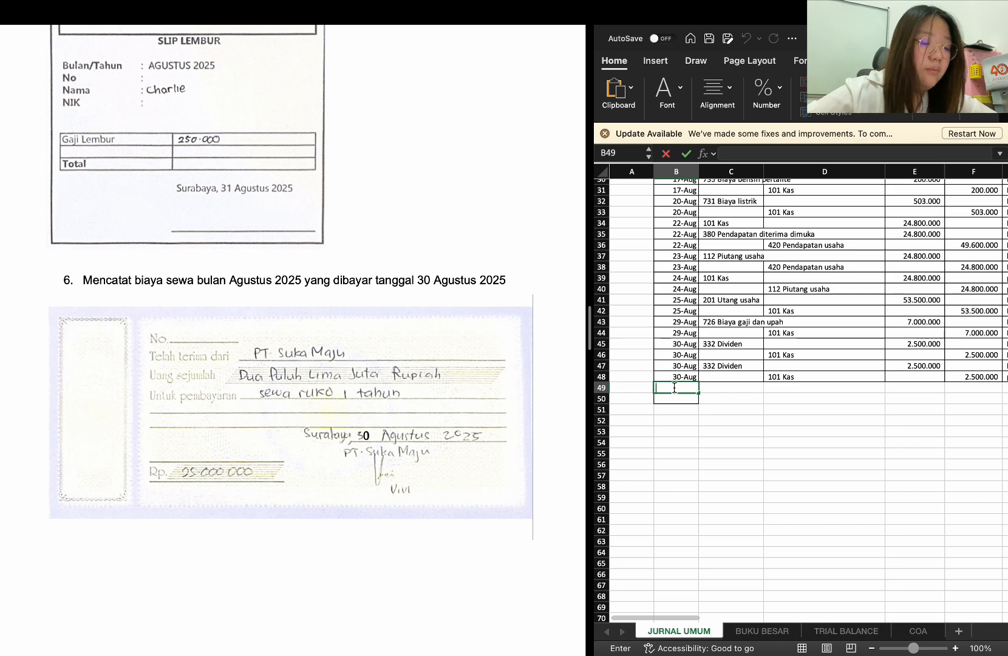
Copy the 30-Aug date from B48 into B49 and enter 170 Sewa dibayar dimuka as the debit account in C49
left_click(681, 377)
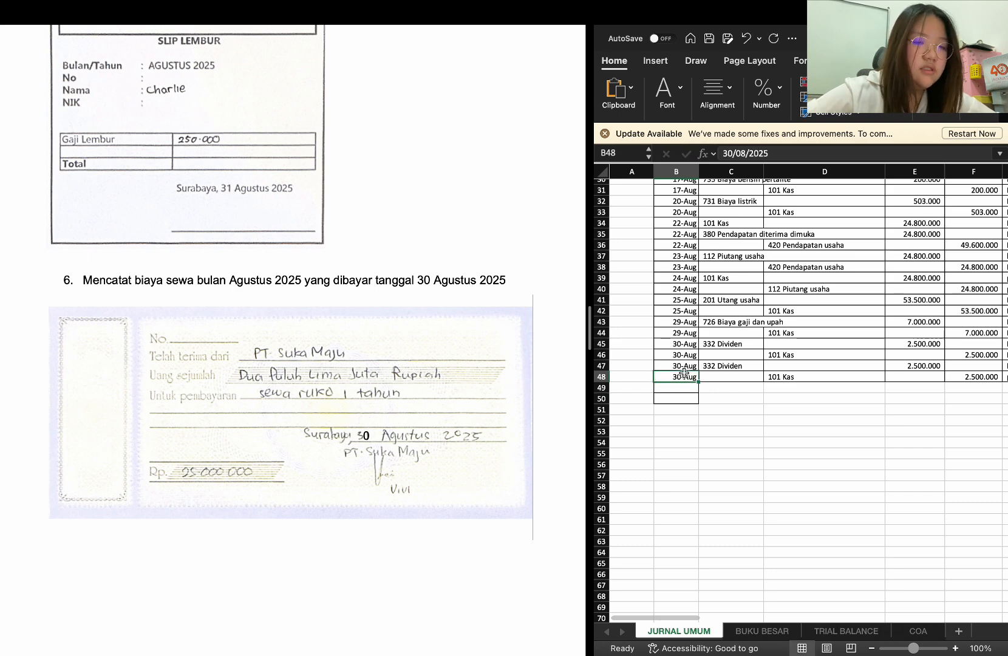
key("ctrl+c")
left_click(688, 388)
key("ctrl+v")
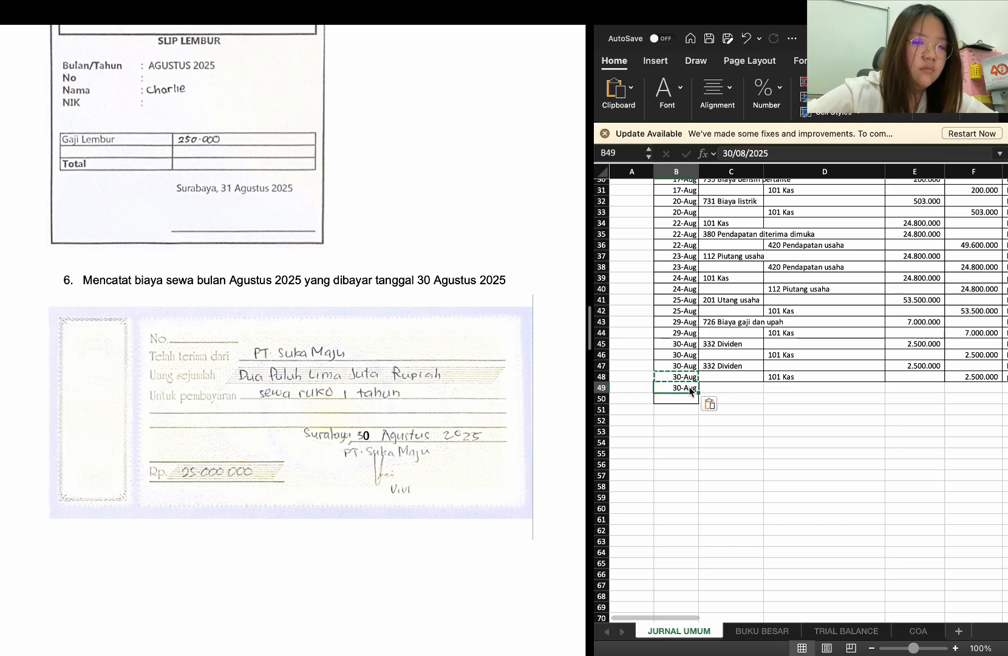
left_click(713, 389)
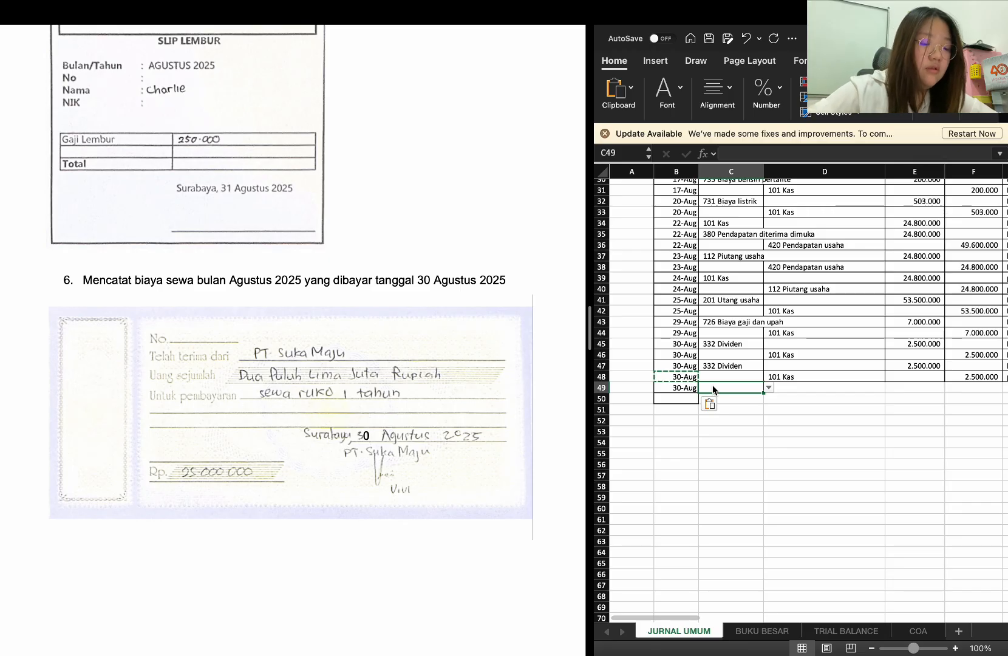
type("sewa dibaya")
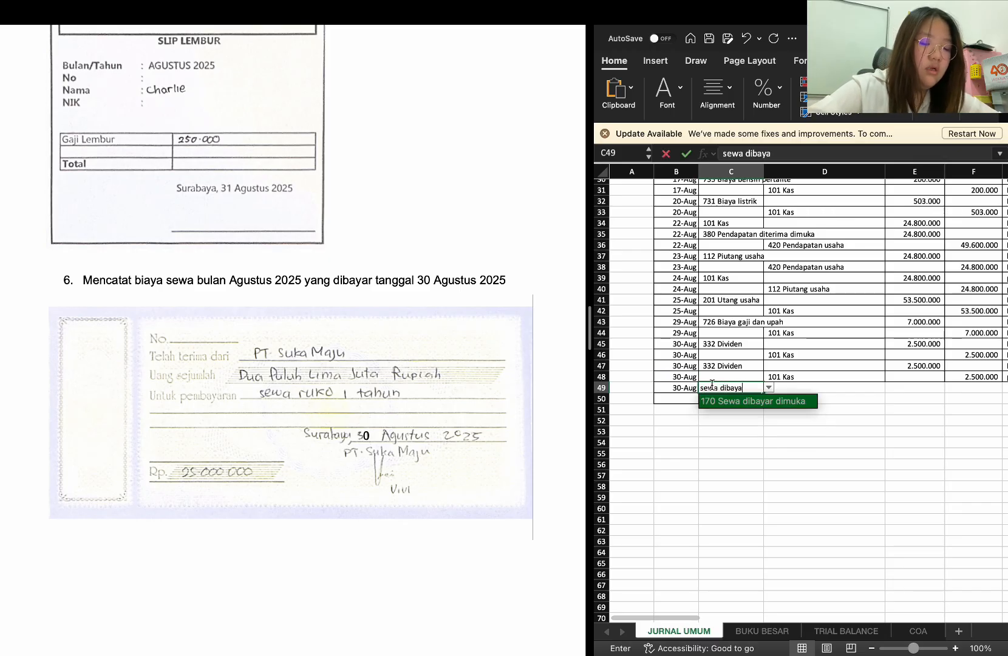
type("r di")
key("Return")
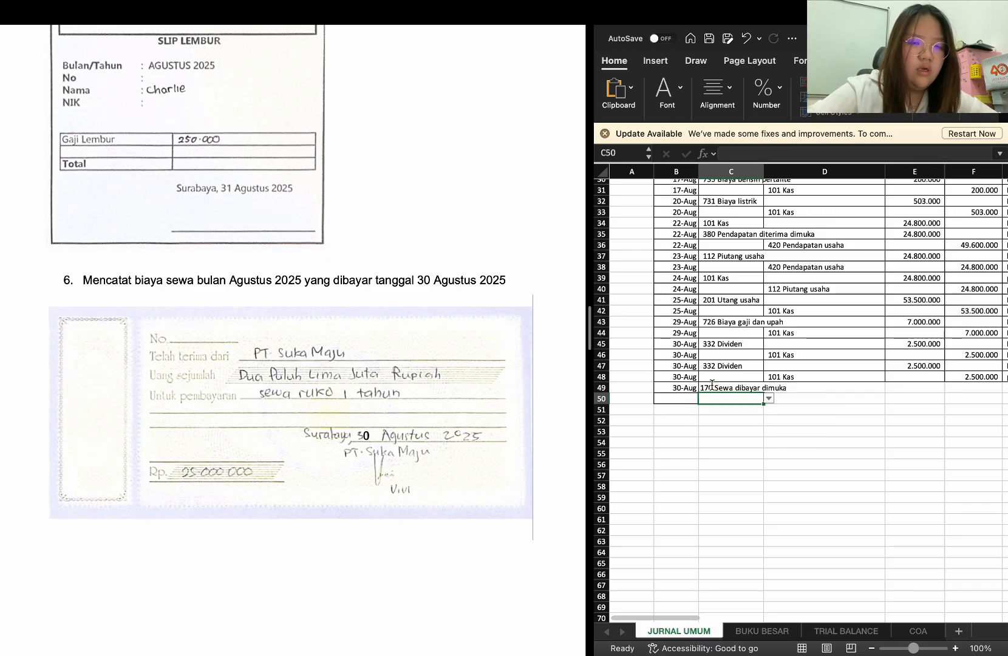
Enter 25000000 as the debit amount for the Sewa dibayar dimuka entry in E49
left_click(920, 389)
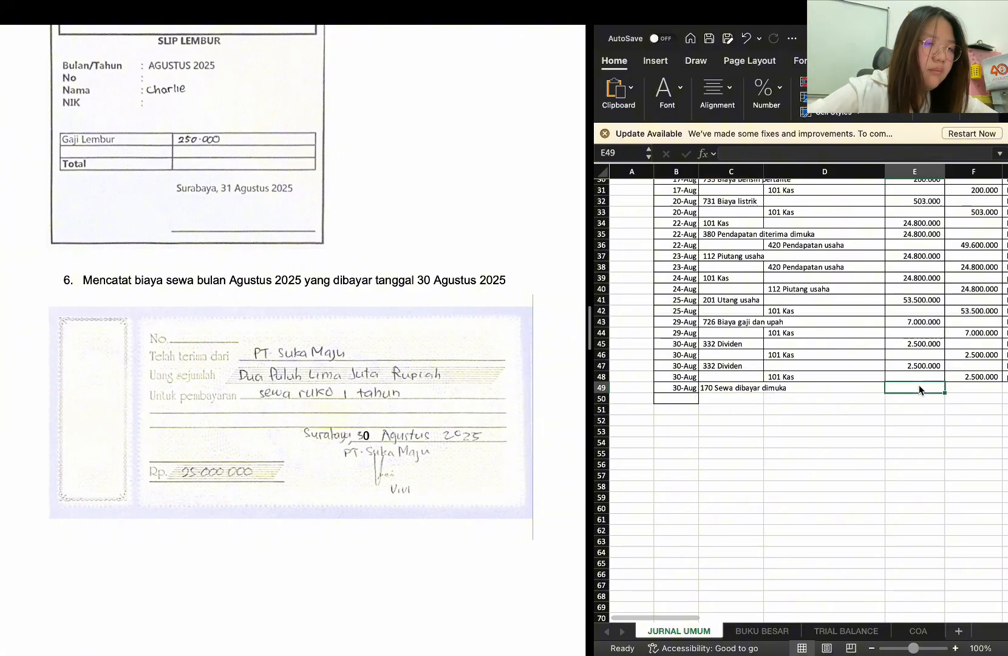
type("2")
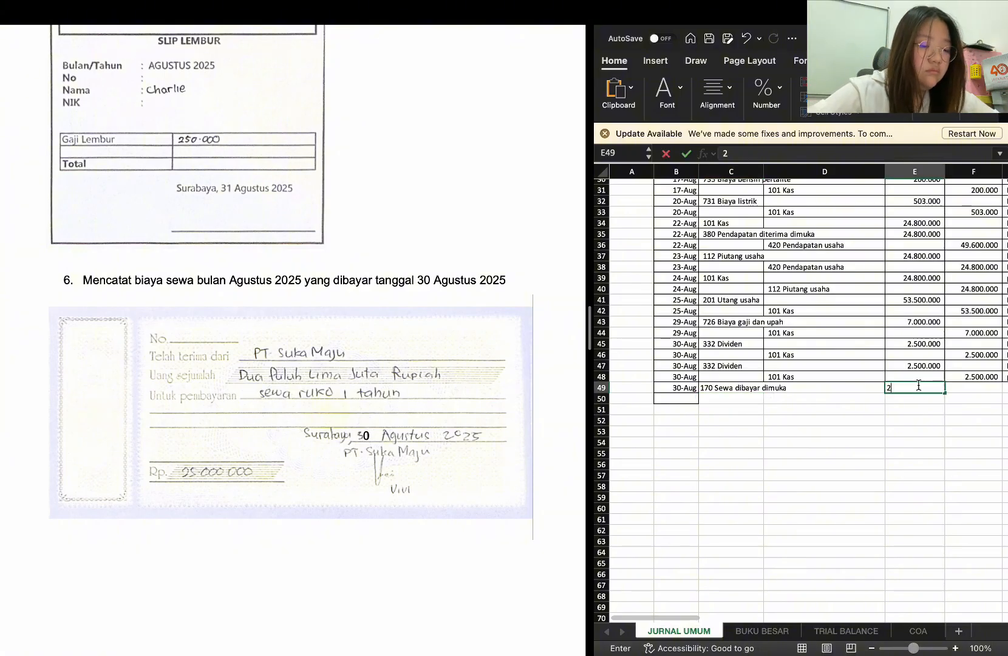
type("5.000.000000")
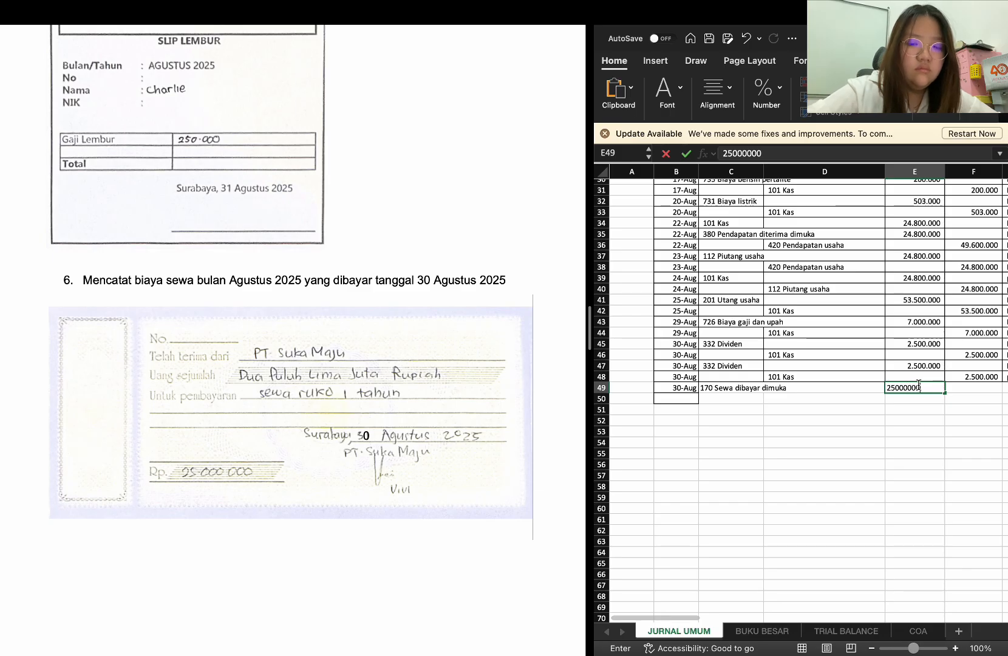
key("Return")
Enter the description "biaya sewa ruko PT. Suka Maju 1 tahun" for the rent entry in G49
scroll(918, 405, "right", 5)
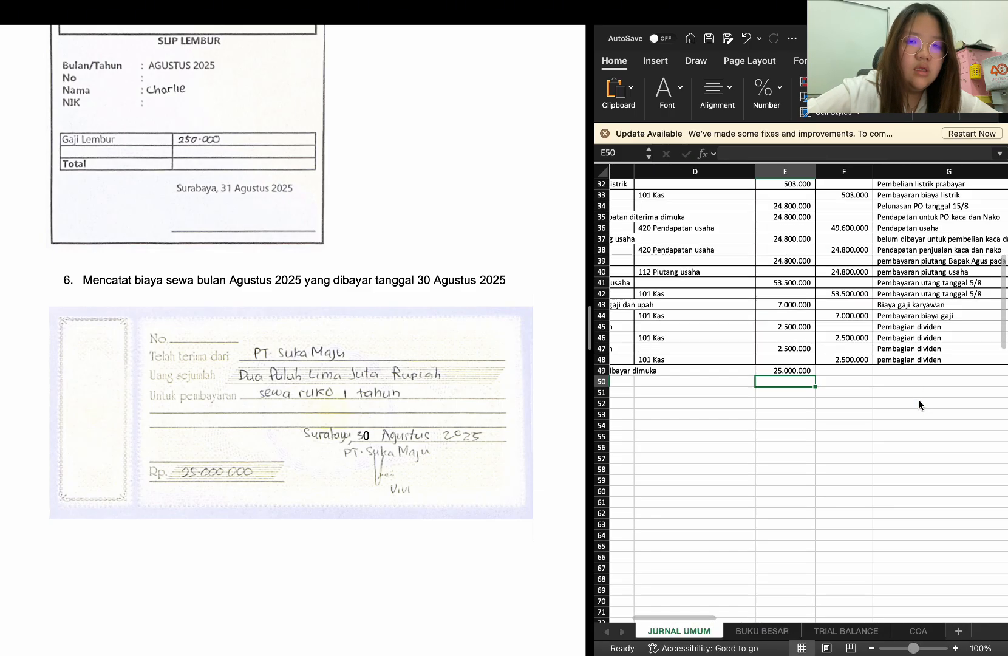
left_click(904, 370)
type("b")
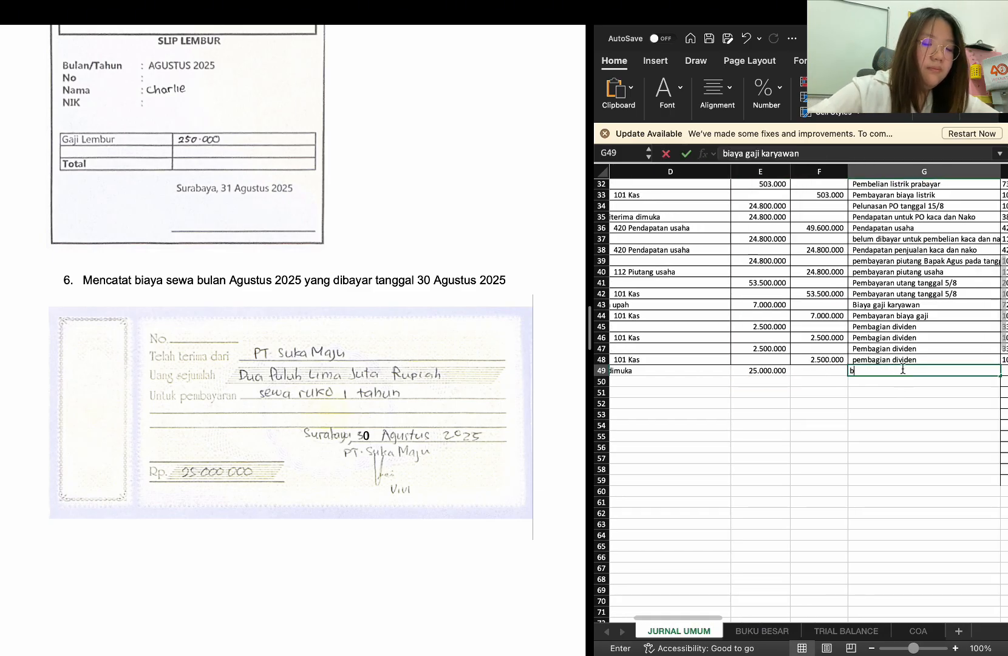
type("iaya sewa")
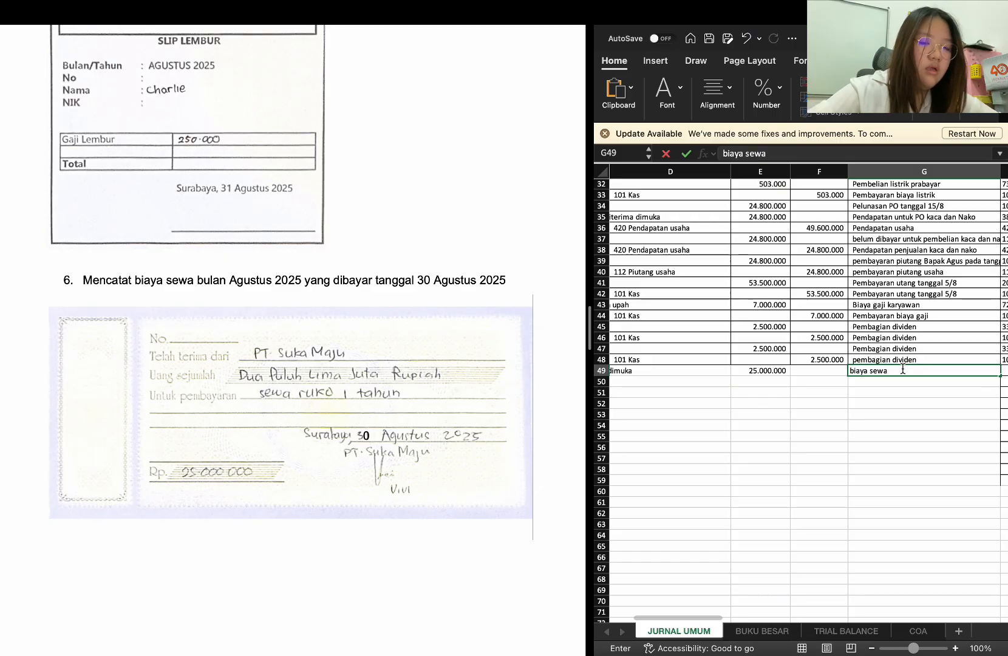
type(" r")
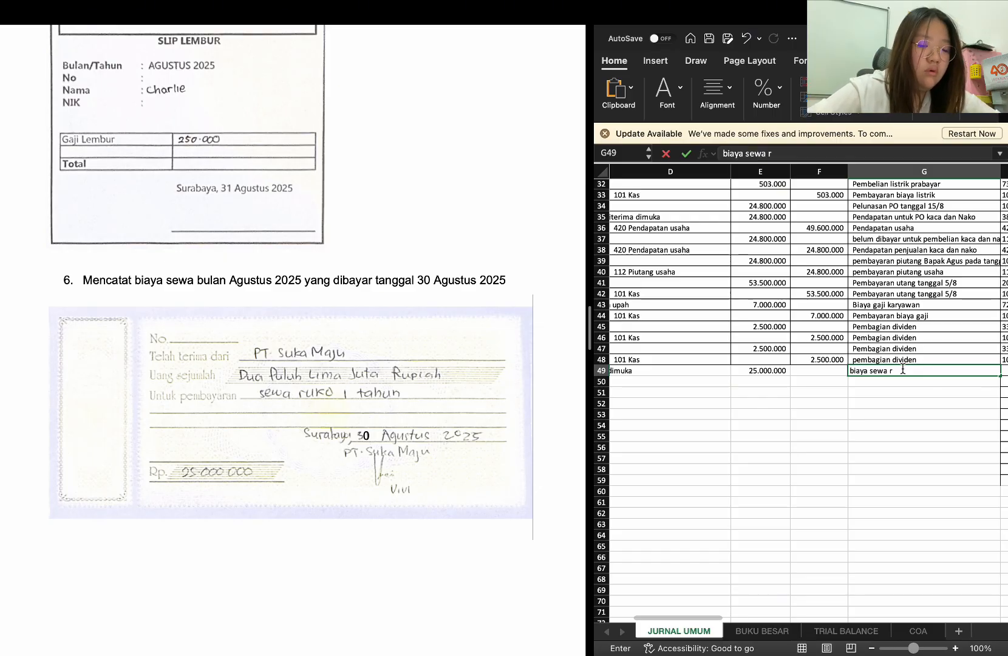
type("uko PT.")
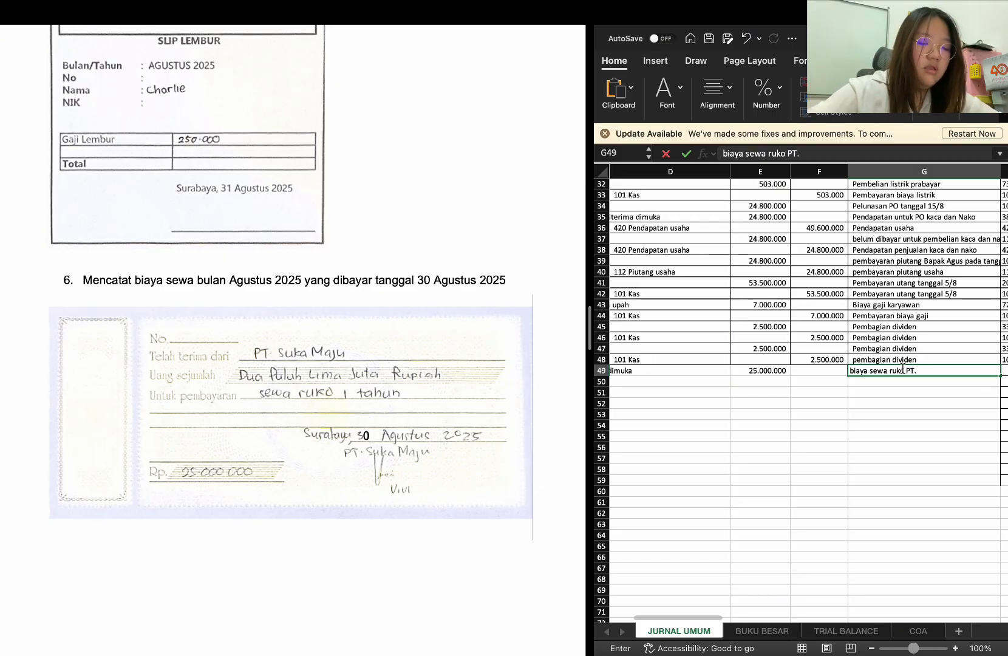
type(" Suka Maj")
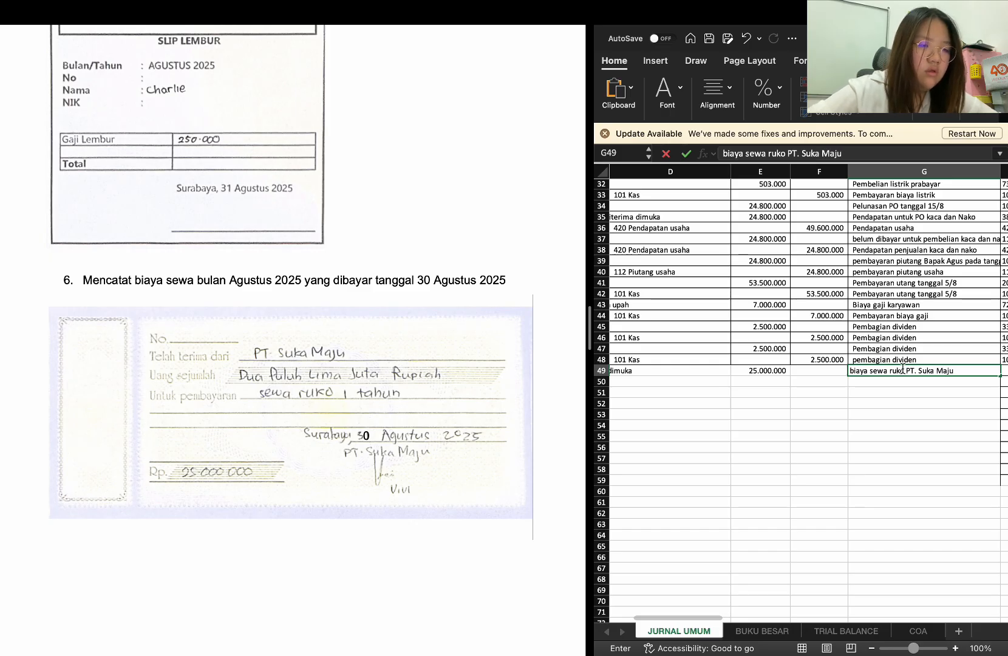
type("u")
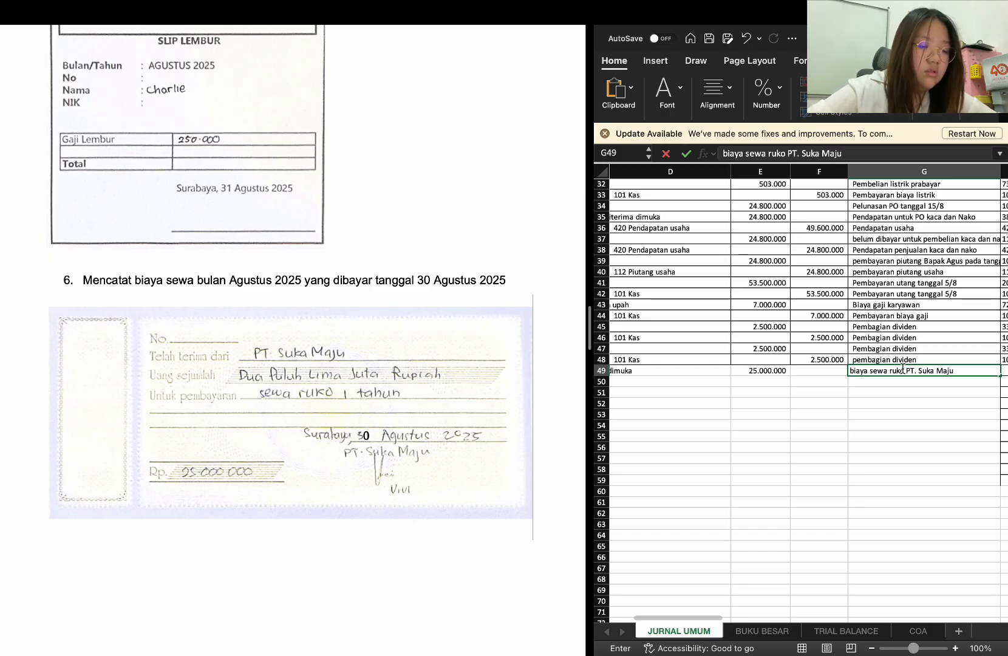
type(" 1 tahun")
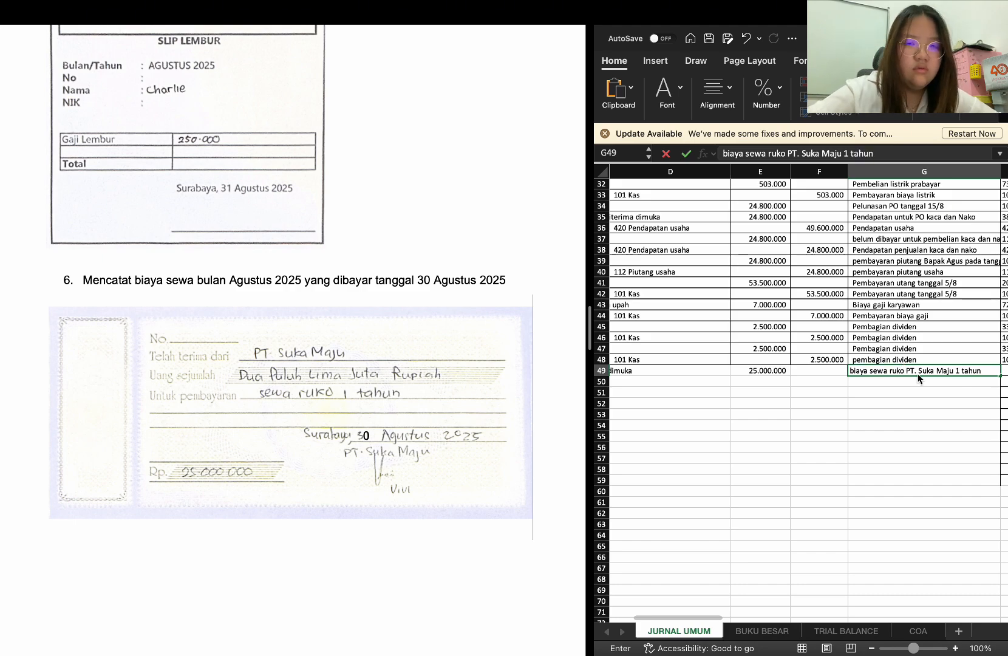
key("Return")
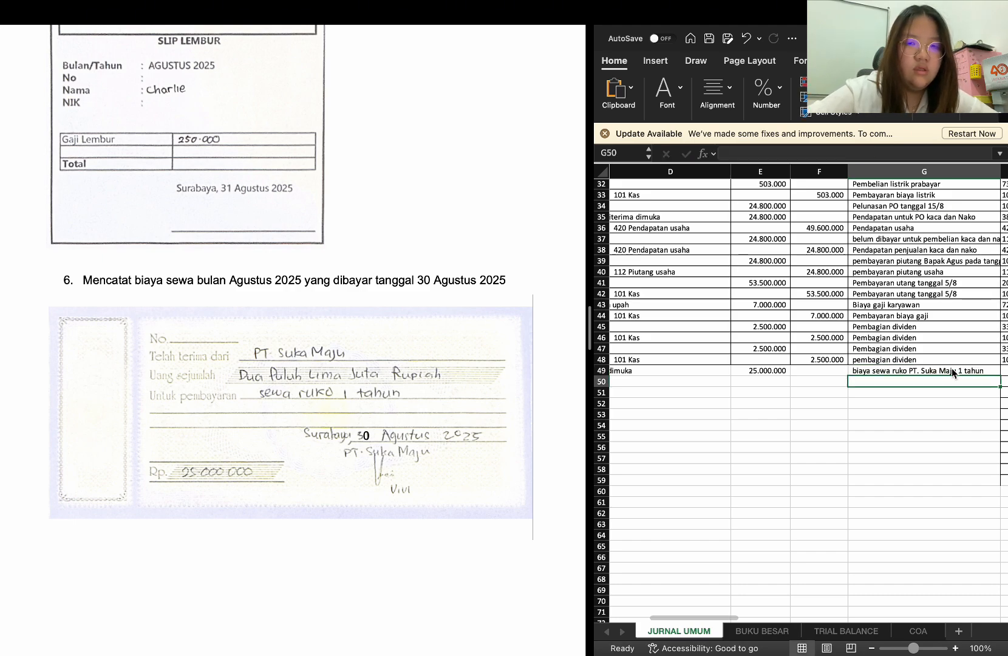
Copy the 30-Aug date from B49 into B50 and enter 101 Kas as the credit account in D50
scroll(815, 419, "left", 5)
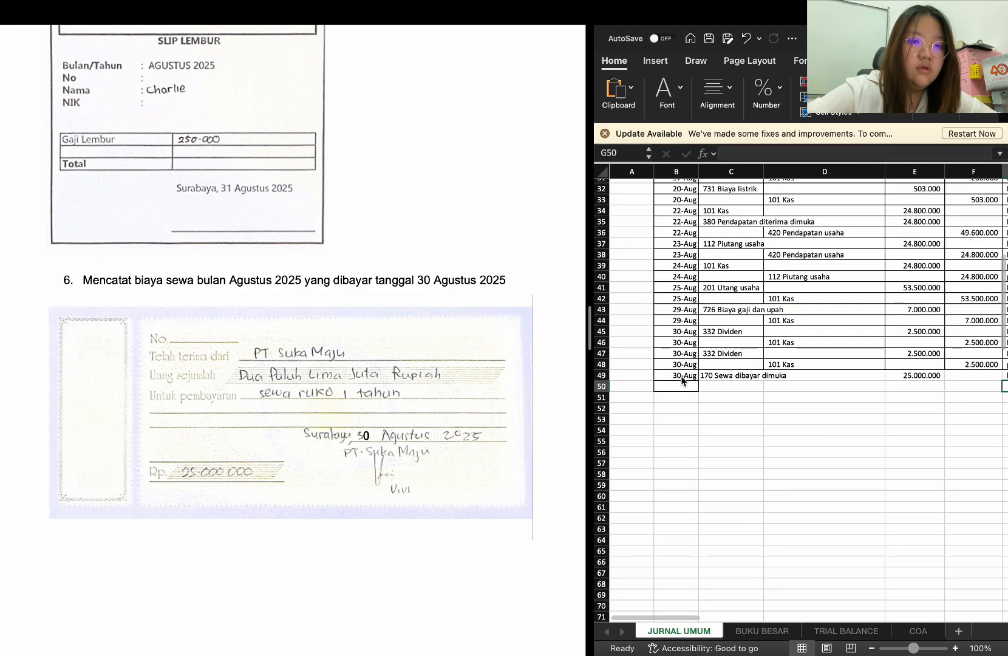
left_click(682, 376)
key("super+c")
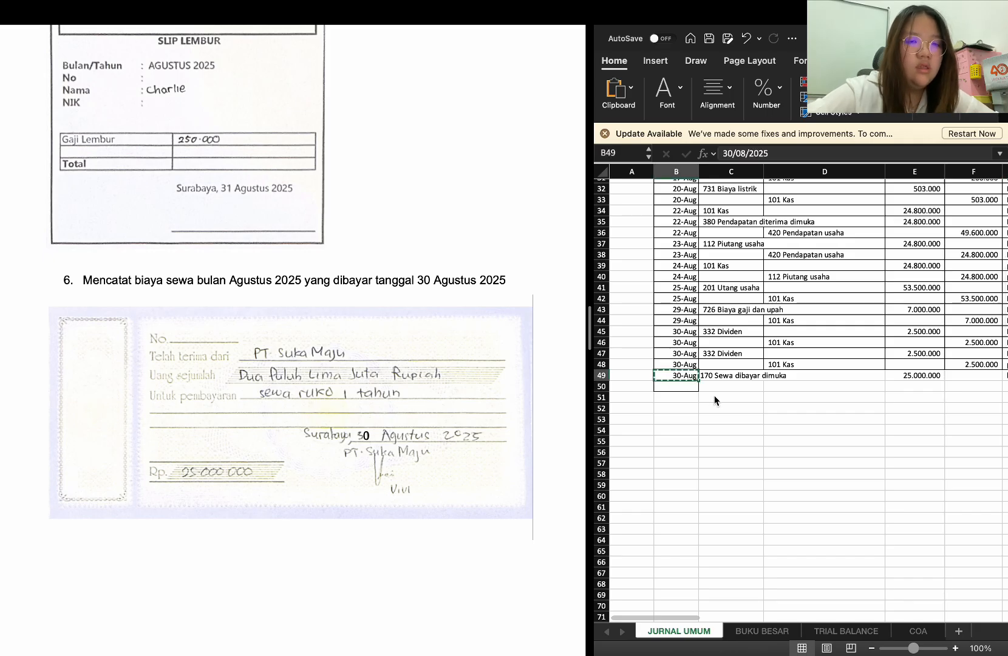
left_click(688, 390)
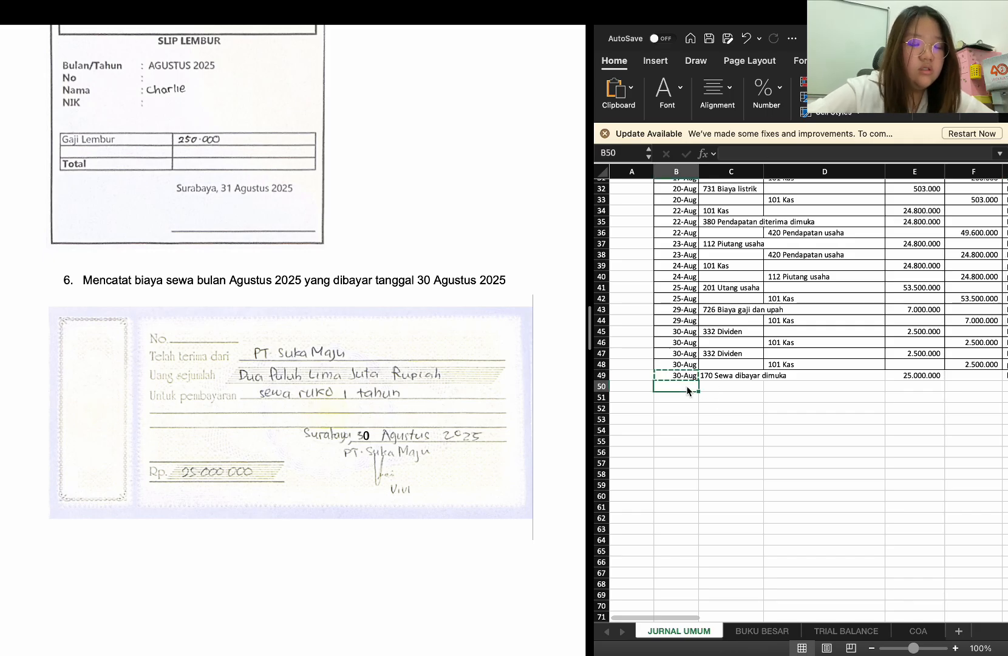
key("super+v")
left_click(715, 389)
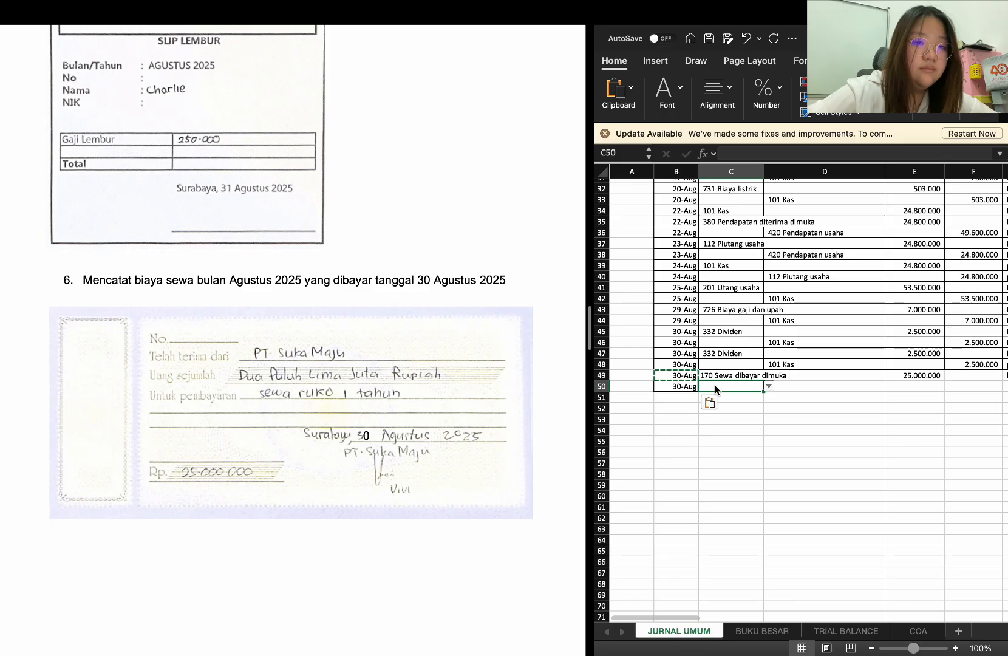
key("Tab")
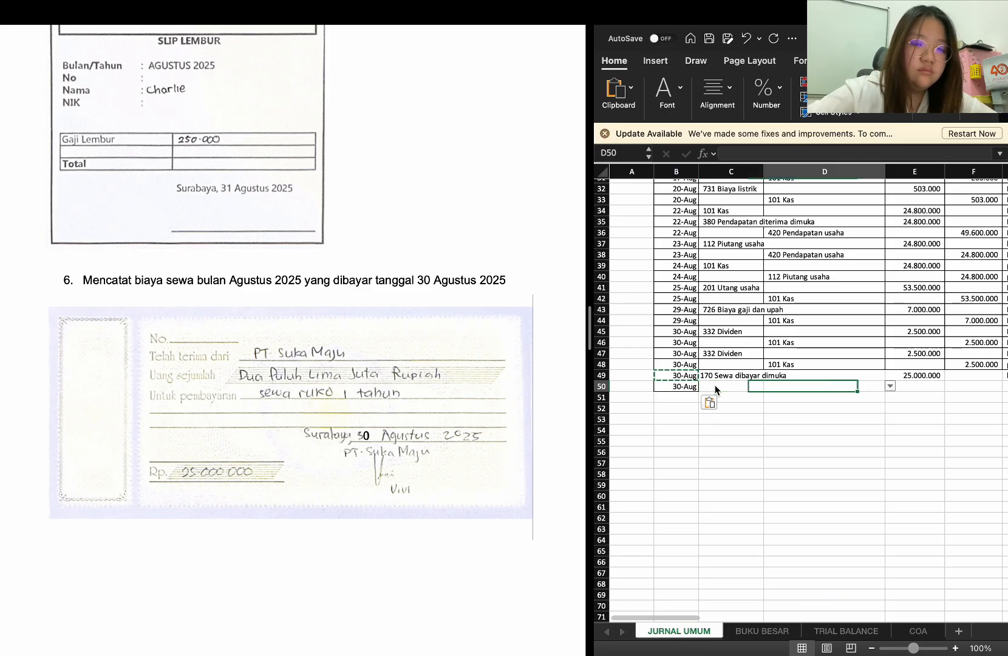
type("kas")
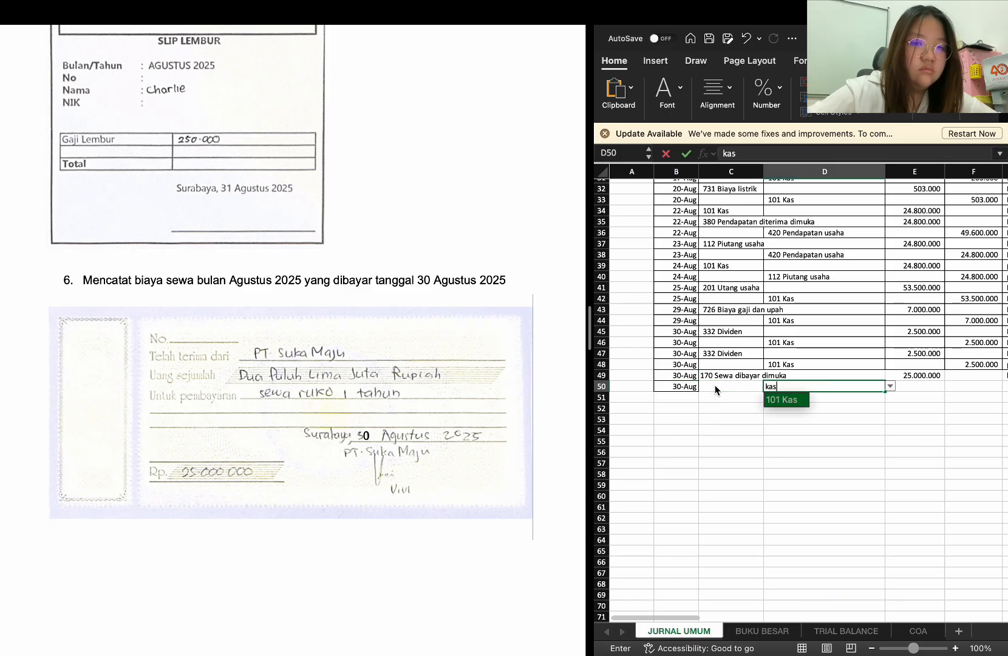
key("Return")
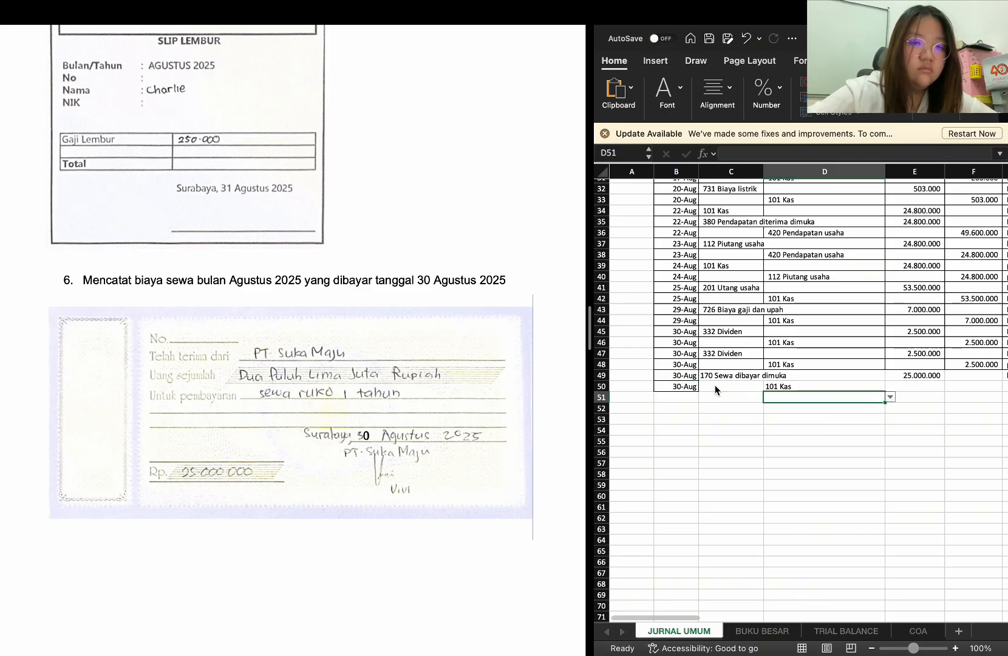
Copy the 25.000.000 debit amount from E49 into F50 as the credit amount for the Kas row
left_click(934, 375)
key("super+c")
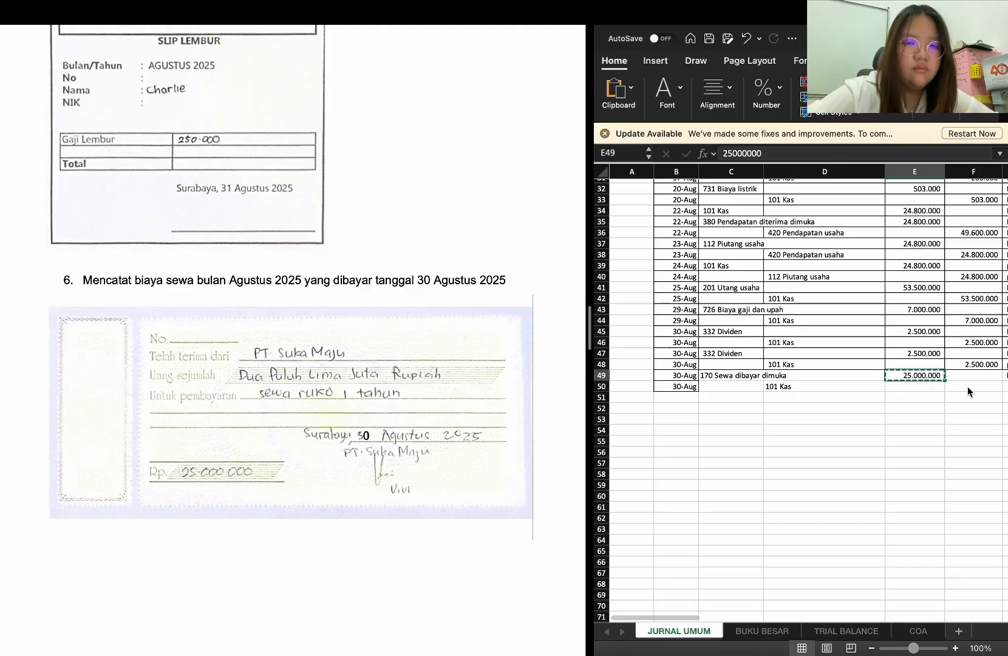
left_click(967, 387)
key("super+v")
Copy the rent description from G49 into G50 for the Kas row
scroll(968, 385, "right", 5)
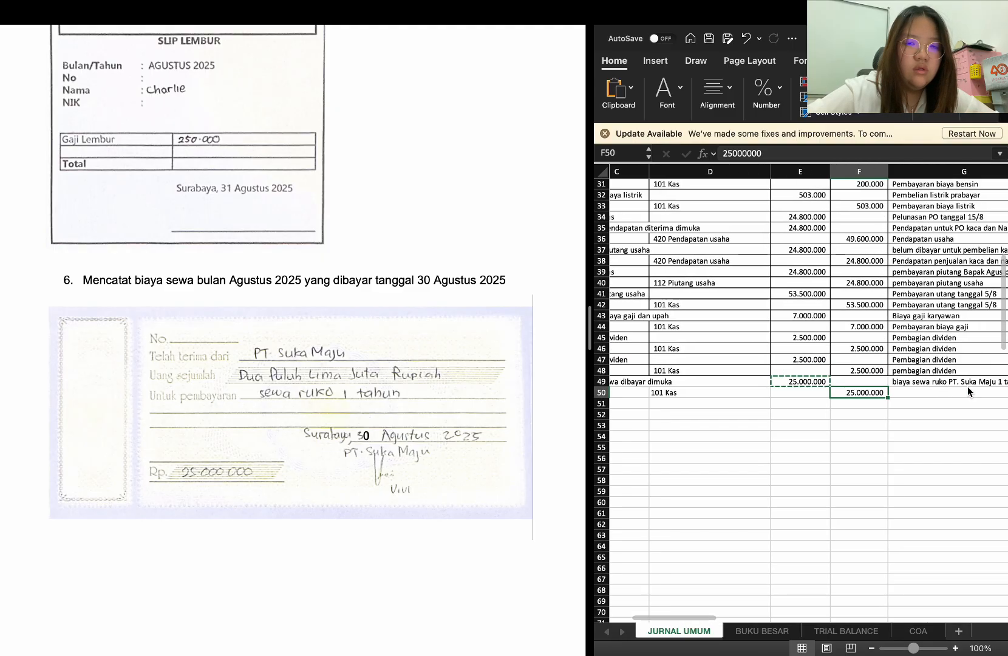
left_click(914, 383)
key("super+c")
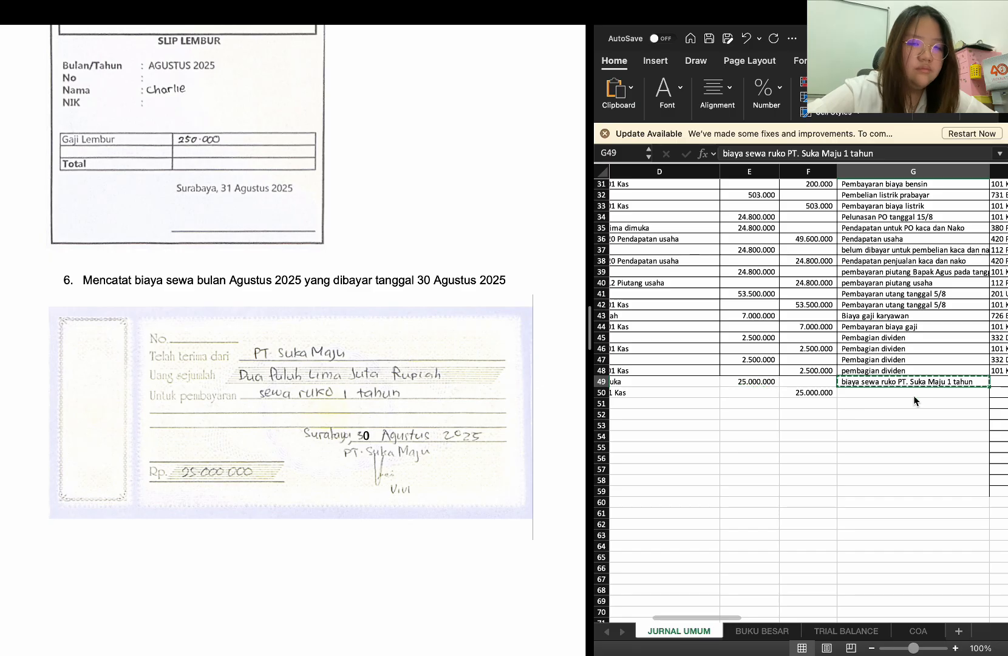
left_click(907, 392)
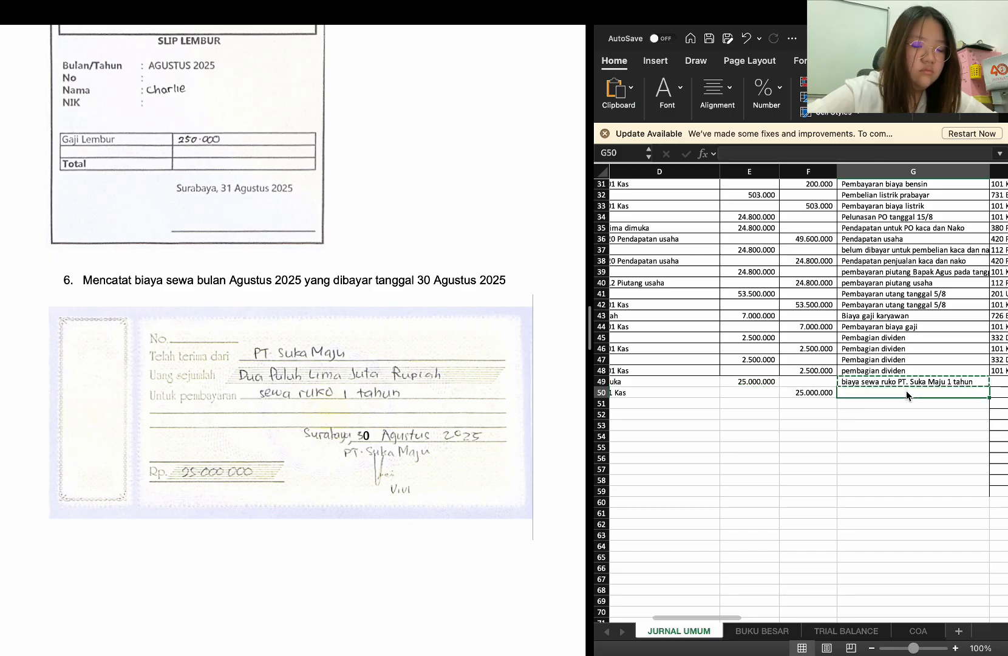
key("super+v")
left_click(946, 416)
key("Return")
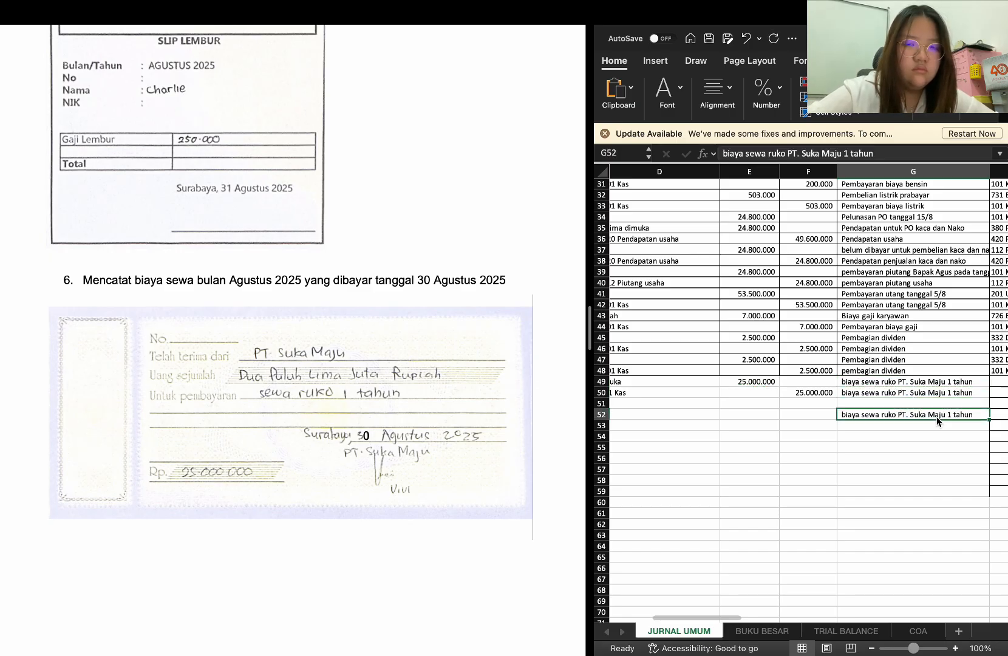
key("super+z")
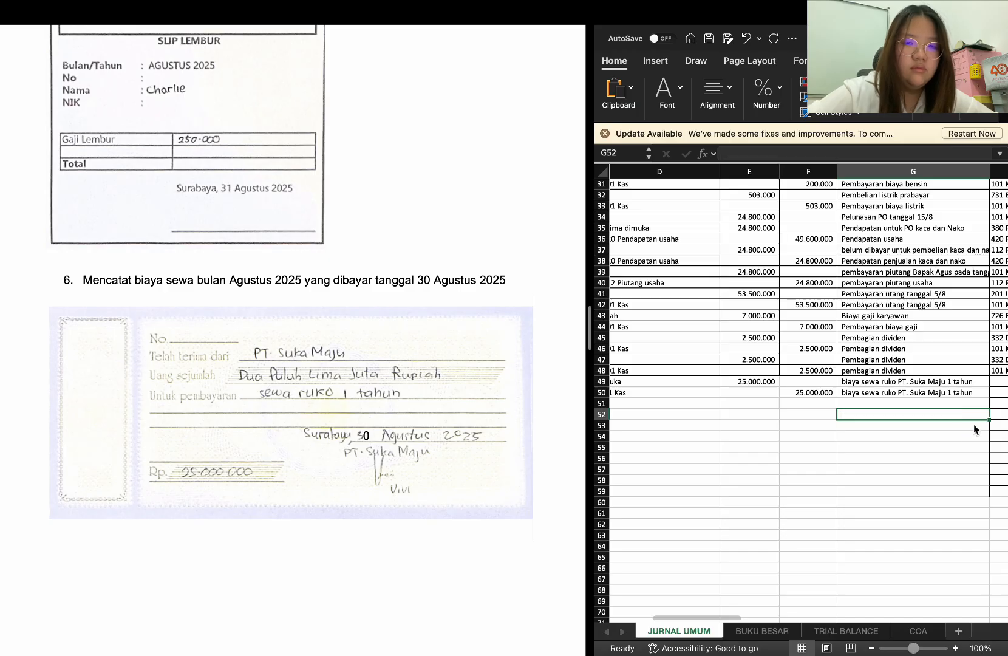
Fill the account lookup formula from H48 down through H58 to cover the new rent rows
scroll(974, 424, "right", 5)
scroll(961, 386, "right", 1)
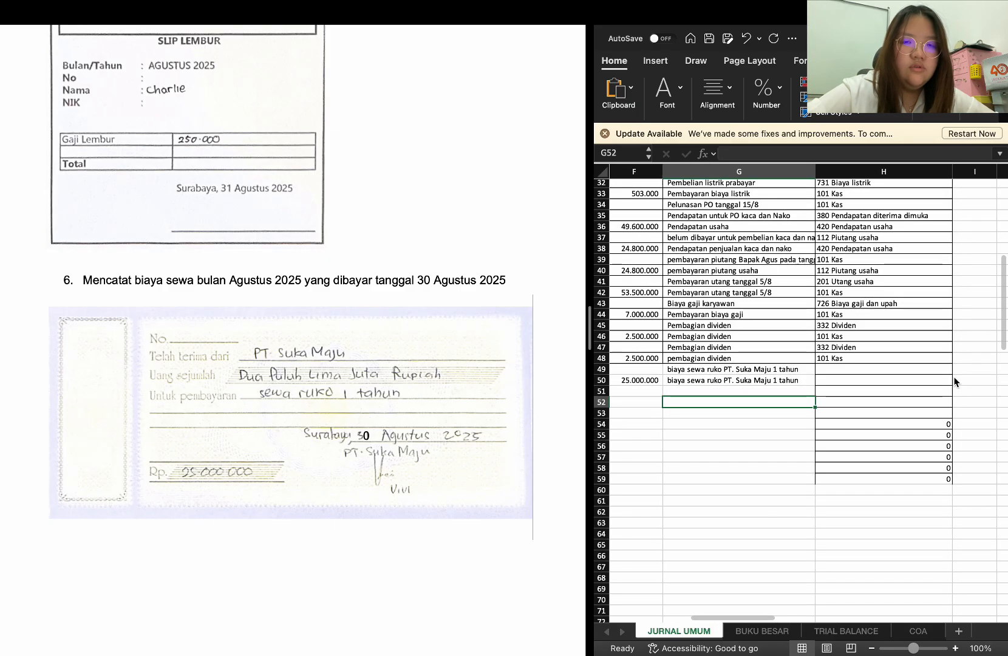
left_click(920, 359)
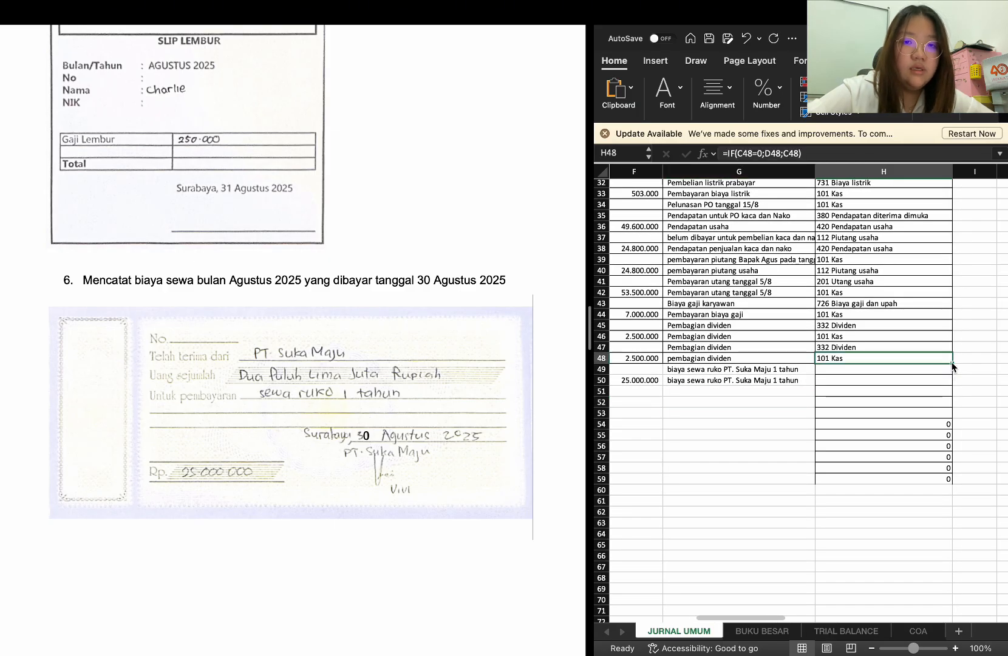
left_click_drag(953, 365, 953, 469)
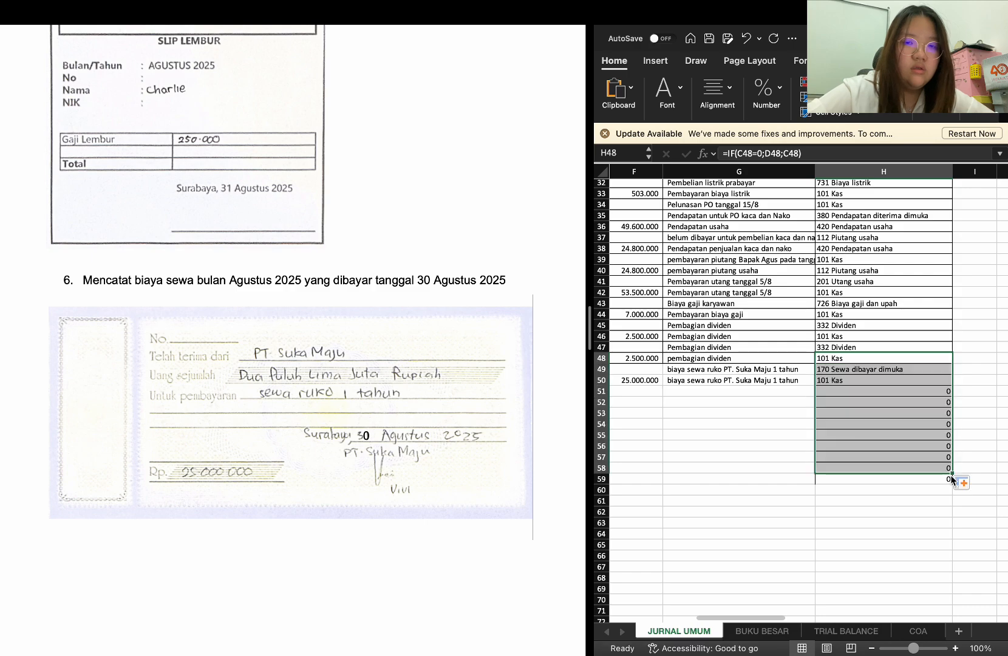
scroll(742, 445, "left", 5)
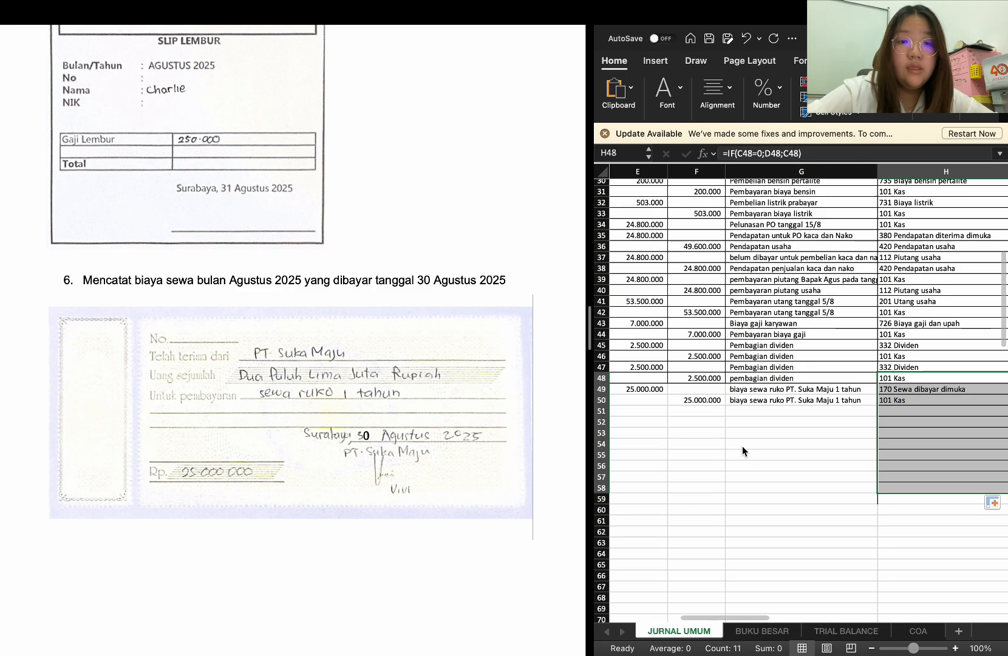
scroll(742, 446, "left", 3)
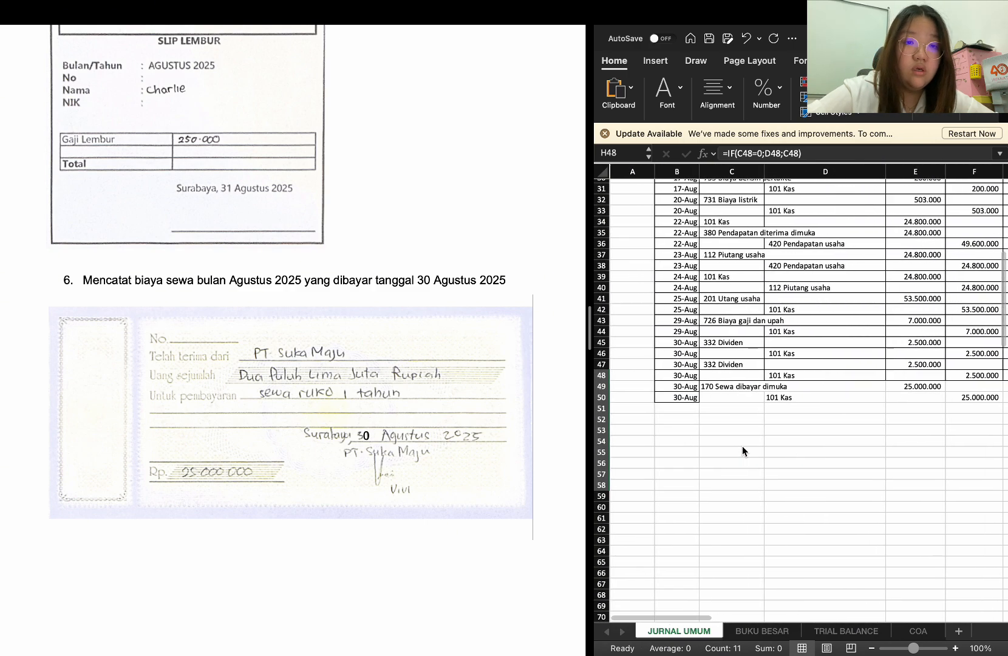
Enter the date 31-8 in B51 to start the journal entry for adjustment item 1, Peralatan tersisa
left_click(682, 407)
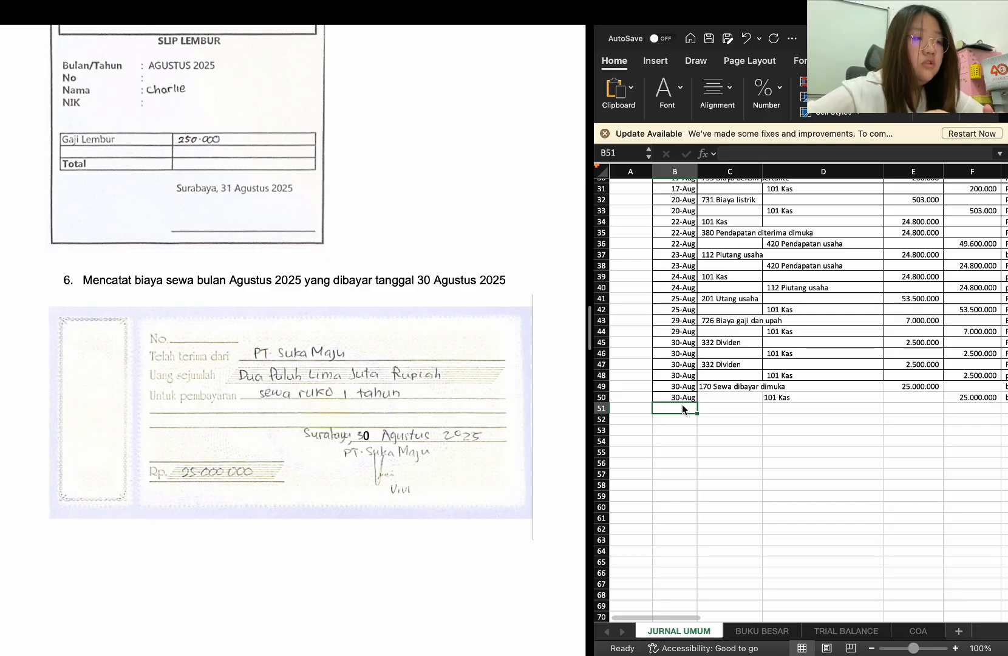
scroll(234, 280, "up", 5)
scroll(234, 281, "left", 5)
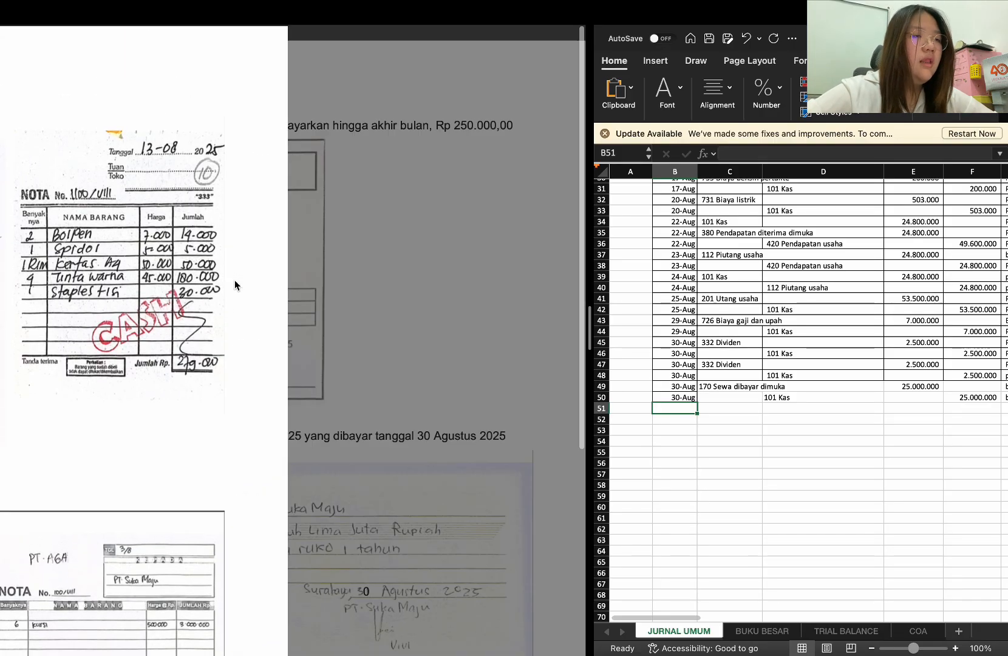
scroll(182, 240, "left", 1)
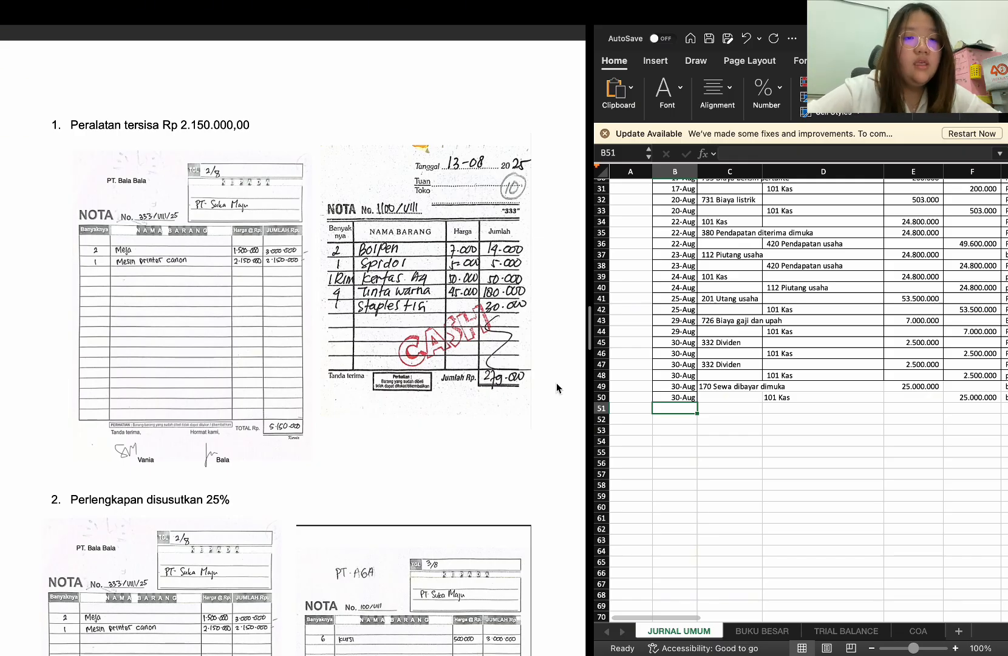
double_click(677, 408)
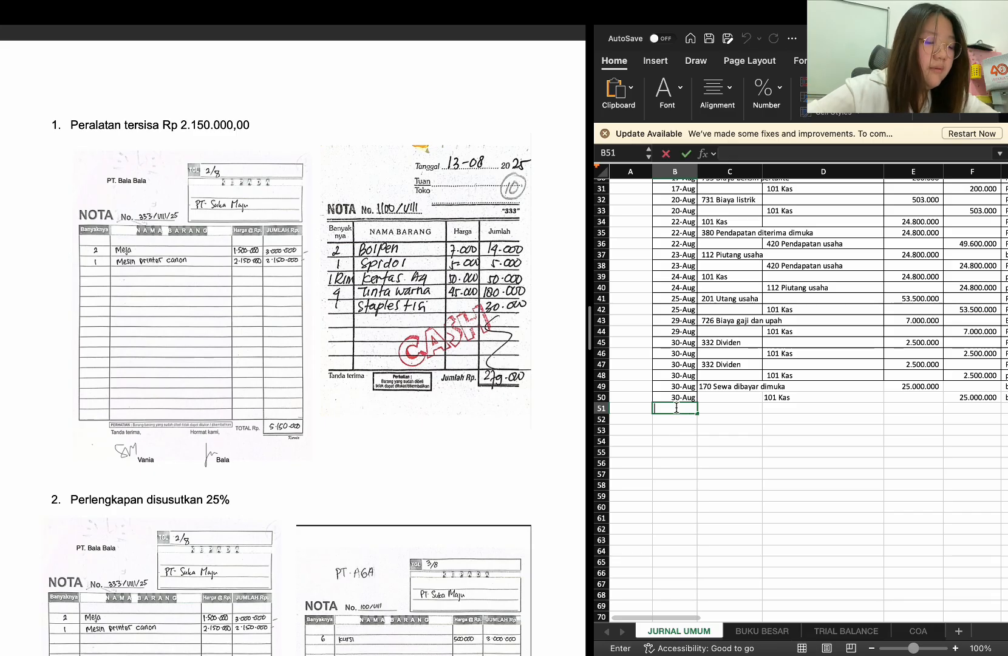
type("31")
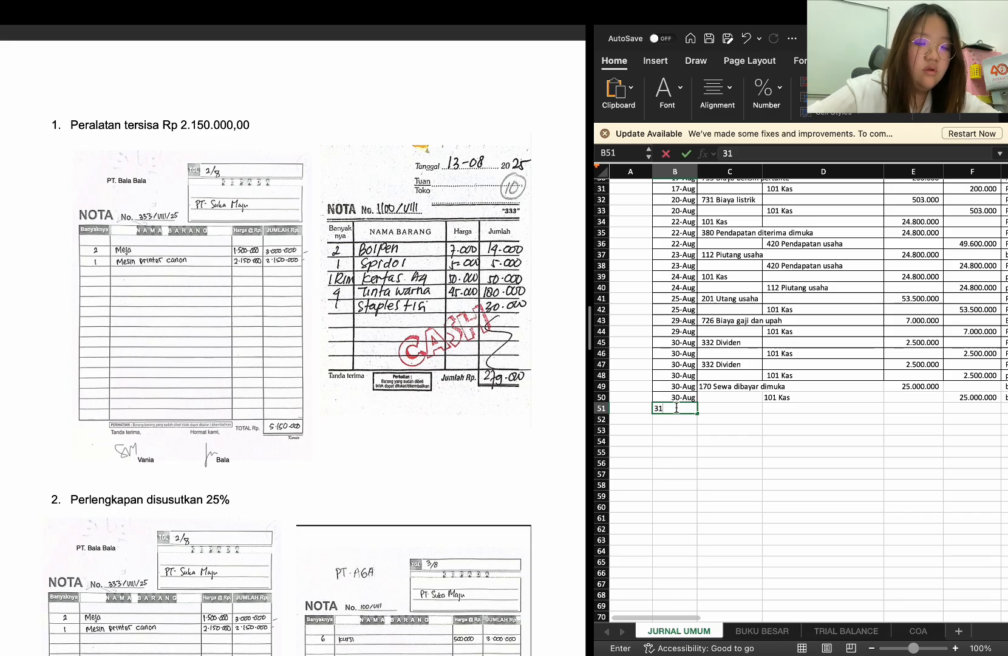
type(" -")
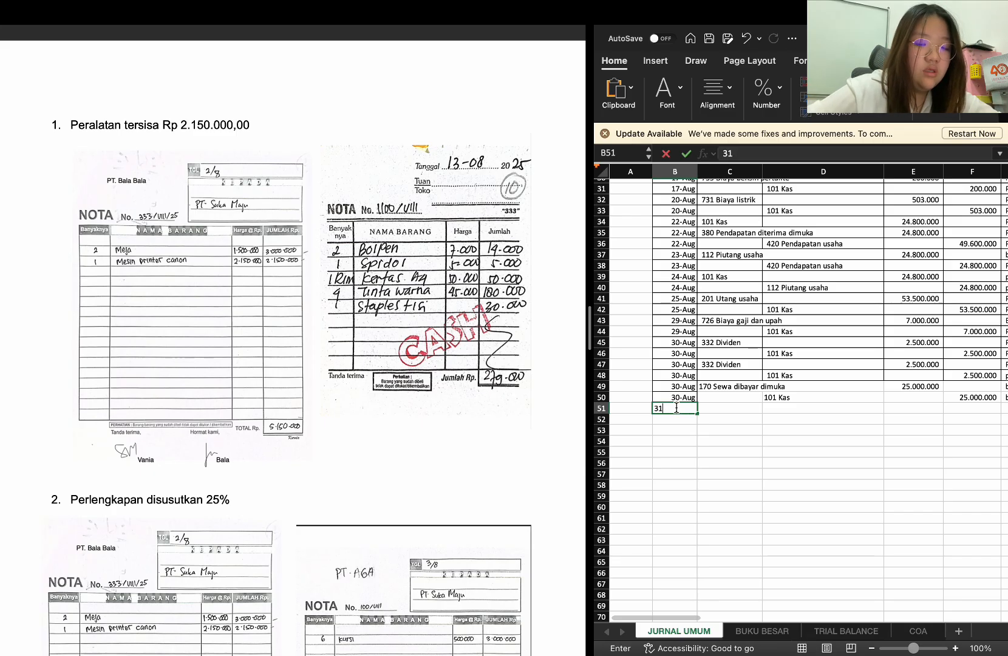
type("-Jul")
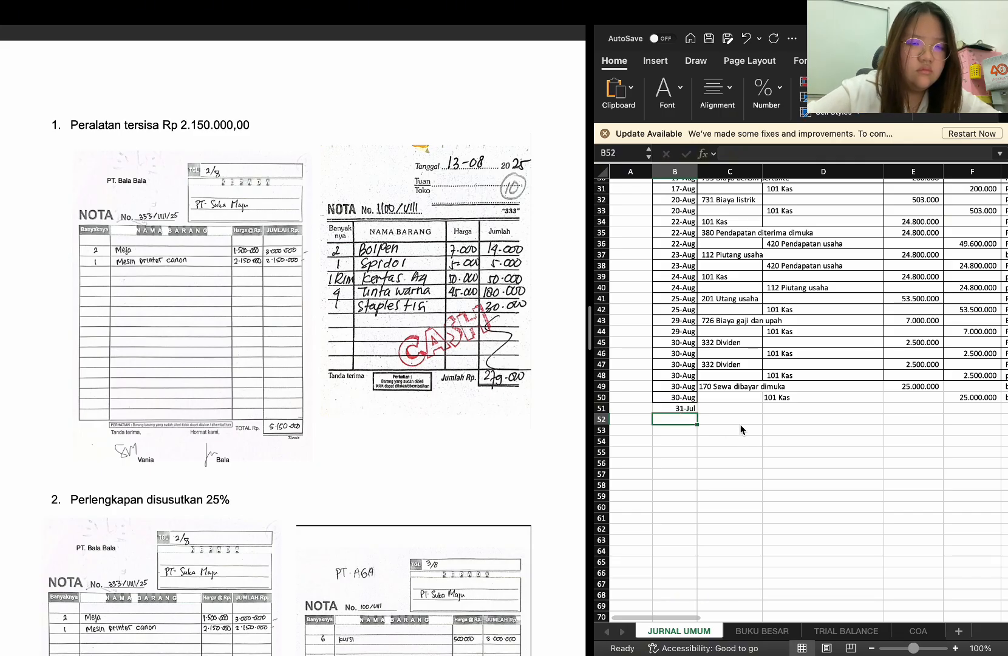
key("Return")
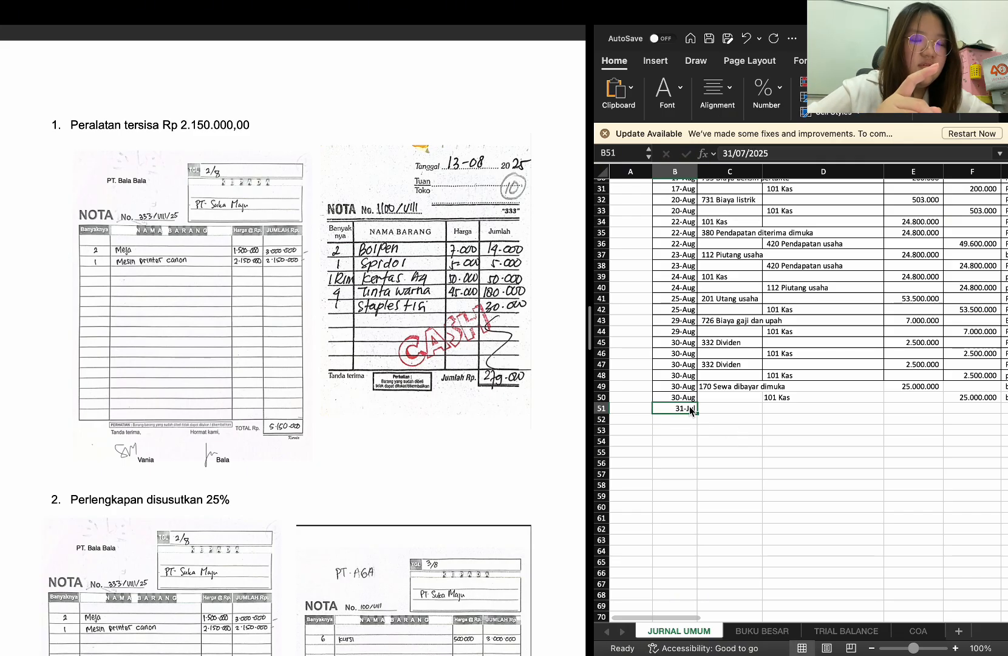
type("31-")
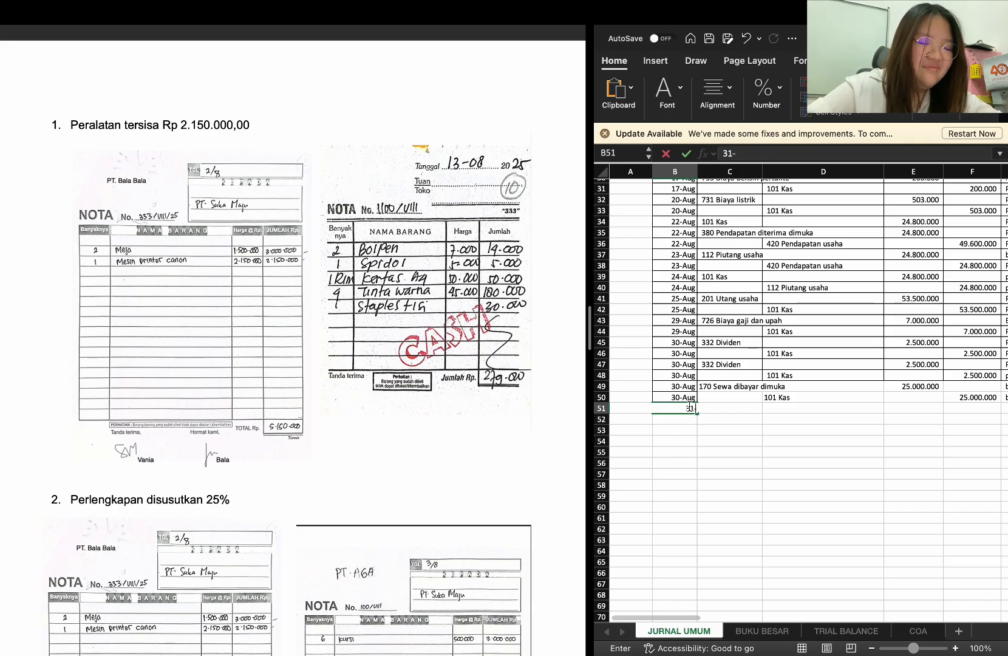
type("8")
key("Return")
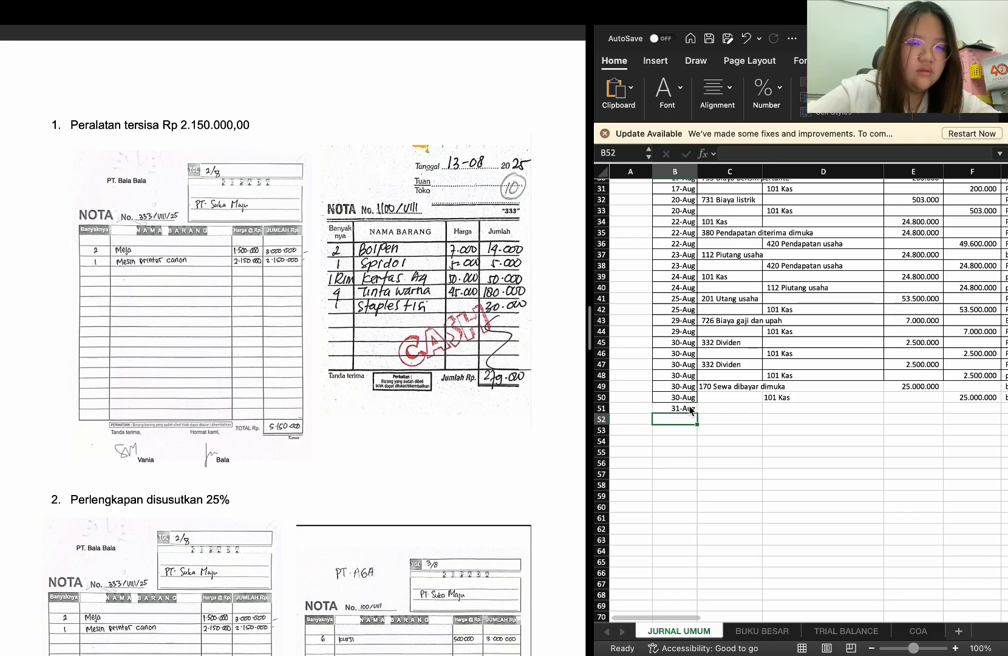
Enter 738 Biaya peralatan as the debit account in C51 with a debit amount of 279000 in E51
left_click(720, 406)
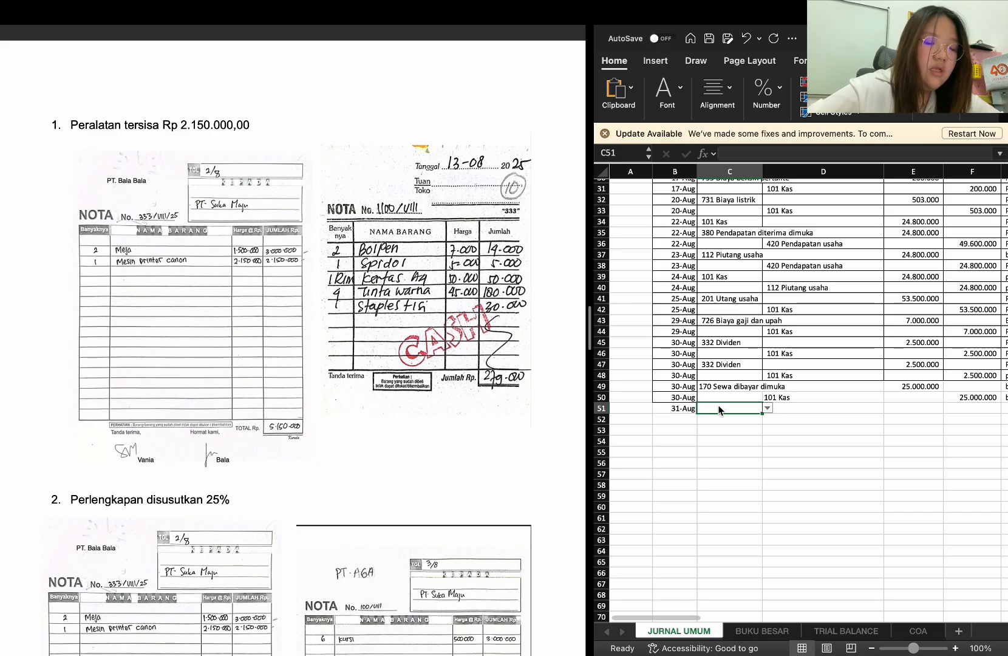
type("biaya")
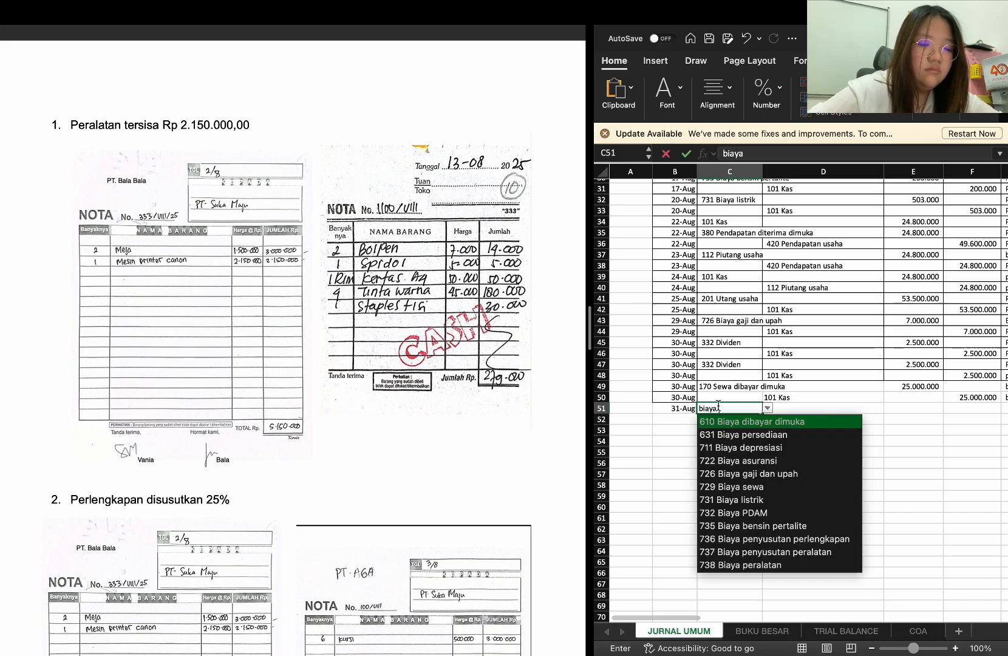
type(" peralatan")
key("Return")
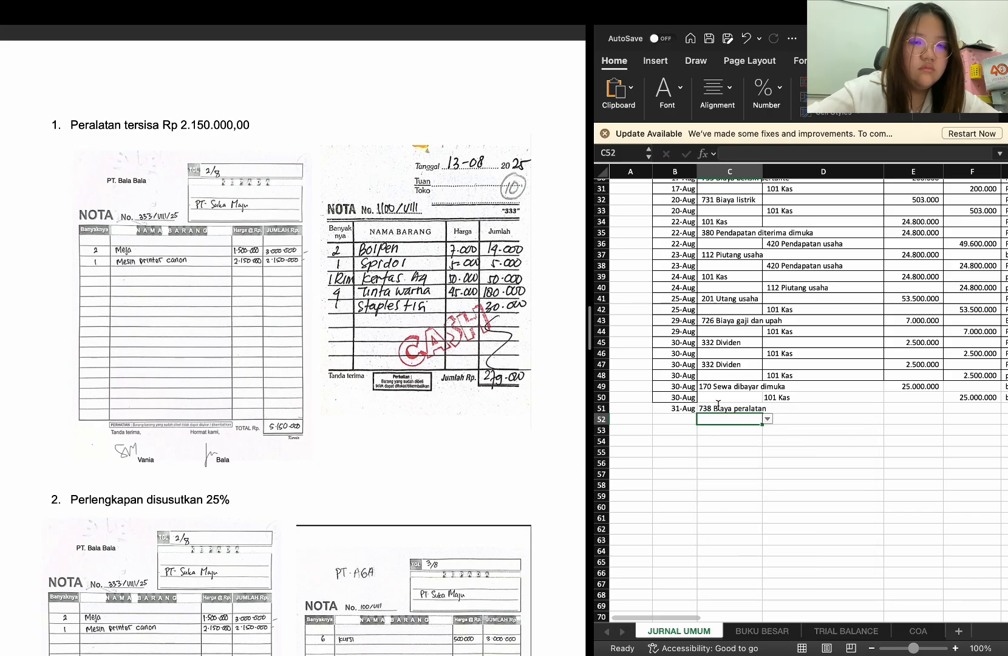
left_click(926, 402)
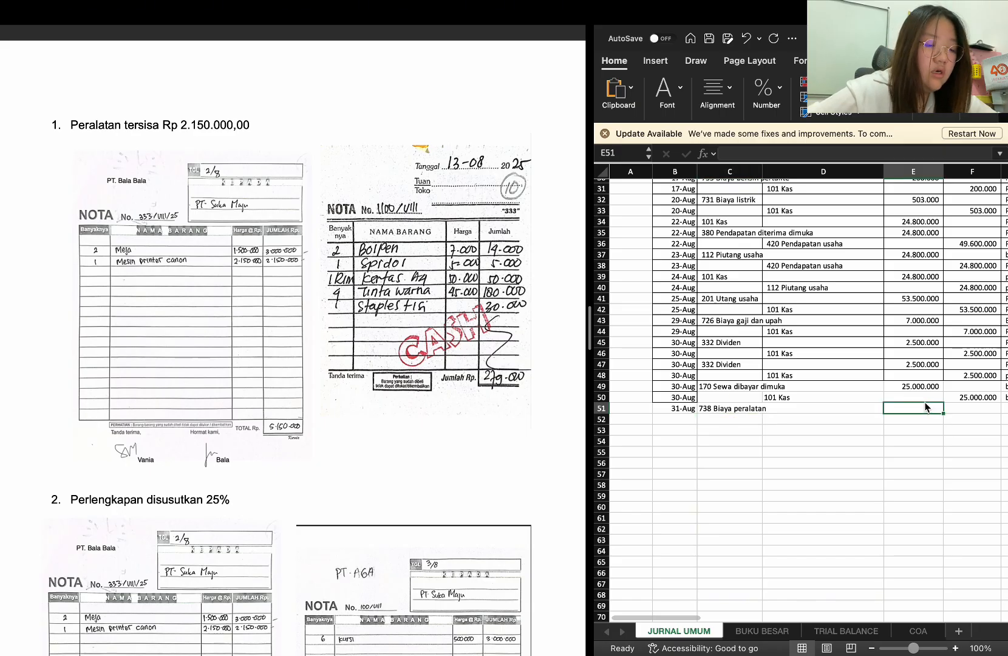
type("279000")
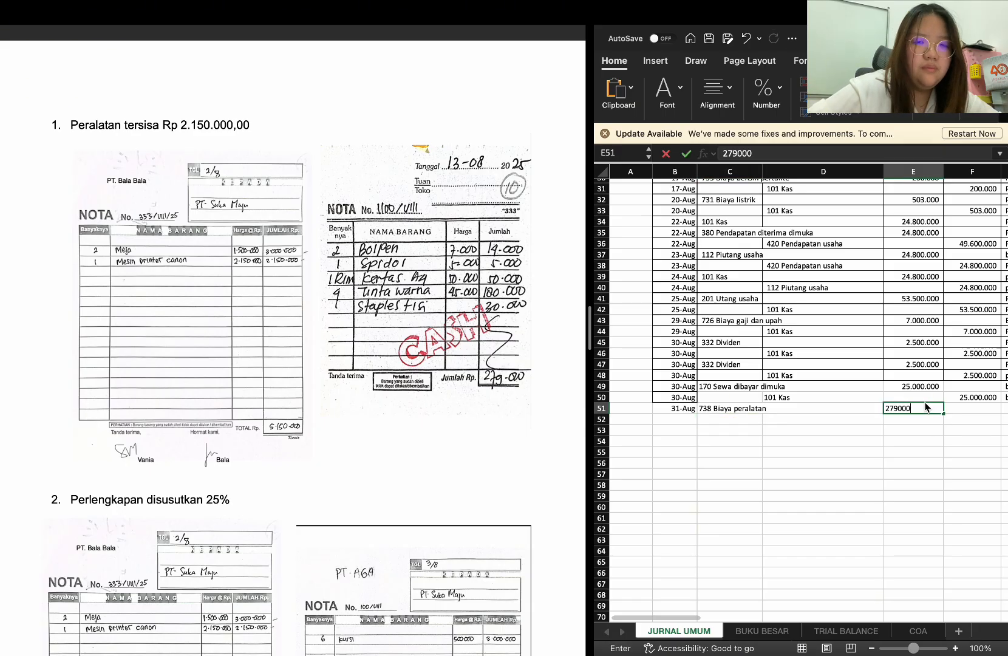
key("Return")
Enter the description "biaya peralatan yang habis" in G51 for the Biaya peralatan row
scroll(982, 437, "right", 3)
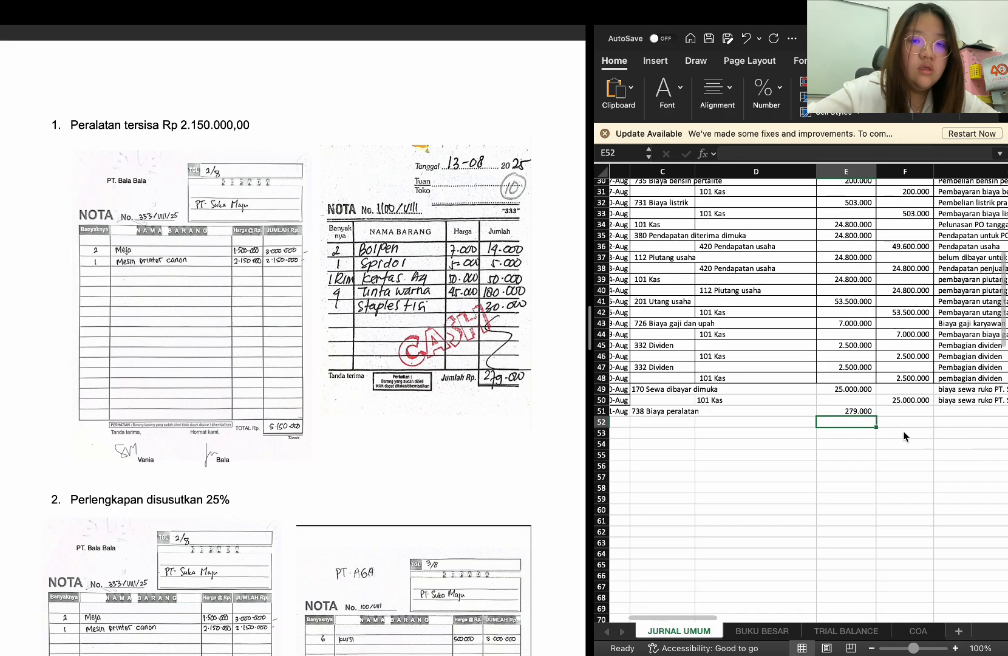
left_click(955, 412)
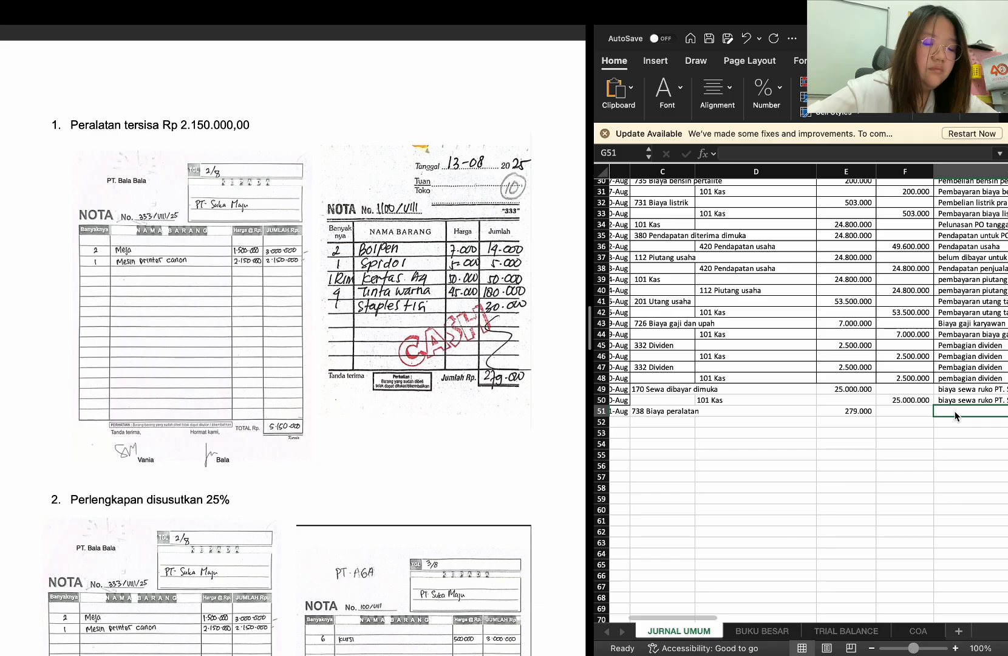
type("biaya pera")
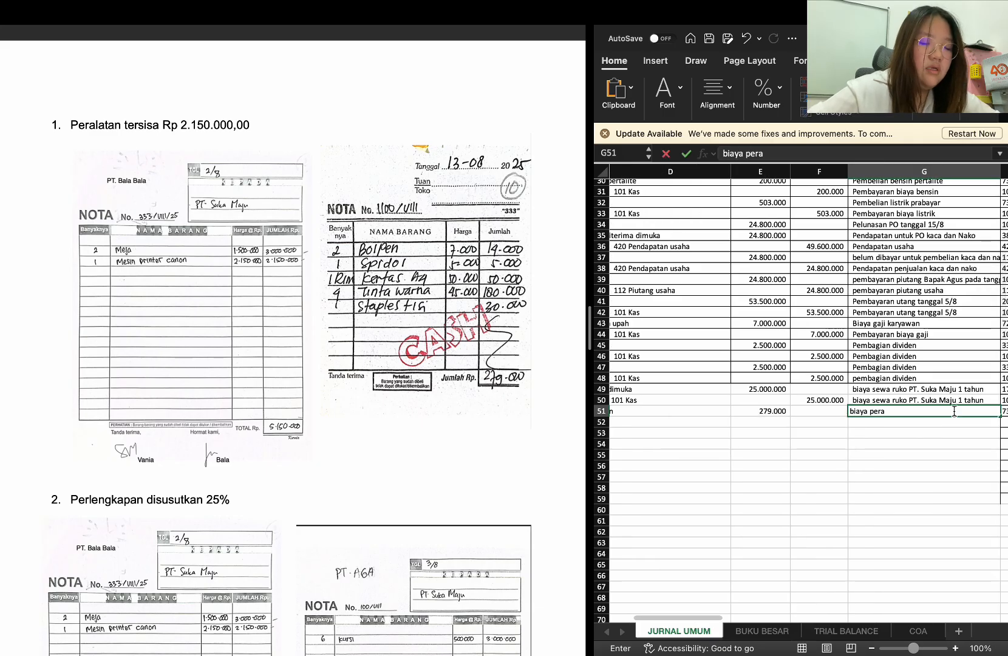
type("latan yang hab")
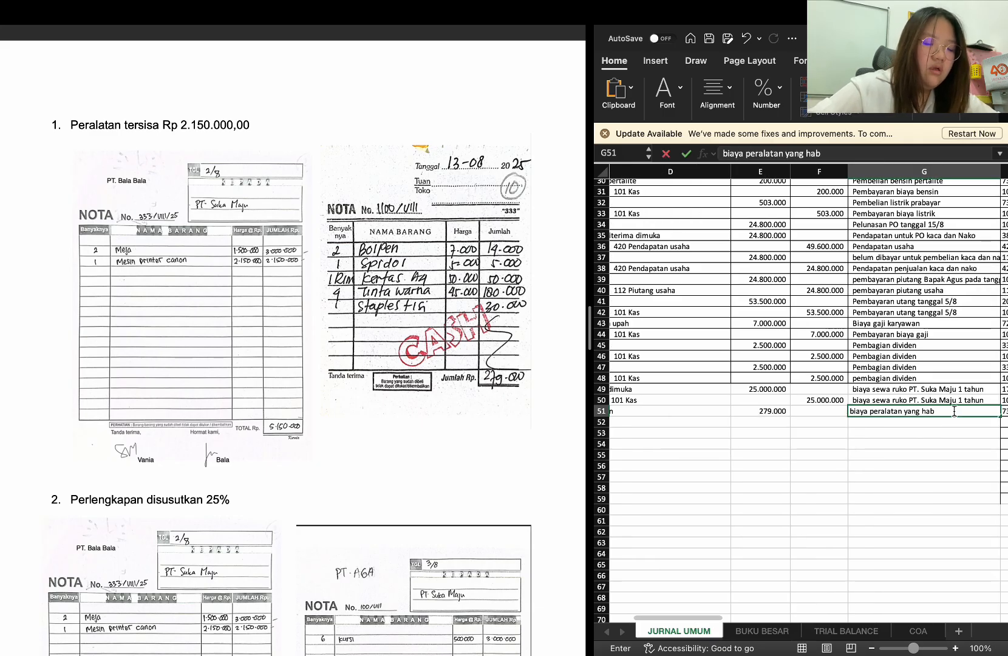
type("is")
key("Return")
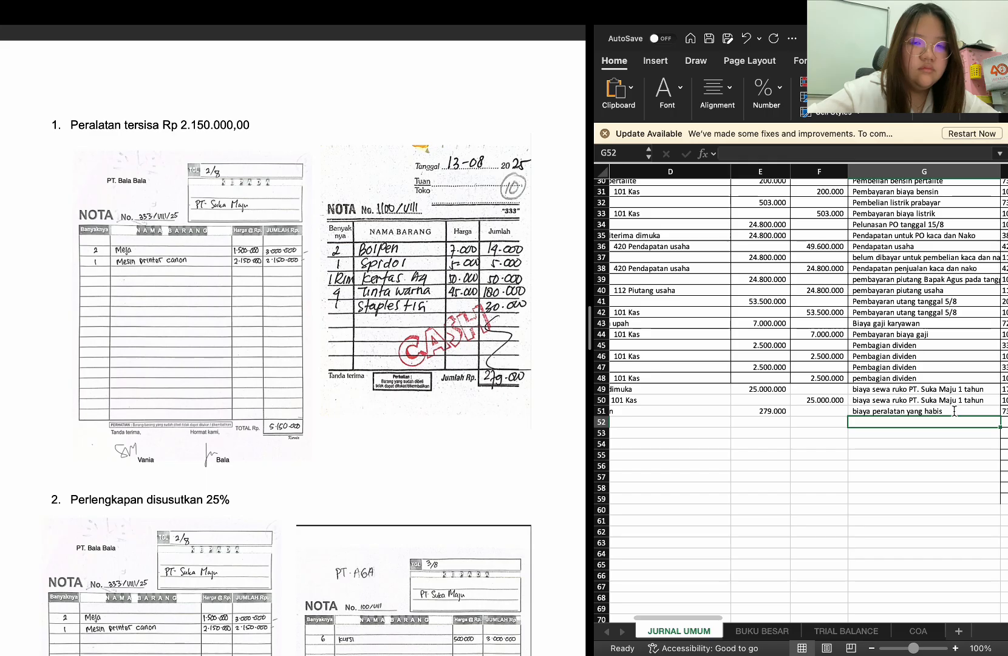
Copy the 31-Aug date from B51 into B52 and enter 157 Peralatan as the credit account in D52
scroll(851, 459, "left", 5)
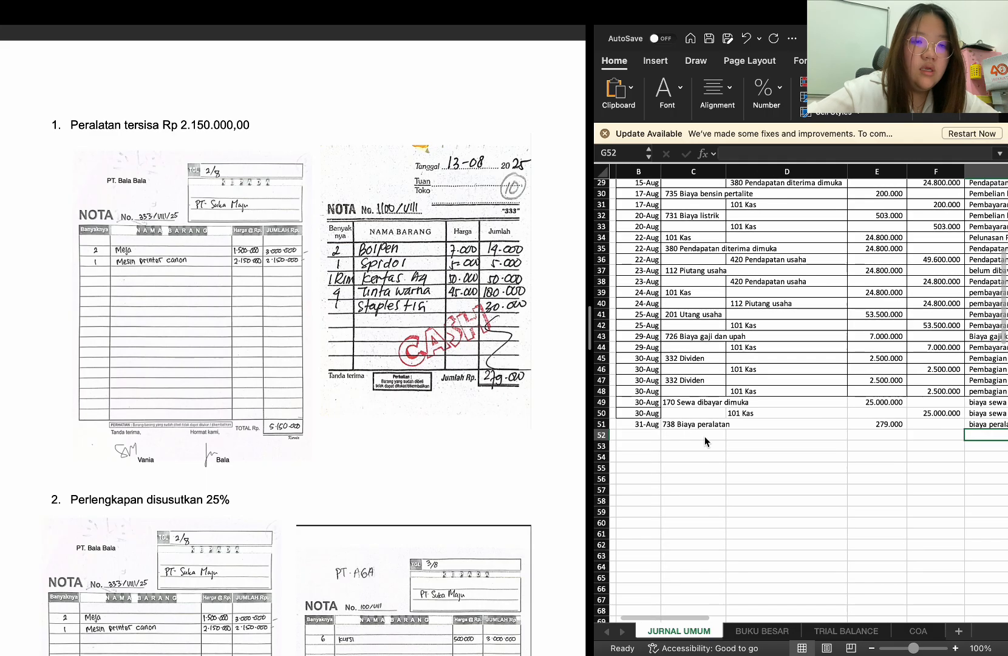
left_click(635, 426)
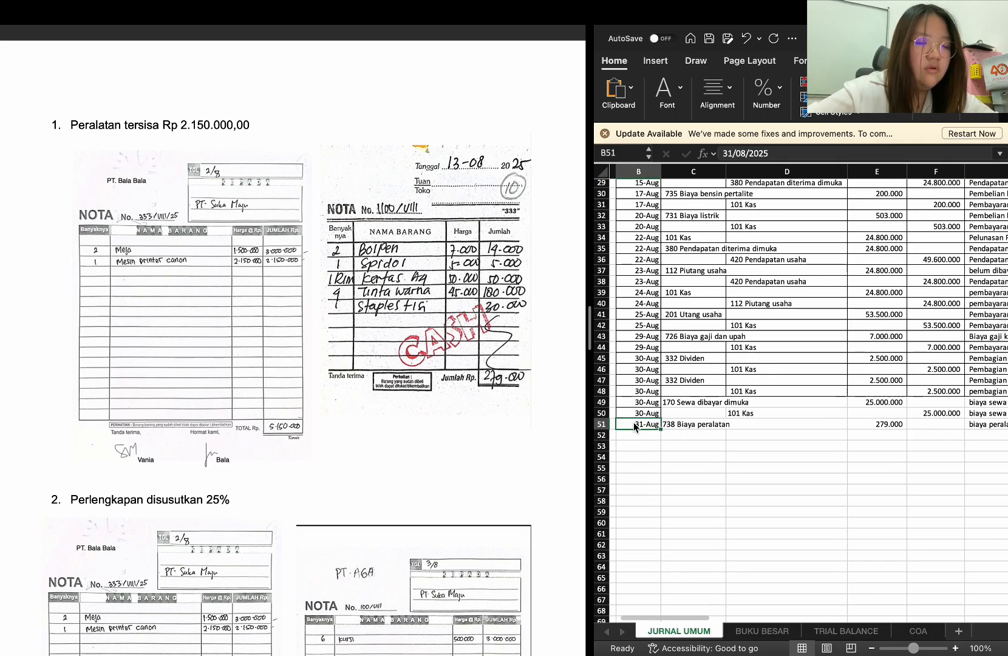
key("super+c")
left_click(631, 432)
key("super+v")
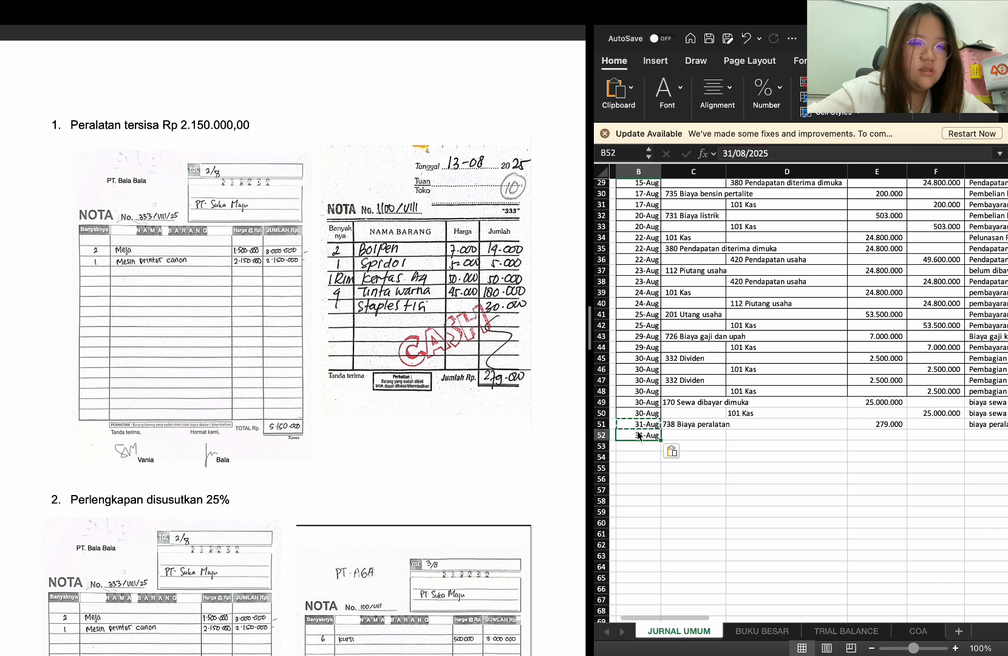
left_click(731, 434)
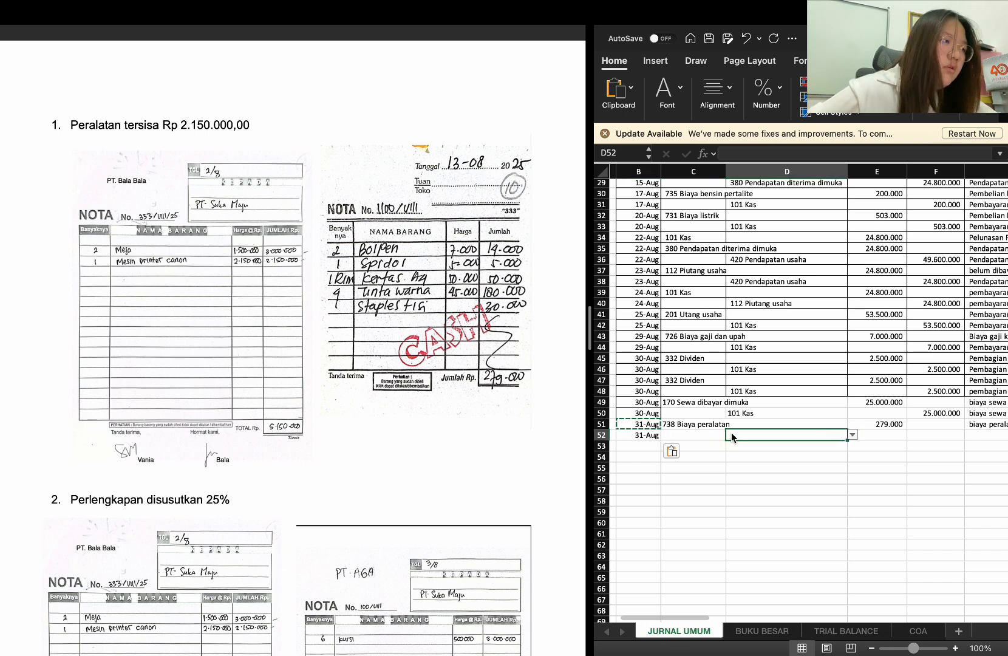
type("peralat")
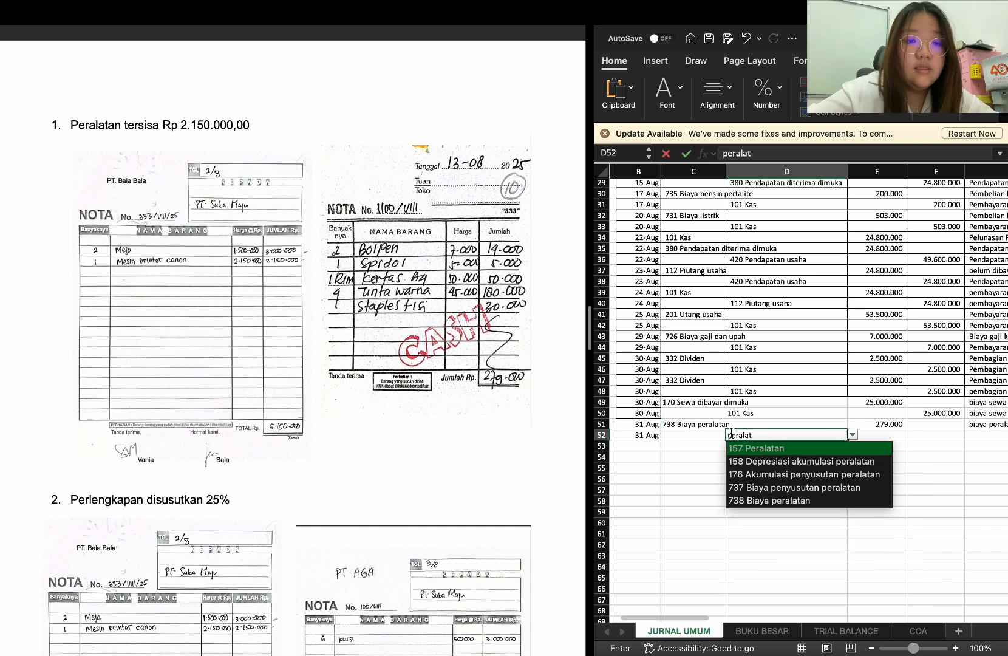
key("Return")
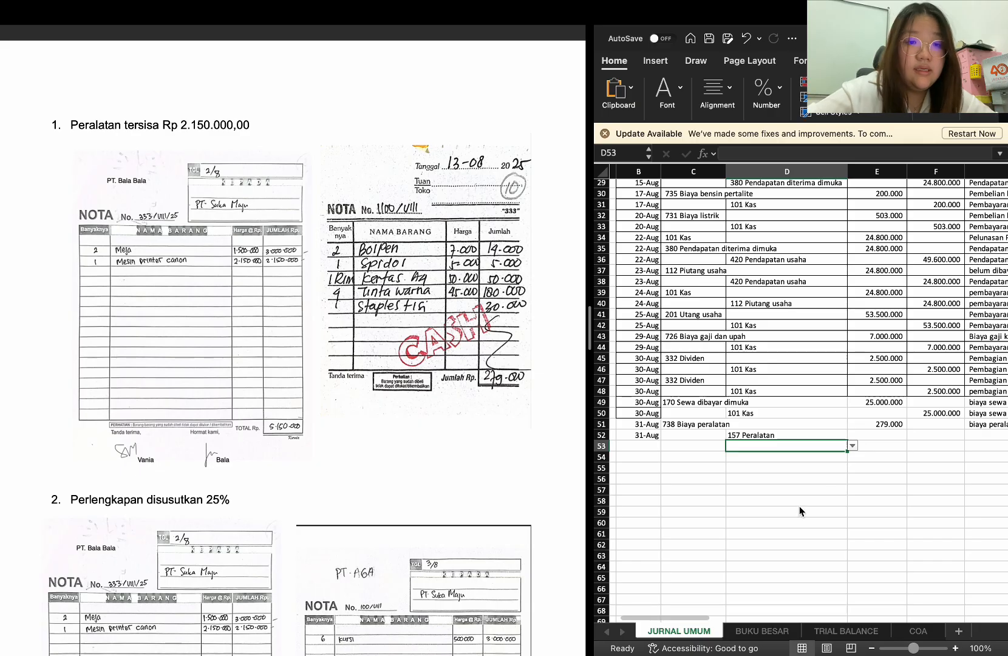
Copy the 279.000 debit amount from E51 into F52 as the credit amount for the Peralatan row
left_click(891, 426)
key("ctrl+c")
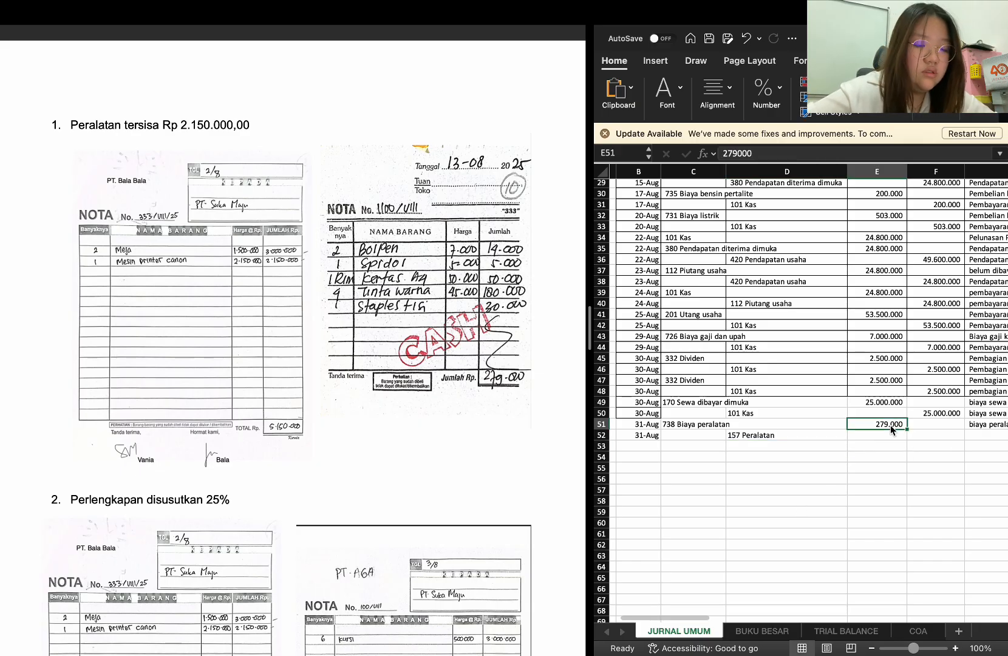
left_click(925, 436)
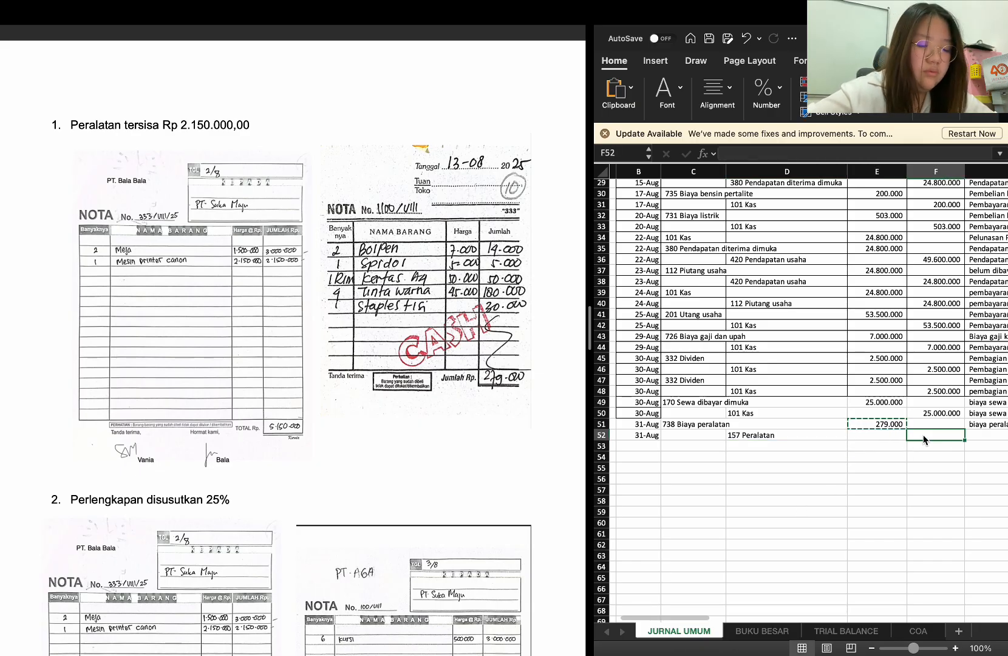
key("Return")
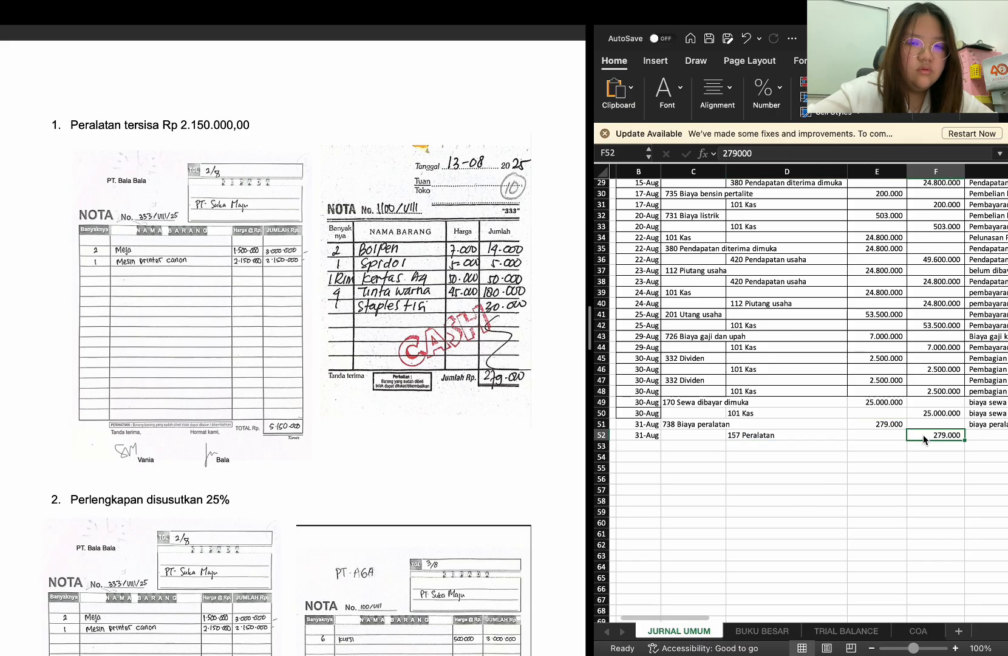
Copy the description "biaya peralatan yang habis" from G51 into G52 for the Peralatan row
left_click(982, 424)
key("ctrl+c")
scroll(983, 425, "right", 2)
scroll(982, 425, "left", 2)
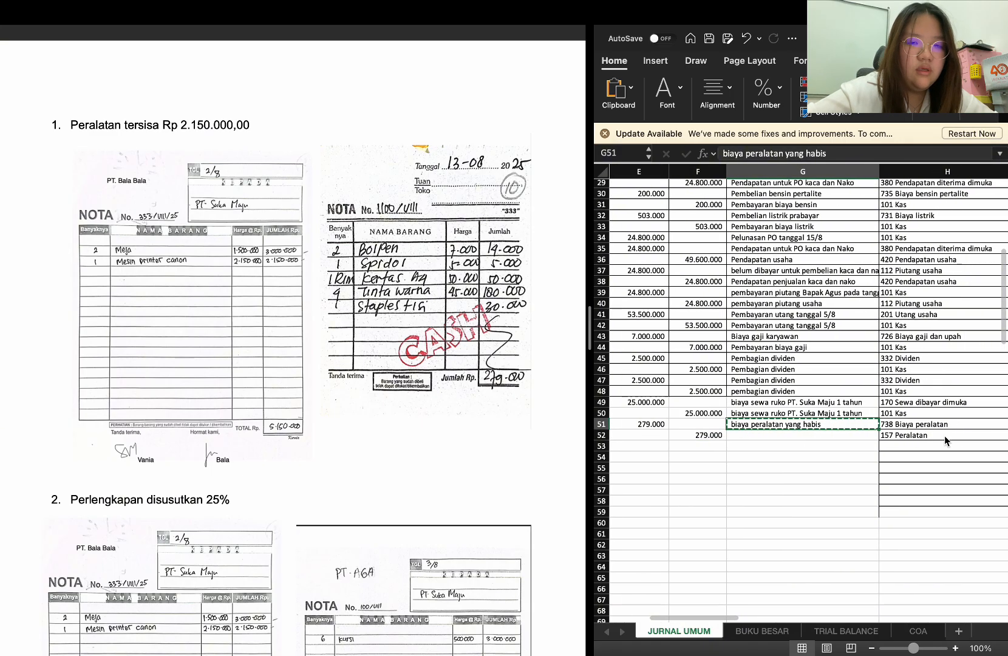
left_click(857, 433)
key("ctrl+v")
Copy the 31-Aug date from B52 into B53 for the Perlengkapan disusutkan 25% adjustment and select debit account cell C53
scroll(857, 432, "left", 4)
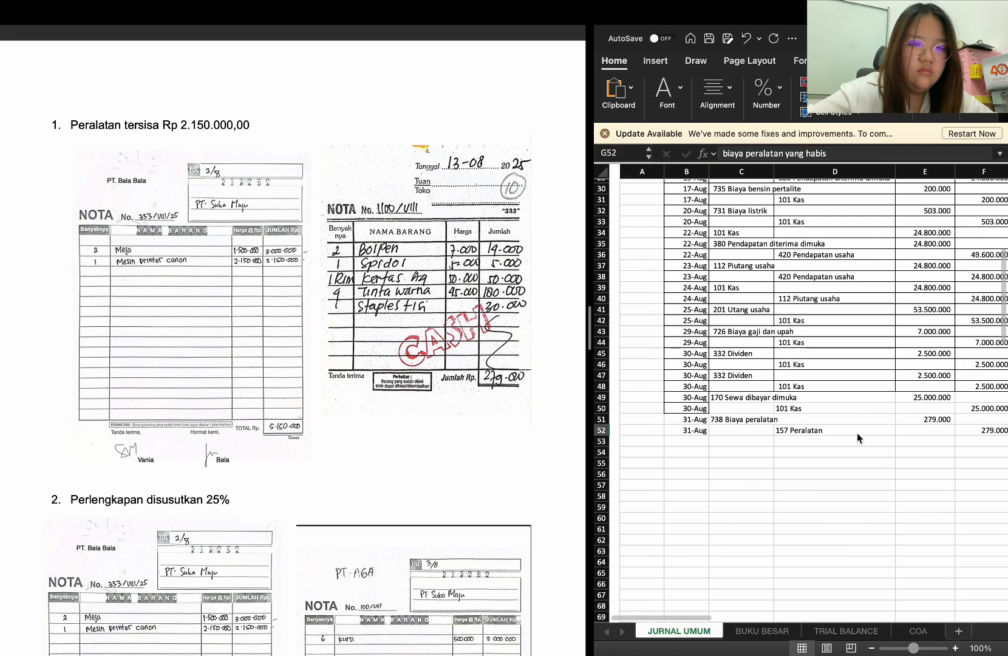
left_click(677, 432)
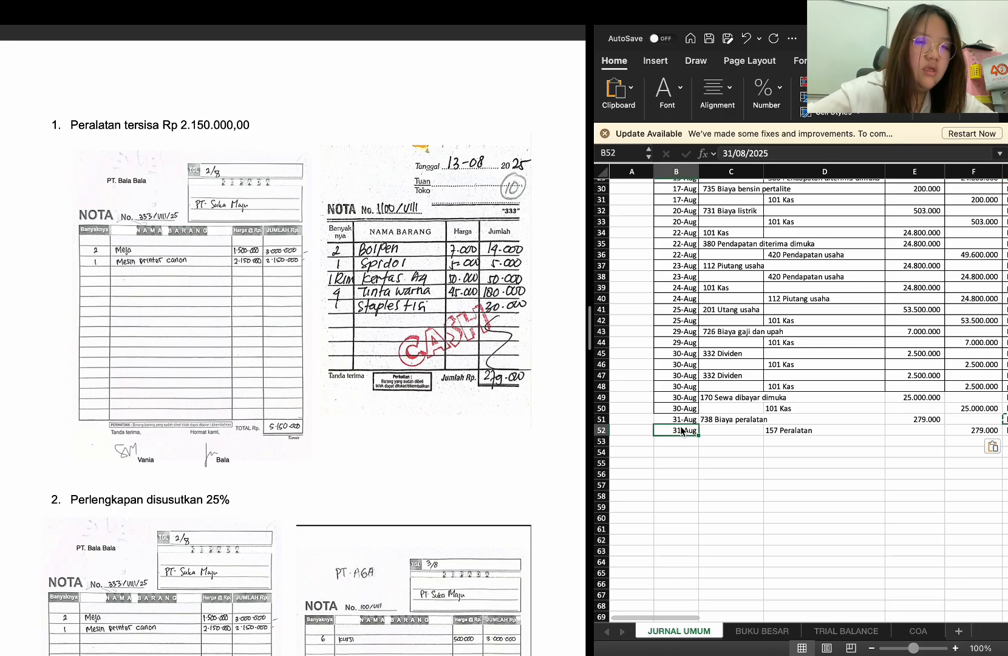
scroll(524, 475, "down", 3)
scroll(525, 476, "down", 3)
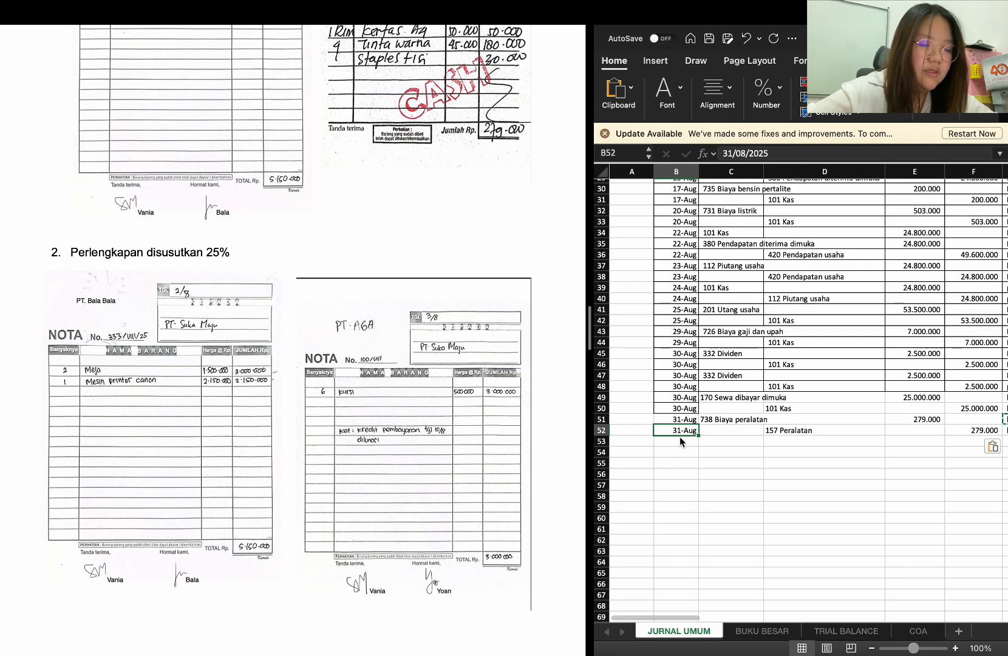
key("ctrl+c")
left_click(681, 438)
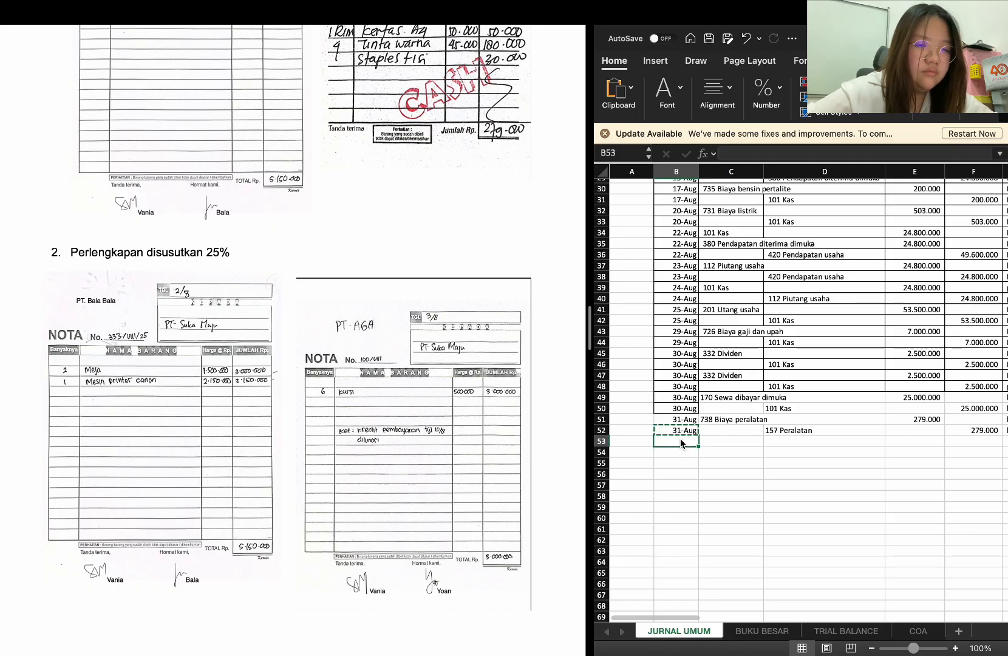
key("ctrl+v")
left_click(726, 446)
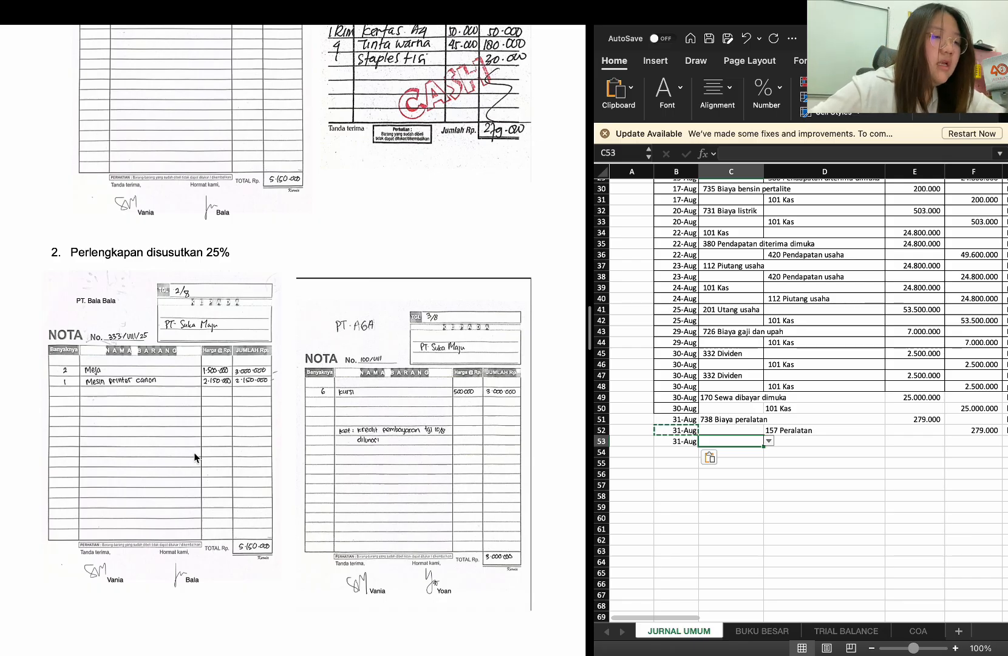
Enter 736 Biaya penyusutan perlengkapan as the debit account in C53 for the 31-Aug supplies depreciation
scroll(197, 456, "down", 2)
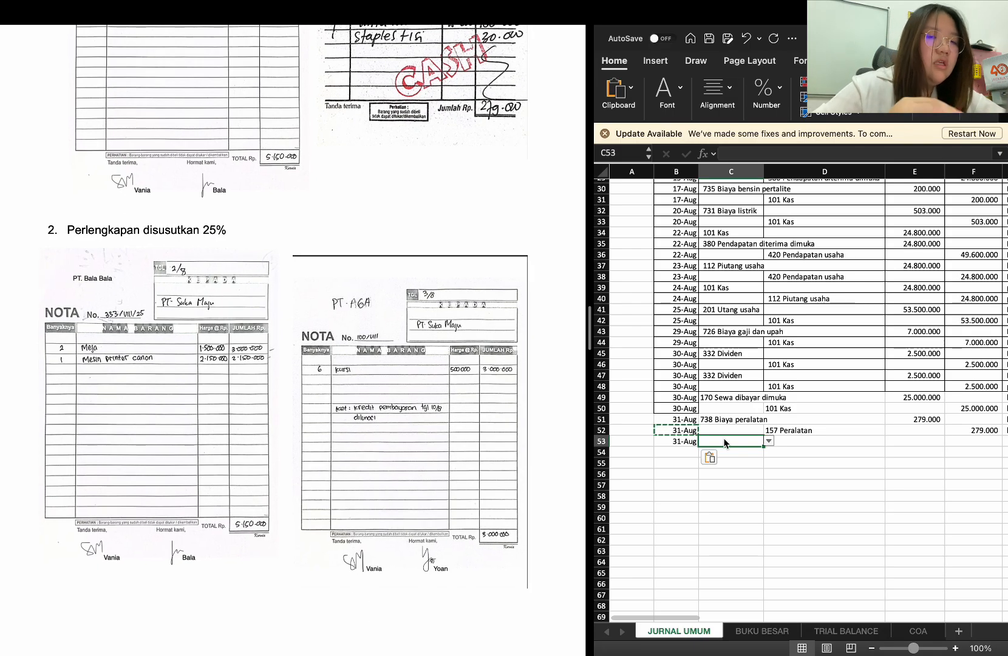
type("biaya ak")
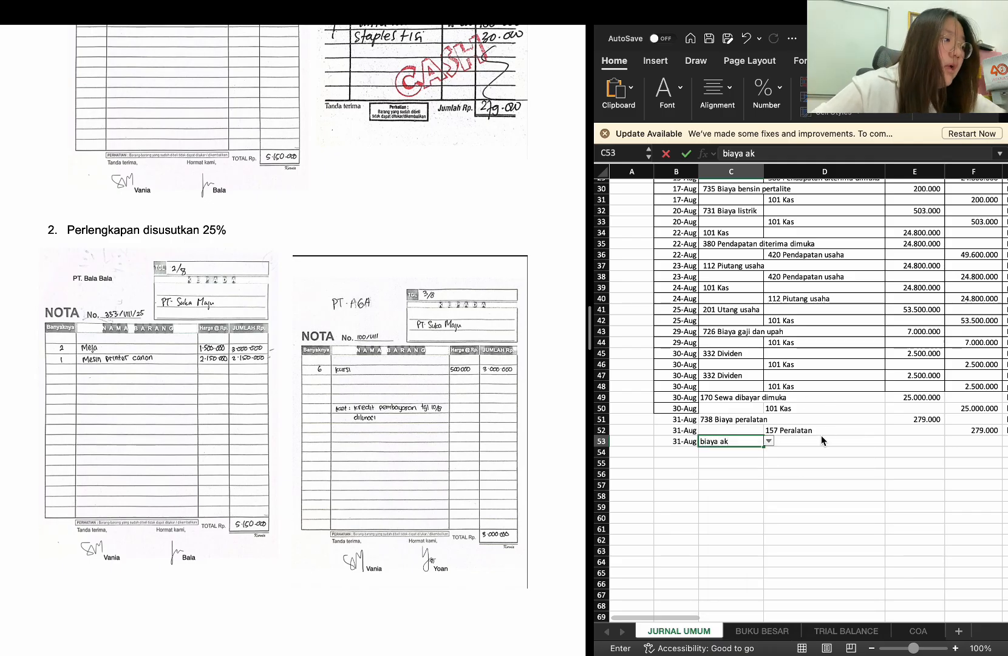
key("BackSpace")
key("BackSpace")
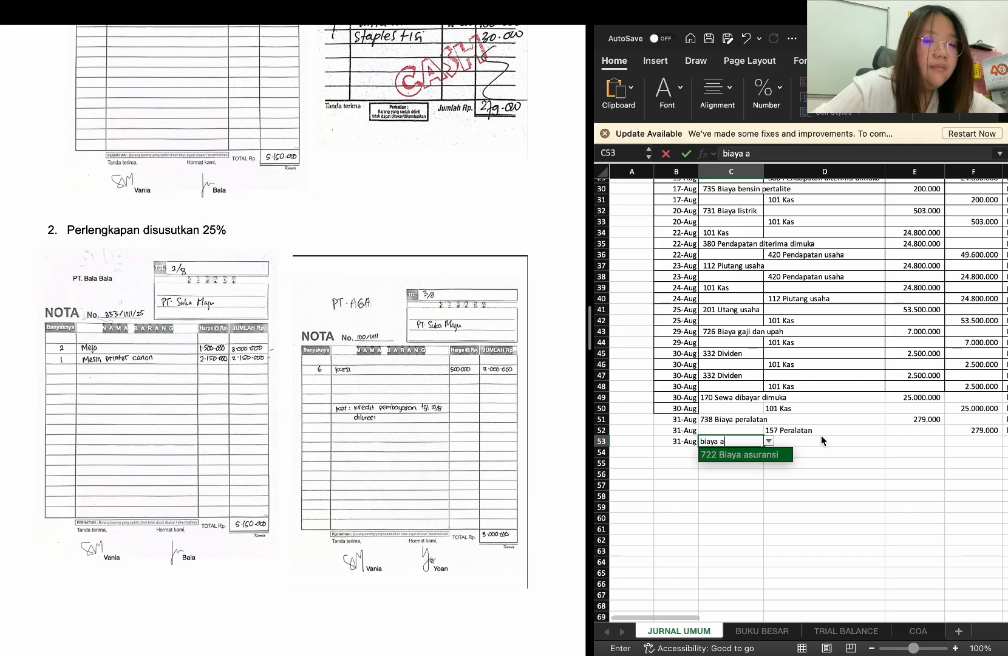
type("penyusutan")
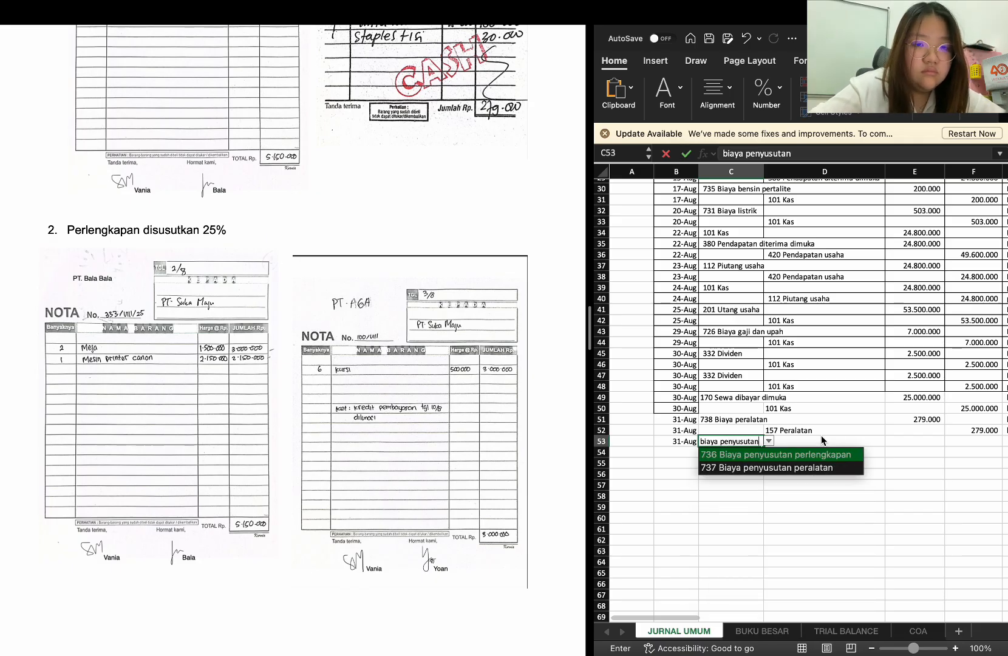
key("Return")
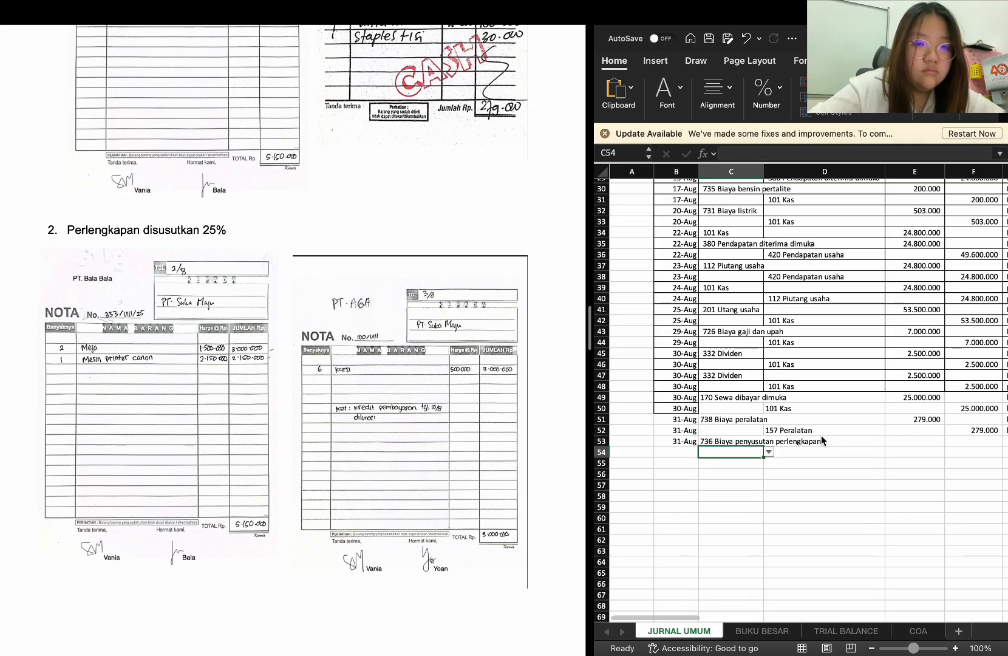
Enter the formula =1/12*25*6000000 in E53 as the debit amount for Biaya penyusutan perlengkapan
left_click(929, 444)
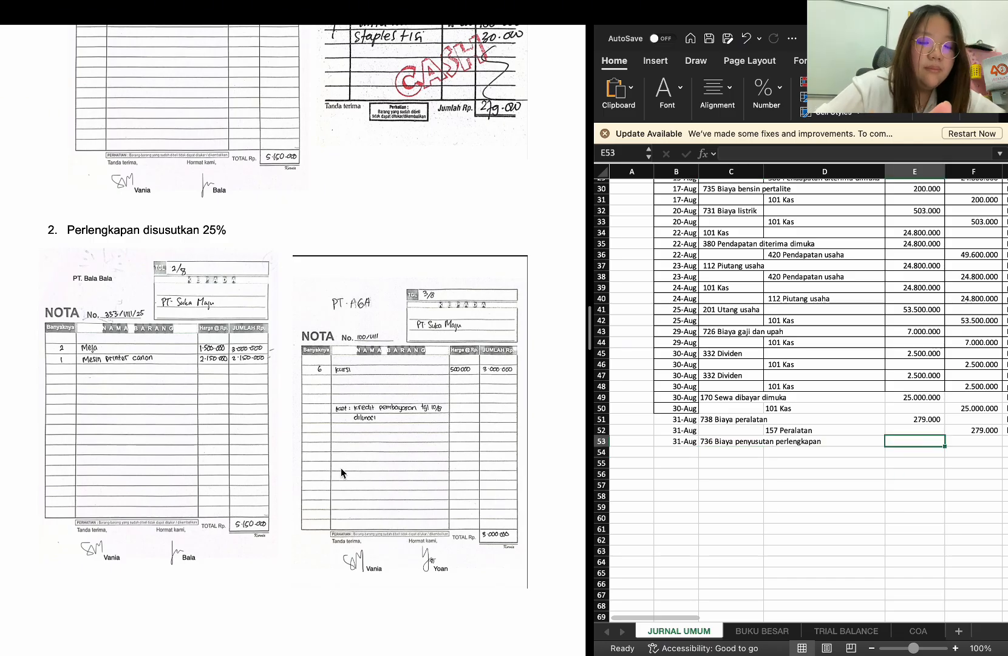
type("=1/12")
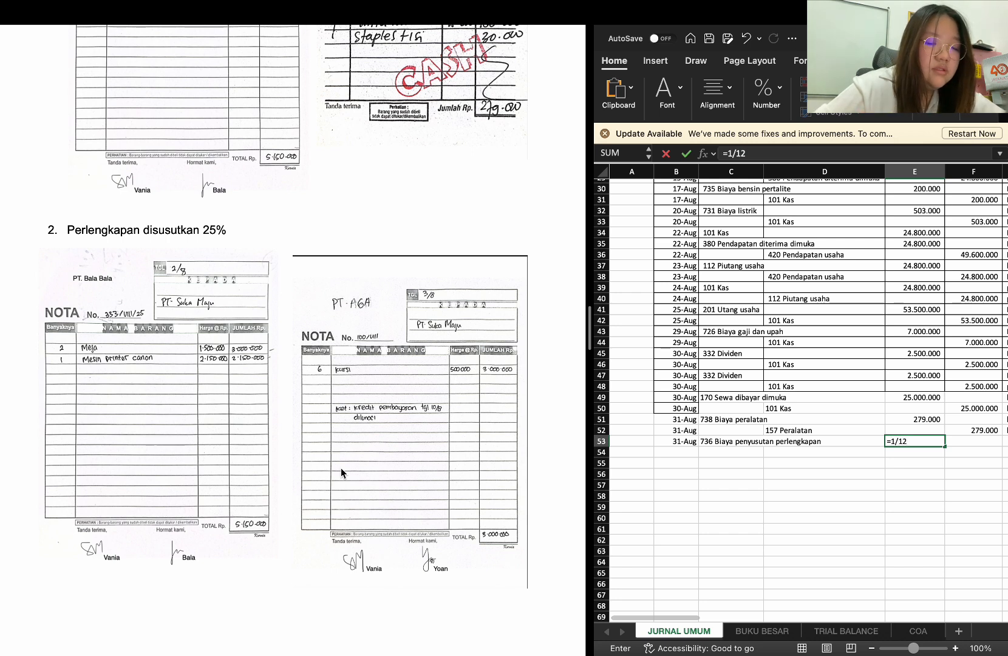
type("10")
key("BackSpace")
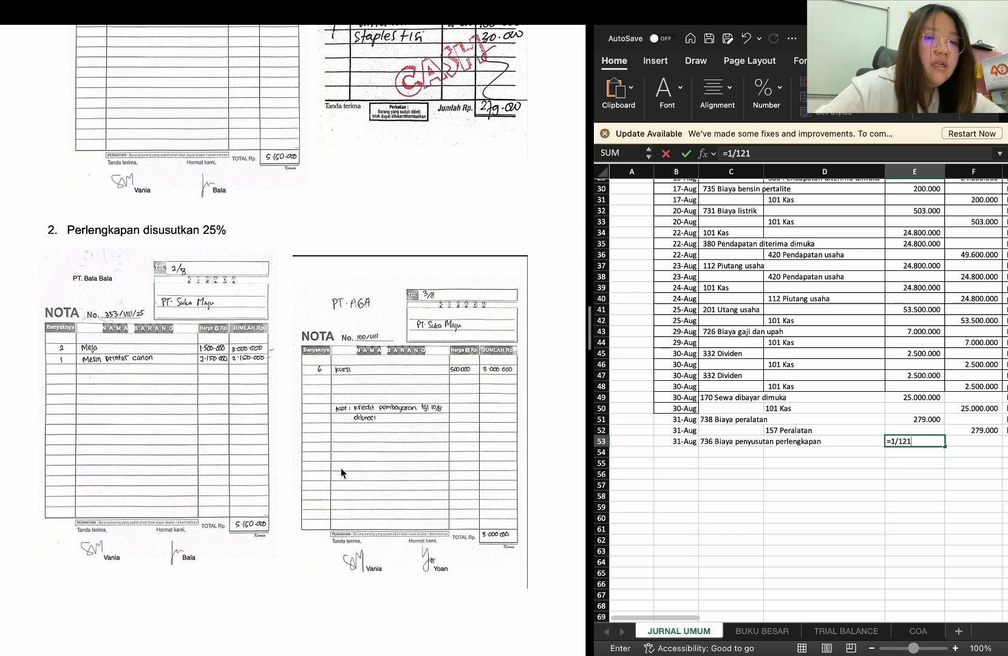
key("BackSpace")
key("BackSpace")
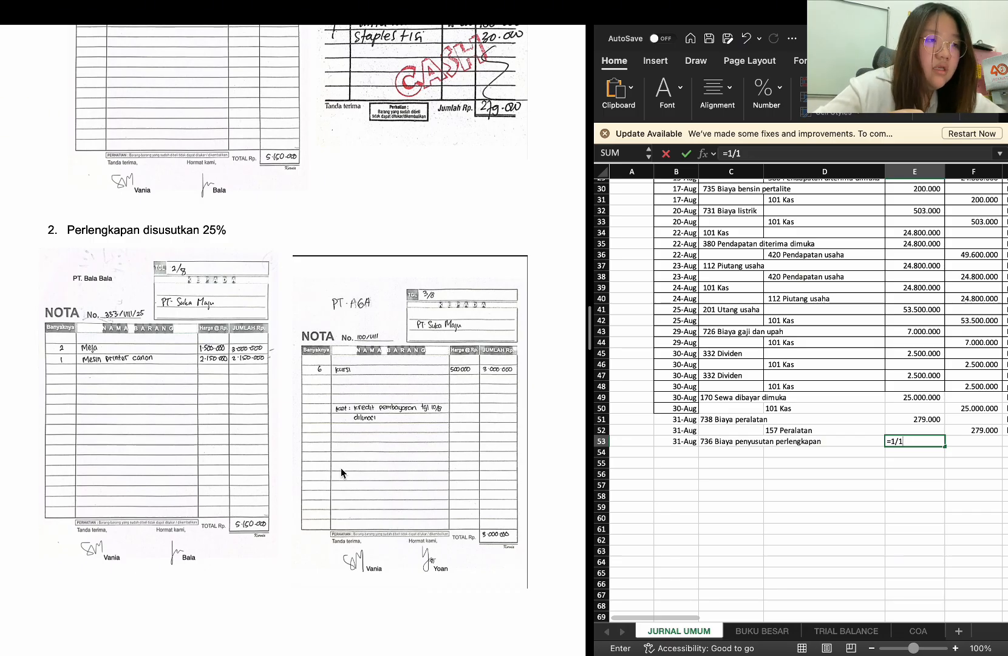
type("2")
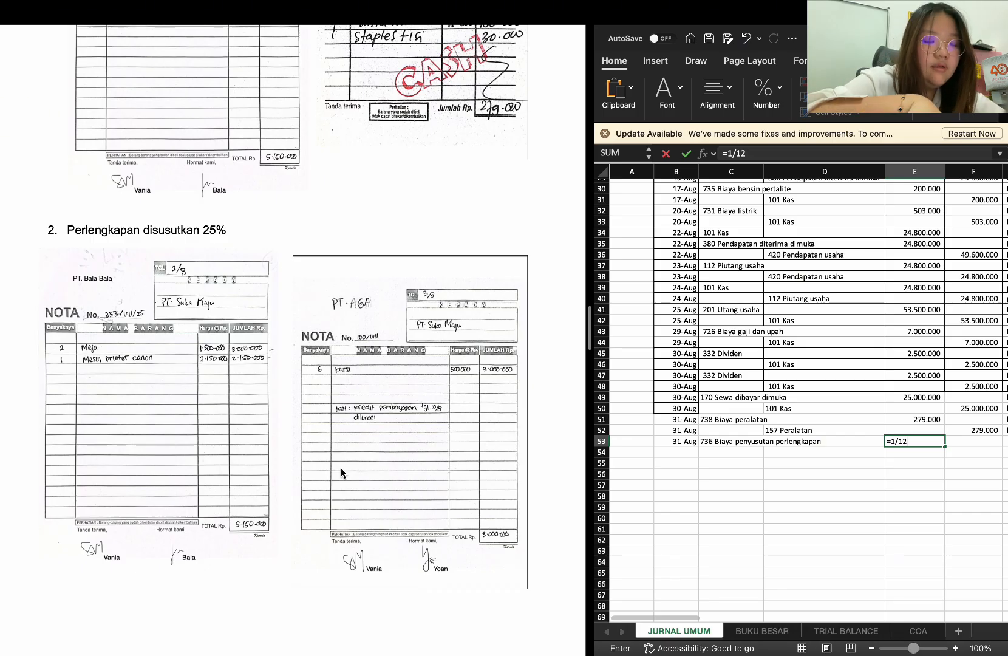
type("*")
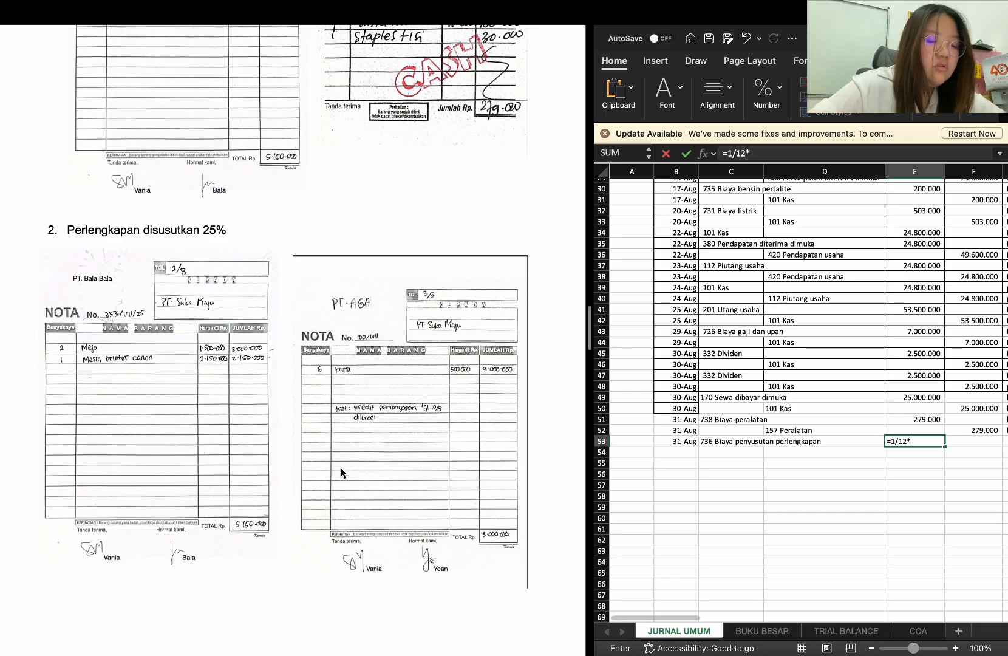
type("25")
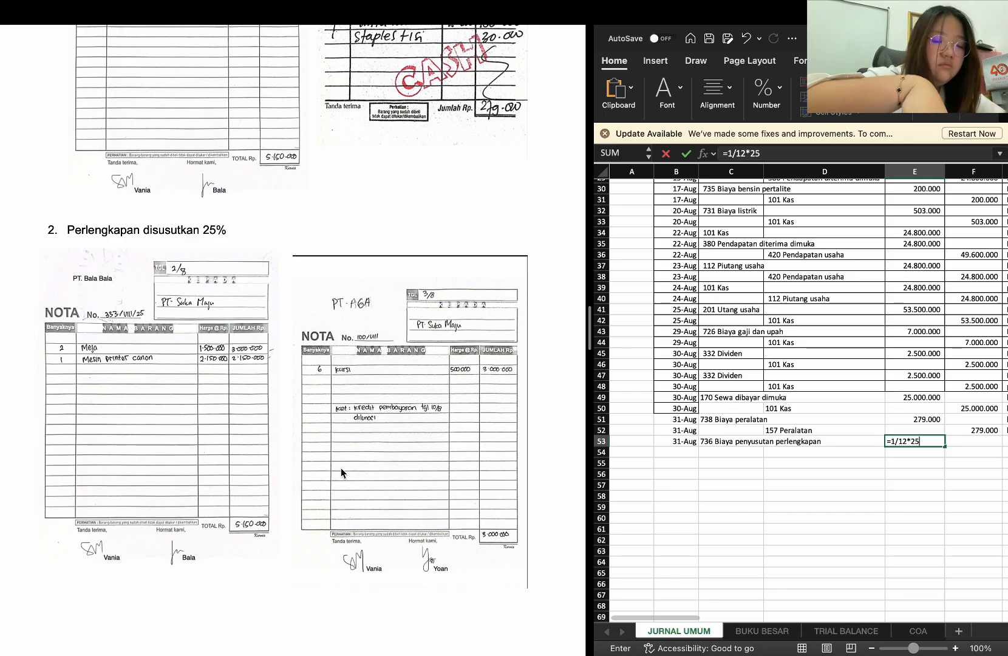
key("shift+Up")
type("%")
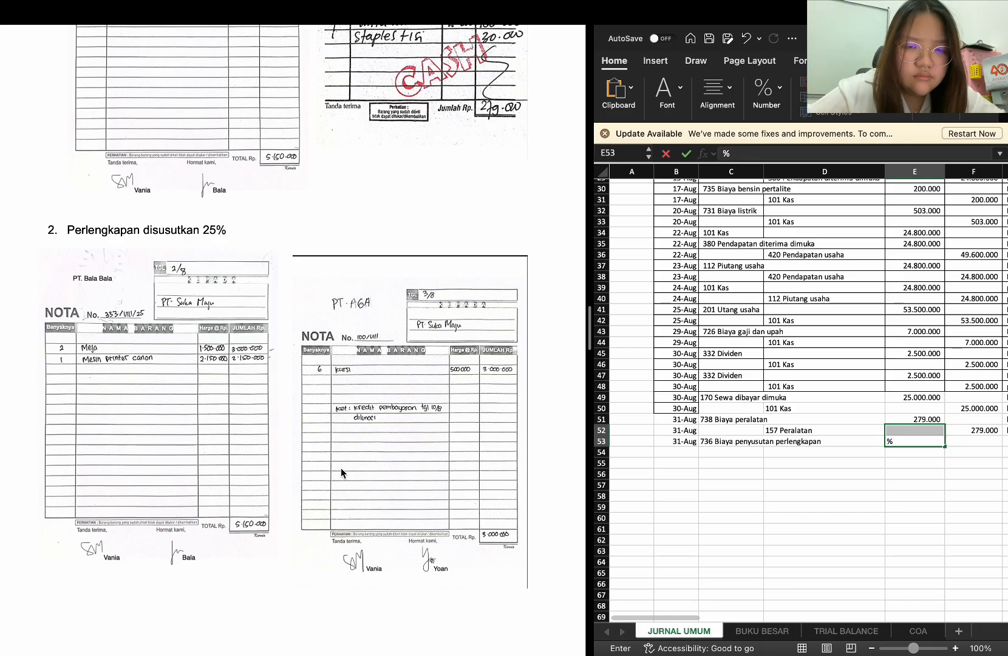
key("super+z")
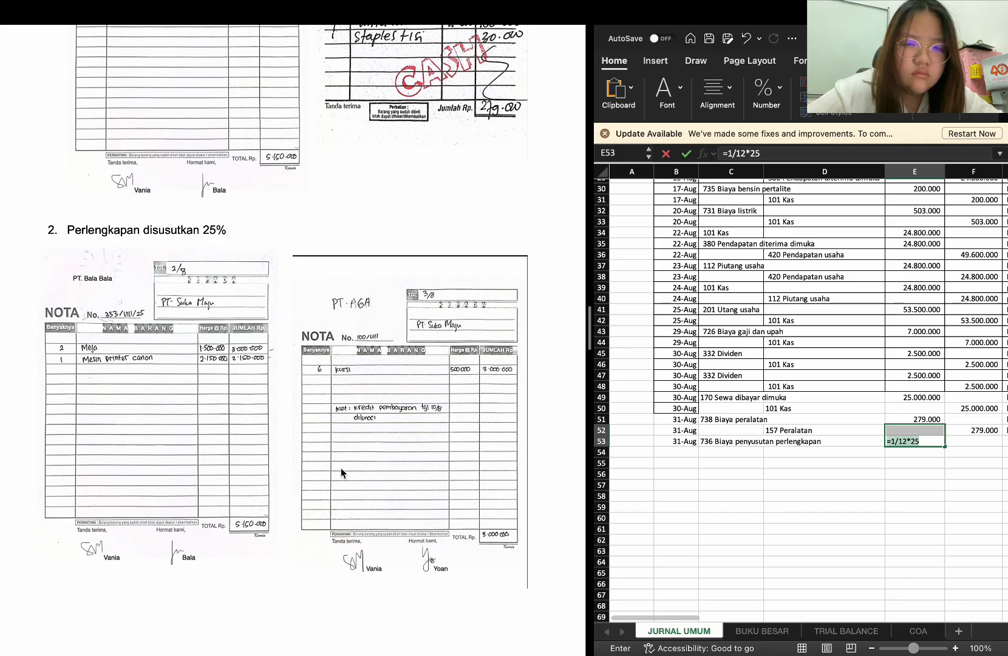
left_click(925, 442)
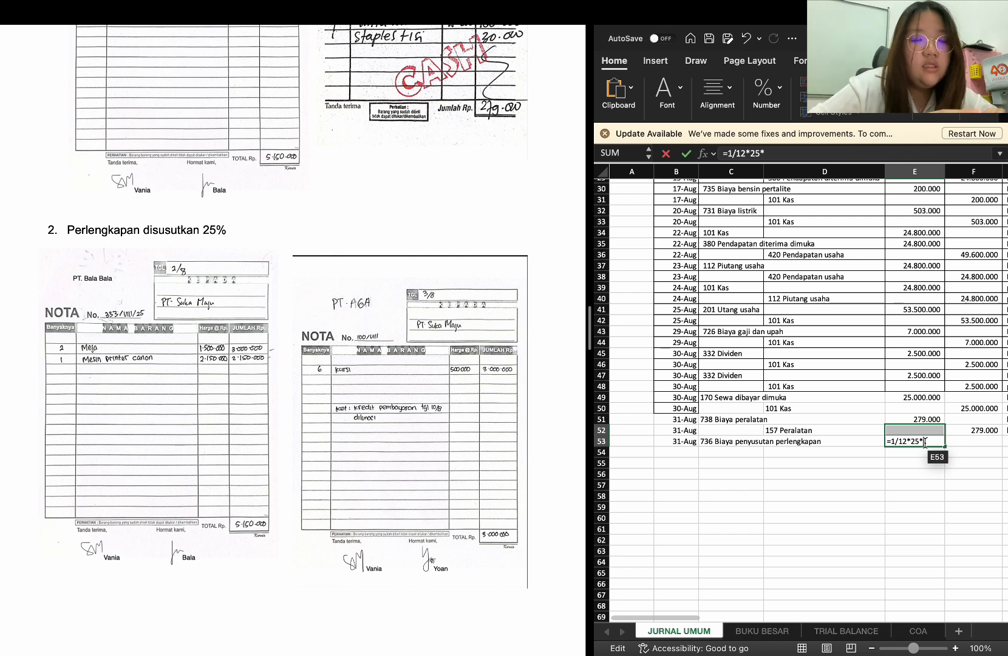
type("6000000")
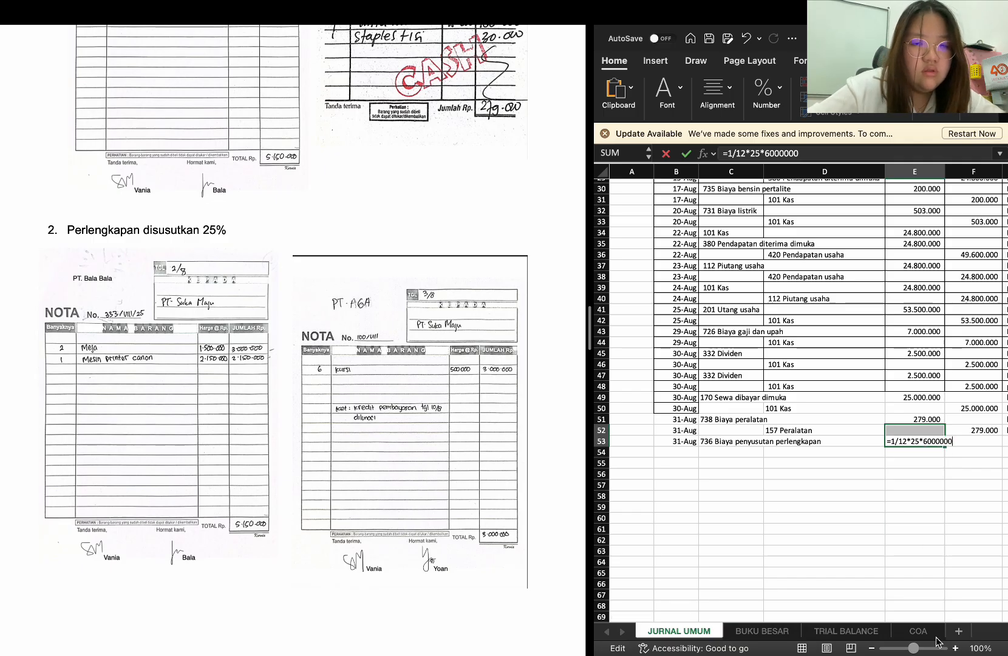
key("Return")
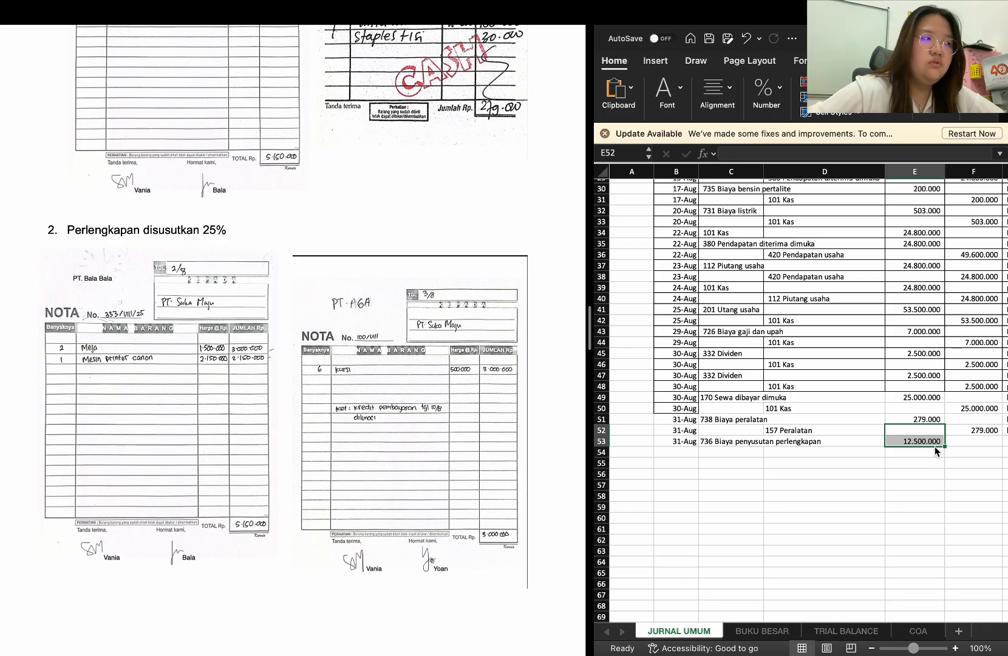
Enter the description "biaya penyusutan perlengkapan 25%" in G53 for the depreciation debit row
scroll(900, 452, "right", 3)
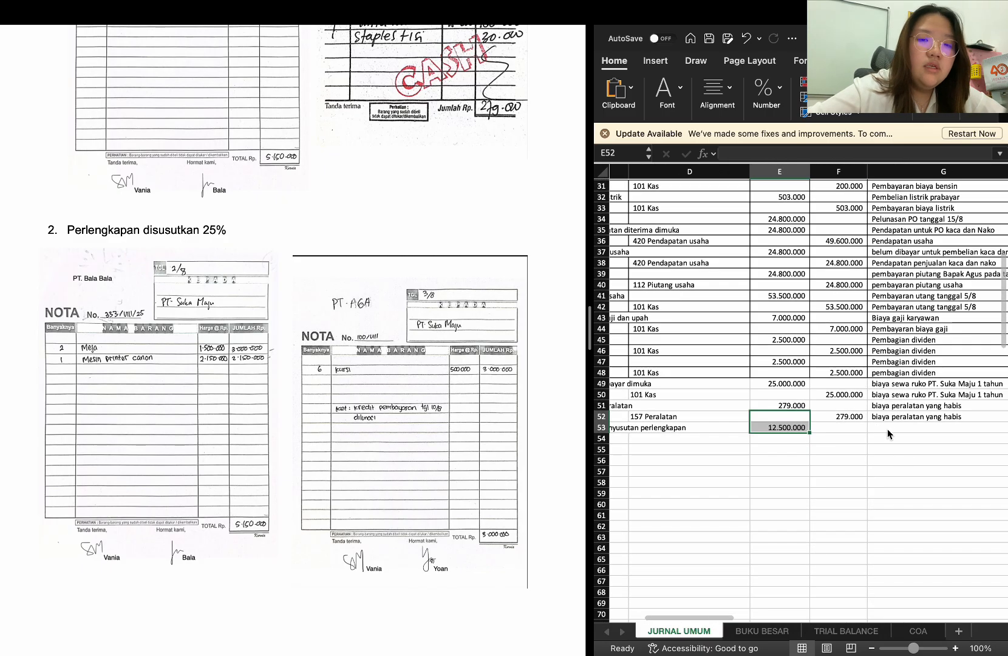
left_click(886, 427)
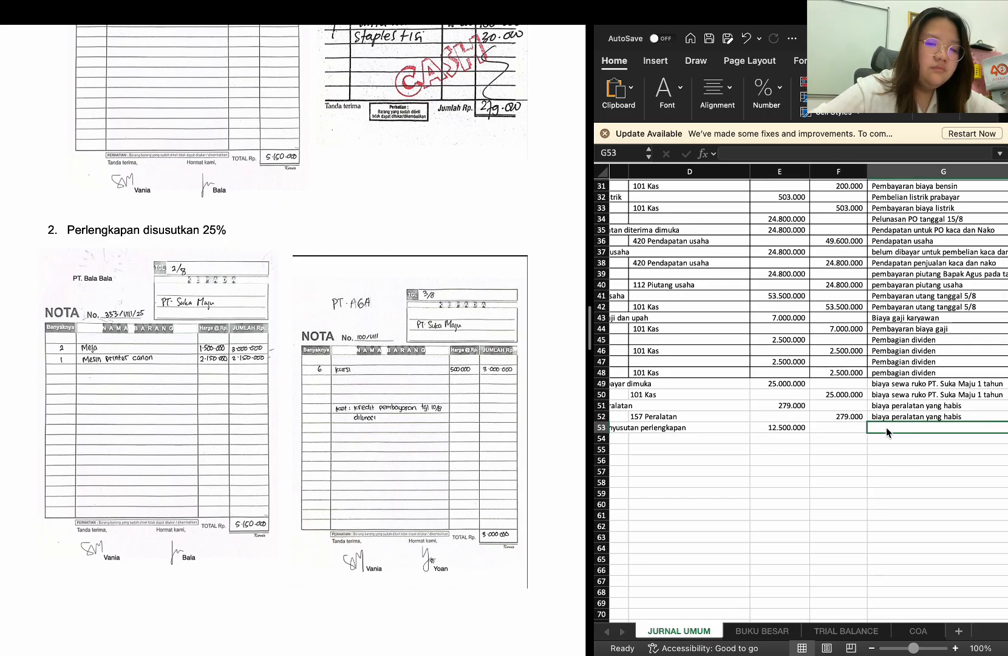
type("biaya")
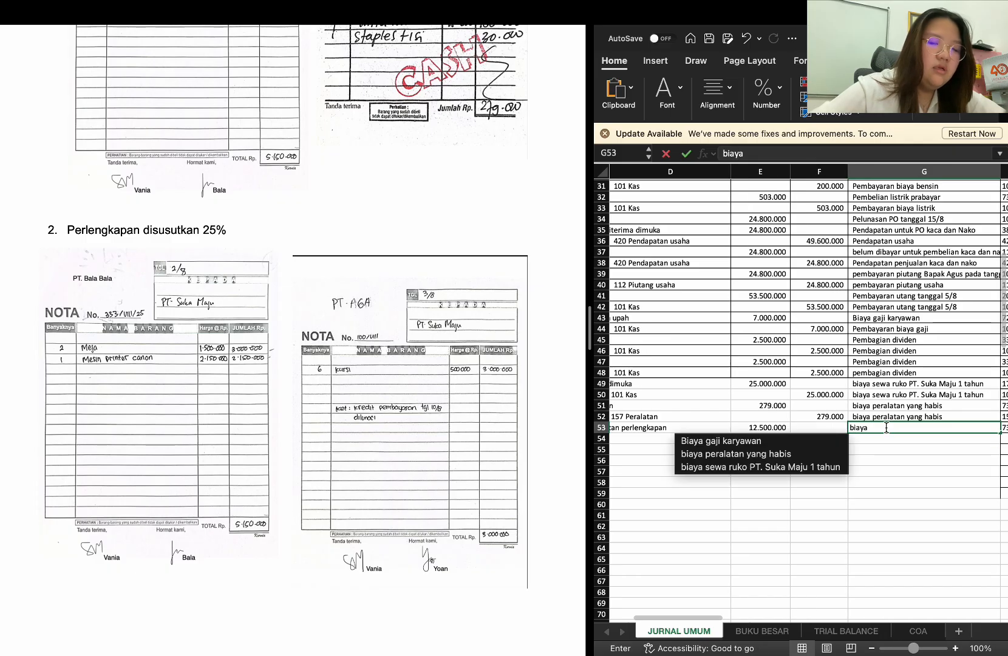
key("BackSpace")
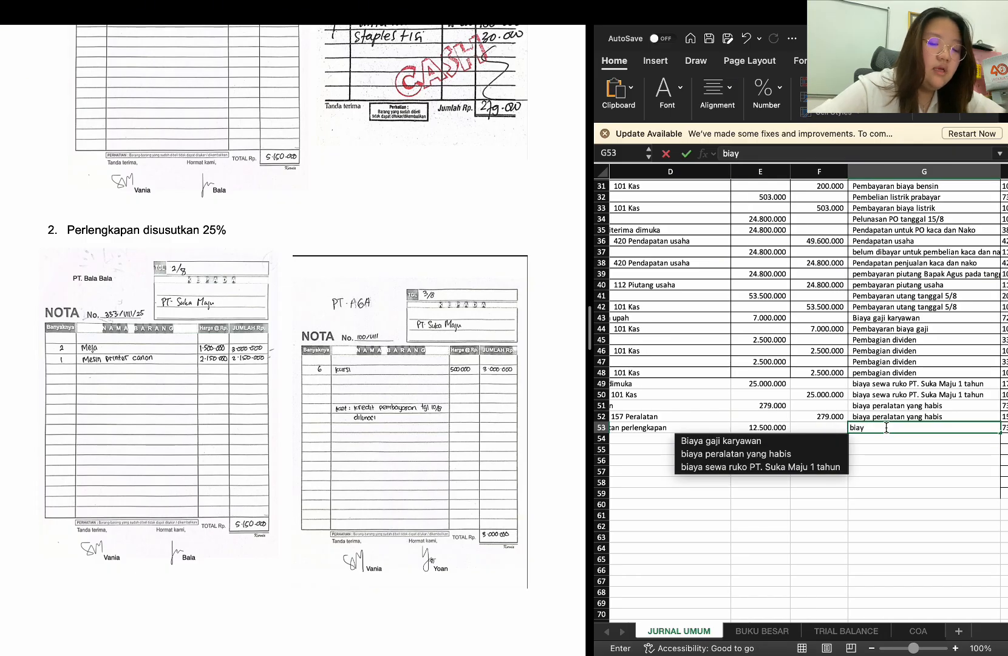
type("a penyusu")
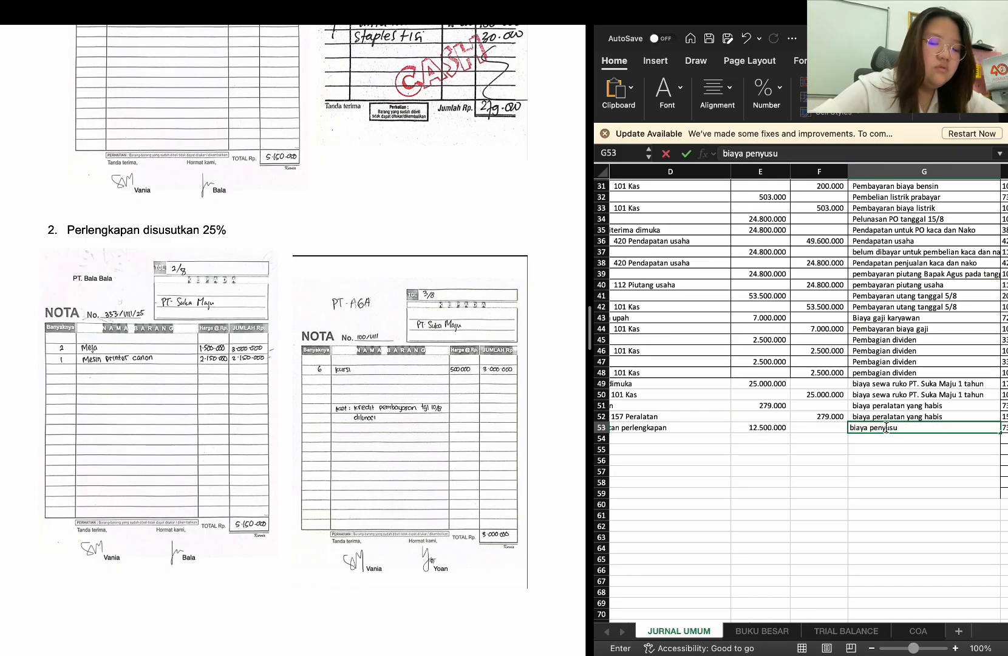
type("tan perlengkapan")
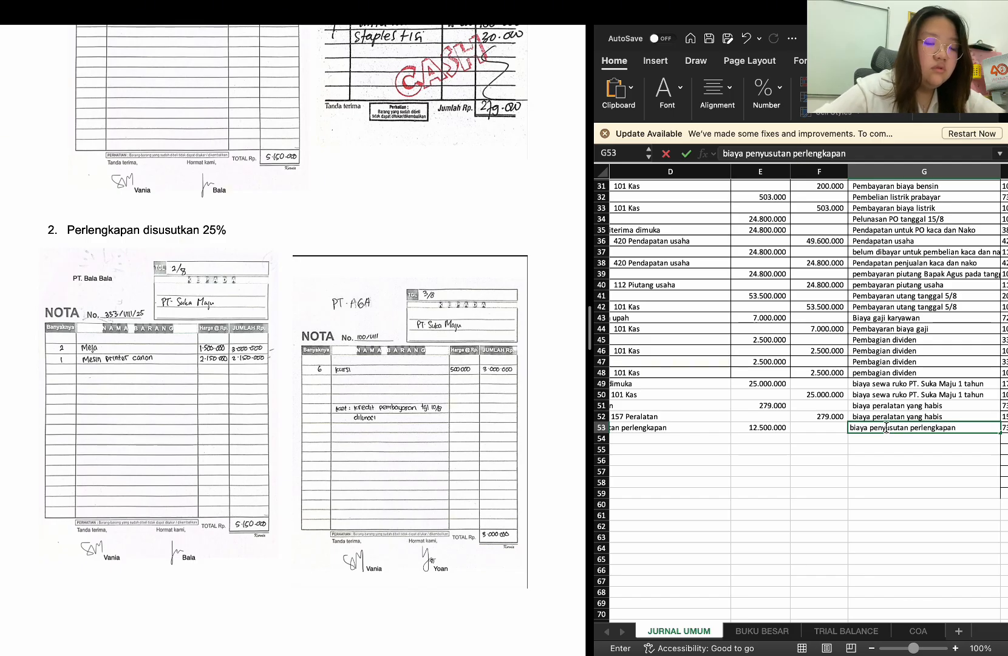
type(" 25%")
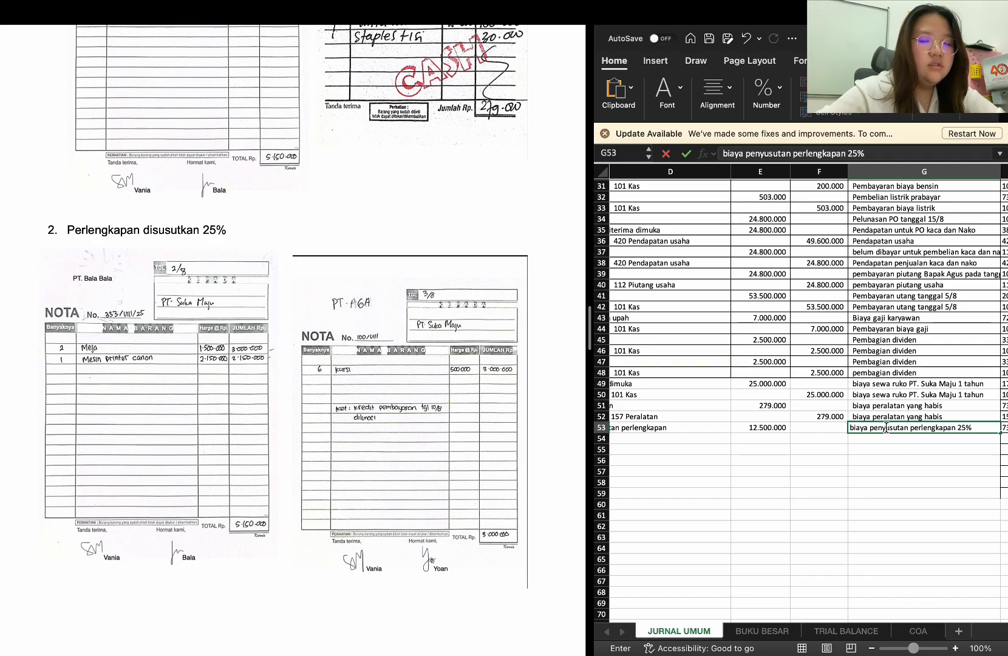
key("Return")
Copy the 31-Aug date from B53 into B54 for the depreciation credit row
scroll(844, 438, "left", 5)
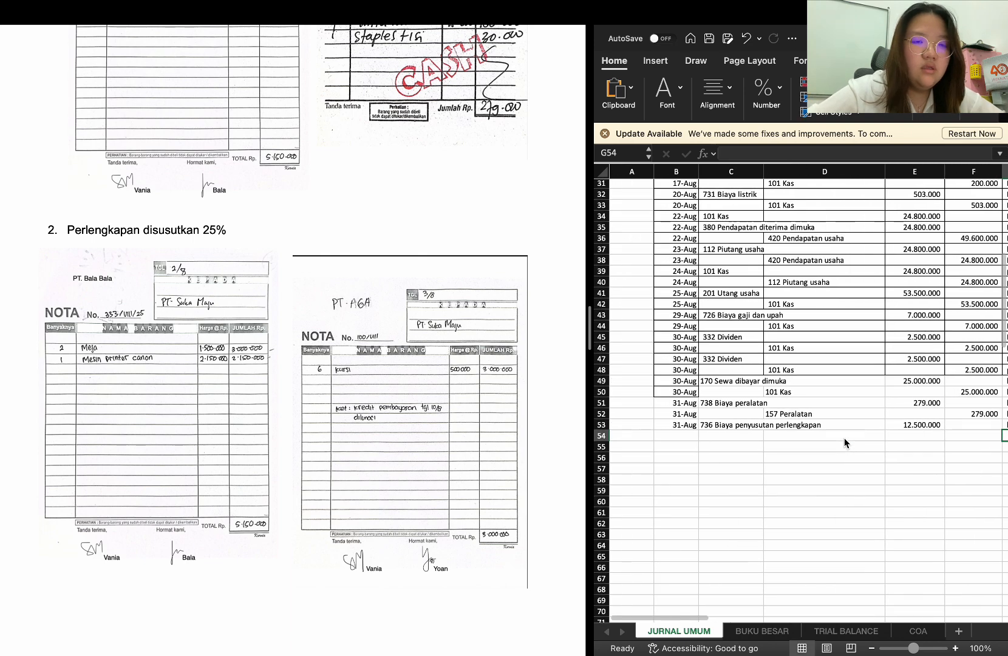
left_click(673, 423)
key("super+c")
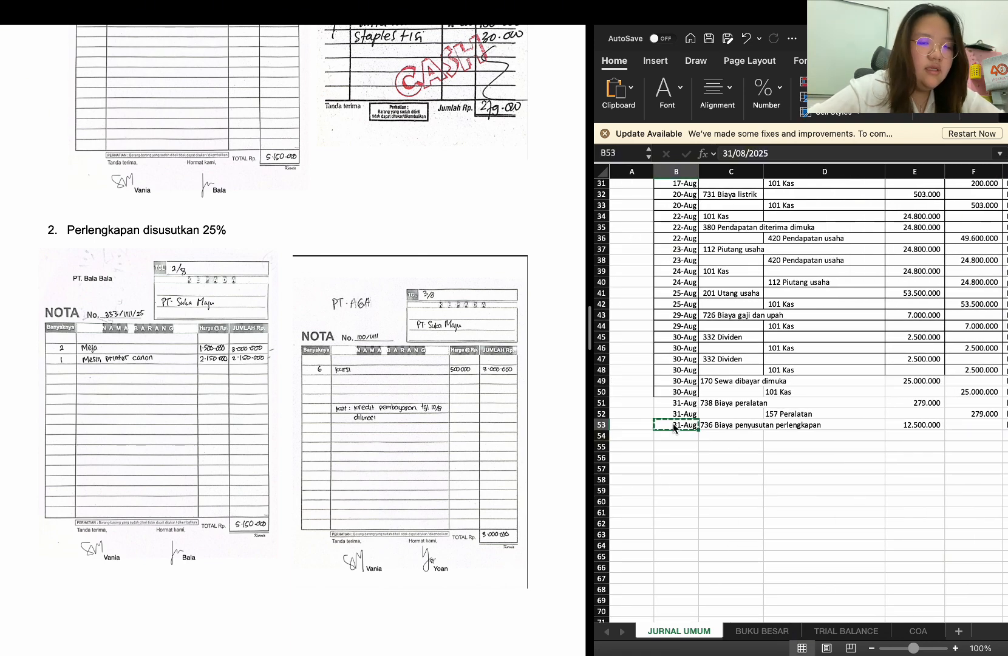
left_click(678, 436)
key("super+v")
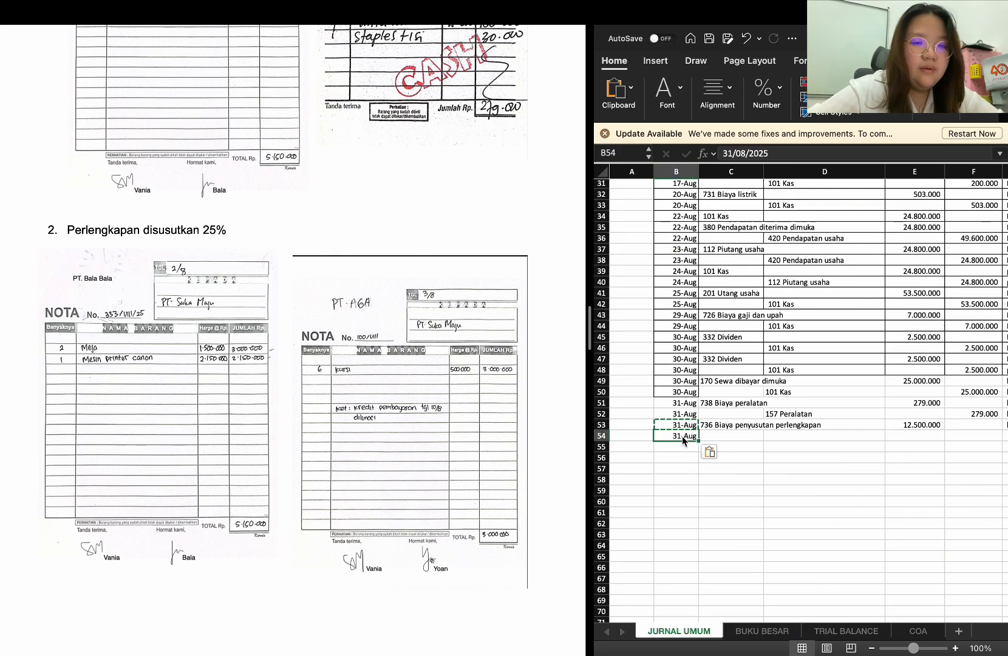
Enter 175 Akumulasi penyusutan perlengkapan as the credit account in D54
left_click(783, 435)
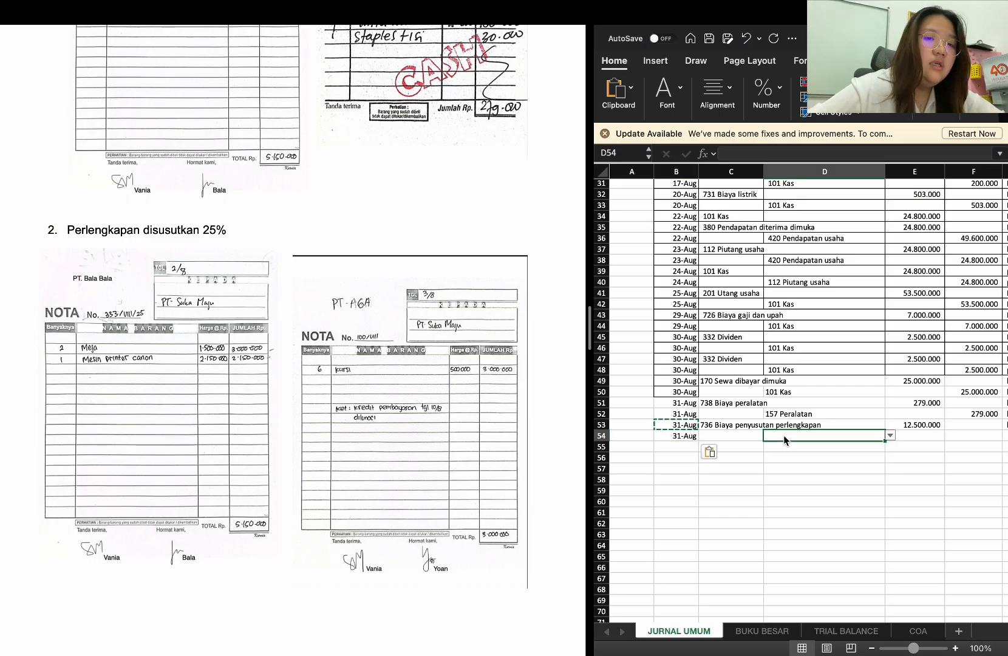
type("aku")
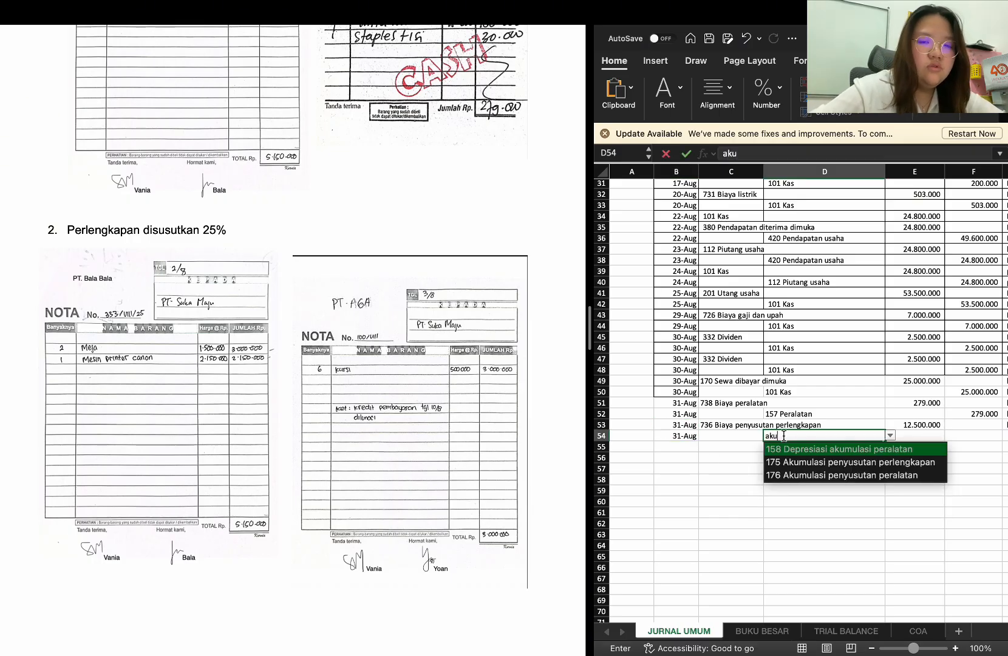
key("Down")
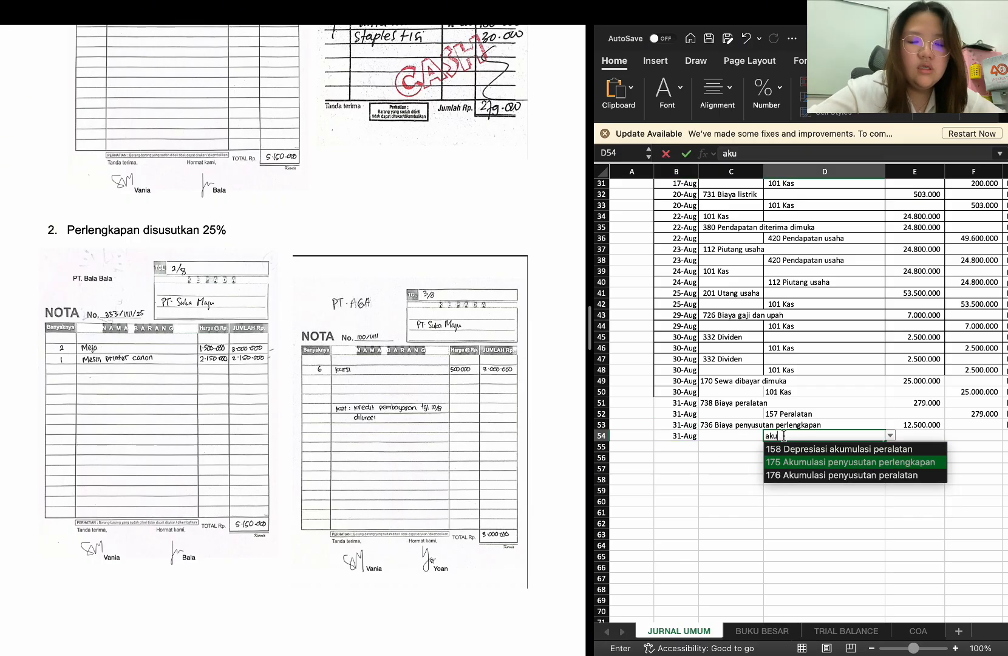
key("Return")
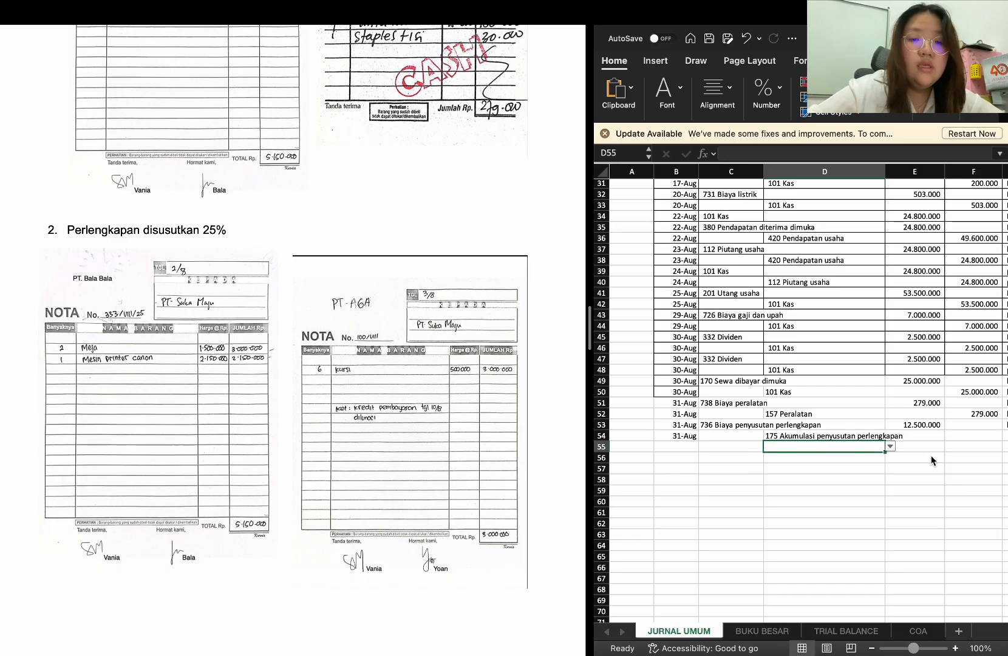
Copy the debit amount formula from E53 into F54 as the credit amount for Akumulasi penyusutan perlengkapan
scroll(919, 453, "right", 2)
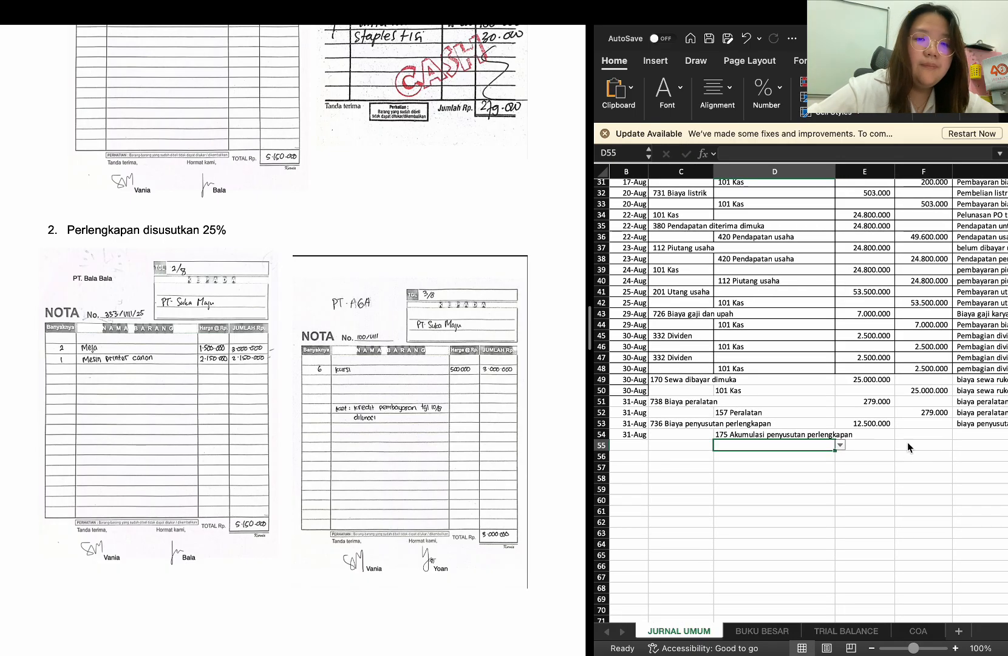
left_click(881, 424)
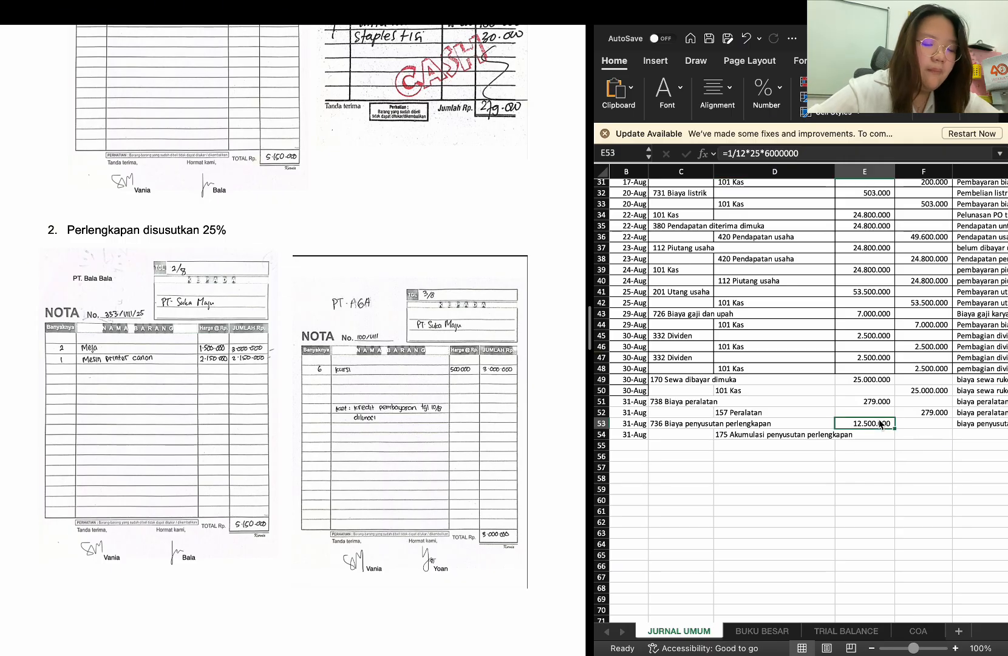
key("ctrl+c")
left_click(911, 435)
key("ctrl+v")
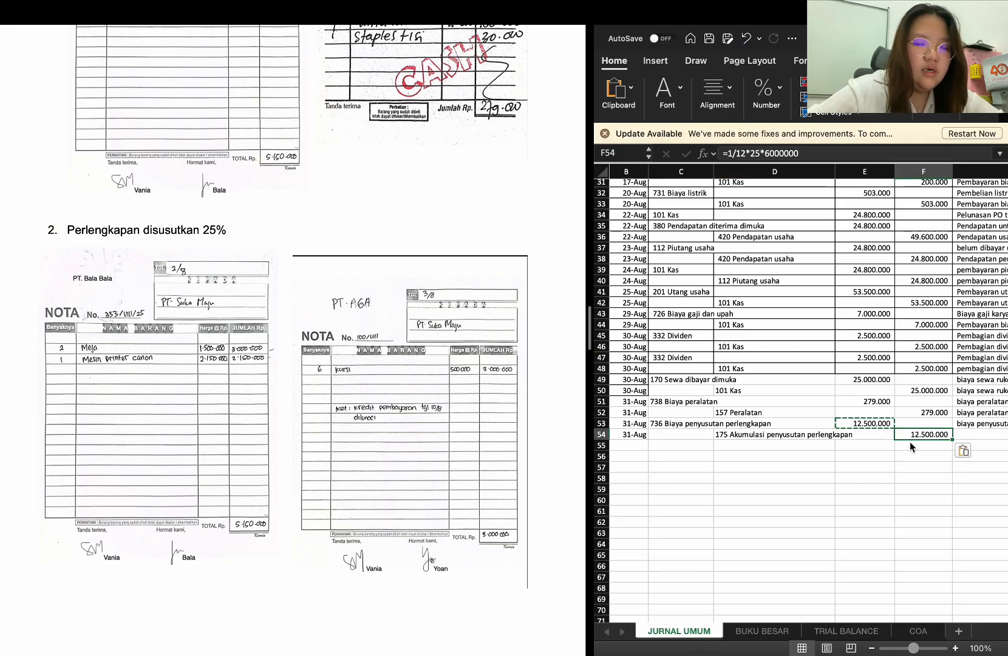
Copy the description "biaya penyusutan perlengkapan 25%" from G53 into G54 for the depreciation credit row
left_click(974, 424)
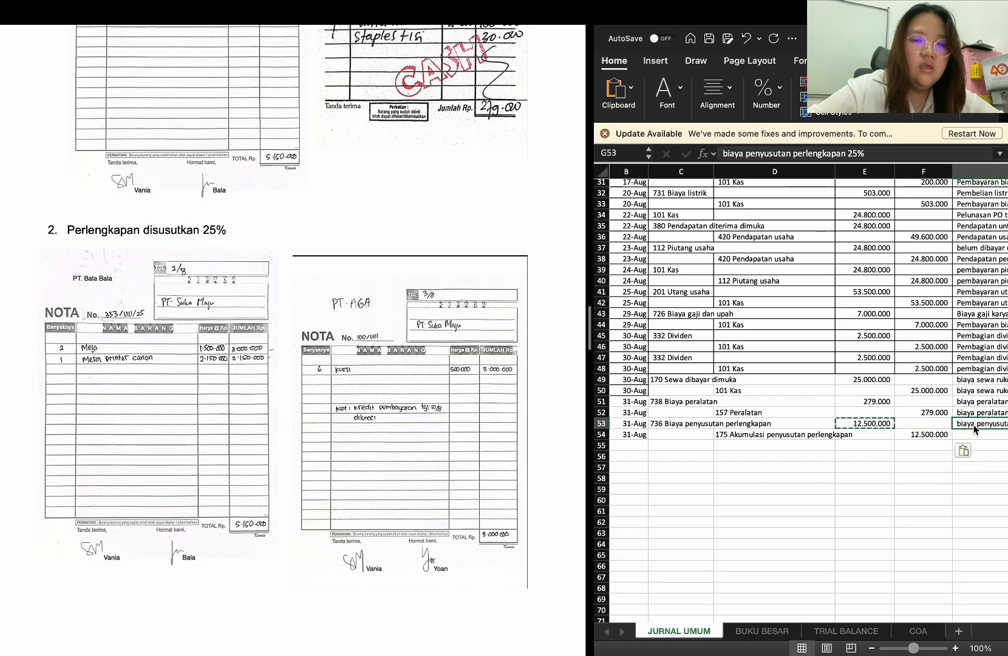
scroll(973, 428, "right", 3)
key("ctrl+c")
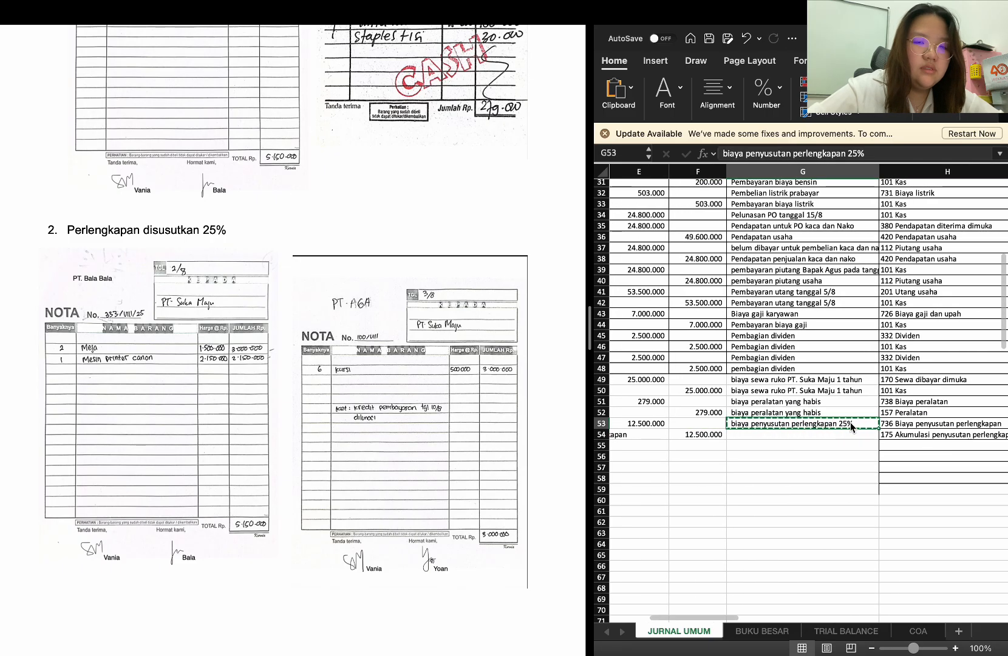
left_click(844, 435)
key("ctrl+v")
scroll(844, 439, "left", 5)
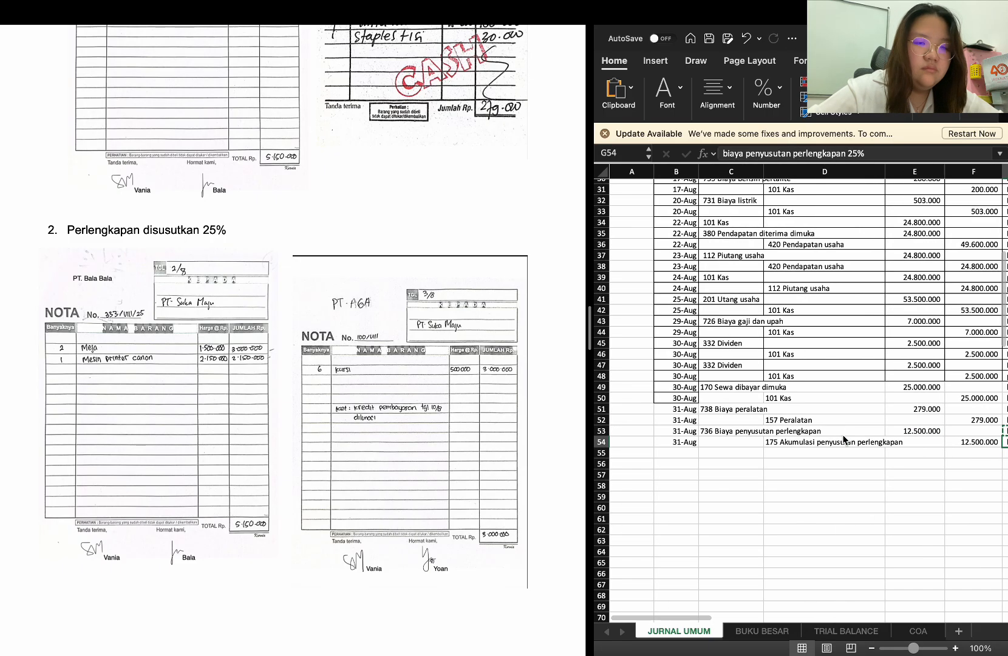
Fill the 31-Aug date from B53:B54 down through B64 for the remaining adjusting entries
left_click(677, 453)
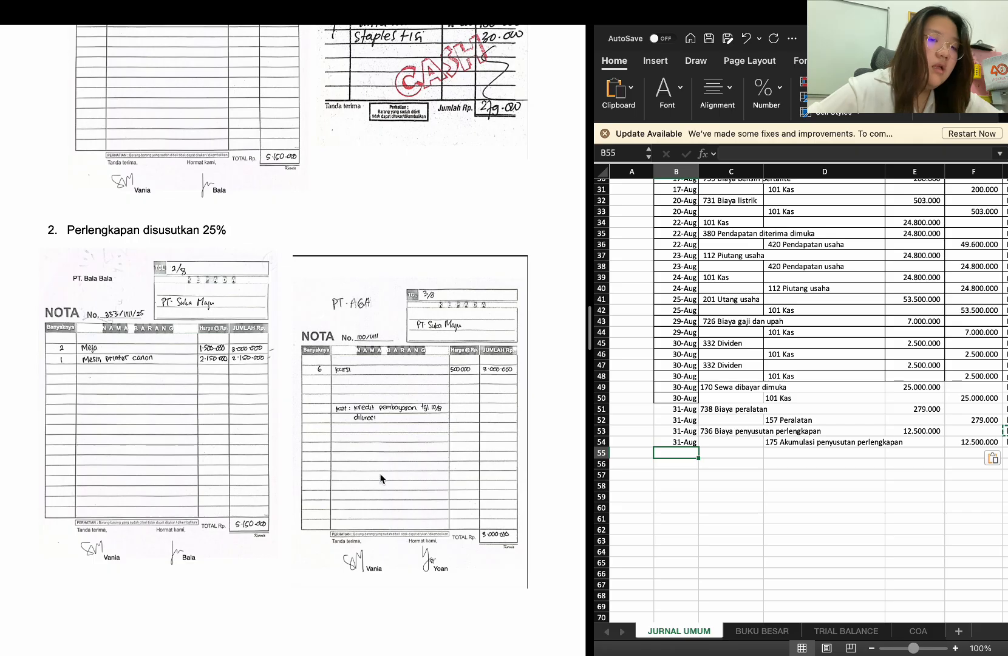
scroll(381, 479, "down", 10)
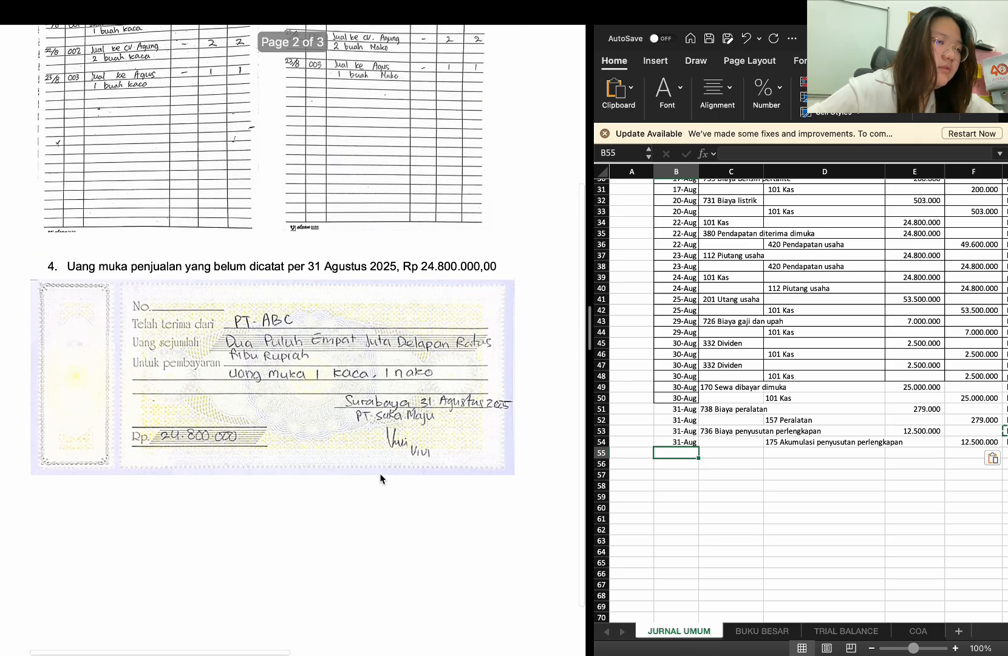
scroll(381, 479, "up", 4)
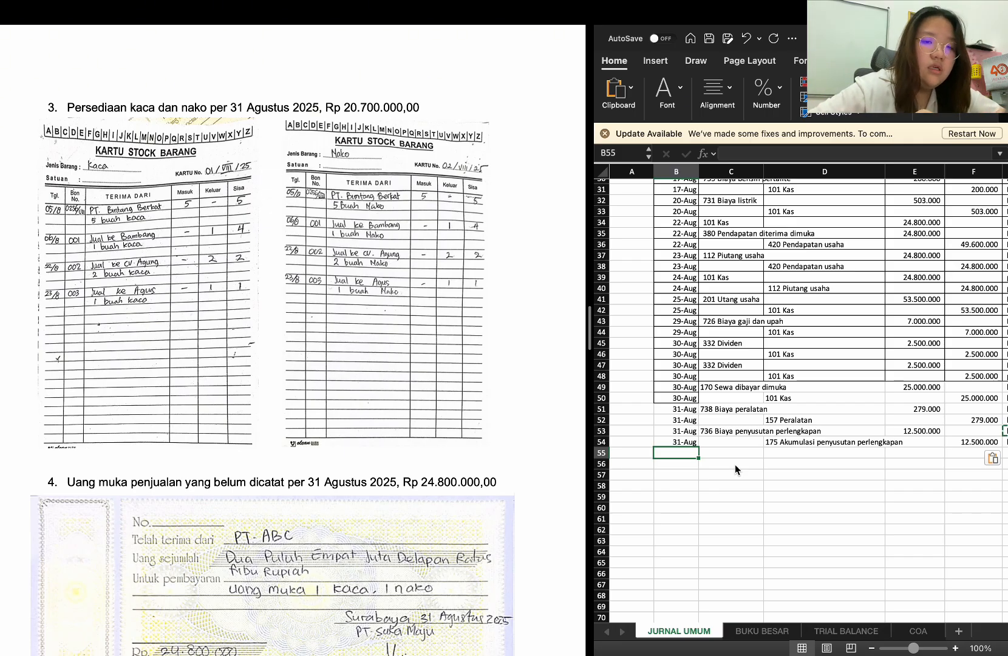
left_click(686, 441)
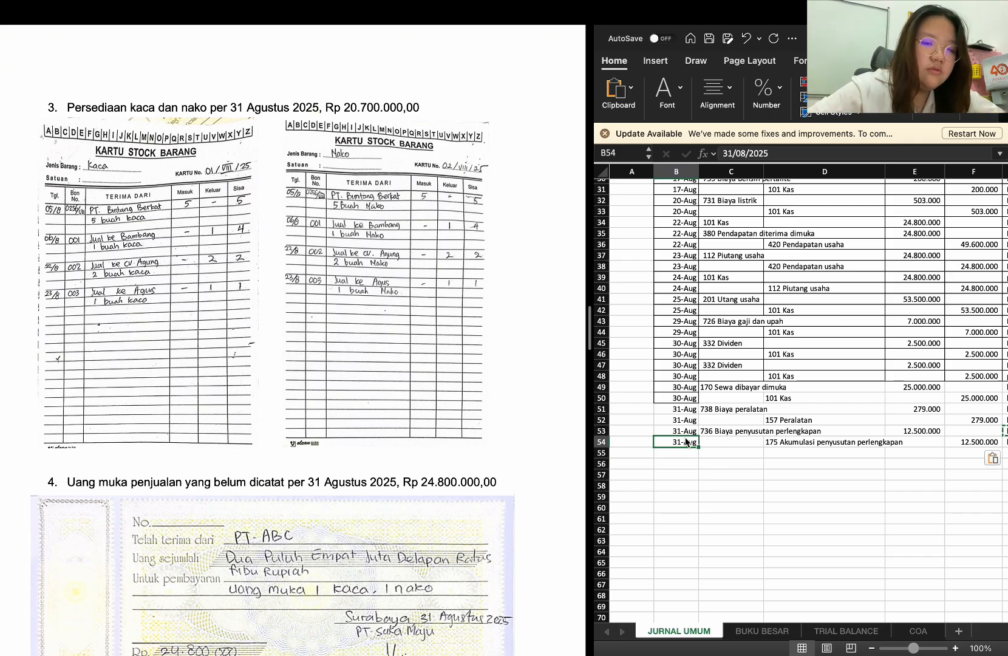
left_click_drag(685, 430, 686, 444)
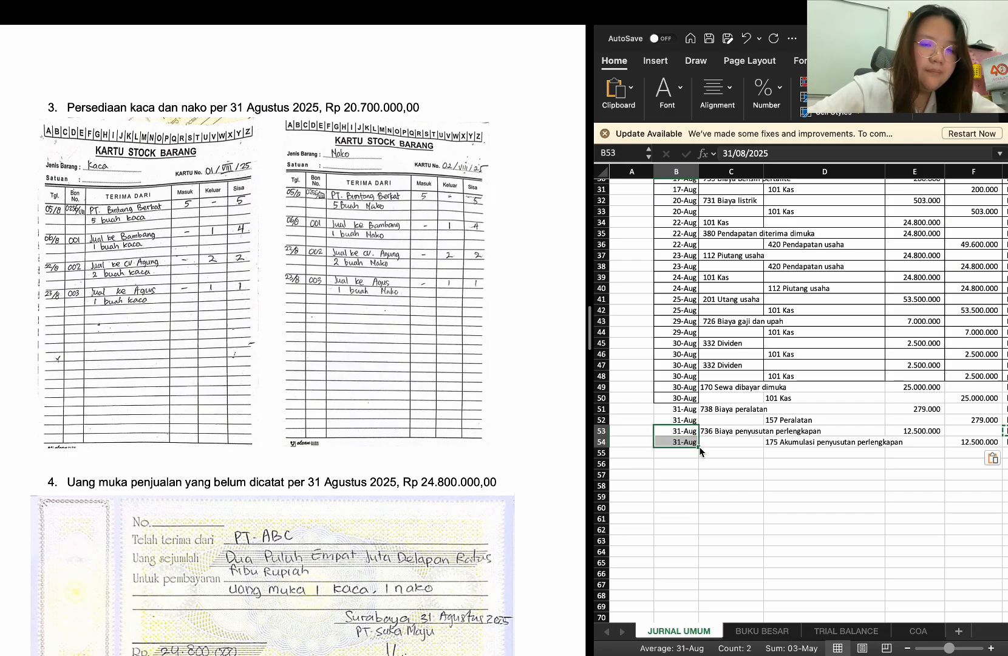
left_click_drag(699, 447, 698, 562)
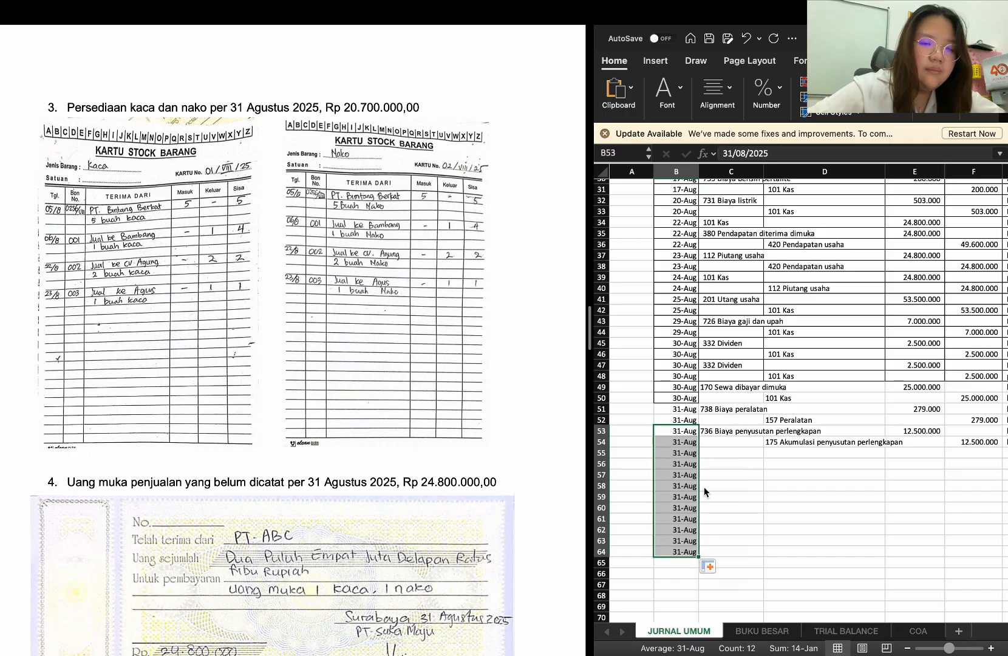
Enter 500 HPP (Harga Pokok Penjualan) as the debit account in C55
left_click(704, 451)
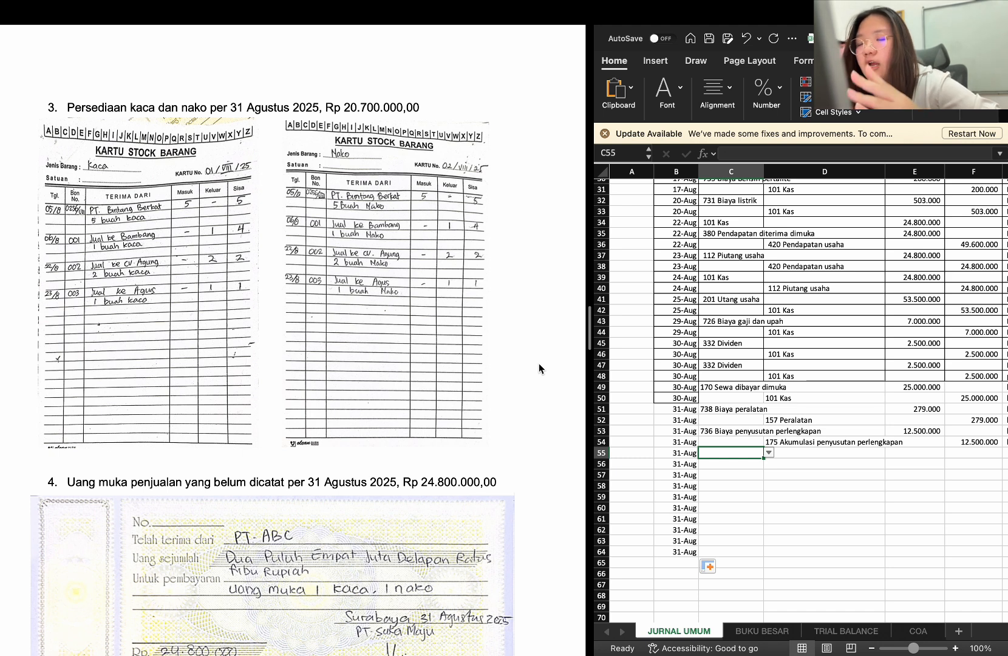
type("harg")
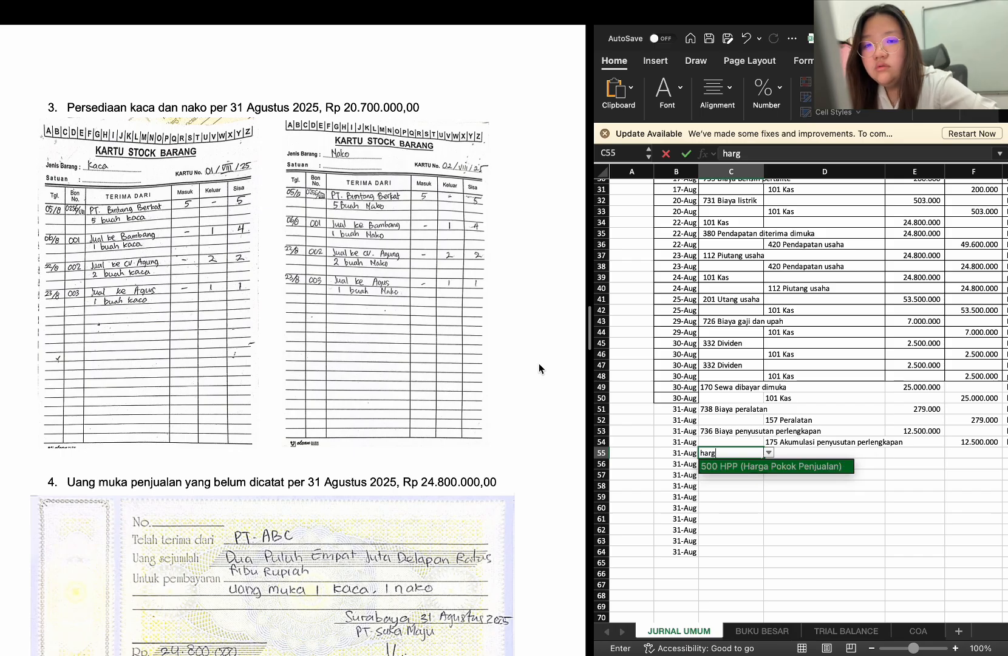
key("Return")
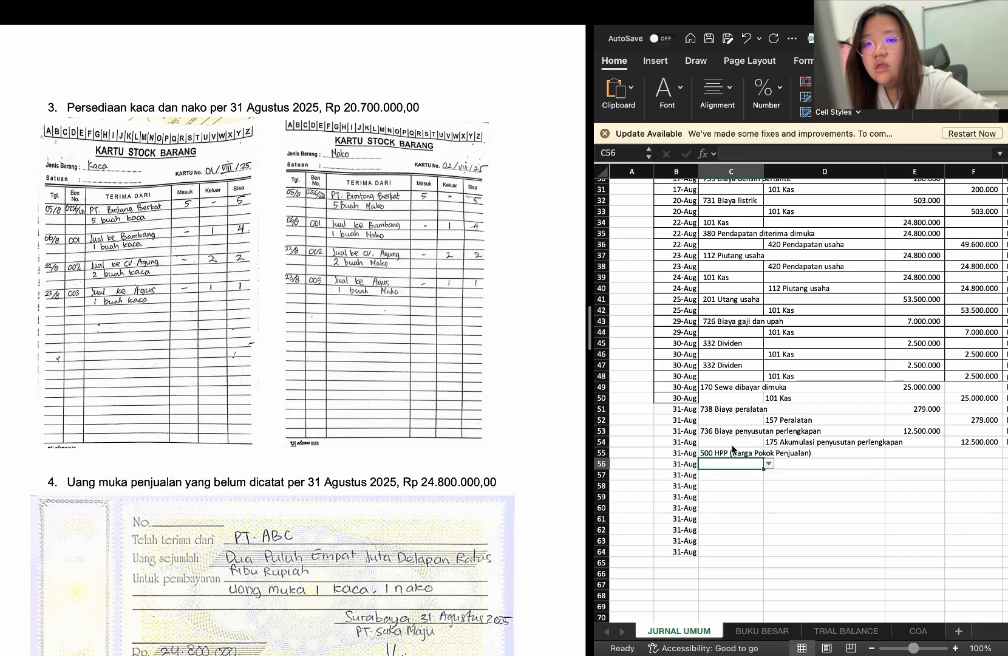
Find the debit amount of the 5 August merchandise inventory purchase in the journal
left_click(917, 455)
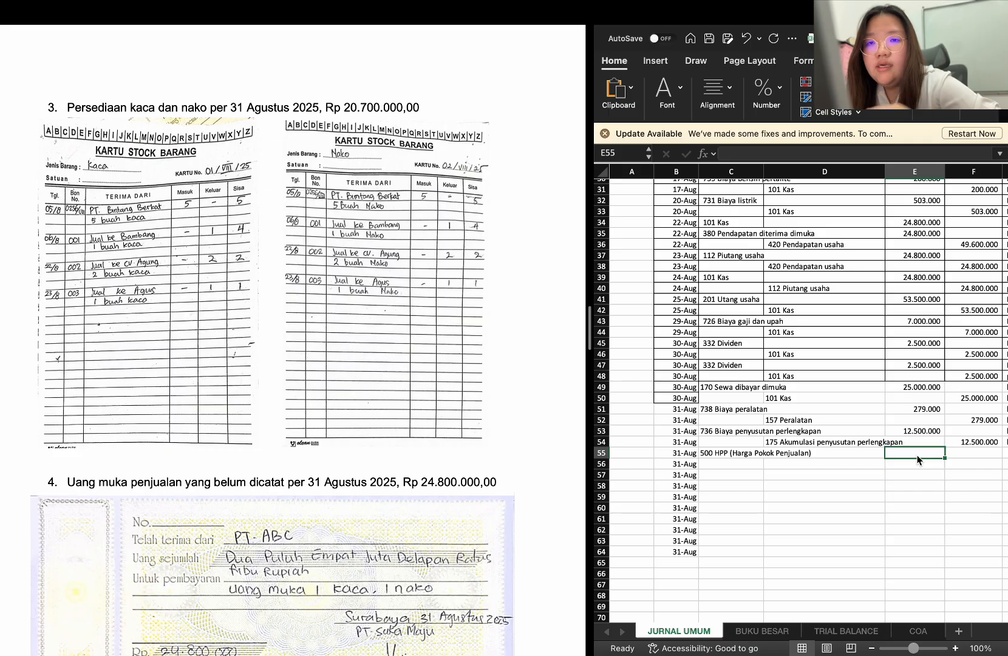
scroll(918, 460, "up", 5)
scroll(918, 460, "right", 1)
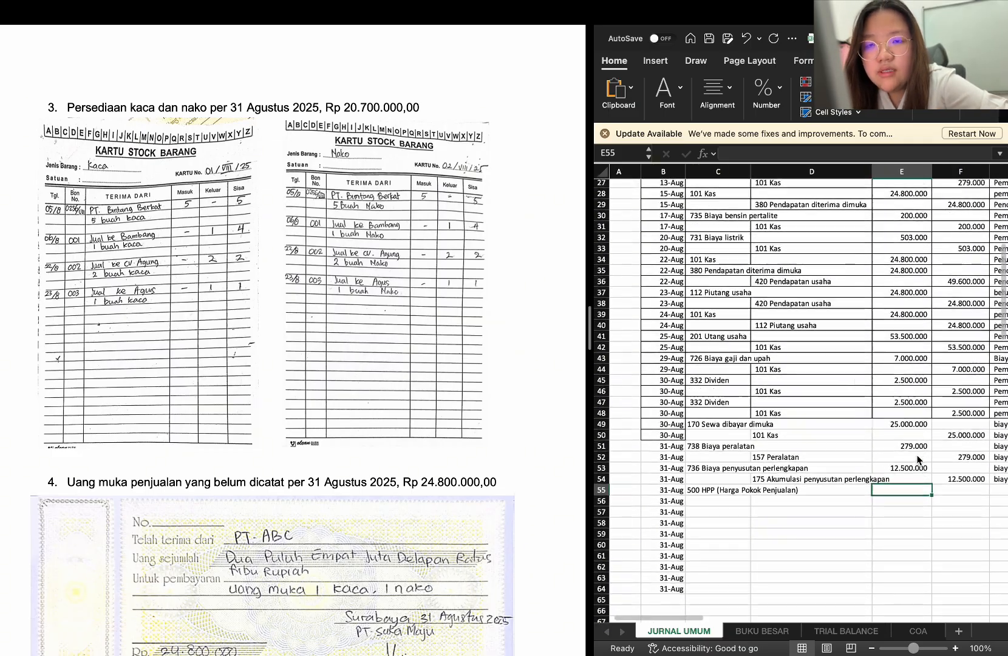
scroll(918, 459, "up", 9)
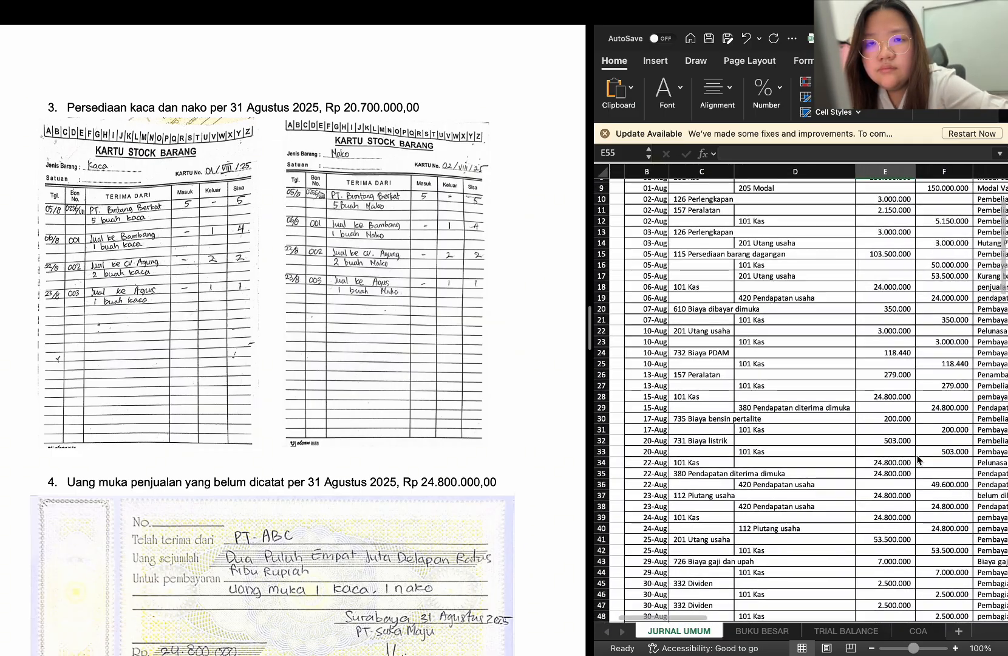
scroll(919, 460, "down", 2)
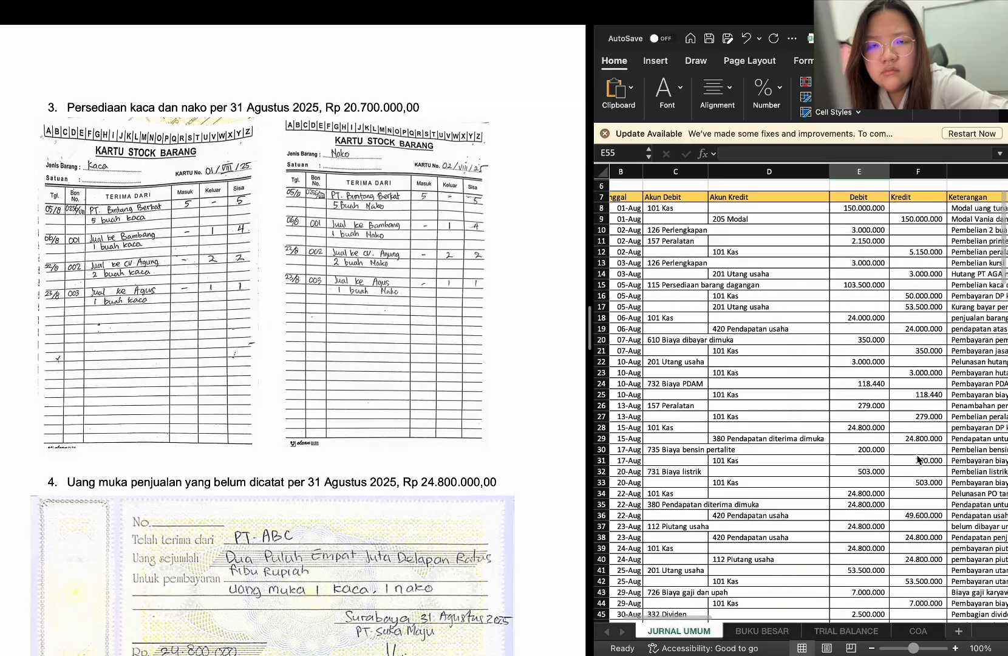
left_click(859, 275)
scroll(906, 321, "down", 1)
scroll(905, 321, "down", 10)
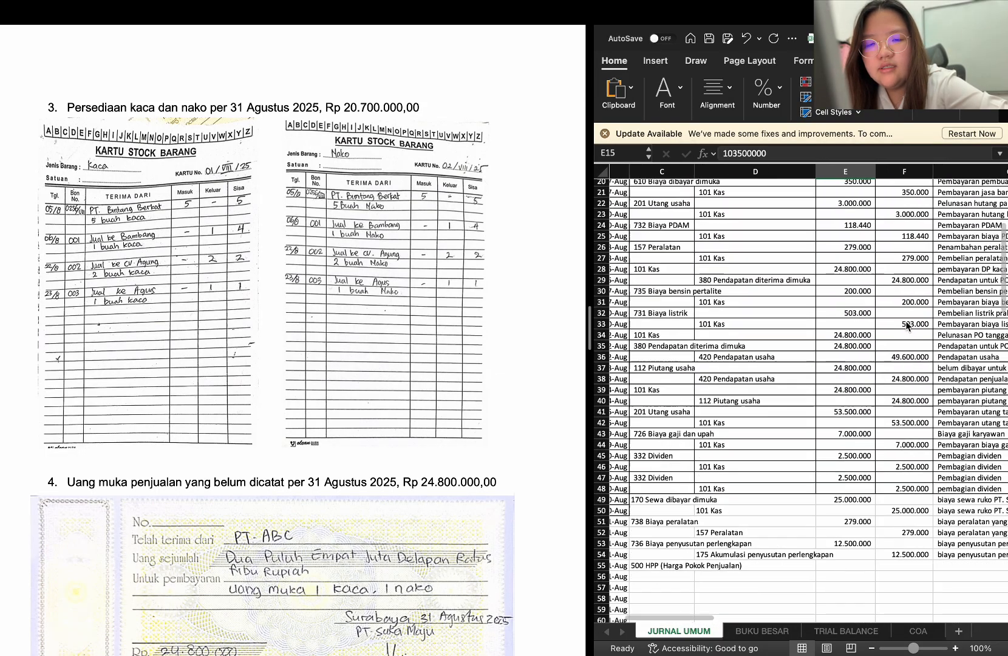
left_click(847, 476)
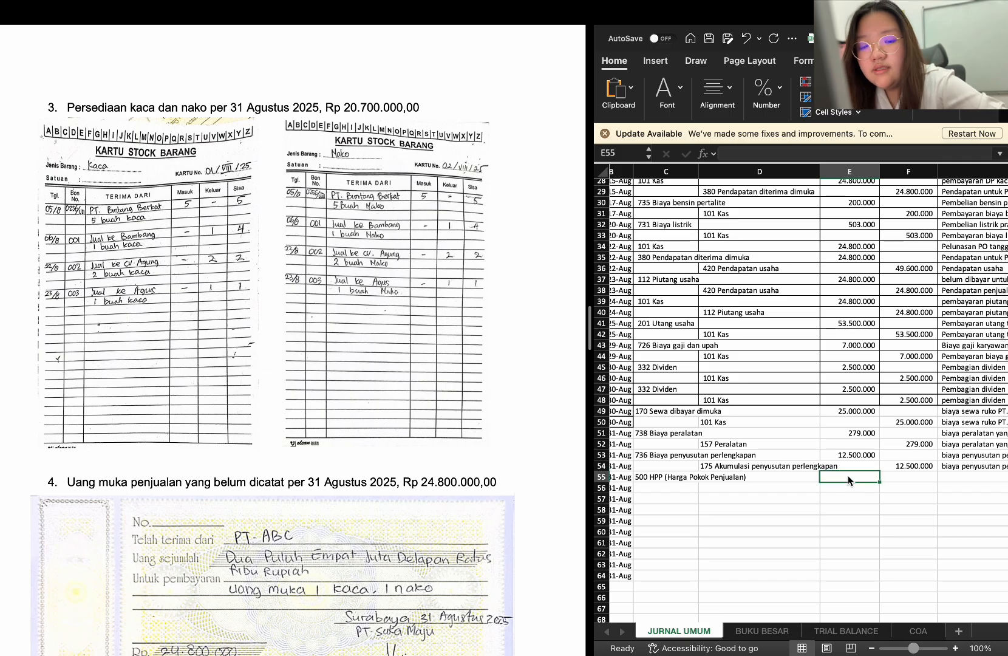
type("=")
scroll(821, 363, "up", 5)
scroll(822, 363, "up", 3)
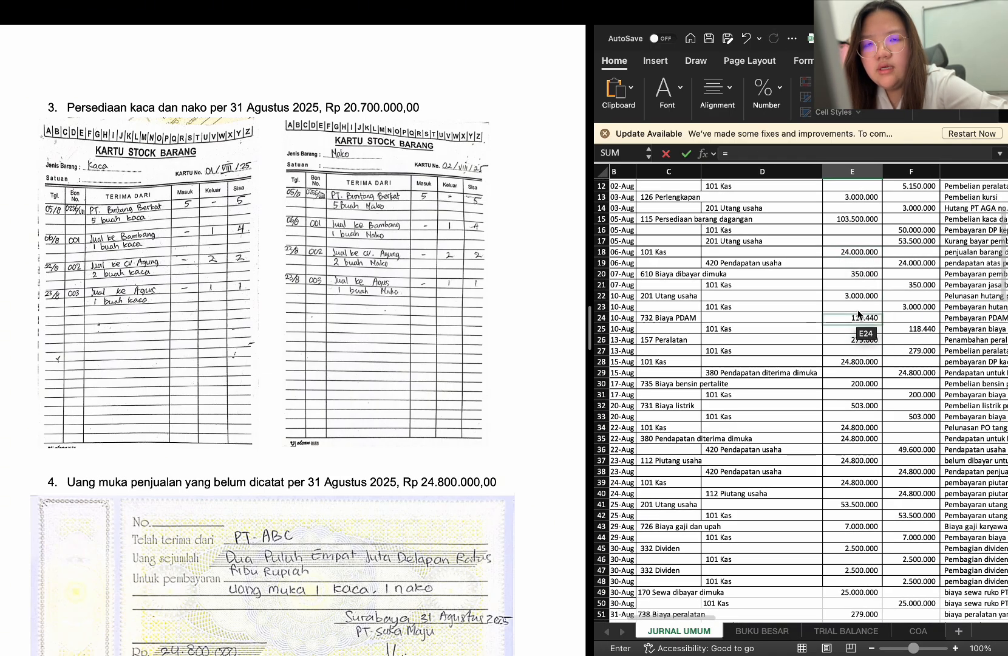
left_click(865, 220)
scroll(896, 437, "down", 14)
scroll(895, 436, "up", 4)
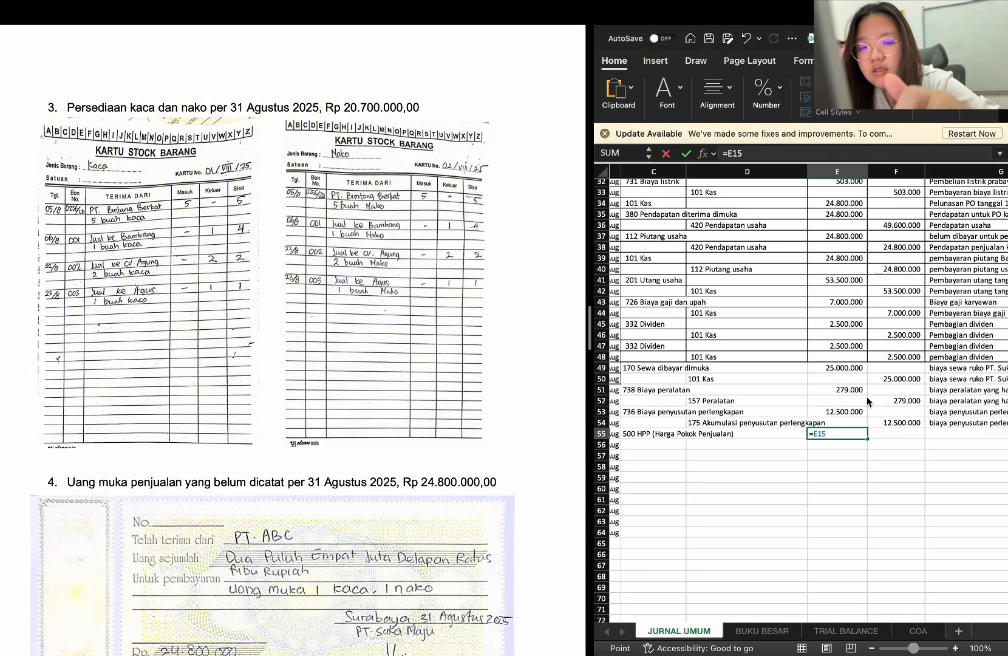
type("-20")
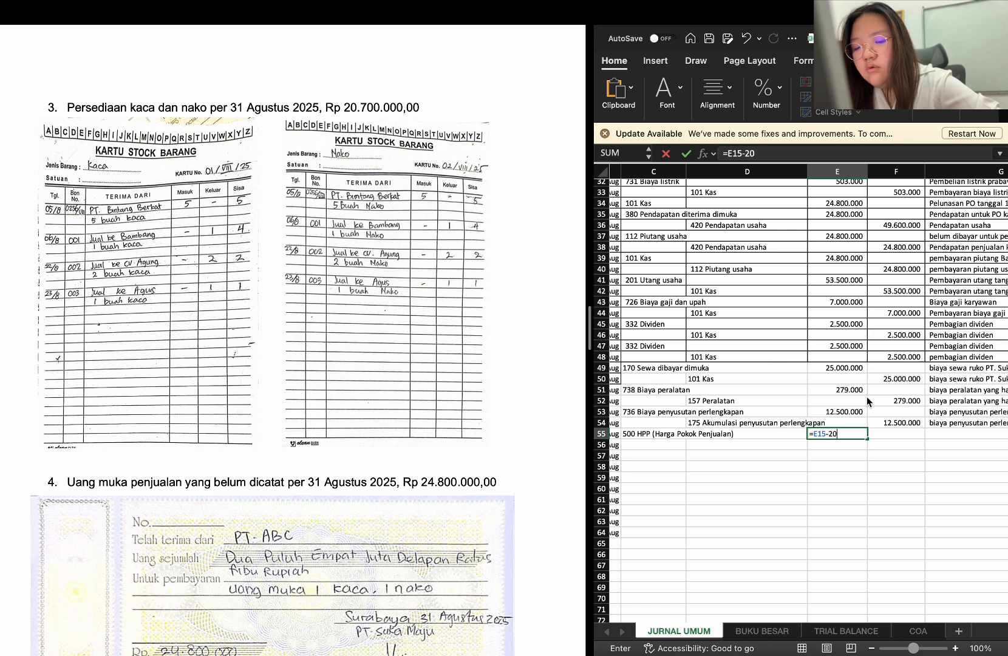
type("700000")
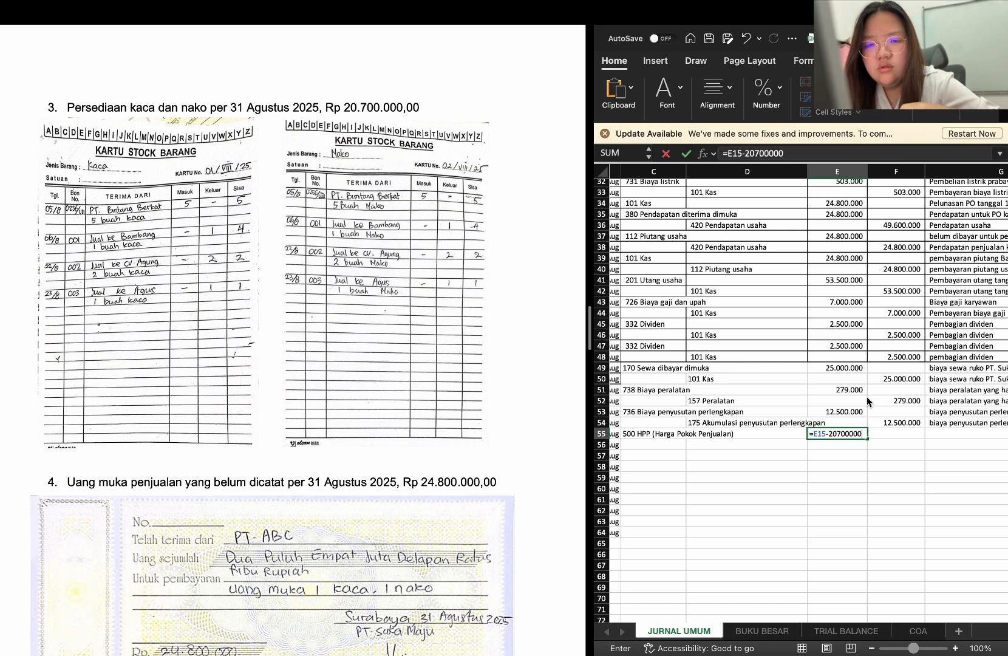
key("Return")
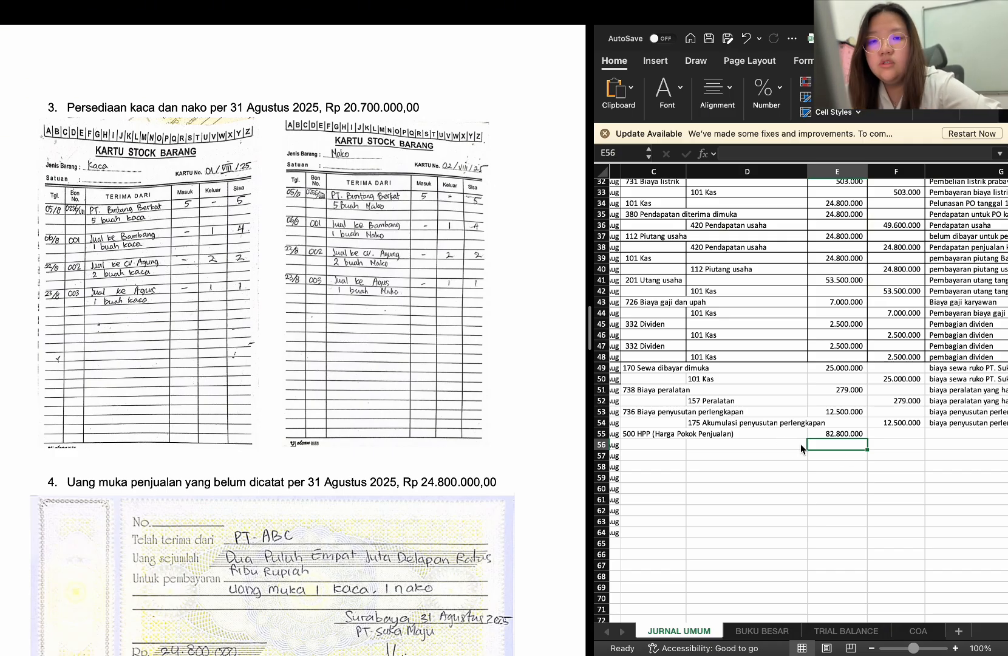
left_click(852, 435)
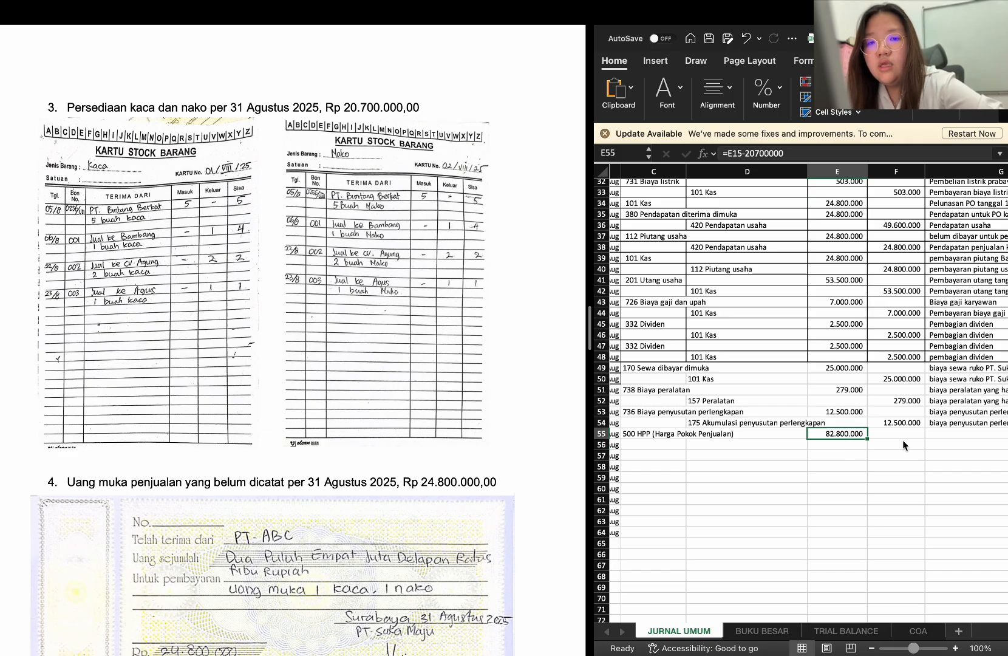
left_click(943, 431)
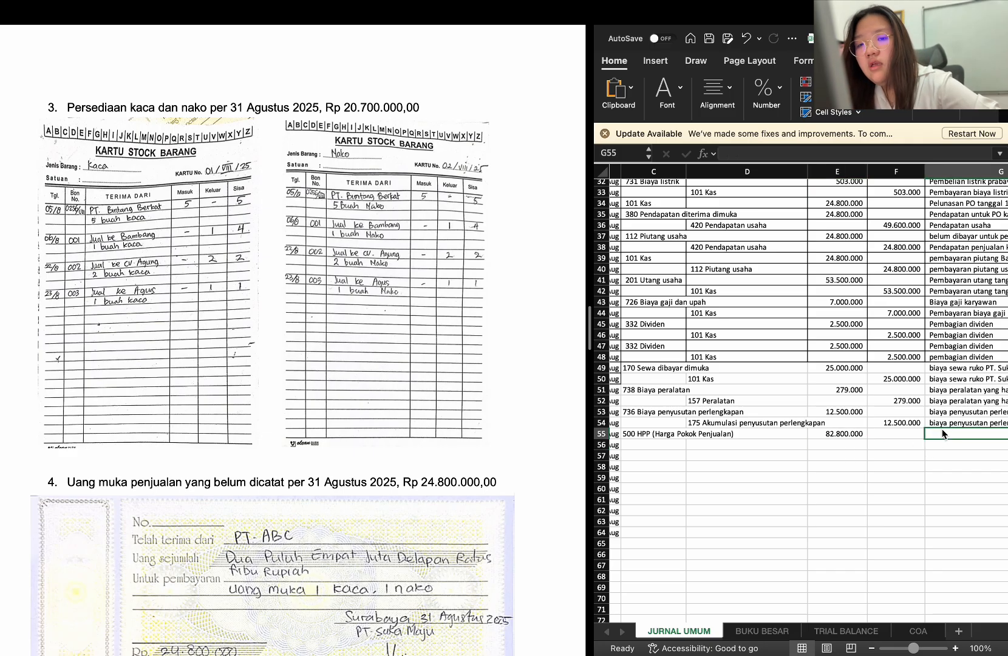
type("harg")
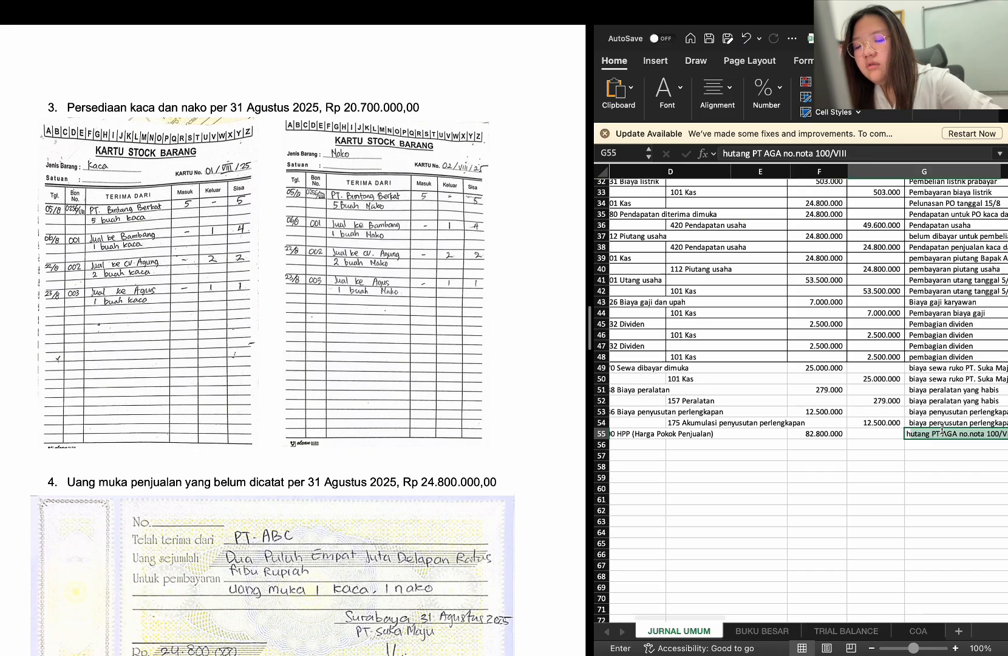
type("a pok")
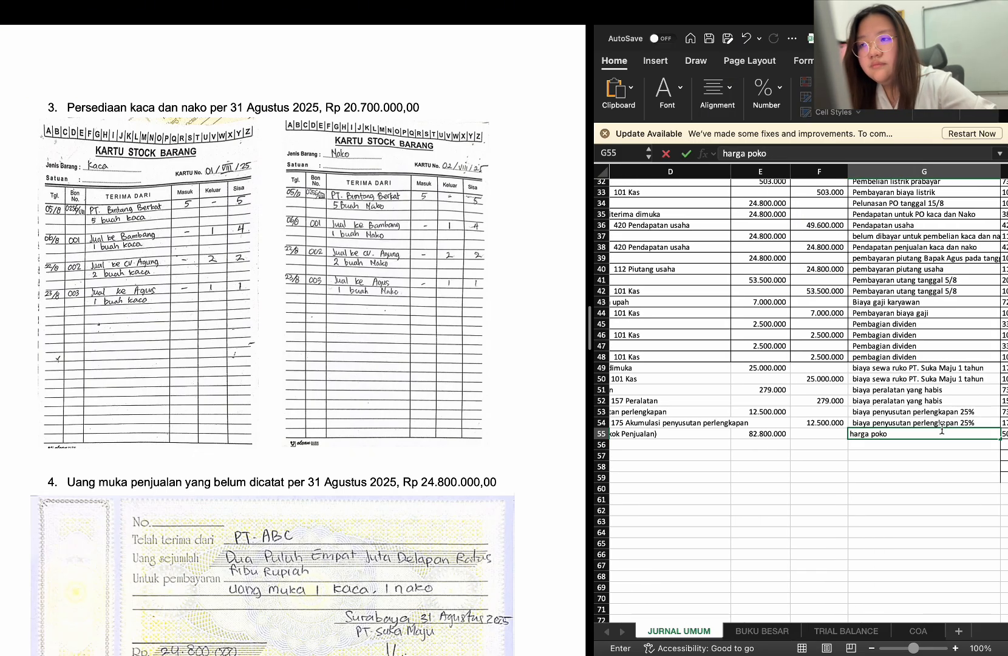
type("o")
key("BackSpace")
key("BackSpace")
key("BackSpace")
key("BackSpace")
key("BackSpace")
key("BackSpace")
key("BackSpace")
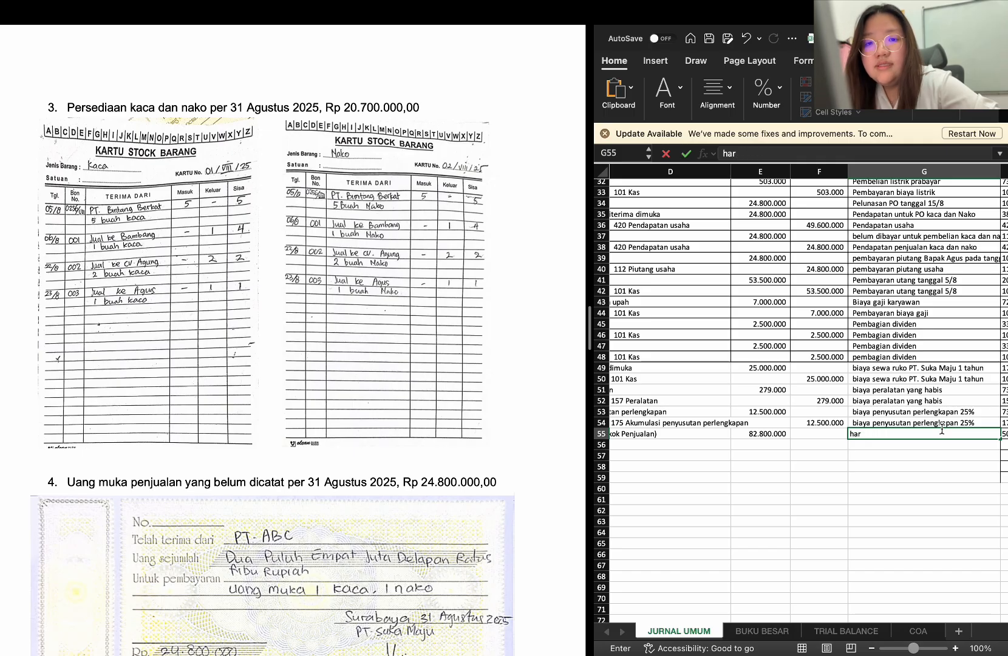
key("BackSpace")
key("BackSpace")
key("BackSpace")
Enter the description "persediaan kaca dan nako pada akhir bulan" in G55 for the HPP debit row
type("p")
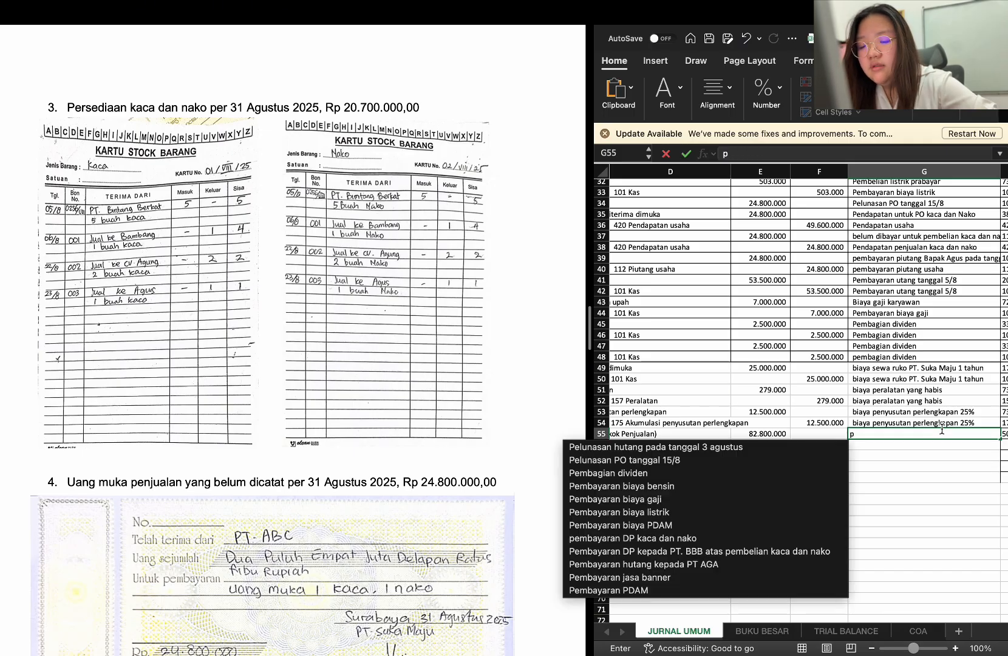
type("ersediaan")
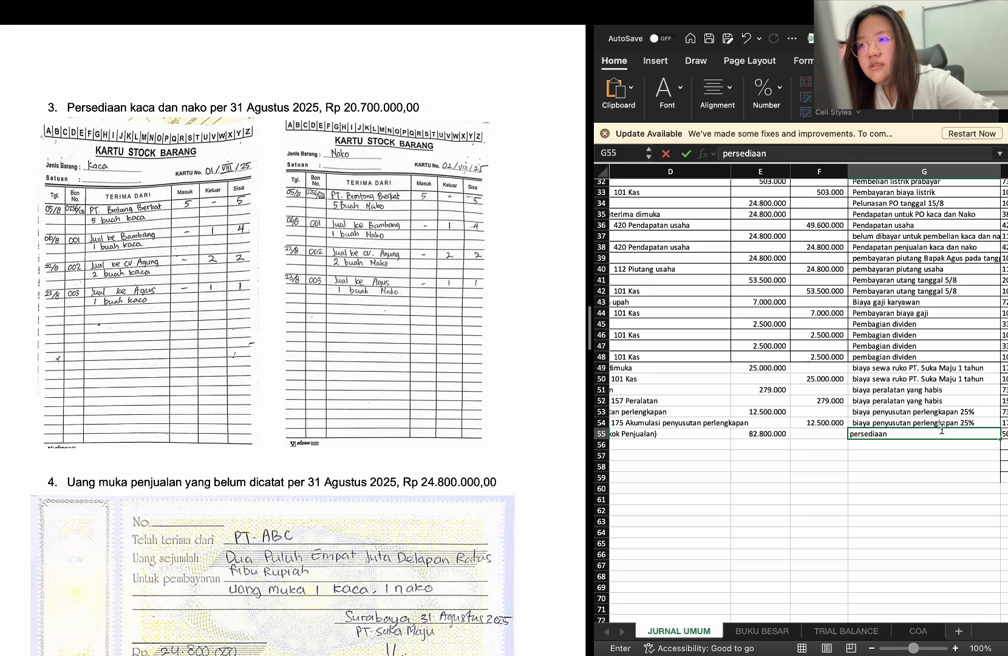
type(" kaca")
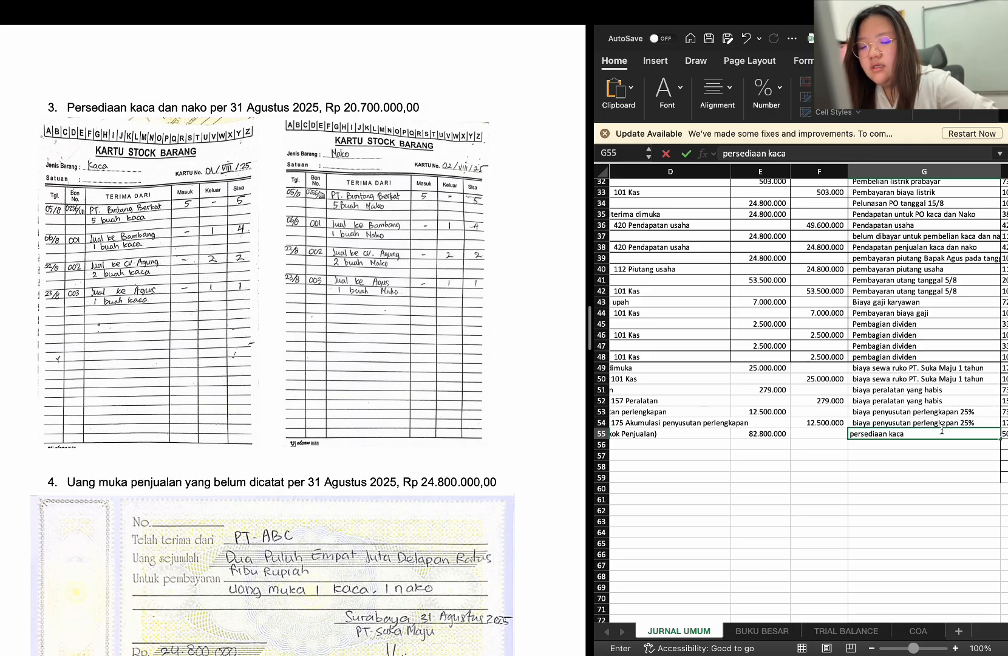
type(" dan nako")
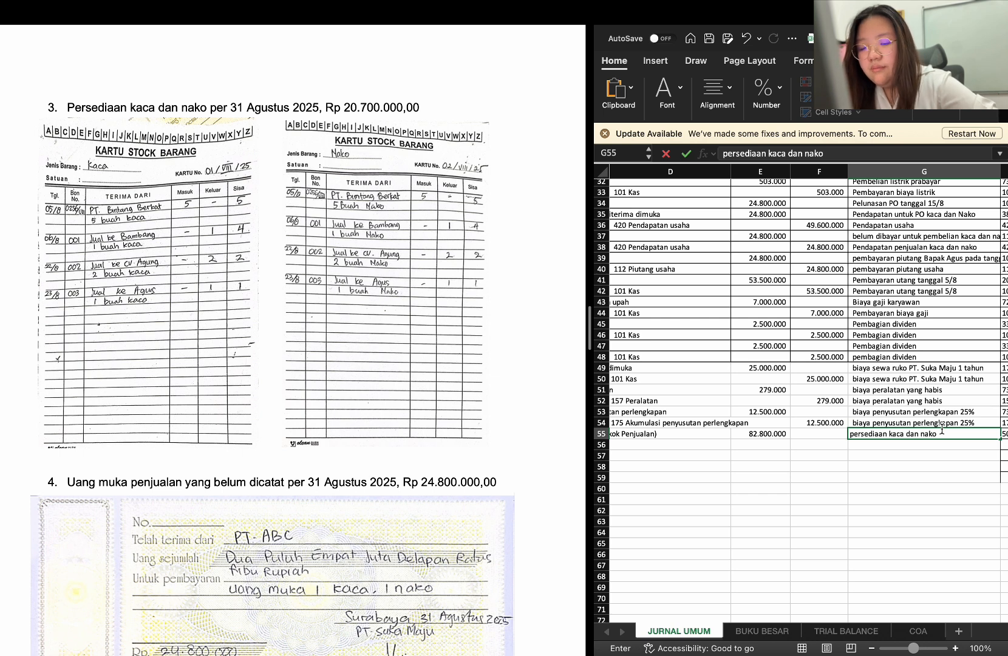
type(" pada akhir bu")
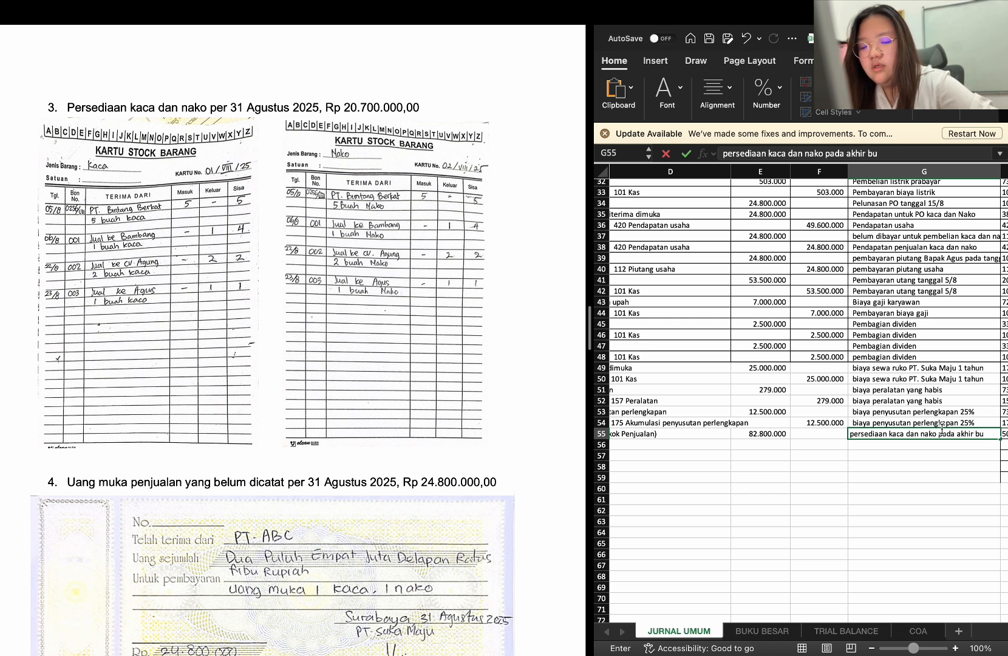
type("lan")
key("Return")
scroll(850, 449, "left", 5)
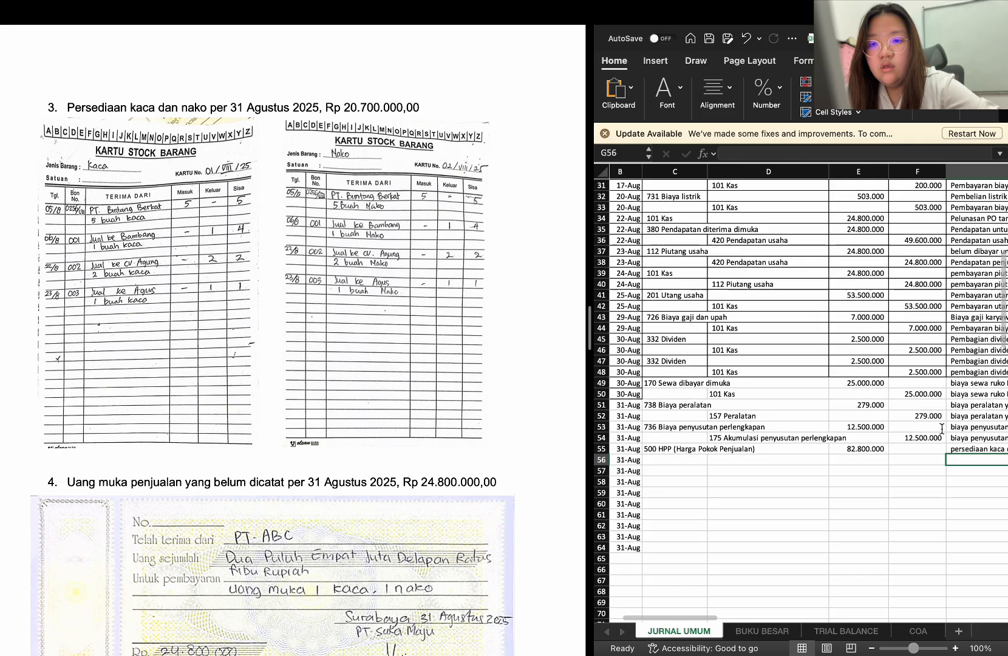
Enter 115 Persediaan barang dagangan as the credit account in D56
left_click(779, 466)
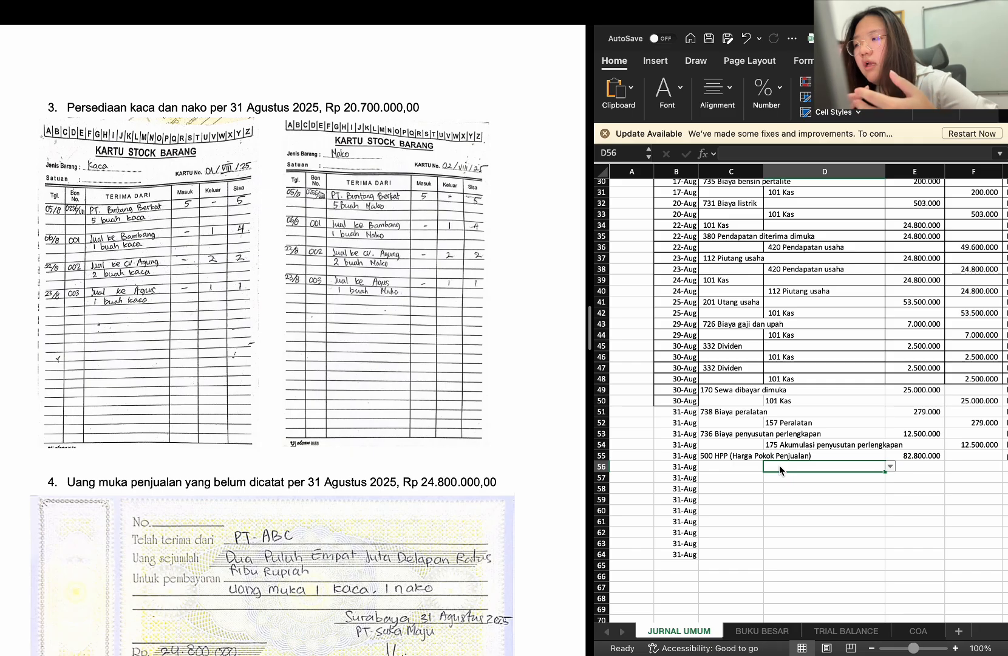
type("perswdi")
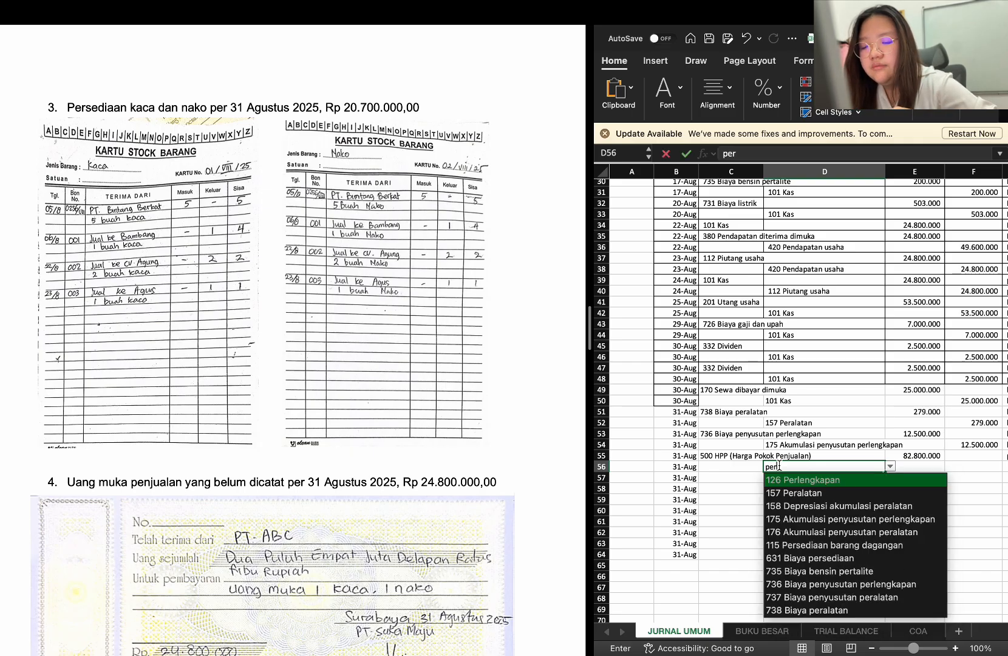
key("BackSpace")
key("BackSpace")
key("BackSpace")
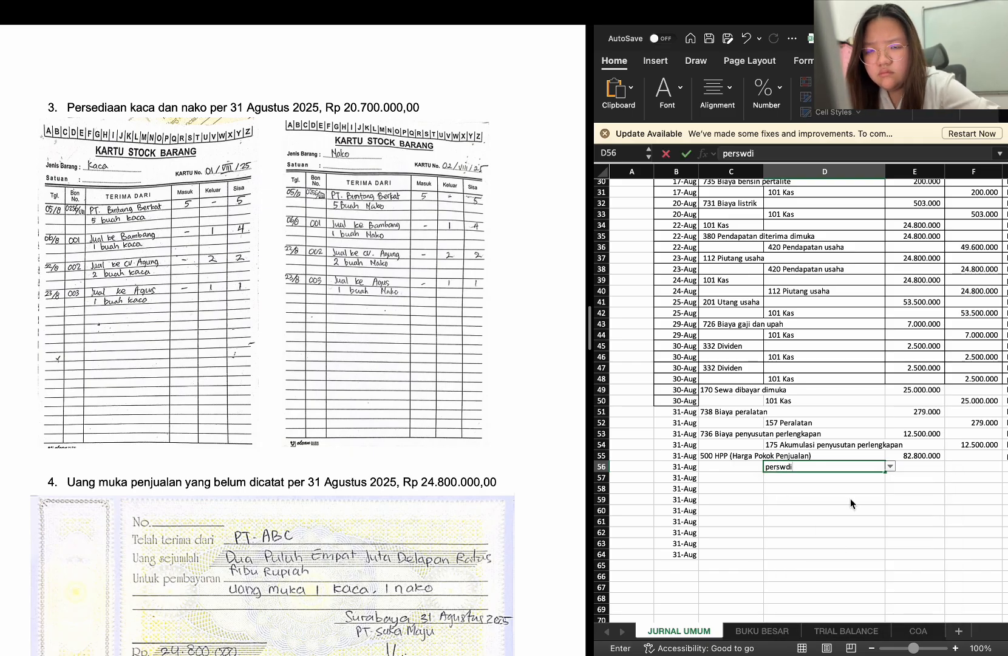
key("Return")
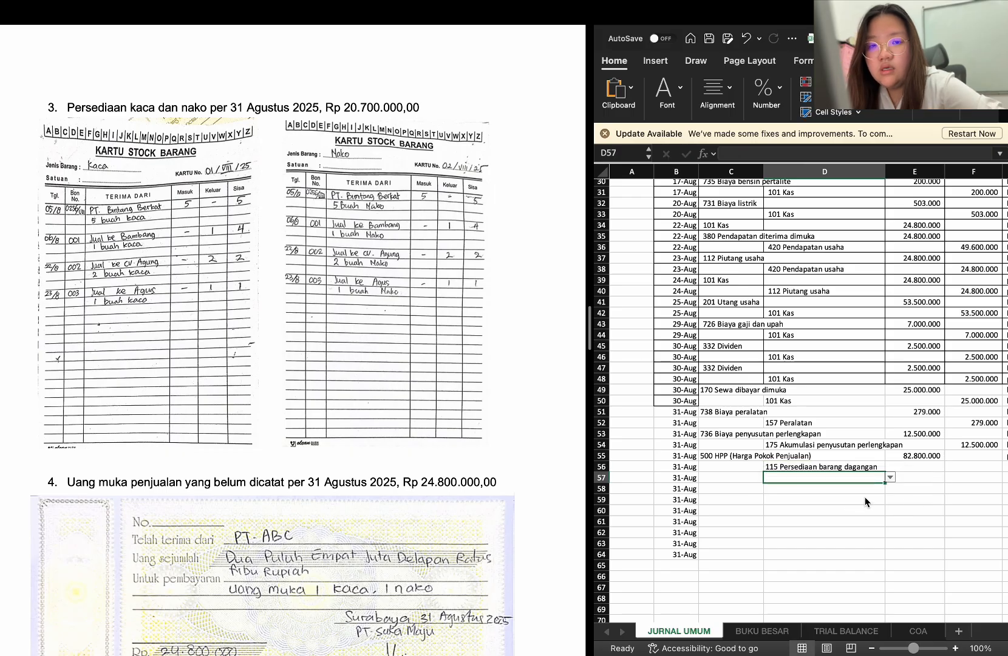
Try to copy the HPP debit formula from E55 into F56 as the credit amount, and clear F56 again
left_click(916, 456)
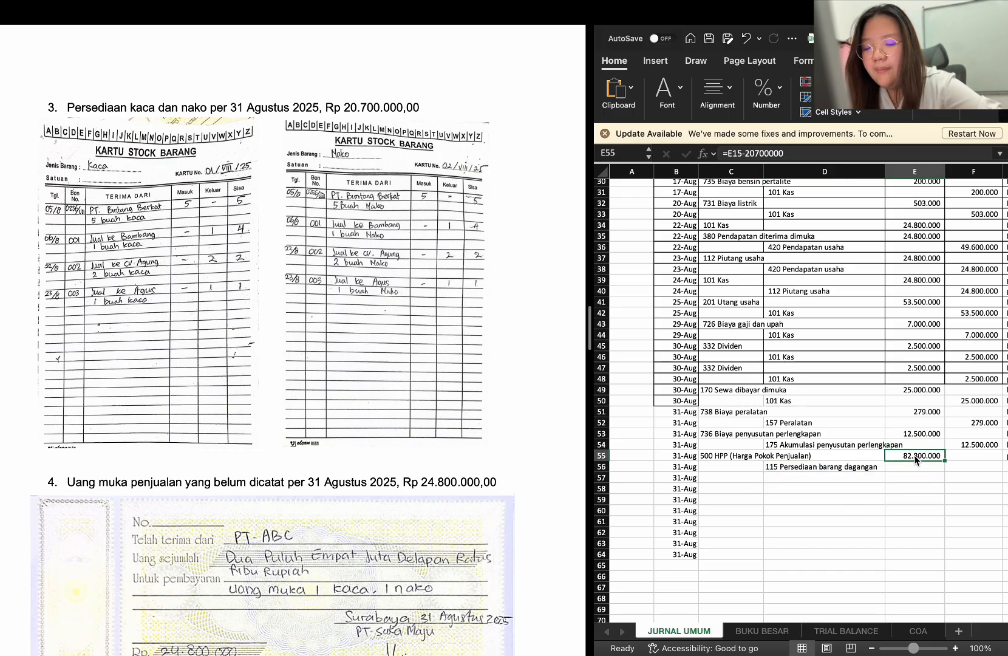
key("super+c")
left_click(952, 468)
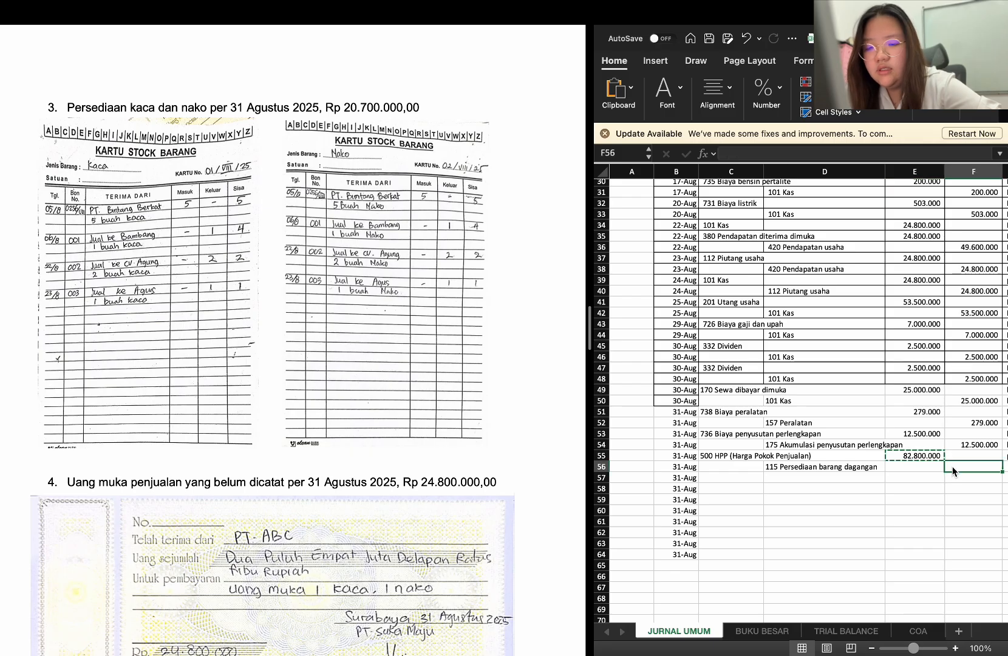
key("super+v")
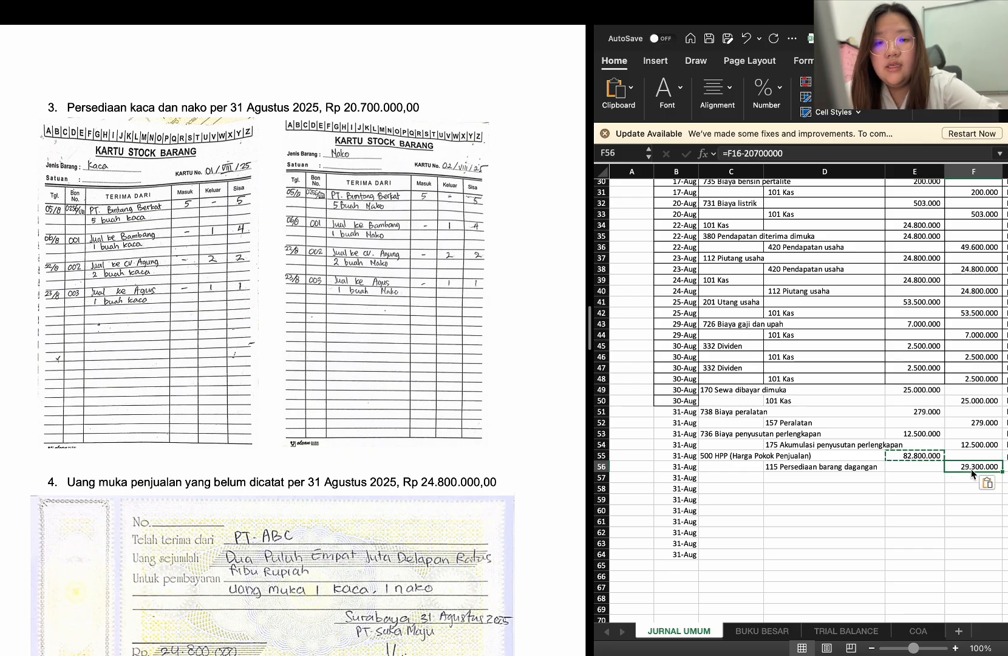
double_click(961, 476)
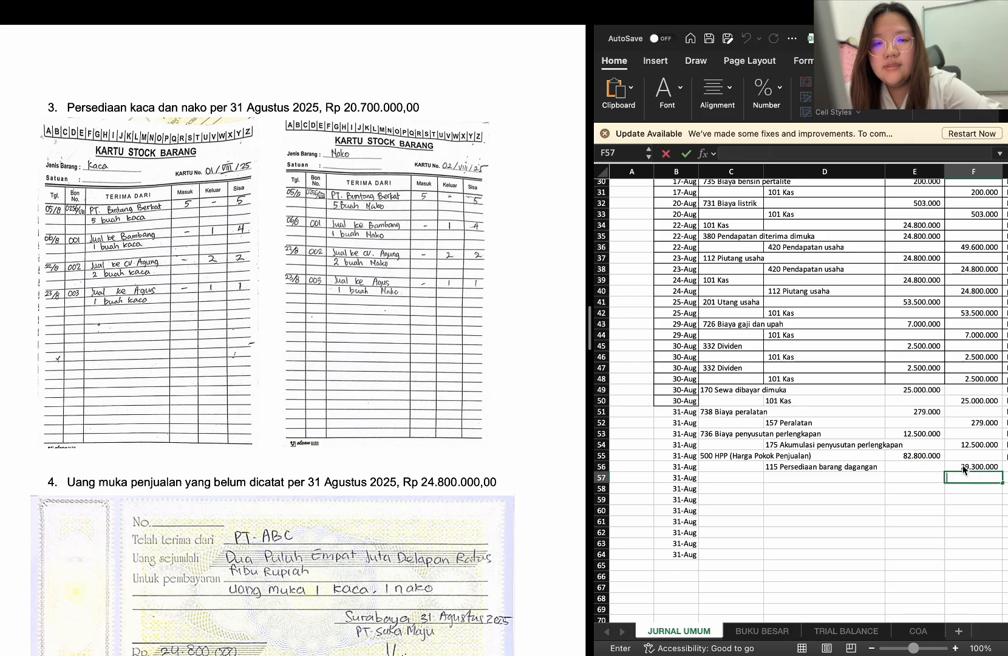
left_click(964, 469)
key("Delete")
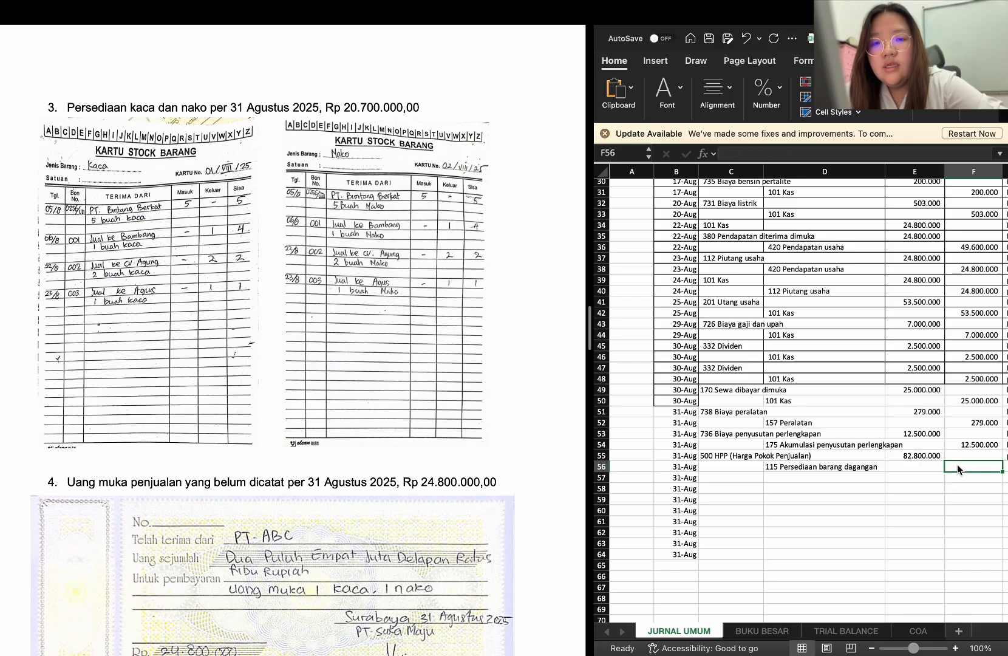
left_click(922, 457)
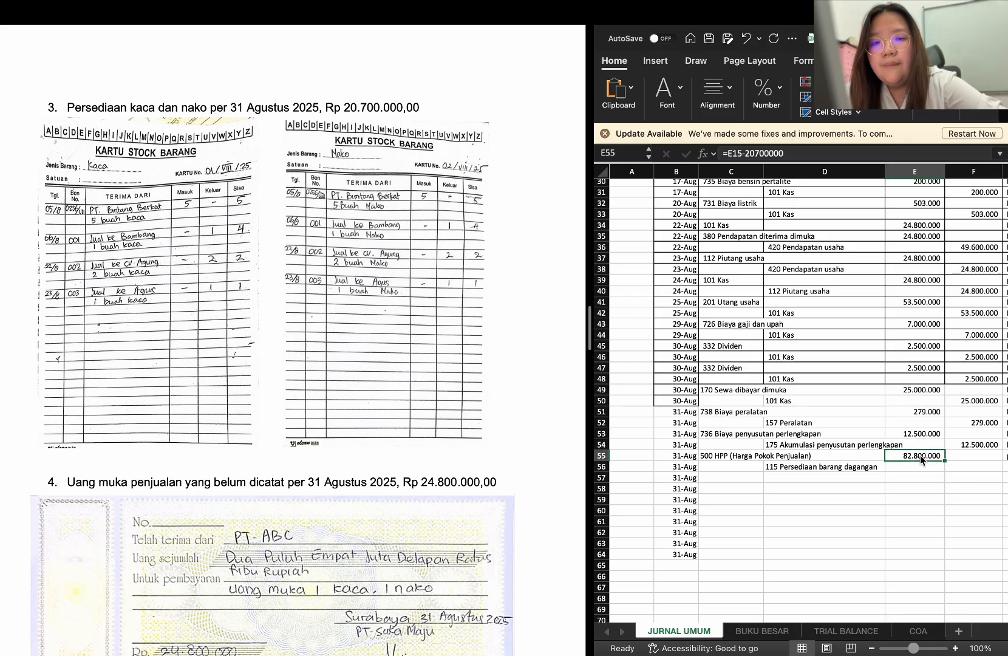
left_click(731, 155)
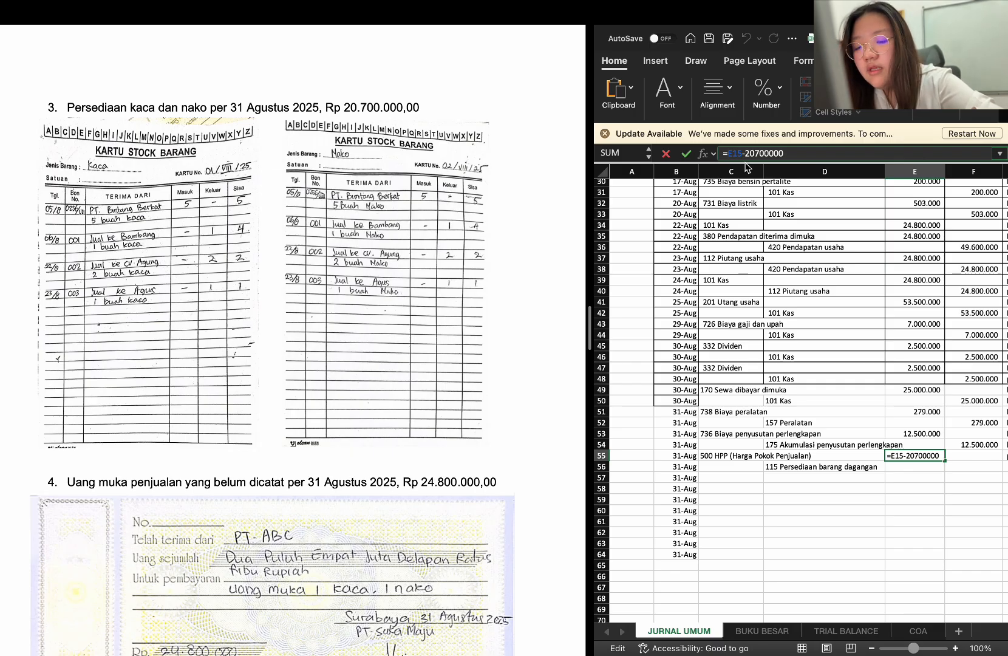
type("$E")
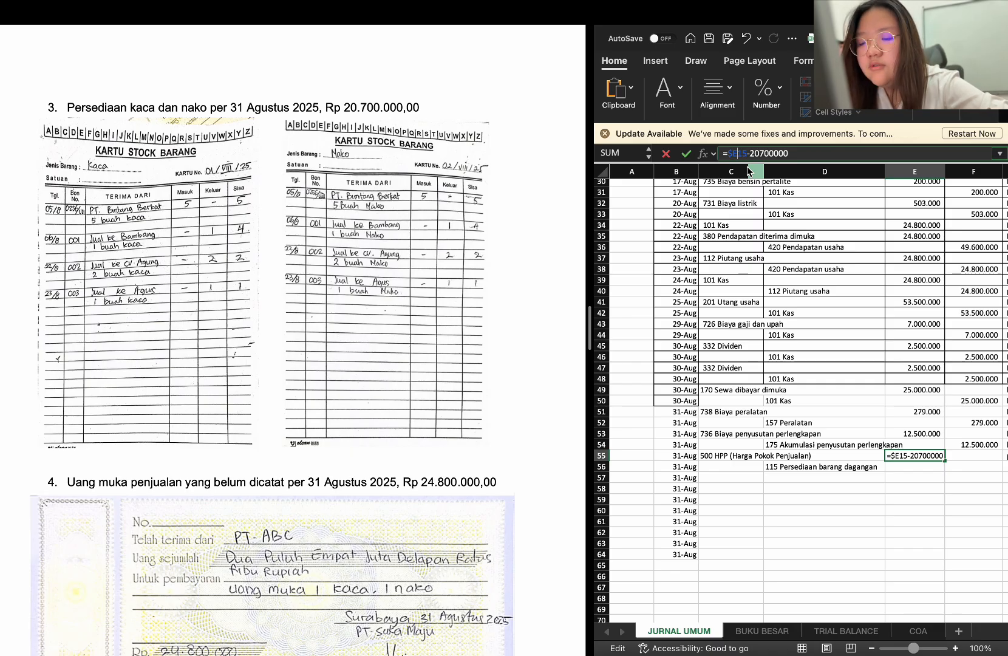
type("$")
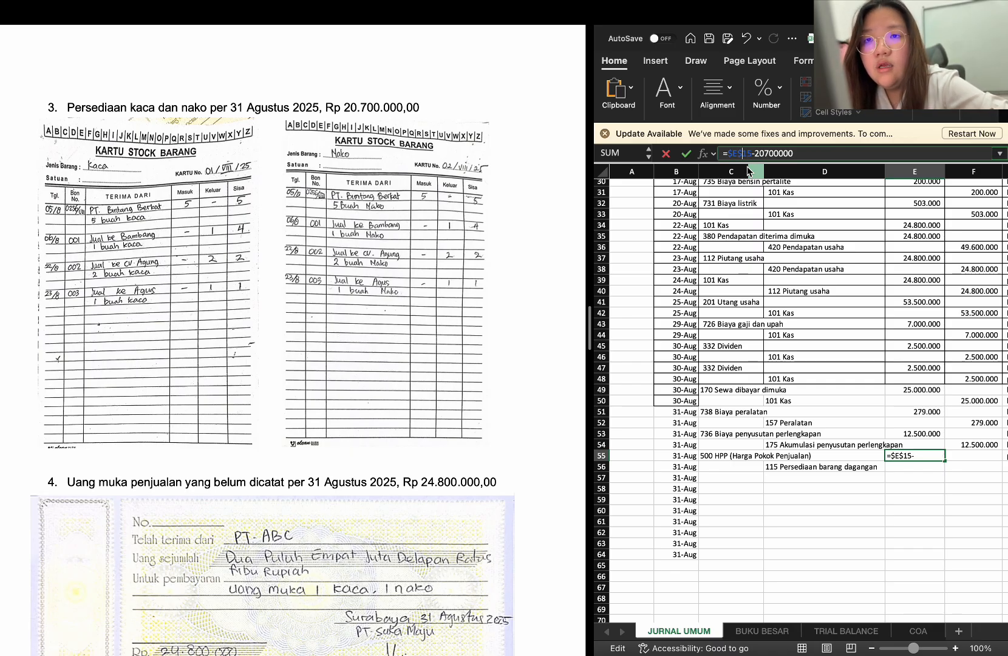
key("Return")
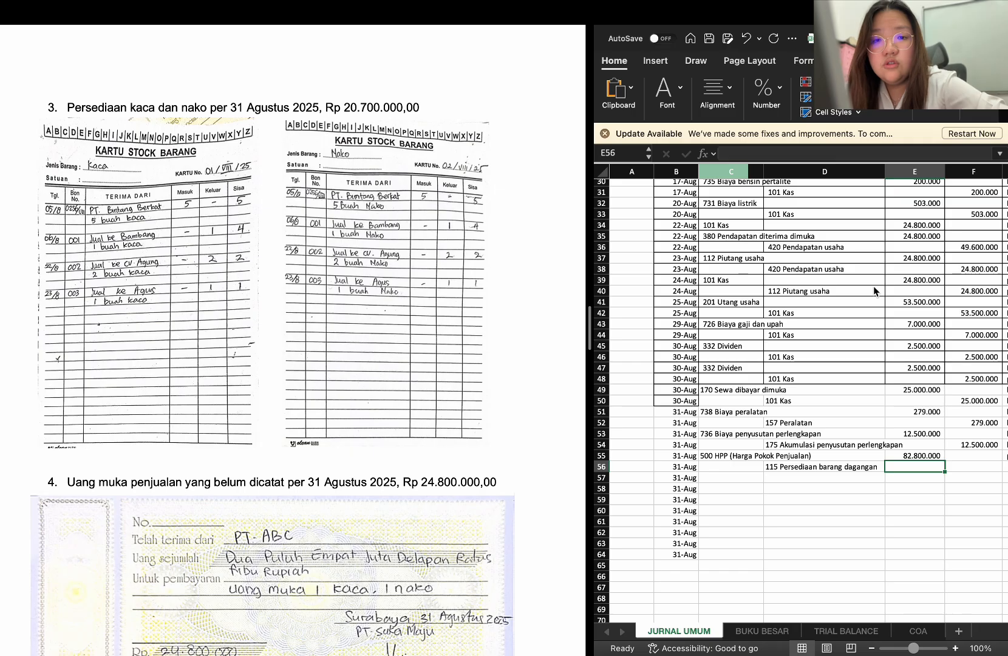
Copy the HPP debit formula from E55 into F56 as the merchandise inventory credit amount
left_click(917, 457)
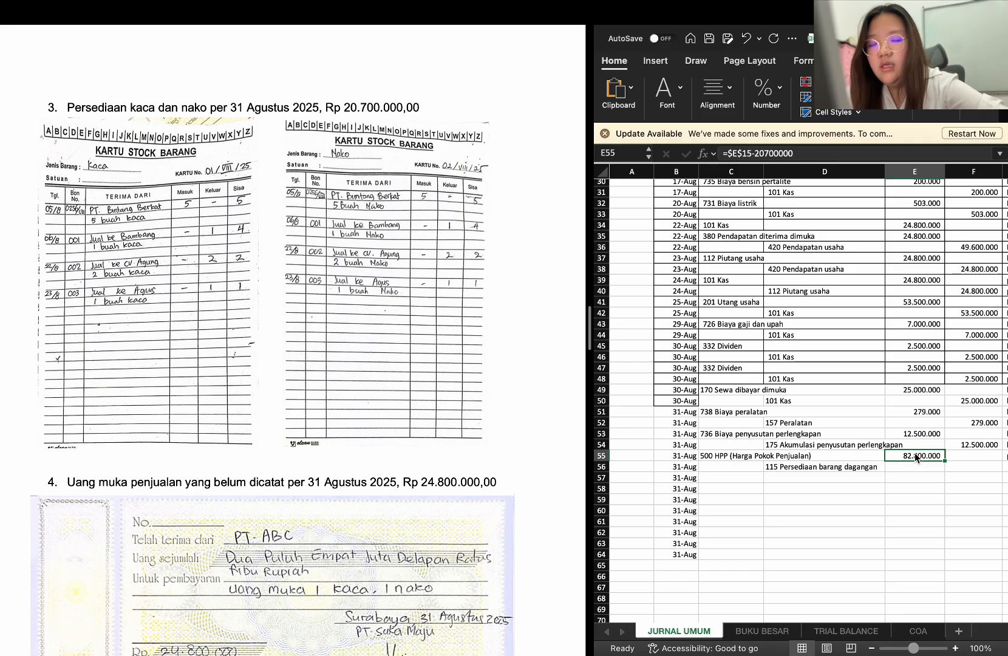
key("ctrl+c")
left_click(960, 466)
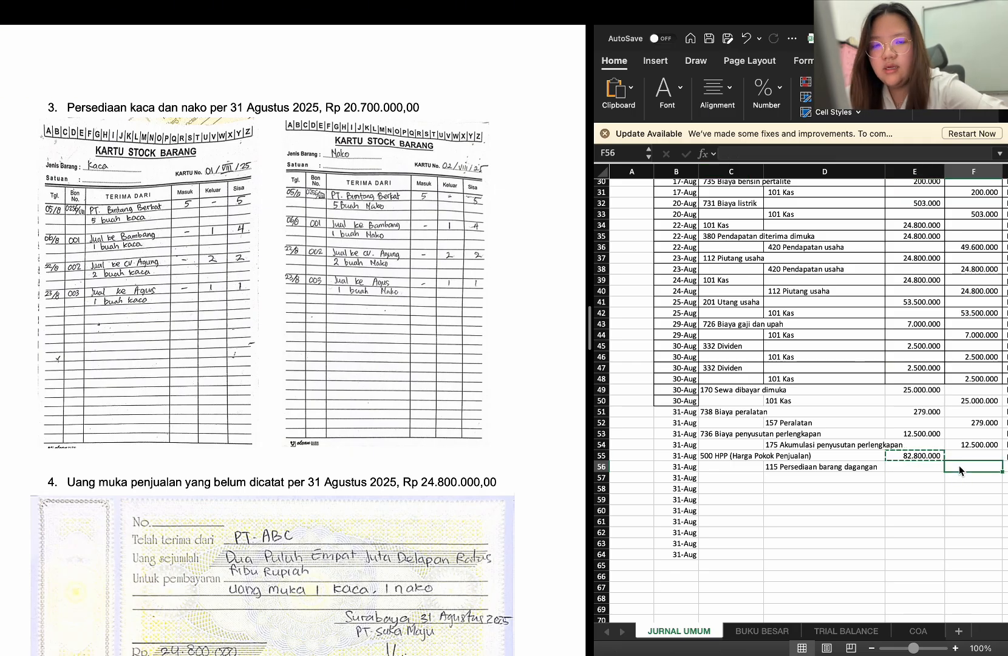
key("Return")
Copy the description "persediaan kaca dan nako pada akhir bulan" from G55 into G56 for the inventory credit row
scroll(981, 506, "right", 5)
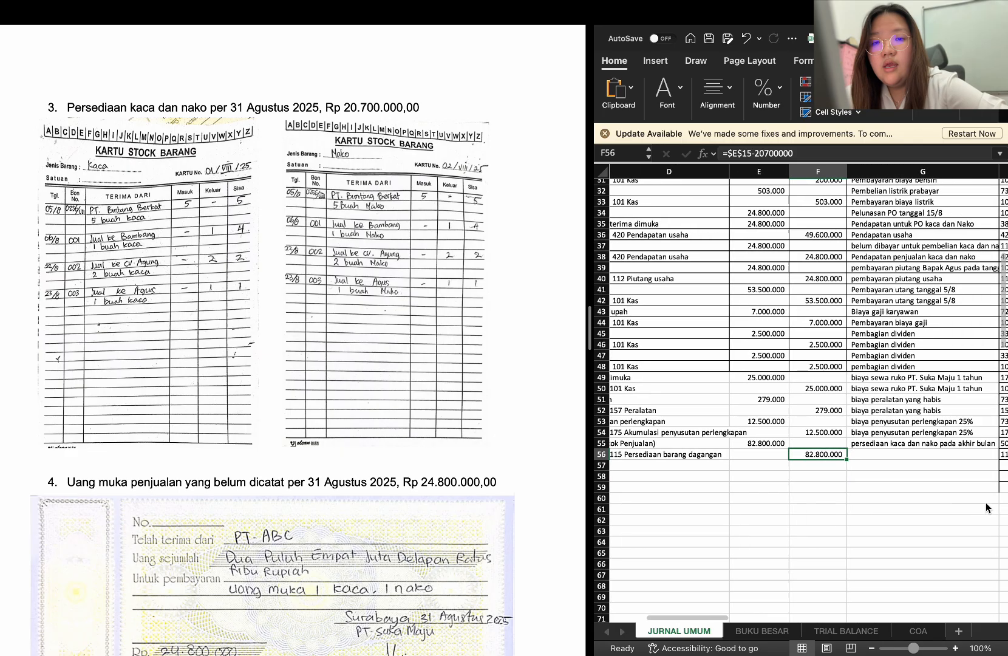
left_click(912, 446)
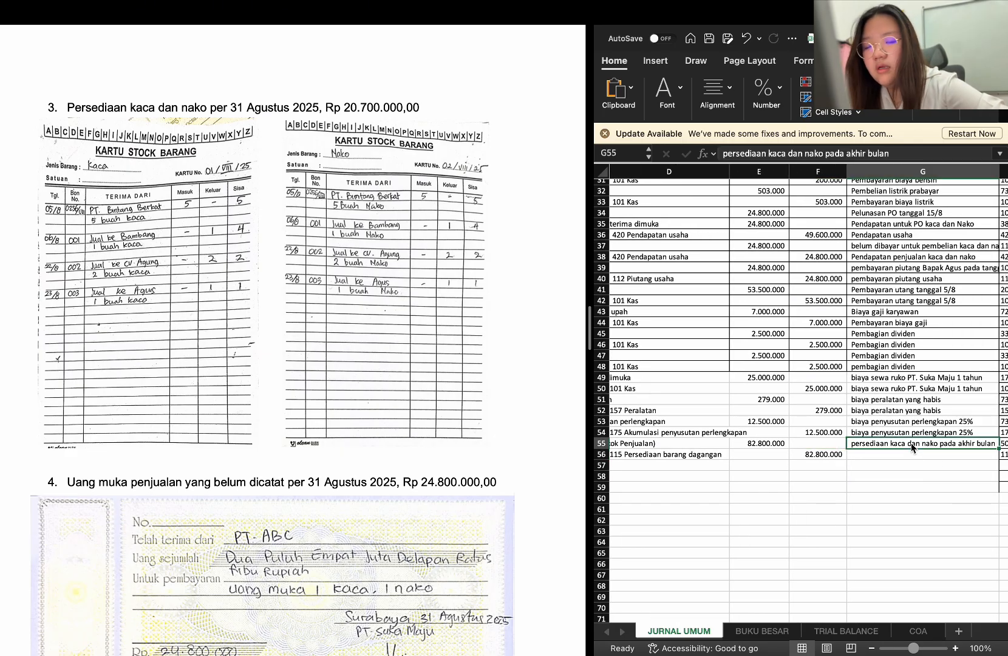
key("ctrl+c")
left_click(904, 452)
key("ctrl+v")
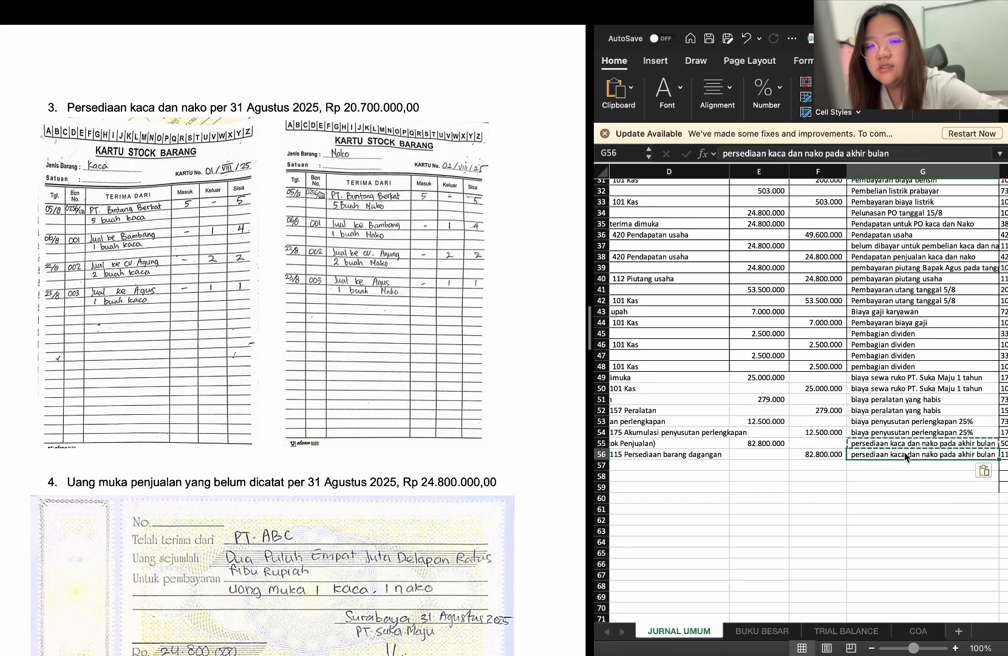
Enter 101 Kas as the debit account in C57 for the unrecorded sales advance in item 4
scroll(783, 494, "left", 5)
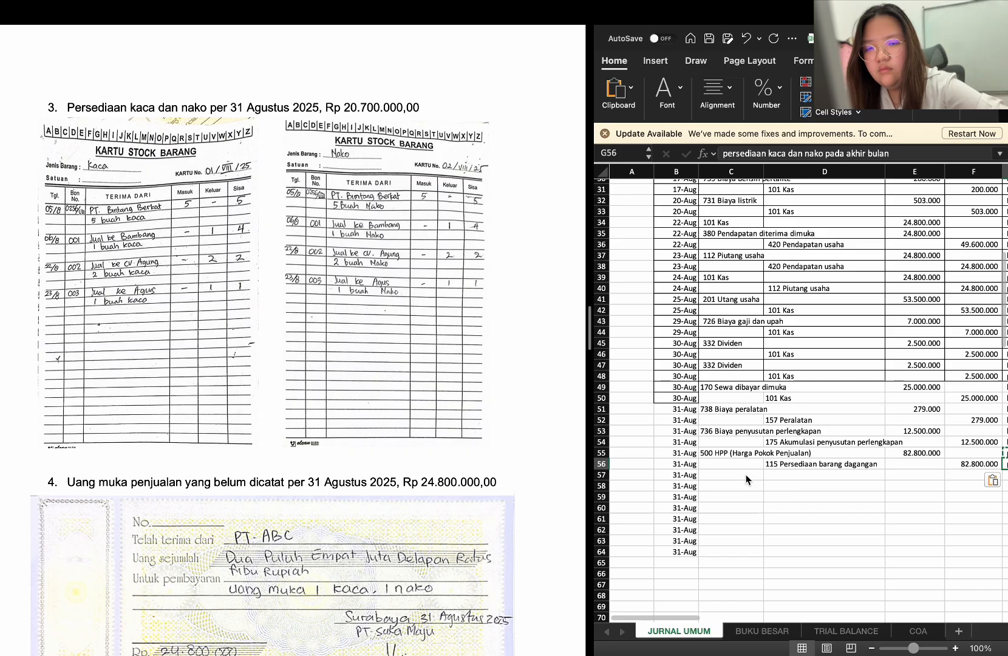
left_click(746, 475)
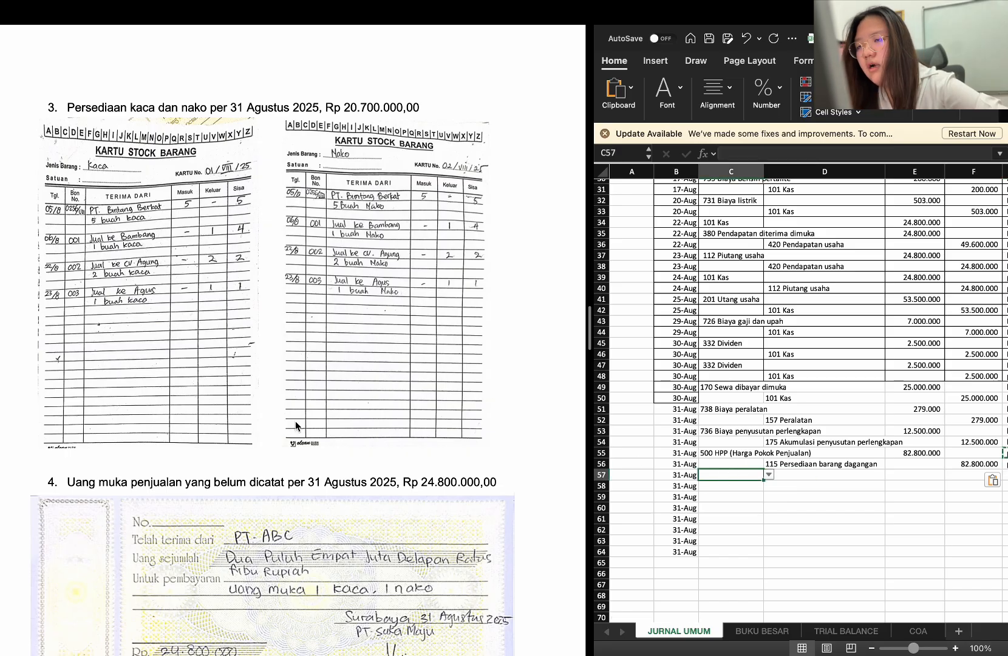
scroll(296, 425, "down", 5)
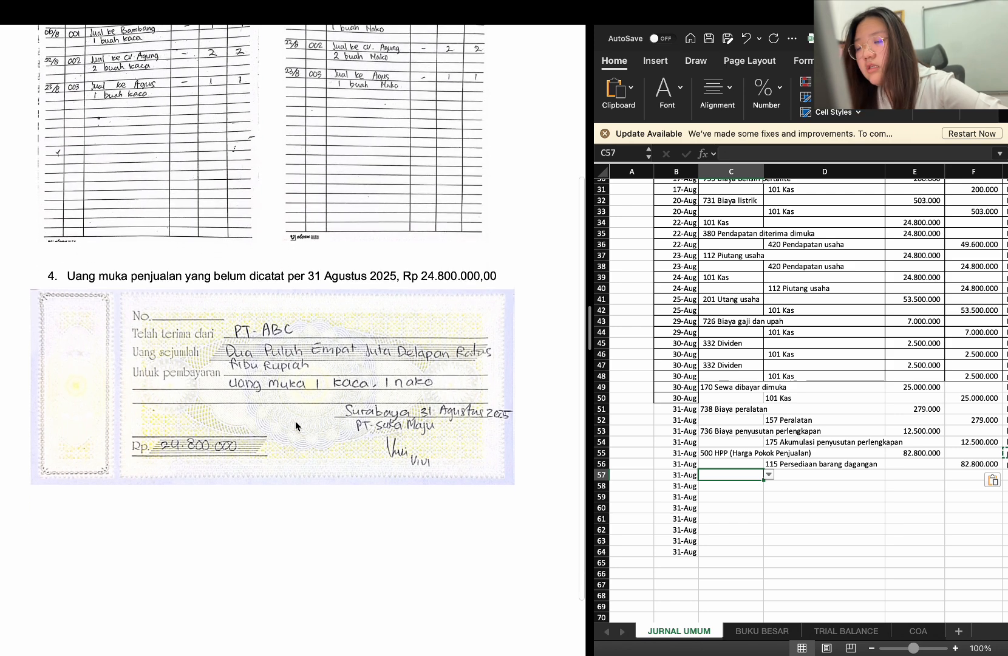
scroll(296, 422, "down", 1)
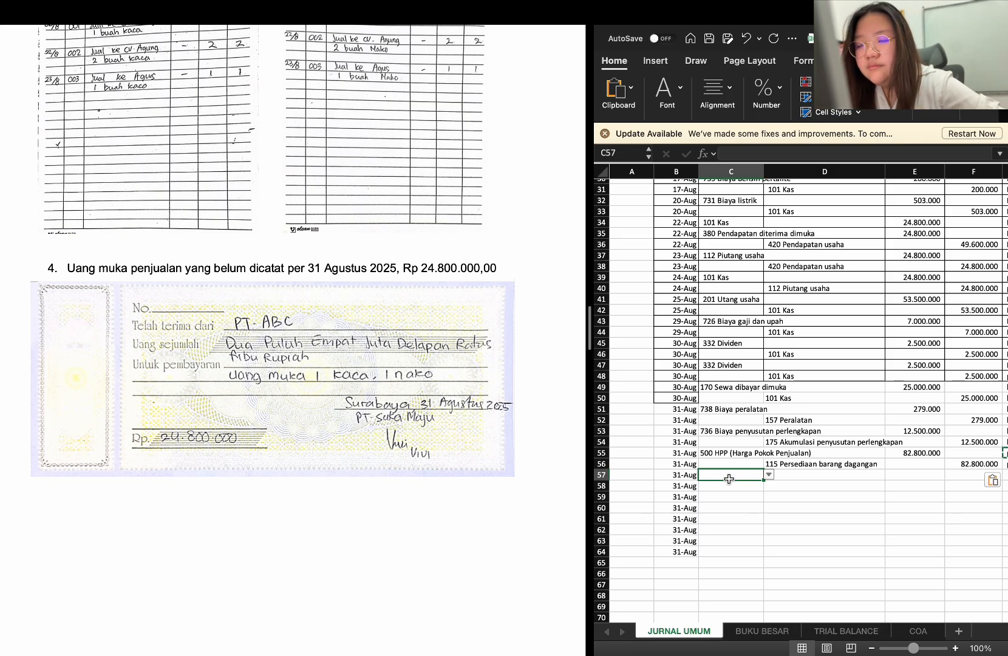
type("kas")
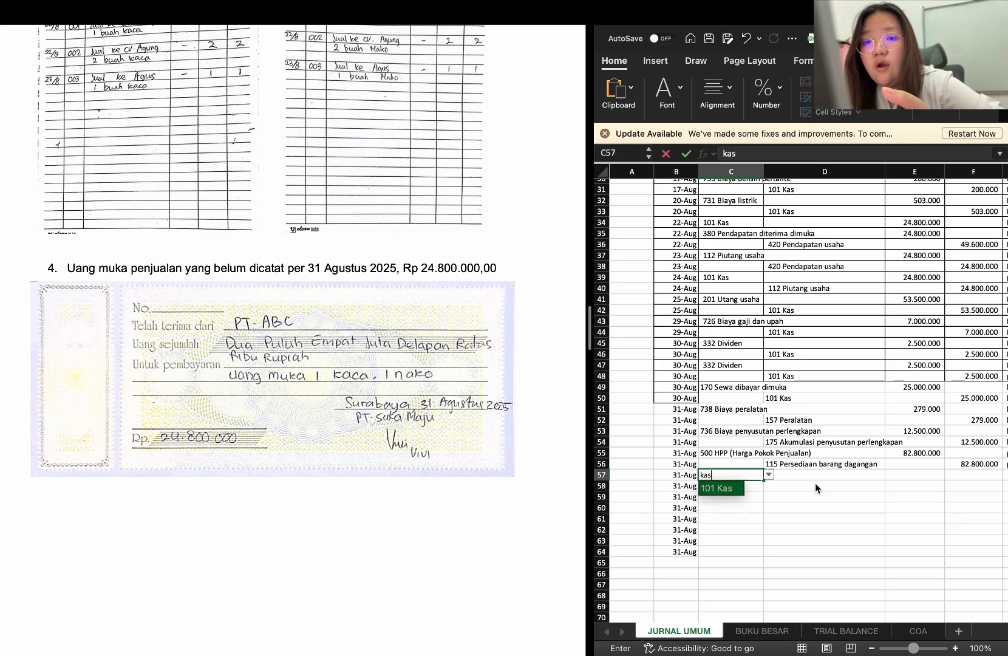
key("Return")
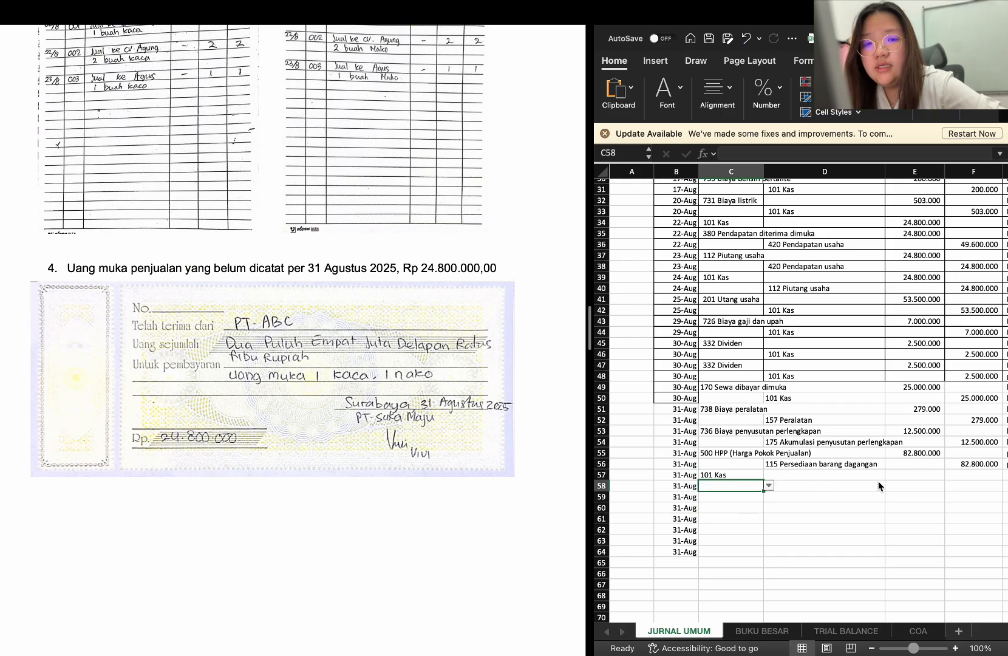
Enter 24800000 in E57 as the Kas debit amount for the sales advance
left_click(928, 478)
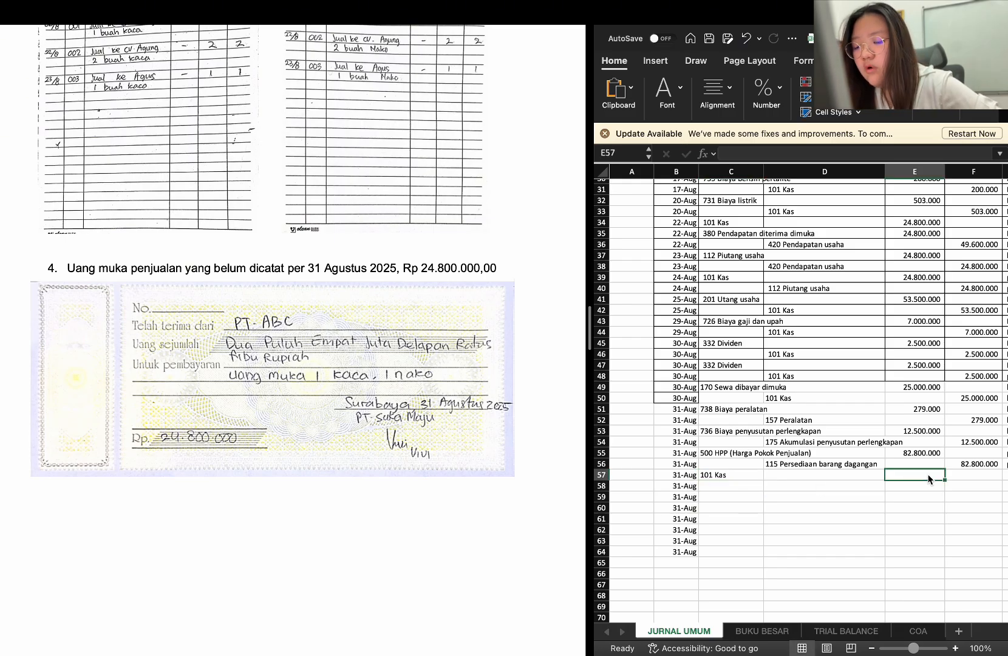
type("24.800.")
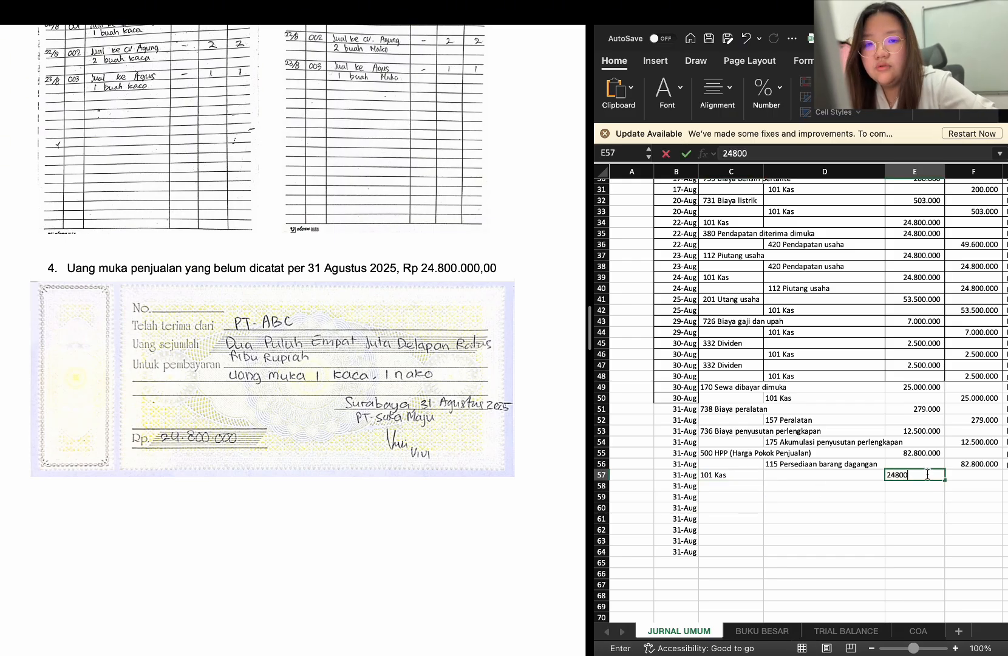
type("000")
key("Return")
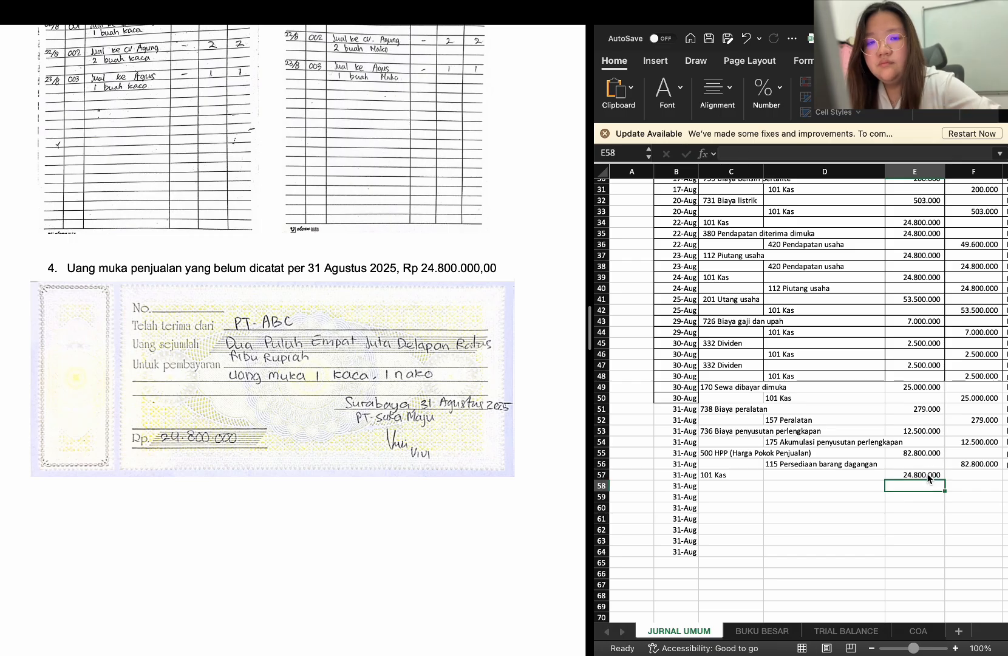
Enter the description "uang muka 1 kaca 1 nako PT. ABC" in G57 for the Kas debit row
scroll(949, 494, "right", 3)
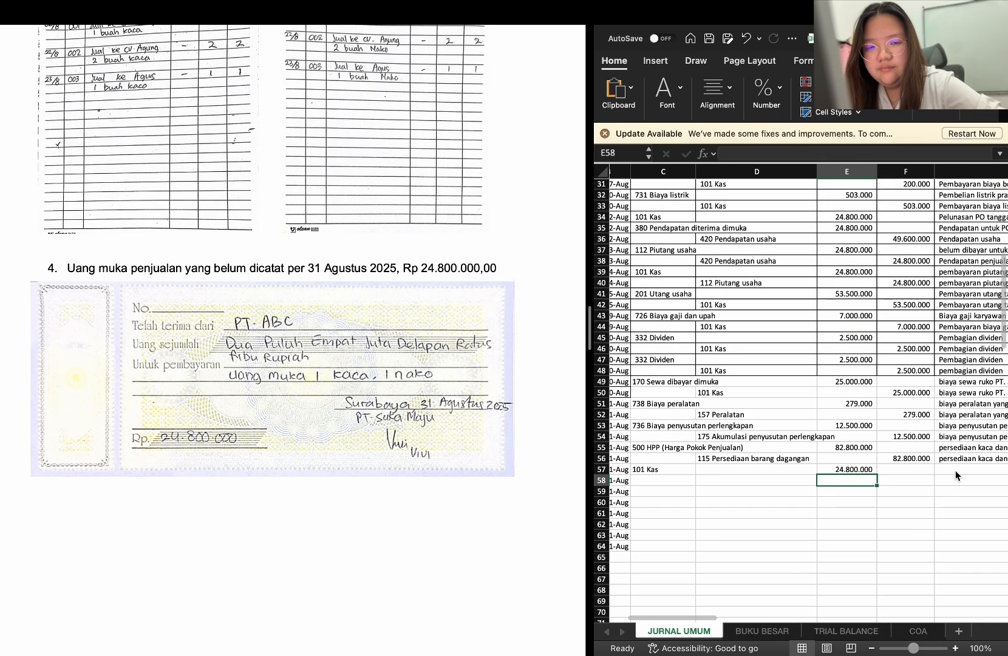
left_click(955, 470)
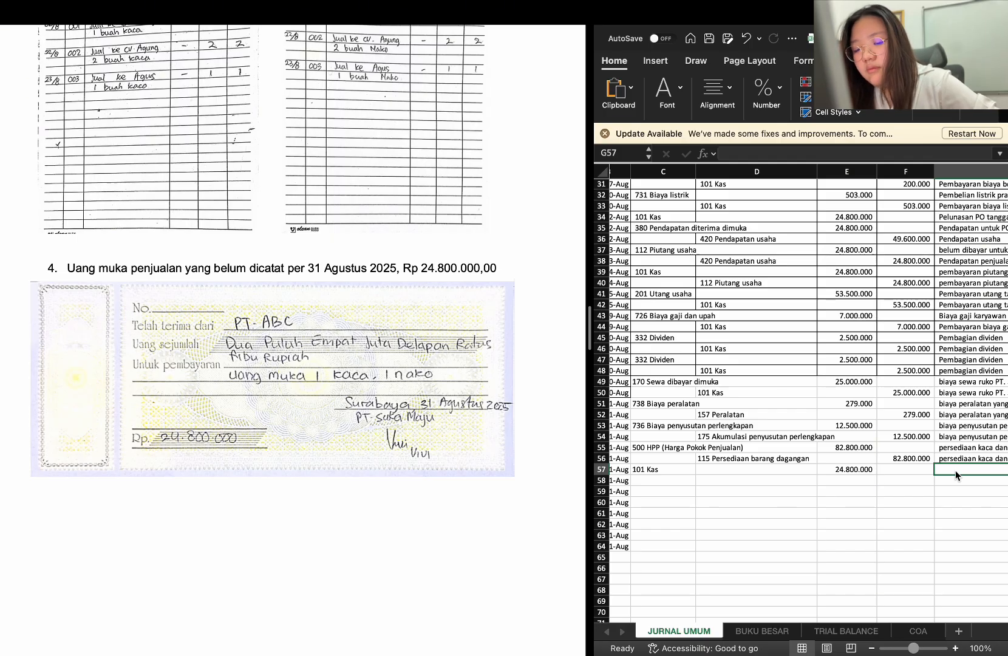
type("uang m")
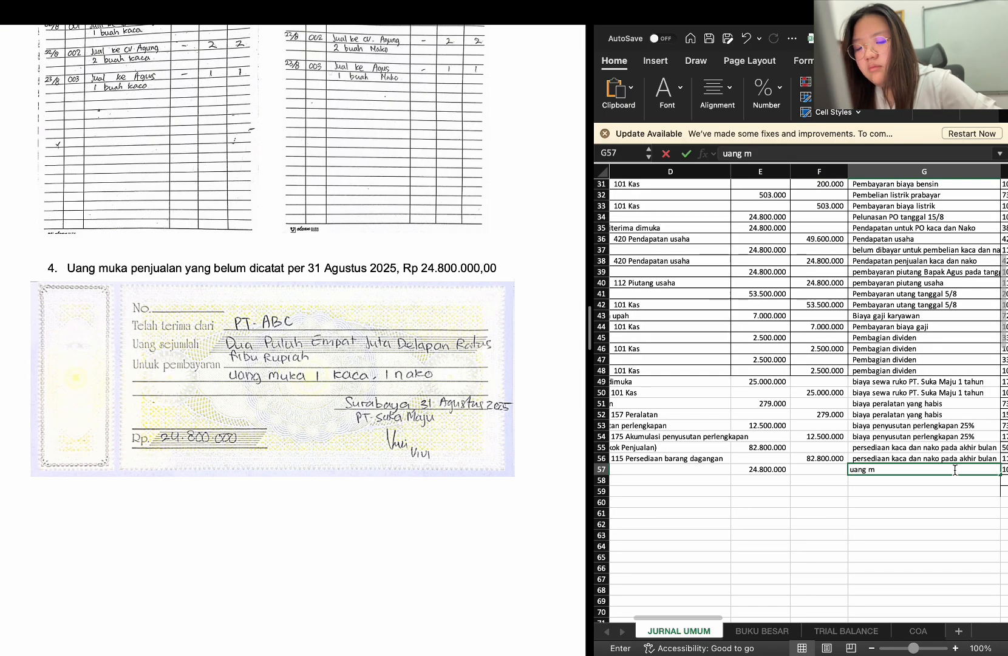
type("uka")
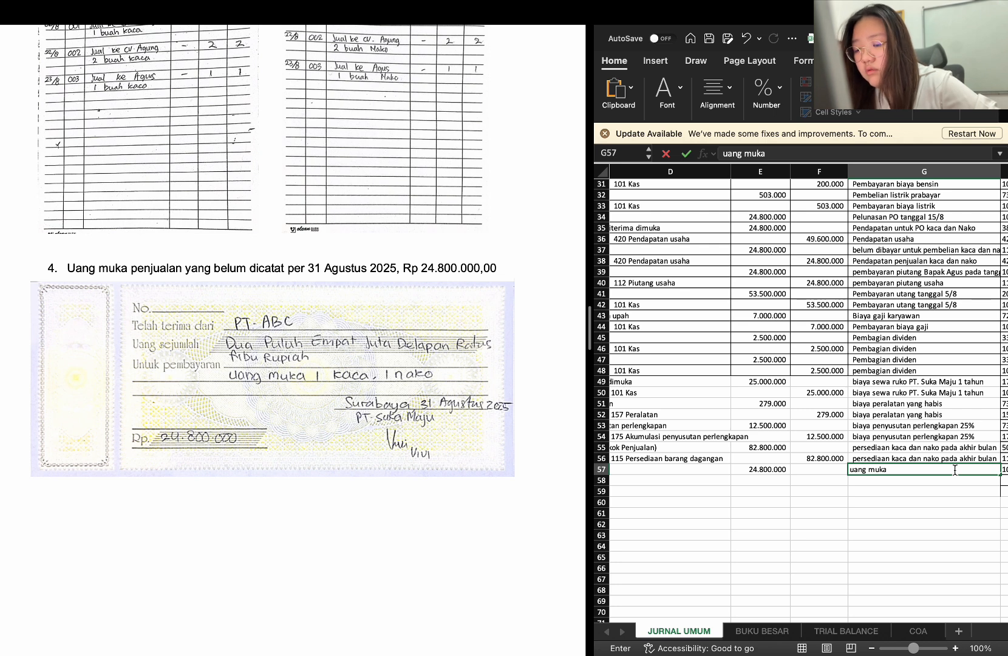
type(" 1 kaca 1")
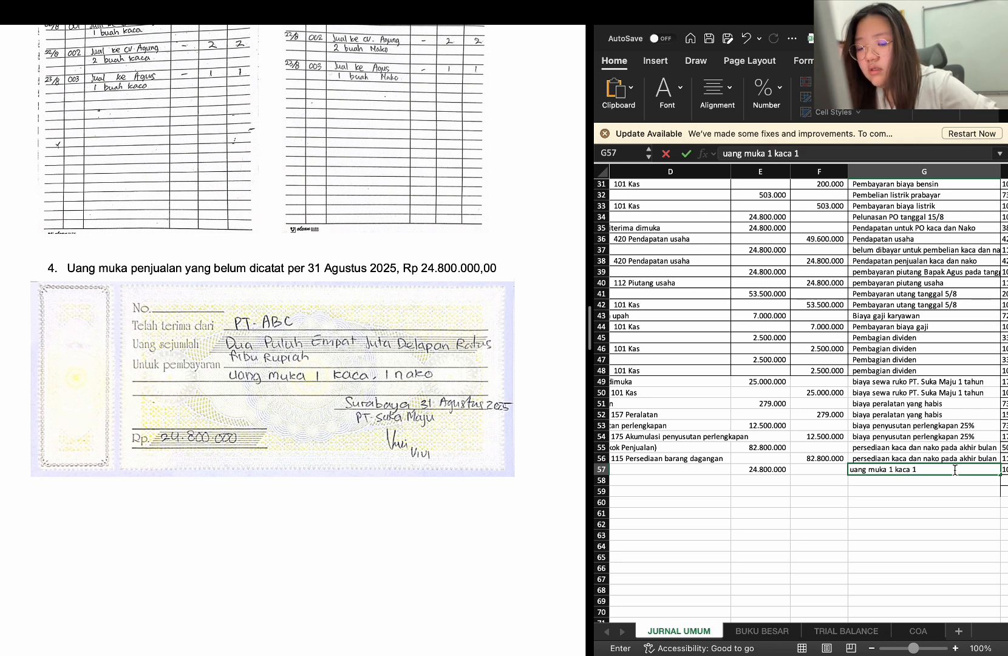
type(" nako PT")
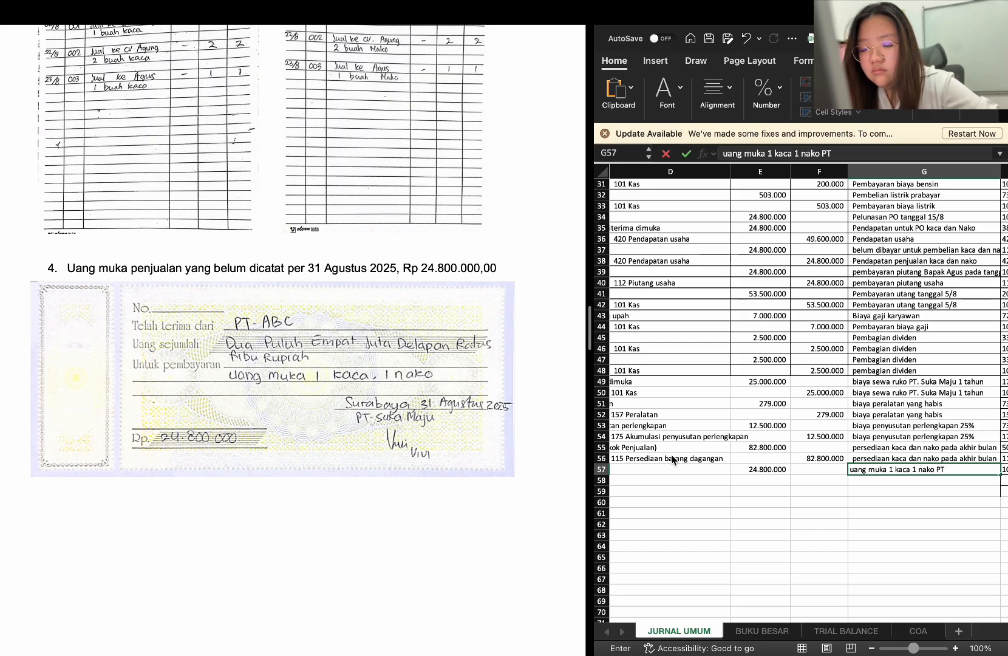
type("ABC")
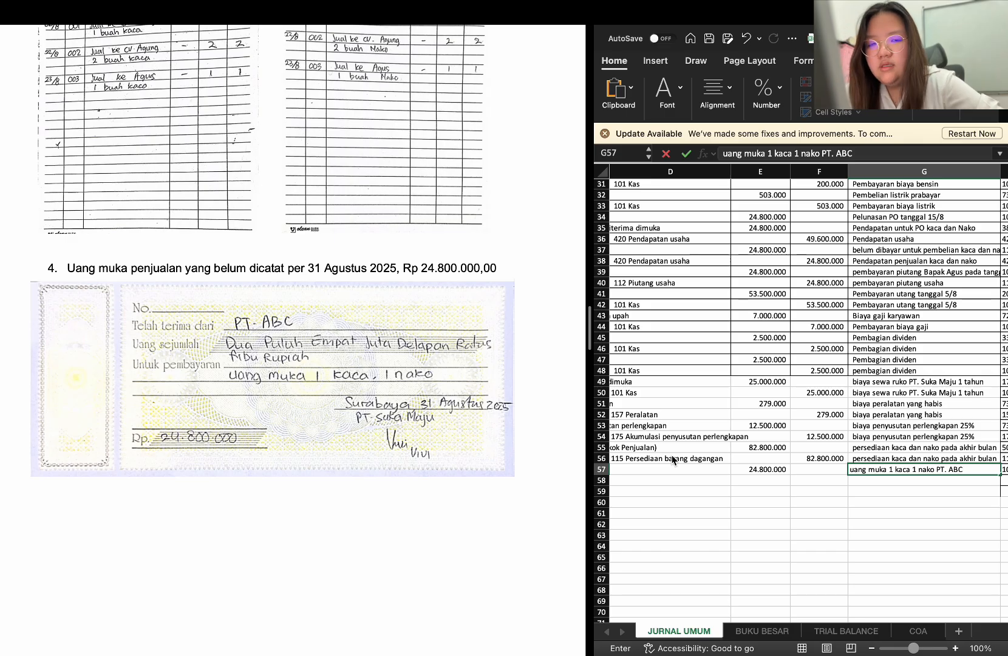
key("Return")
scroll(699, 482, "left", 5)
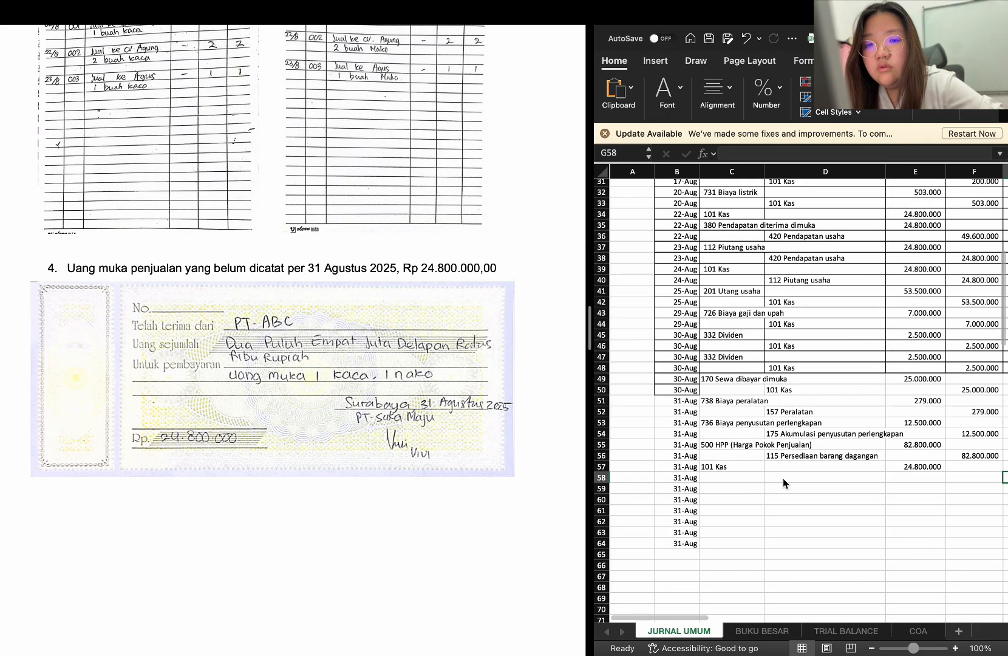
key("Left")
key("Left")
key("shift+Left")
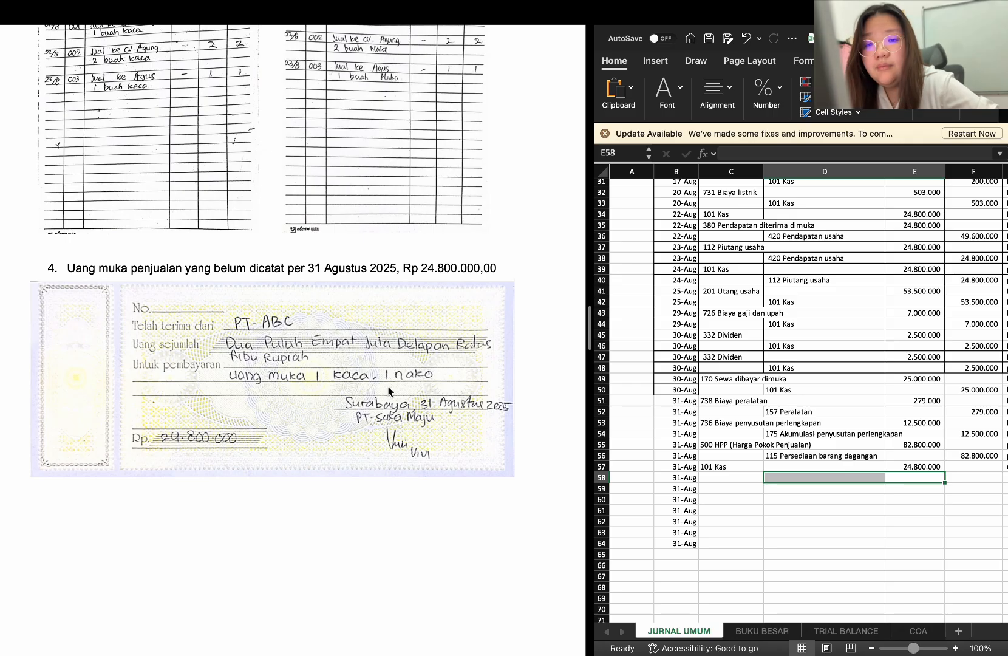
type("PEN")
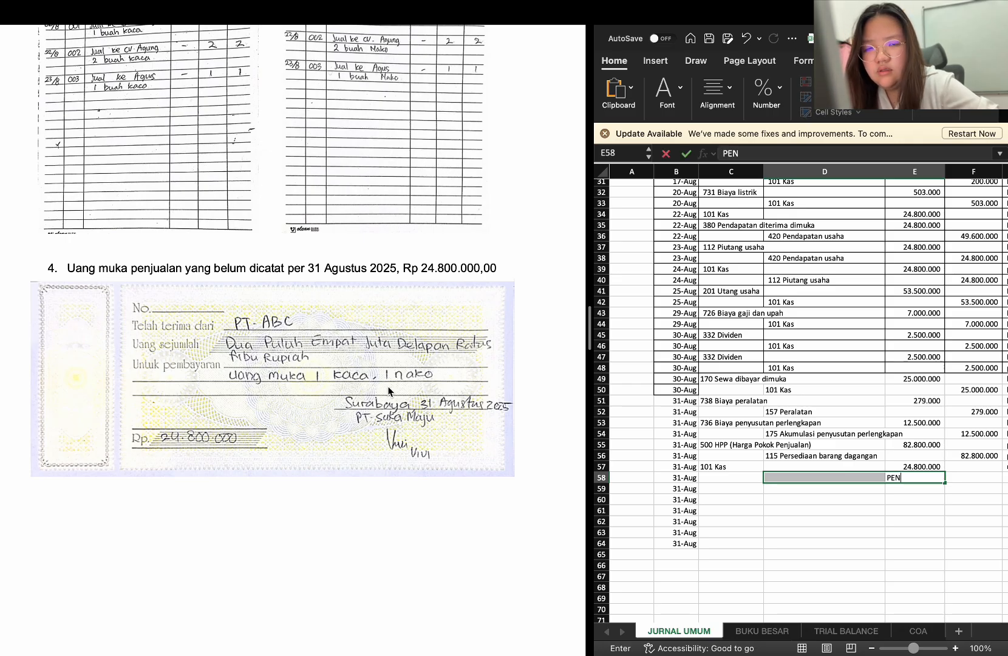
type("DA")
key("BackSpace")
key("BackSpace")
key("BackSpace")
key("BackSpace")
key("BackSpace")
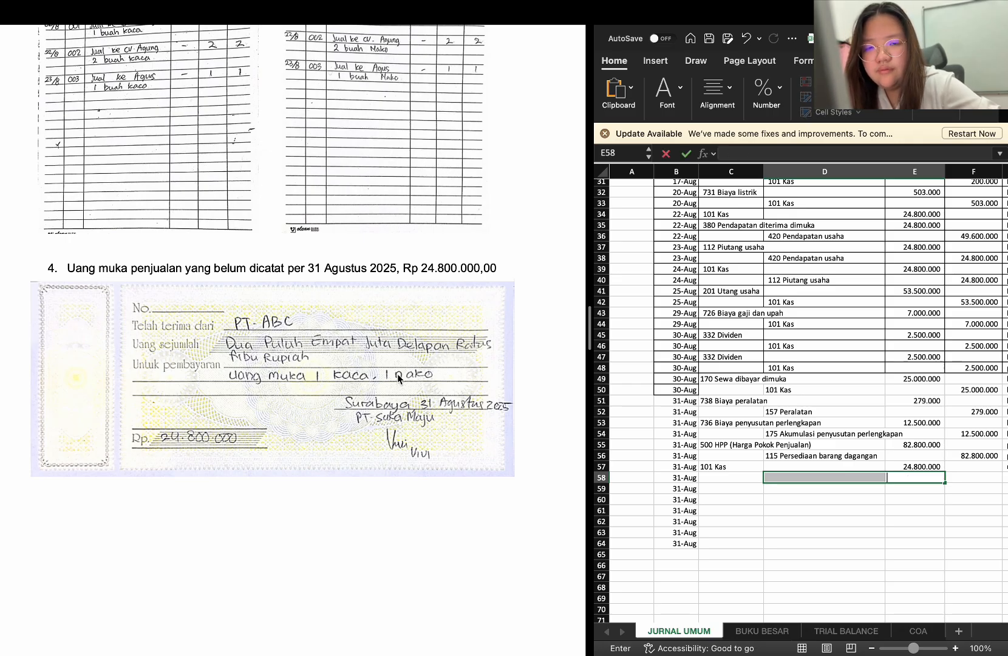
Enter 380 Pendapatan diterima dimuka in D58 as the credit account for the sales advance
left_click(811, 477)
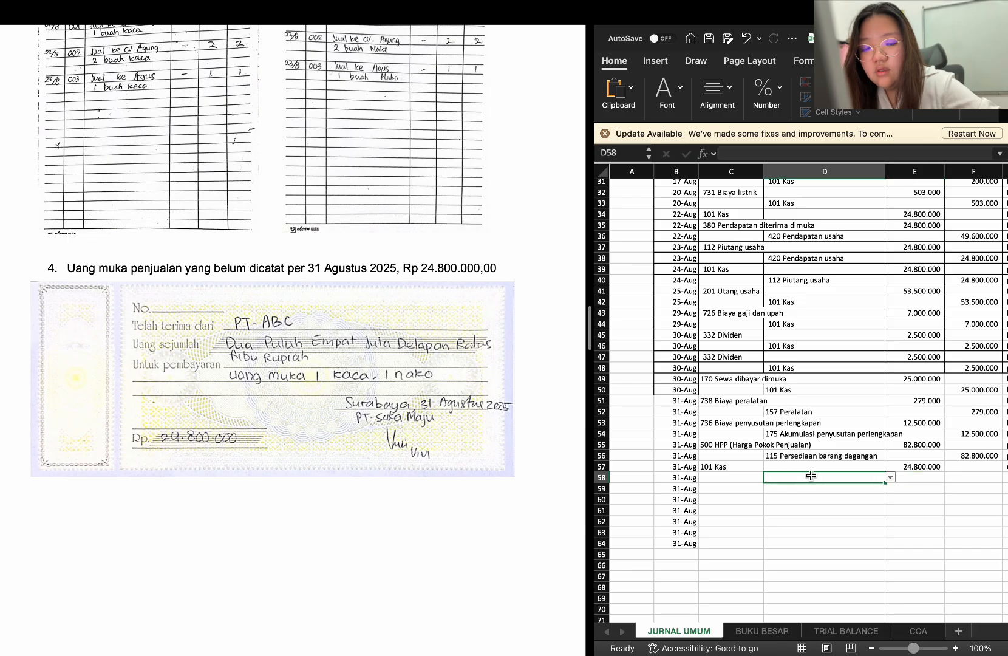
type("PENDA")
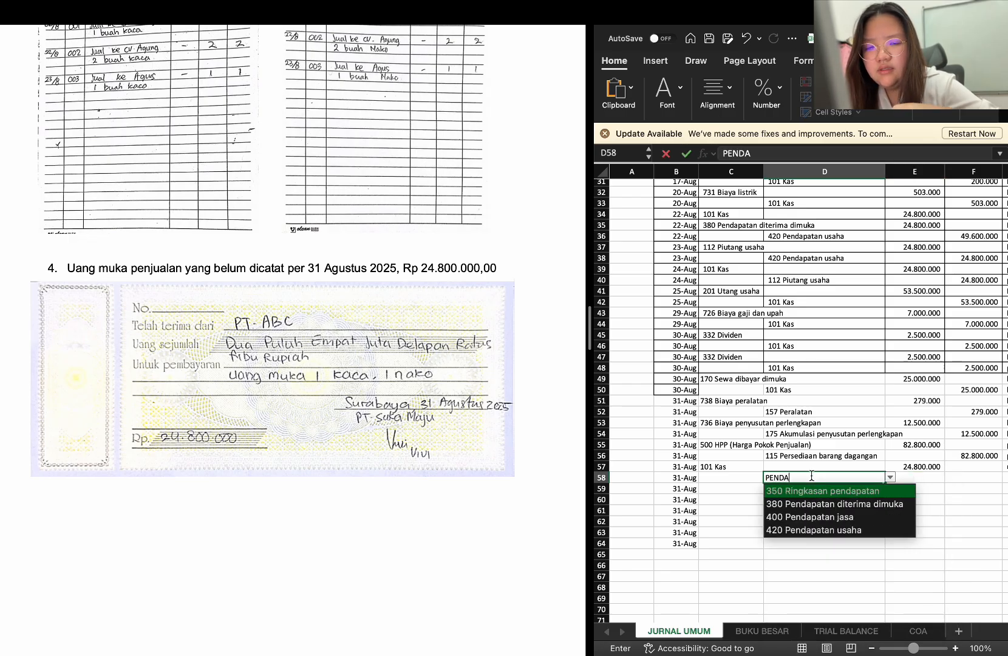
key("Down")
key("Return")
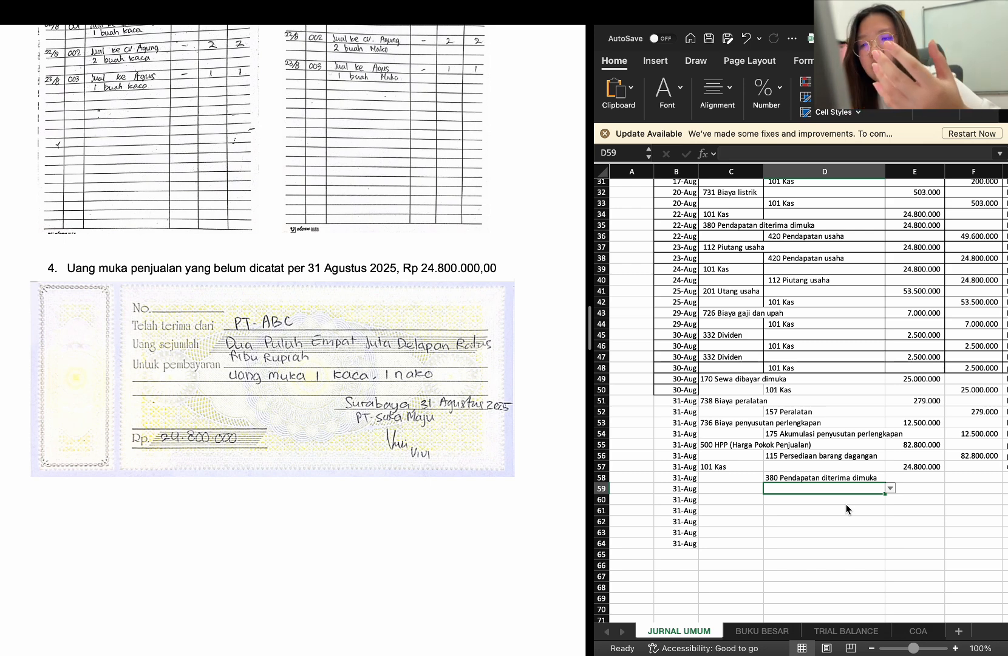
Copy the Kas debit amount from E57 into F58 as the unearned revenue credit
left_click(948, 471)
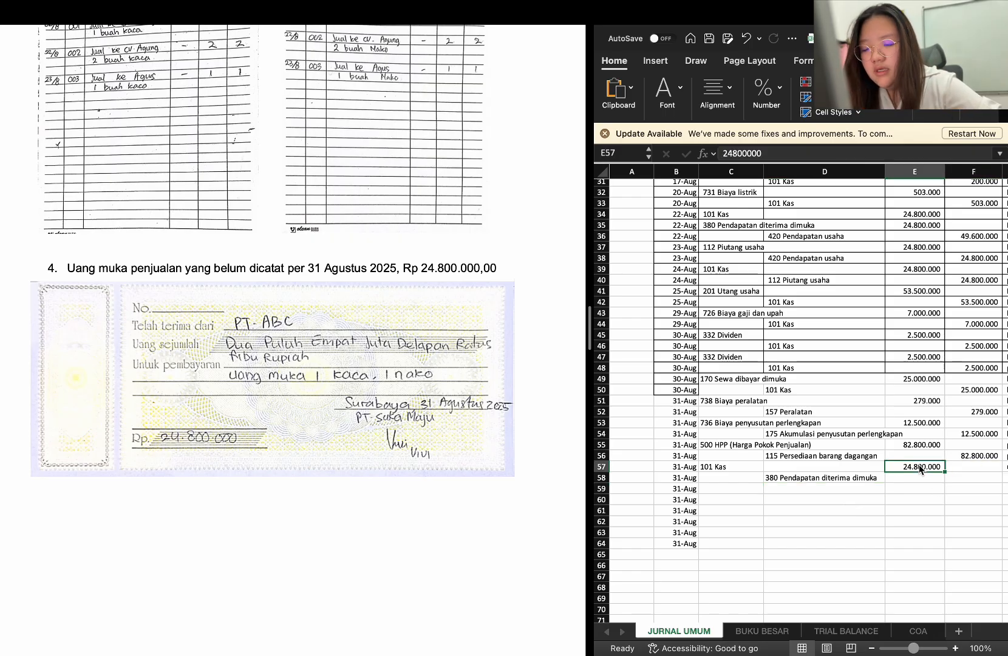
key("ctrl+c")
left_click(957, 473)
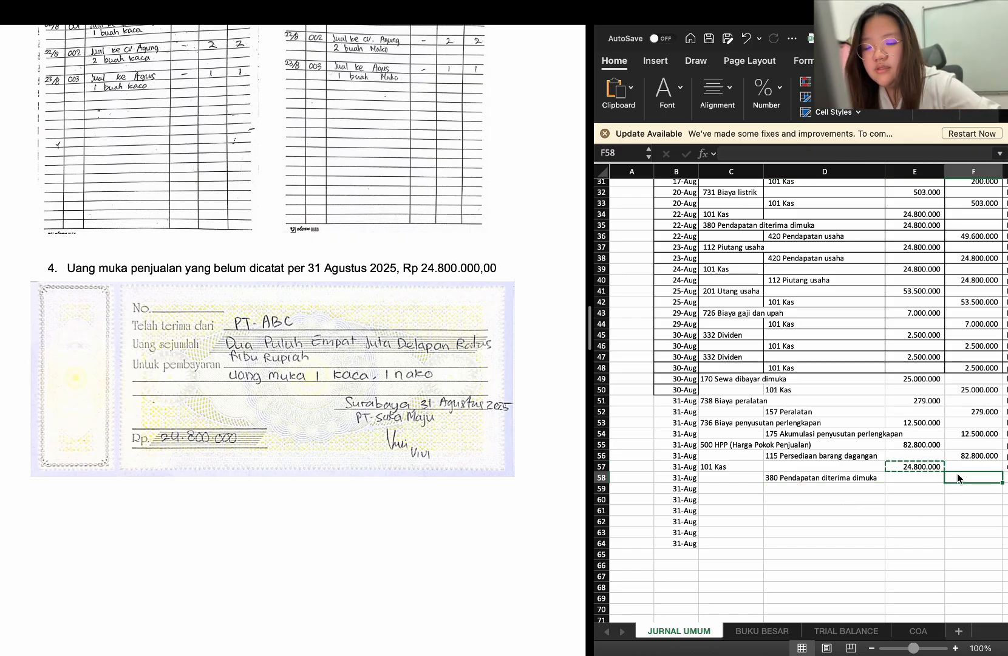
key("ctrl+v")
Copy the description "uang muka 1 kaca 1 nako PT. ABC" from G57 into G58 for the credit row
scroll(957, 473, "right", 3)
scroll(957, 473, "down", 1)
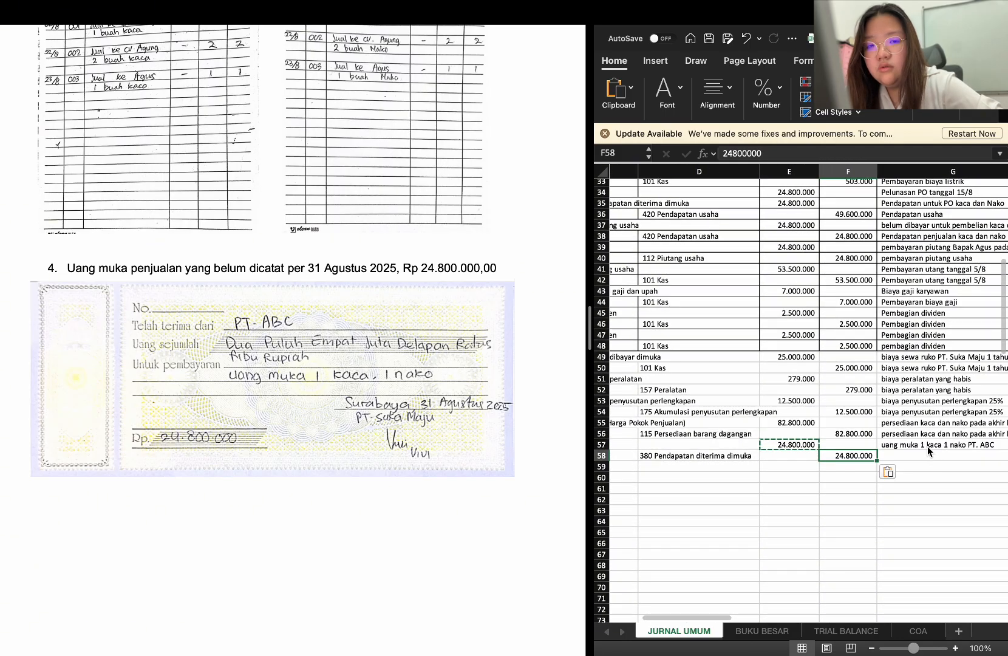
left_click(926, 444)
scroll(926, 444, "right", 3)
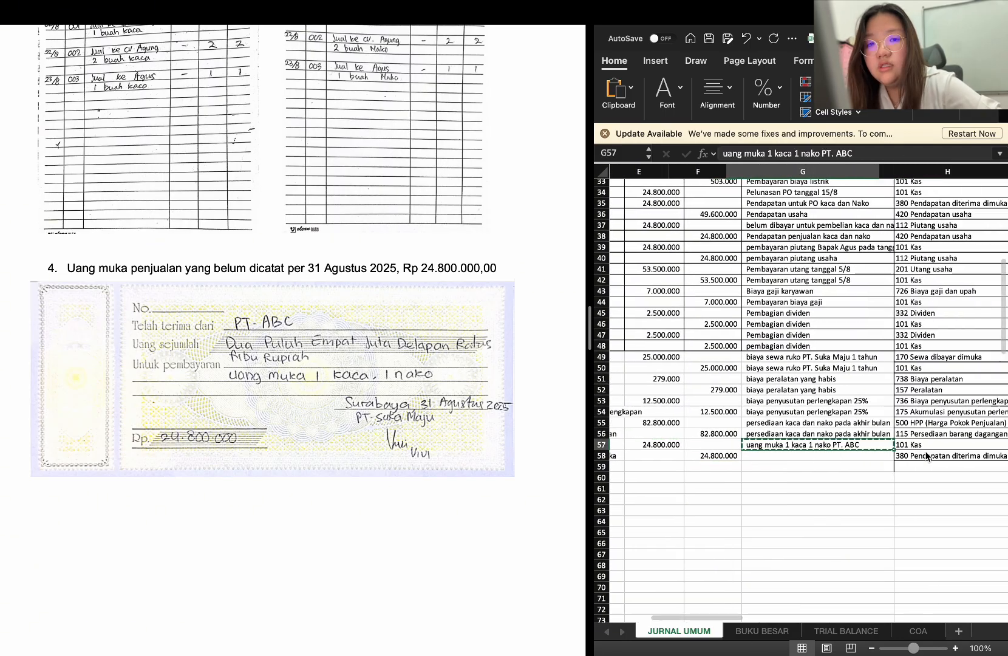
key("ctrl+c")
left_click(855, 456)
key("ctrl+v")
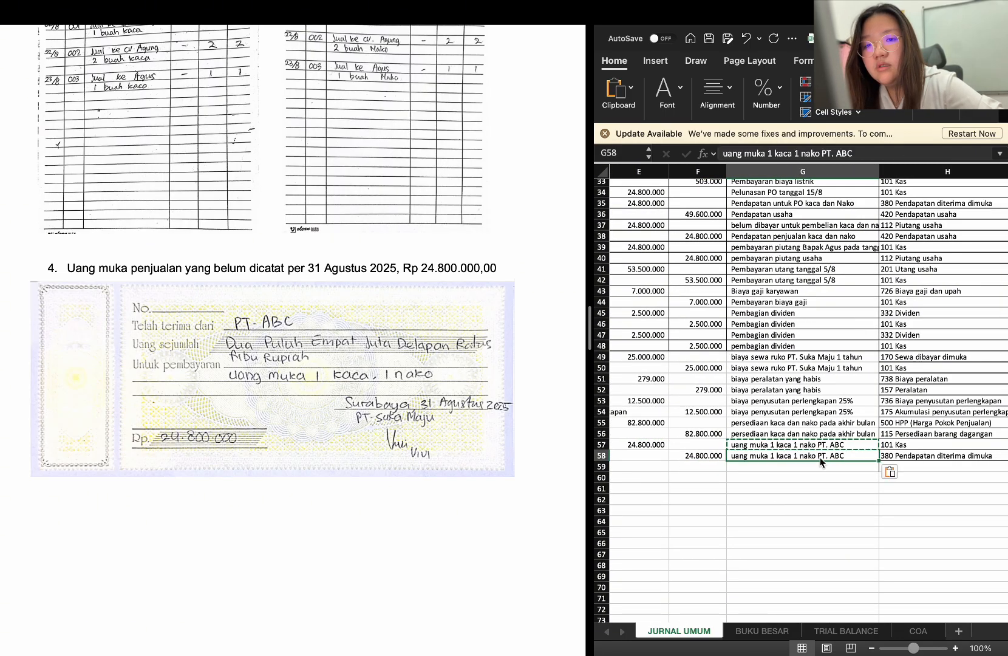
Enter 726 Biaya gaji dan upah in C59 as the debit account for the unpaid employee overtime in item 5
scroll(820, 457, "left", 5)
left_click(718, 464)
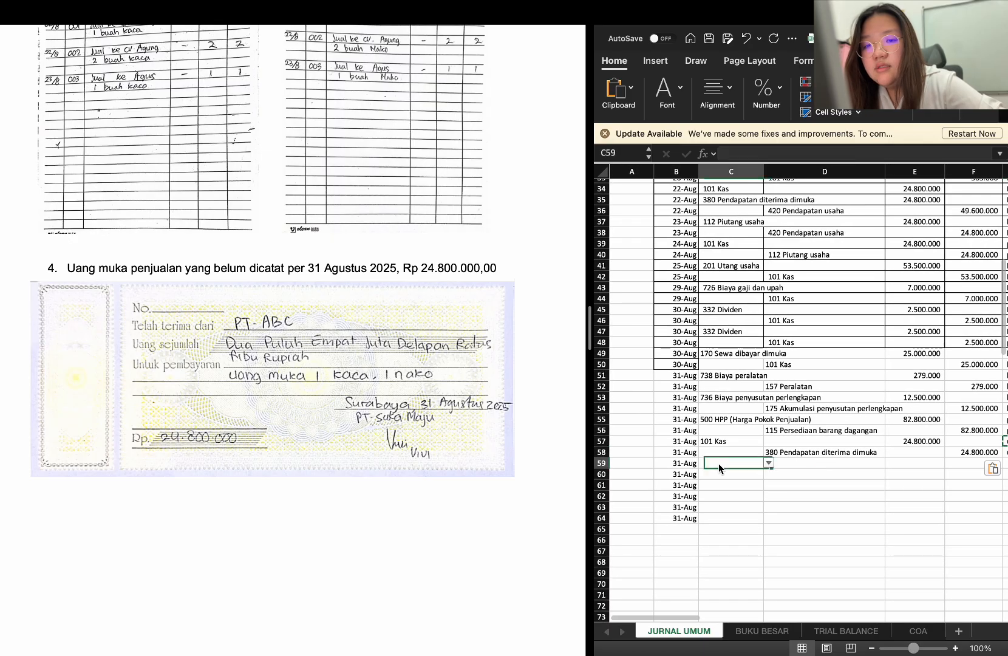
scroll(204, 363, "down", 3)
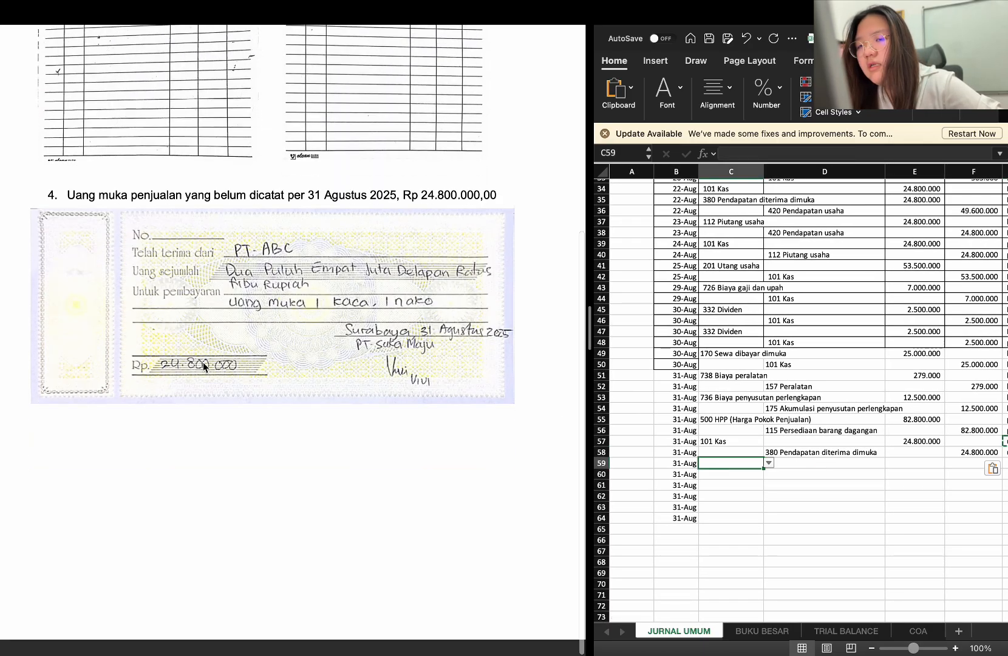
scroll(204, 362, "right", 10)
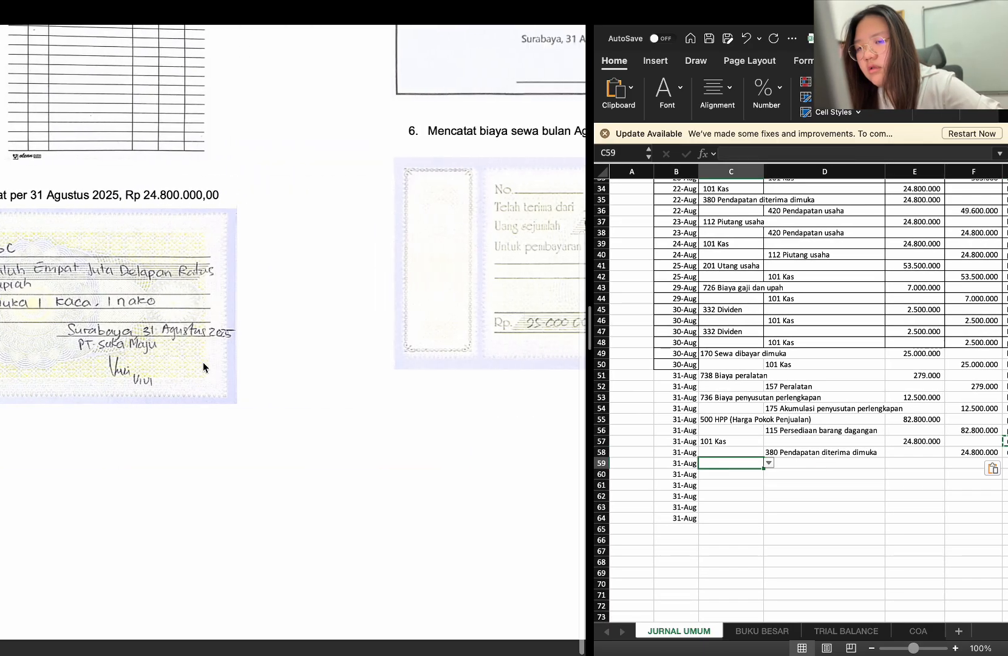
scroll(204, 362, "up", 5)
scroll(204, 363, "right", 5)
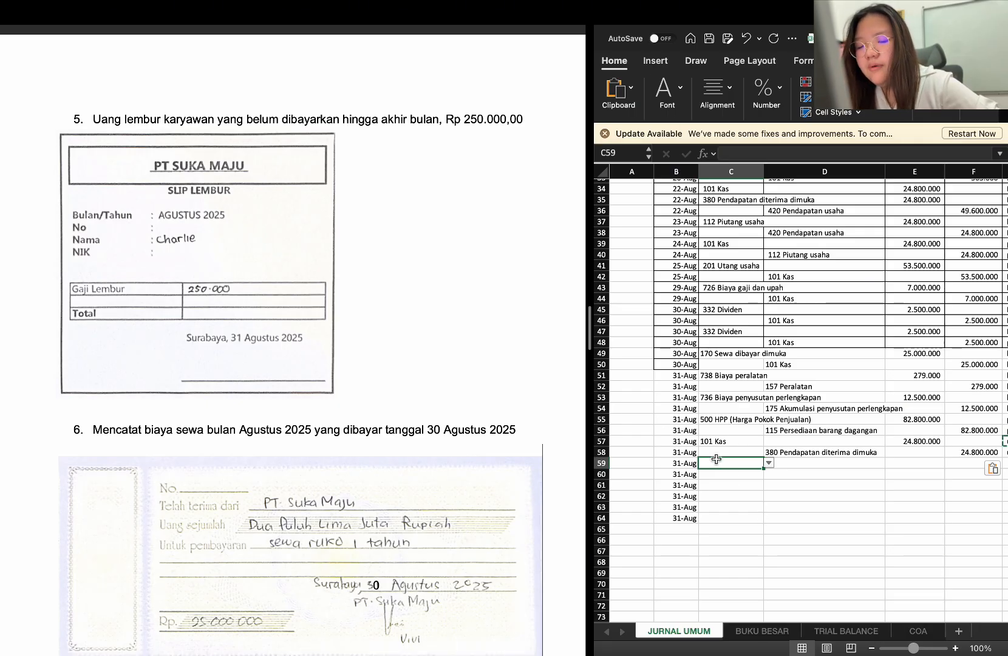
type("BIAY")
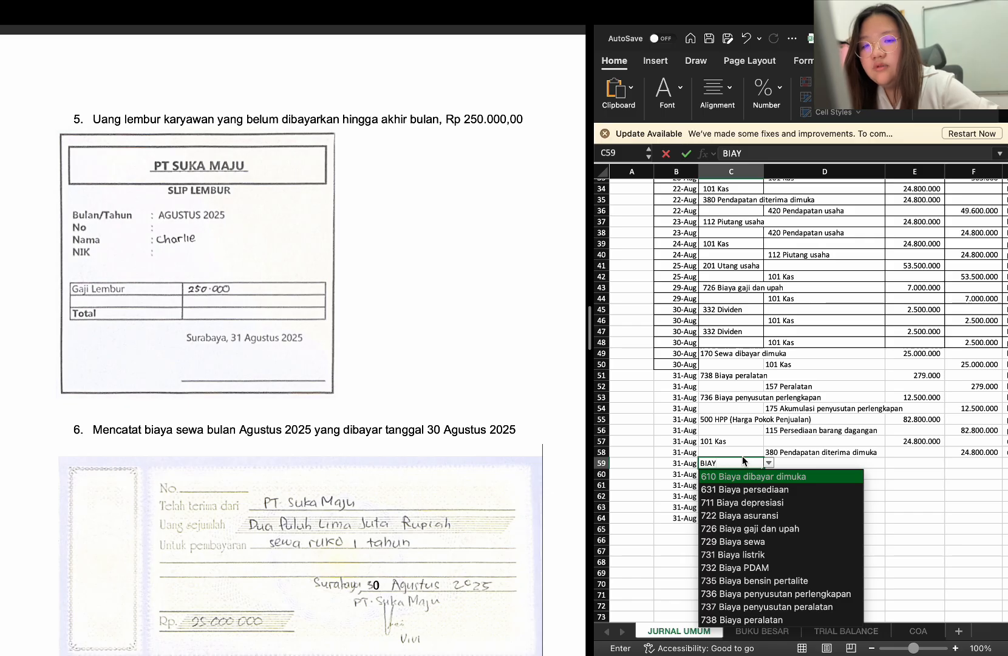
type("GAJ")
key("BackSpace")
key("BackSpace")
key("BackSpace")
key("BackSpace")
key("BackSpace")
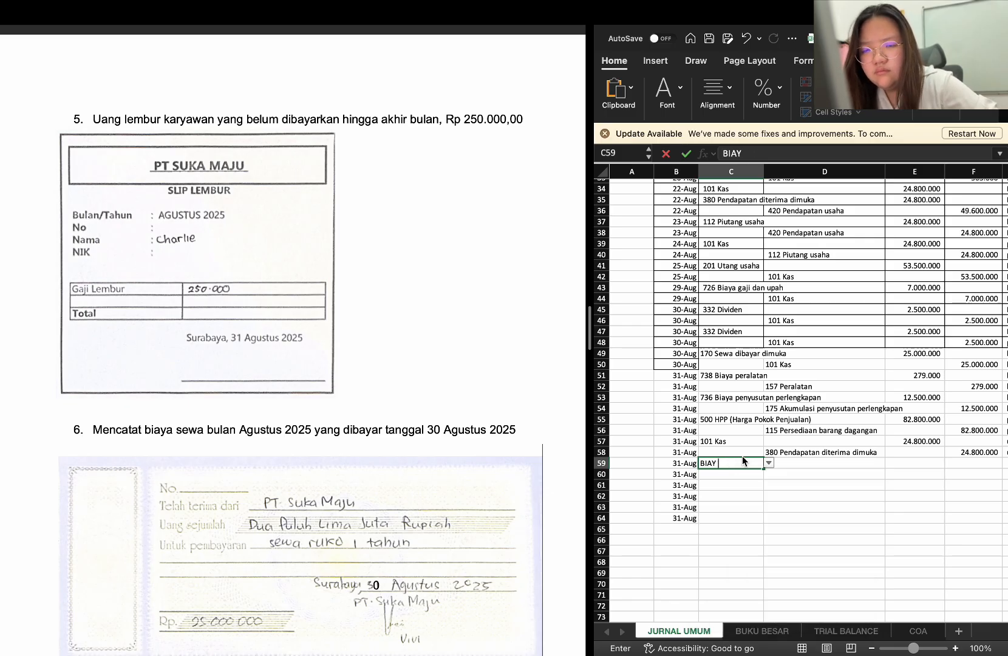
type("YA GAJ")
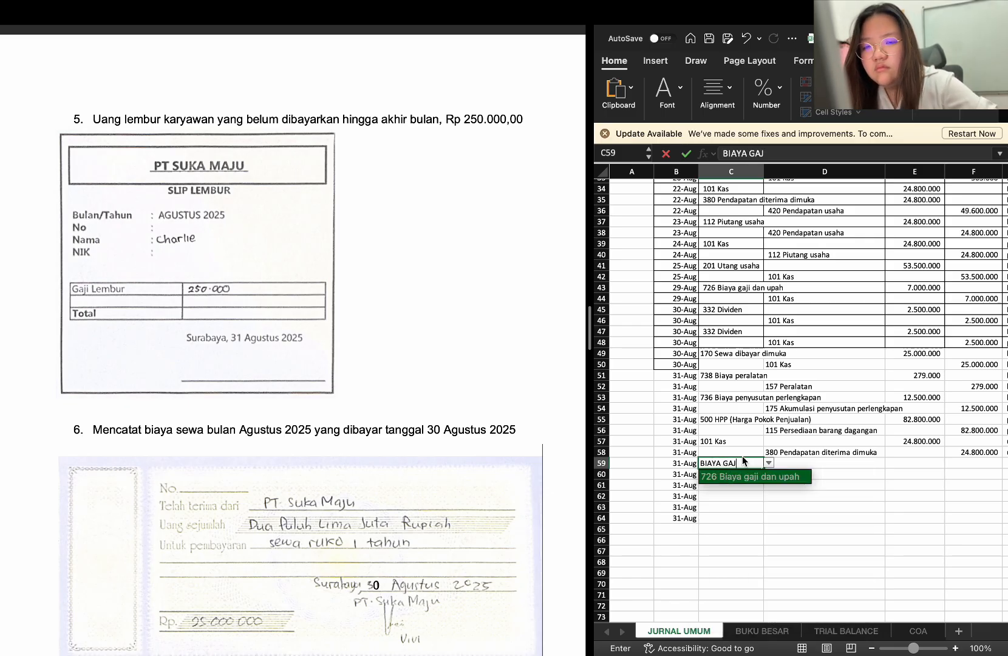
key("Return")
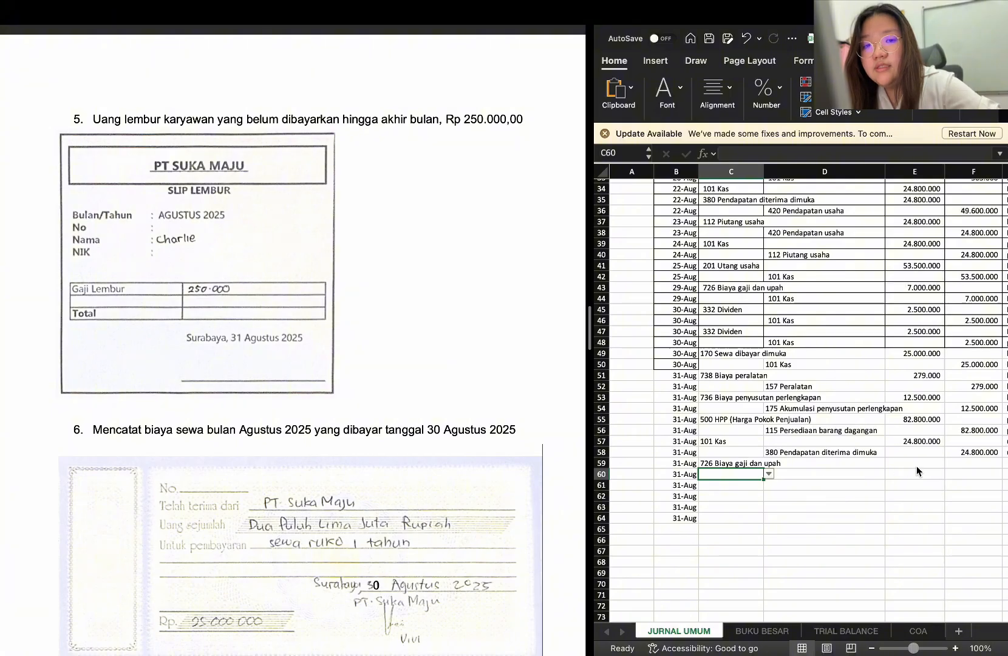
Enter 250000 in E59 as the Biaya gaji dan upah debit amount
left_click(916, 464)
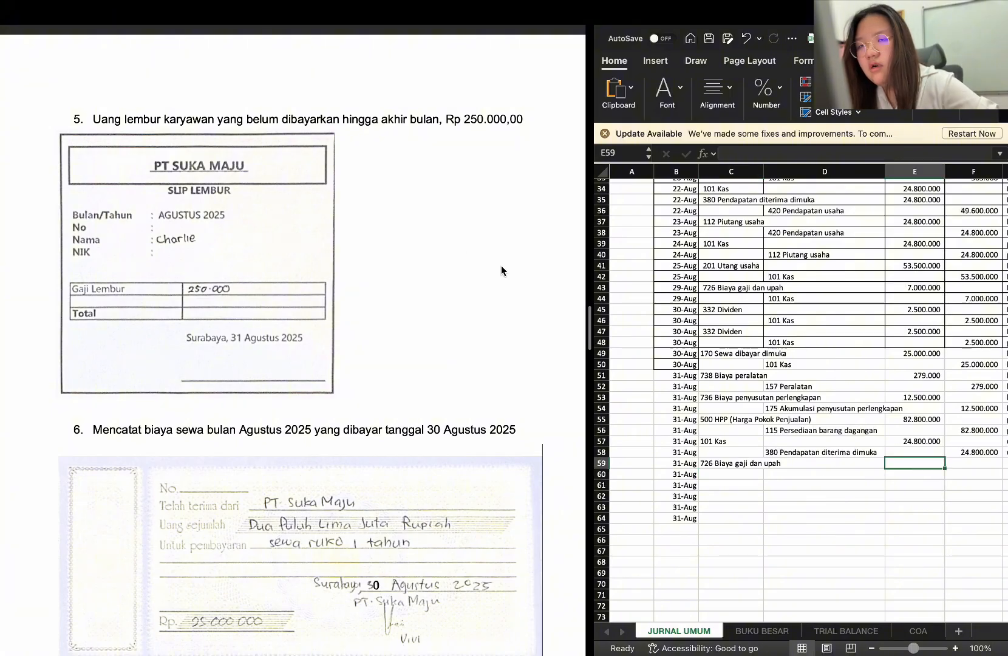
type("250000")
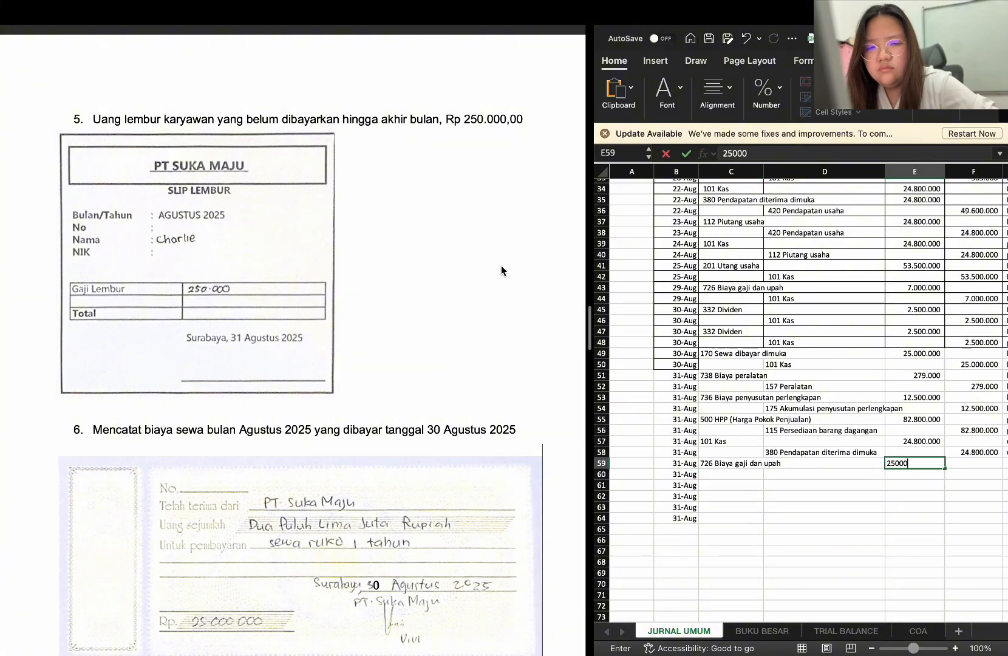
key("Return")
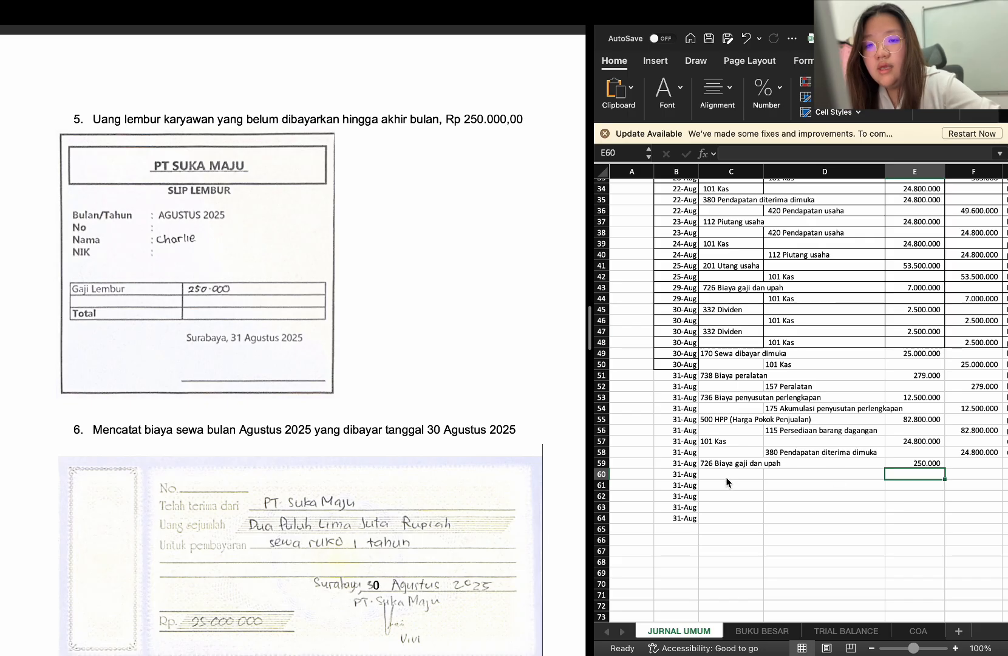
Enter 203 Utang gaji in D60 as the credit account for the unpaid overtime
left_click(791, 475)
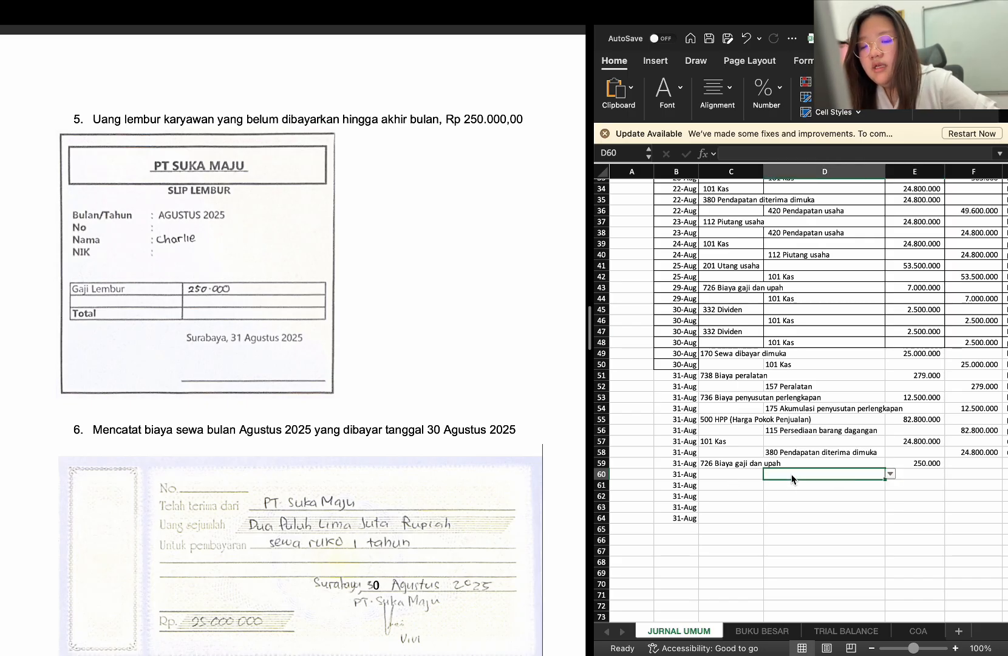
type("utang")
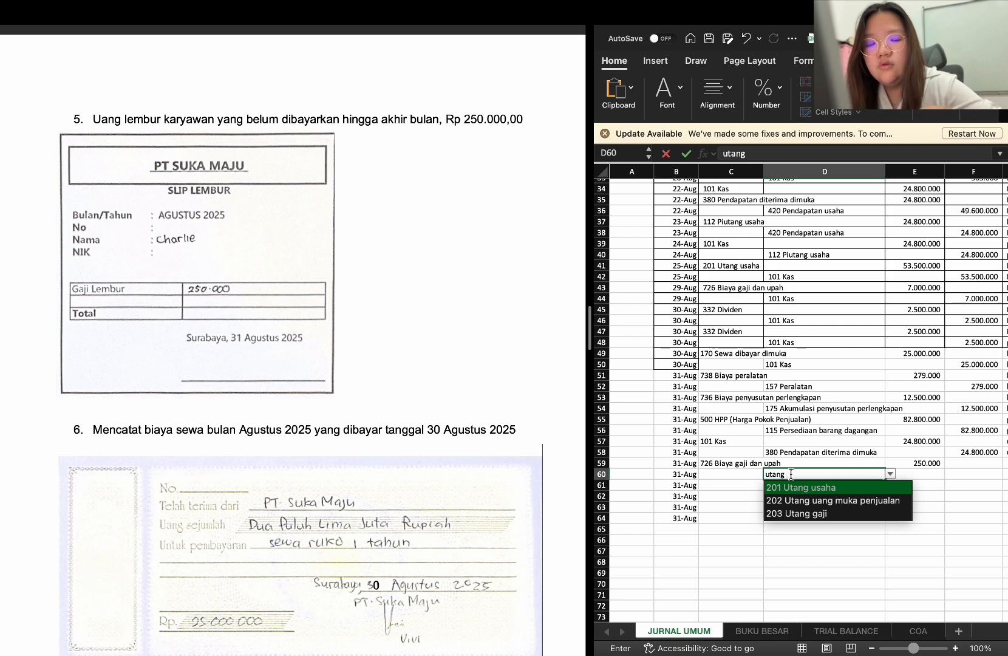
key("Down")
key("Down")
key("Return")
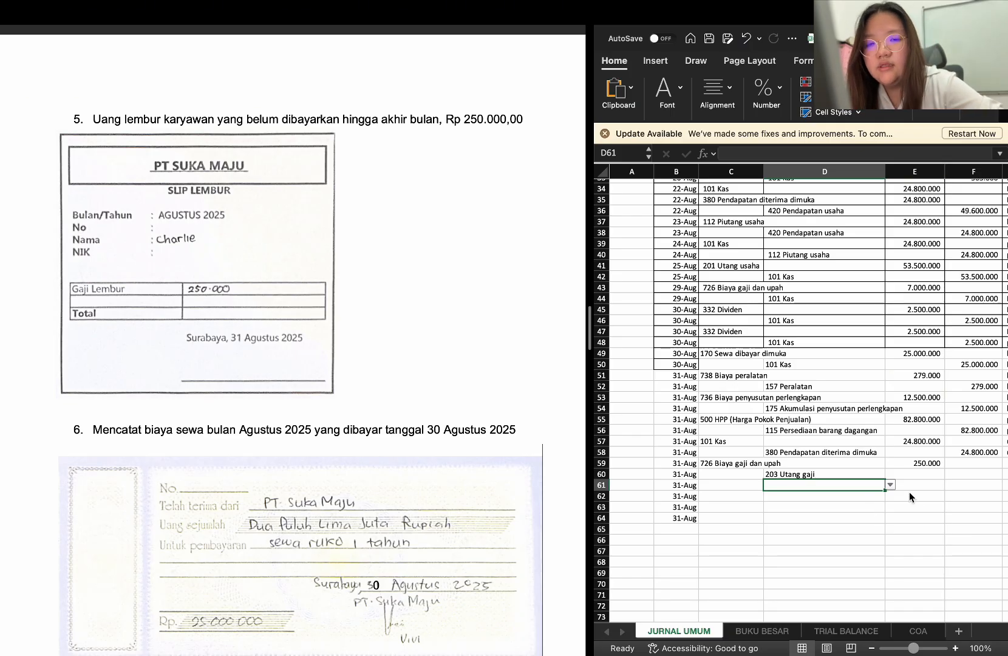
Copy the 250000 amount from E59 into F60 as the Utang gaji credit amount
left_click(915, 471)
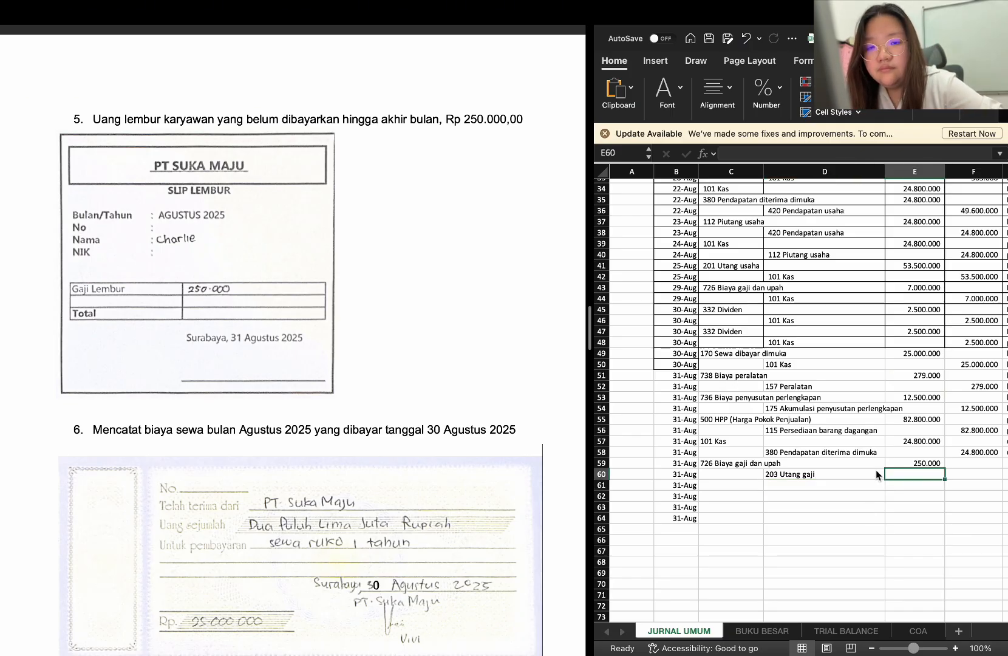
left_click(927, 463)
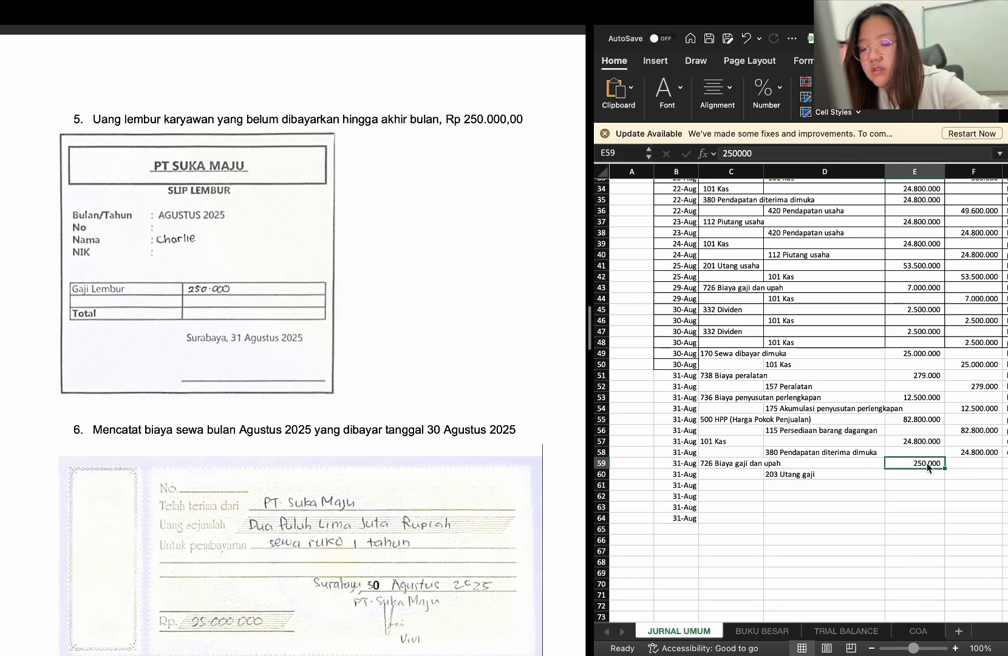
key("super+c")
left_click(967, 471)
key("super+v")
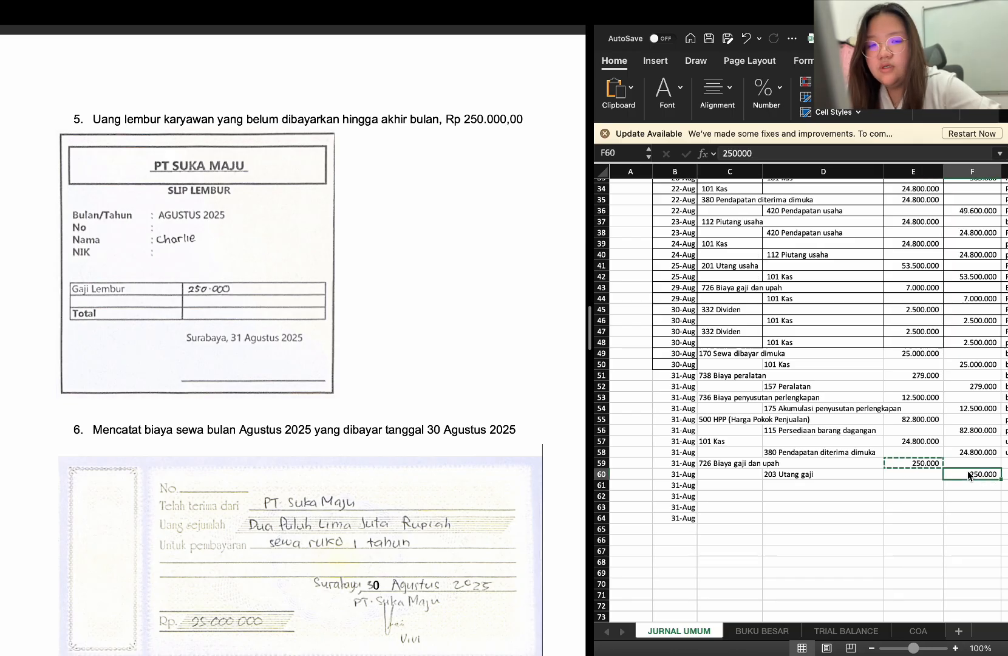
Enter the description "biaya lembur karyawan yang belum dibayarkan" in G59 for the overtime debit row
scroll(968, 471, "right", 3)
left_click(951, 444)
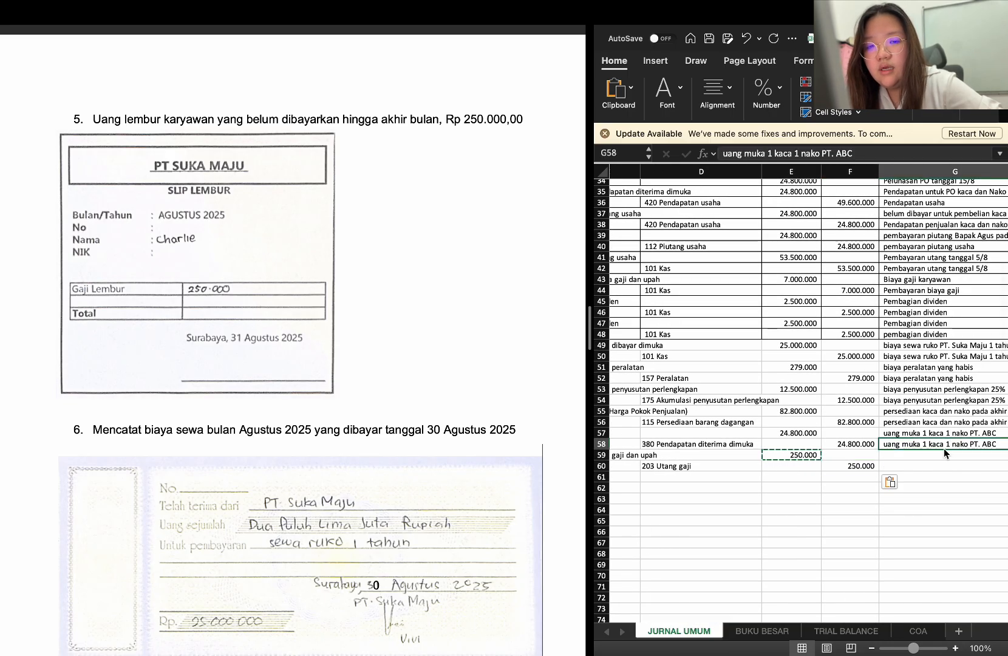
left_click(932, 460)
type("biaya gaji karyawan")
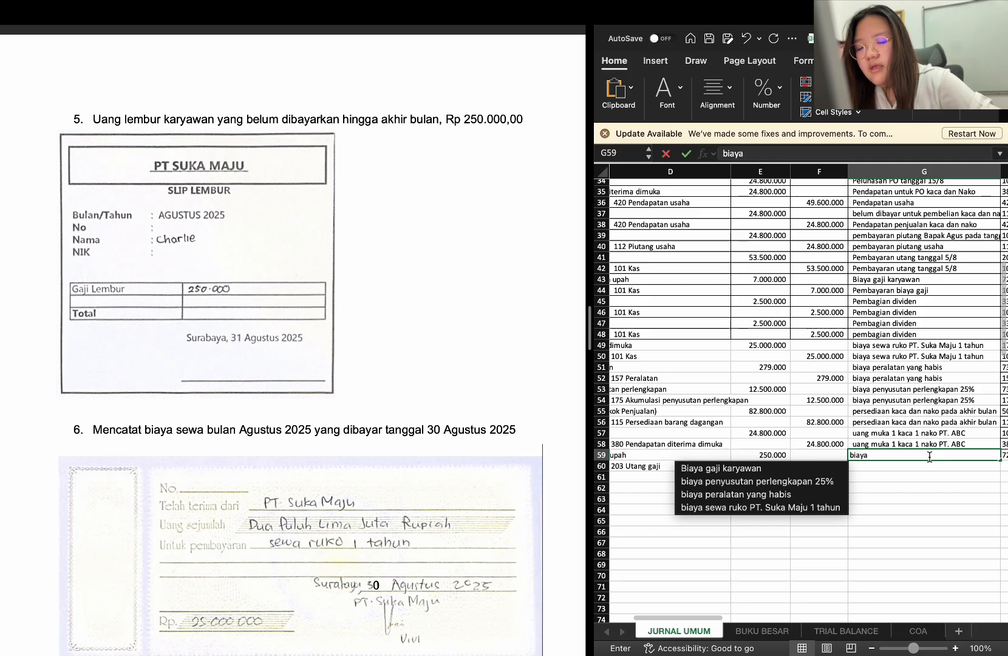
key("BackSpace")
key("BackSpace")
key("BackSpace")
key("BackSpace")
key("BackSpace")
key("BackSpace")
key("BackSpace")
key("BackSpace")
key("BackSpace")
key("BackSpace")
key("BackSpace")
key("BackSpace")
key("BackSpace")
key("BackSpace")
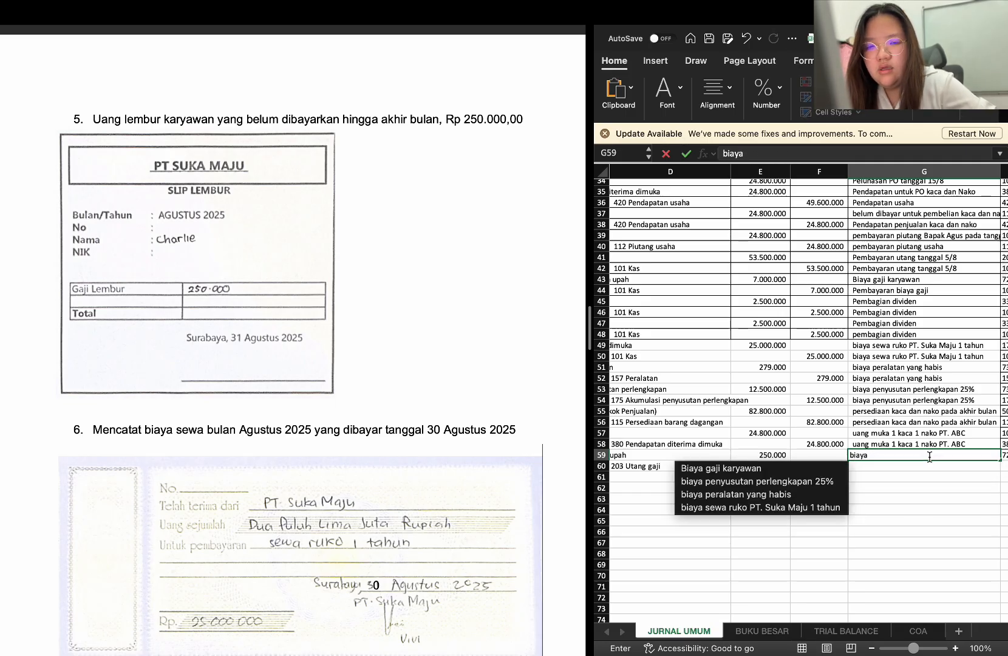
type("lembur k")
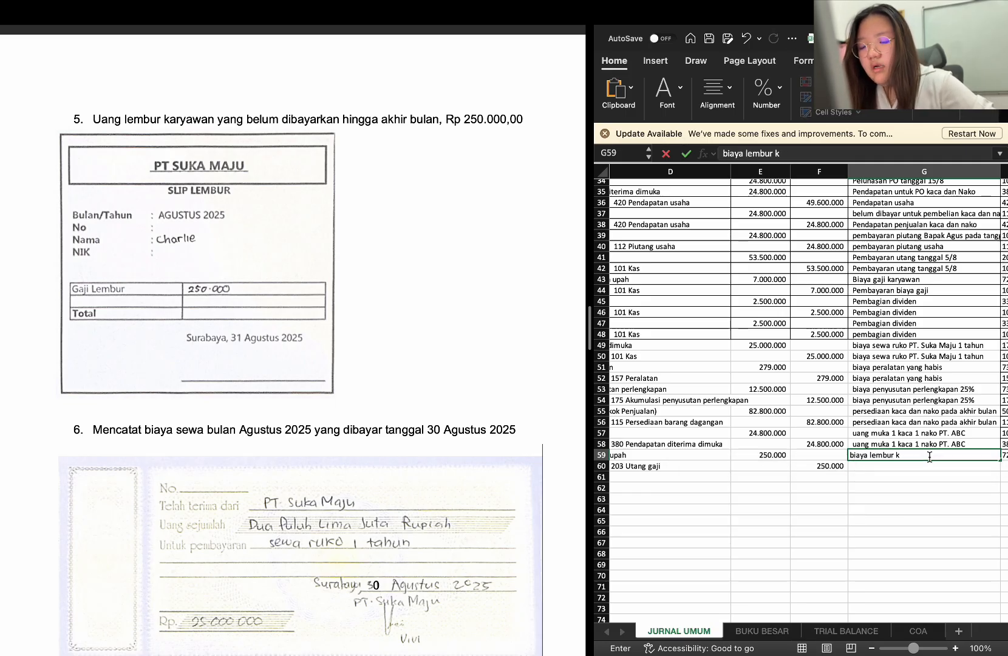
type("aryawan ya")
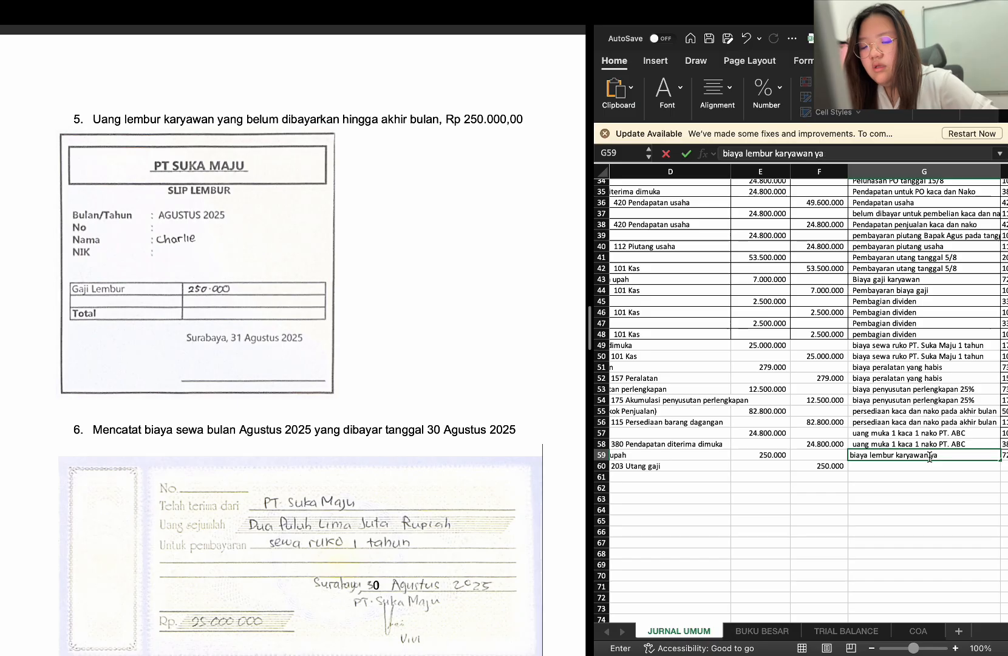
type("ng belum dibnay")
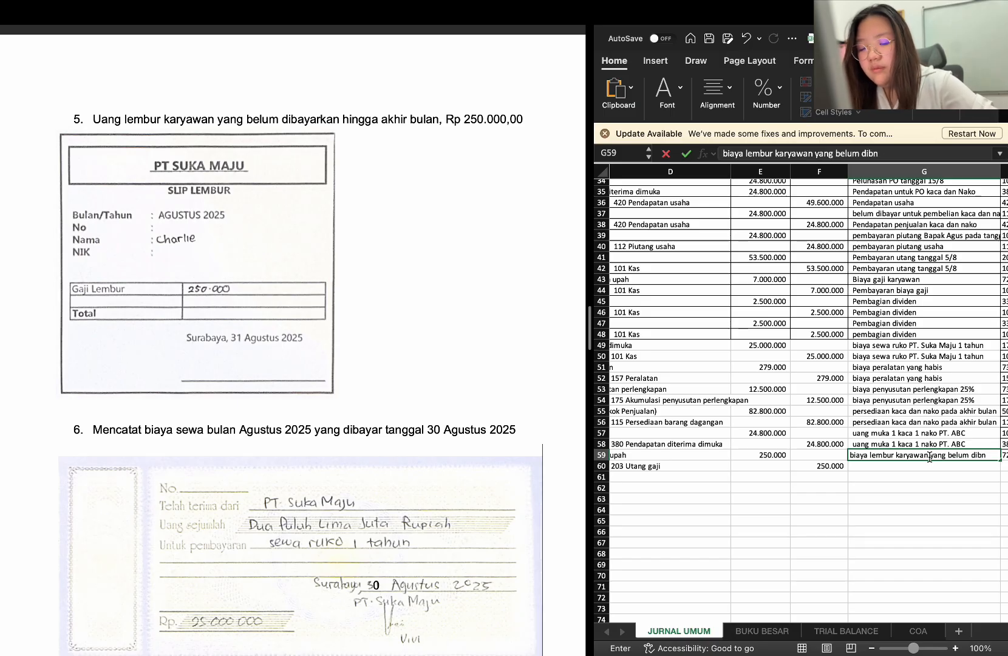
key("BackSpace")
key("BackSpace")
key("BackSpace")
key("BackSpace")
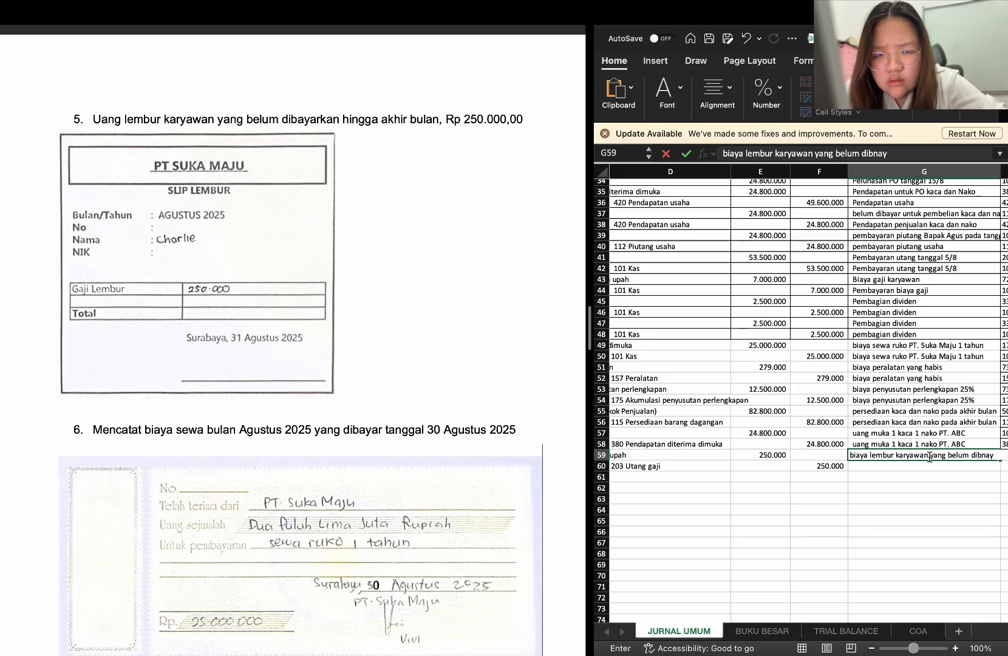
type("ayarkan")
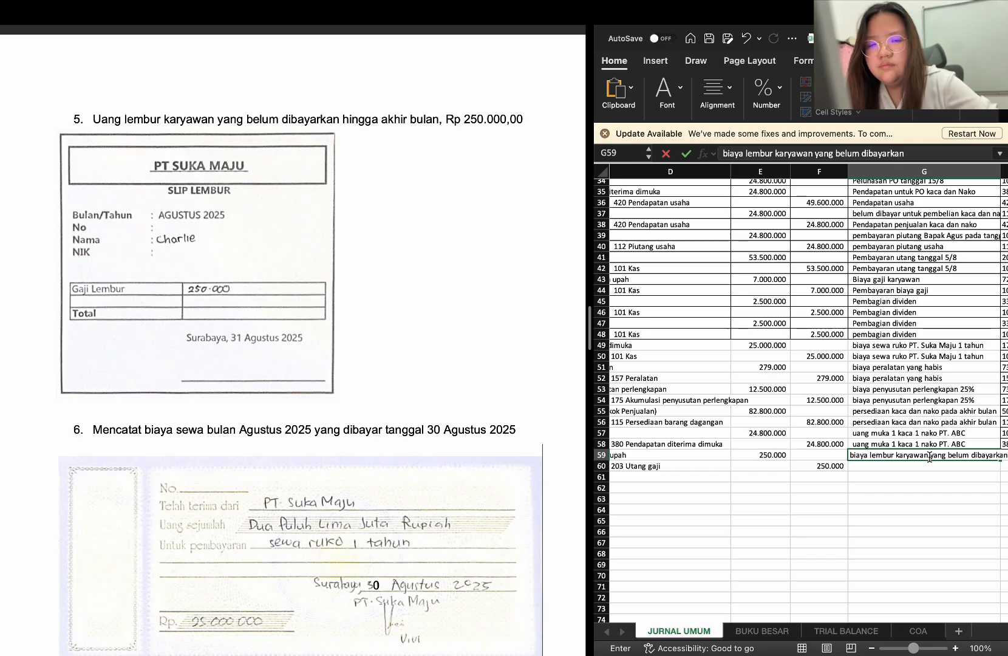
key("Return")
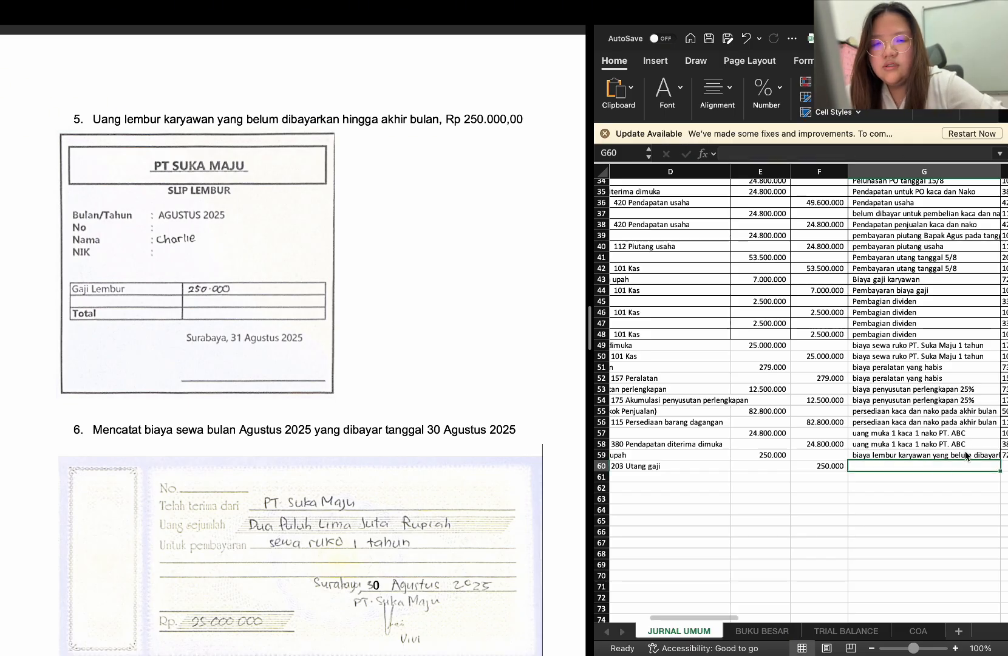
Copy the description "biaya lembur karyawan yang belum dibayarkan" from G59 into G60 for the credit row
left_click(966, 455)
key("ctrl+c")
left_click(956, 466)
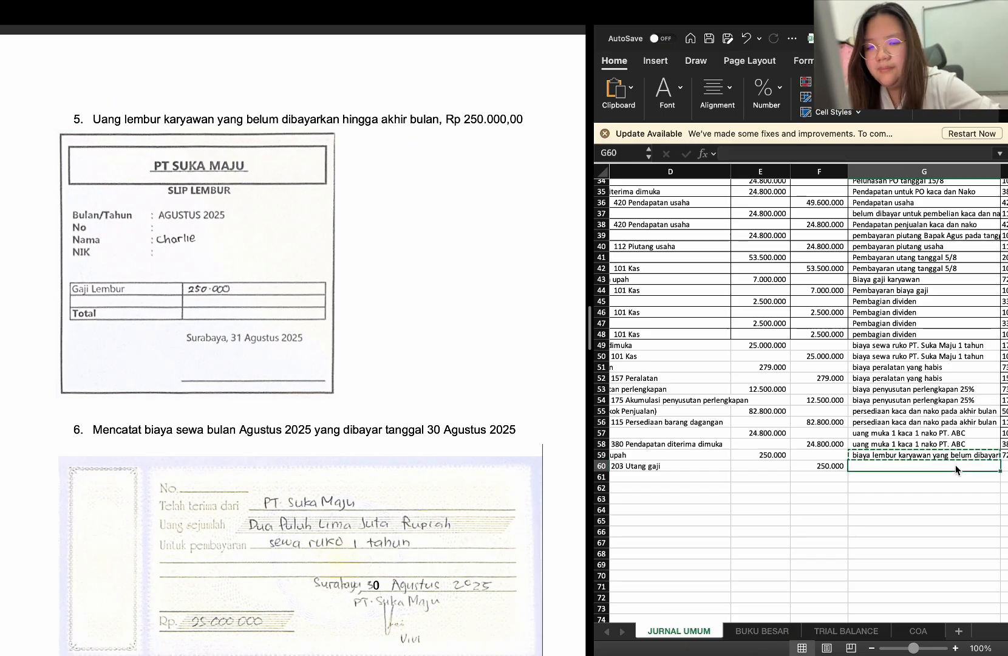
key("ctrl+v")
Enter 170 Sewa dibayar dimuka in C61 as the debit account for the August rent in item 6
scroll(955, 468, "left", 3)
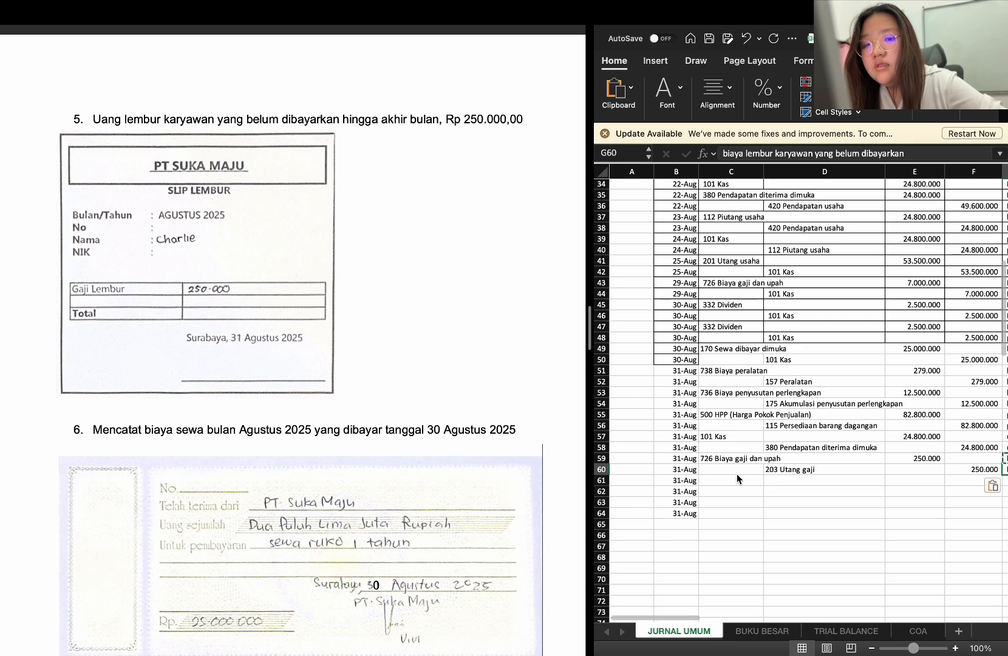
left_click(729, 479)
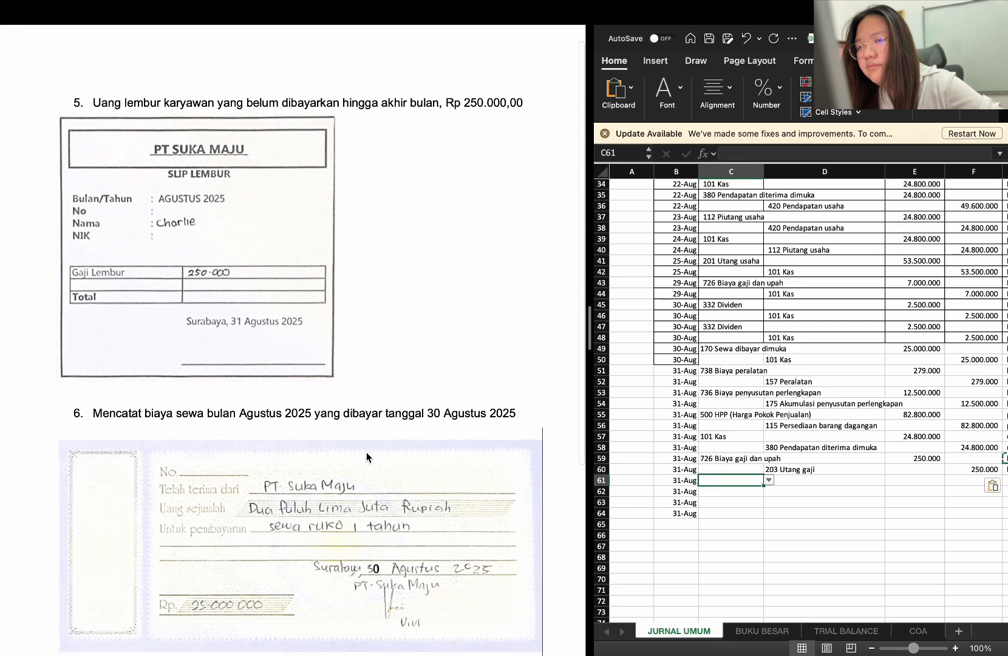
scroll(366, 452, "down", 5)
scroll(366, 452, "down", 1)
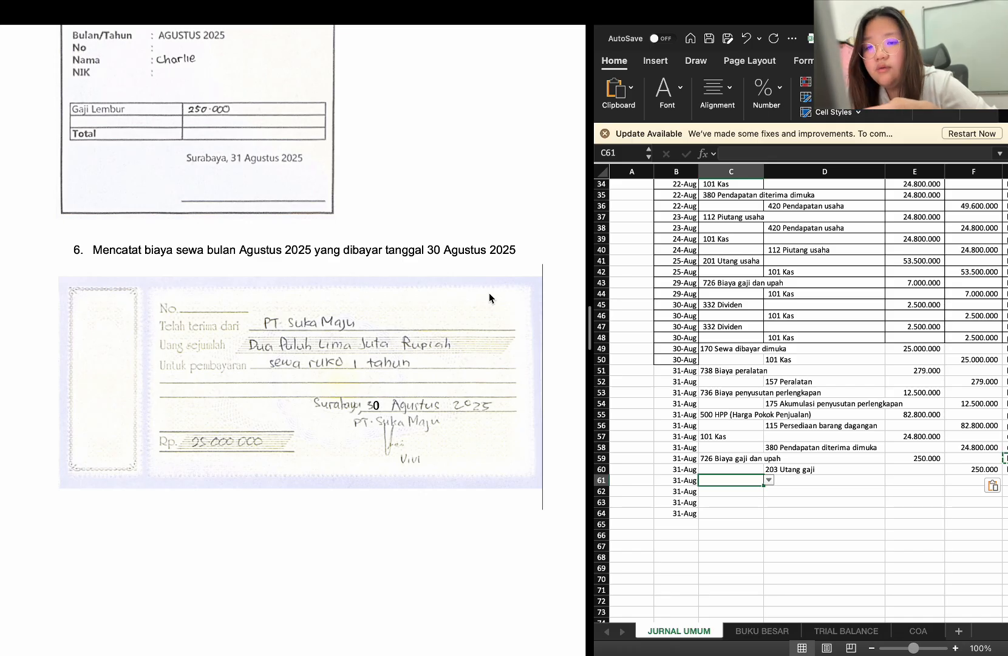
type("170 Sewa dibayar dimuka")
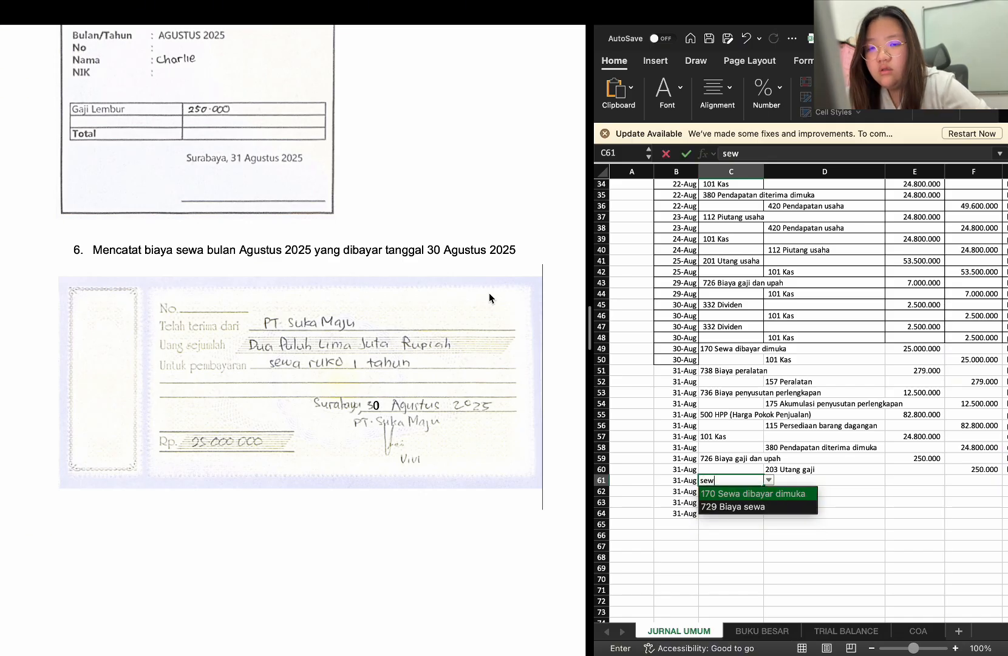
key("Return")
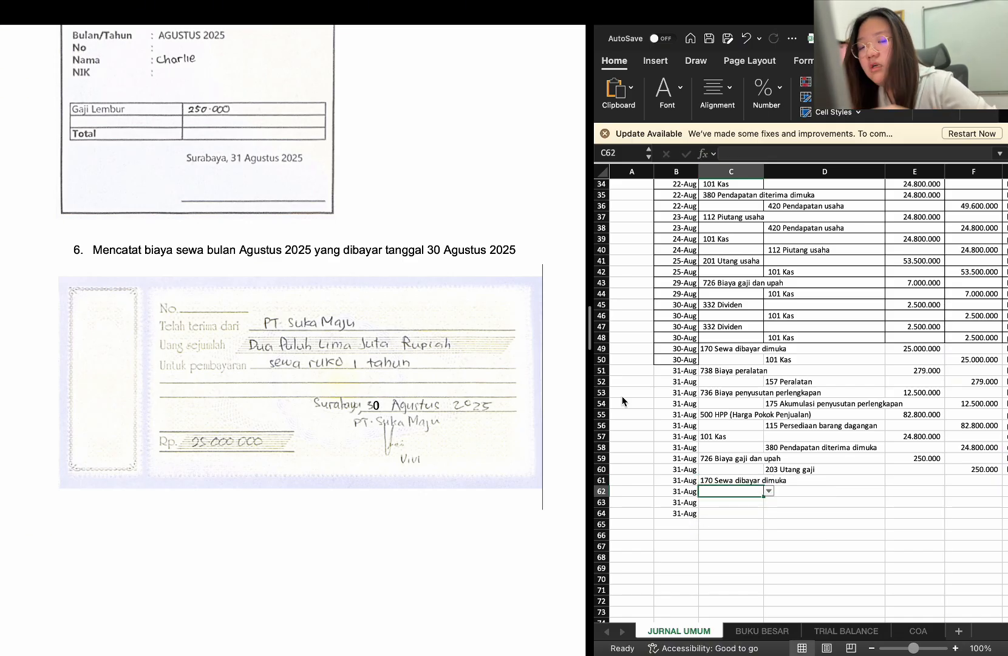
Calculate the one-month rent debit amount in E61 with the formula =1/12*25000000
left_click(924, 481)
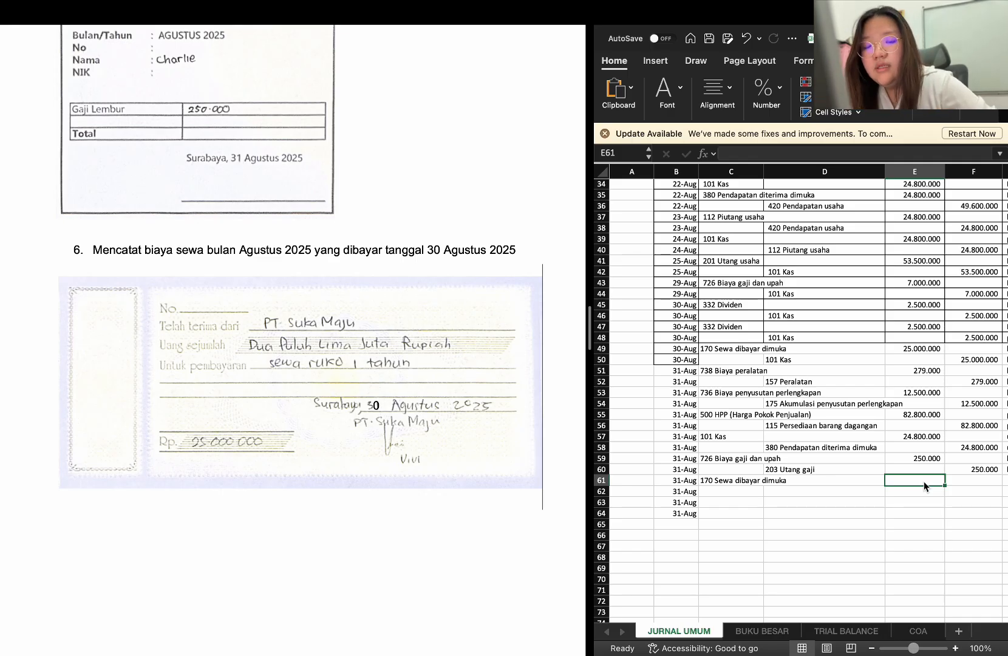
type("=")
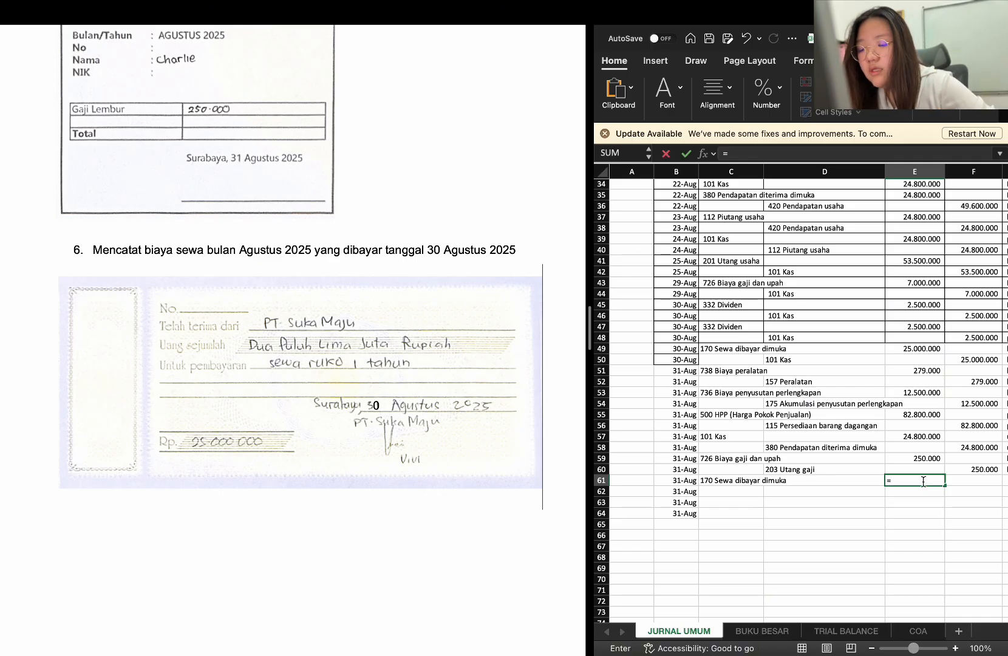
type("1")
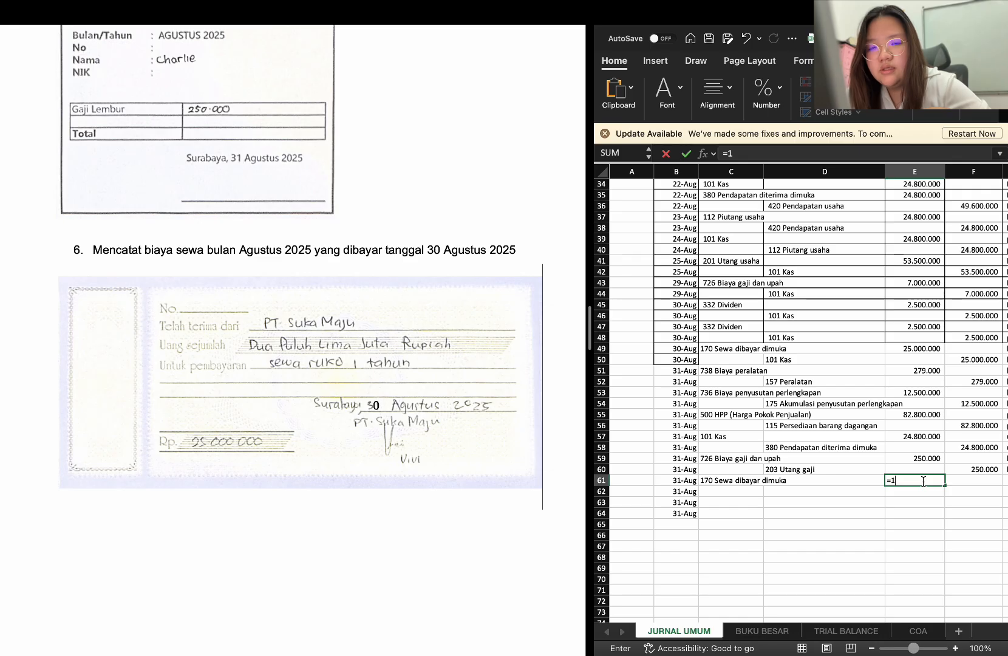
type("/12")
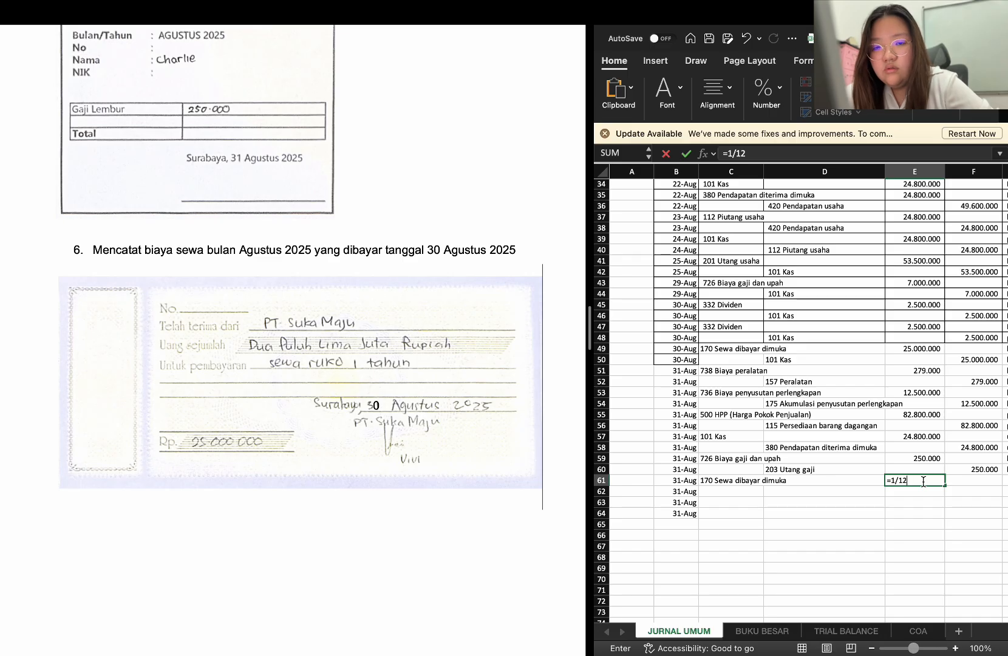
type("*")
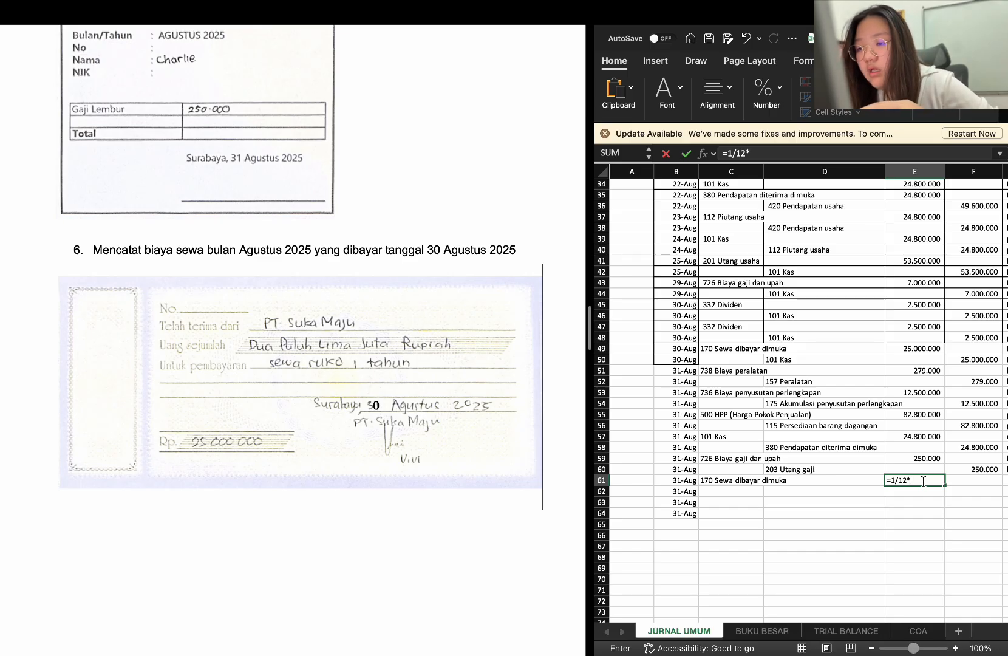
type("2500")
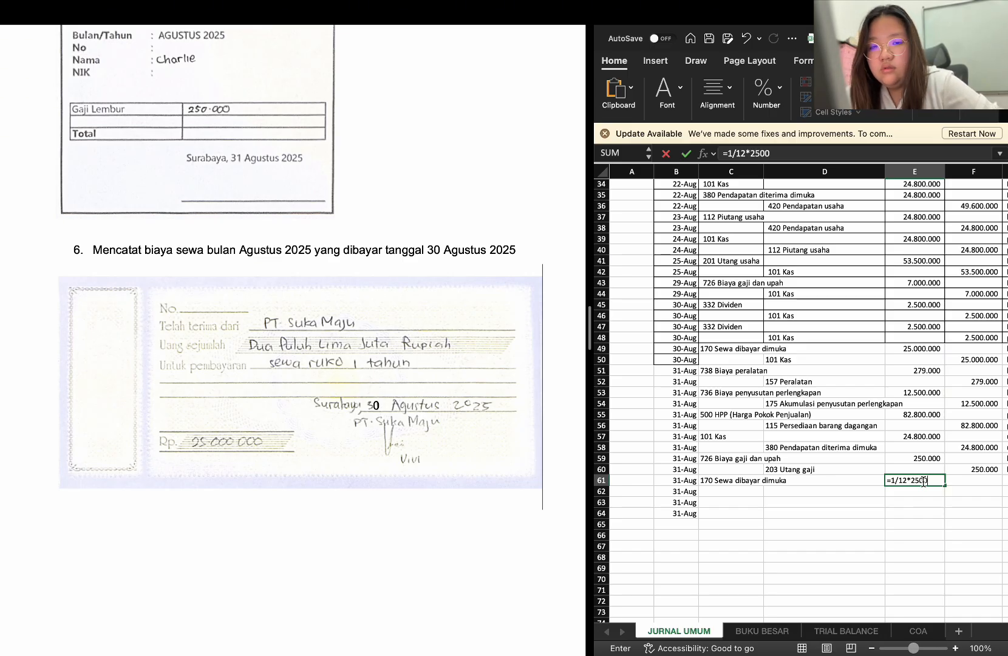
type("0000")
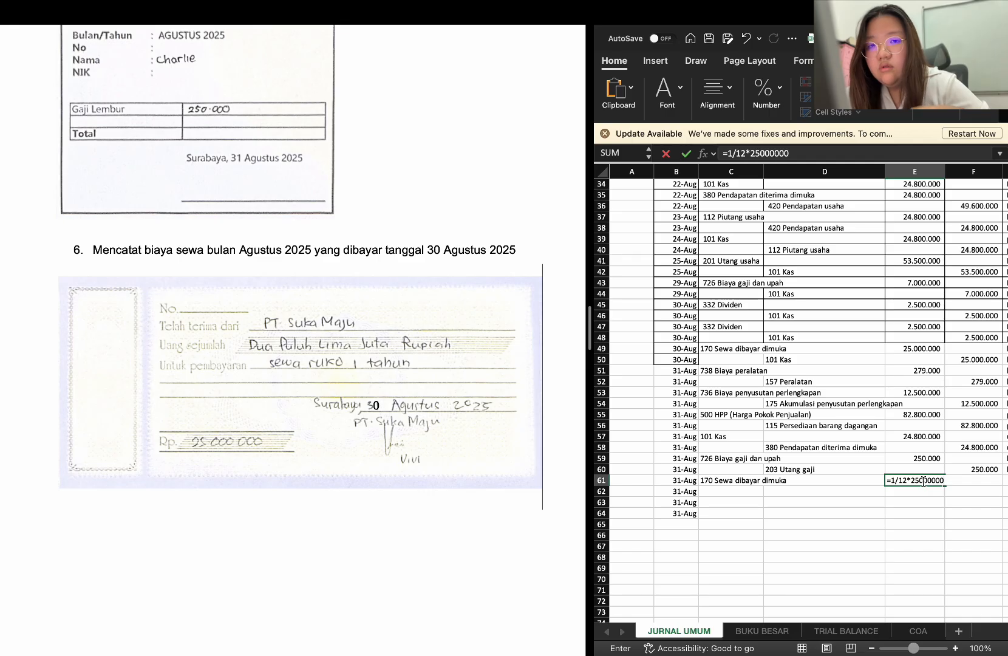
key("Return")
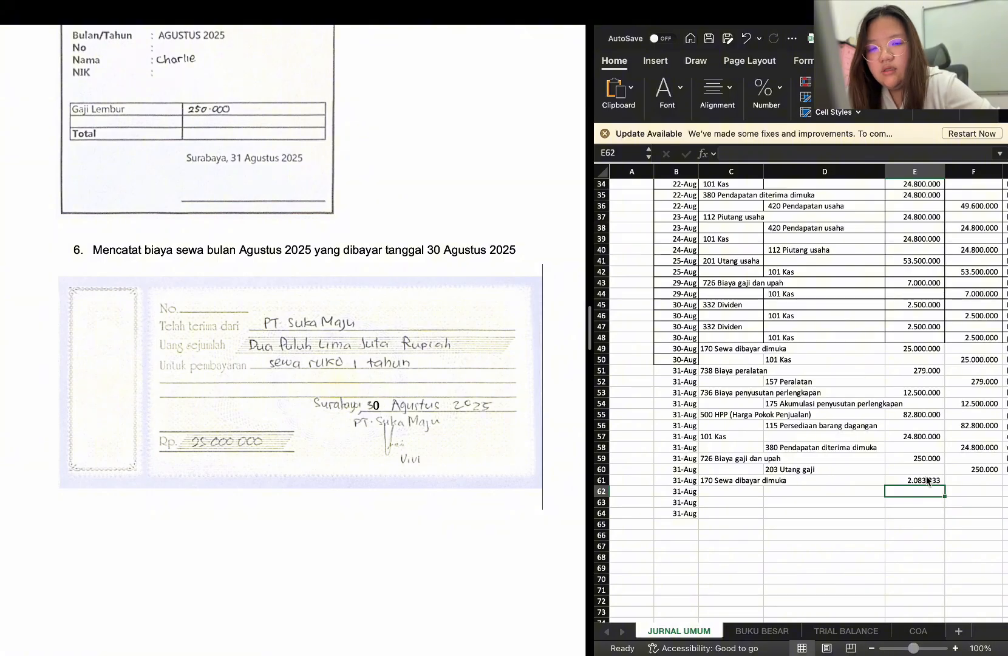
Enter the description "biaya sewa PT. Suka Maju dalam 1 tahun" in G61 for the rent debit row
scroll(926, 480, "right", 3)
left_click(926, 471)
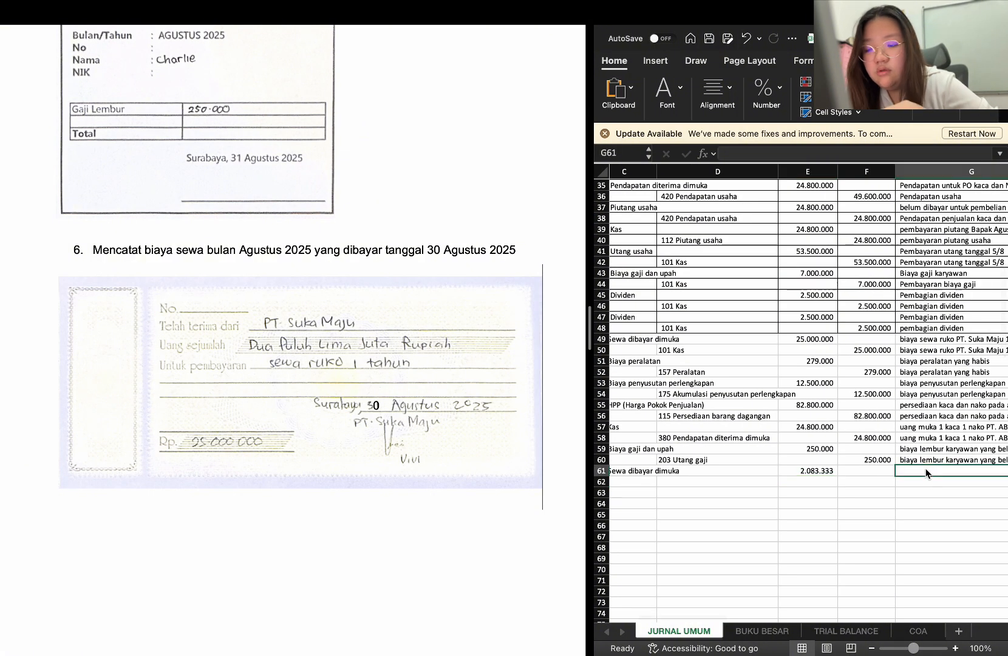
type("biaya sewa ruko PT. Suka Maju 1 tahun")
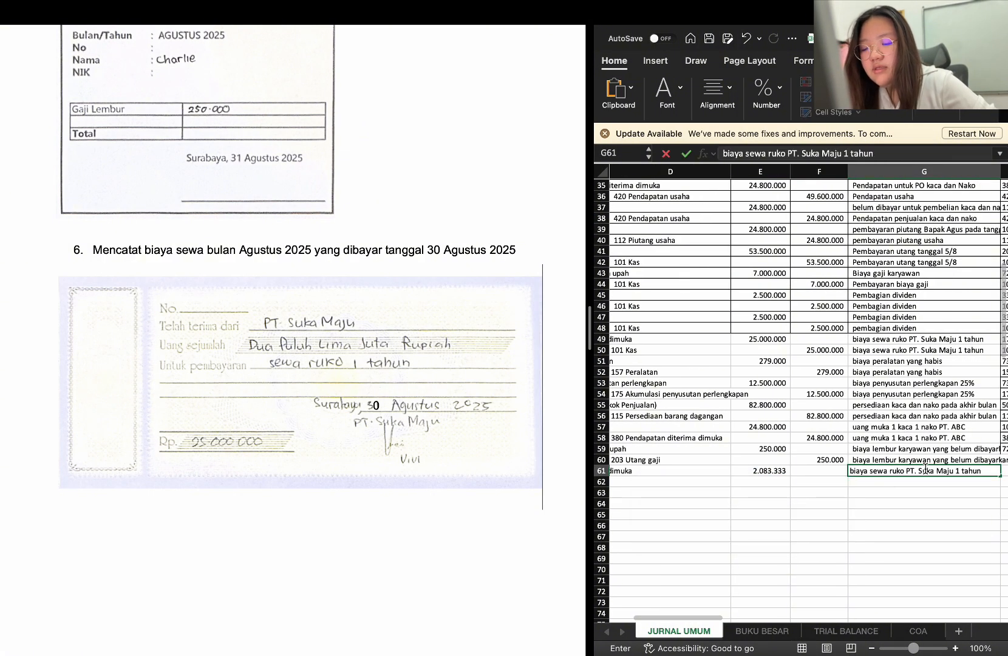
type("P")
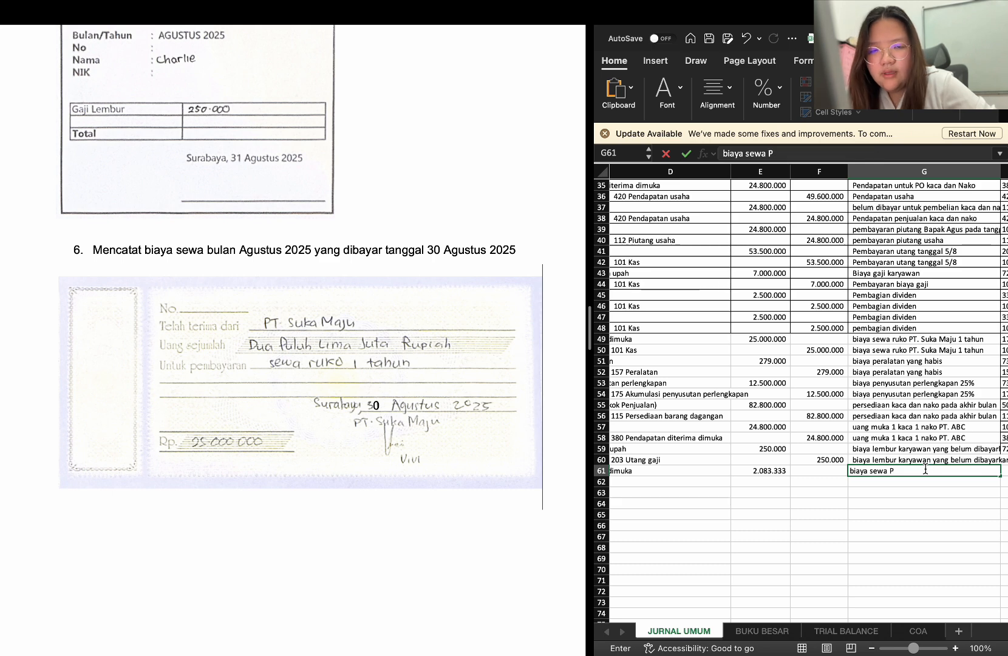
type("T.")
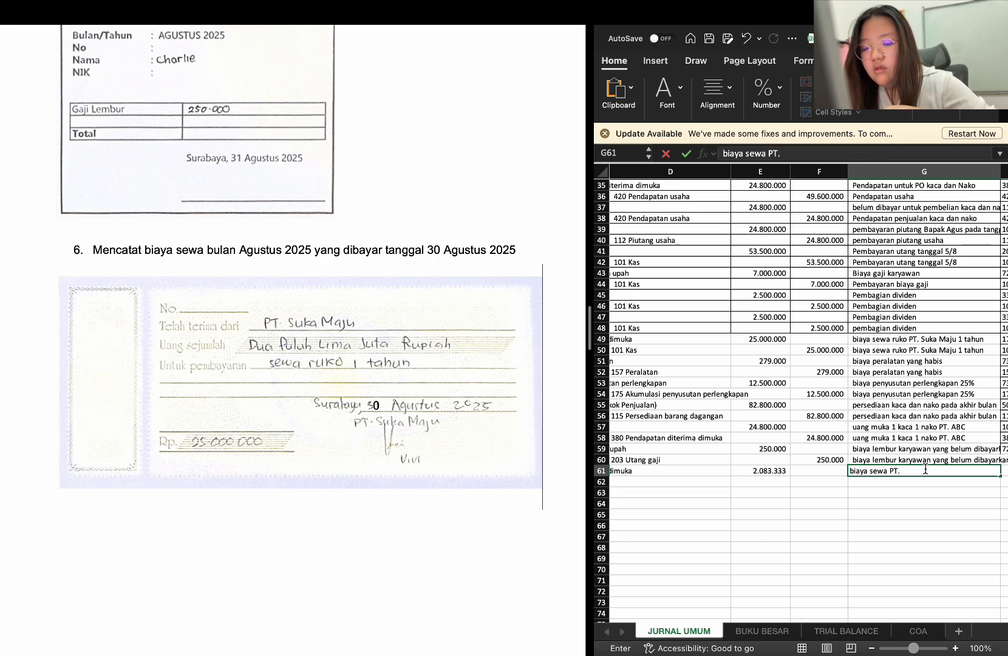
type(" Suka Maju")
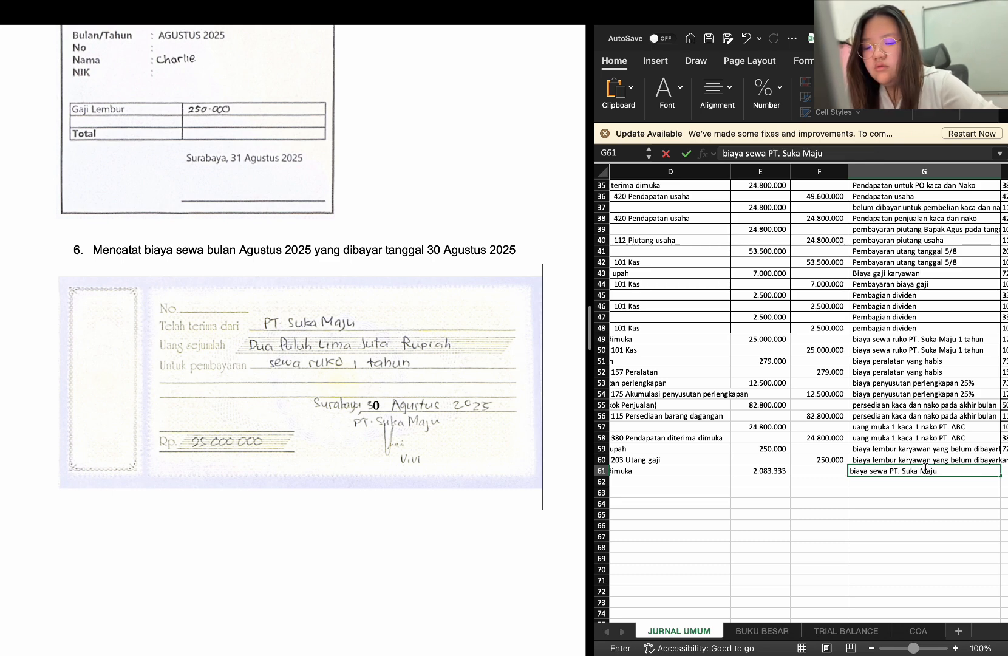
type(" dalam 1 tahun")
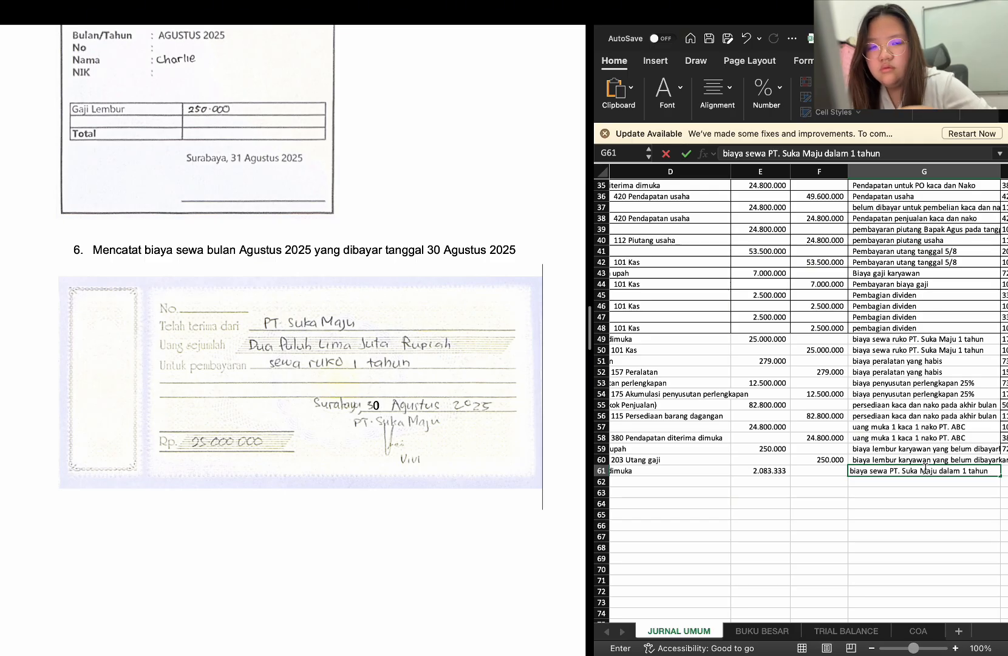
key("Return")
Enter 101 Kas in D62 as the credit account for the August rent entry
scroll(924, 467, "left", 5)
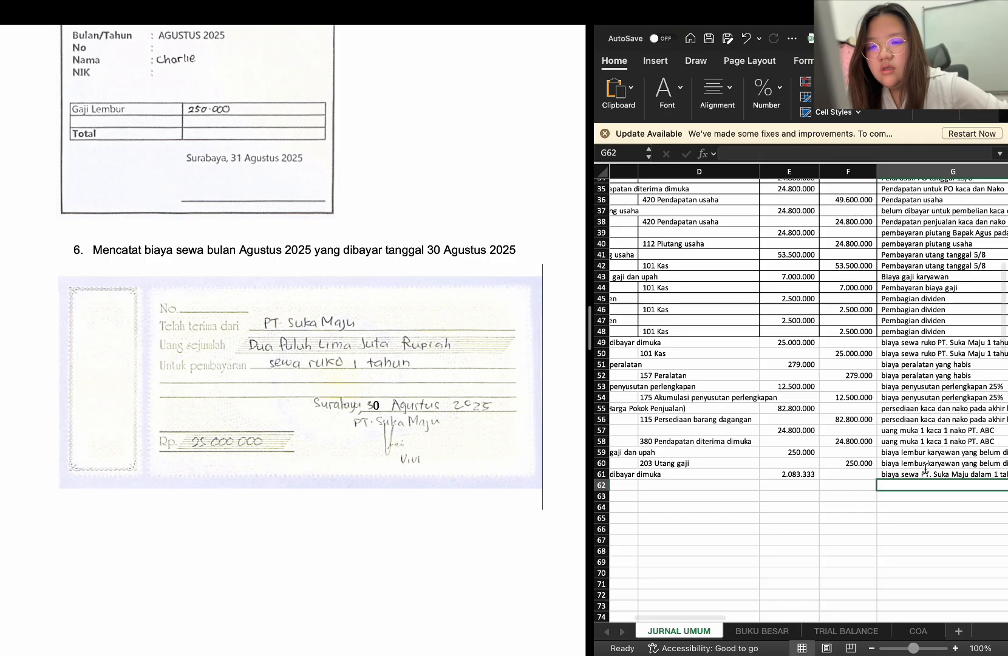
left_click(787, 486)
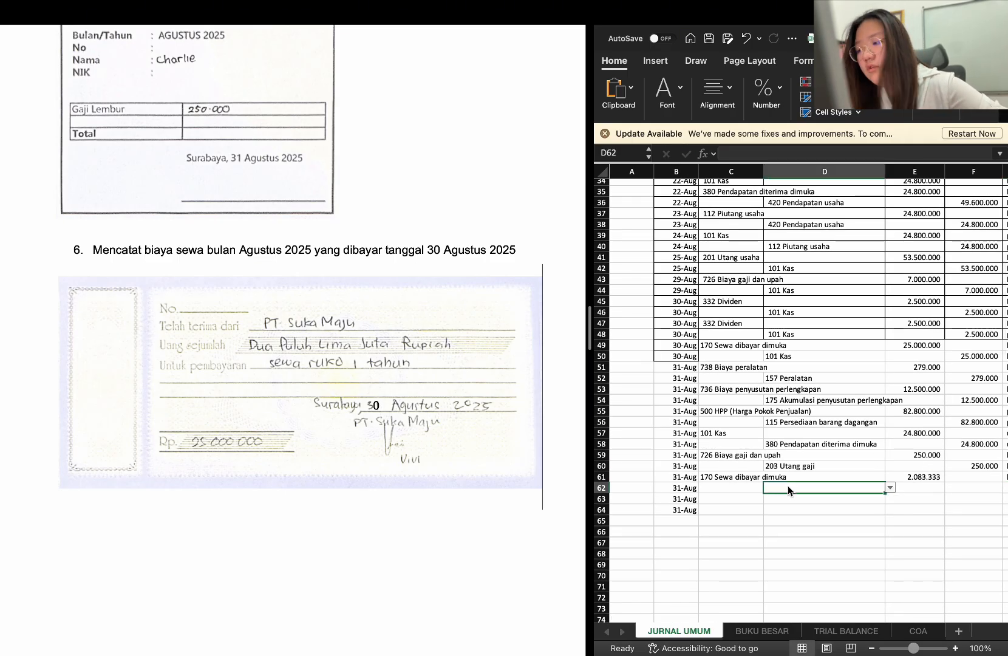
type("k")
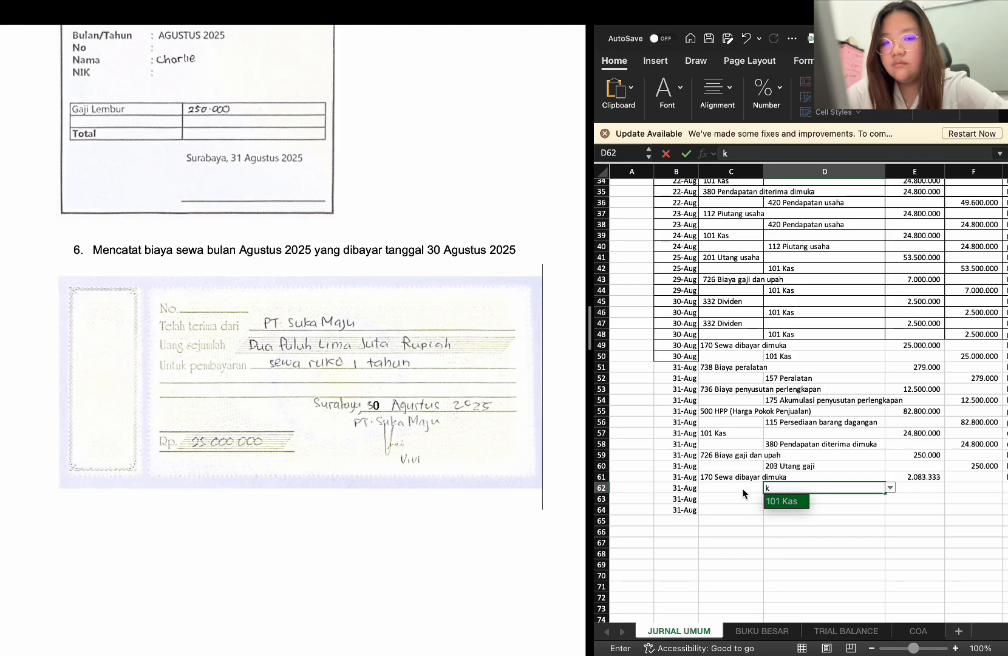
key("Escape")
left_click_drag(734, 475, 960, 502)
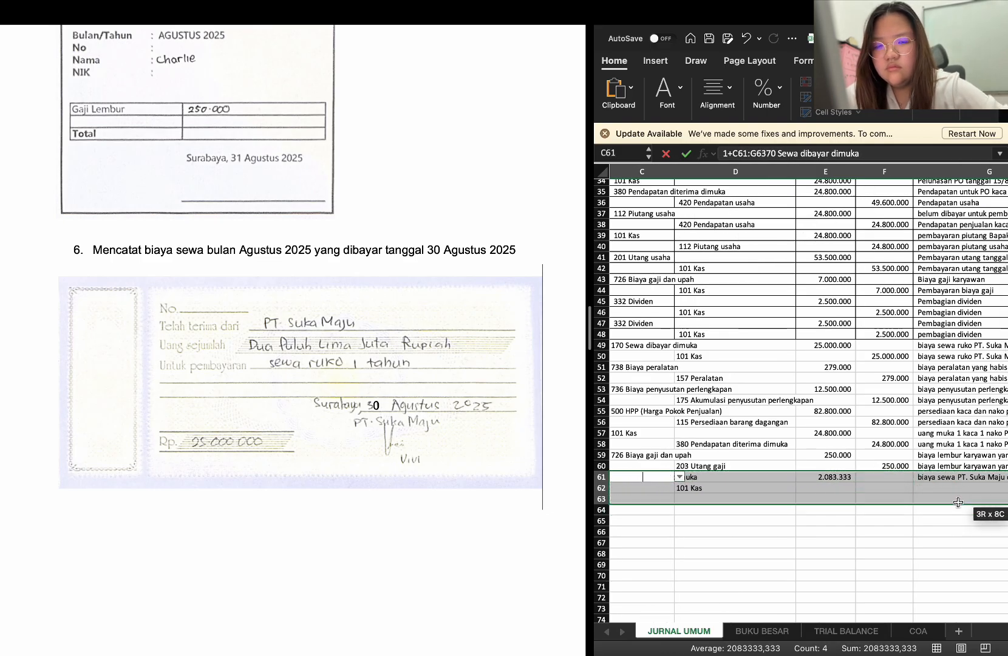
scroll(958, 502, "left", 3)
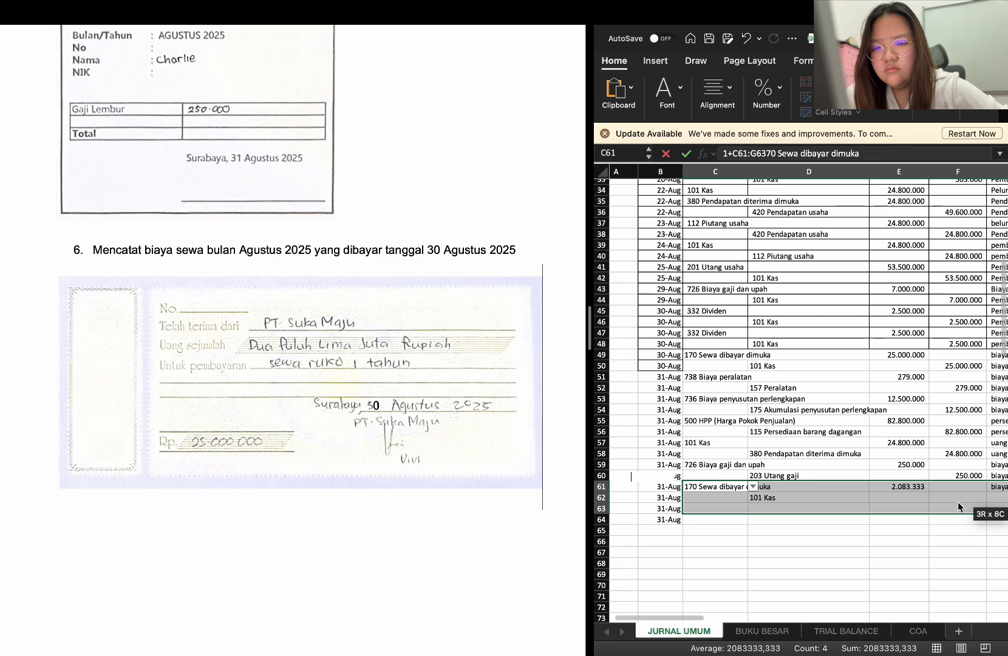
key("Return")
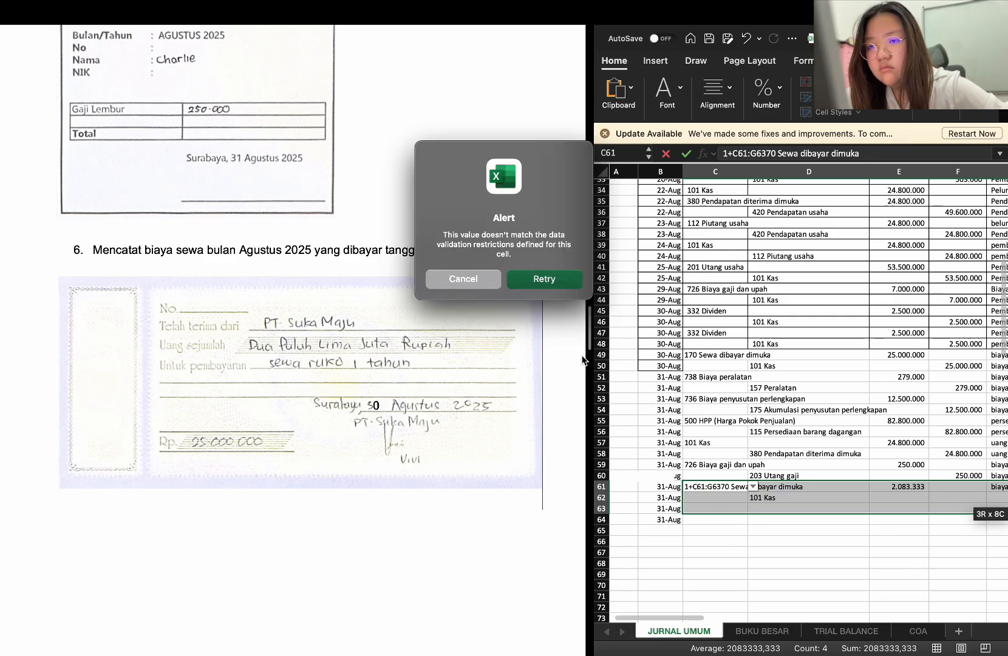
left_click(537, 280)
key("Return")
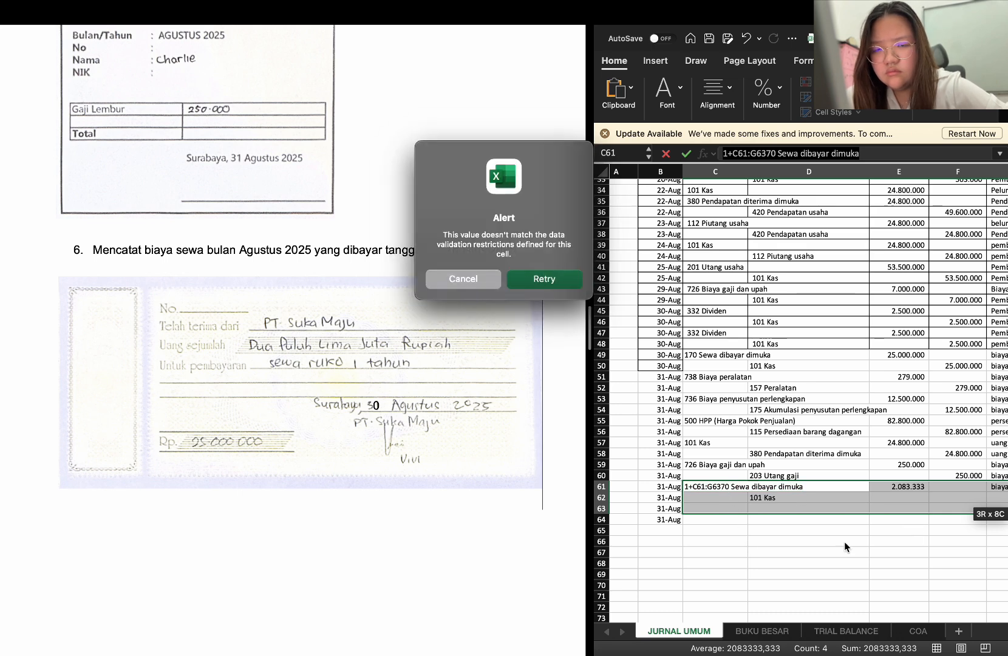
left_click(530, 281)
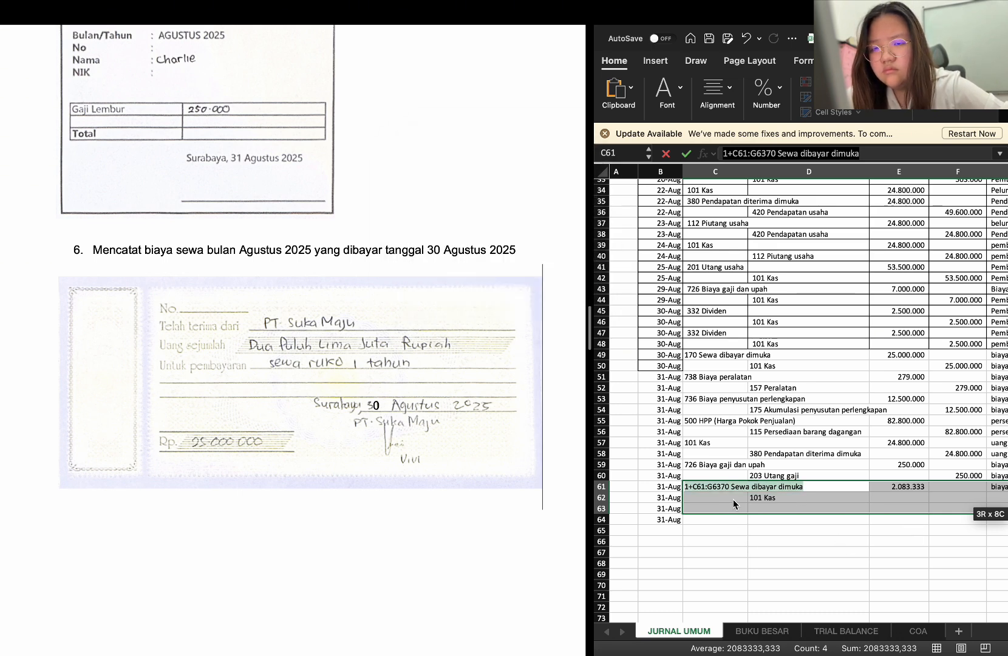
triple_click(745, 488)
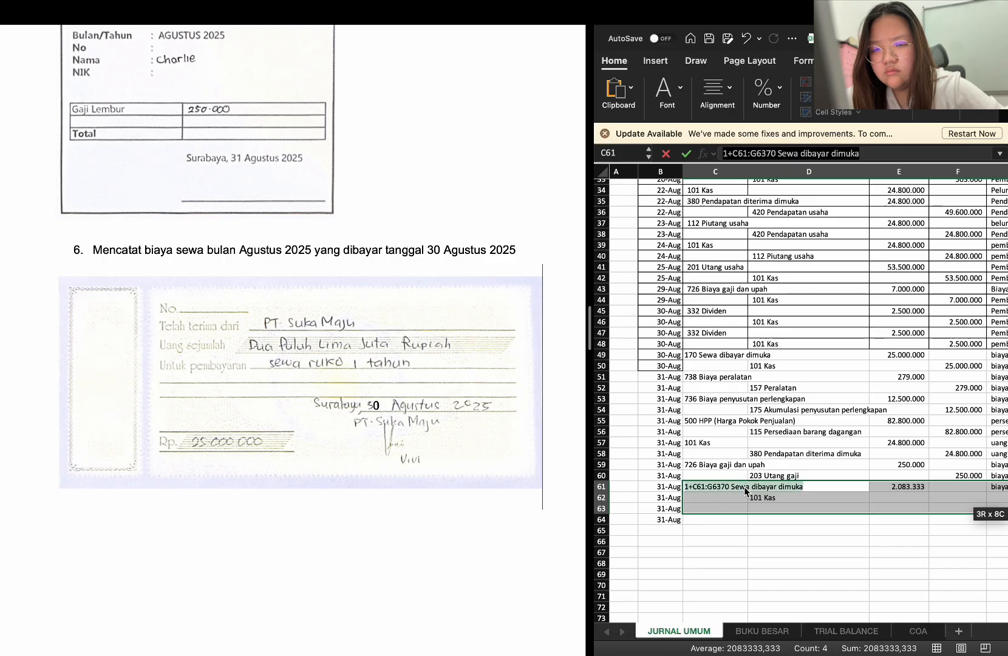
key("BackSpace")
left_click(650, 563)
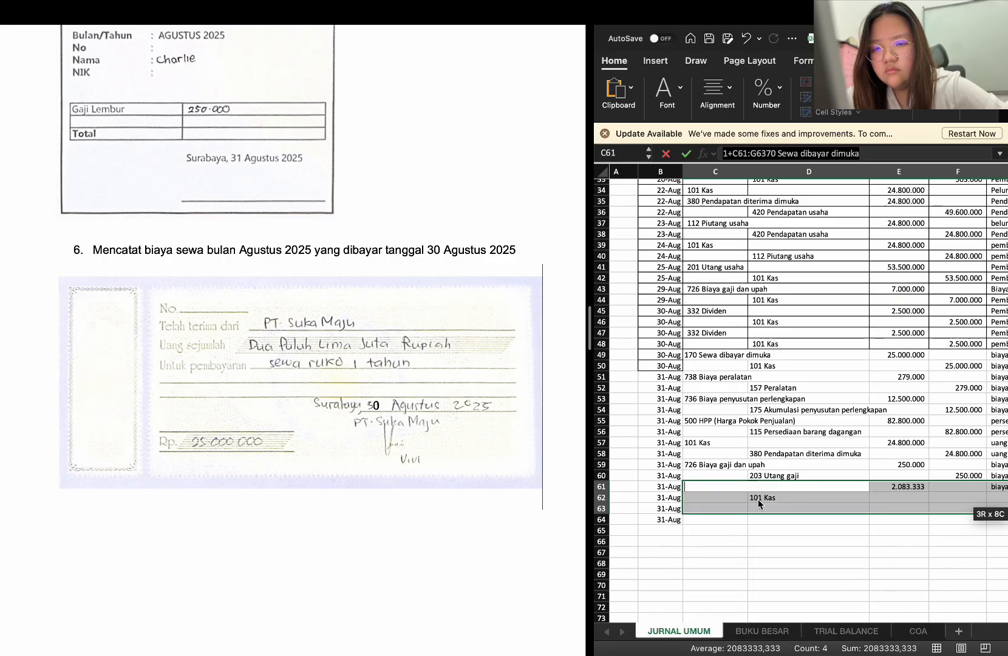
left_click(719, 537)
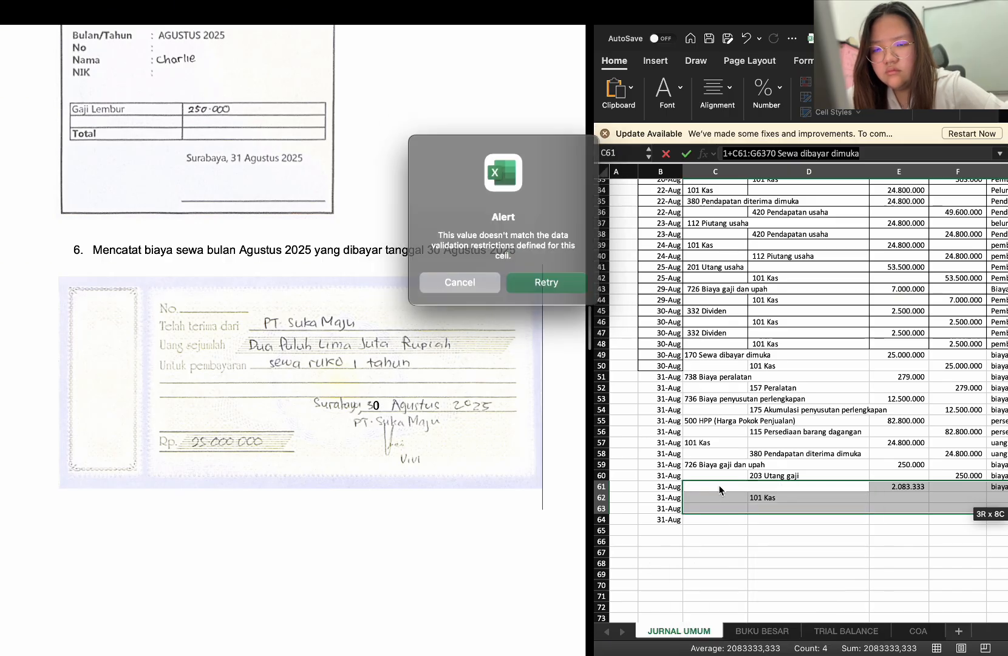
left_click(562, 283)
key("BackSpace")
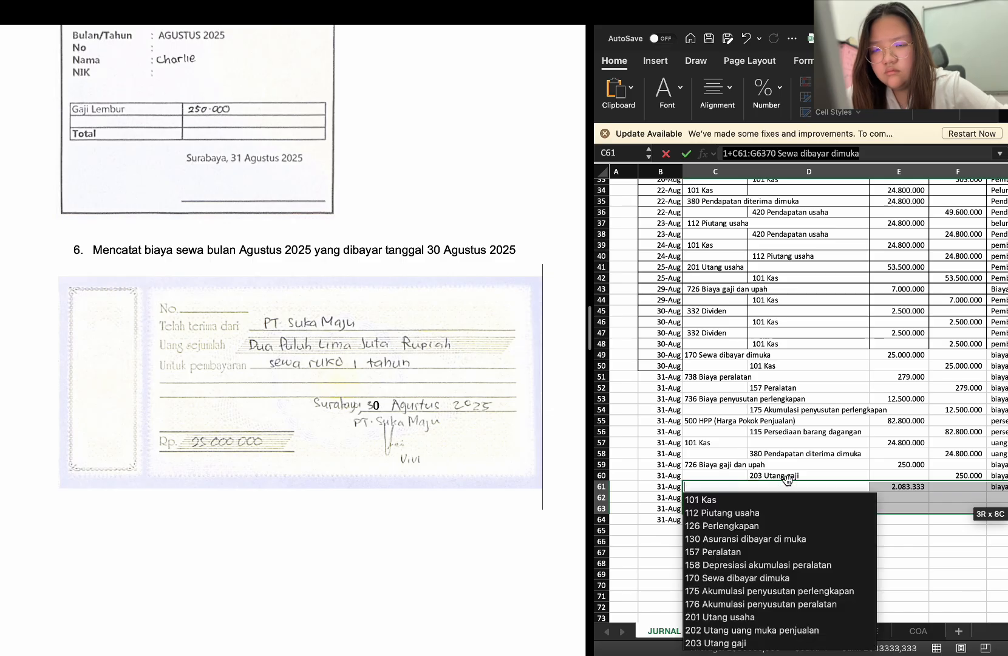
key("Return")
Clear the August rent entry's accounts, amount and description from the rows below the overtime entry, keeping the 31-Aug dates
left_click_drag(714, 490, 717, 515)
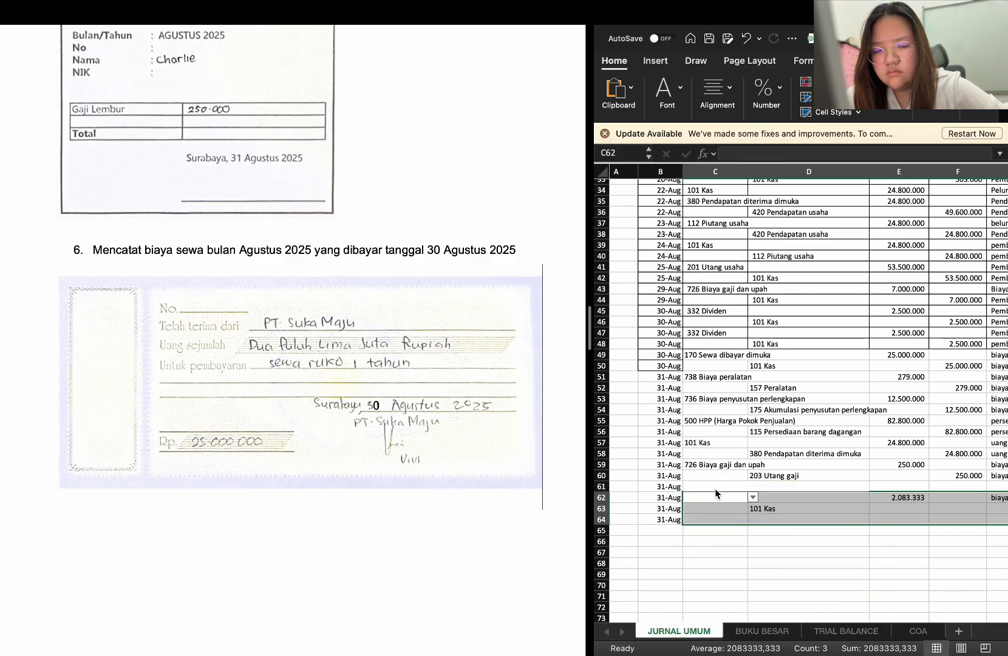
key("super+z")
scroll(781, 565, "right", 5)
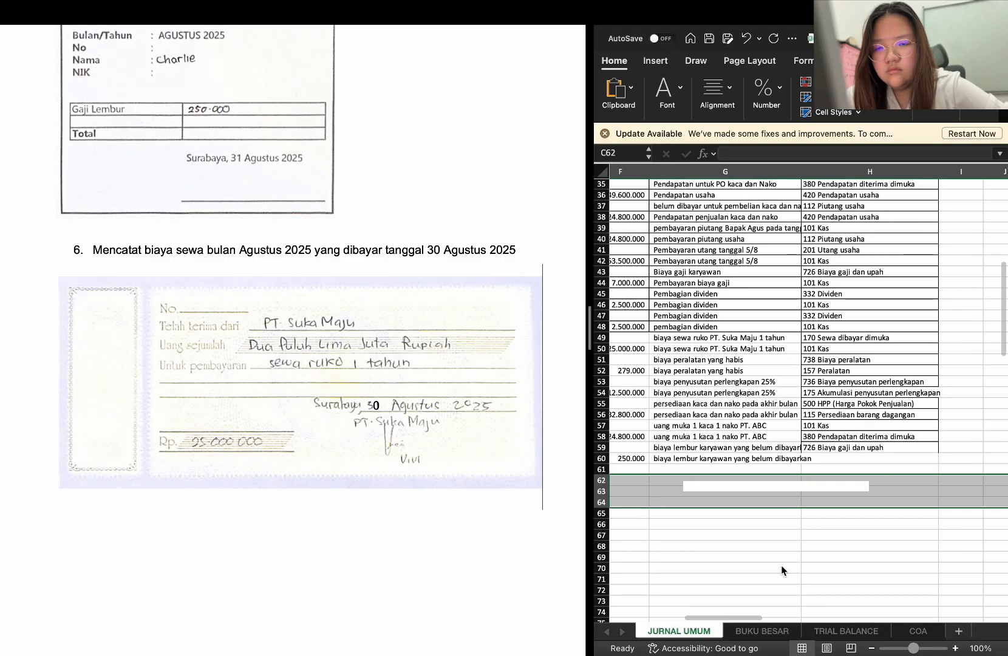
scroll(781, 564, "left", 5)
left_click(779, 552)
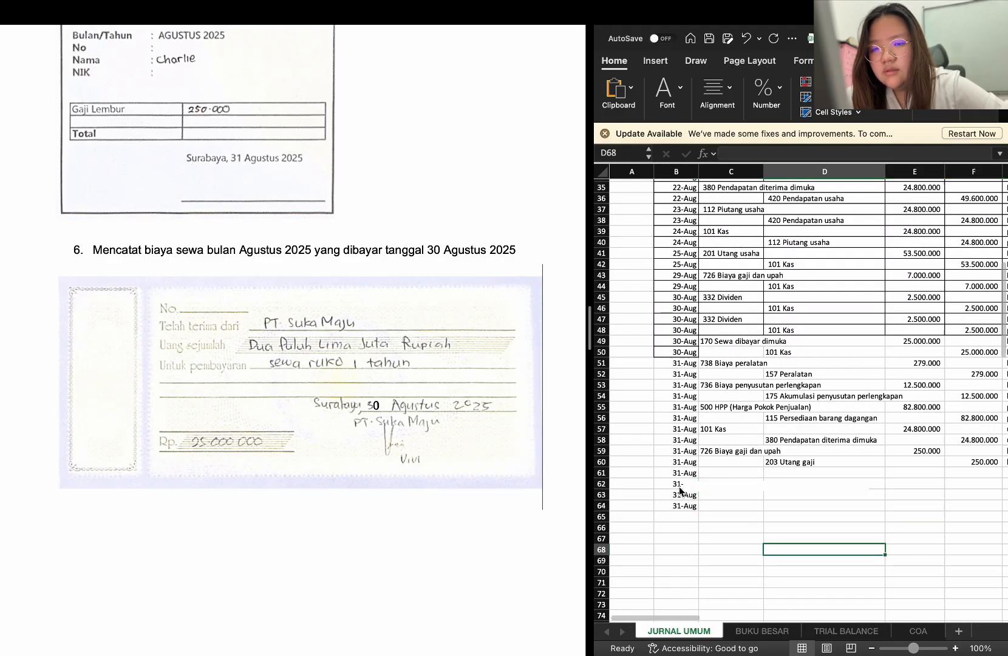
Widen the worksheet side of the split view to about half the screen and select C61
left_click(716, 464)
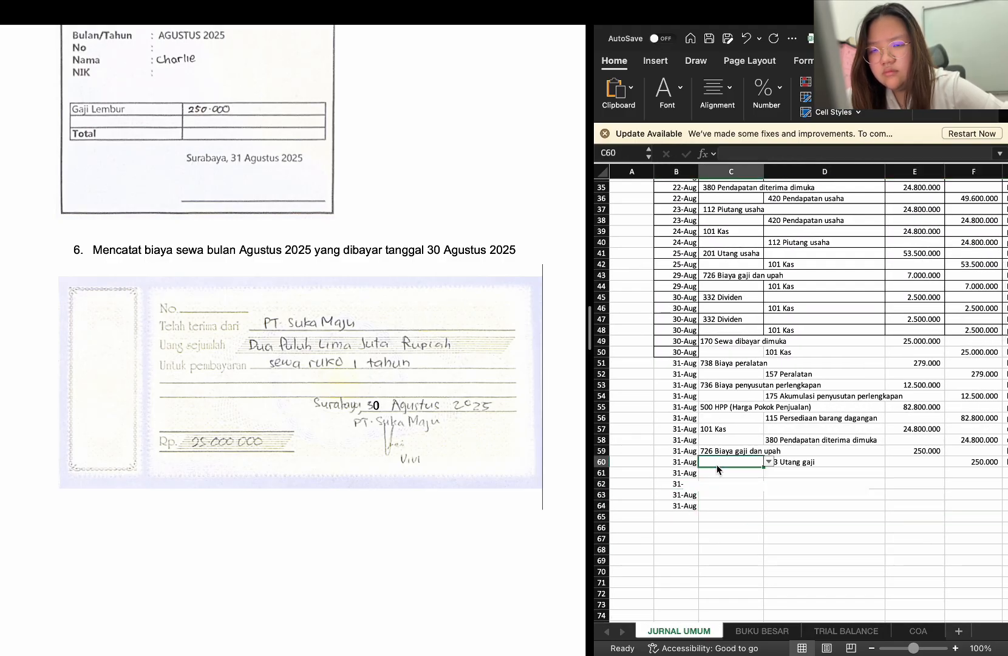
mouse_move(697, 3)
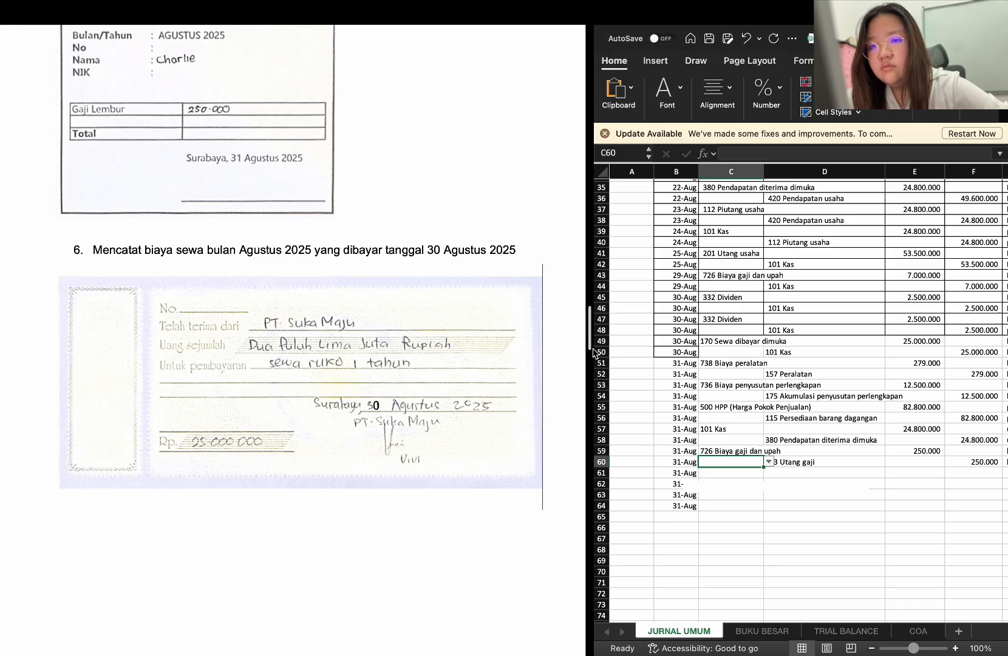
left_click_drag(589, 334, 505, 334)
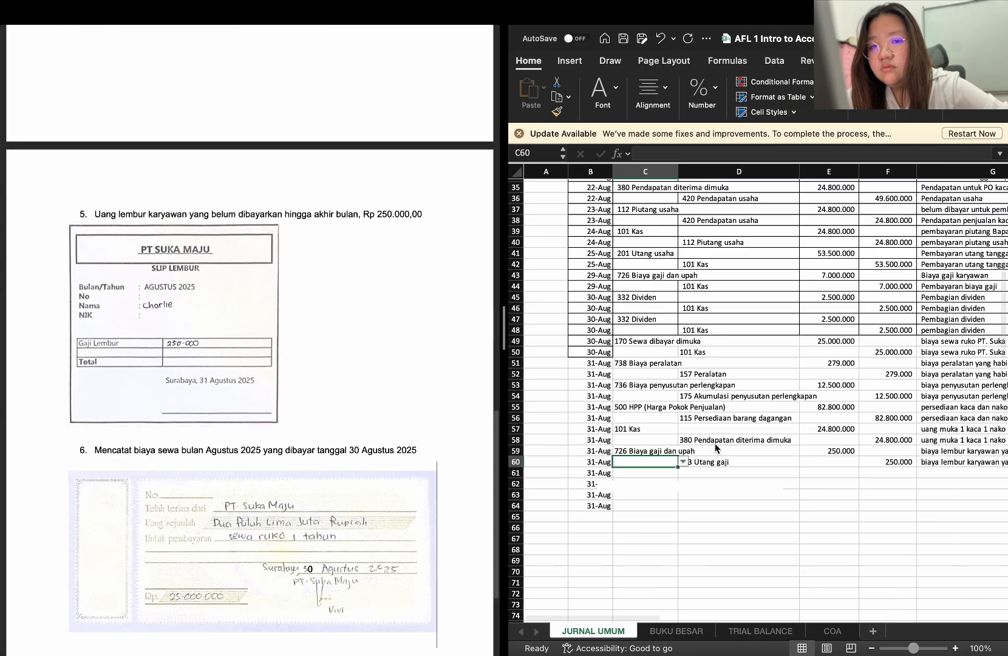
left_click(695, 497)
left_click(659, 475)
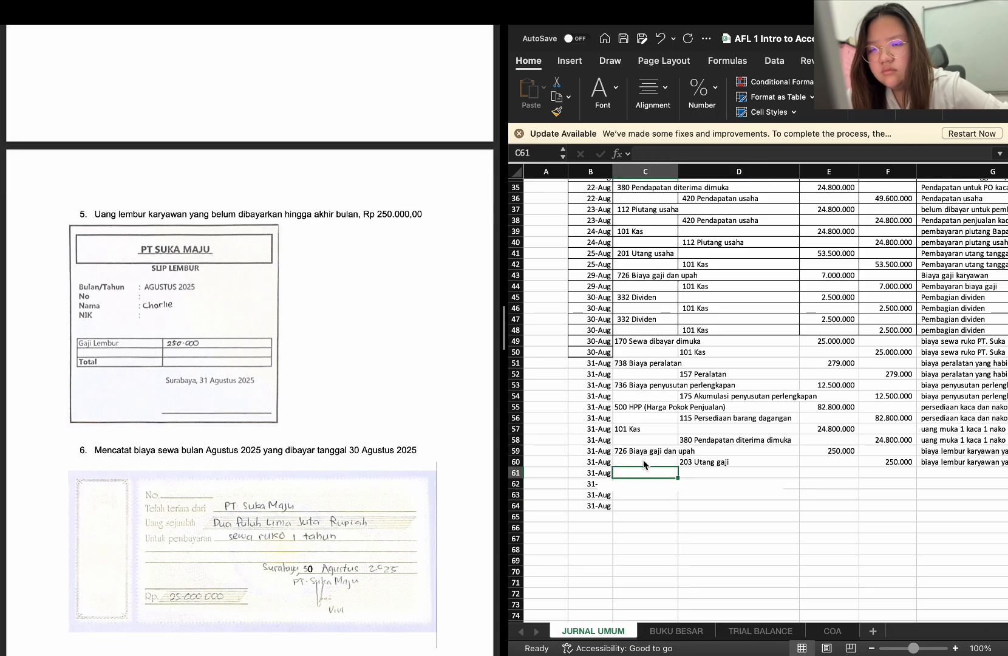
Close the workbook AFL 1 Intro to Accounting with its changes saved, and reopen it from Excel's recent files
mouse_move(549, 16)
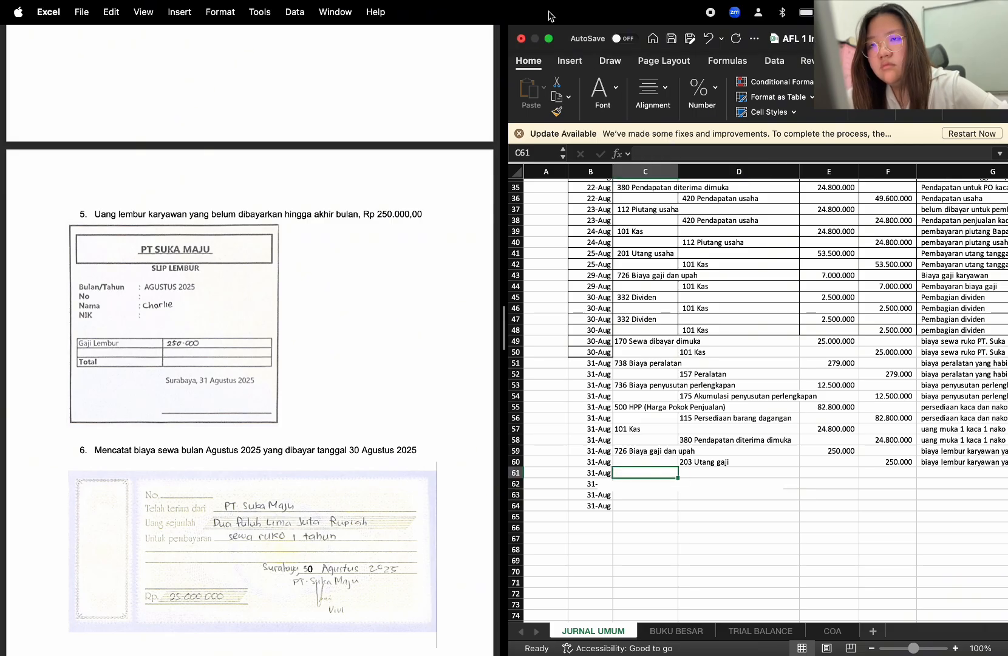
left_click(521, 39)
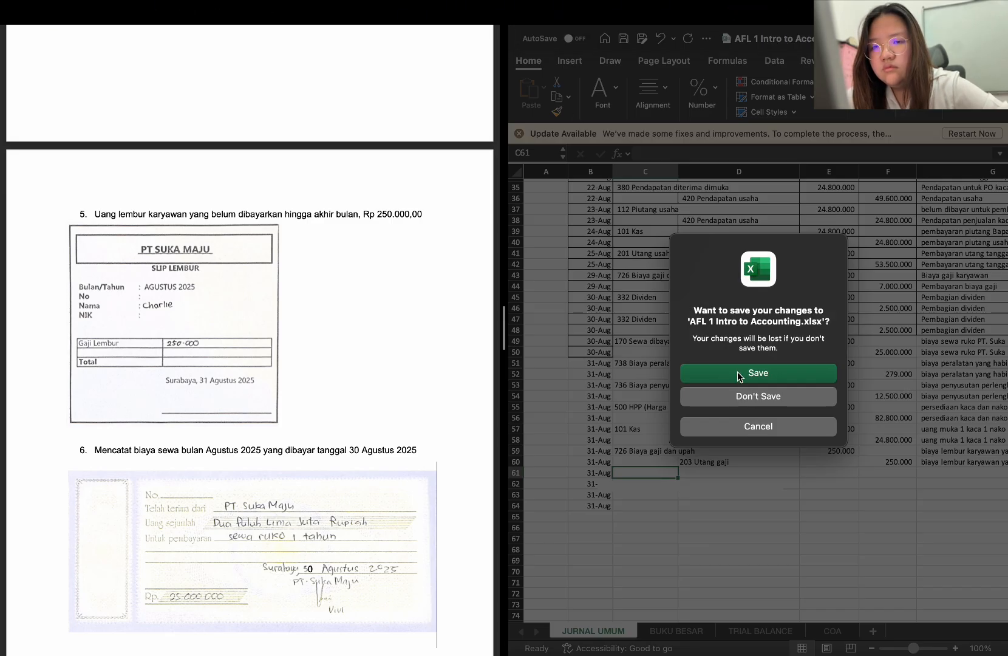
left_click(738, 372)
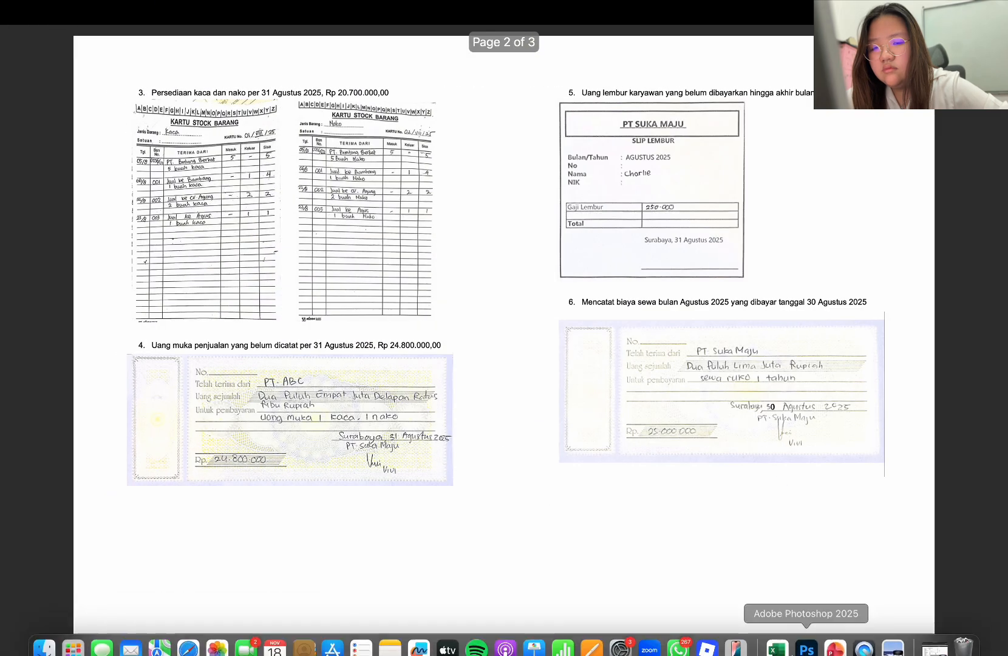
left_click(777, 643)
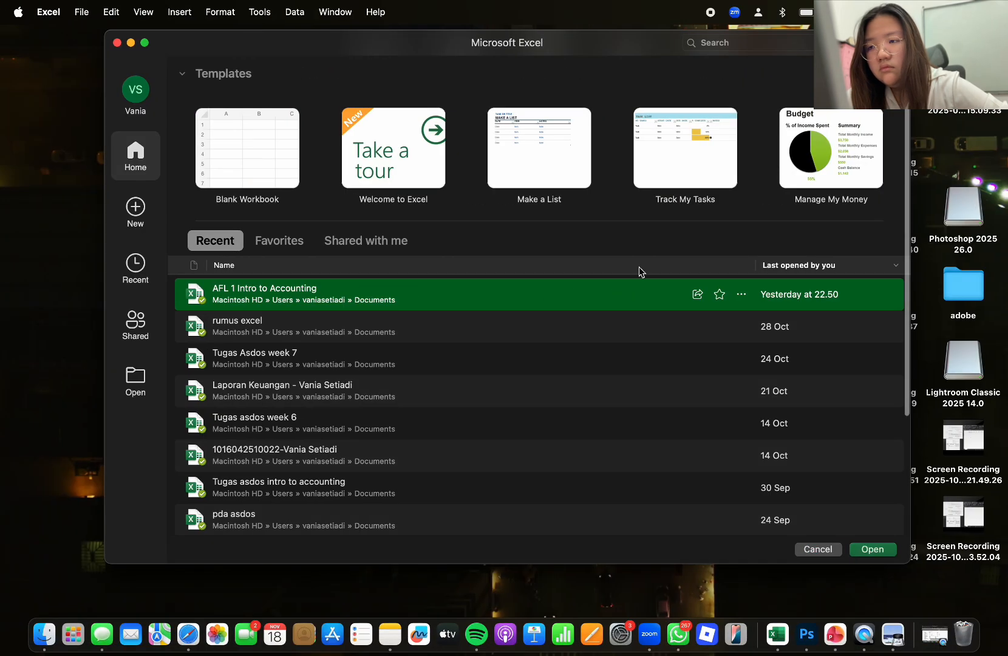
double_click(494, 289)
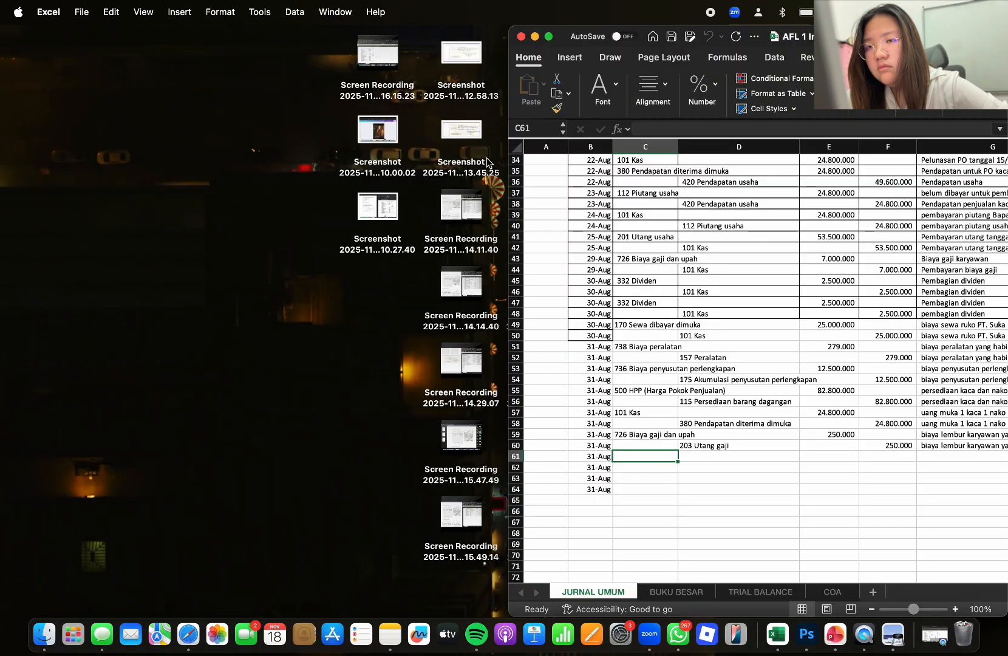
Place the reopened workbook in split view beside the Preview document at about equal widths, with item 6 on display
left_click(549, 37)
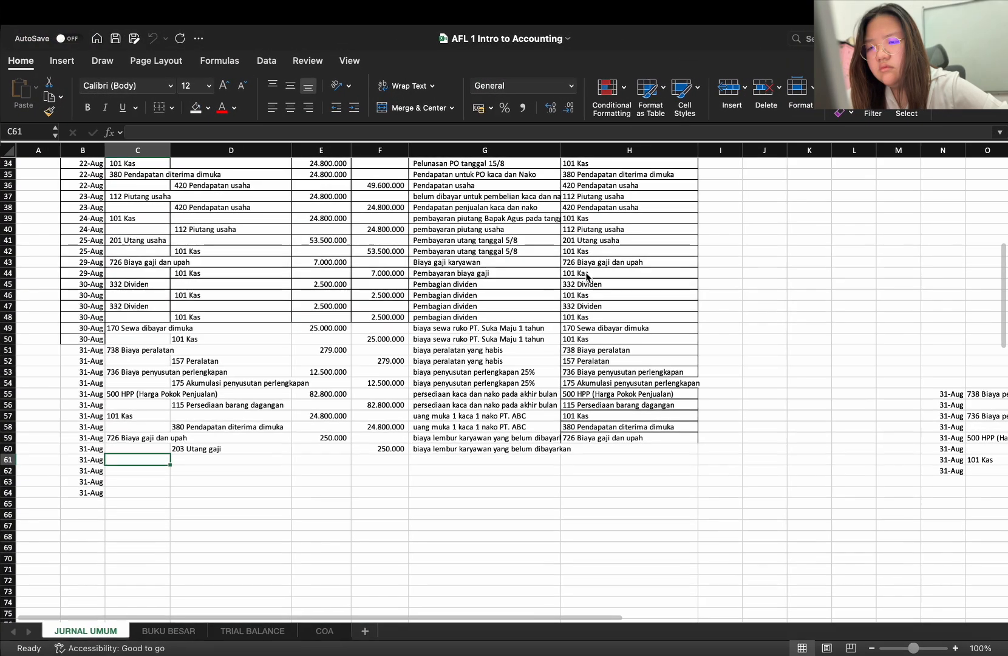
key("ctrl+Up")
left_click_drag(499, 62, 451, 60)
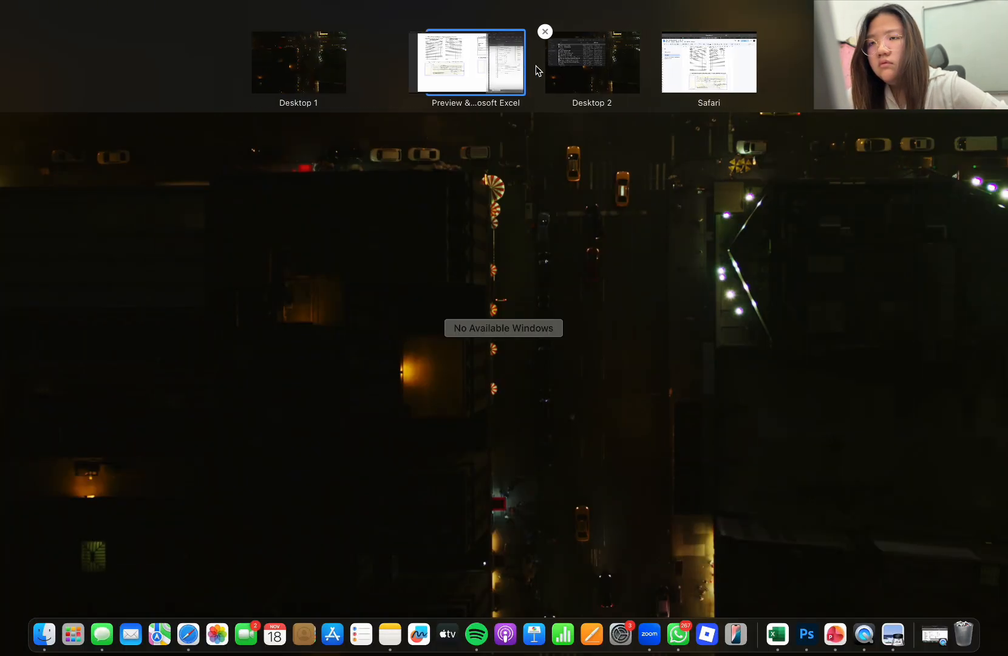
left_click(478, 70)
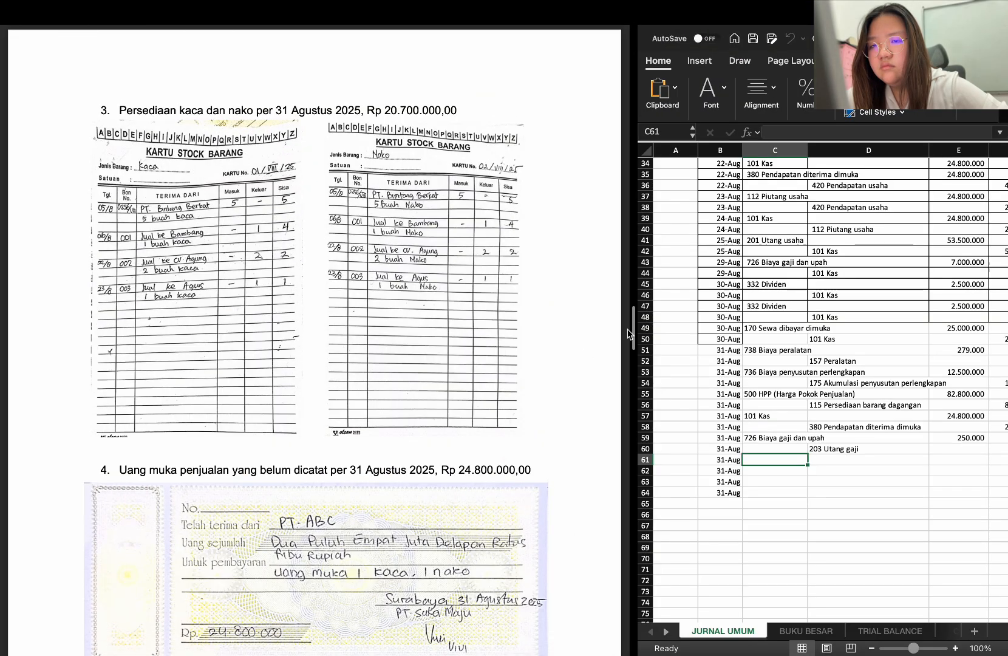
left_click_drag(632, 334, 499, 323)
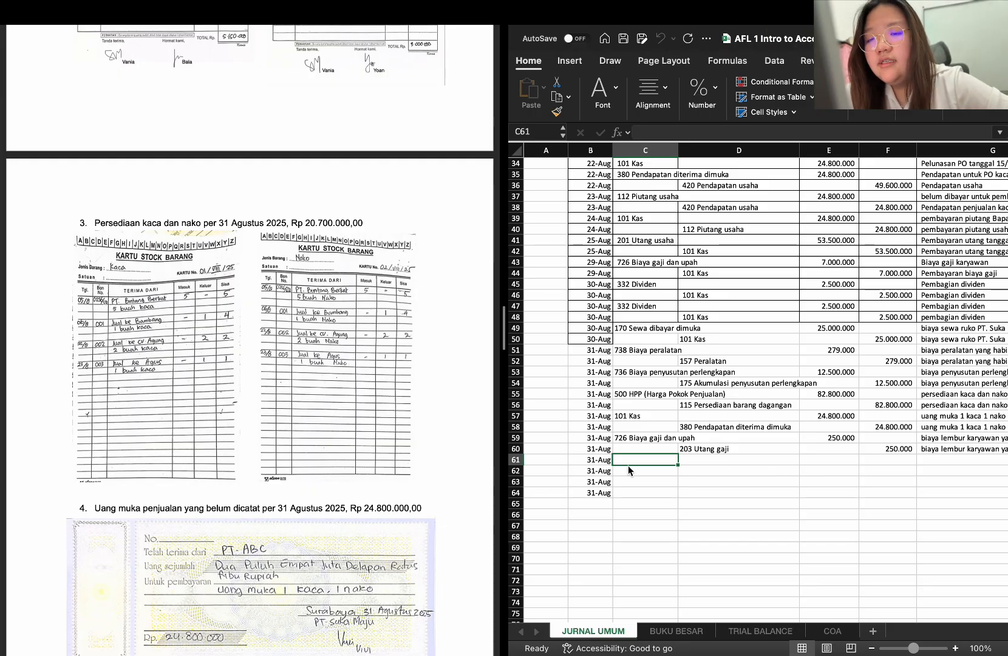
scroll(455, 514, "down", 3)
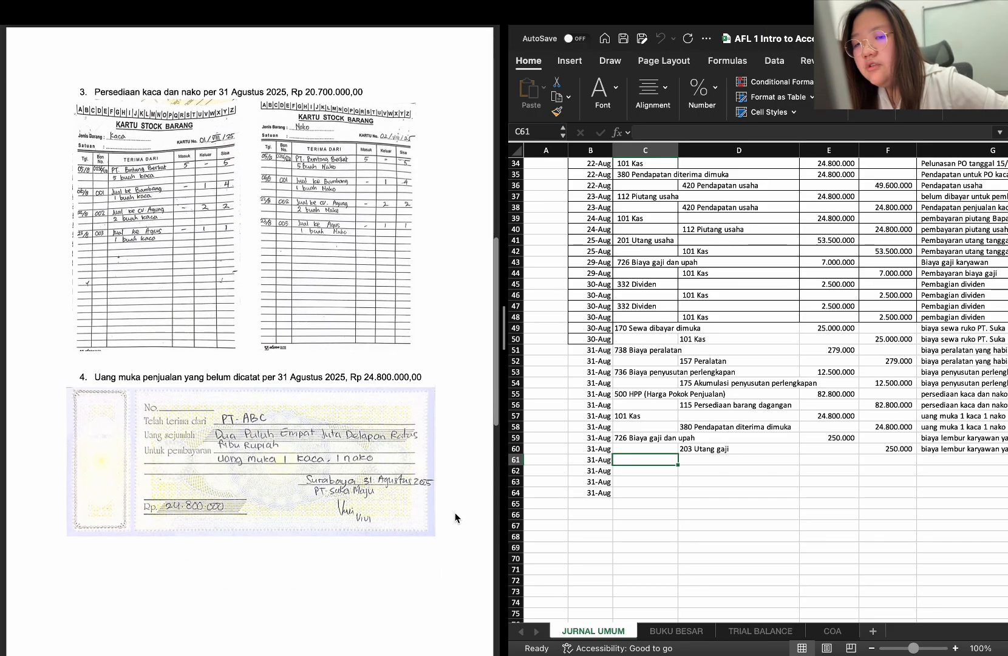
scroll(234, 516, "up", 5)
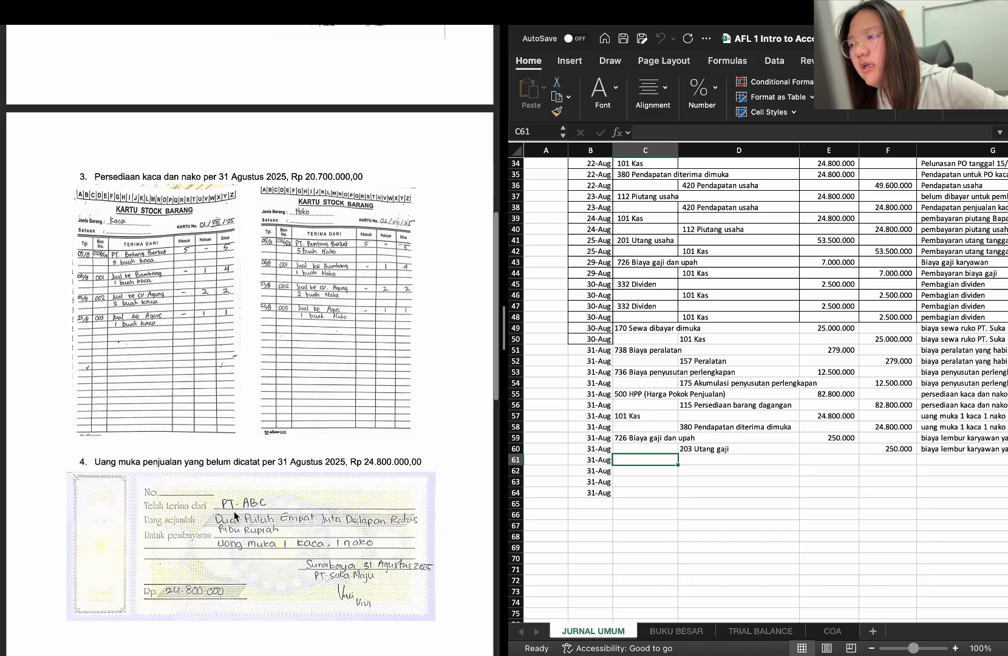
scroll(233, 510, "down", 10)
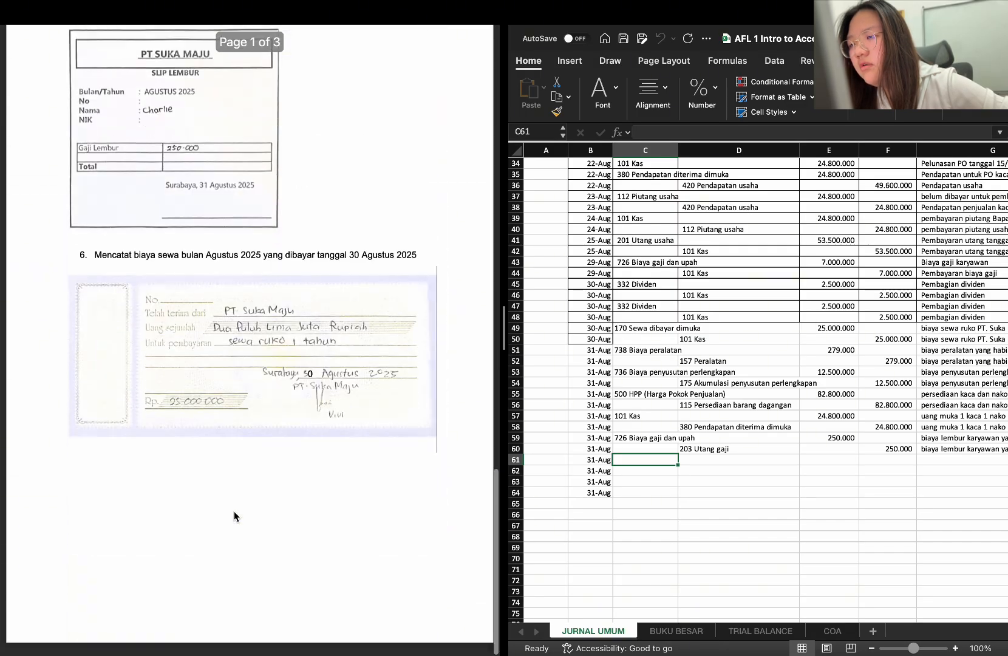
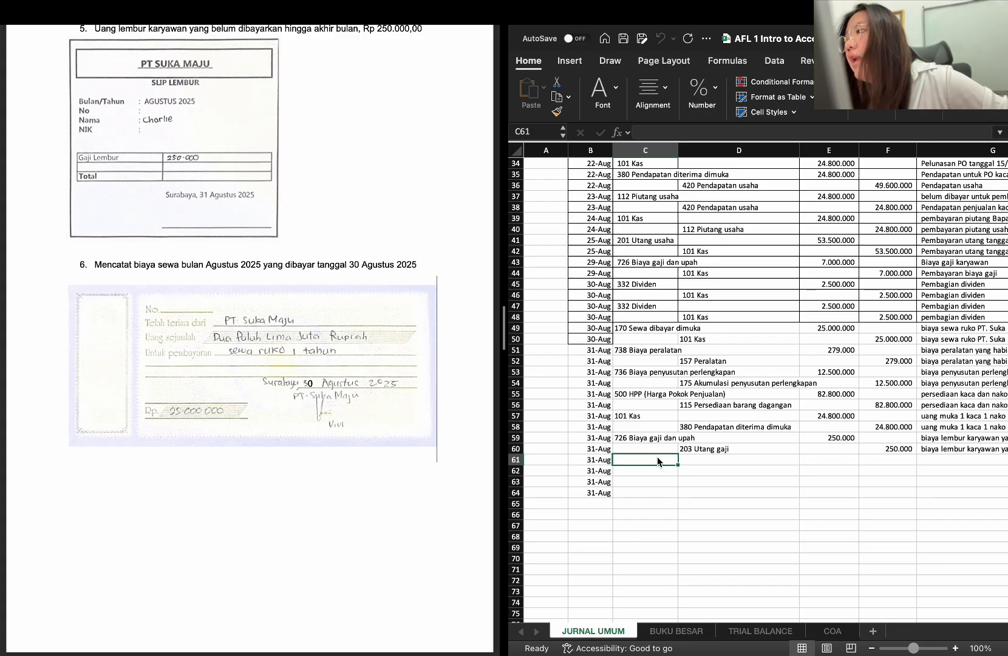
double_click(659, 460)
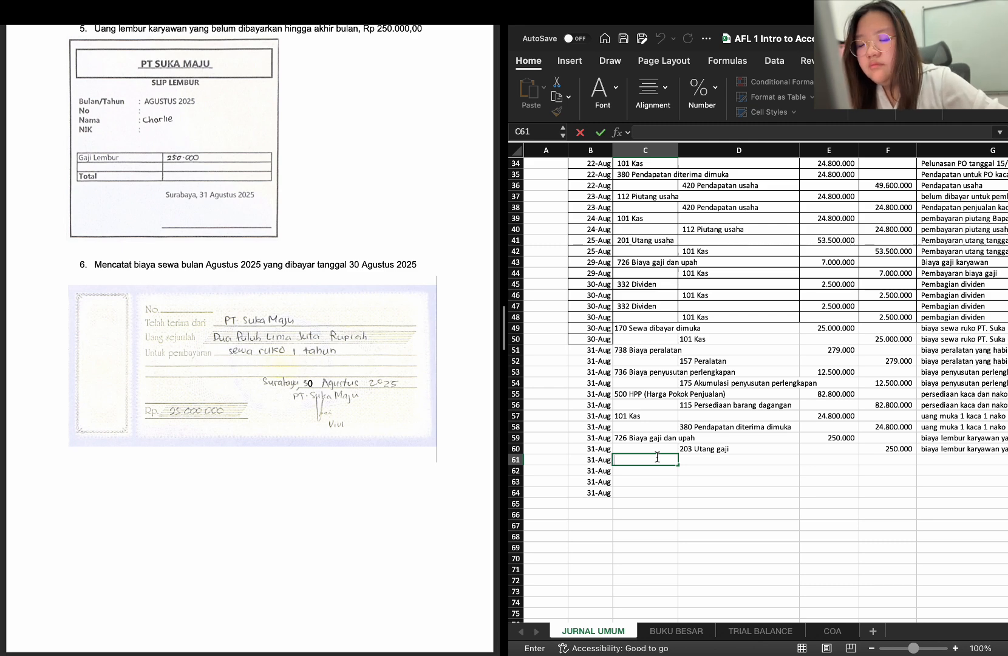
type("bia")
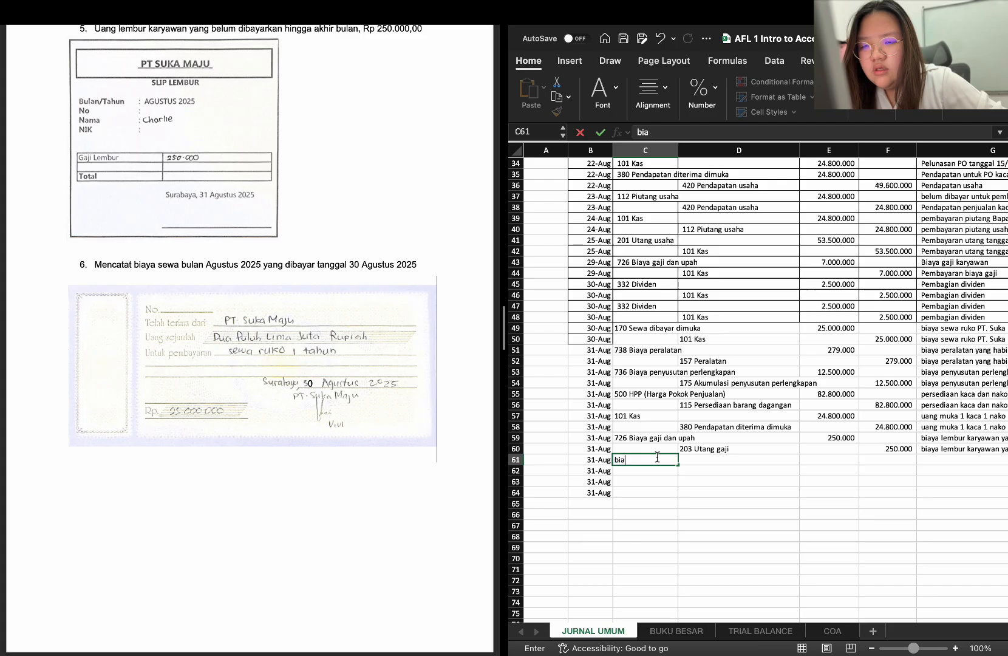
key("BackSpace")
key("BackSpace")
key("BackSpace")
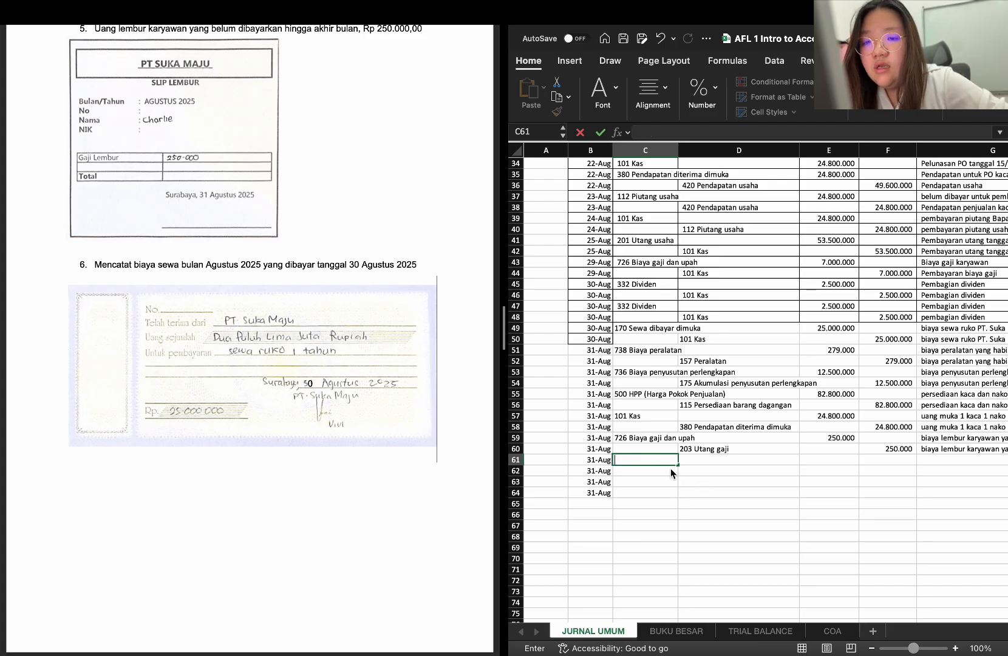
left_click(670, 469)
Fill the account drop-down from C60 down through C64 and set the debit account in C61 to 729 Biaya sewa
left_click(671, 447)
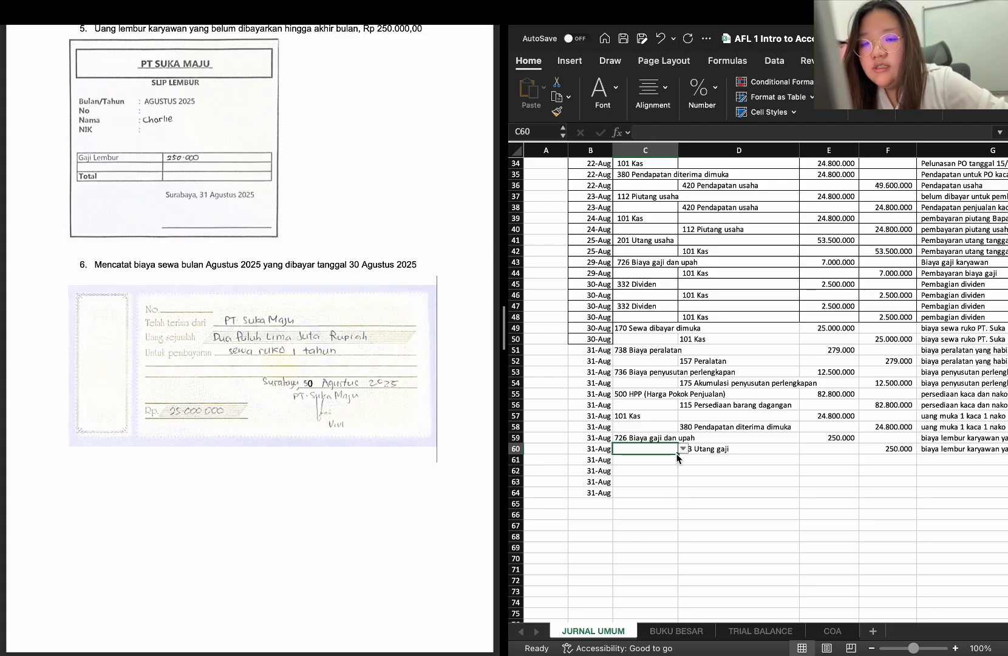
left_click_drag(678, 453, 672, 496)
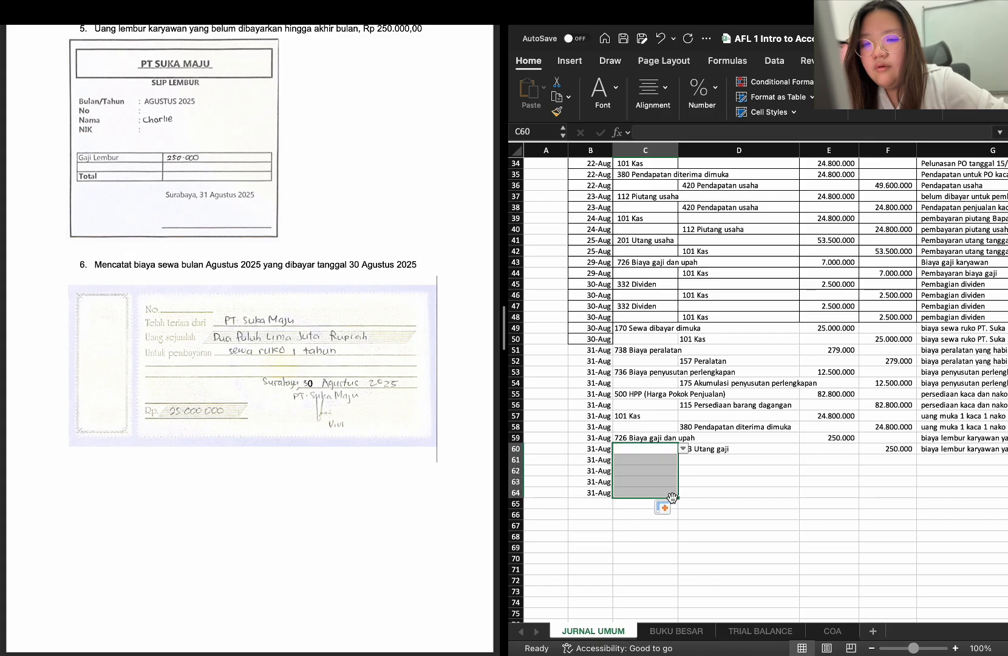
left_click(662, 483)
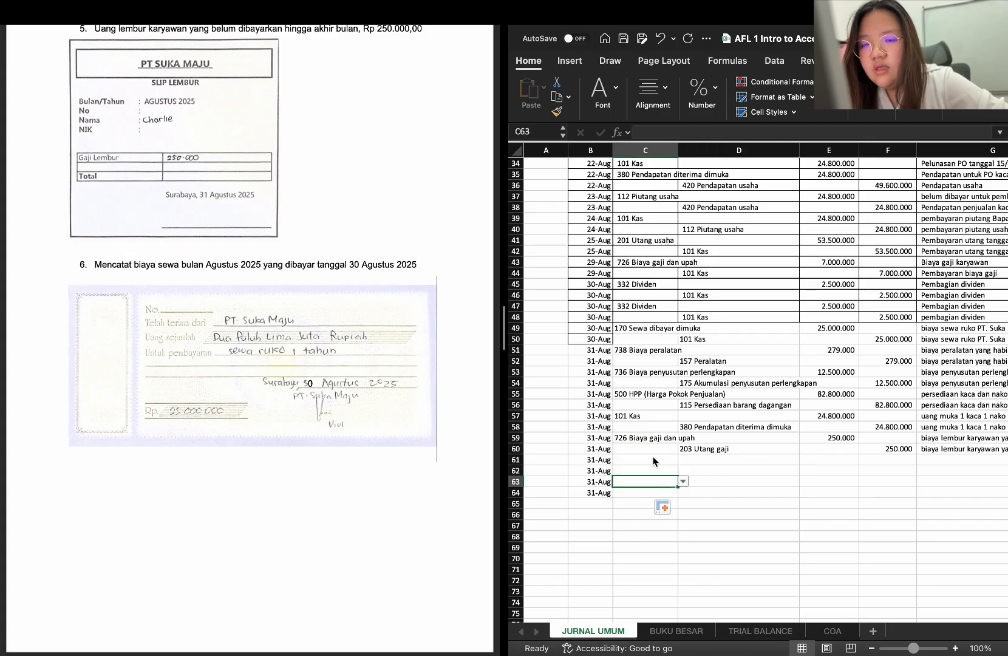
left_click(654, 461)
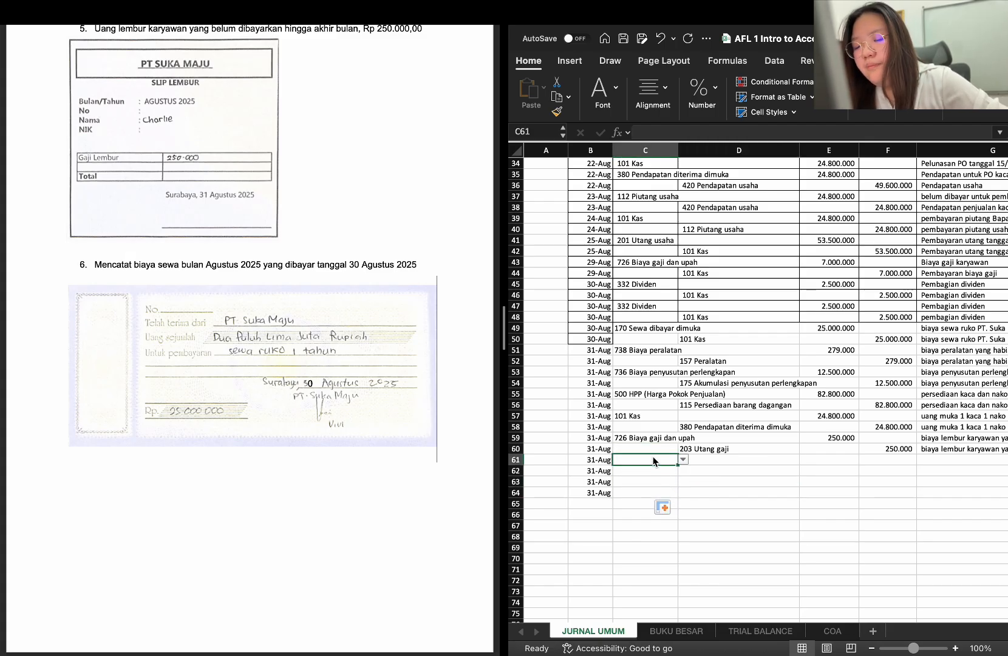
type("Biaya sewa")
key("Return")
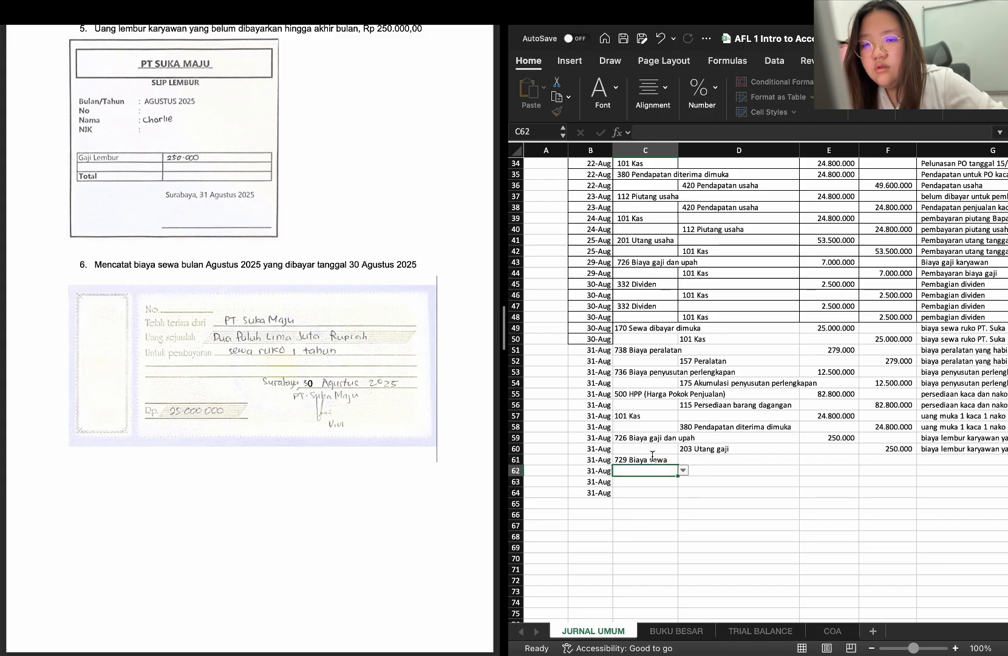
Enter the debit amount in E61 with the formula =1/12*$E$49
left_click(840, 460)
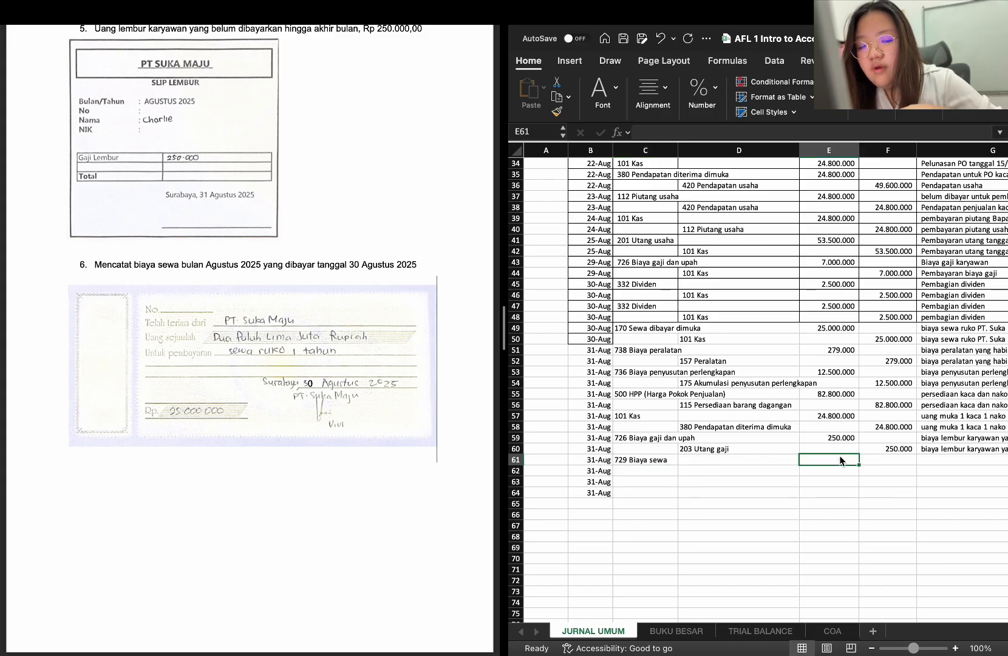
type("=")
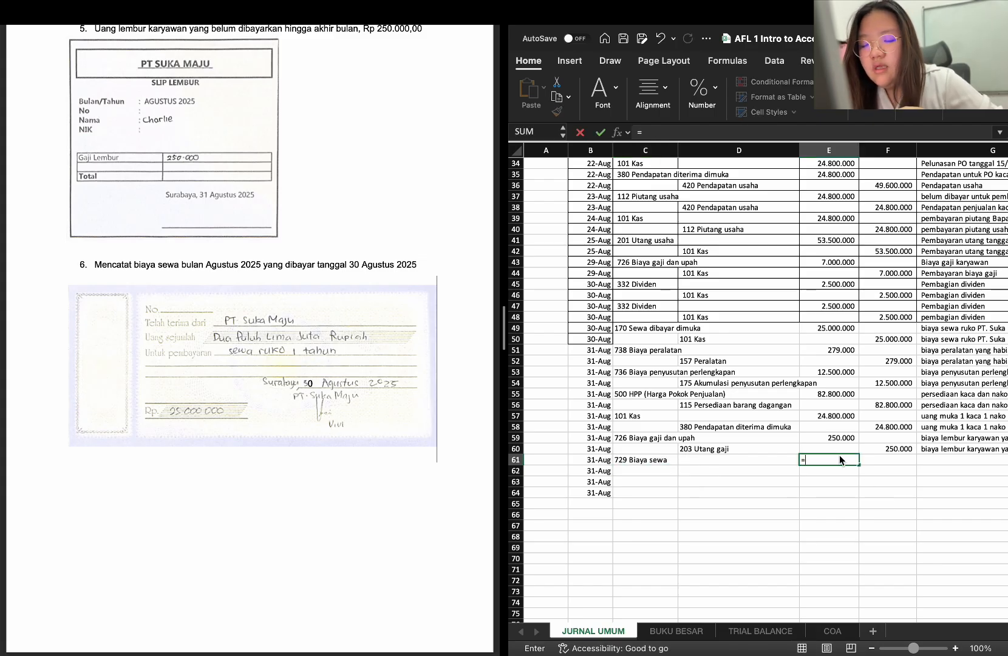
type("1/12*")
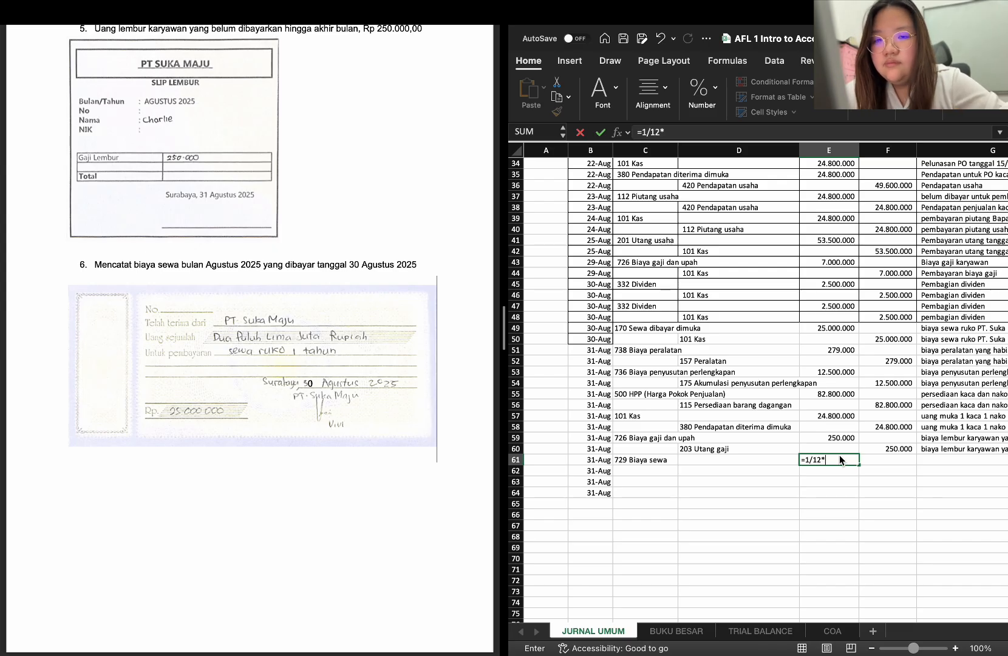
left_click(828, 332)
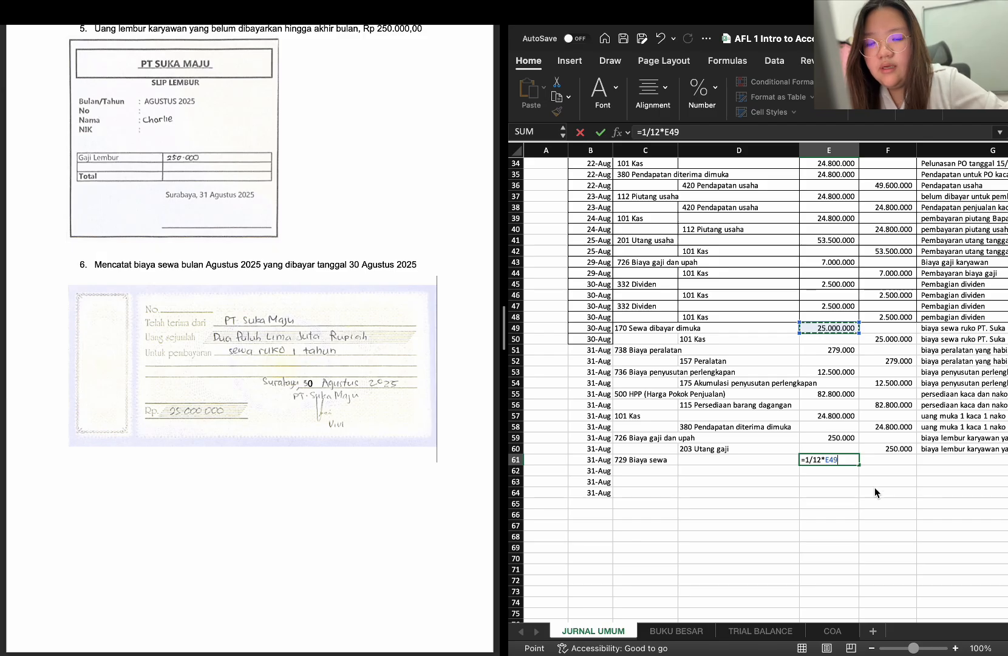
left_click(833, 459)
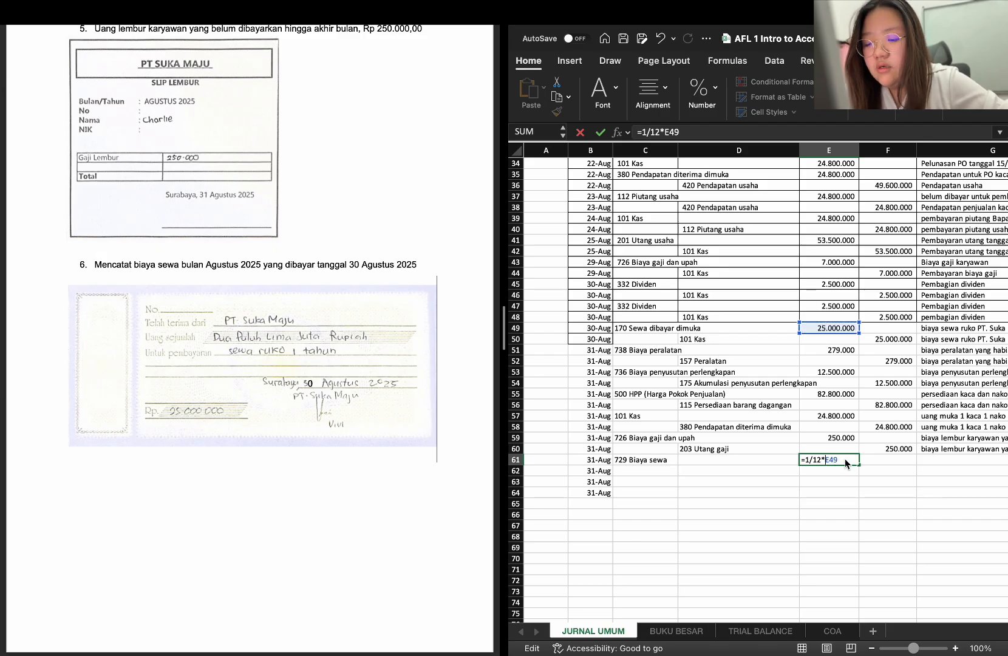
type("$E$")
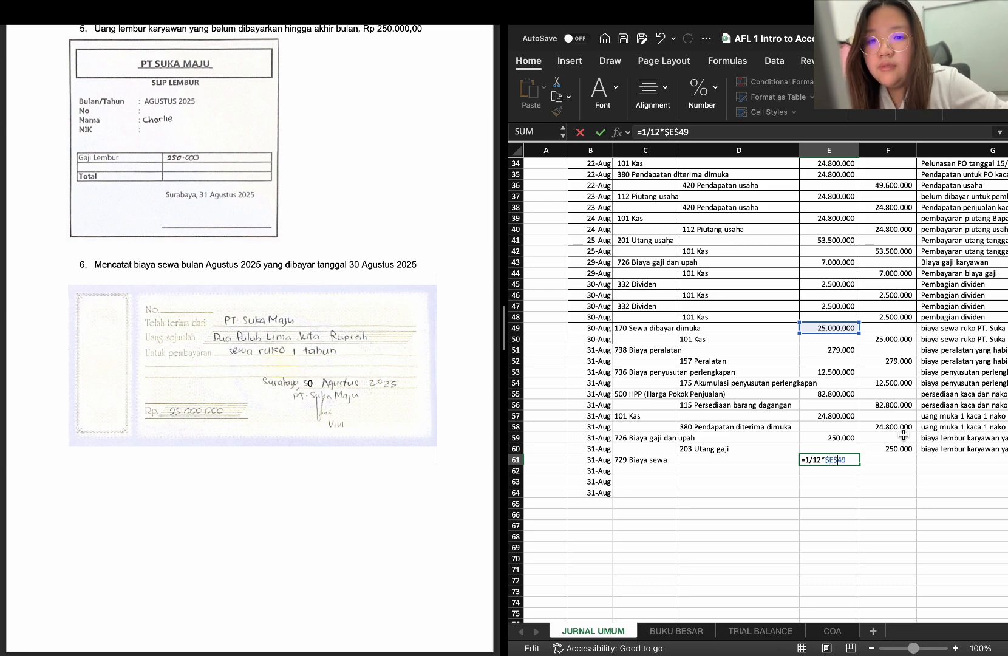
key("Return")
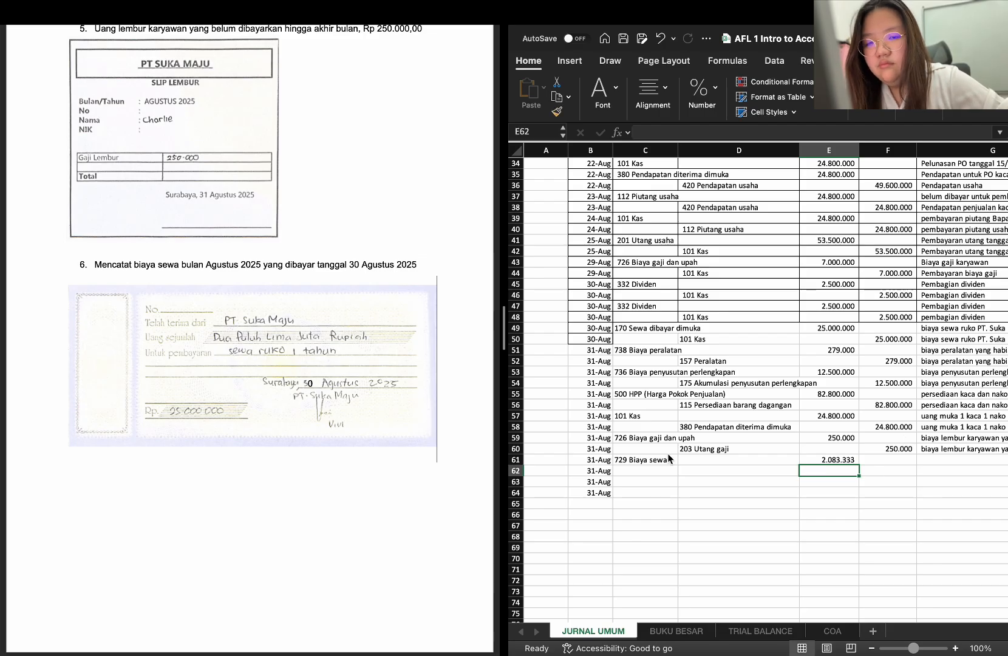
Describe the rent debit in G61 as "biaya sewa ruko selama 1 bulan"
left_click(695, 469)
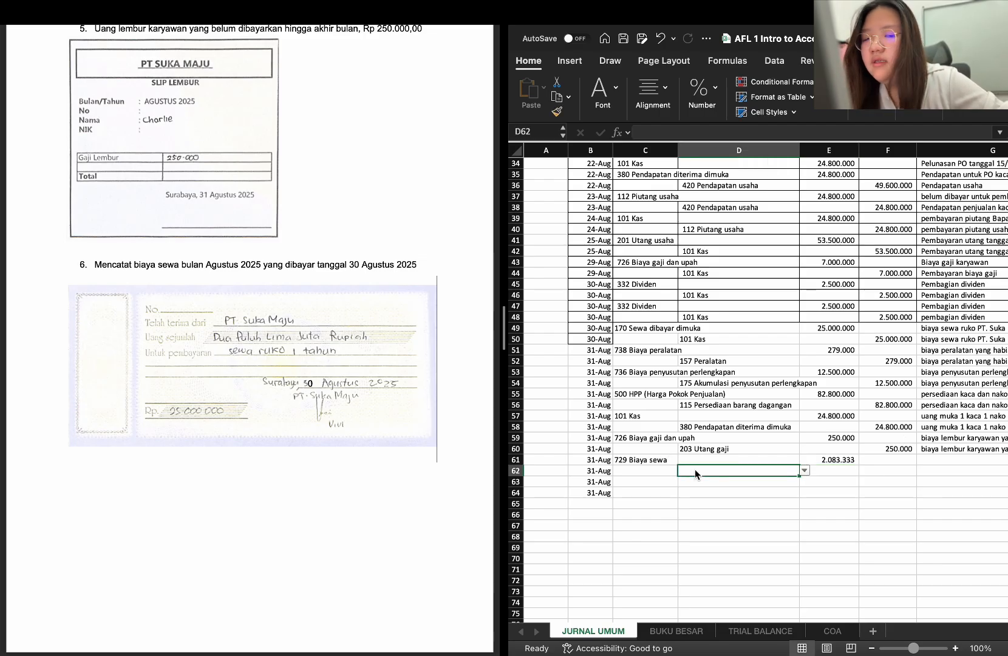
left_click(934, 460)
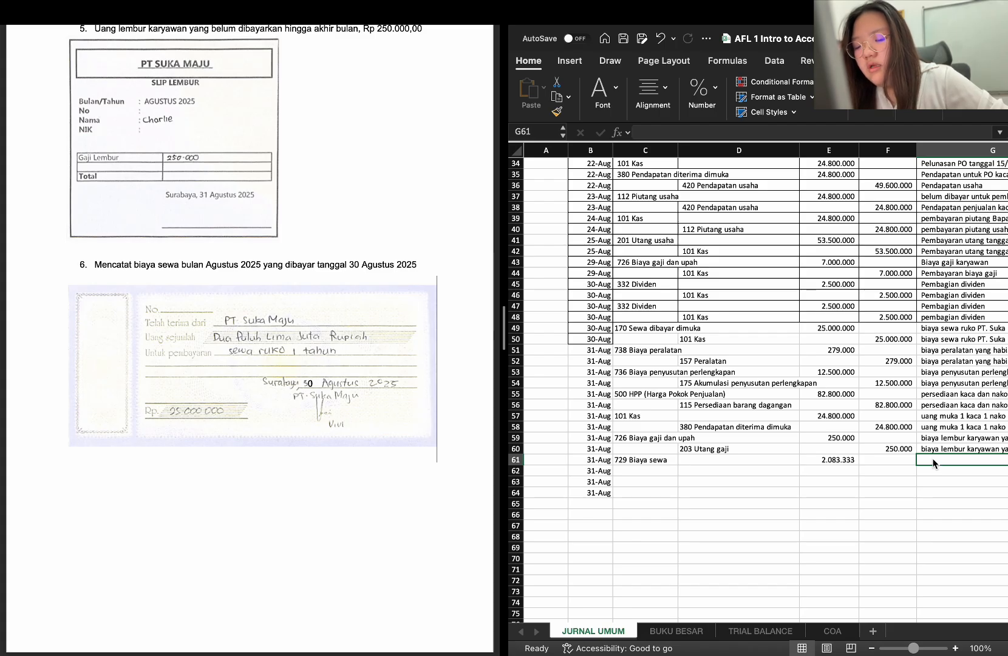
type("biaya sewa ruko PT. Suka Maju 1 tahun")
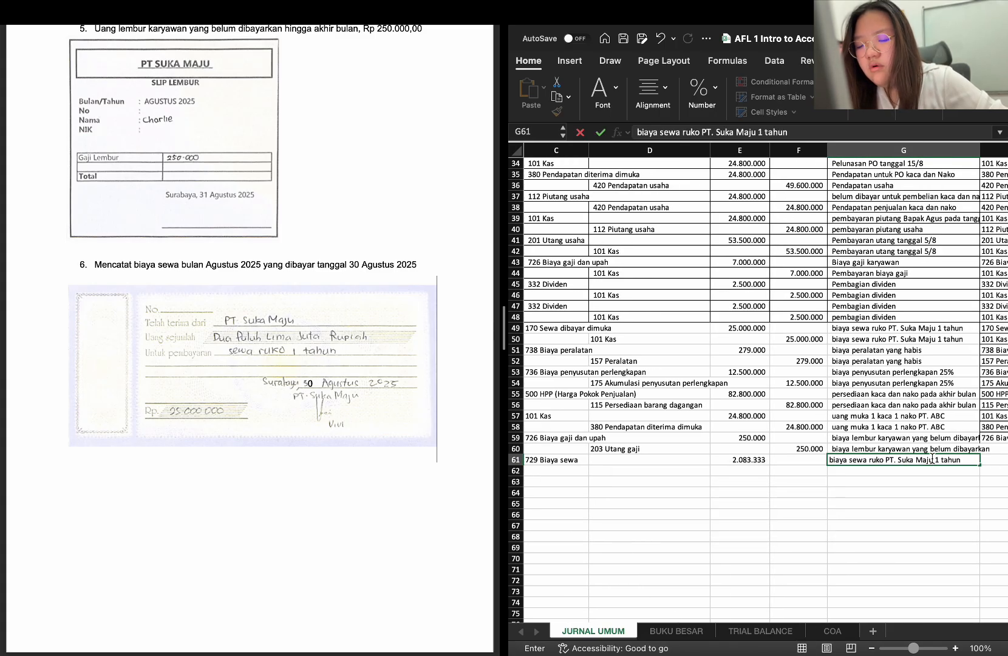
type("selama 1 bulan")
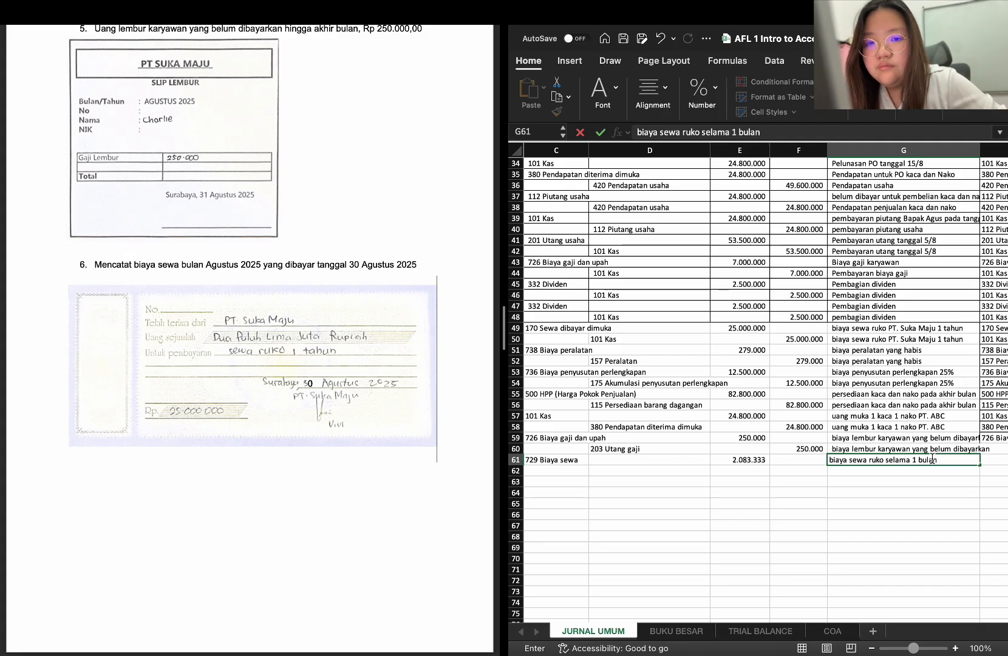
key("Return")
Set the credit account in D62 to 170 Sewa dibayar dimuka and copy the debit amount from E61 into F62
scroll(890, 467, "left", 3)
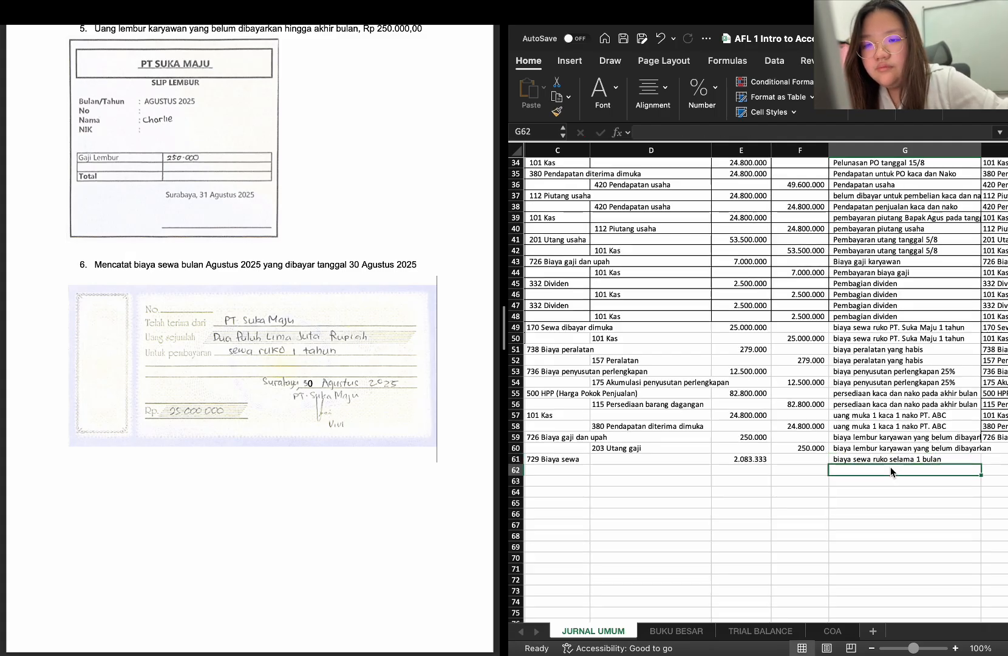
left_click(746, 452)
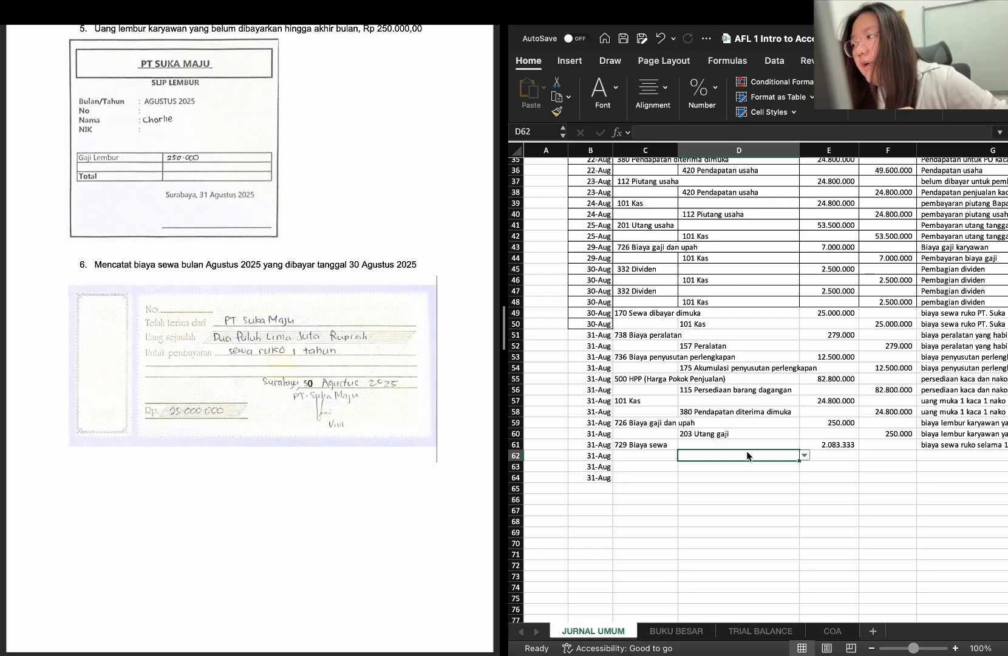
type("sewa")
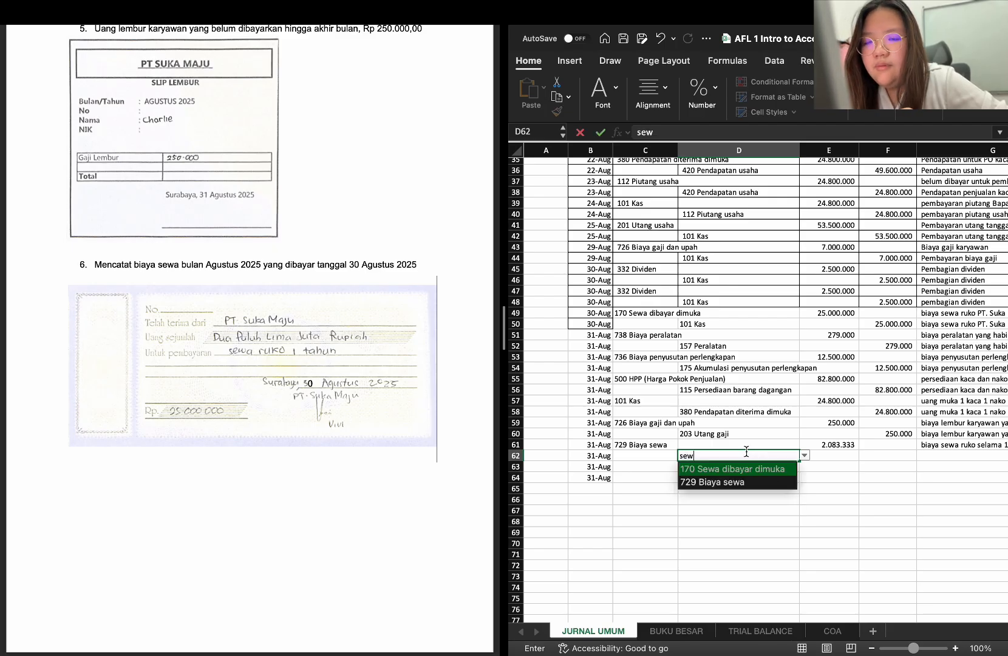
key("Return")
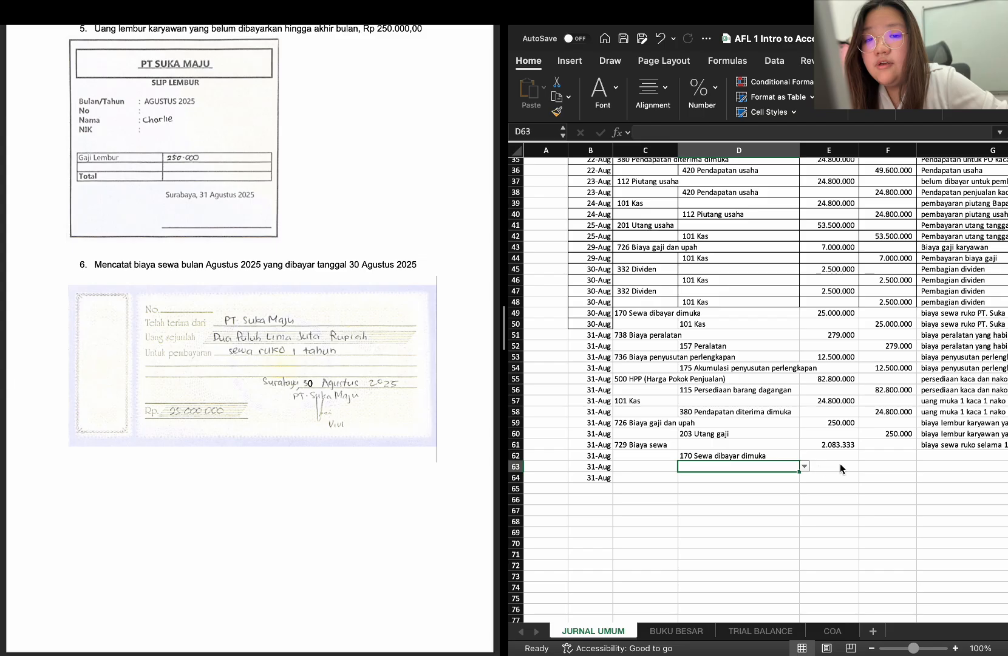
left_click(875, 458)
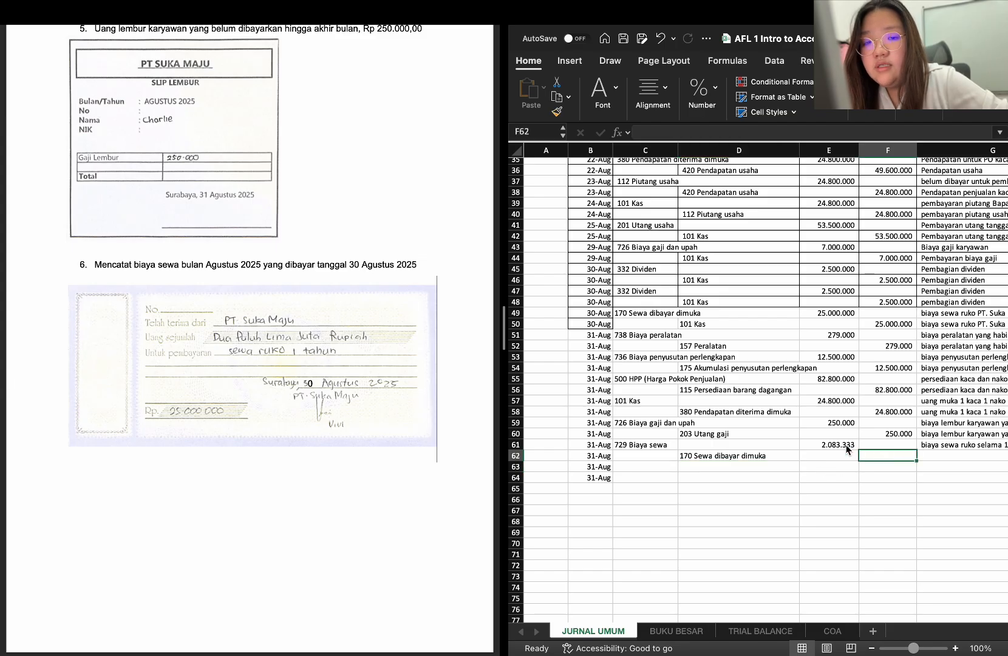
left_click(847, 448)
key("ctrl+c")
left_click(870, 456)
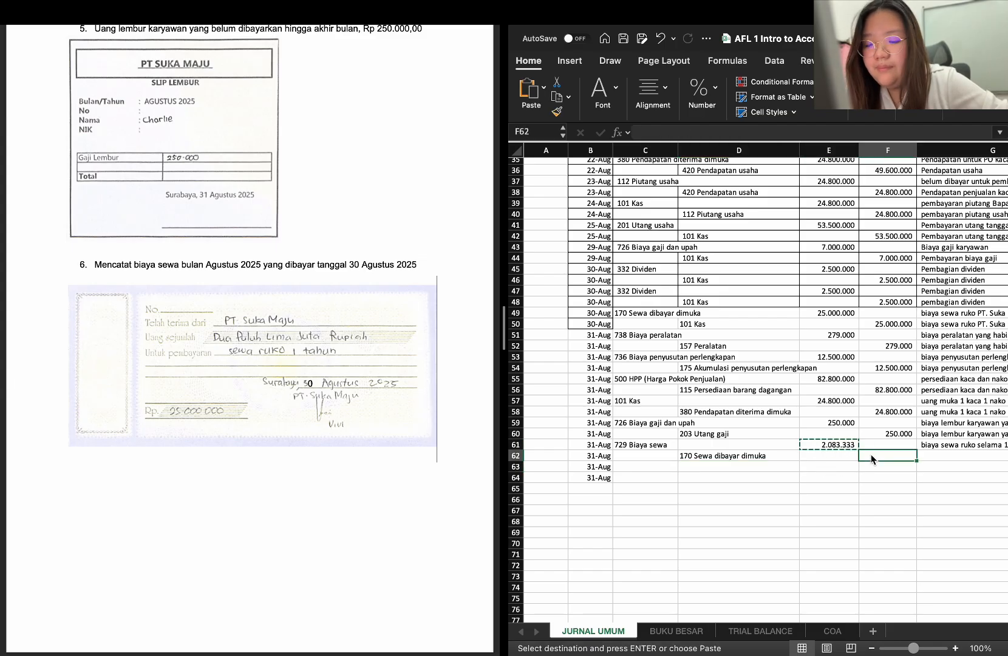
key("ctrl+v")
Copy the rent description from G61 into G62 and fill the account formula in H59 down to H62
scroll(950, 466, "right", 2)
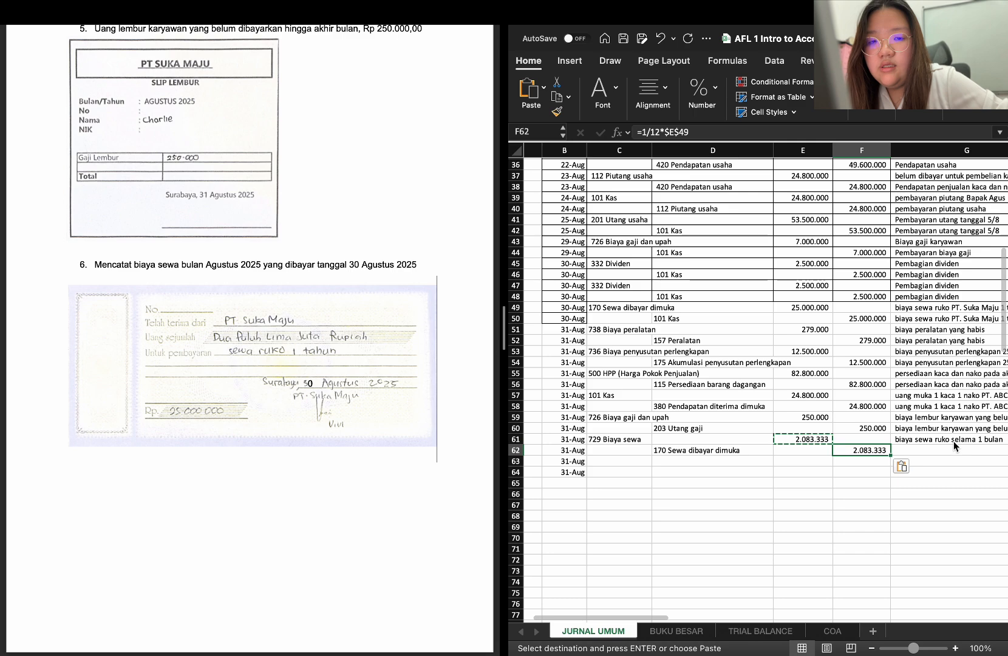
left_click(954, 441)
scroll(954, 441, "right", 4)
key("ctrl+c")
left_click(904, 453)
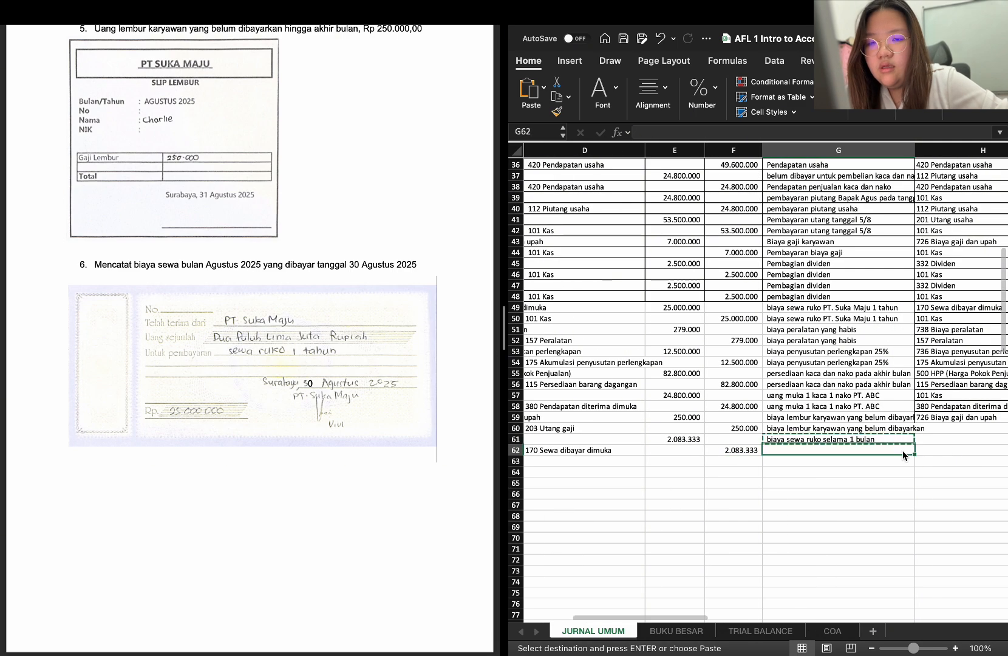
key("ctrl+v")
left_click(976, 418)
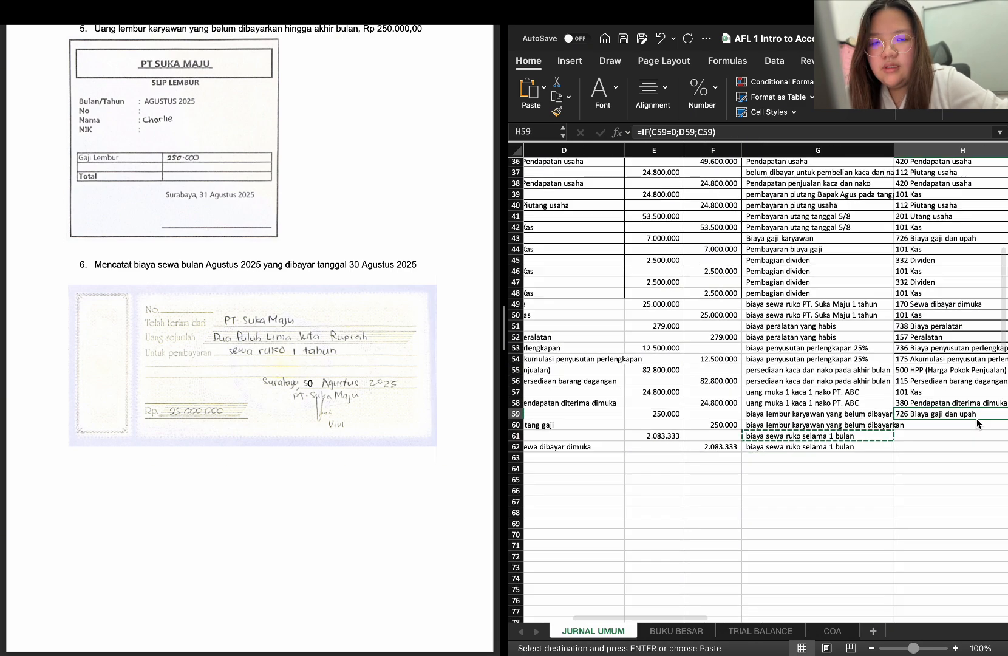
left_click_drag(960, 419, 959, 451)
Delete the surplus 31-Aug dates in B63:B64
scroll(905, 496, "left", 5)
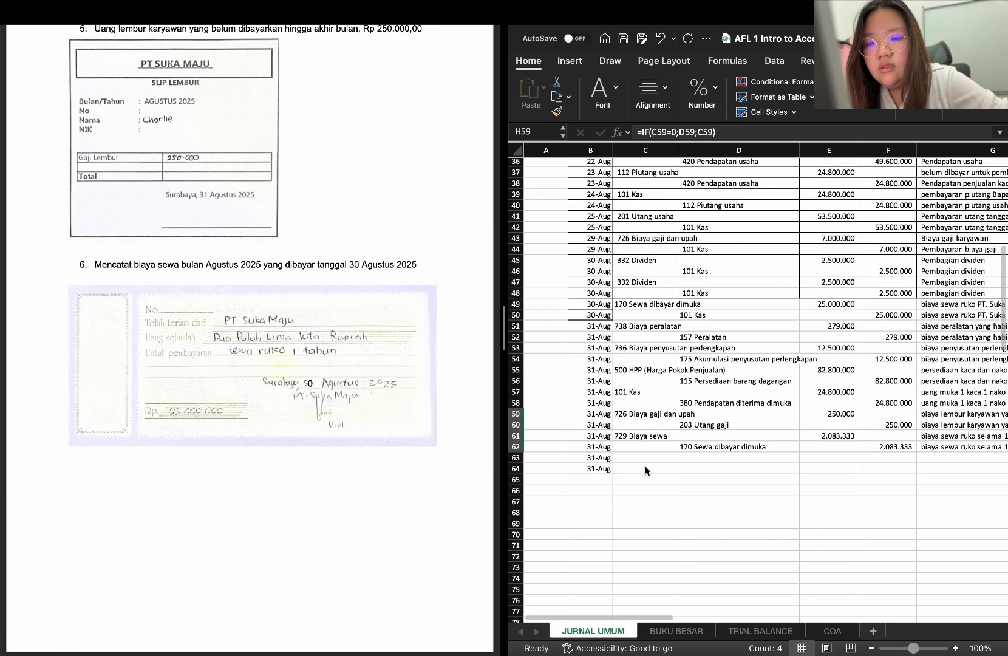
left_click_drag(587, 460, 605, 472)
key("Delete")
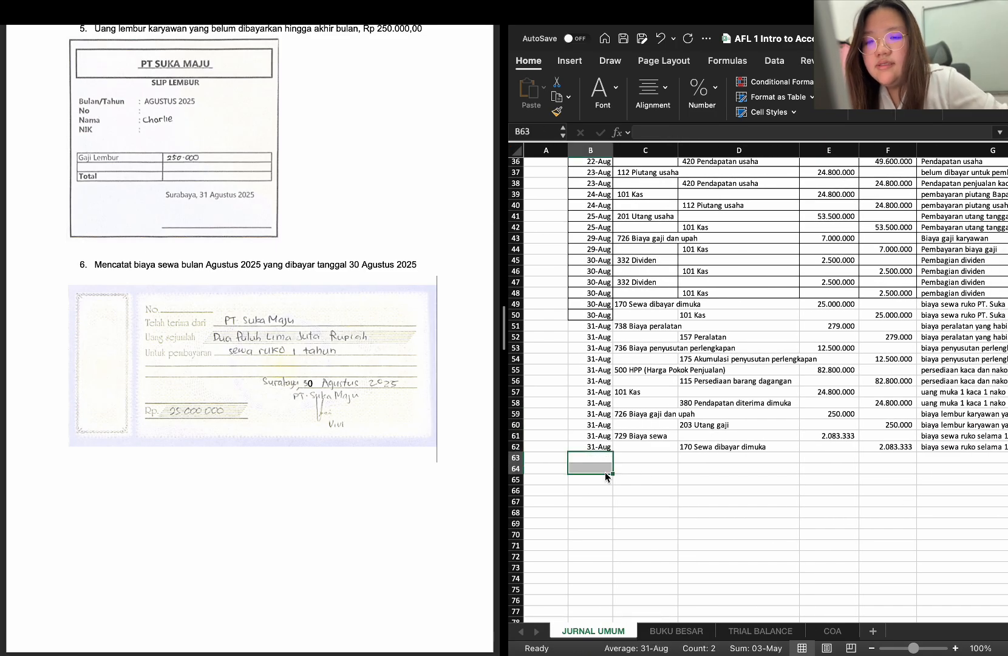
Total the Debit column in E63 with a SUM of E8:E62
left_click(831, 459)
type("=SUM")
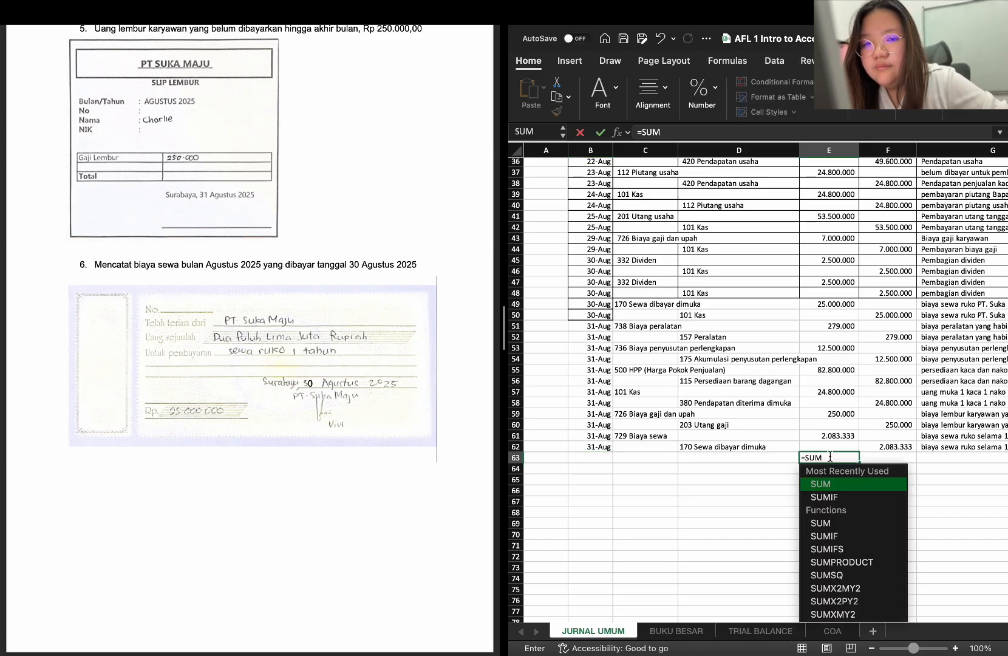
type("(")
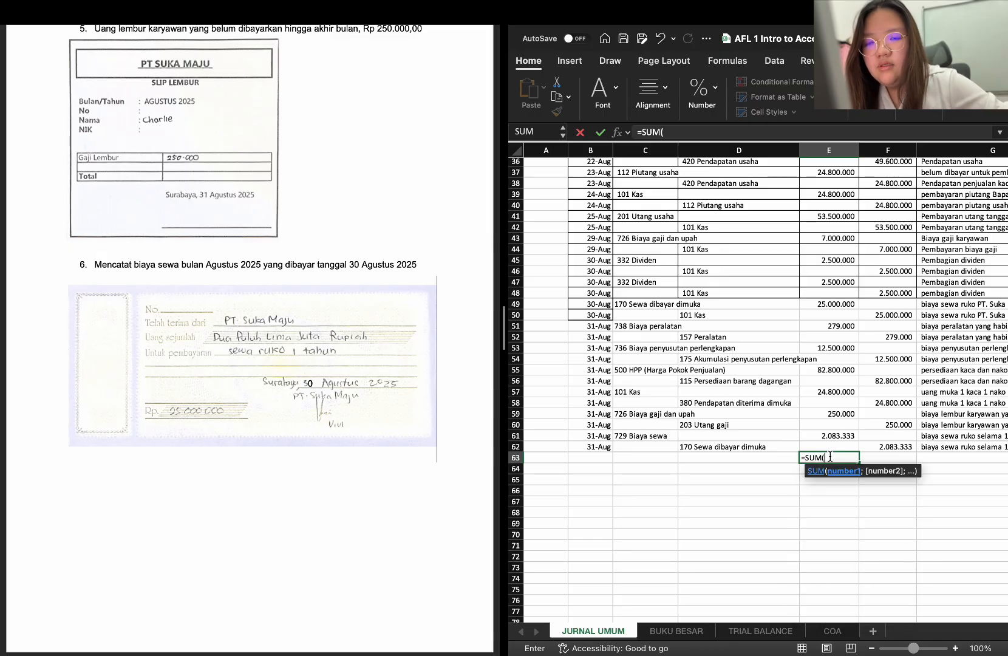
scroll(811, 262, "up", 10)
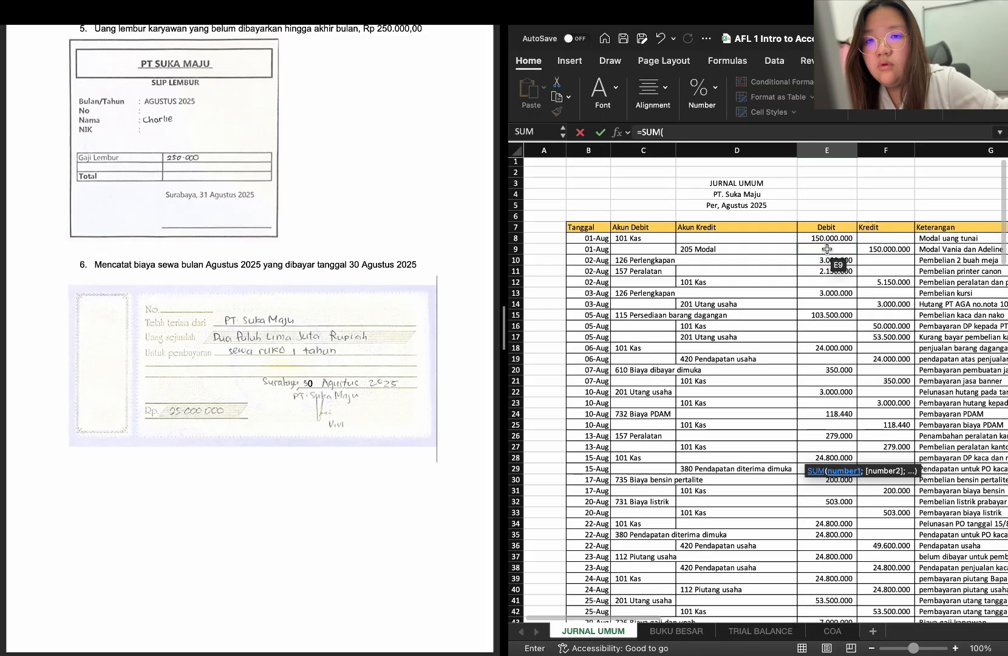
left_click_drag(827, 243, 838, 594)
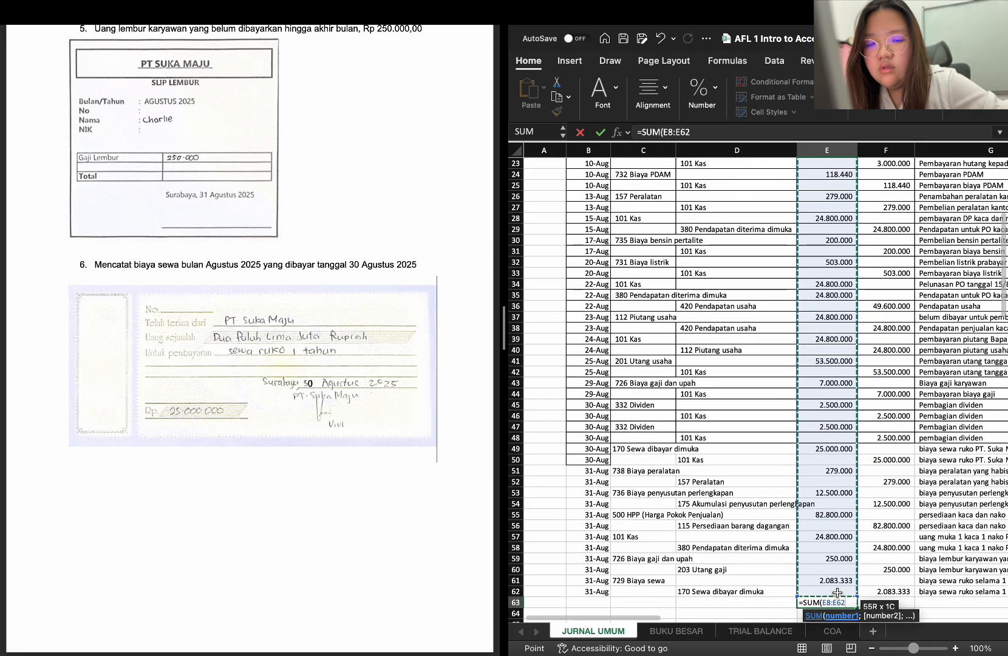
key("Return")
scroll(833, 597, "down", 2)
scroll(833, 597, "right", 1)
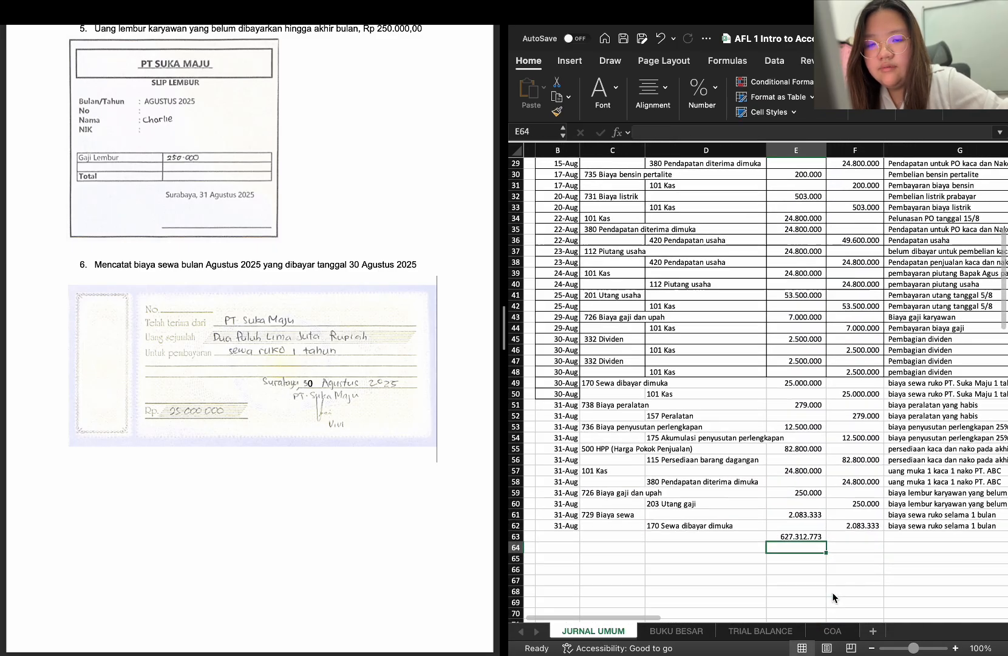
Fill the SUM formula from E63 across to F63 to total the journal's credit column
left_click(805, 535)
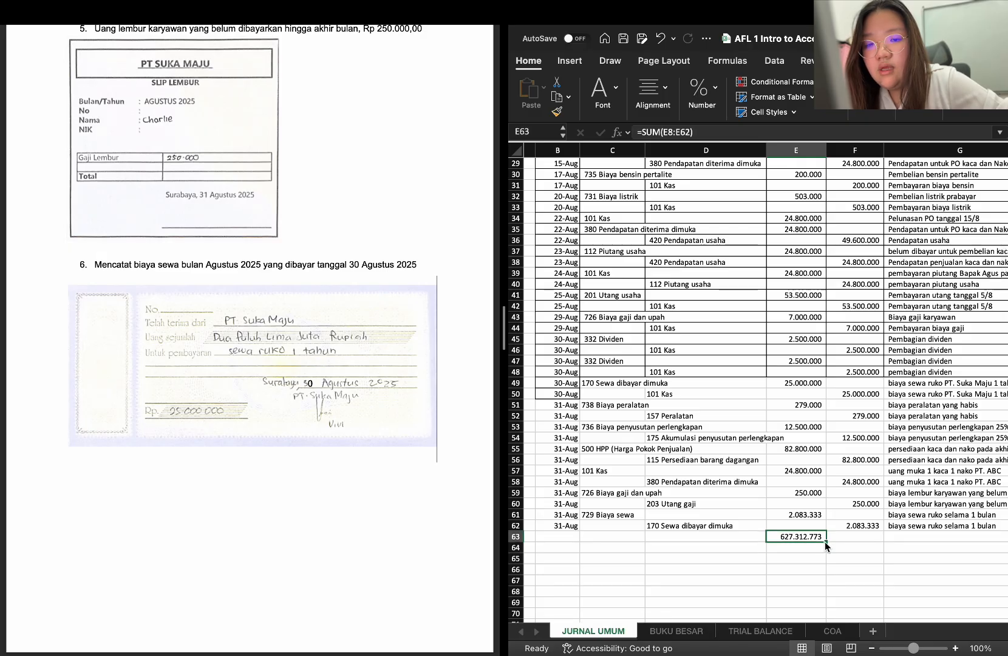
left_click_drag(826, 542, 869, 542)
left_click(854, 558)
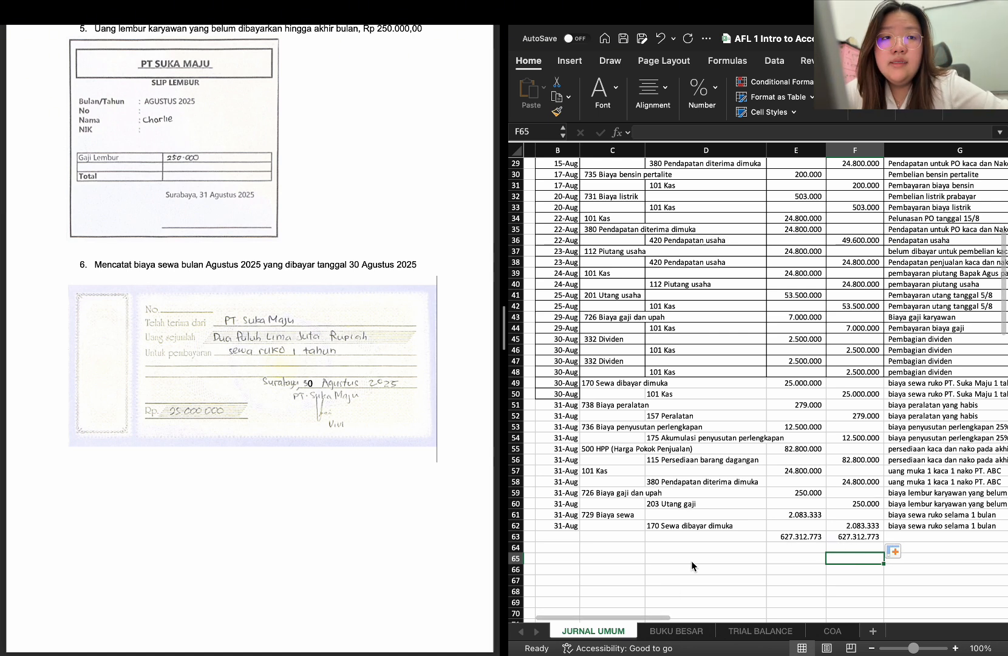
Refresh the 101 Kas PivotTable on the BUKU BESAR sheet so the ledgers pick up the new journal entries
left_click(675, 631)
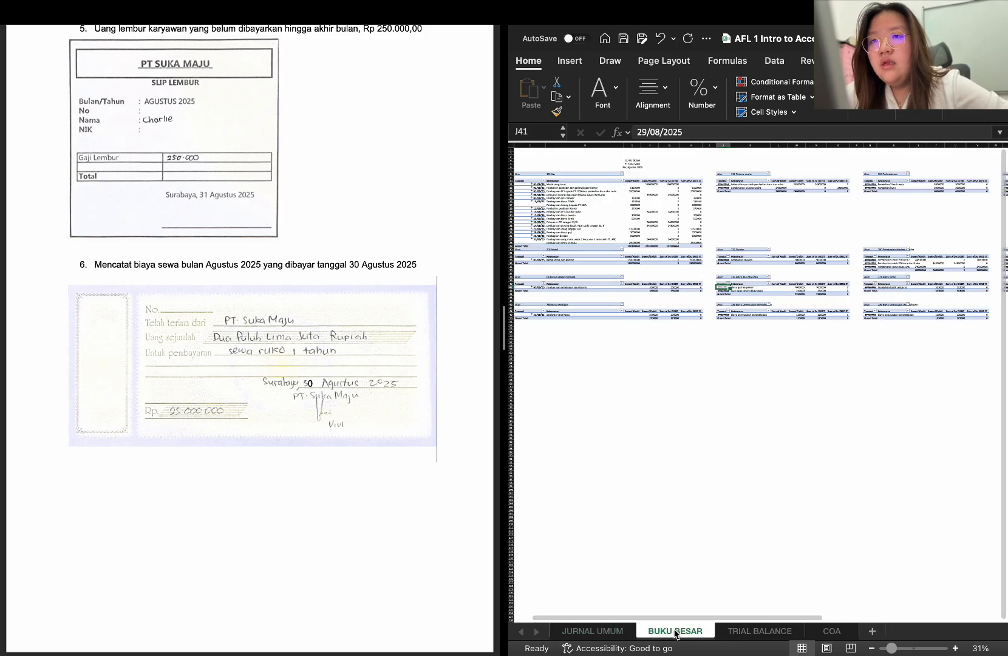
scroll(624, 380, "left", 2)
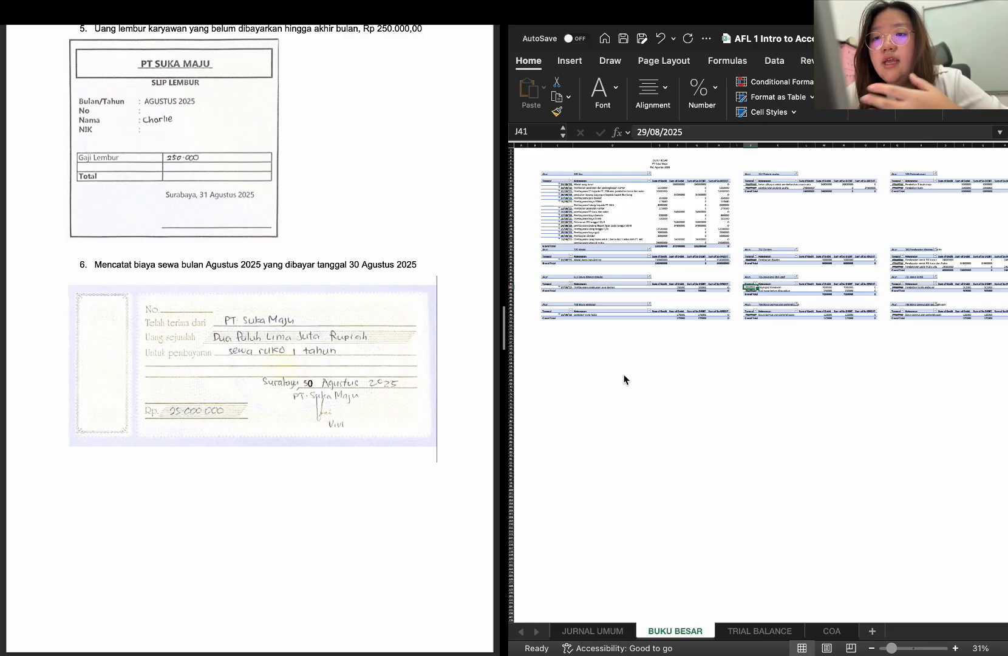
left_click(644, 209)
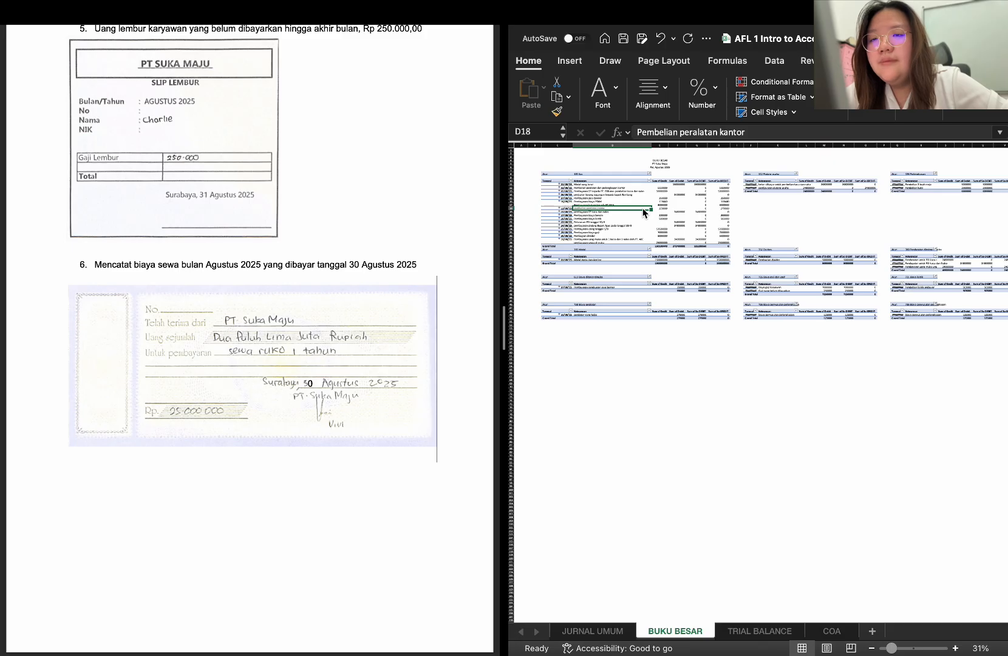
scroll(644, 209, "up", 5)
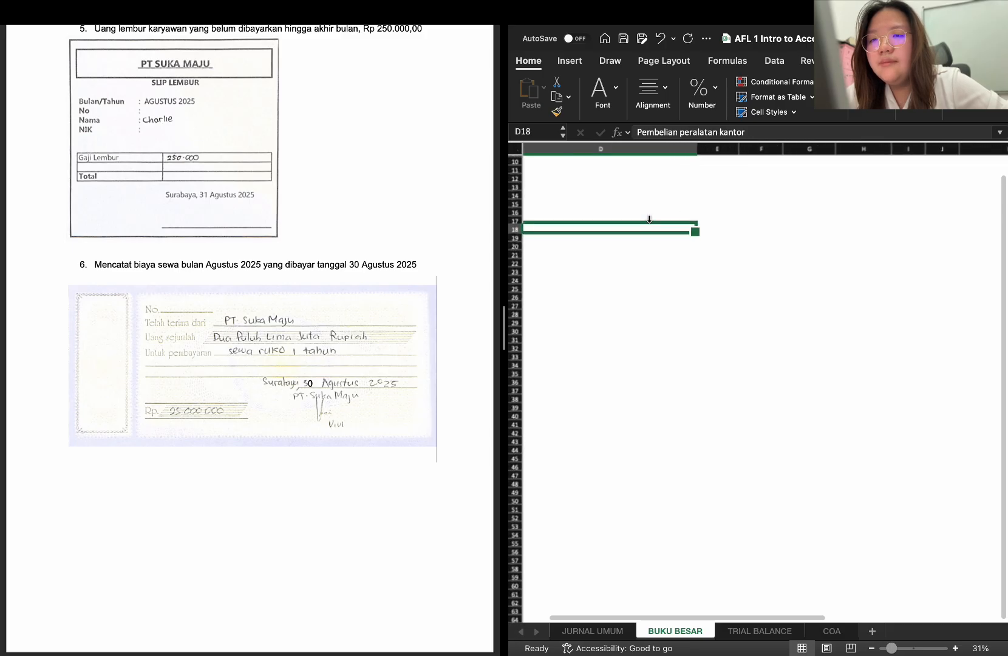
scroll(668, 280, "up", 2)
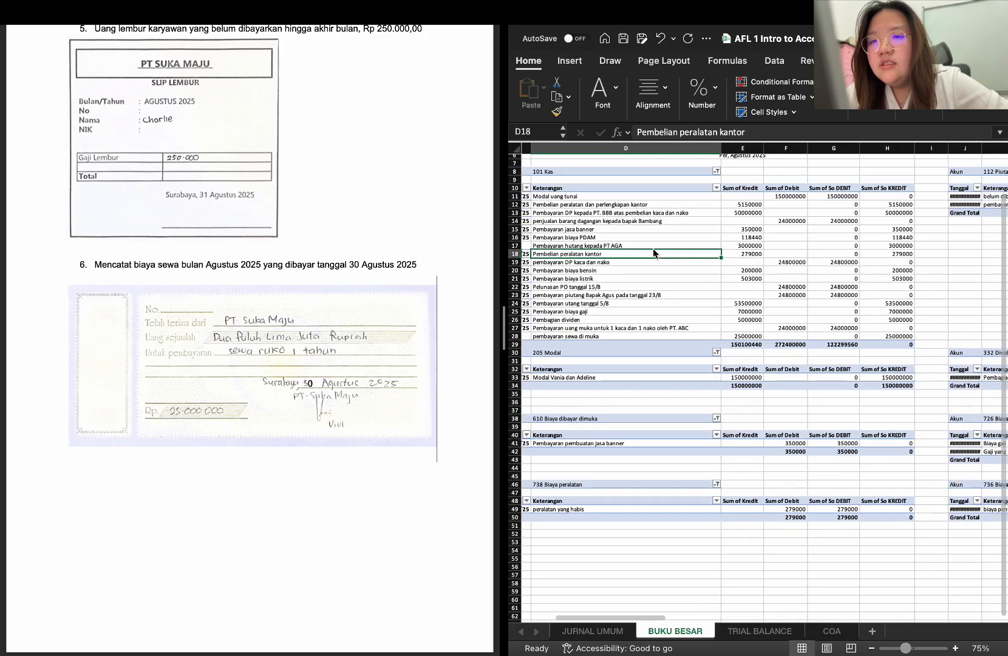
right_click(653, 254)
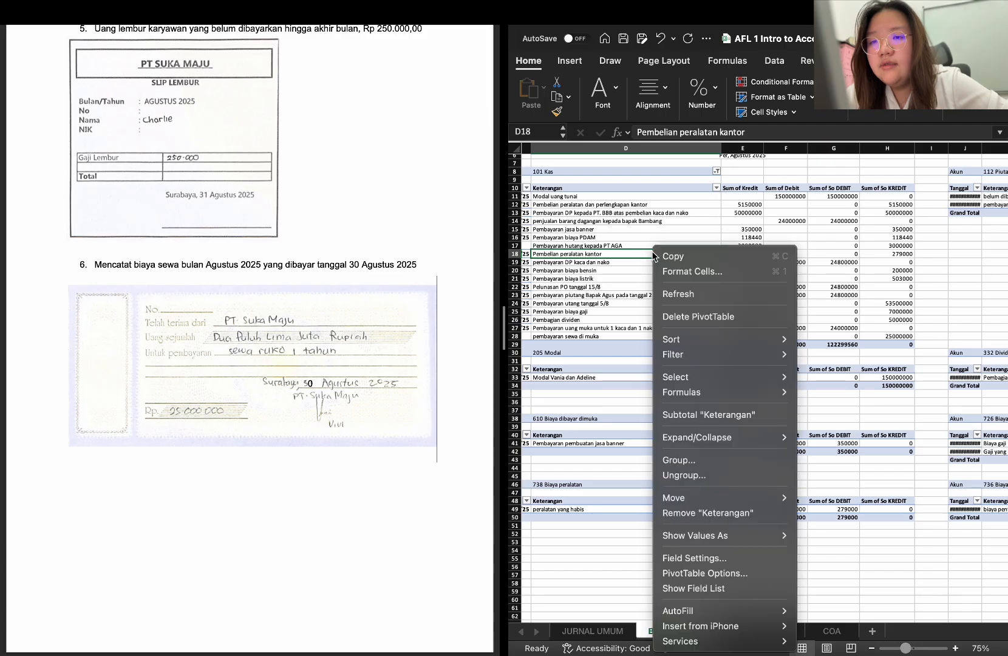
left_click(690, 292)
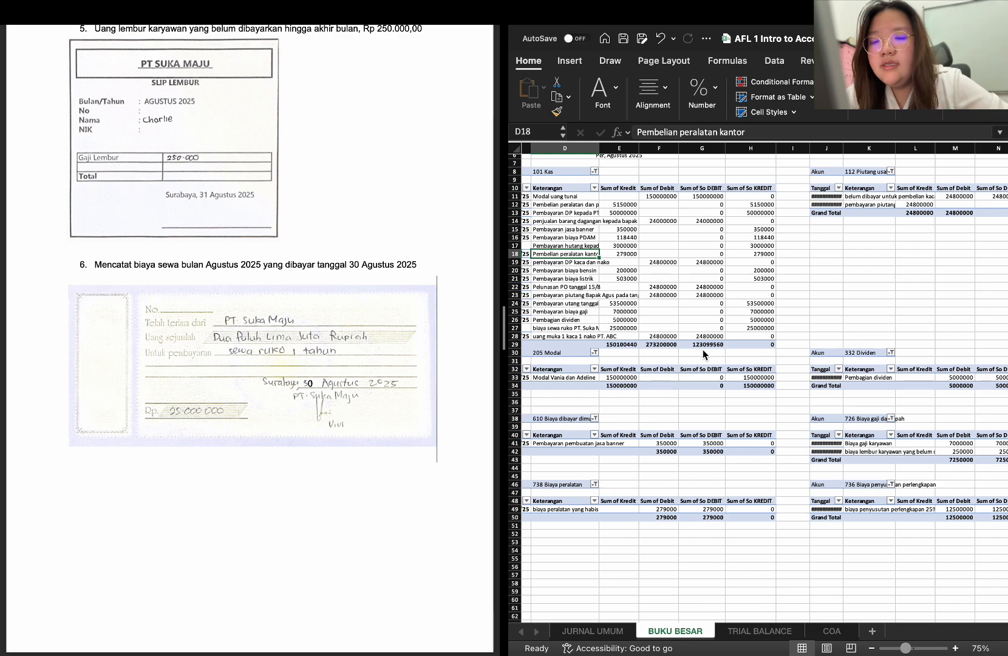
Review the refreshed ledger PivotTables on BUKU BESAR and check which accounts already have a table
scroll(720, 460, "left", 5)
scroll(720, 460, "up", 1)
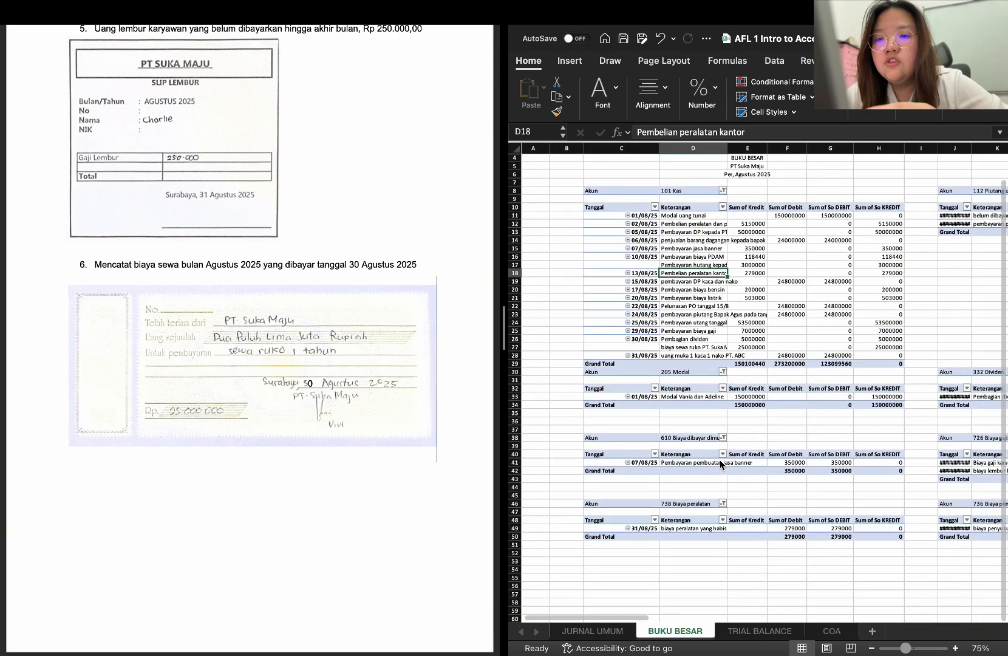
scroll(721, 463, "down", 2)
scroll(720, 464, "right", 1)
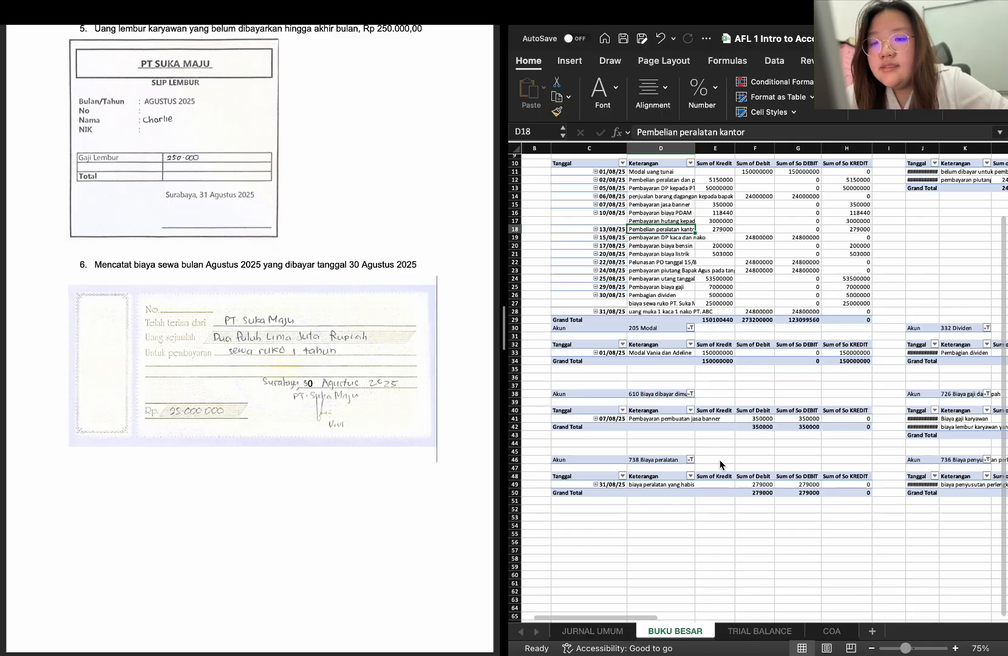
scroll(720, 463, "right", 10)
scroll(720, 464, "down", 2)
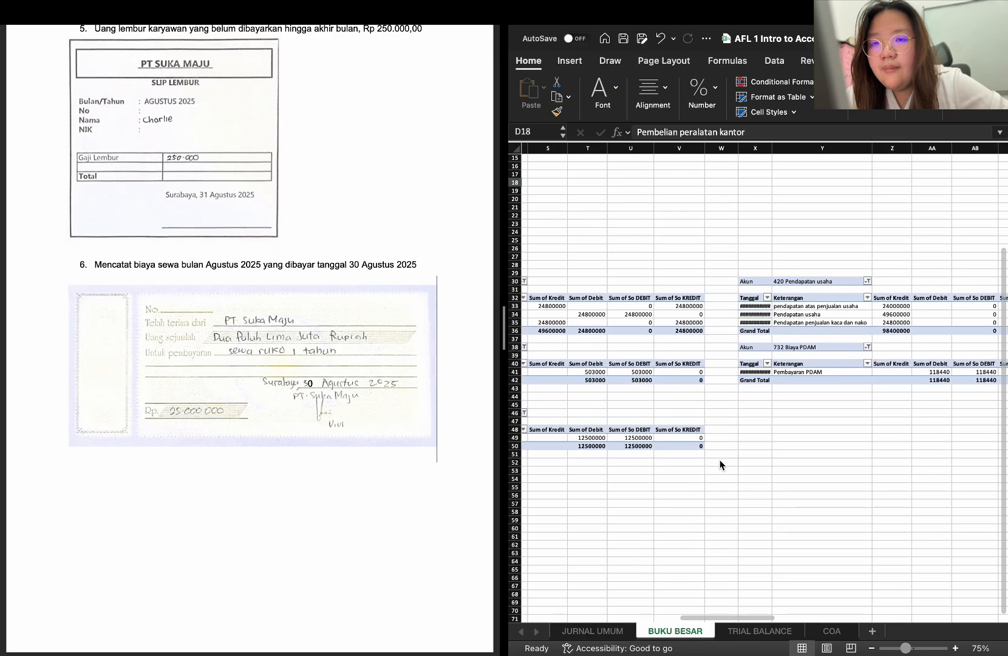
scroll(720, 464, "left", 3)
scroll(720, 465, "down", 1)
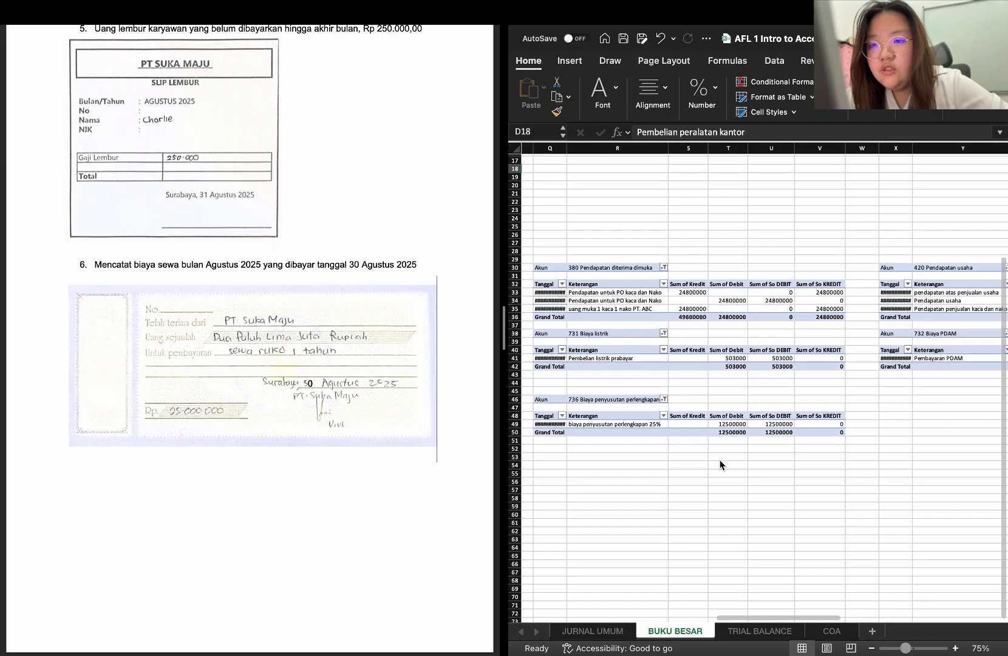
Copy the 736 Biaya penyusutan perlengkapan PivotTable from Q46:V50 to X46, below the 732 Biaya PDAM ledger
scroll(720, 459, "left", 1)
scroll(720, 460, "down", 1)
left_click_drag(556, 395, 833, 433)
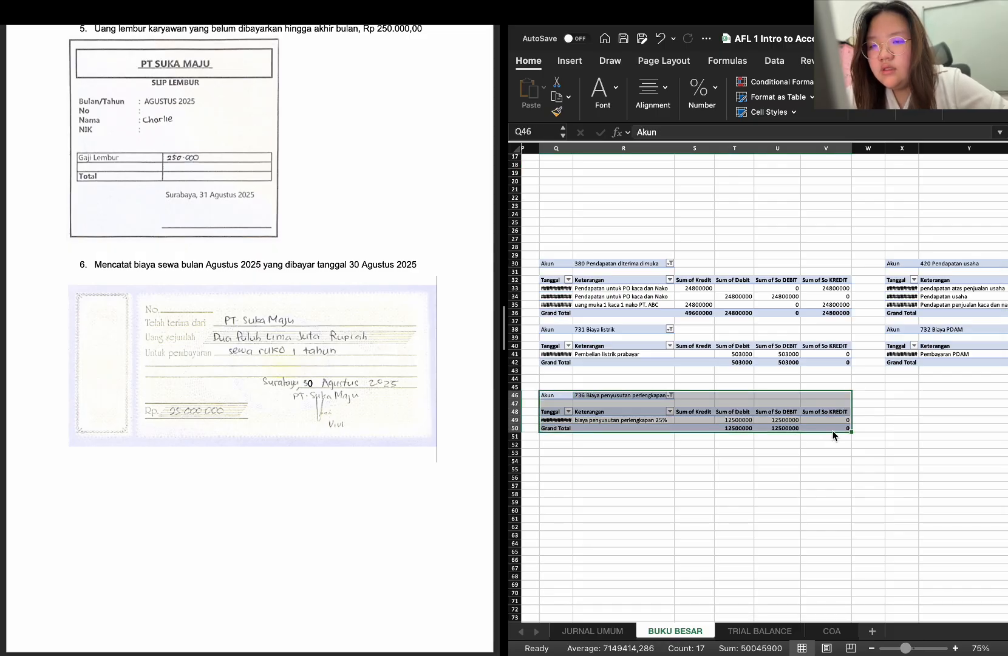
key("super+c")
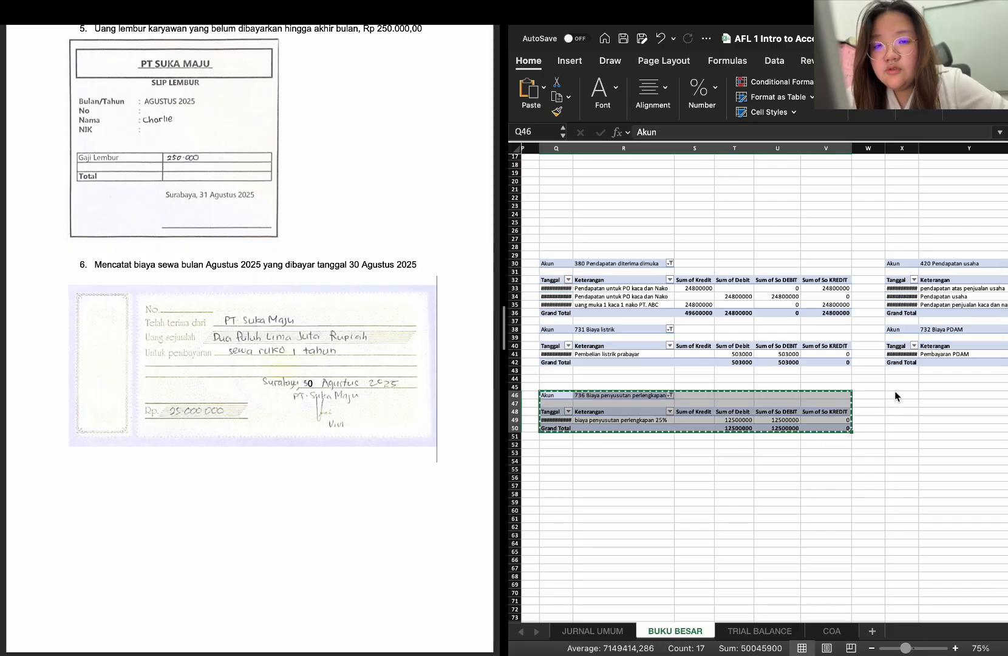
left_click(895, 394)
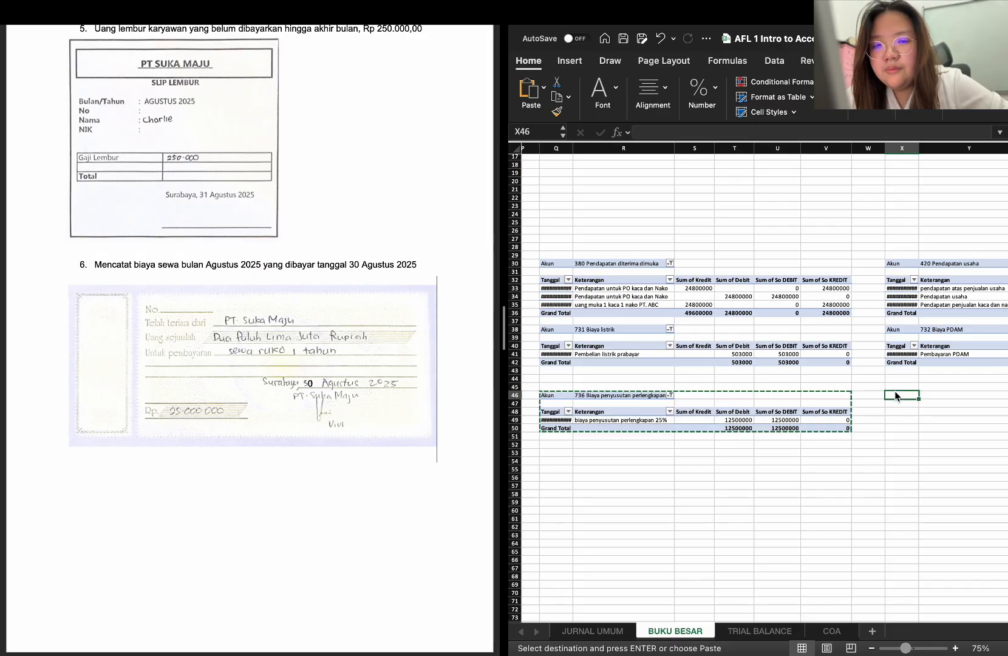
left_click(600, 630)
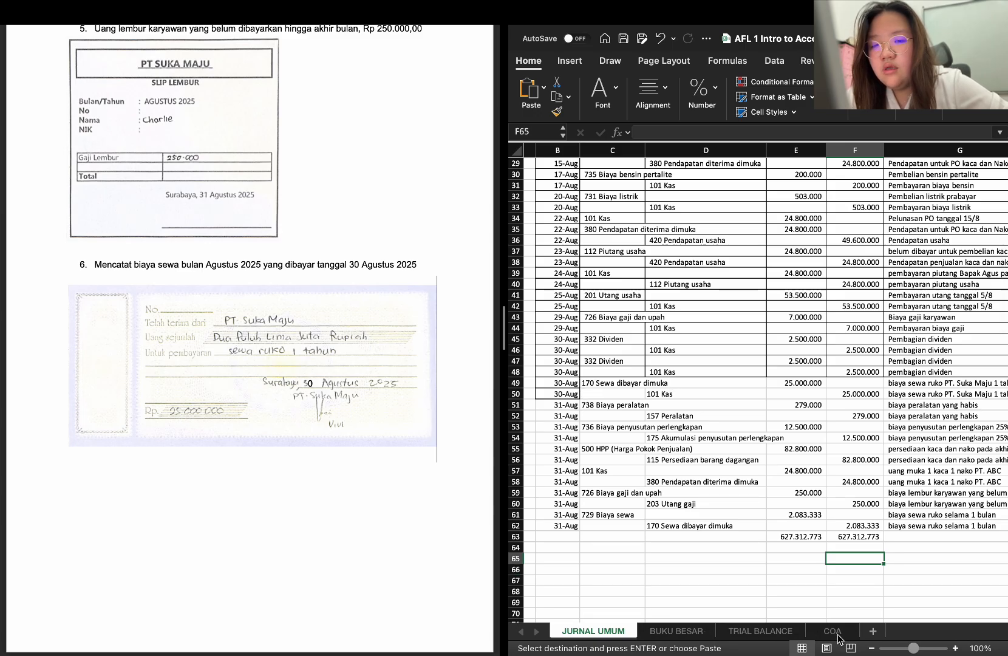
left_click(692, 633)
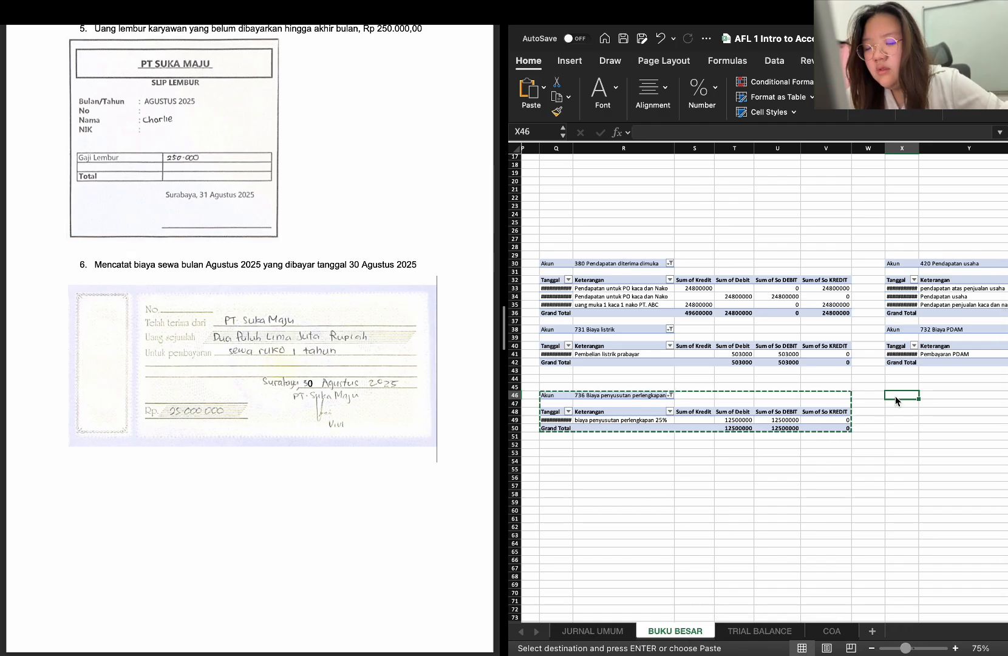
key("ctrl+v")
scroll(914, 419, "right", 3)
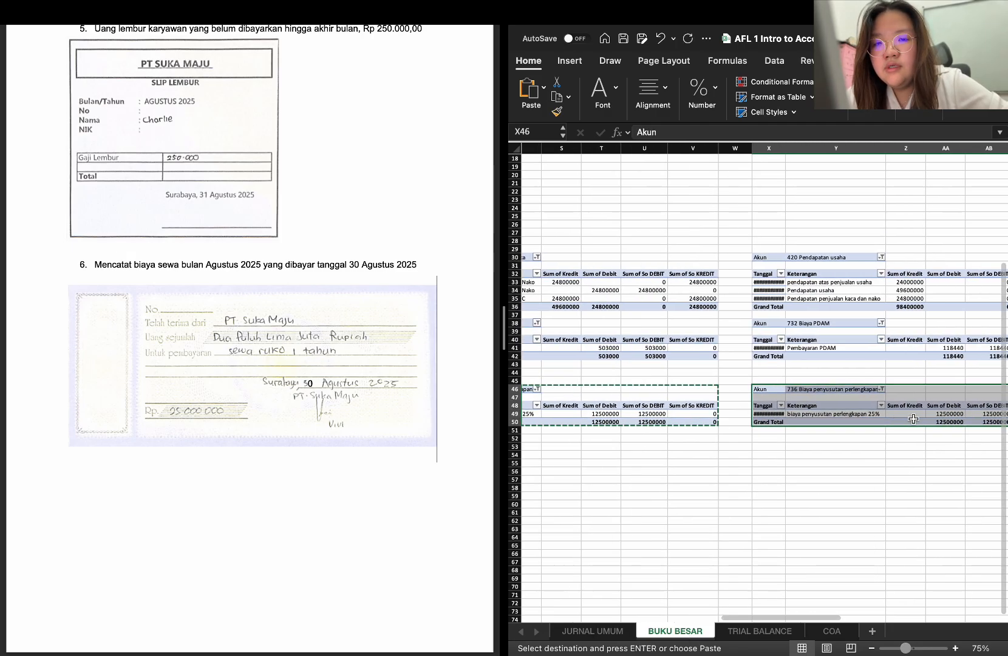
scroll(913, 418, "right", 2)
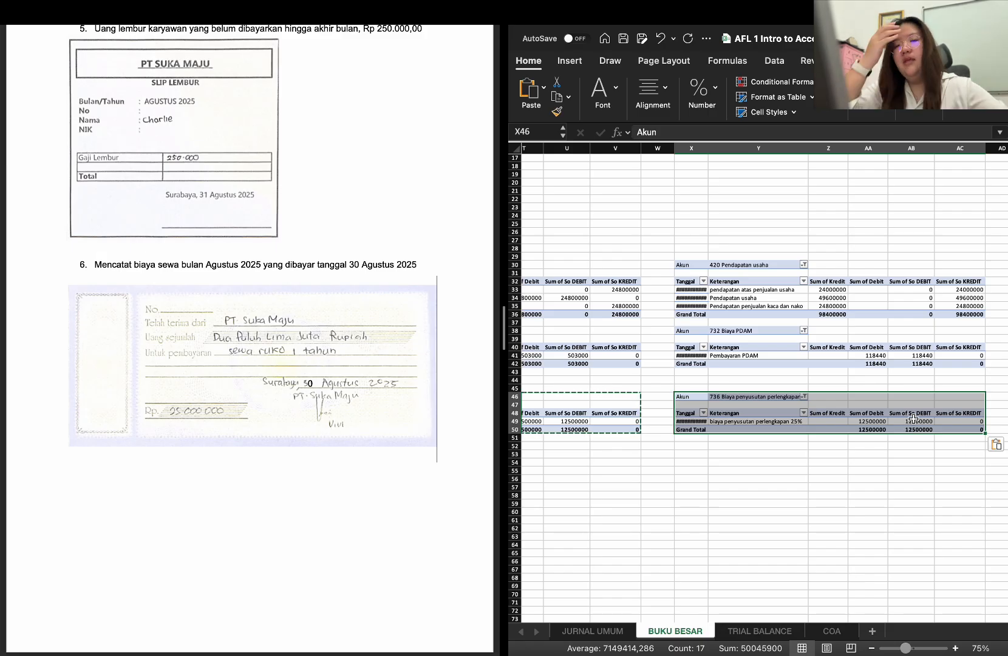
Change the Akun filter of the PivotTable at X46 from 736 Biaya penyusutan perlengkapan to only 170 Sewa dibayar dimuka
left_click(803, 396)
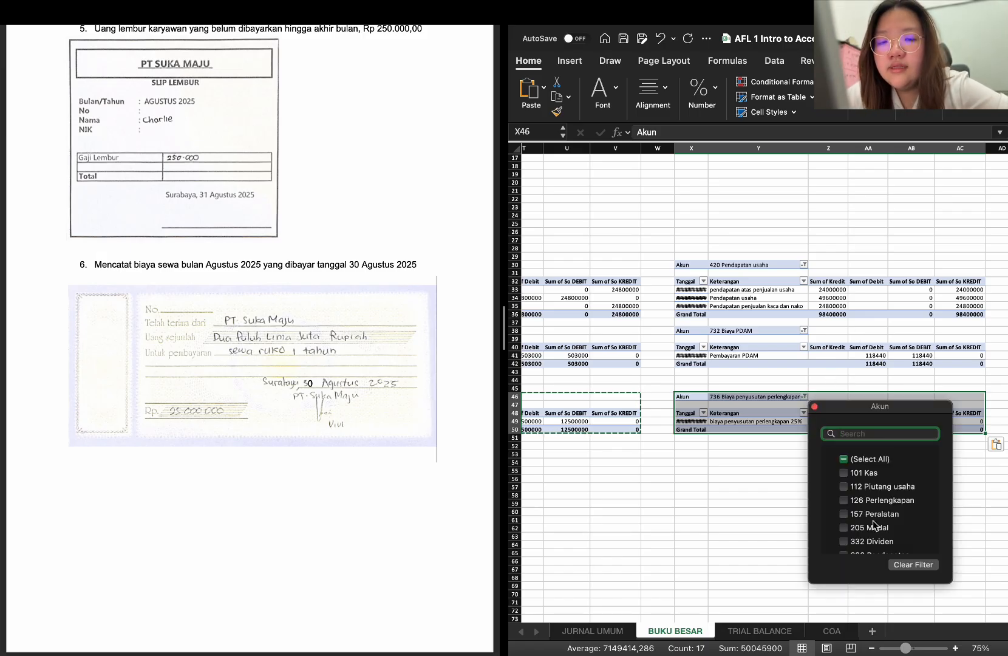
scroll(874, 525, "down", 5)
scroll(874, 525, "up", 2)
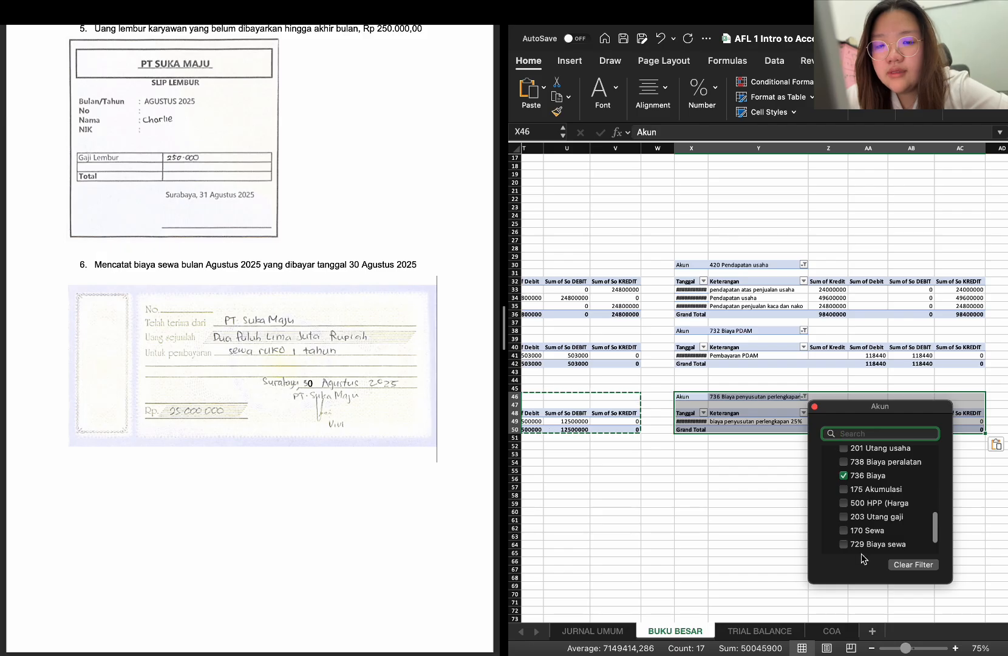
scroll(875, 528, "up", 3)
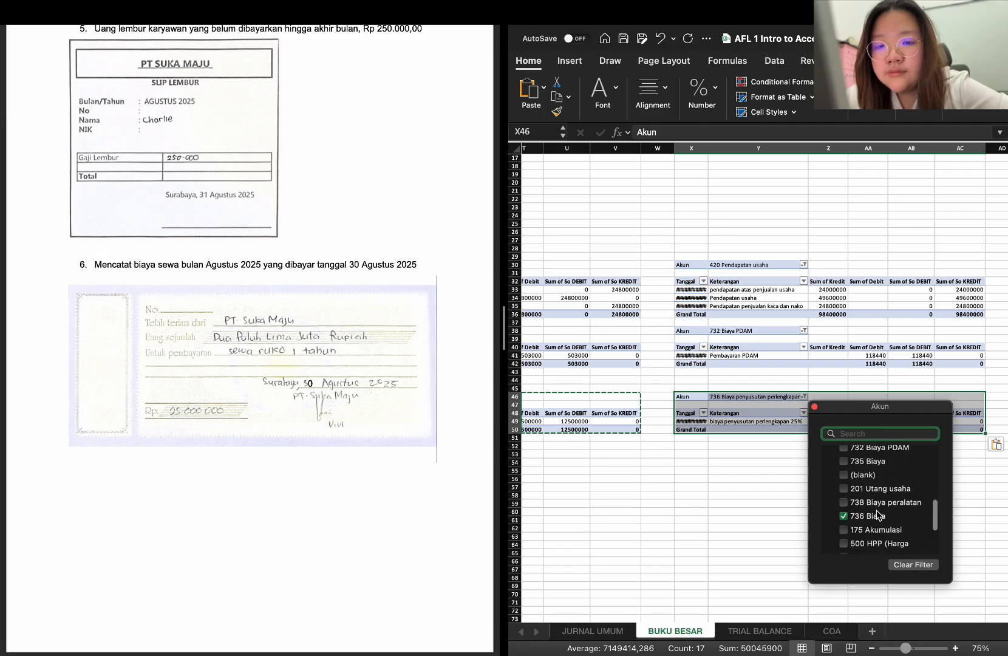
scroll(877, 515, "up", 1)
scroll(877, 515, "down", 2)
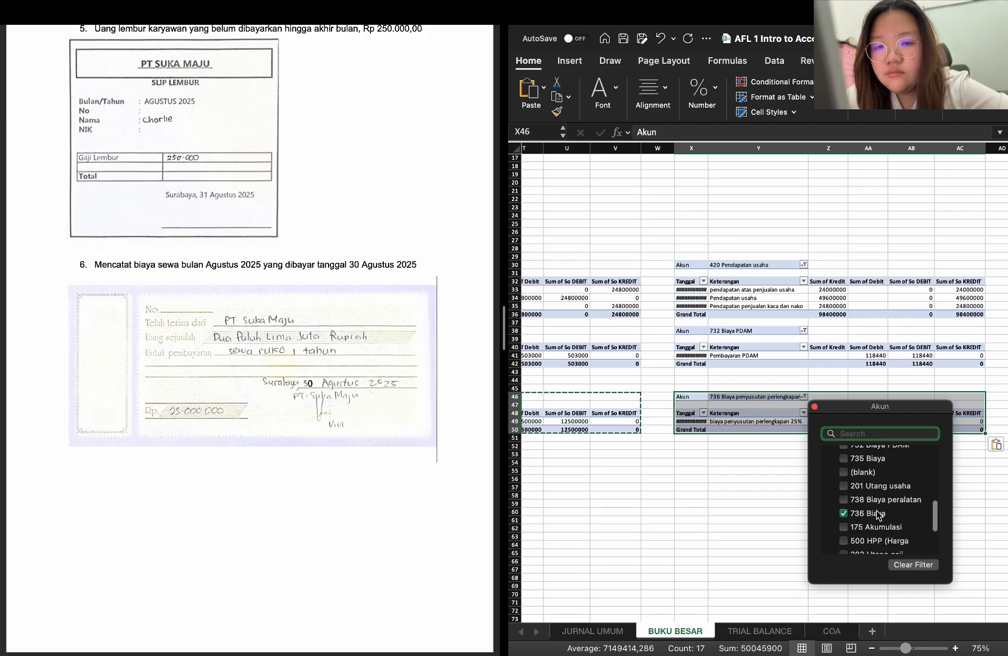
scroll(853, 501, "down", 5)
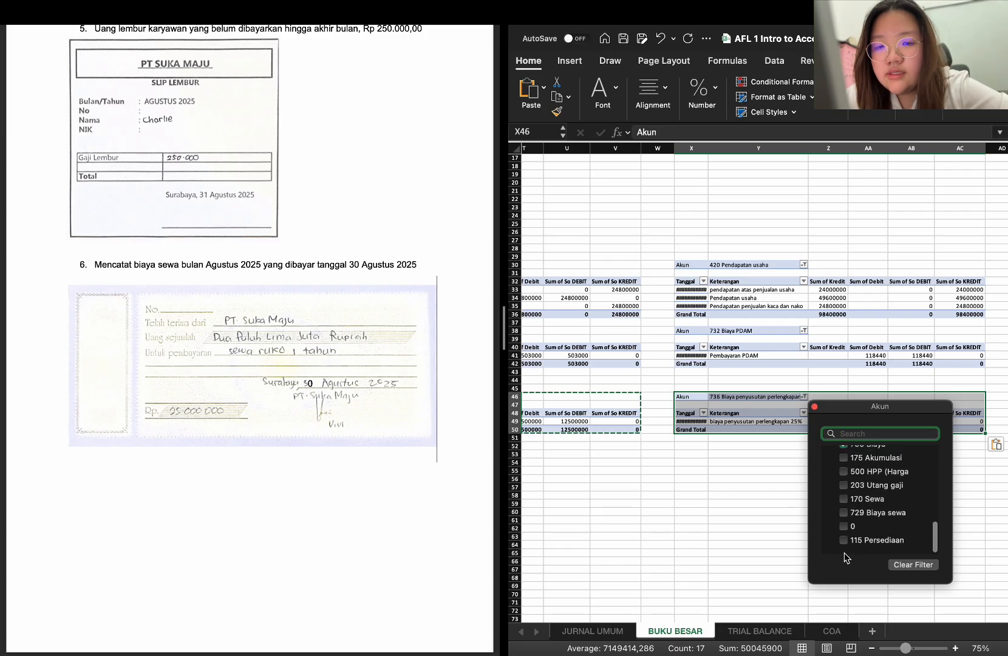
left_click(844, 499)
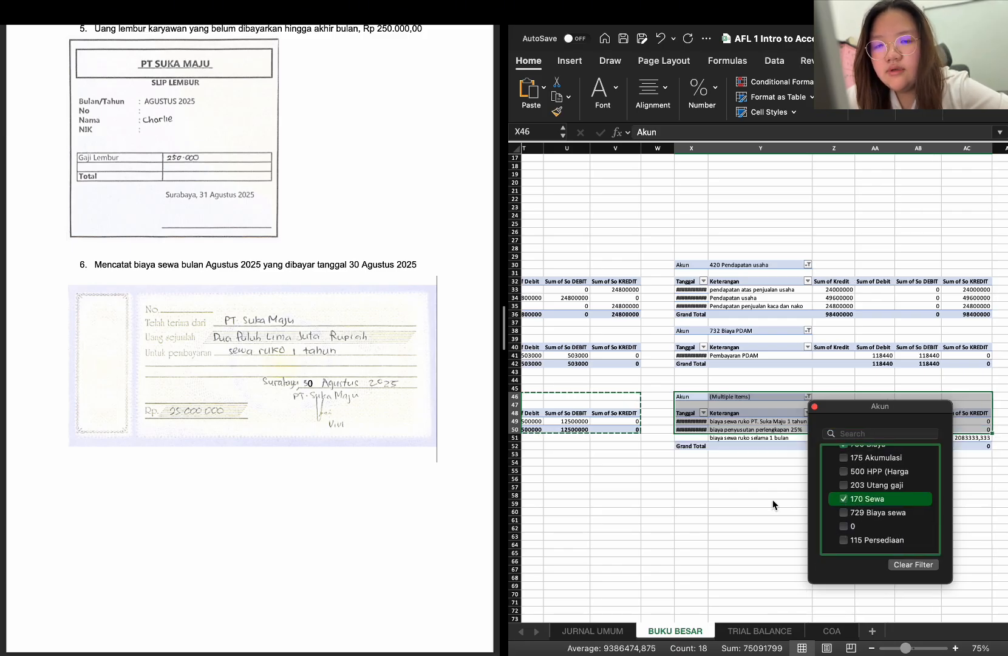
scroll(859, 493, "up", 3)
left_click(847, 484)
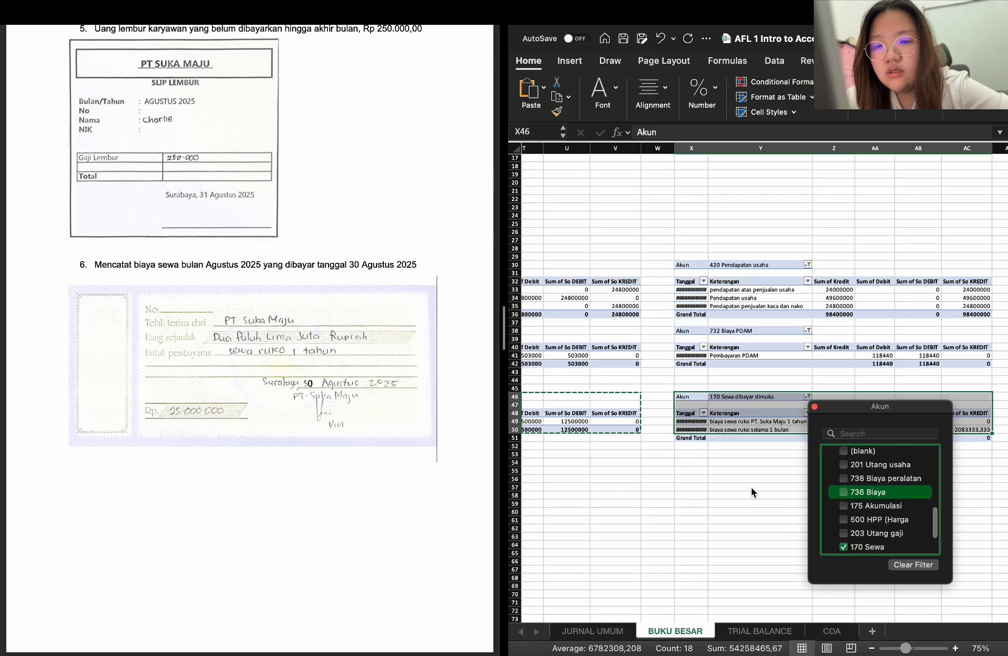
left_click(723, 473)
left_click(821, 509)
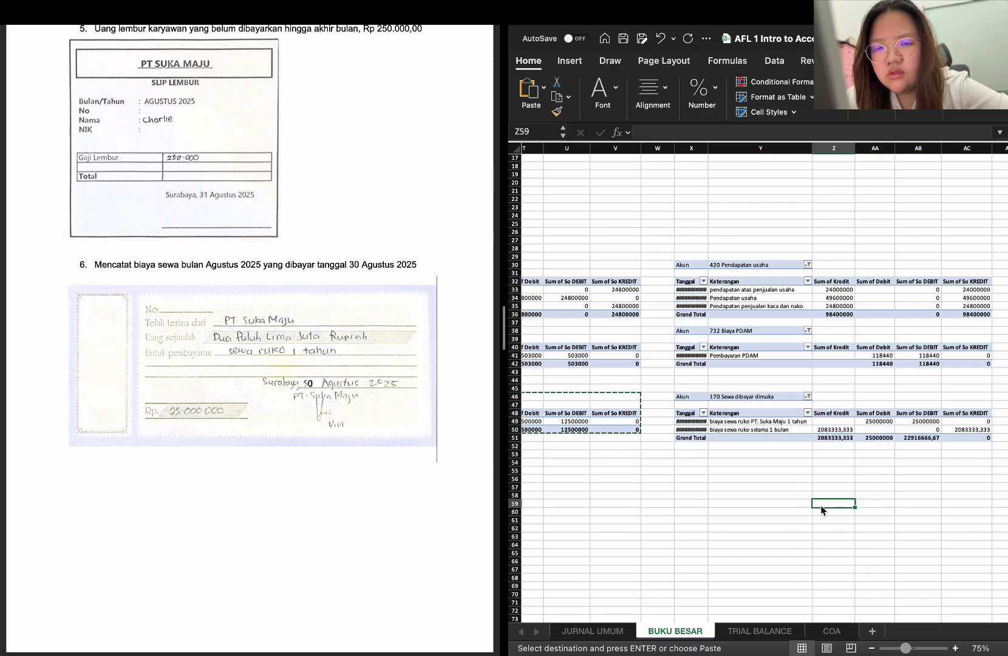
Copy the 170 Sewa dibayar dimuka PivotTable from X46:AC51 to C53, below the 738 Biaya peralatan ledger
scroll(821, 509, "right", 3)
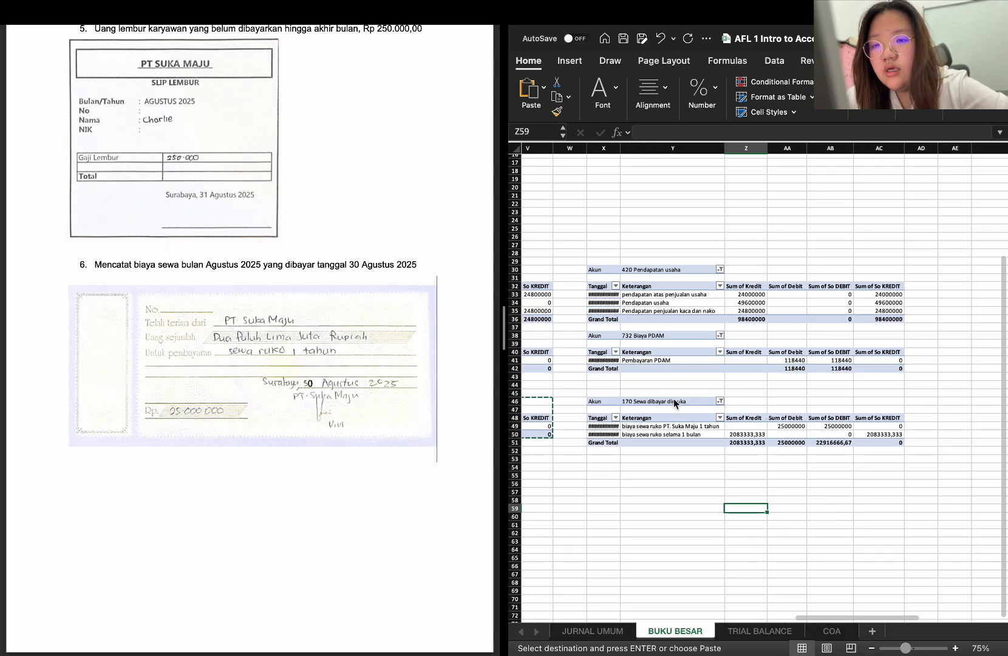
left_click_drag(594, 402, 876, 440)
scroll(876, 441, "left", 10)
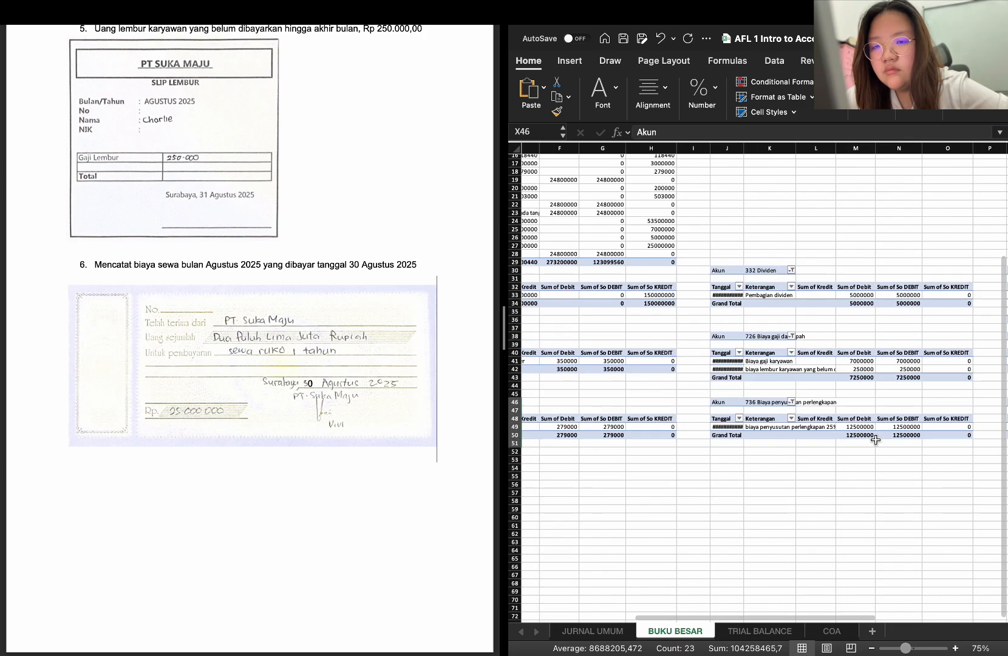
scroll(869, 446, "right", 2)
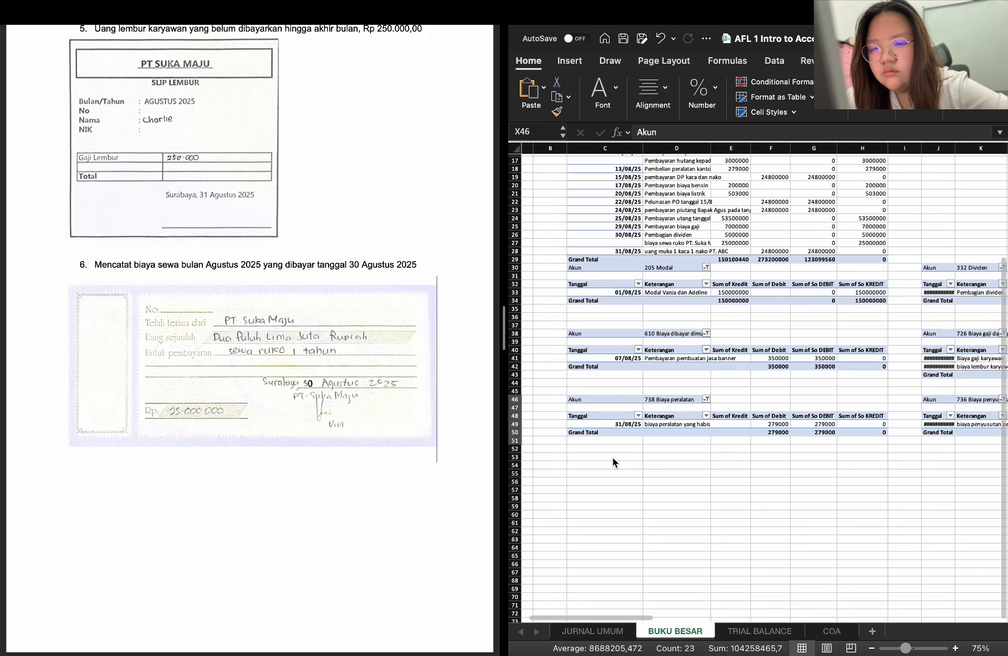
left_click(611, 456)
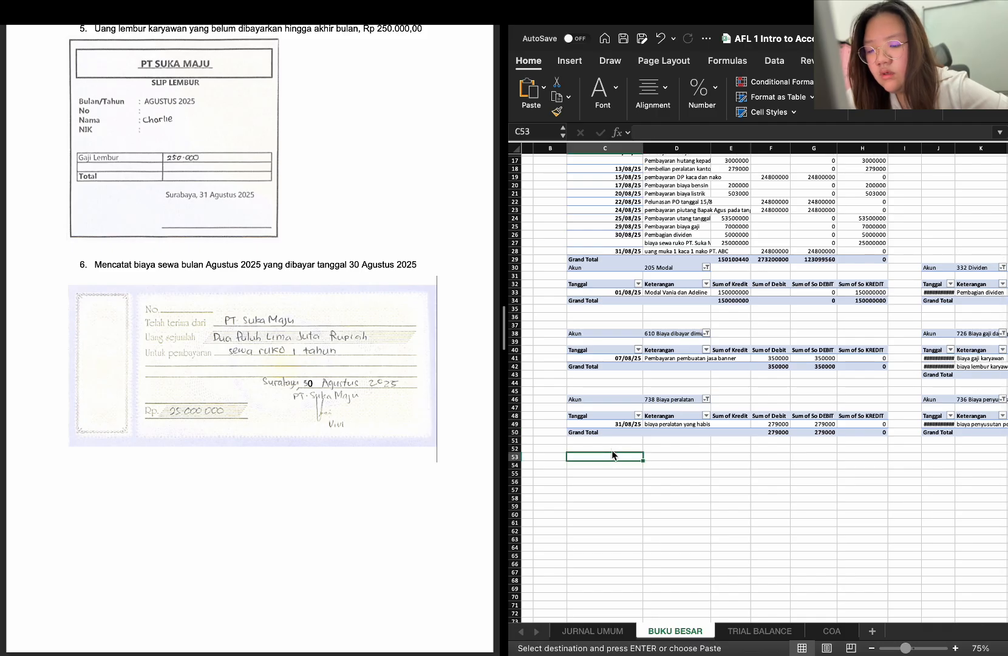
key("ctrl+v")
Change the Akun filter of the PivotTable at C53 from 170 Sewa dibayar dimuka to only 203 Utang gaji
left_click(704, 457)
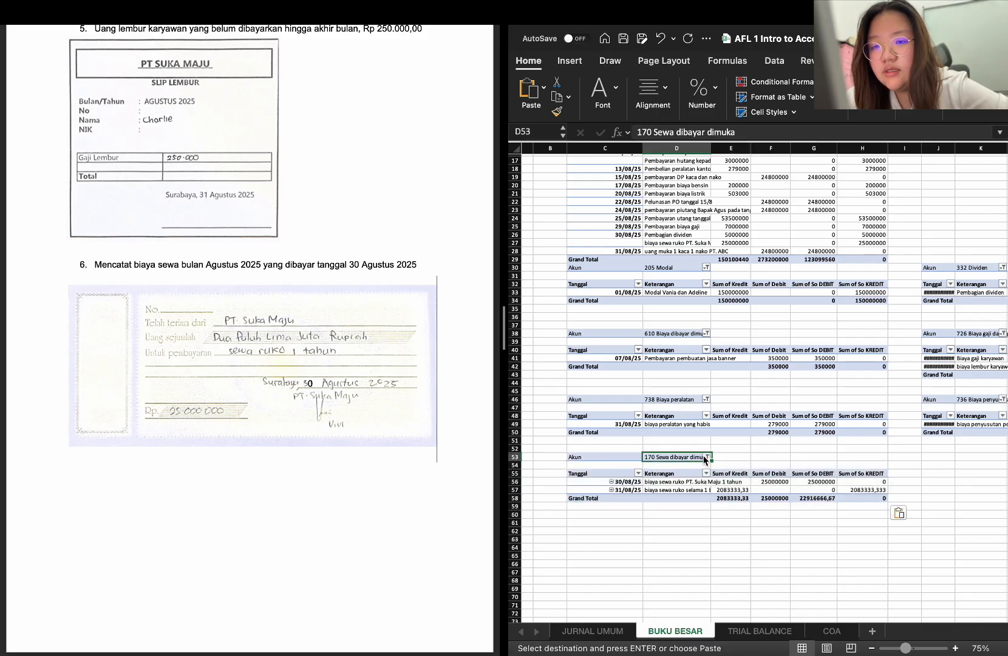
left_click(707, 457)
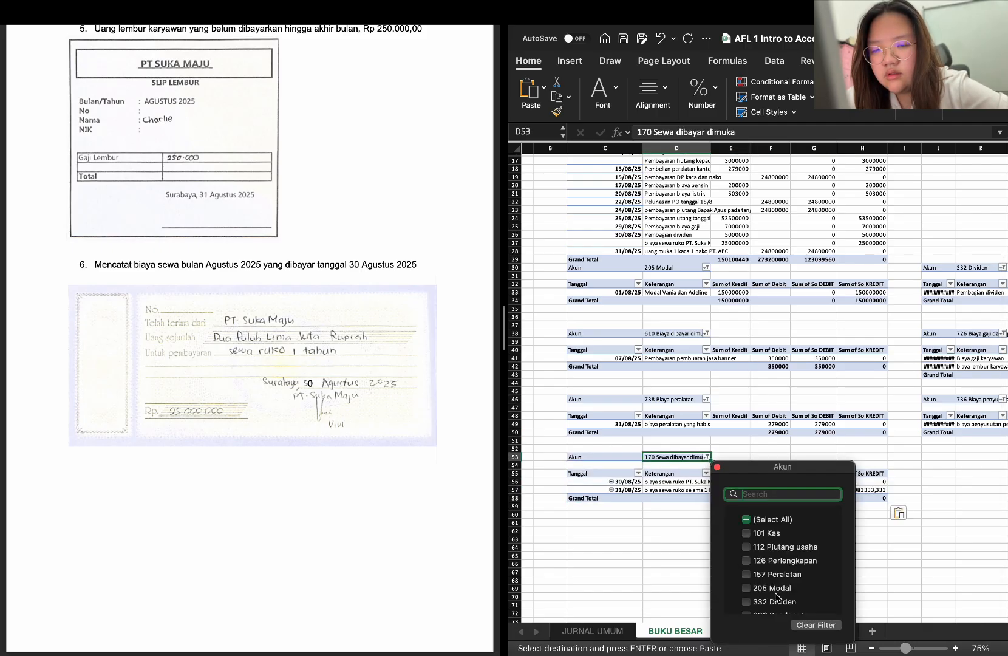
scroll(775, 567, "down", 5)
left_click(747, 545)
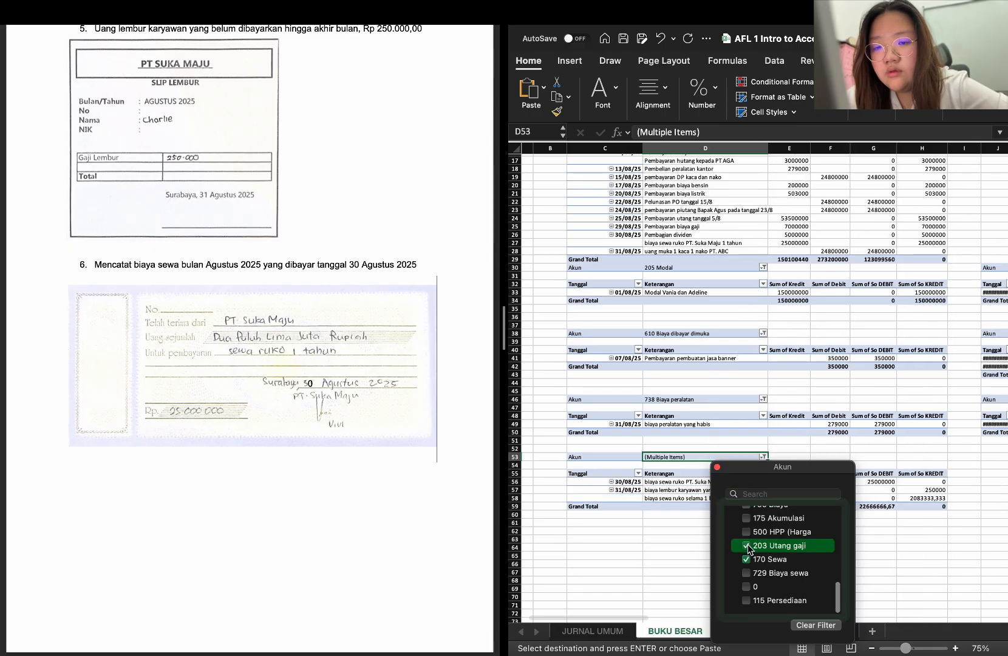
left_click(747, 558)
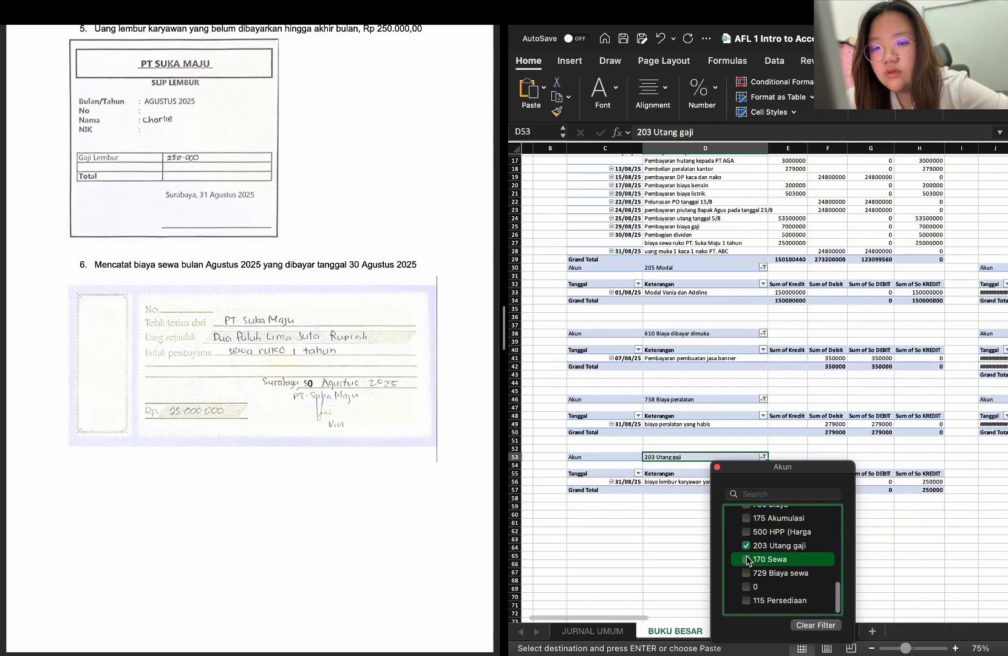
left_click(682, 552)
Paste the 170 Sewa dibayar dimuka PivotTable at J55 and remove 170 Sewa from its Akun filter
scroll(682, 547, "right", 8)
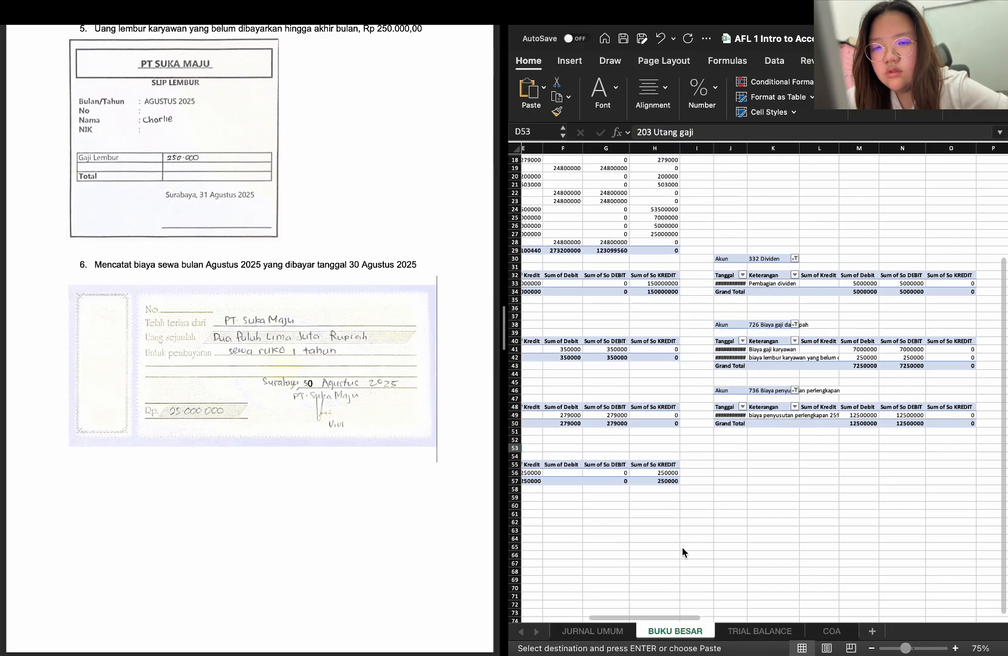
scroll(682, 547, "down", 1)
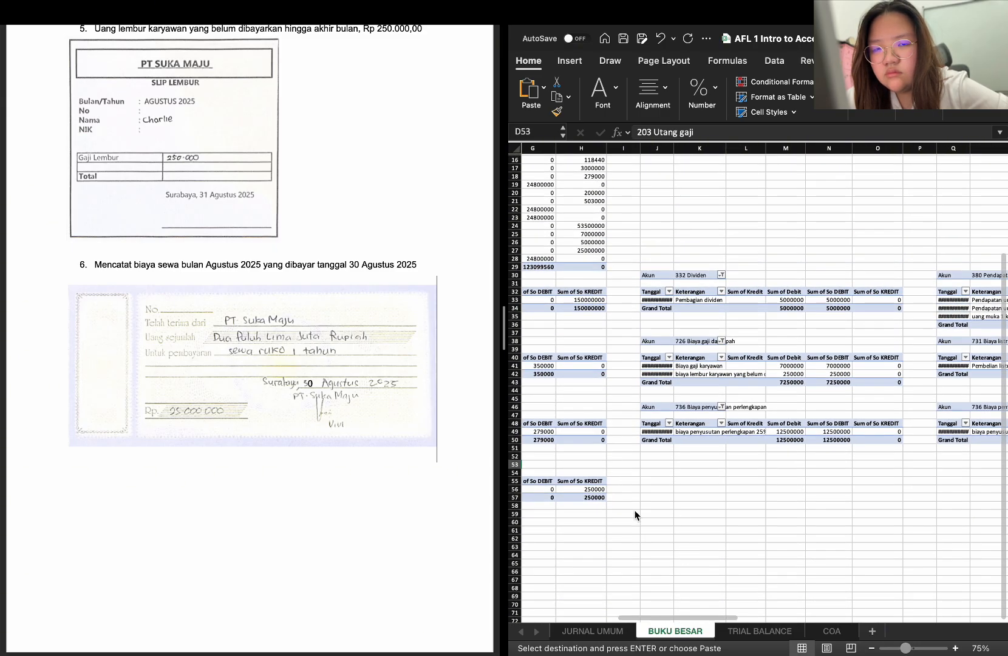
left_click(653, 472)
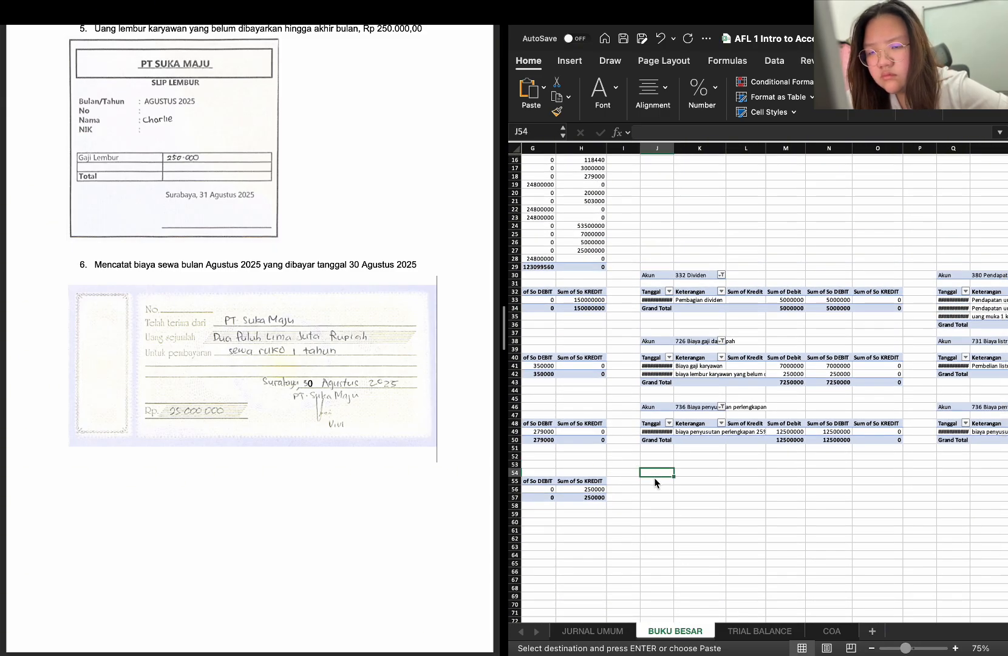
left_click(652, 482)
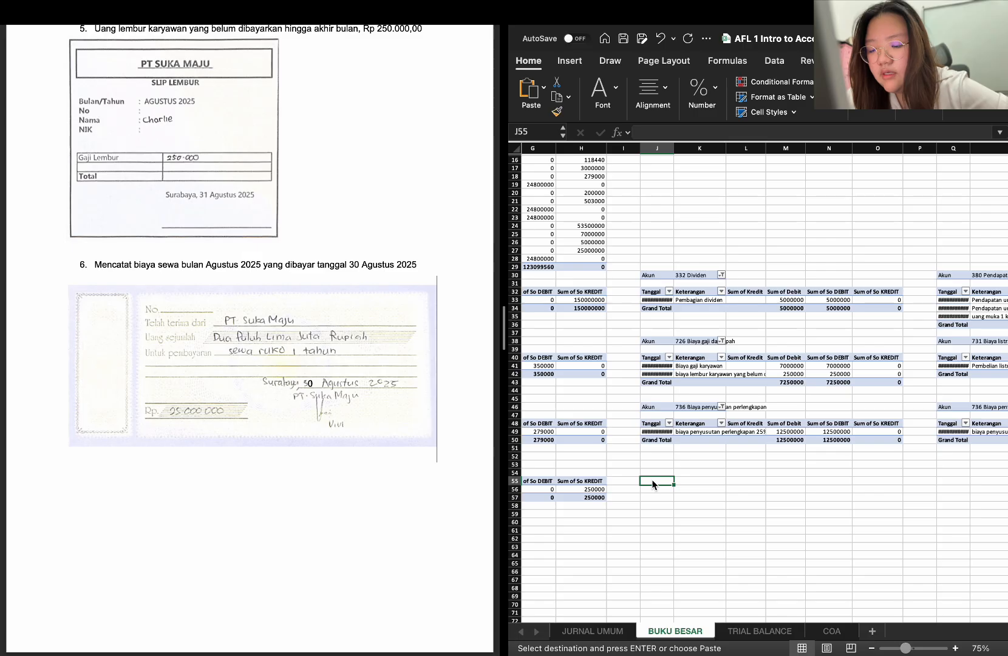
key("super+v")
left_click(723, 481)
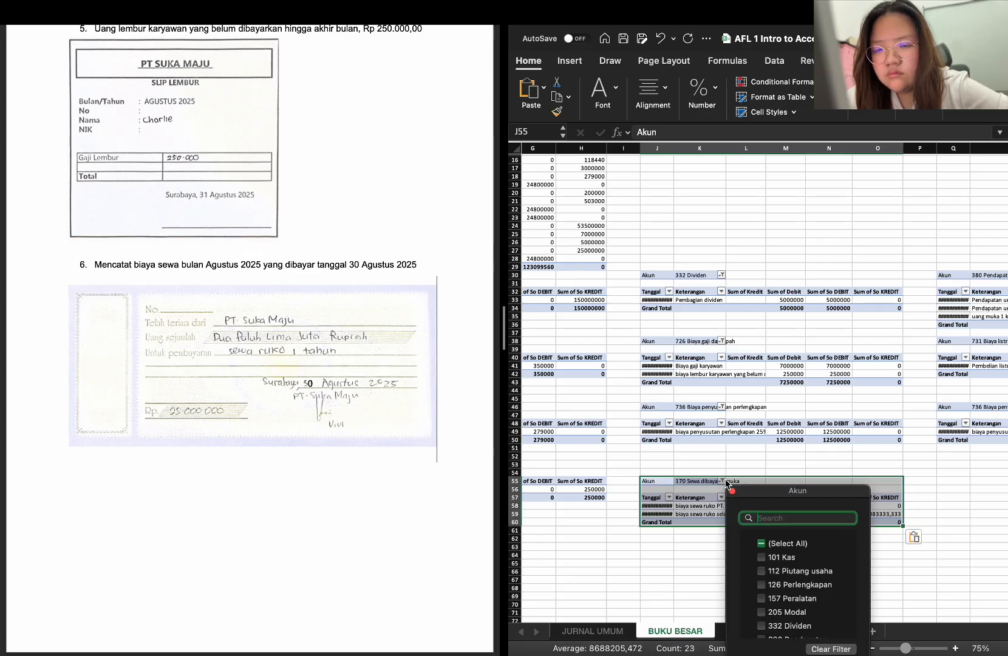
scroll(783, 589, "down", 10)
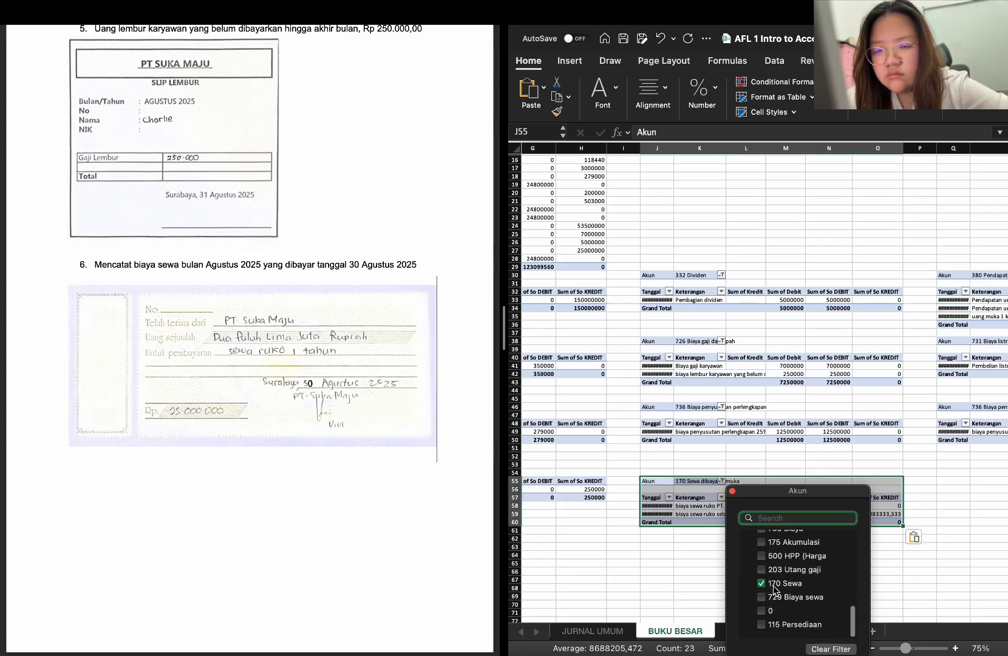
left_click(774, 584)
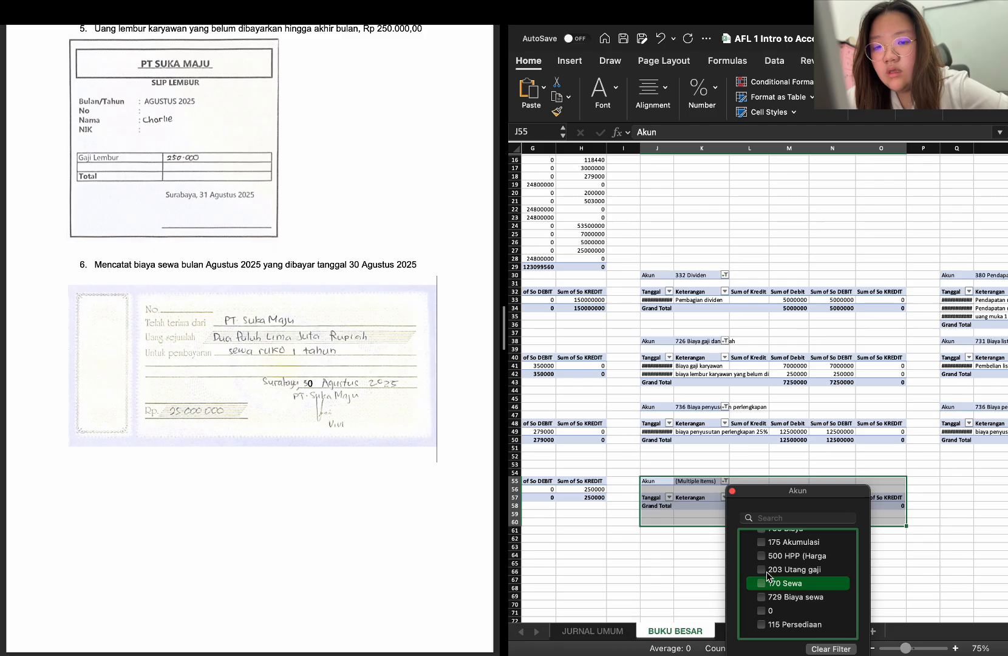
scroll(764, 572, "up", 4)
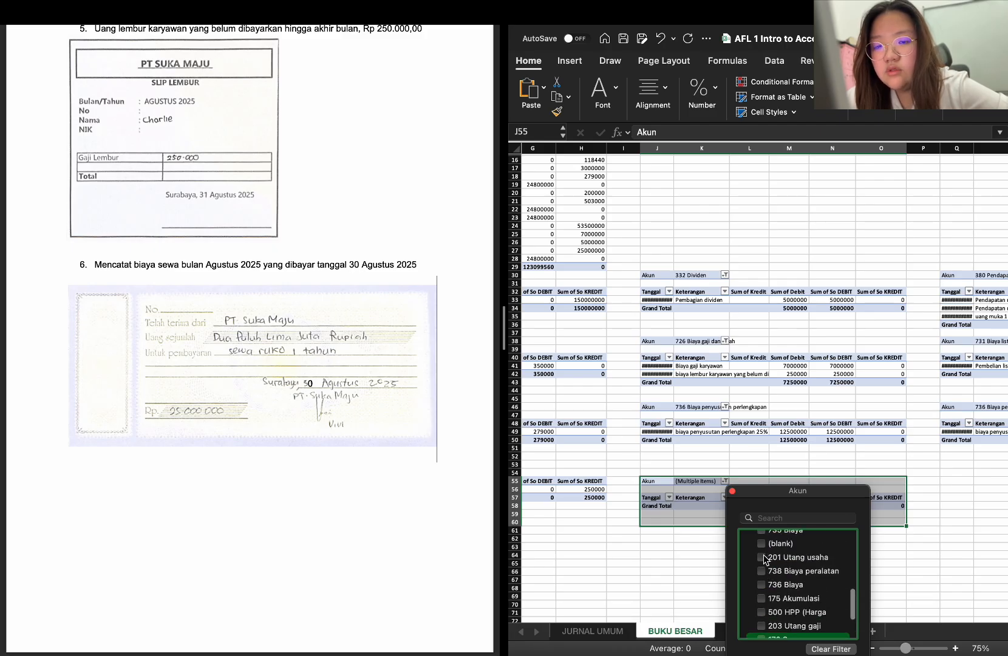
Check the accounts used in the adjusting entries on JURNAL UMUM, then return to the ledger tables on BUKU BESAR
left_click(604, 634)
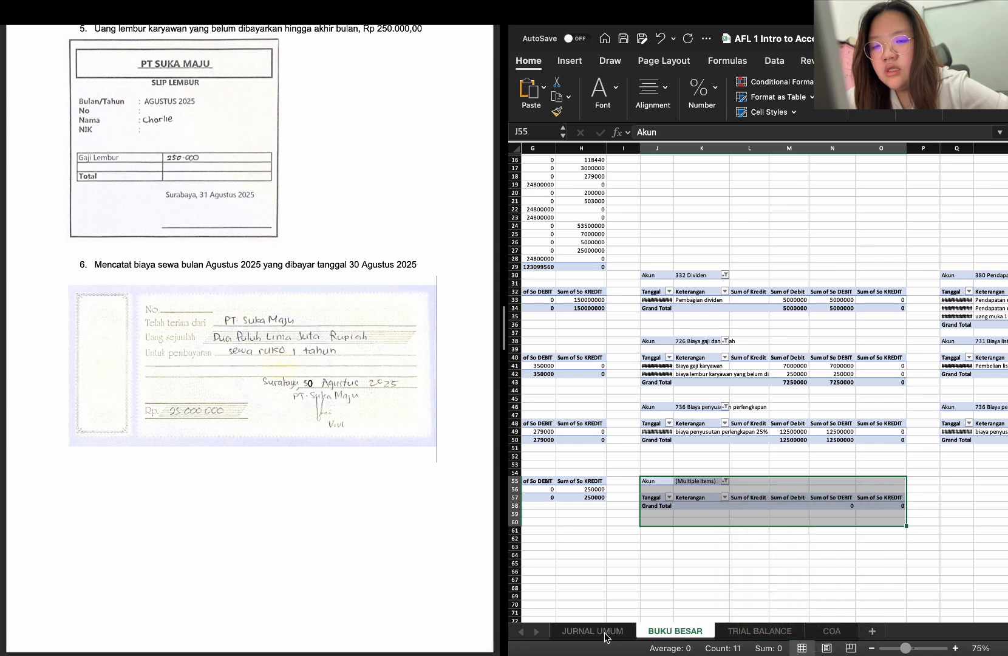
left_click(605, 633)
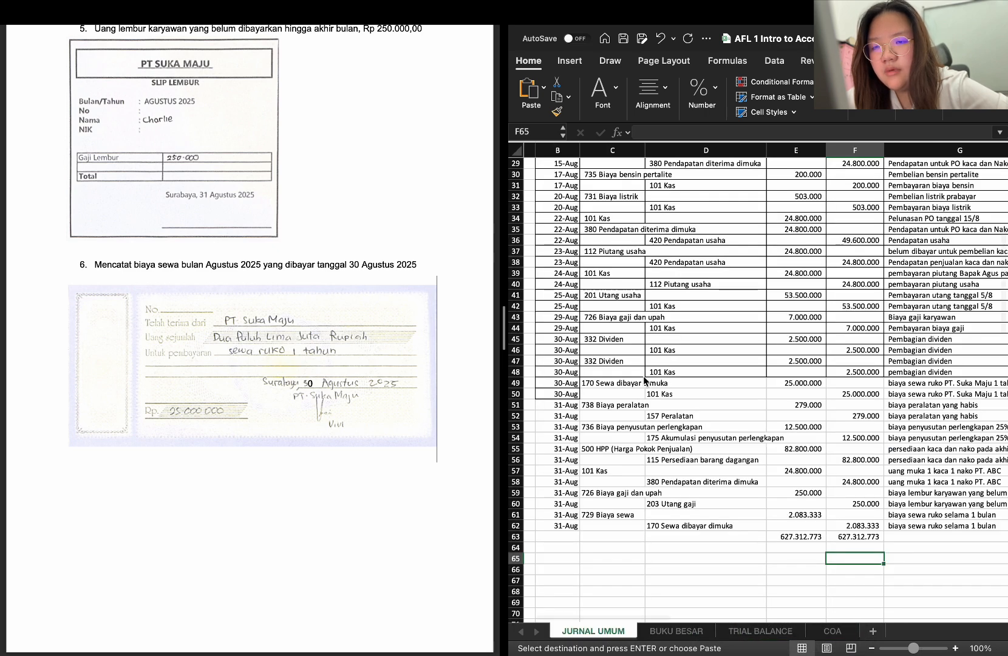
left_click(676, 631)
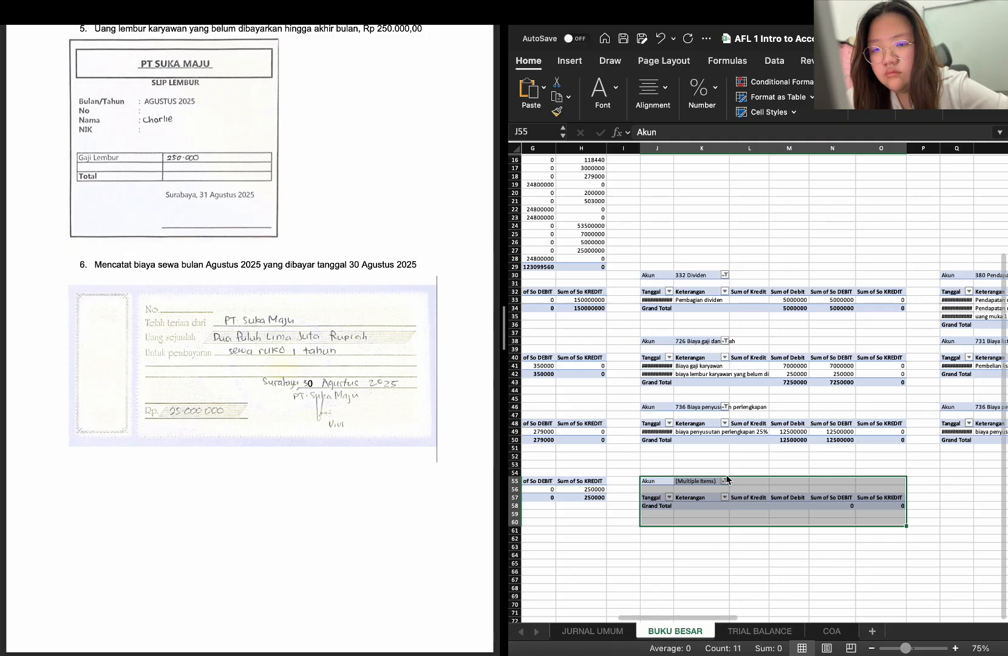
scroll(727, 481, "left", 10)
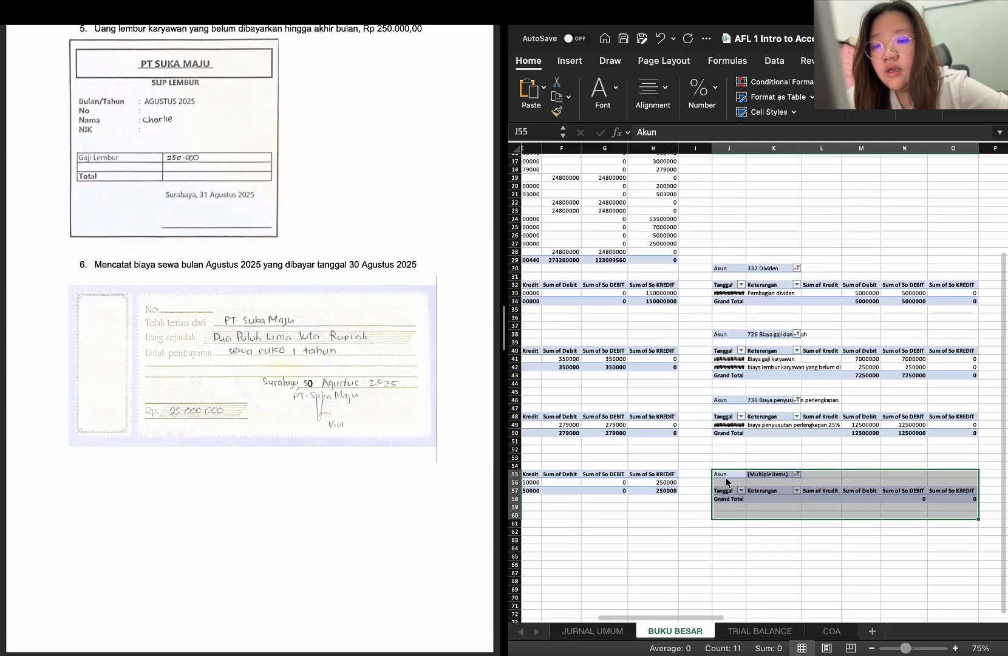
scroll(725, 477, "right", 5)
scroll(725, 477, "down", 1)
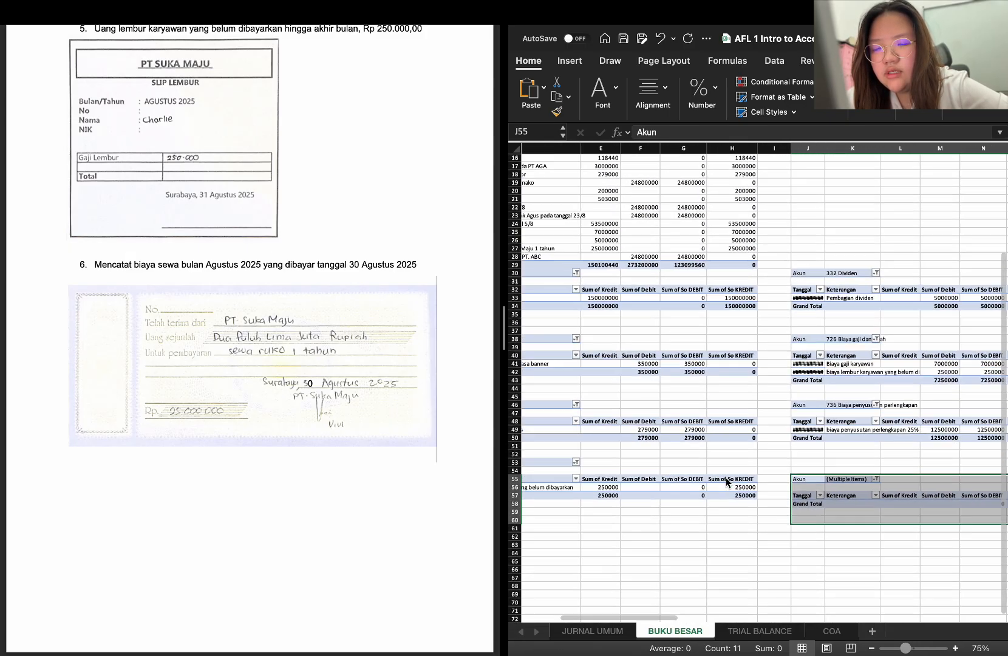
Move the empty PivotTable copy from J55 up to J54, then delete it by clearing J53:O60
left_click_drag(832, 462, 832, 461)
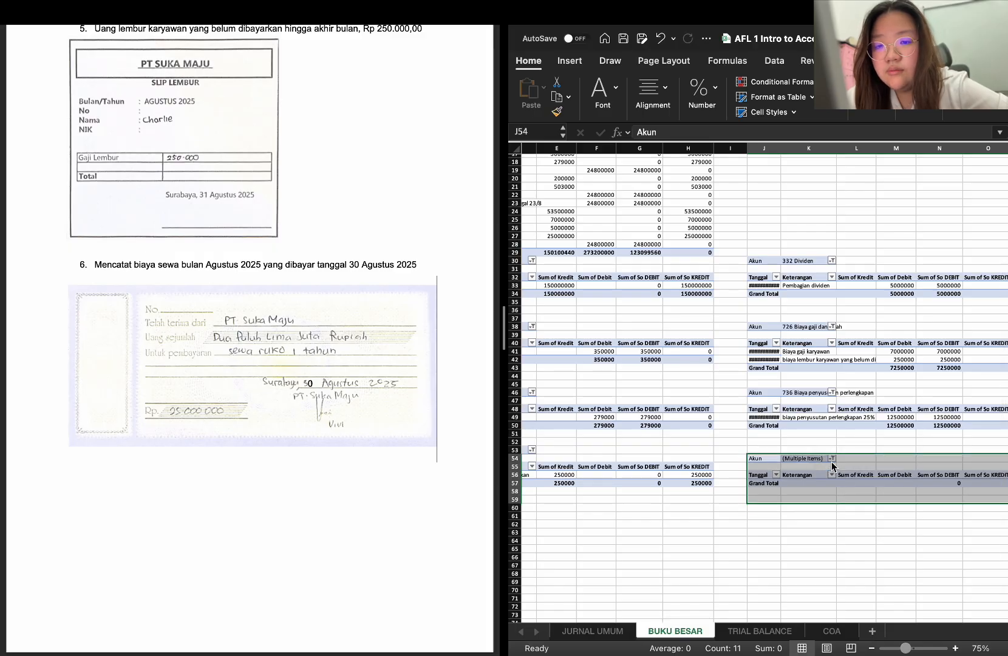
scroll(832, 465, "left", 3)
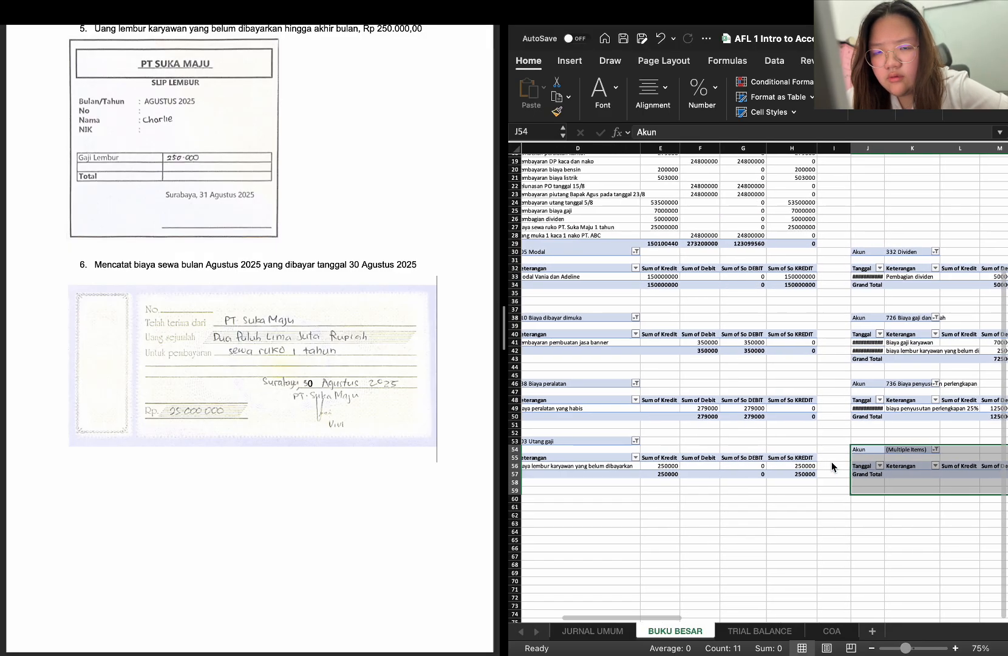
left_click(821, 449)
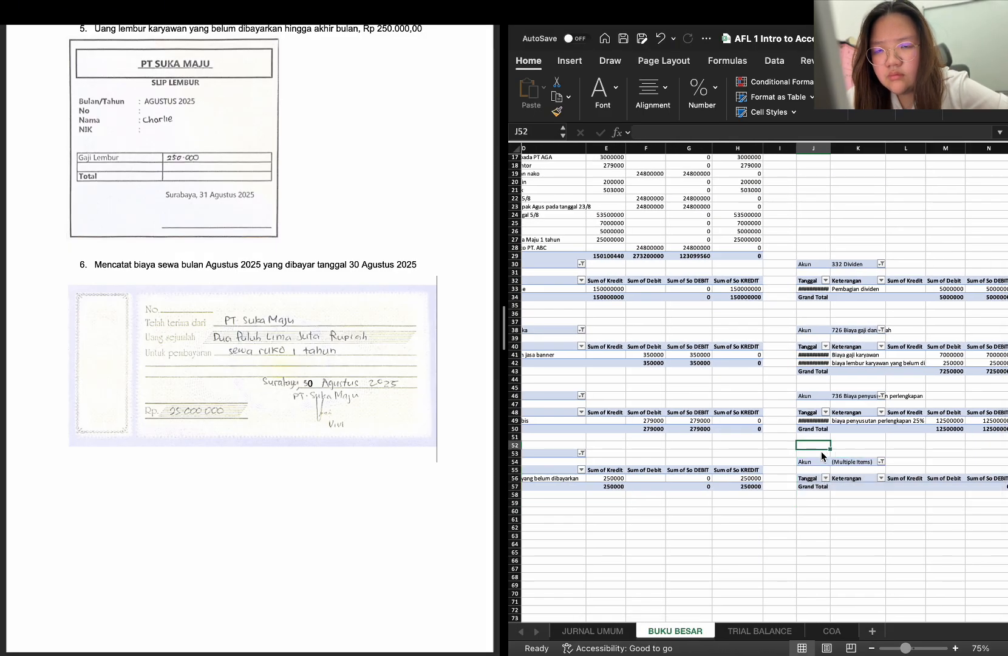
left_click_drag(814, 456, 954, 511)
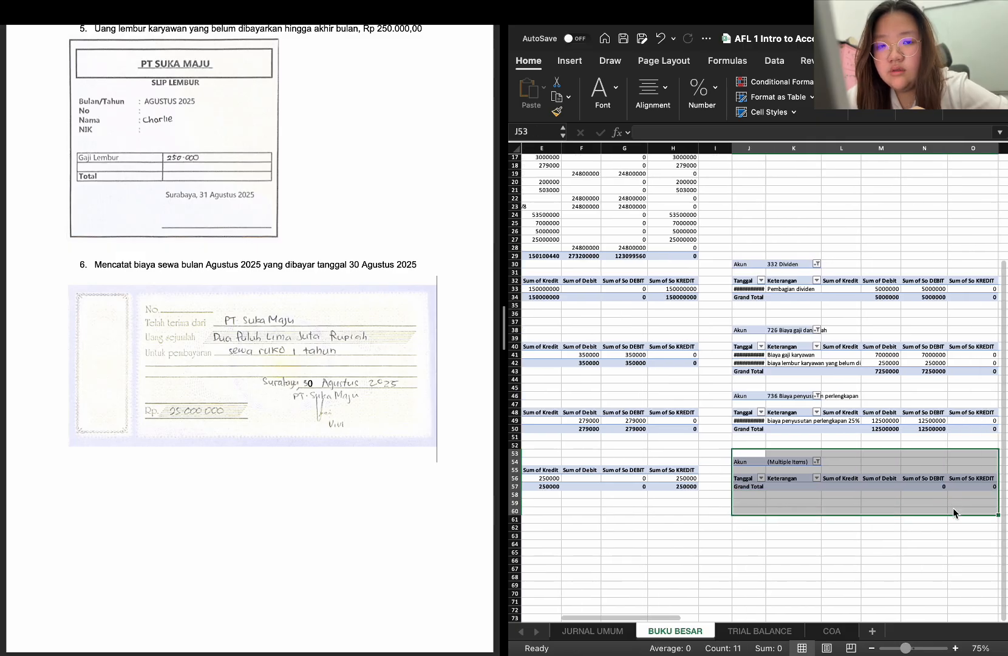
key("Delete")
scroll(952, 508, "up", 2)
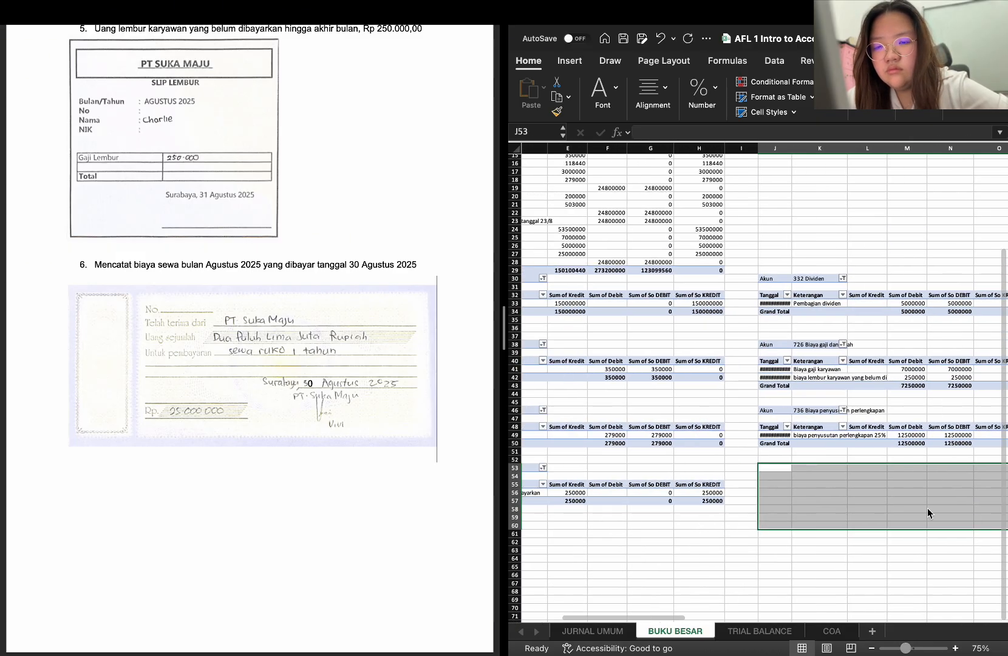
Copy the 203 Utang gaji PivotTable from C53:H57 to J53, below the 736 Biaya penyusutan perlengkapan ledger
left_click(769, 469)
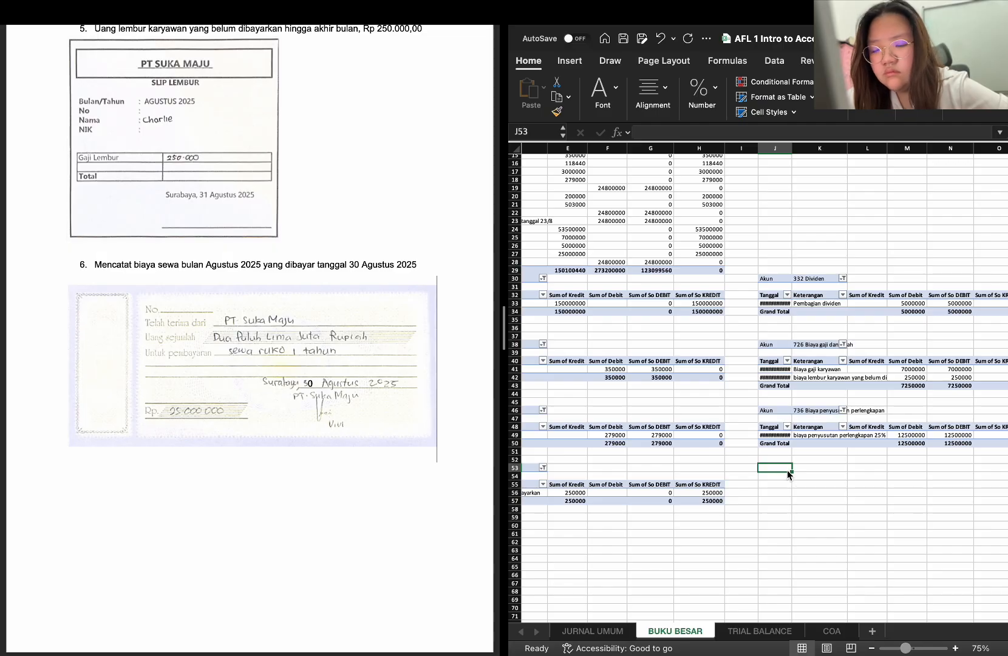
scroll(779, 470, "left", 5)
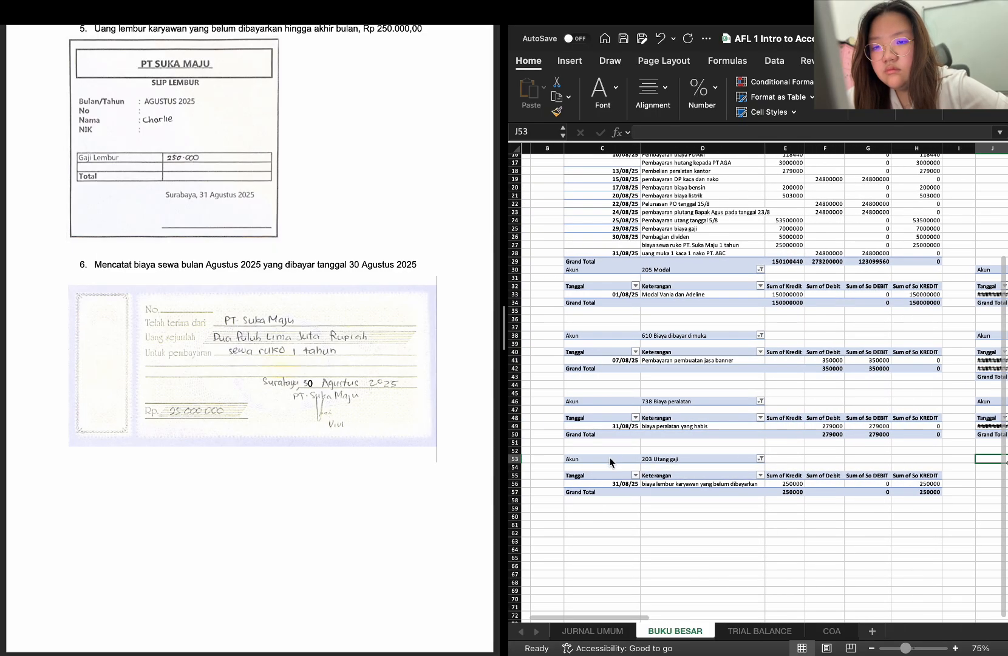
left_click_drag(609, 456, 927, 498)
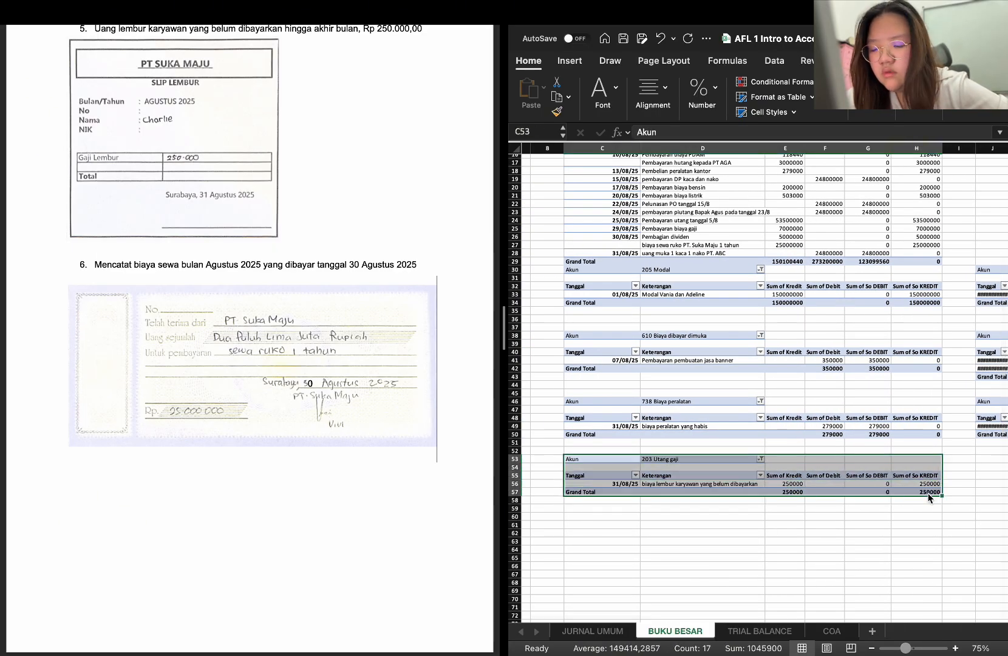
key("super+c")
scroll(895, 490, "right", 3)
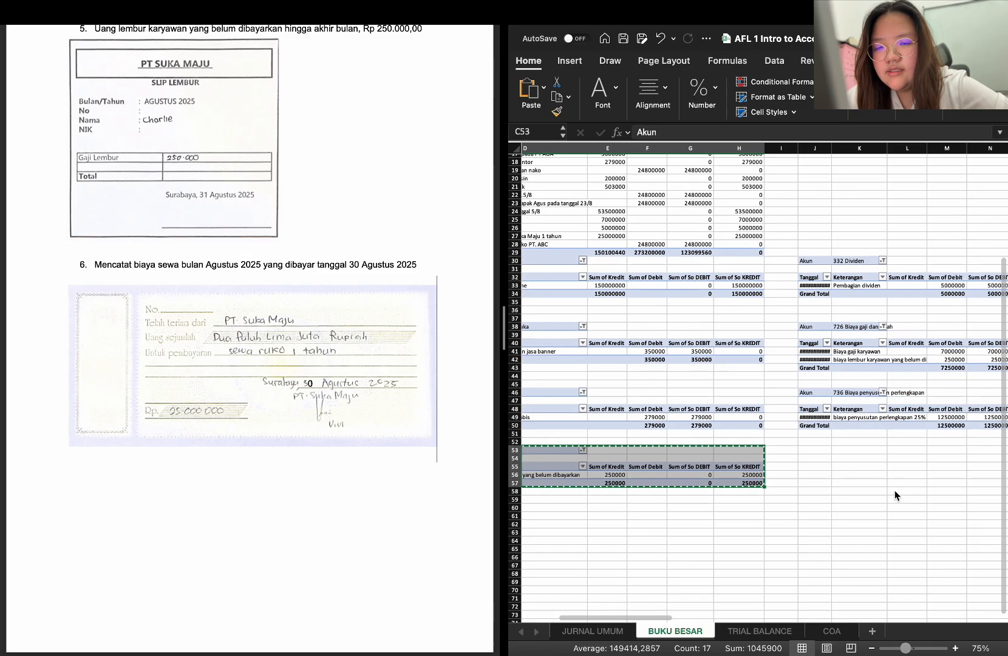
left_click(808, 450)
key("super+v")
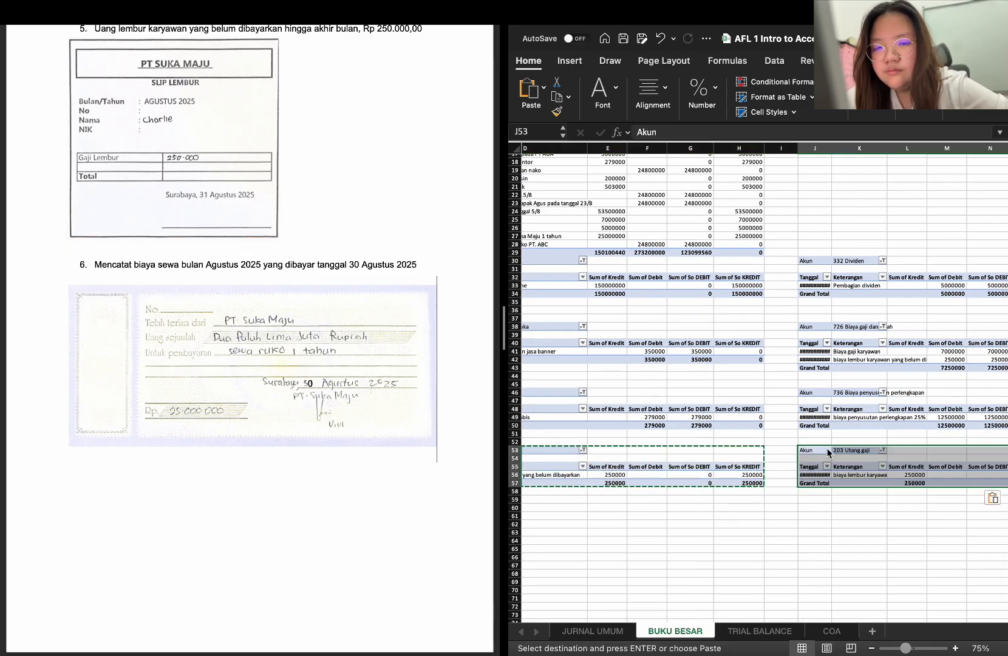
Change the Akun filter of the PivotTable at J53 from 203 Utang gaji to only 729 Biaya sewa
left_click(882, 450)
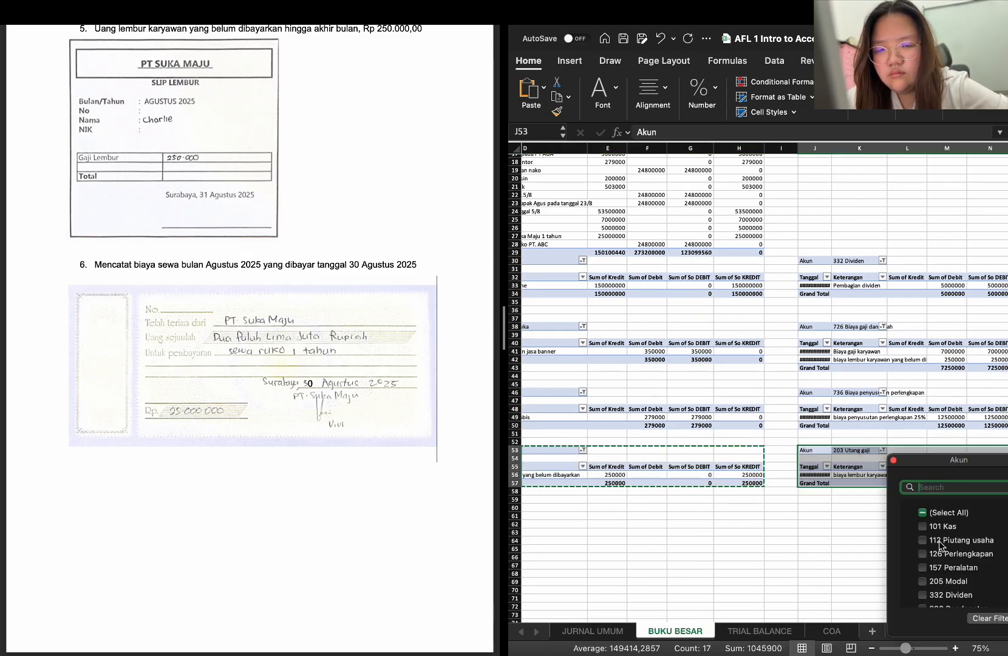
scroll(940, 545, "down", 5)
scroll(939, 545, "down", 5)
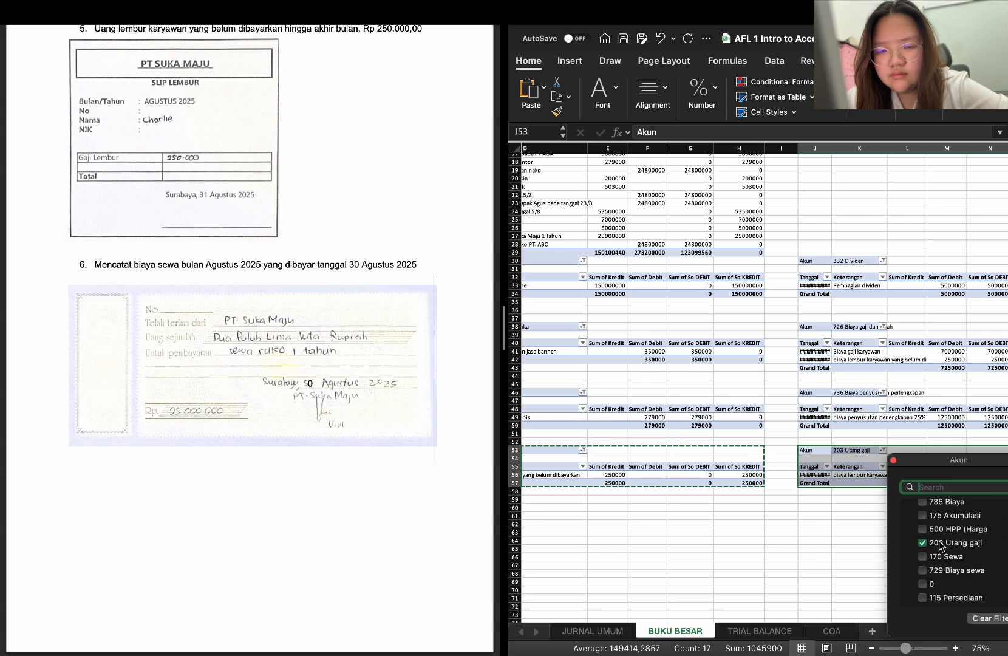
left_click(923, 567)
scroll(830, 537, "right", 5)
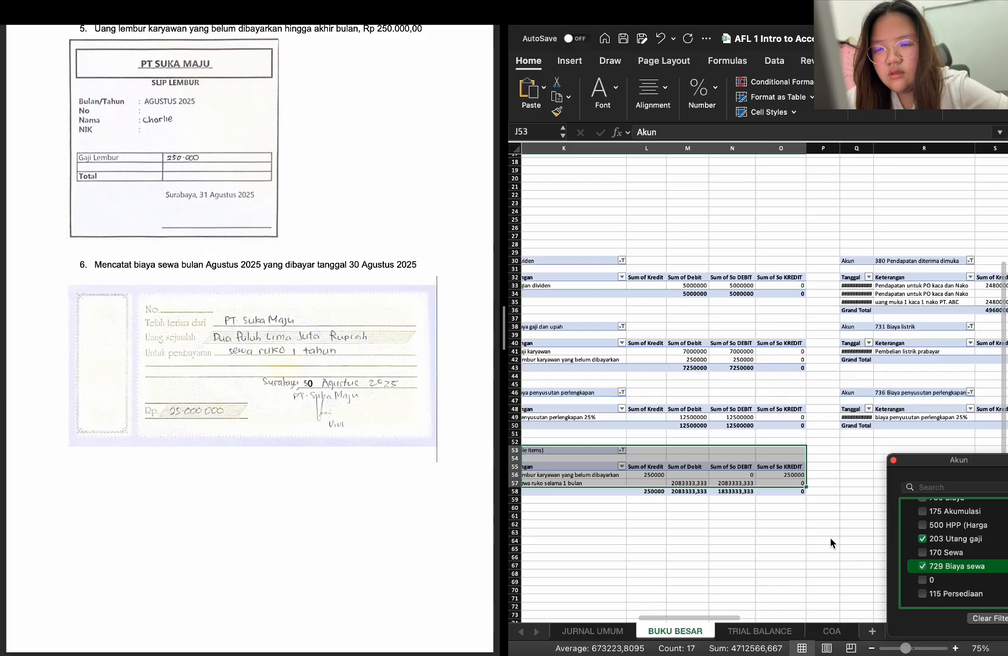
left_click(922, 539)
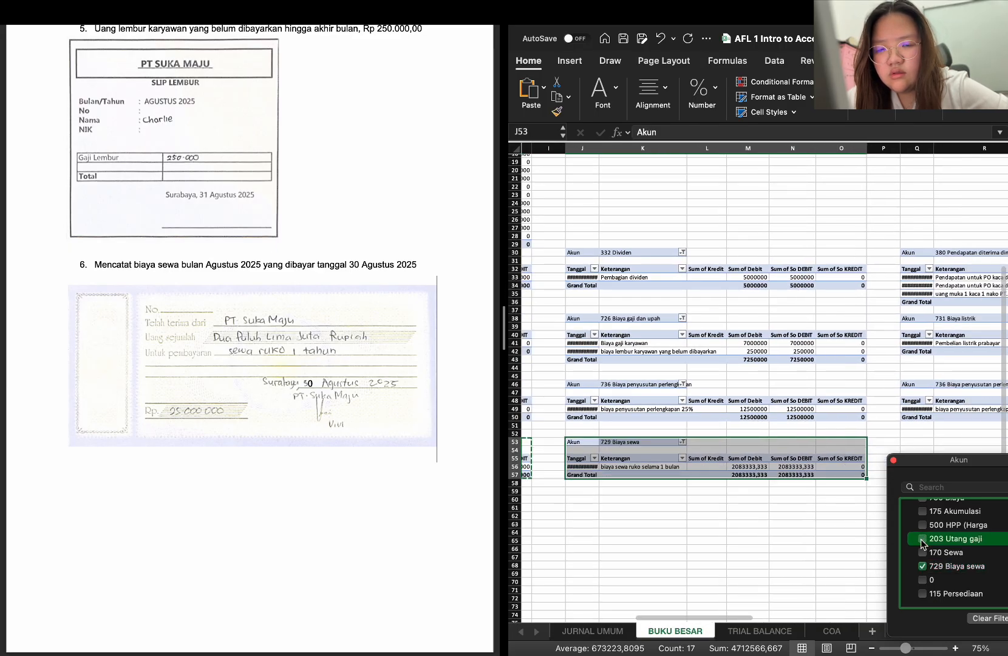
scroll(851, 563, "right", 3)
left_click(824, 432)
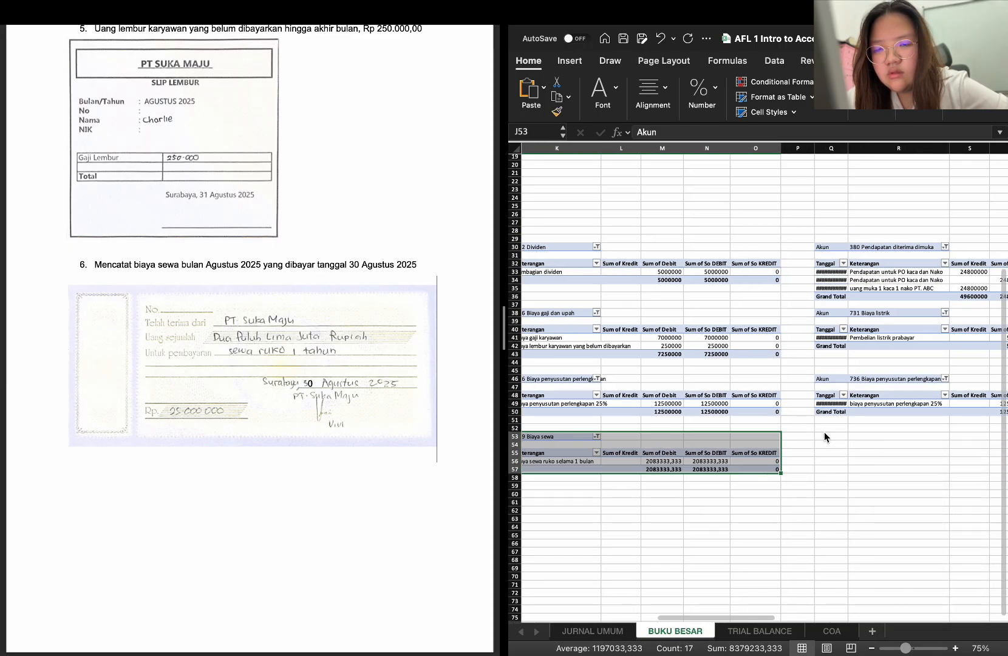
Copy the 729 Biaya sewa PivotTable from J53:O57 to Q53, below the 736 Biaya penyusutan perlengkapan ledger
left_click(824, 432)
left_click_drag(825, 433, 826, 433)
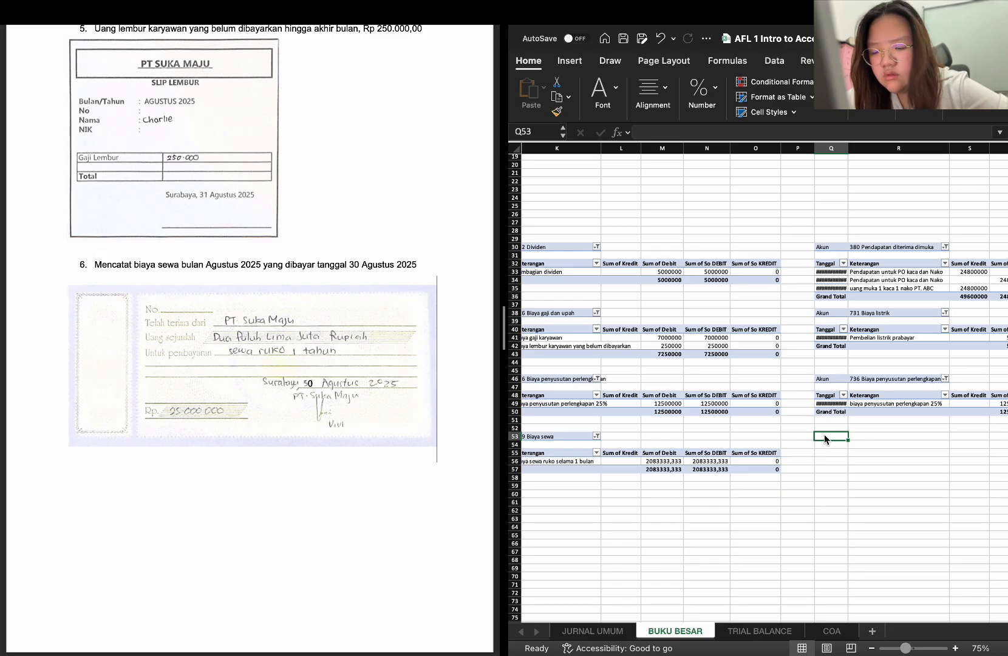
scroll(666, 429, "left", 3)
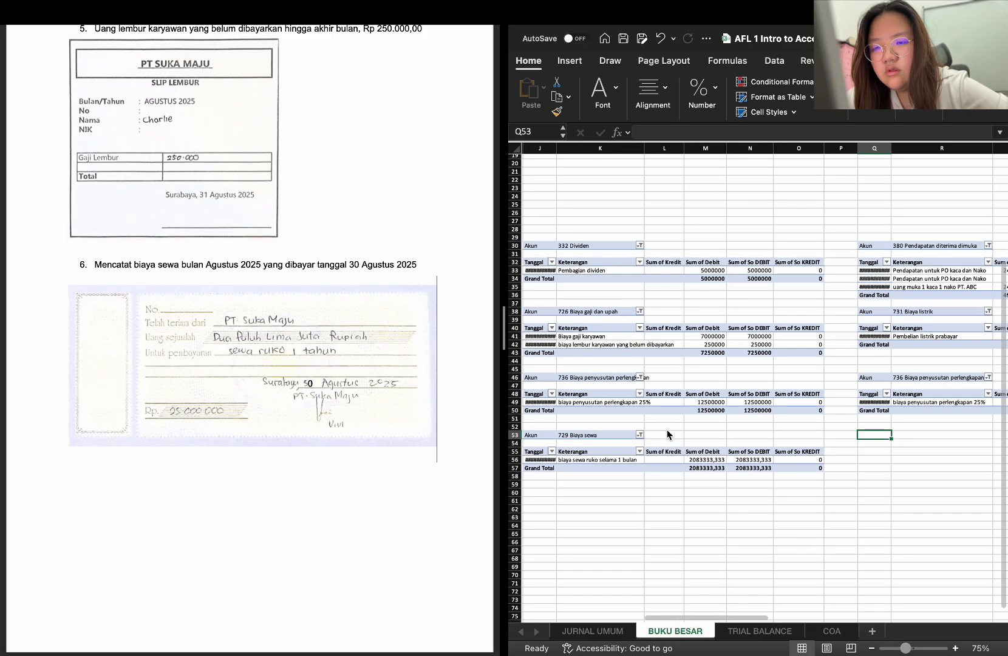
left_click_drag(587, 437, 868, 470)
key("super+c")
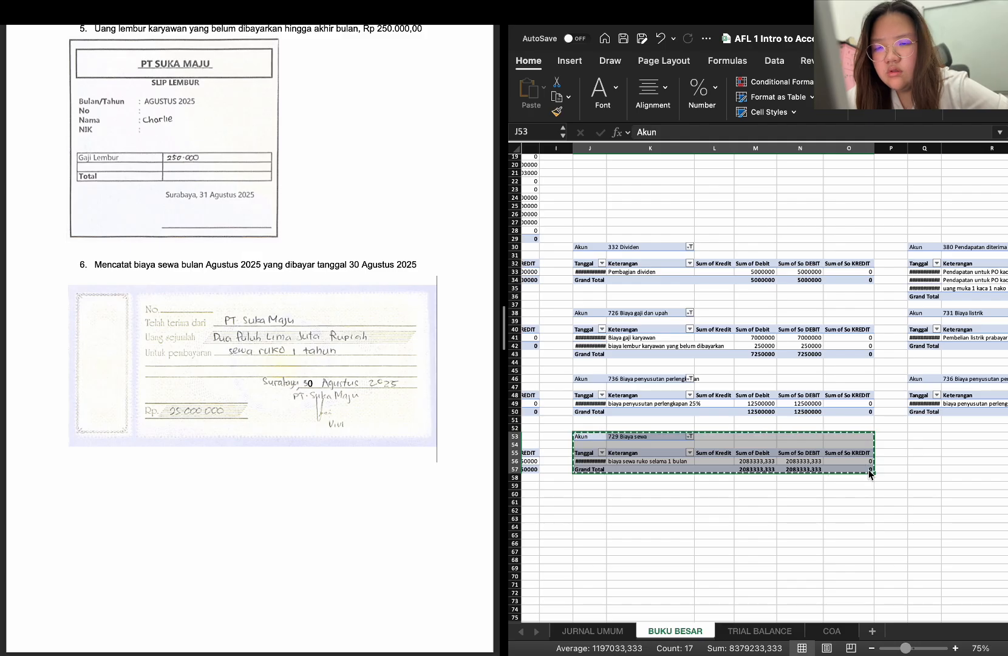
left_click(926, 435)
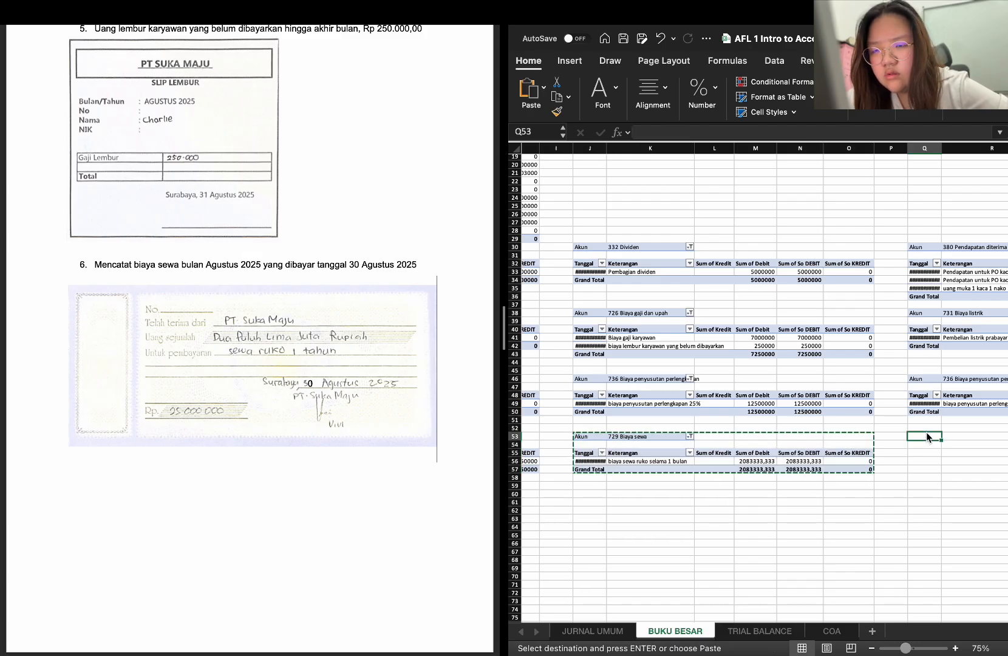
key("super+v")
Change the Akun filter of the PivotTable at Q53 from 729 Biaya sewa to only 115 Persediaan barang dagangan
scroll(963, 434, "right", 3)
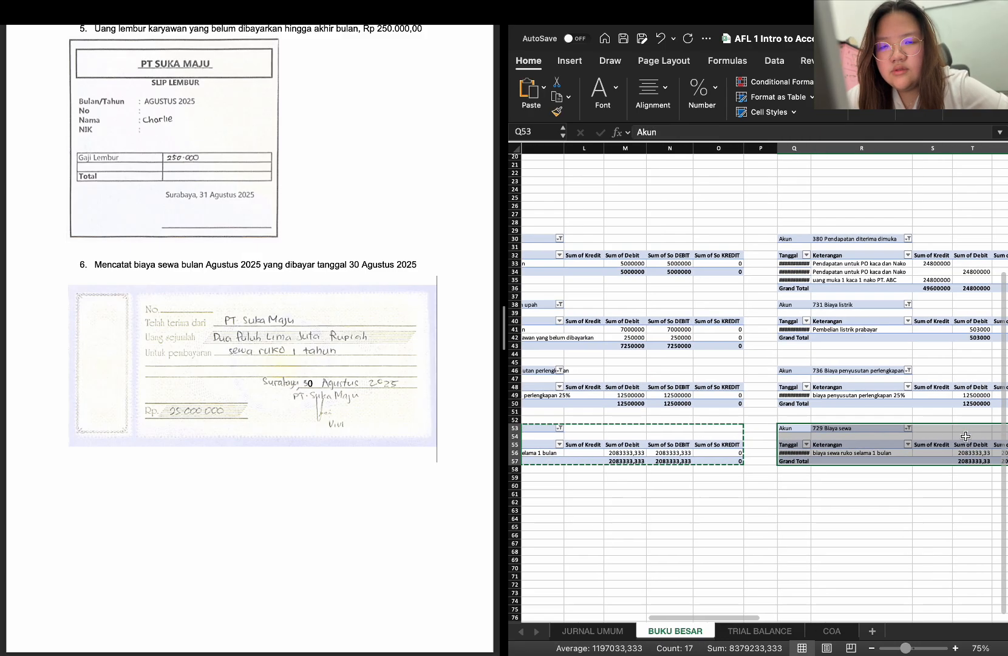
left_click(885, 429)
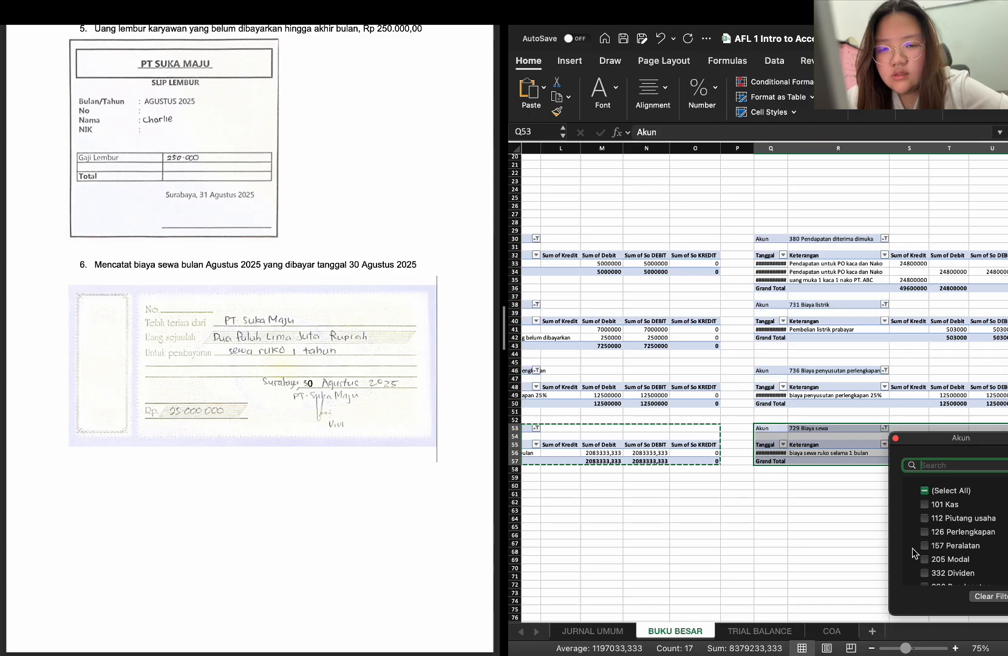
scroll(917, 550, "down", 5)
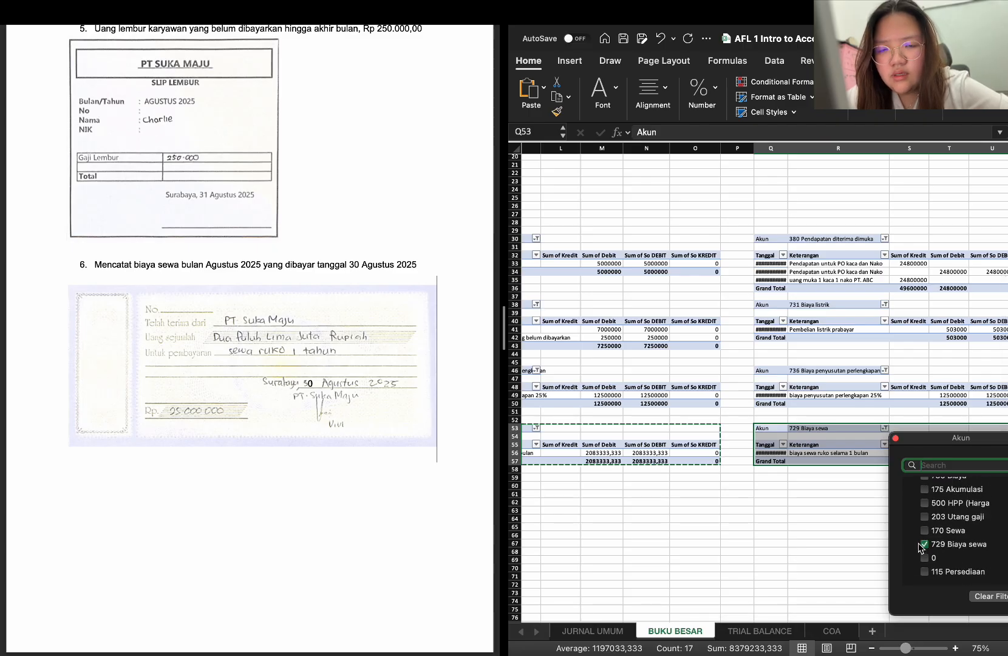
left_click(921, 546)
left_click(923, 571)
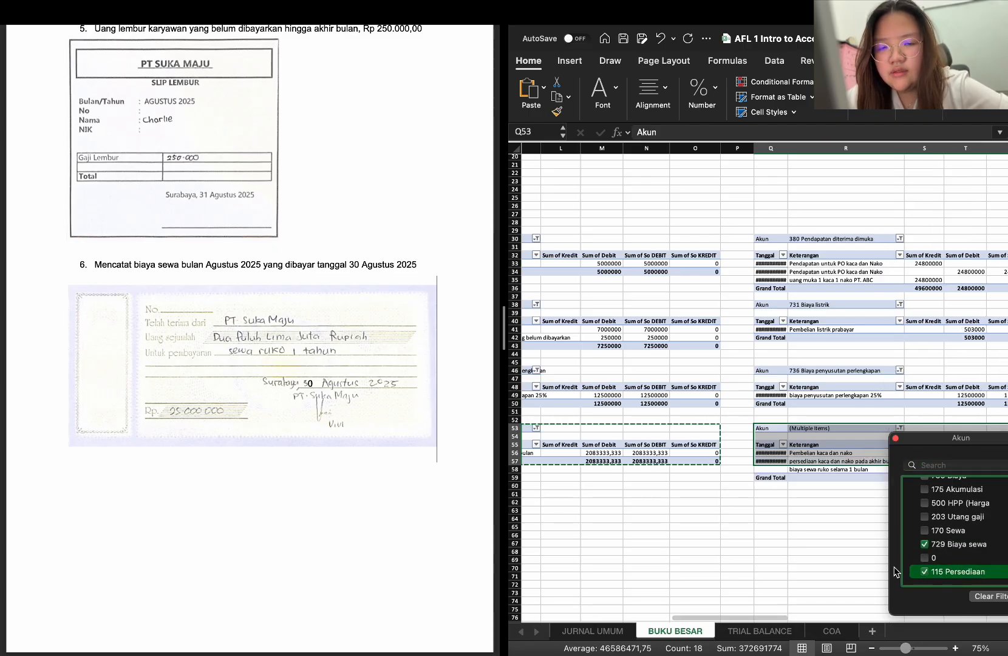
scroll(875, 554, "right", 3)
scroll(875, 555, "right", 4)
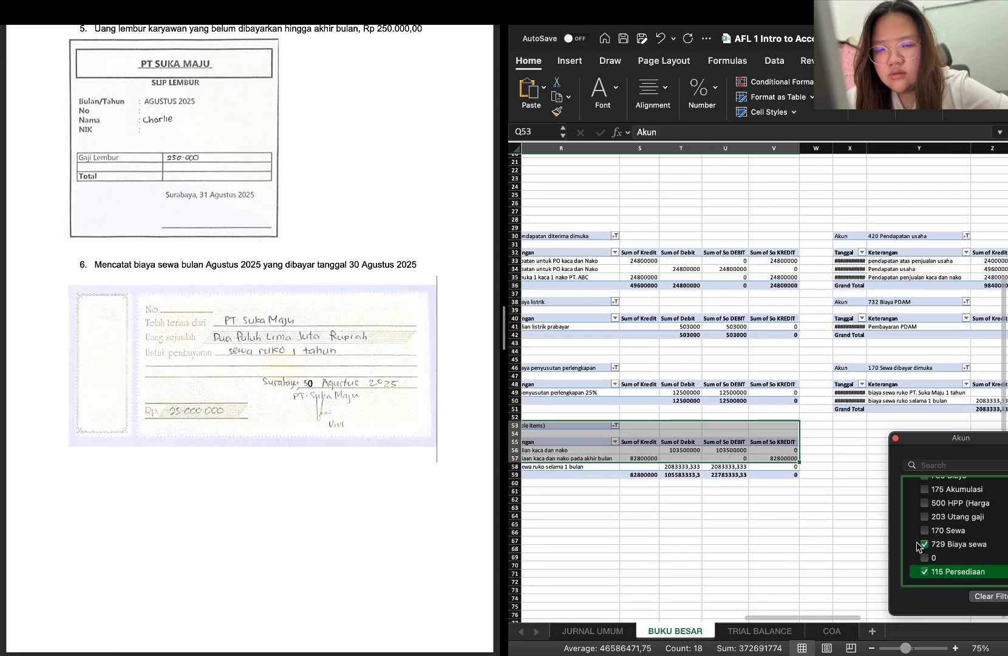
left_click(924, 544)
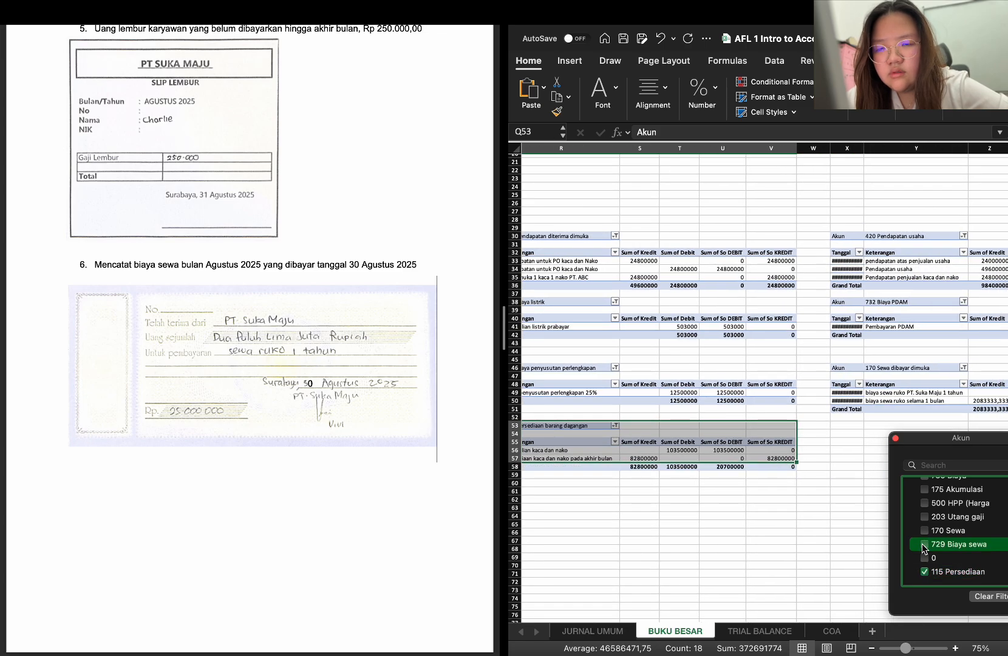
left_click(855, 423)
double_click(853, 423)
key("super+v")
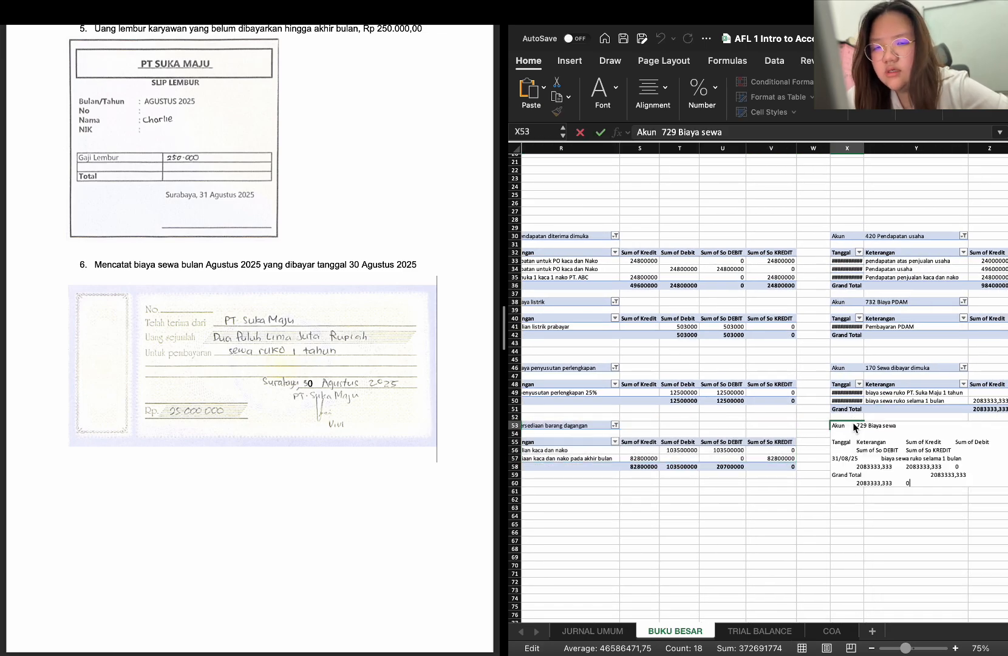
key("super+z")
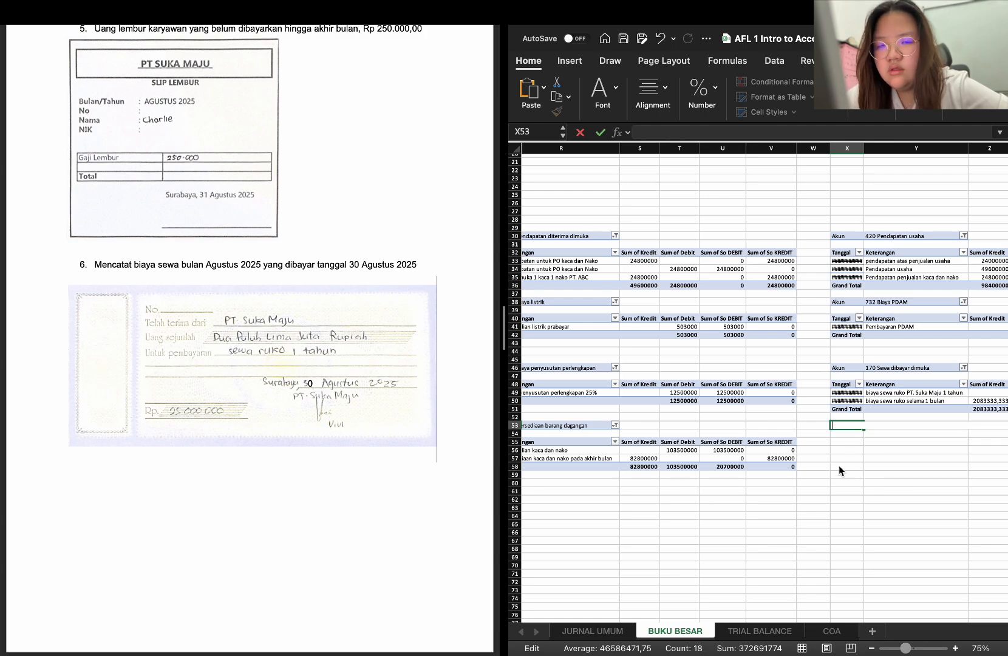
Copy the 115 Persediaan barang dagangan PivotTable from Q53:V59 to X53, below the 170 Sewa dibayar dimuka ledger
scroll(677, 500, "left", 5)
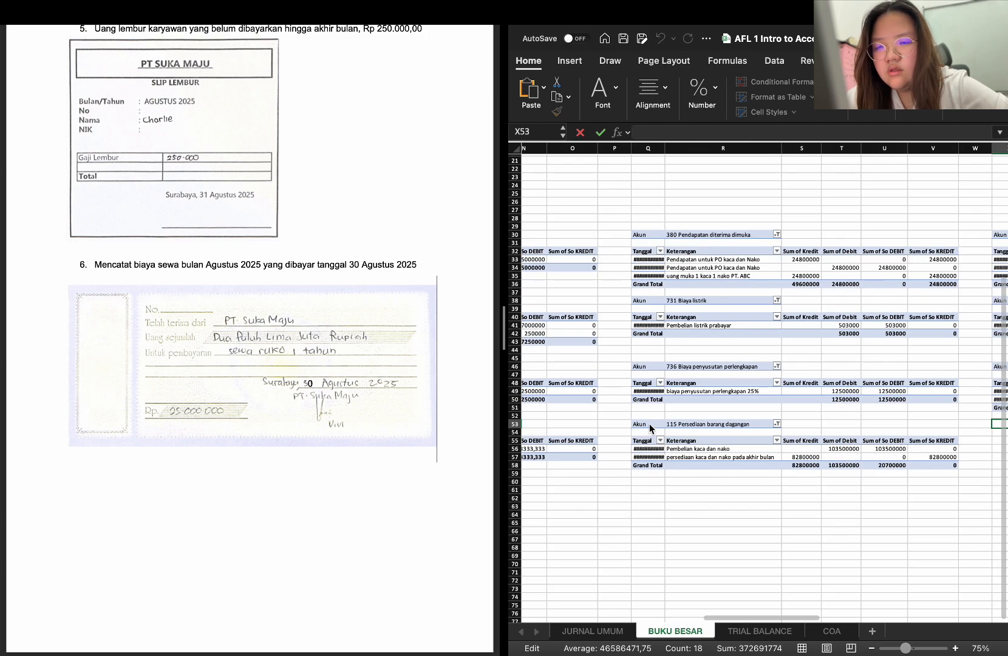
left_click_drag(649, 422, 925, 474)
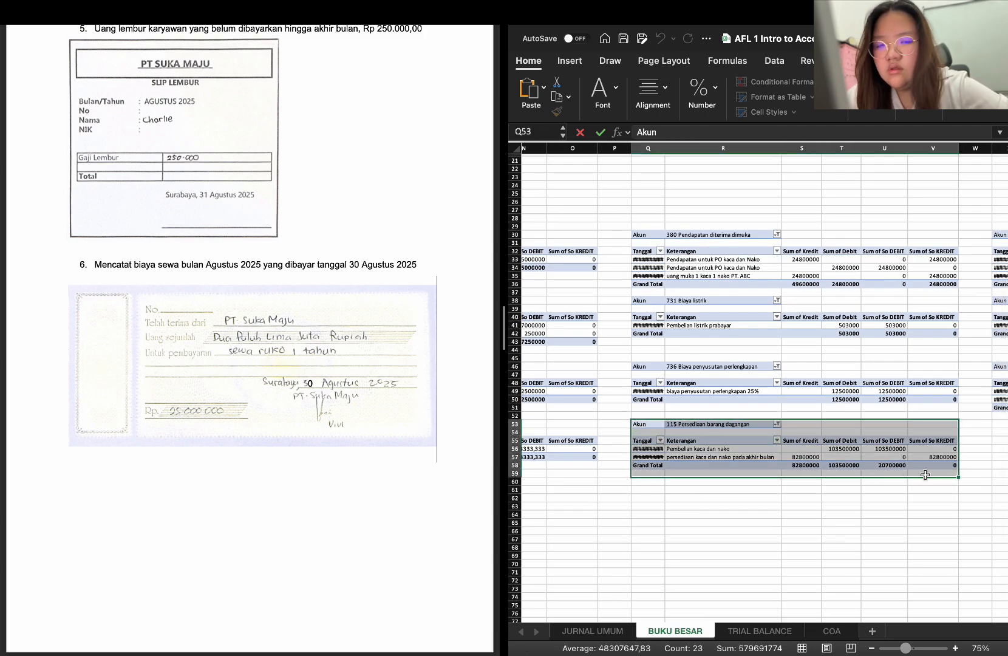
key("super+c")
scroll(941, 468, "right", 3)
left_click(900, 411)
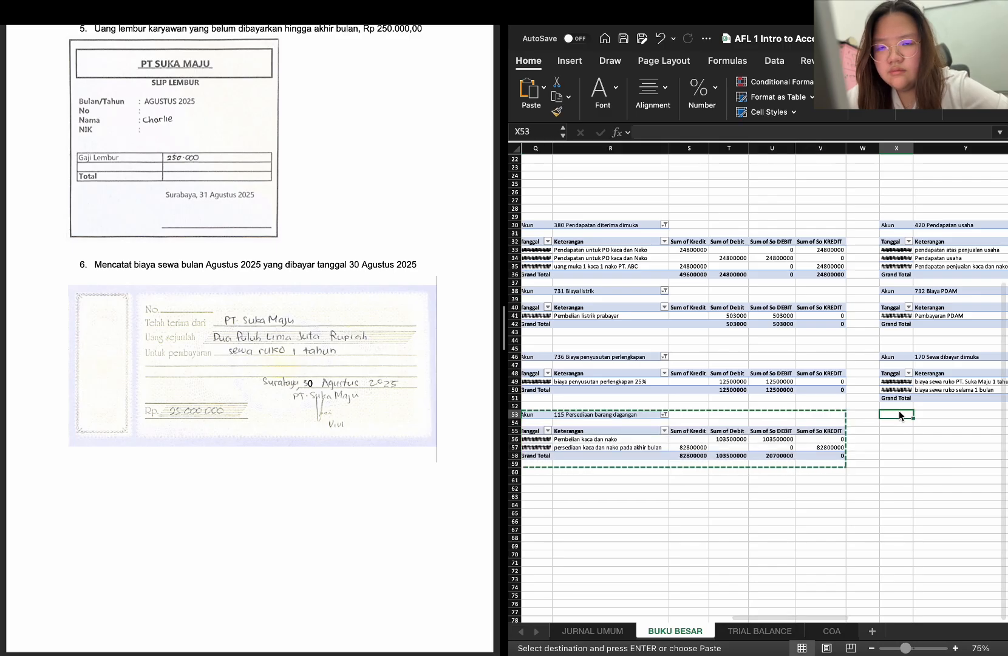
key("super+v")
Change the Akun filter of the PivotTable at X53 from 115 Persediaan barang dagangan to only 175 Akumulasi penyusutan perlengkapan
scroll(965, 452, "right", 2)
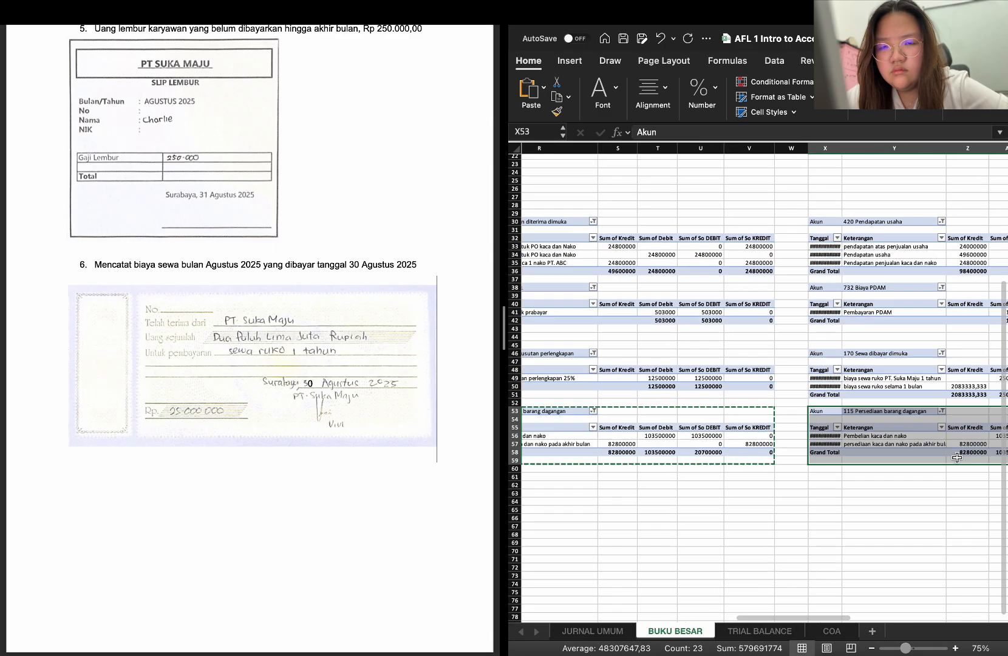
left_click(928, 409)
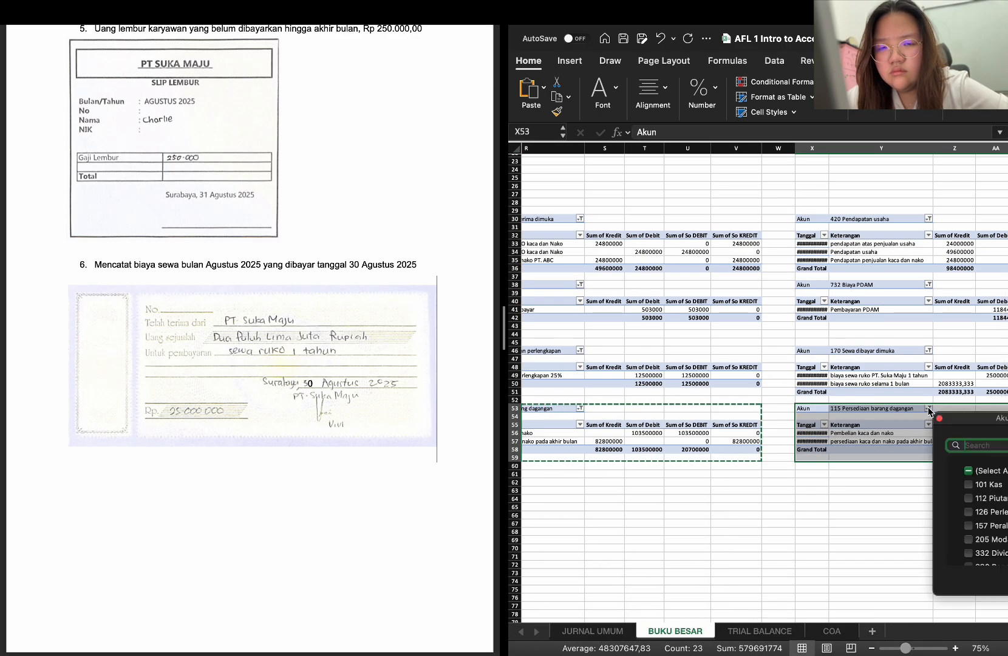
scroll(972, 503, "up", 1)
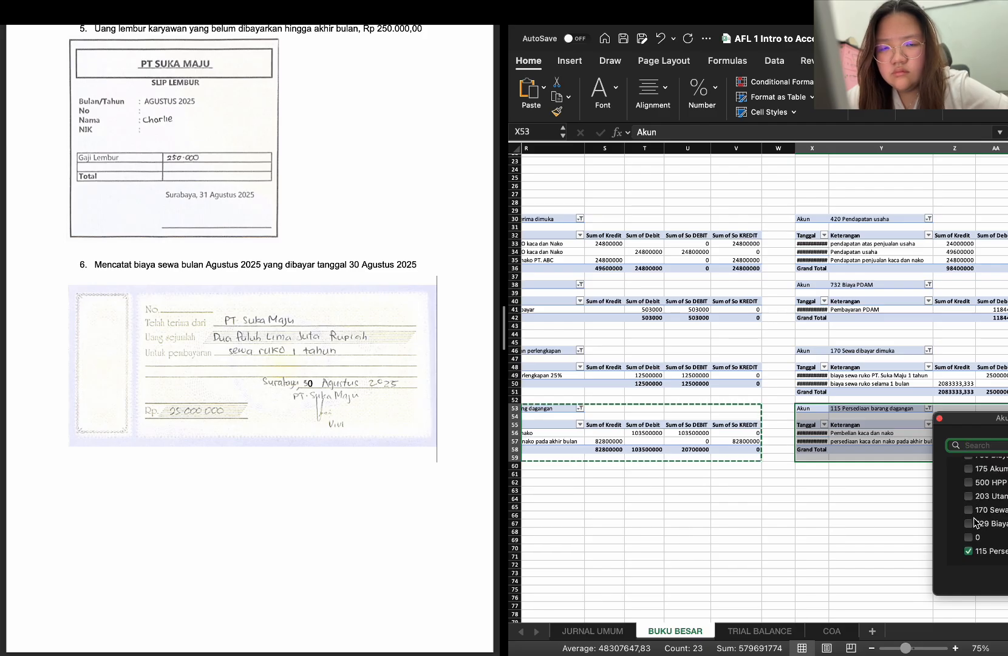
scroll(853, 539, "right", 2)
scroll(854, 539, "right", 1)
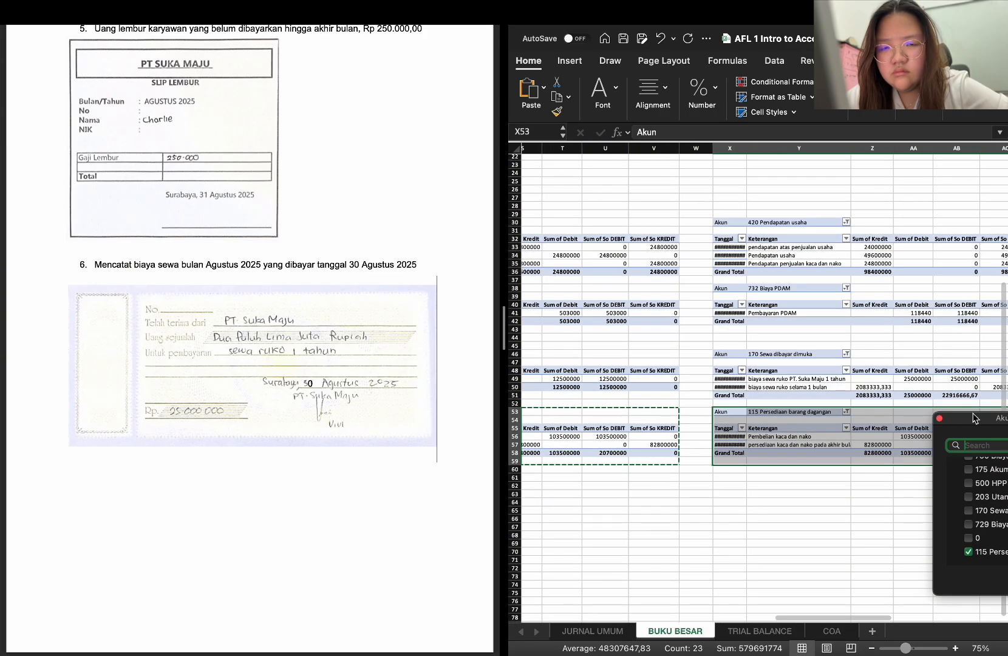
left_click_drag(973, 418, 877, 396)
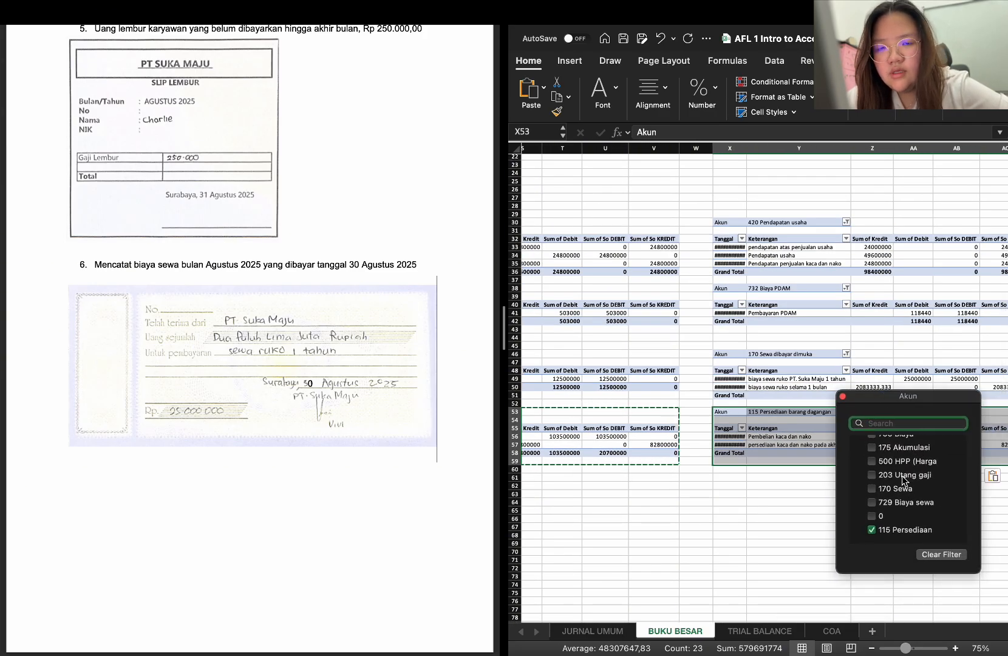
scroll(906, 486, "up", 2)
left_click(873, 477)
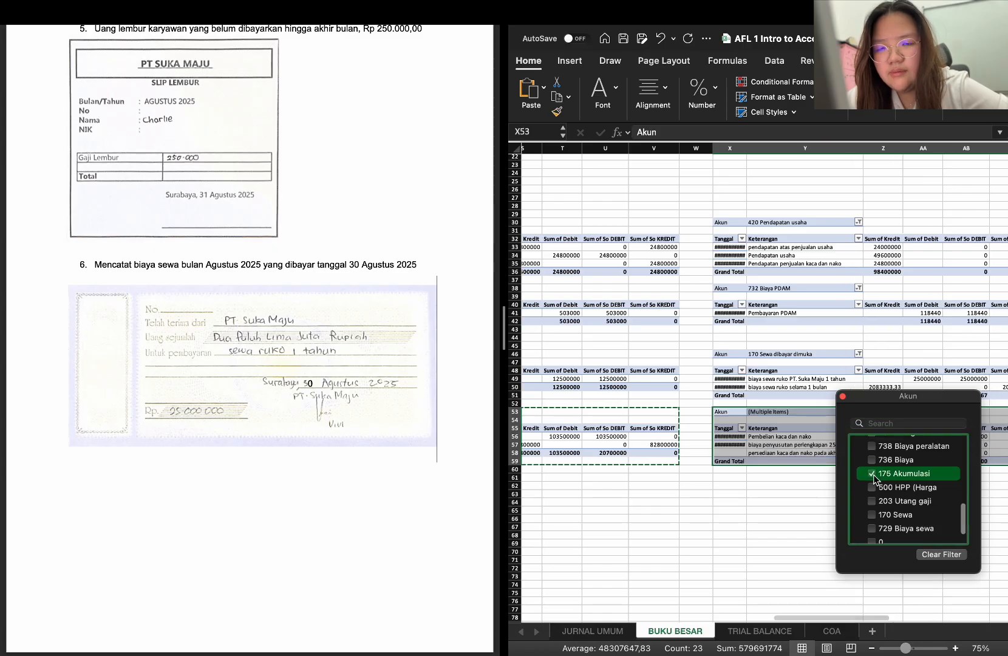
scroll(881, 520, "down", 2)
left_click(872, 529)
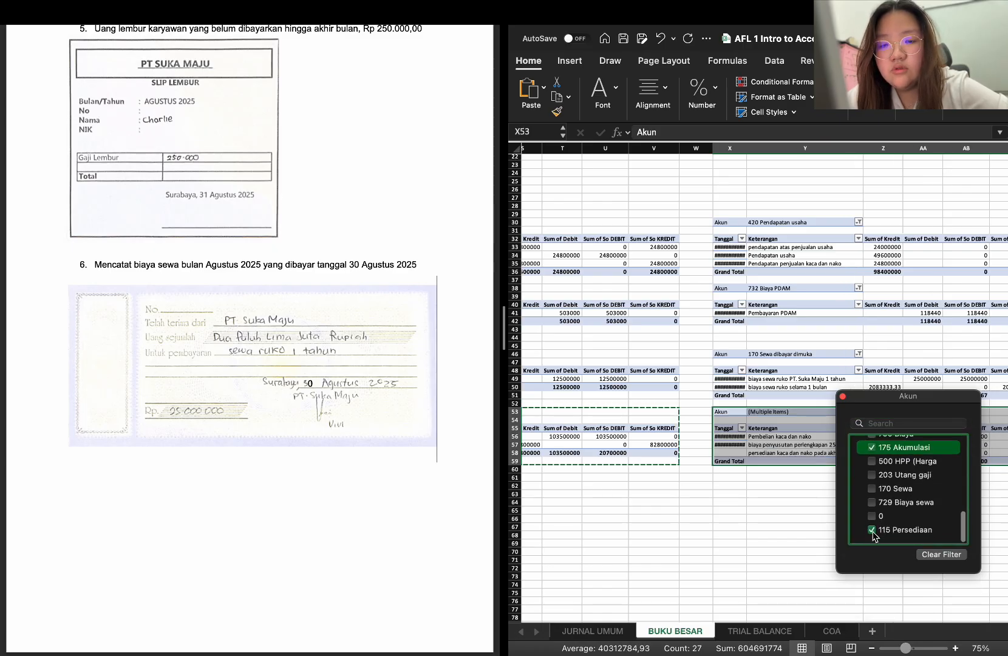
left_click(873, 529)
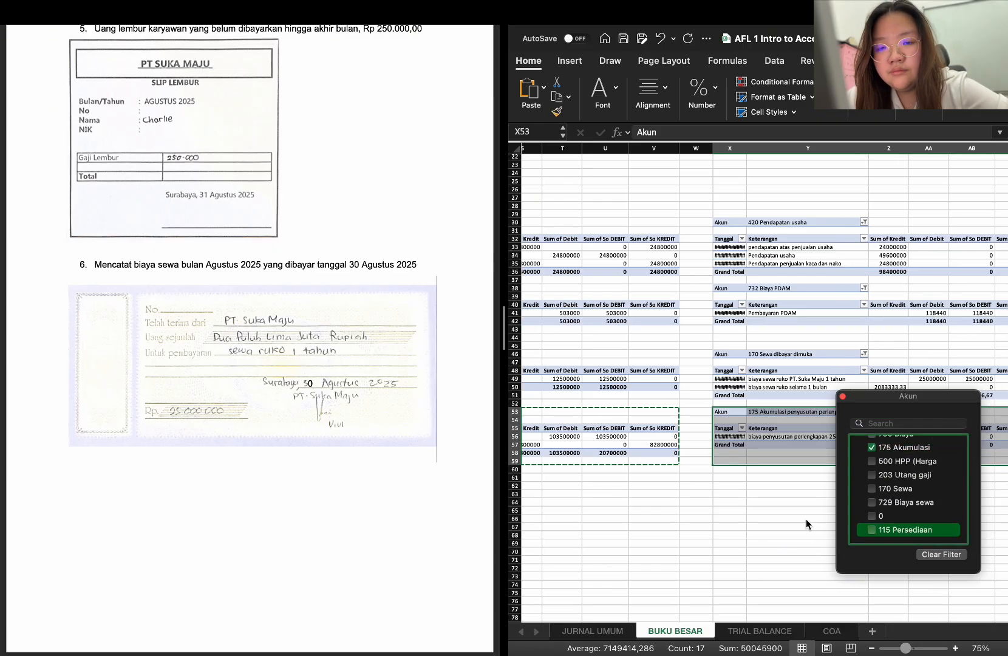
left_click(766, 502)
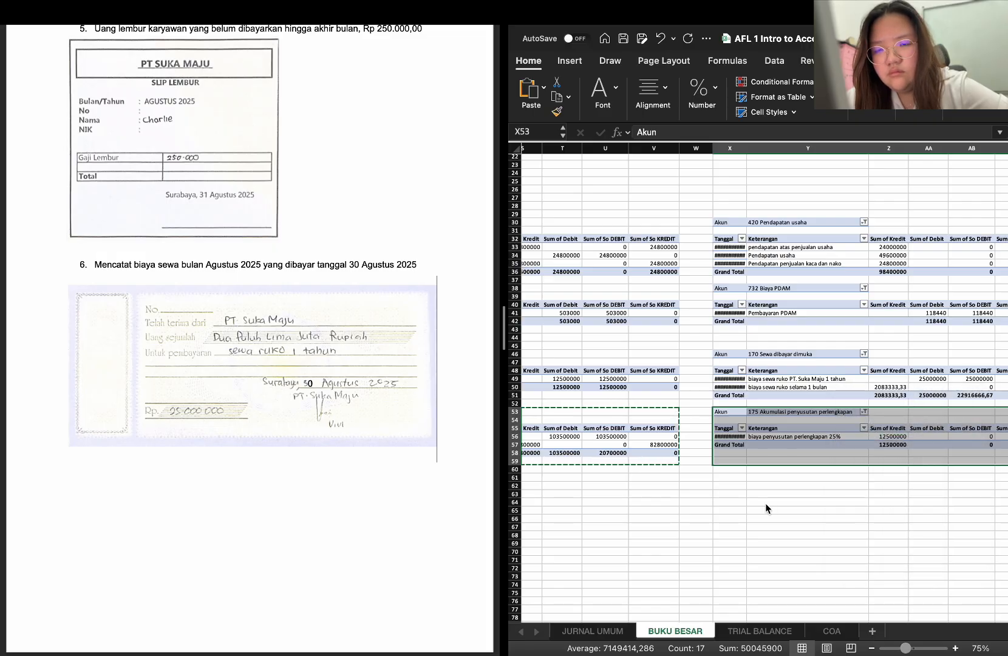
Copy the 203 Utang gaji PivotTable with the blank row above it from C52:H57 to C60
scroll(765, 502, "down", 1)
scroll(754, 500, "right", 4)
scroll(754, 500, "left", 10)
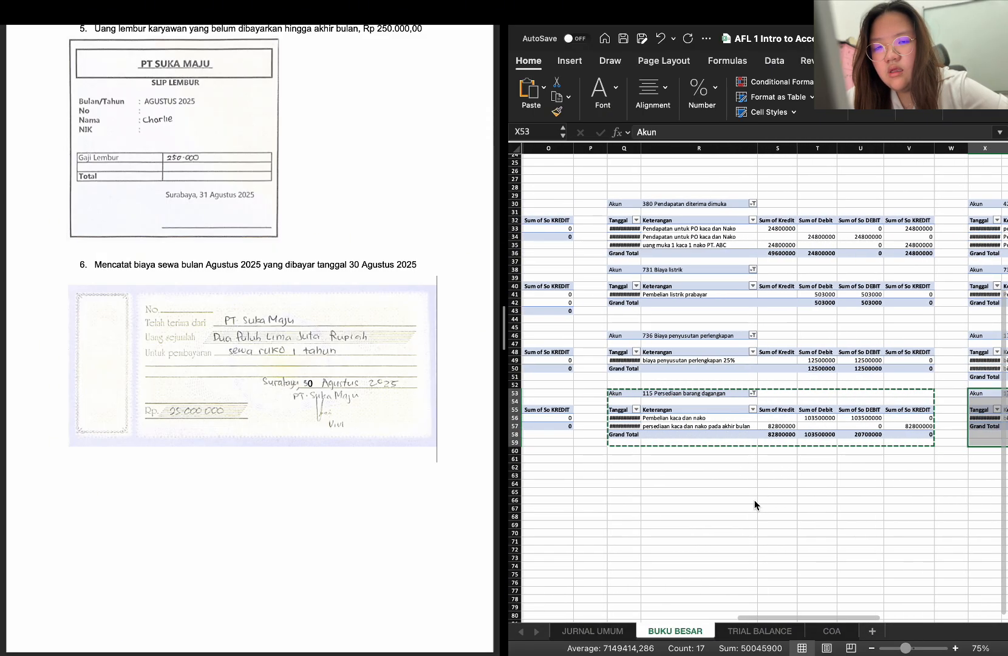
left_click(623, 450)
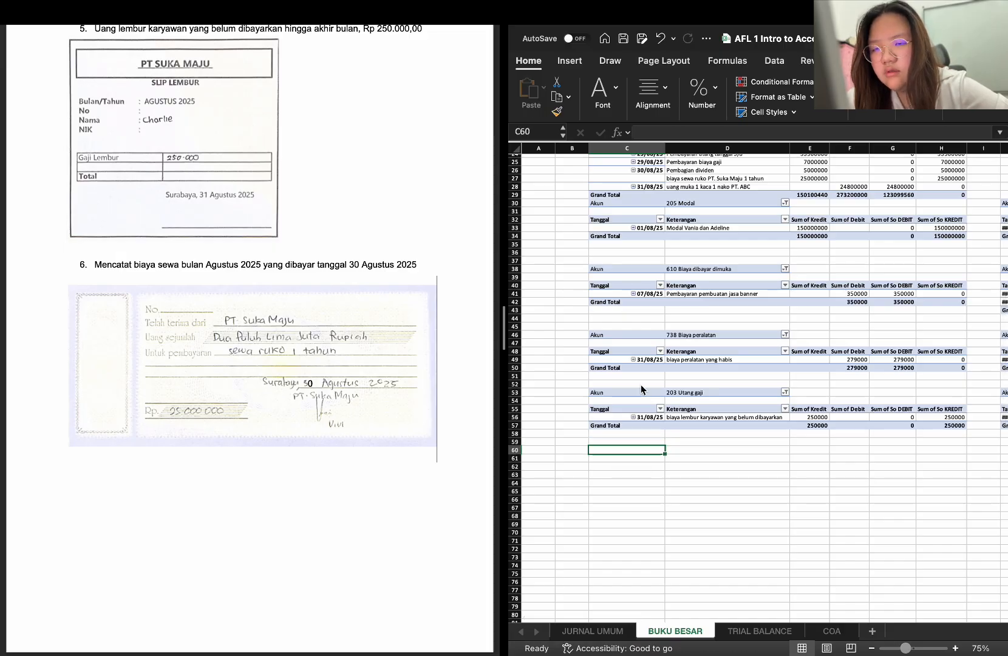
left_click_drag(640, 384, 950, 425)
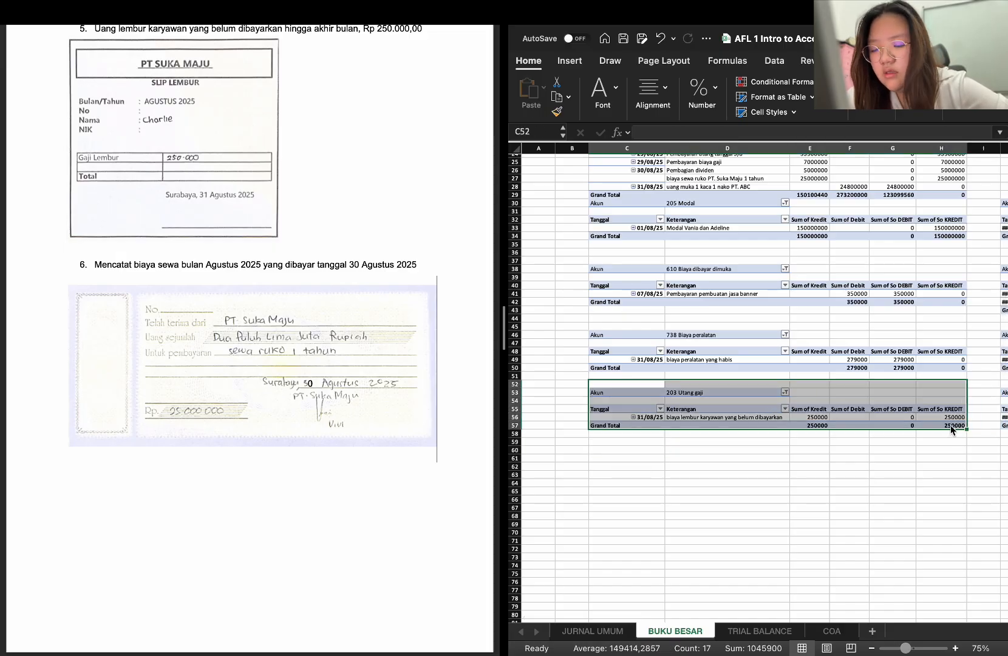
key("super+c")
left_click(645, 450)
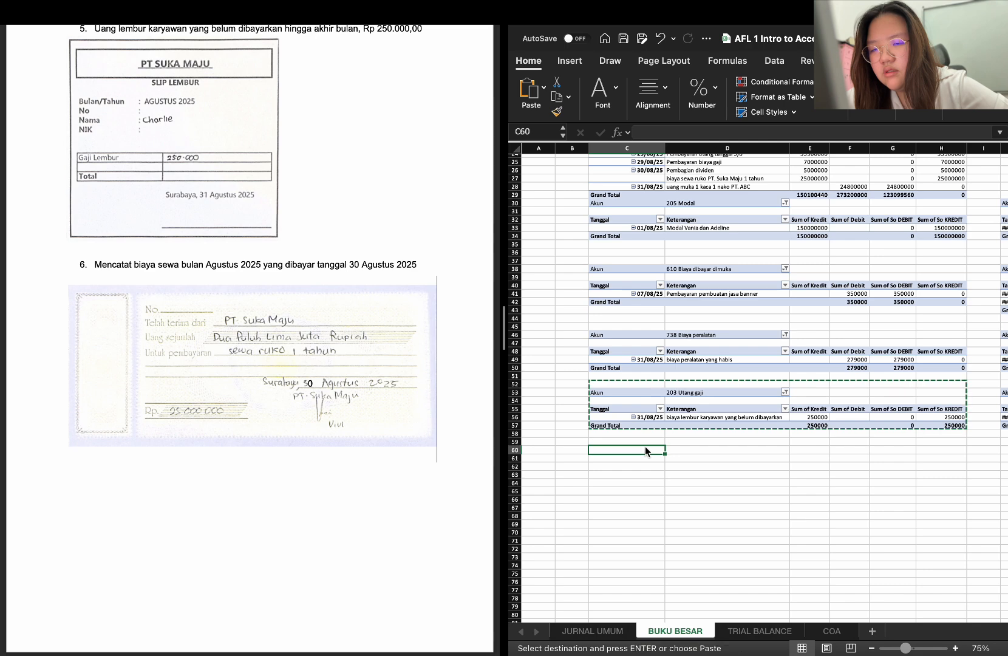
key("super+v")
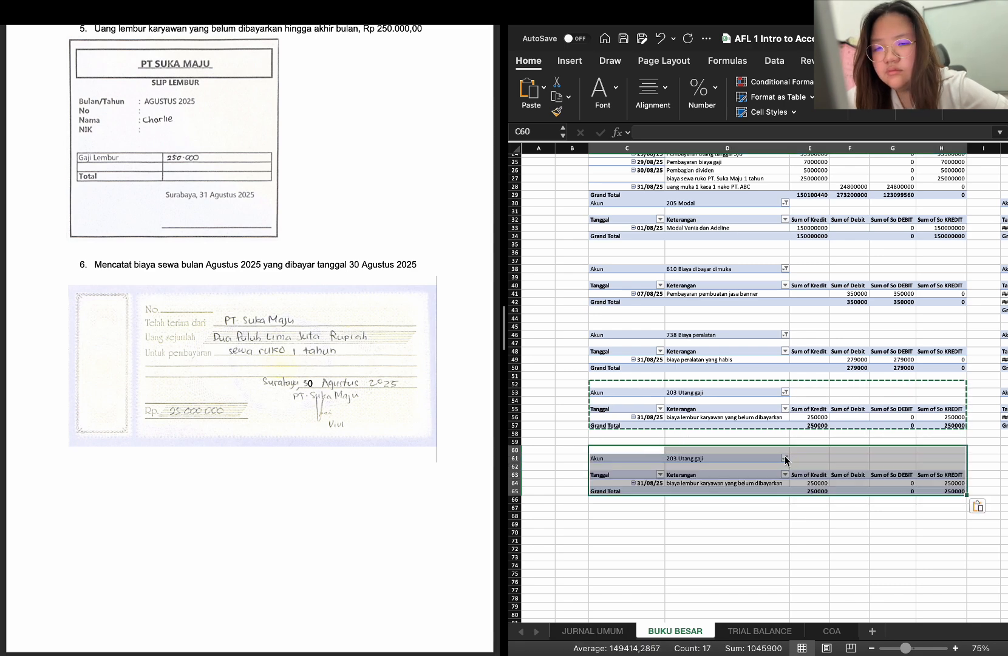
Change the Akun filter of the PivotTable at C61 from 203 Utang gaji to only 500 HPP (Harga Pokok Penjualan)
left_click(785, 459)
scroll(876, 588, "down", 5)
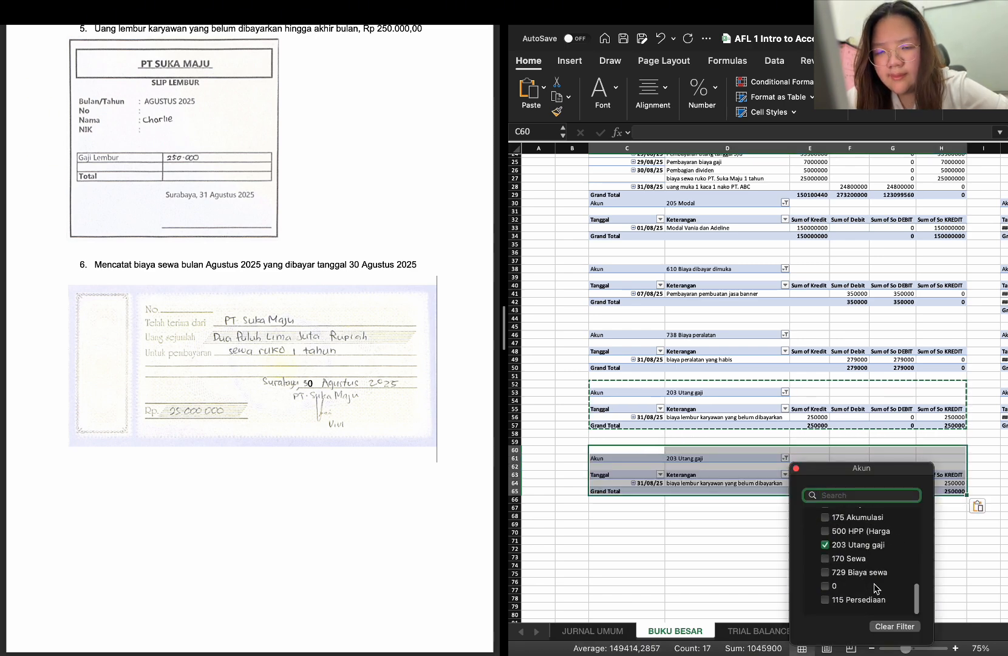
left_click(847, 545)
left_click(845, 534)
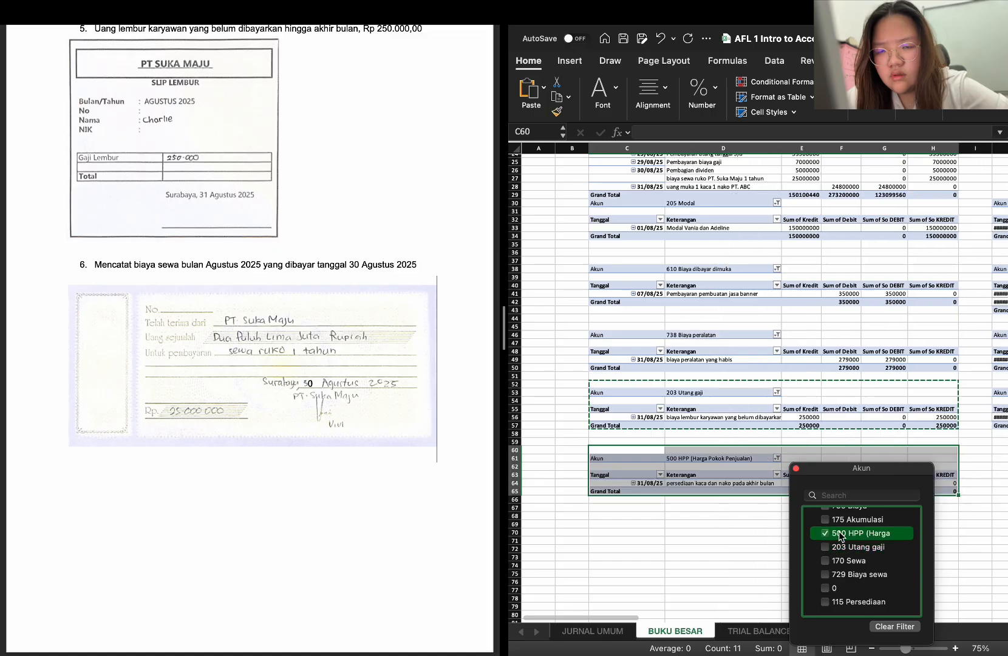
left_click(784, 566)
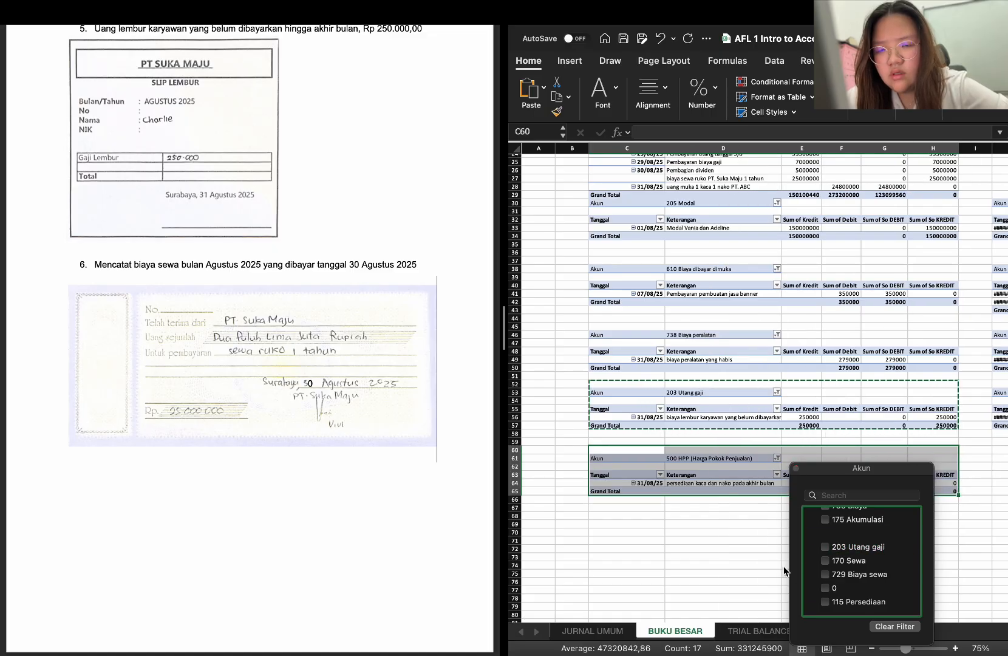
Paste another copy of the 203 Utang gaji PivotTable at J60, below the 729 Biaya sewa ledger
scroll(878, 527, "right", 10)
scroll(879, 527, "right", 10)
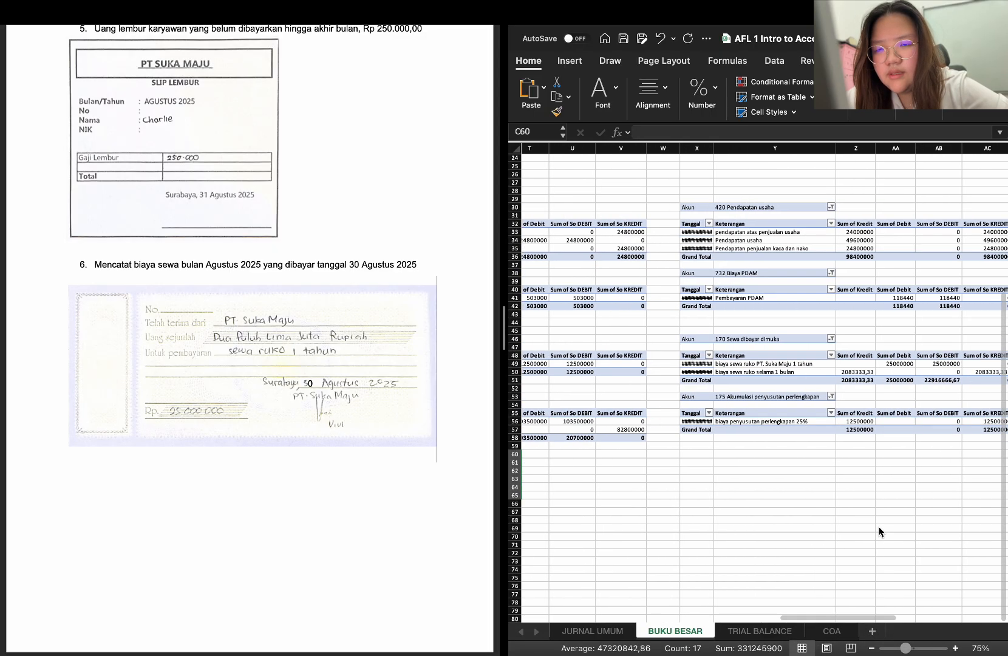
scroll(878, 527, "left", 20)
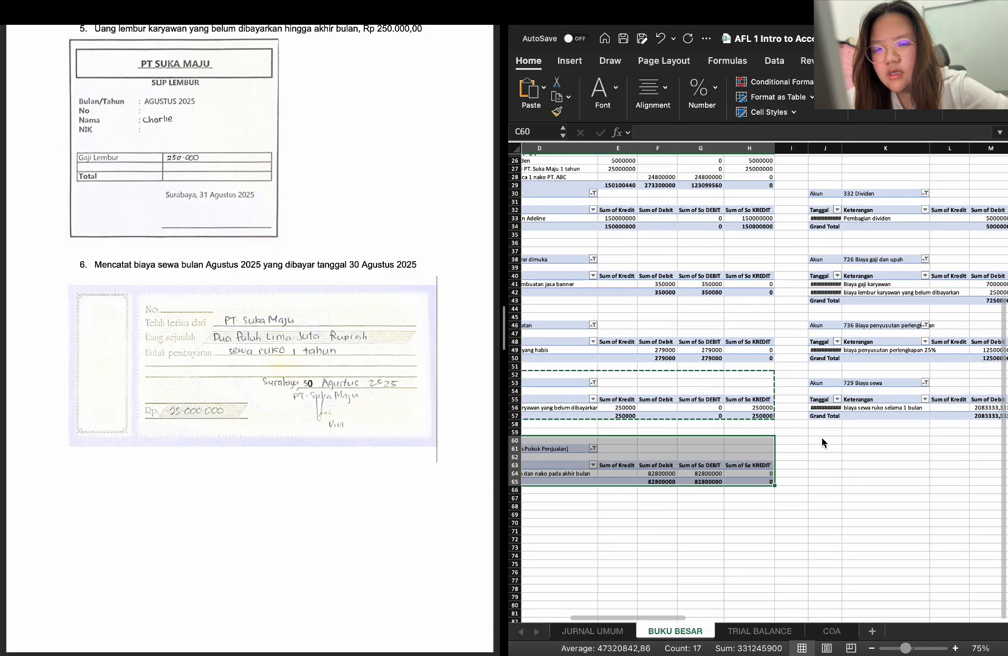
left_click(822, 440)
key("ctrl+v")
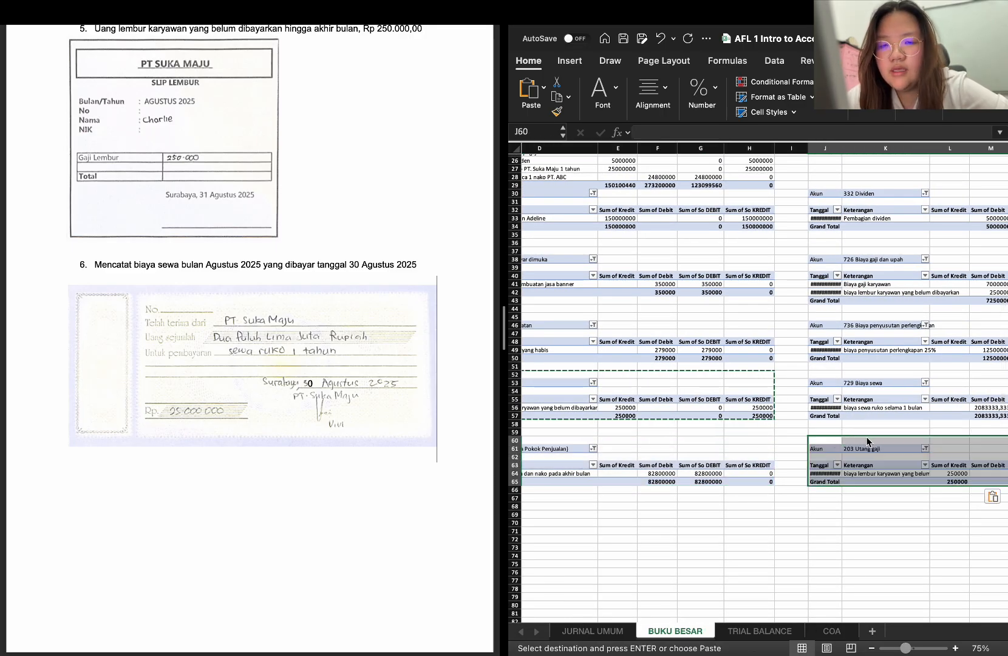
Change the Akun filter of the PivotTable at J61 from 203 Utang gaji to only 738 Biaya peralatan
left_click(925, 449)
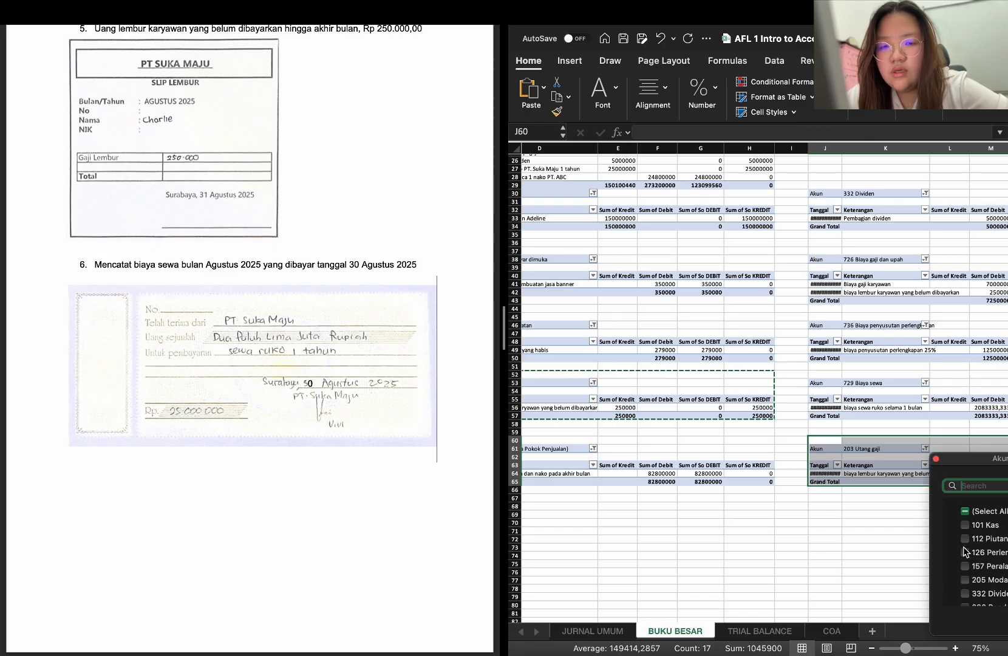
scroll(965, 551, "down", 6)
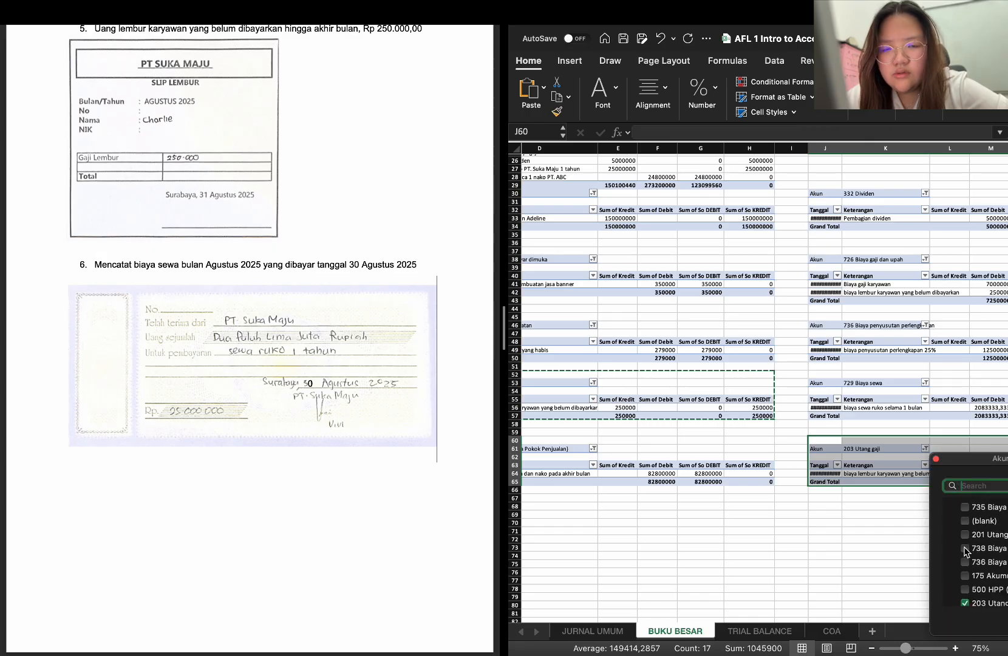
left_click(965, 549)
left_click(888, 526)
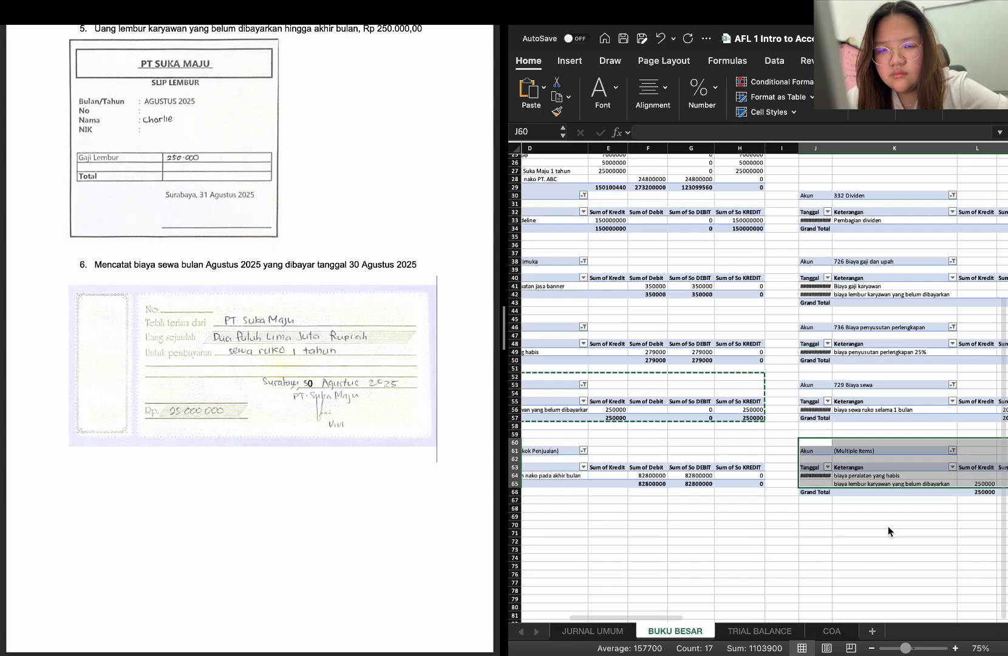
scroll(887, 525, "right", 2)
scroll(888, 526, "down", 1)
left_click(914, 441)
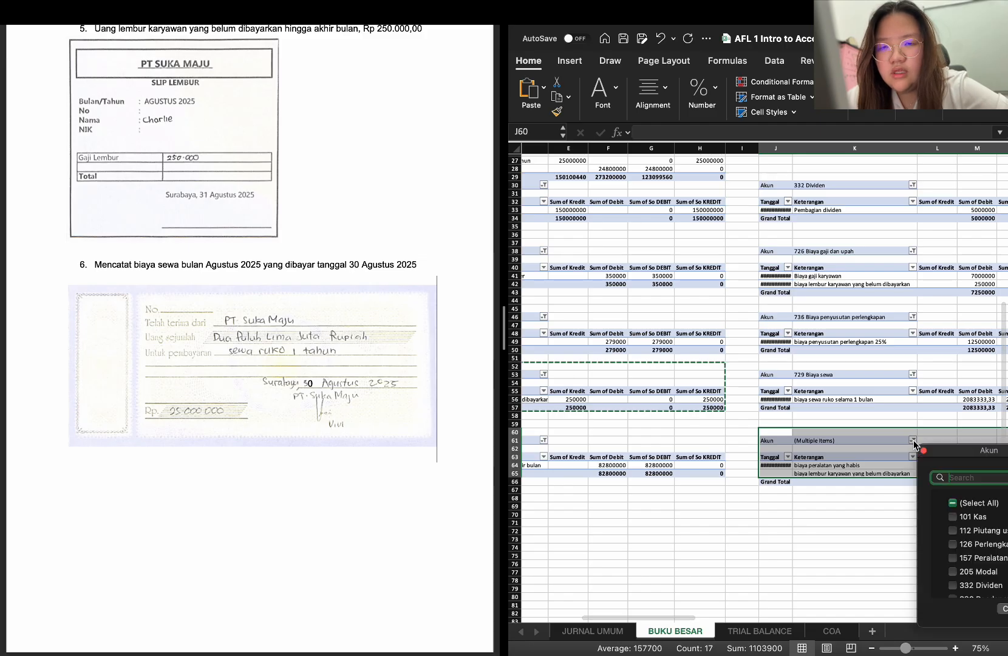
scroll(957, 539, "down", 6)
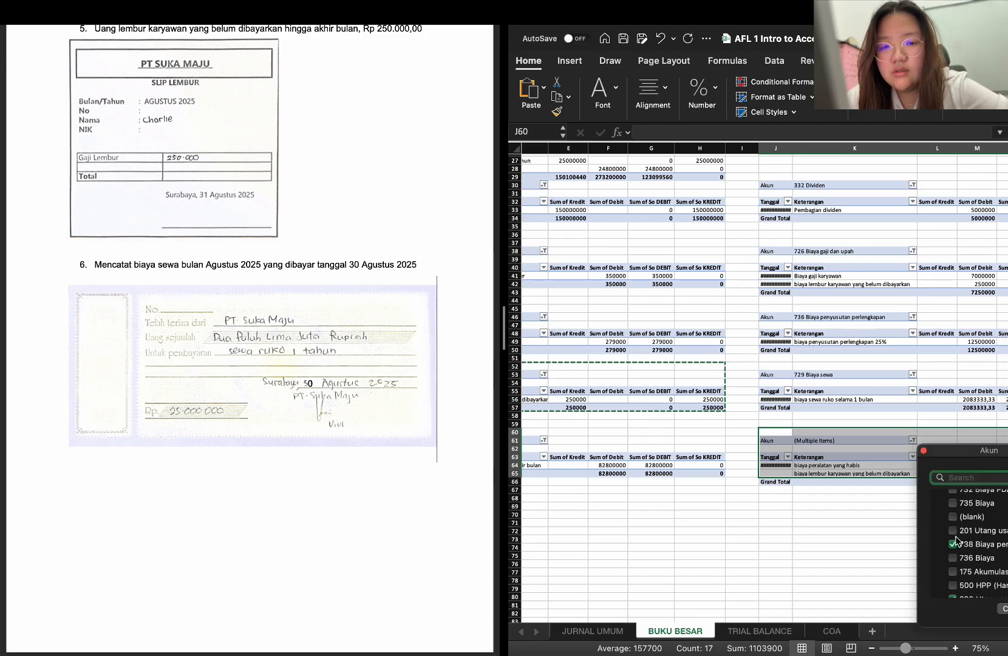
scroll(957, 539, "down", 3)
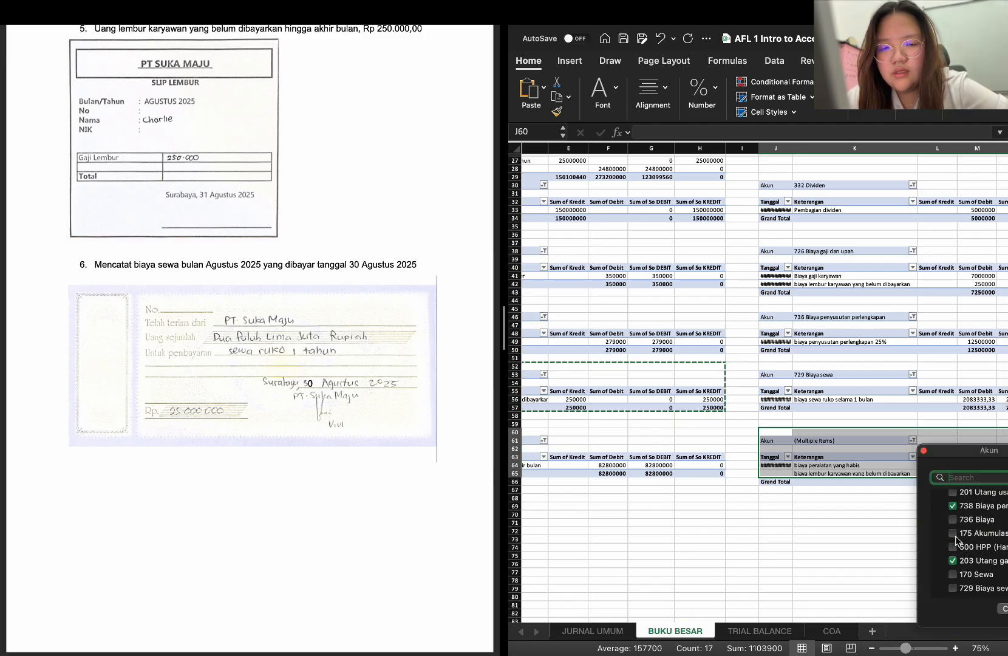
left_click(953, 560)
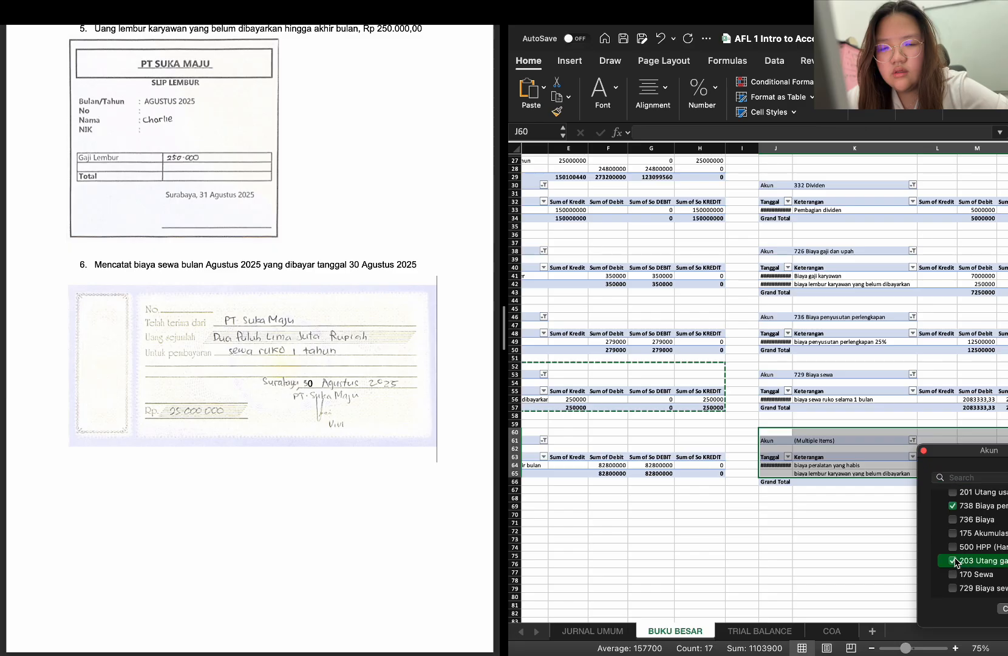
left_click(880, 532)
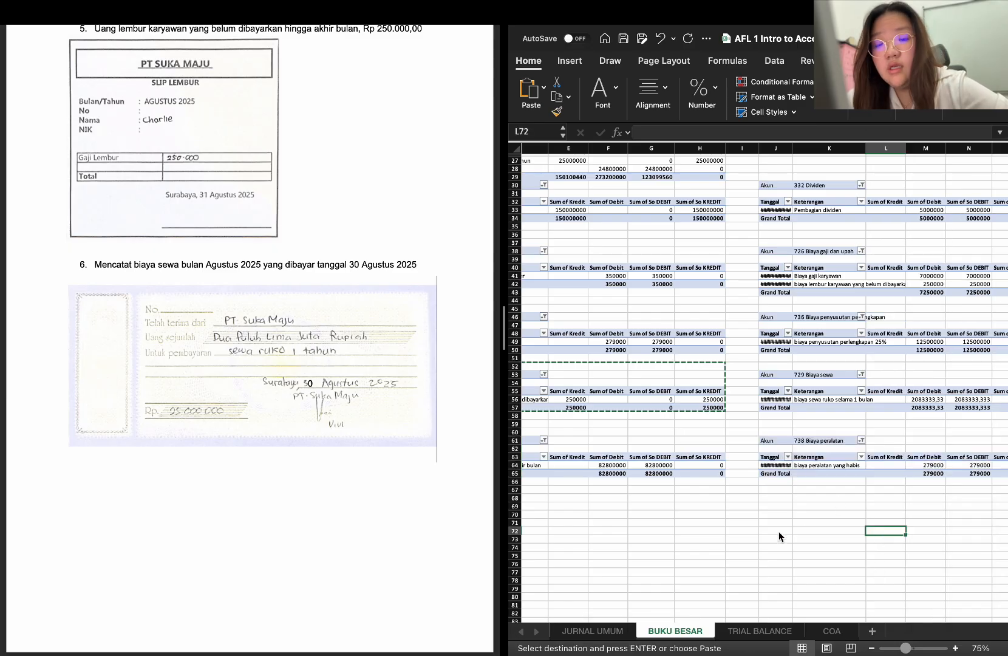
Clear the old trial balance PivotTable in C9:E32 and its heading in column E on the TRIAL BALANCE sheet
left_click(746, 631)
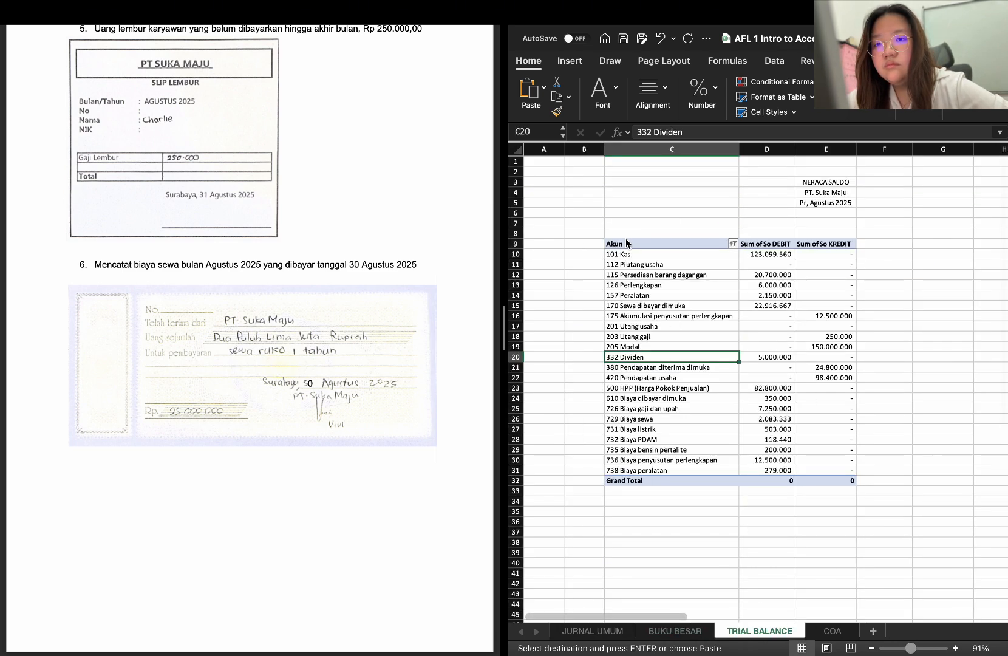
left_click_drag(627, 244, 833, 486)
key("BackSpace")
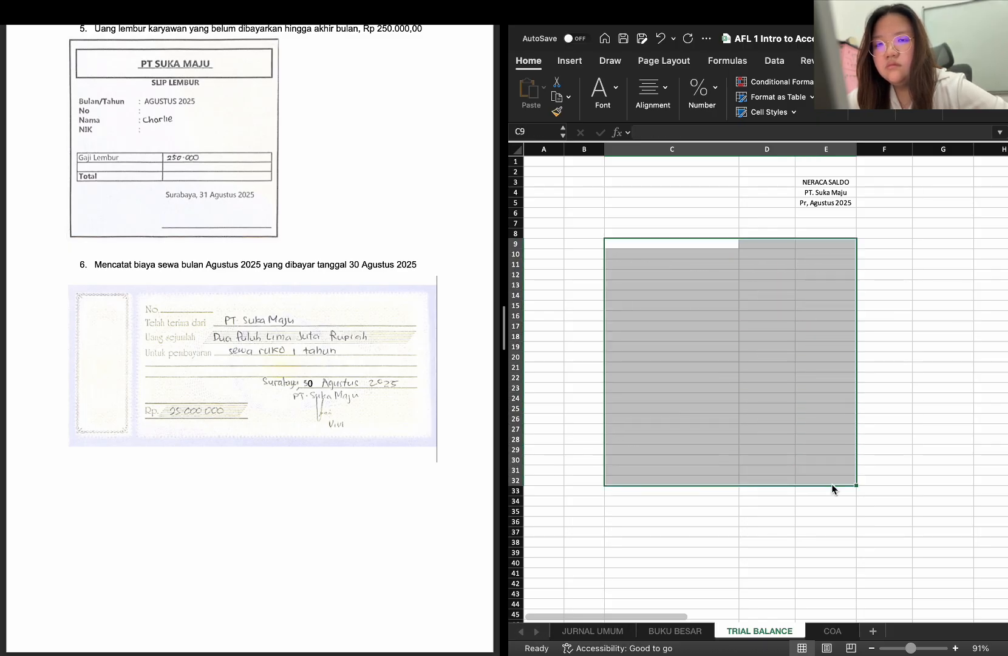
left_click_drag(808, 177, 823, 204)
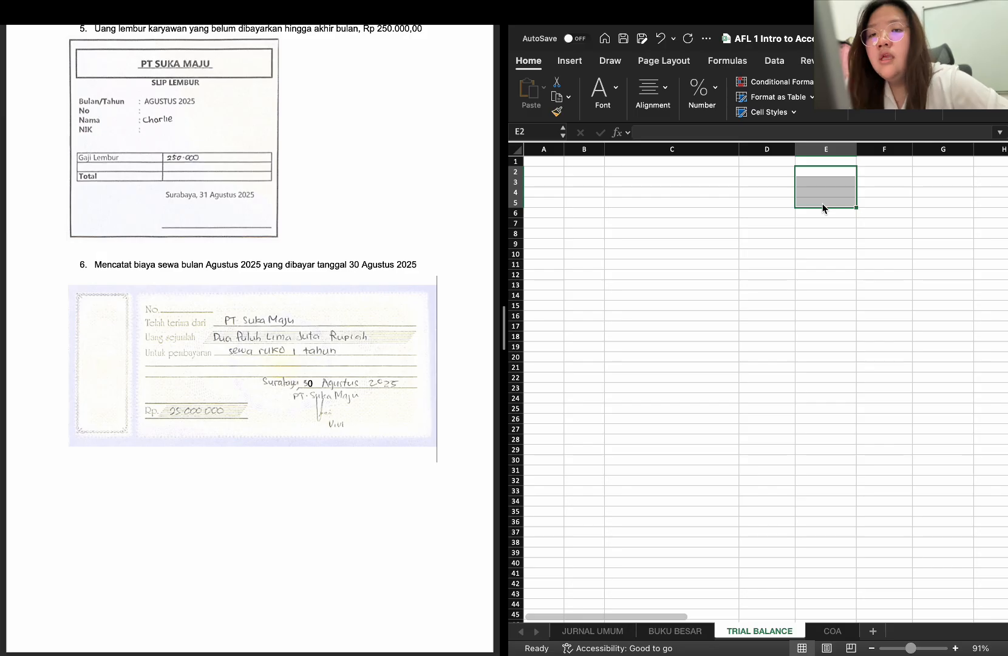
Enter the heading NERACA SALDO in E2 and the company line PT. Suka Maju in E3
double_click(817, 175)
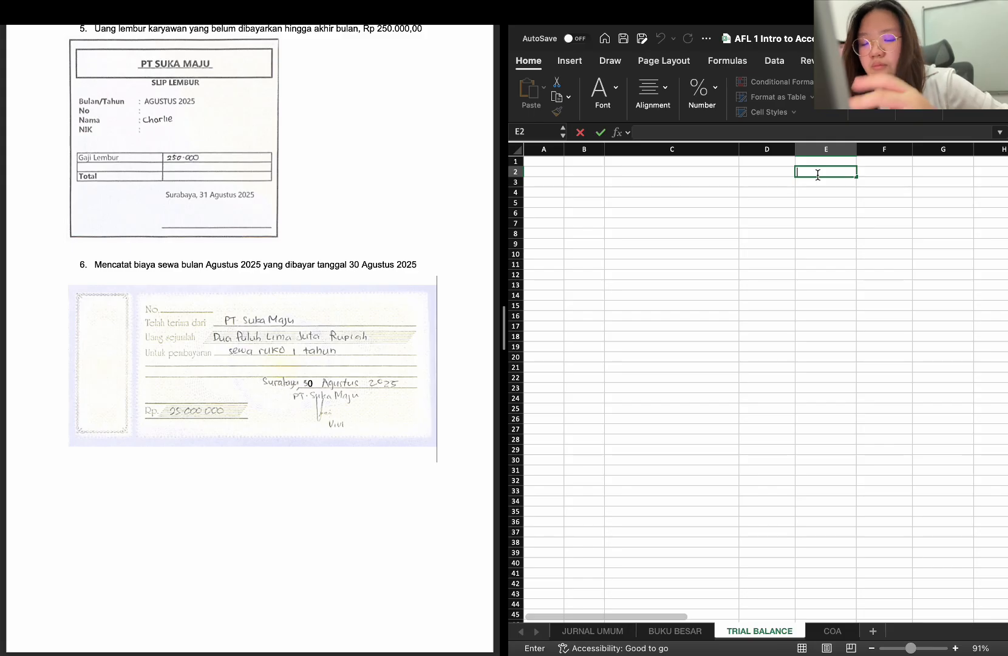
type("NERACA")
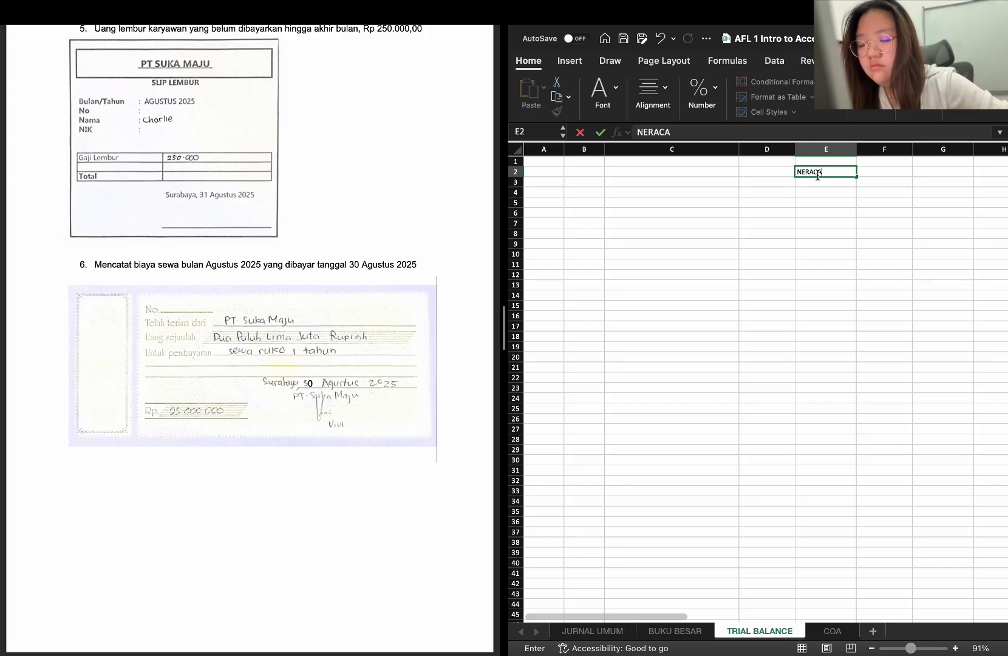
type(" SALDO")
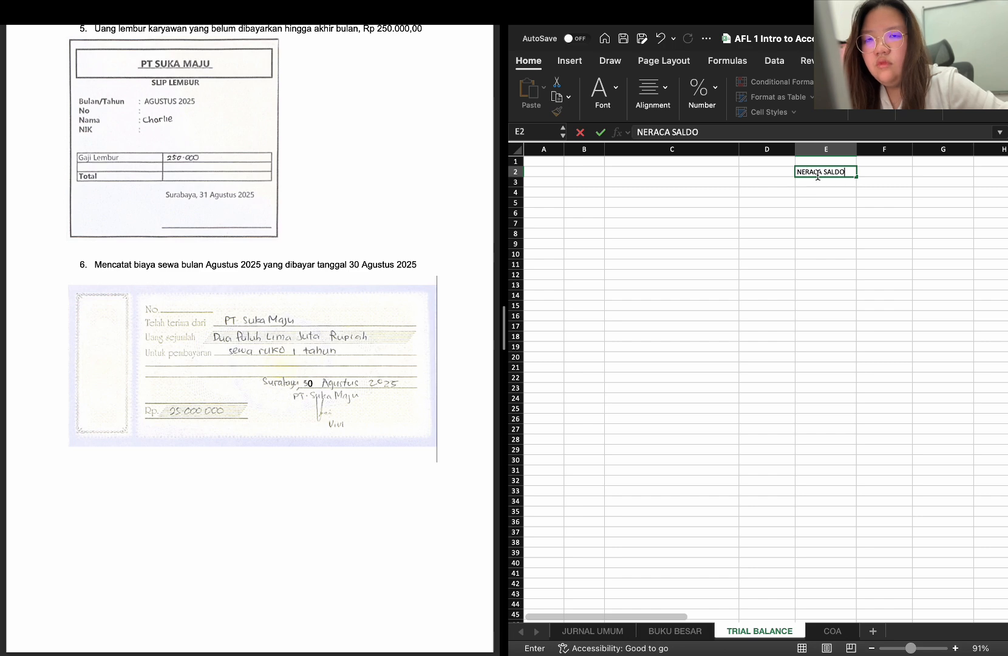
key("Return")
type("P")
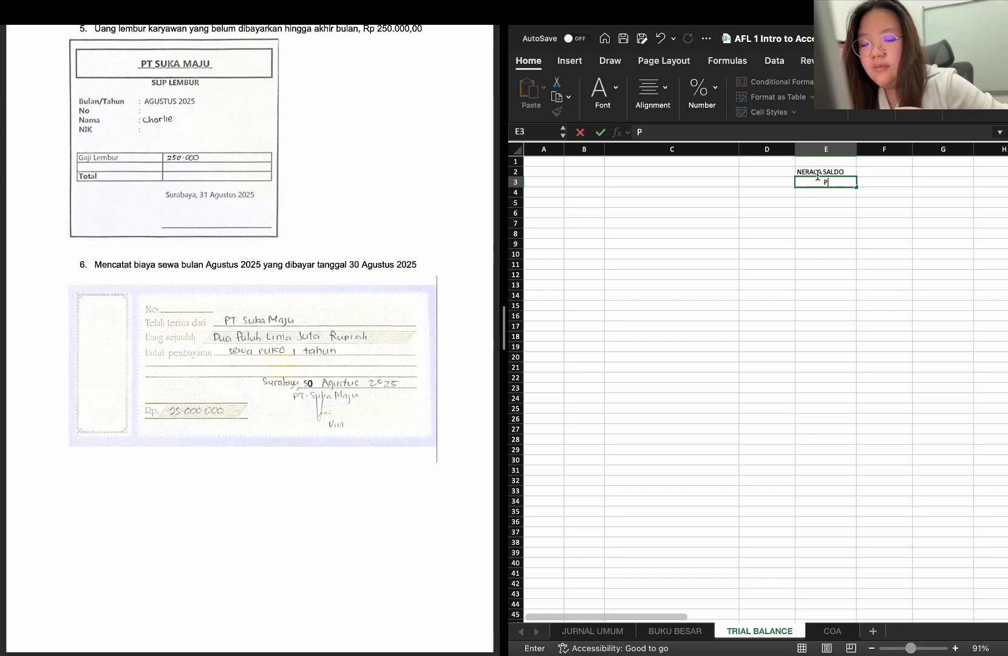
type("T. SU")
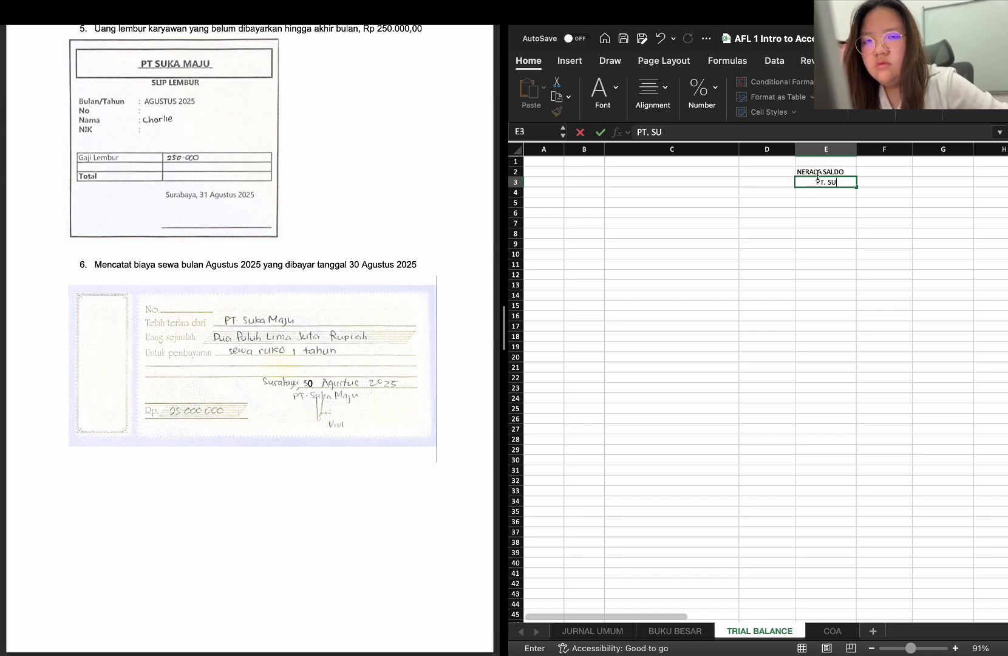
key("BackSpace")
type("uka ")
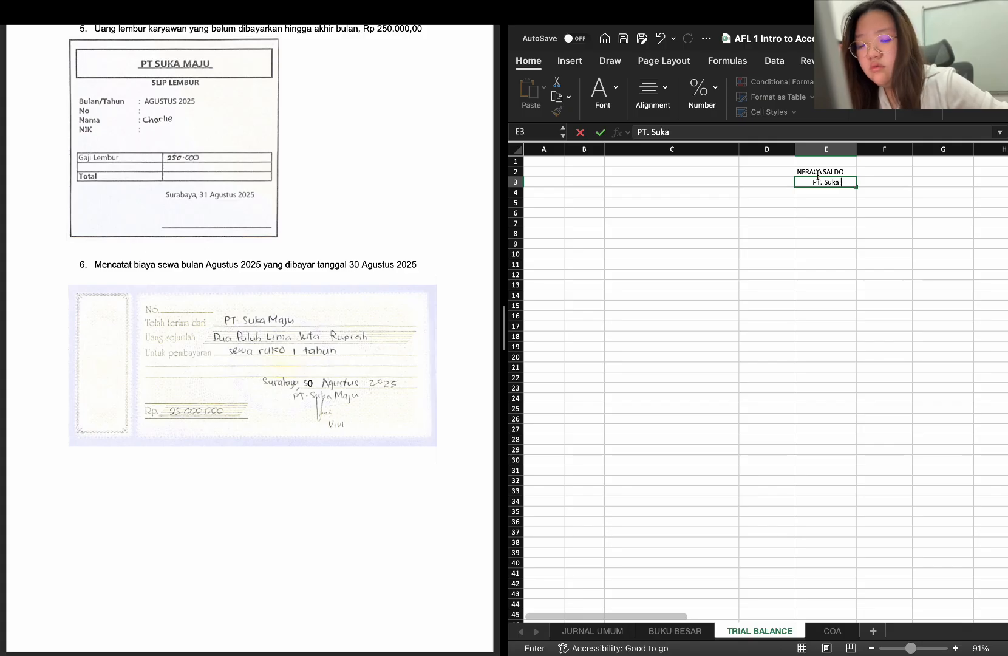
type("Maju")
key("Return")
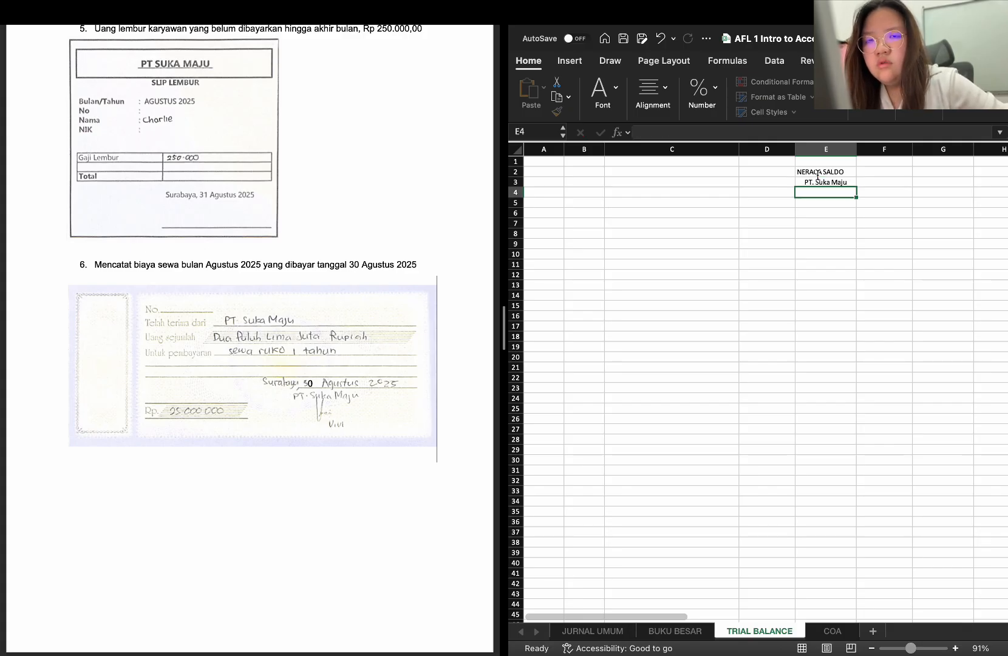
Enter the date line Per, 31 Agustus 2025 in E4 of the trial balance heading
type("Per")
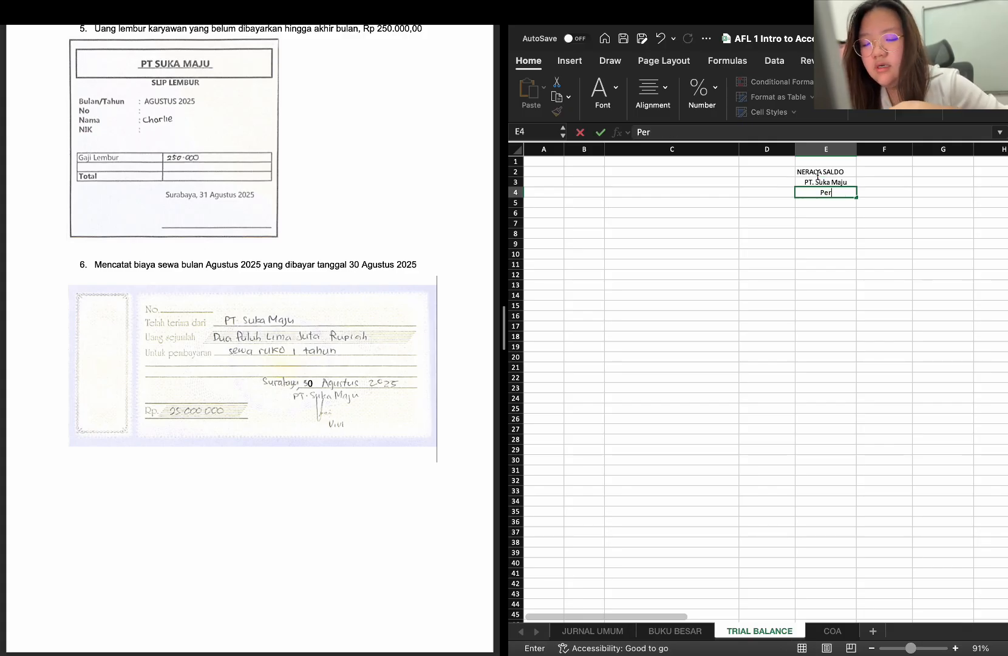
type(", 31 Agust")
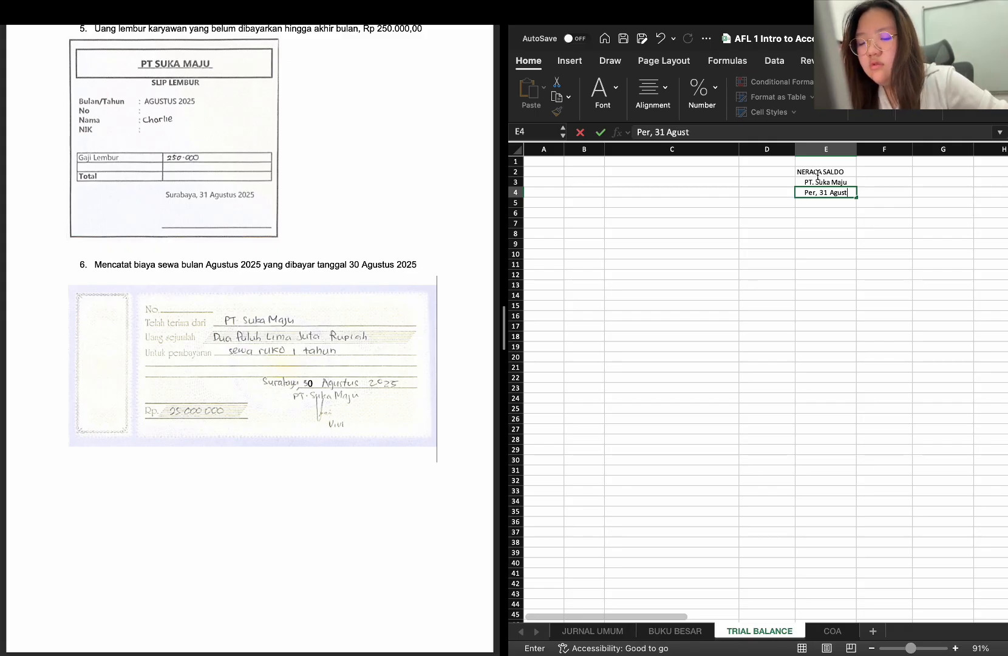
type("us 2025")
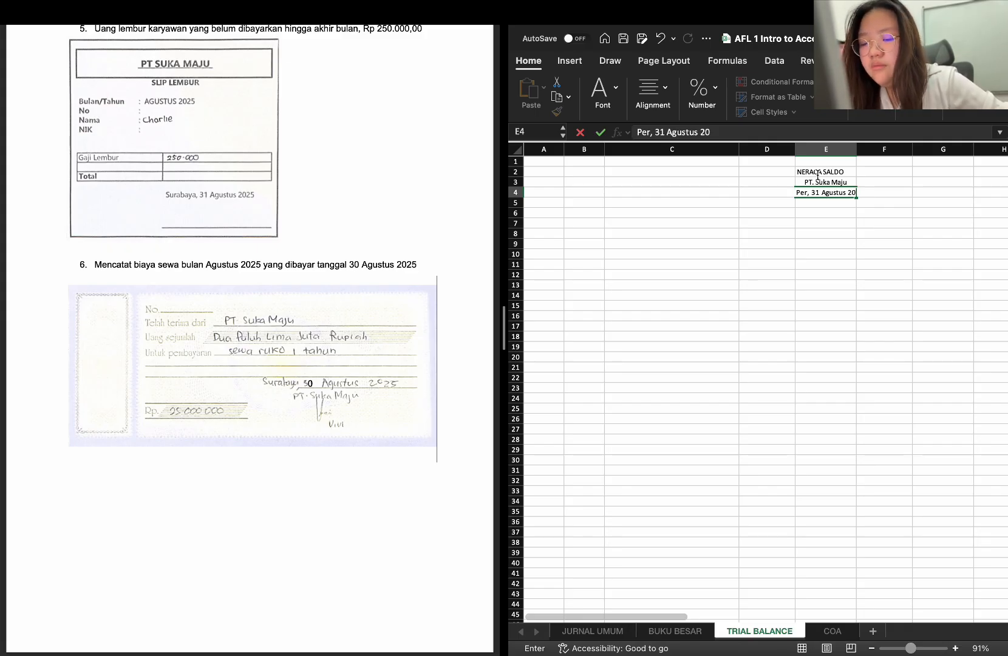
key("Return")
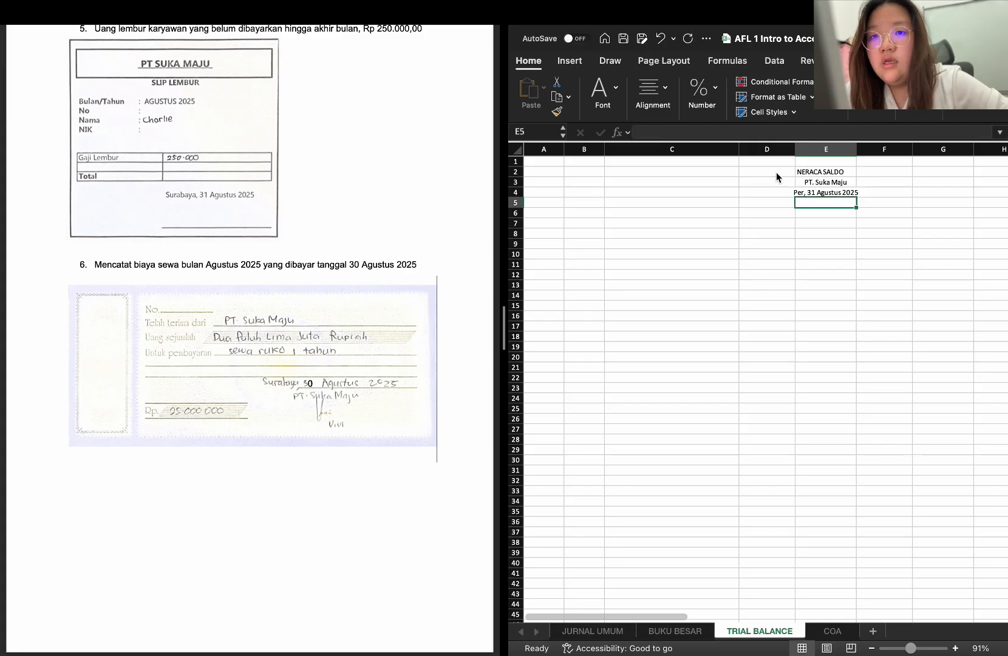
Try to merge and center the heading block D2:F4 as one cell, and undo the merge
left_click_drag(776, 172, 860, 199)
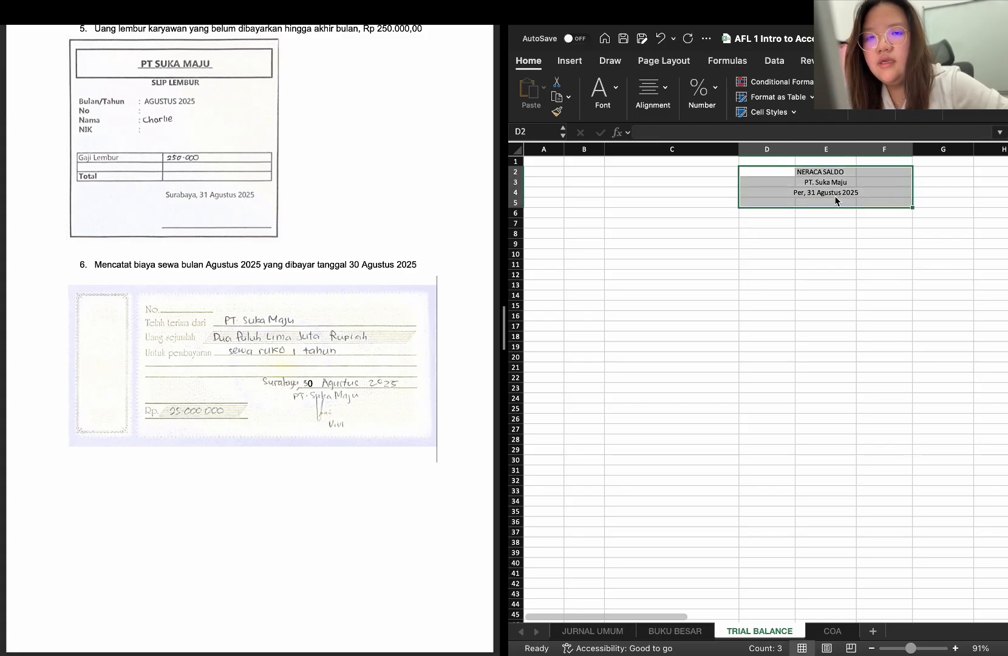
left_click(806, 198)
left_click_drag(780, 172, 875, 190)
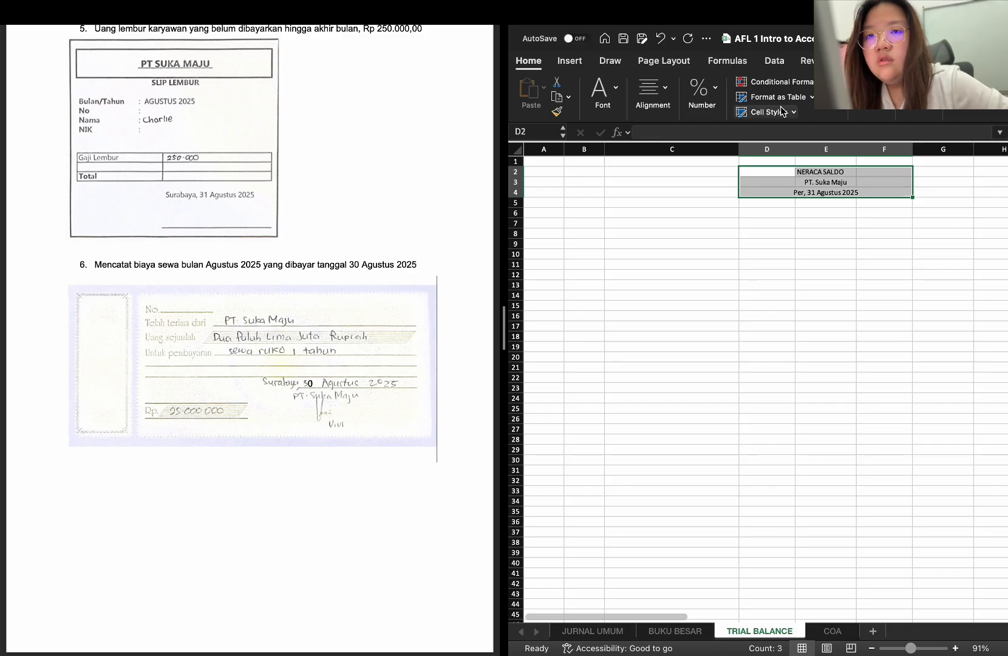
left_click(896, 113)
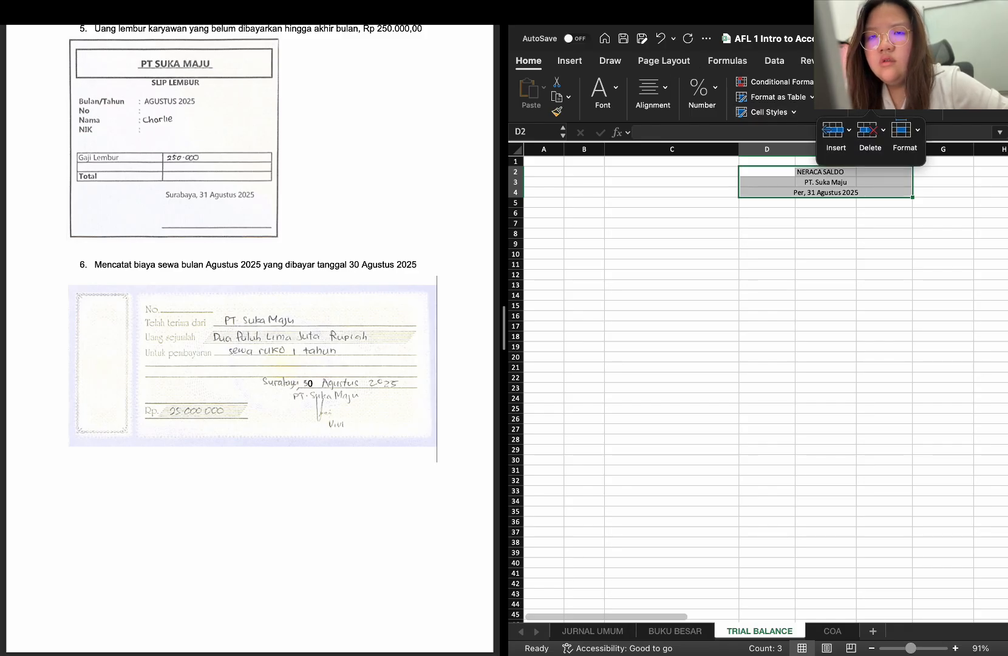
left_click(872, 99)
left_click(870, 115)
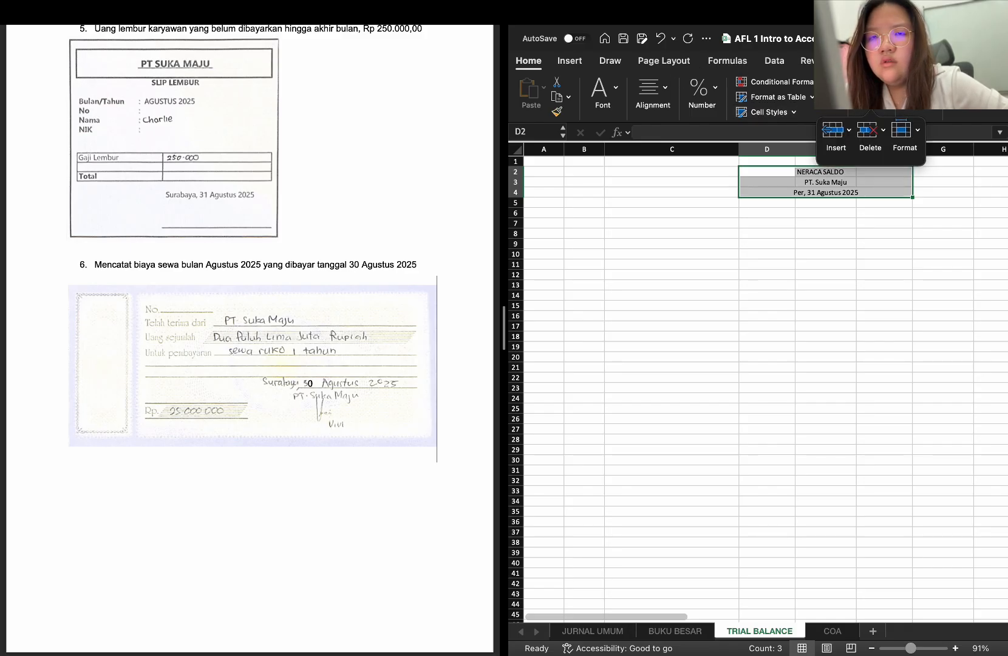
left_click(800, 117)
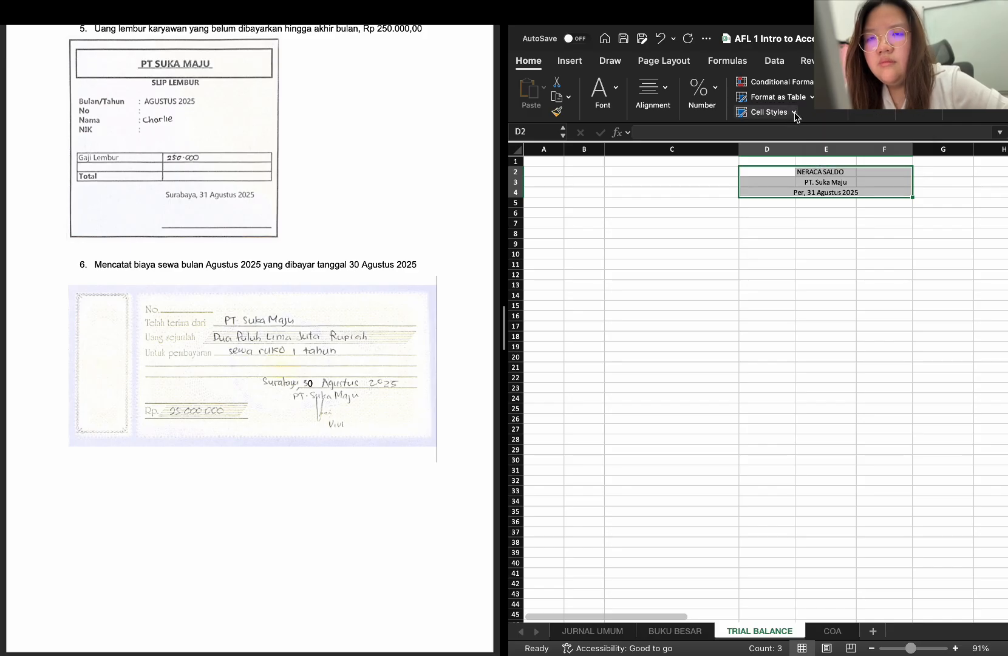
left_click(795, 115)
left_click(796, 115)
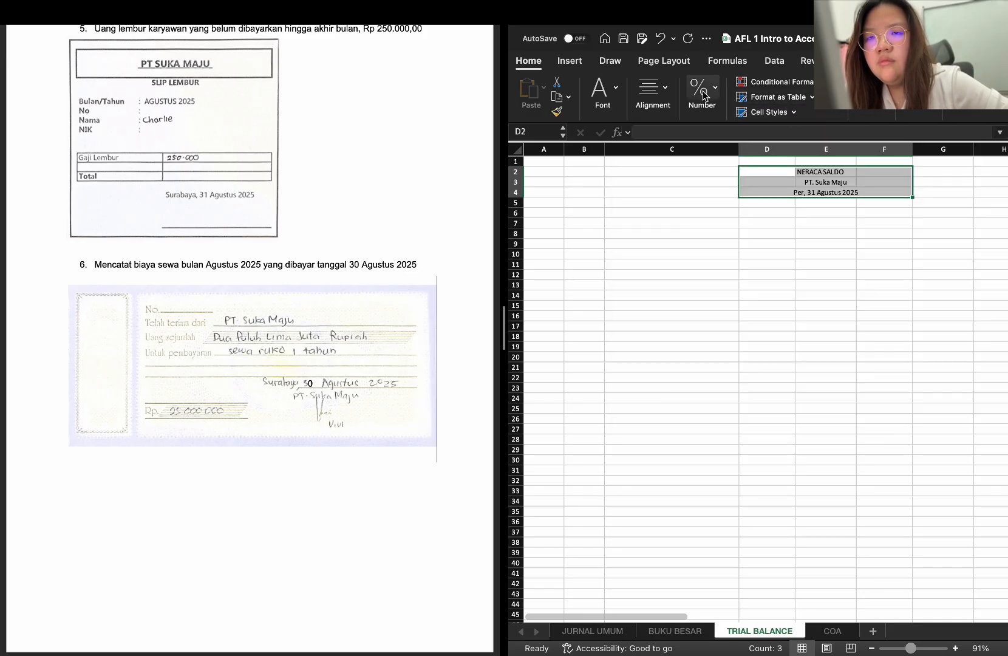
left_click(667, 92)
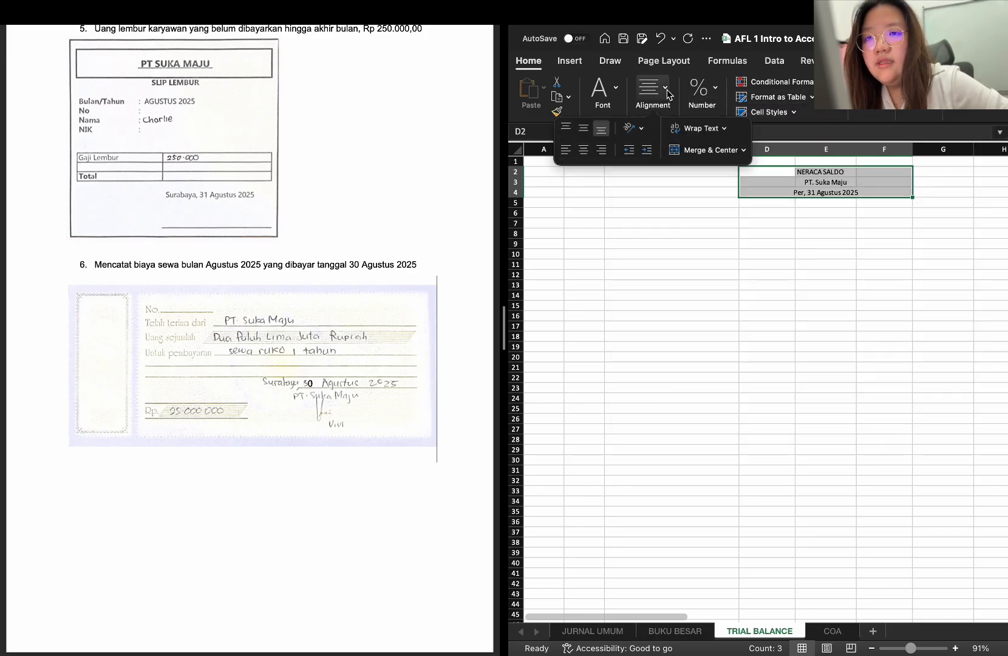
left_click(709, 150)
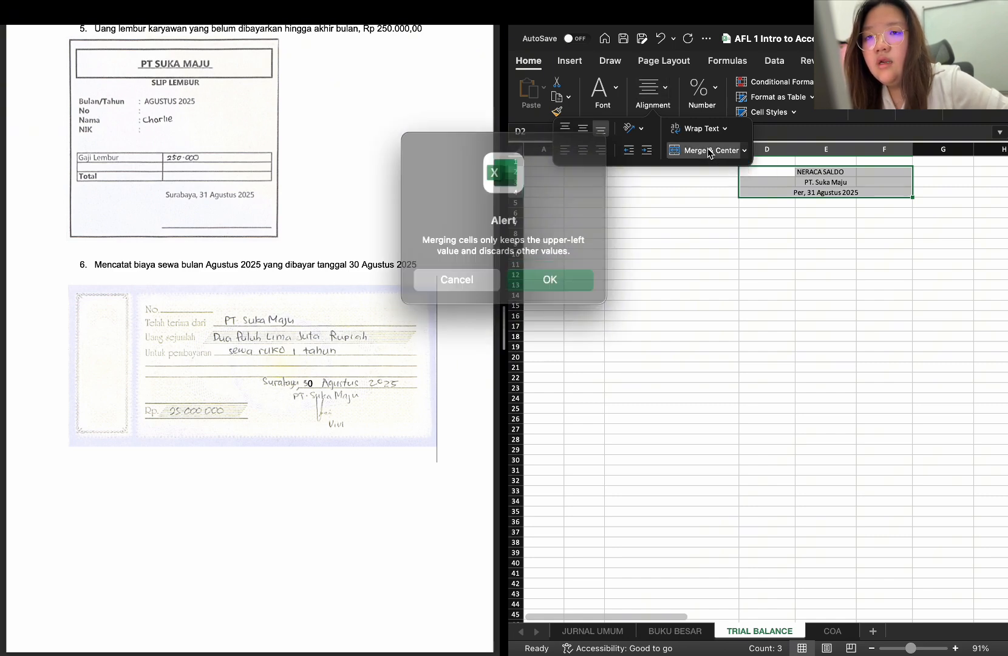
left_click(563, 272)
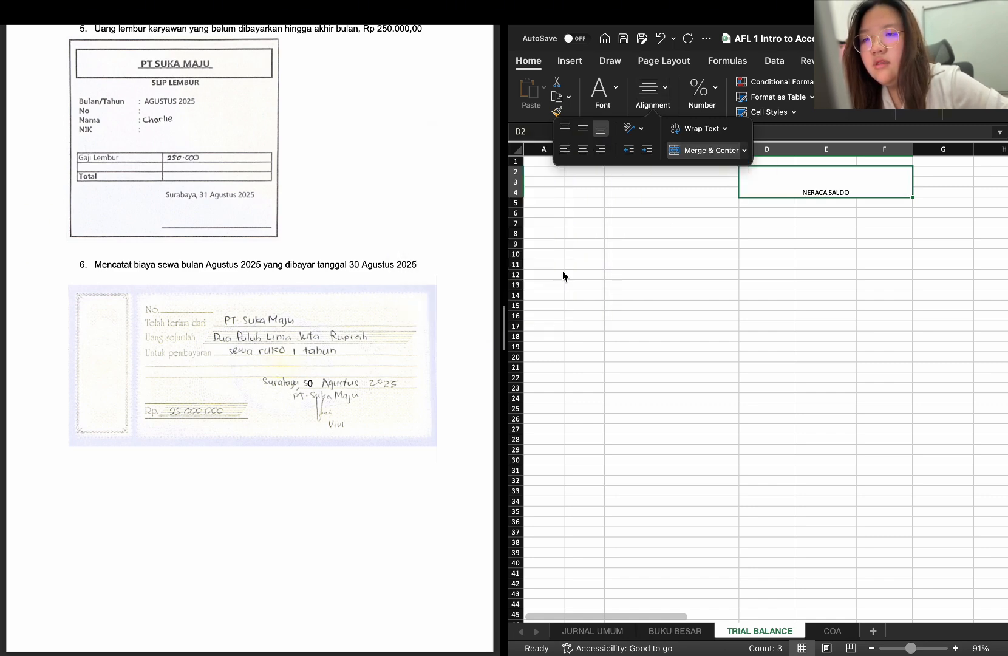
left_click(781, 203)
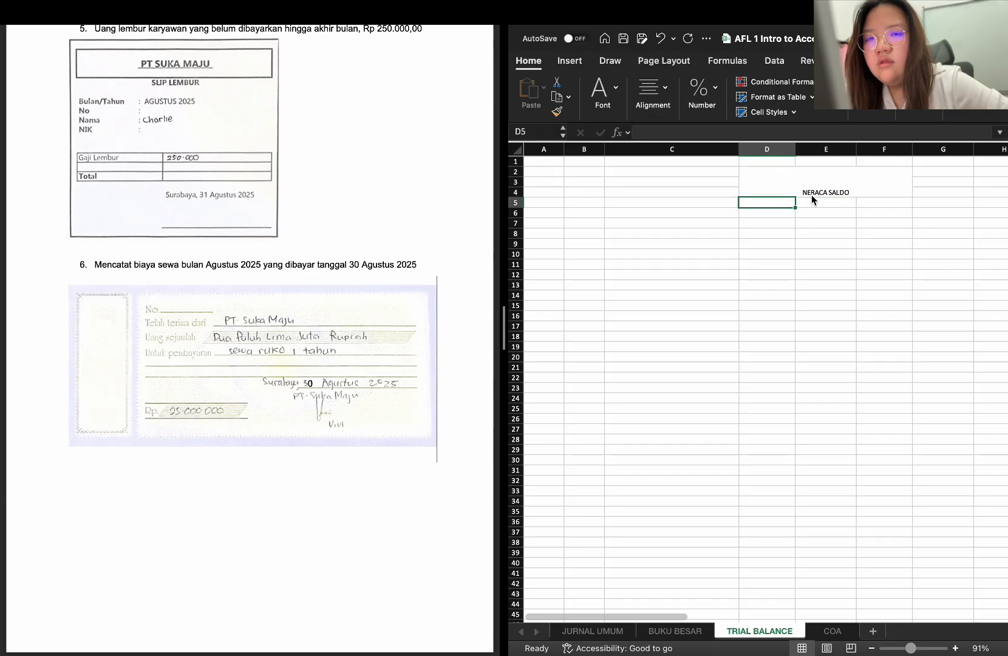
key("super+z")
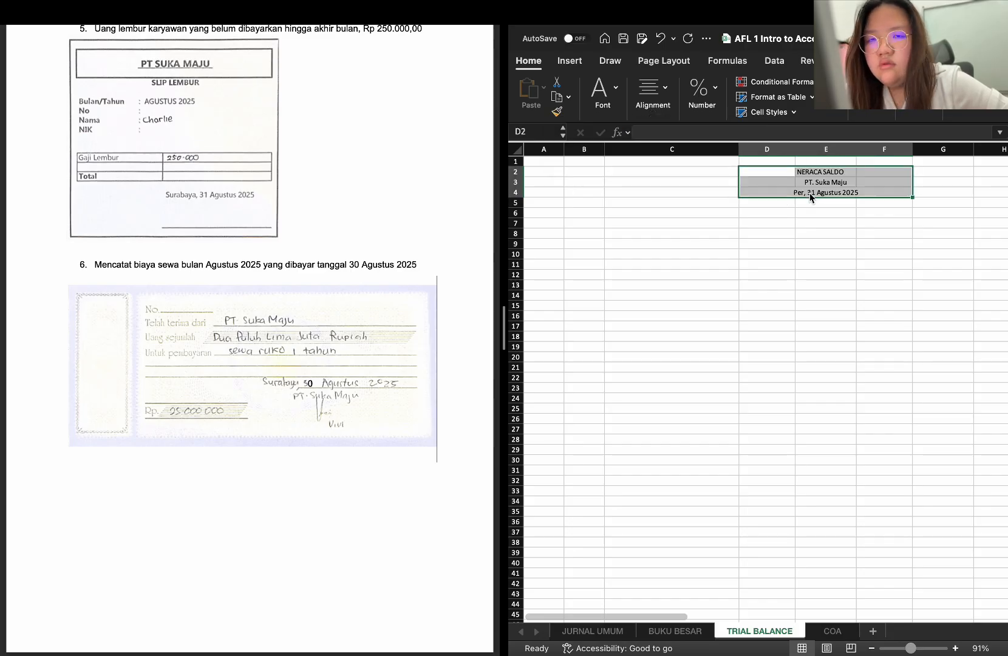
left_click(759, 182)
left_click(758, 162)
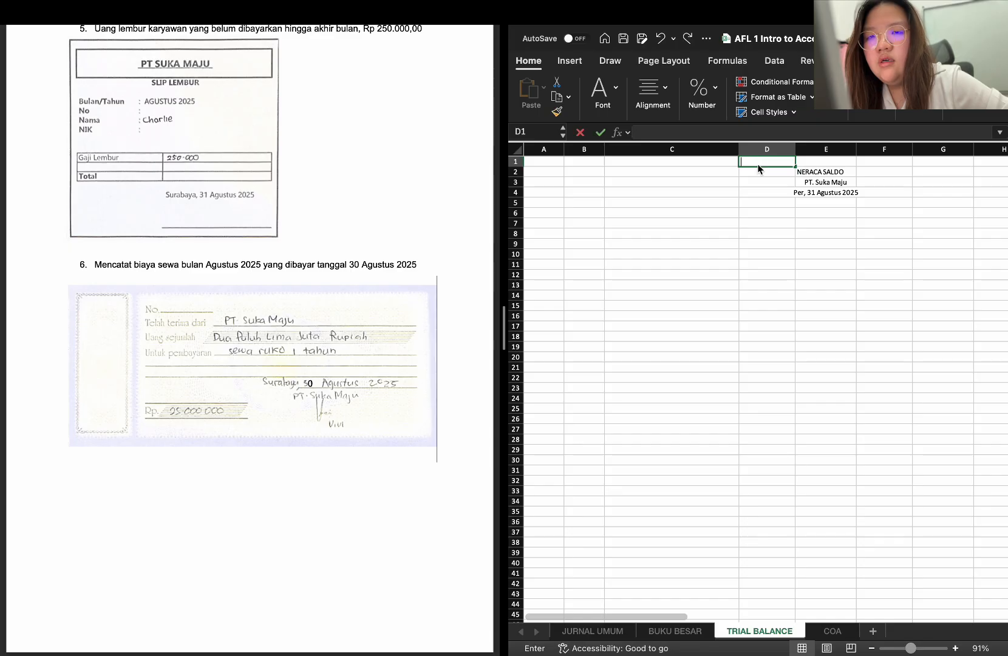
double_click(758, 163)
left_click(757, 169)
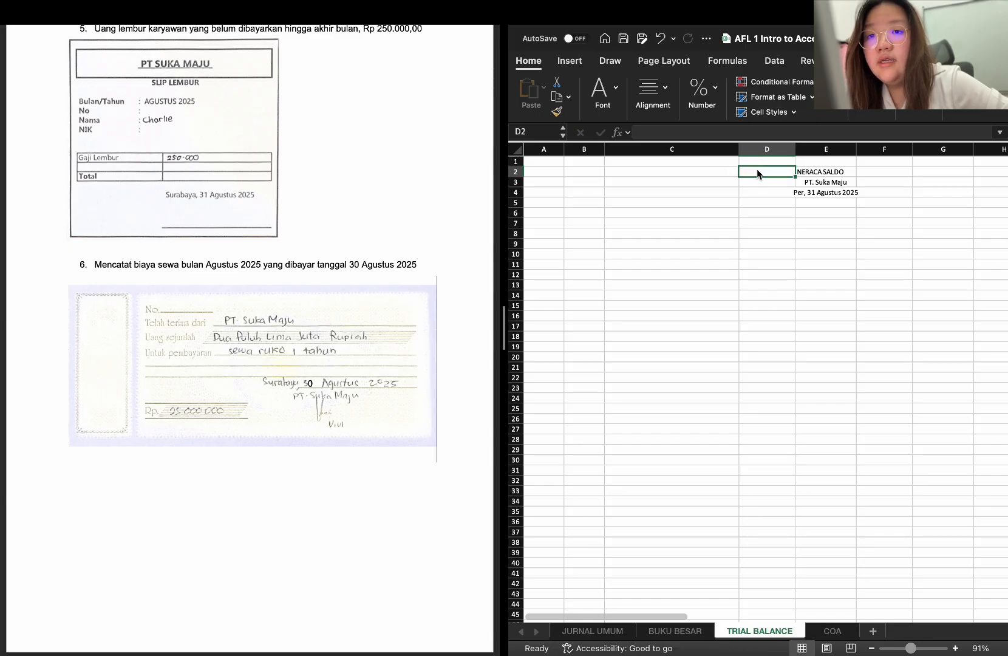
left_click(783, 243)
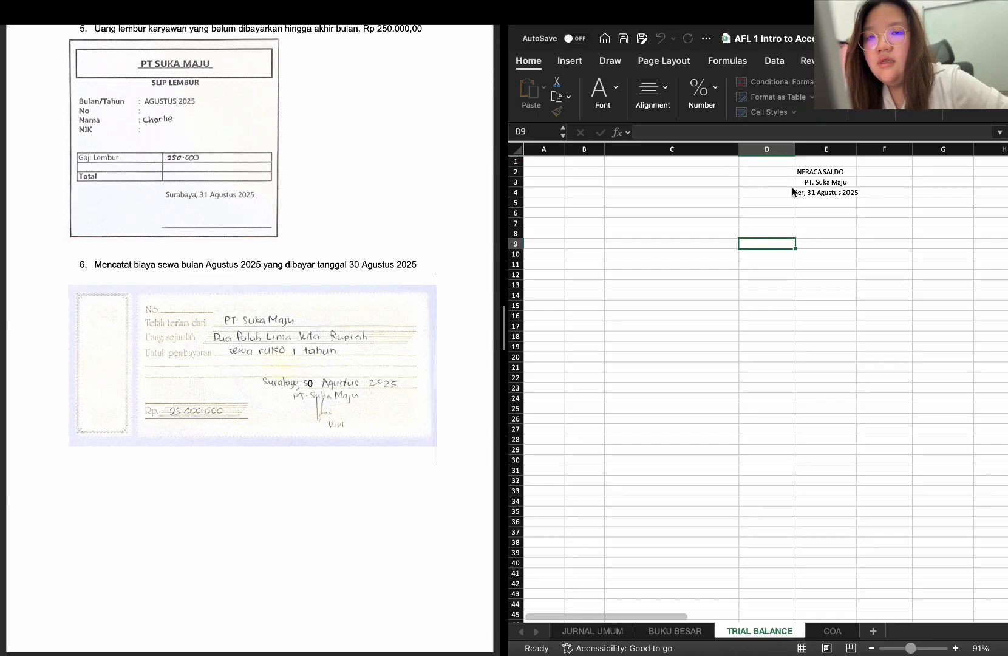
Center the heading text in D2:F4 of the TRIAL BALANCE sheet horizontally within its cells
left_click_drag(784, 170, 868, 194)
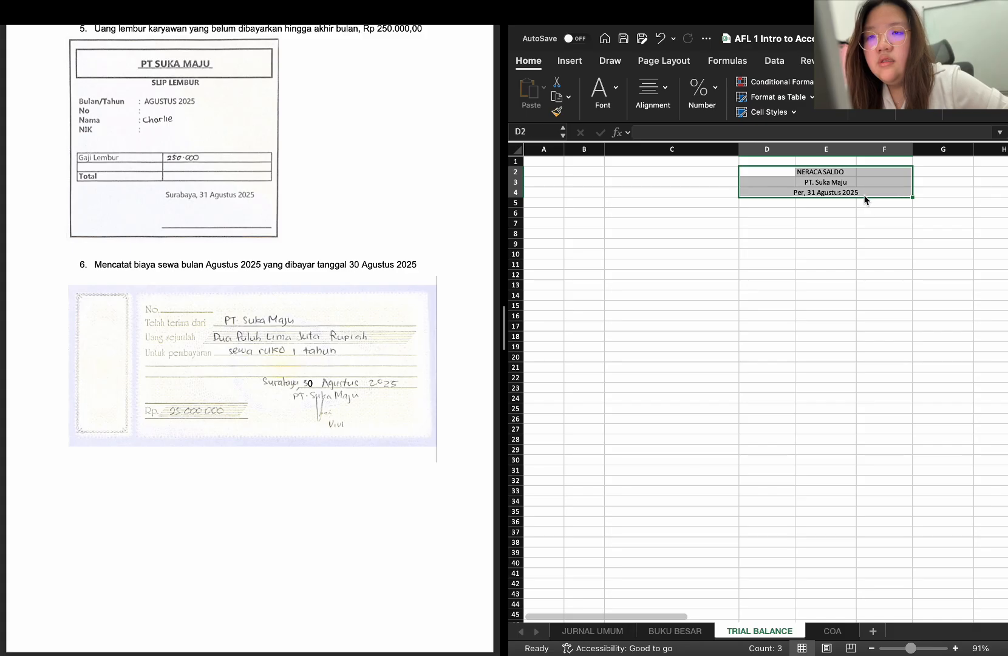
left_click(668, 88)
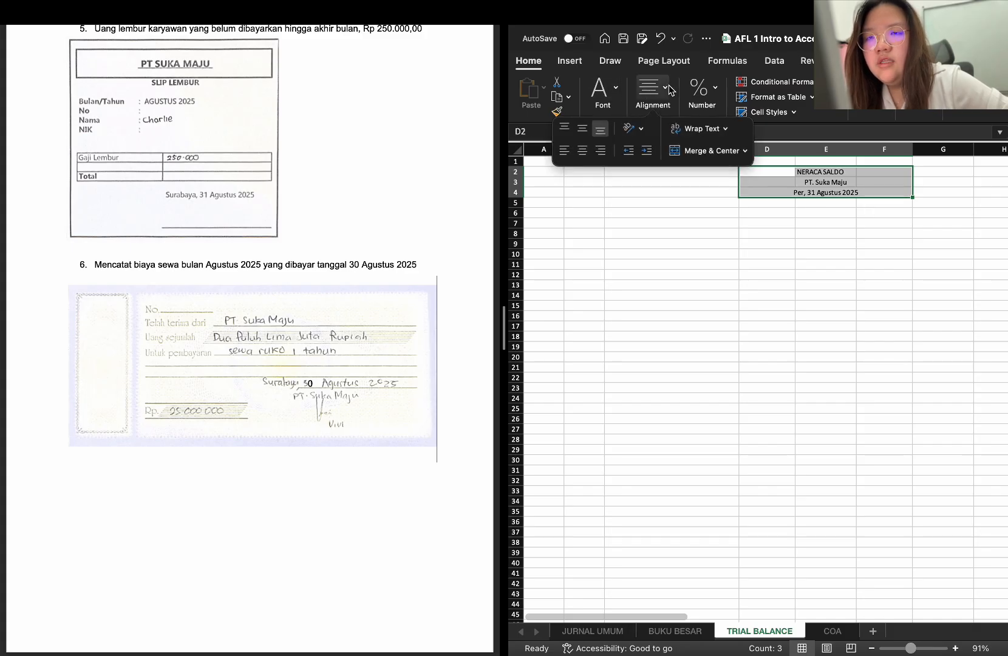
left_click(582, 152)
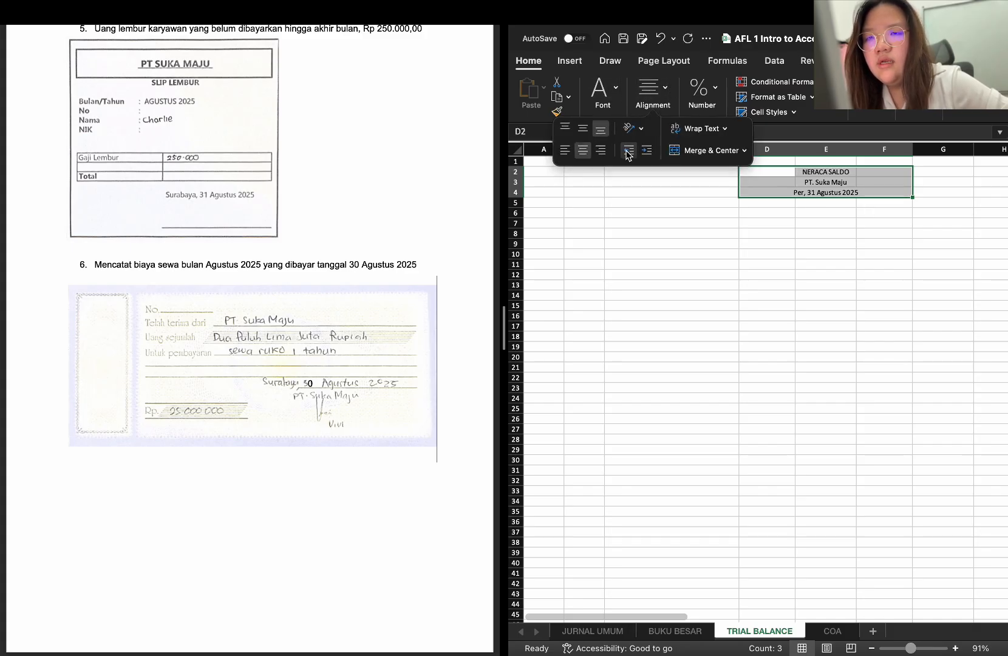
left_click(680, 194)
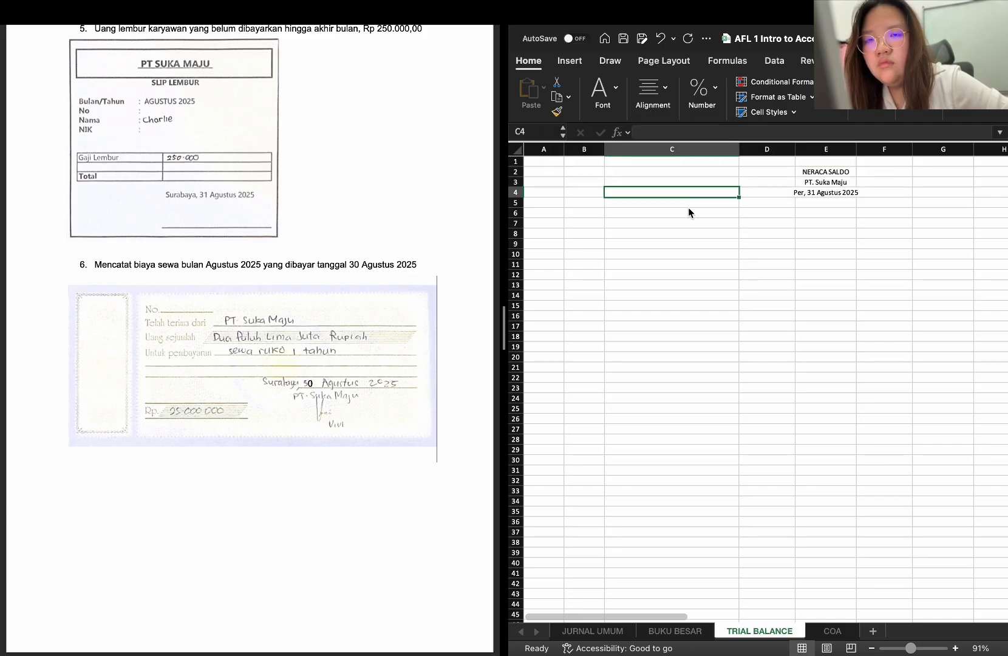
Copy the 101 Kas PivotTable in C8:H29 of the BUKU BESAR sheet to C6 of the TRIAL BALANCE sheet
left_click(686, 213)
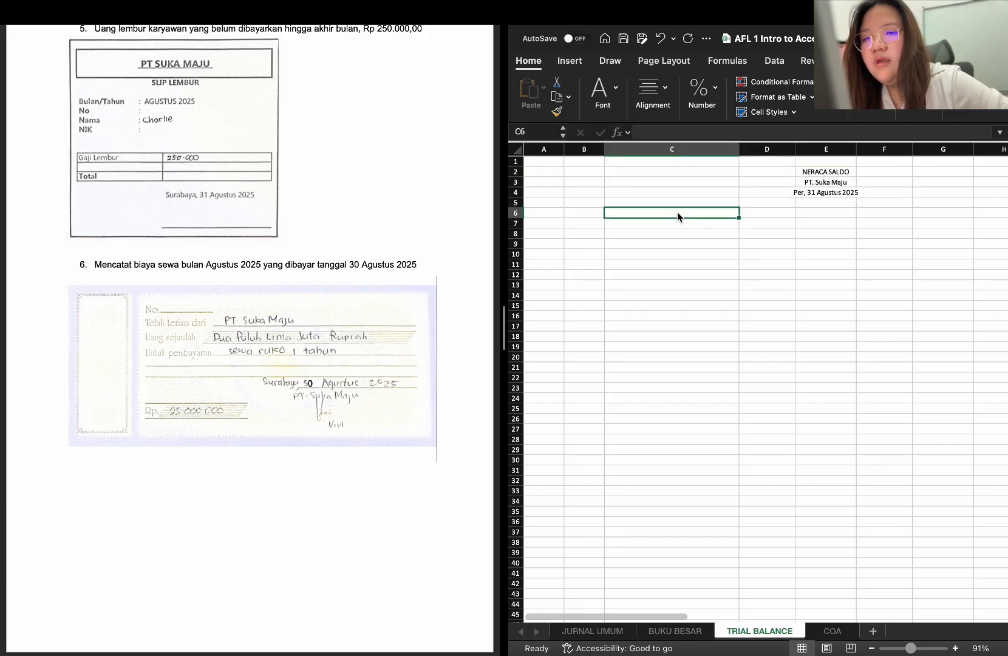
left_click(674, 631)
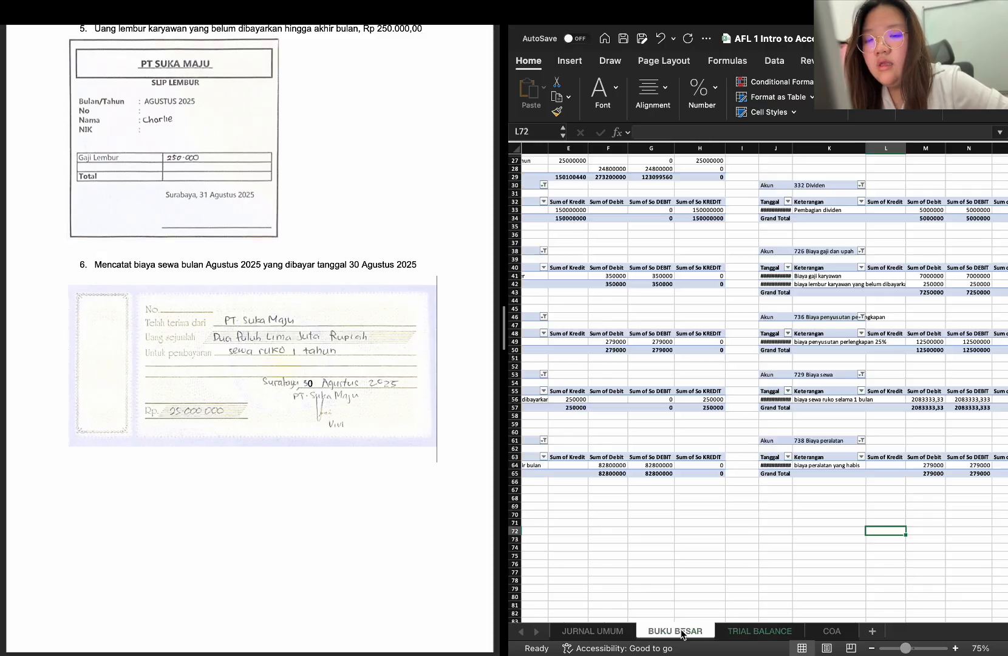
scroll(666, 546, "up", 8)
scroll(666, 546, "left", 3)
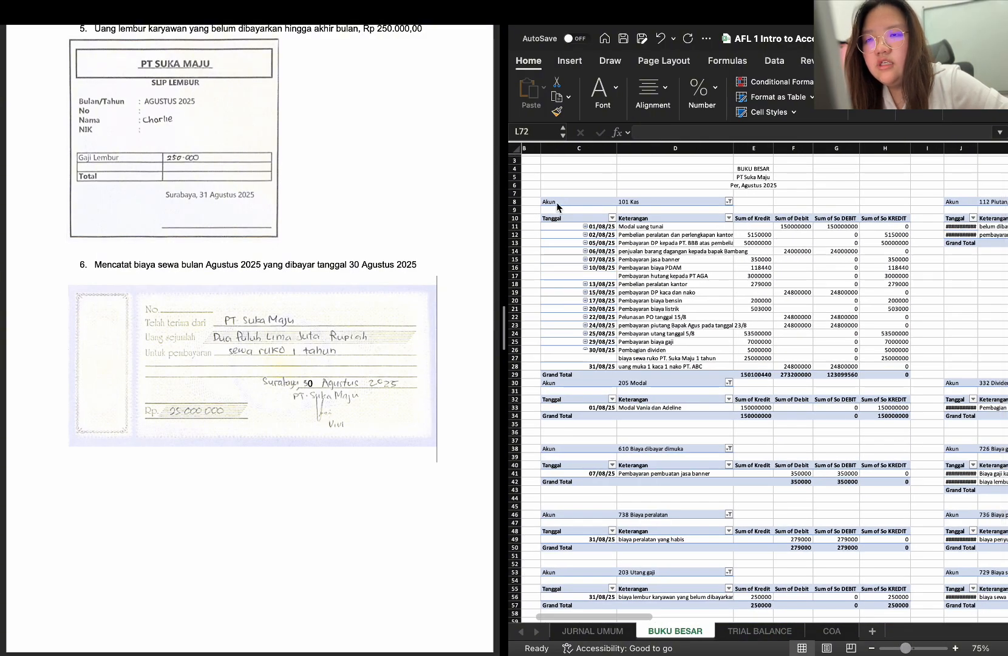
left_click_drag(558, 204, 893, 379)
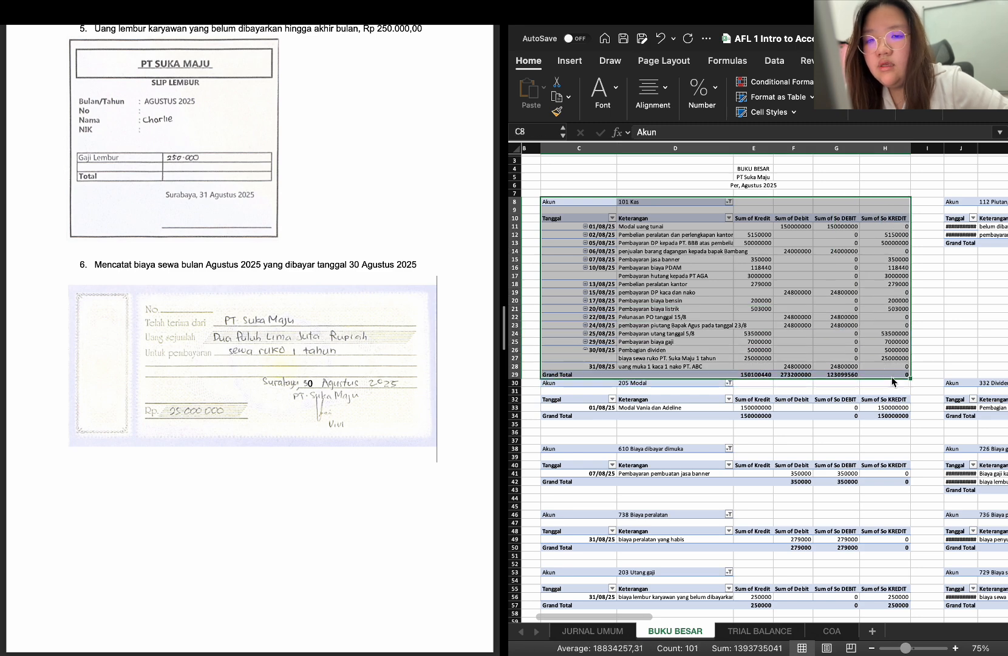
key("super+c")
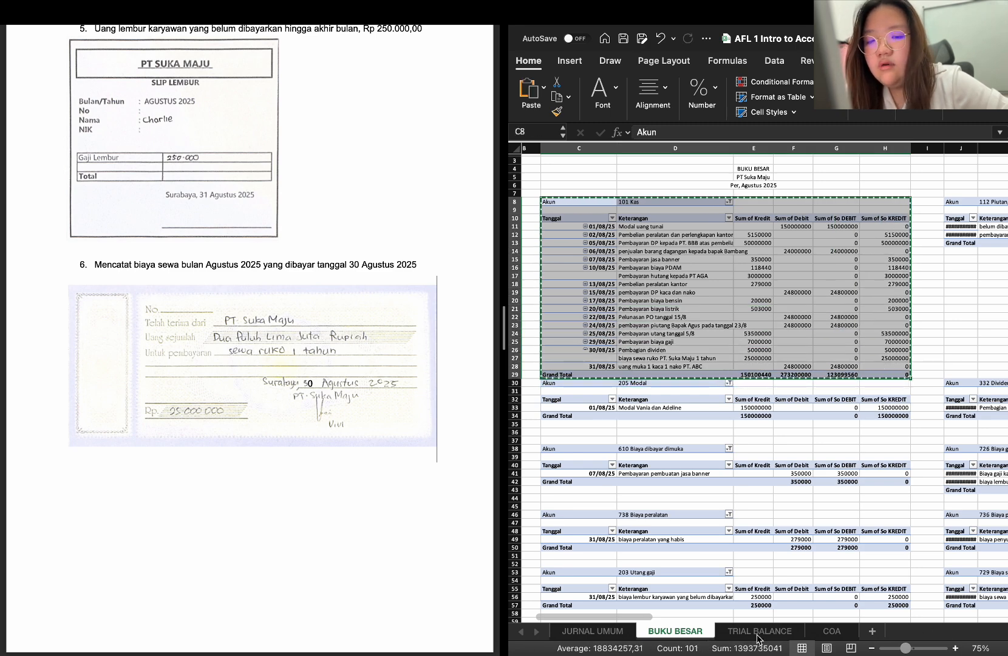
left_click(759, 631)
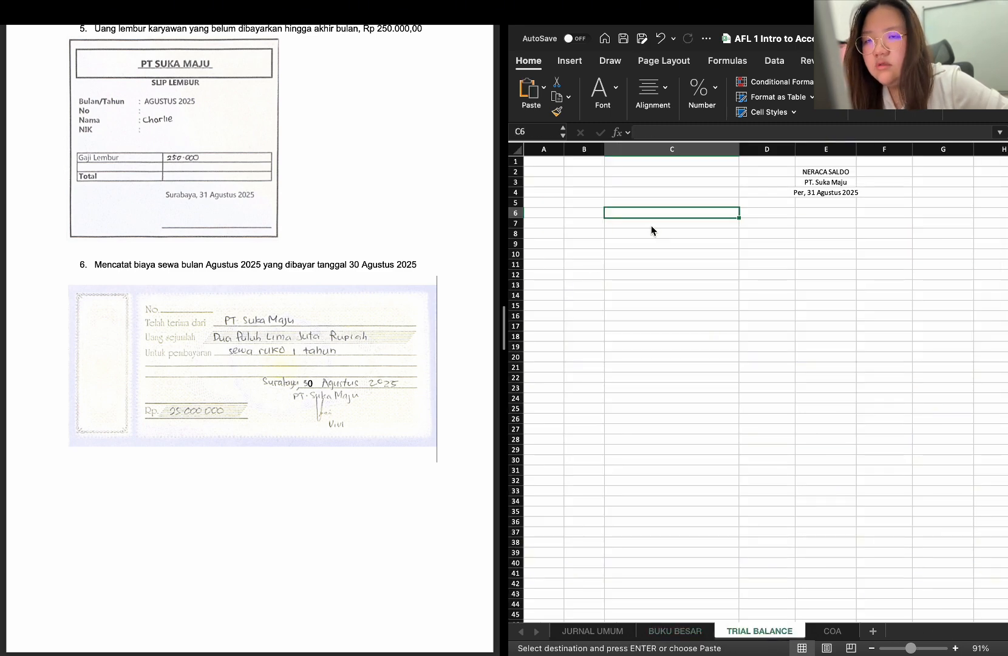
key("super+v")
scroll(752, 267, "right", 3)
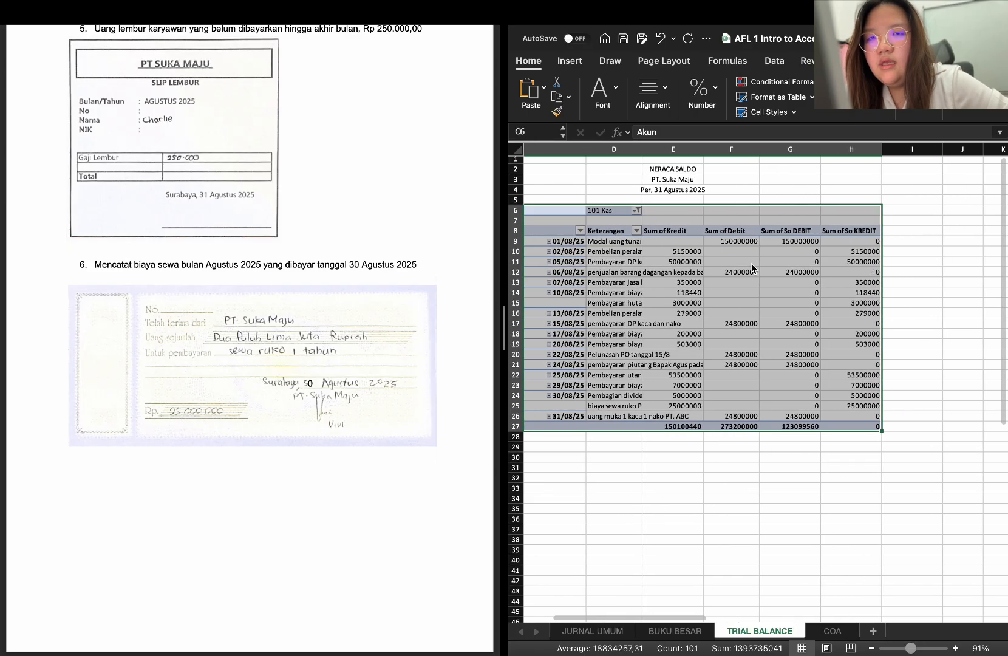
left_click(649, 252)
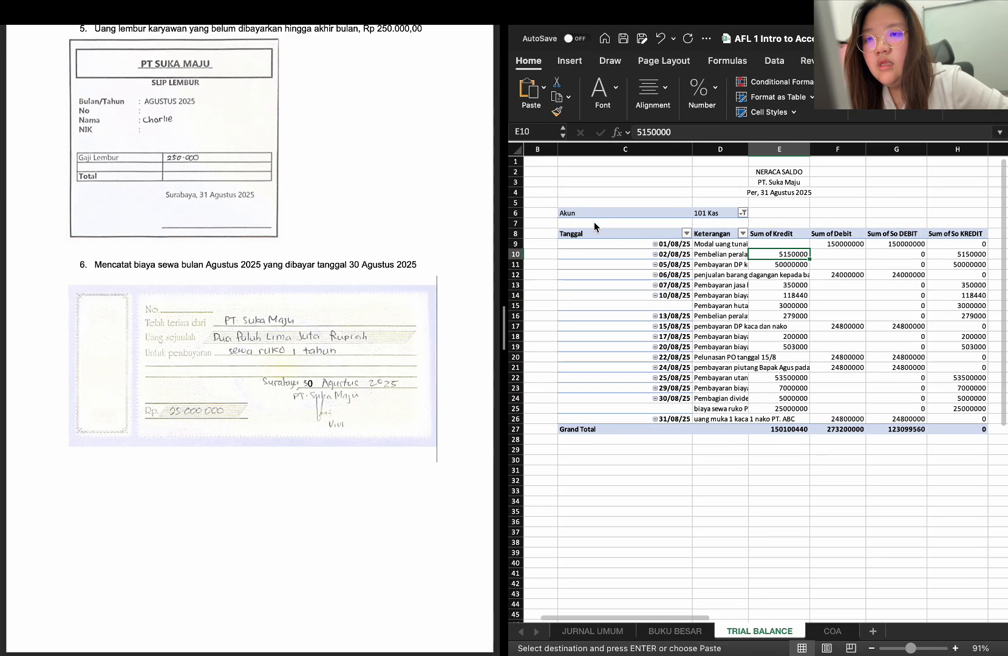
left_click(603, 211)
right_click(602, 215)
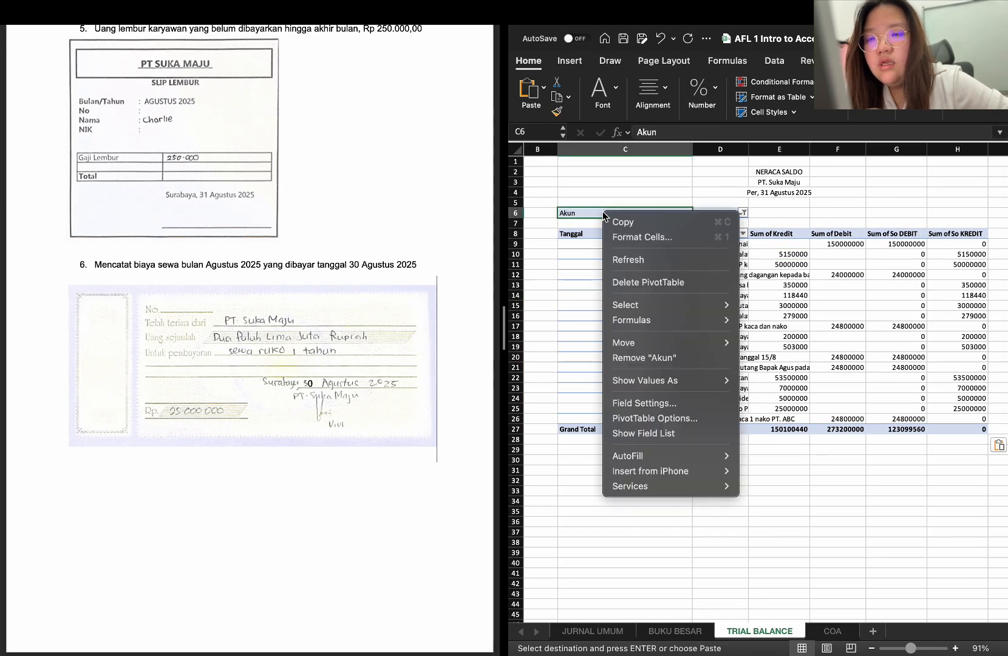
left_click(567, 259)
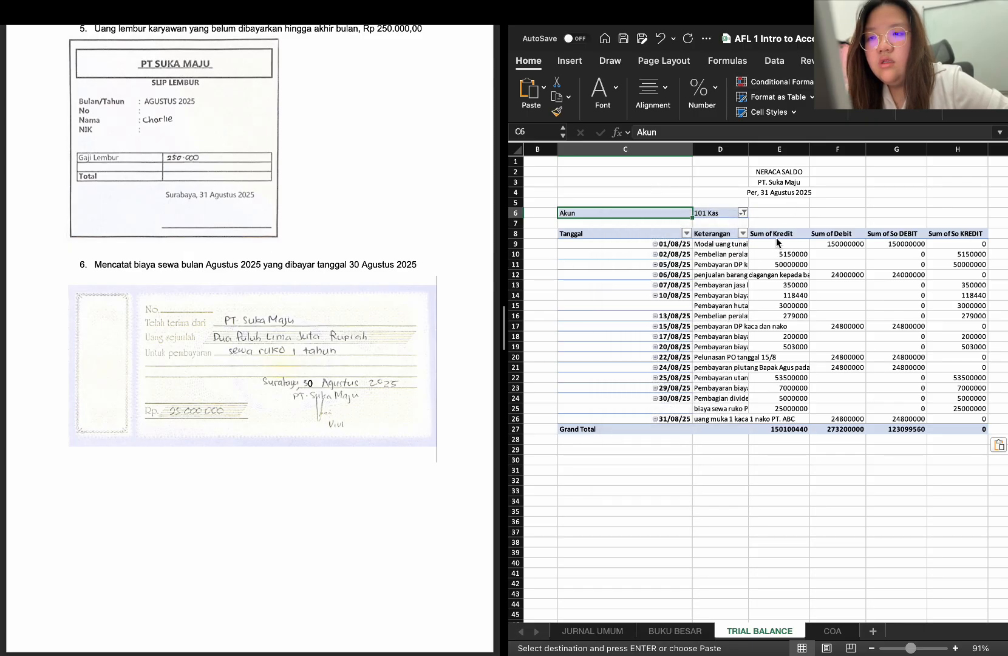
left_click(774, 62)
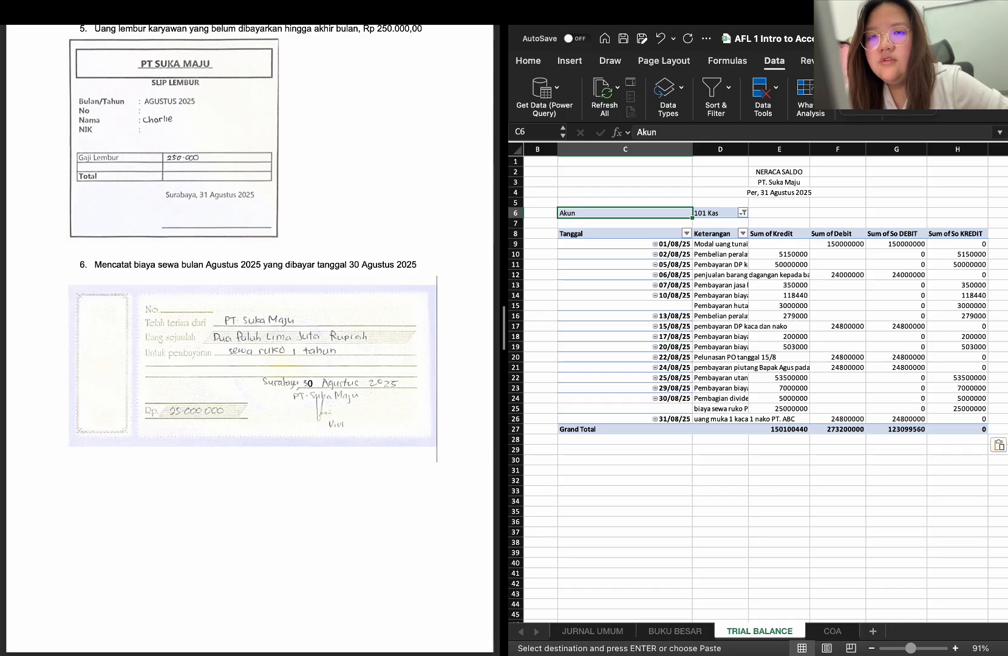
left_click(880, 88)
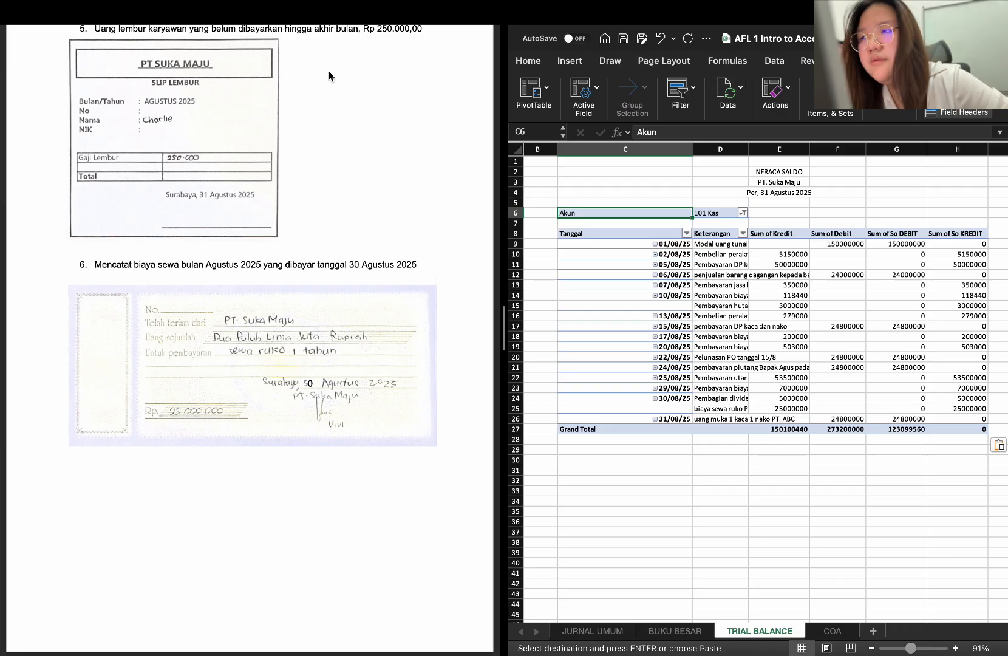
Show the workbook across the full screen and check the Sum of So DEBIT field settings and the pasted table's PivotTable options
left_click(18, 41)
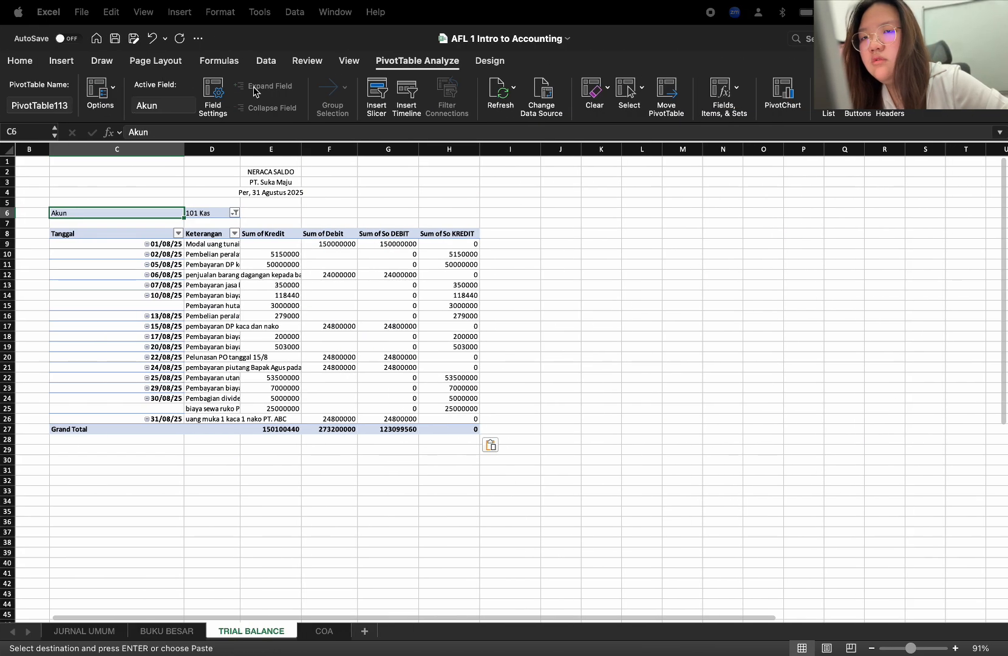
left_click(417, 60)
left_click(385, 259)
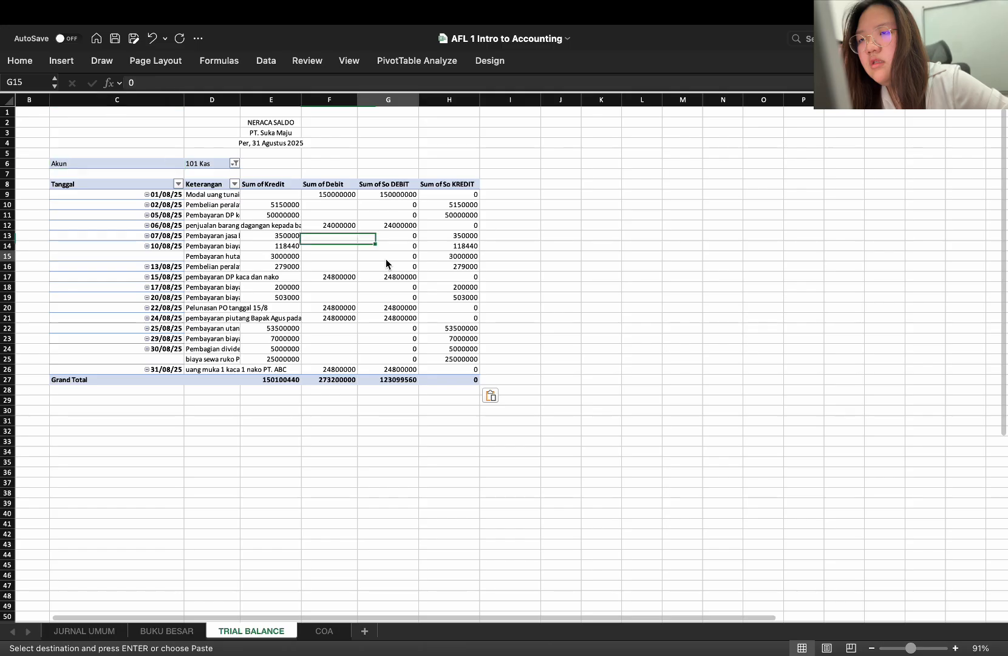
left_click(444, 63)
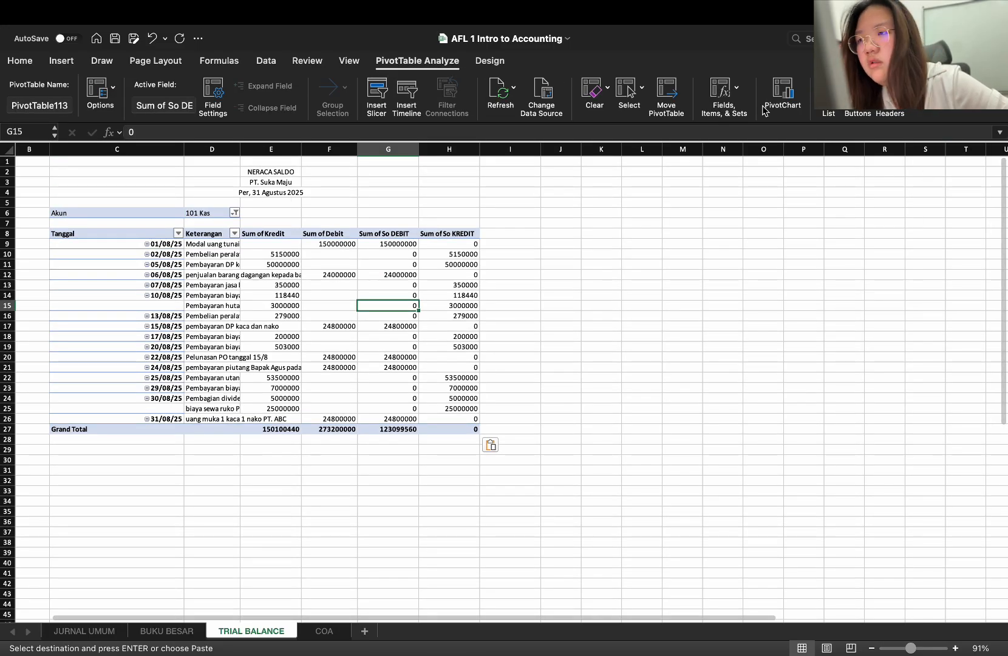
left_click(213, 97)
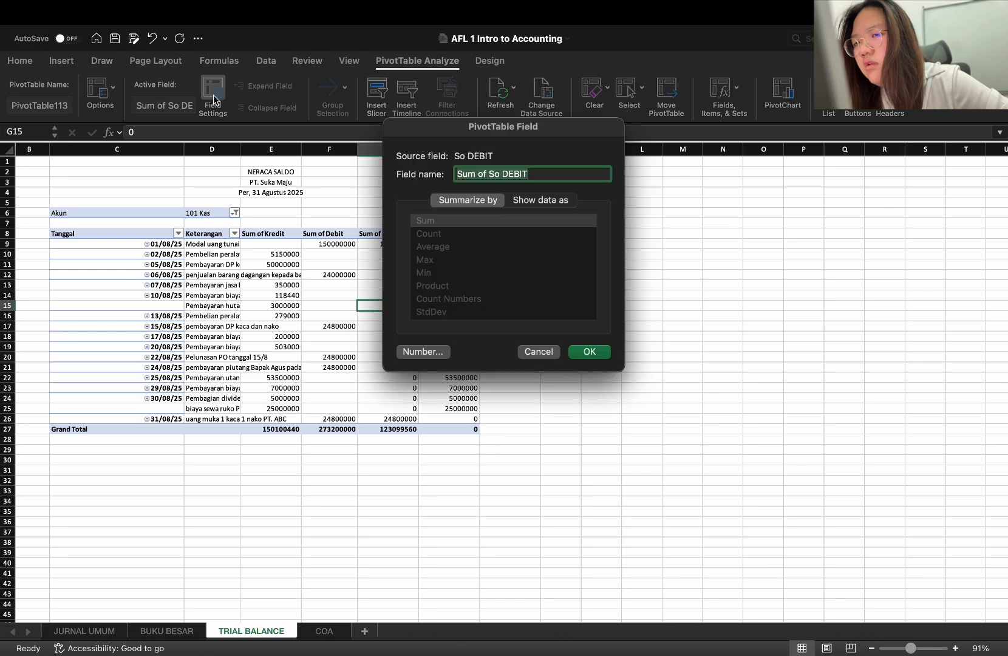
left_click(556, 352)
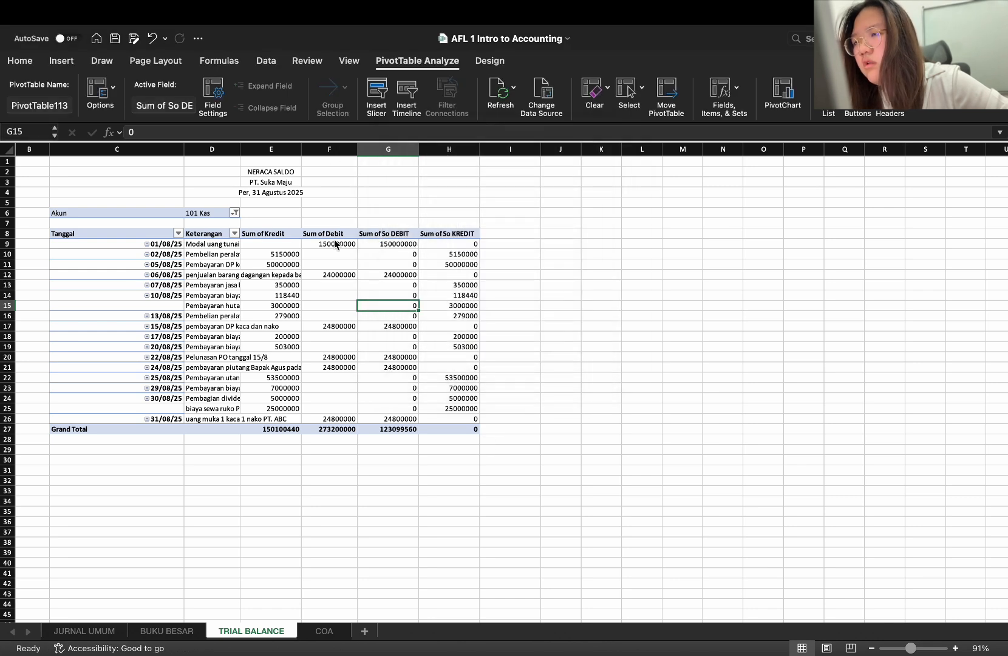
left_click(98, 91)
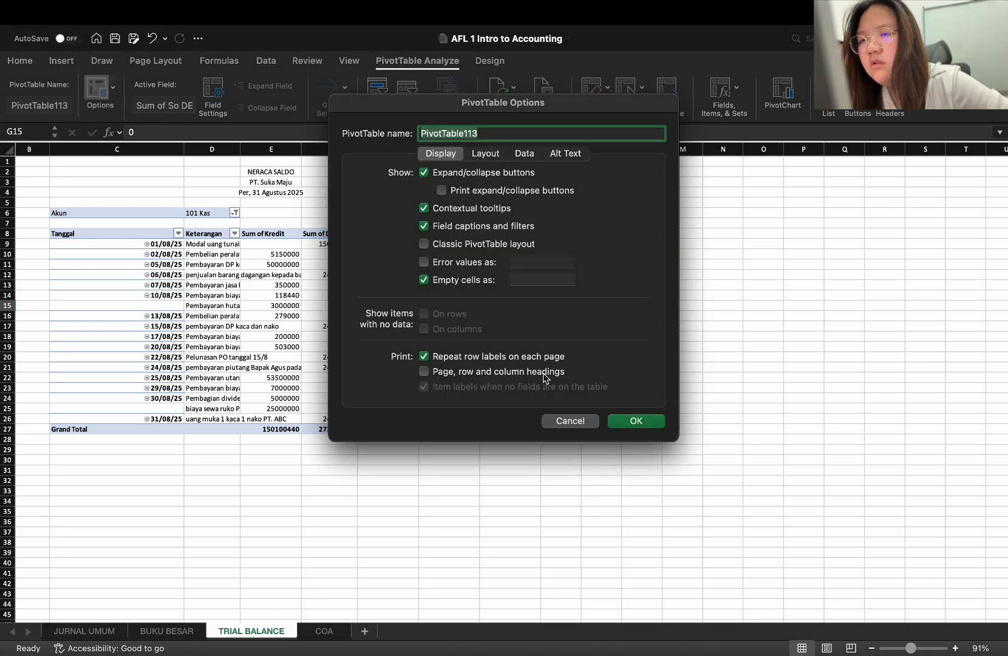
left_click(574, 421)
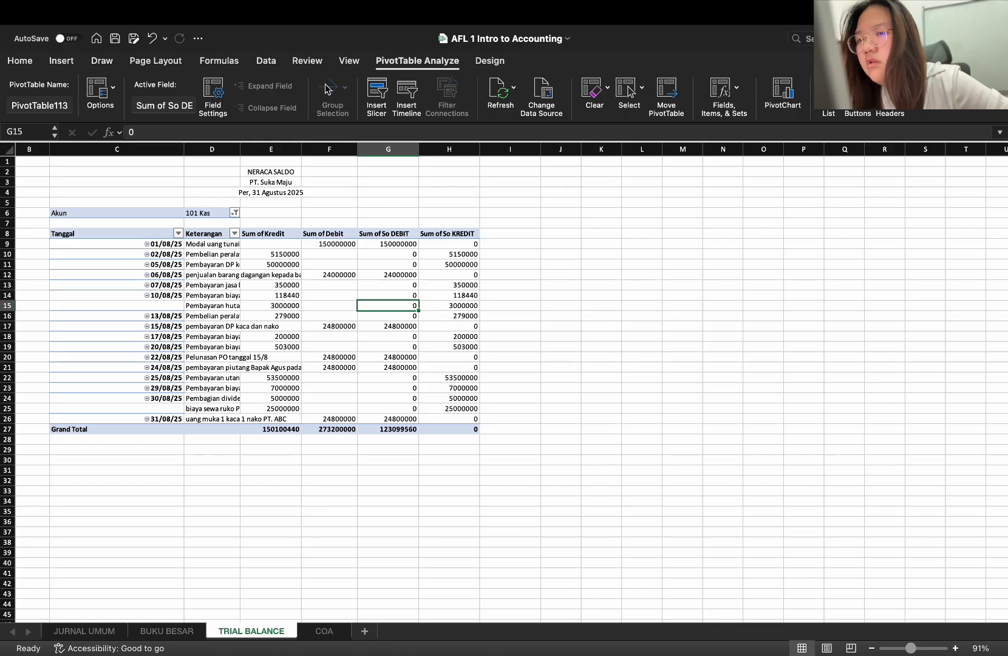
left_click(198, 243)
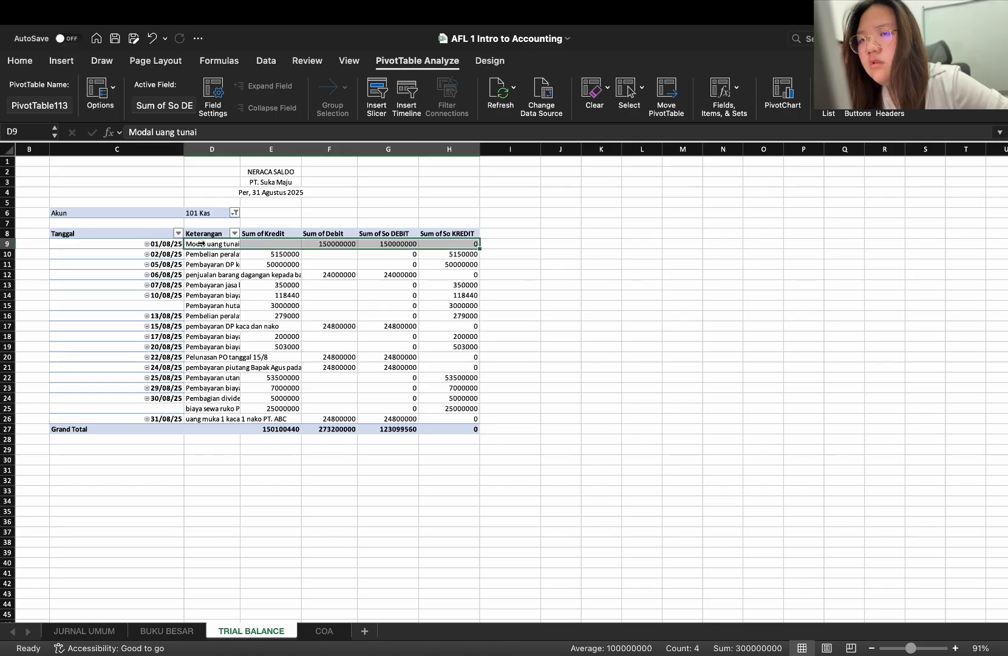
left_click(209, 262)
left_click(172, 255)
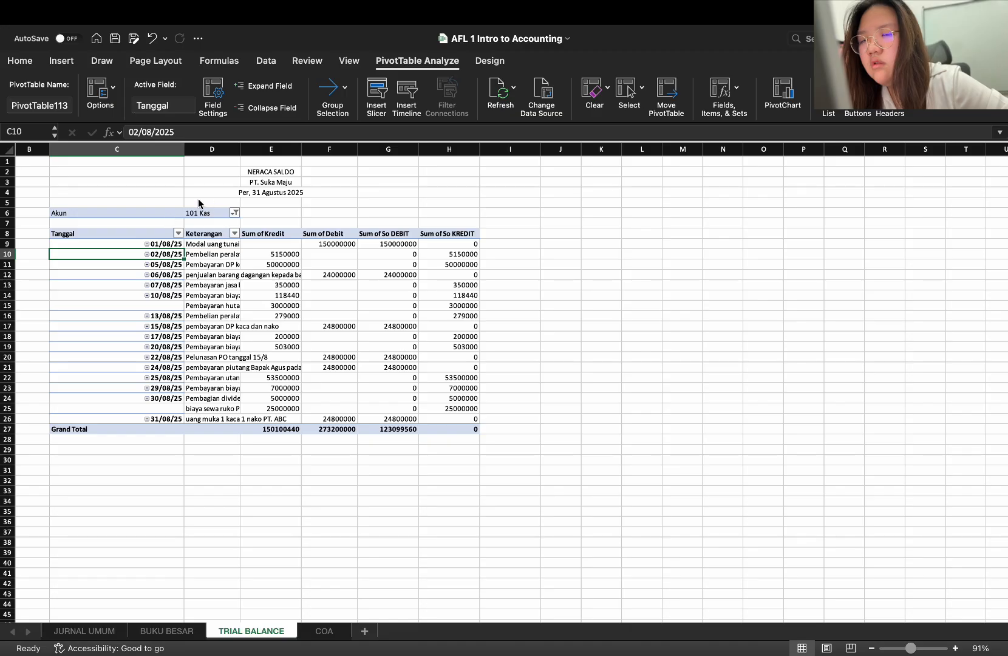
left_click(143, 206)
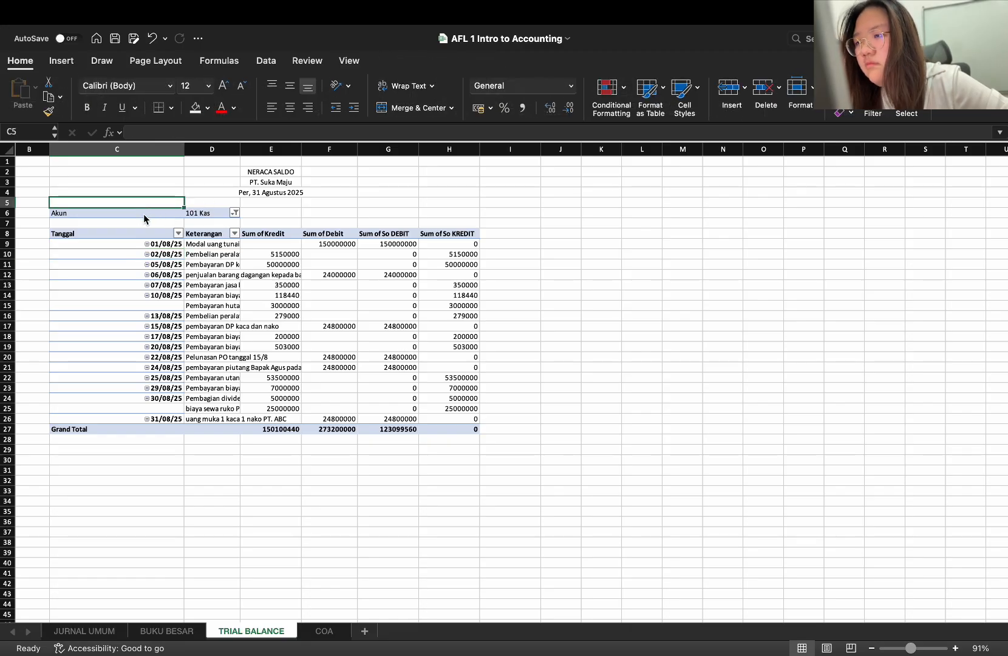
left_click(143, 213)
right_click(143, 214)
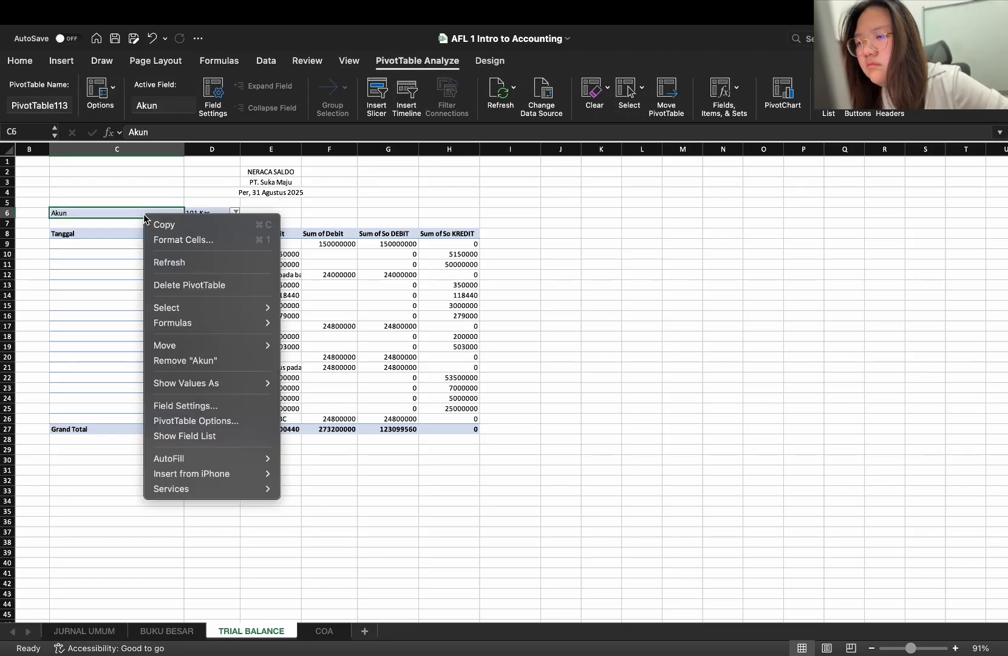
left_click(182, 240)
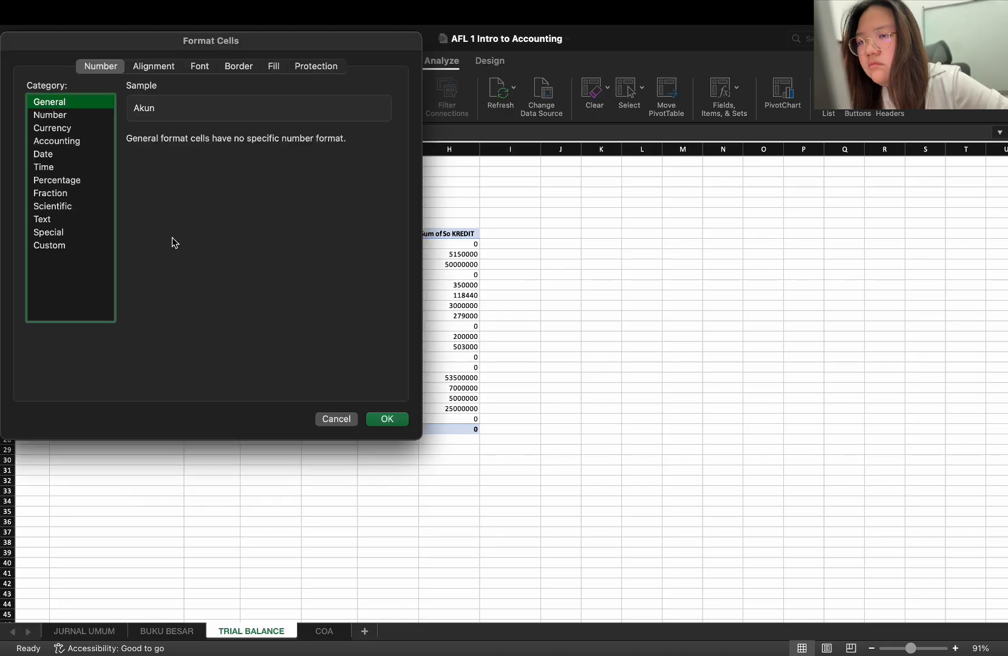
left_click(338, 419)
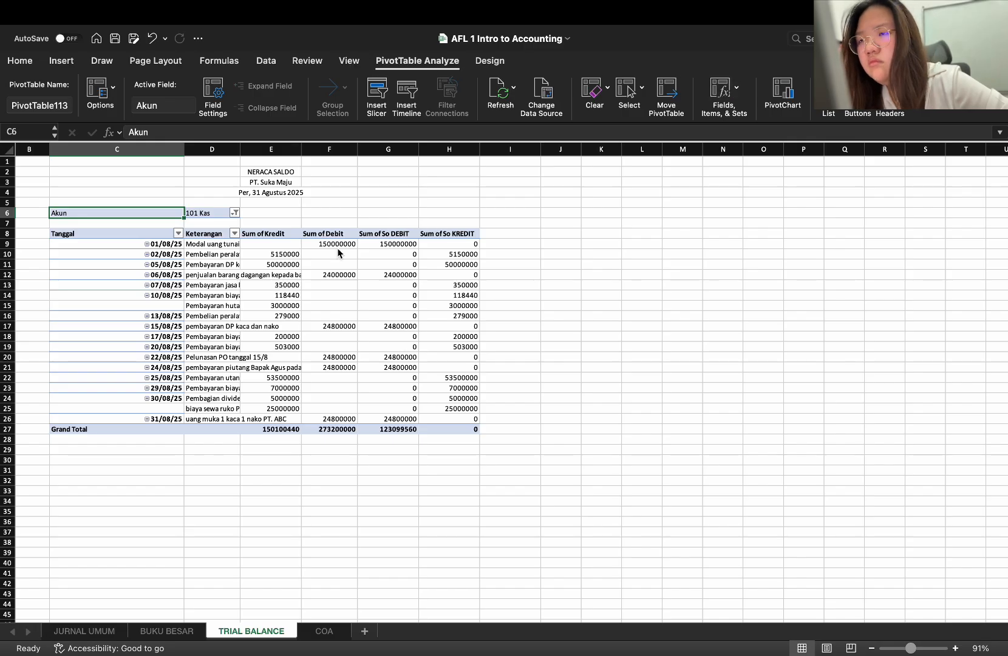
Drill down into the Sum of Debit cell F19 of the pasted PivotTable, and undo the resulting detail sheet
left_click(335, 345)
double_click(335, 345)
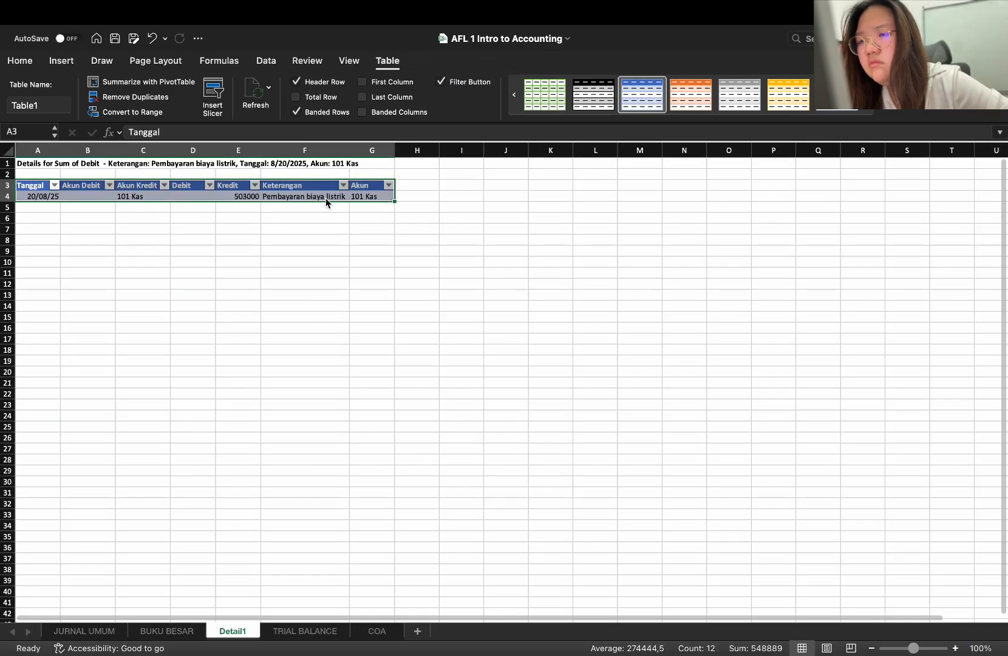
key("super+z")
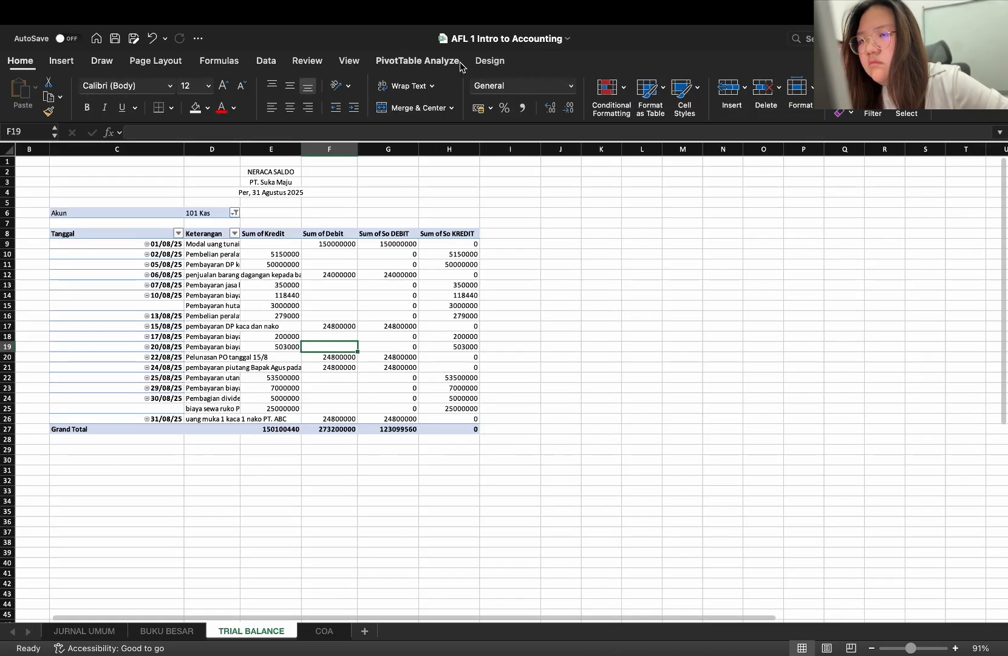
Display the field list for the pasted 101 Kas PivotTable on the TRIAL BALANCE sheet
left_click(396, 63)
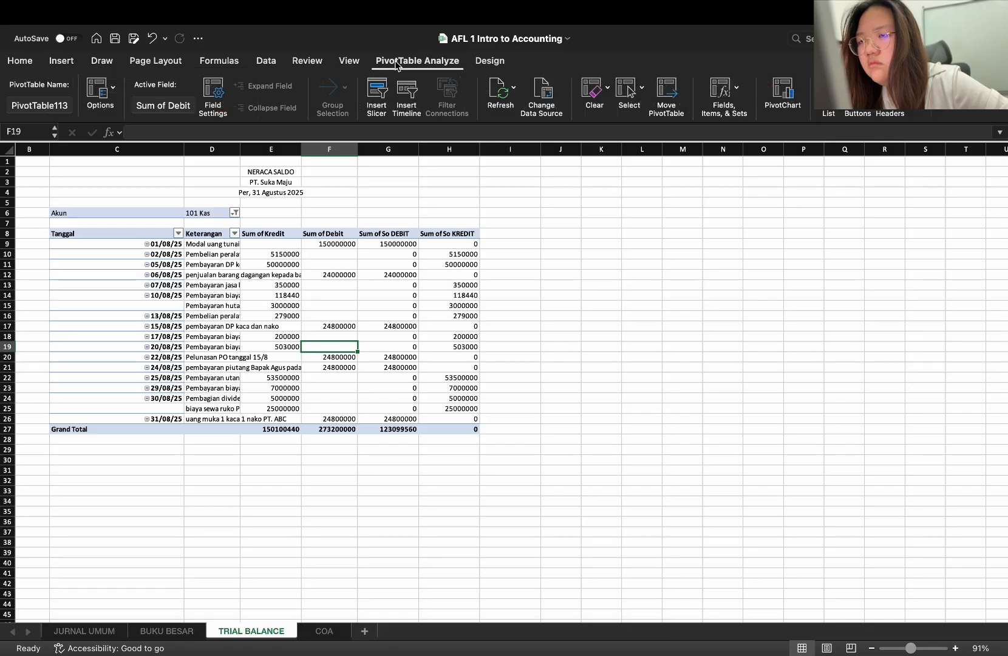
left_click(171, 236)
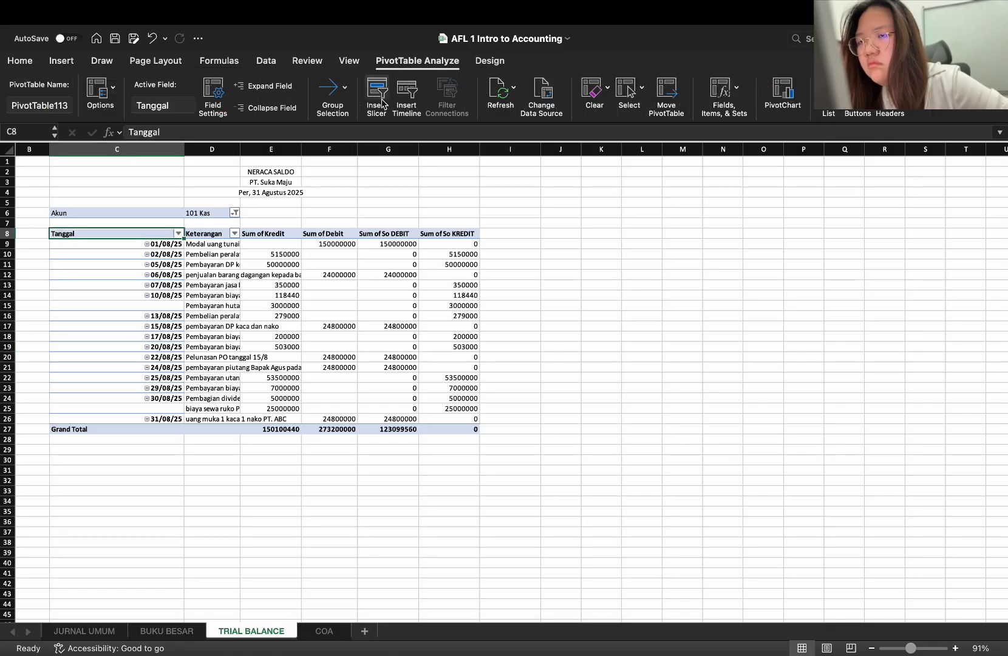
left_click(345, 88)
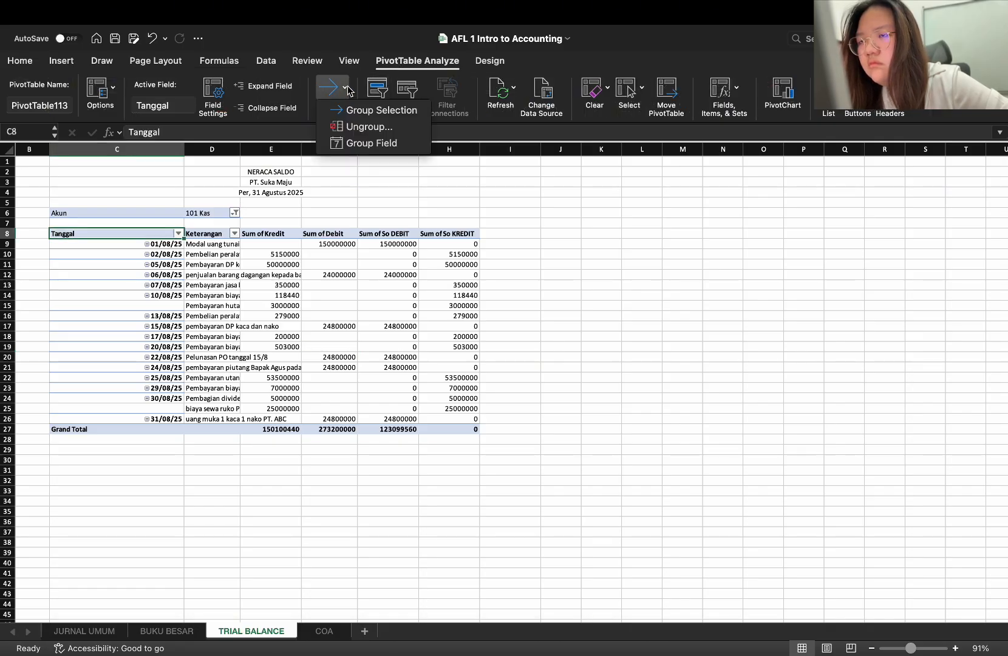
left_click(329, 90)
left_click(329, 90)
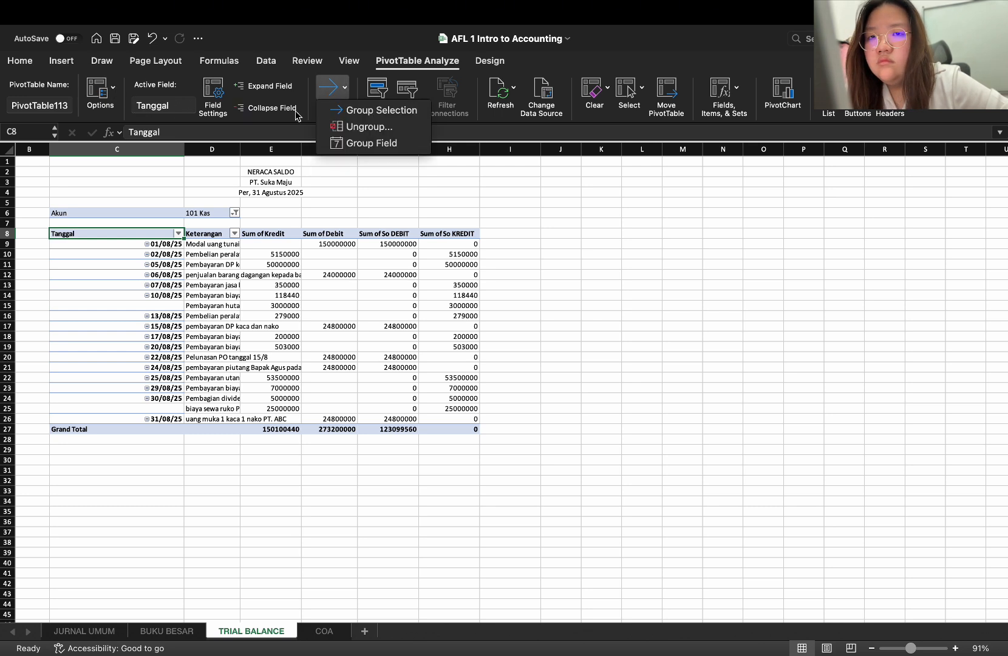
left_click(828, 96)
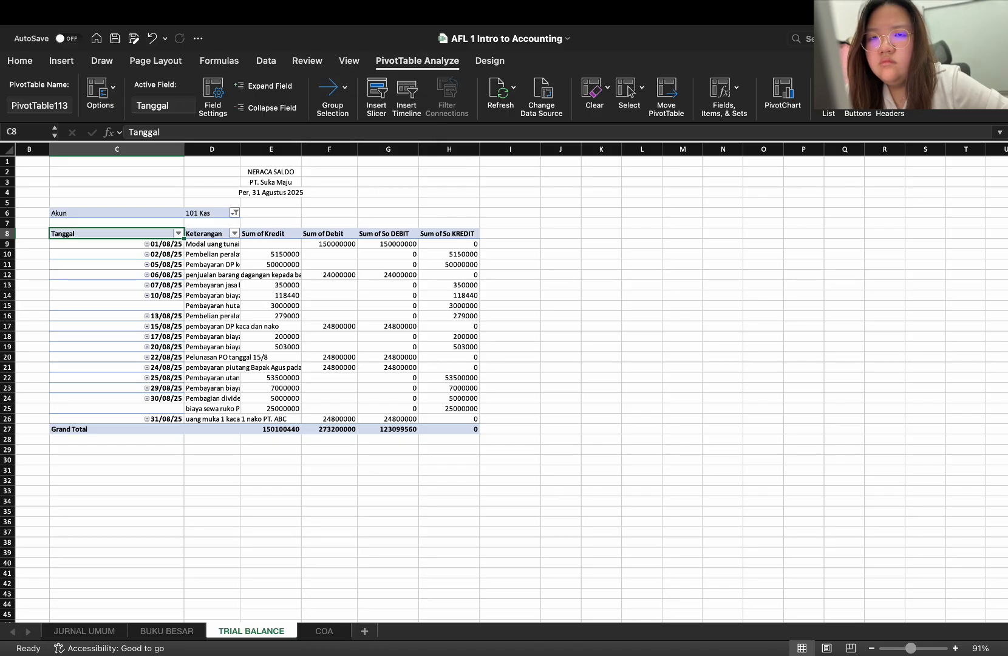
left_click(829, 96)
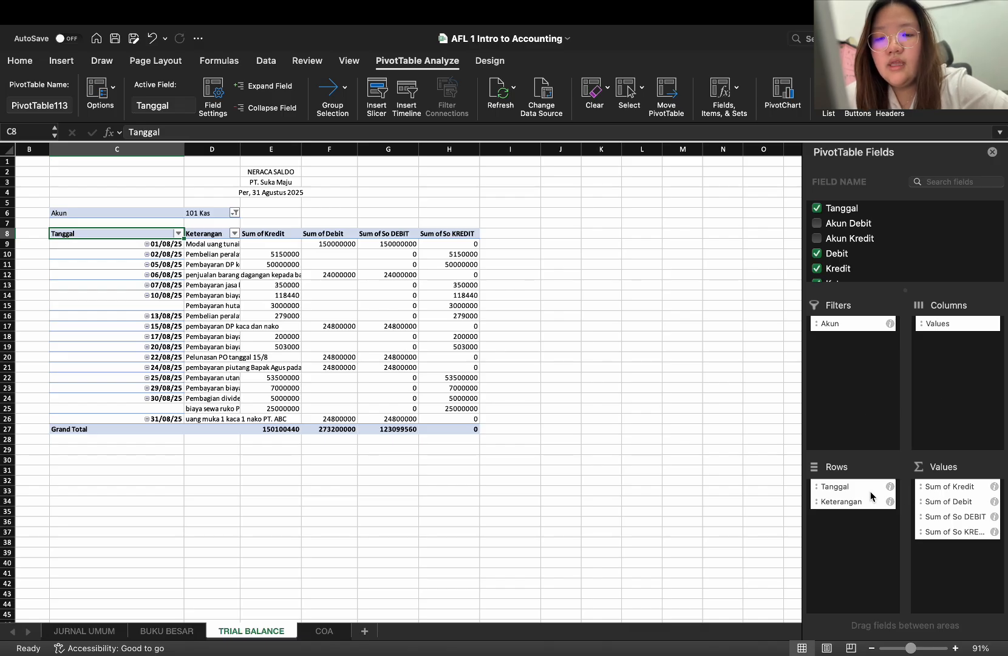
Remove the Tanggal, Debit and Kredit fields from the TRIAL BALANCE PivotTable
left_click_drag(868, 488, 868, 490)
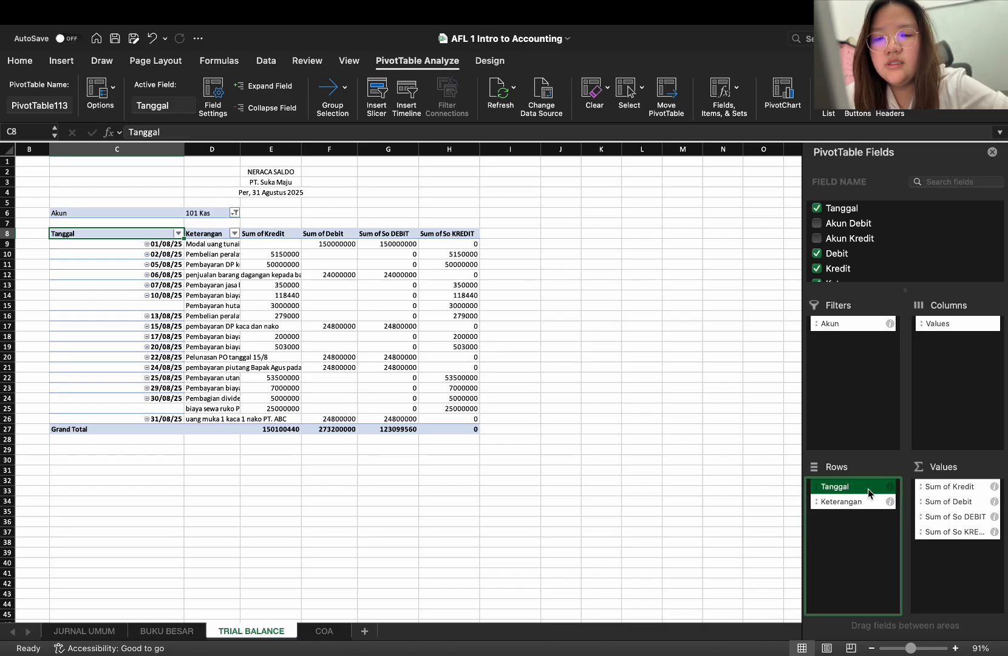
left_click(817, 208)
left_click(817, 253)
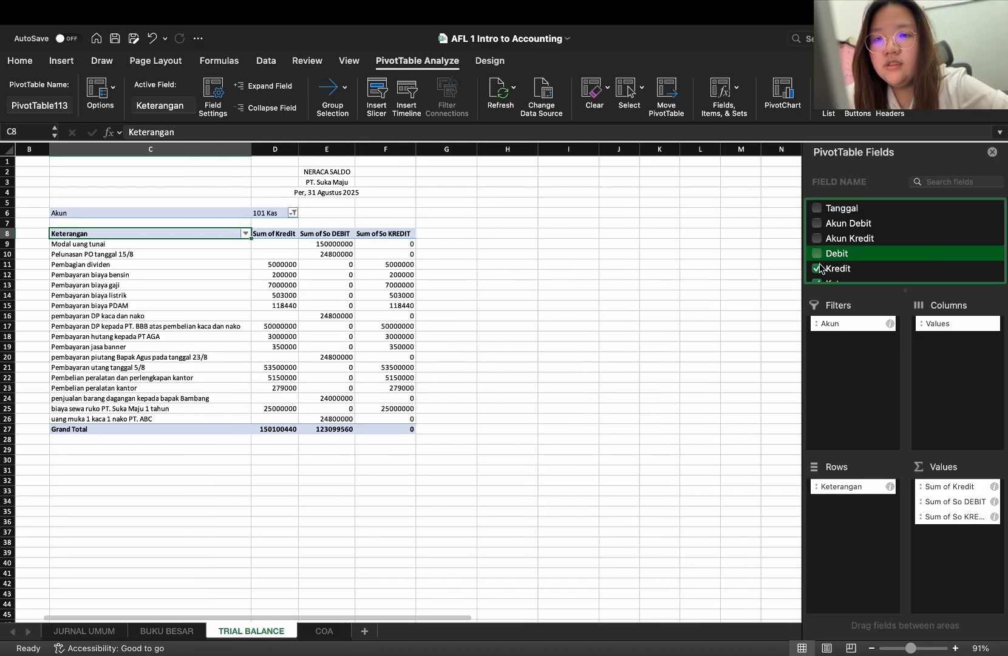
left_click(817, 269)
scroll(853, 279, "down", 1)
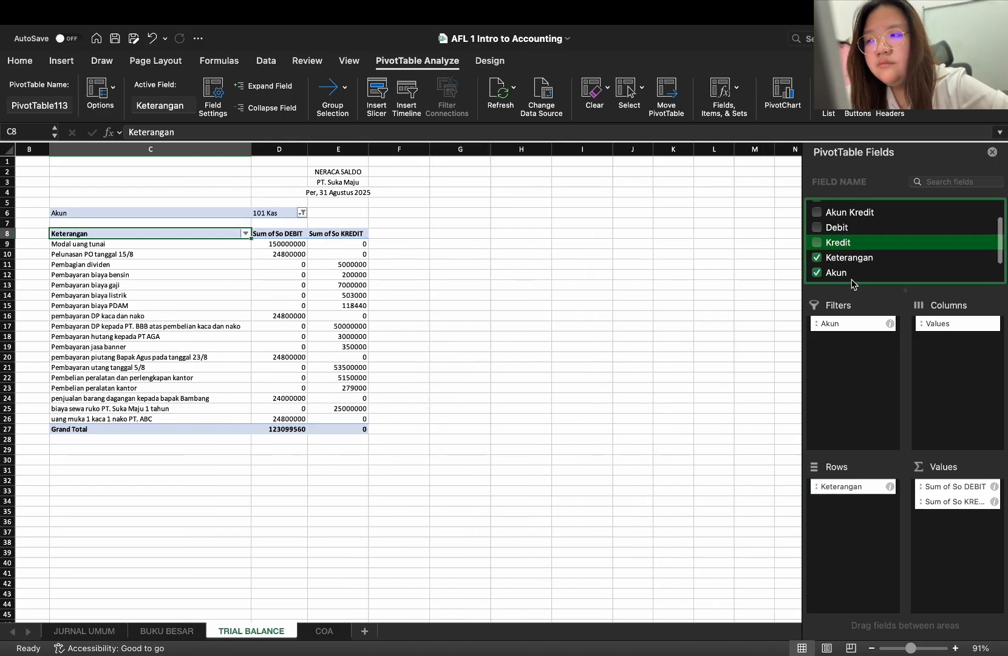
scroll(853, 283, "down", 2)
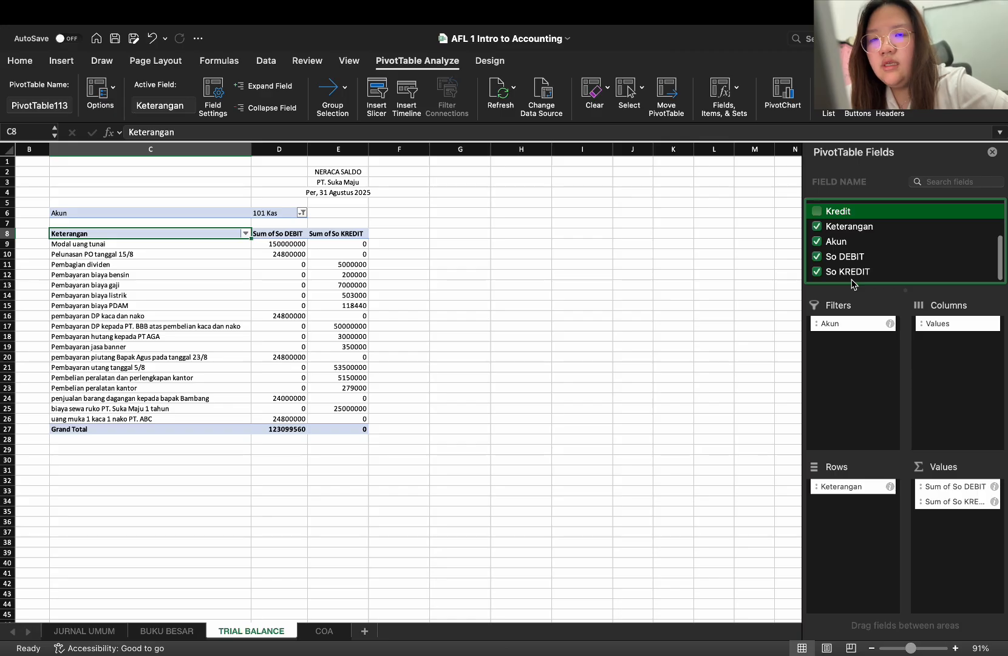
Move the Akun field from Filters to Rows and remove the Keterangan field from the PivotTable
left_click_drag(850, 323, 857, 527)
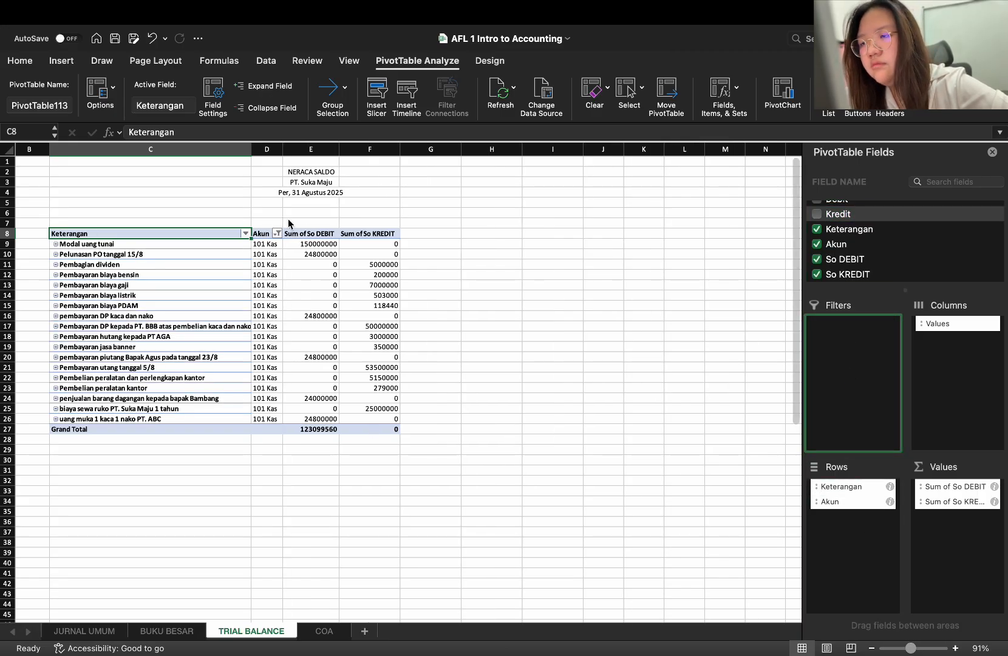
left_click(245, 234)
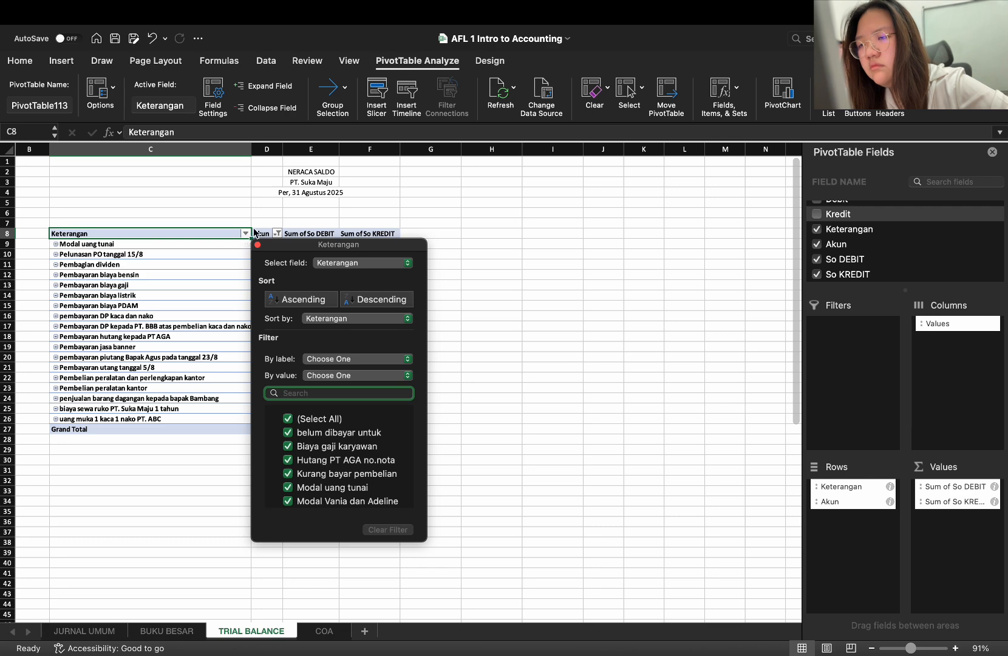
left_click(443, 257)
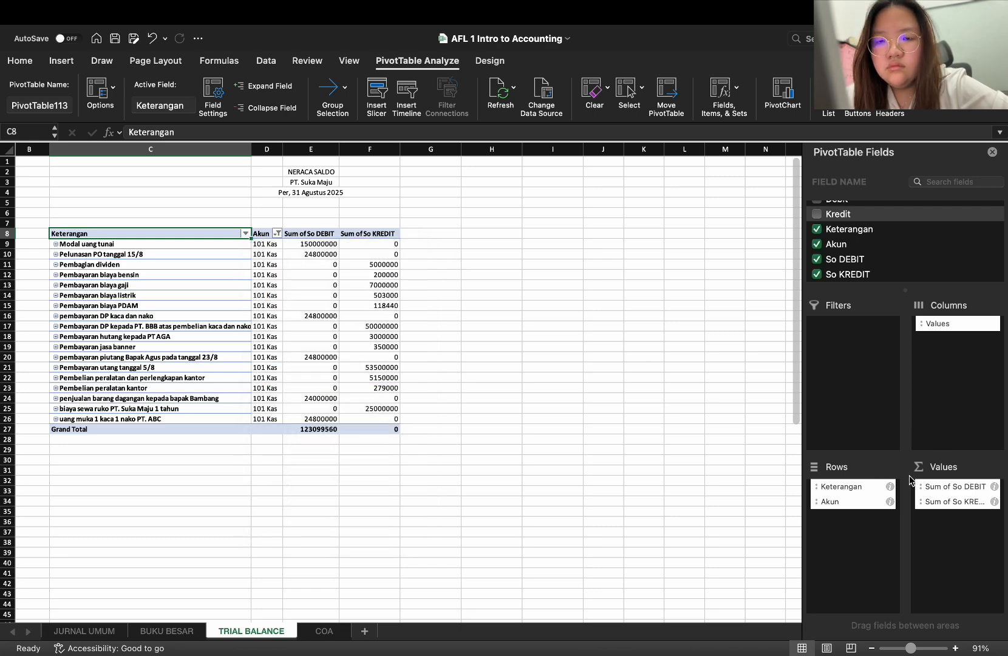
left_click(871, 491)
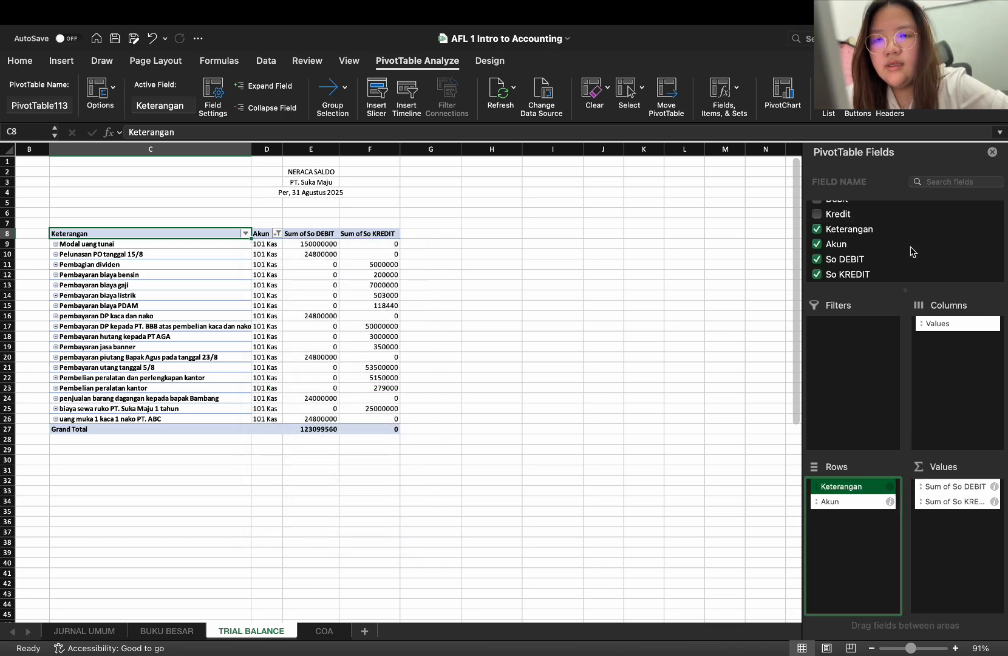
left_click(849, 230)
left_click(823, 232)
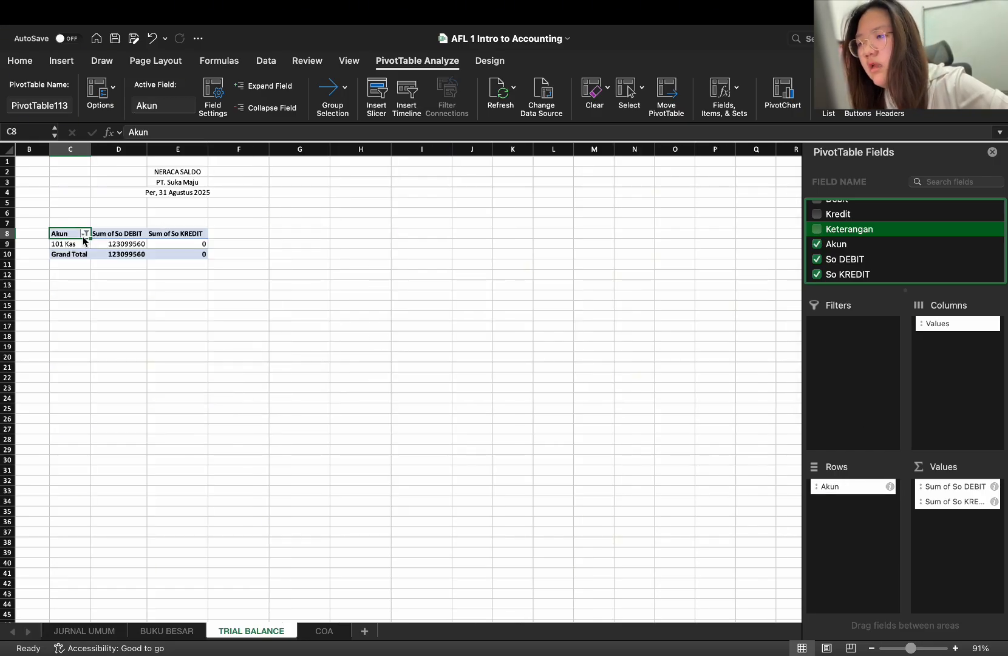
Filter the Akun row field to include every account except (blank) and 0
left_click(85, 234)
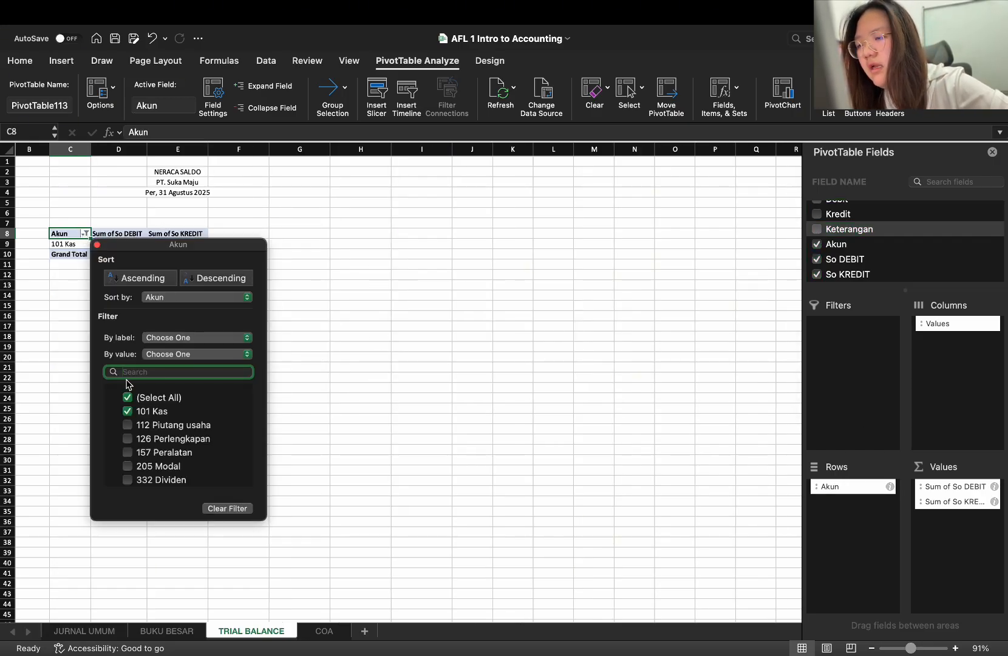
left_click(129, 398)
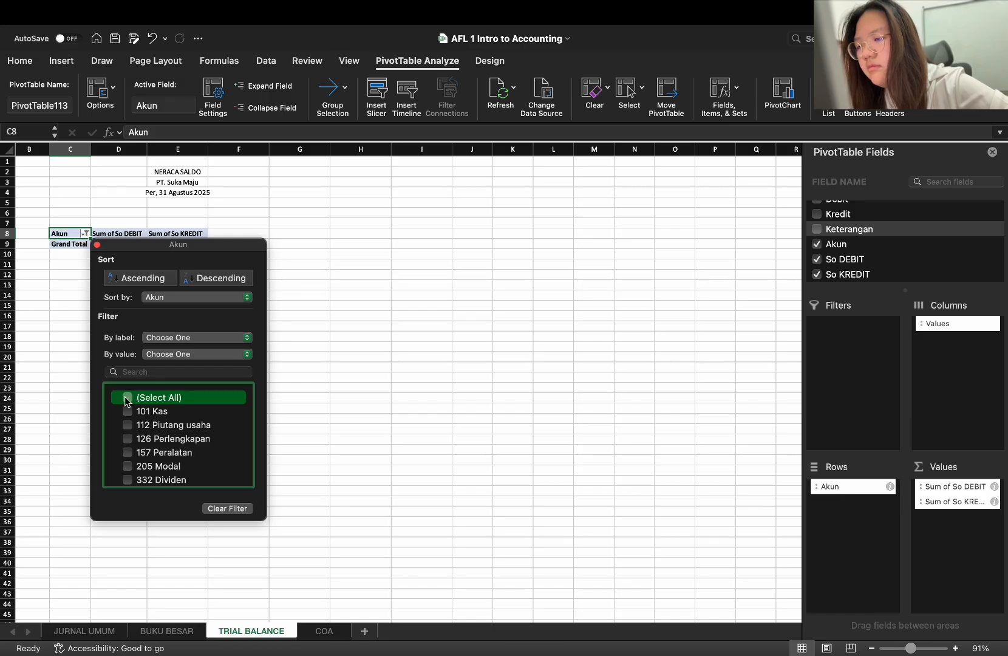
left_click(129, 397)
scroll(138, 425, "down", 3)
scroll(138, 425, "down", 3)
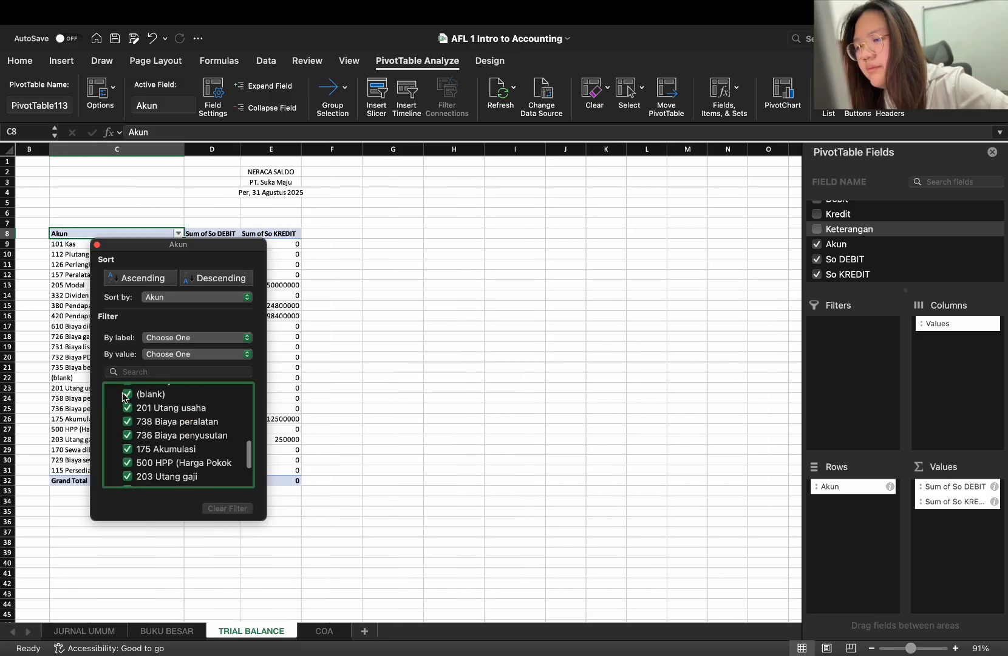
left_click(129, 395)
scroll(129, 425, "down", 3)
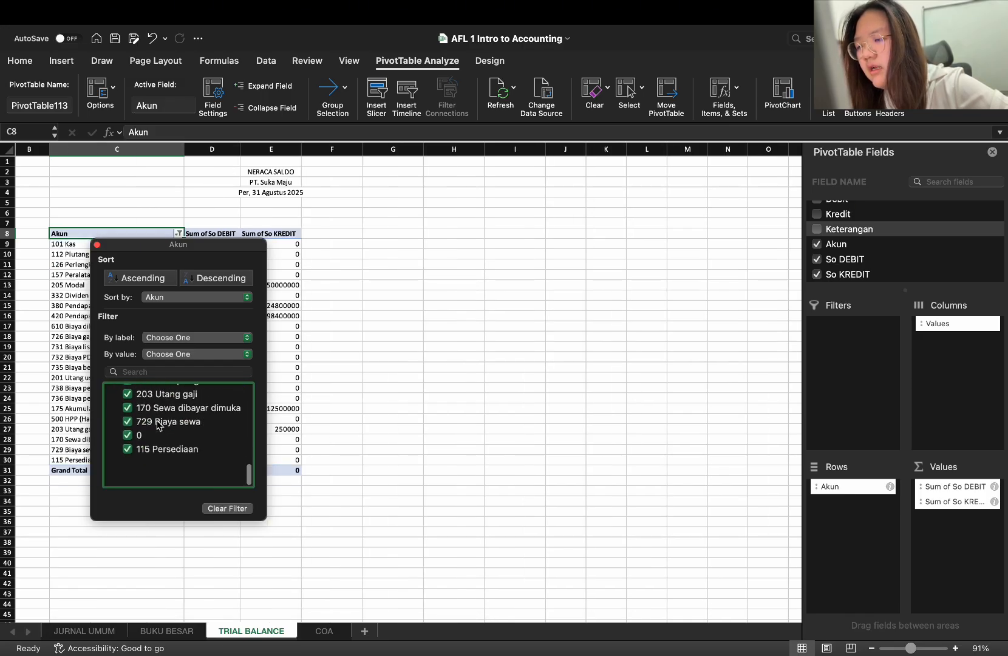
left_click(128, 462)
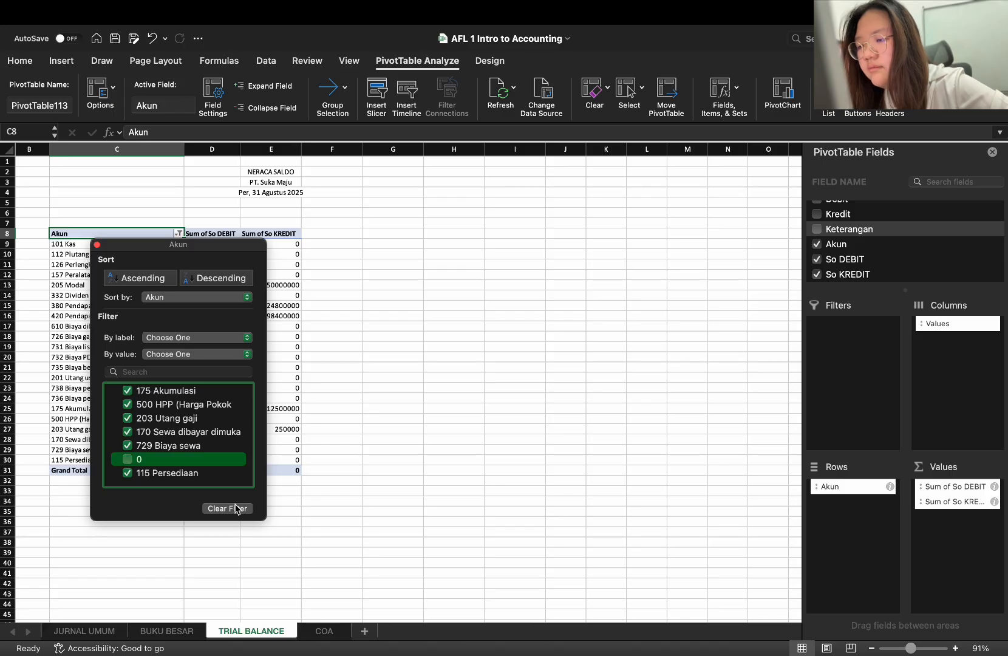
left_click(282, 496)
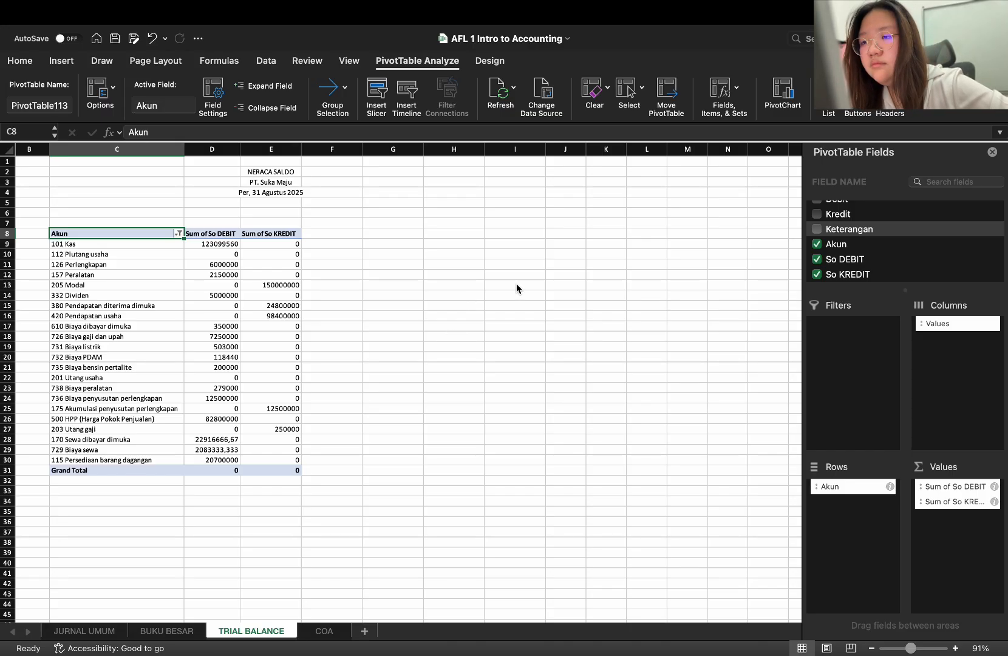
scroll(516, 288, "right", 10)
scroll(516, 287, "down", 10)
scroll(533, 301, "up", 10)
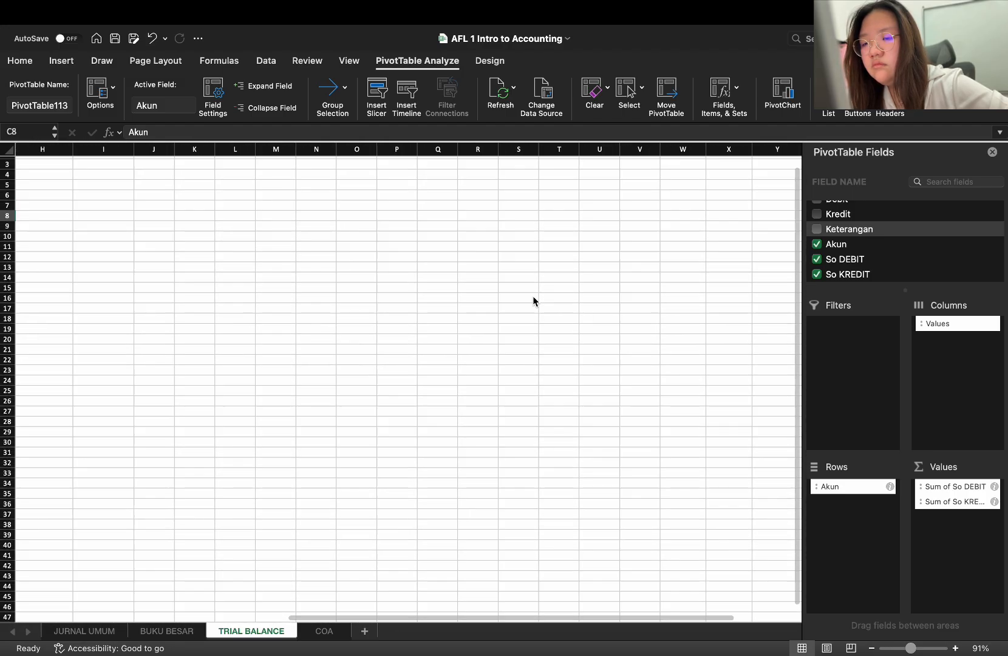
scroll(533, 300, "left", 8)
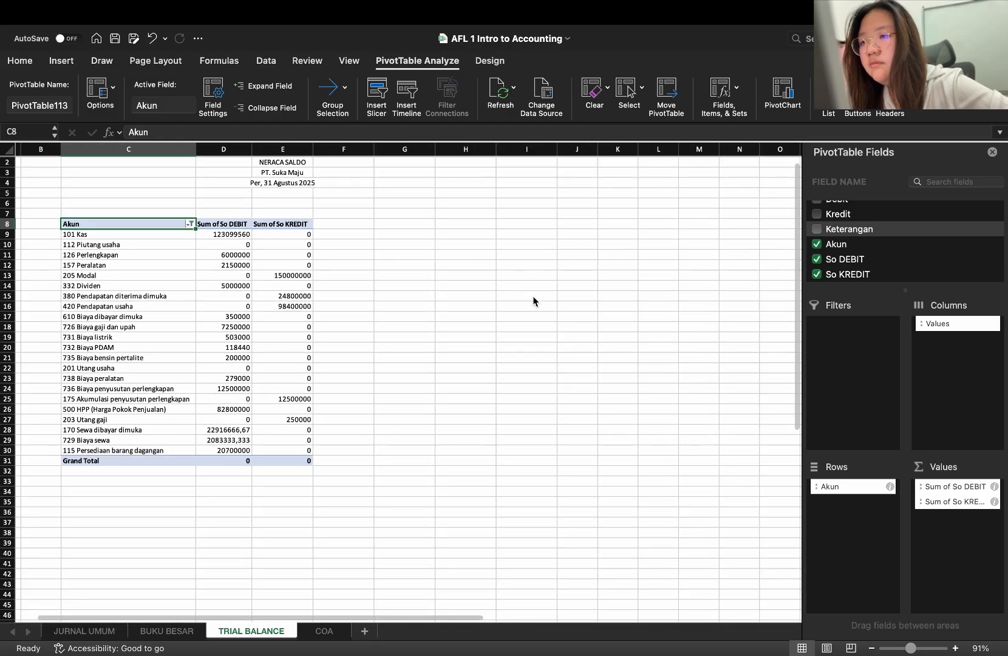
scroll(533, 297, "up", 1)
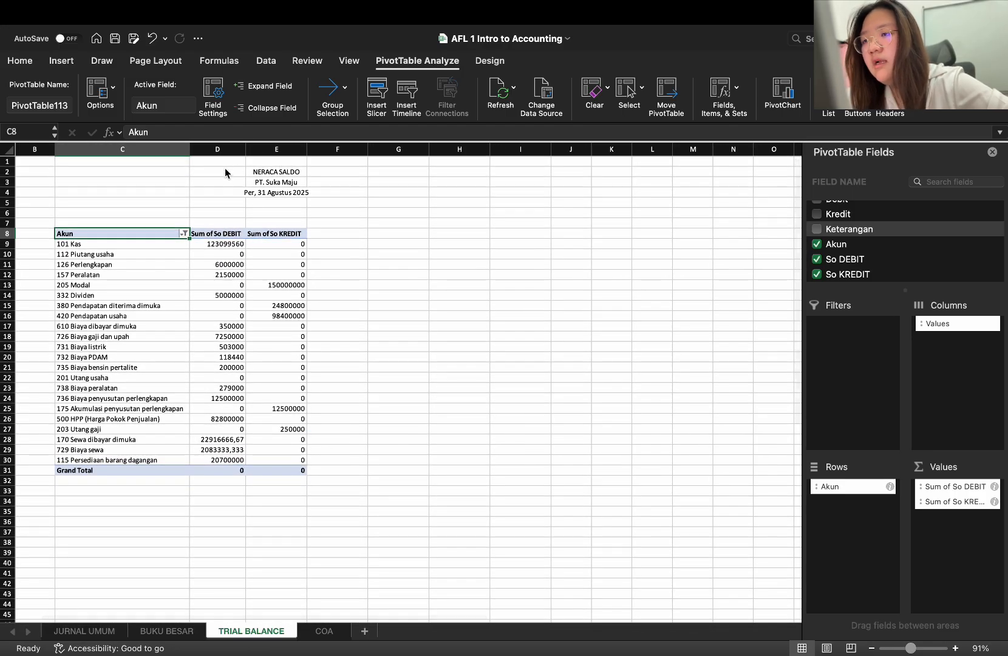
Copy the NERACA SALDO heading block from D2:F4 and paste it over C2:E4
left_click_drag(225, 173, 349, 196)
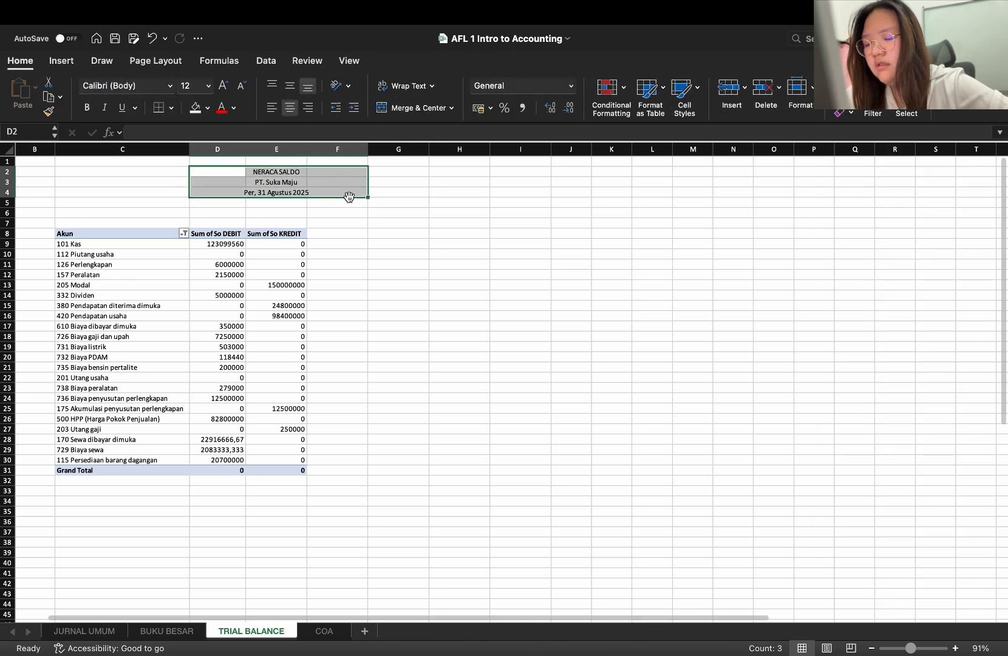
key("super+c")
left_click(124, 169)
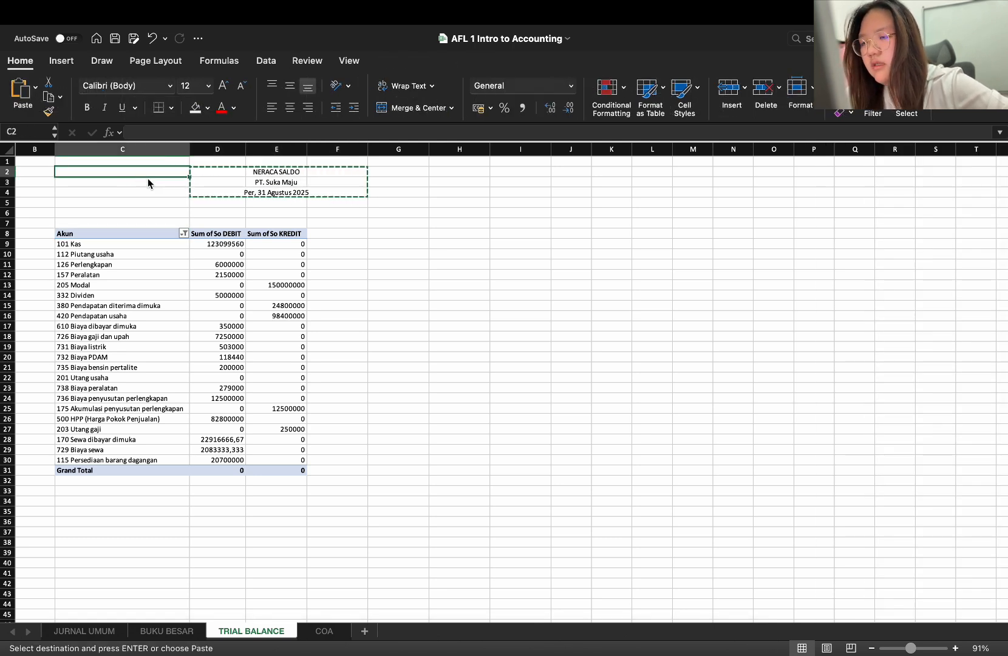
key("Return")
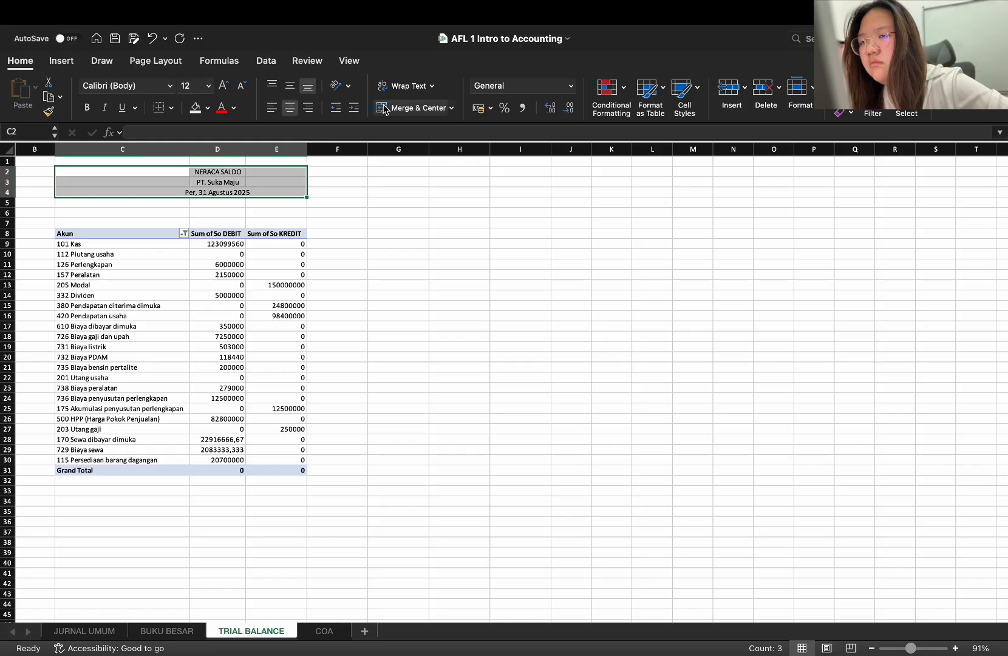
Try to merge and center the heading block C2:E4 into one cell, and undo the merge
left_click(384, 109)
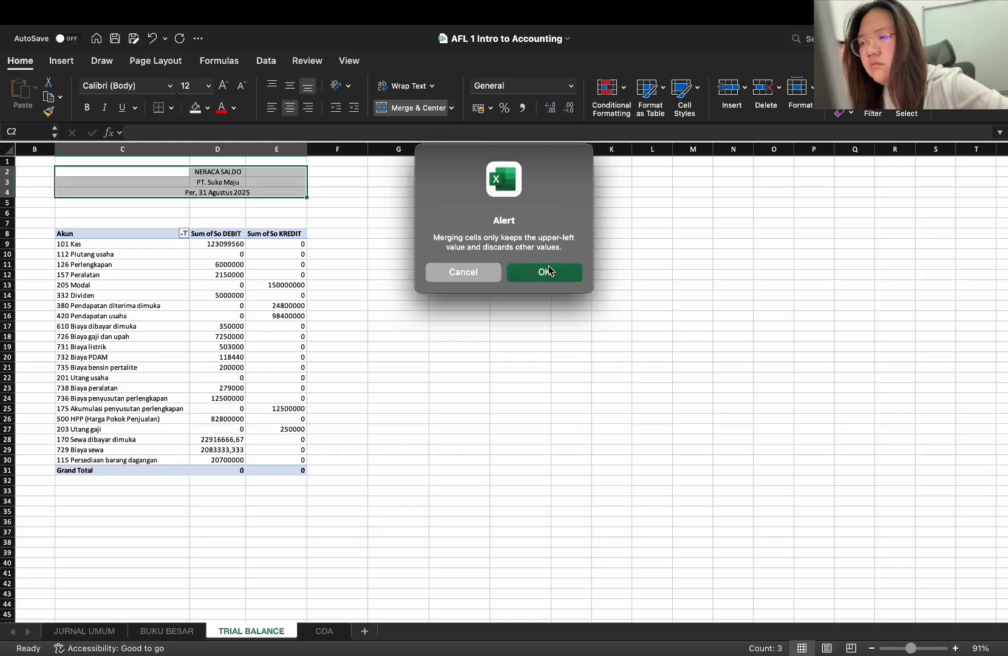
left_click(549, 271)
key("super+z")
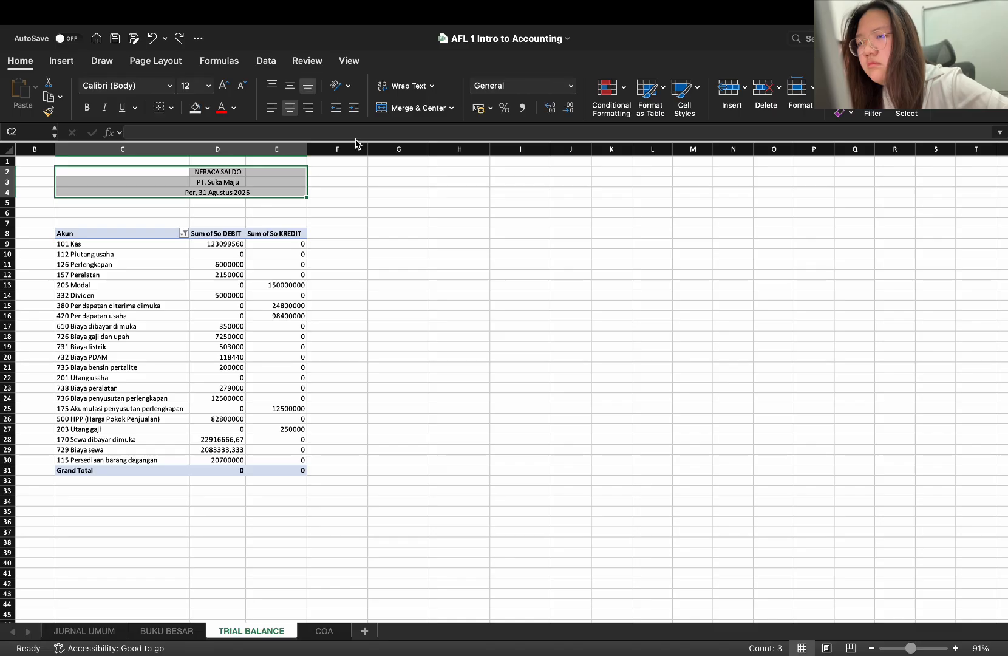
Align the heading text in C2:E4 vertically to the middle of its cells
left_click(290, 86)
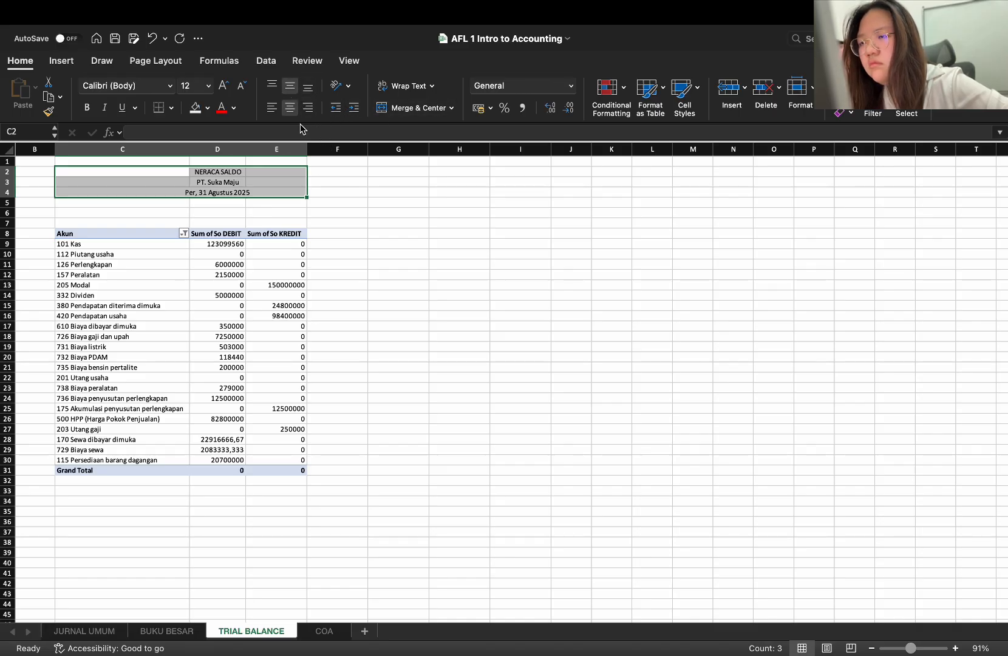
left_click(337, 212)
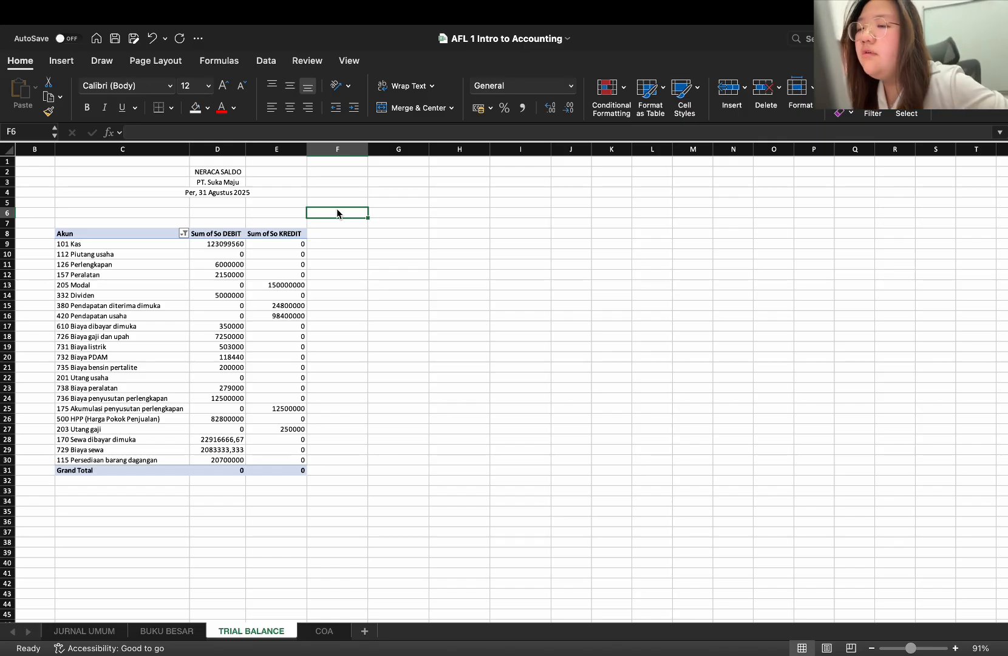
Enter the report title LAPORAN LABA RUGI in cell H2
left_click(484, 176)
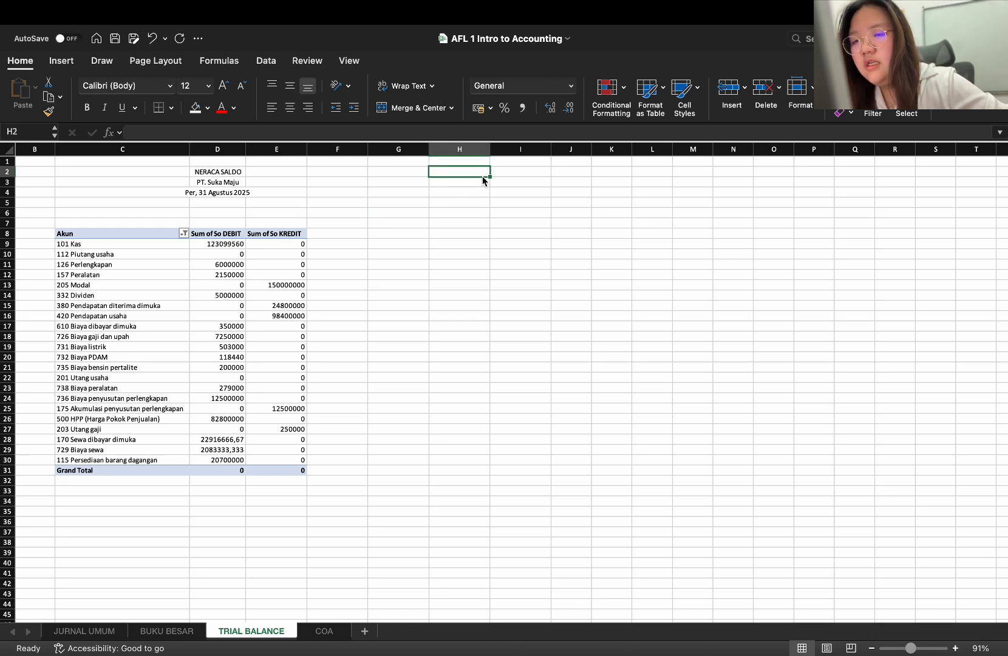
type("LA")
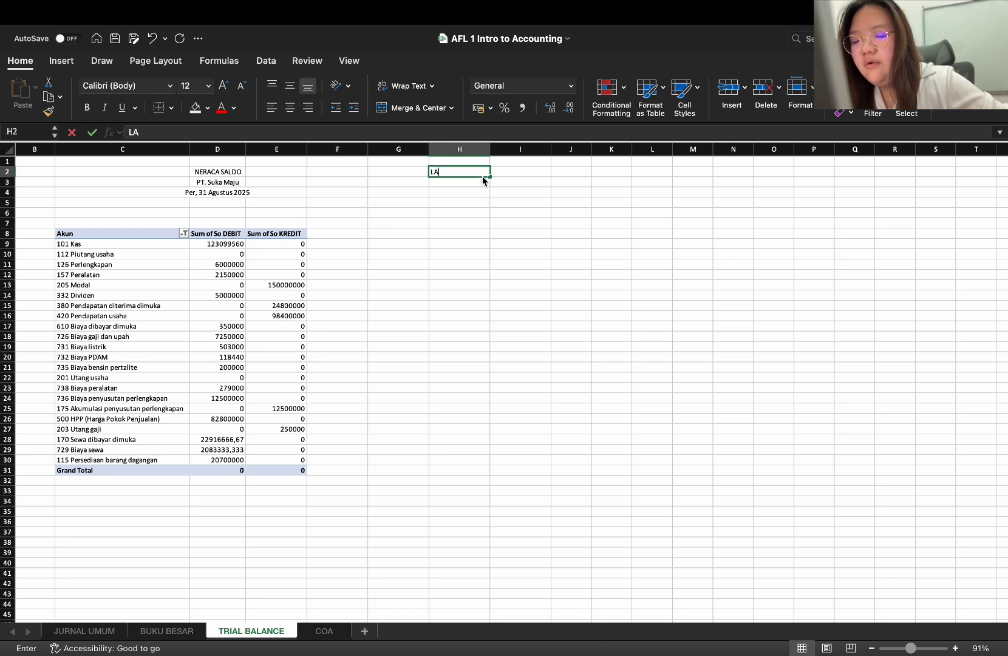
type("PORAN LABA")
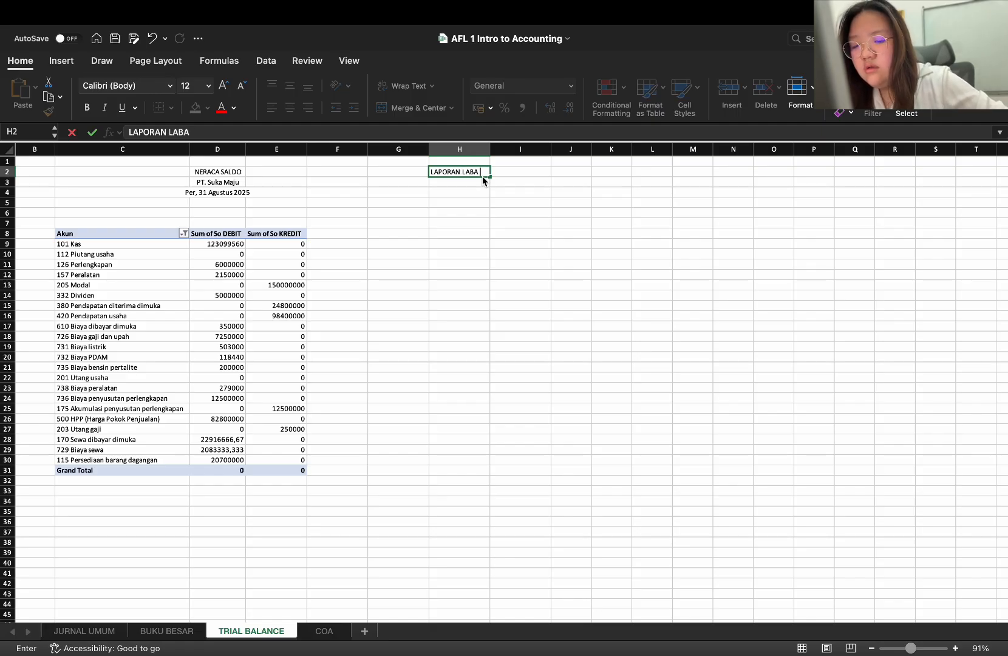
type(" RUGI")
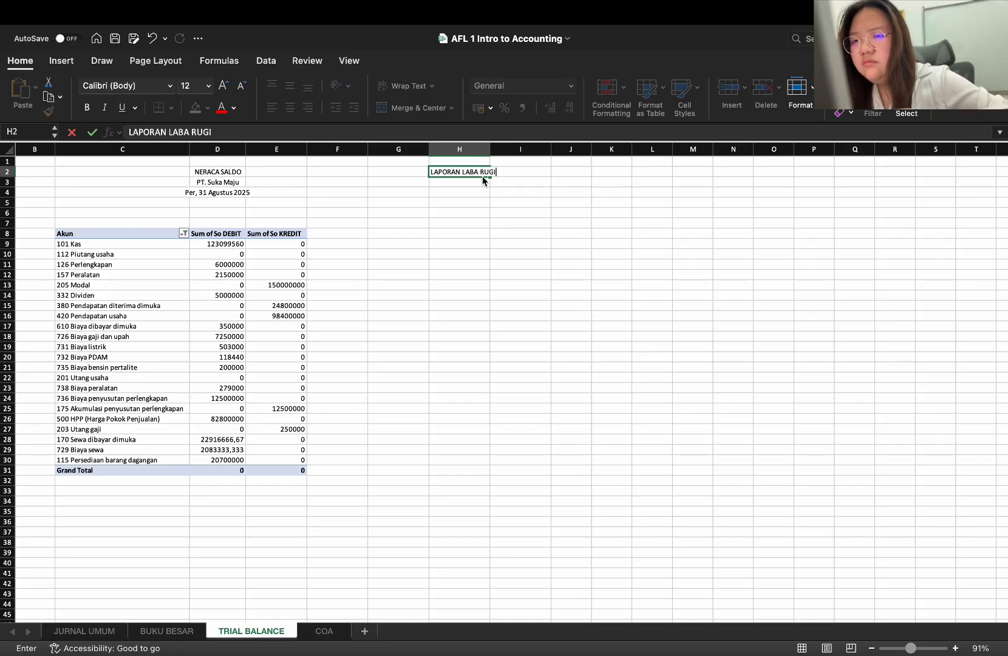
key("Return")
Complete the report heading with PT. Suka Maju in H3 and Per, 31 Agustus 2025 in H4
type("P")
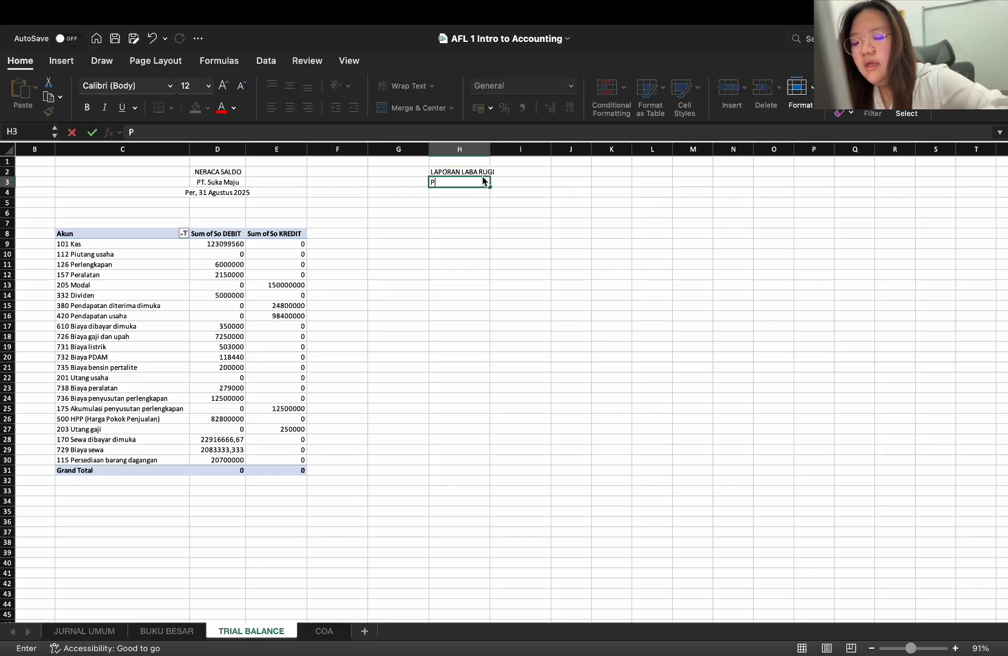
type("T. SU")
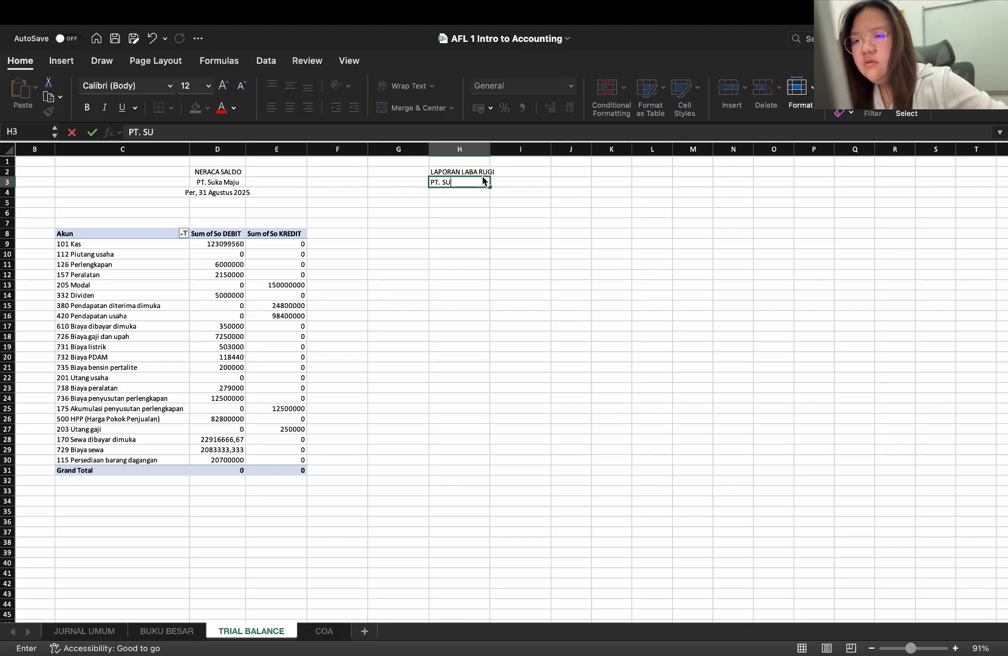
type("uka Ma")
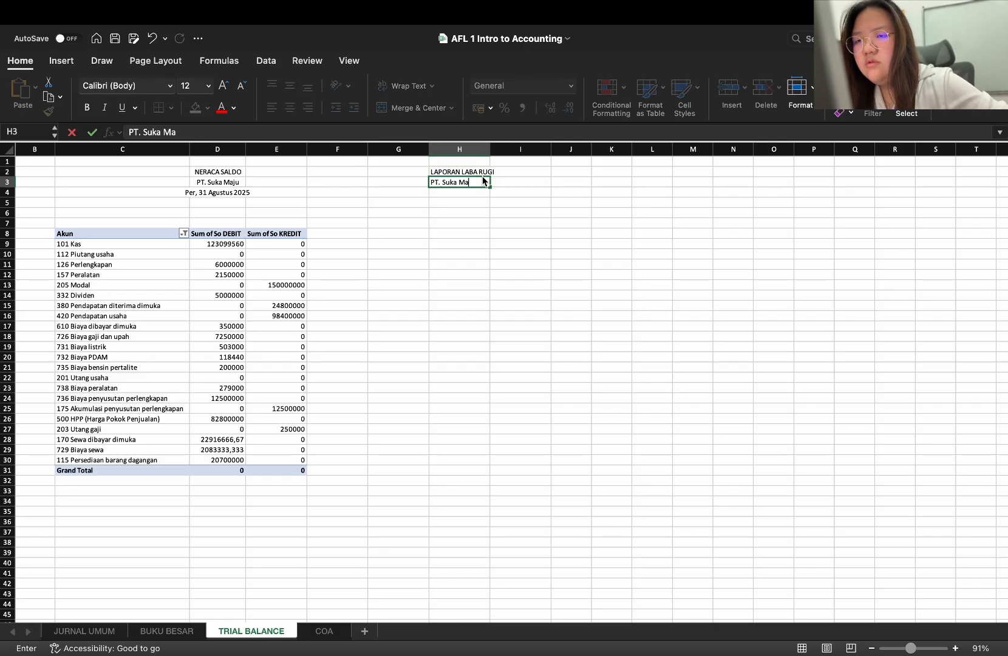
type("ju")
key("Return")
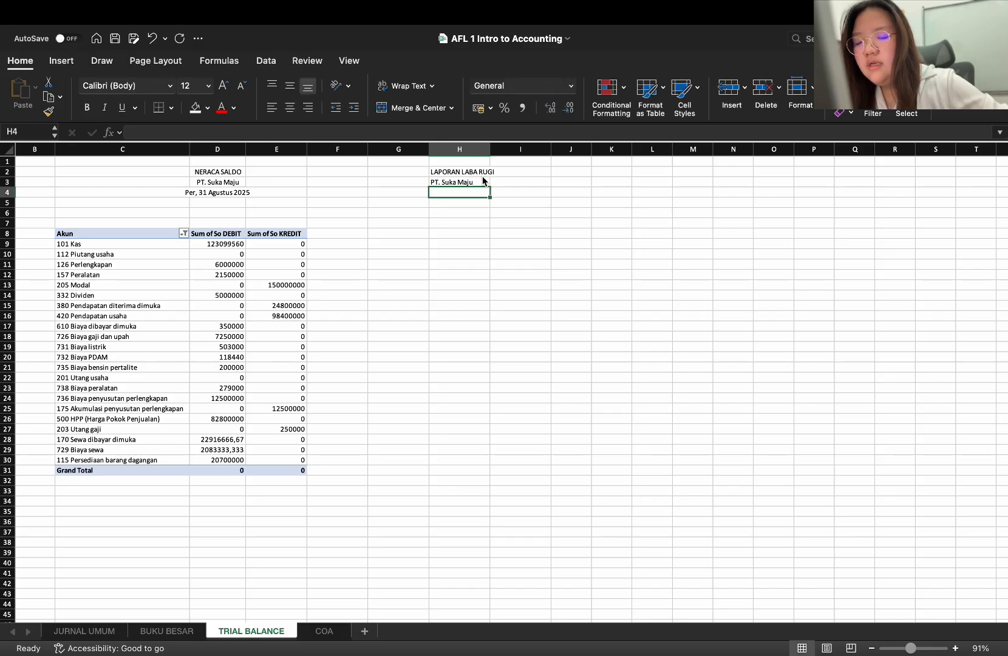
type("Per, 31 Agustus 2025")
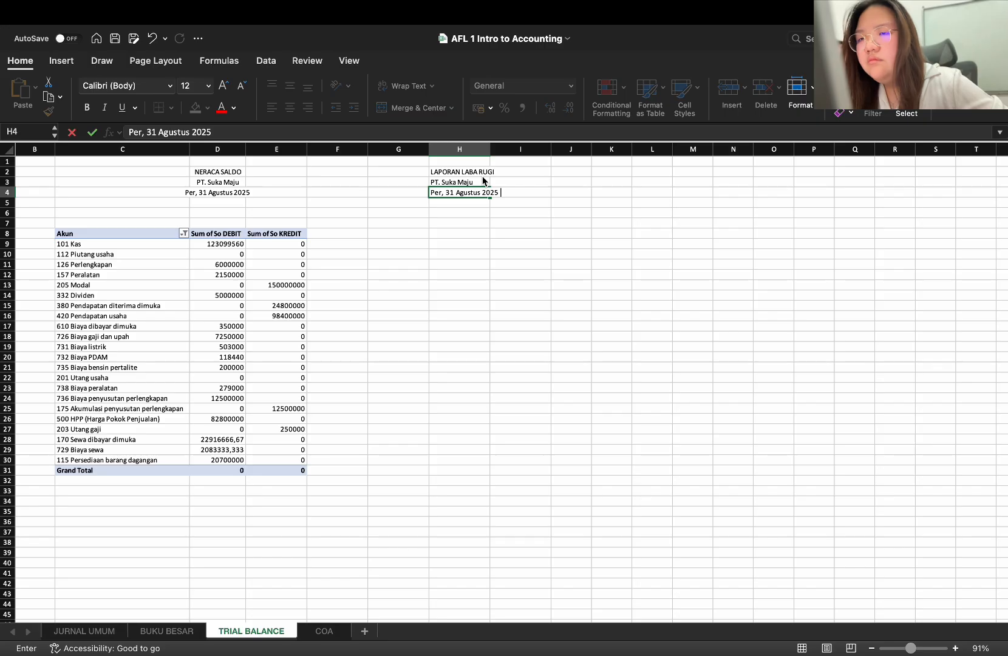
key("Return")
Center the LAPORAN LABA RUGI heading block horizontally across cells G1:I4, without merging, and select cell G8
left_click_drag(419, 162, 502, 195)
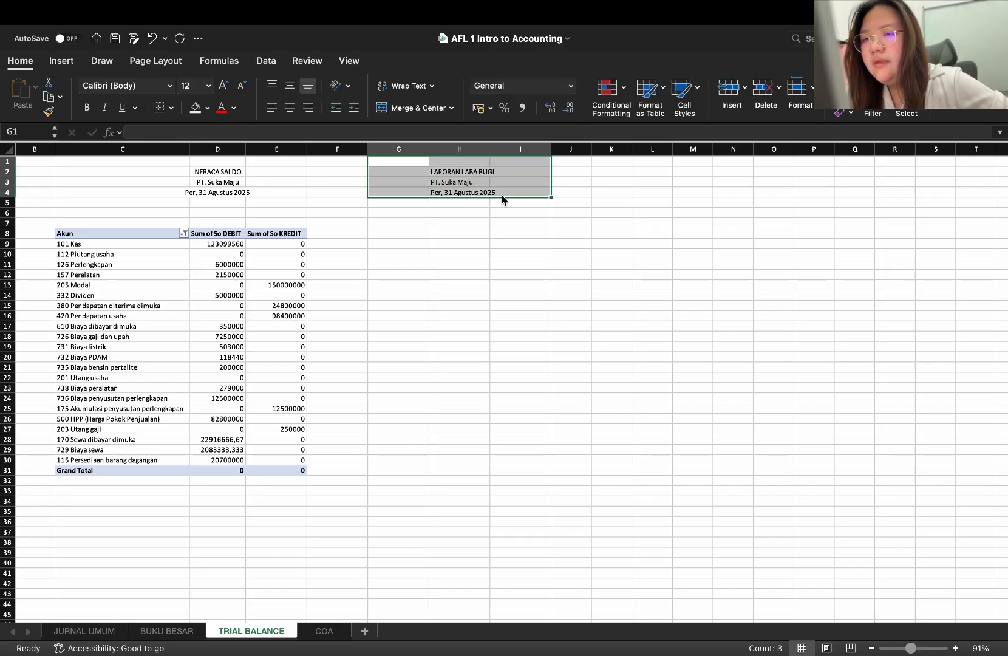
left_click(290, 108)
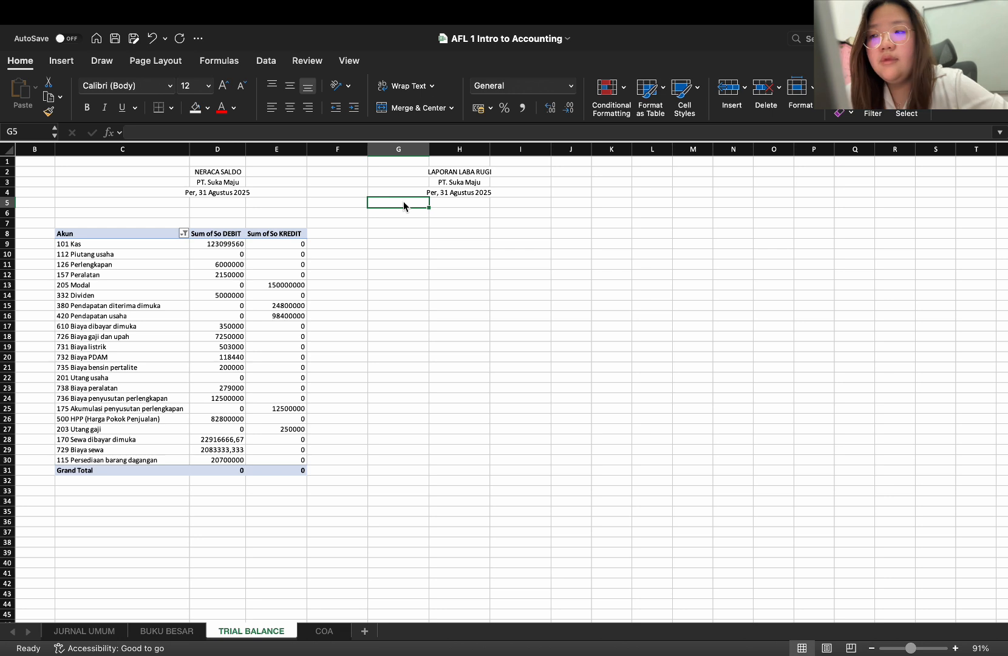
left_click(400, 226)
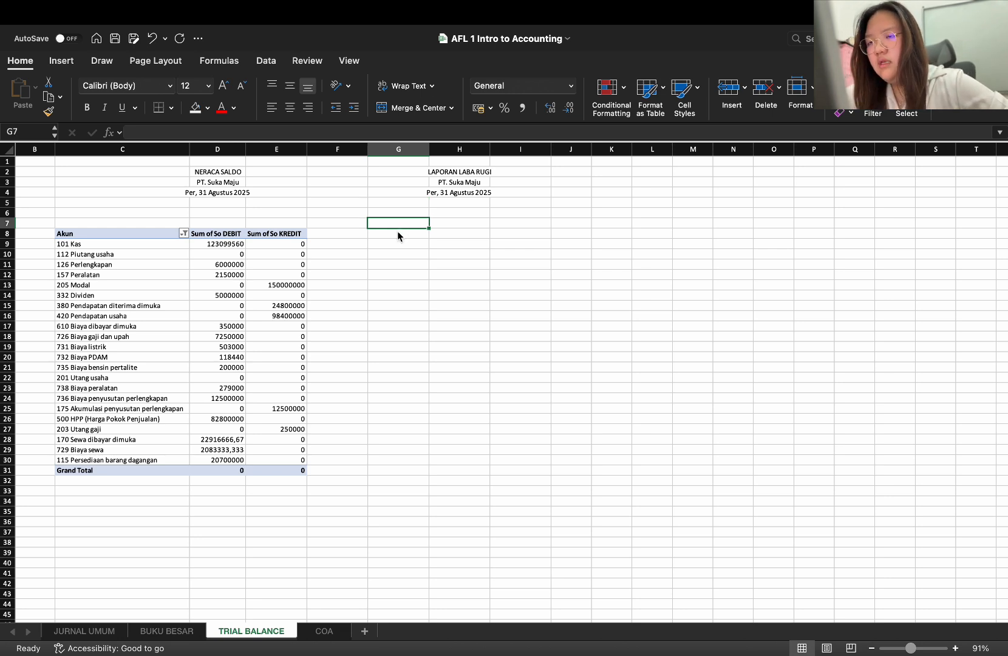
left_click(394, 233)
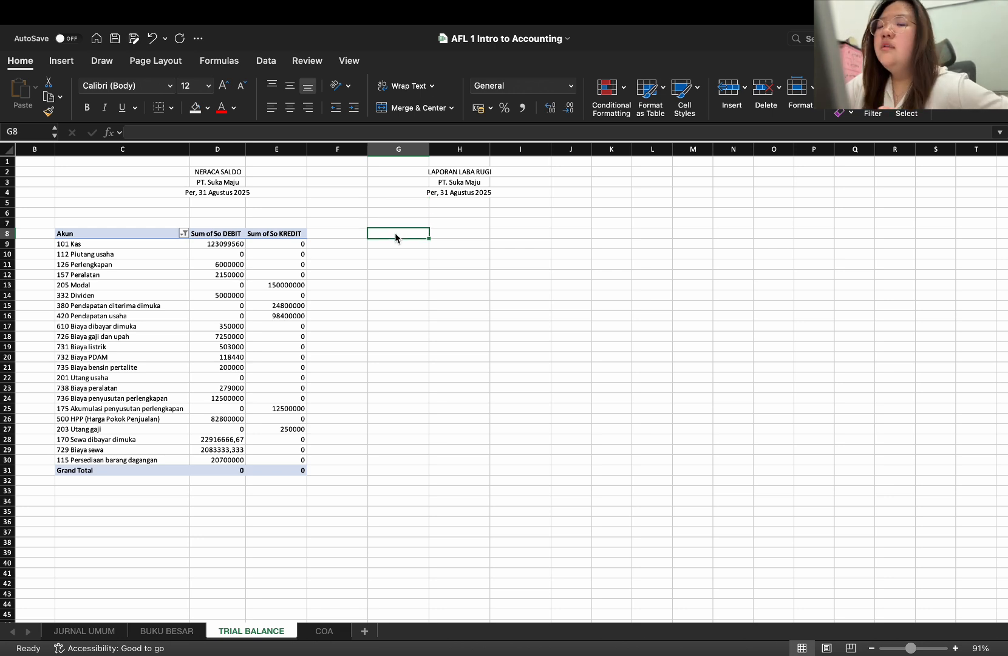
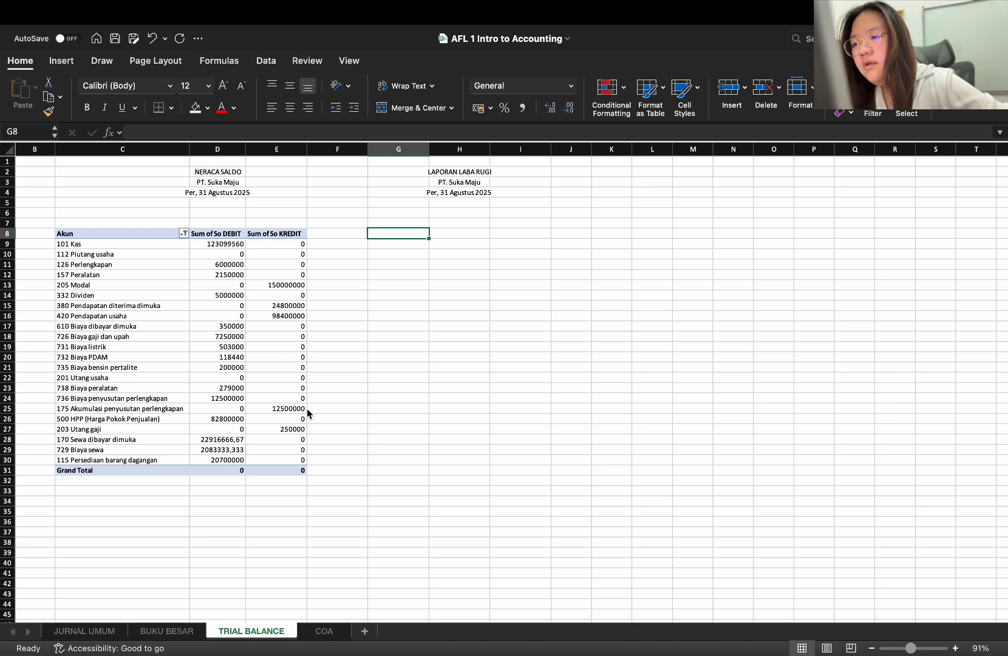
type("Pe")
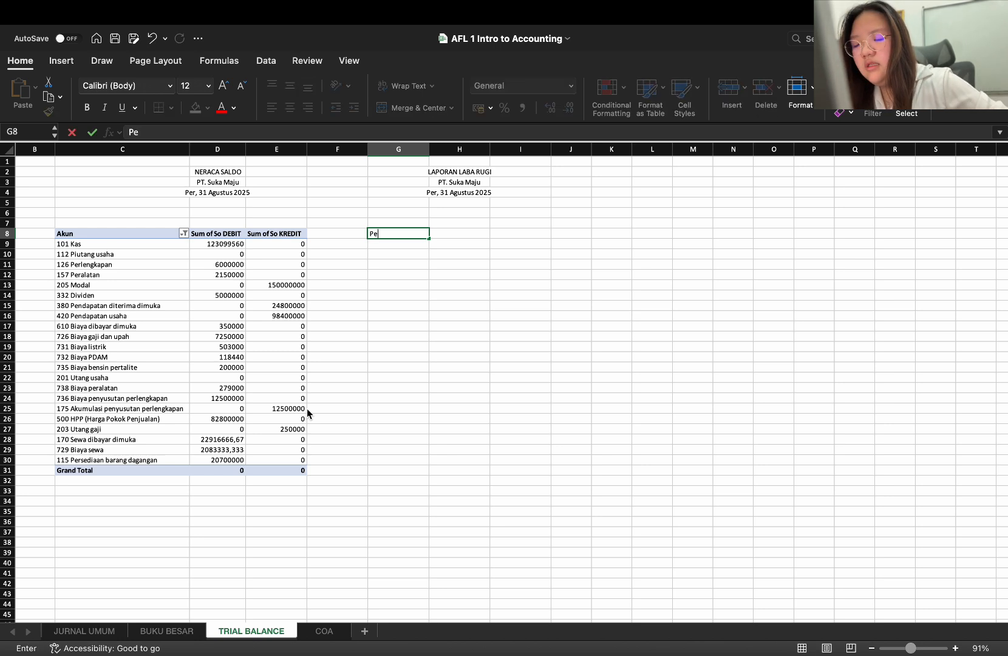
type("ndap")
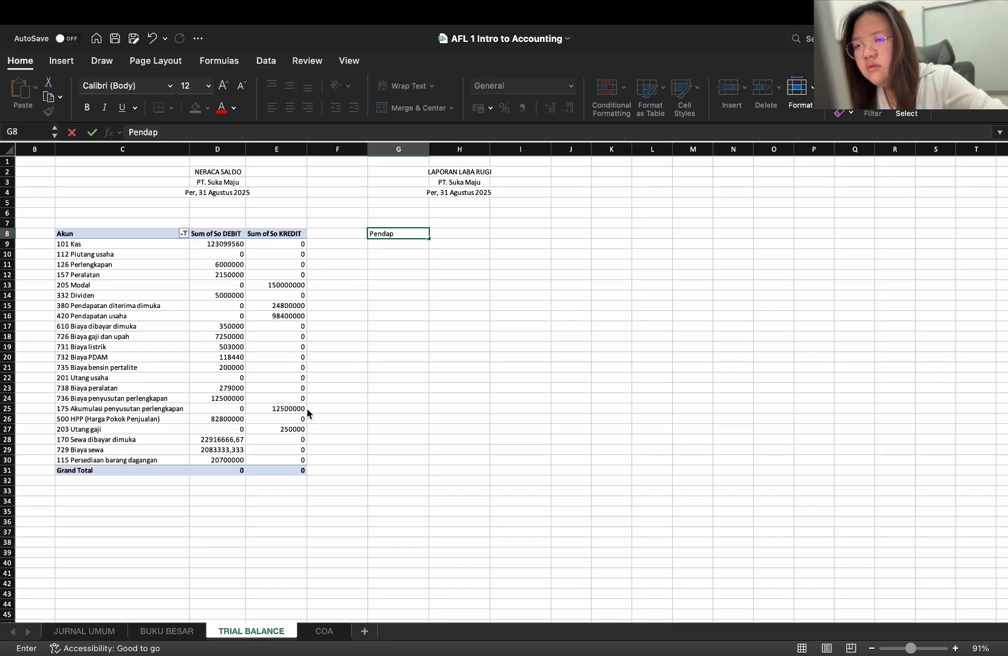
key("BackSpace")
key("BackSpace")
key("BackSpace")
key("BackSpace")
key("BackSpace")
key("BackSpace")
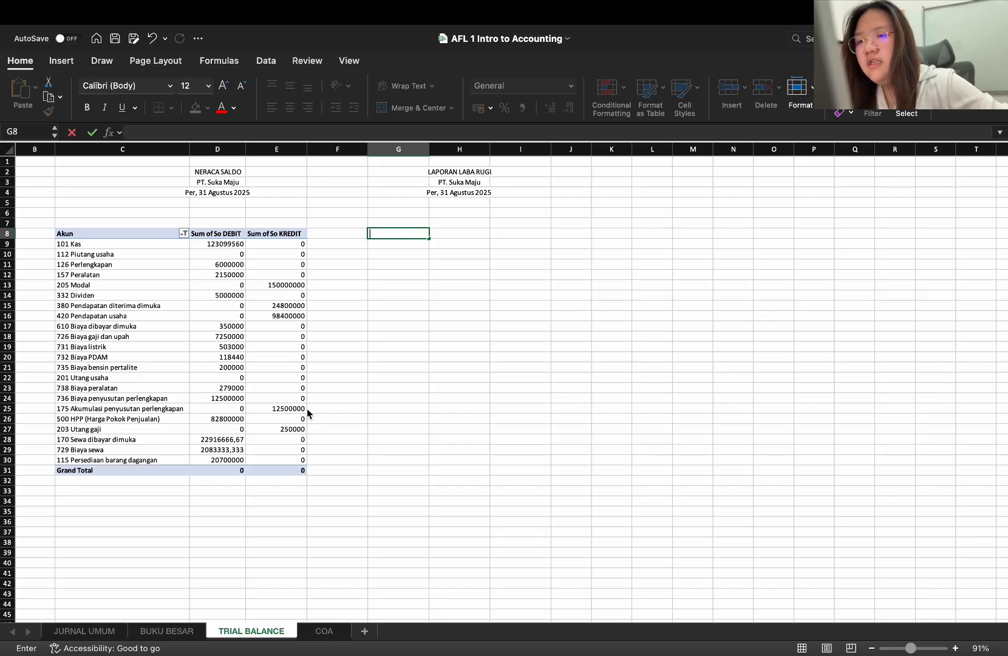
key("Escape")
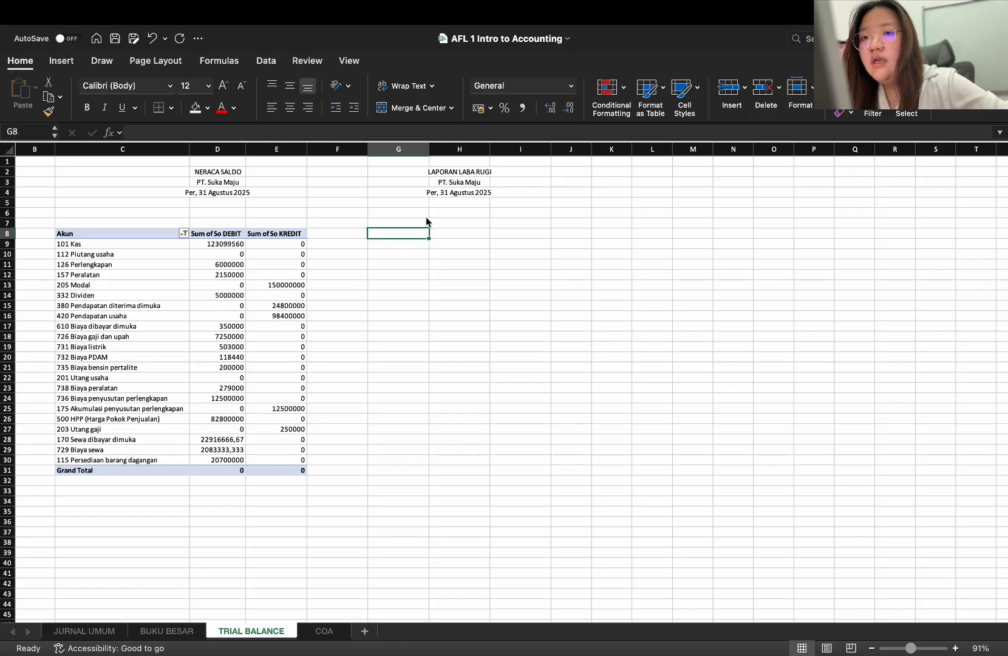
left_click(266, 62)
left_click(760, 88)
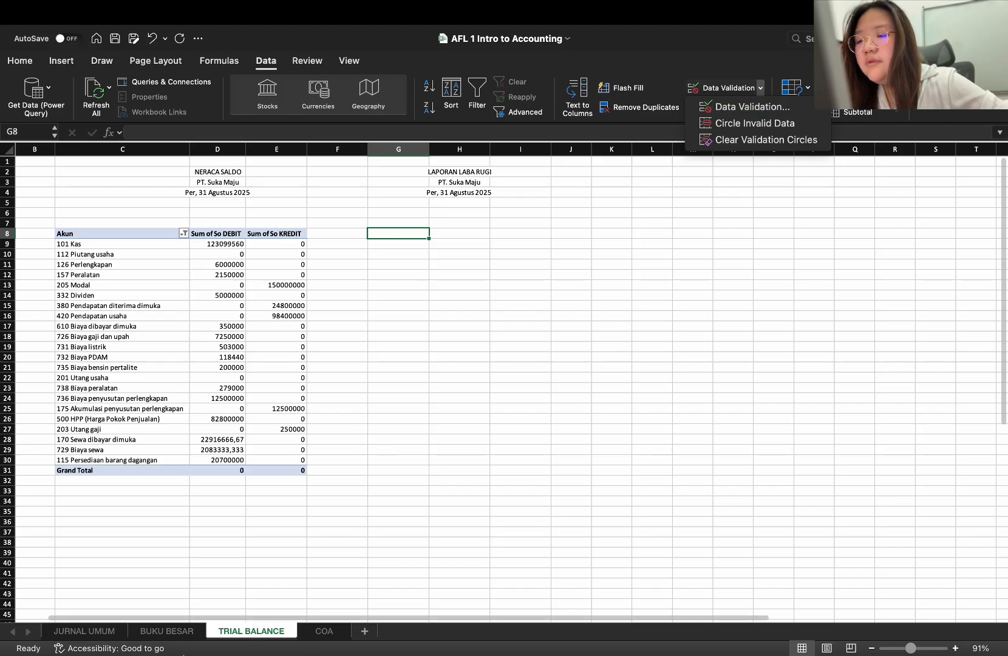
Copy the account drop-down cell D62 from the JURNAL UMUM sheet into cell G8 of the TRIAL BALANCE sheet
left_click(104, 634)
left_click(85, 632)
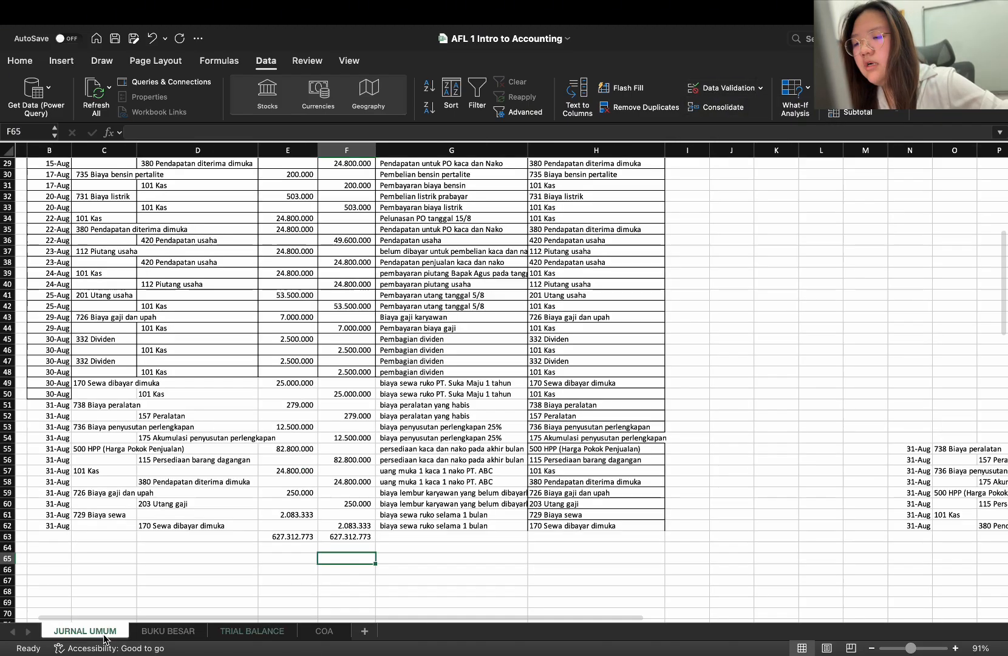
left_click(200, 526)
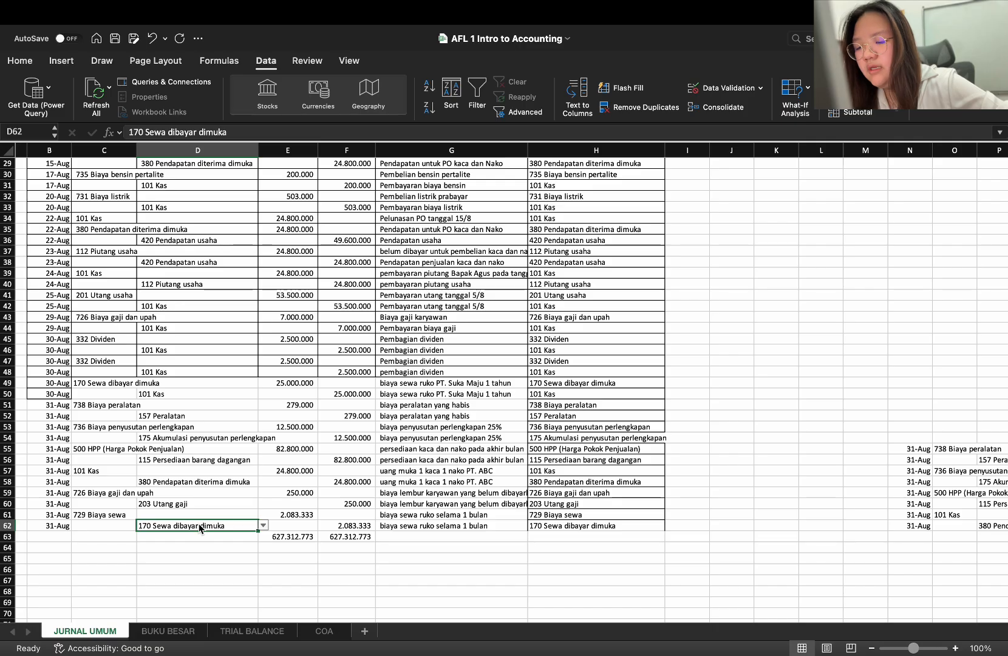
key("cmd+c")
left_click(282, 633)
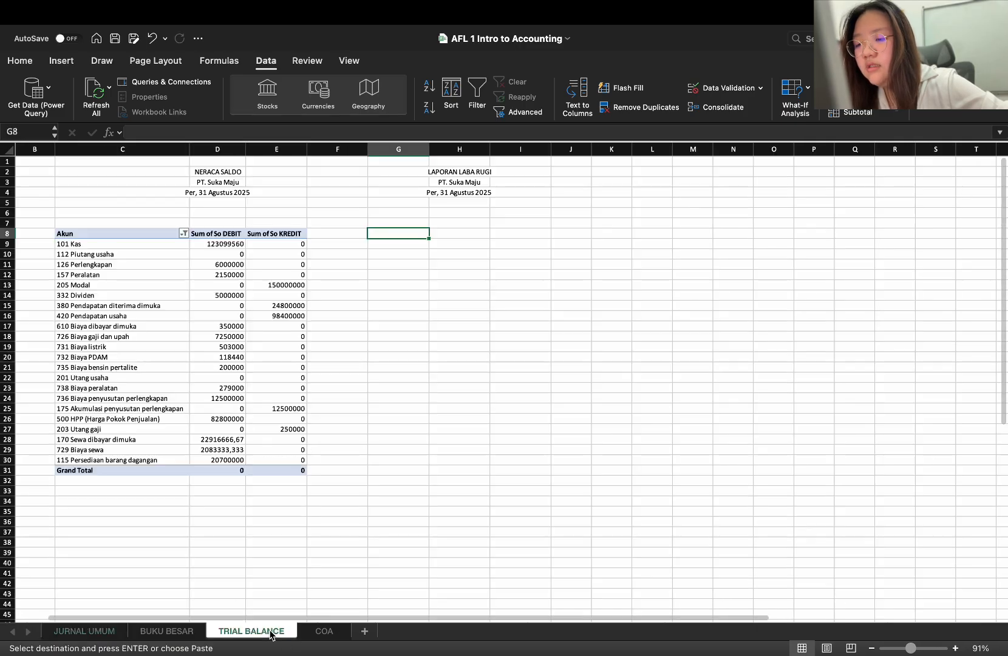
key("cmd+v")
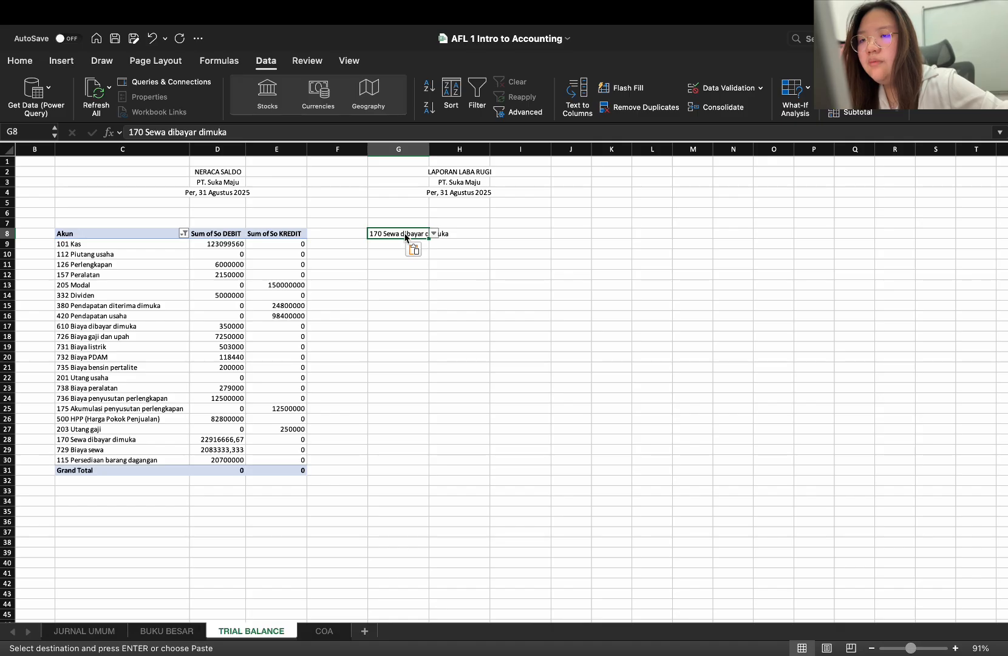
key("Escape")
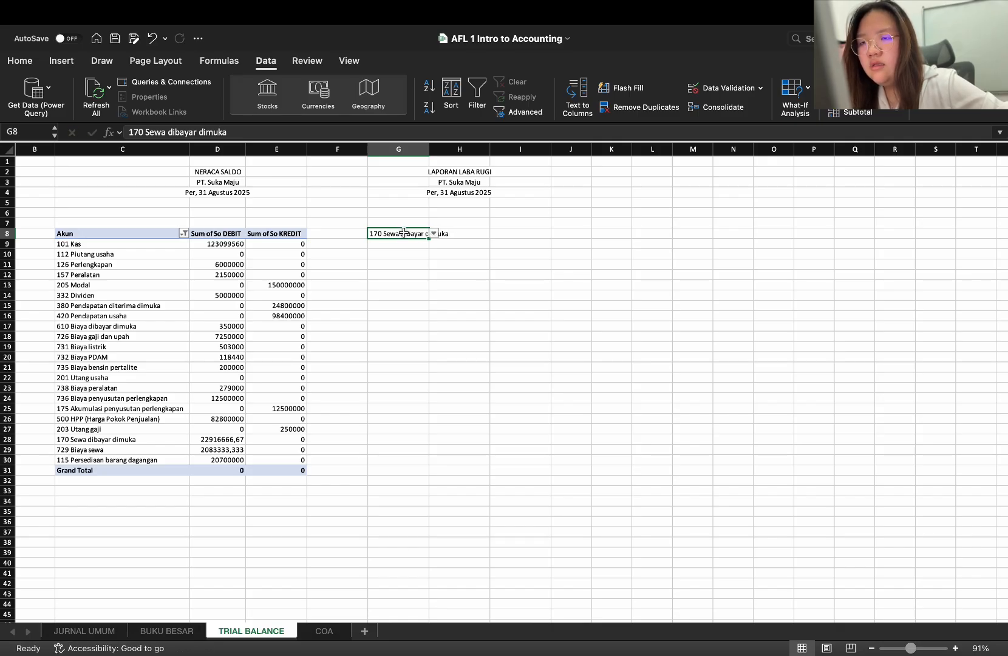
Replace the account in cell G8 with 420 Pendapatan usaha, chosen from the cell's account list
key("Delete")
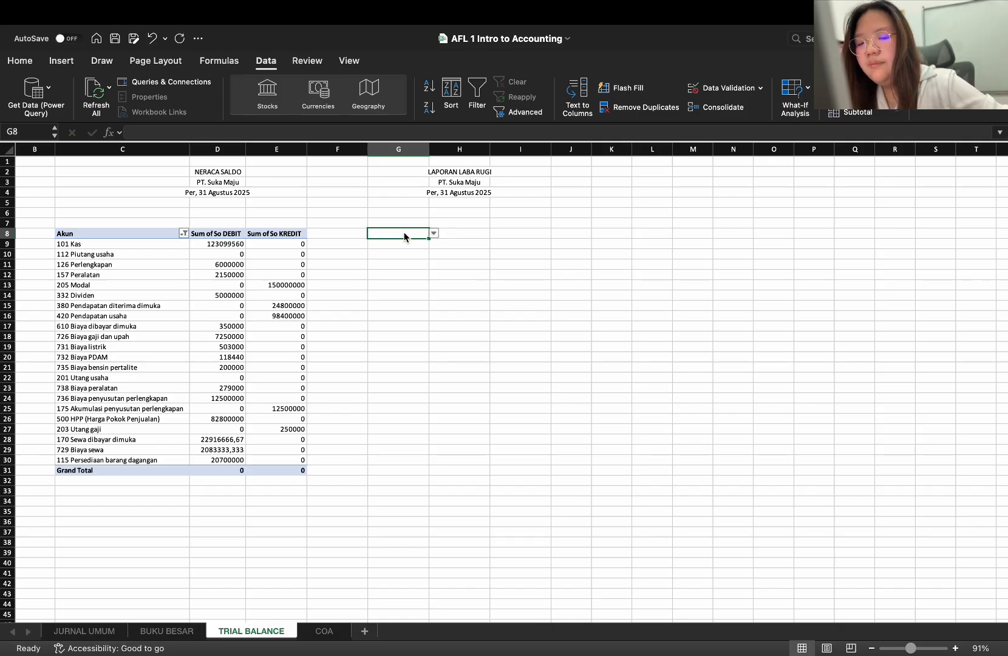
type("Pen")
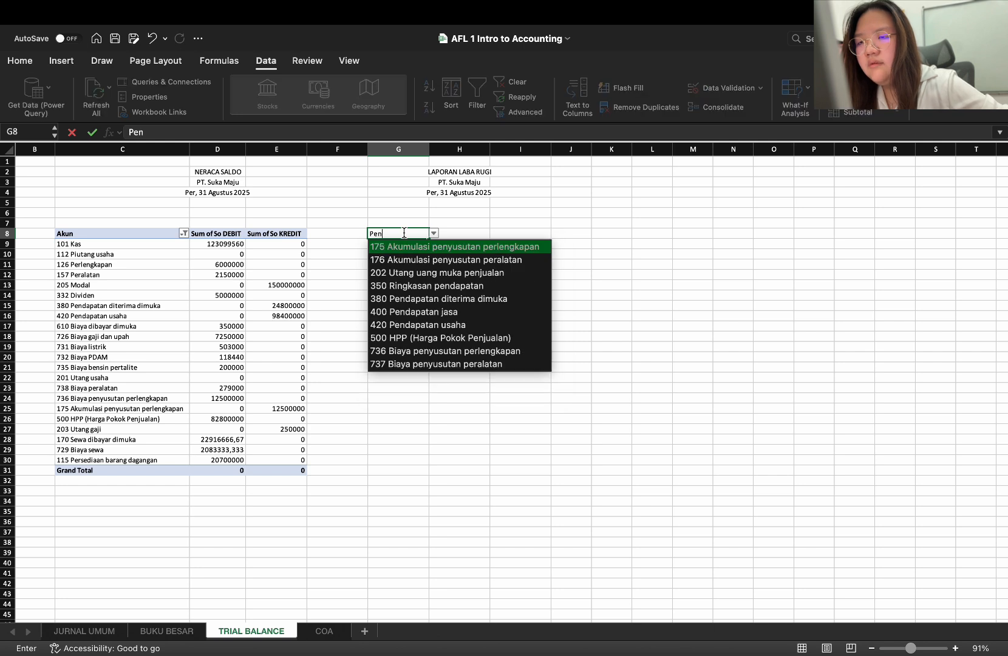
type("da")
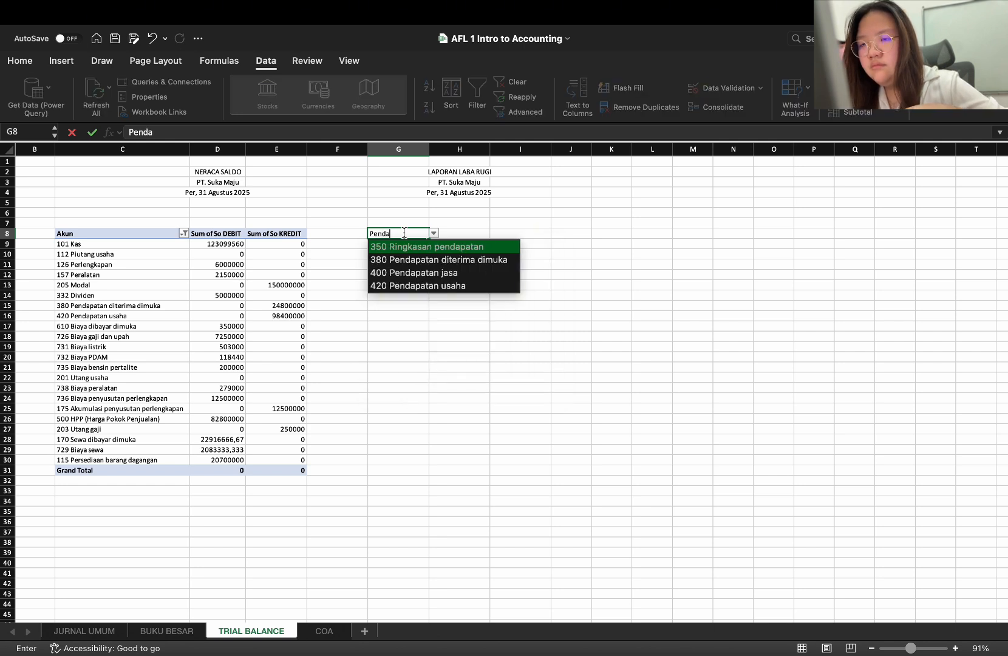
key("Down")
key("Down")
key("Down")
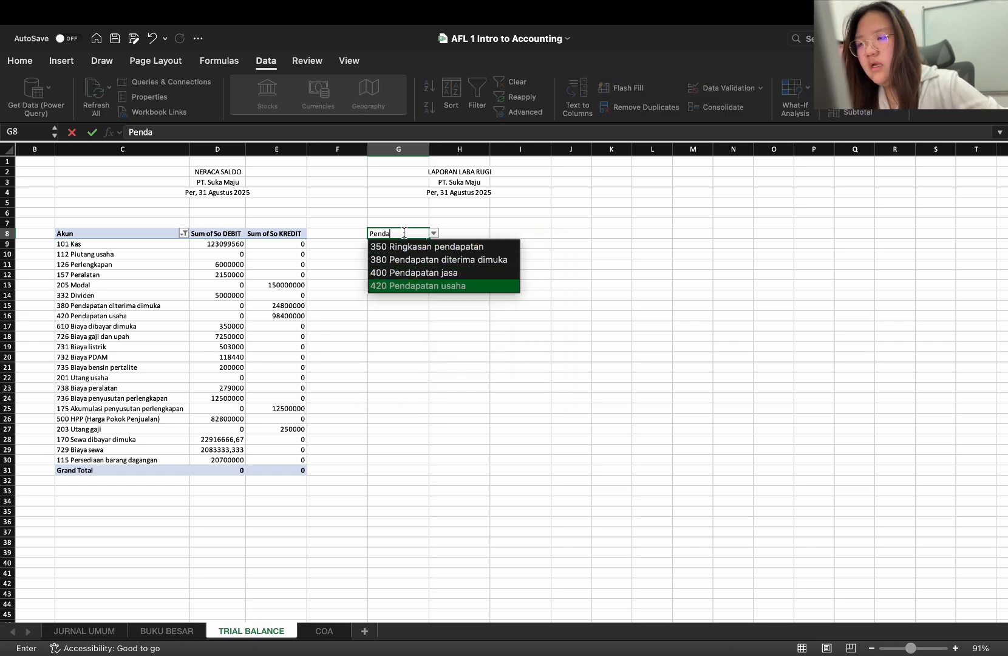
key("Return")
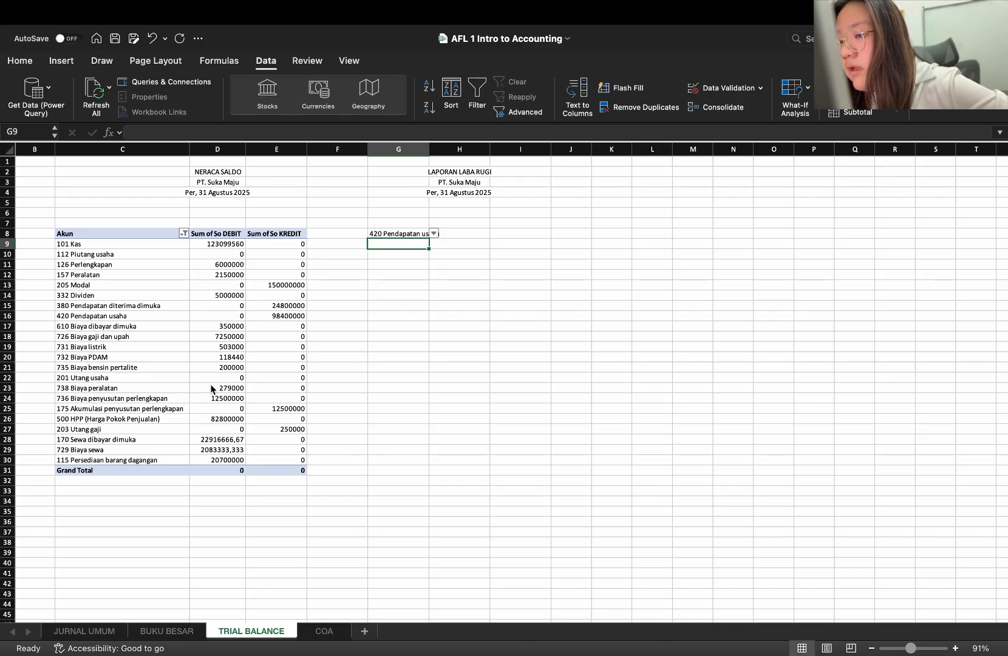
left_click(416, 236)
left_click(445, 236)
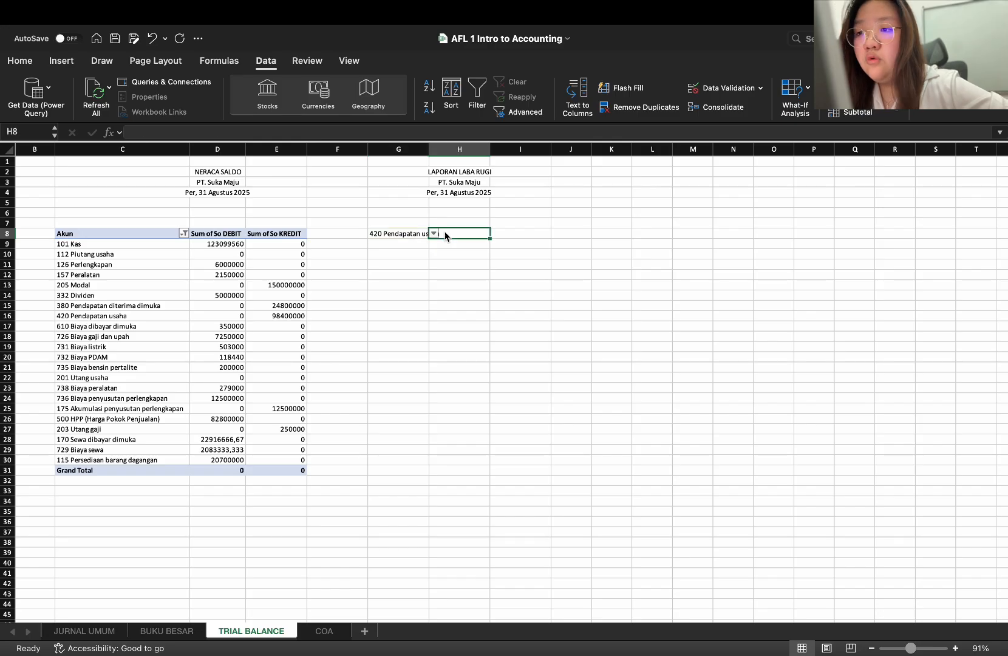
left_click(409, 232)
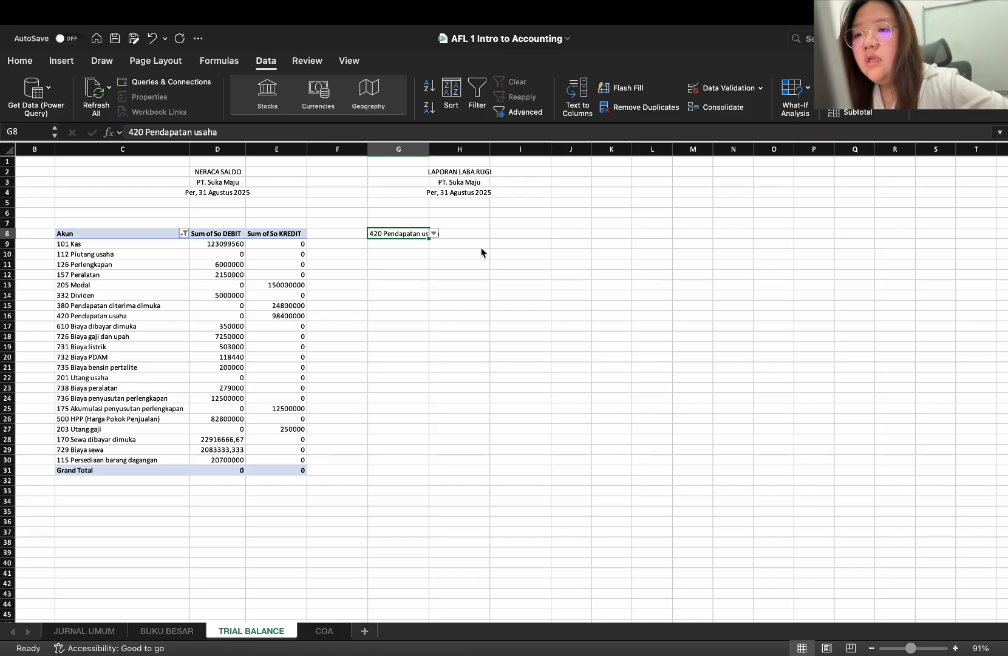
Write a SUMIF formula in cell H8 that references C9:C30, G8 and D9:D30, separated by colons
left_click(468, 235)
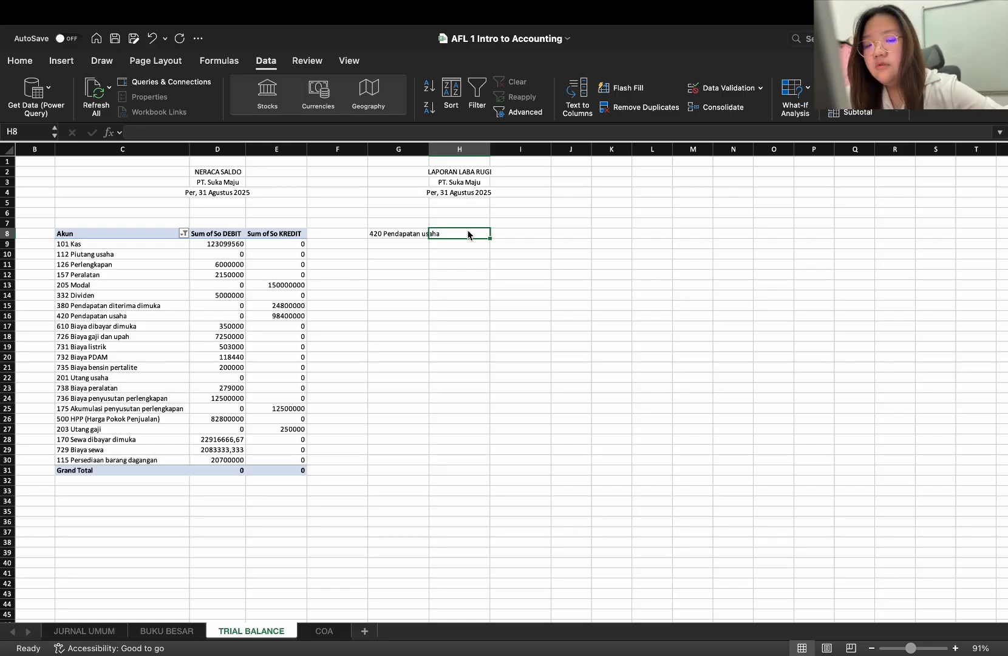
type("=")
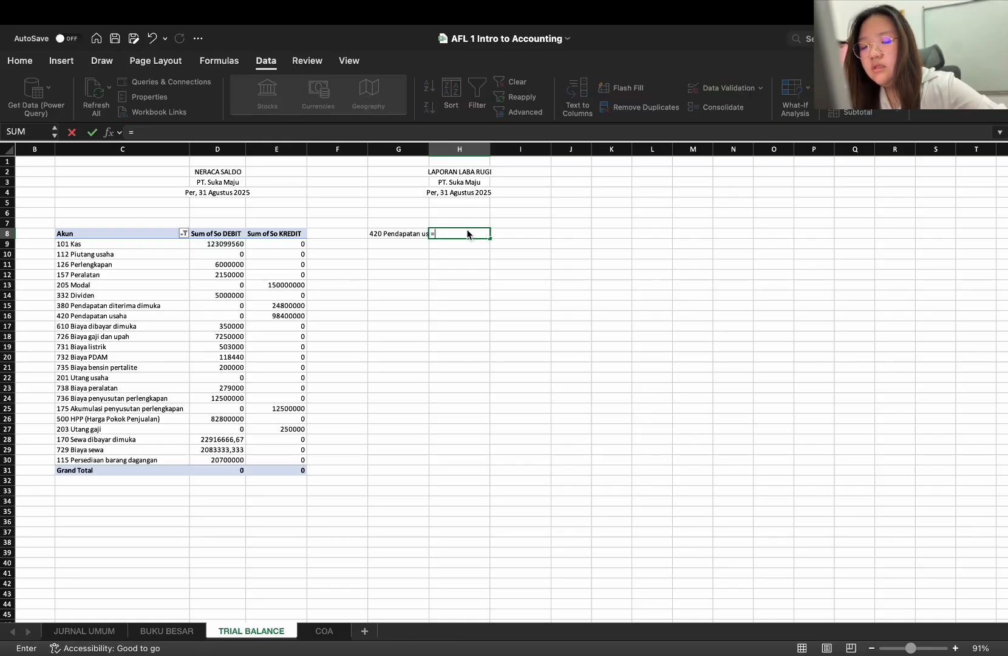
type("SUMIF")
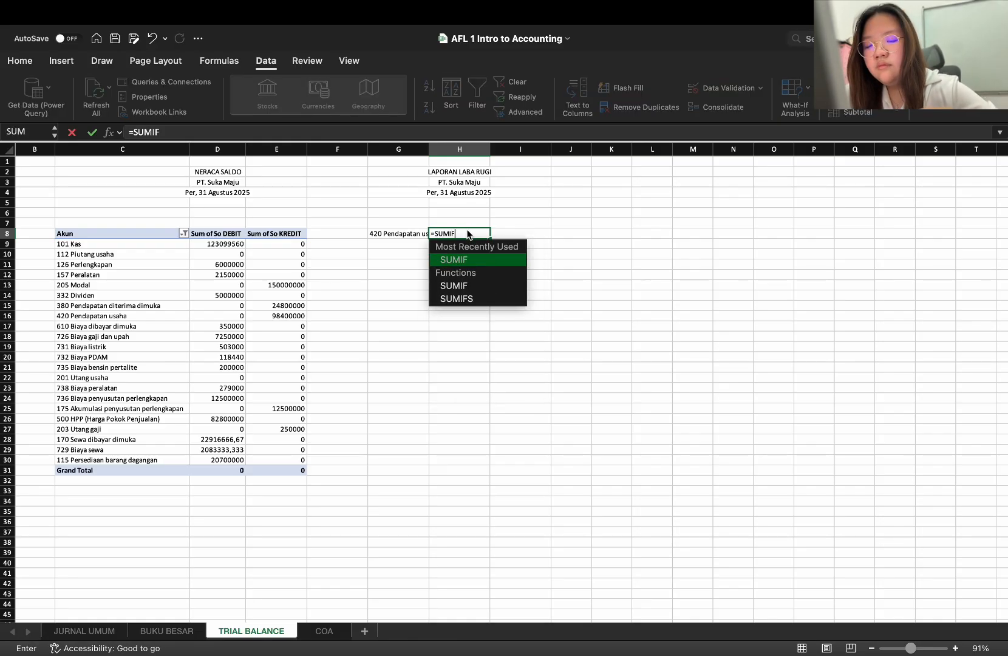
type("(")
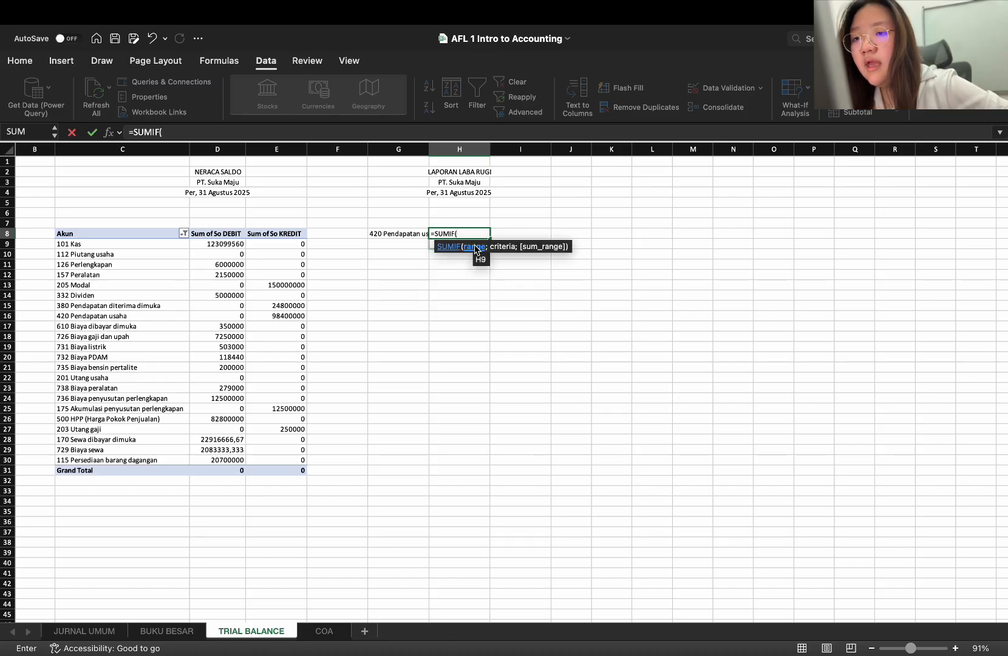
left_click_drag(155, 249, 162, 463)
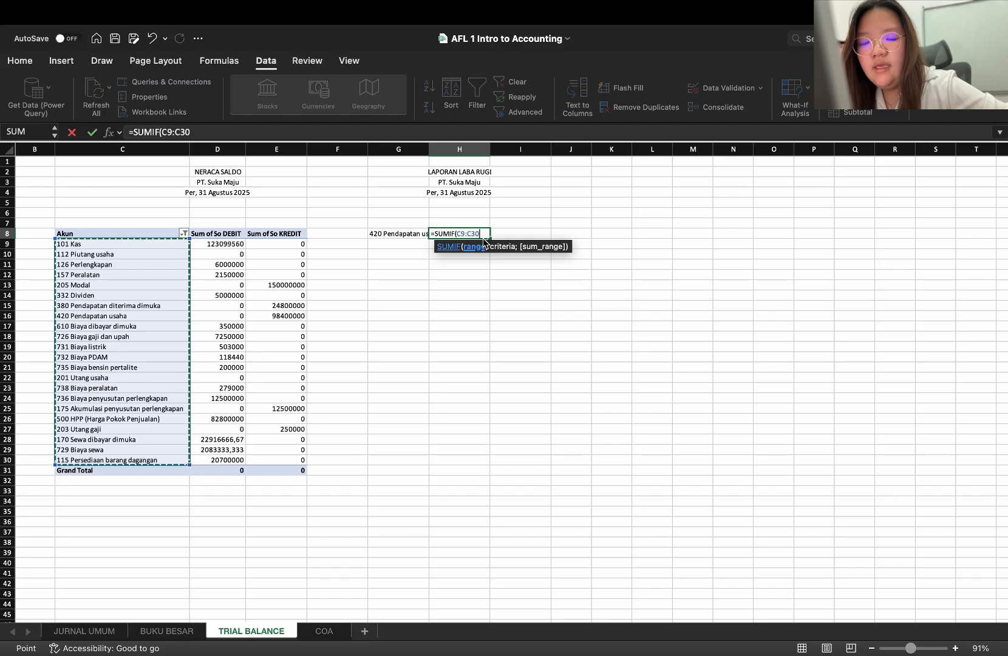
type(":")
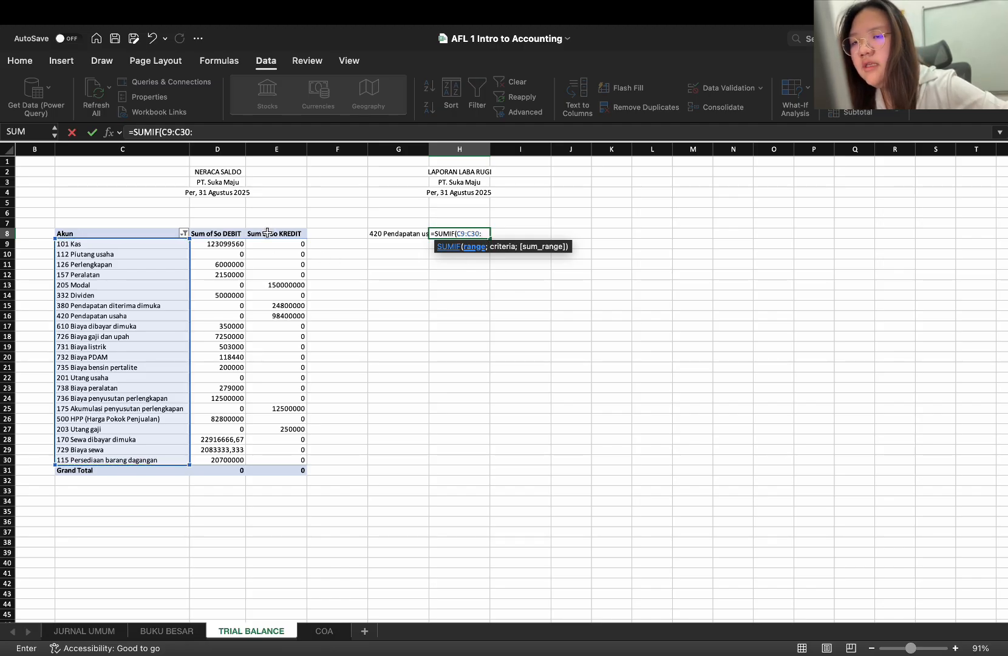
left_click(410, 234)
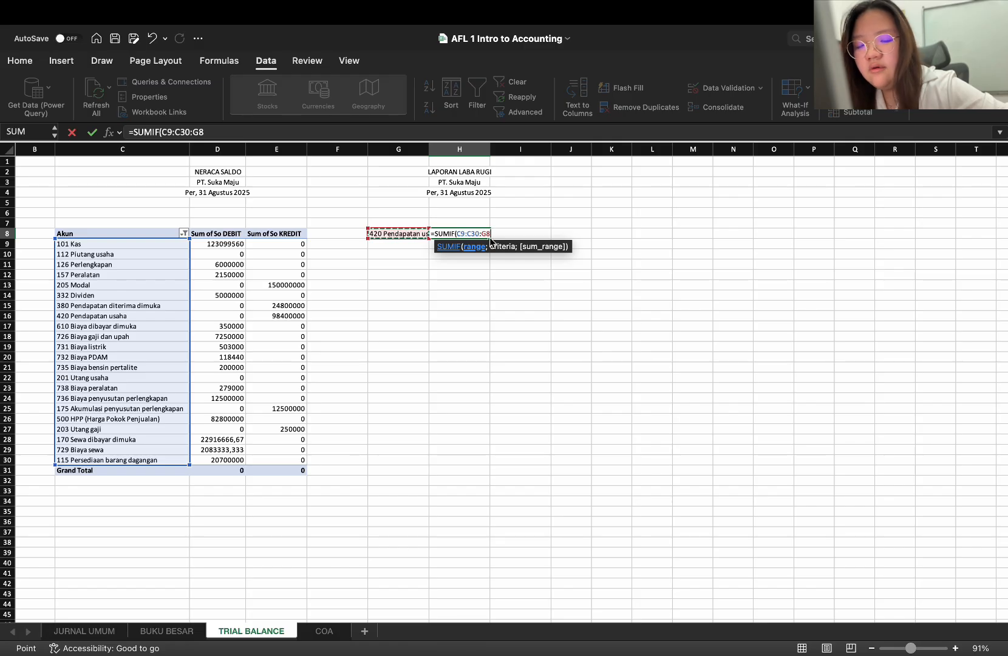
type(":")
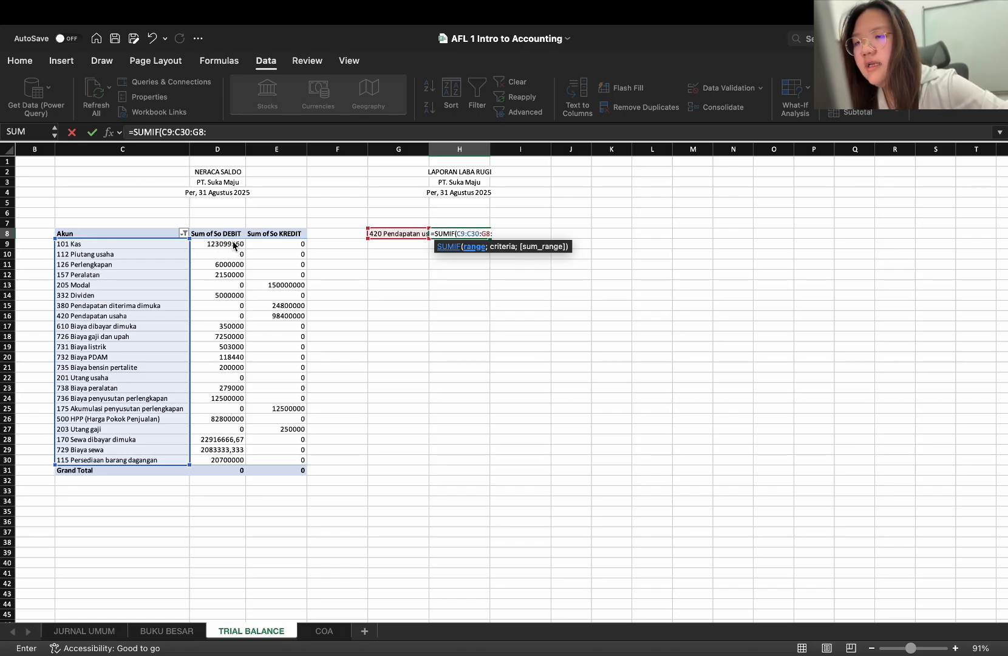
left_click_drag(233, 244, 233, 465)
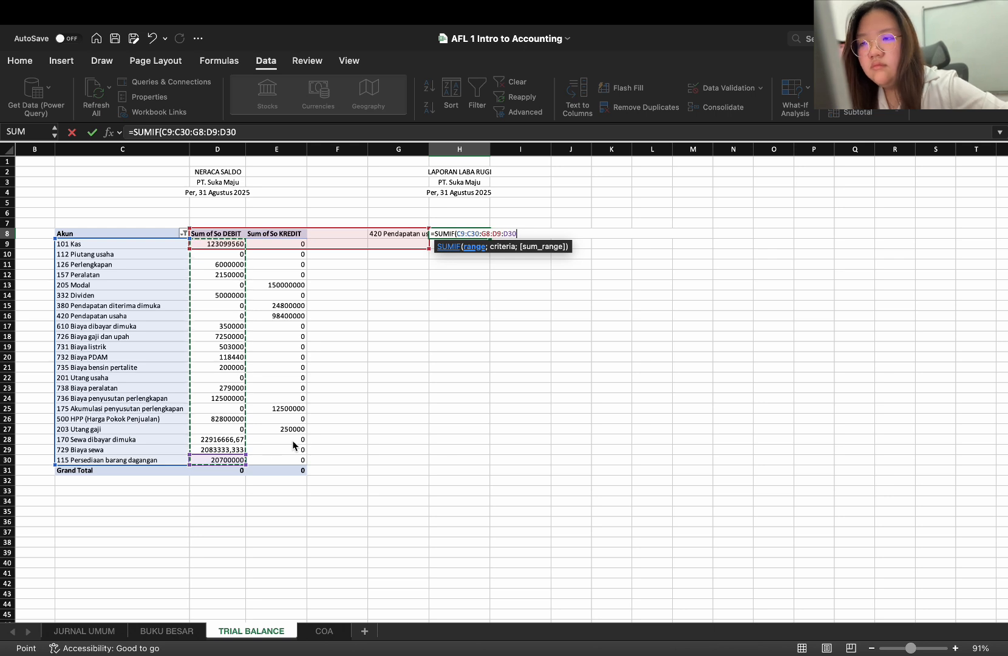
type(")")
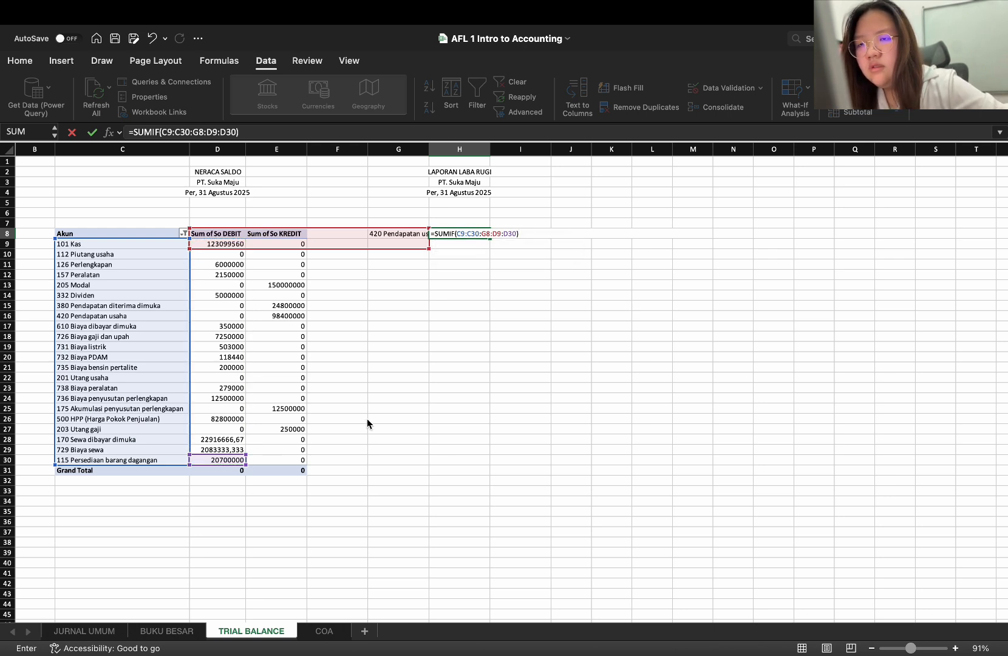
Replace D30 at the end of the H8 formula with D9:D29, close the parenthesis and append a plus sign
key("BackSpace")
key("BackSpace")
key("BackSpace")
key("BackSpace")
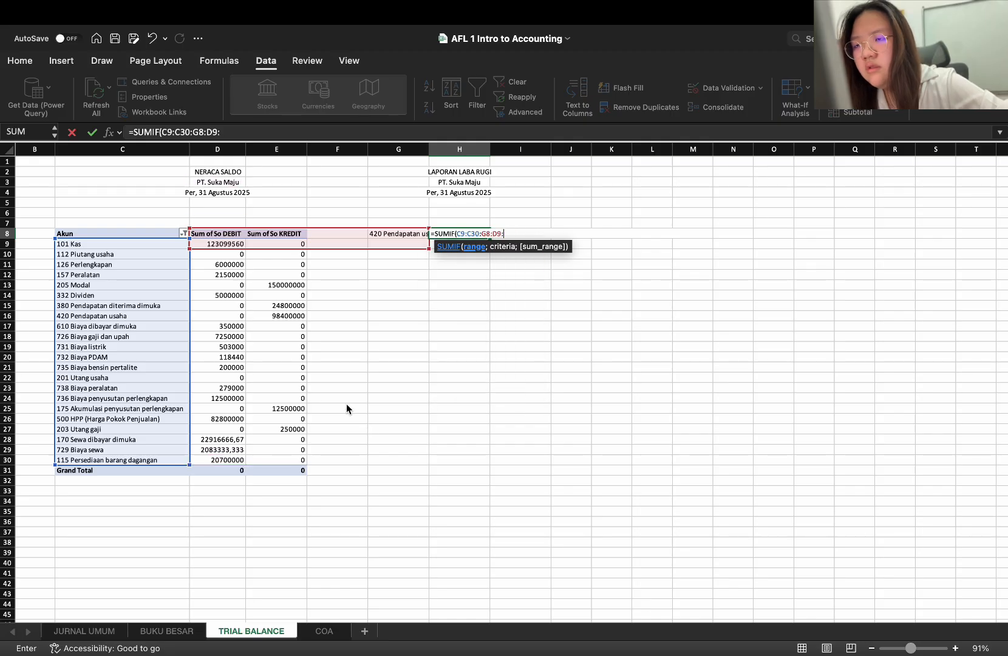
left_click_drag(233, 244, 244, 460)
type(")")
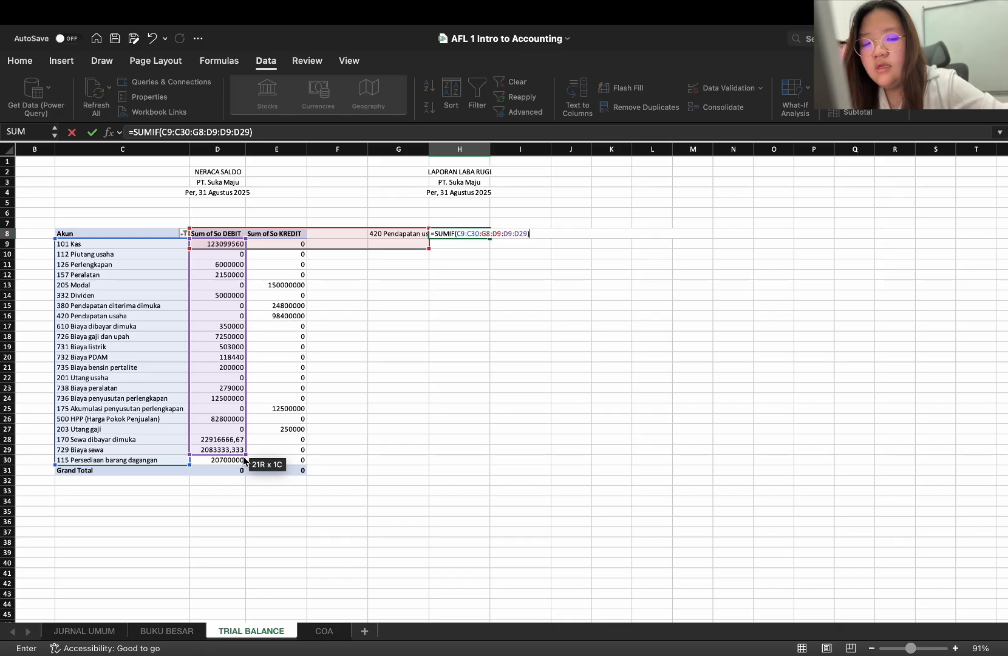
type("+")
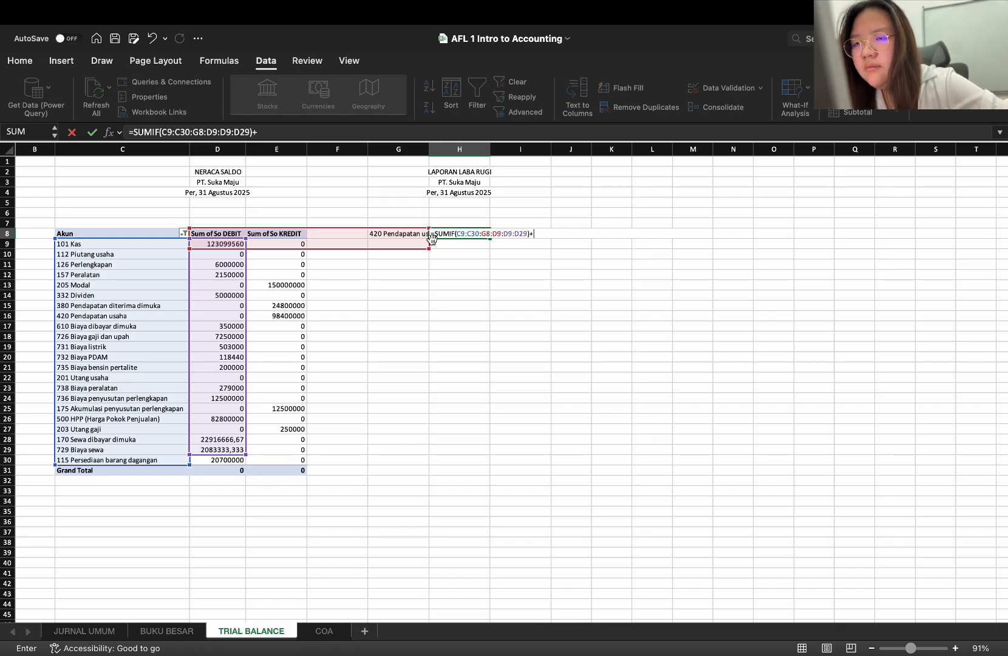
Delete the duplicate D9 from the first SUMIF in the H8 formula, leaving two colons between G8 and D9:D29
left_click(499, 233)
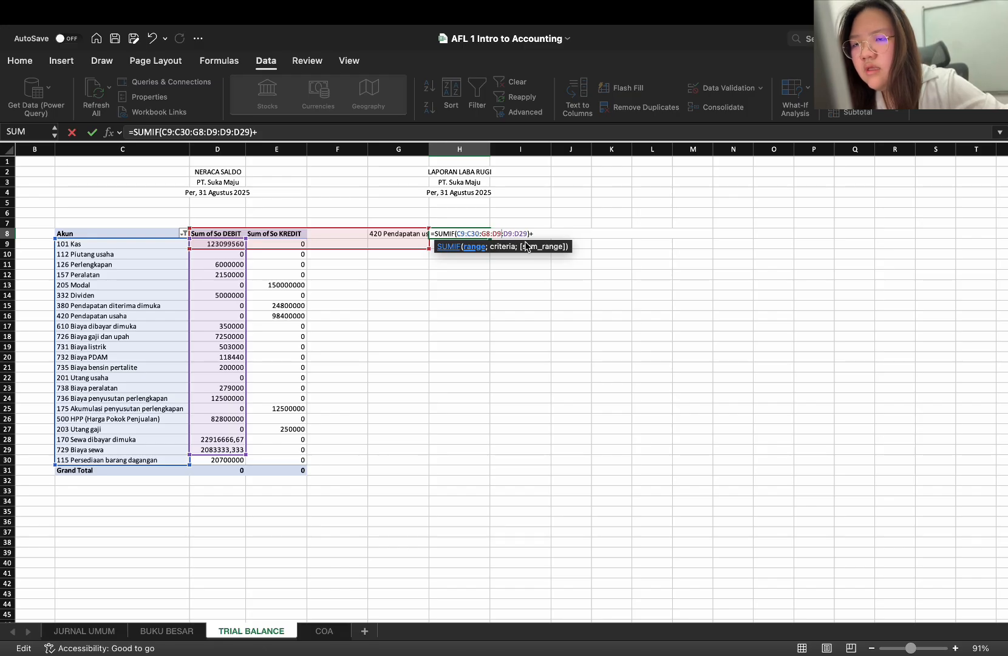
key("BackSpace")
key("BackSpace")
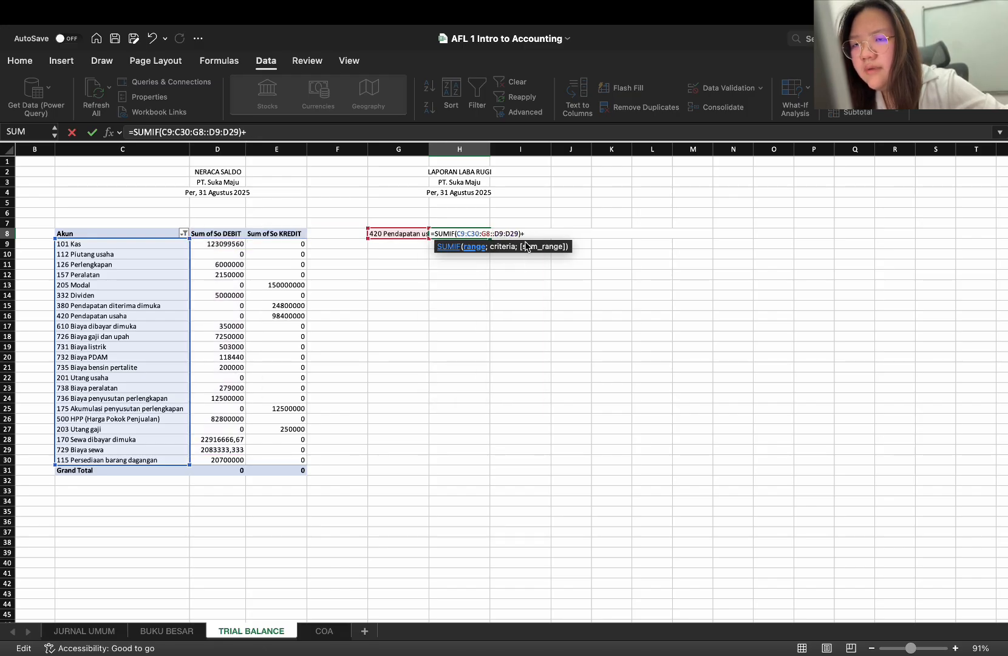
key("BackSpace")
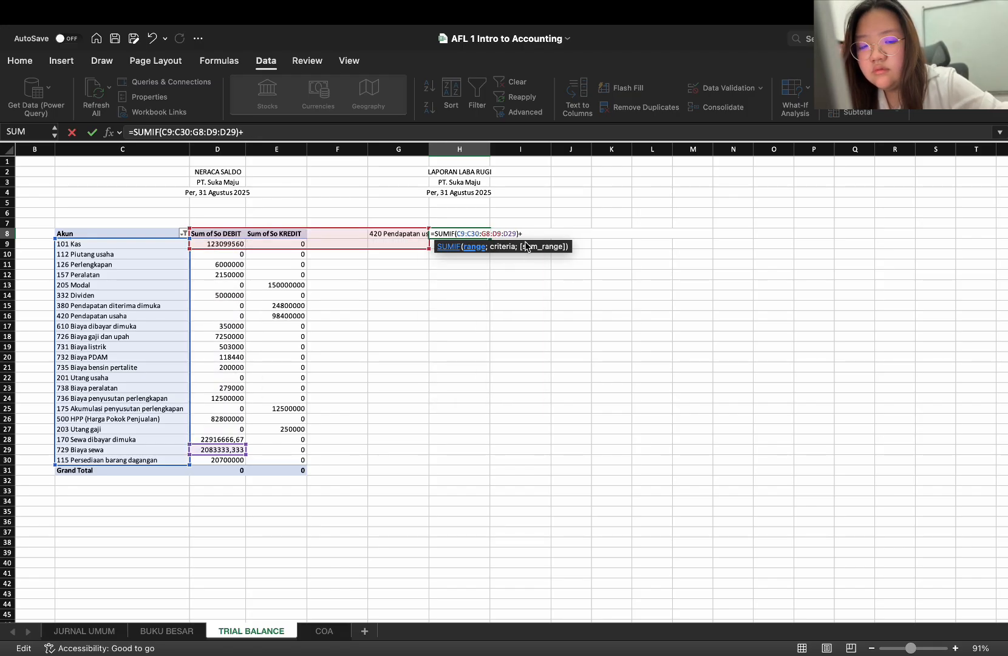
type(":")
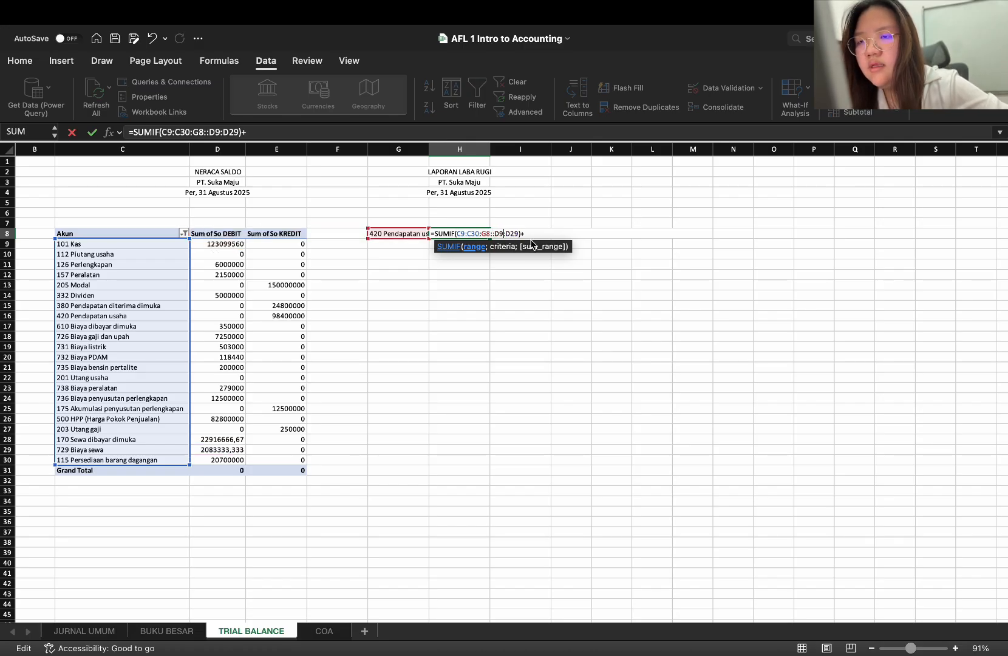
key("Right")
key("Right")
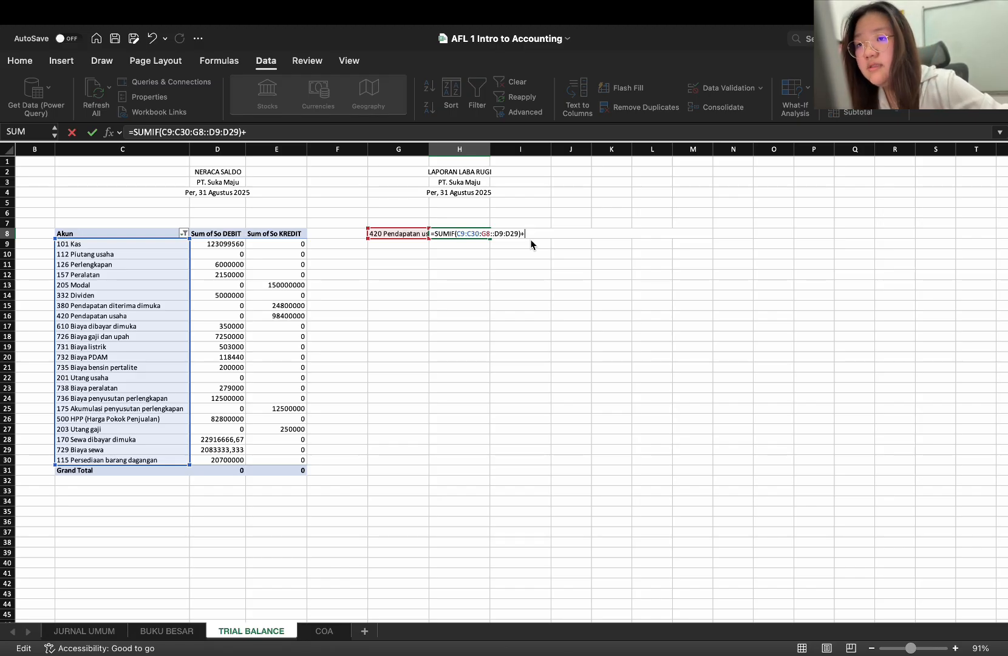
Append SUMIF(C9:C30;G8;E9:E30) after the plus sign in the H8 formula and try to enter it
type("SUM")
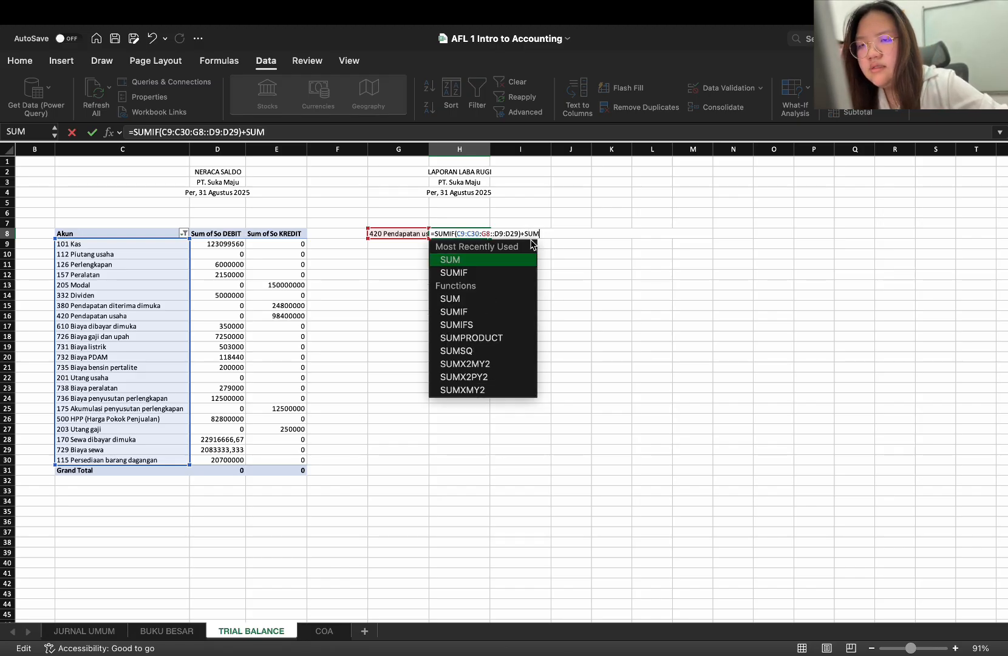
type("IF")
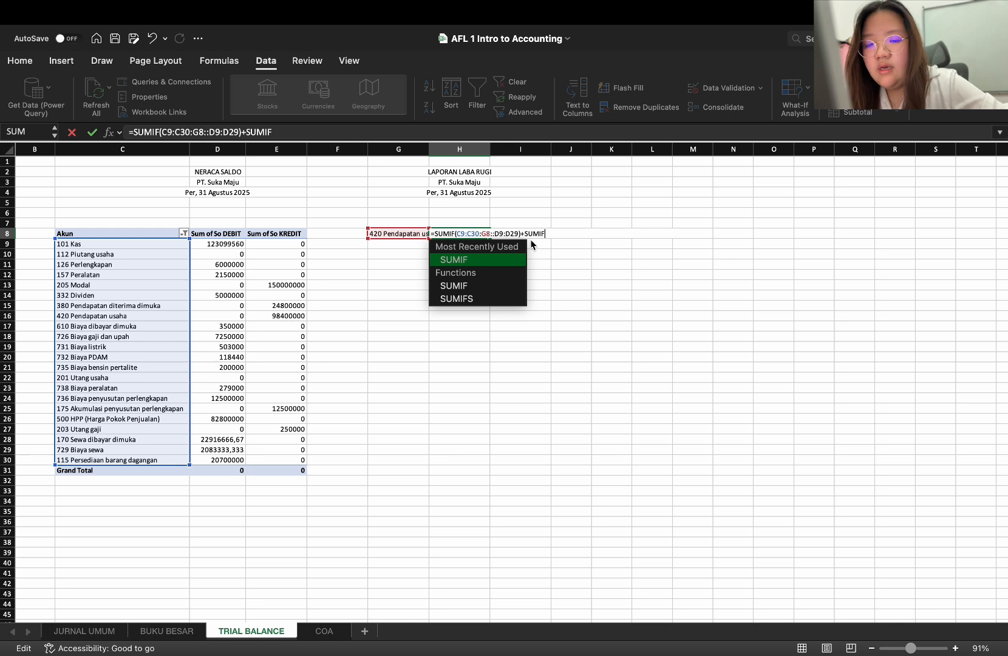
type("(")
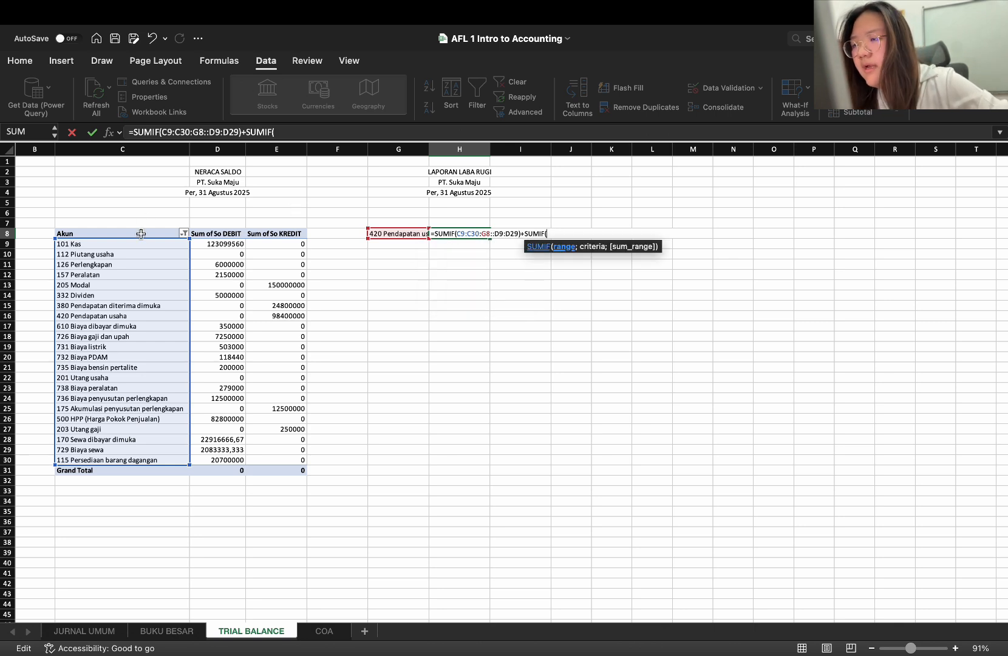
left_click_drag(138, 244, 151, 460)
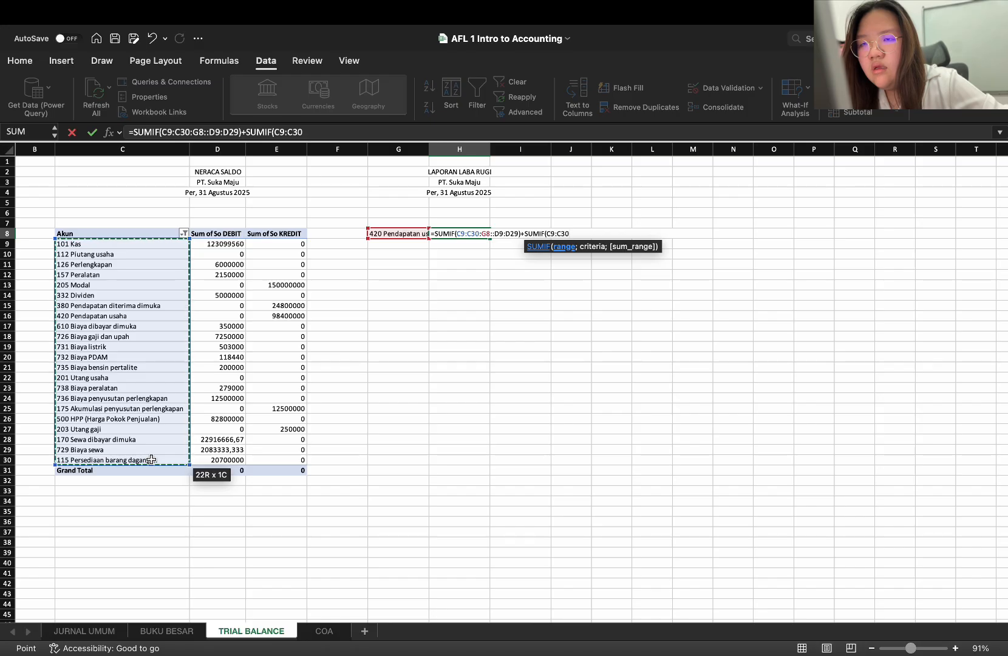
type(";")
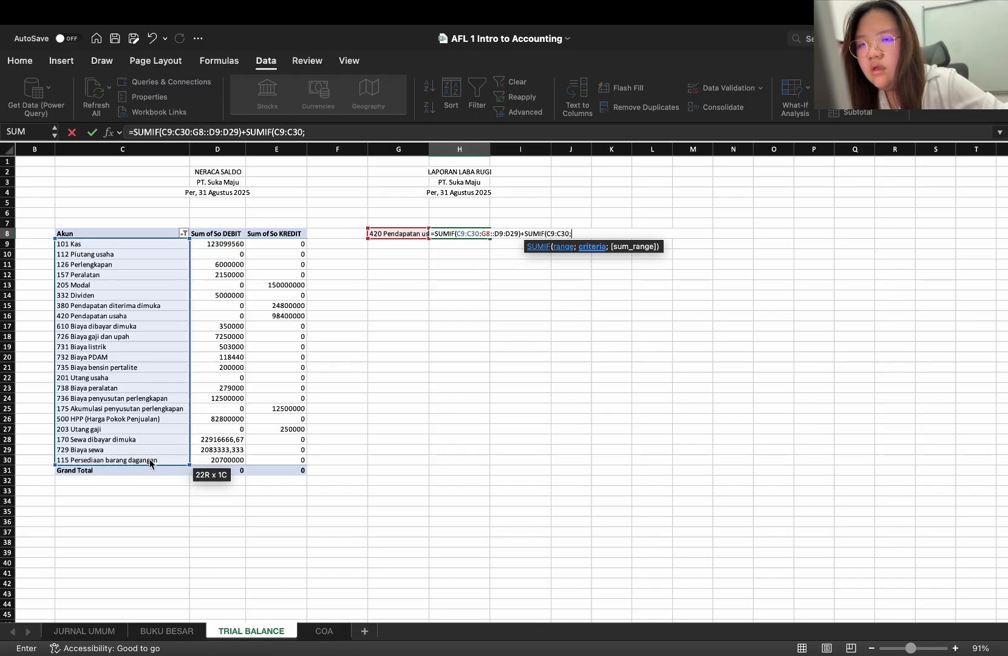
left_click(393, 236)
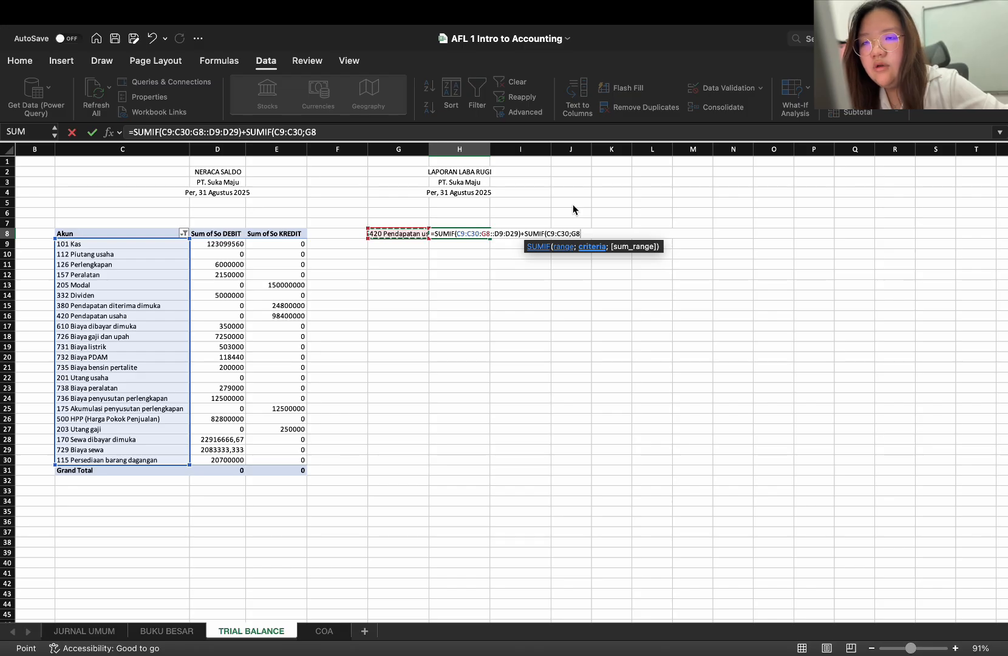
type(";")
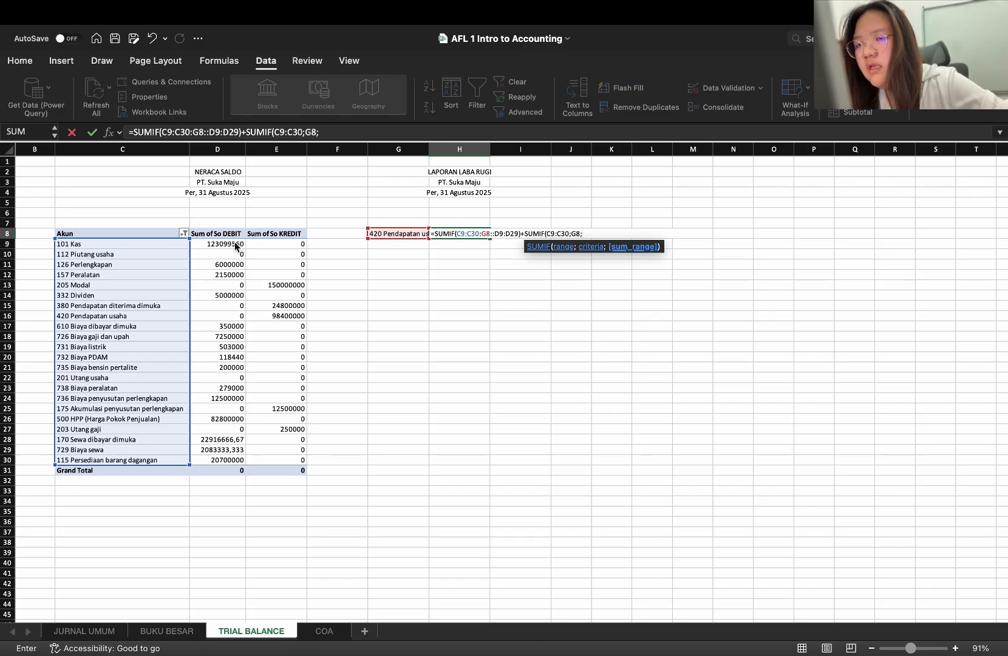
left_click_drag(274, 243, 293, 465)
type(")")
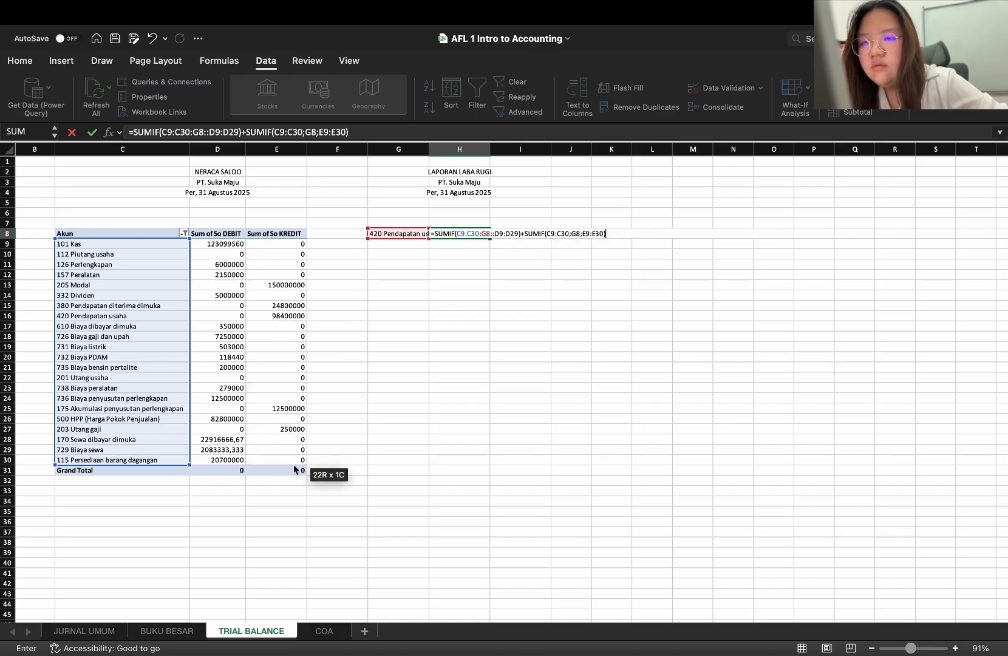
key("Return")
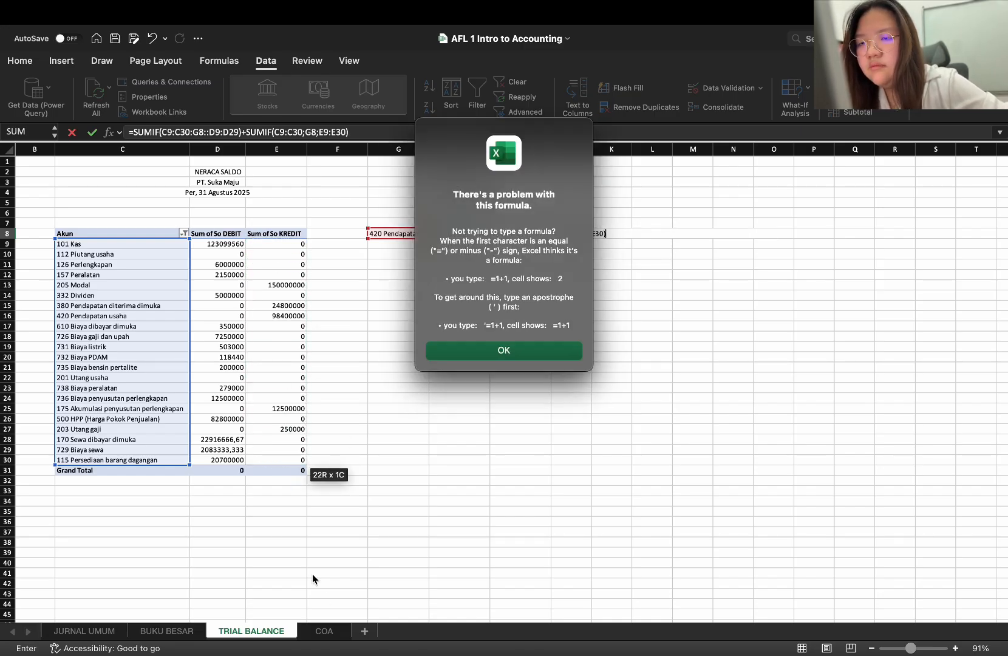
left_click(565, 350)
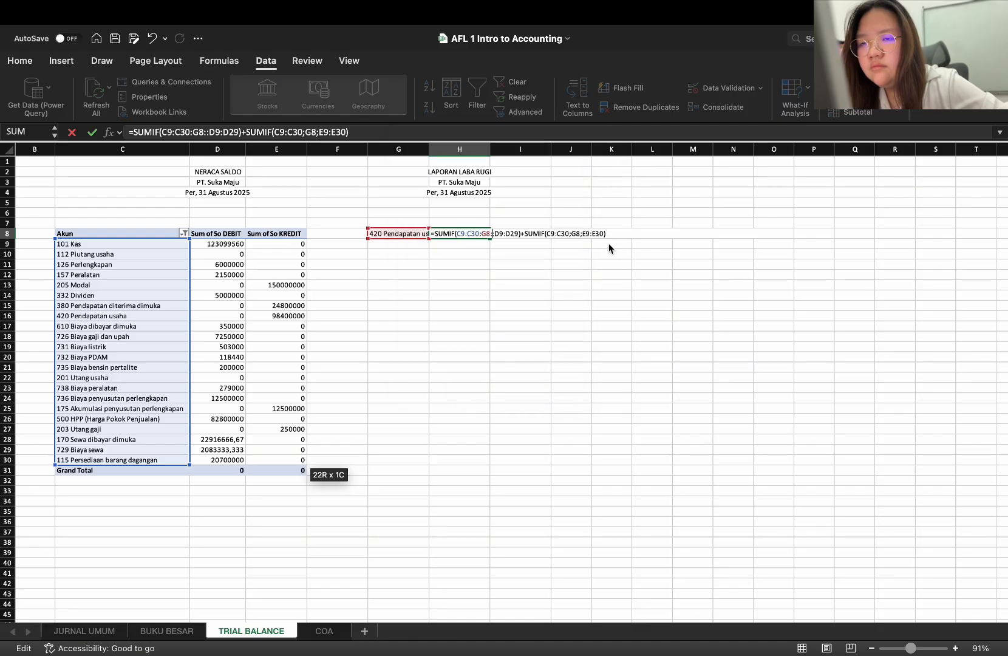
Put a space on each side of the plus sign in the H8 formula and retry entering it
left_click(575, 233)
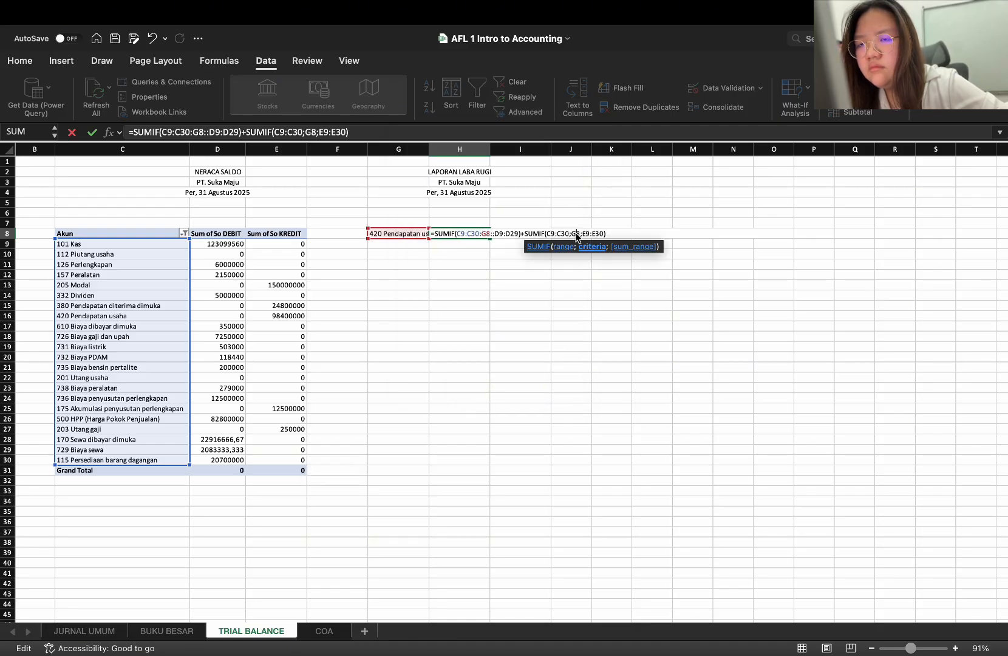
key("Return")
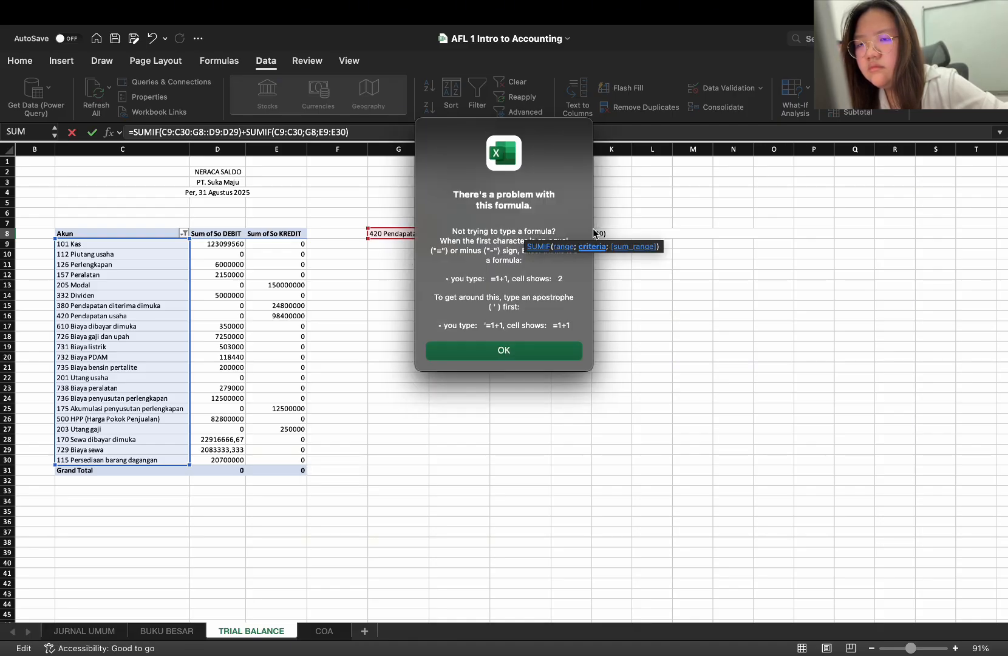
left_click(560, 352)
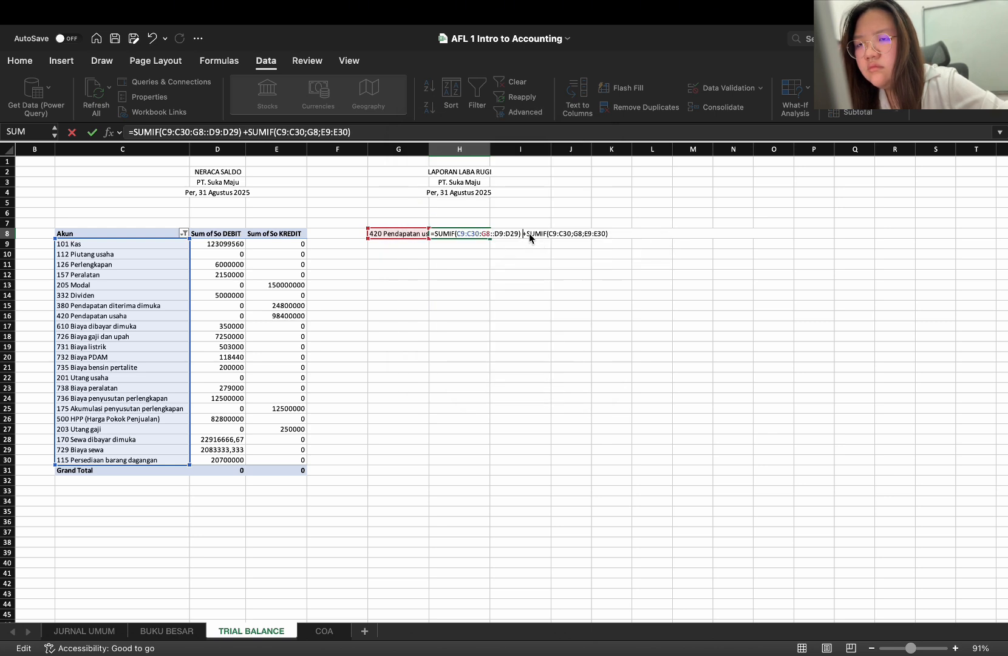
key("Right")
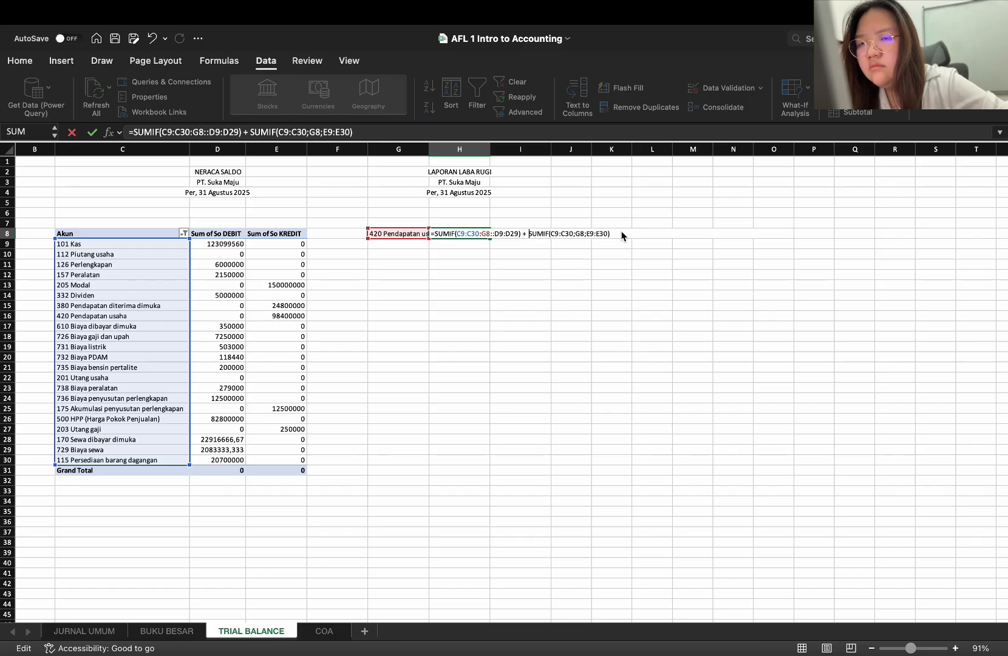
key("Return")
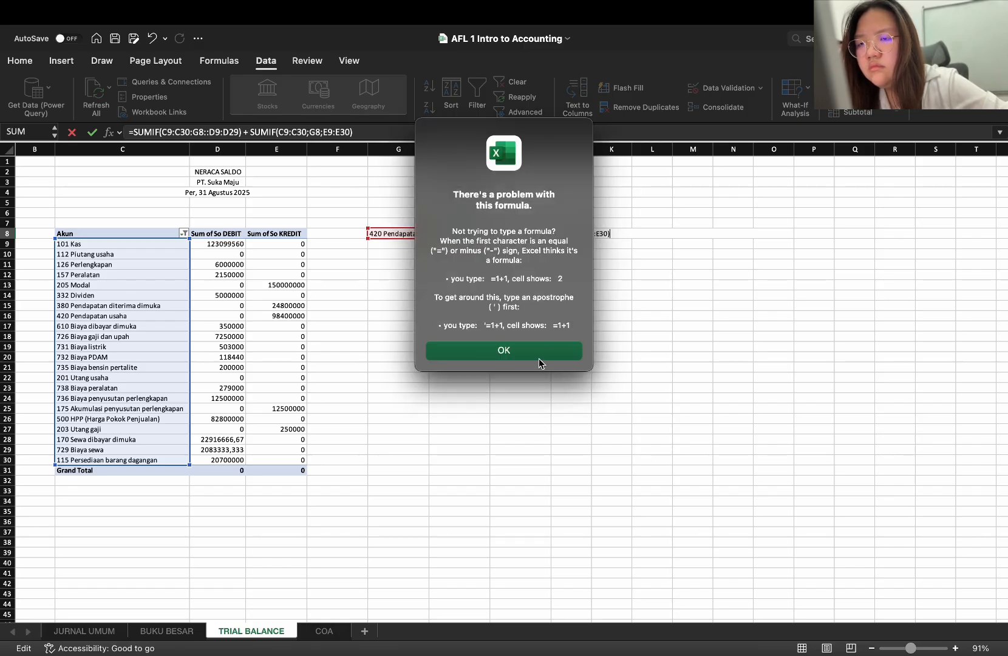
left_click(538, 358)
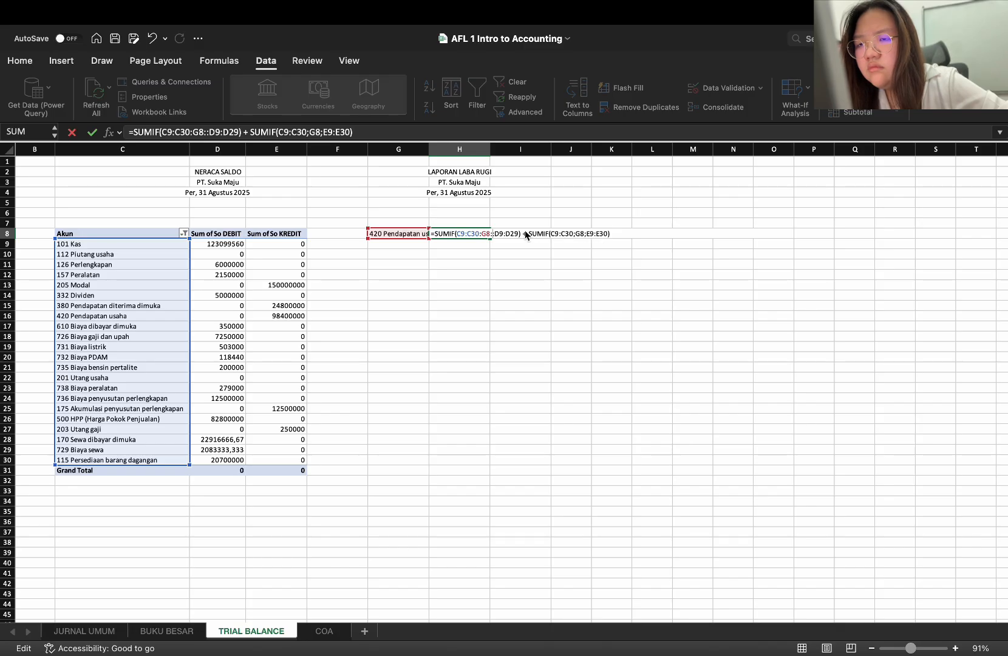
Try to enter the H8 formula without its second SUMIF term, and undo that deletion
key("BackSpace")
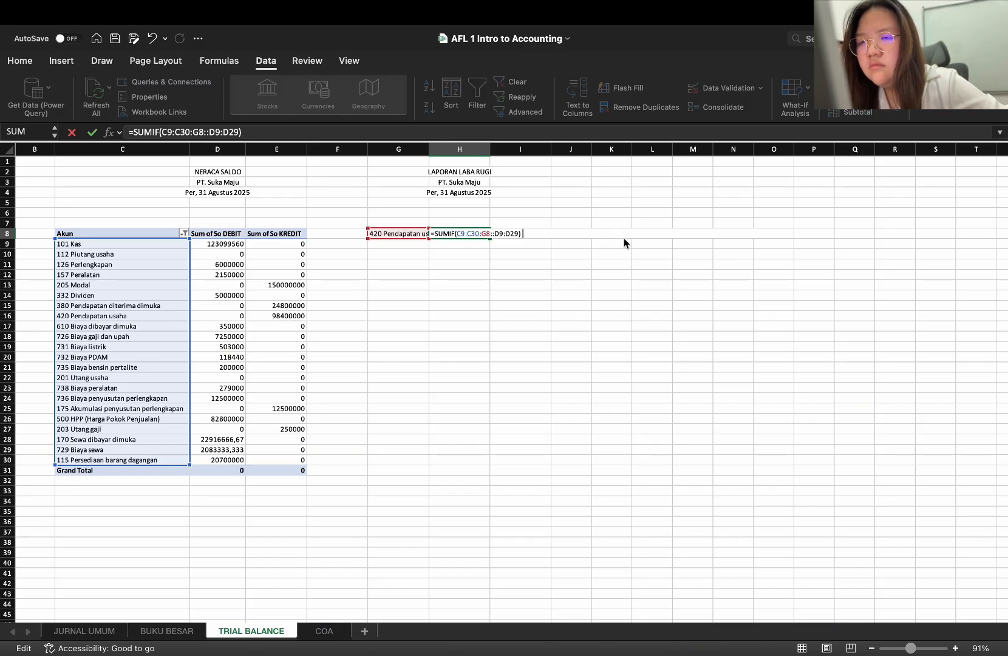
key("Return")
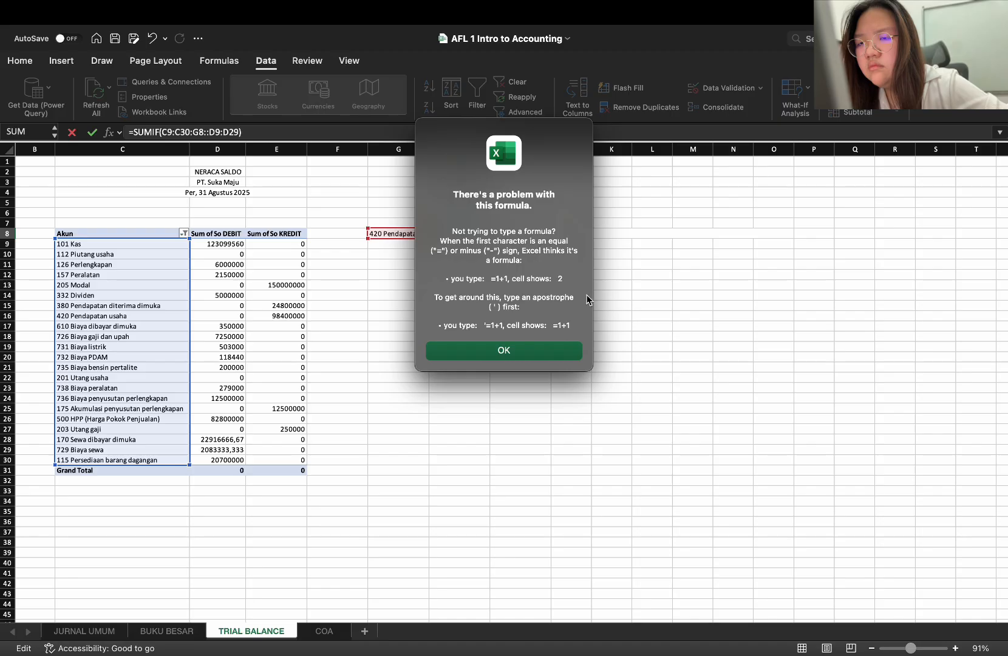
left_click(565, 351)
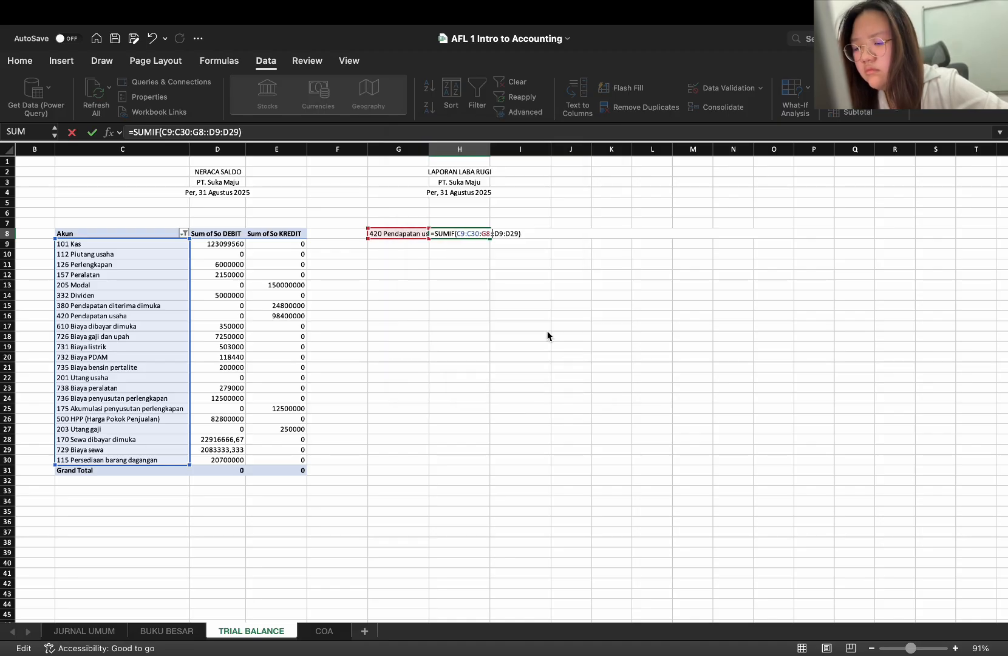
key("super+z")
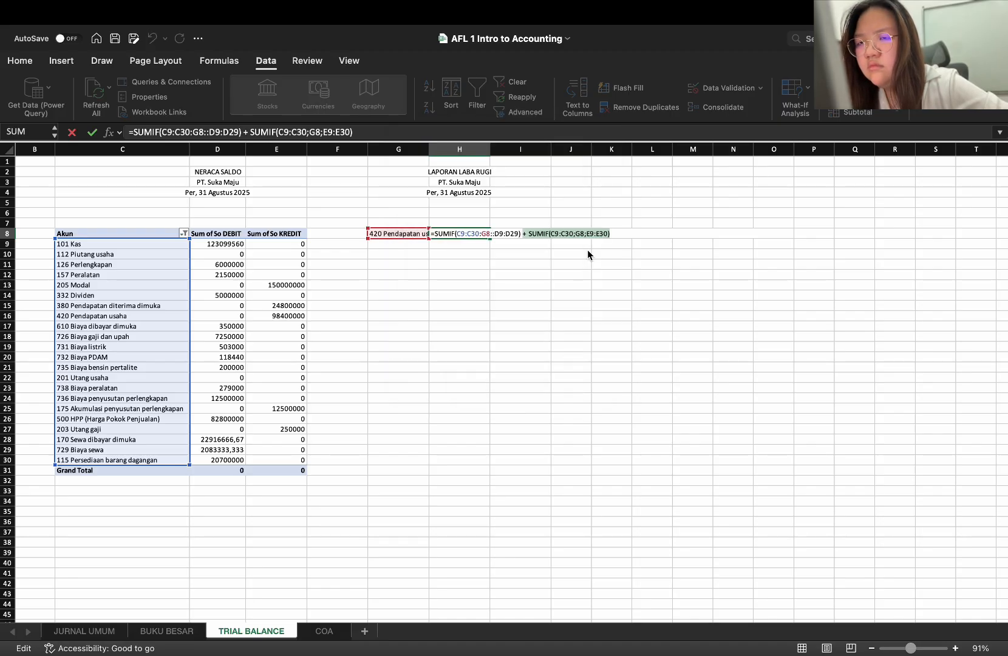
Delete the extra colon between G8 and D9:D29 in the H8 formula and try to enter it
left_click(510, 236)
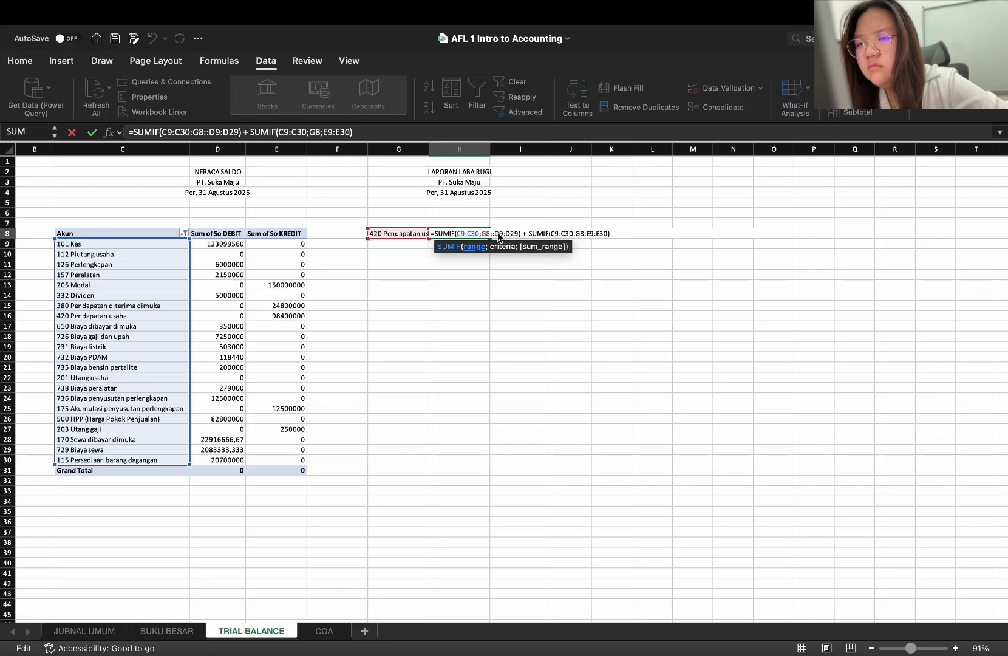
key("BackSpace")
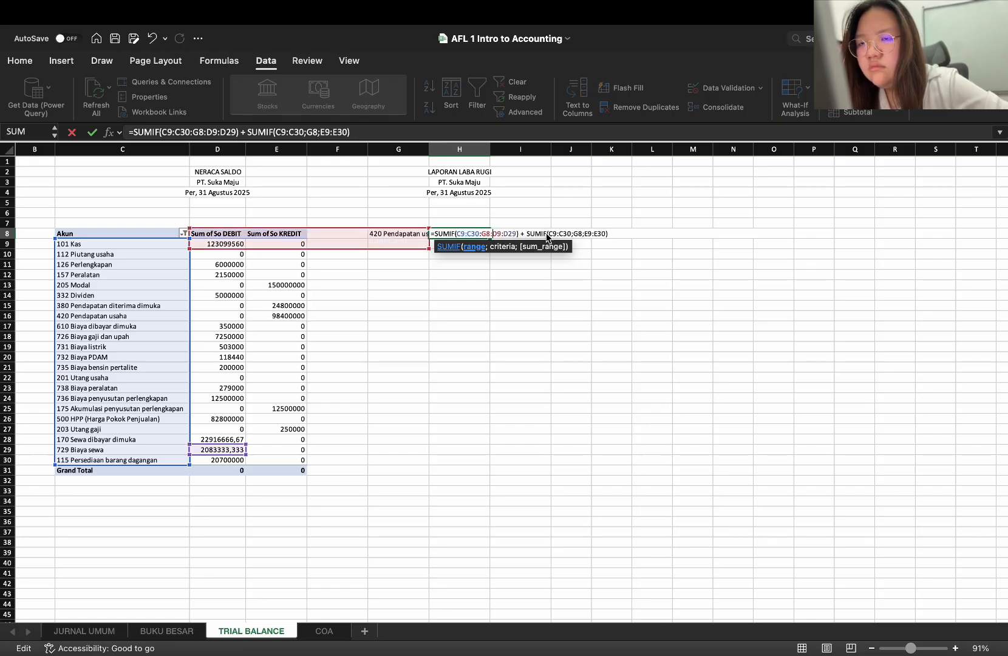
left_click(564, 236)
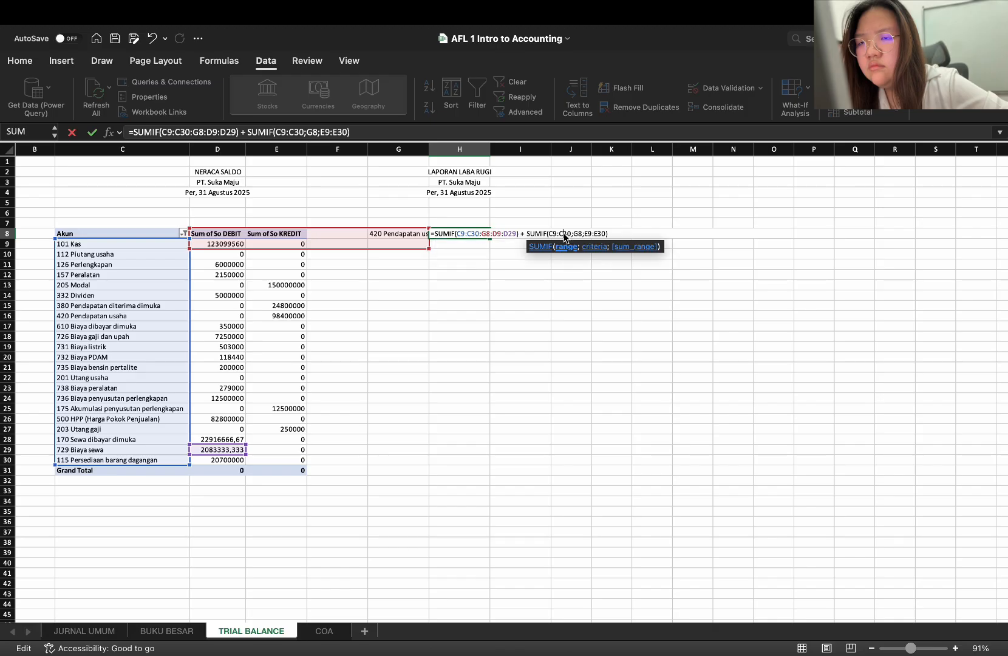
key("Return")
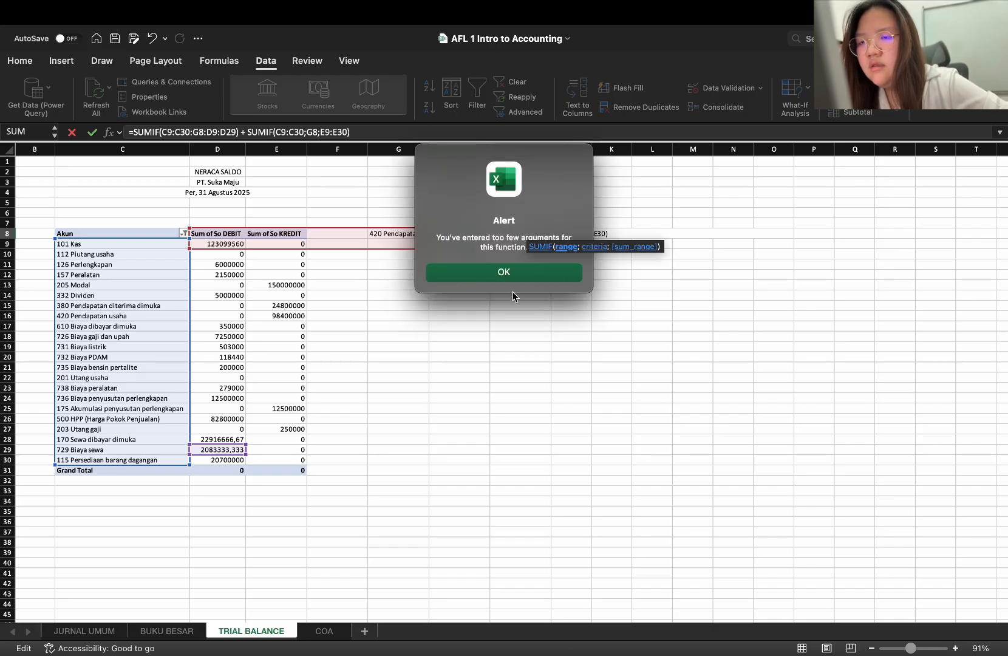
left_click(517, 276)
Replace the colon between G8 and D9:D29 in H8's first SUMIF with a semicolon and enter the formula
double_click(513, 234)
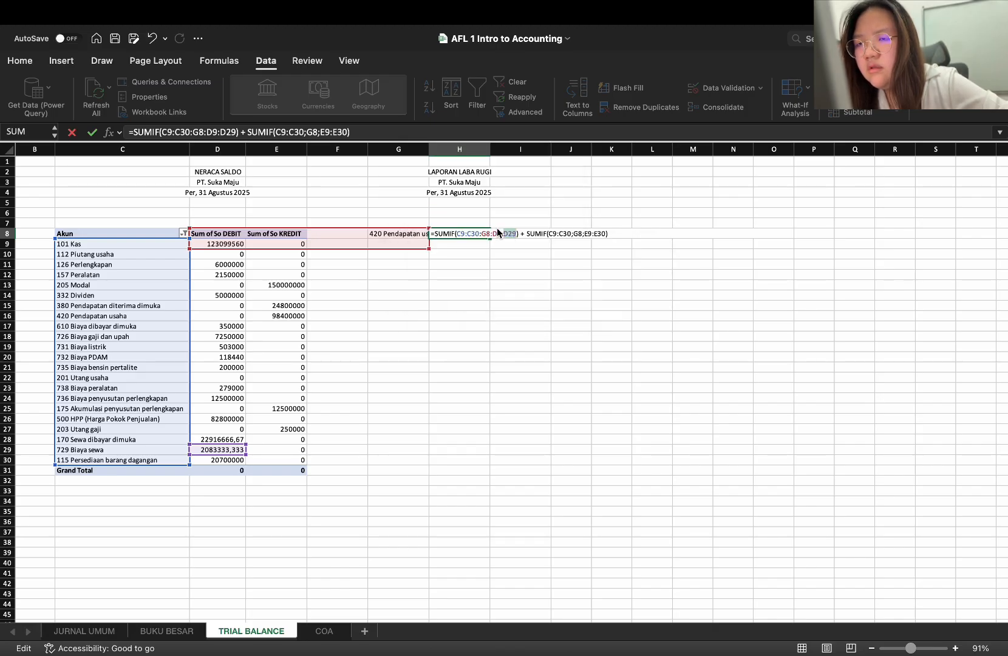
left_click(494, 234)
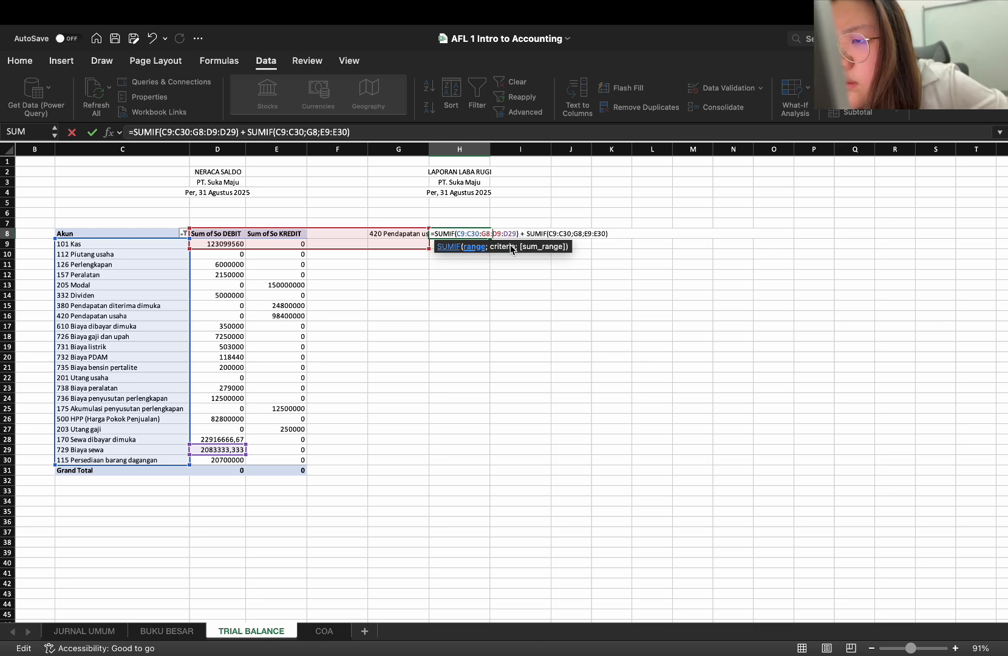
key("BackSpace")
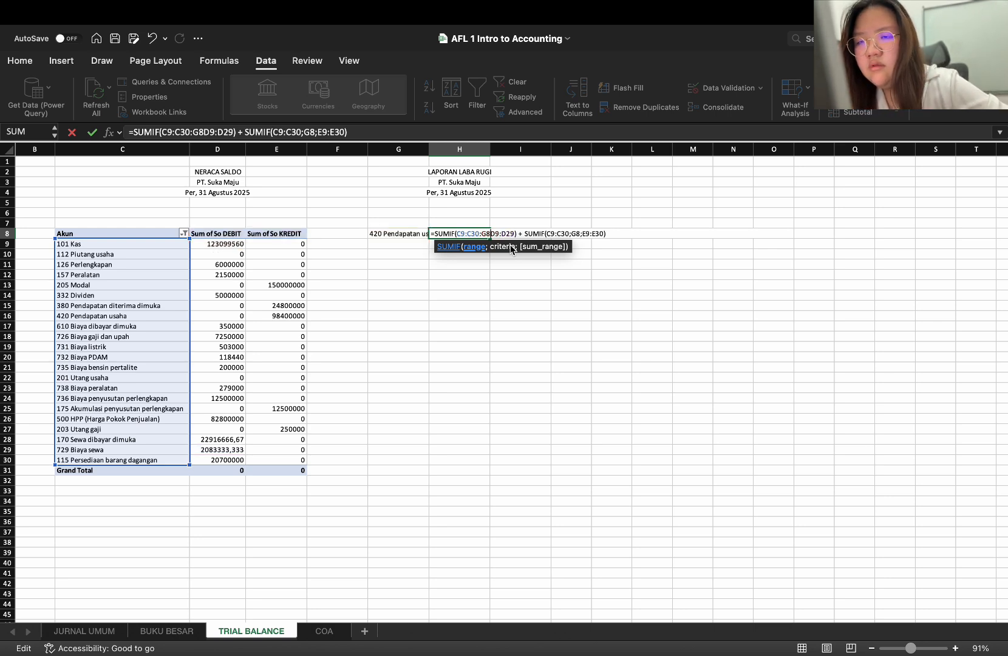
type(";")
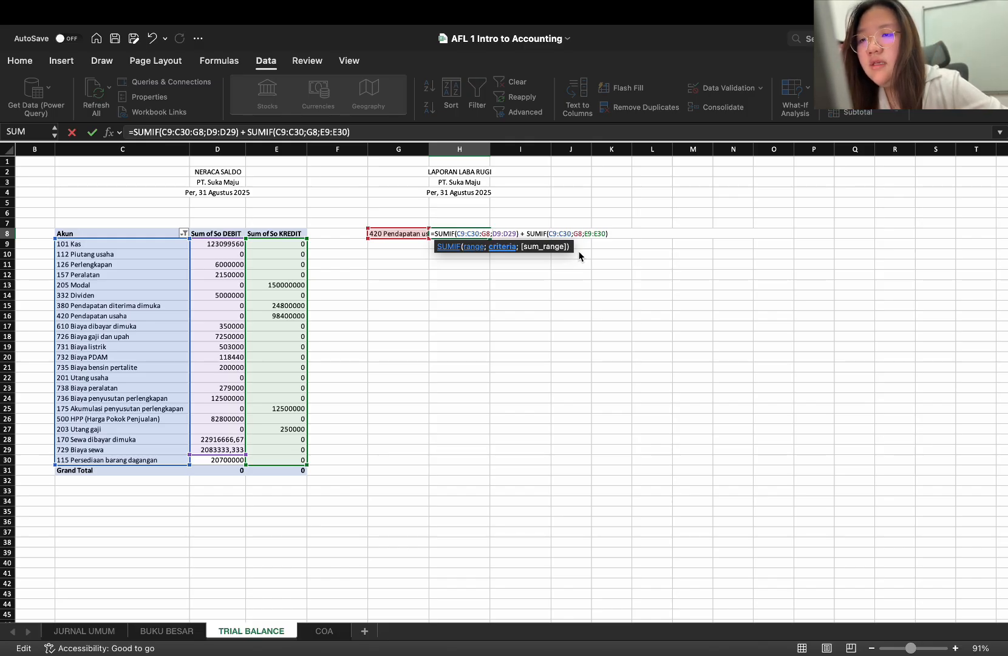
key("Return")
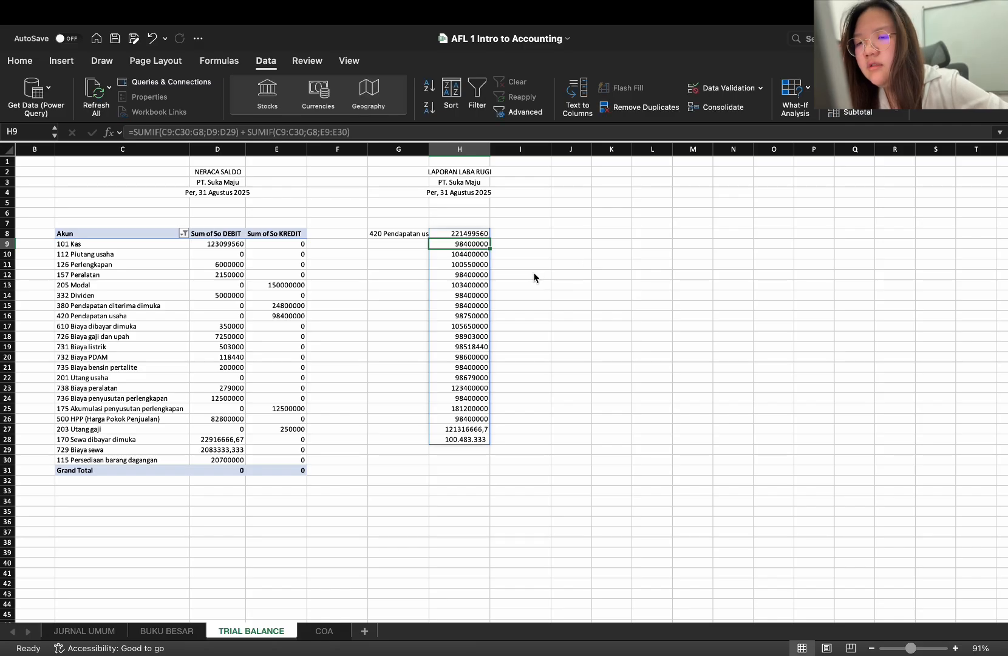
left_click(476, 236)
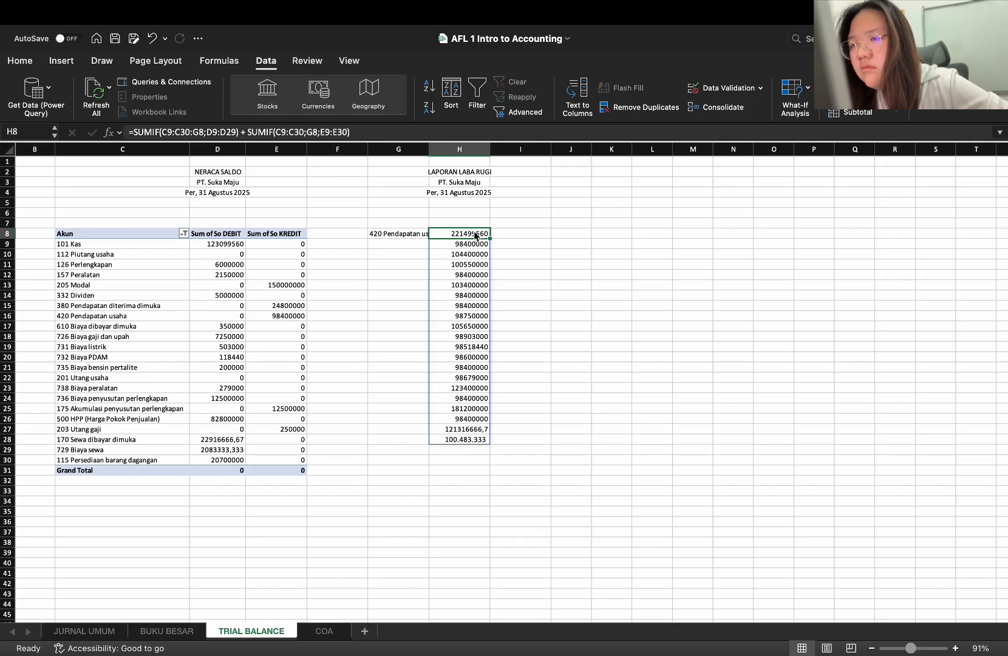
Reset the Akun filter to all accounts in the NERACA SALDO PivotTable, and clear the (blank) and 0 items
double_click(475, 235)
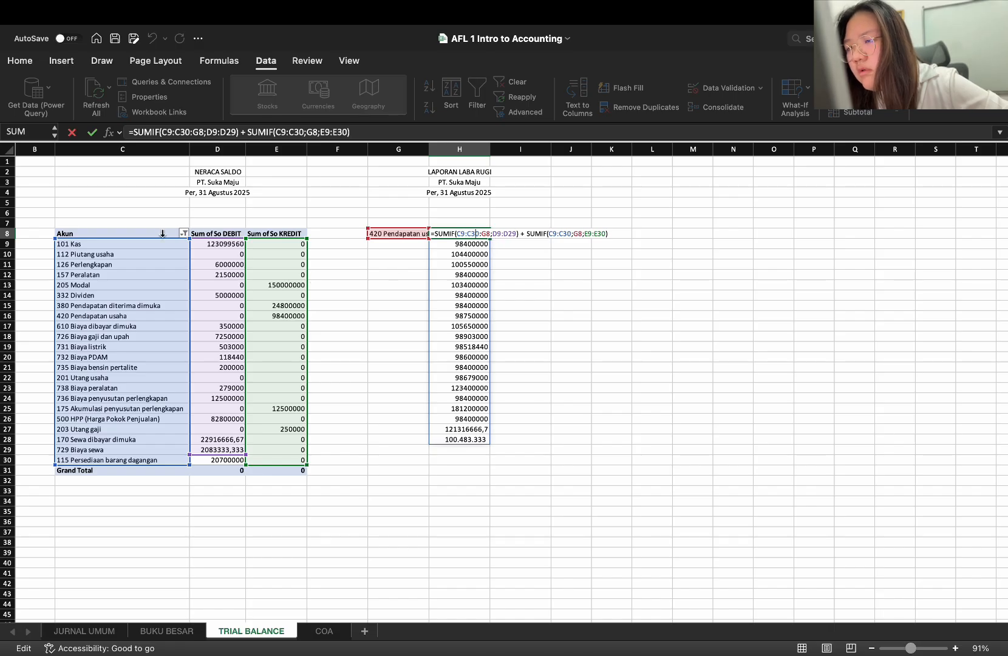
left_click(180, 236)
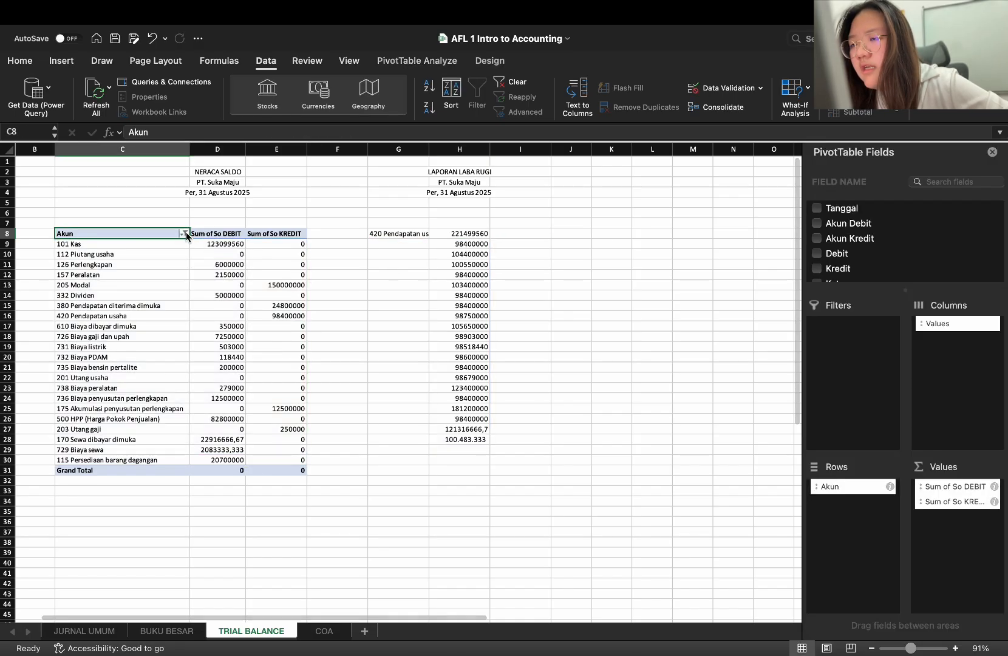
left_click(183, 234)
left_click(227, 398)
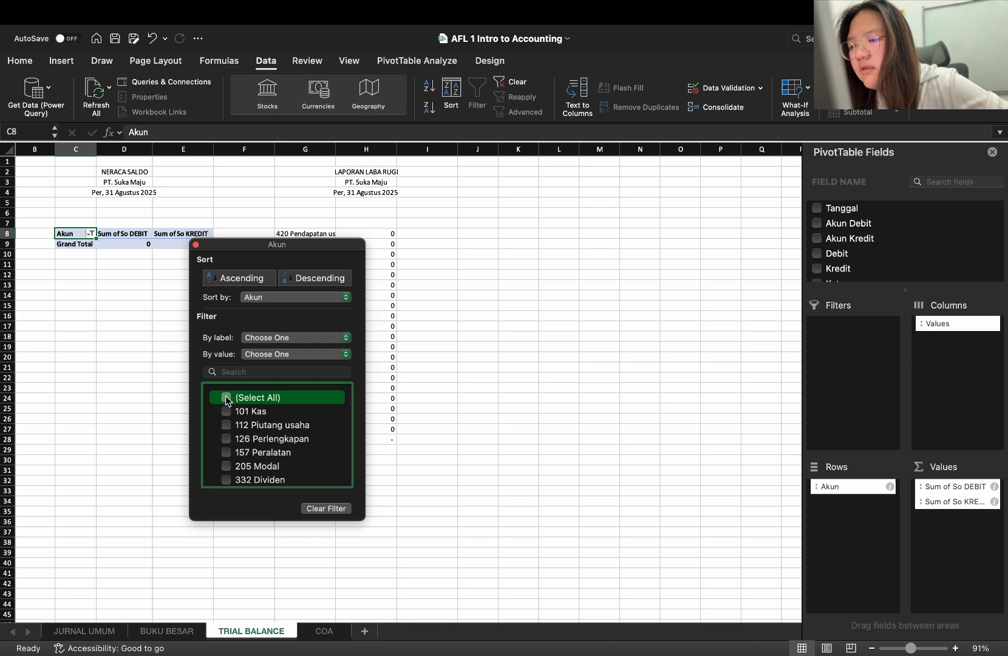
left_click(227, 398)
scroll(239, 462, "down", 5)
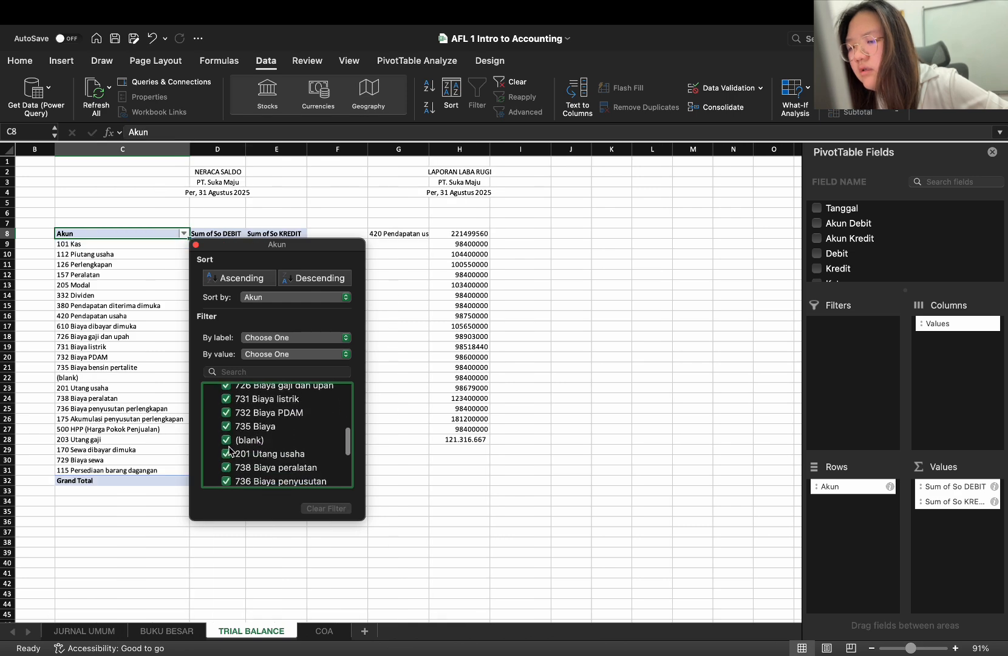
left_click(228, 446)
scroll(229, 460, "down", 5)
left_click(226, 459)
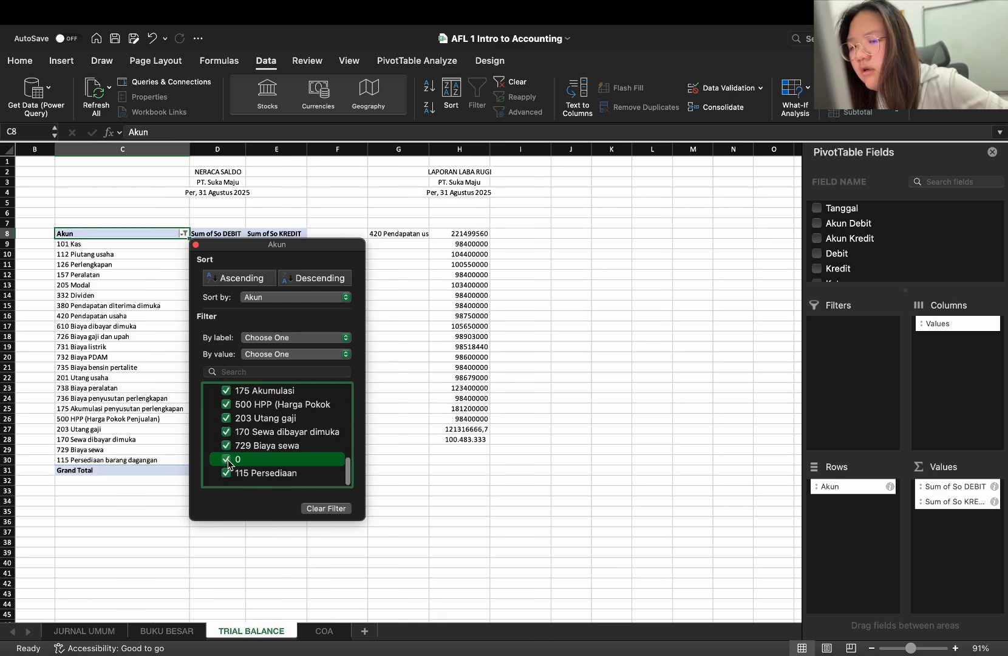
left_click(440, 438)
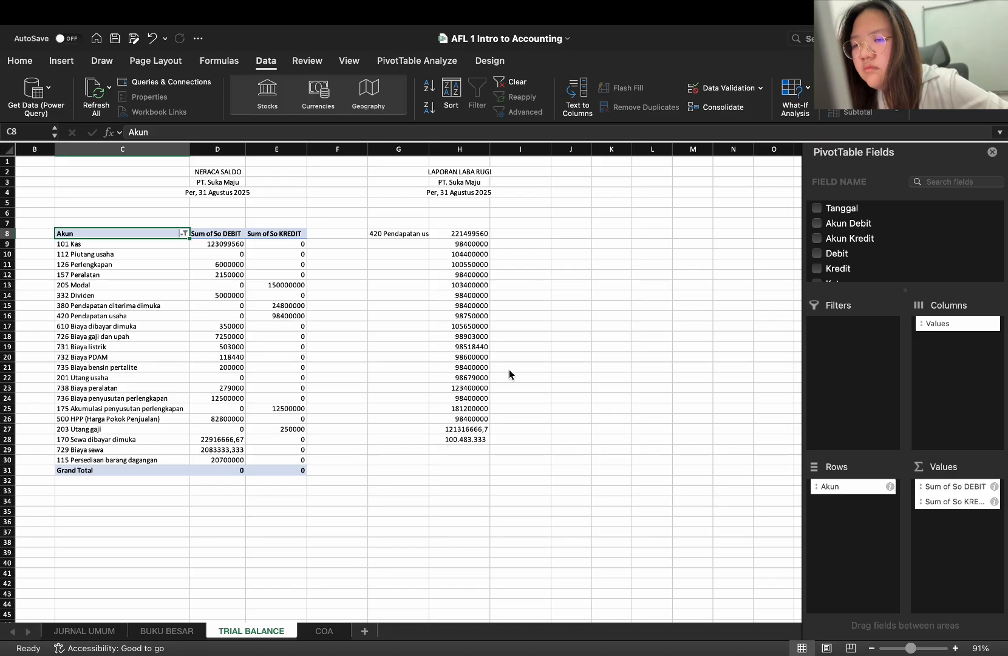
Try a semicolon between C9 and C30 in H8's first SUMIF, and restore the colon
left_click(467, 233)
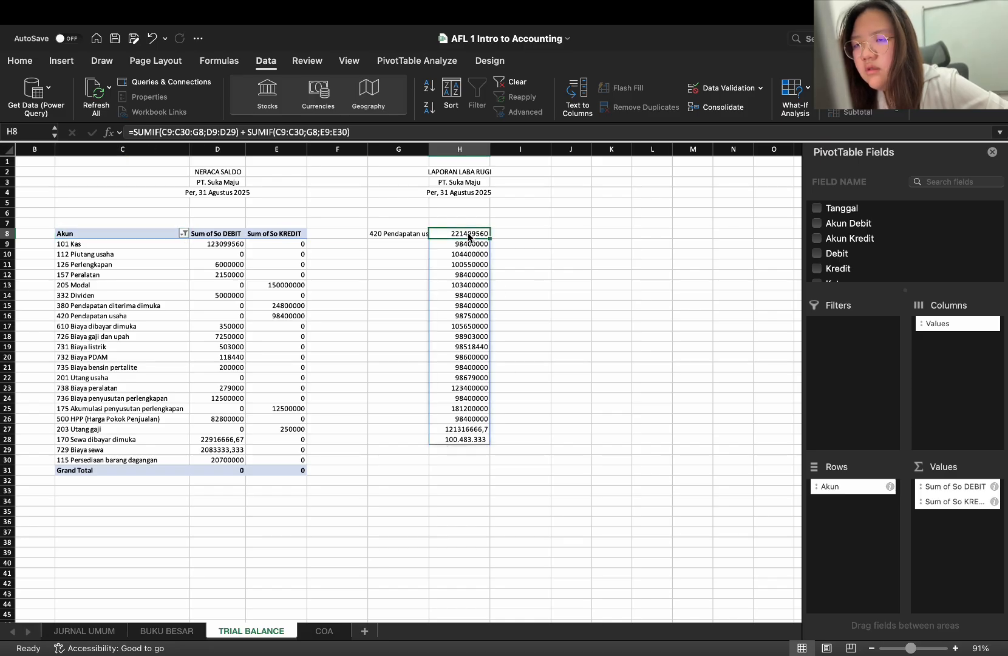
left_click(468, 245)
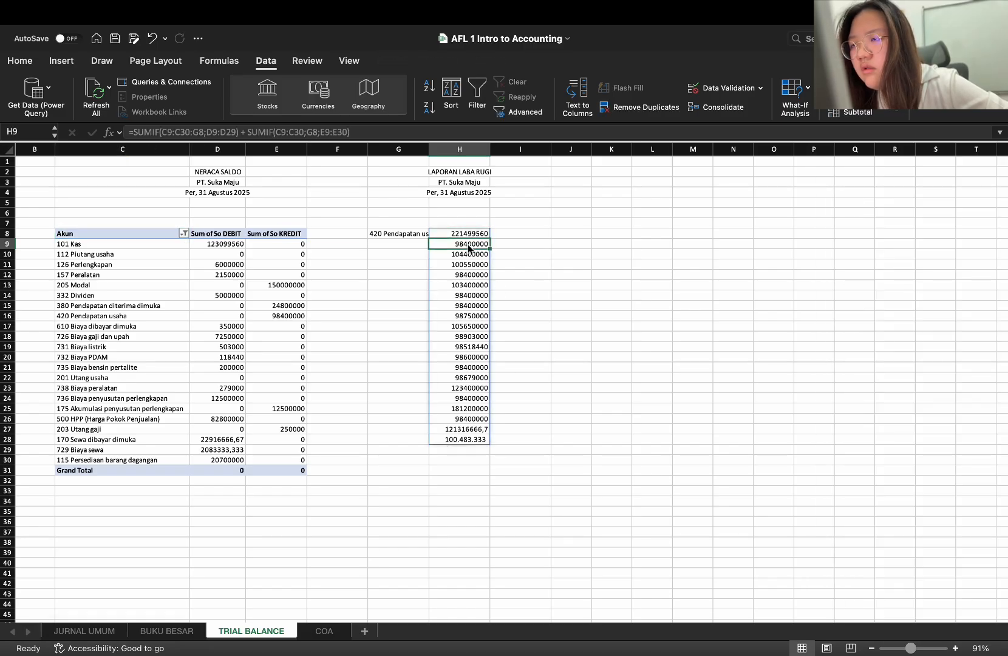
left_click(469, 233)
key("Up")
key("Up")
key("Up")
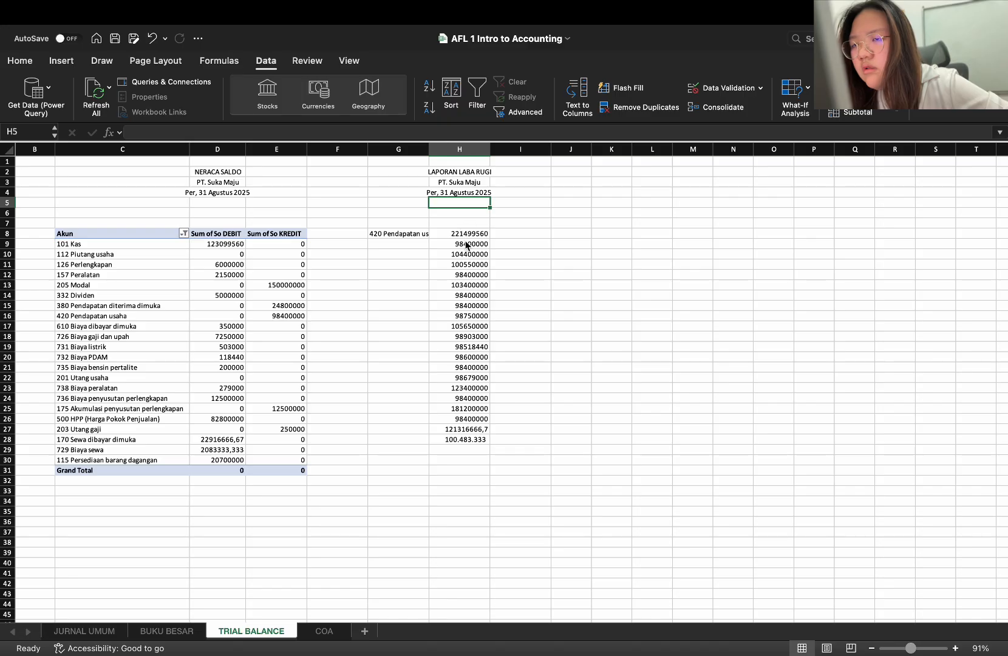
double_click(463, 233)
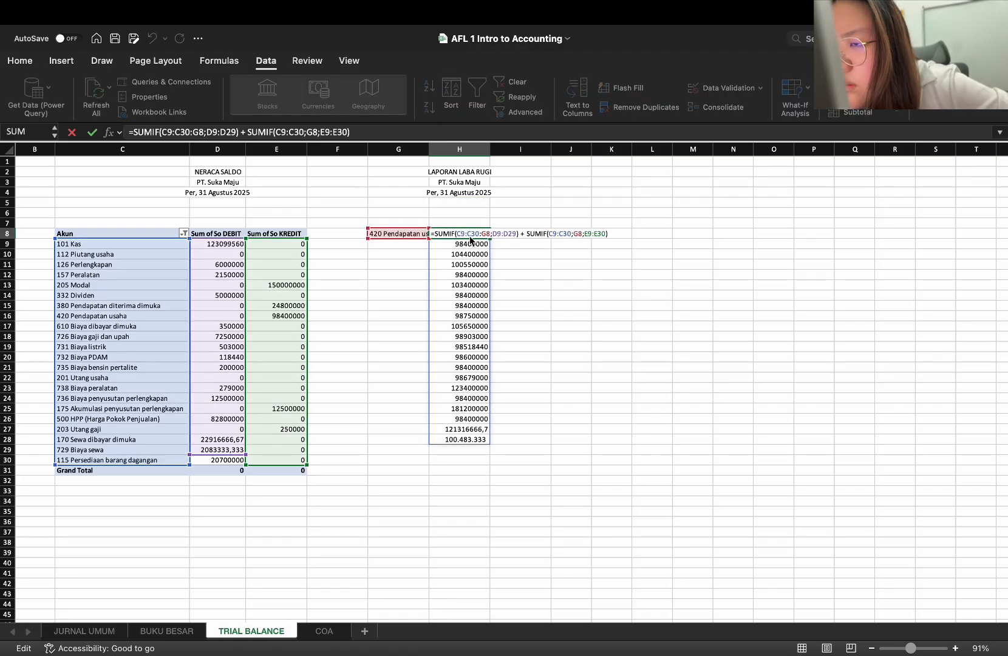
left_click(467, 235)
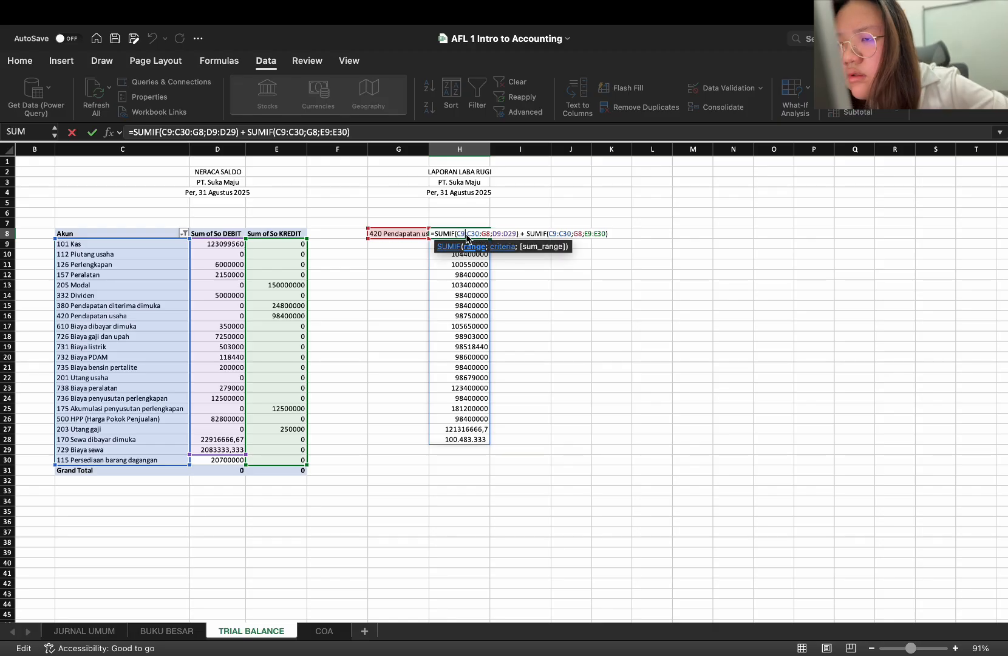
key("BackSpace")
type(";")
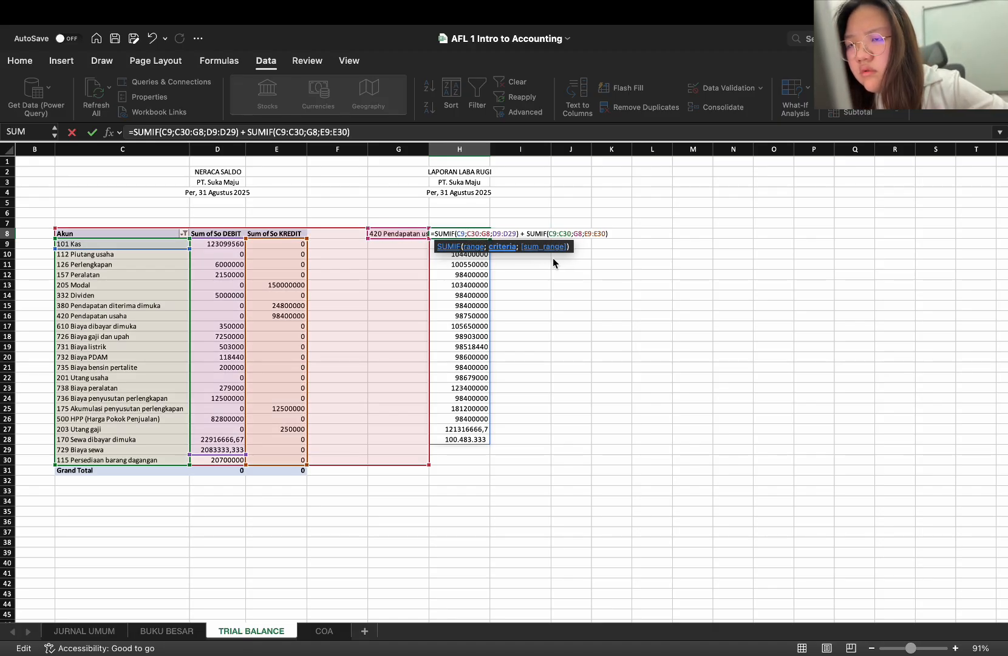
key("BackSpace")
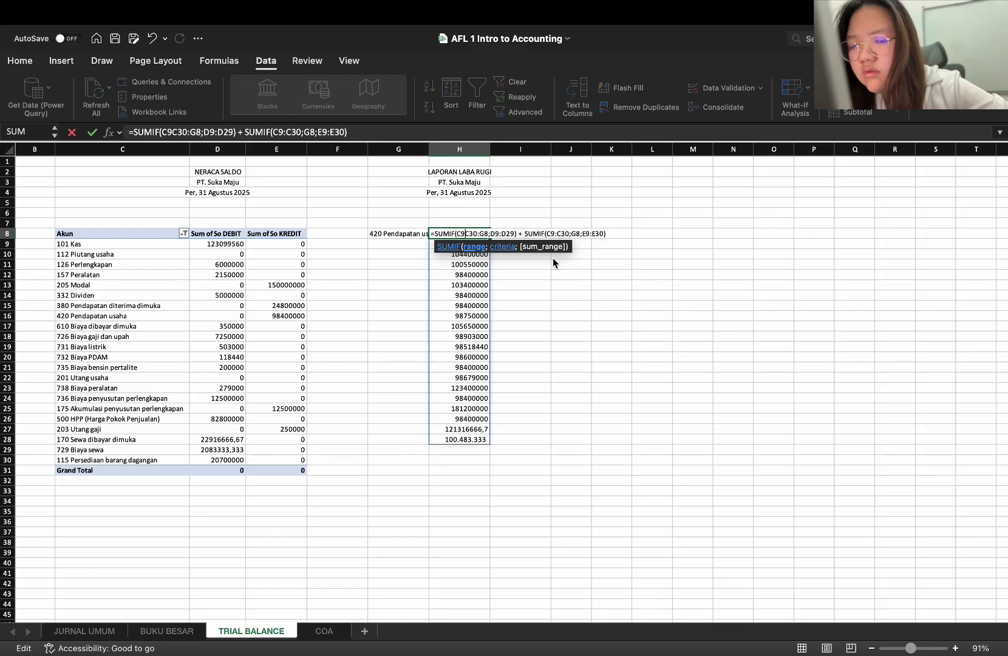
type(":")
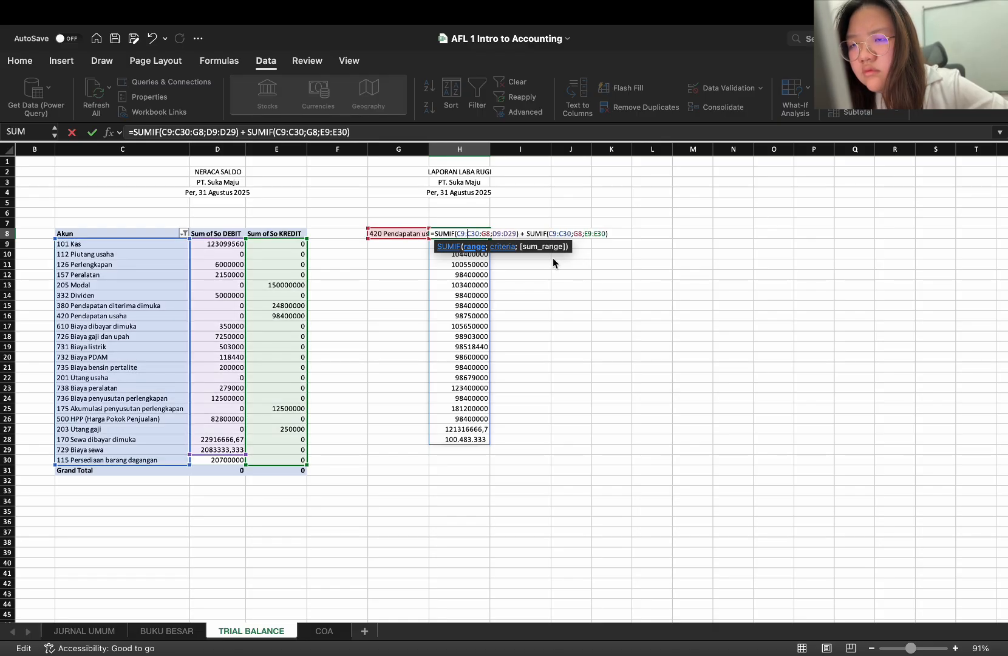
Replace the colon between C30 and G8 in H8's first SUMIF with a semicolon and enter the formula
left_click(483, 234)
key("BackSpace")
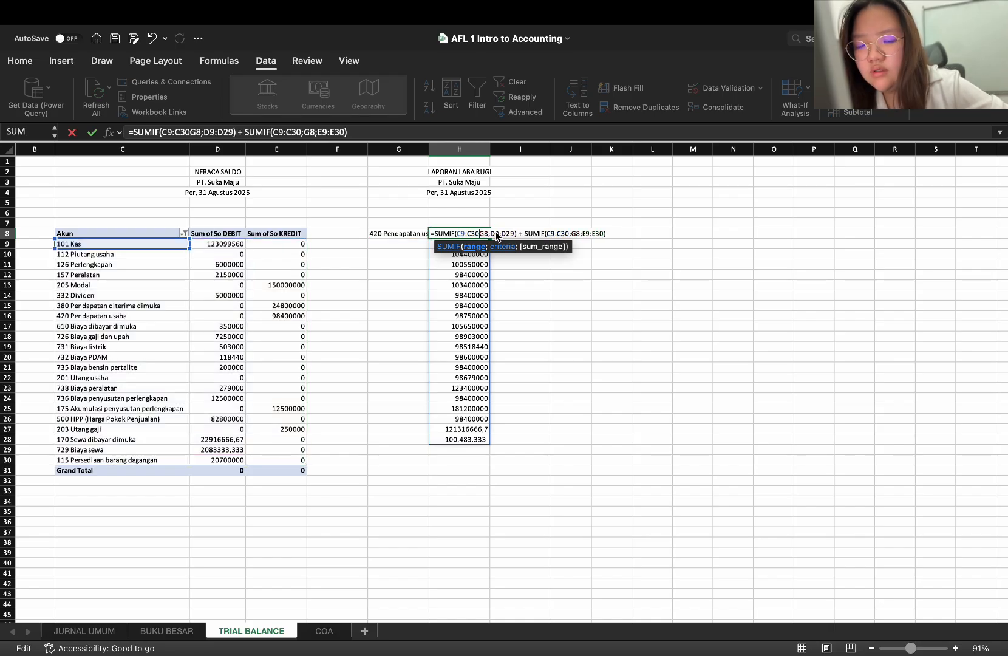
type(";")
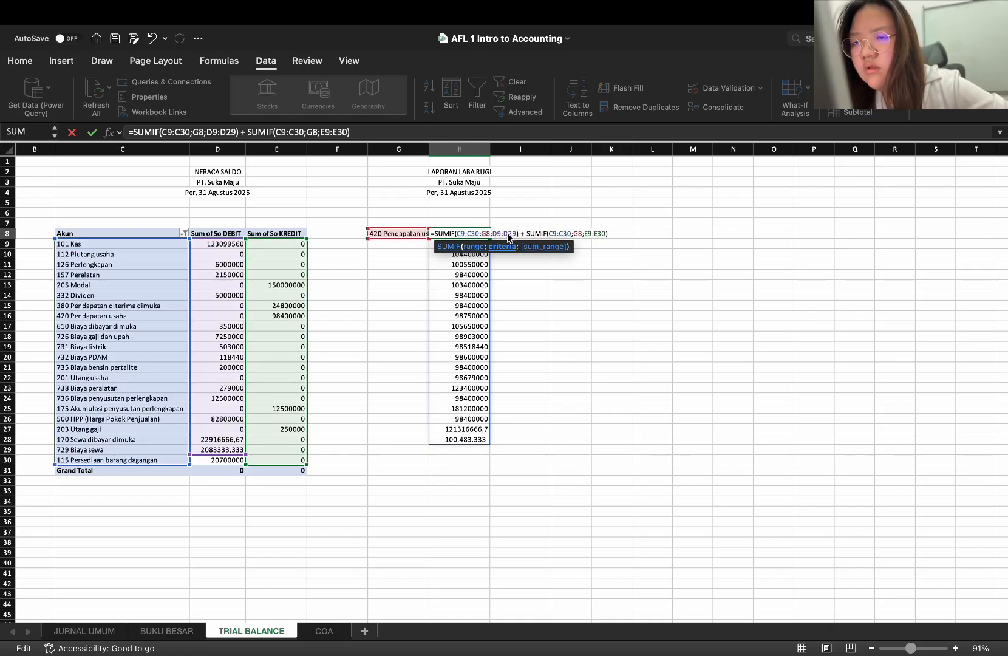
key("Return")
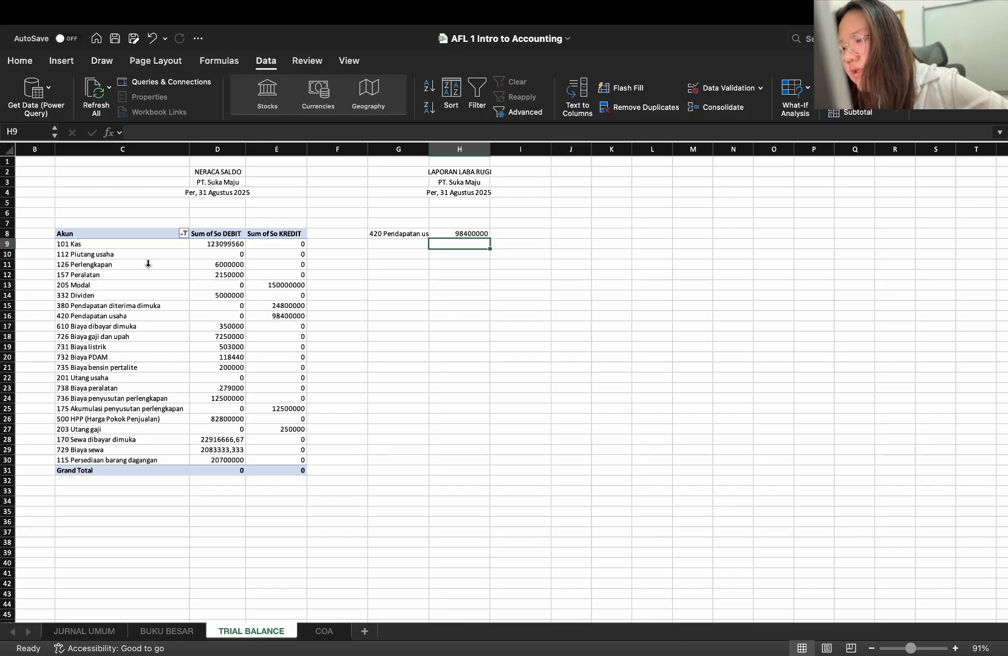
Sort the Akun rows of the NERACA SALDO PivotTable in ascending order
left_click(184, 233)
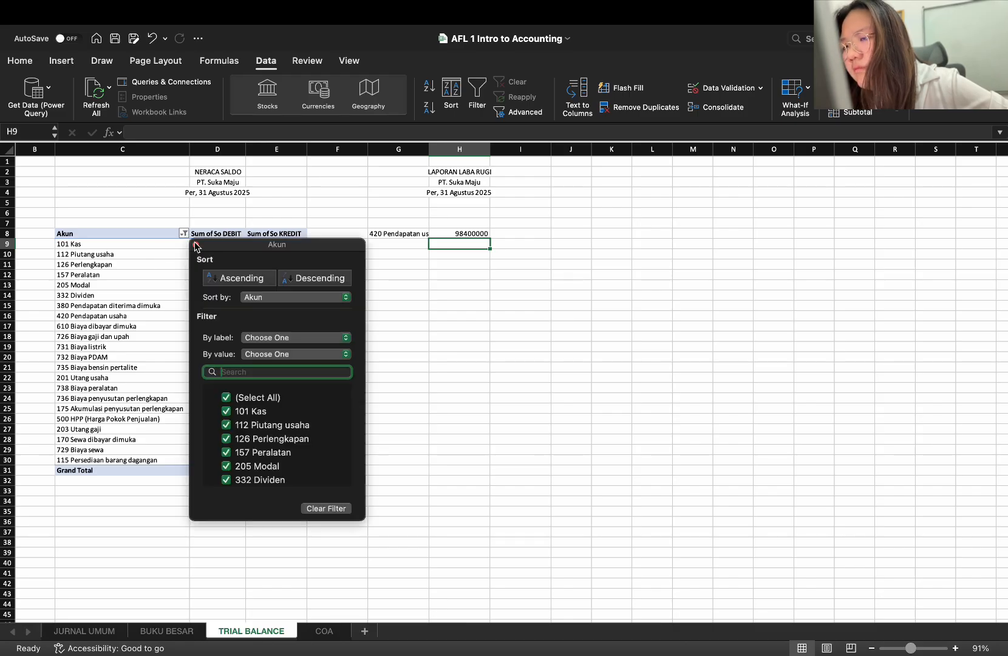
left_click(226, 279)
left_click(169, 362)
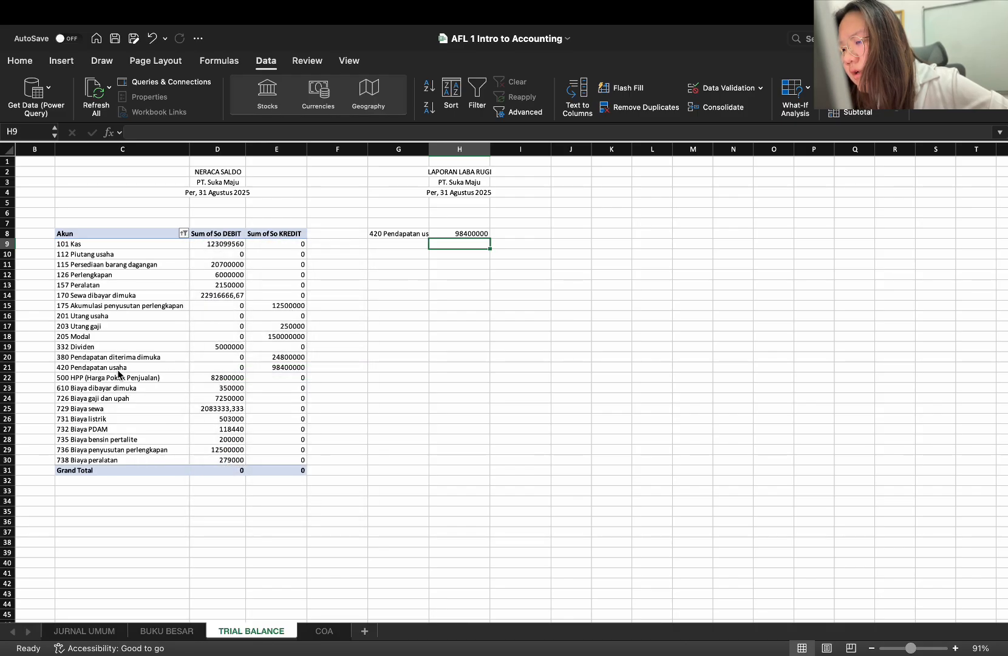
left_click(292, 368)
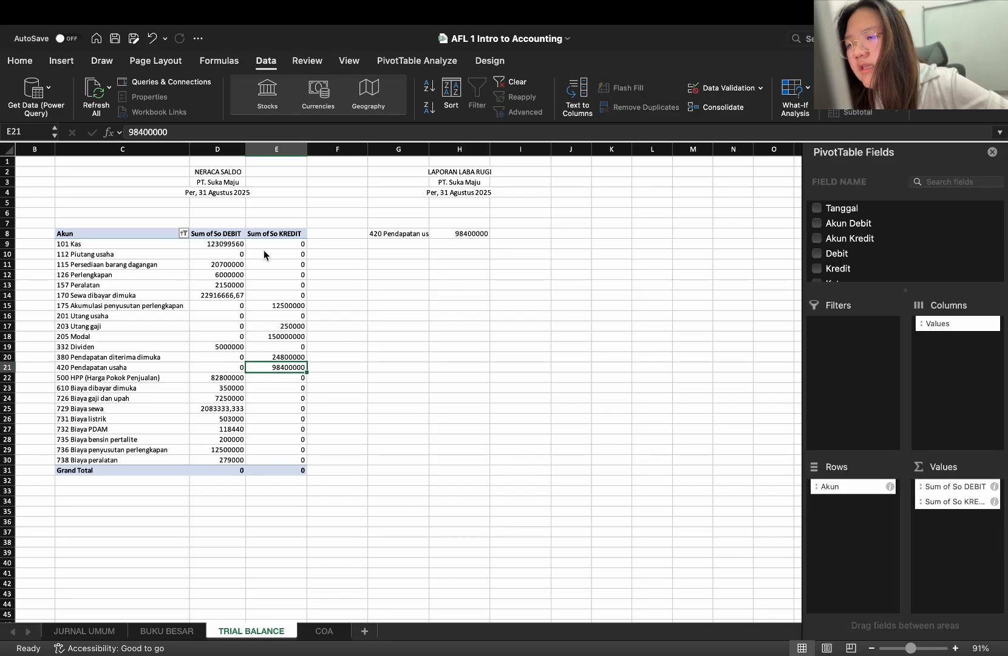
Apply the comma number style to the debit and credit amounts in D9:E30
left_click_drag(216, 244, 291, 459)
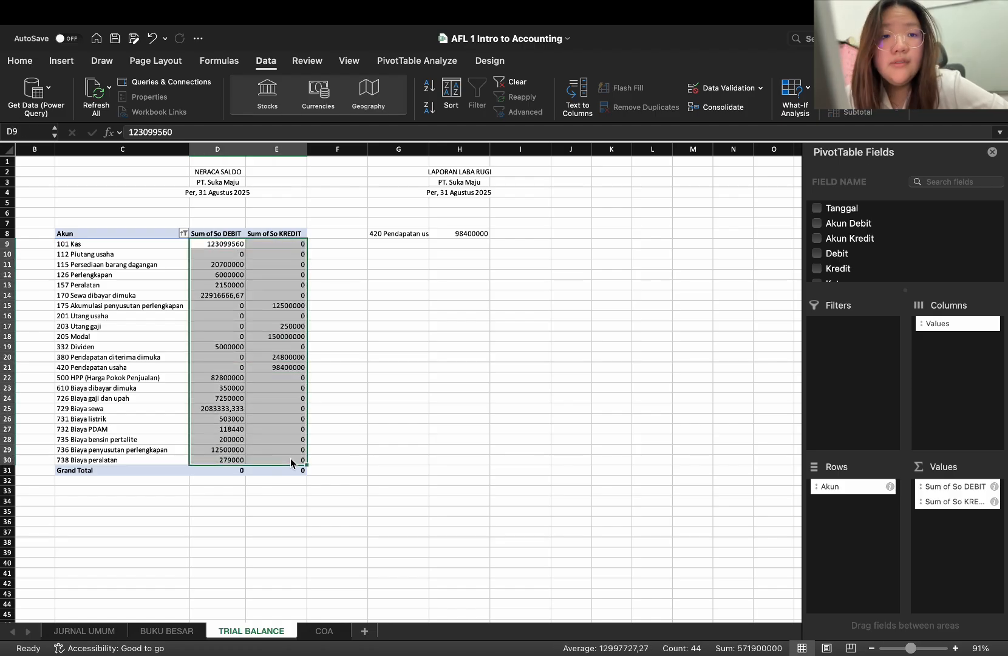
left_click(61, 61)
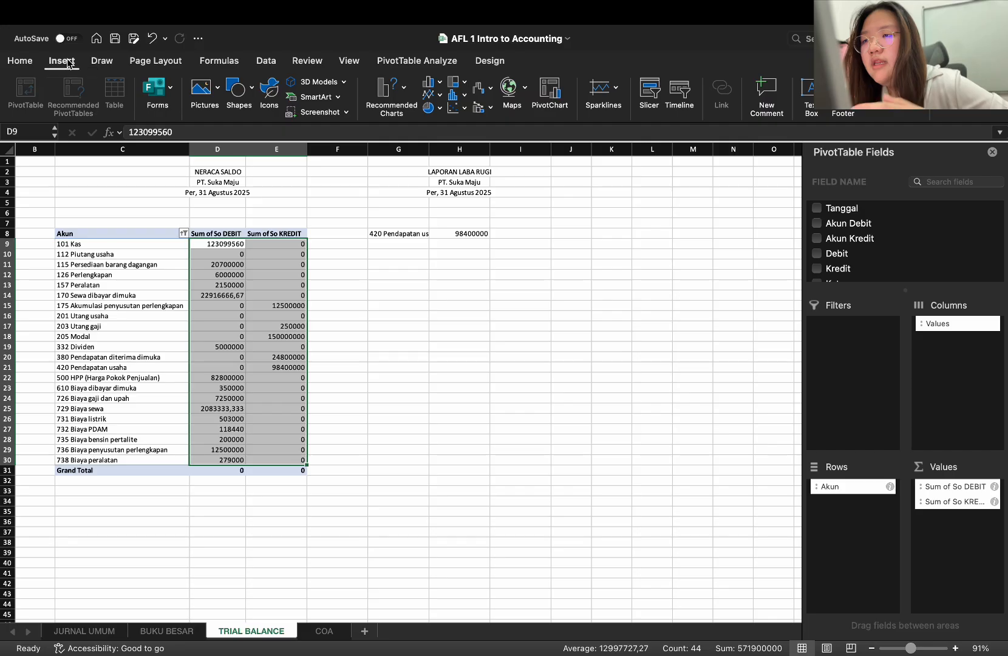
left_click(27, 65)
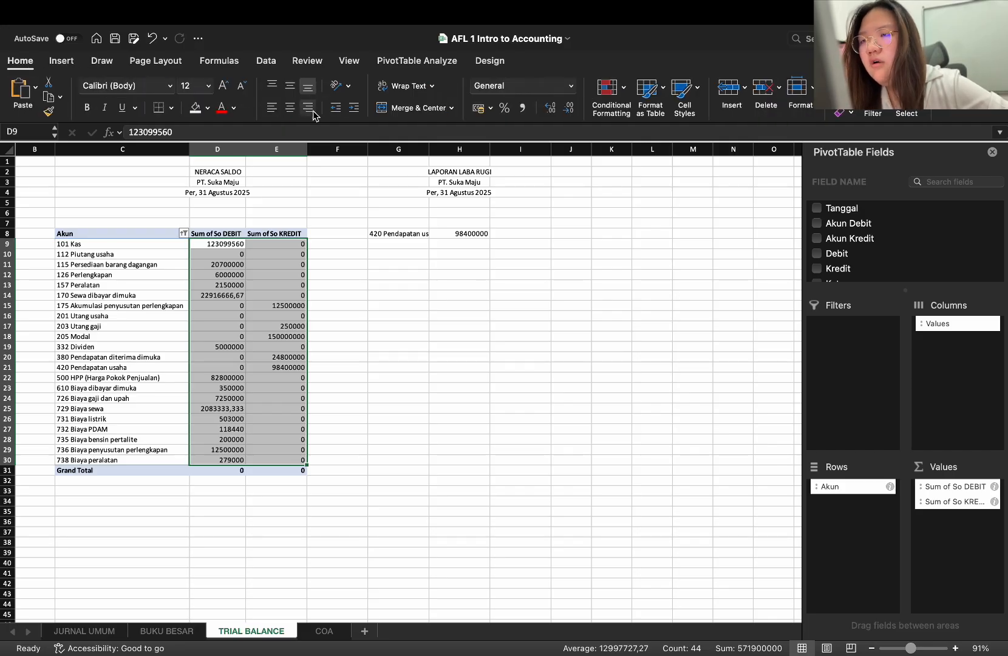
left_click(523, 108)
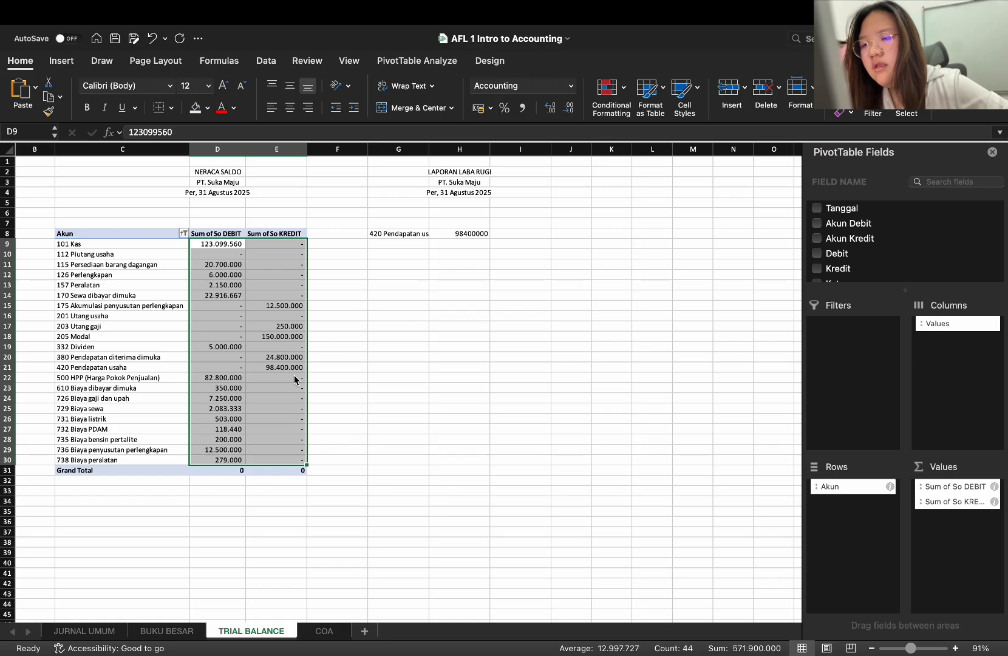
Apply the comma number style to the Pendapatan usaha amount in H8
left_click(482, 267)
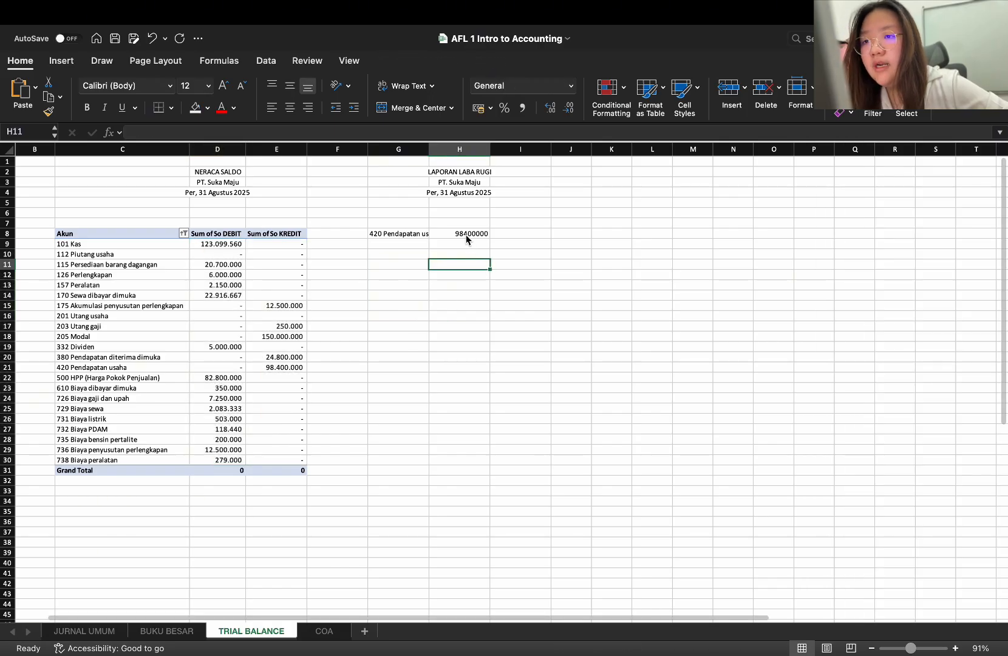
left_click(466, 238)
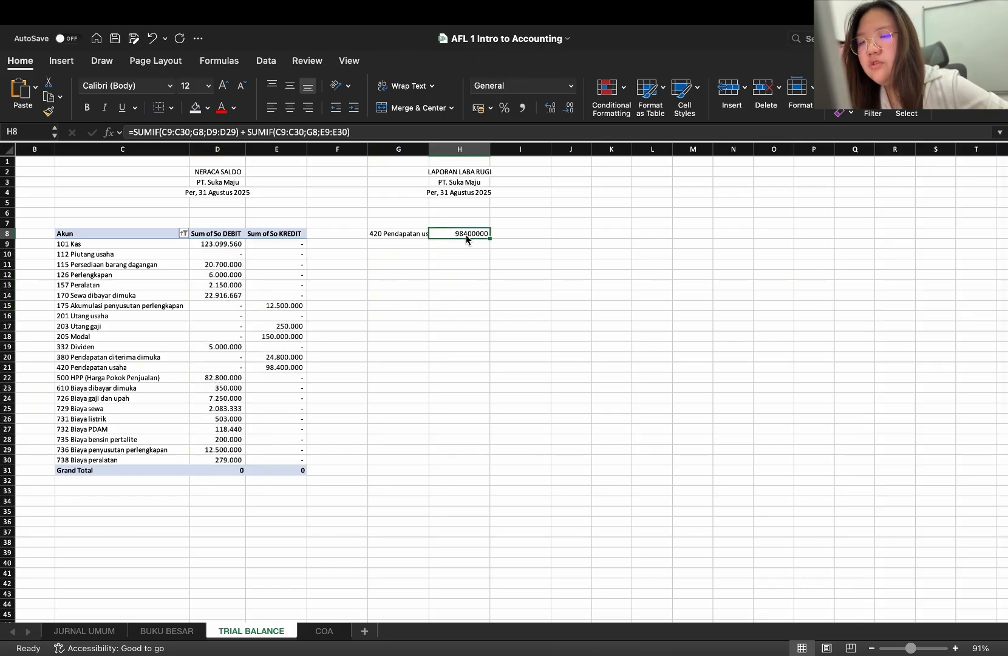
left_click(524, 108)
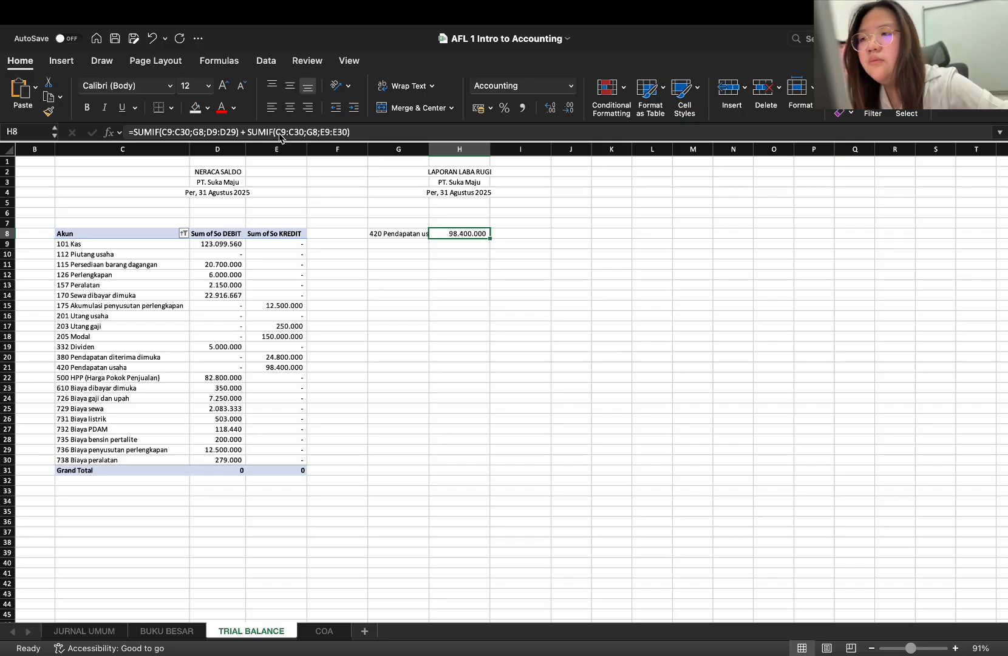
Make the criteria range in H8's first SUMIF absolute as $C$9:$C$30
left_click(163, 132)
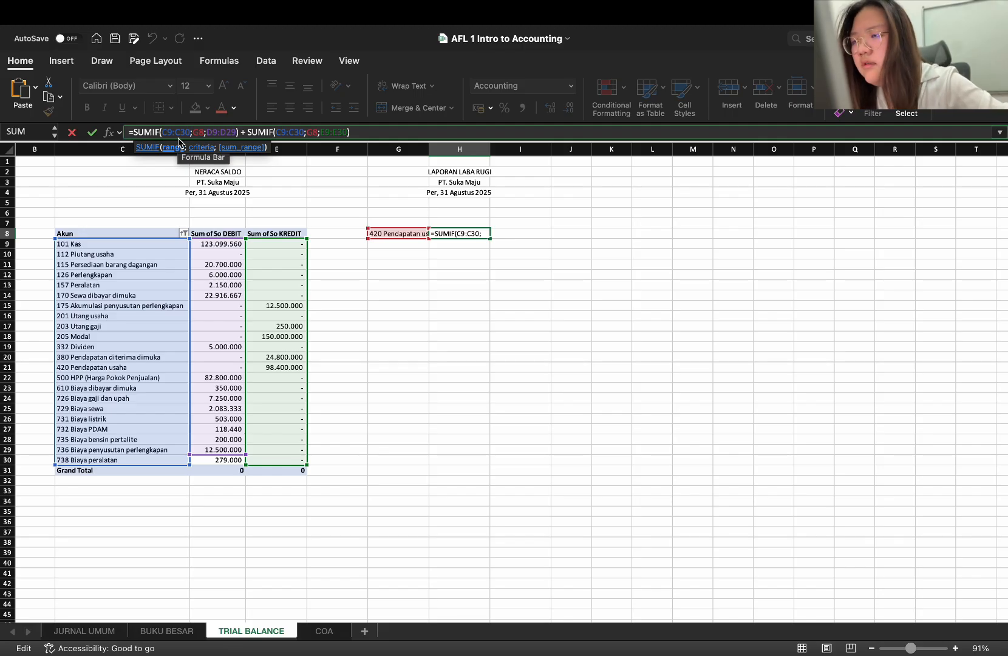
type("$")
key("Right")
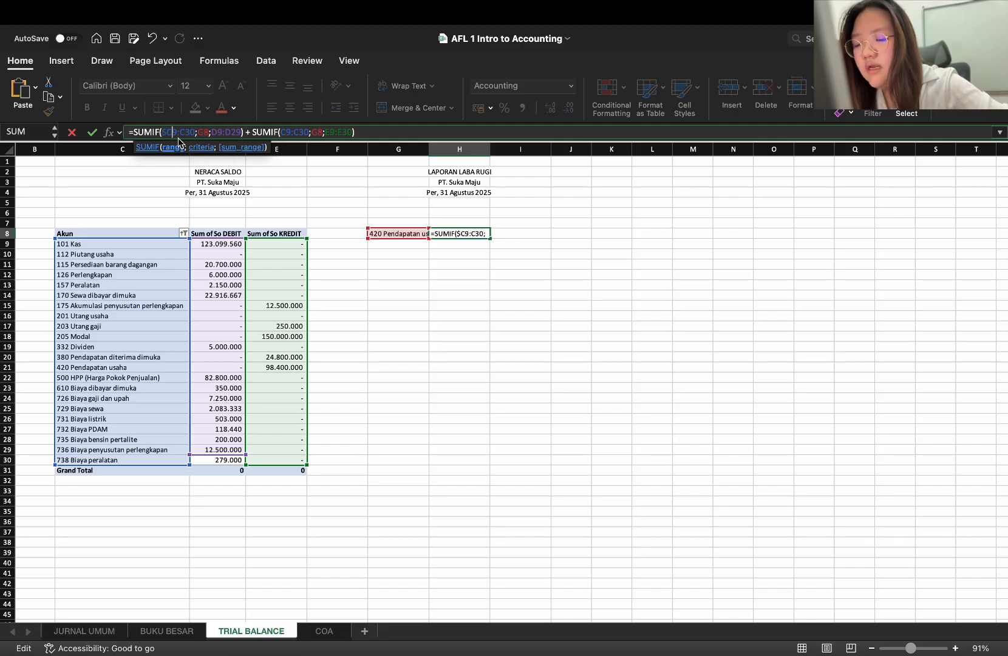
type("$")
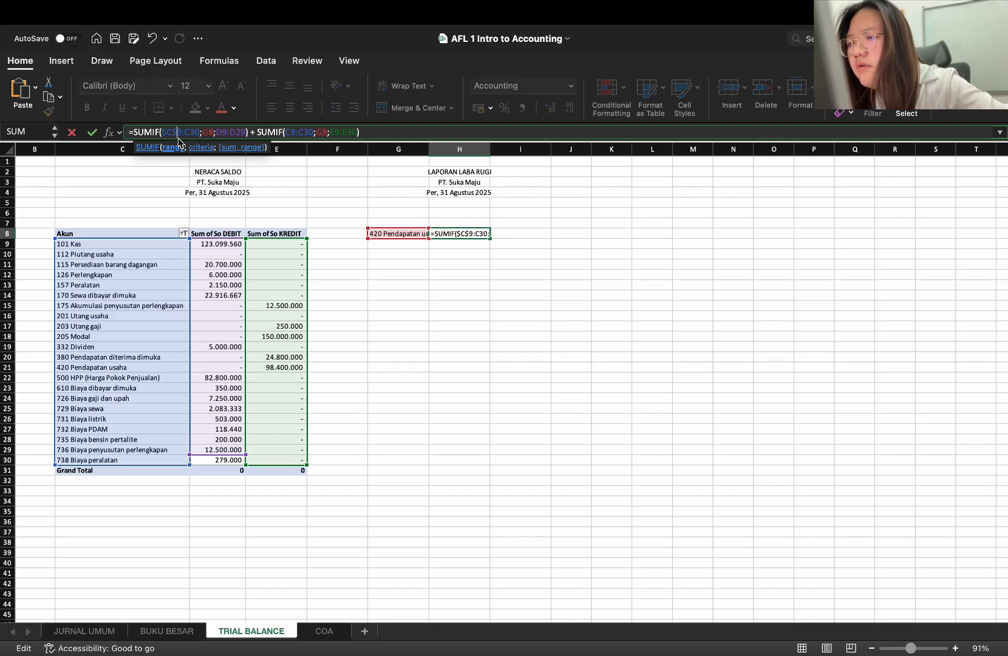
key("Right")
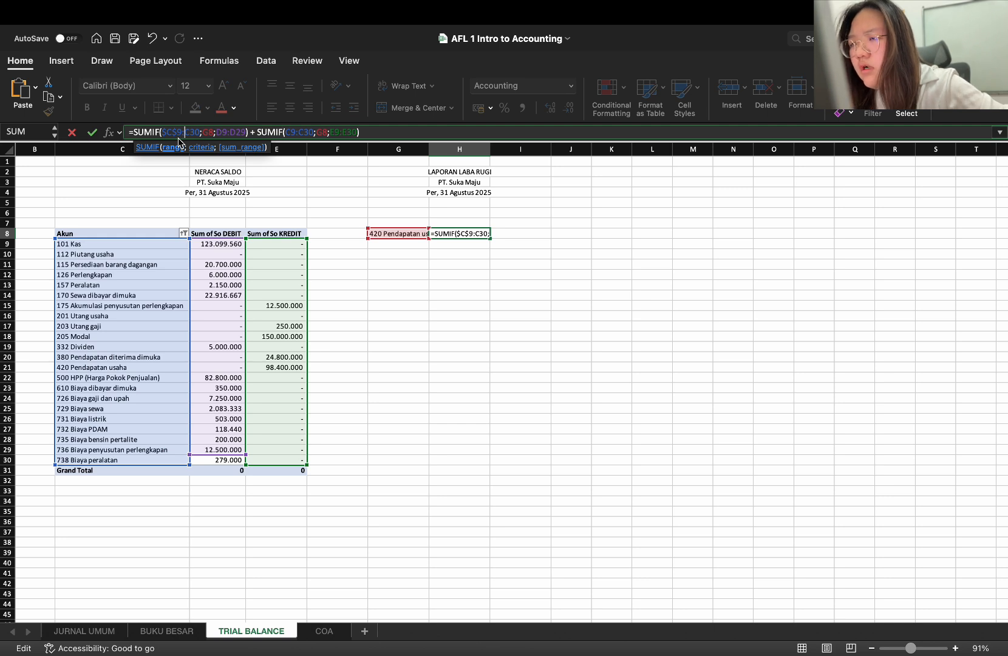
type("$")
key("Right")
type("$")
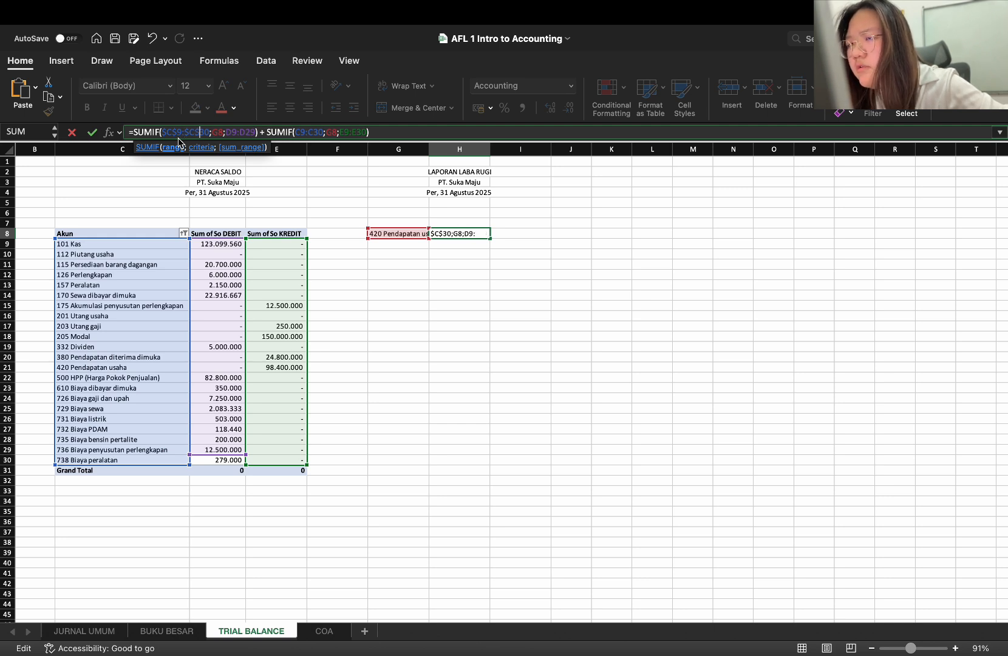
Make the sum range in H8's first SUMIF absolute as $D$9:$D$29
left_click(230, 134)
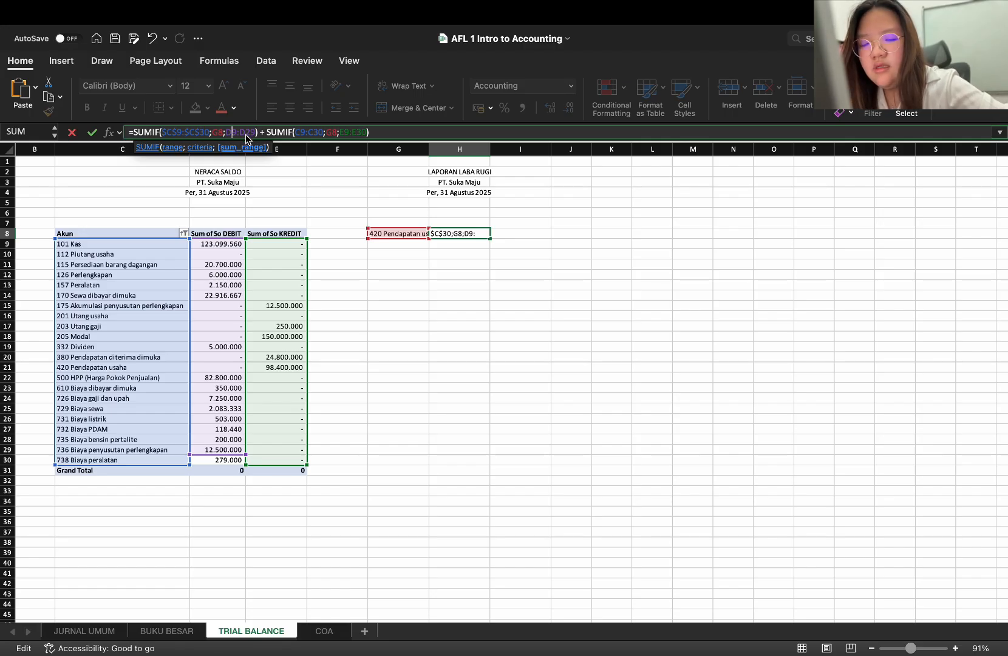
type("$C")
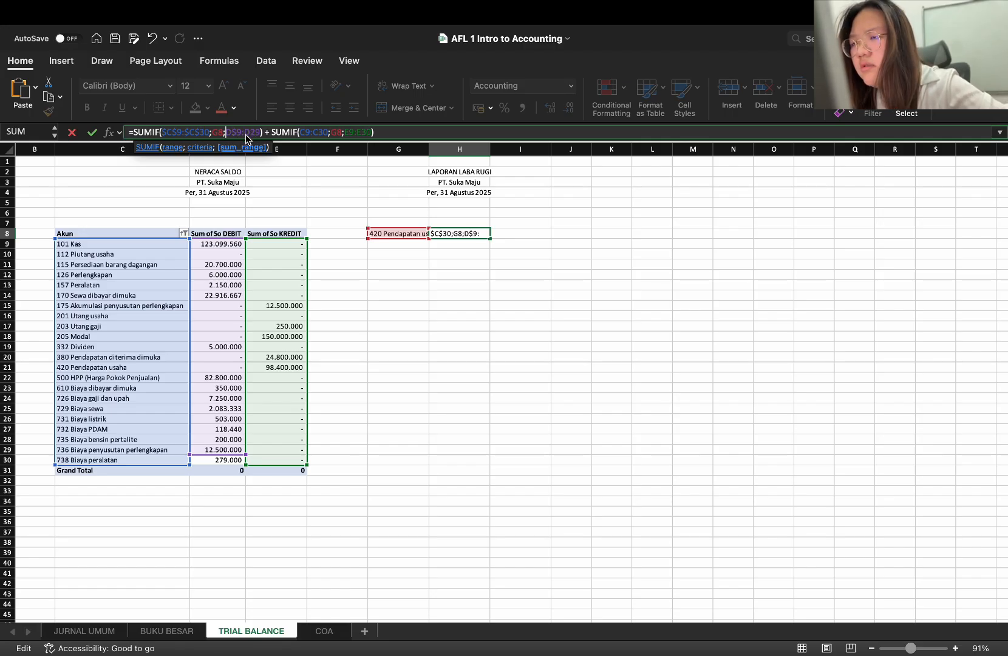
type("$9:")
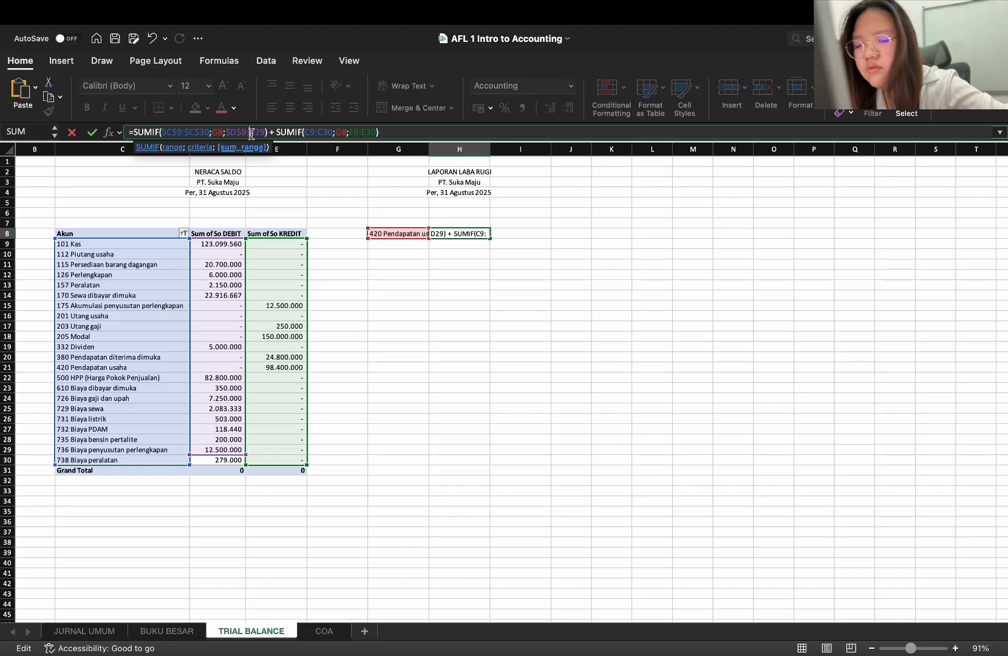
type("$D$")
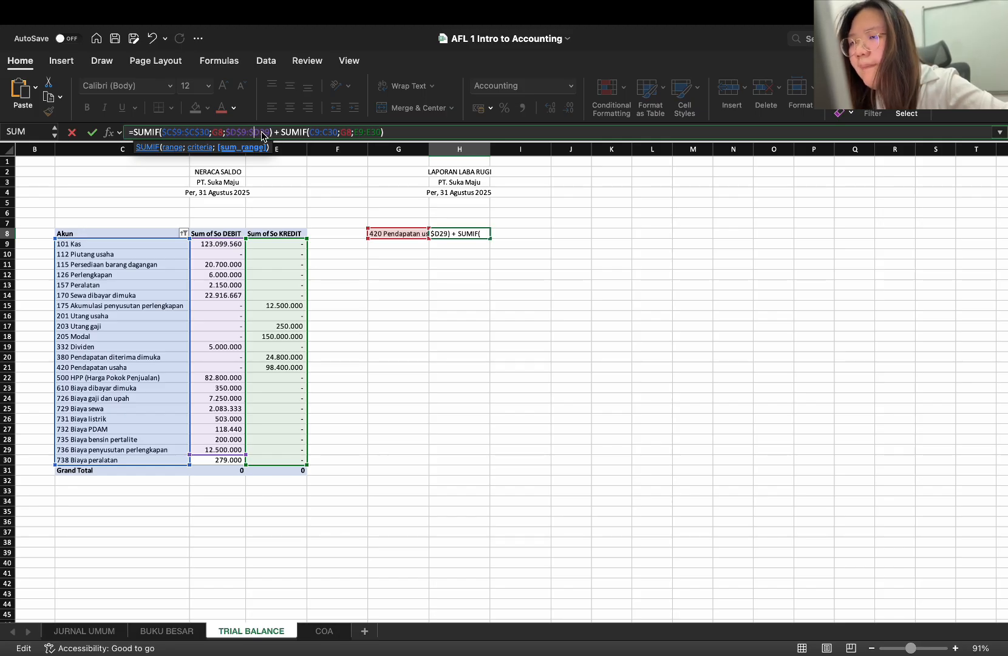
left_click(262, 133)
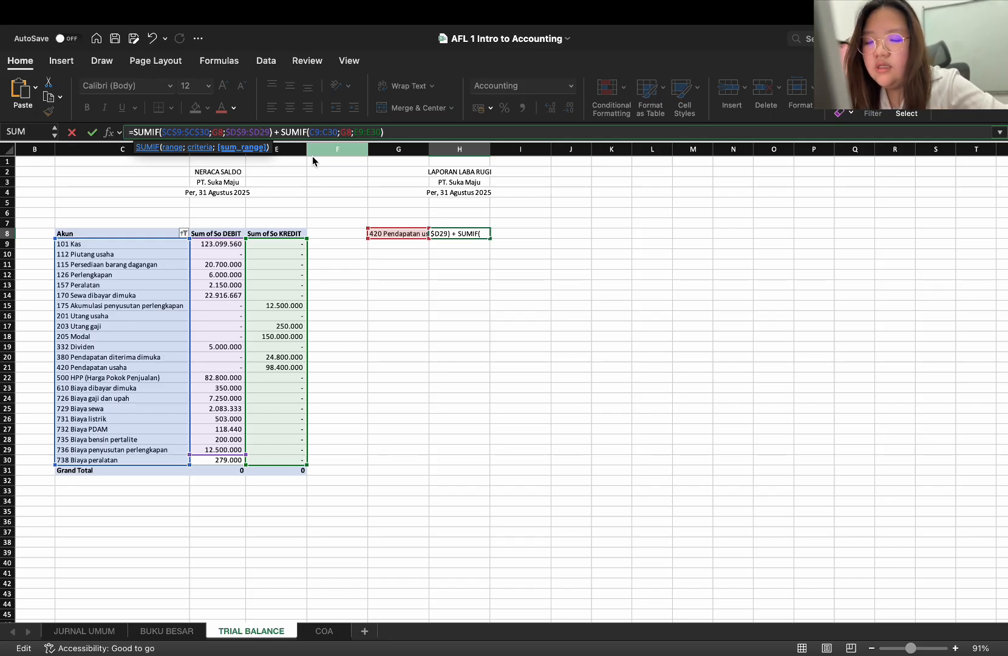
type("$")
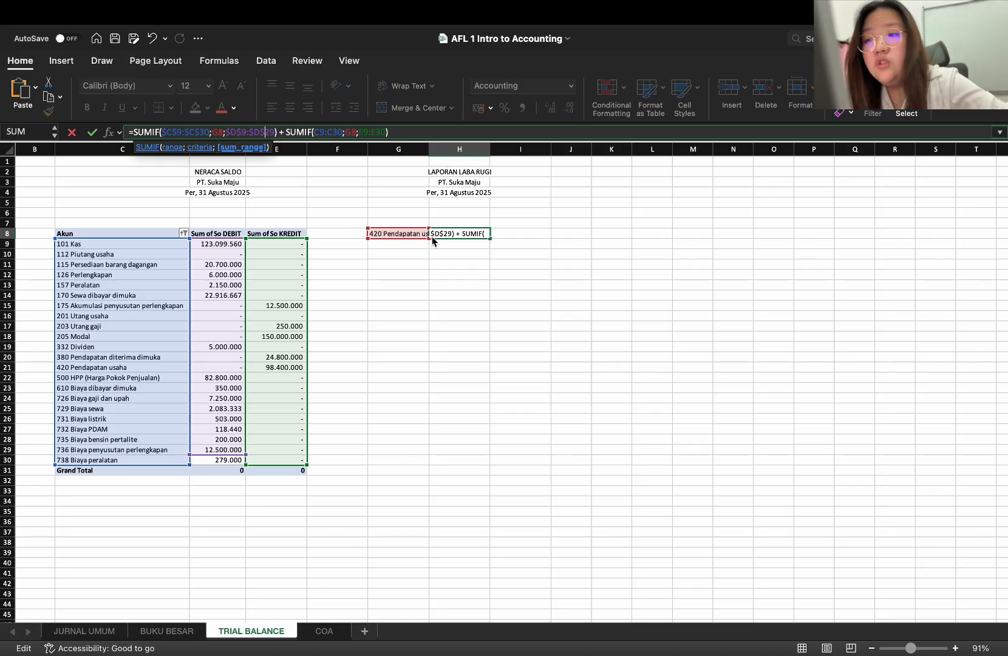
Make the criteria range in H8's second SUMIF absolute as $C$9:$C$30
left_click(315, 132)
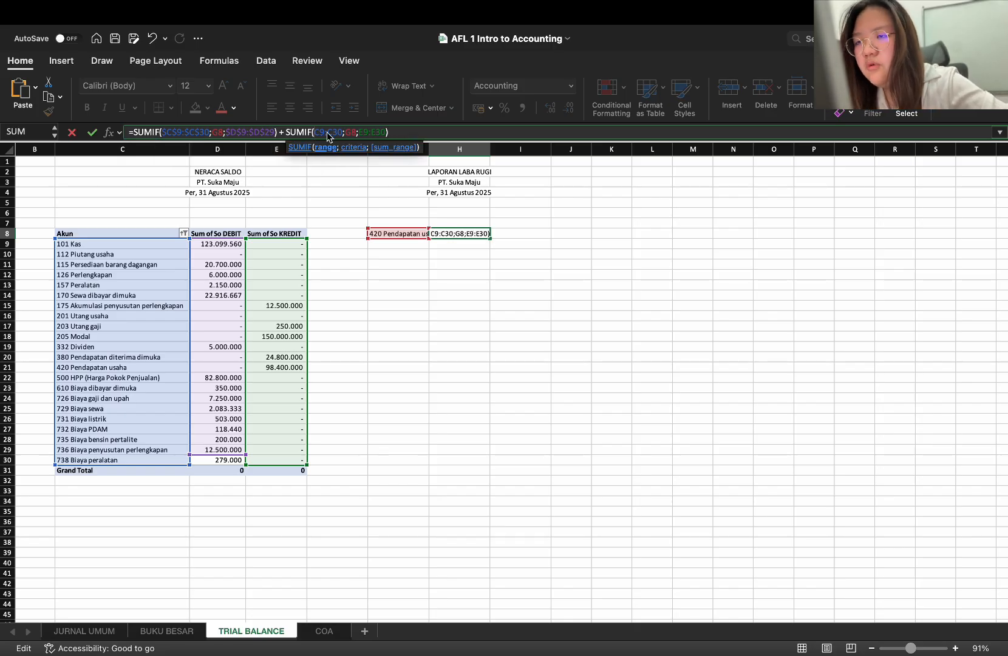
type("$")
left_click(326, 132)
type("$C$")
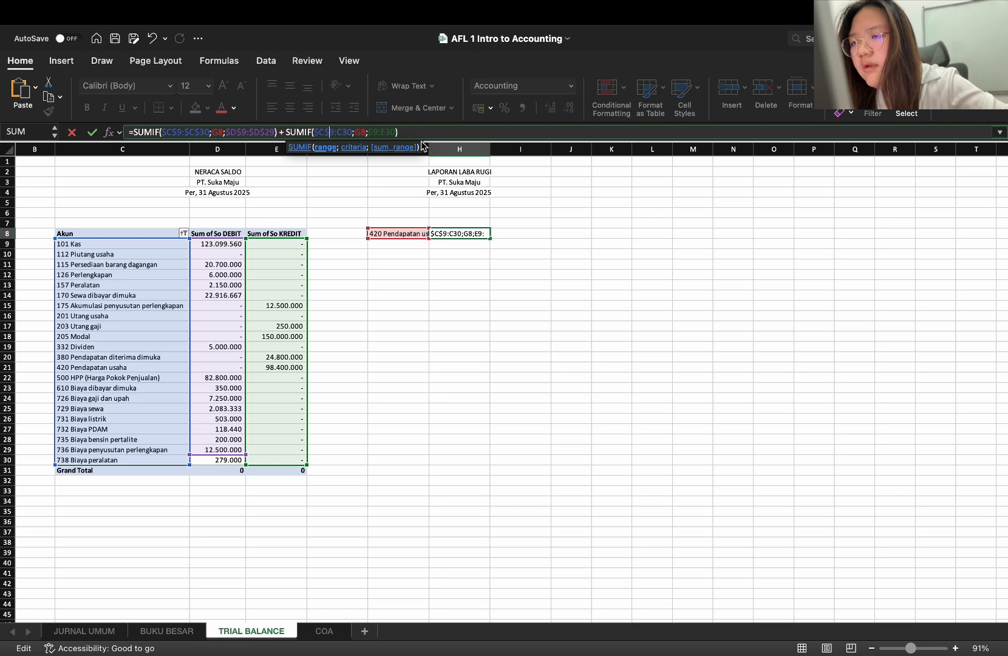
left_click(342, 133)
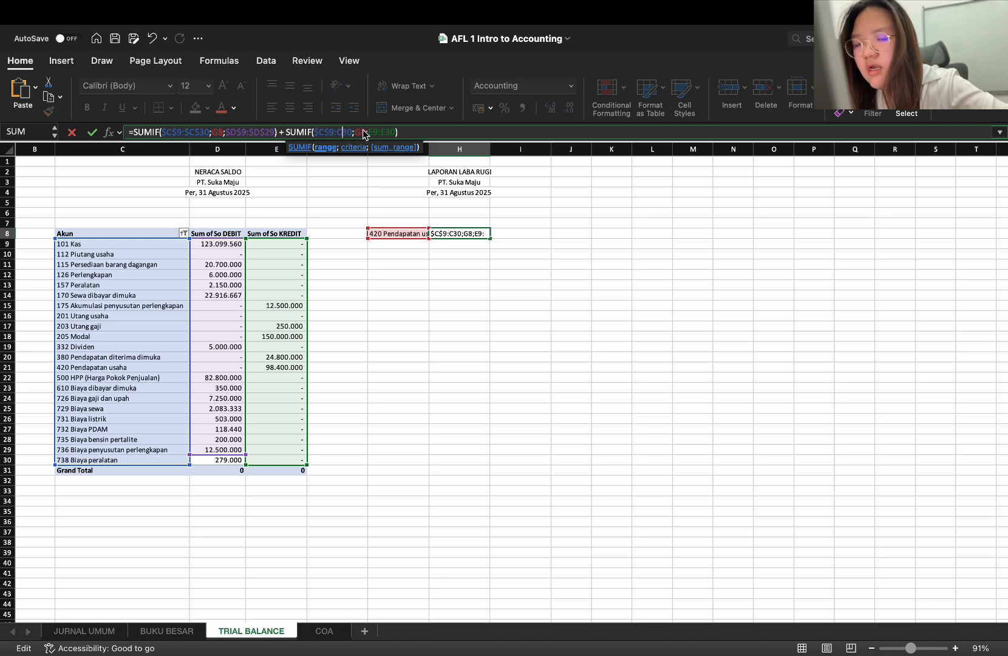
type("$")
key("Left")
key("Left")
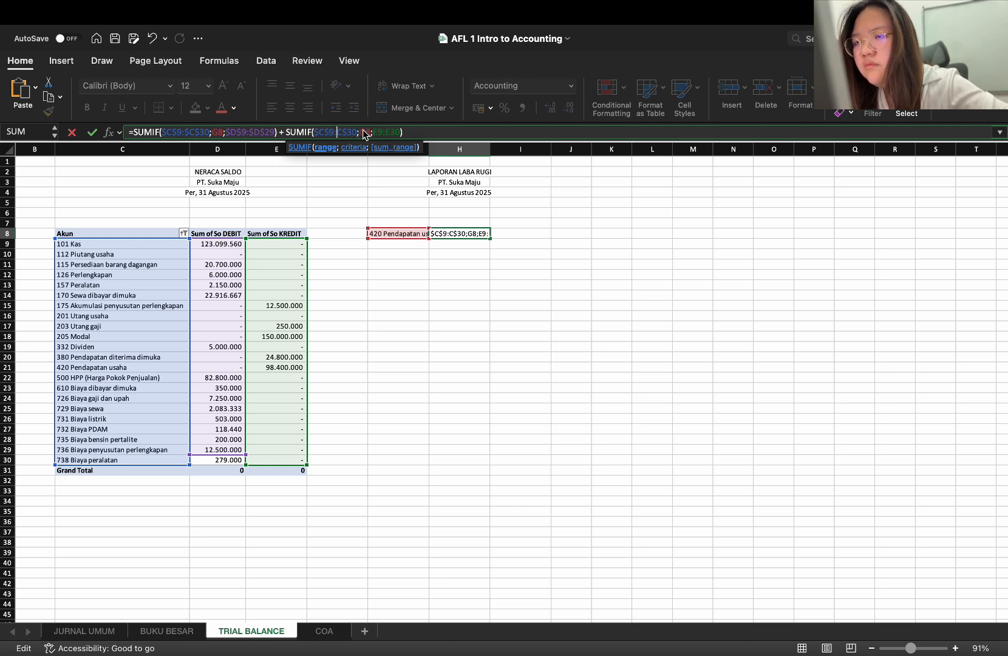
type("$")
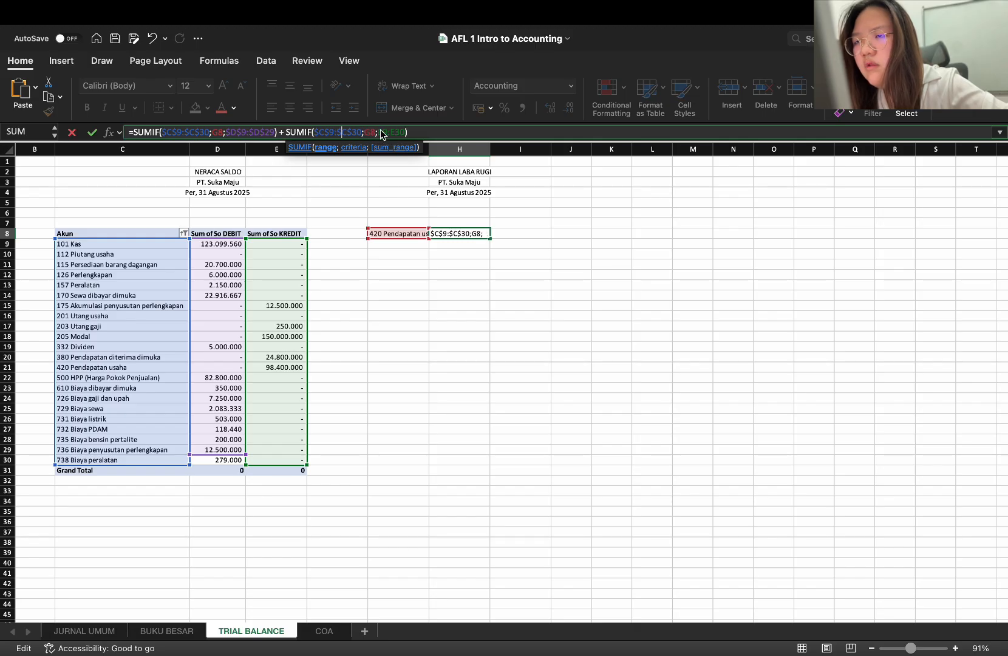
Make the sum range in H8's second SUMIF absolute as $E$9:$E$30 and commit the formula
left_click(379, 132)
type("$")
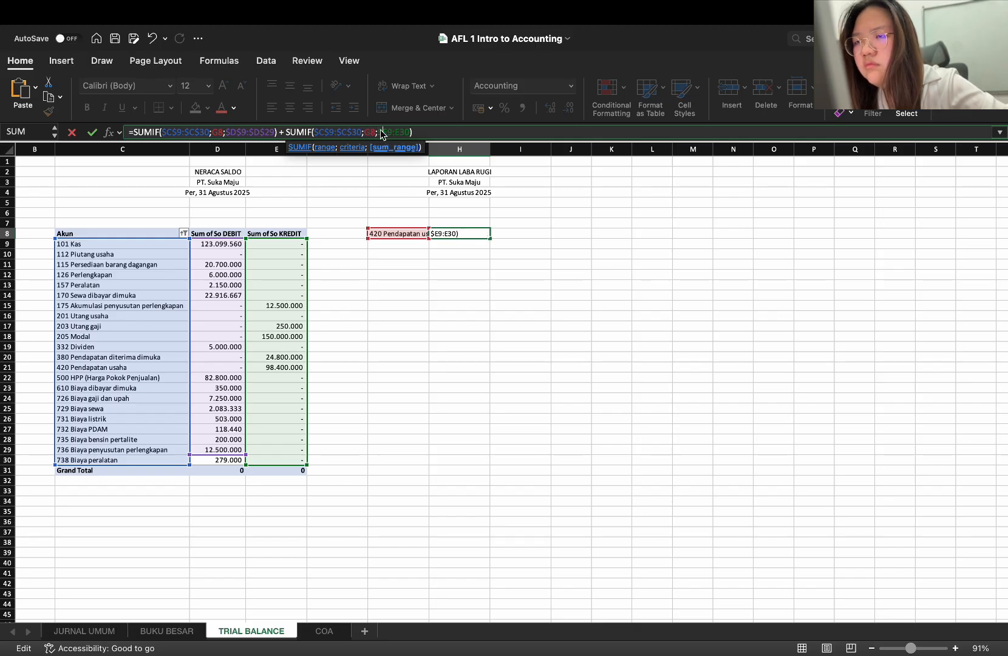
key("Right")
type("$")
key("Right")
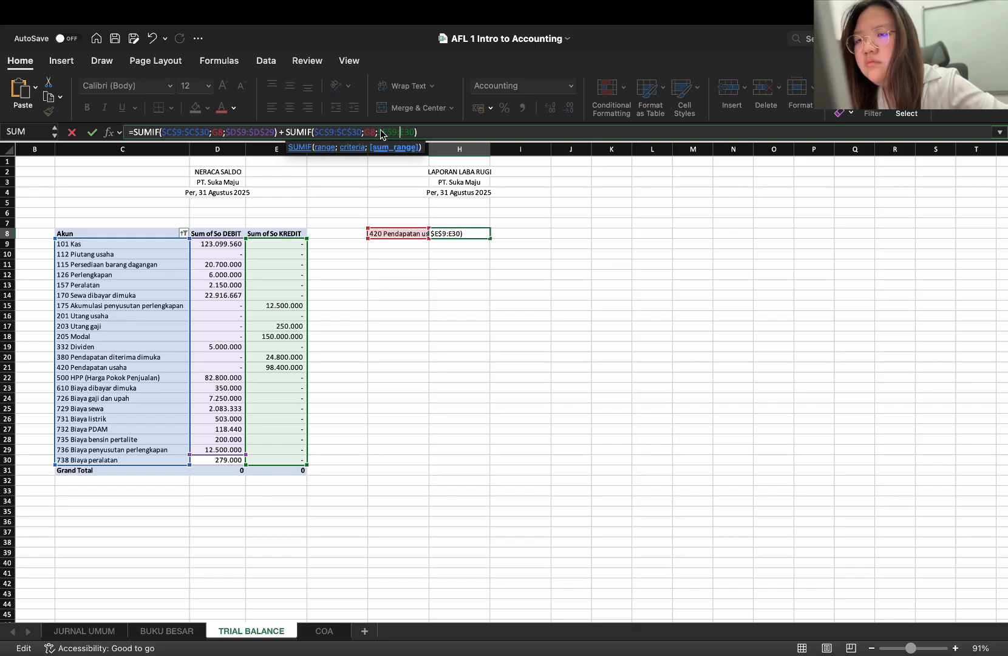
type("$")
key("Right")
type("$")
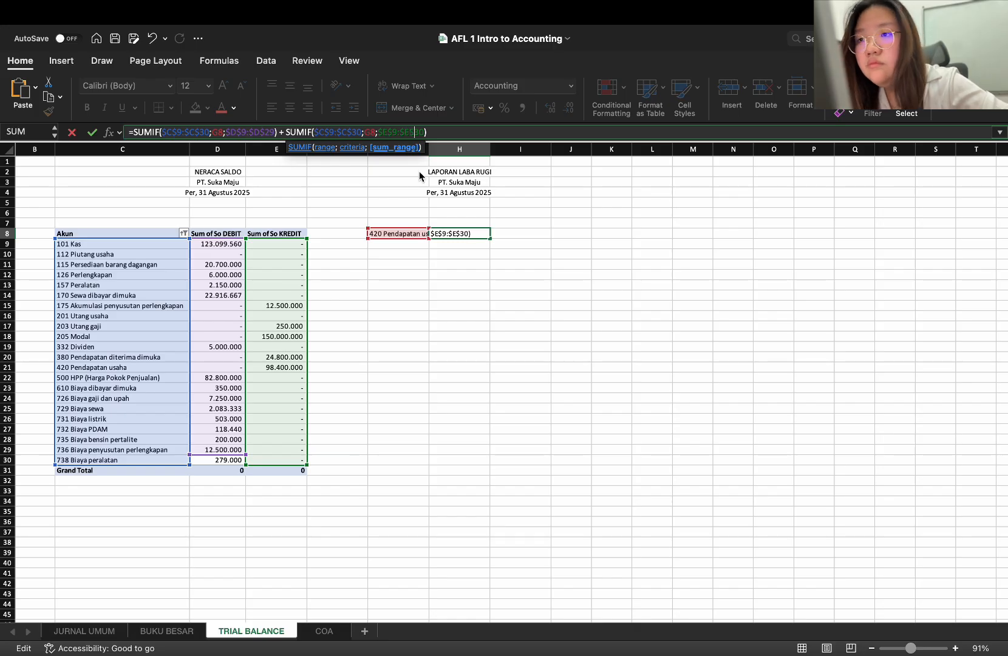
key("Return")
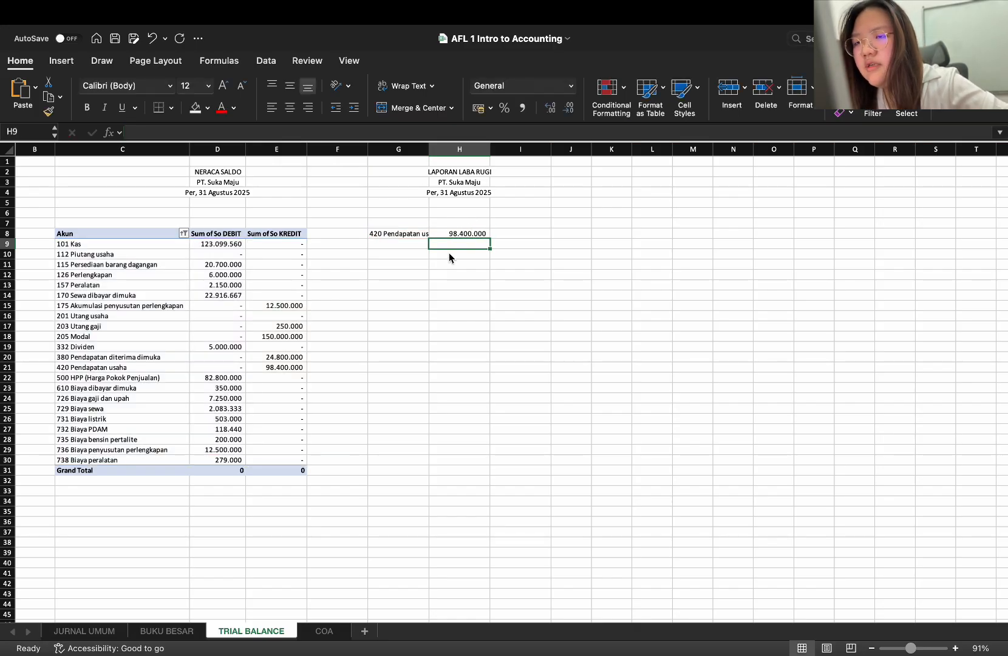
left_click(394, 257)
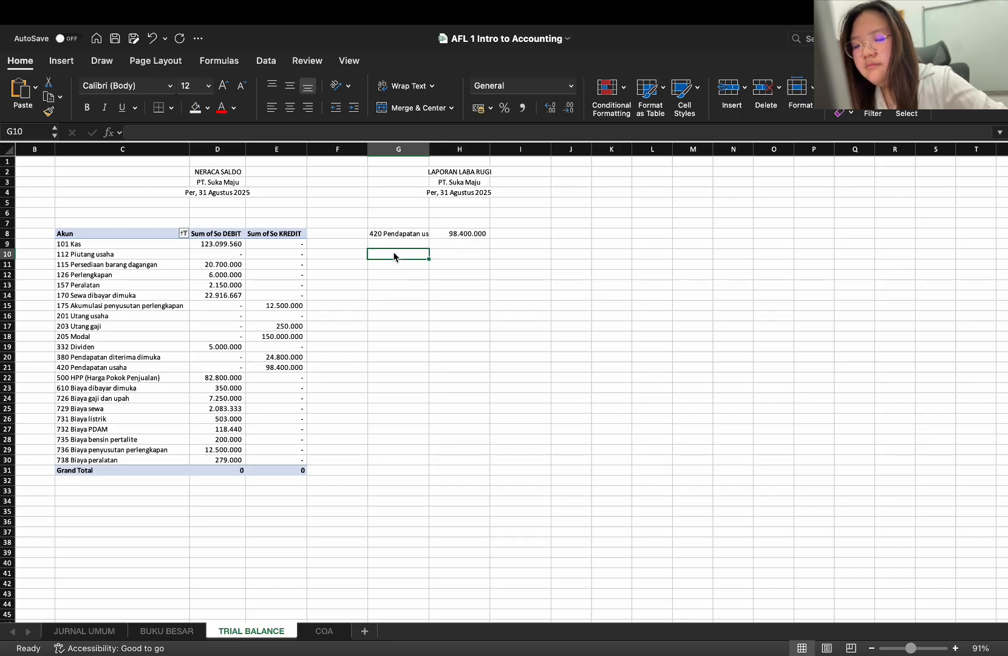
type("Biaya")
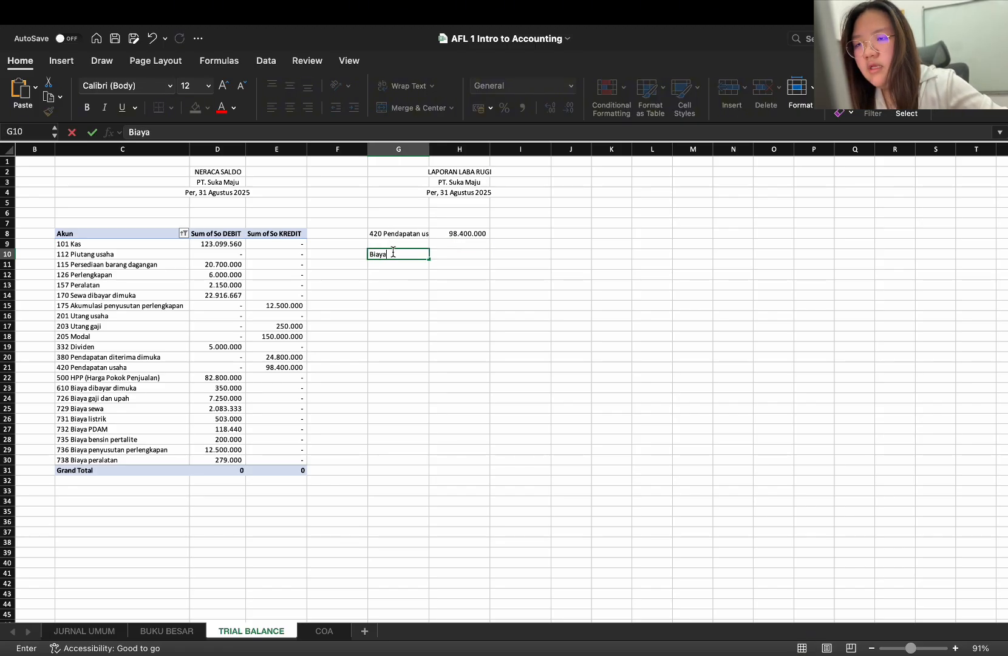
double_click(394, 253)
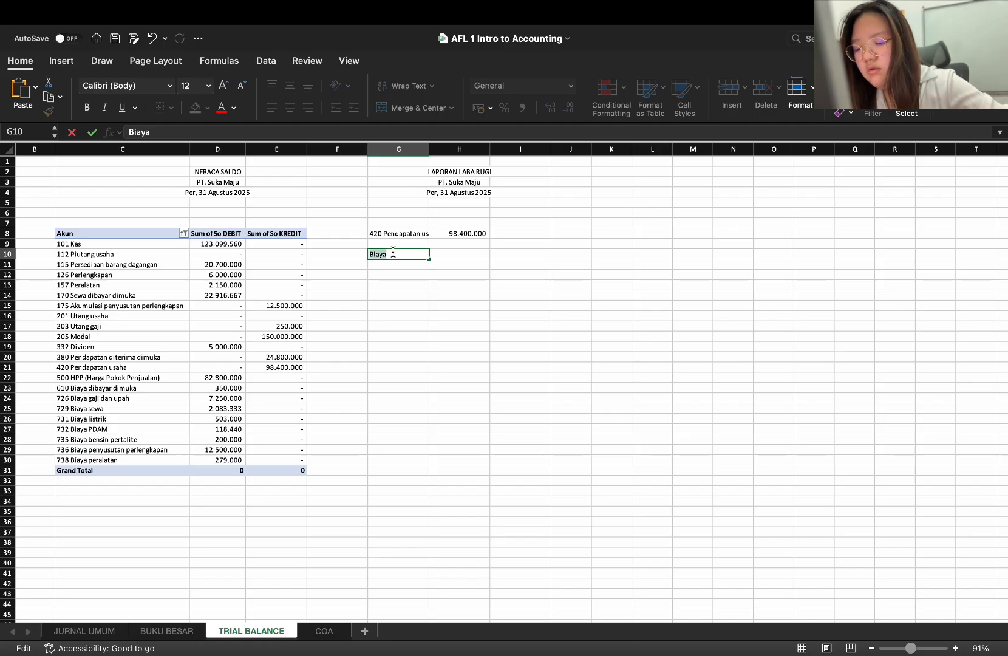
key("super+b")
key("Return")
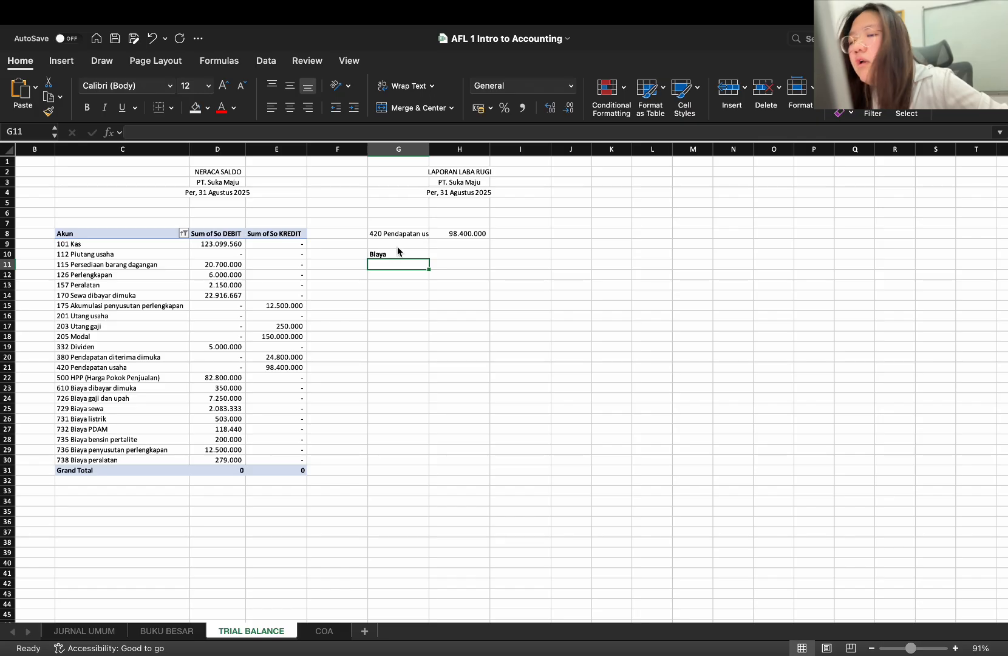
left_click(391, 256)
key("Delete")
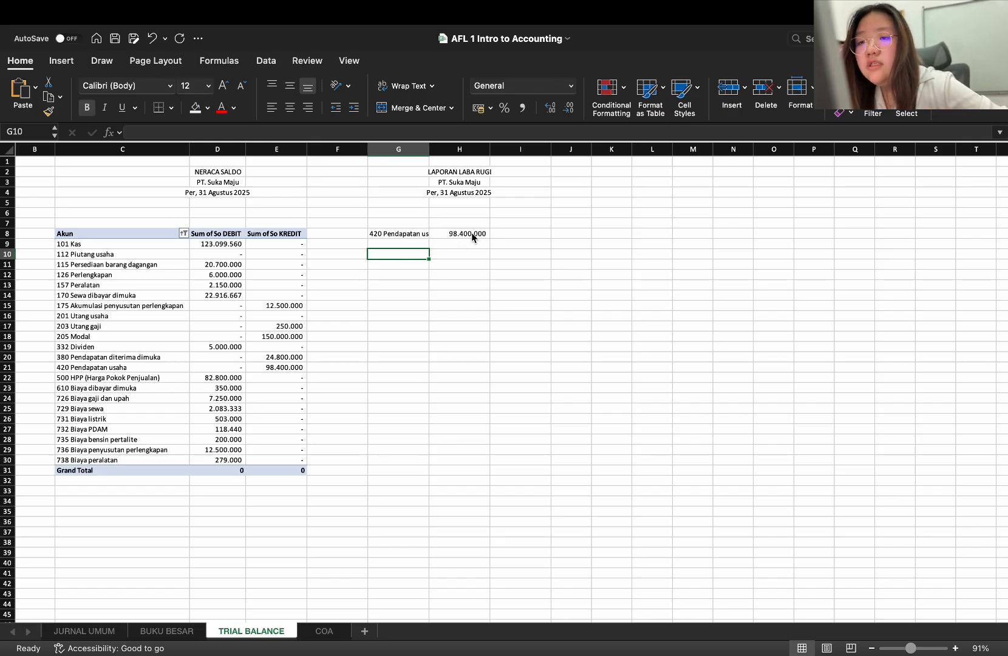
Extend G8's account dropdown down to G31 by filling, and clear the filled account names from G9:G31
left_click(425, 234)
left_click_drag(427, 239, 420, 479)
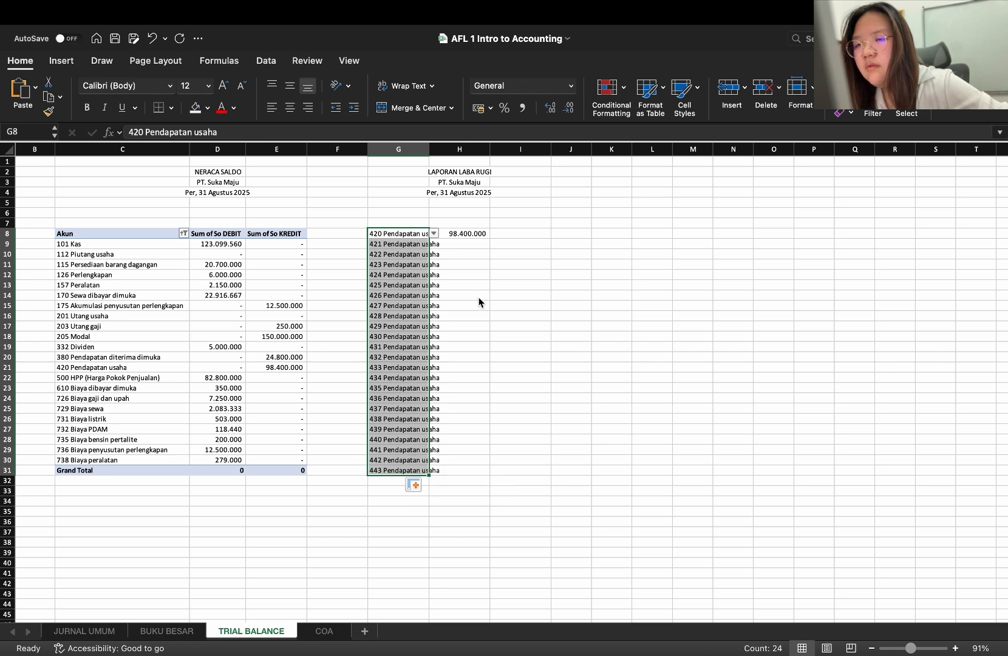
left_click(407, 295)
left_click_drag(419, 244, 415, 467)
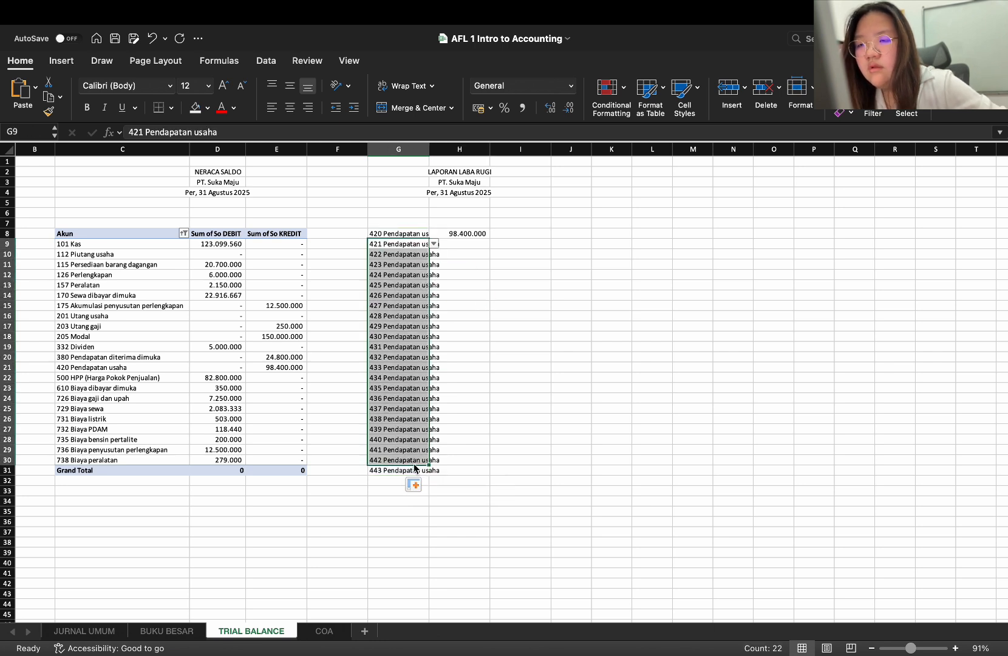
key("Delete")
left_click(419, 481)
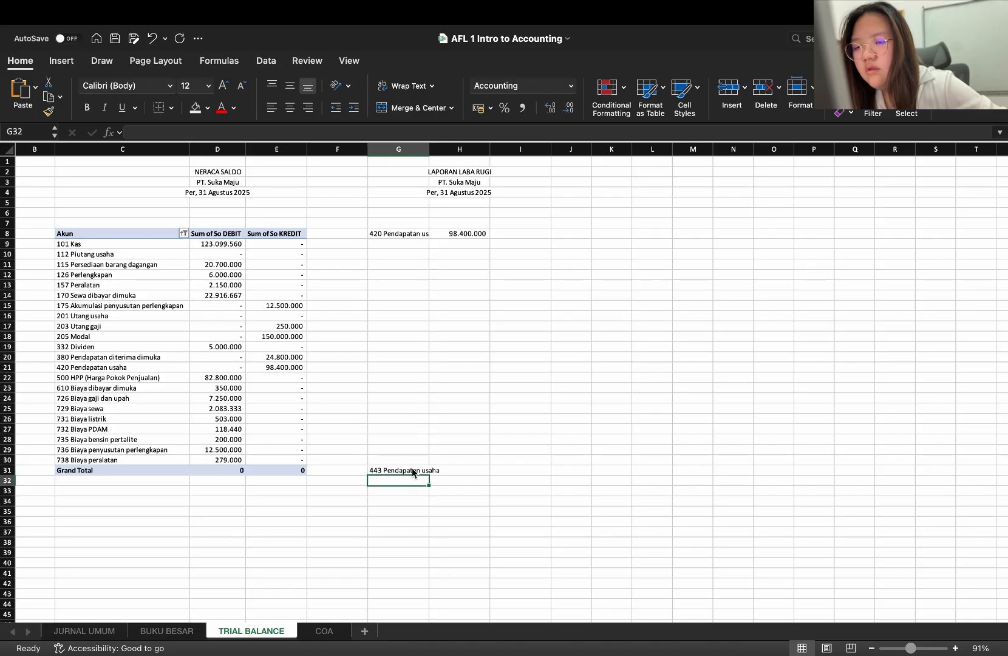
left_click(413, 473)
key("Delete")
Remove the account dropdown from G10 by copying the blank cell F10 over it
key("Up")
key("Up")
key("Up")
key("Up")
key("Up")
key("Up")
key("Up")
key("Up")
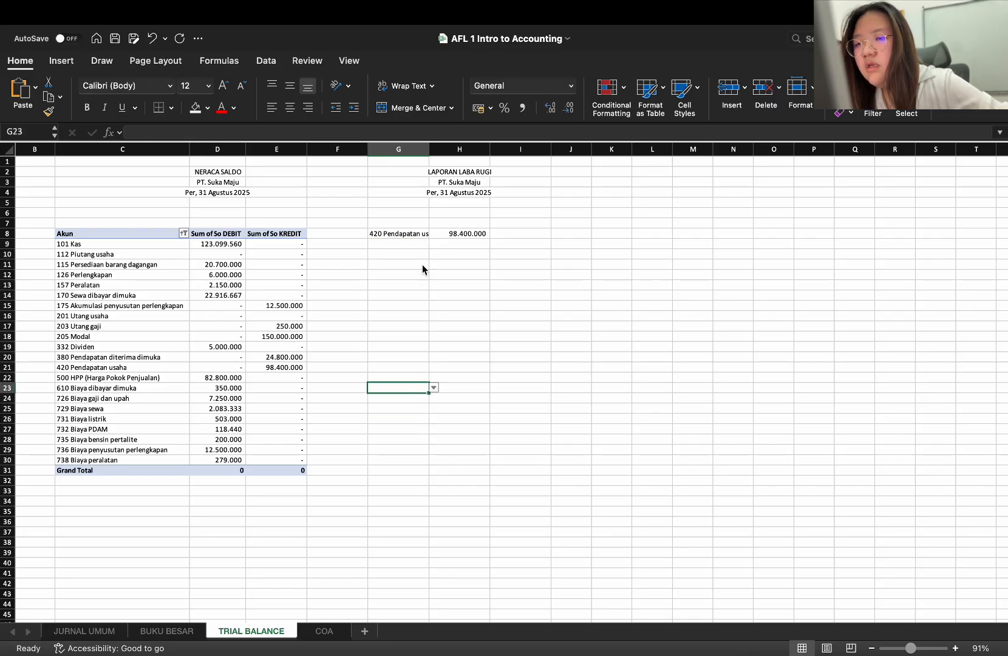
key("Up")
key("Up")
key("Up")
key("Up")
key("Up")
key("Up")
key("Up")
key("Up")
key("Up")
key("Up")
key("Up")
key("Up")
key("Up")
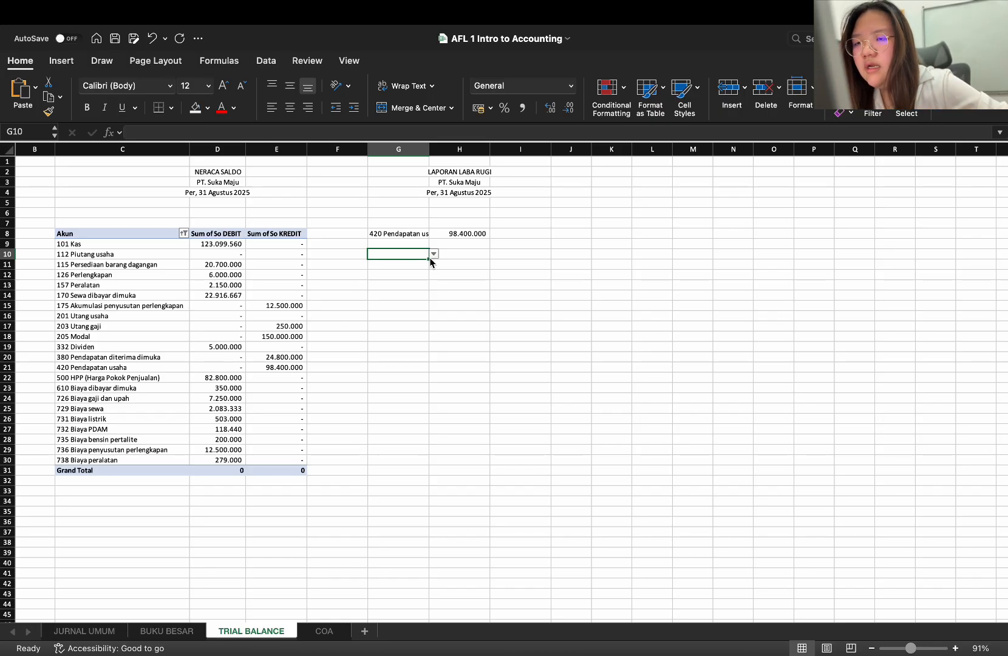
left_click(355, 256)
key("super+c")
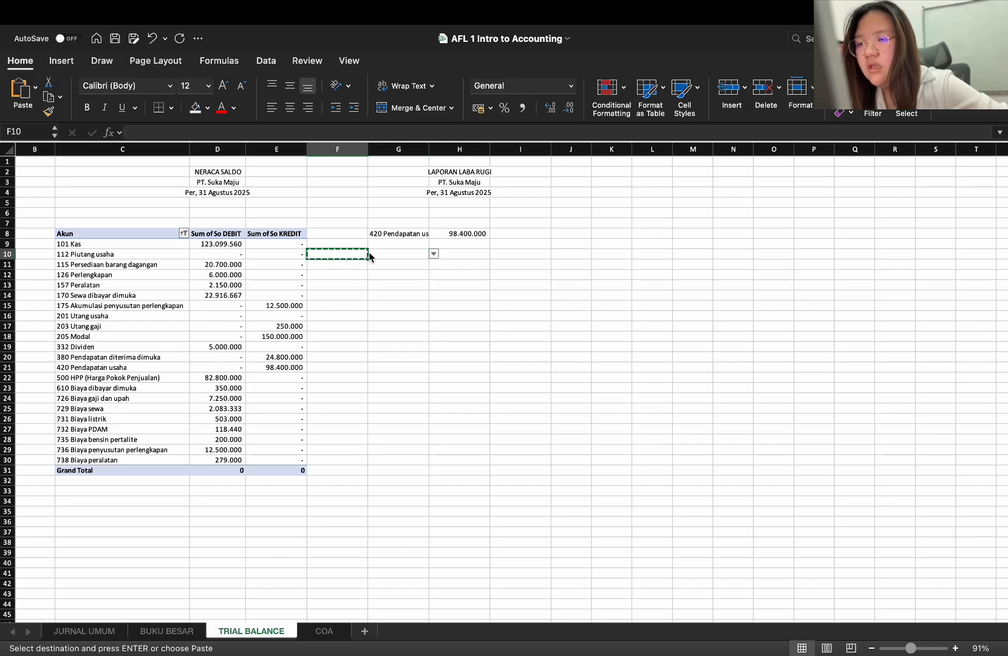
left_click(380, 256)
key("super+v")
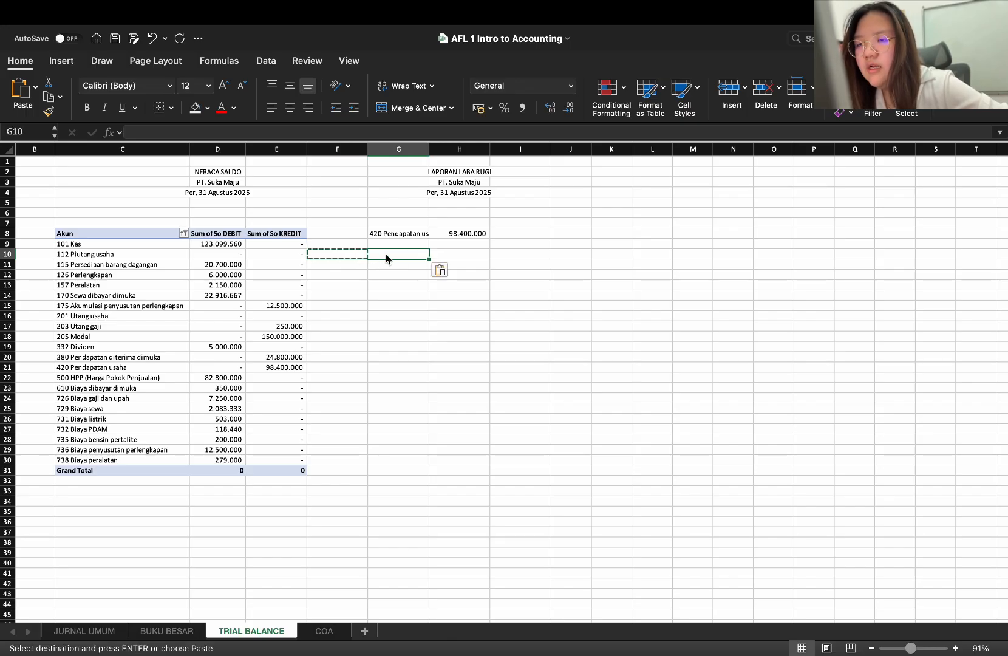
Enter the label Saldo awal in G10 with a dash as its amount in H10
double_click(385, 254)
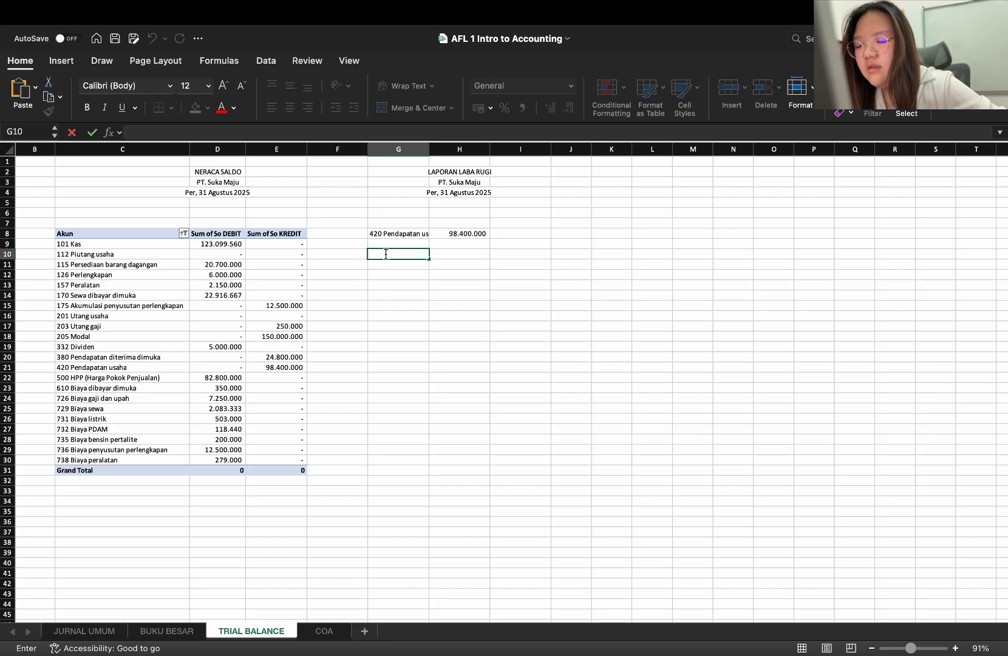
type("Saldo awal")
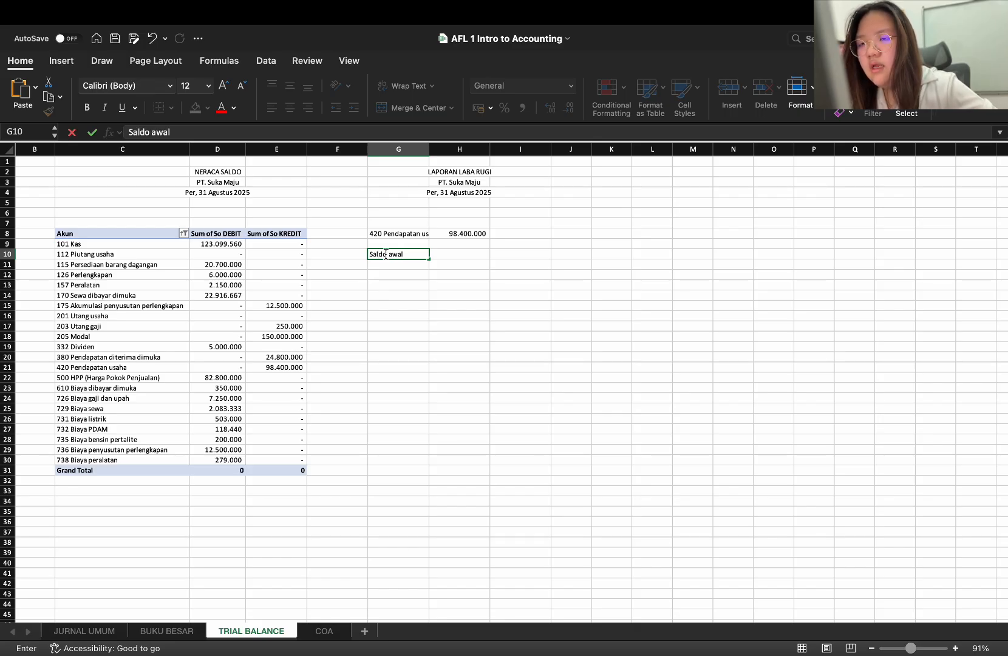
key("Right")
type("-")
key("Return")
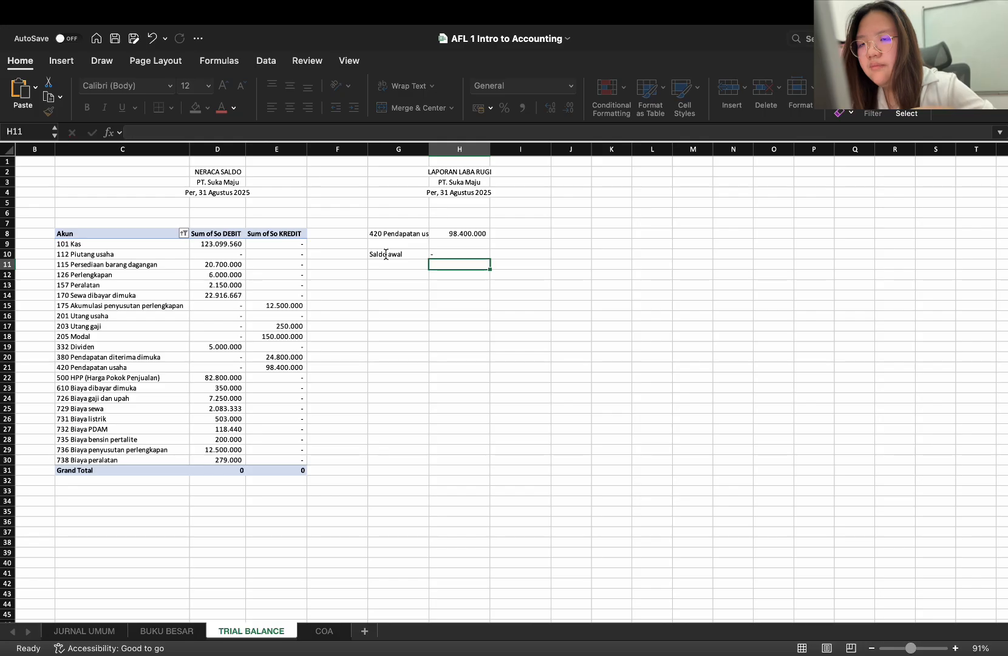
Choose 115 Persediaan barang dagangan as the account in G11
key("Left")
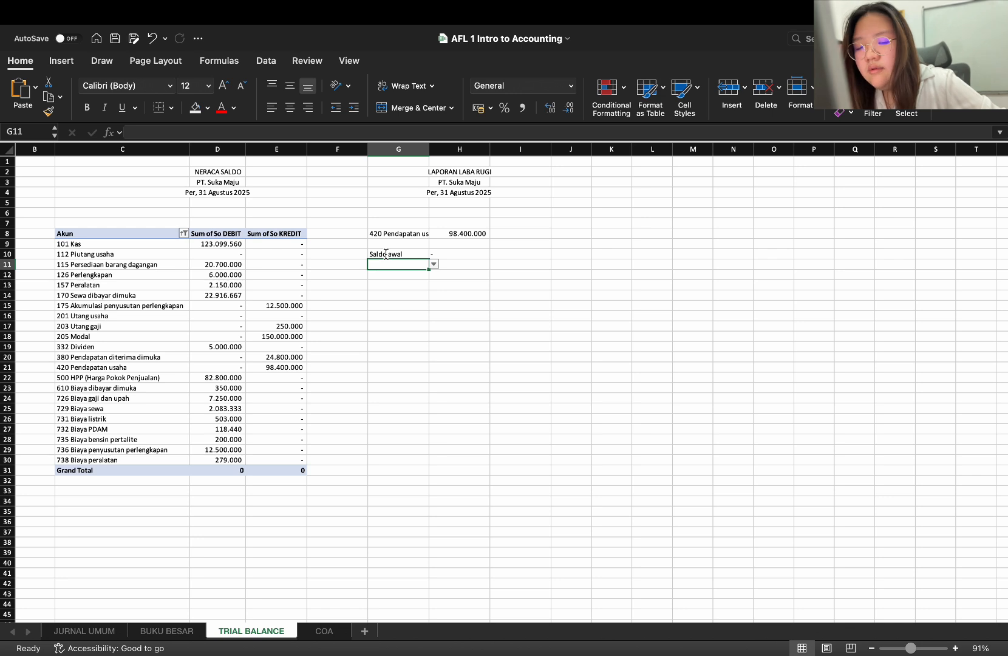
type("p")
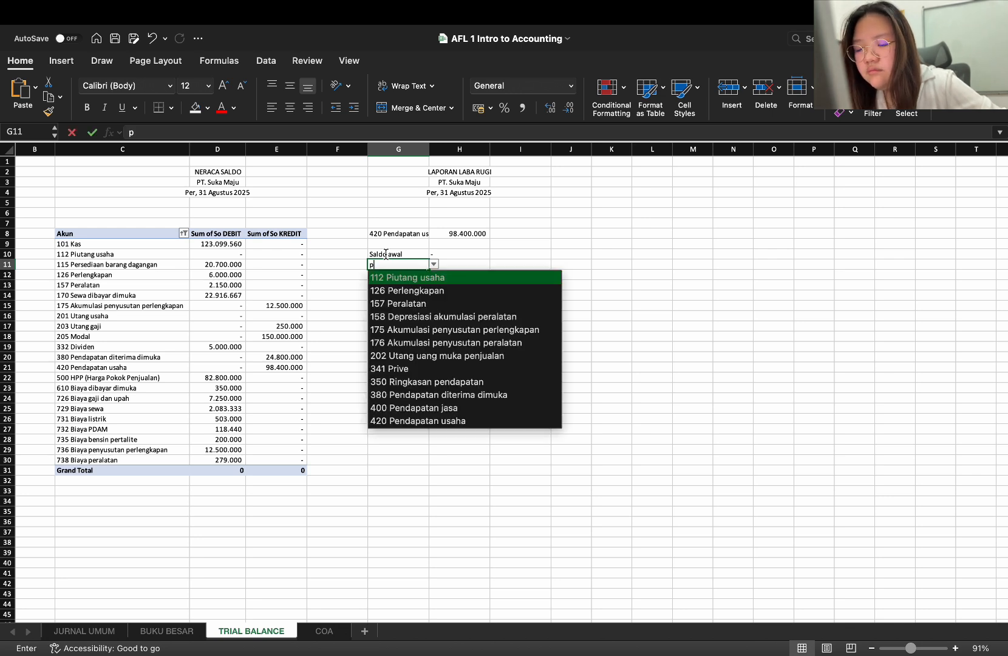
type("ers")
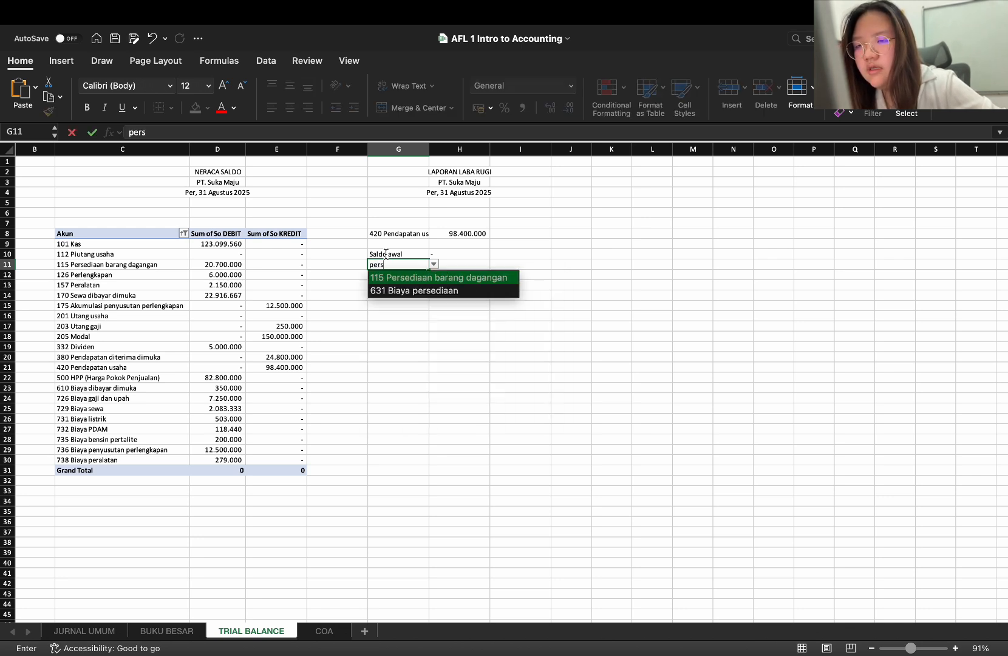
key("Return")
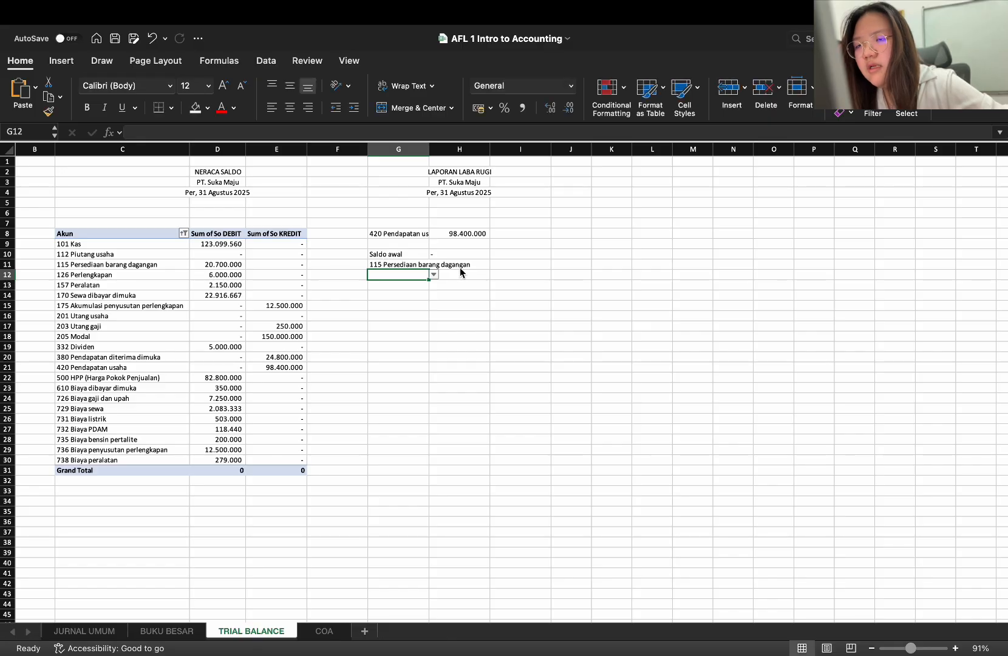
left_click(474, 266)
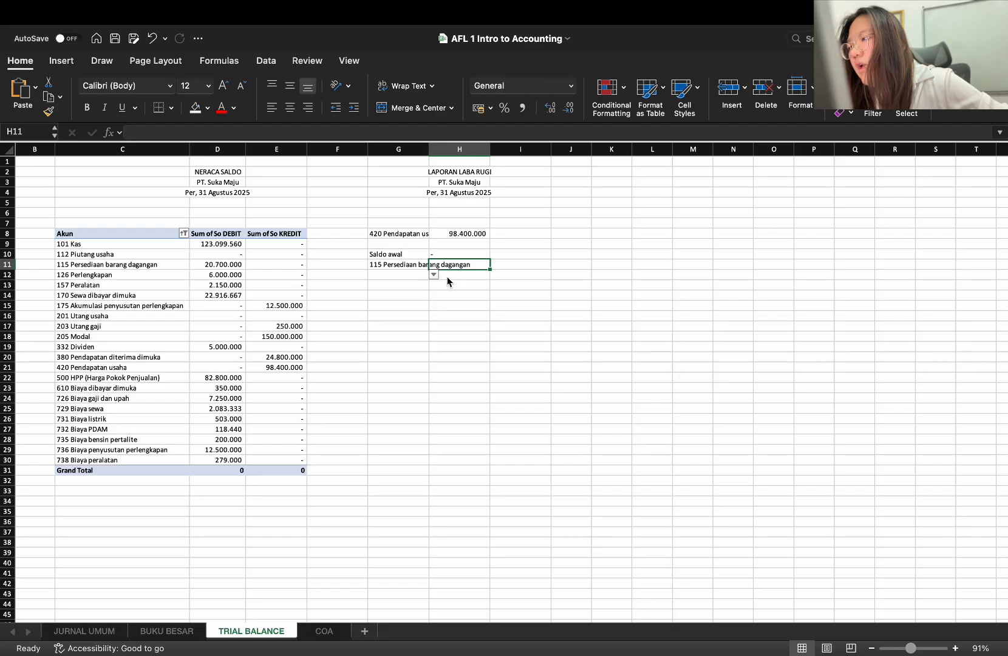
Undo the account choice in G11 and check the 500 HPP entry's amount on the JURNAL UMUM sheet
left_click(386, 267)
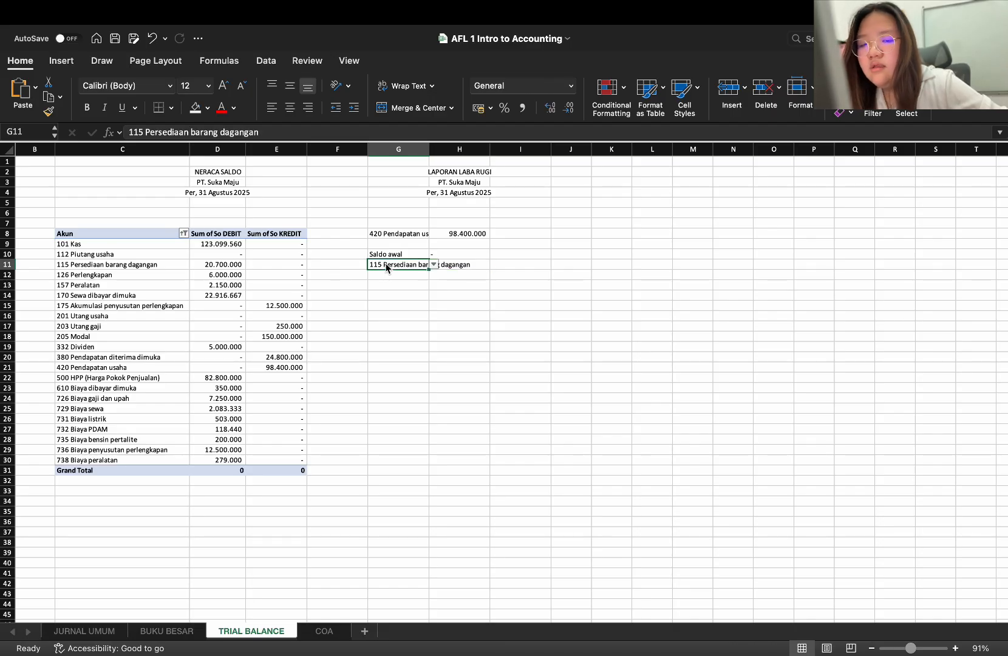
key("super+z")
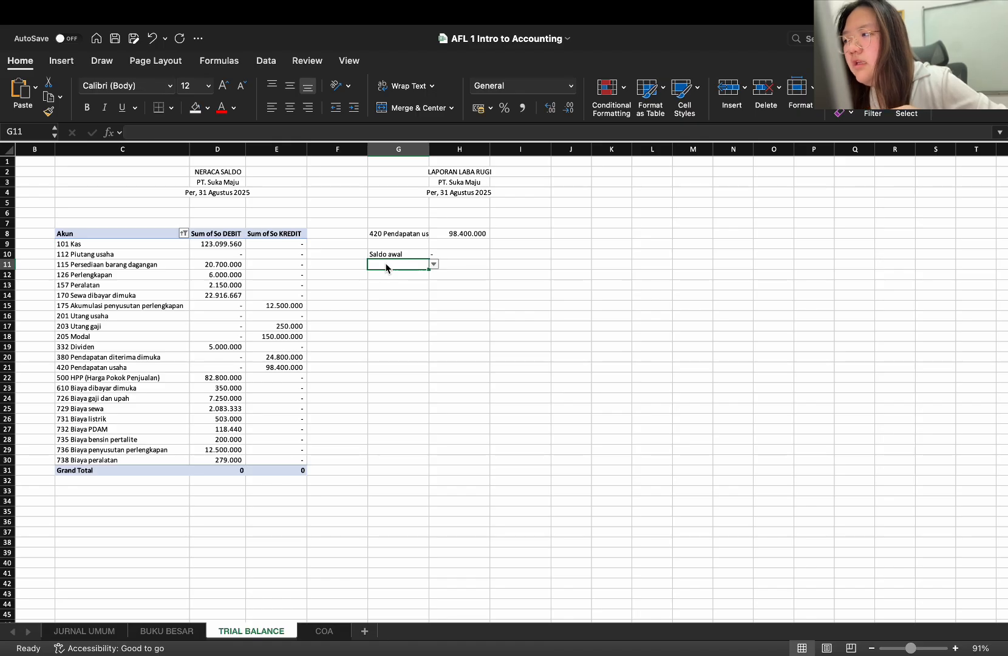
left_click(92, 630)
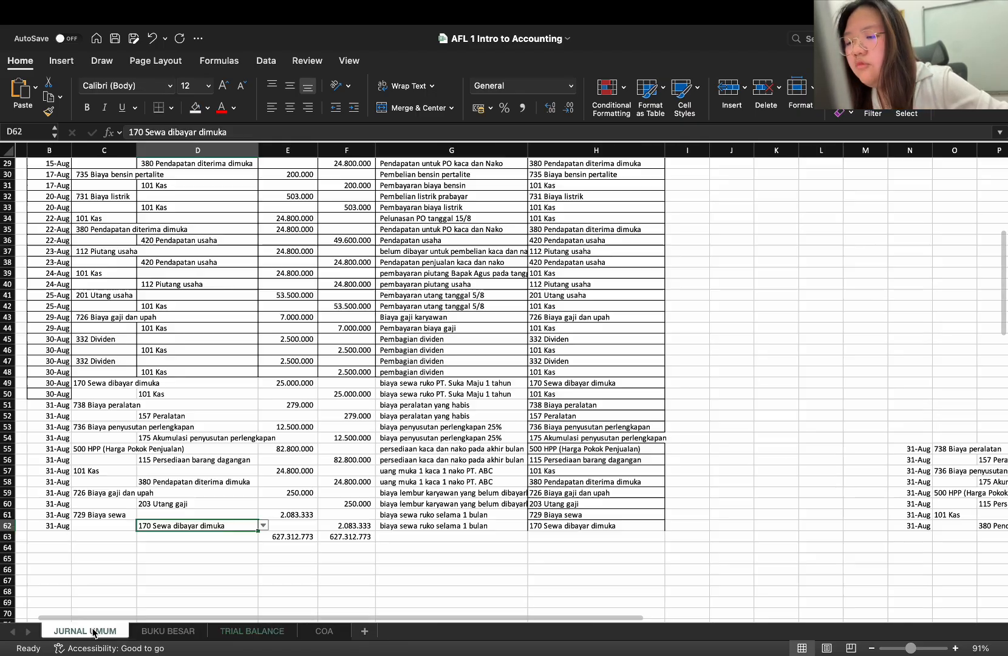
left_click(300, 460)
left_click(297, 449)
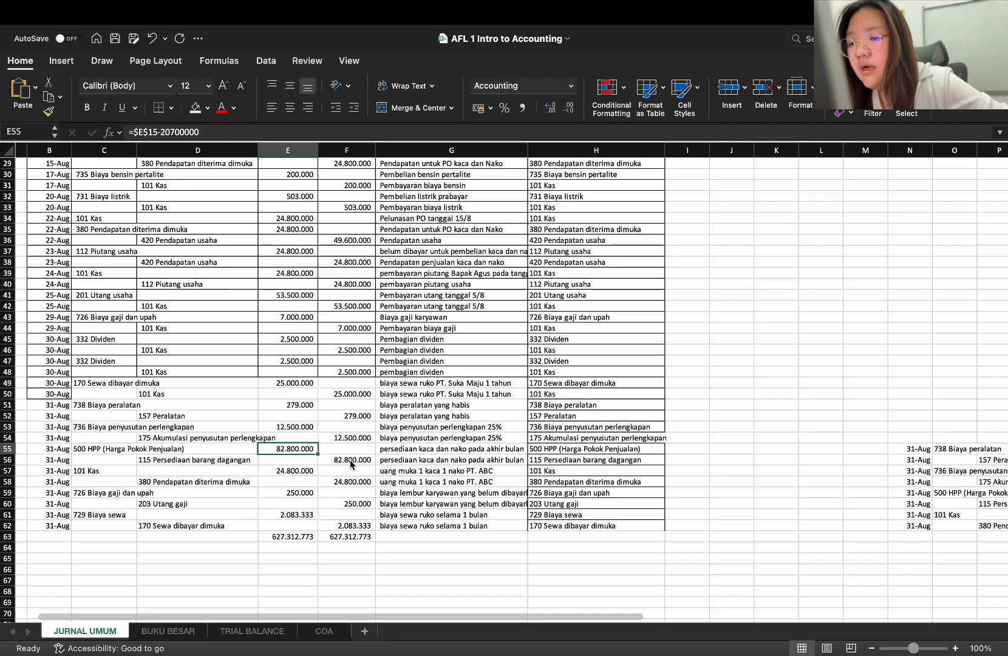
left_click(264, 633)
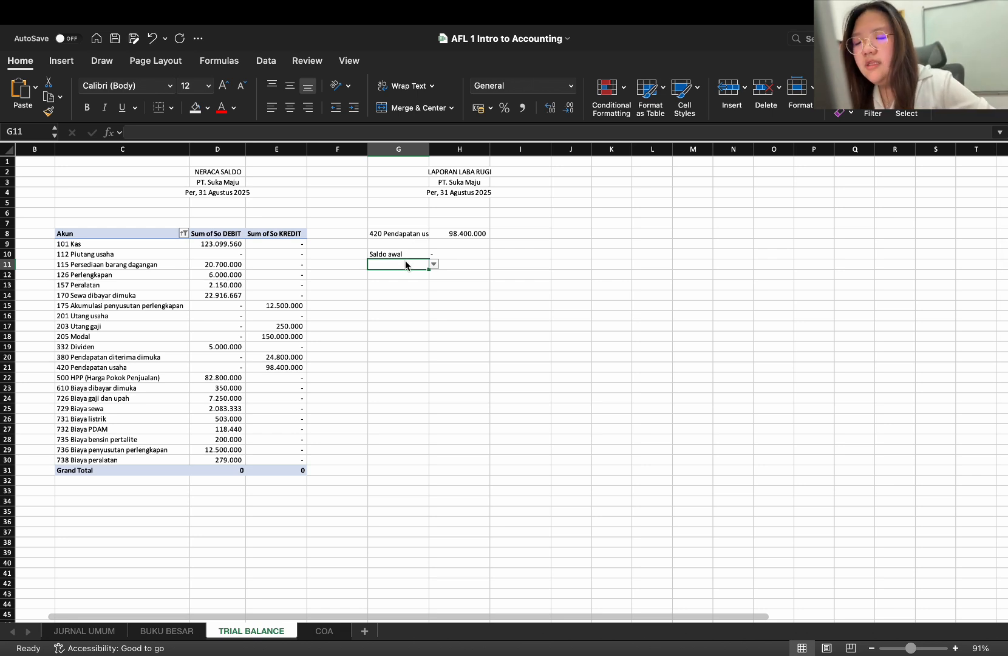
Try to enter the label Pembelian in G11 on the TRIAL BALANCE sheet
type("Pembelian")
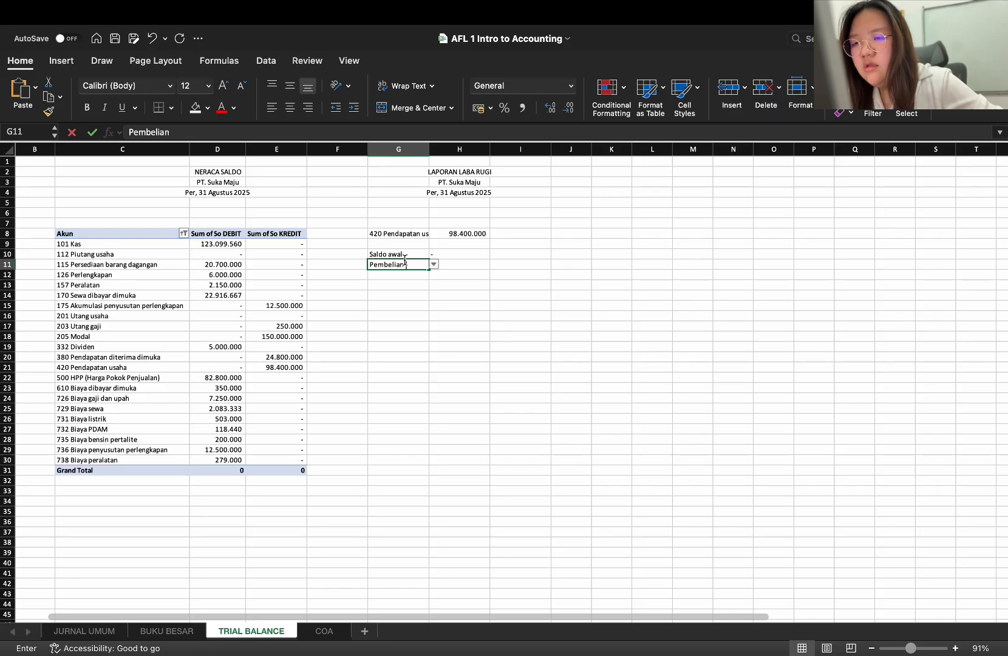
left_click(456, 262)
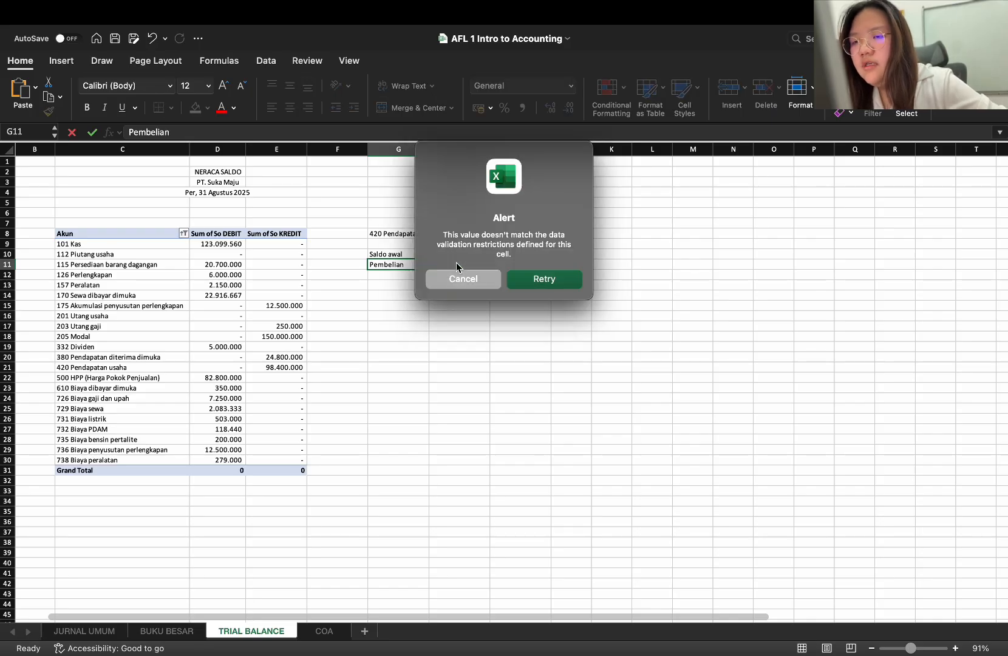
left_click(544, 280)
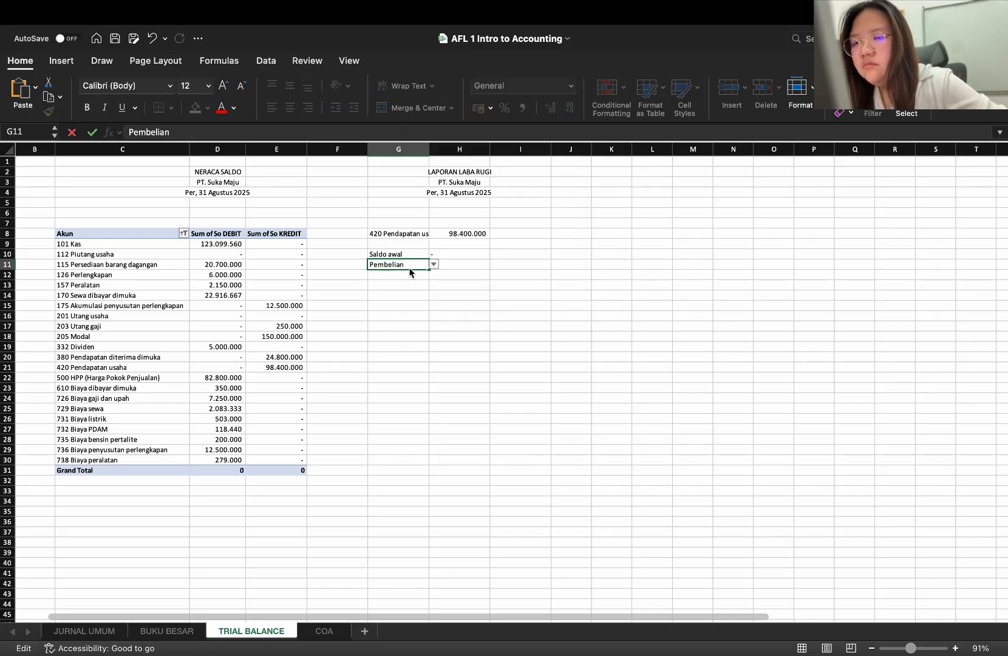
left_click(352, 261)
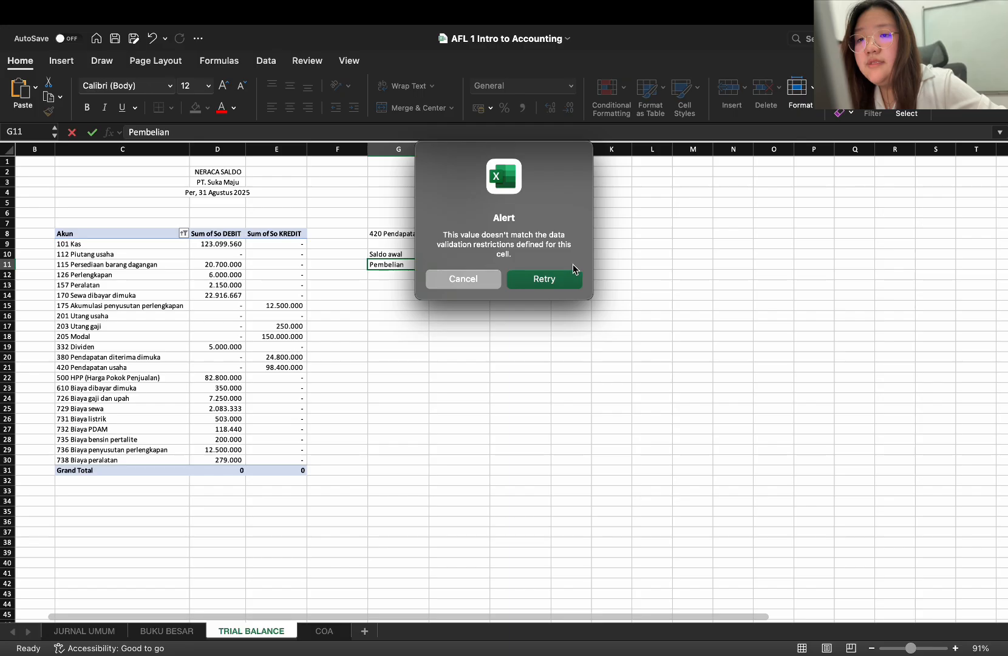
left_click(482, 278)
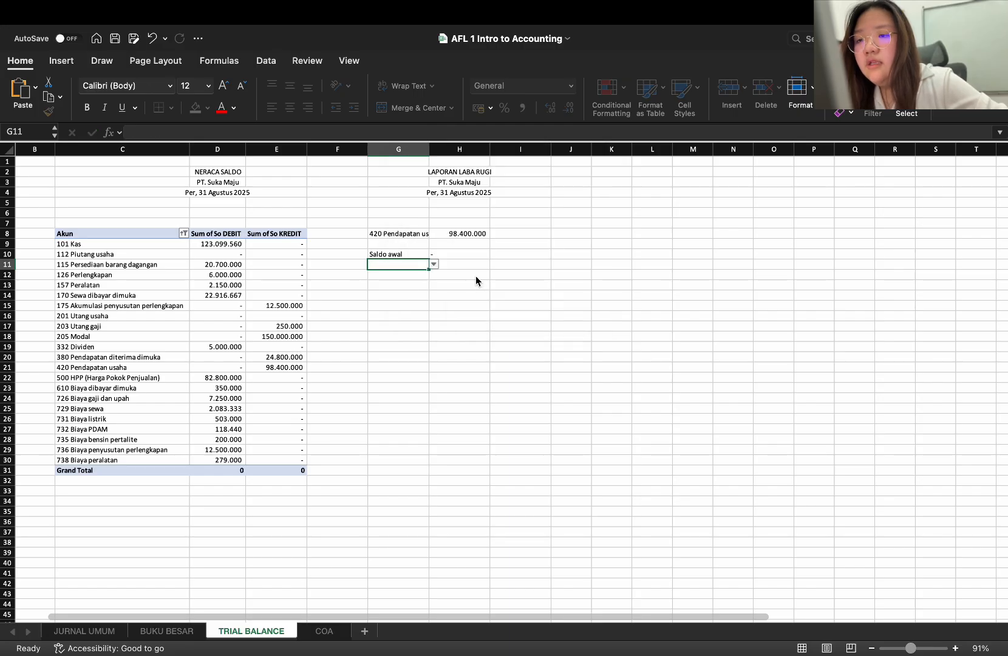
Remove the account dropdown from G11 by copying the blank cell F11 over it
left_click(341, 262)
key("super+c")
left_click(375, 265)
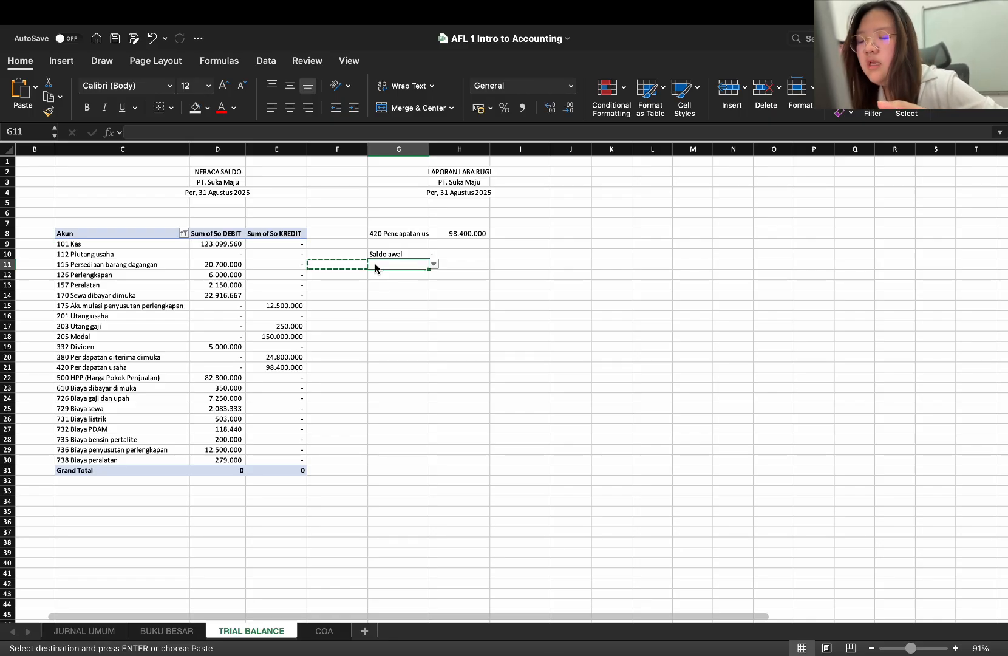
key("super+v")
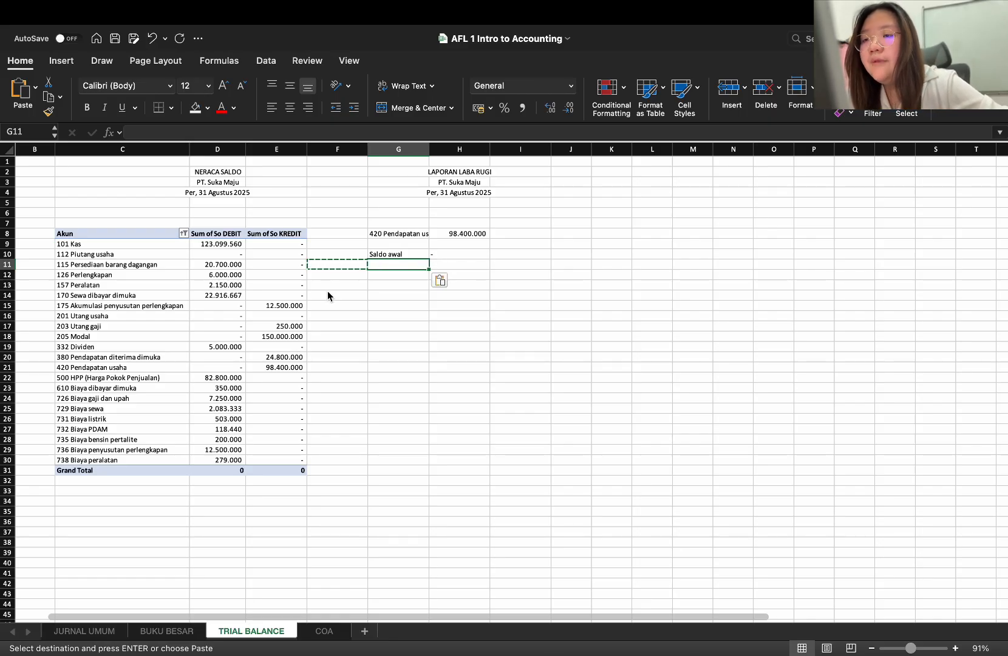
Enter the label Pembelian in G11 with 103500000 in H11, and check the inventory purchase on the JURNAL UMUM sheet
double_click(403, 265)
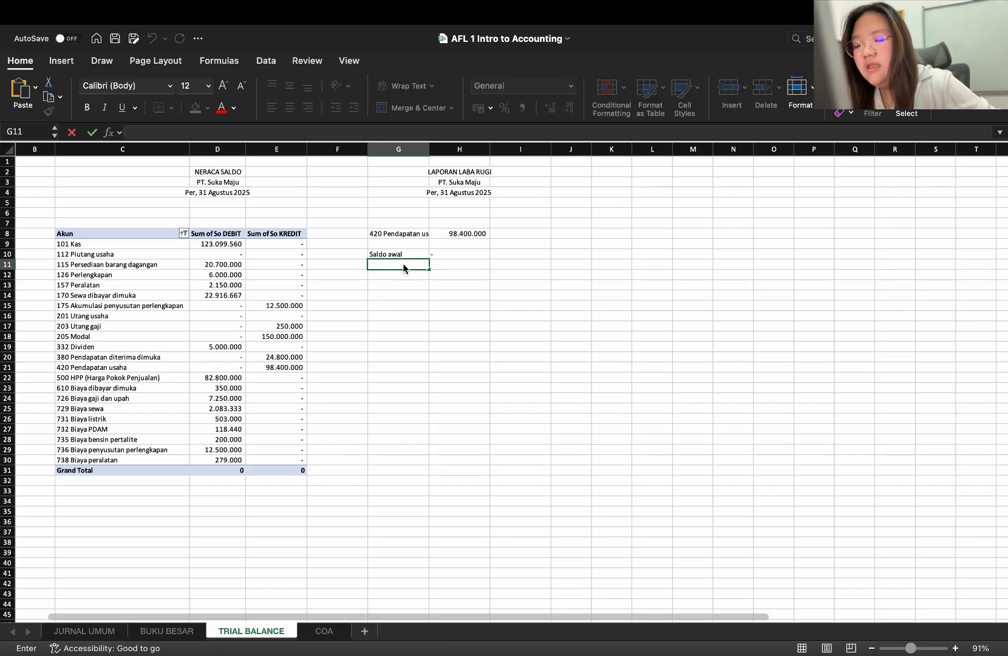
type("Pembelian")
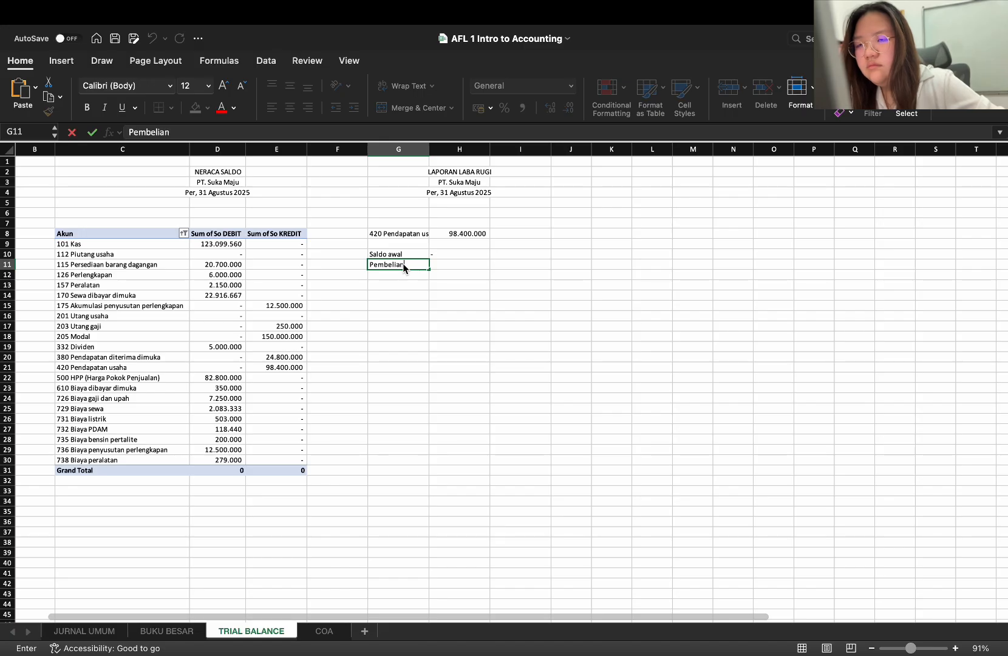
left_click(452, 266)
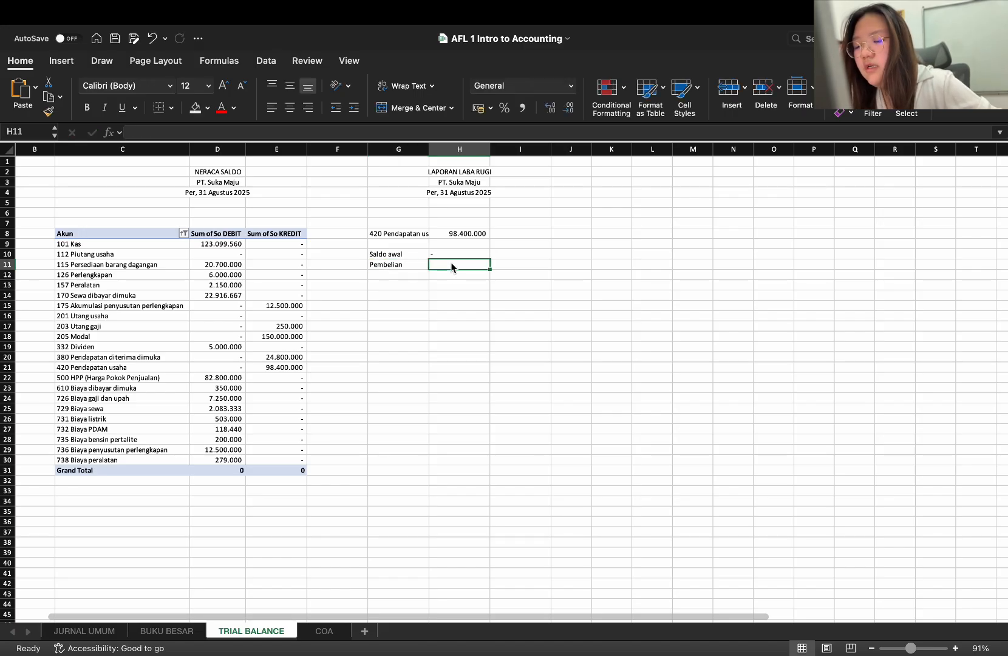
type("1035")
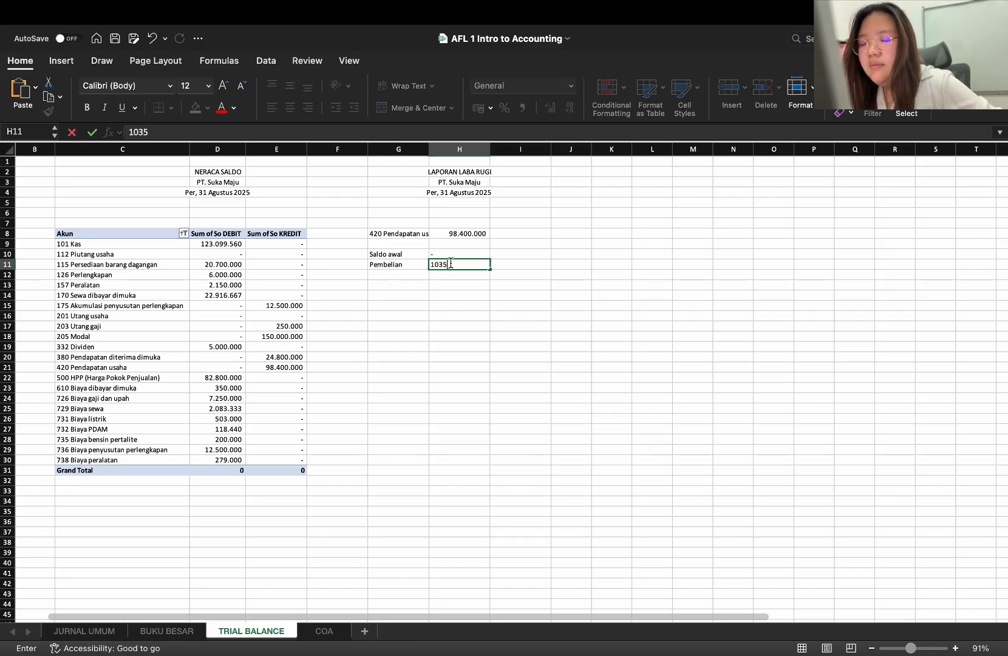
type("00000")
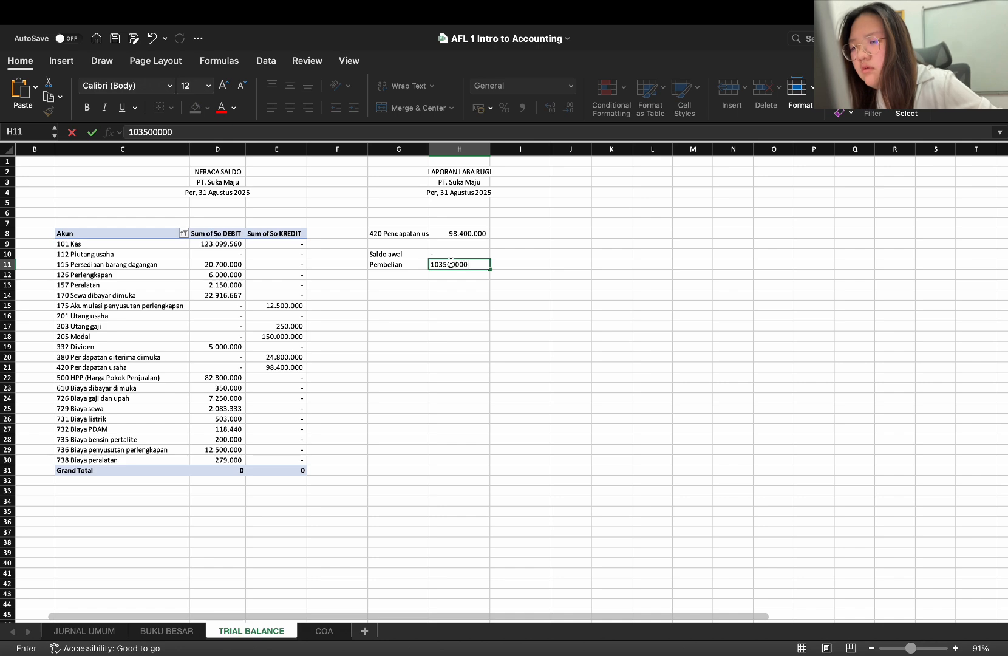
key("Return")
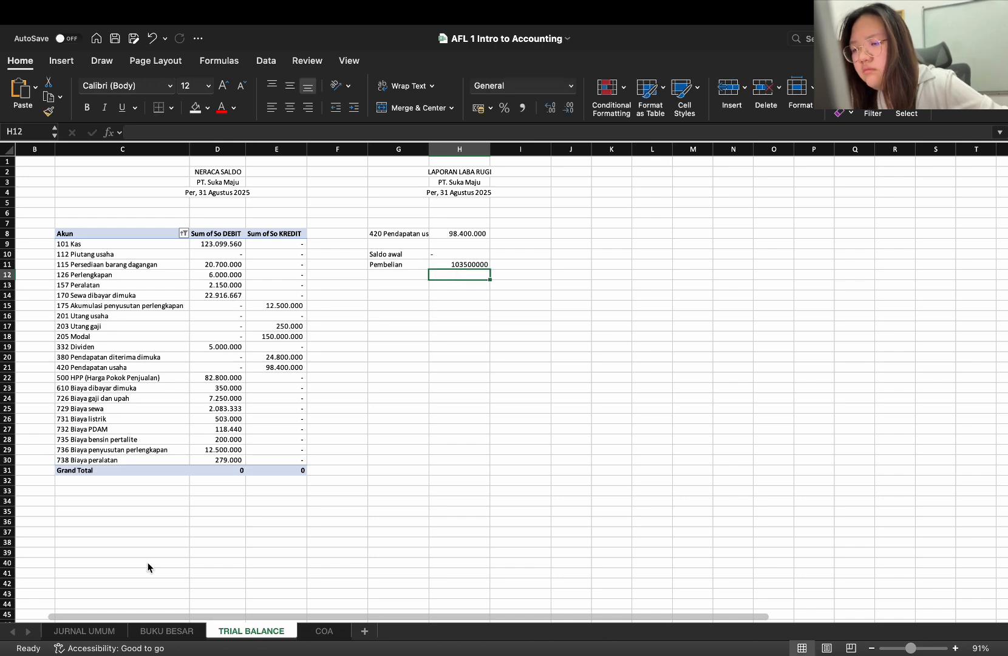
left_click(97, 634)
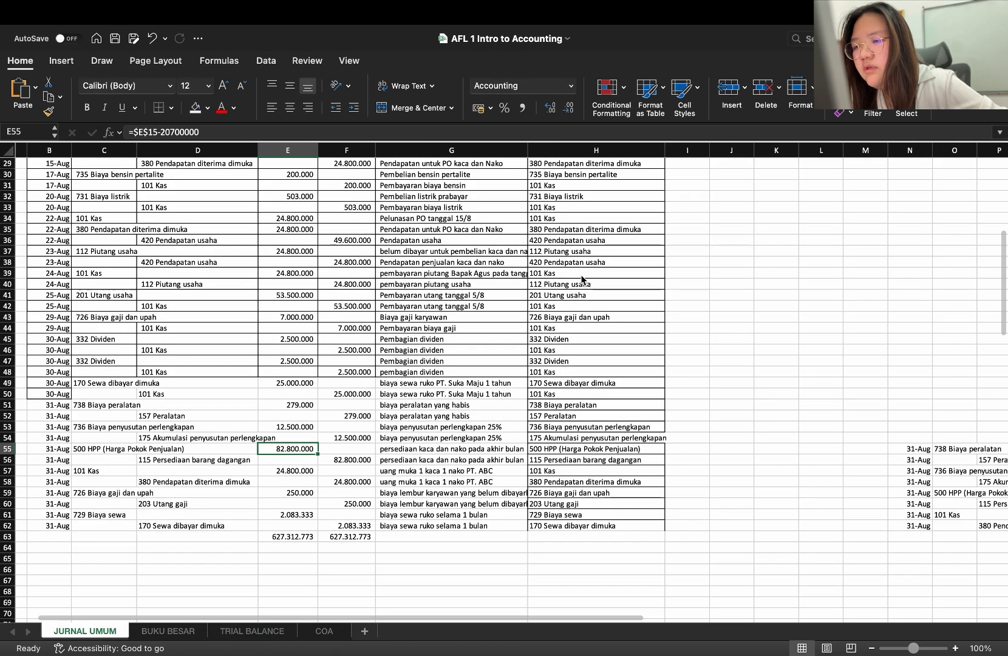
scroll(312, 208, "up", 7)
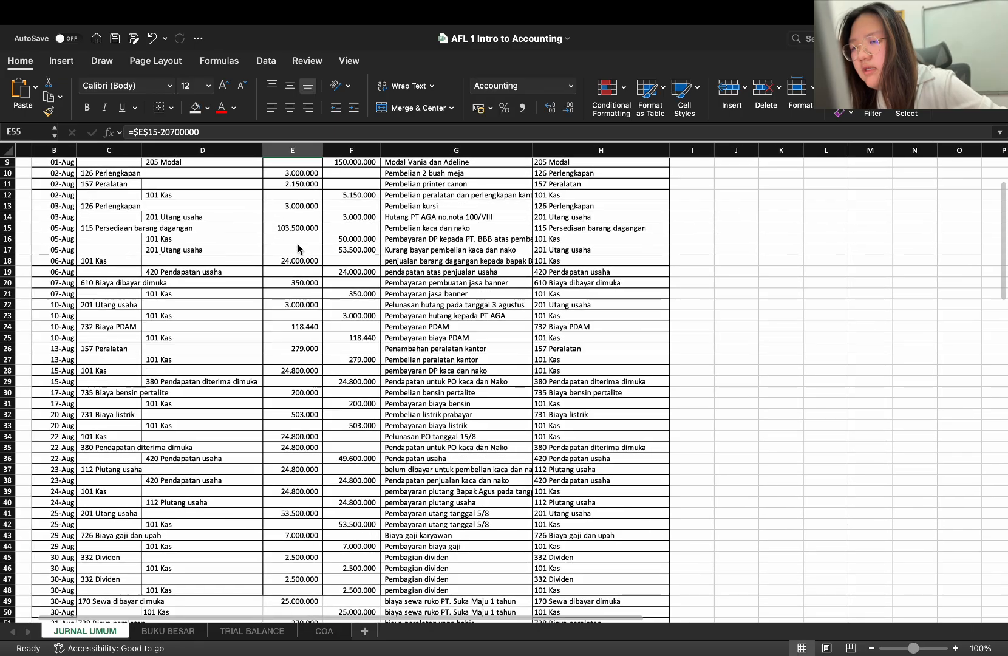
left_click(278, 630)
Try to enter the label Saldo akhir in G12
left_click(394, 276)
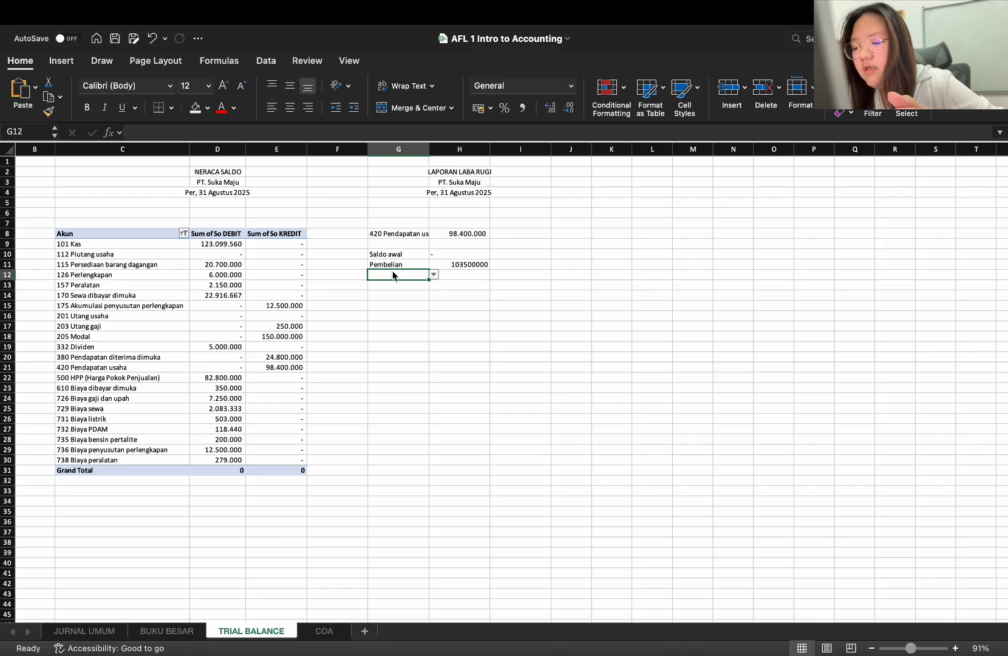
type("Sal")
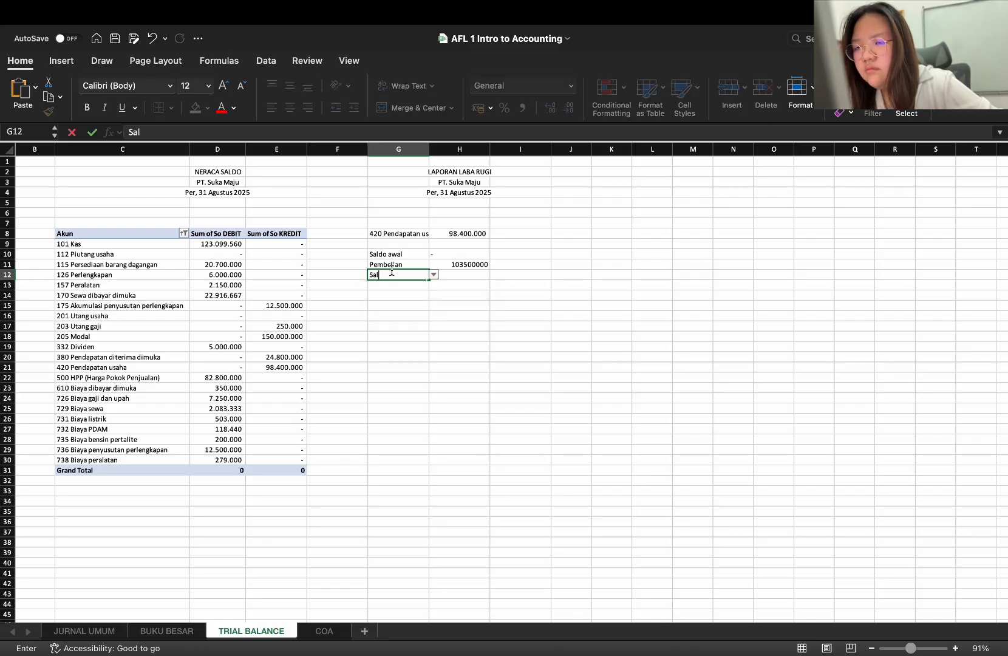
type("do akh")
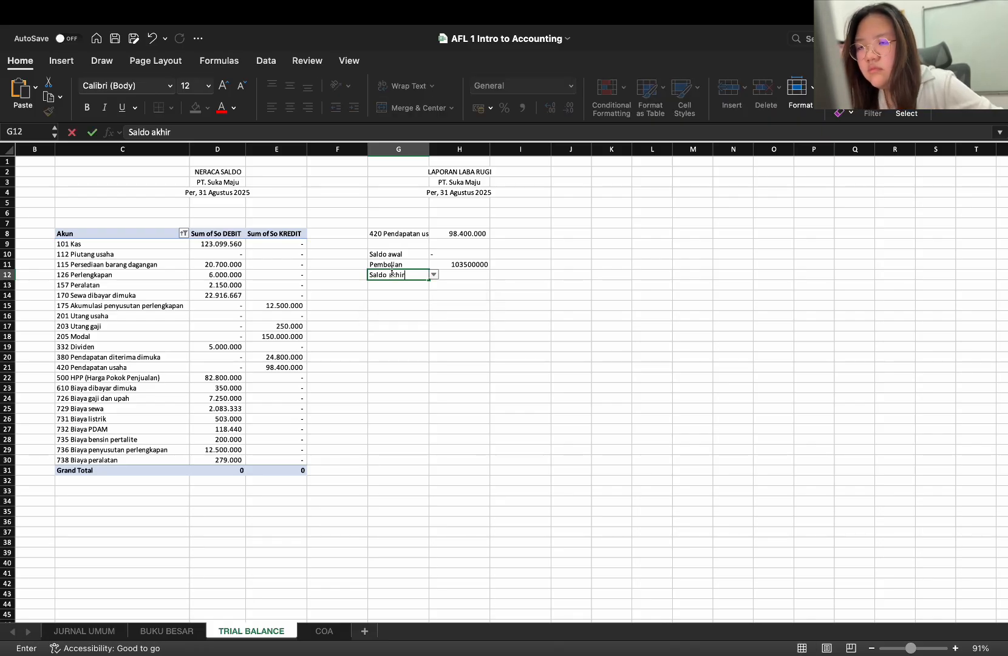
type("ir")
left_click(463, 275)
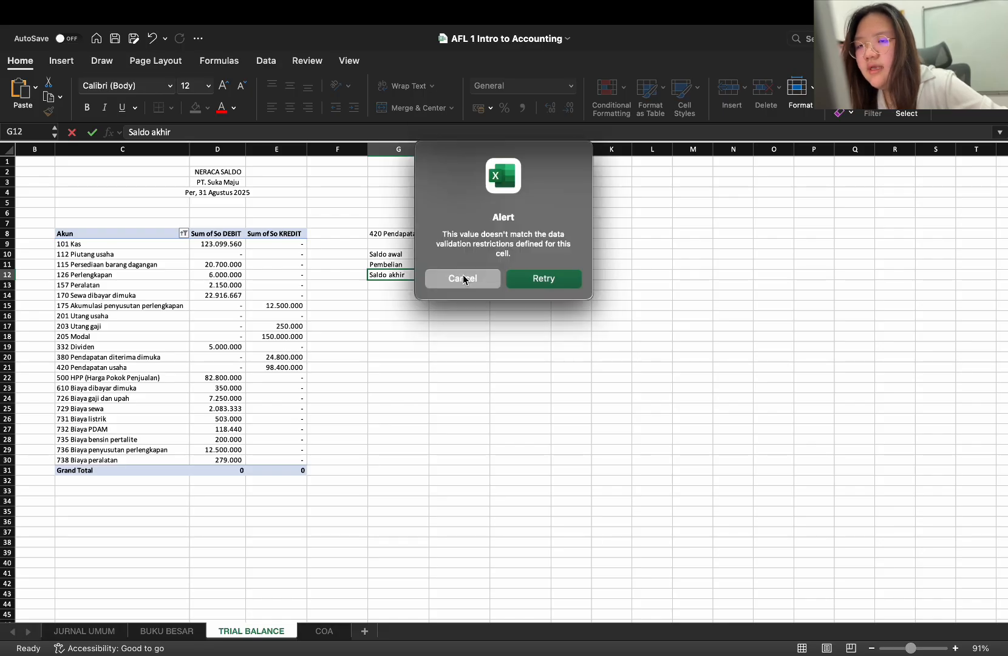
left_click(463, 278)
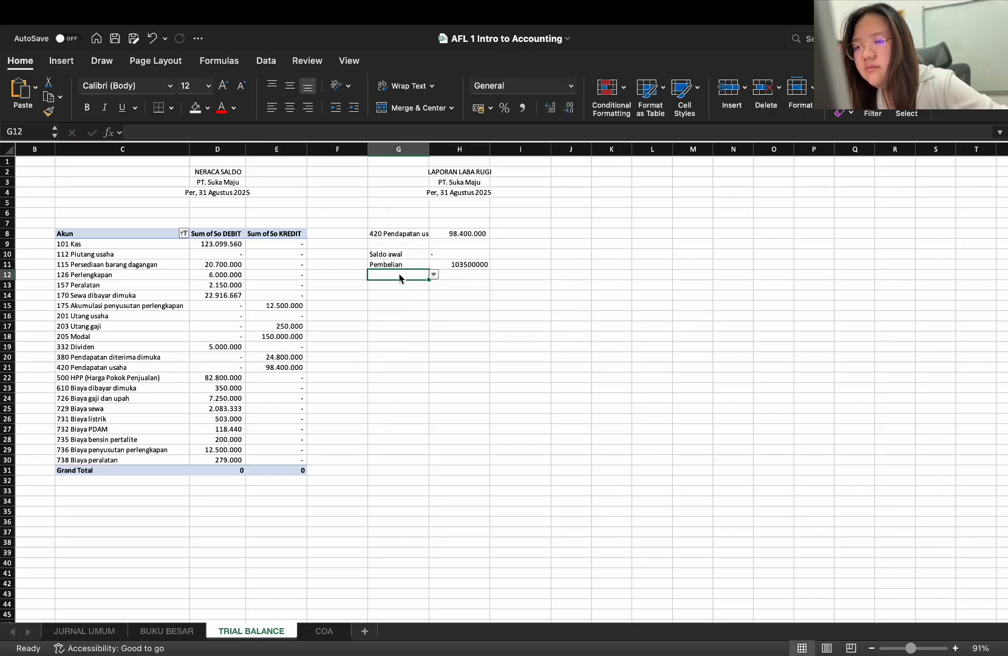
Remove the account dropdown from G12 by copying the blank cell F12 over it
left_click(350, 278)
key("super+c")
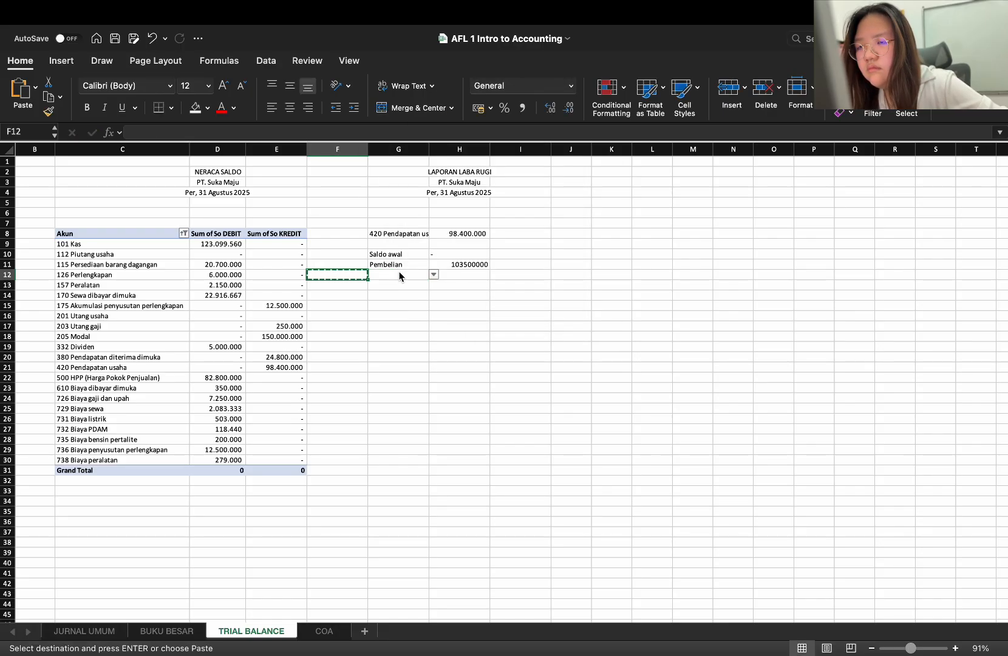
left_click(401, 275)
key("super+v")
Try copying the HPP amount from JURNAL UMUM cell E55 into H12, and clear the pasted formula
left_click(450, 271)
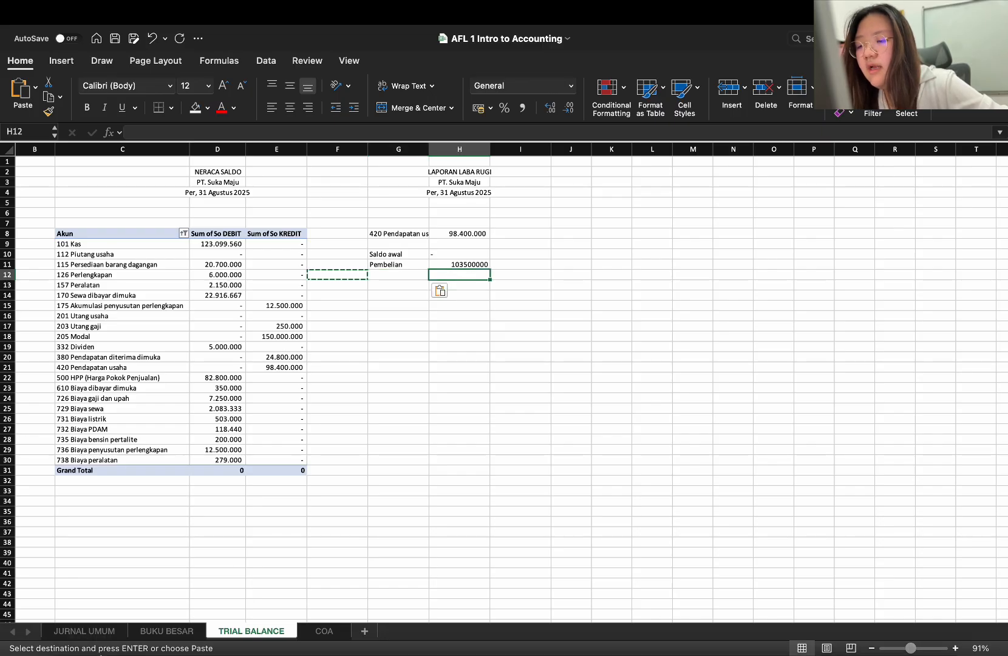
left_click(87, 632)
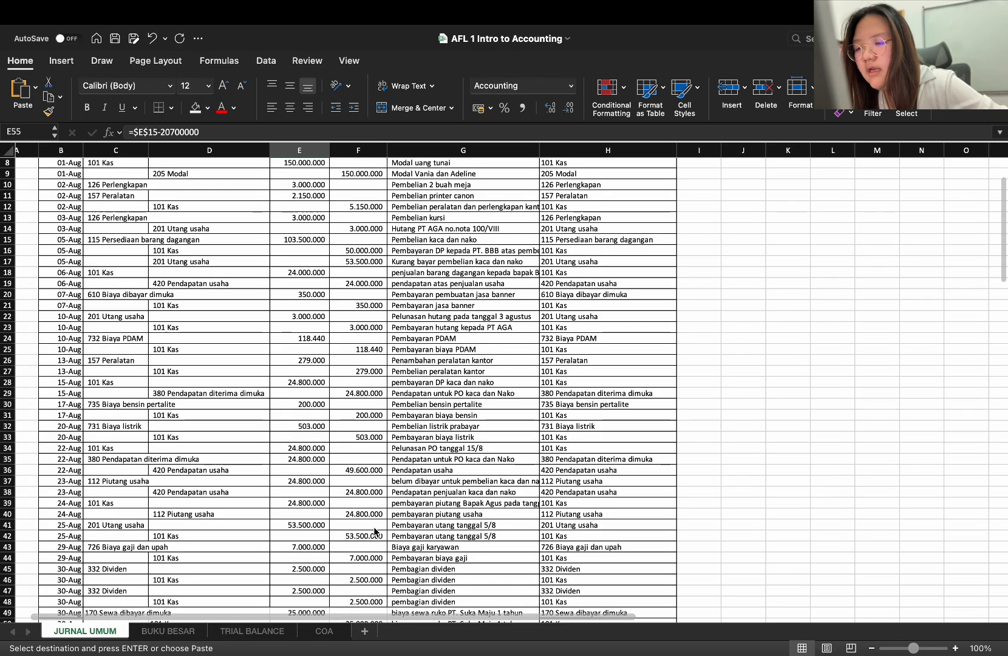
scroll(374, 527, "down", 10)
scroll(373, 527, "up", 1)
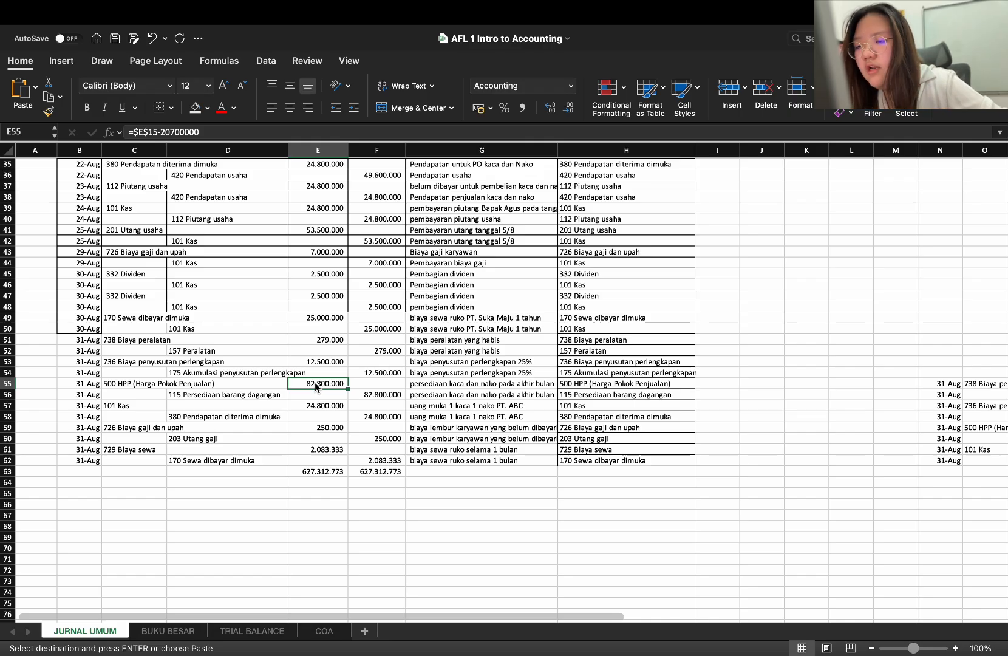
key("super+c")
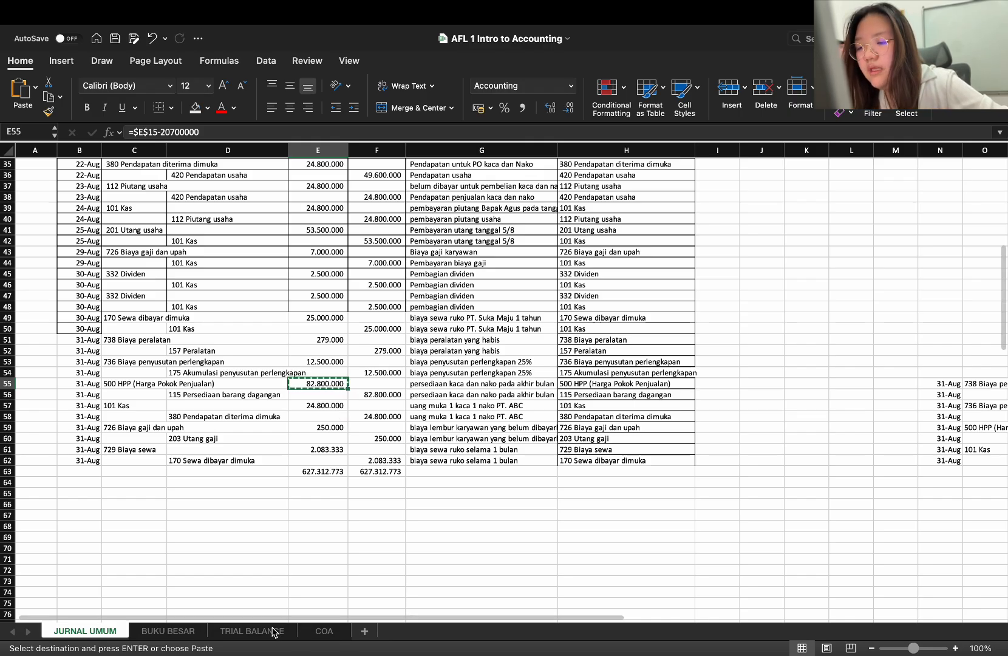
left_click(273, 631)
key("super+v")
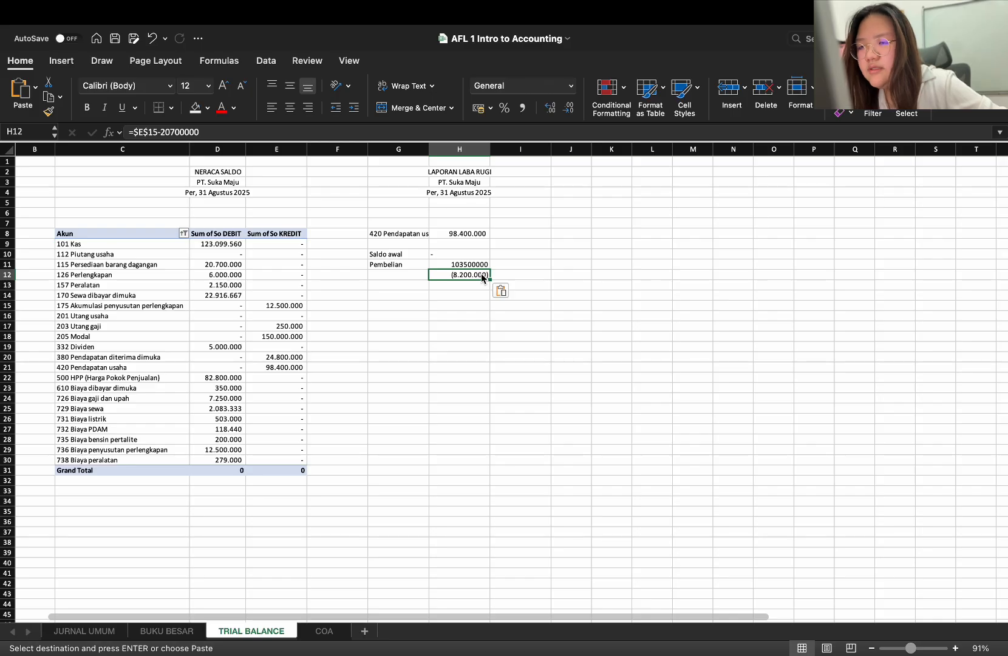
left_click(382, 277)
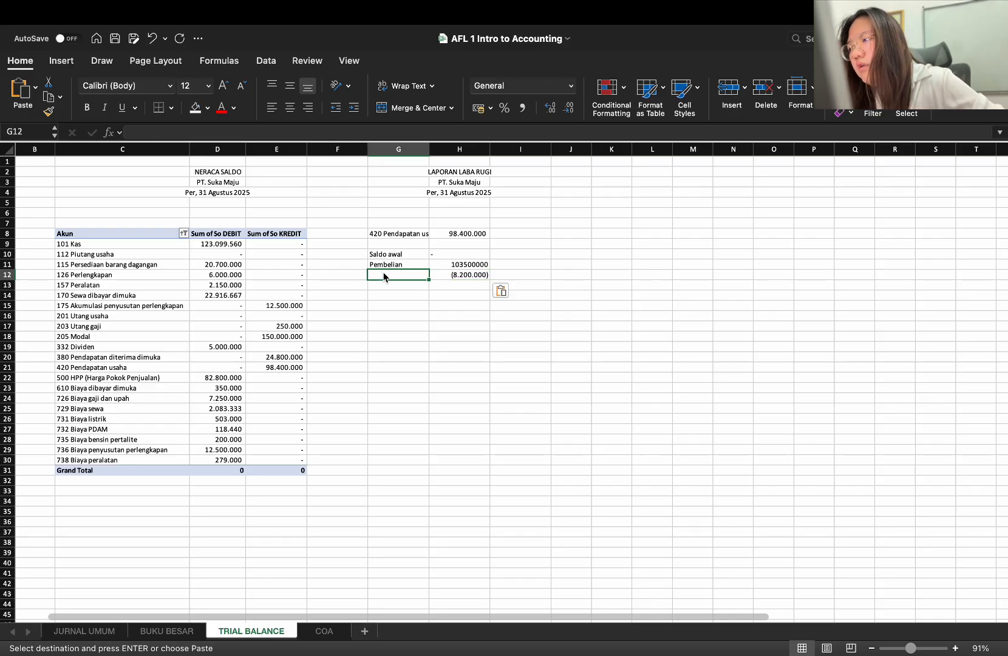
left_click(450, 278)
key("Delete")
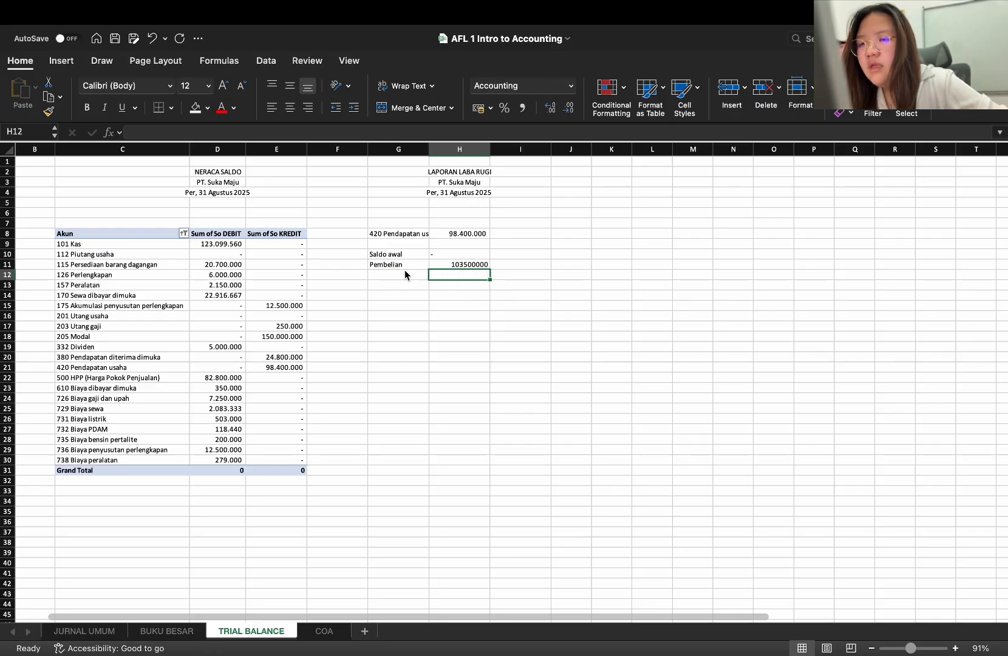
Clear the Saldo awal and Pembelian labels and their amounts from G10:H11
left_click(405, 271)
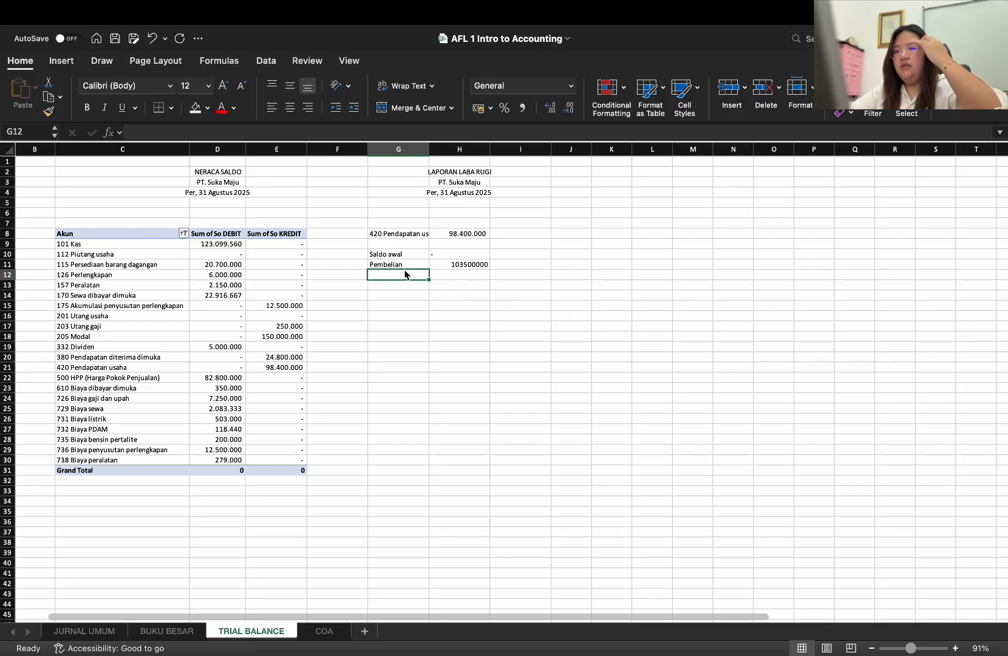
left_click_drag(398, 255, 450, 265)
key("Delete")
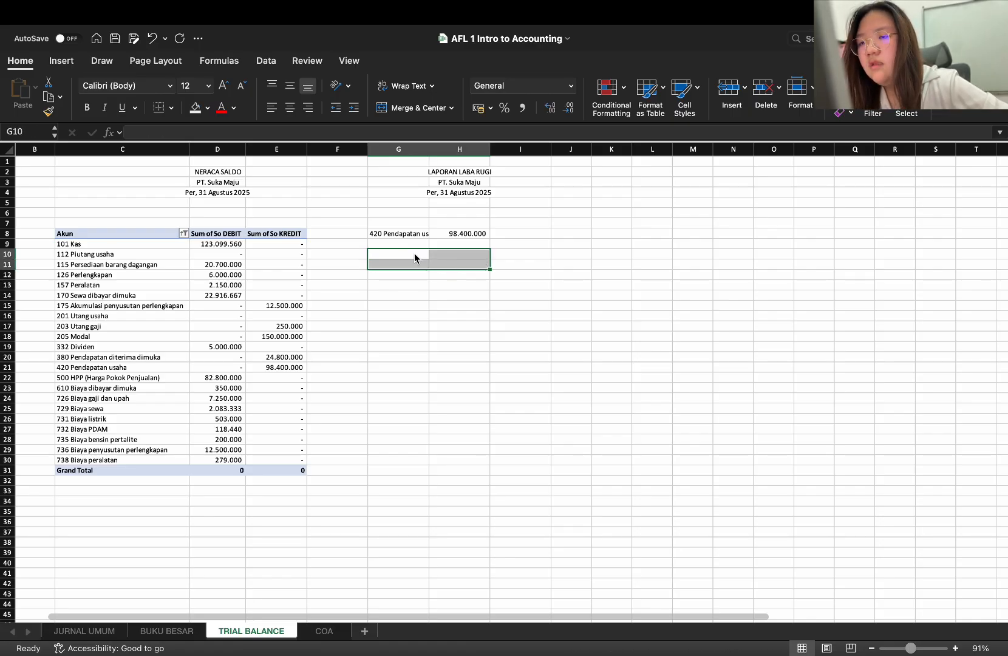
Enter the label Saldo awal in G10 of TRIAL BALANCE and a dash as its amount in H10
left_click(414, 254)
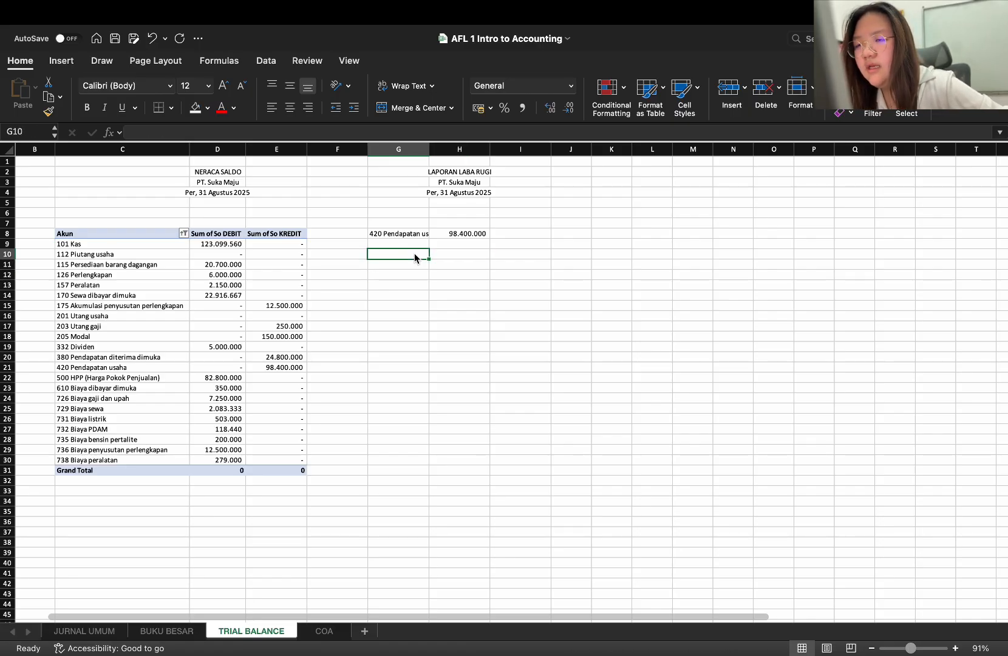
type("Sal")
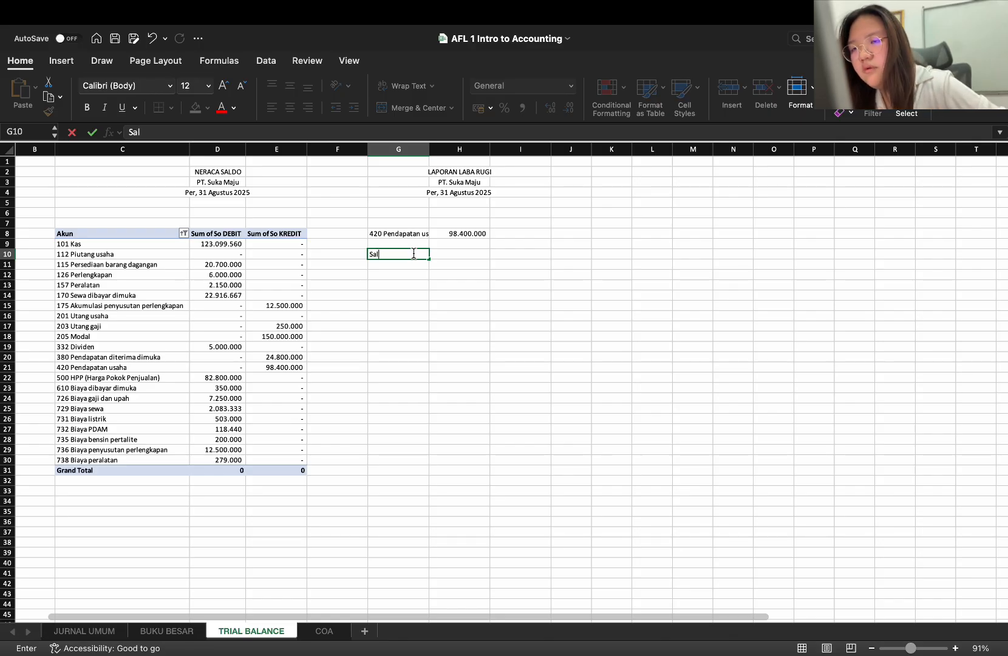
type("do")
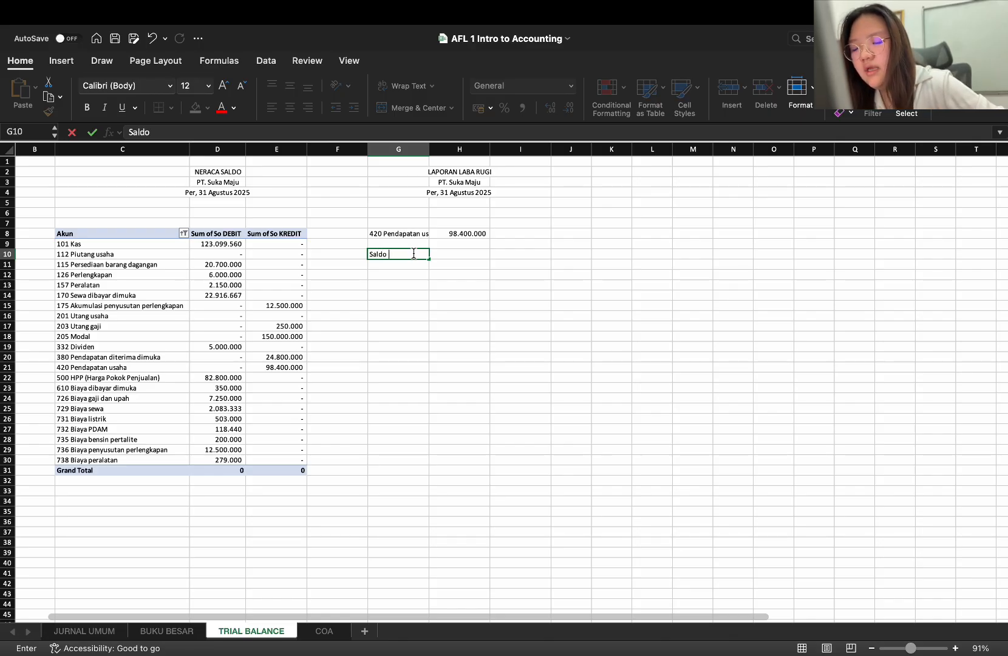
type(" awal")
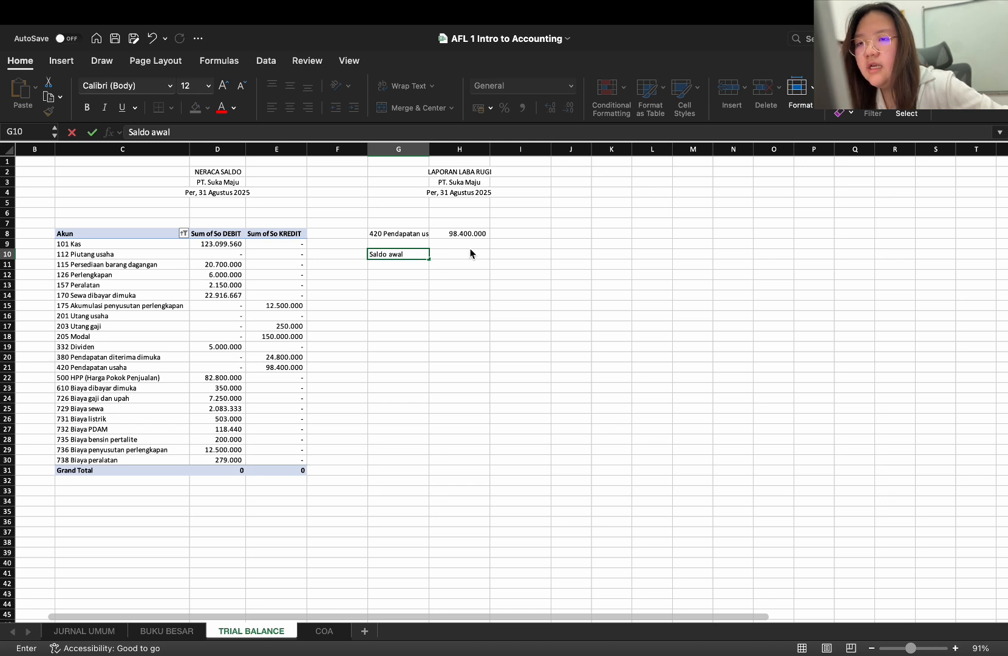
left_click(471, 254)
type("-")
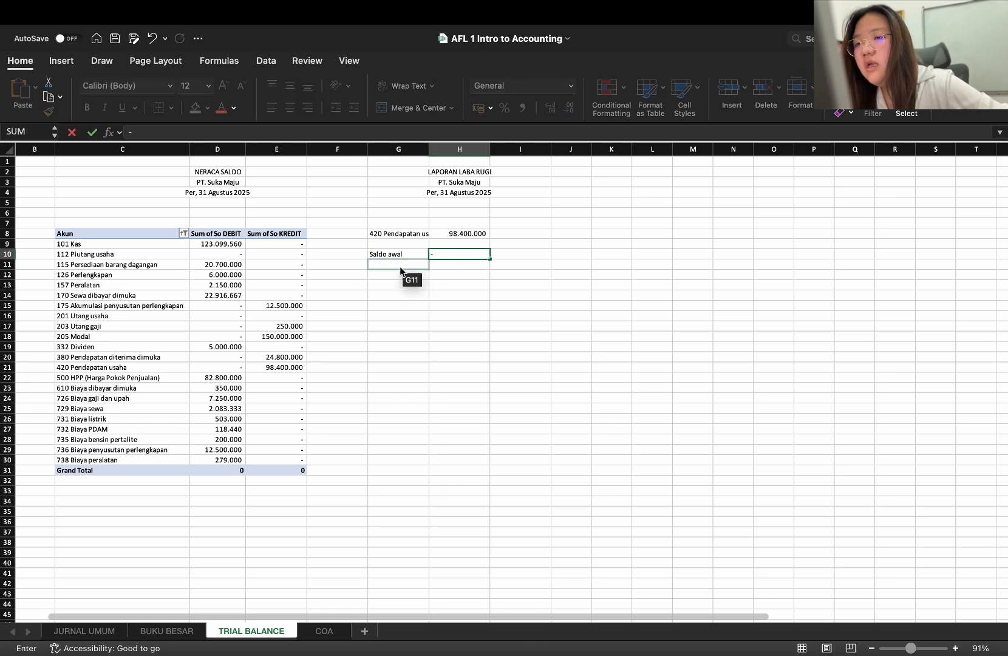
left_click(399, 267)
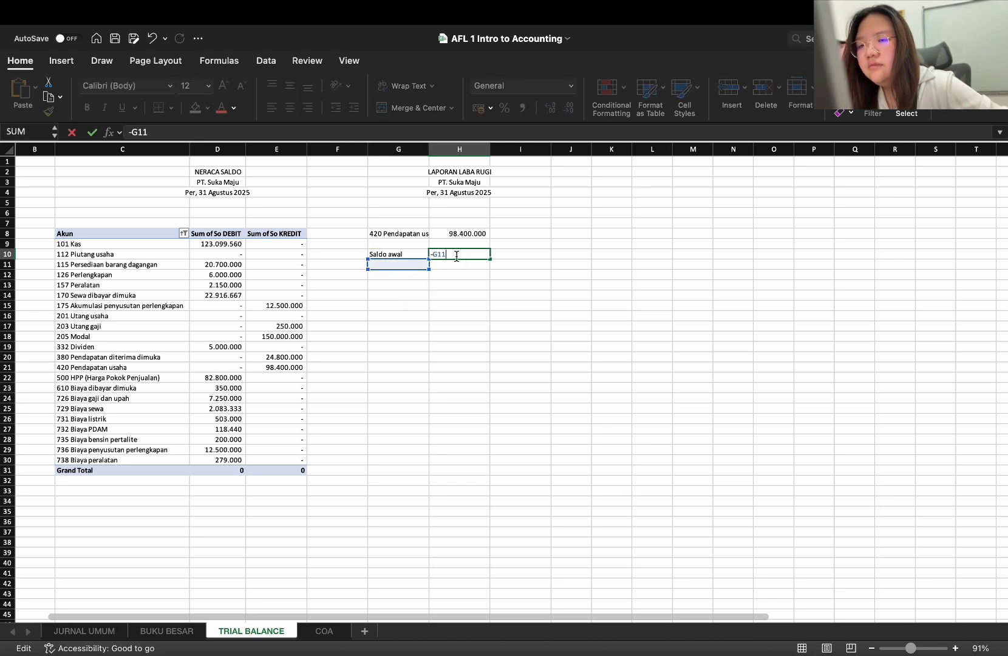
key("Return")
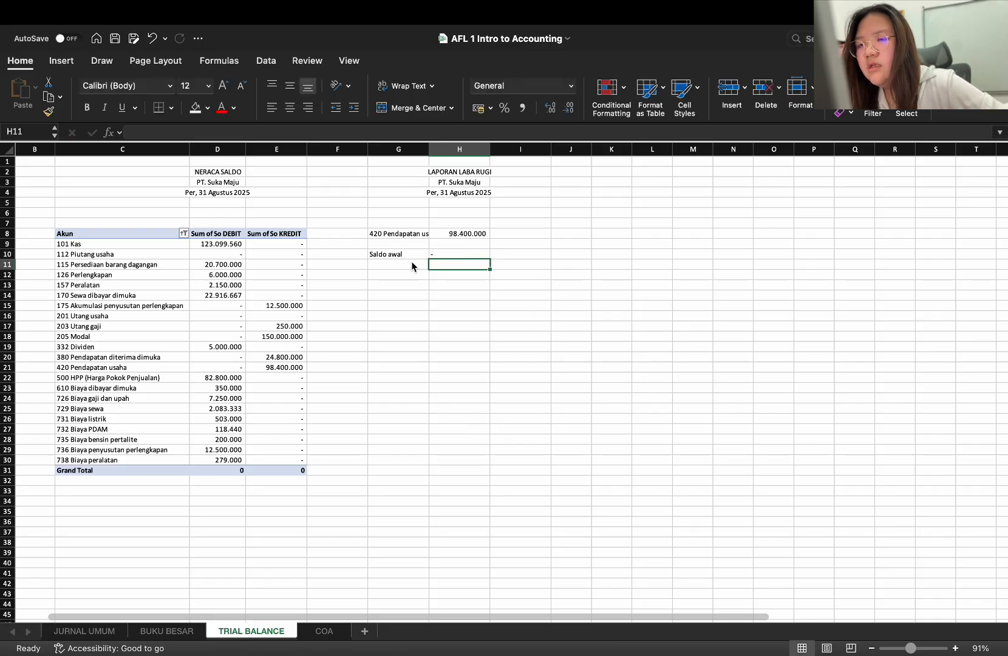
Enter the label pembelian in G11 and the amount 103500000 in H11
left_click(413, 266)
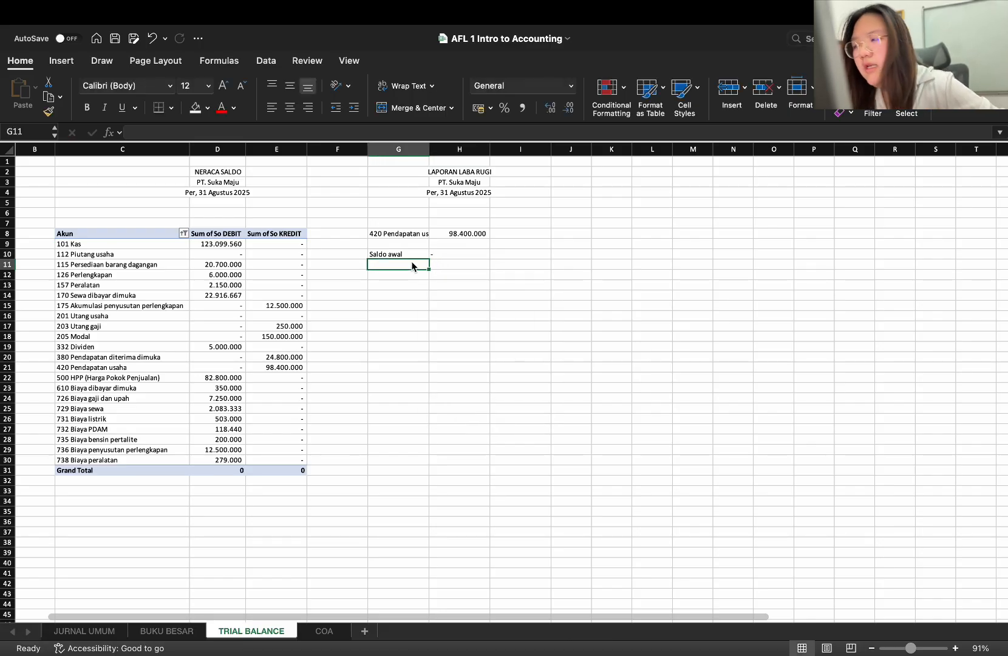
type("pembelian")
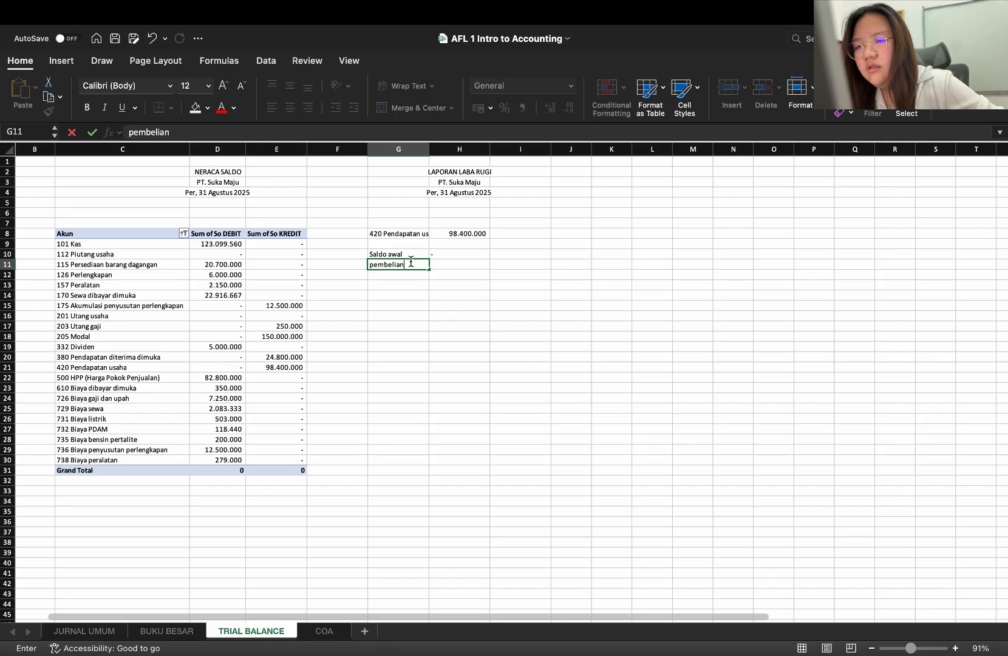
left_click(443, 264)
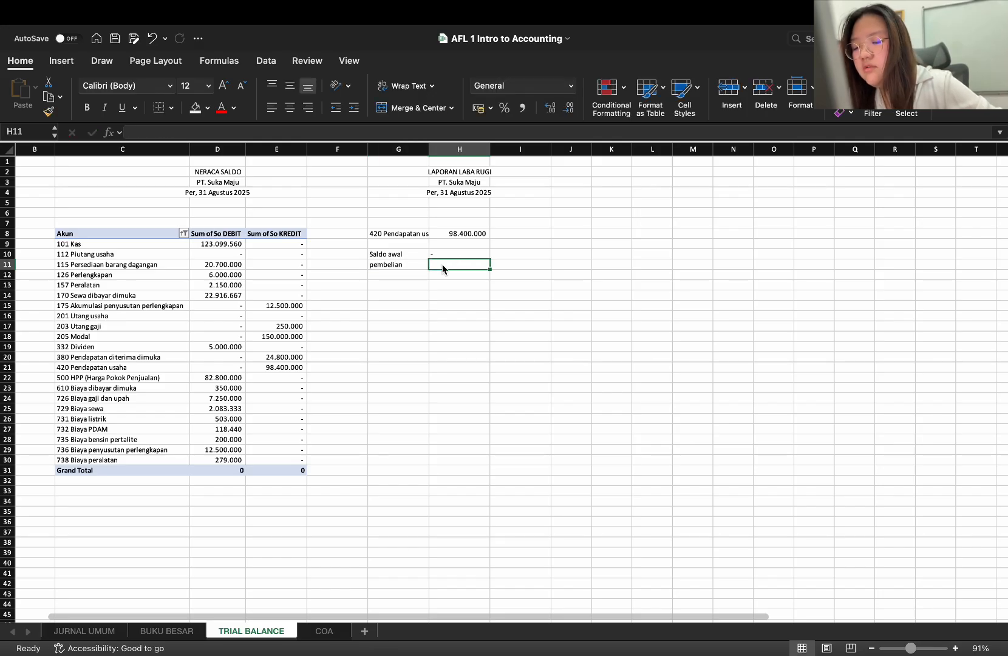
type("103")
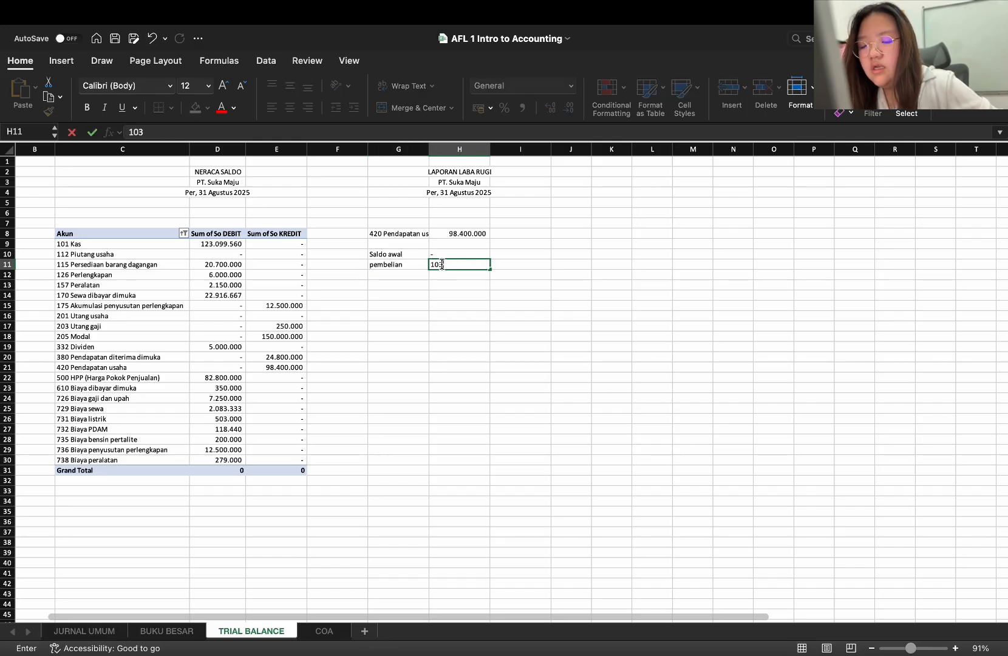
type("50000")
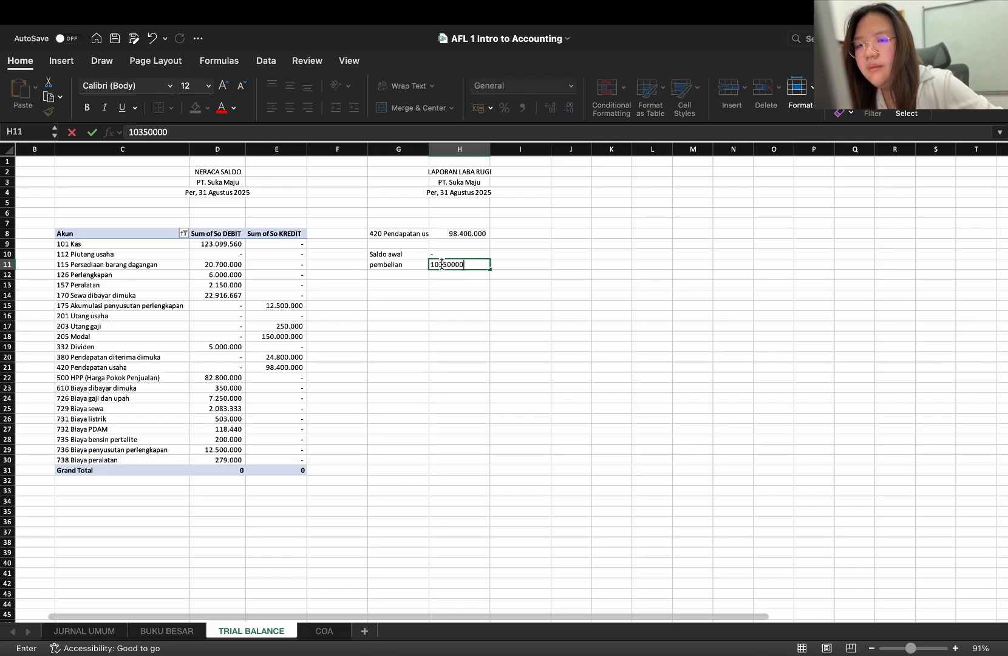
type("0")
key("Return")
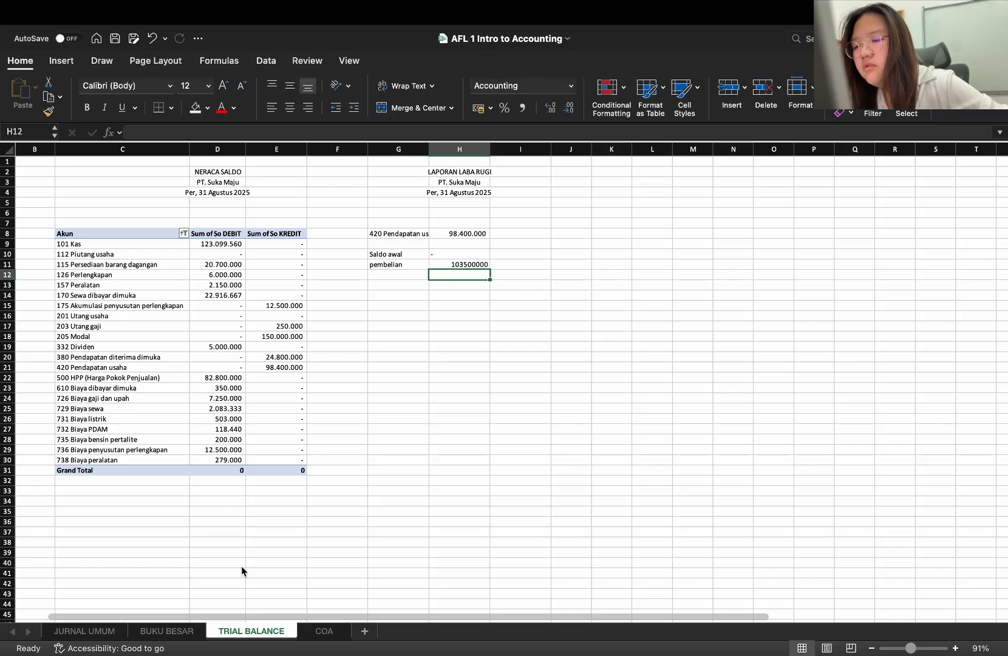
Check the merchandise purchase amount in JURNAL UMUM and apply the comma-style Accounting format to H11 in TRIAL BALANCE
left_click(111, 632)
scroll(255, 432, "up", 10)
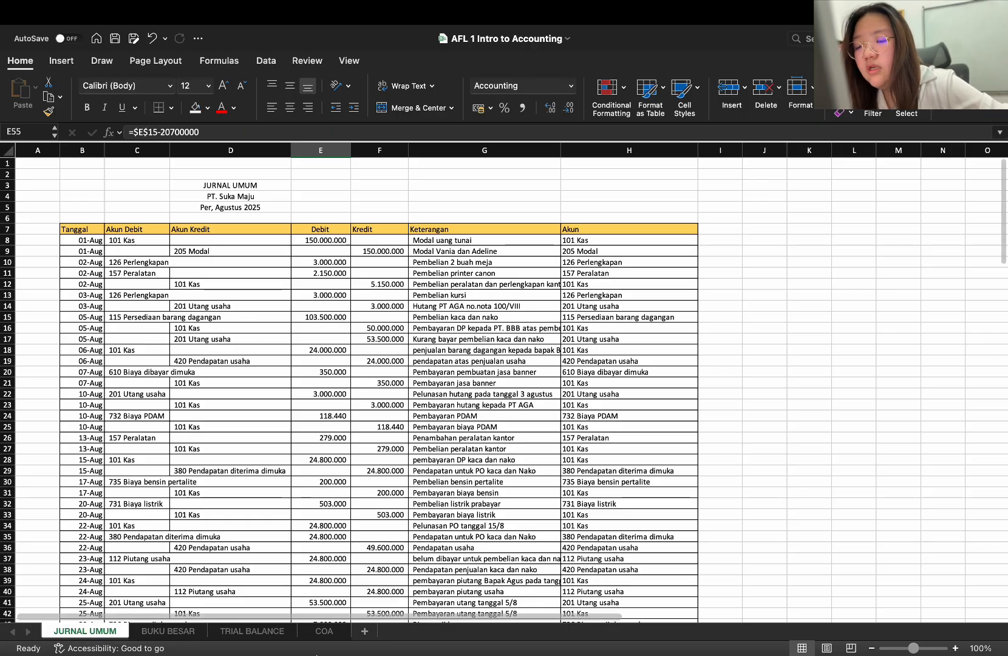
left_click(252, 635)
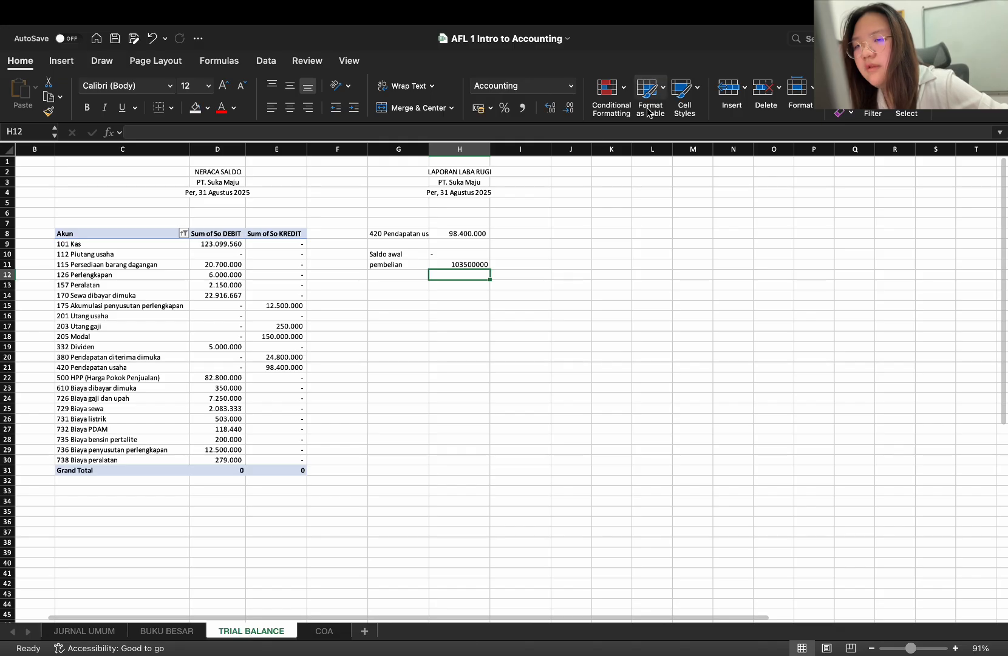
left_click(457, 266)
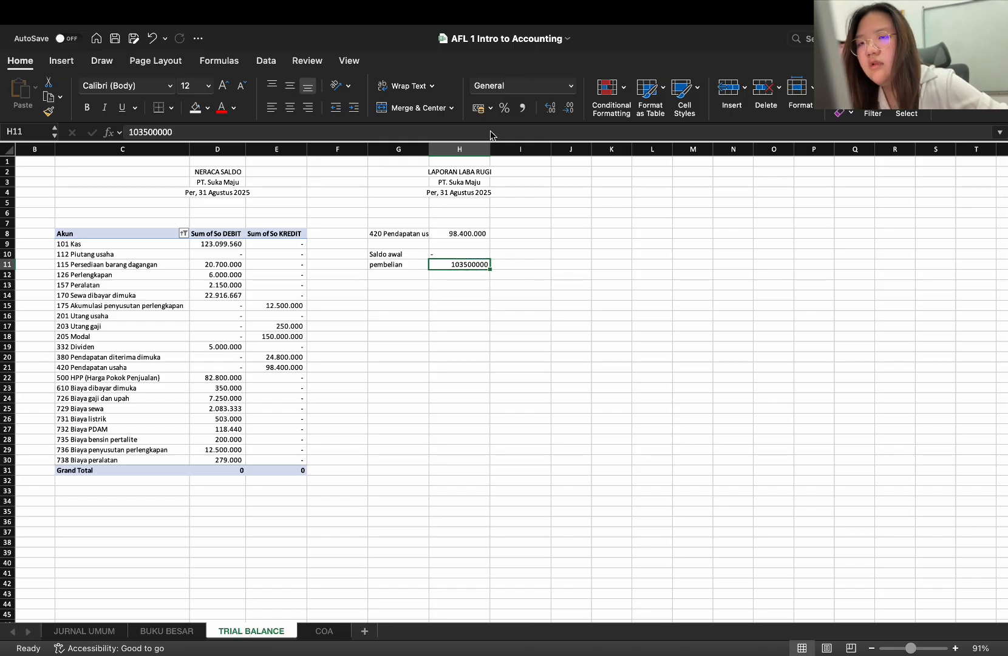
left_click(522, 108)
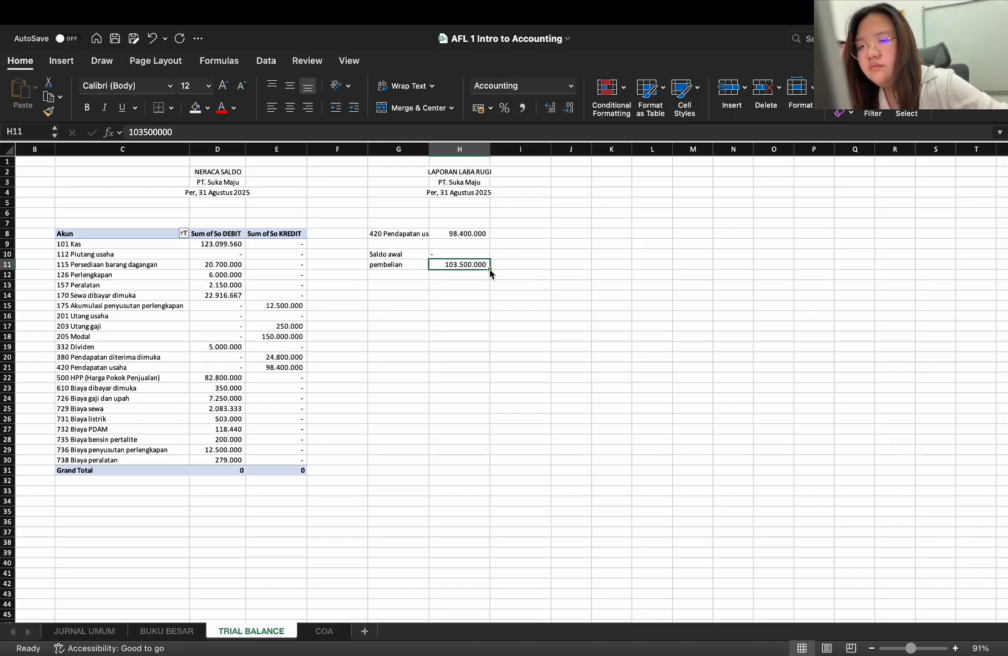
Undo a trial fill of H11 down the column, and fill the blank cell H12 down to H23 instead
left_click_drag(488, 269, 489, 349)
key("super+z")
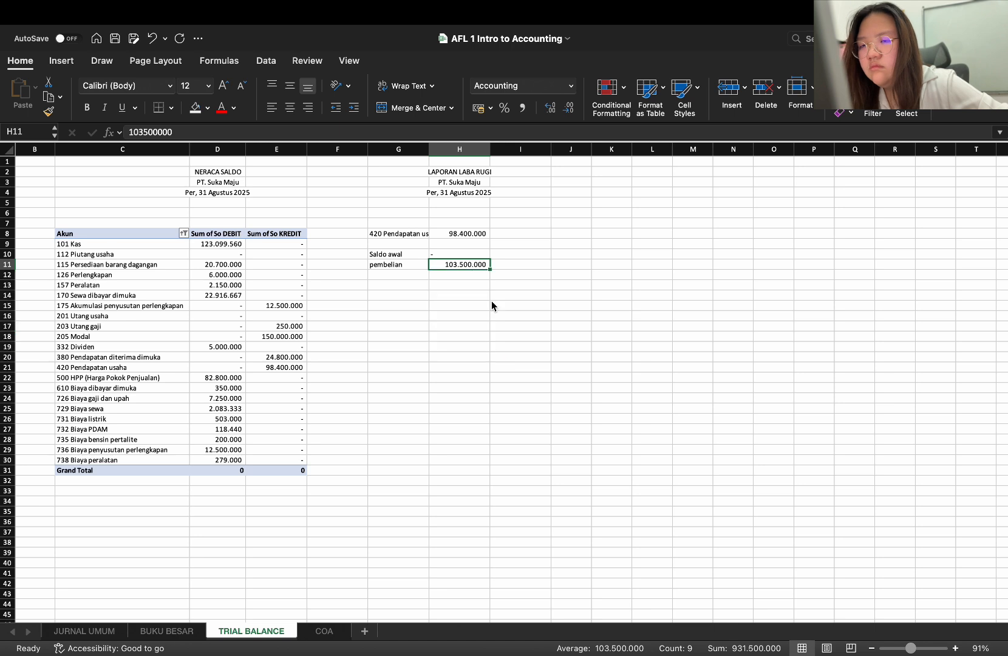
left_click(474, 277)
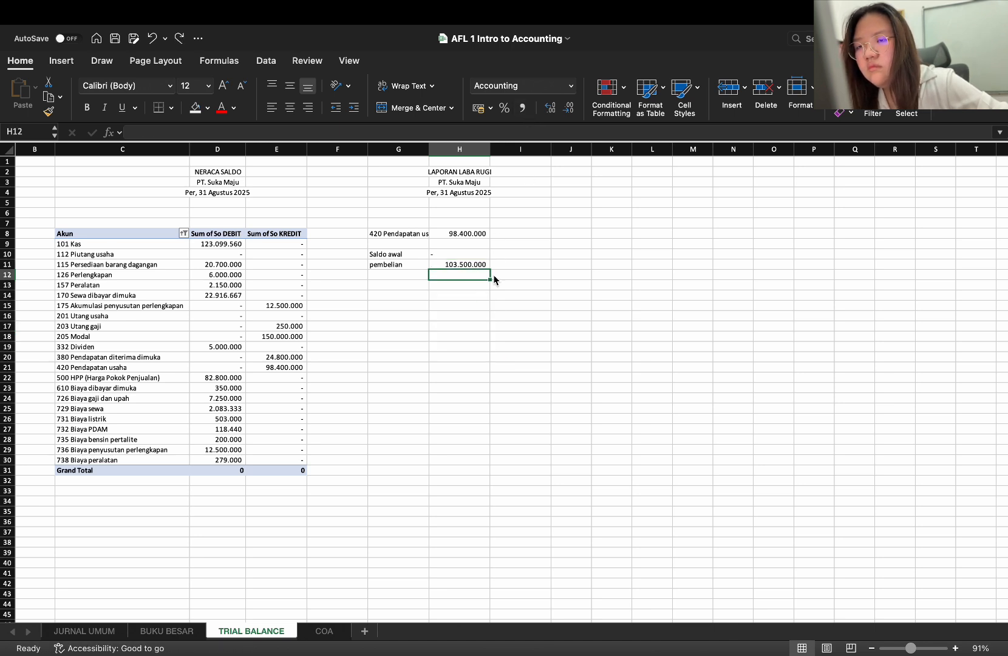
left_click_drag(489, 278, 491, 394)
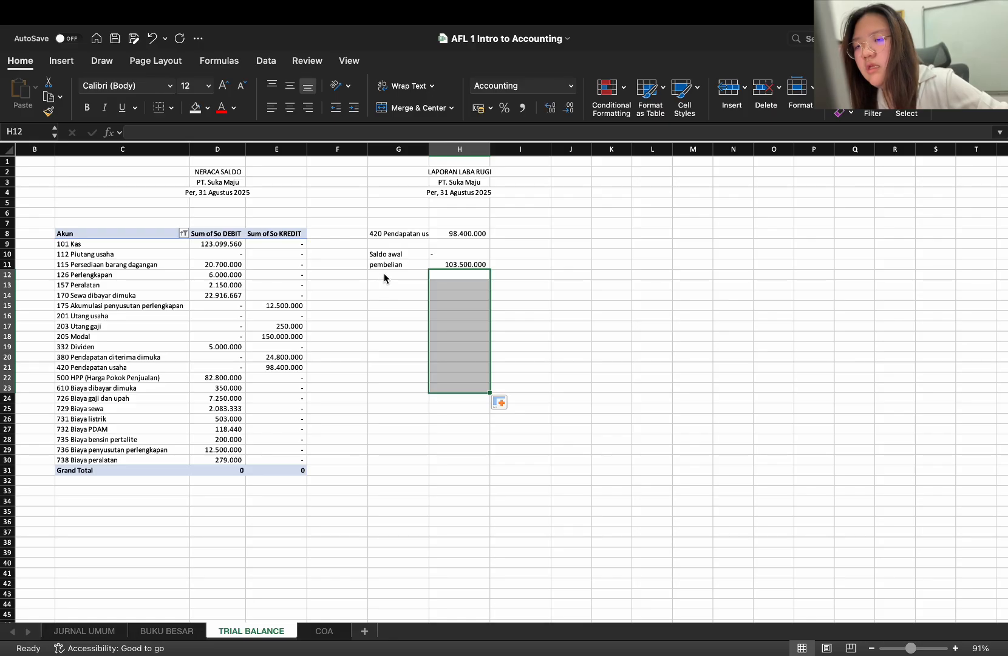
Look through JURNAL UMUM, and switch to Finder to open Dokumen tanpa judul-4.pdf from Downloads
left_click(384, 278)
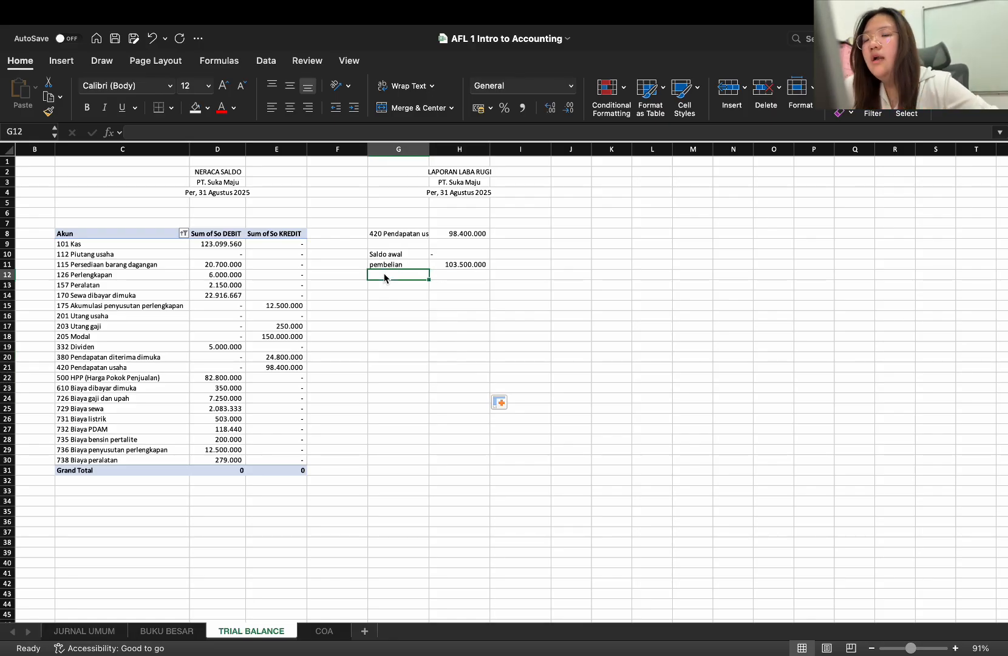
left_click(72, 633)
scroll(332, 584, "down", 5)
scroll(332, 584, "up", 5)
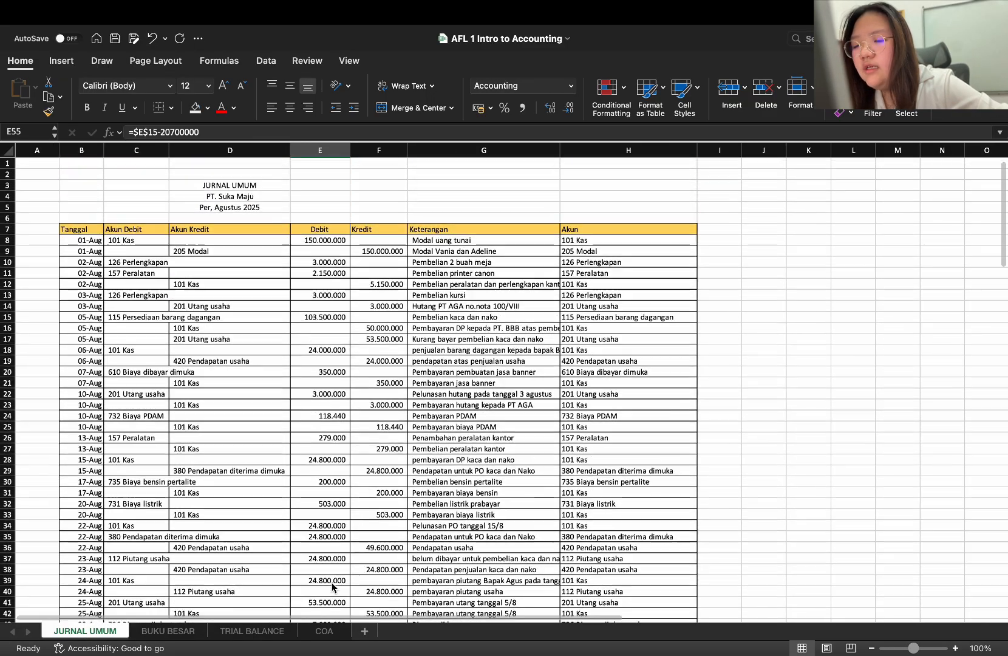
mouse_move(641, 654)
left_click(878, 634)
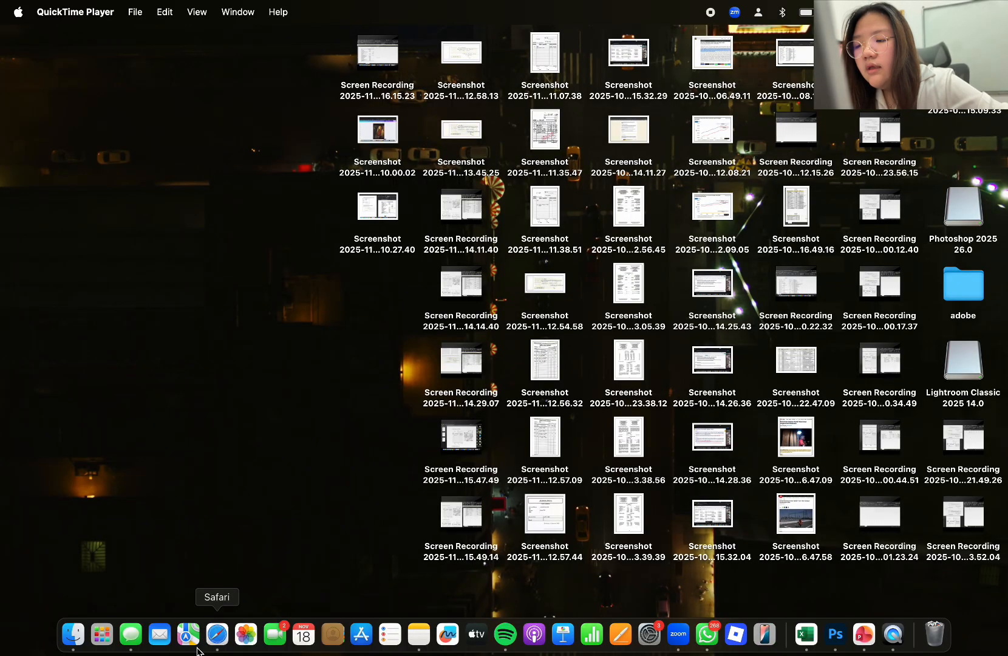
left_click(78, 637)
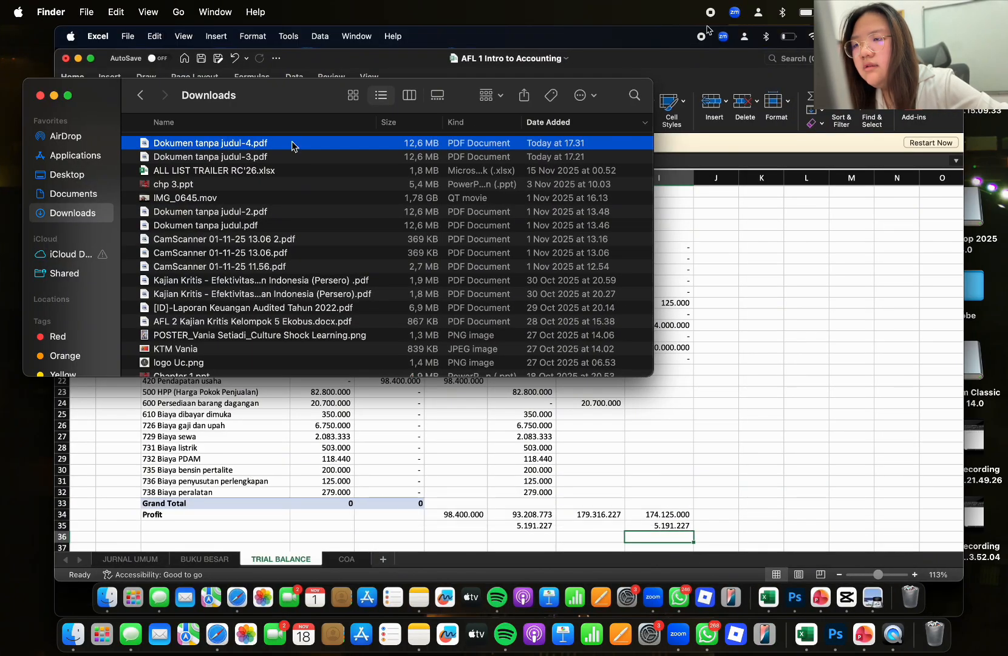
double_click(292, 146)
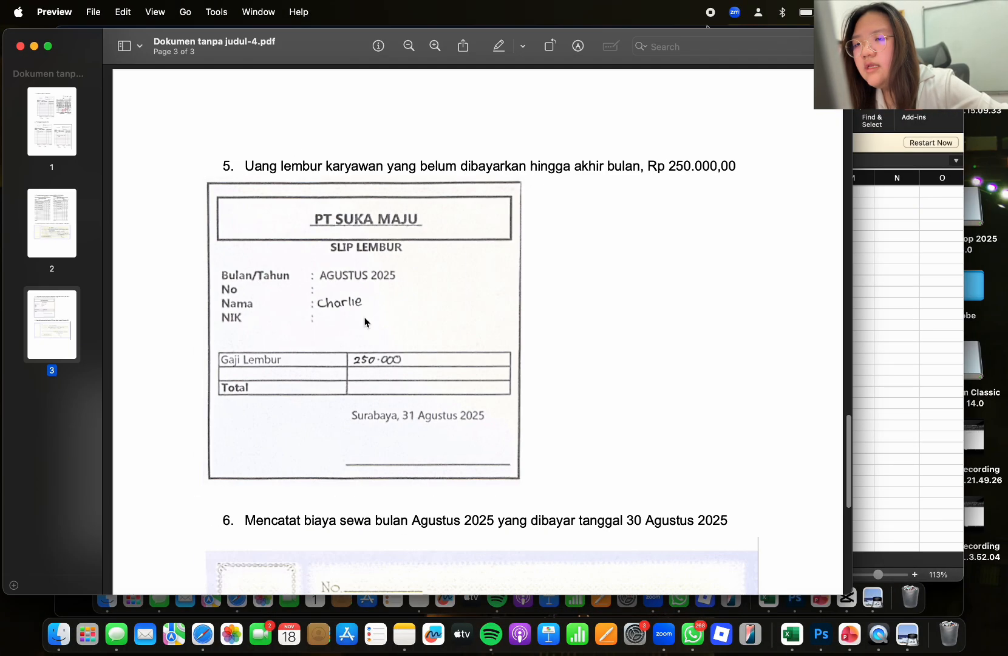
Examine the adjustment documents in the PDF and select the item 3 heading on the kaca and nako inventory per 31 Agustus 2025
scroll(355, 392, "down", 3)
scroll(356, 392, "down", 3)
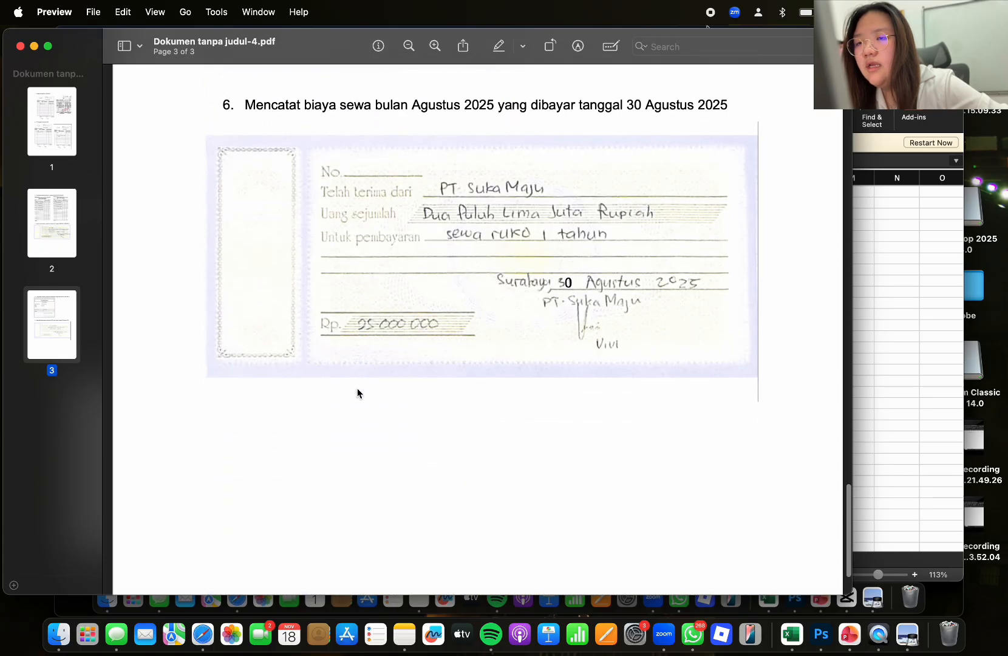
scroll(356, 388, "up", 10)
scroll(357, 392, "down", 2)
scroll(357, 392, "up", 5)
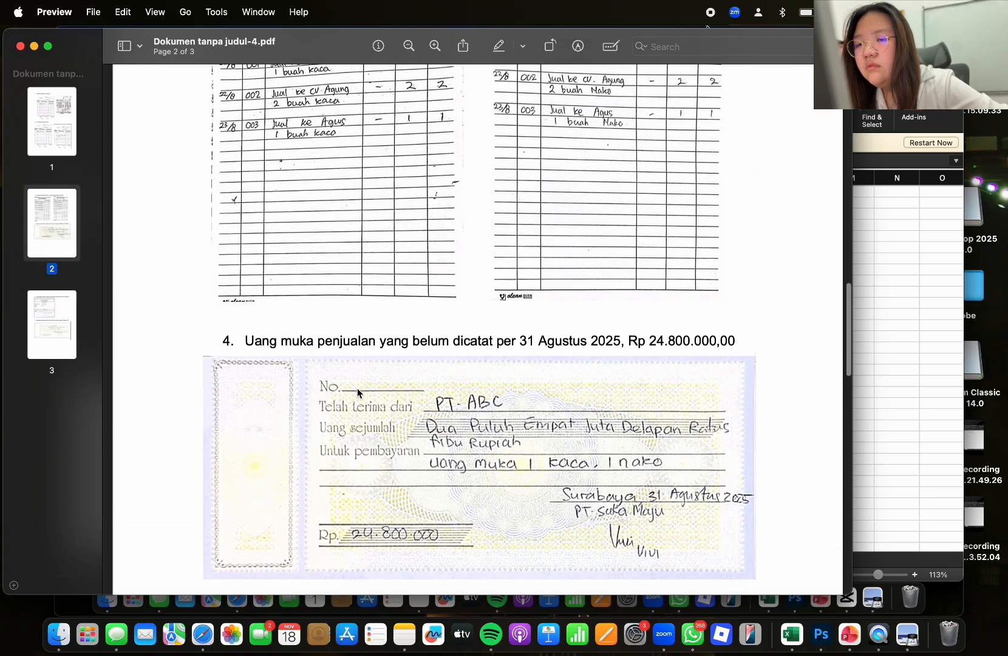
scroll(357, 392, "up", 2)
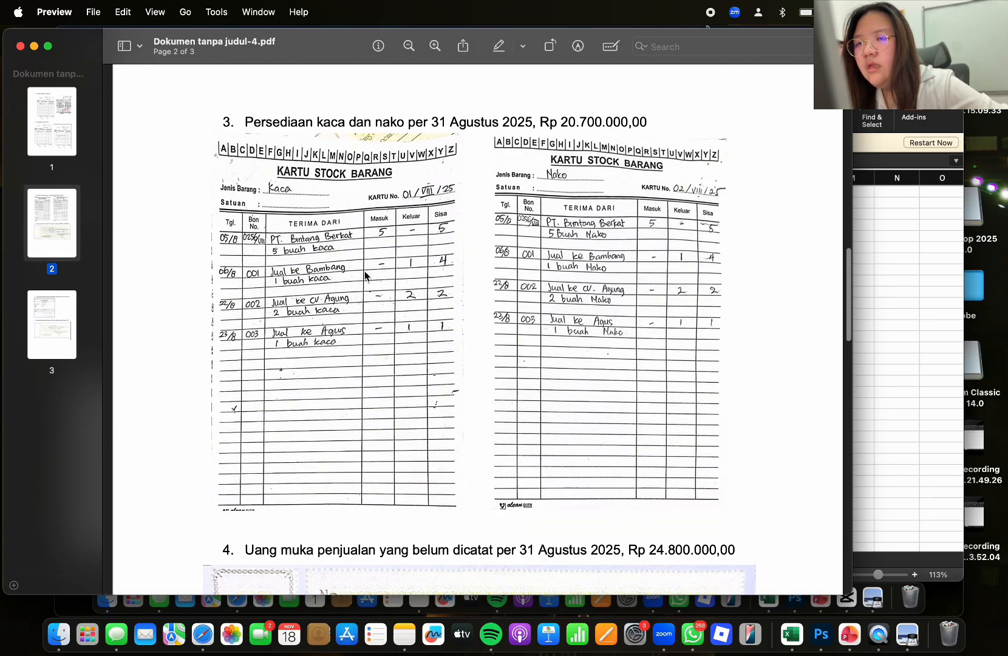
left_click_drag(231, 122, 652, 140)
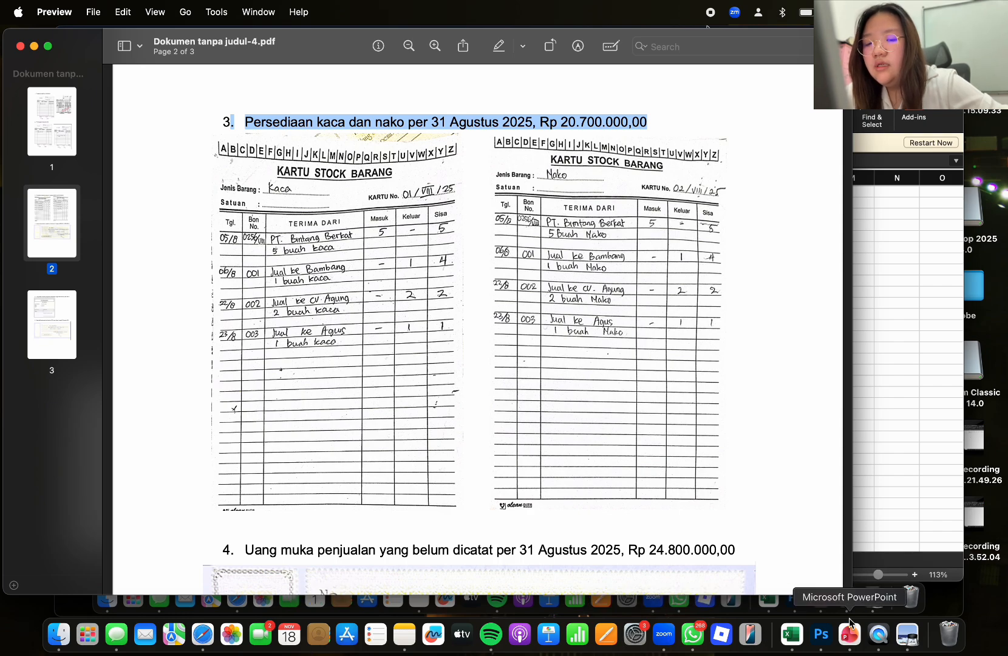
Switch back to the AFL 1 Intro to Accounting workbook and enter Saldo akhir in G12 and 20700000 in H12 of TRIAL BALANCE
left_click(793, 642)
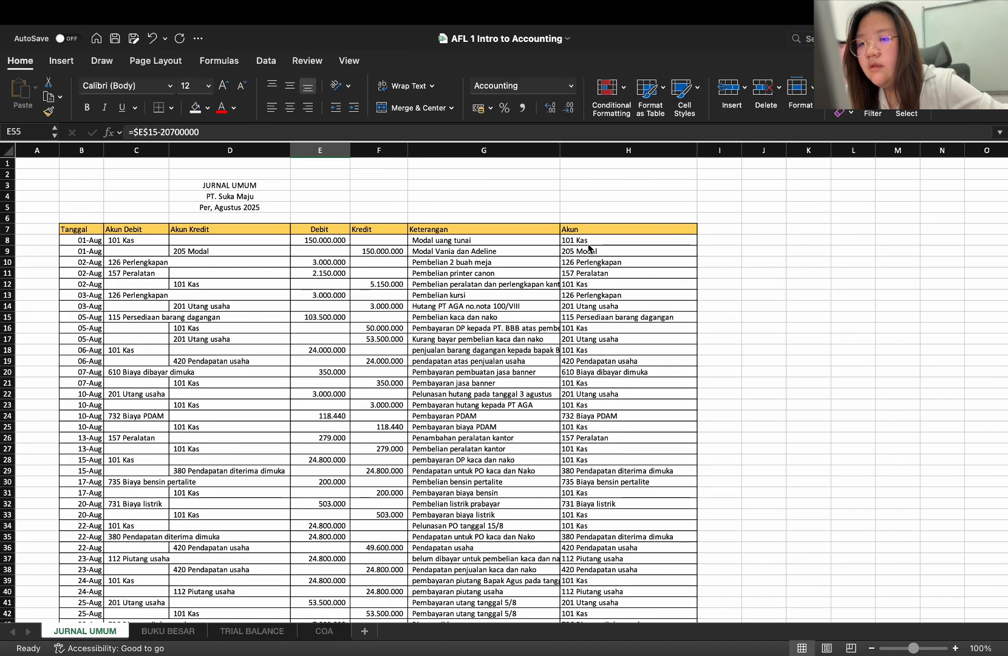
scroll(587, 249, "down", 5)
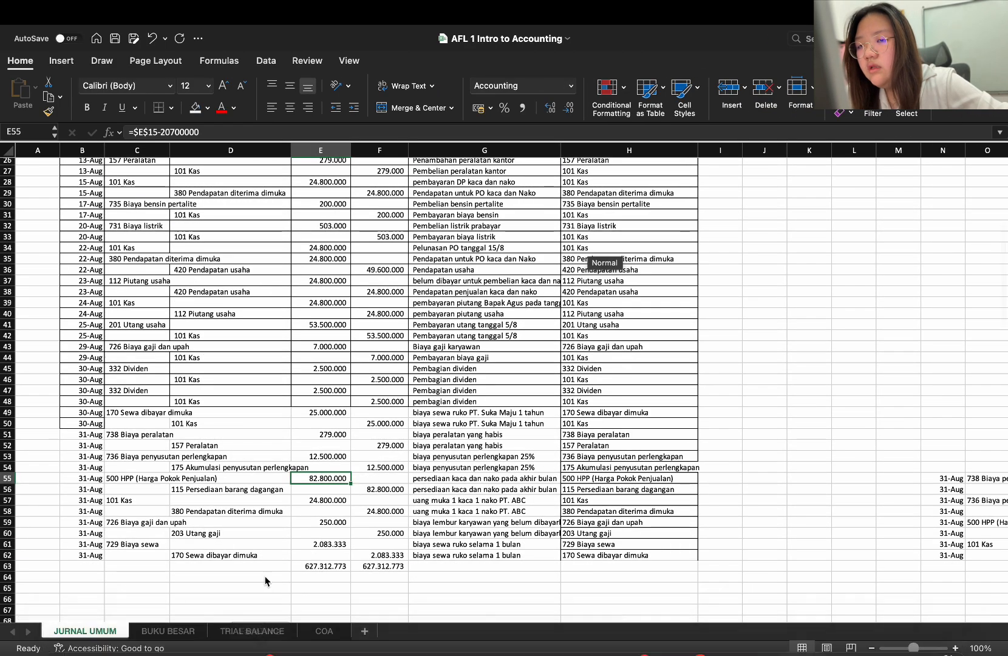
left_click(263, 634)
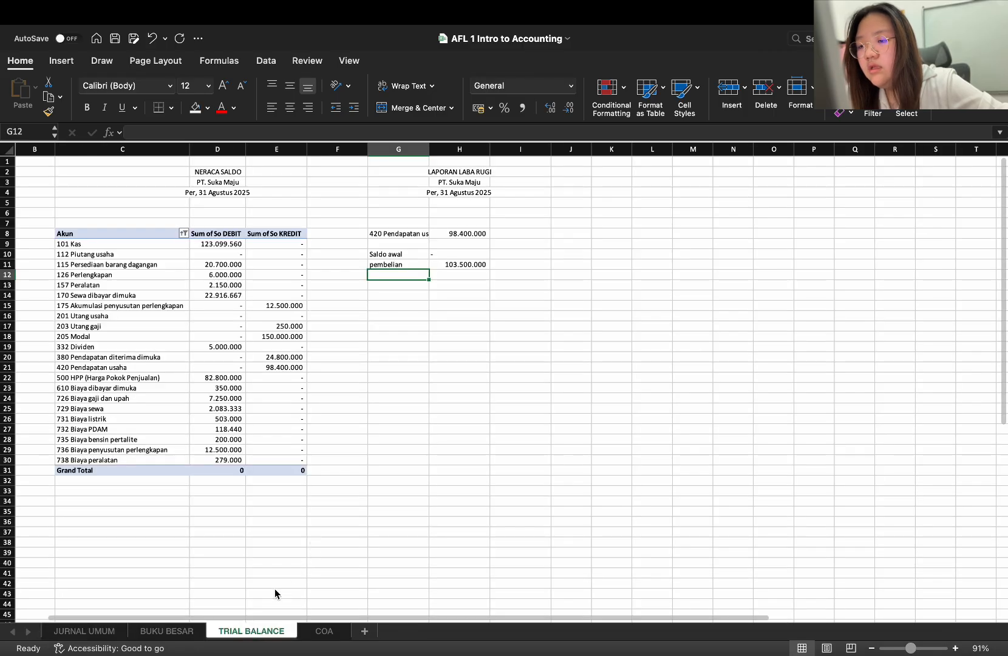
double_click(396, 277)
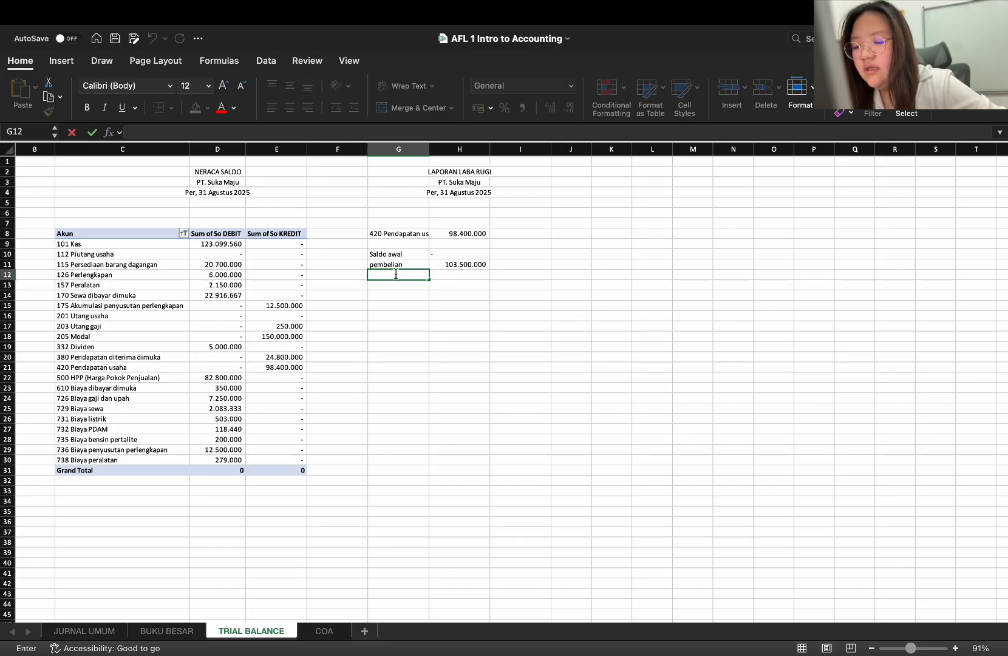
type("Sal")
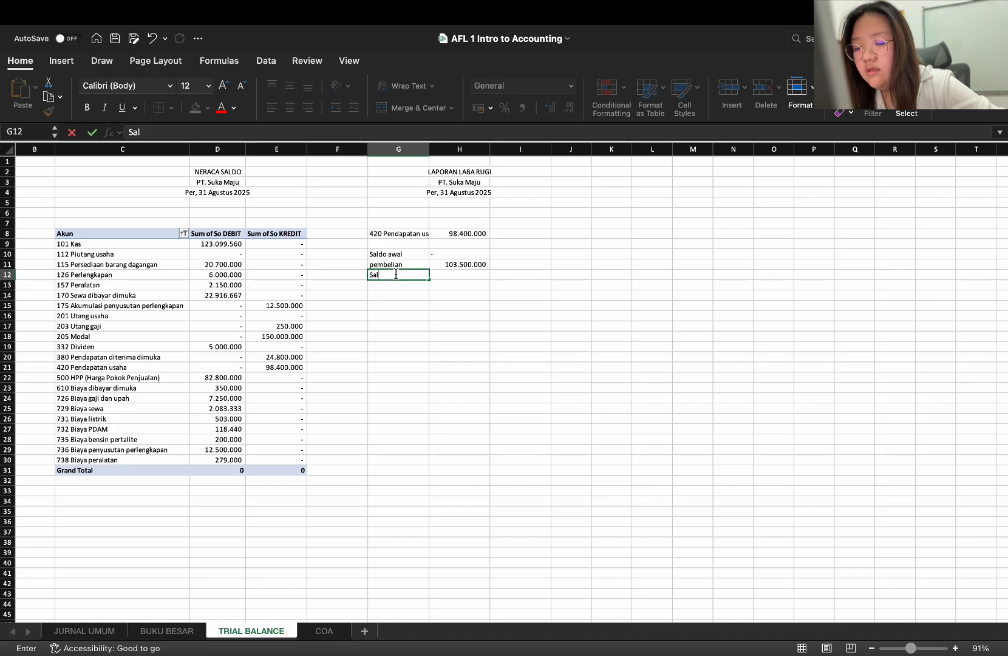
type("do akhir")
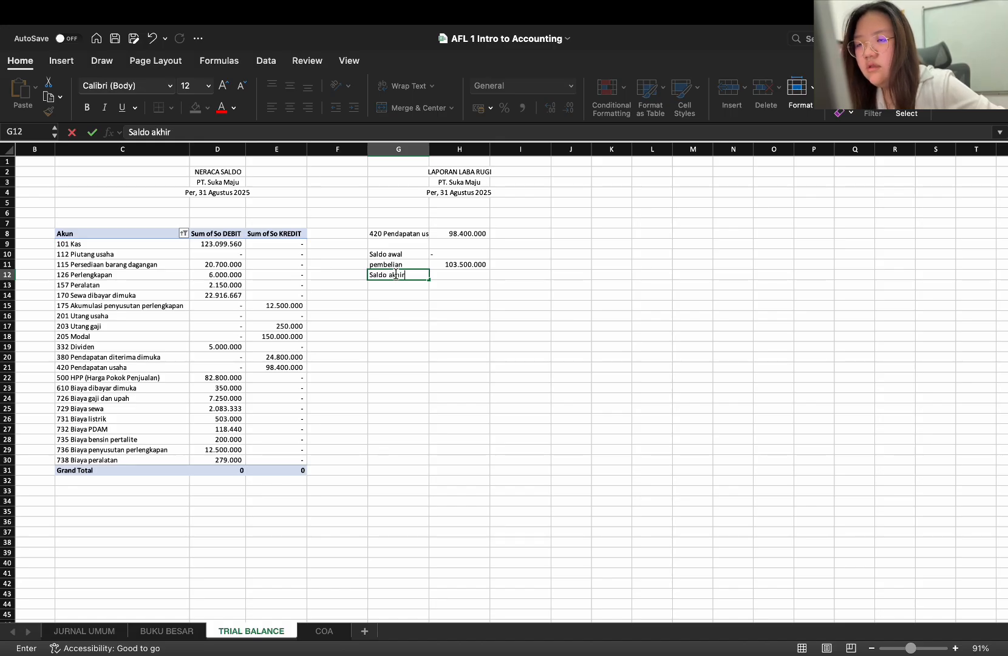
left_click(444, 276)
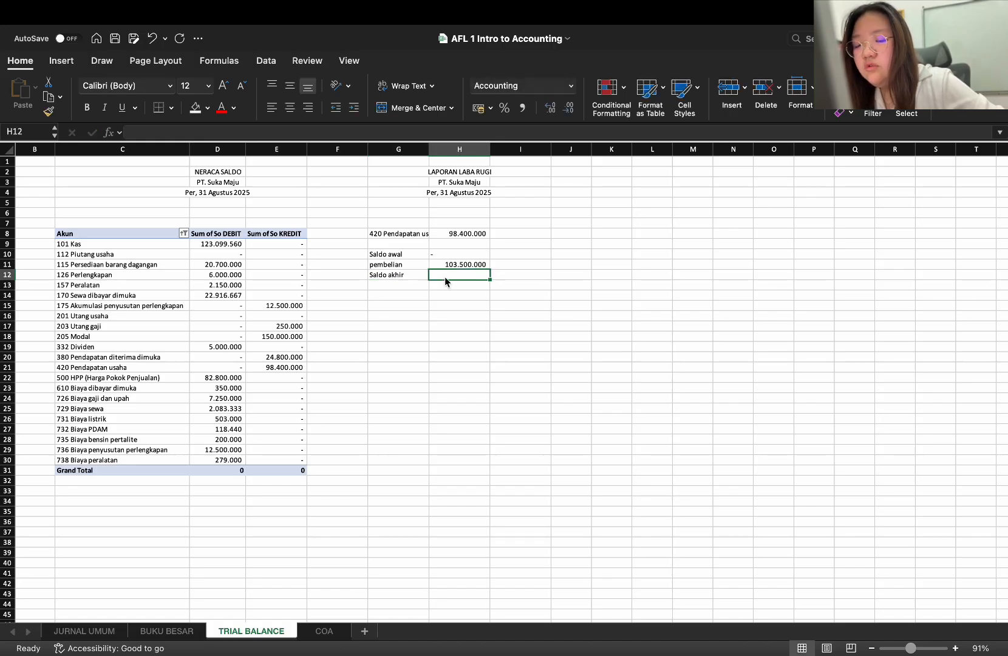
type("20.700.")
type("00000")
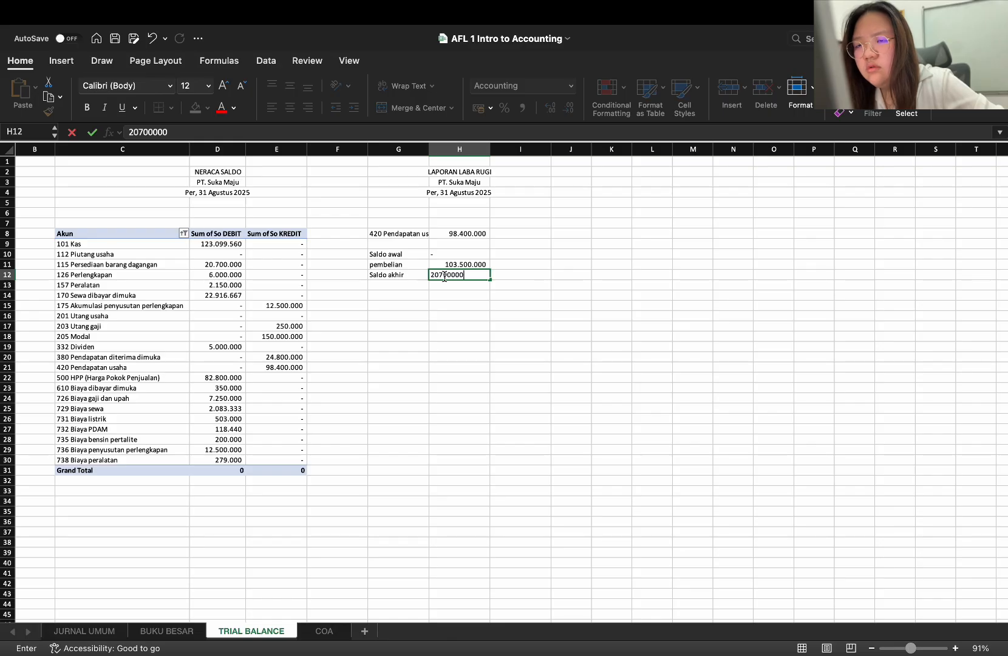
key("Return")
Enter 500 HPP (Harga Pokok Penjualan) in bold in G13, below Saldo akhir
left_click(413, 285)
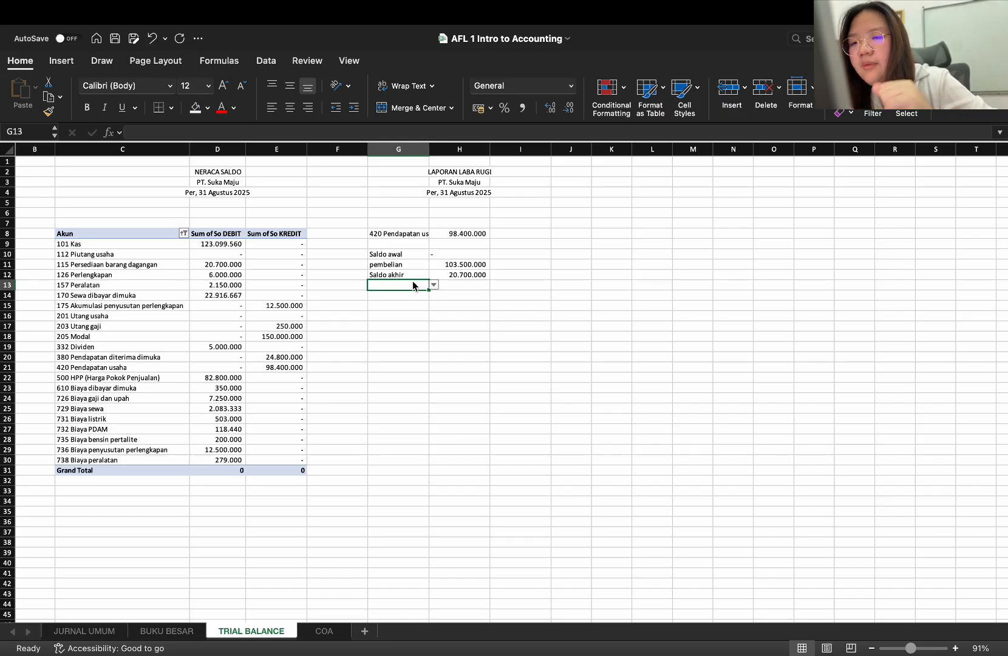
key("super+b")
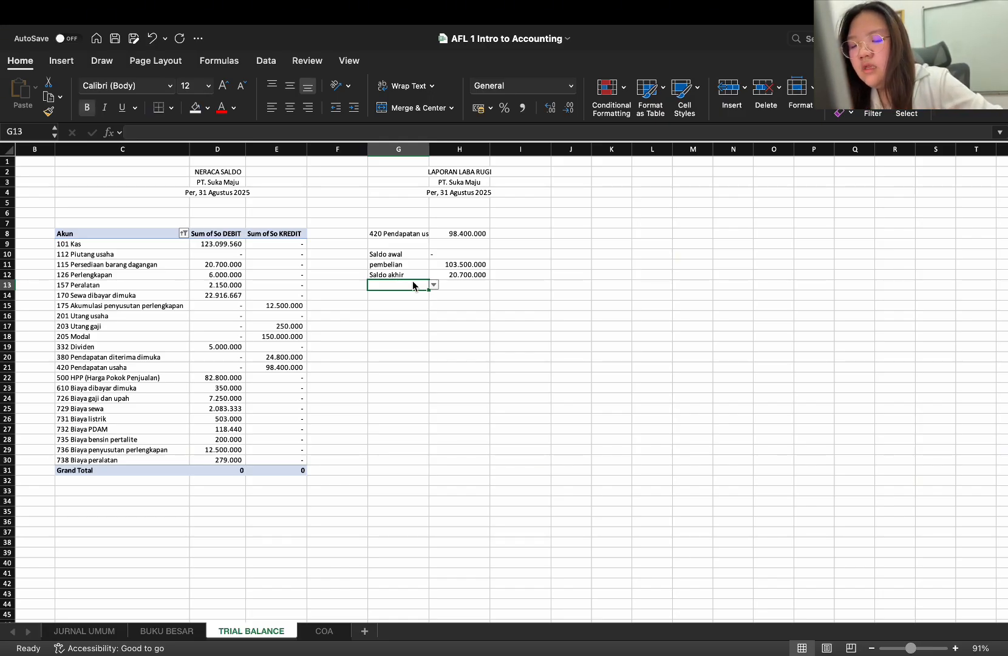
type("HPP")
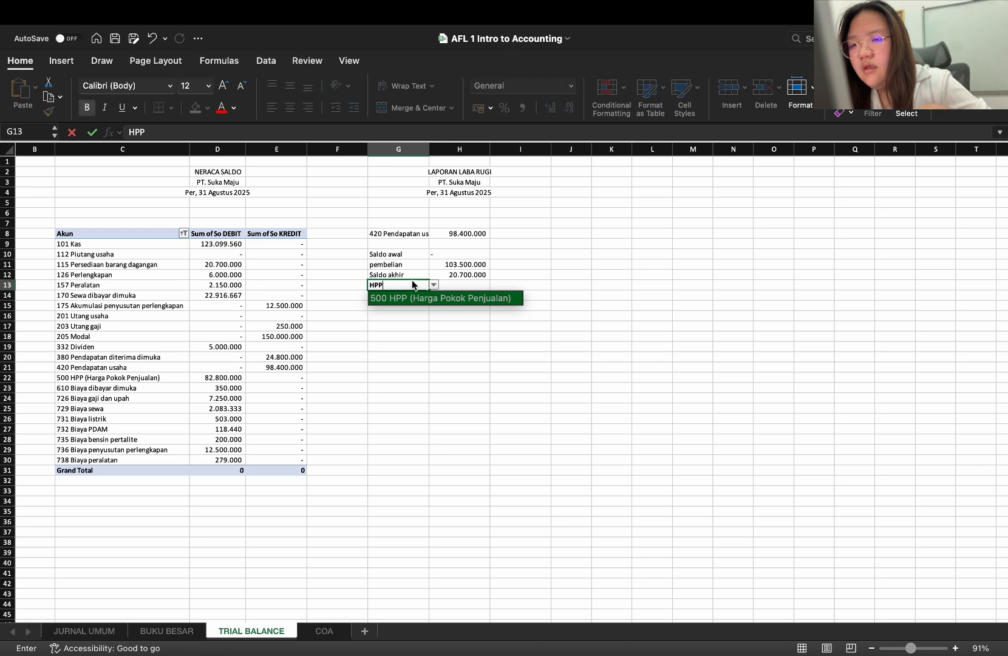
key("Return")
Copy the SUMIF formula from H8 into H13 for the HPP amount
left_click(477, 283)
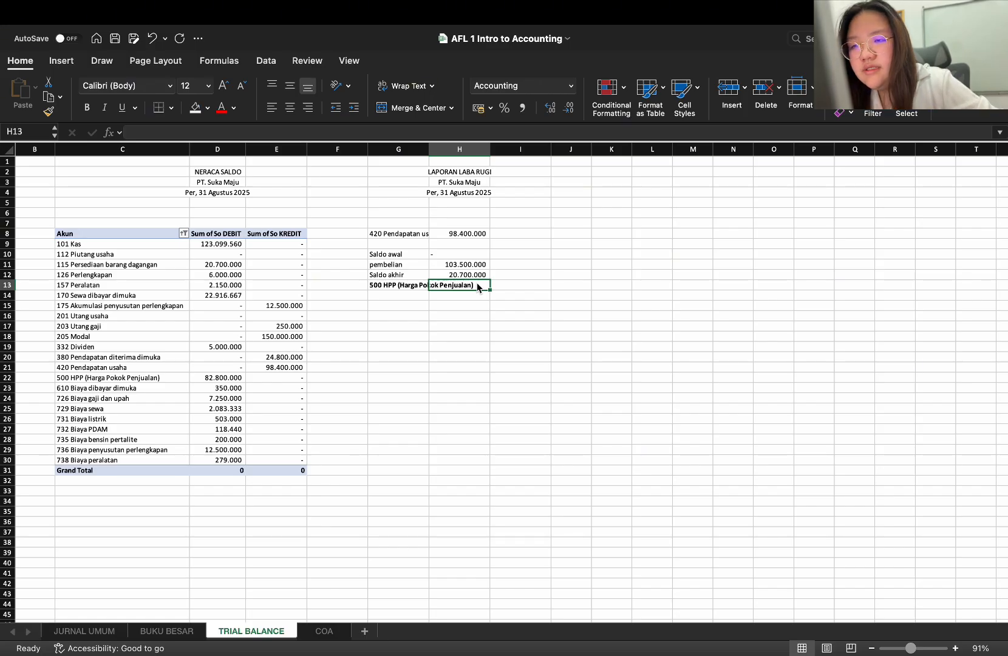
left_click(461, 236)
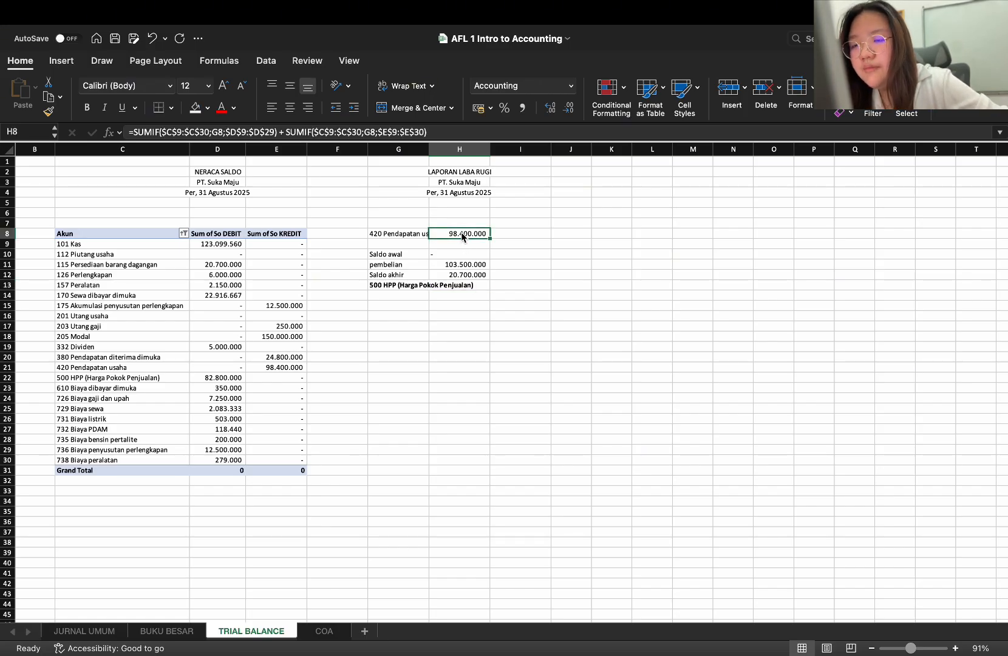
key("super+c")
left_click(470, 285)
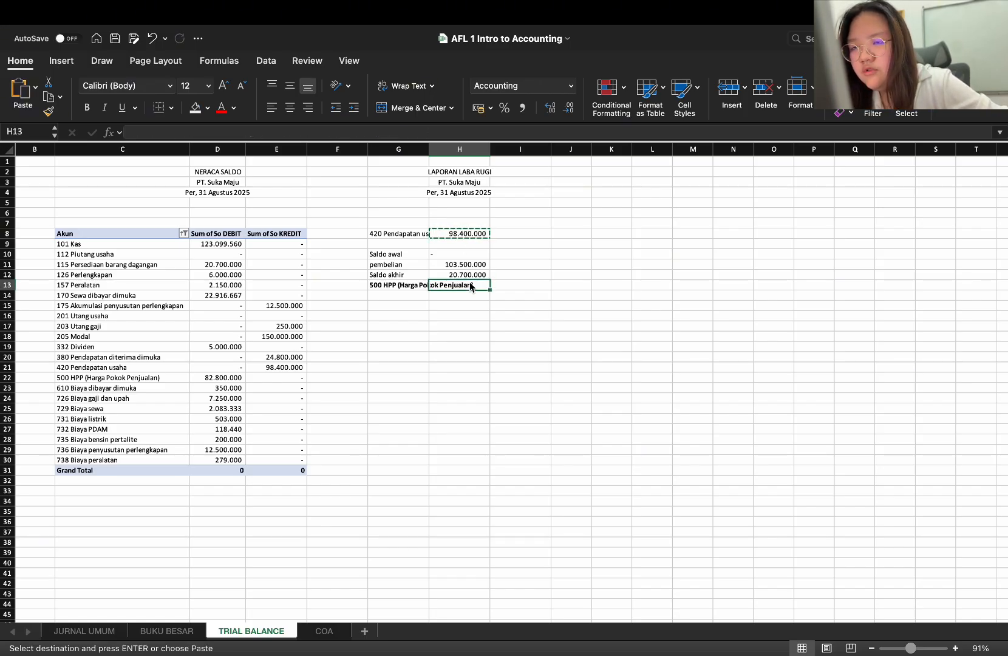
key("super+v")
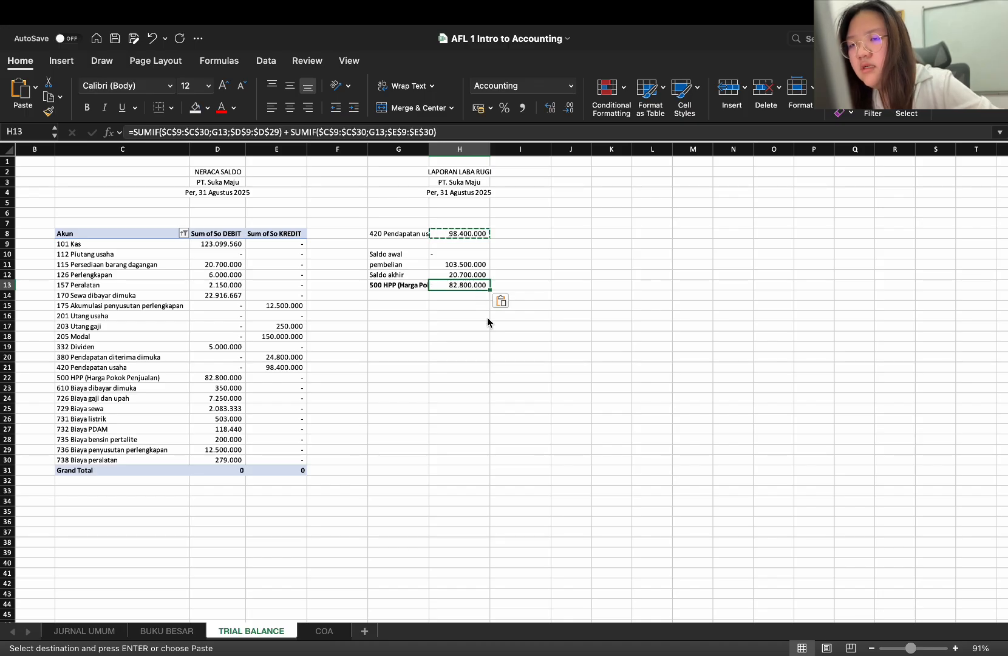
key("Escape")
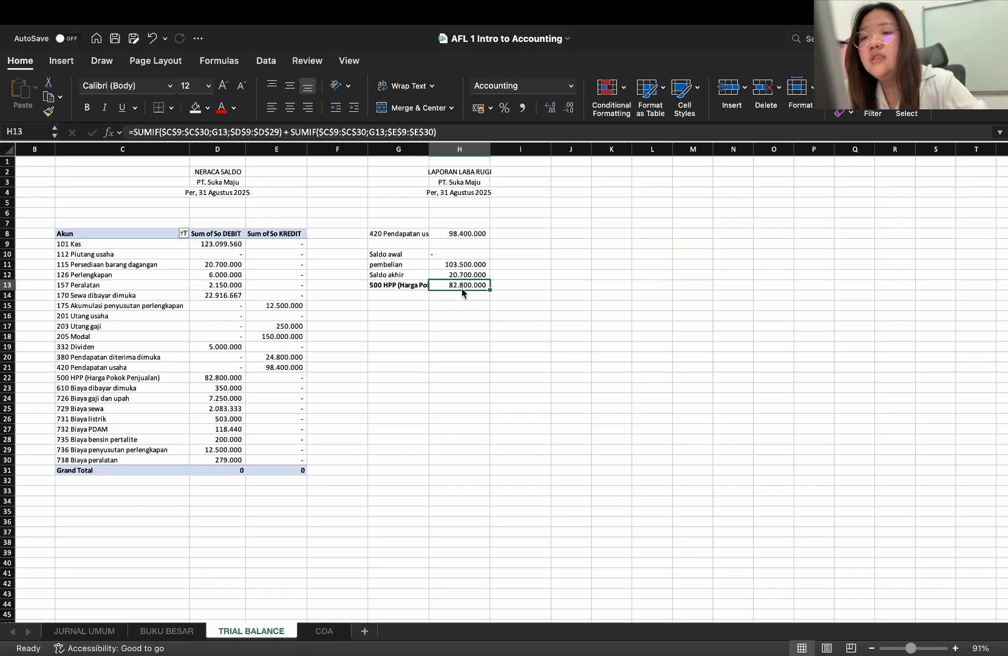
Widen column G so that the full account names in the LAPORAN LABA RUGI fit
left_click(427, 152)
left_click(479, 174)
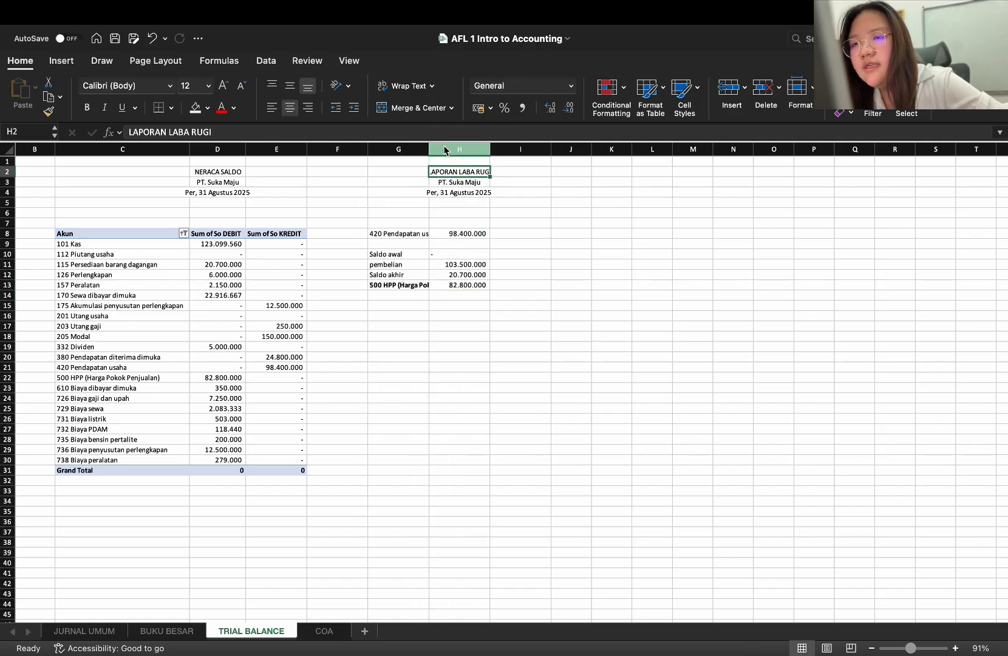
left_click(427, 151)
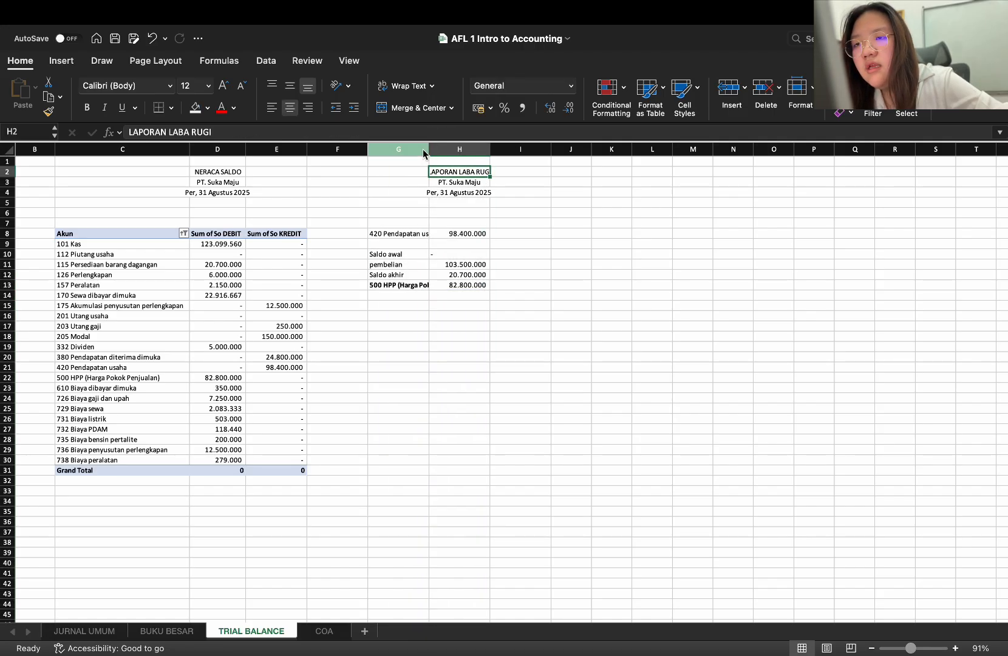
left_click_drag(428, 154, 486, 159)
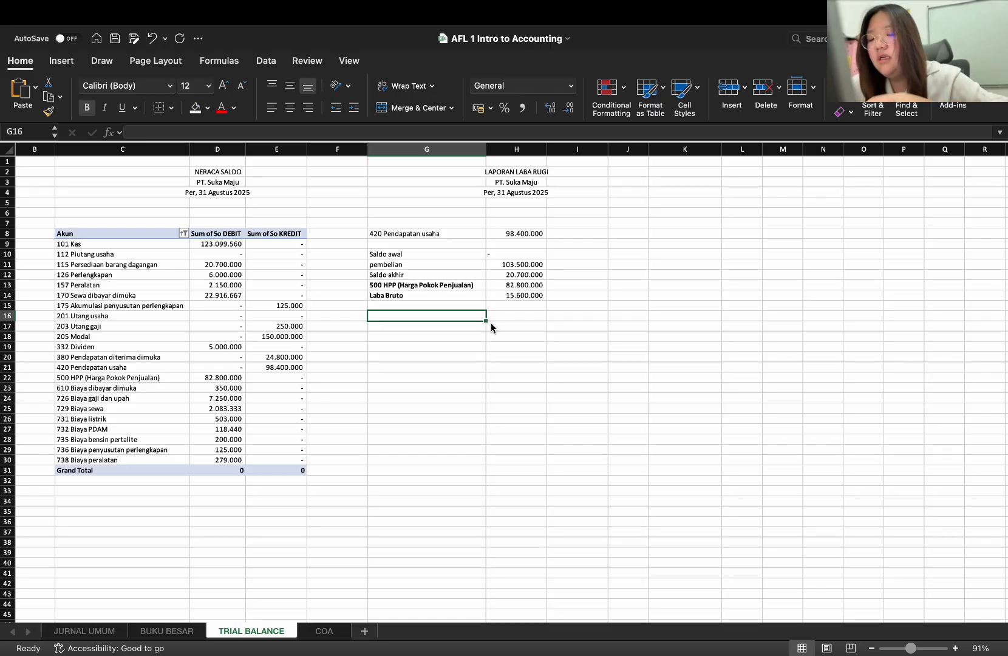
Enter the heading Biaya in G16 and the account 726 Biaya gaji dan upah in G17
type("Biaya")
key("Return")
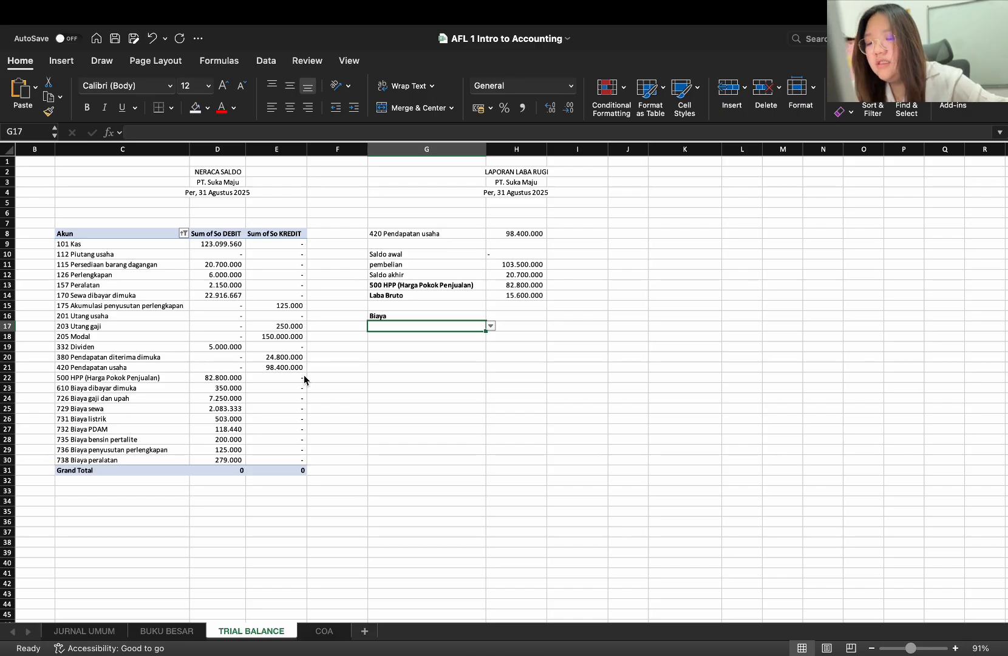
type("Biaya gaji")
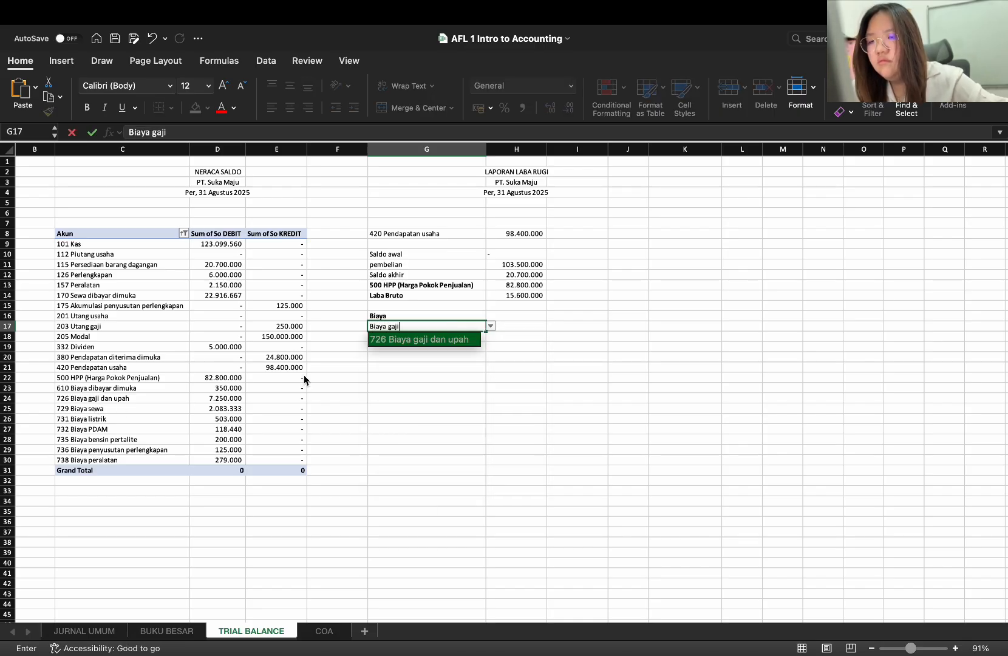
key("Return")
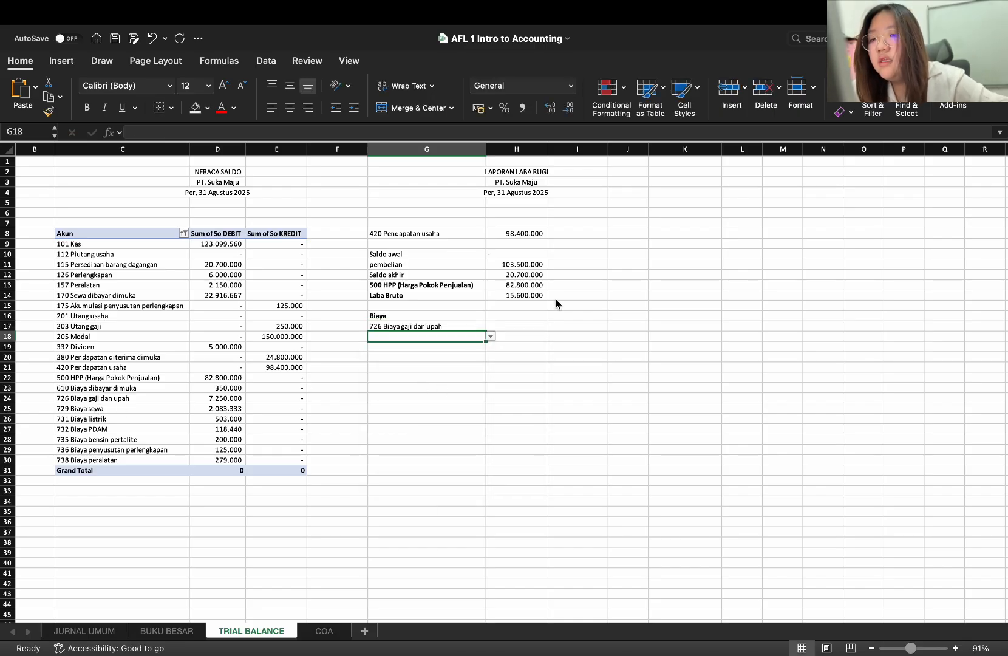
Copy the SUMIF formula from H8 into H17 and fill it down to H24
left_click(514, 325)
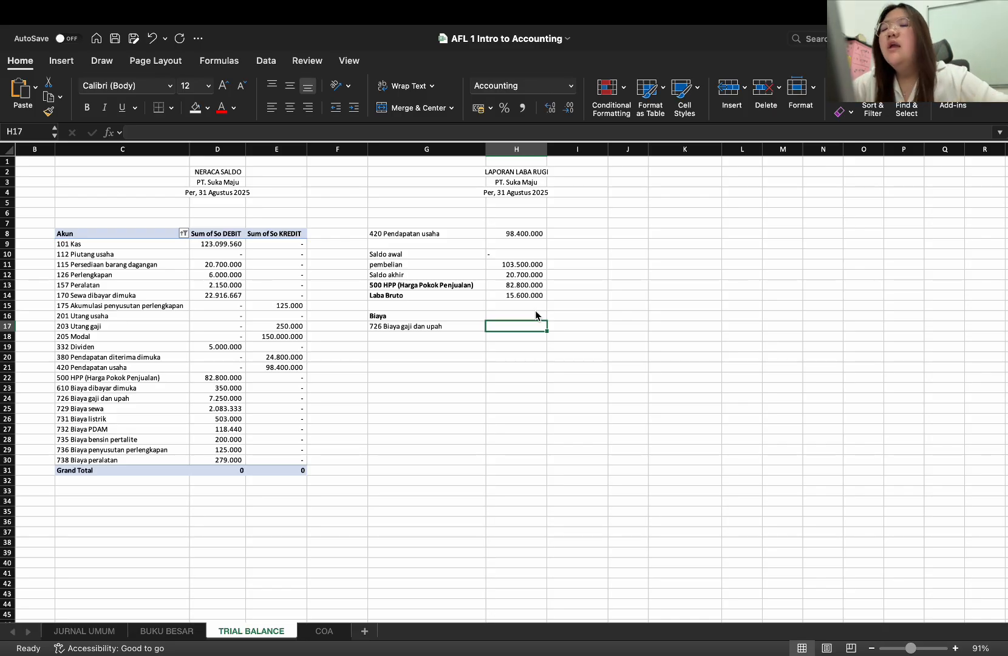
left_click(524, 235)
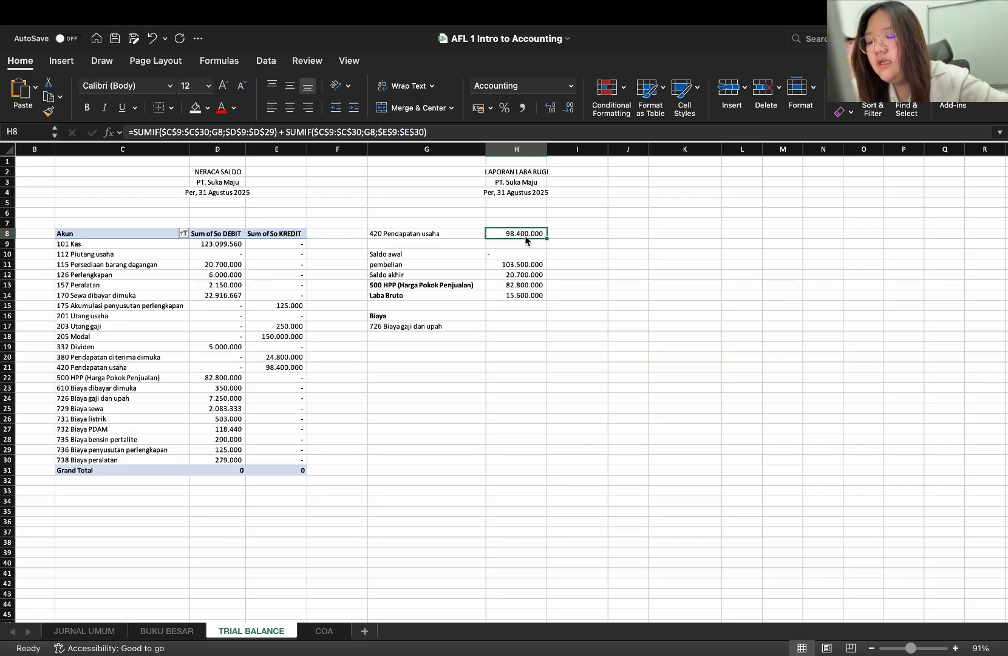
key("super+c")
left_click(505, 326)
key("super+v")
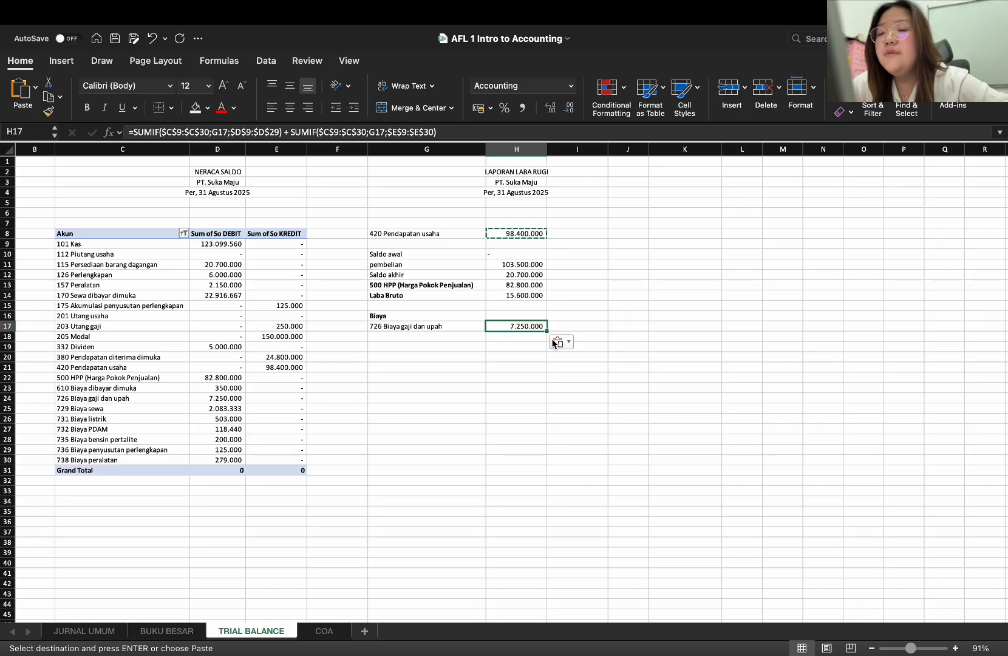
left_click_drag(548, 331, 538, 400)
Enter the expense accounts 729 Biaya sewa in G18 and 731 Biaya listrik in G19
left_click(435, 336)
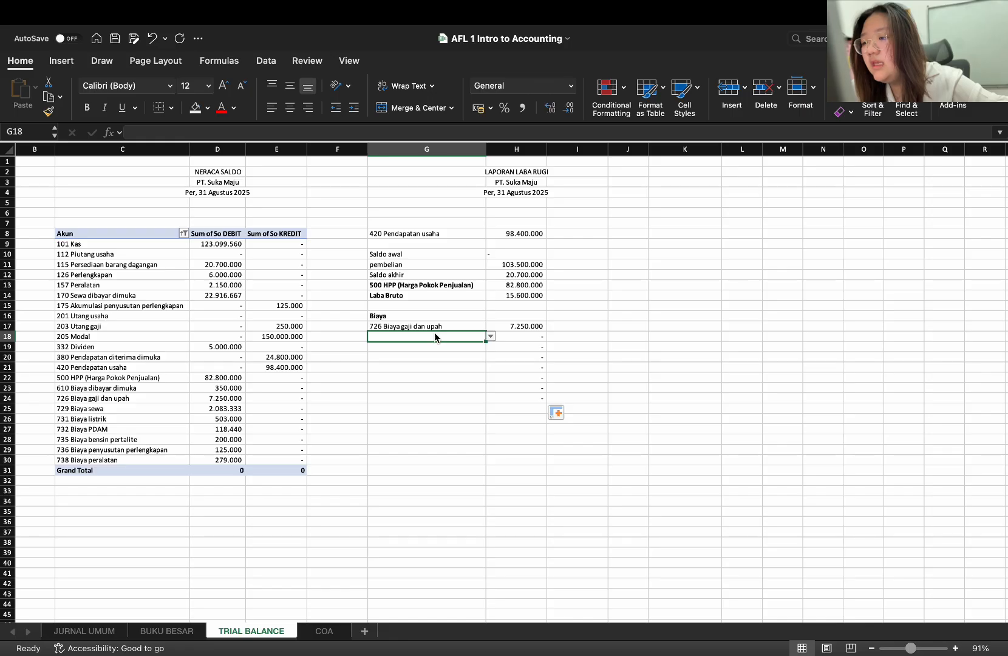
type("biaya sewa")
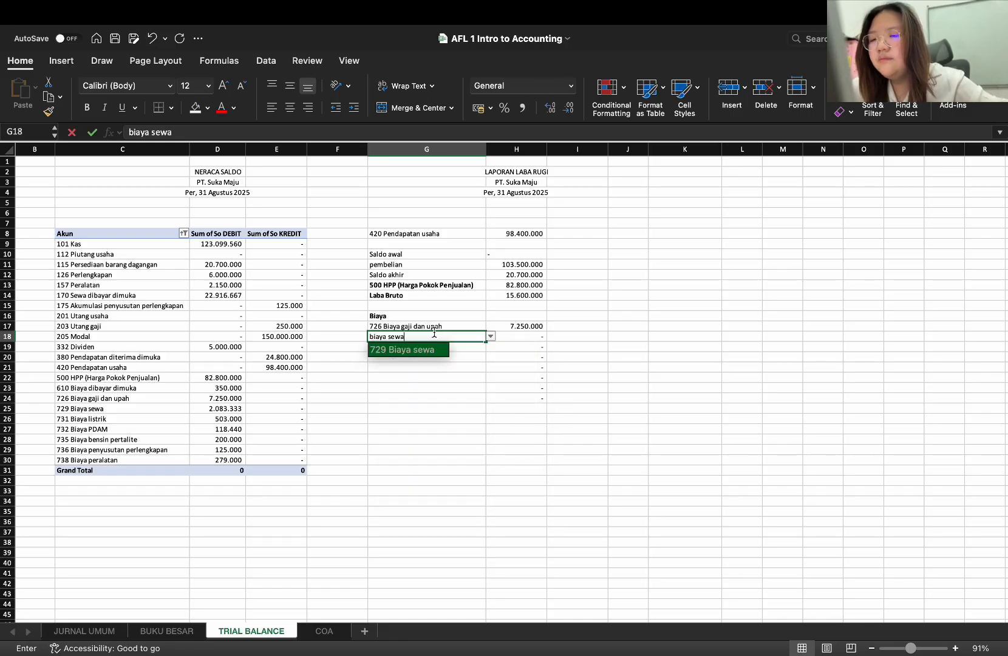
key("Return")
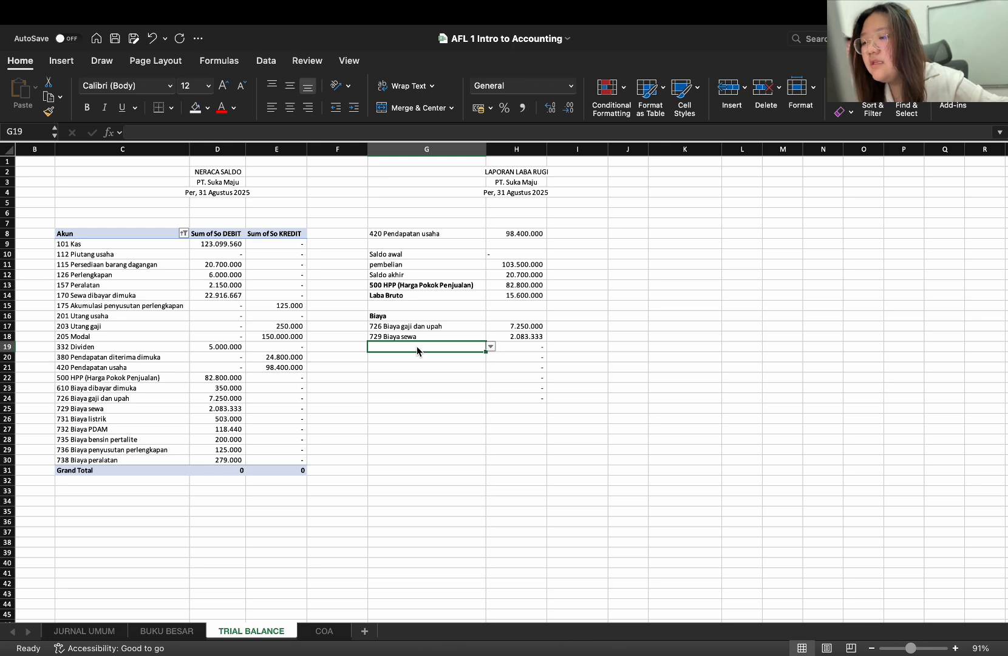
type("biaya ")
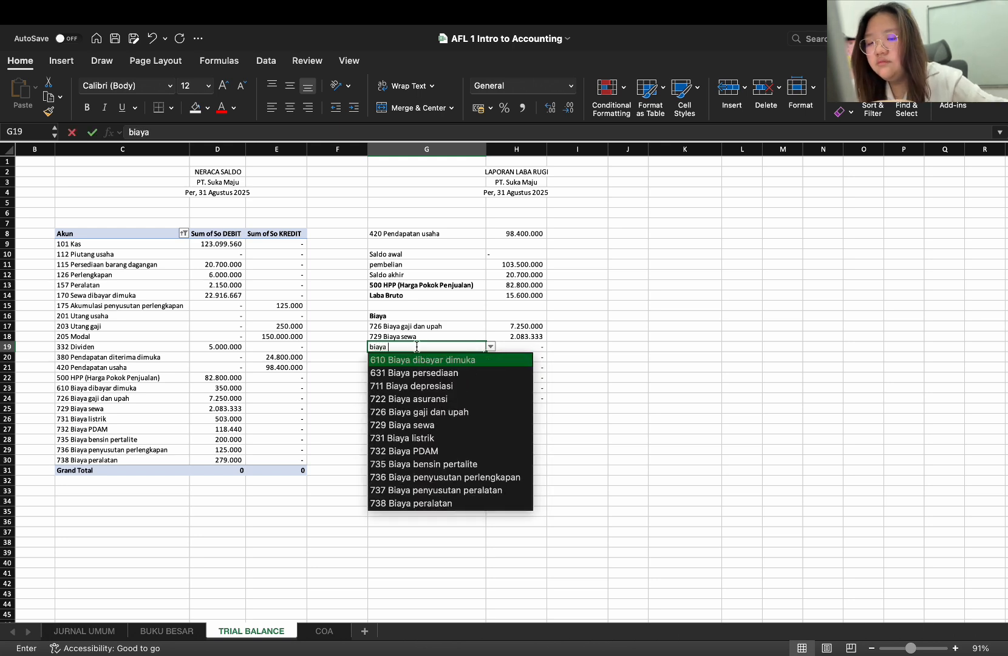
type("listrik")
key("Return")
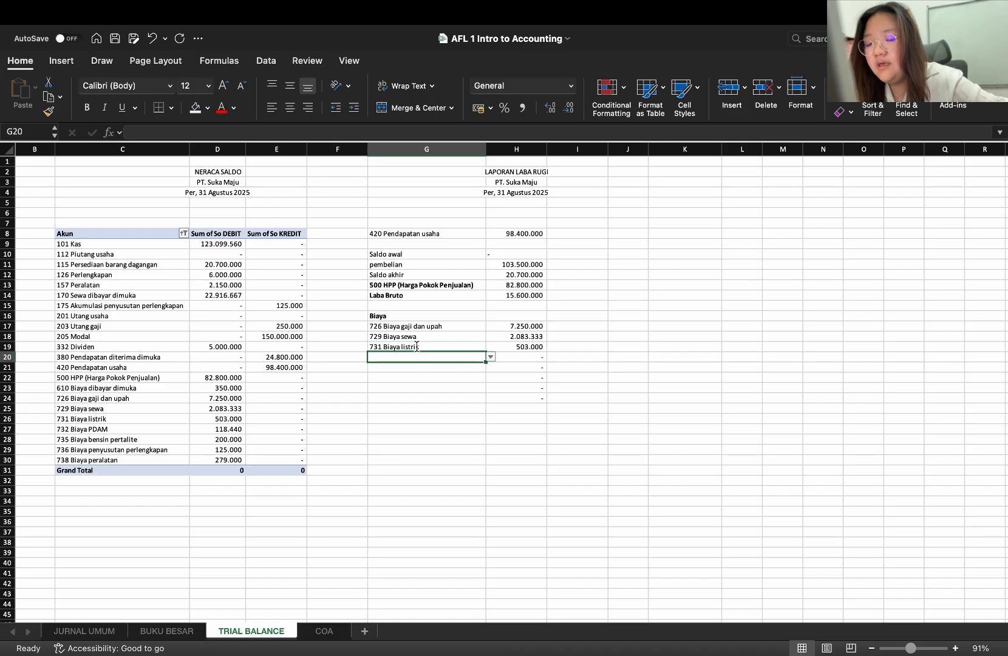
Enter the expense accounts 732 Biaya PDAM in G20 and 735 Biaya bensin pertalite in G21
type("biaya pa")
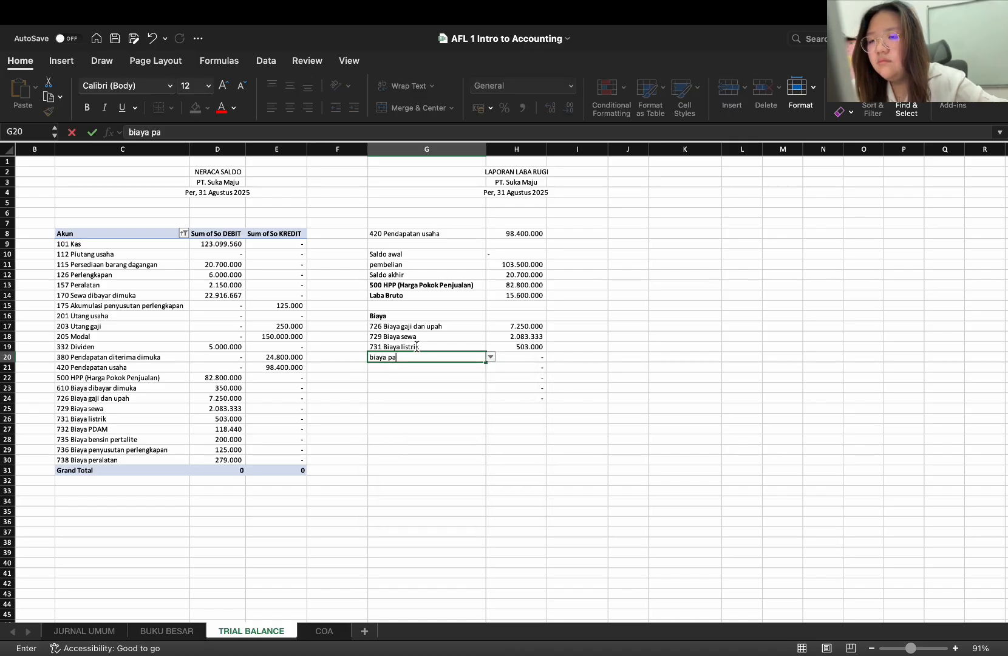
key("BackSpace")
type("da")
key("Return")
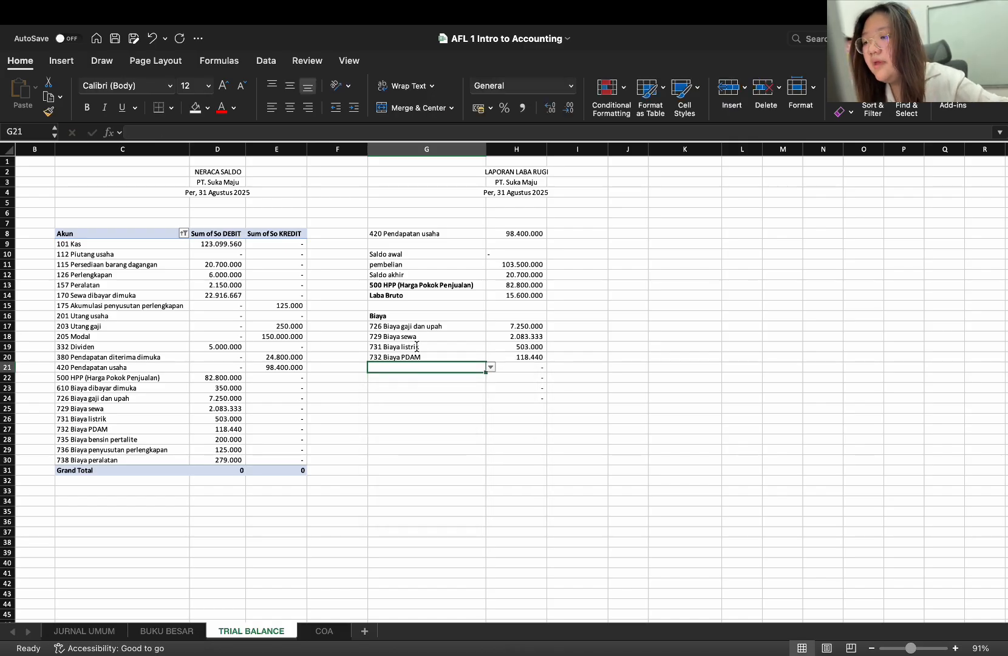
type("biaya ben")
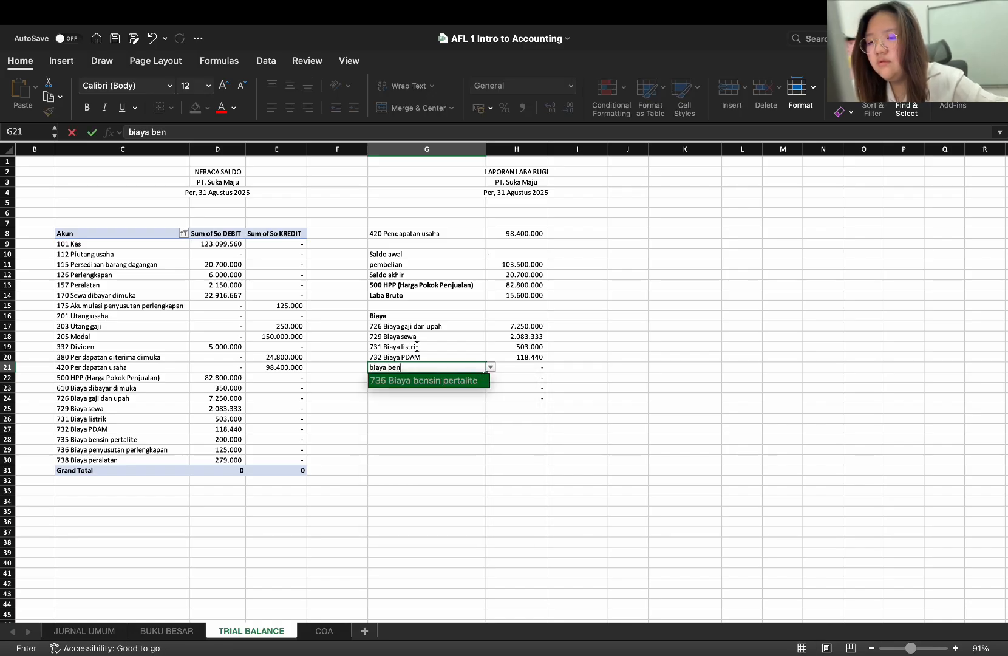
key("Return")
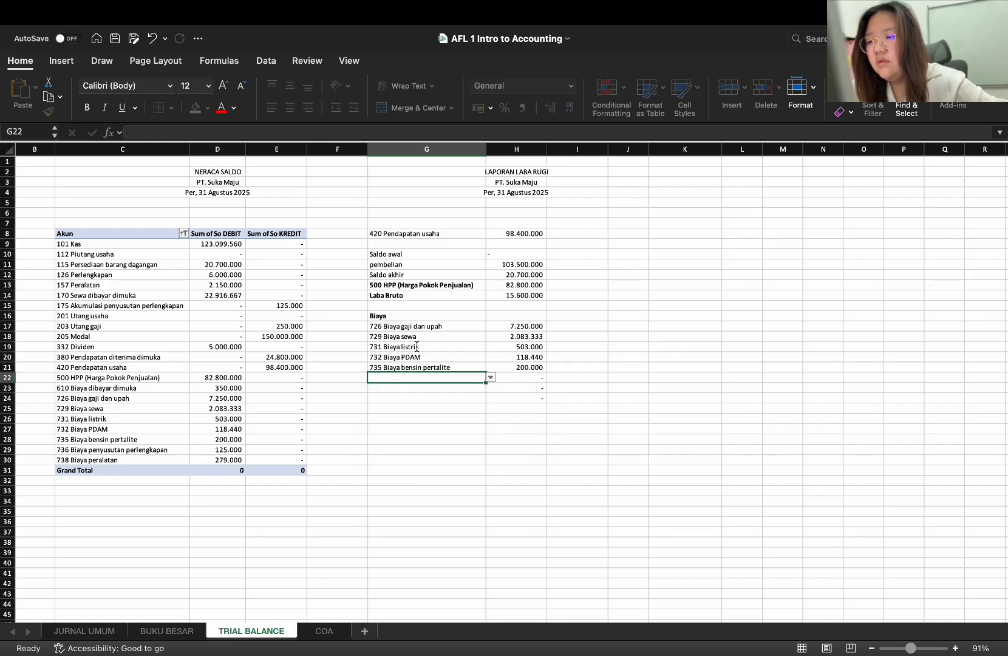
Enter the expense accounts 736 Biaya penyusutan perlengkapan in G22 and 738 Biaya peralatan in G23
type("biaya pen")
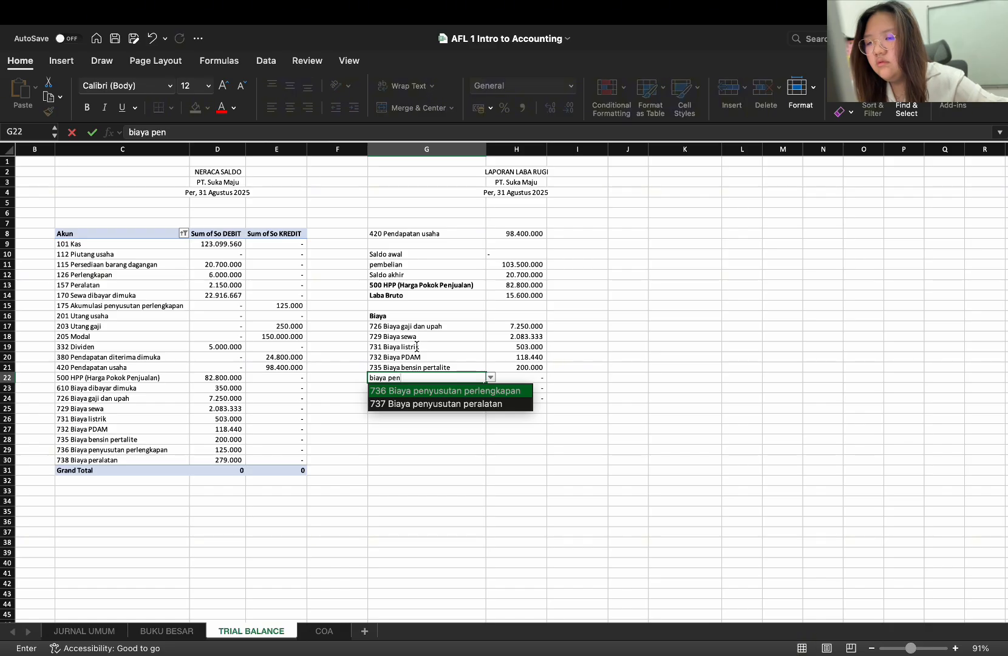
key("Return")
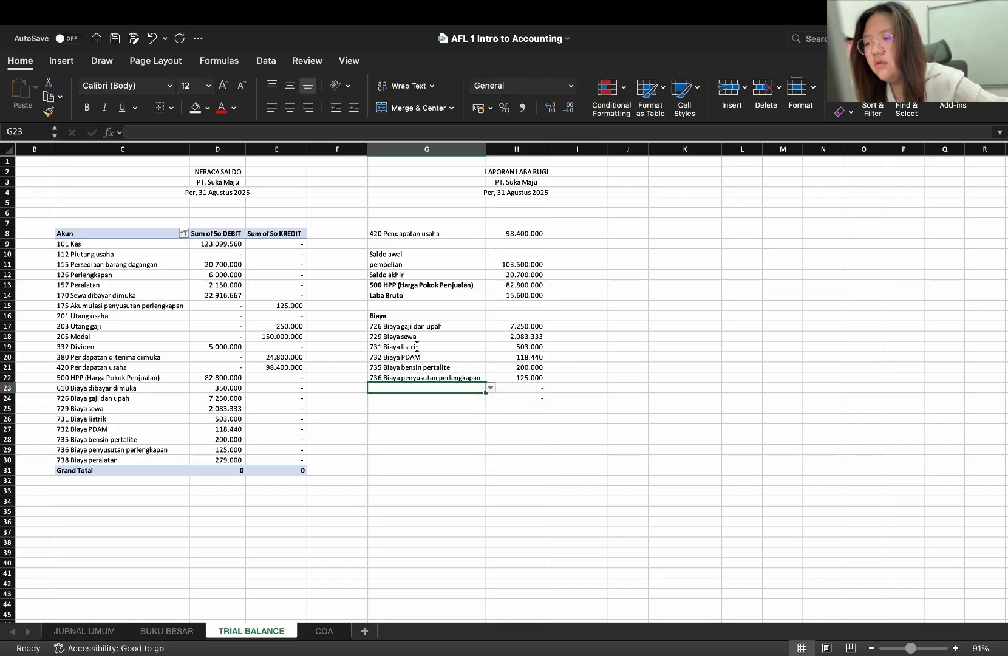
type("biaya pe")
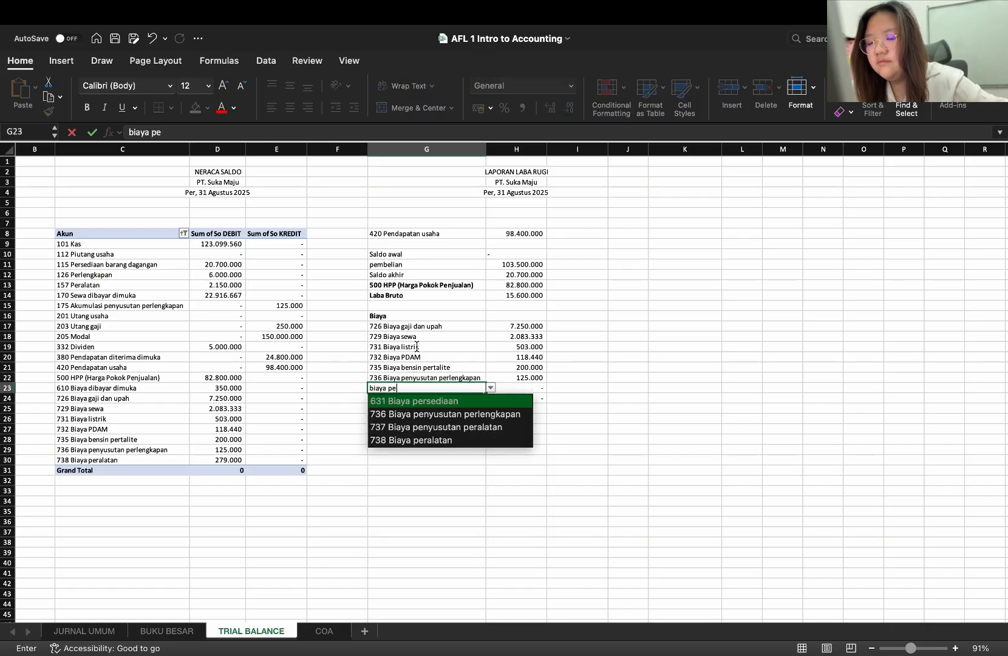
type("ra")
key("Return")
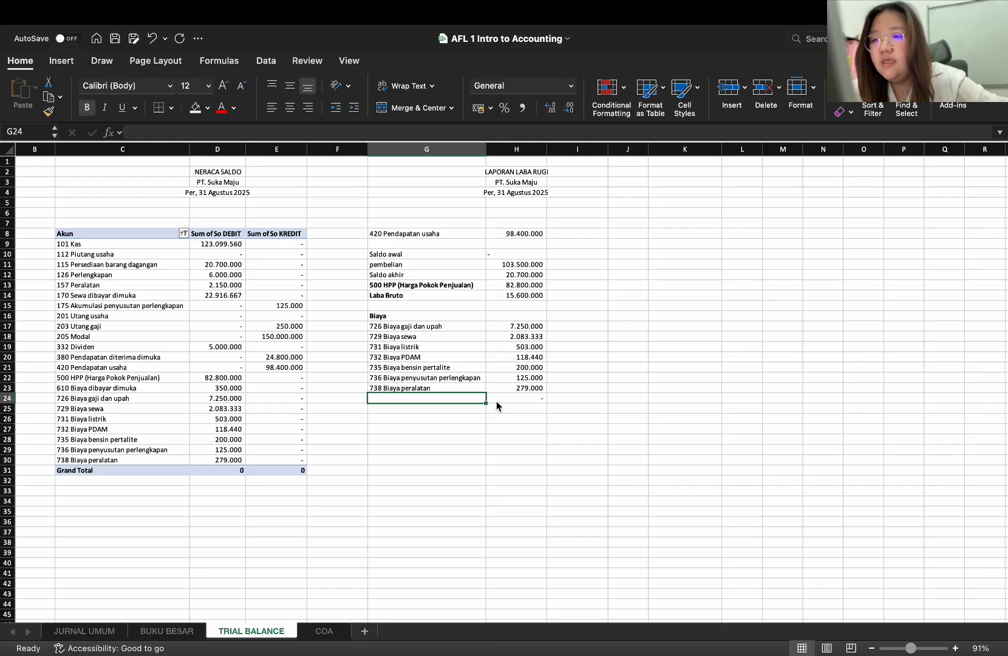
Label G24 Total biaya and replace the formula in H24 with =SUM(H17:H23)
type("Total ")
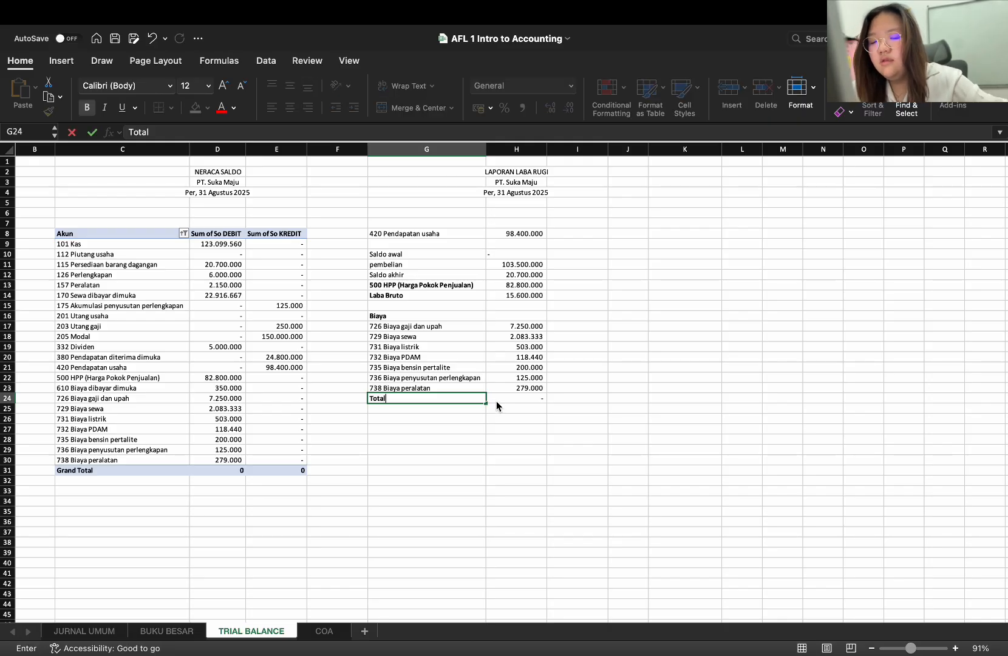
type("biaya")
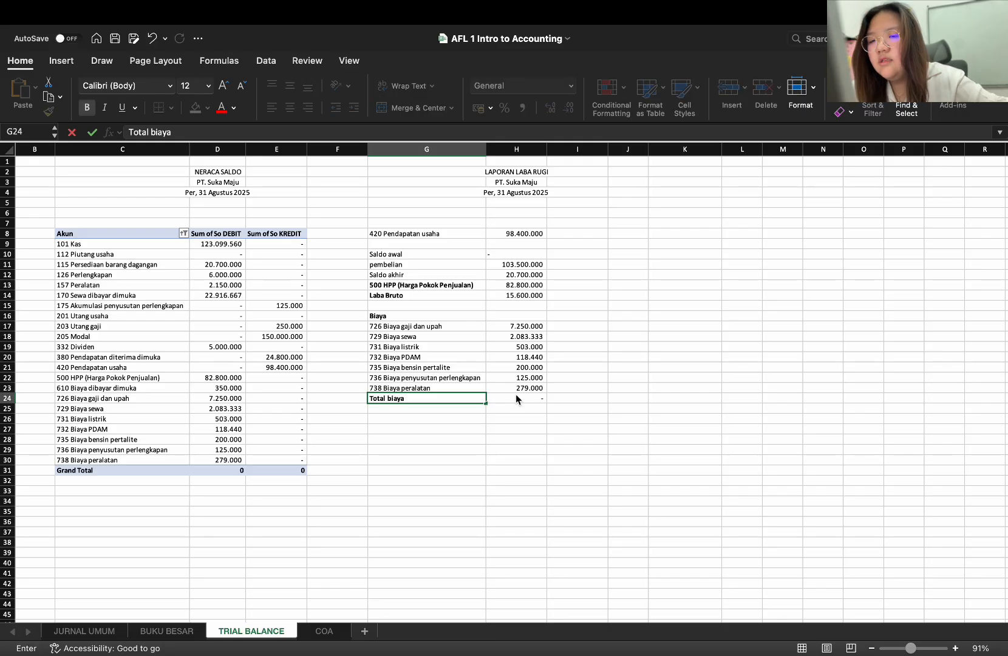
left_click(515, 392)
left_click(514, 398)
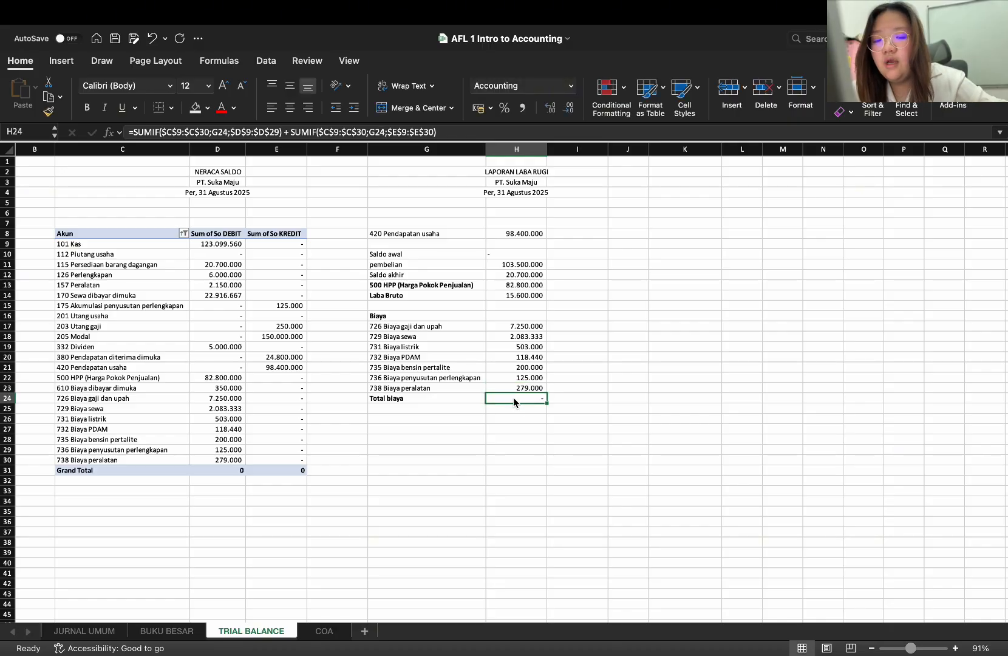
key("Delete")
type("=")
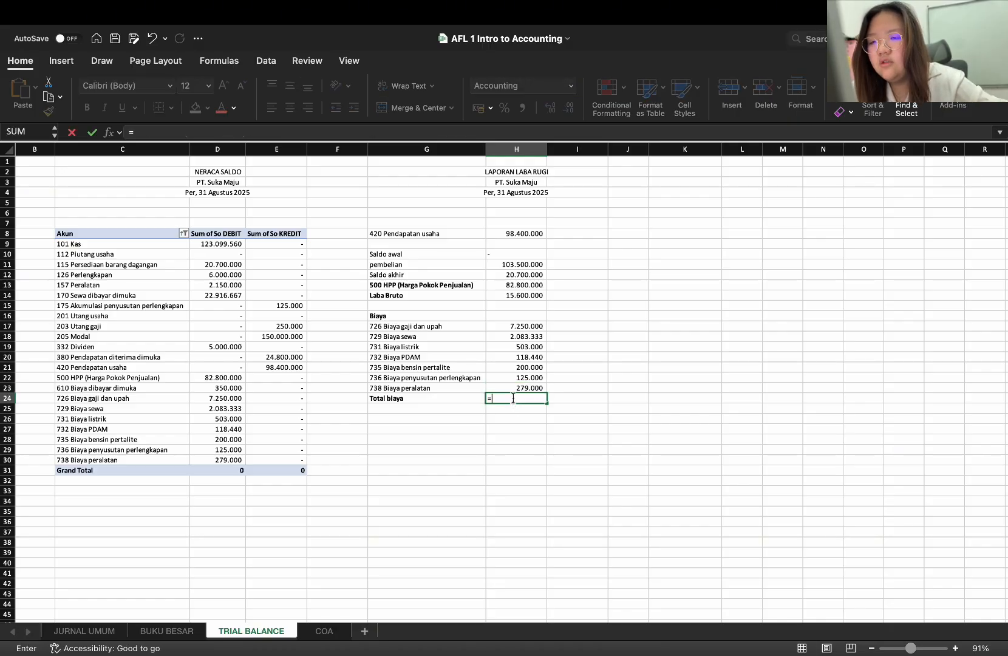
type("SUM(")
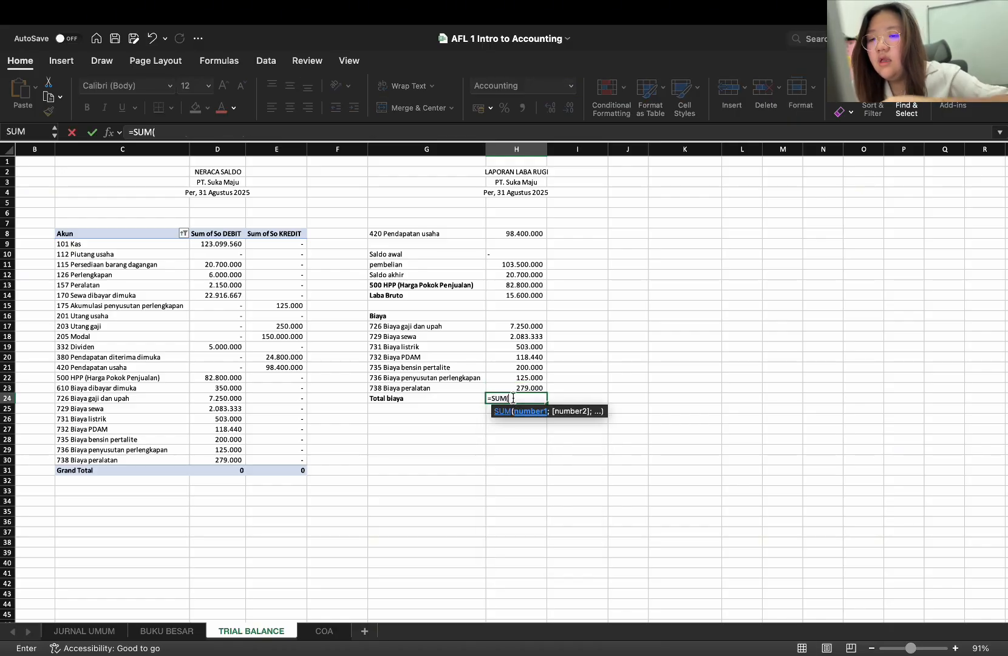
left_click_drag(515, 330, 517, 387)
type(")")
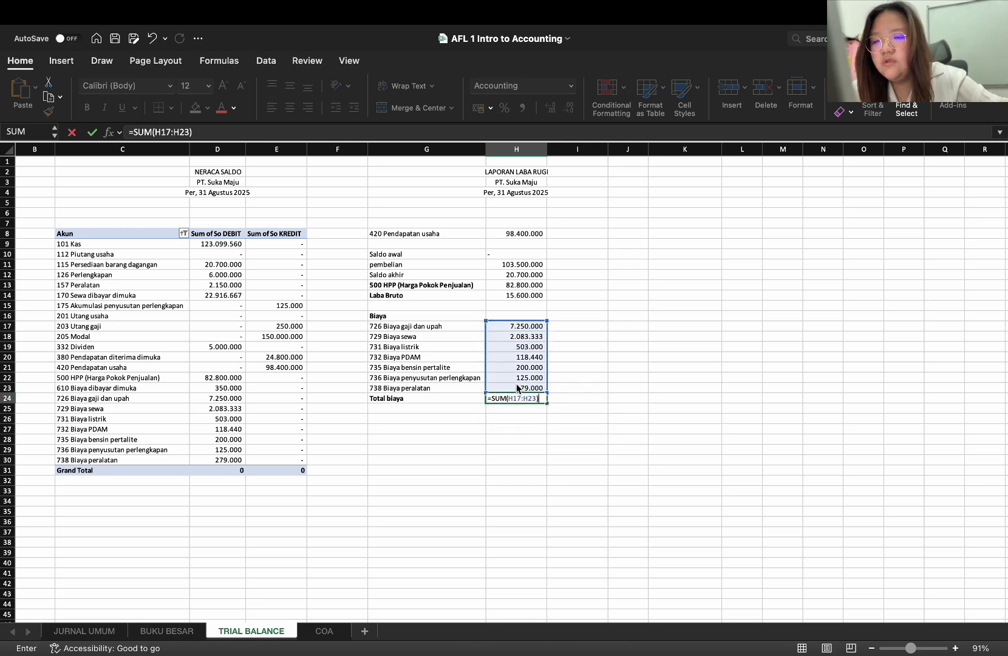
key("Return")
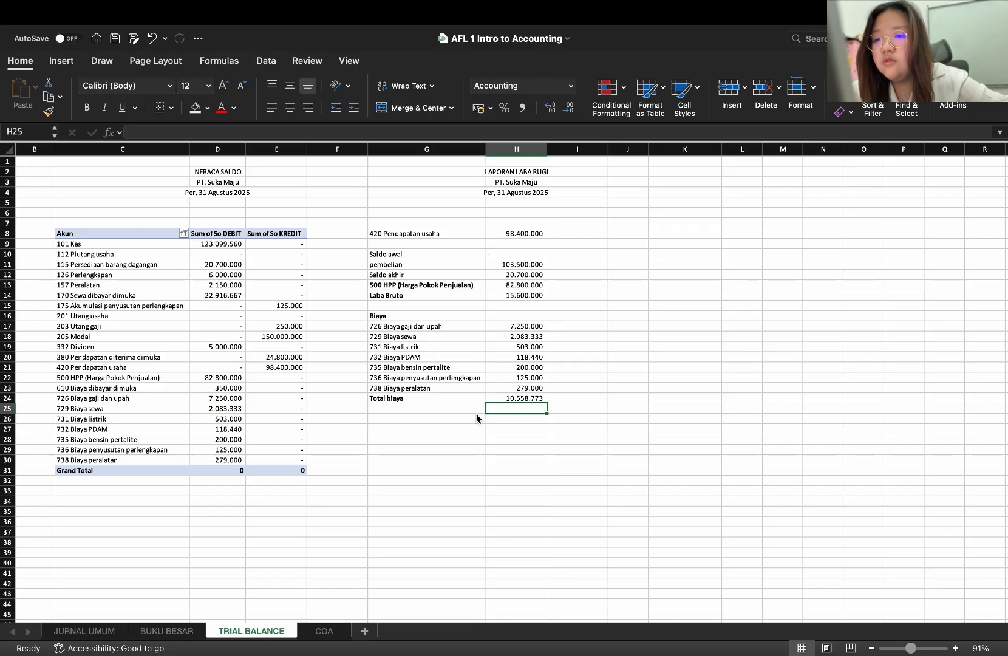
Label G26 Laba bersih and calculate it in H26 with =H14-H24
left_click(424, 419)
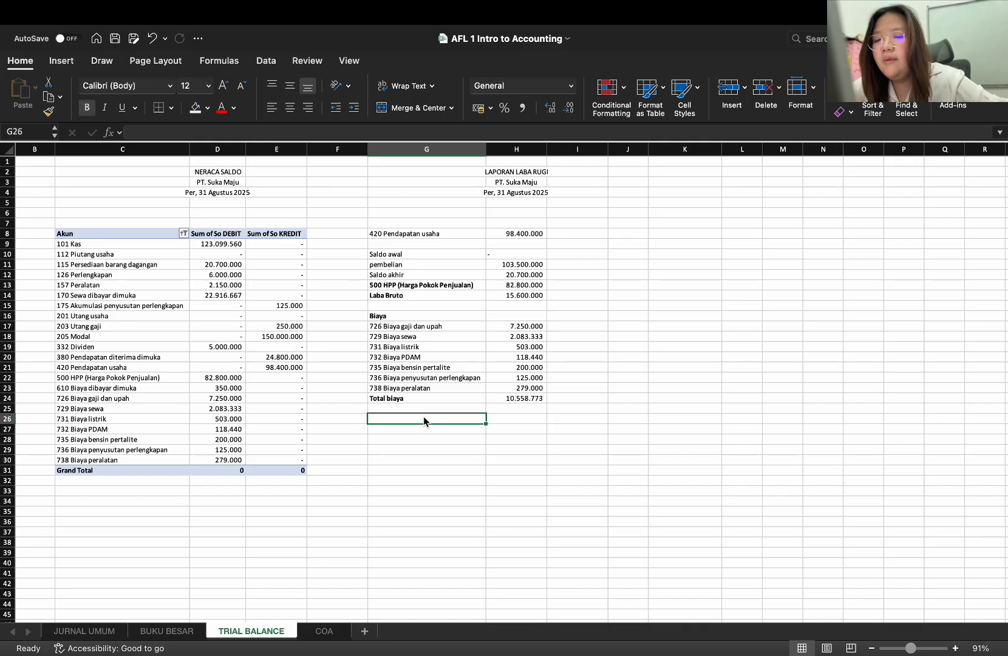
type("Laba ")
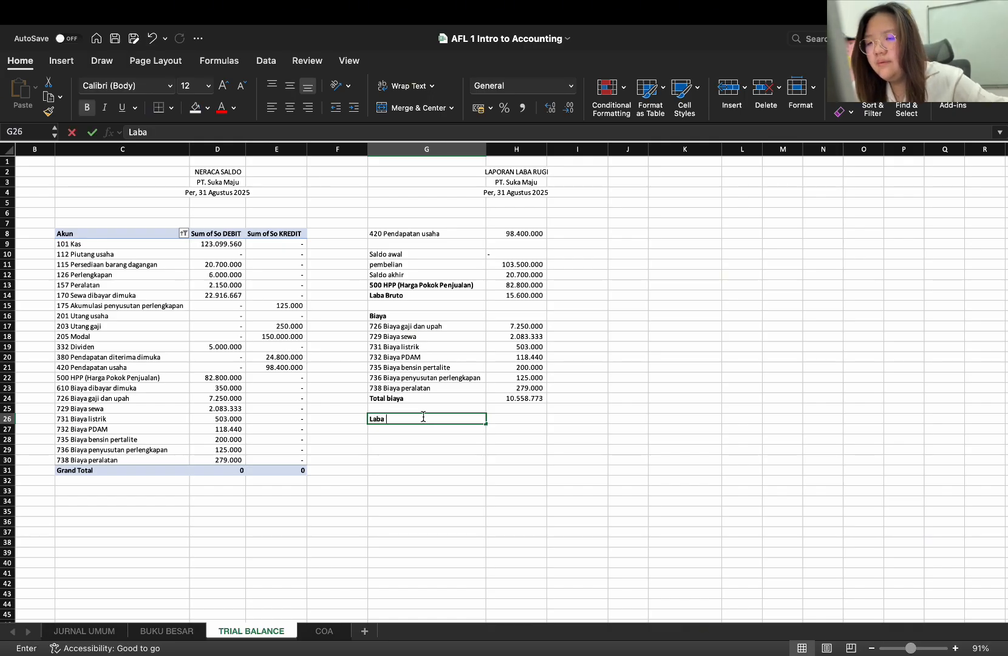
type("bersih")
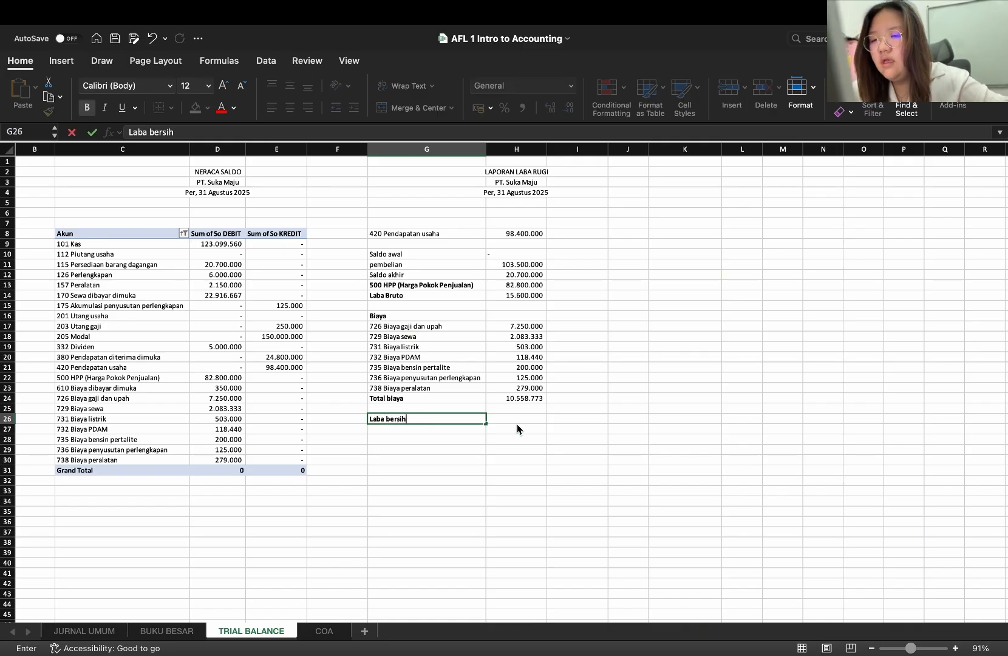
left_click(512, 417)
type("=")
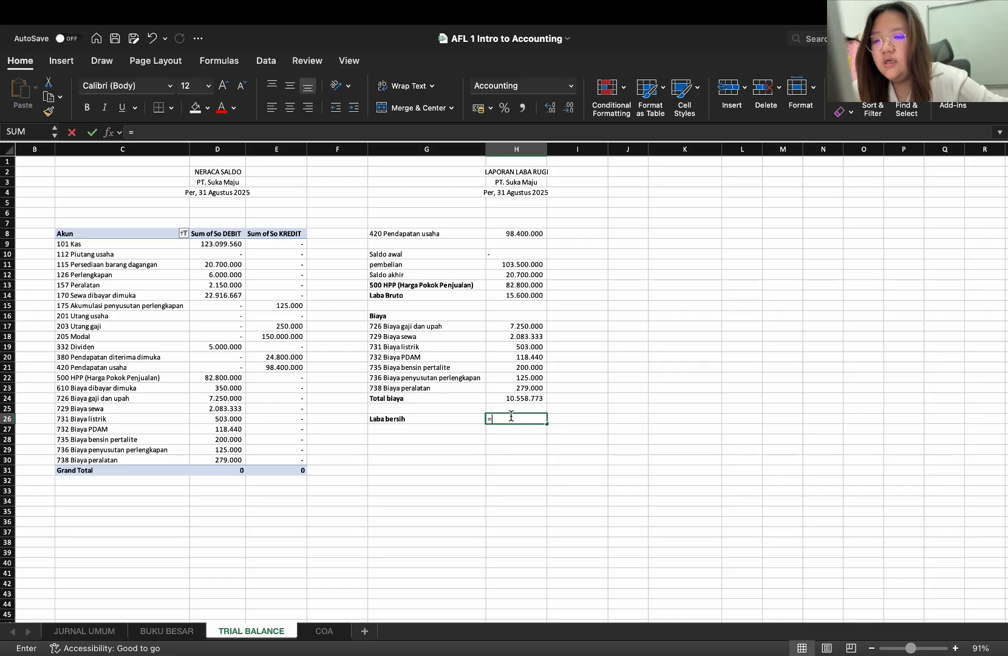
left_click(532, 296)
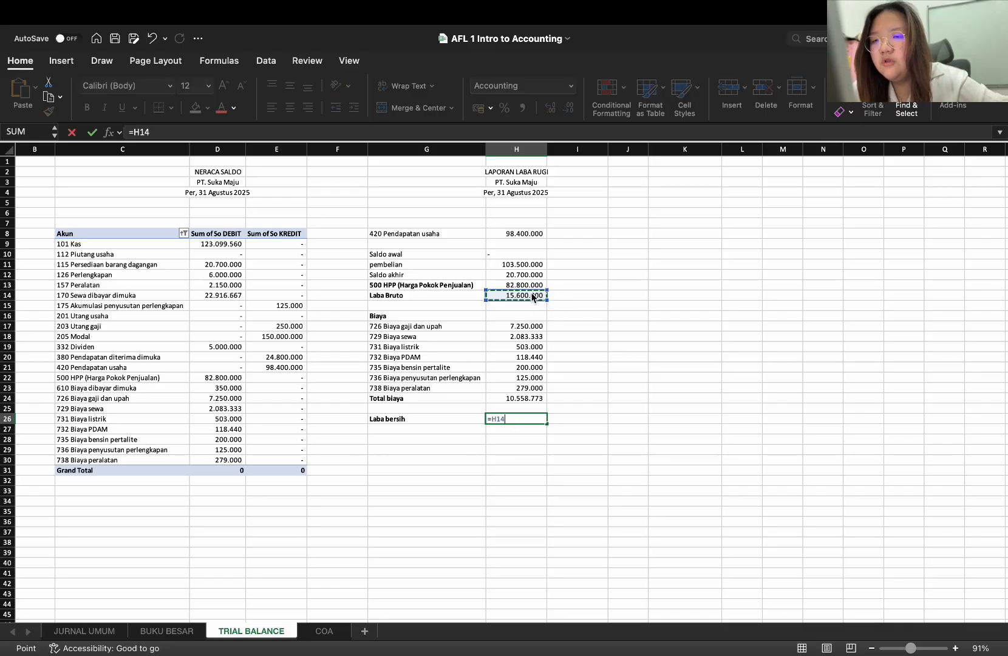
type("-")
left_click(523, 400)
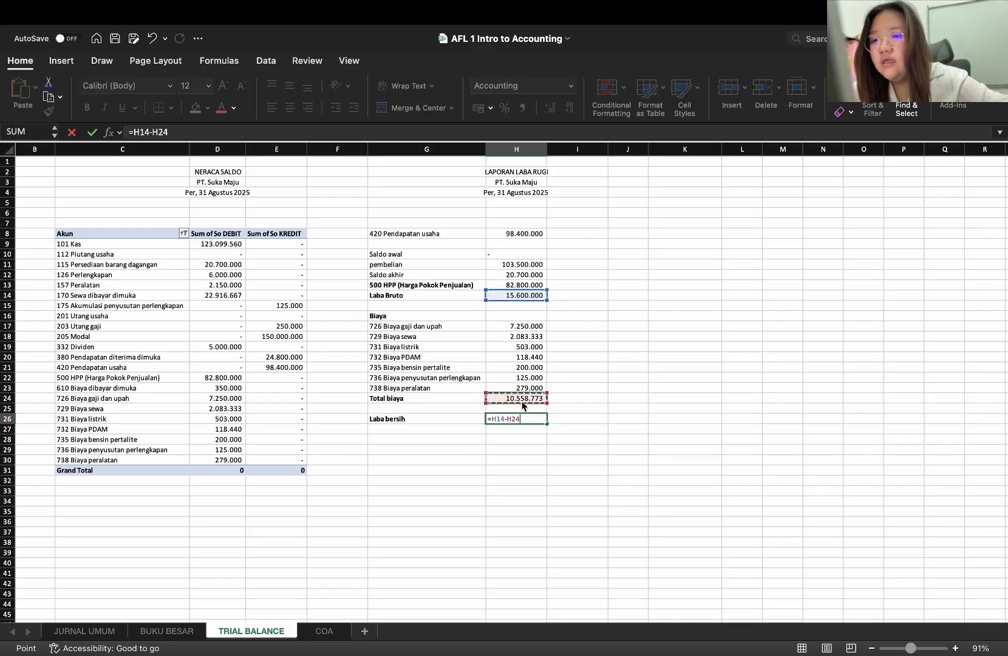
key("Return")
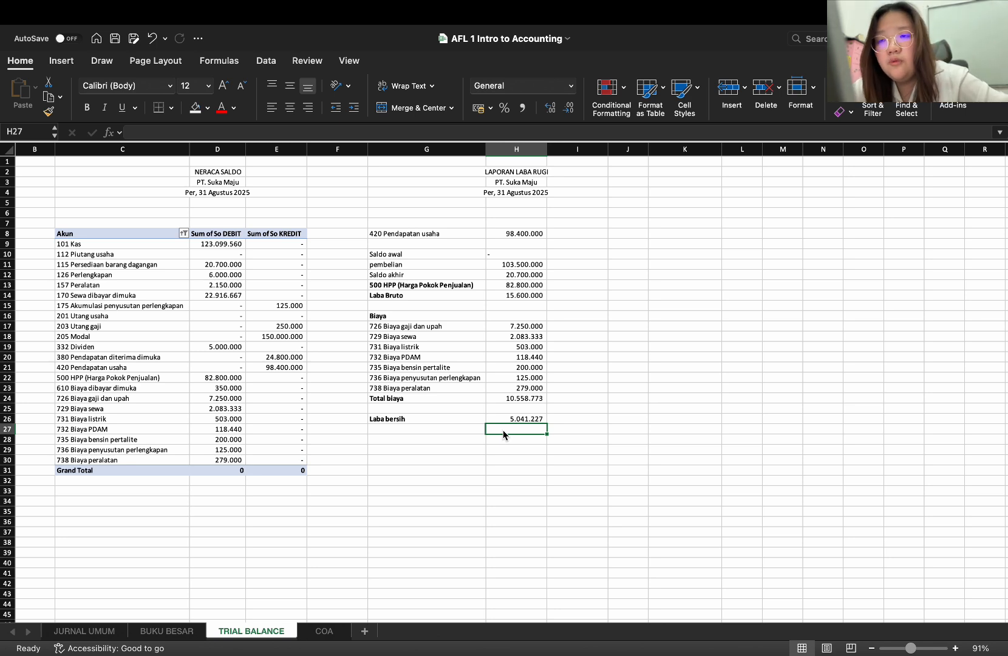
Enter the report title LAPORAN LABA DITAHAN in K2 and the company name PT. Suka Maju in K3
left_click(670, 172)
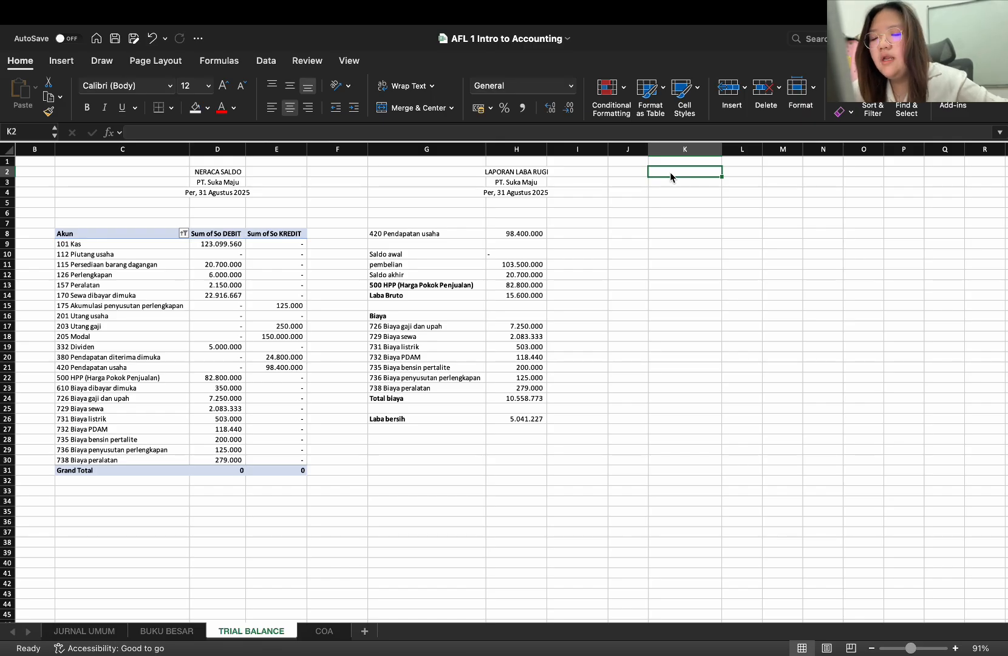
type("LAPORAN ")
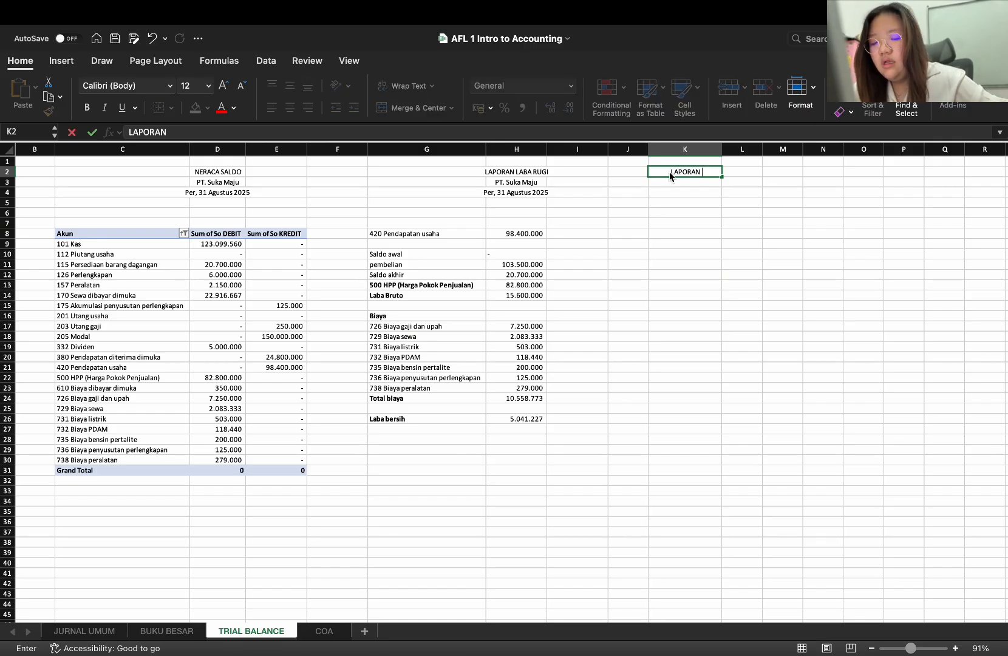
type("LABA DITAHAN")
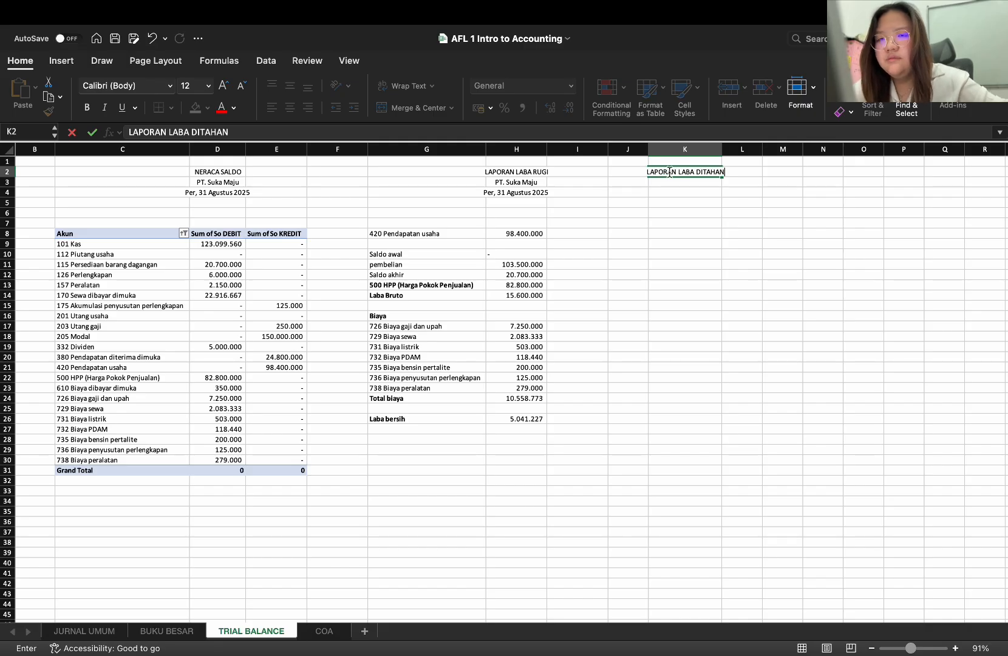
key("Return")
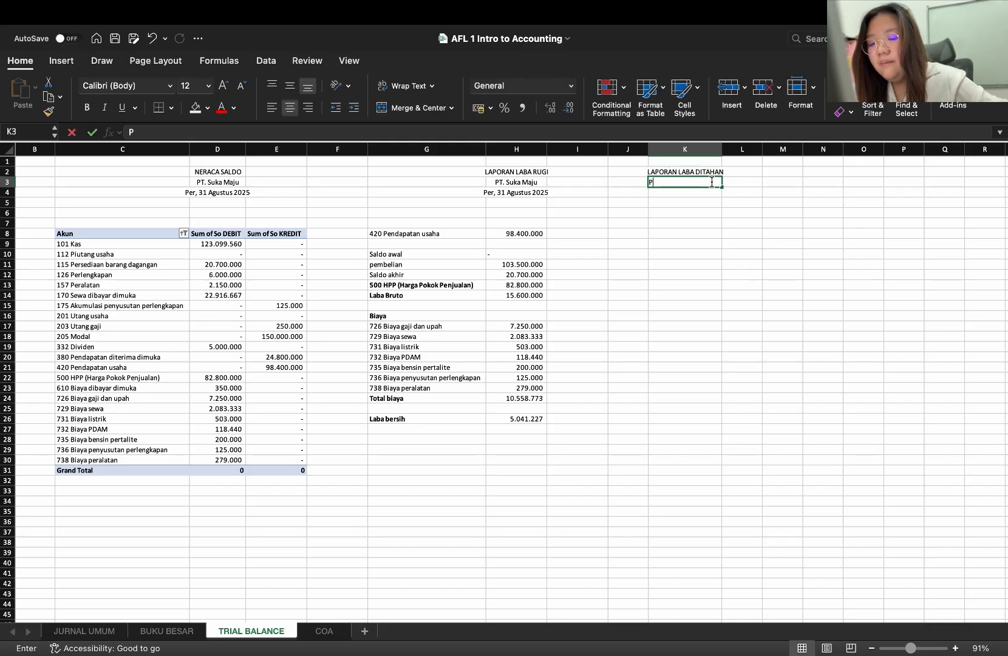
type("PT. Suka Maju")
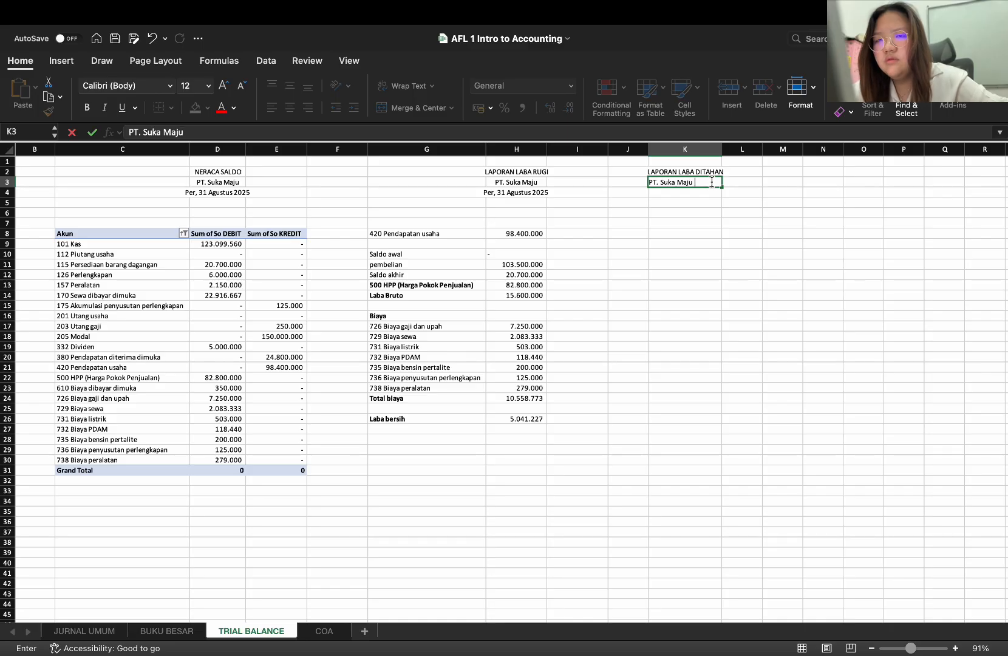
key("Return")
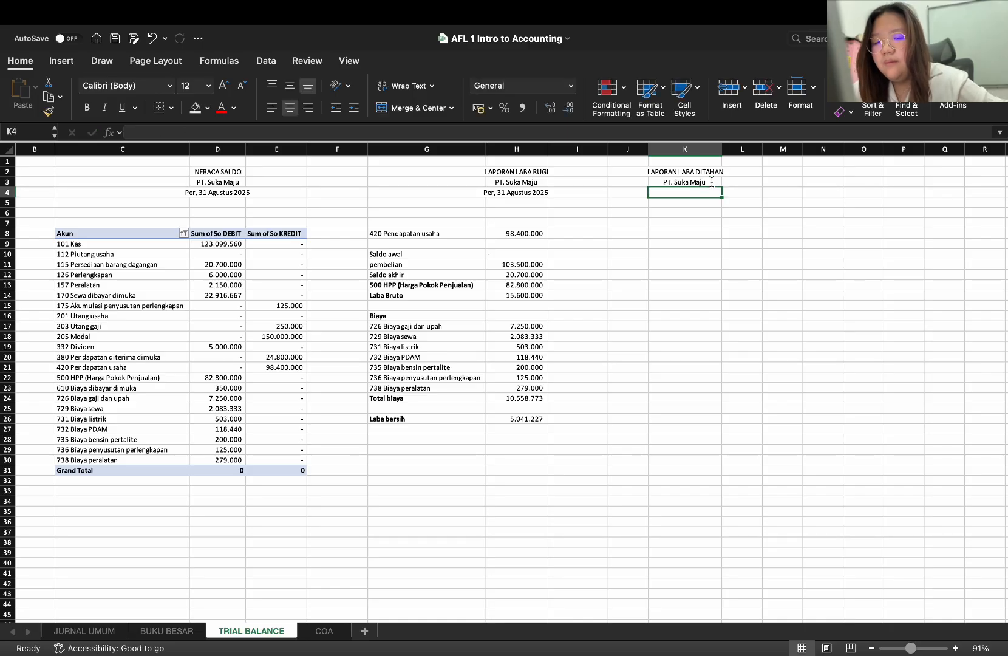
Enter the report date line Per, 31 Agustus 2025 in K4
type("Per, 31")
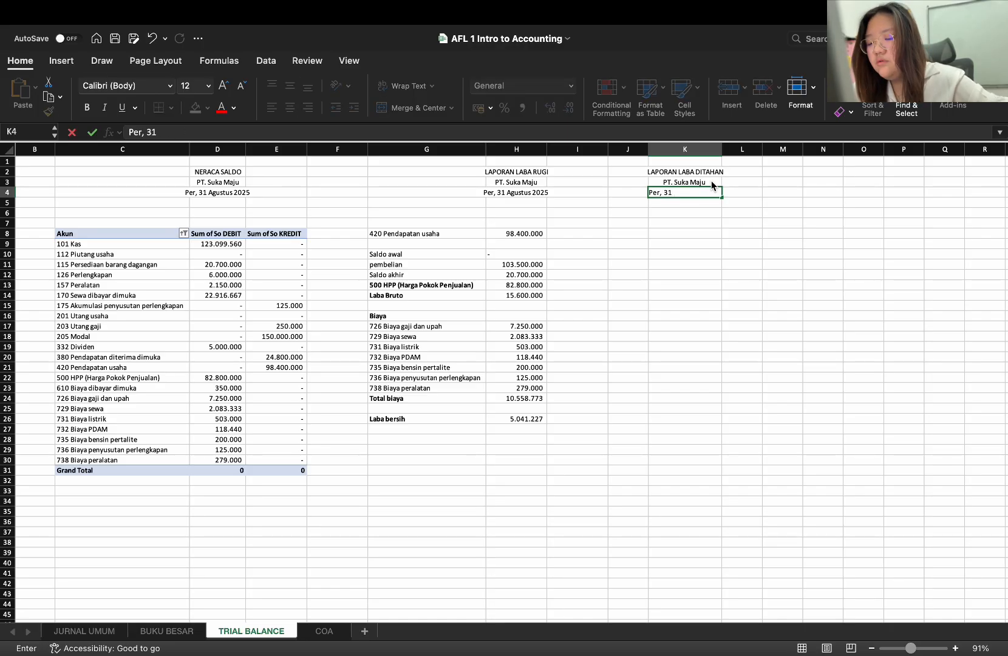
type(" a")
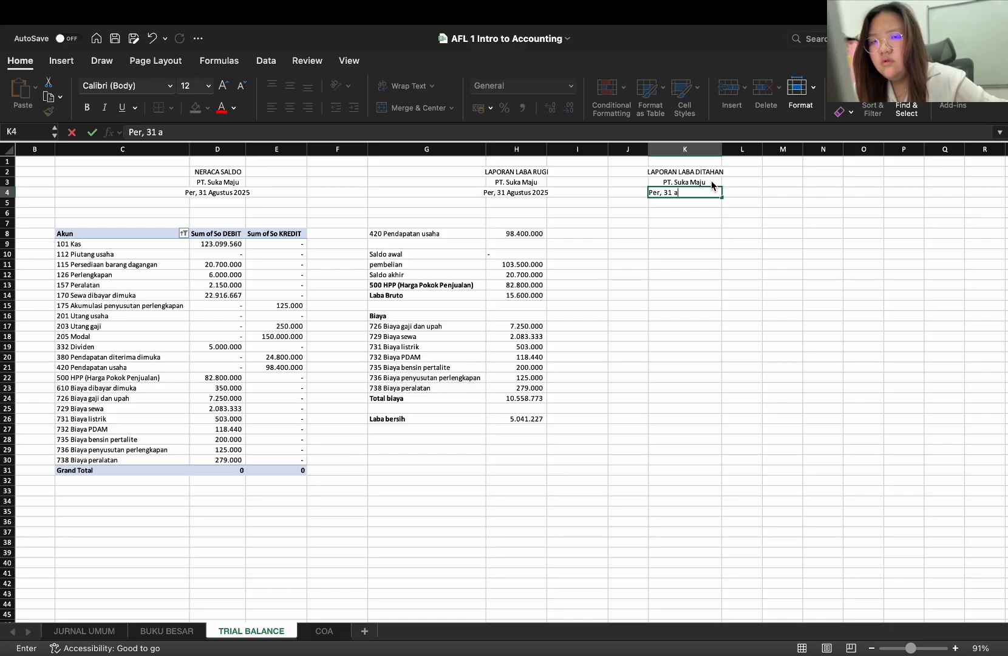
key("BackSpace")
type("Agustus")
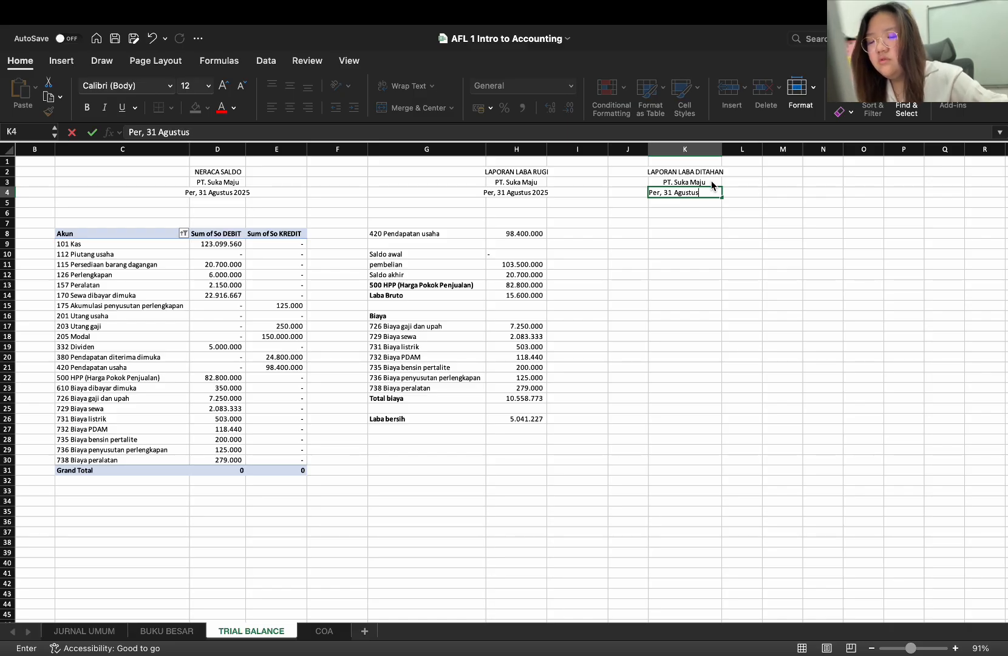
type(" 202")
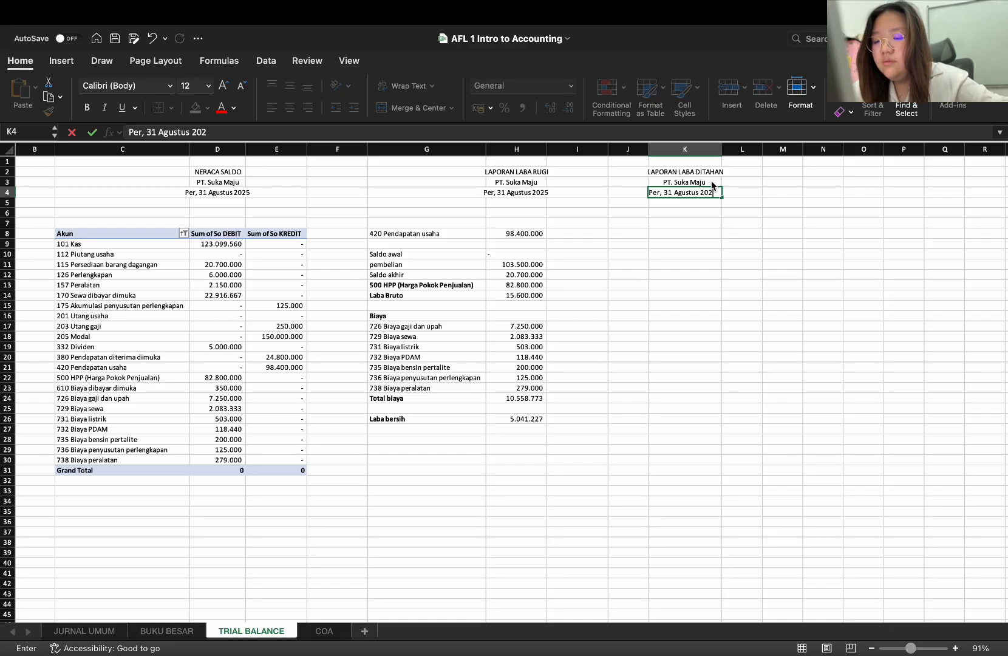
type("5")
key("Return")
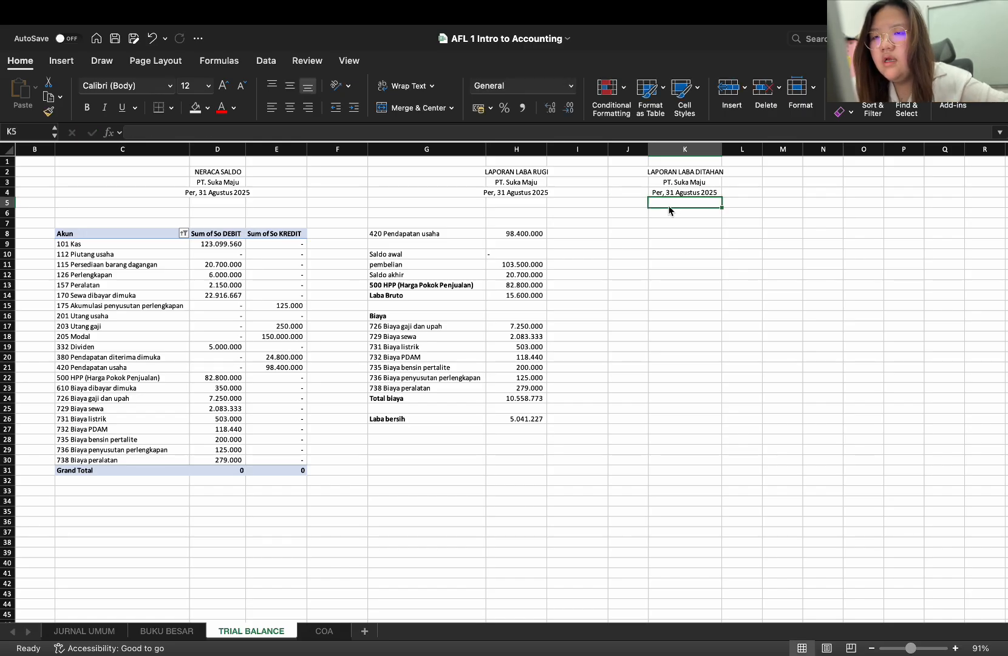
Select cell J8 as the start of the LAPORAN LABA DITAHAN entries
left_click(615, 234)
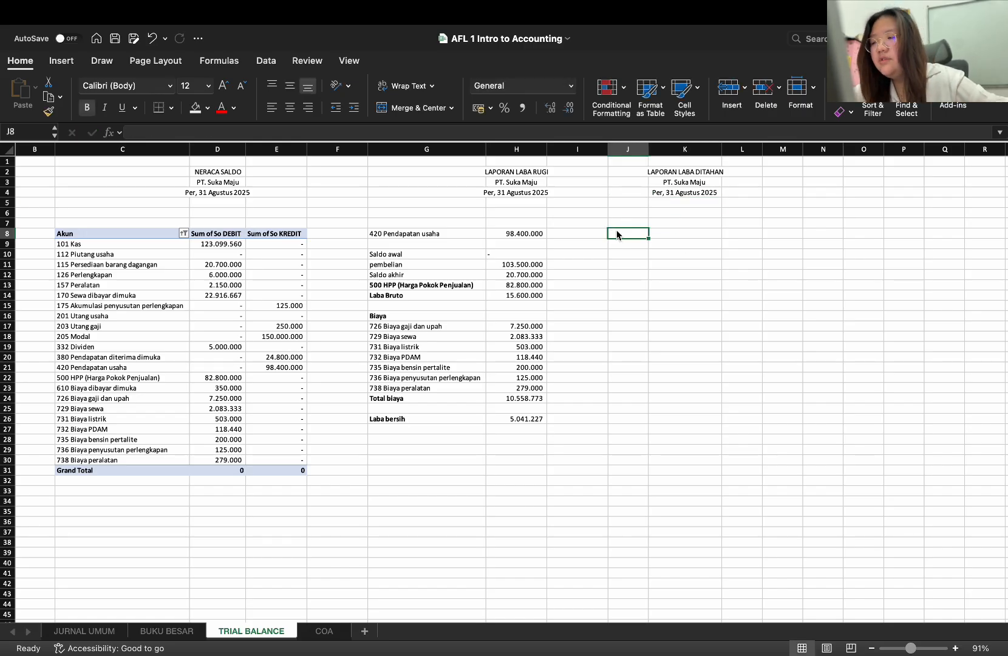
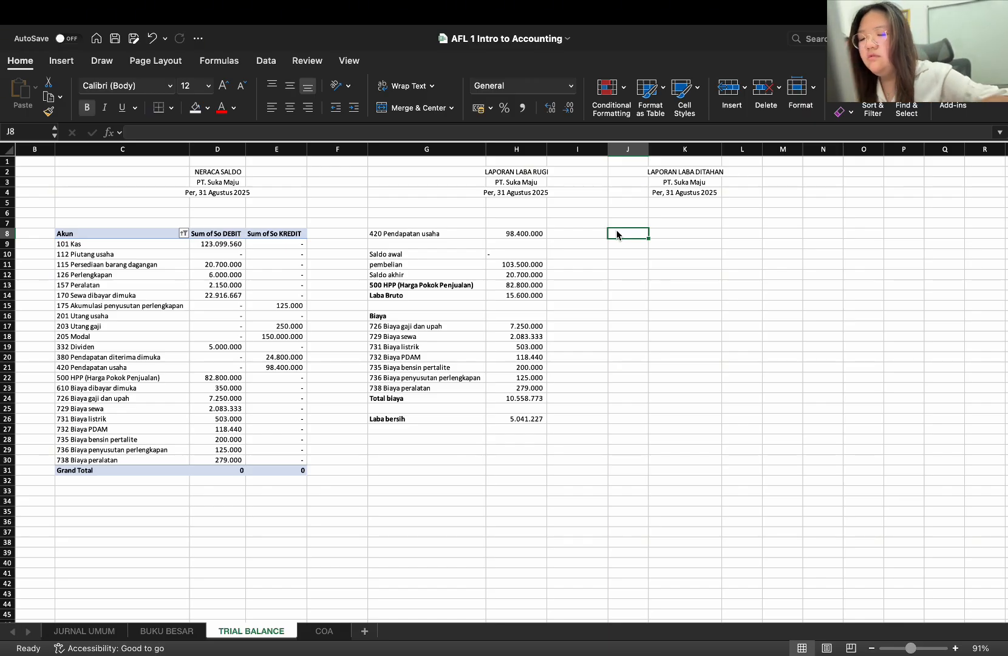
Enter the heading Ekuitas in J8 and the account 205 Modal in J9
type("Ekuitas")
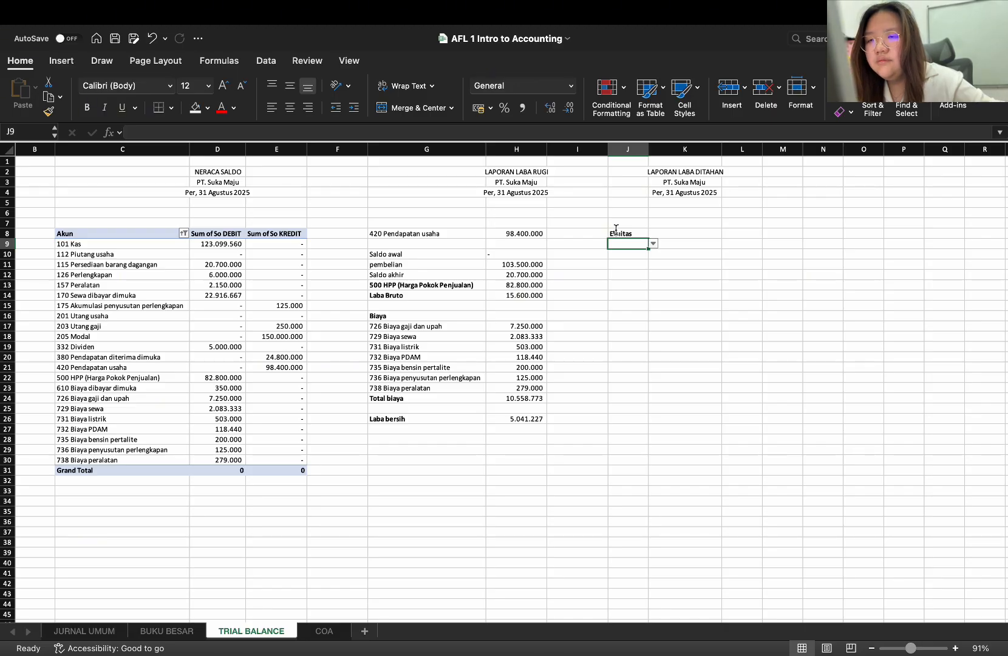
key("Return")
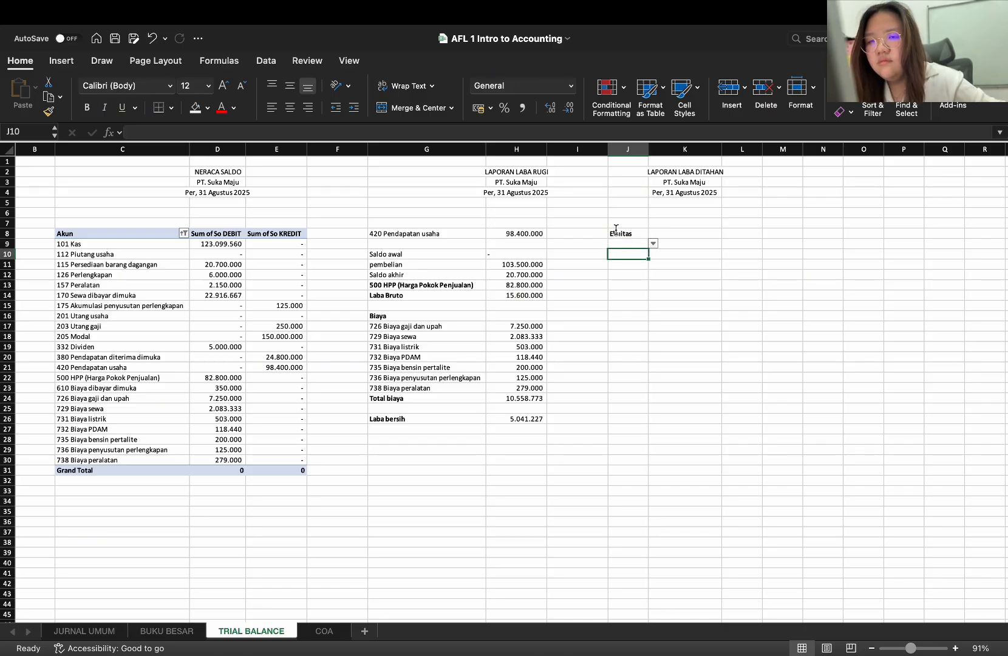
key("Up")
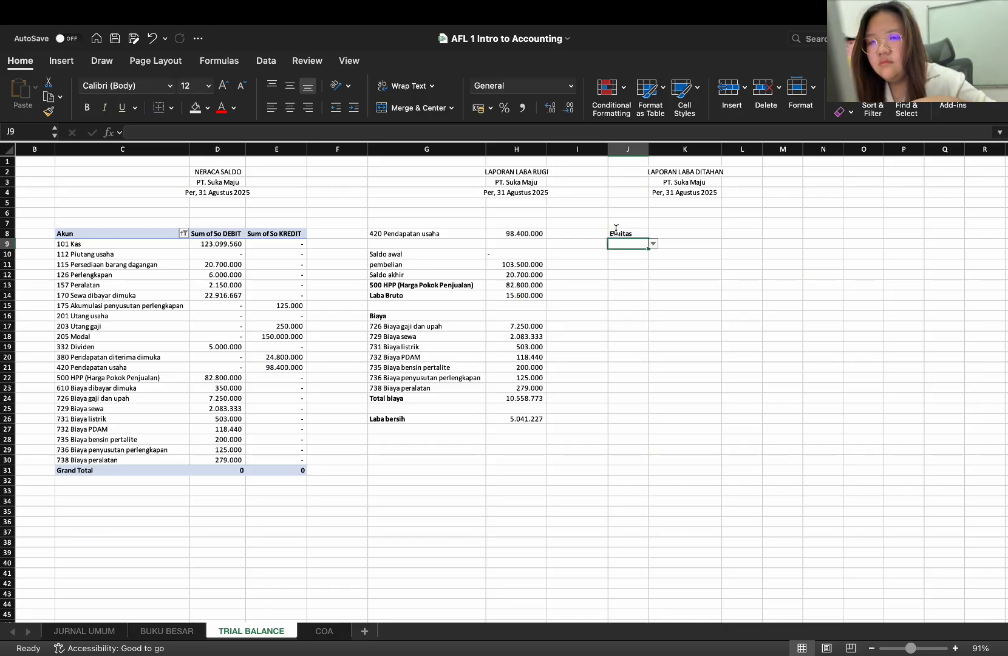
type("Modal")
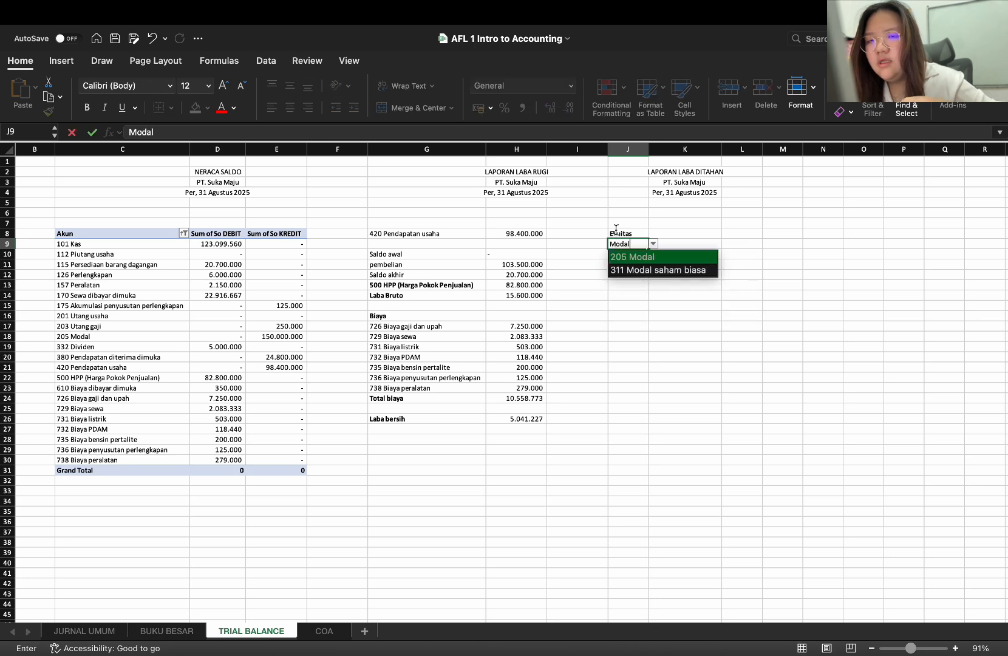
key("Return")
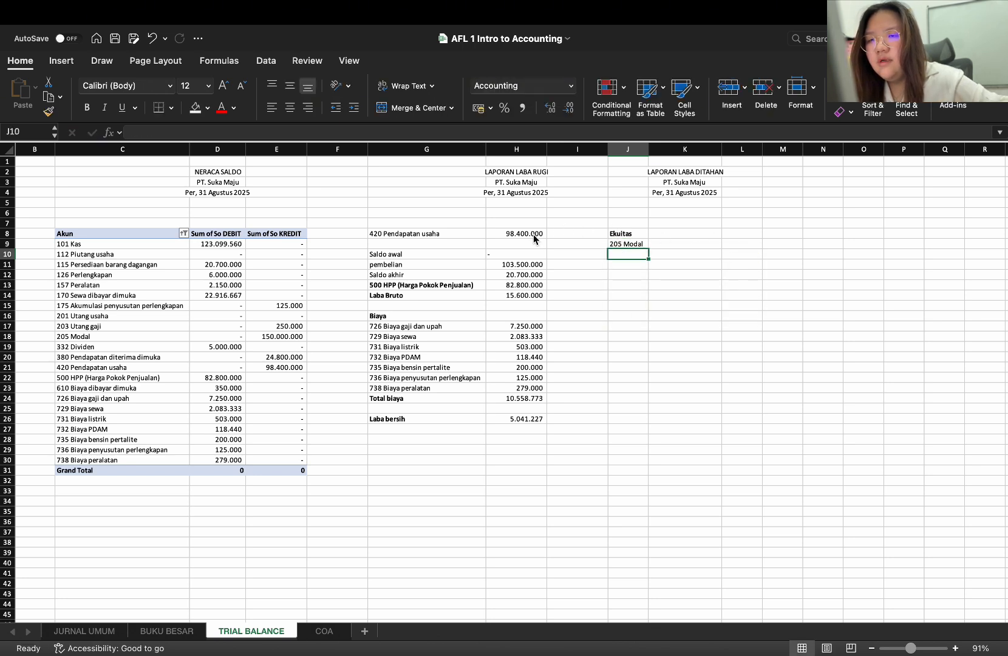
Copy the SUMIF formula from H8 into K9 for 205 Modal and check it against the NERACA SALDO amount
left_click(544, 235)
key("cmd+c")
left_click(674, 244)
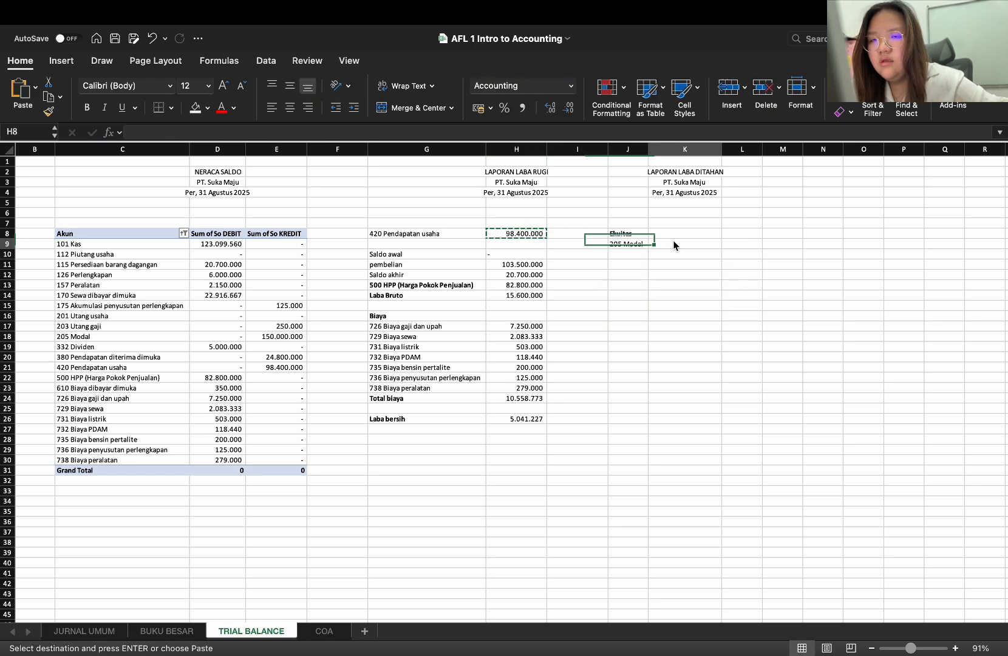
key("cmd+v")
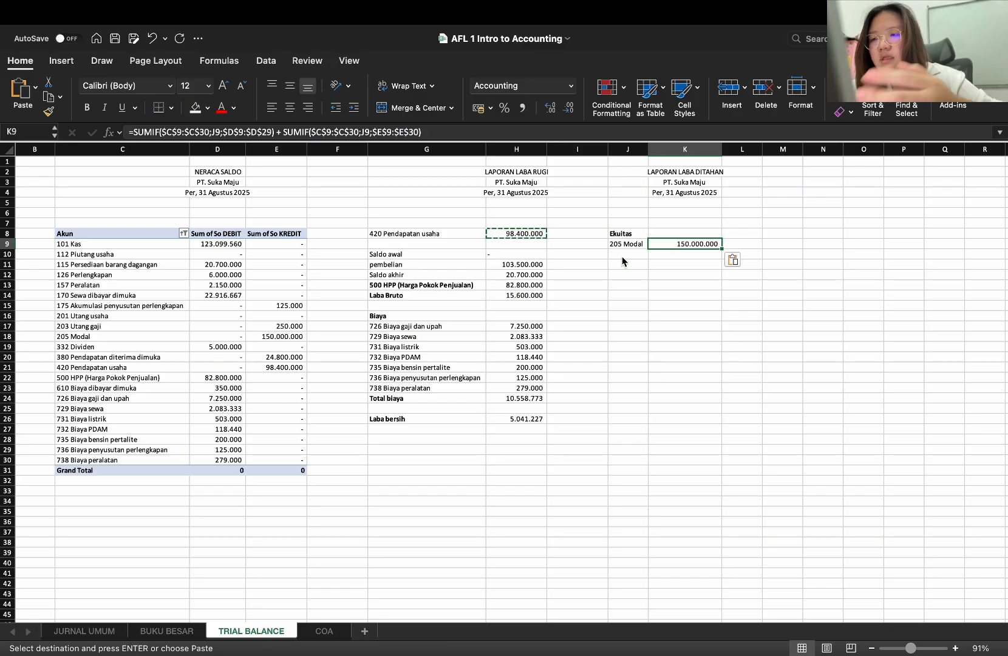
left_click(83, 337)
left_click(274, 340)
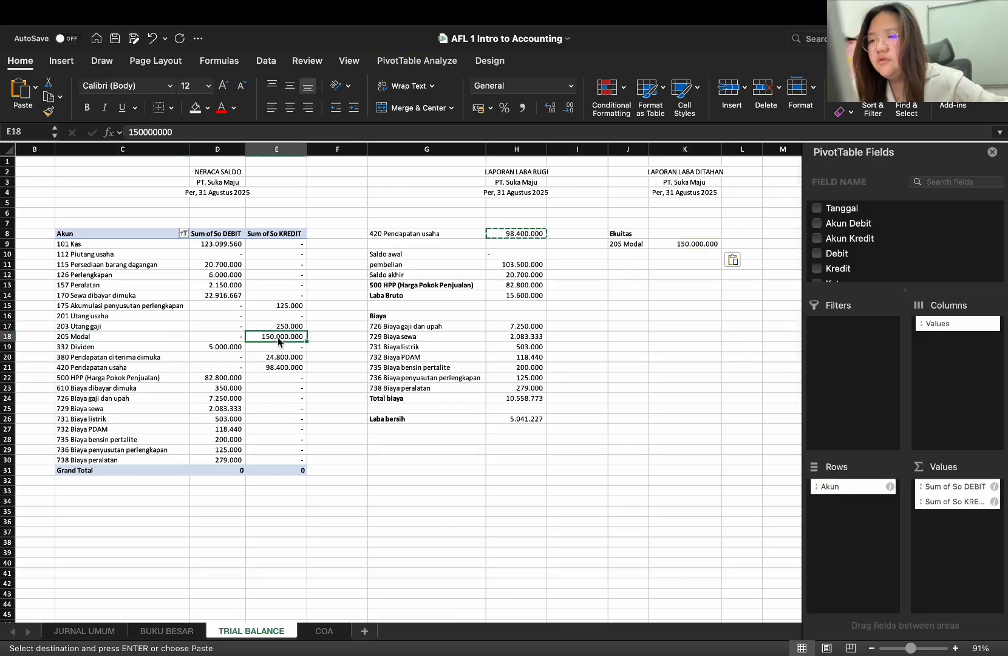
Label J10 Laba ditahan awal and enter a dash as its amount in K10
left_click(627, 255)
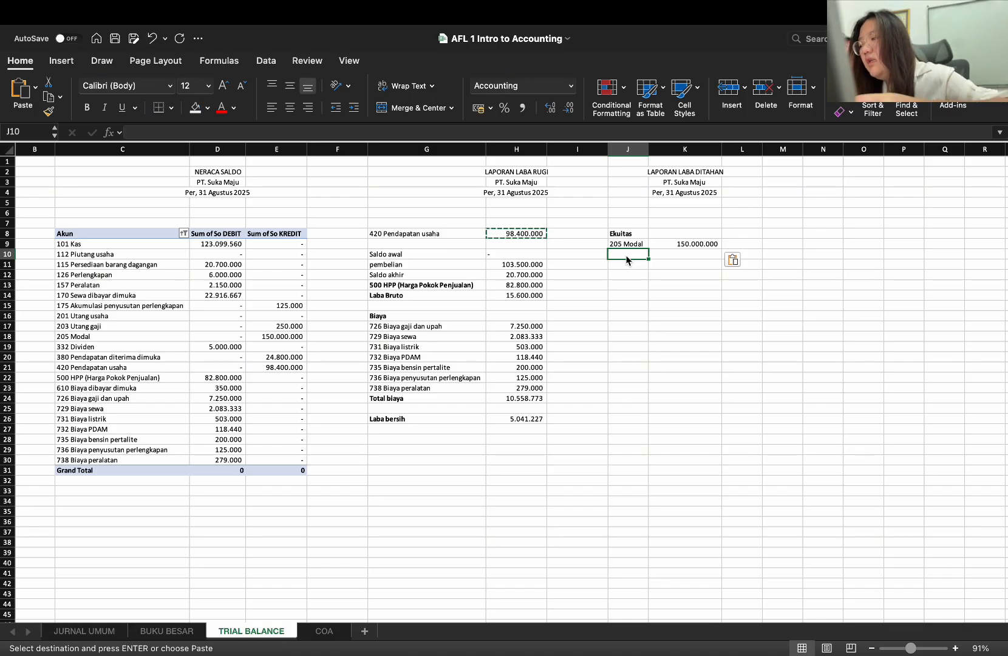
type("Laba")
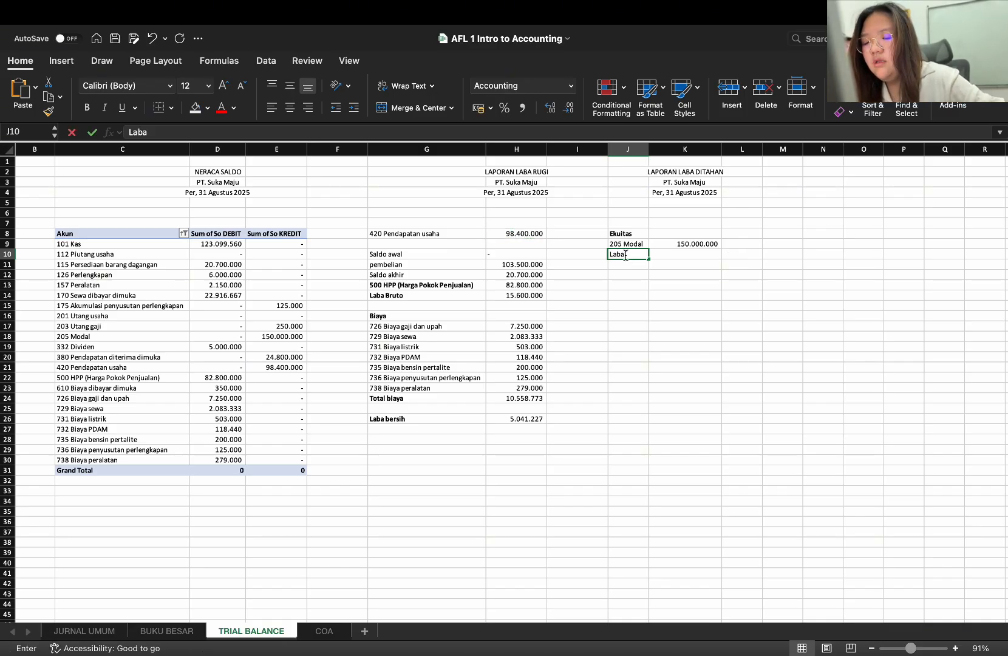
type(" ditahan awal")
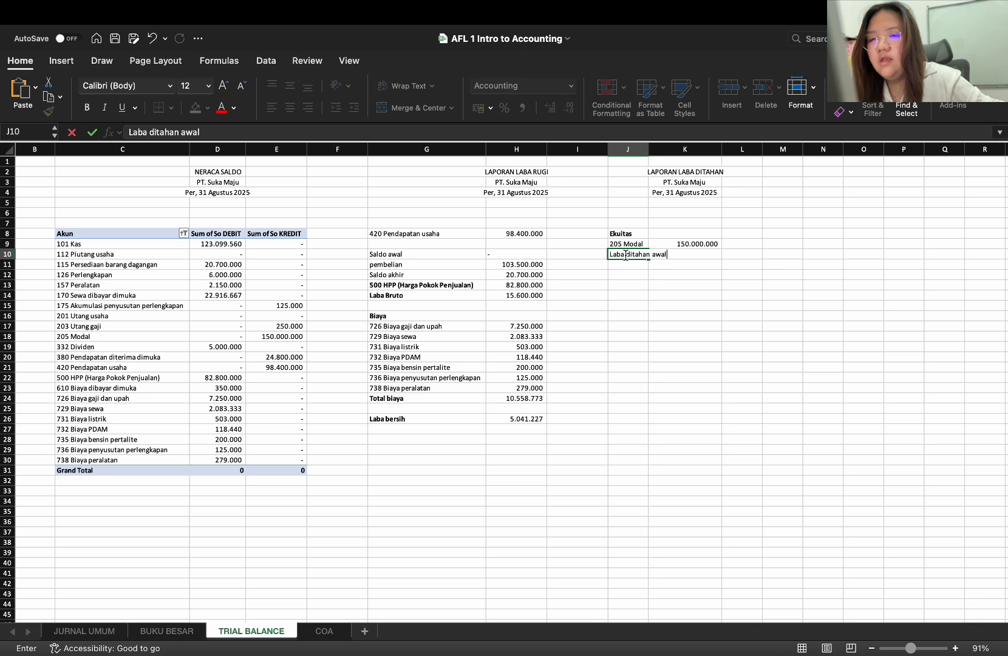
left_click(708, 261)
left_click(694, 249)
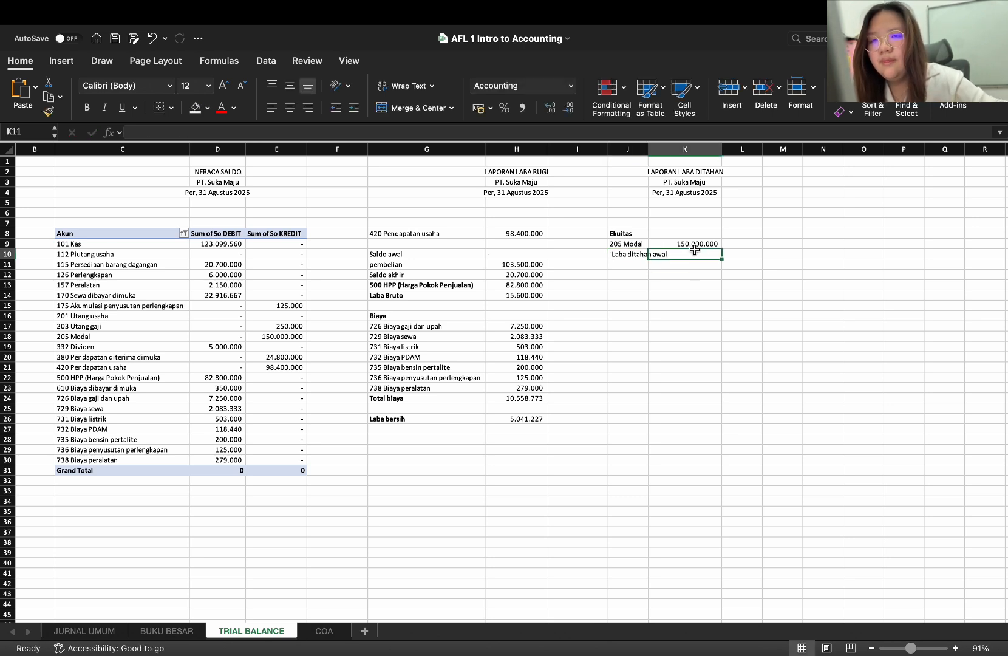
type("-")
key("Return")
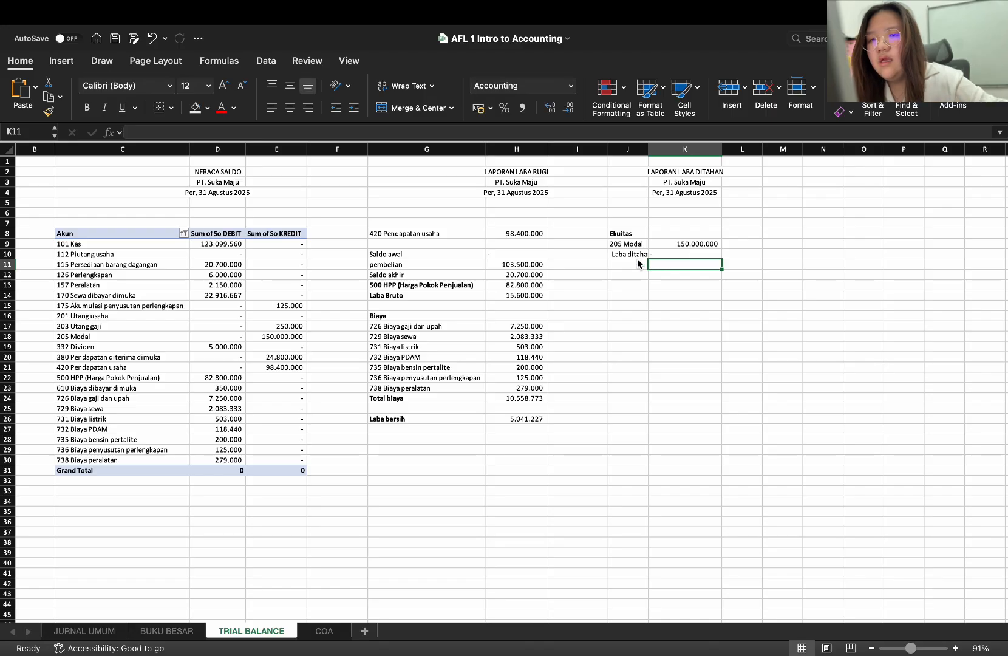
Enter the label Laba bersih in J11 and remove its bold formatting
left_click(637, 258)
left_click(631, 264)
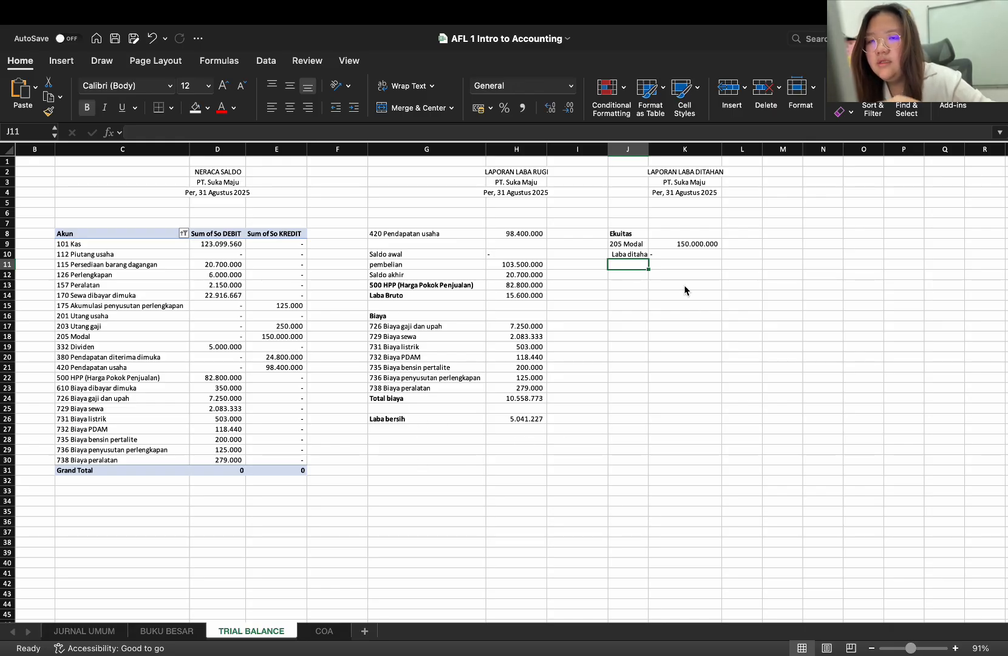
type("L")
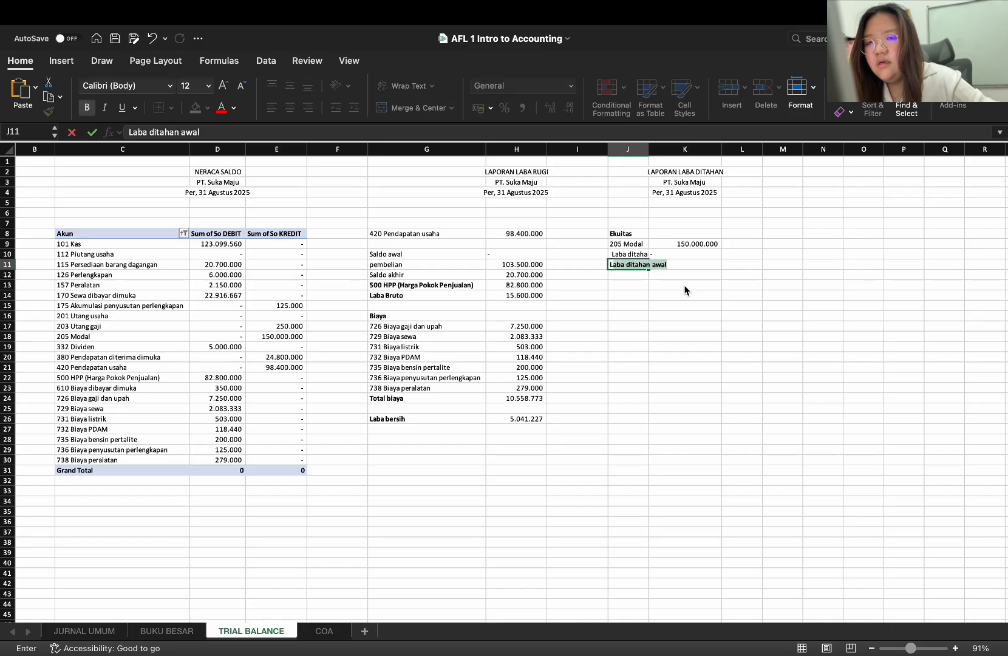
type("aba ber")
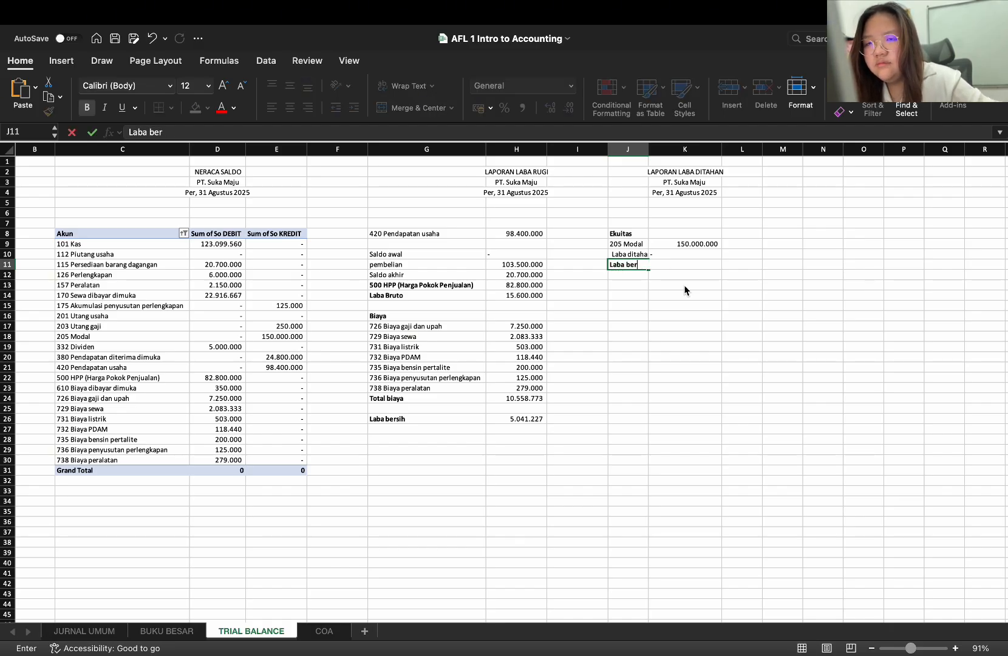
type("sih")
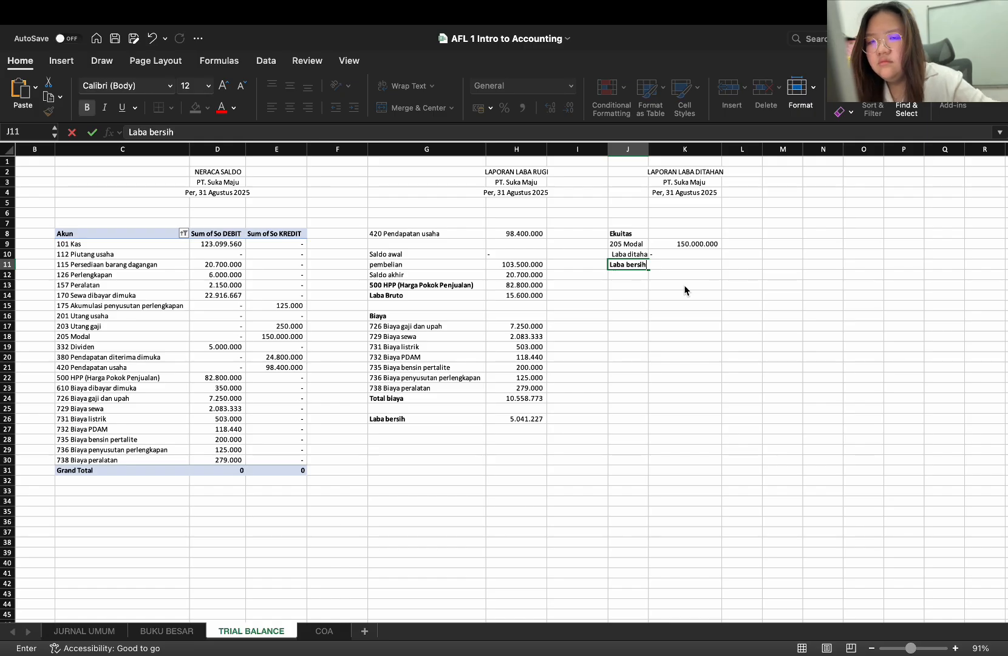
key("Tab")
left_click(644, 269)
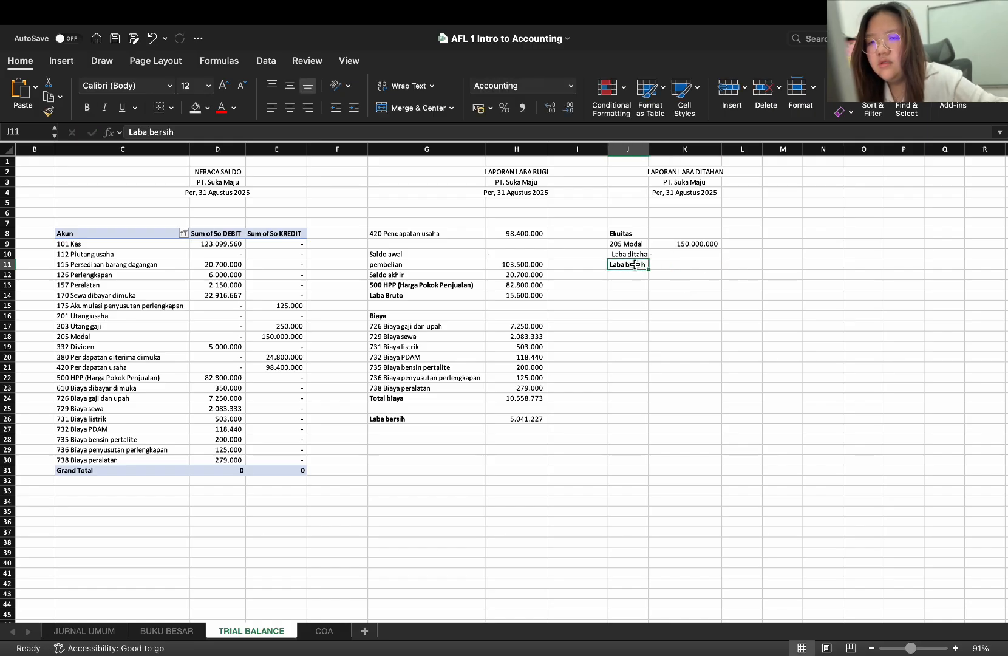
key("super+b")
left_click(658, 265)
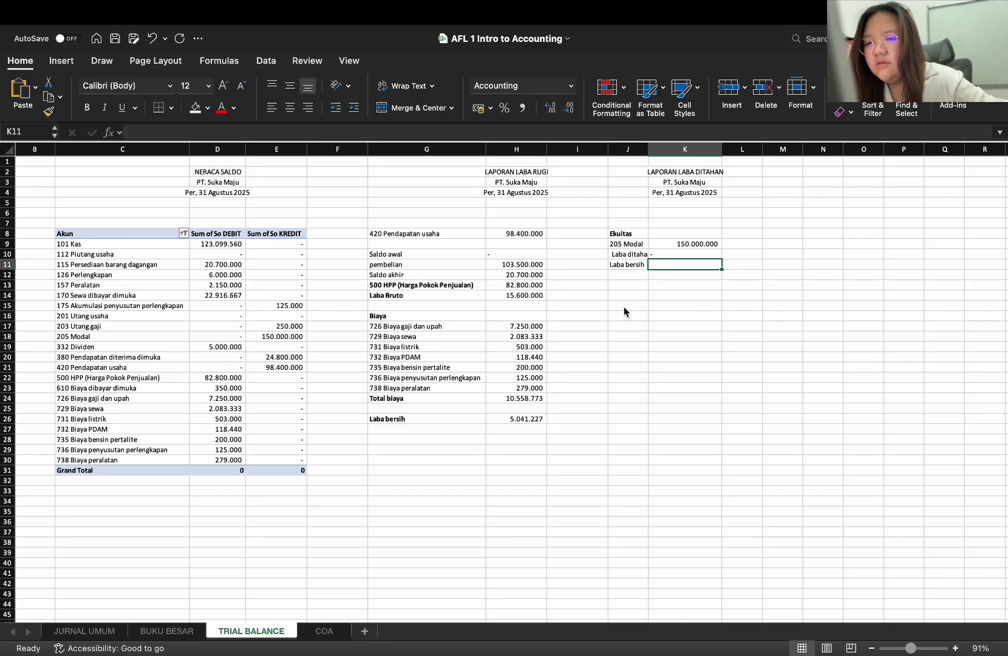
Make the references in the Laba bersih formula in H26 absolute, as =$H$14-$H$24
left_click(517, 424)
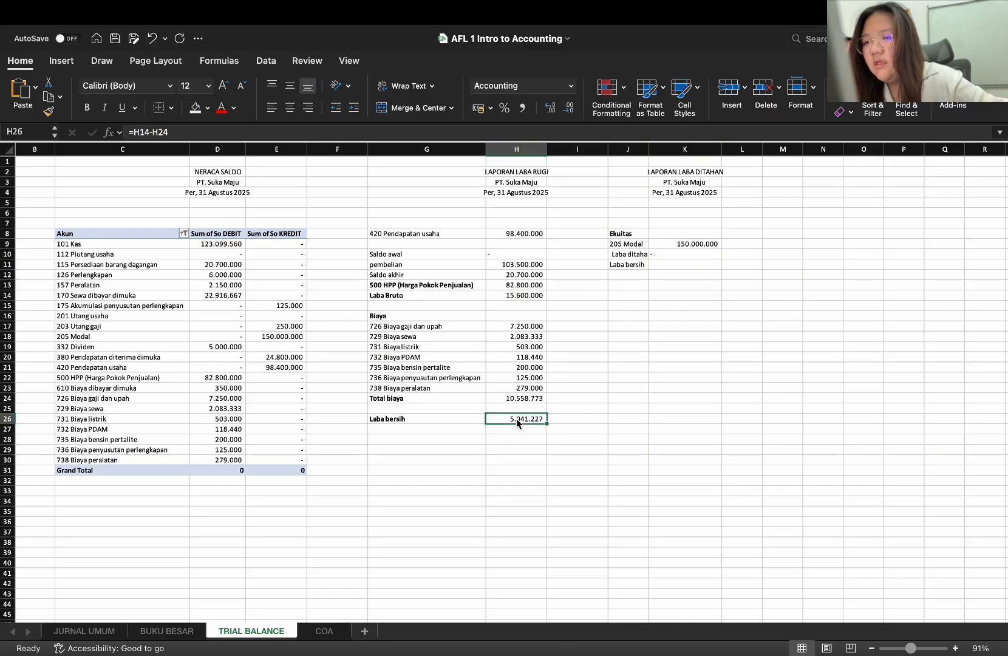
double_click(512, 420)
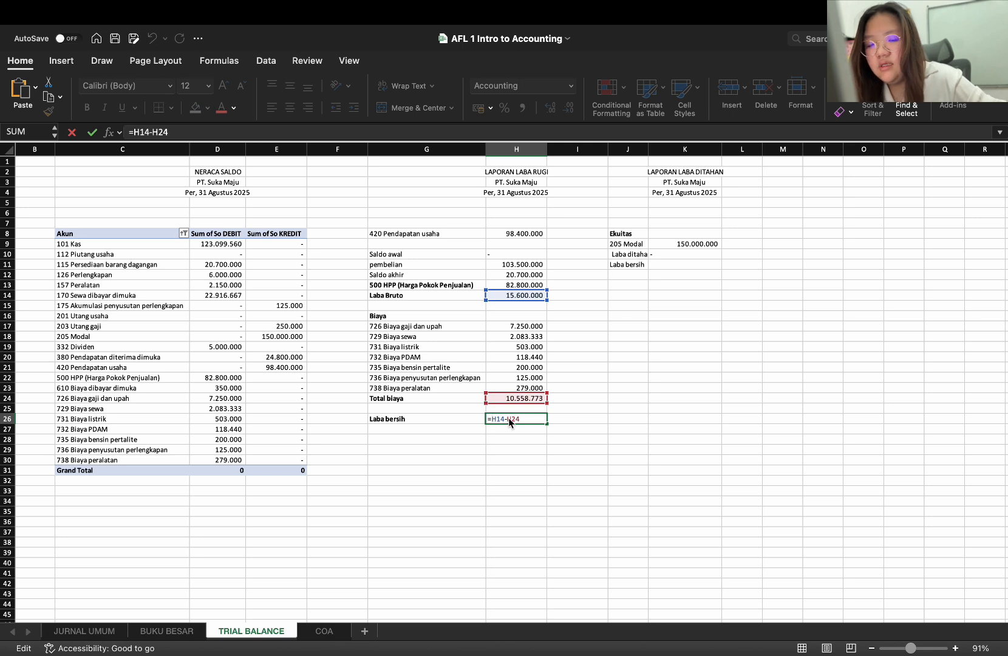
type("$")
key("Right")
type("$")
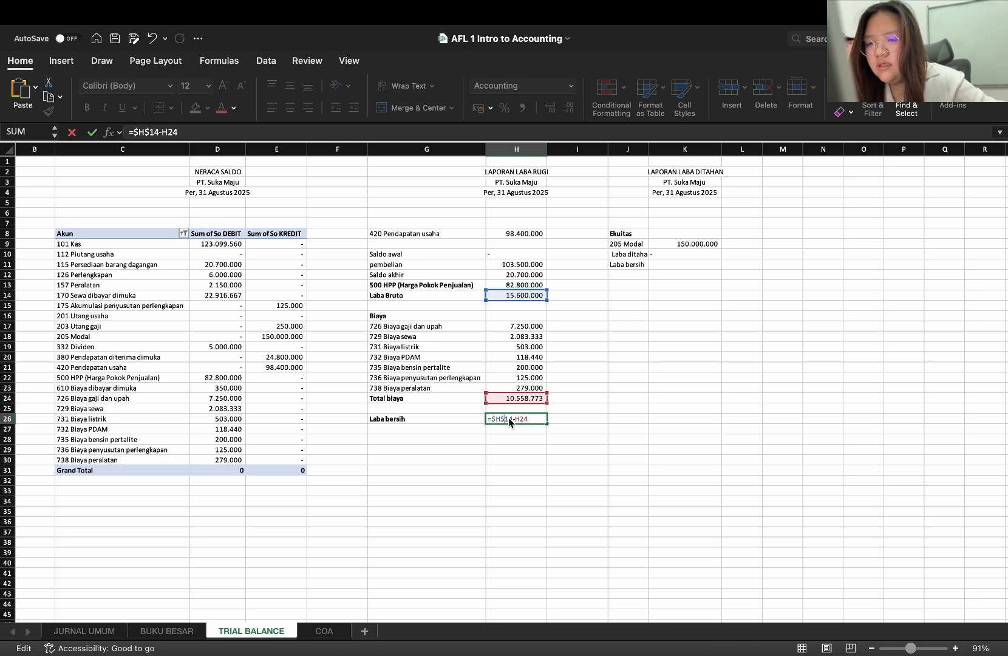
type("$")
key("Right")
type("$")
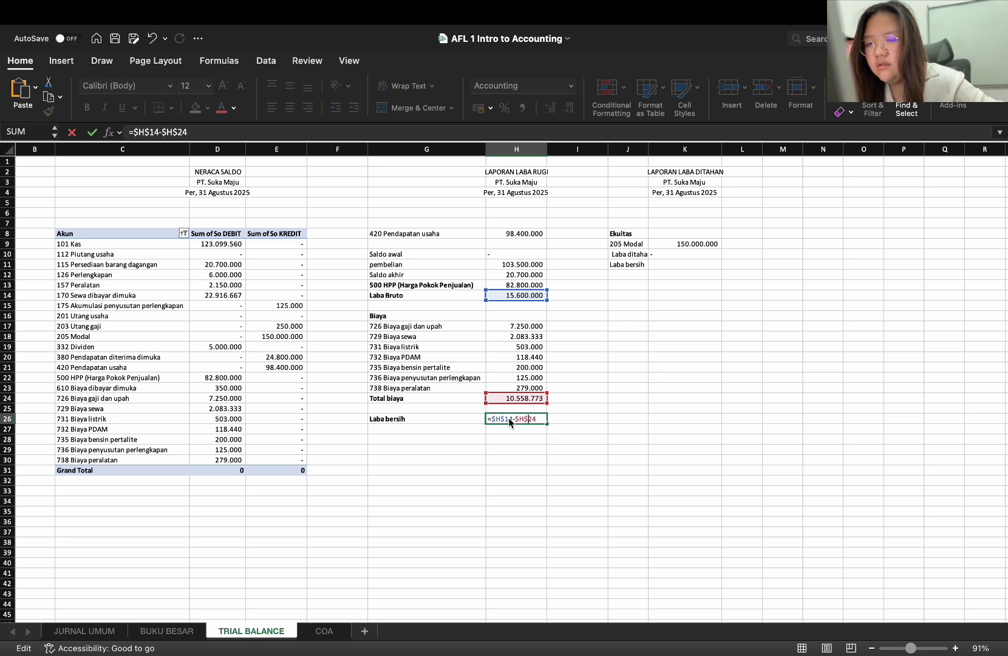
left_click(535, 438)
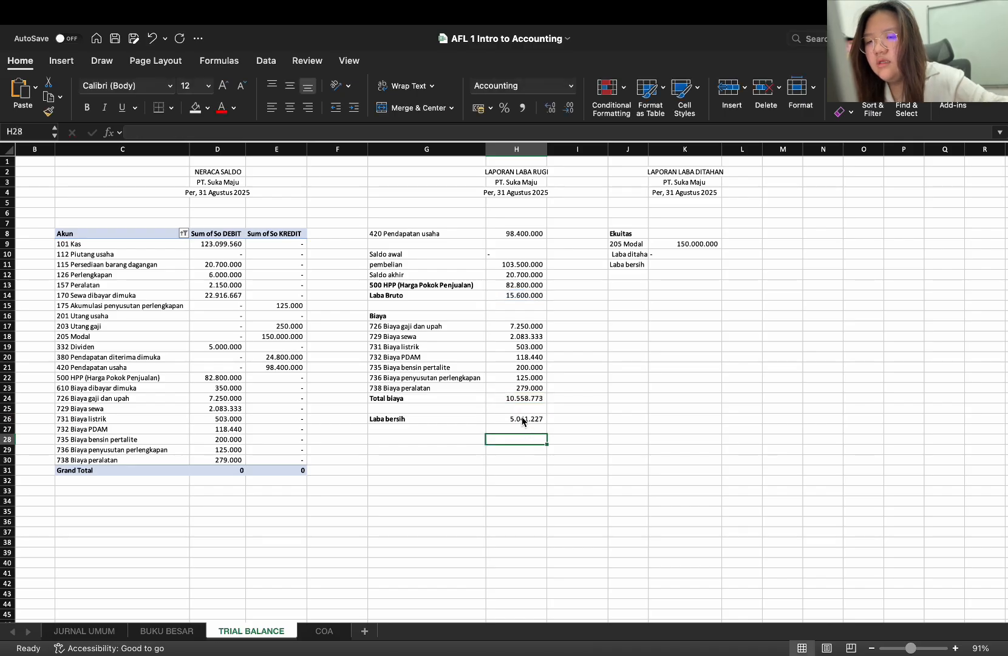
Copy the Laba bersih formula from H26 into K11 and check the full label in J10
left_click(529, 418)
key("super+c")
left_click(683, 262)
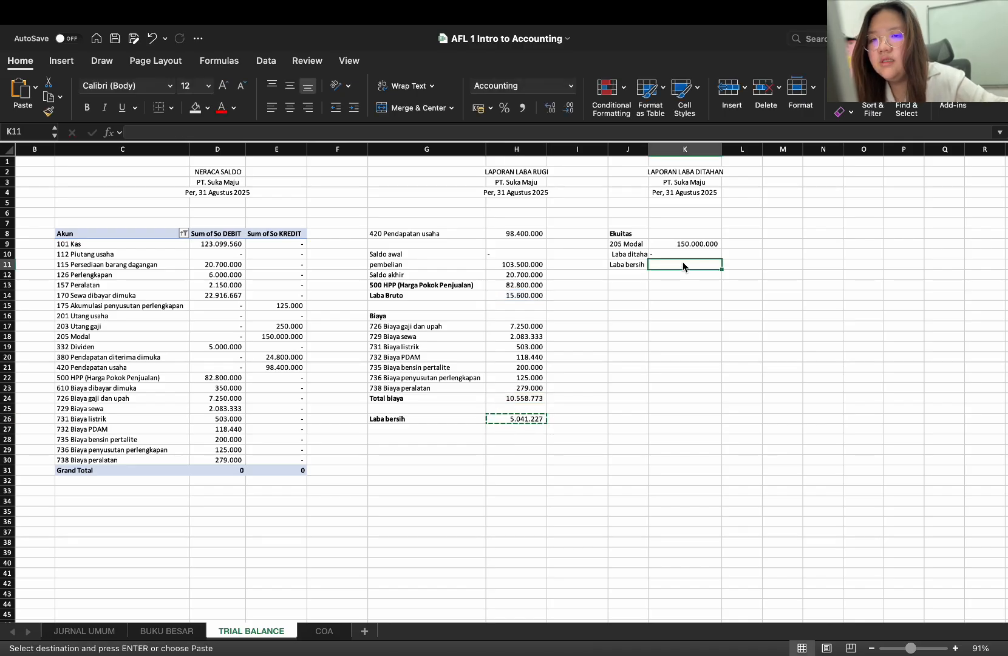
key("super+v")
double_click(611, 256)
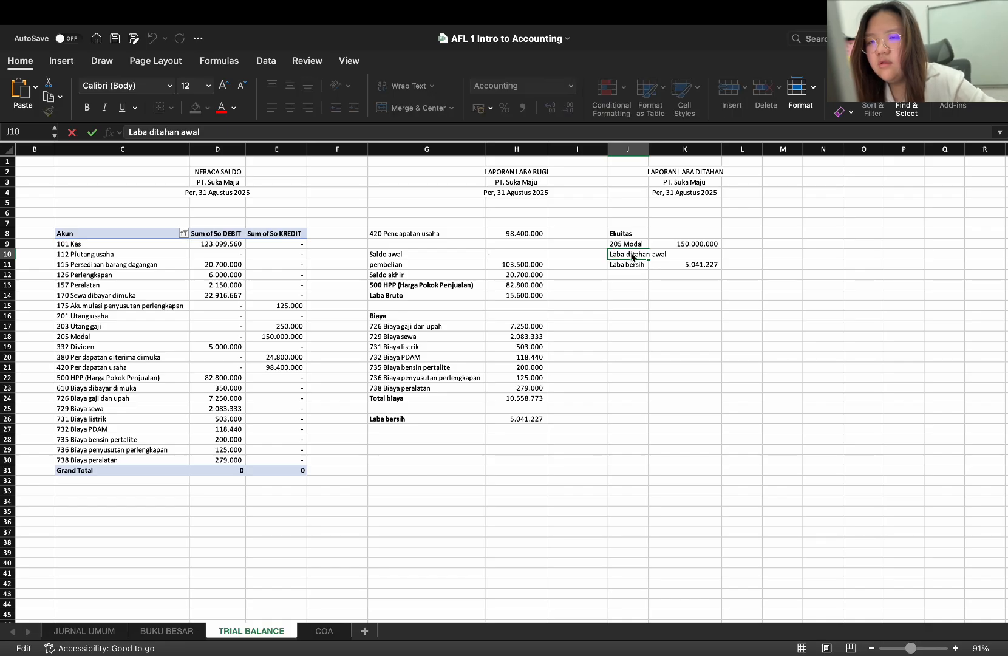
key("Return")
Enter the account 332 Dividen in J12 and the label Total in J14
left_click(632, 276)
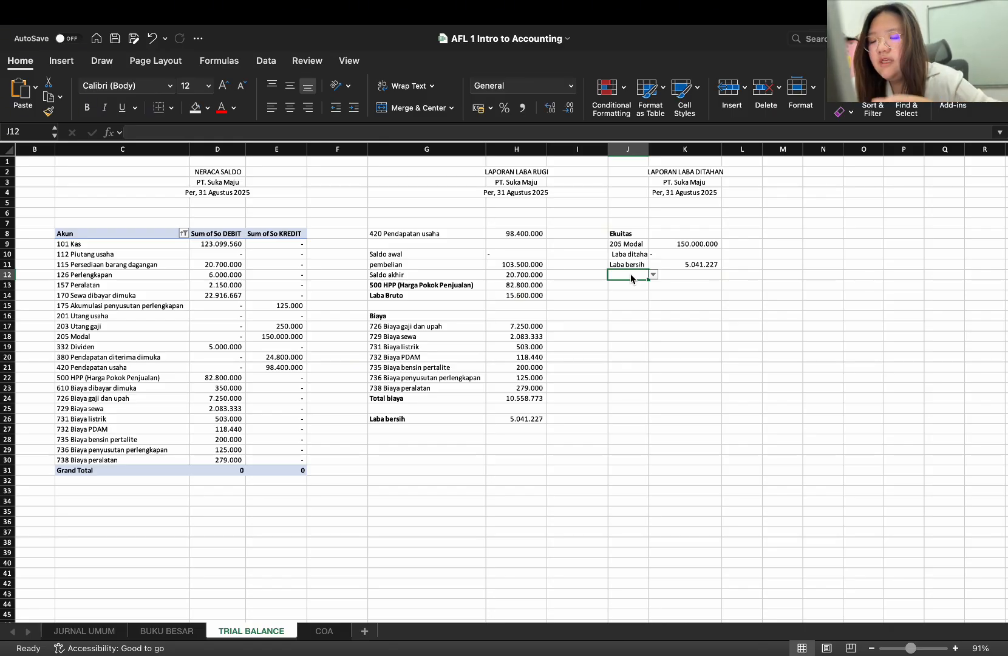
type("de")
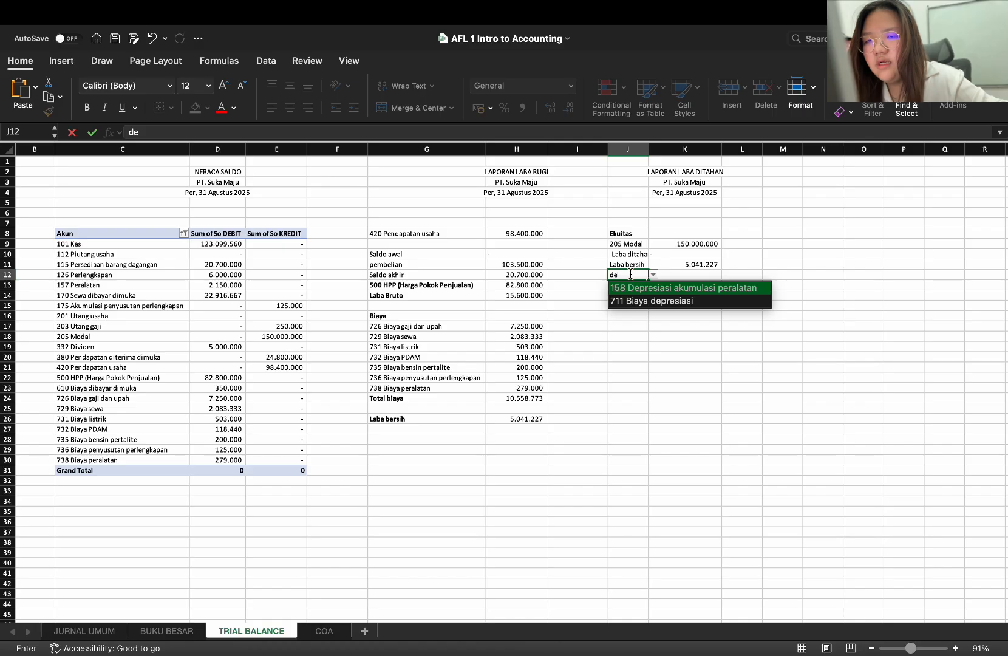
key("BackSpace")
type("ivi")
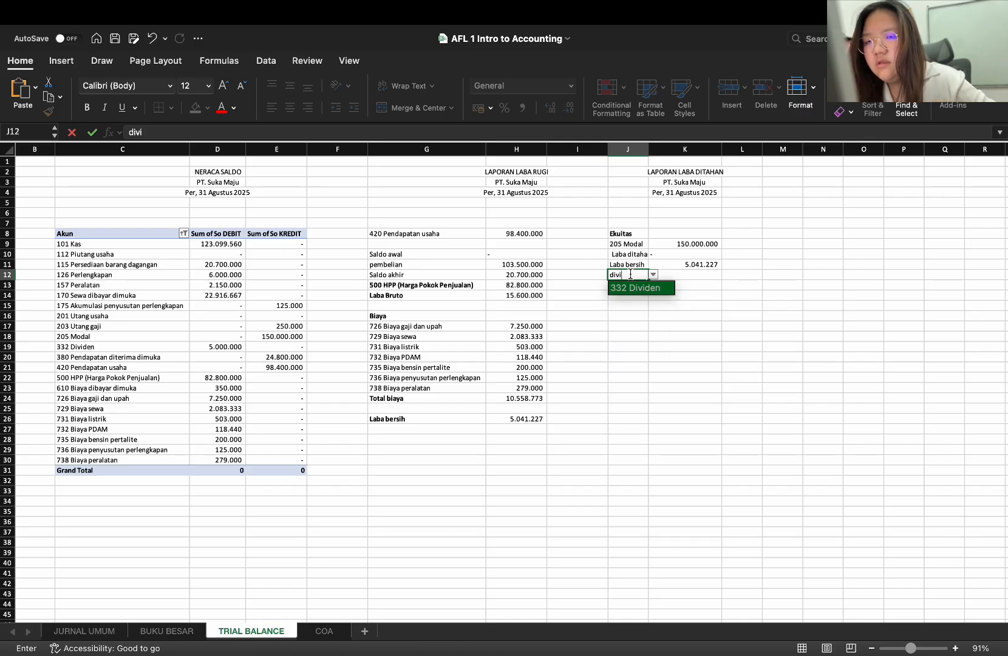
key("Return")
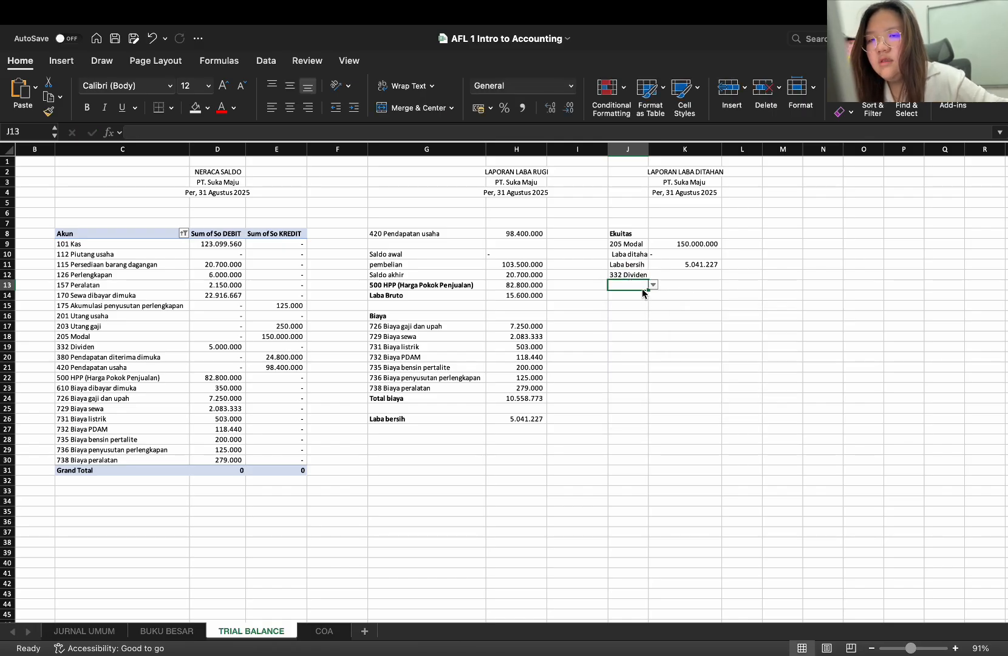
left_click(638, 296)
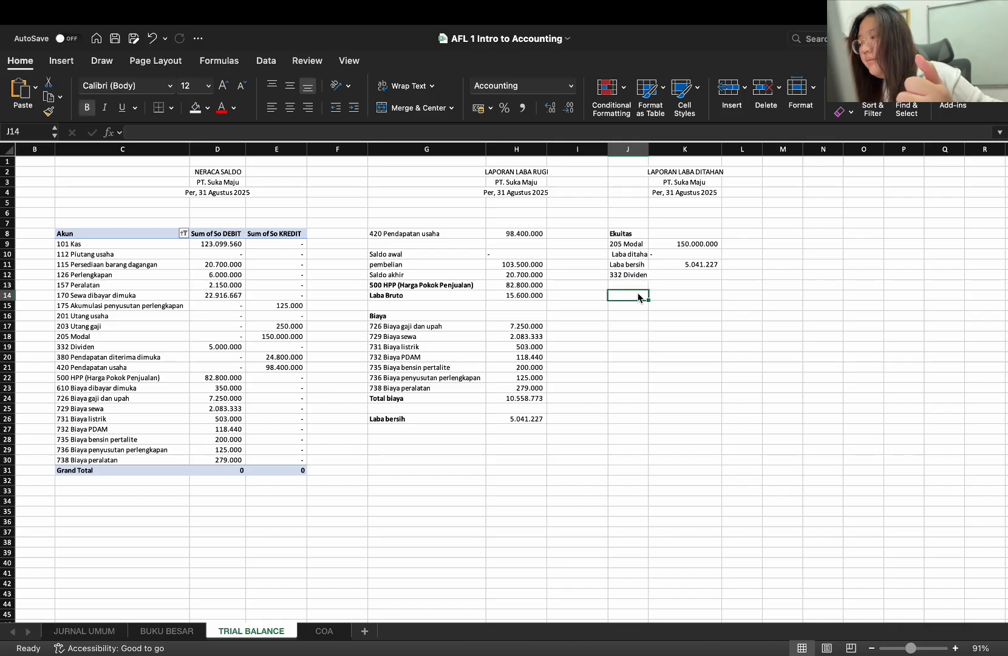
type("Total")
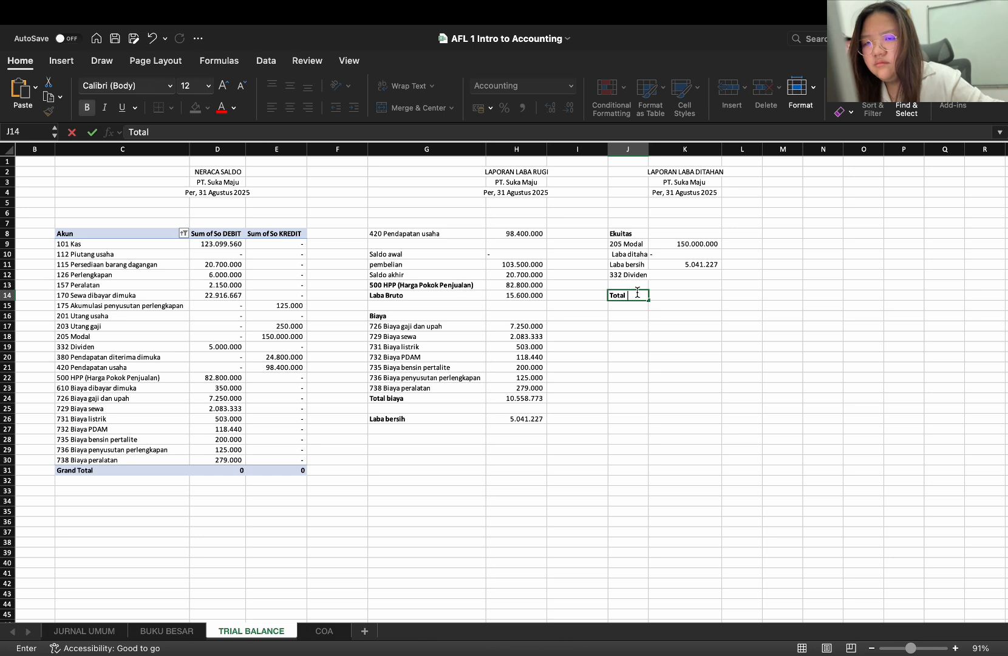
left_click(701, 265)
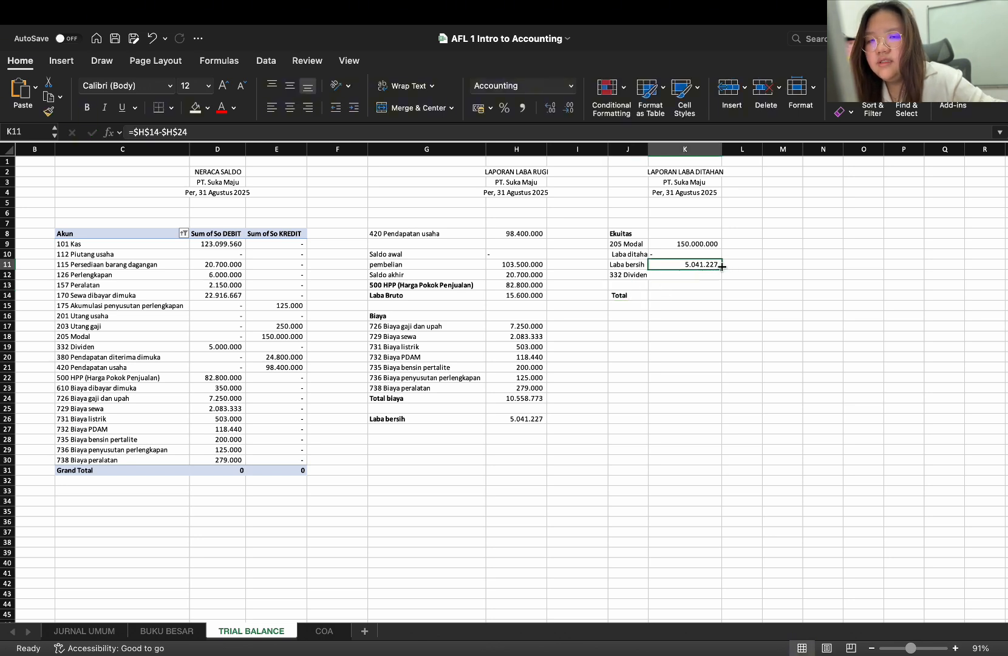
left_click_drag(722, 265, 721, 277)
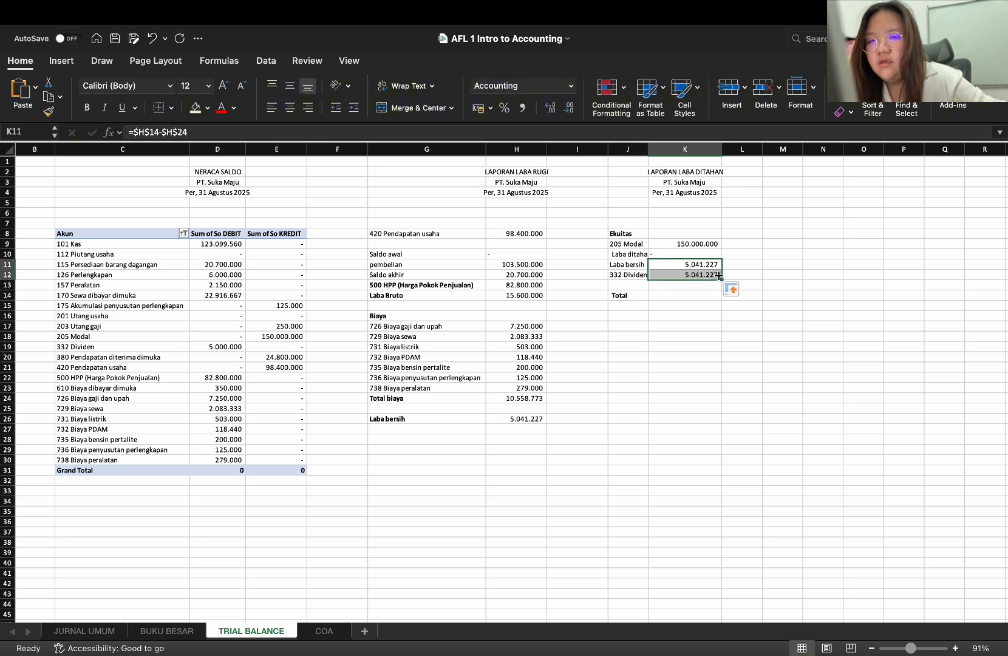
left_click(701, 276)
key("Delete")
left_click(684, 235)
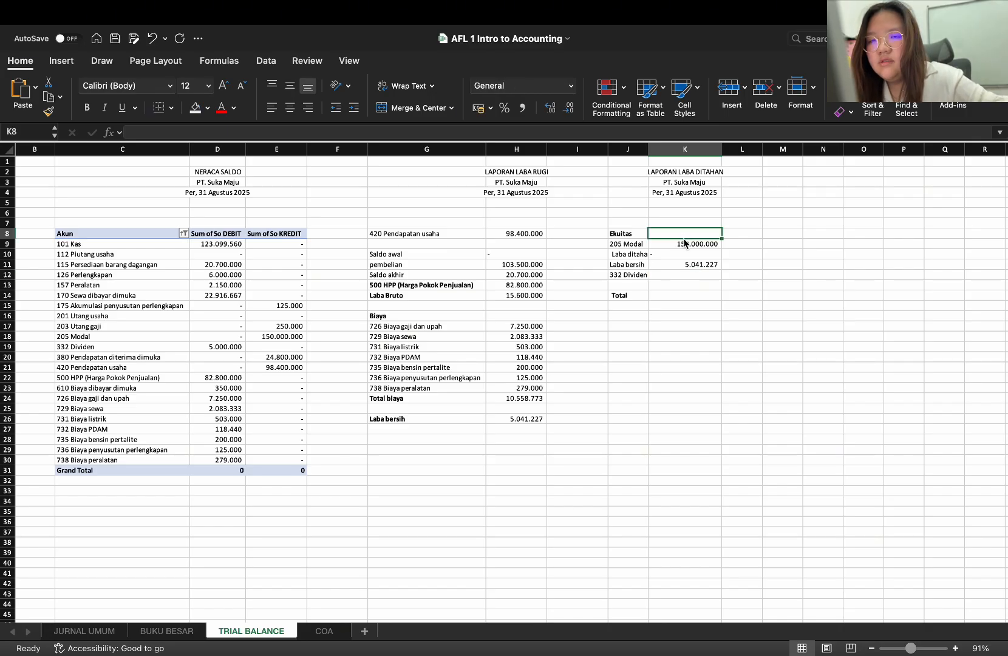
Copy the SUMIF formula of 205 Modal from K9 into K12 for 332 Dividen
left_click(684, 244)
key("super+c")
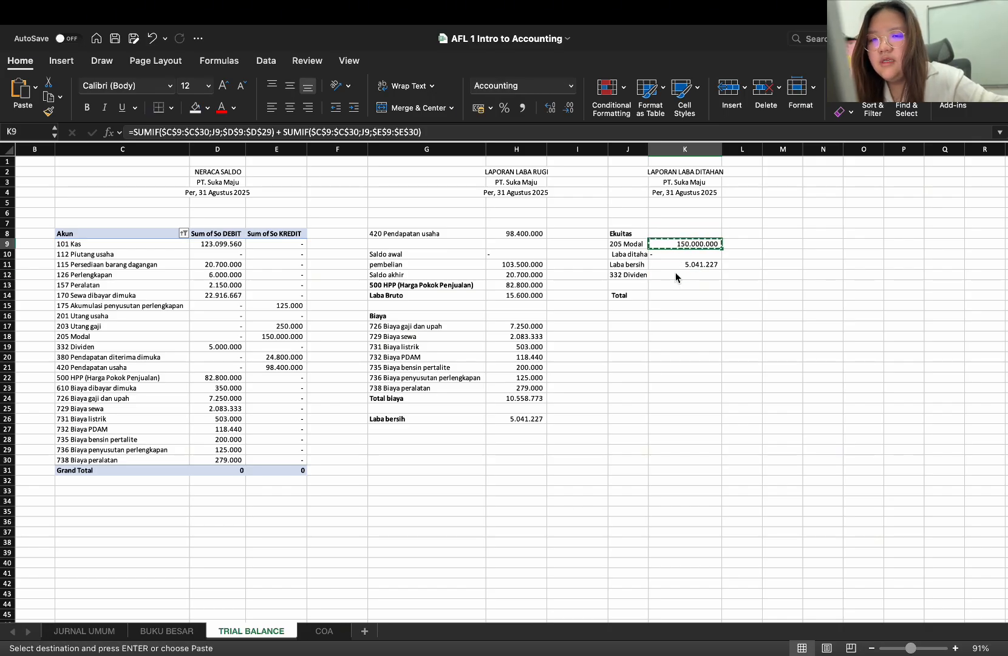
left_click(676, 277)
key("super+v")
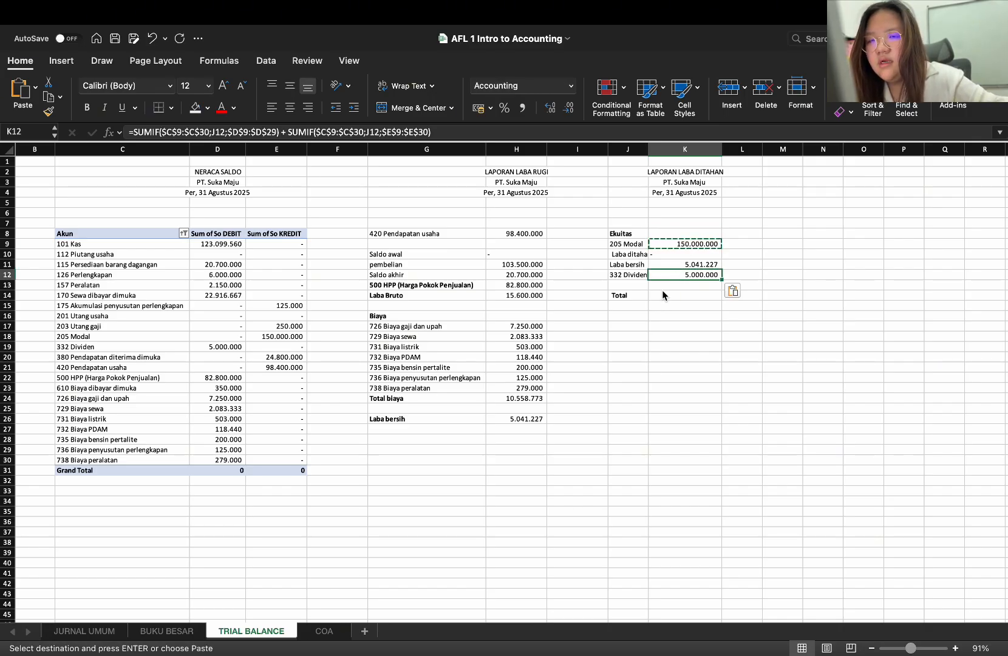
Start the Total formula in K14 by adding Modal in K9 and Laba bersih in K11
left_click(663, 293)
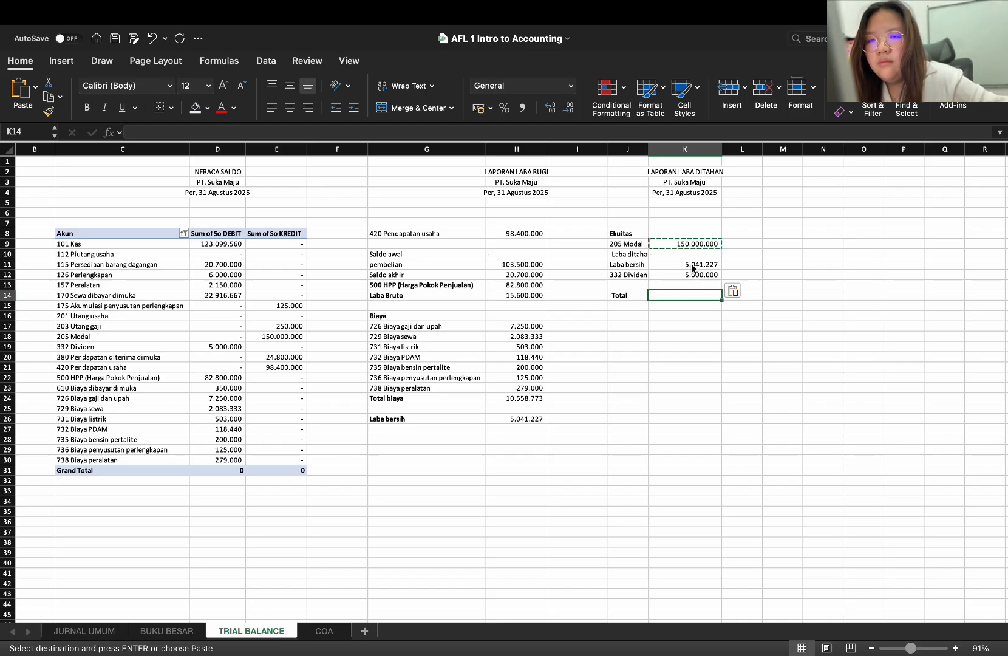
type("=")
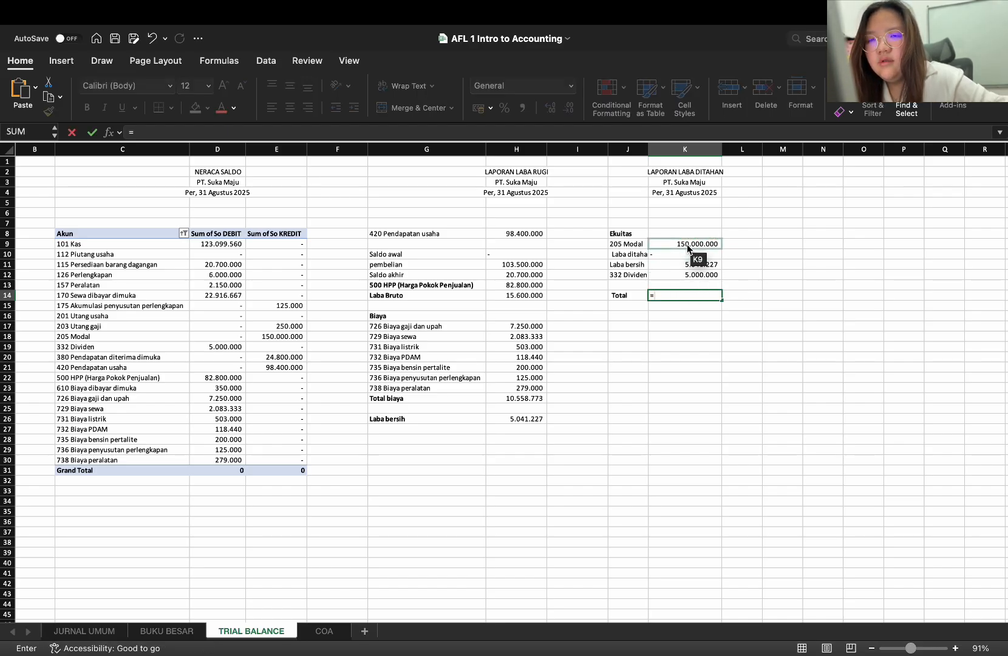
left_click(688, 246)
type("+")
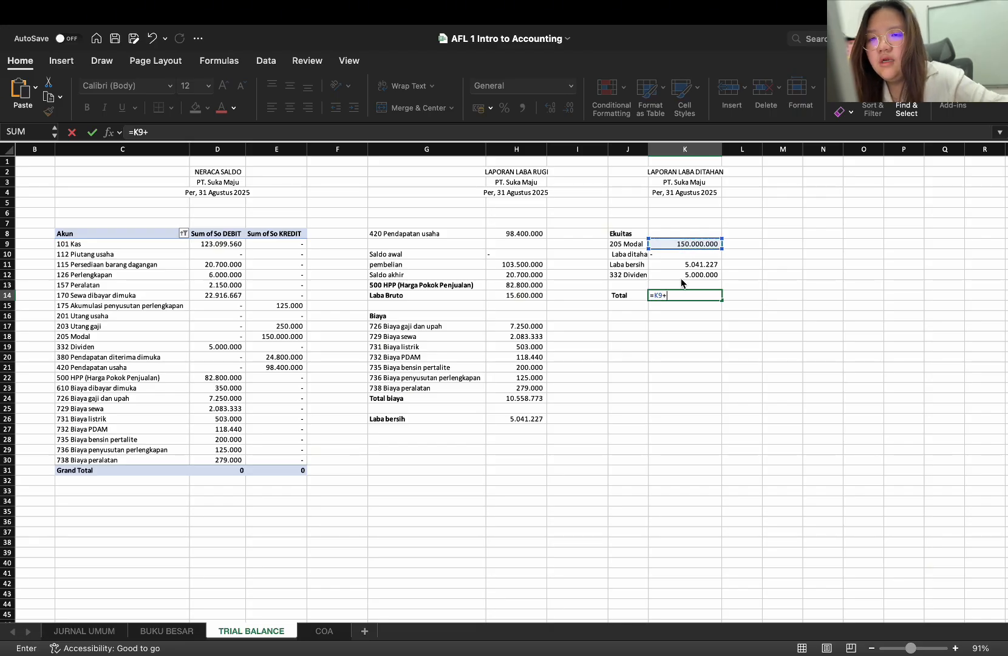
left_click(681, 267)
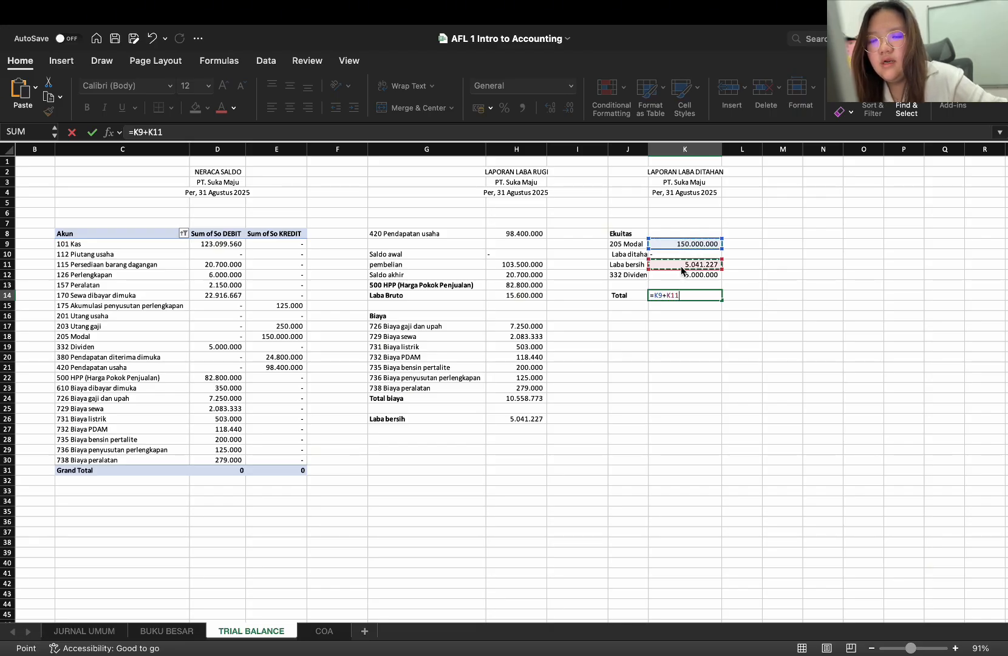
type("_")
left_click(681, 274)
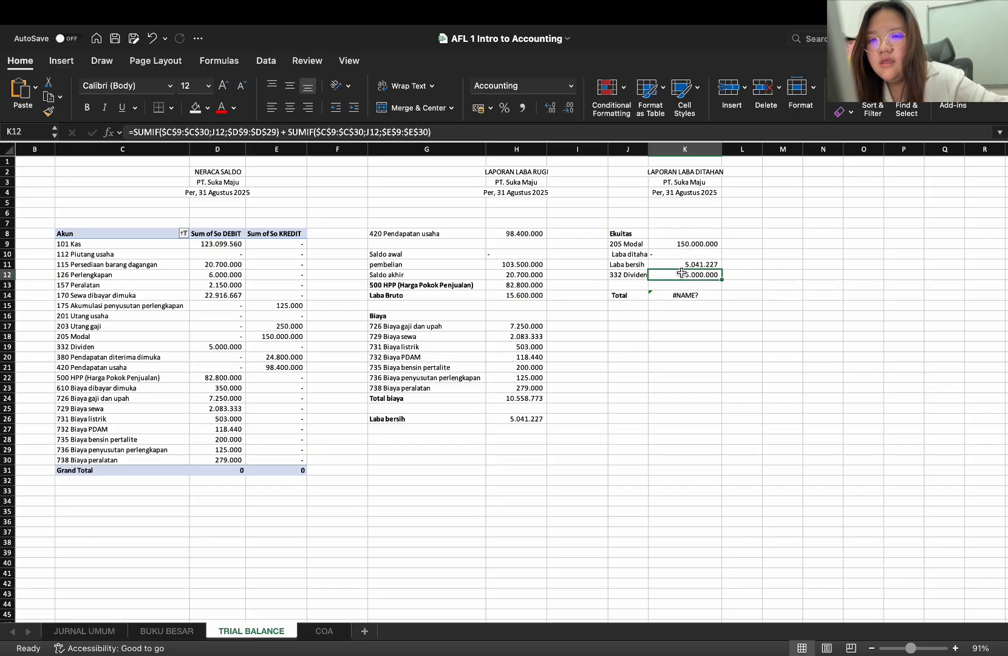
Correct the Total formula in K14 so that it subtracts the dividend, as =K9+K11-K12
left_click(682, 294)
key("Up")
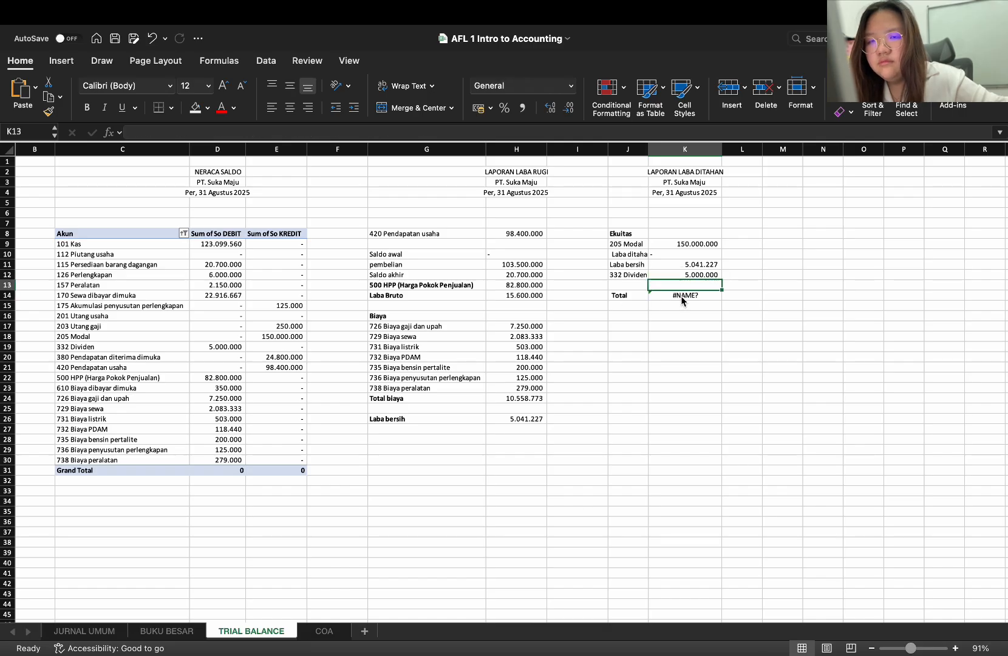
double_click(680, 296)
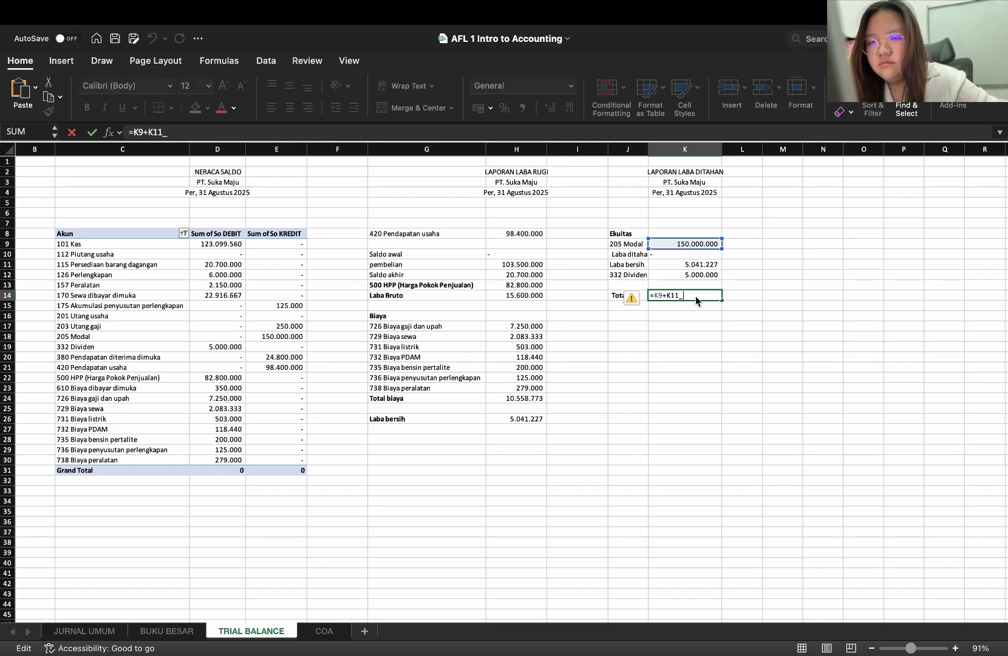
key("BackSpace")
type("-")
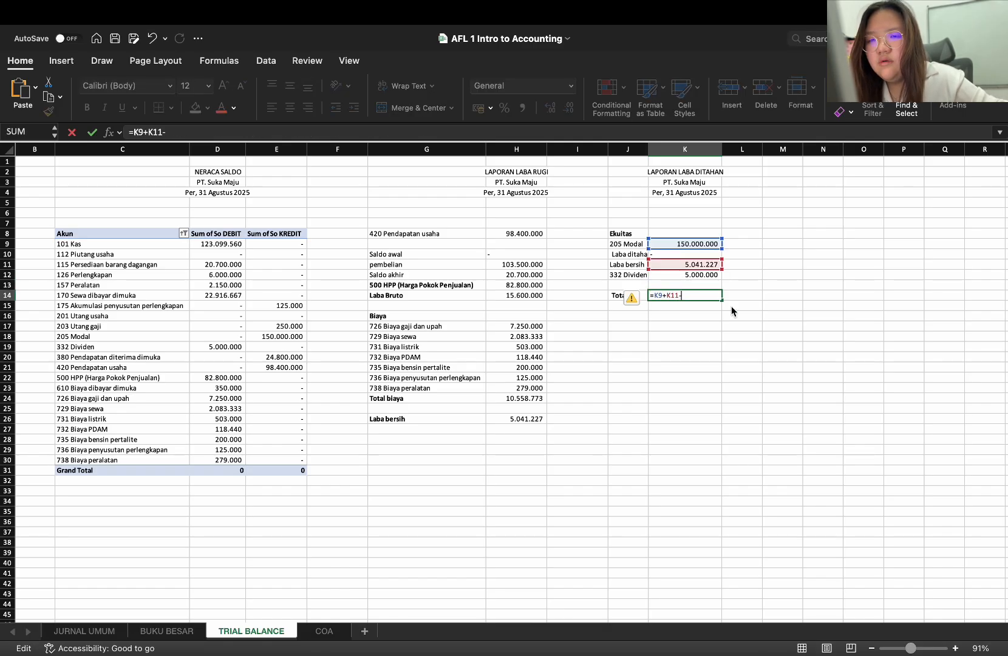
left_click(705, 273)
key("Return")
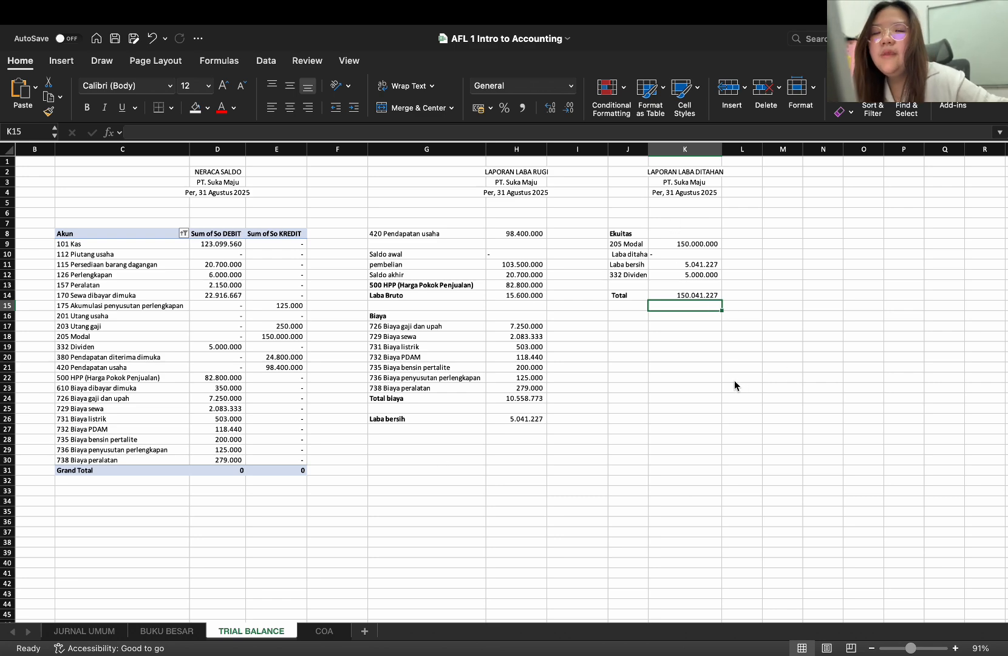
Enter the title LAPORAN KEUANGAN in N2 for a new report beside the LAPORAN LABA DITAHAN
scroll(734, 385, "right", 5)
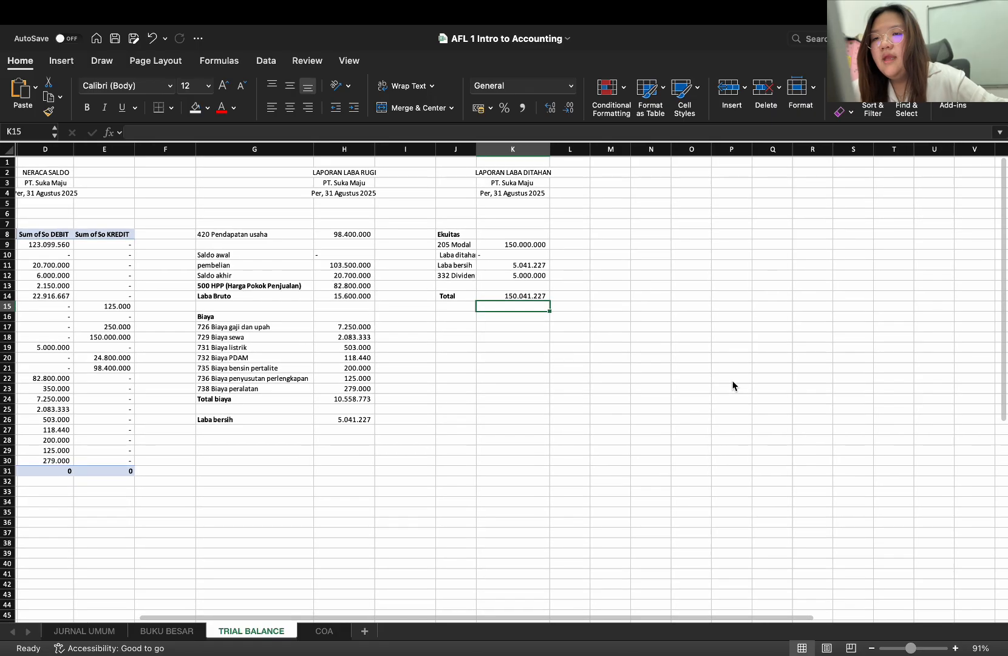
left_click(667, 175)
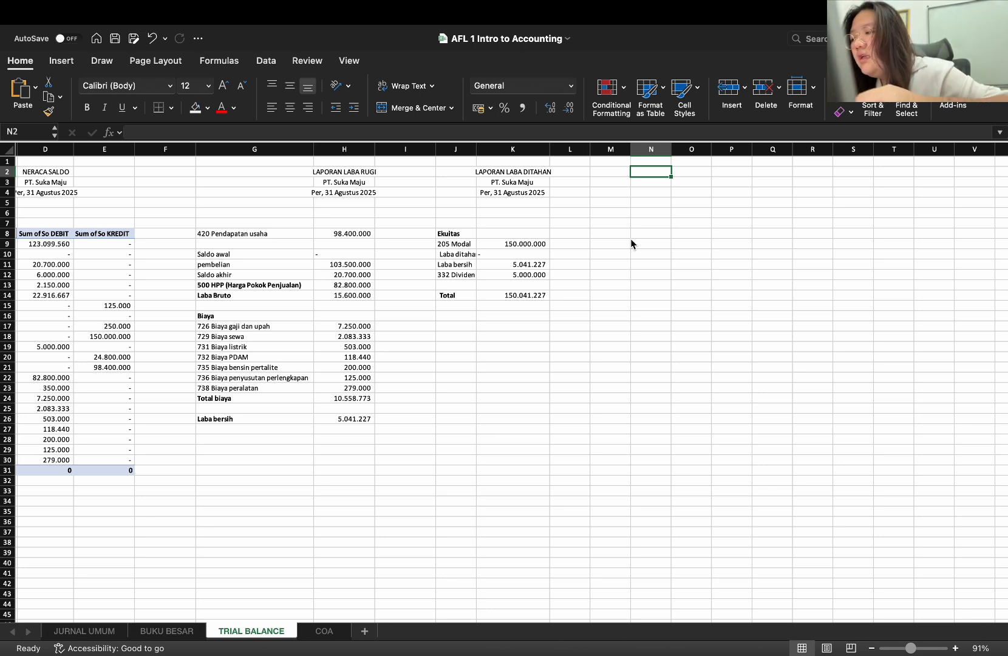
type("P")
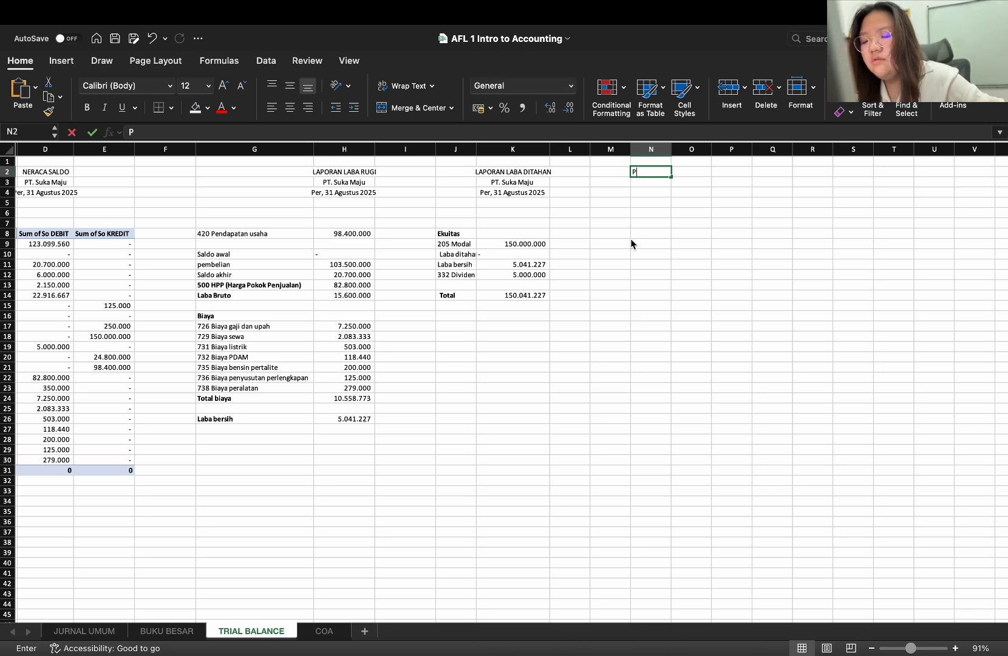
key("BackSpace")
type("L")
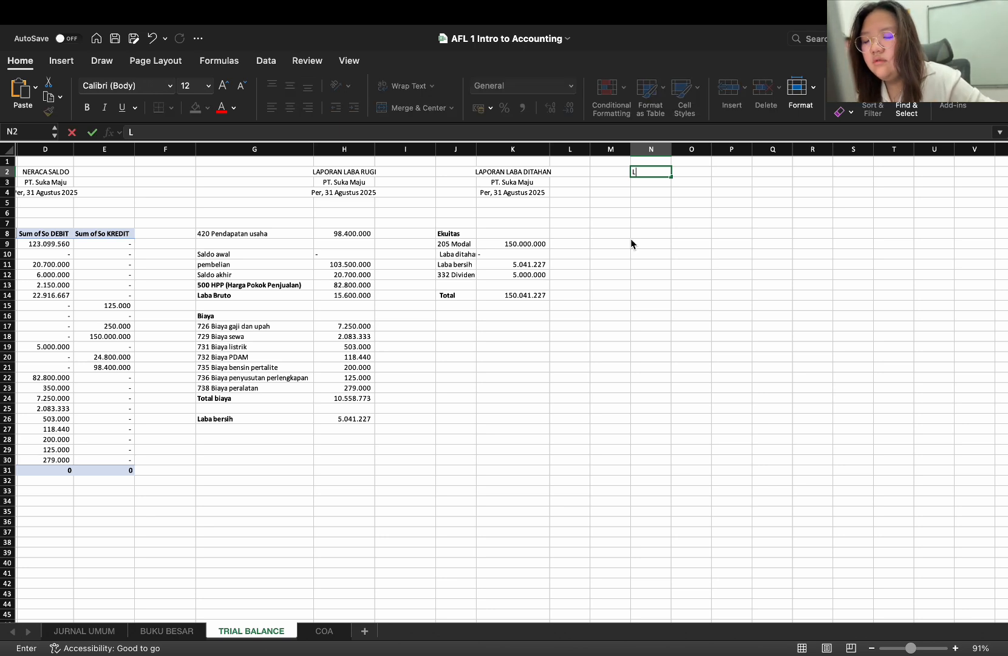
type("APORA")
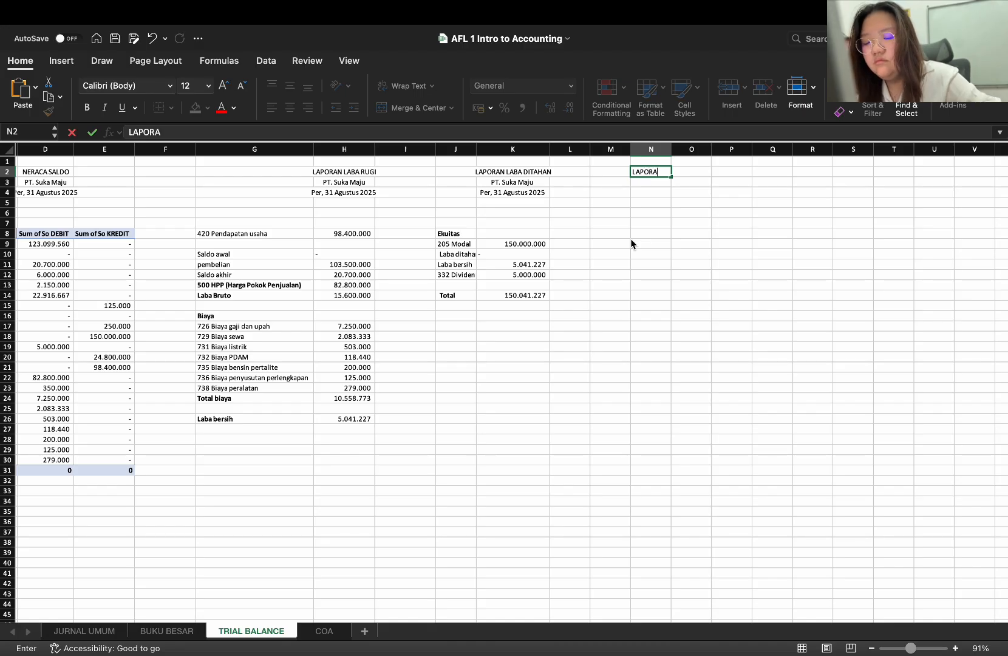
type("N KEUANGAN")
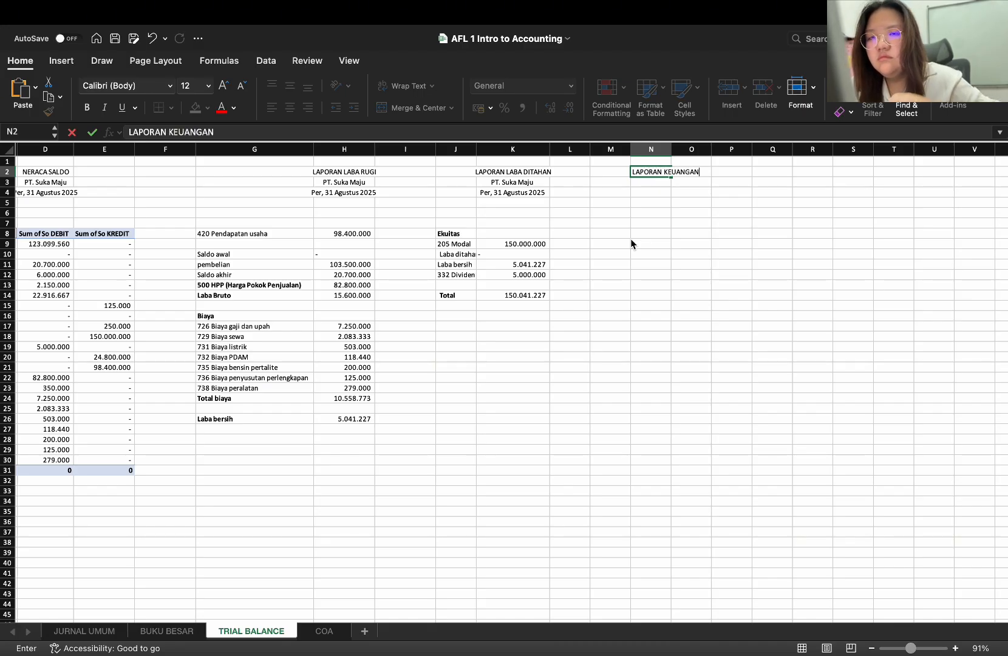
key("Return")
Enter the company line PT. Suka Maju in N3 and the date line Per, 31 Agustus 2025 in N4
type("'")
key("BackSpace")
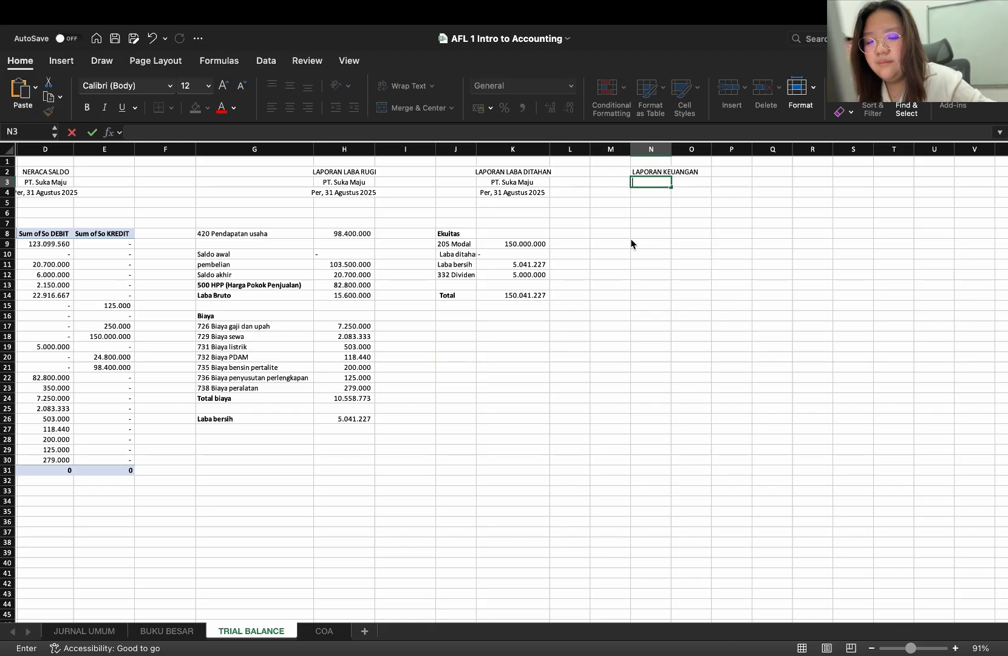
type("PT. Su")
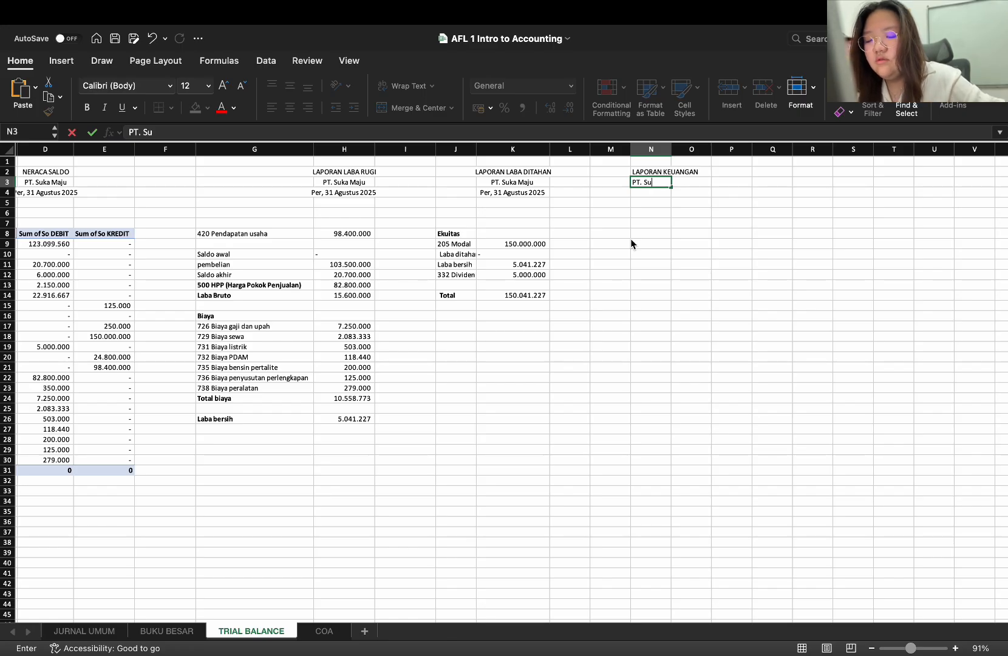
type("ka Maju")
key("Return")
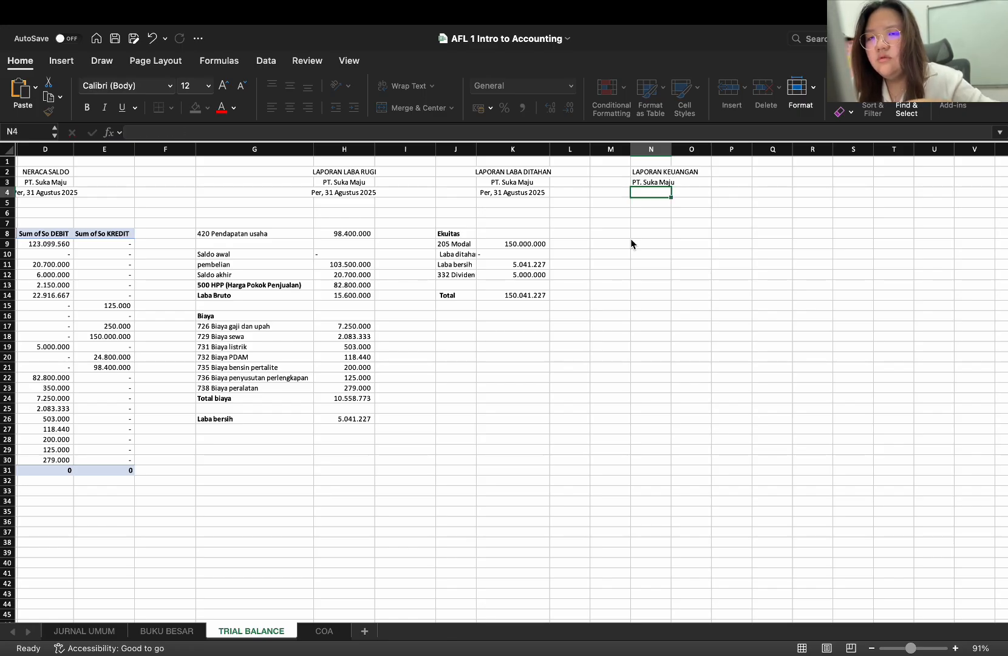
type("Pe")
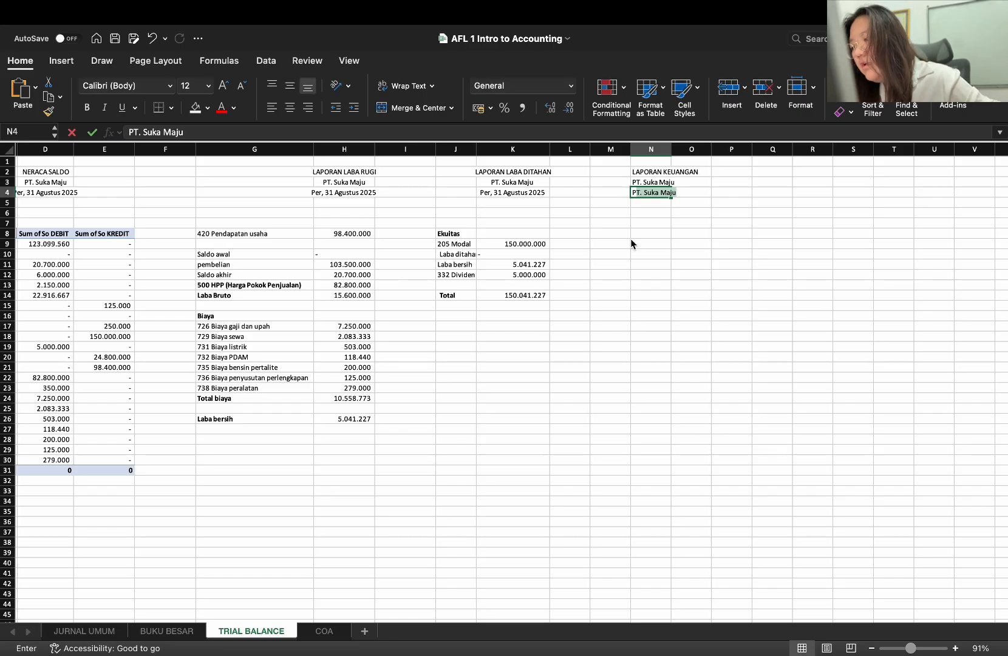
type("r, 31")
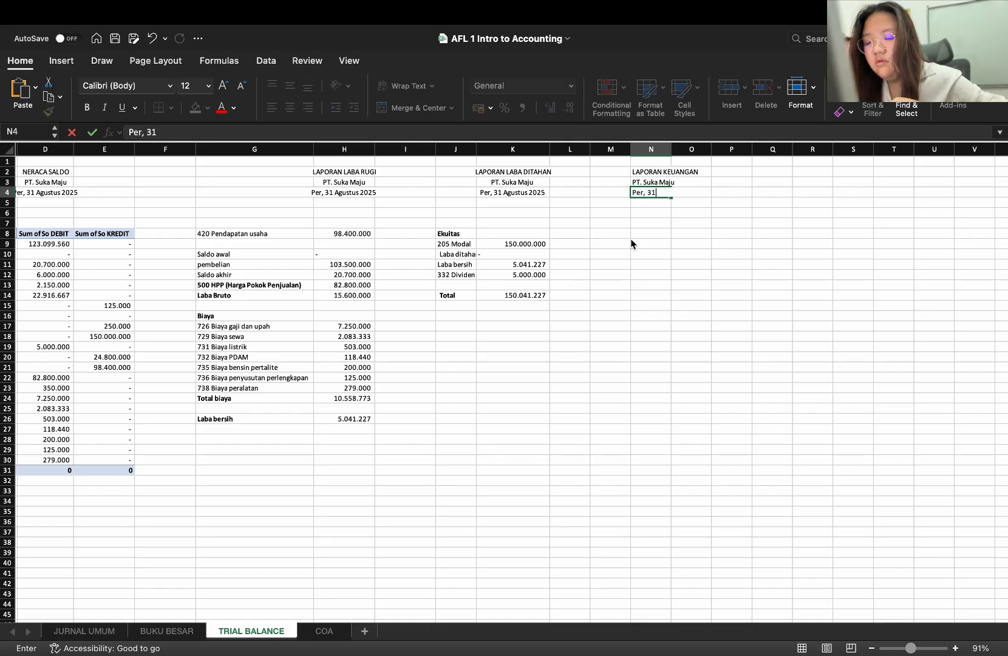
type(" Agustus")
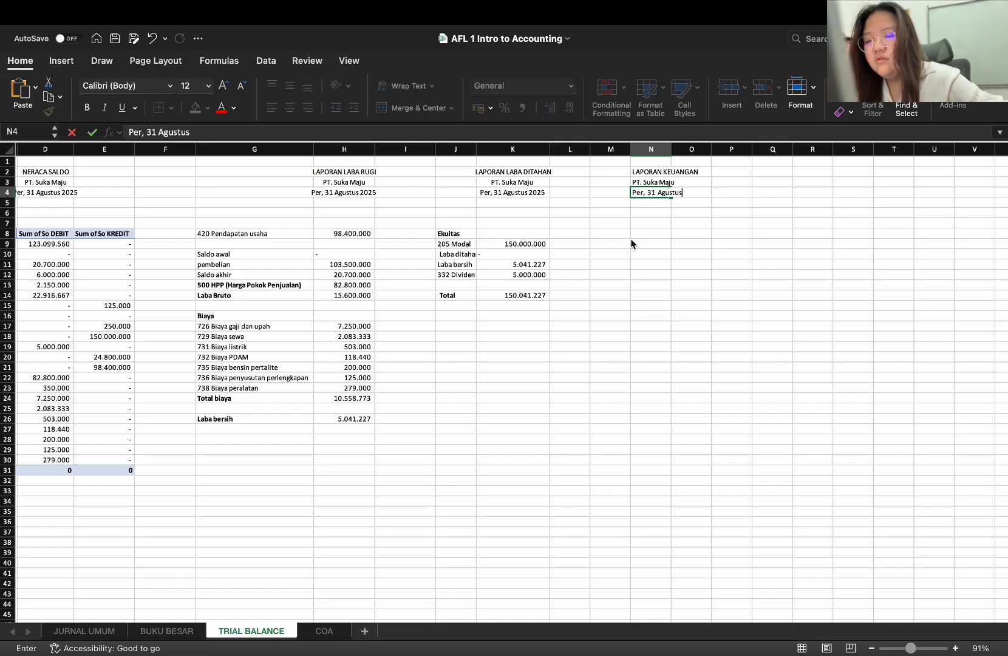
type(" 2025")
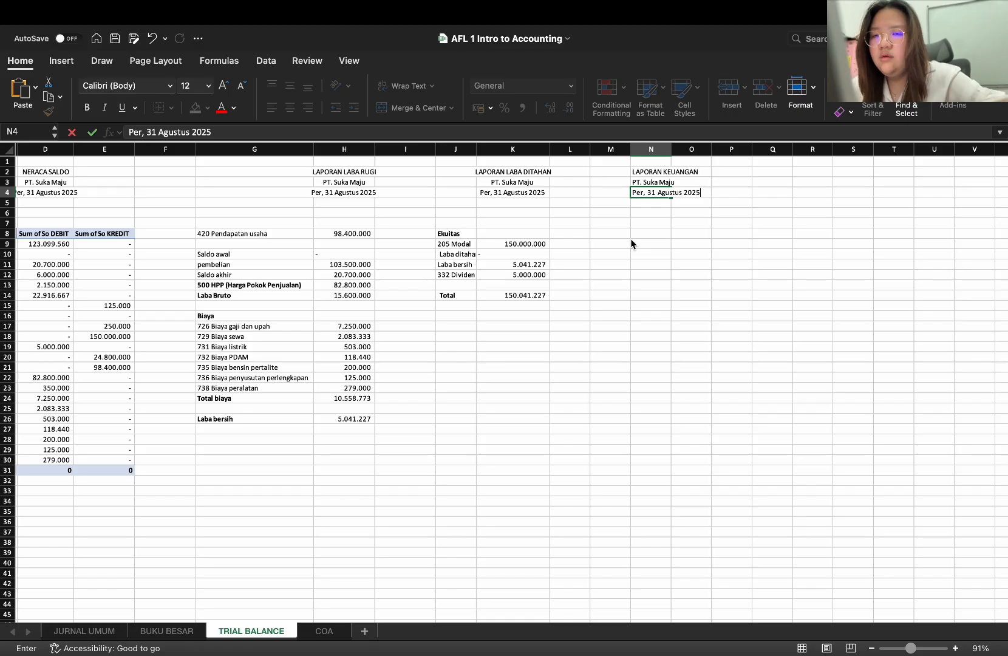
key("Return")
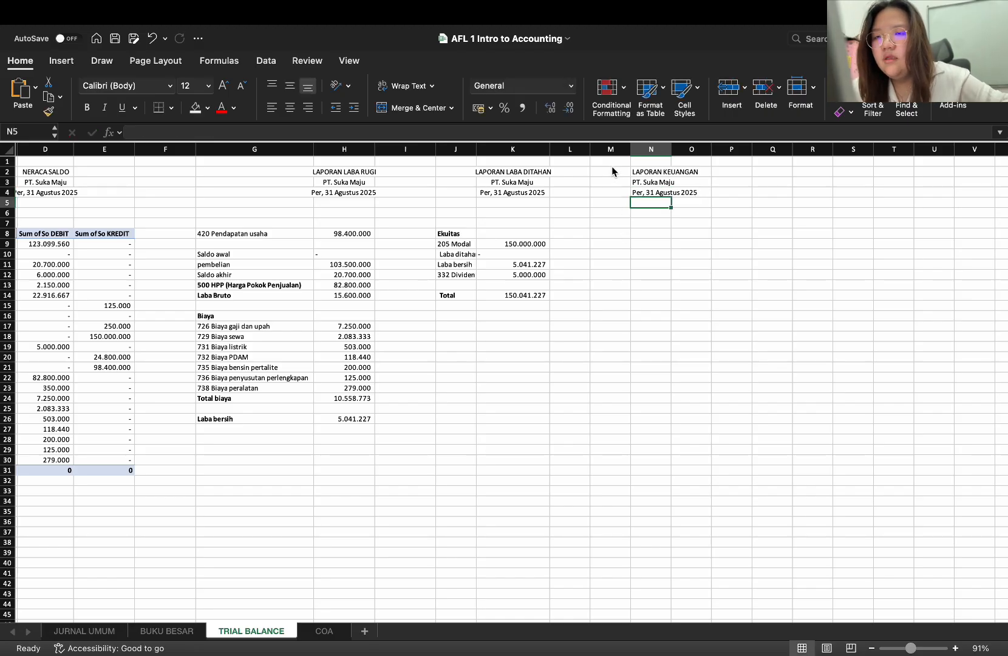
left_click(615, 170)
left_click_drag(616, 172, 712, 195)
key("cmd+c")
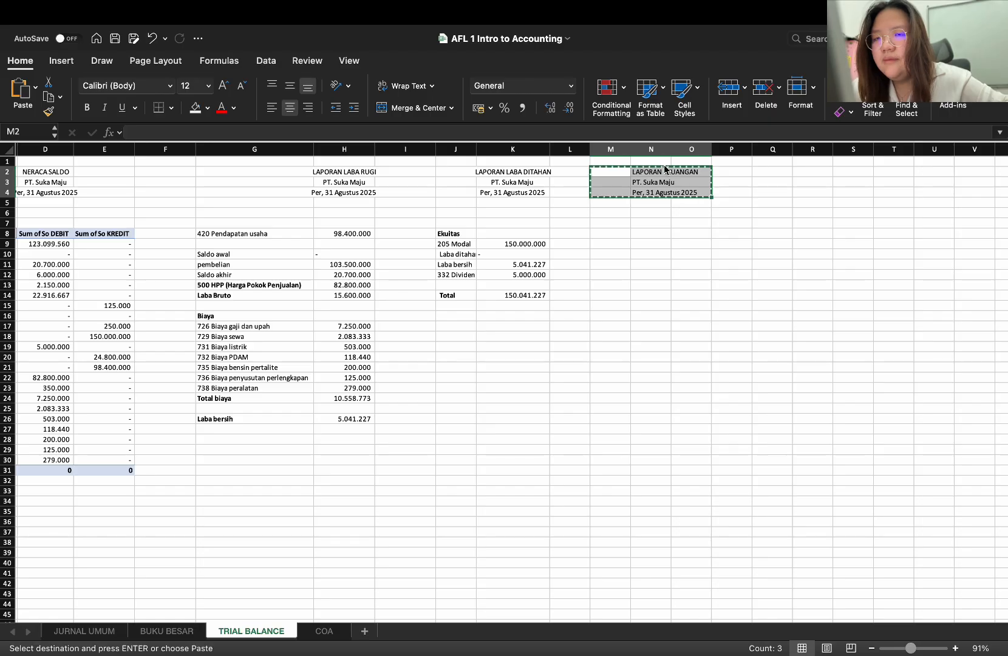
key("Escape")
Center the text of the LAPORAN KEUANGAN heading in N2:P4 horizontally
left_click(653, 174)
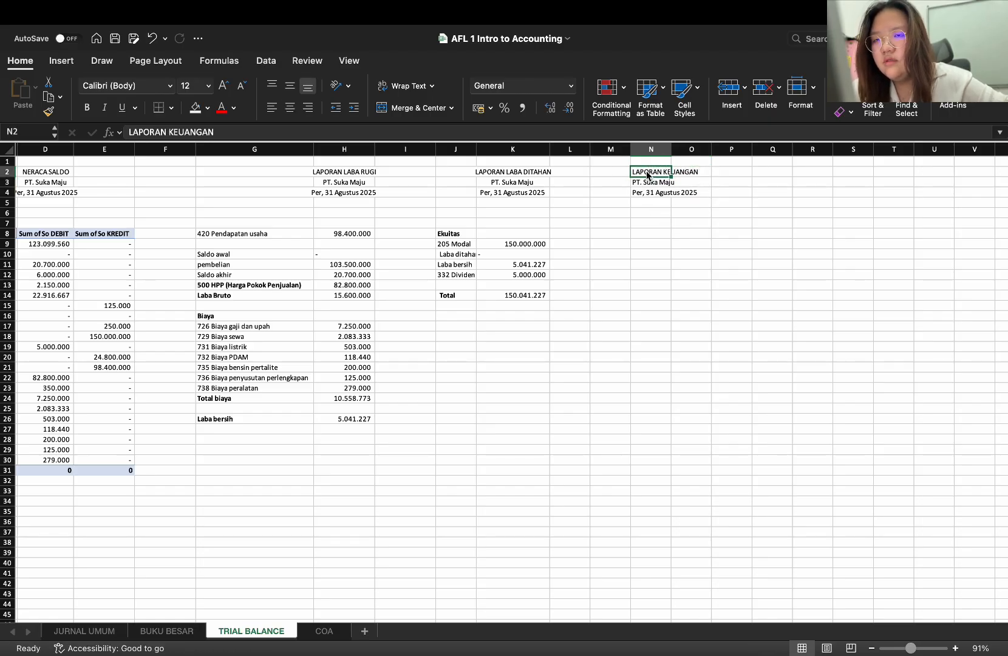
left_click_drag(638, 174, 729, 193)
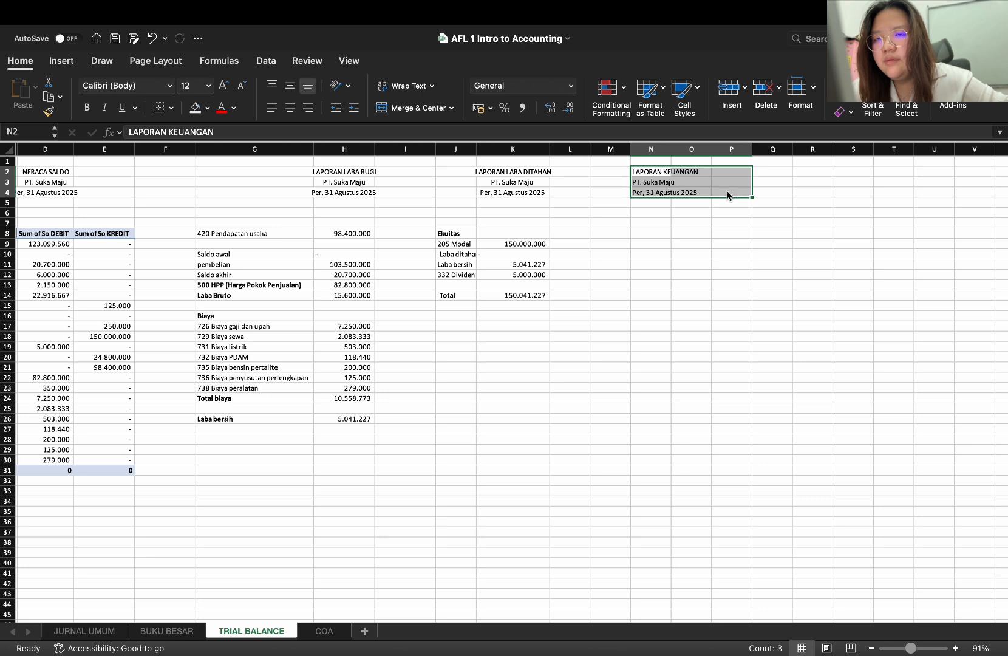
left_click(293, 110)
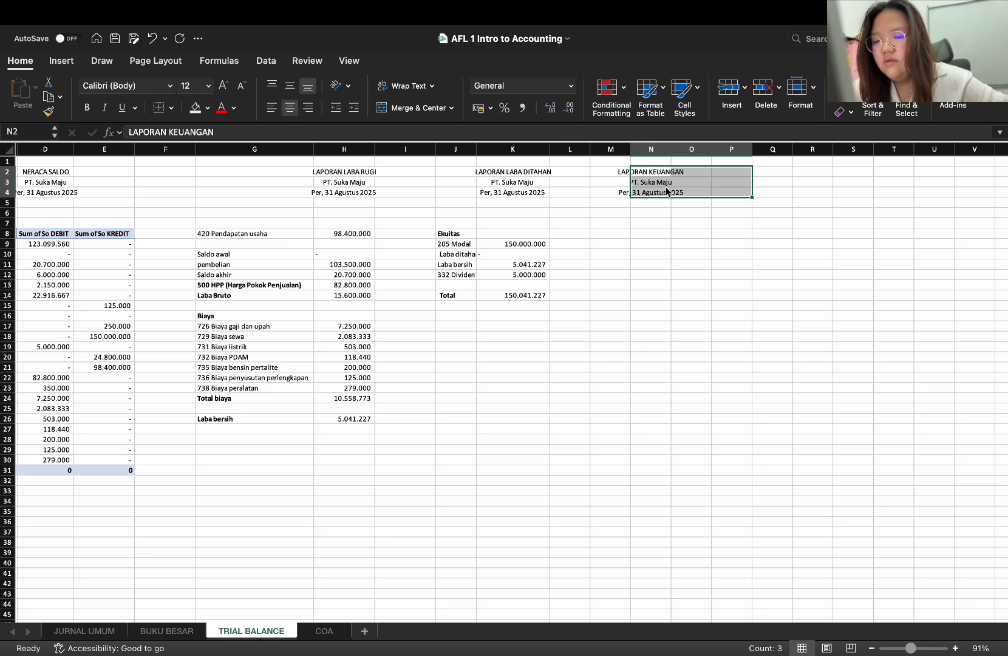
Try clearing the LAPORAN KEUANGAN heading from M2:O4, and undo the deletion
key("super+x")
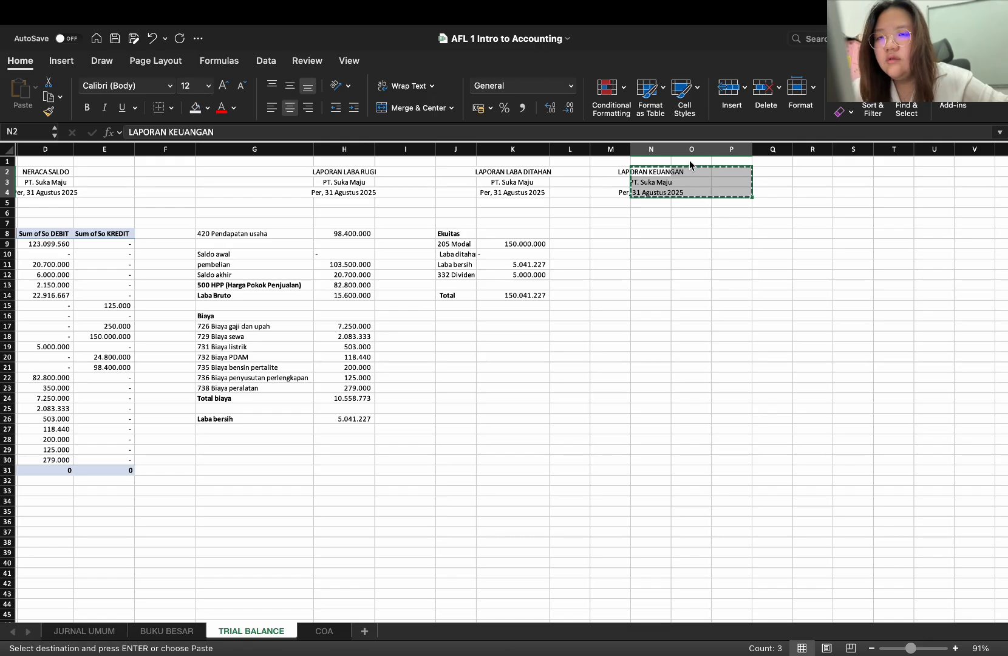
key("super+v")
left_click(690, 174)
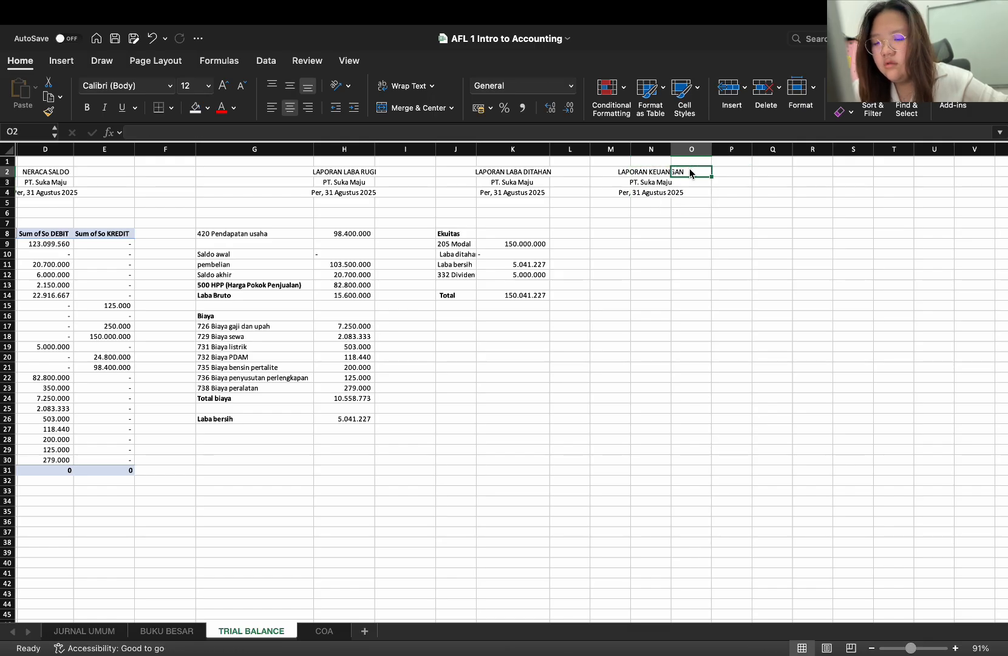
left_click_drag(624, 174, 686, 195)
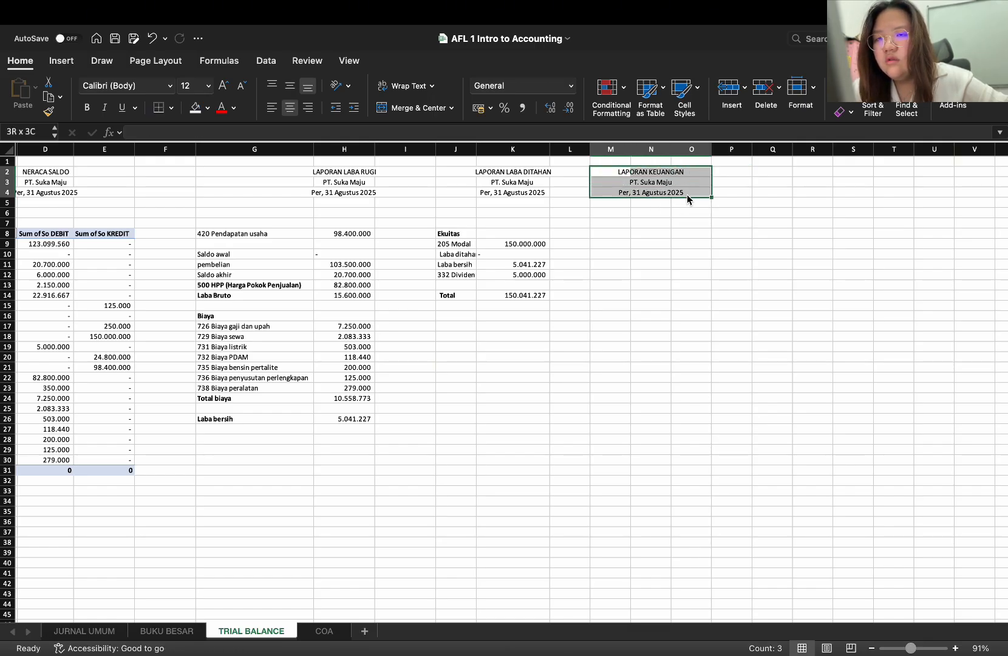
key("BackSpace")
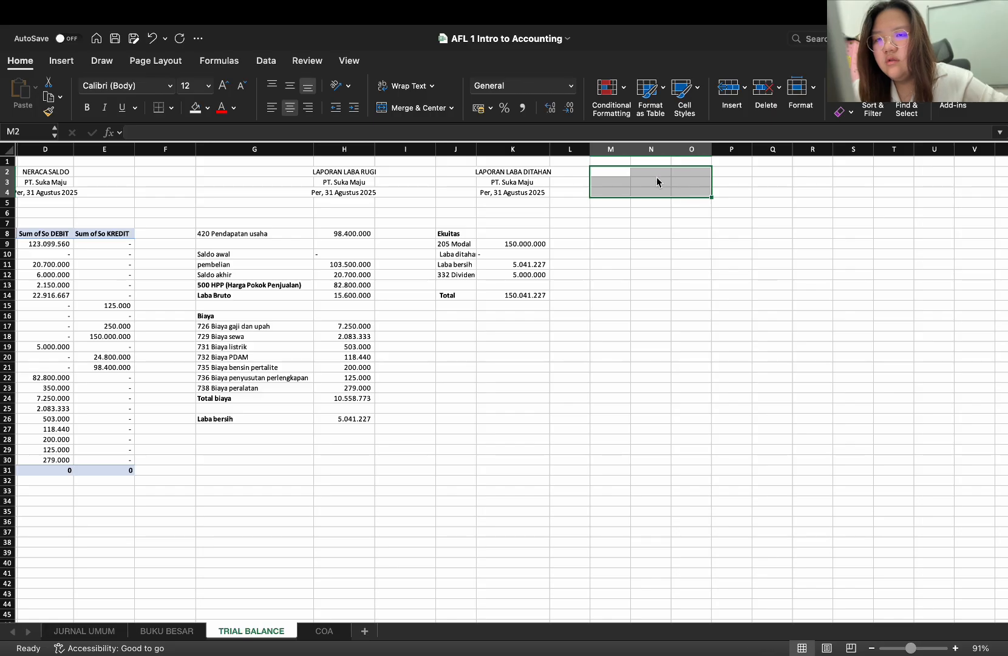
left_click(658, 175)
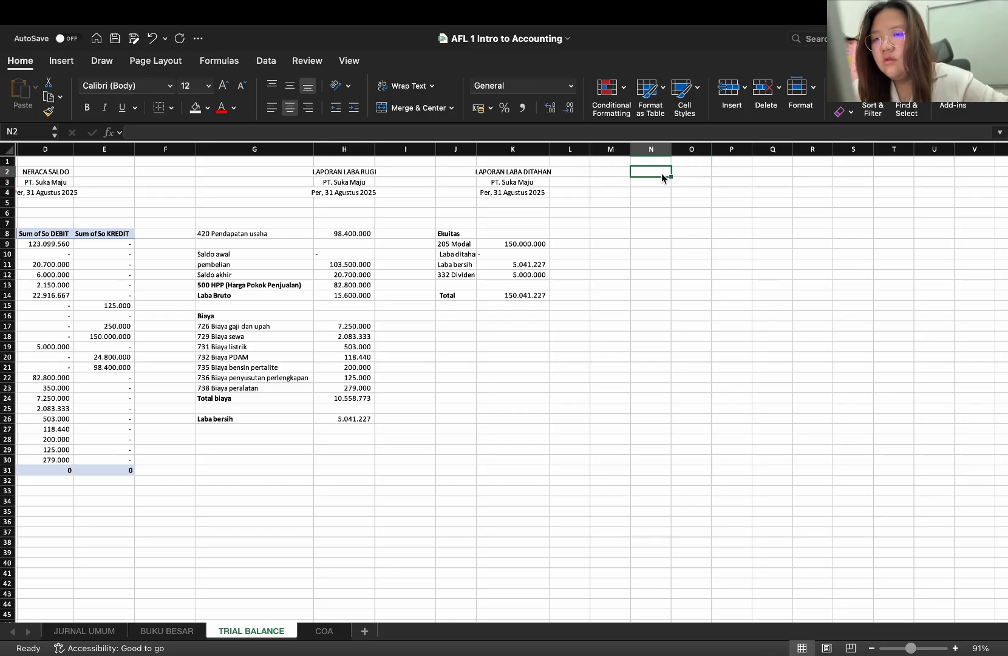
key("super+z")
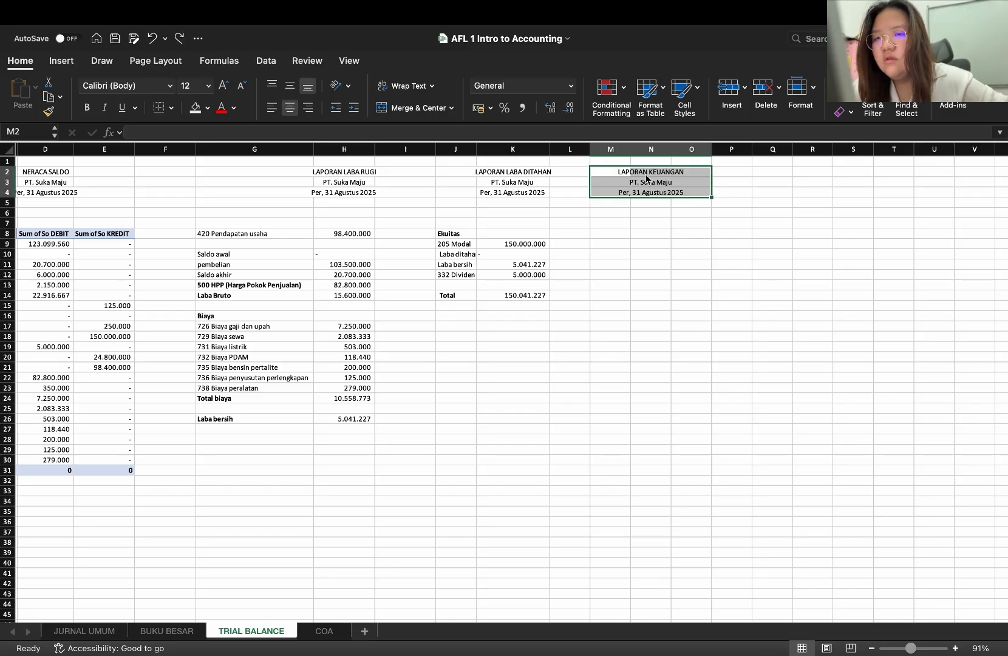
Move the LAPORAN KEUANGAN heading block one column over, from M2:O4 to N2:P4
left_click_drag(626, 170, 717, 188)
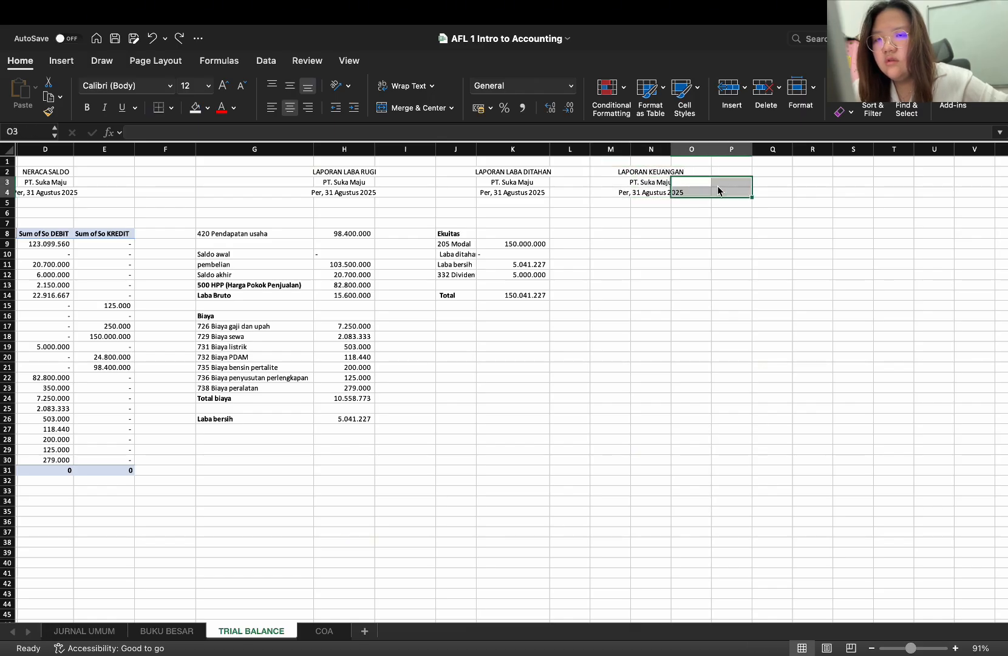
left_click_drag(620, 170, 734, 196)
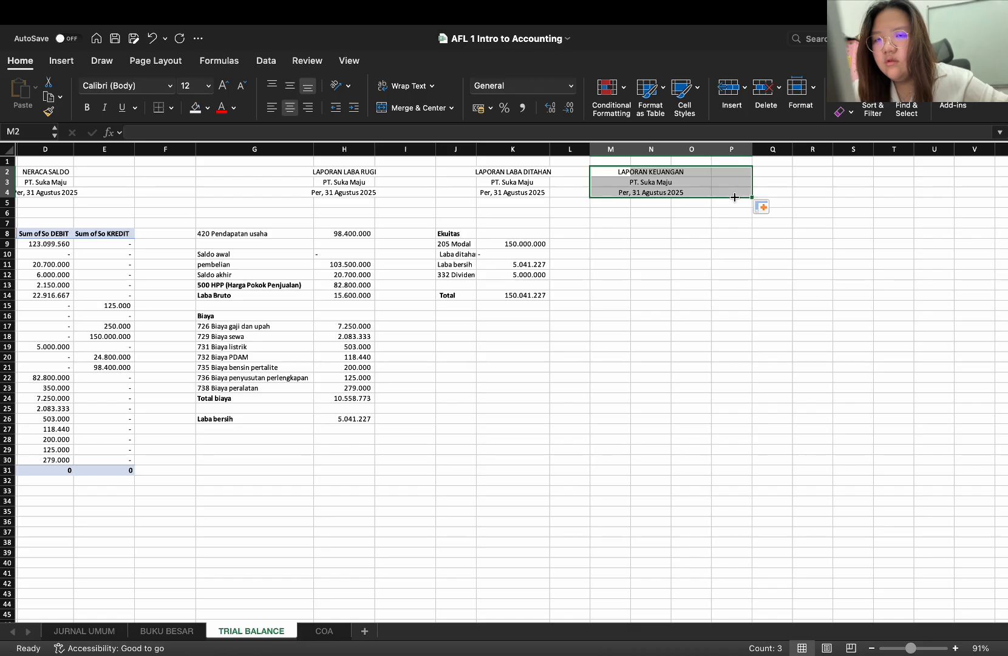
left_click(724, 232)
left_click_drag(620, 174, 726, 180)
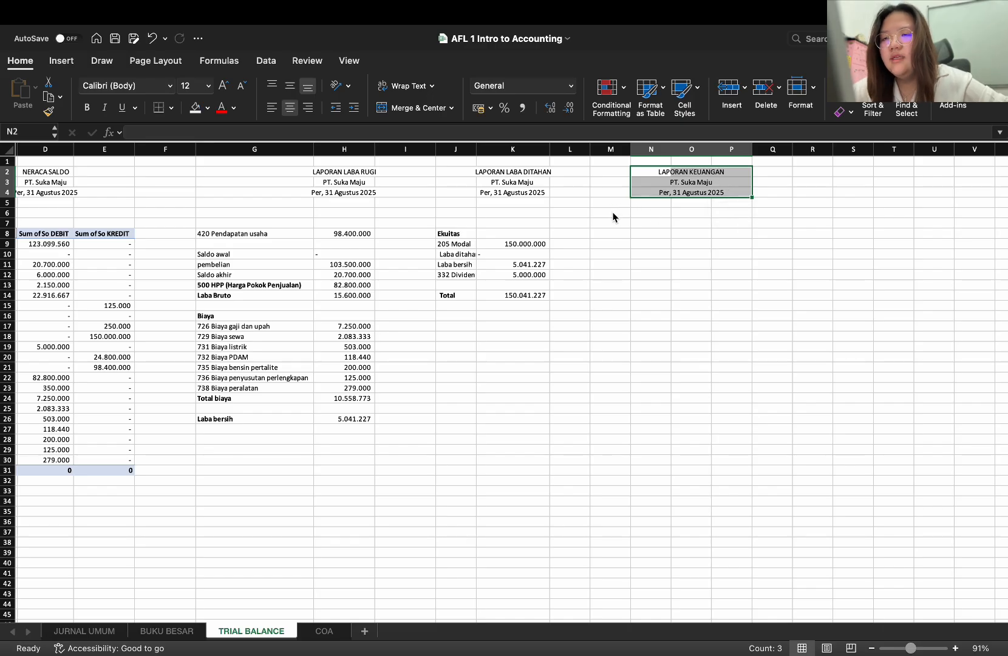
Enter the section heading Aktiva Lancar in N8 under the LAPORAN KEUANGAN heading and make it bold
left_click(618, 231)
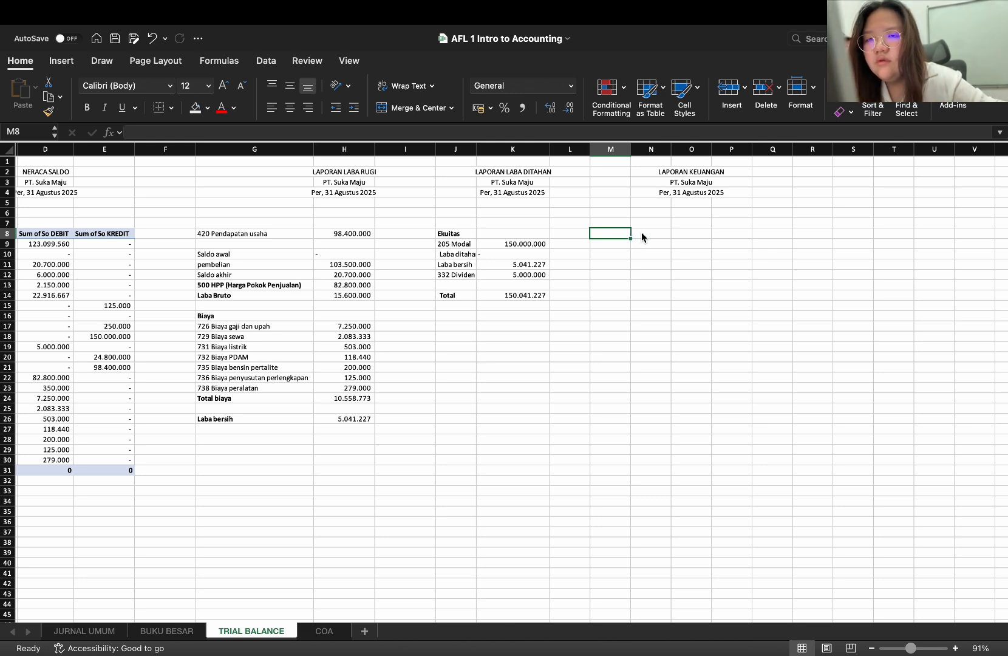
left_click(646, 238)
type("A")
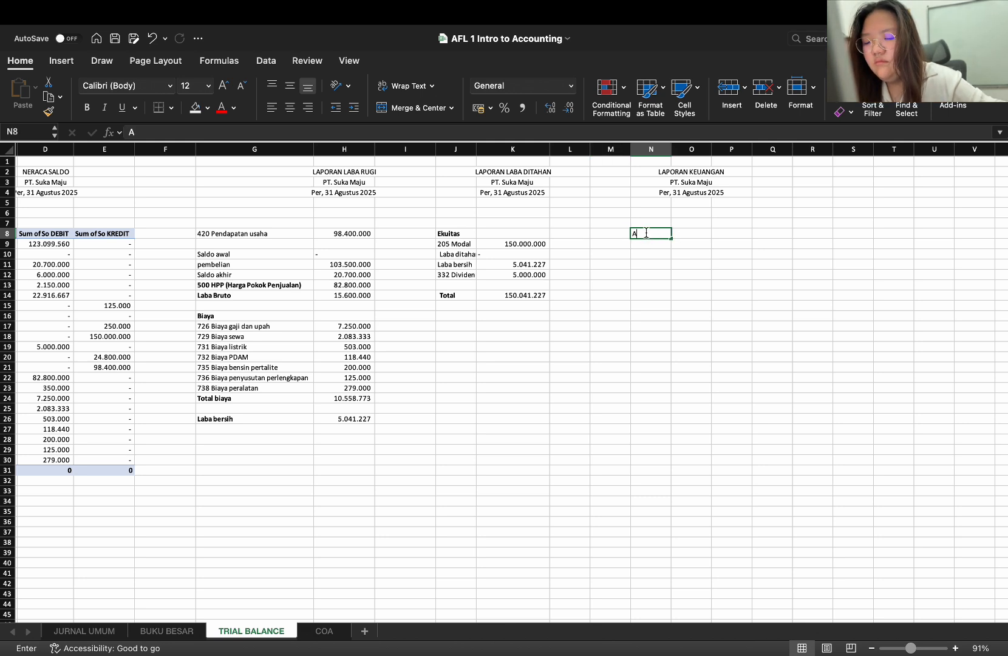
type("ktiva")
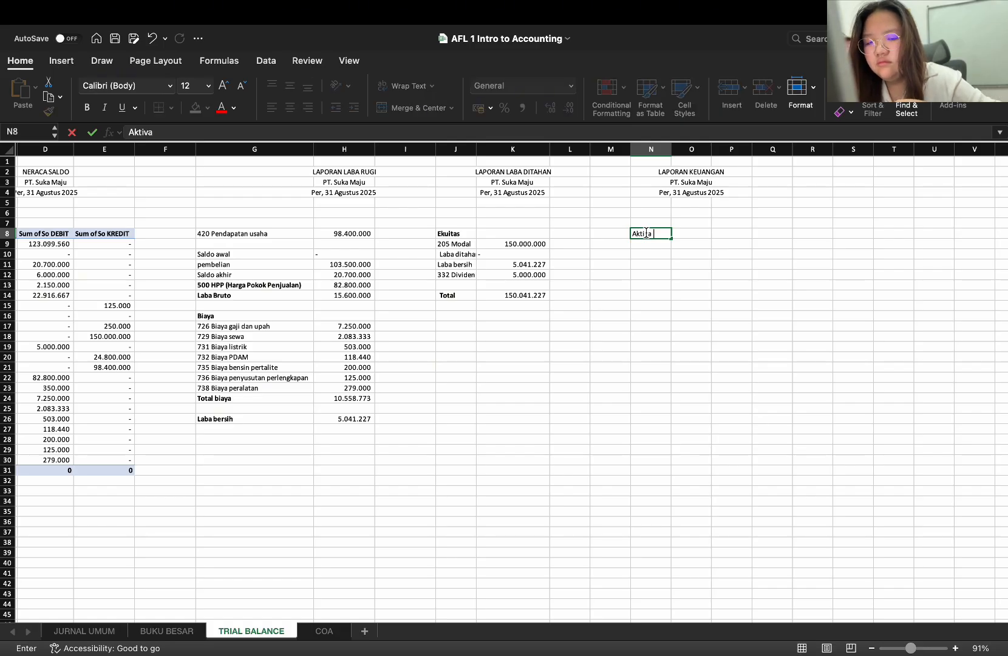
type(" Lan")
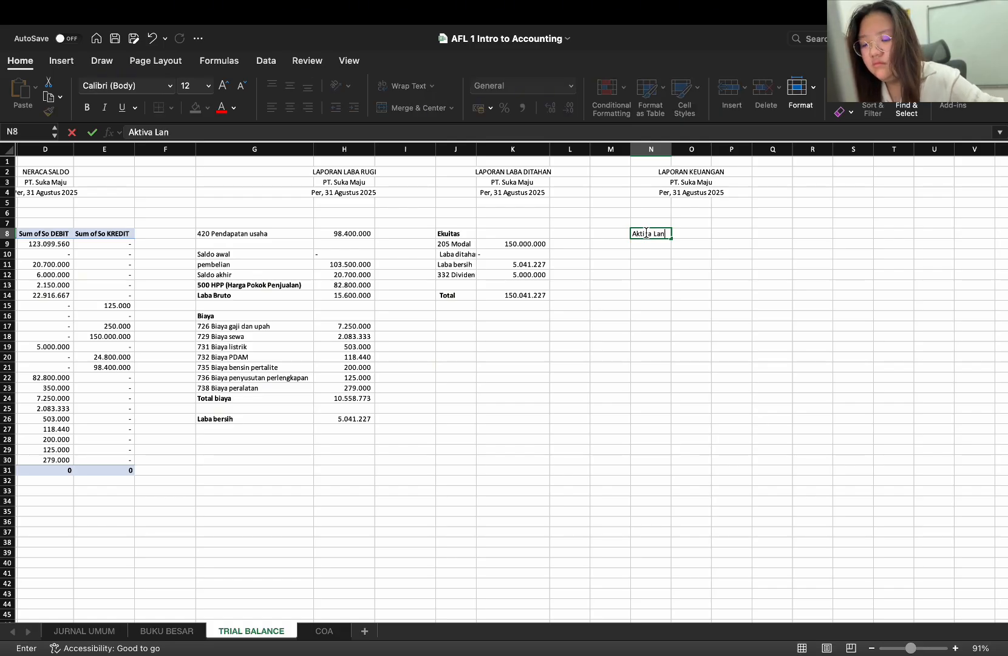
type("car")
key("Return")
key("Return")
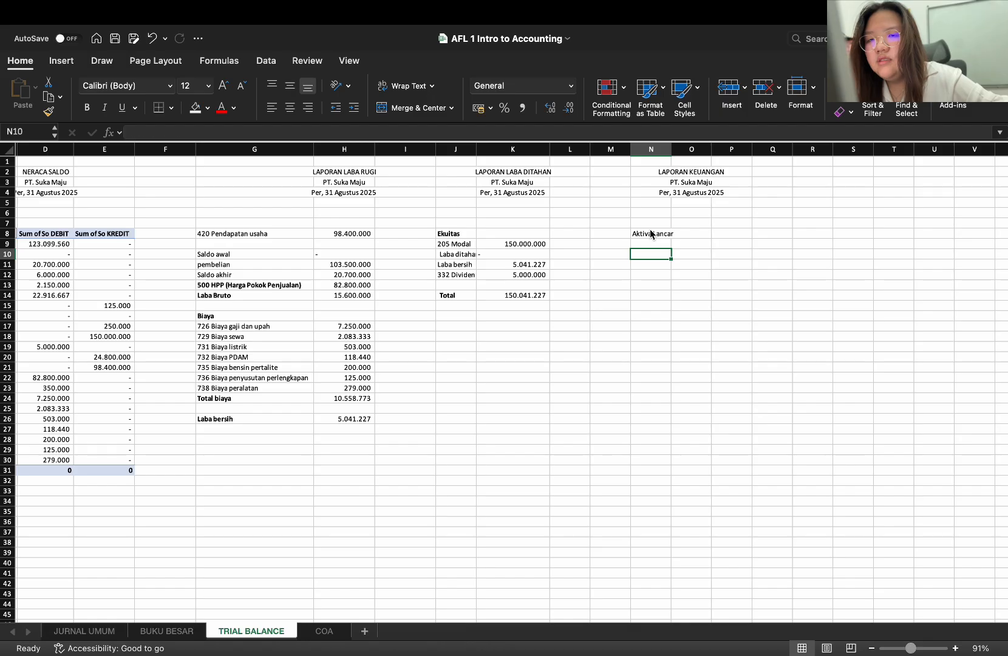
left_click(650, 234)
key("super+b")
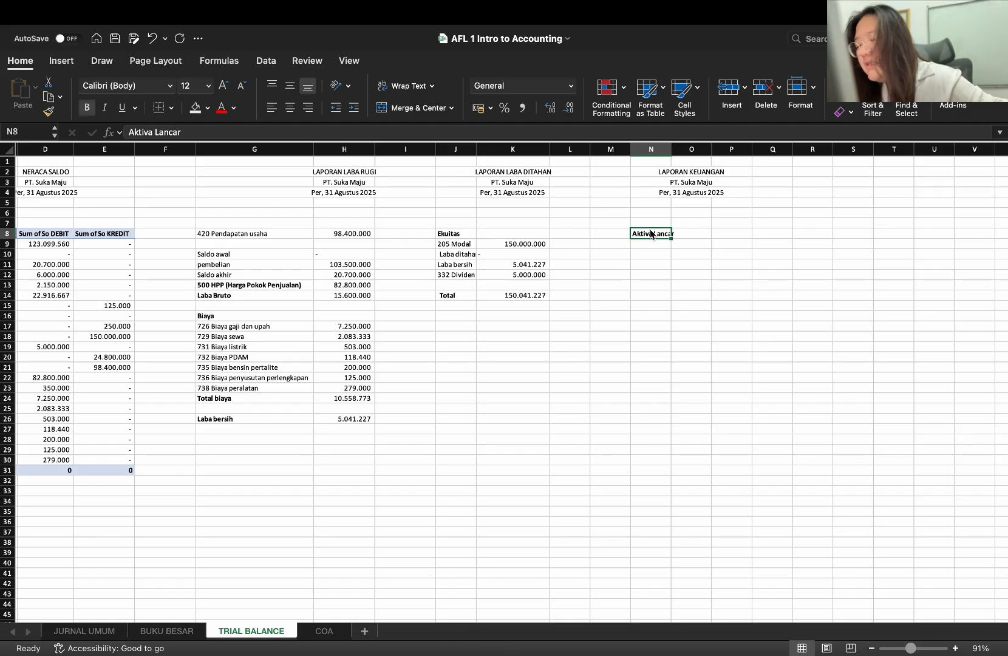
key("Return")
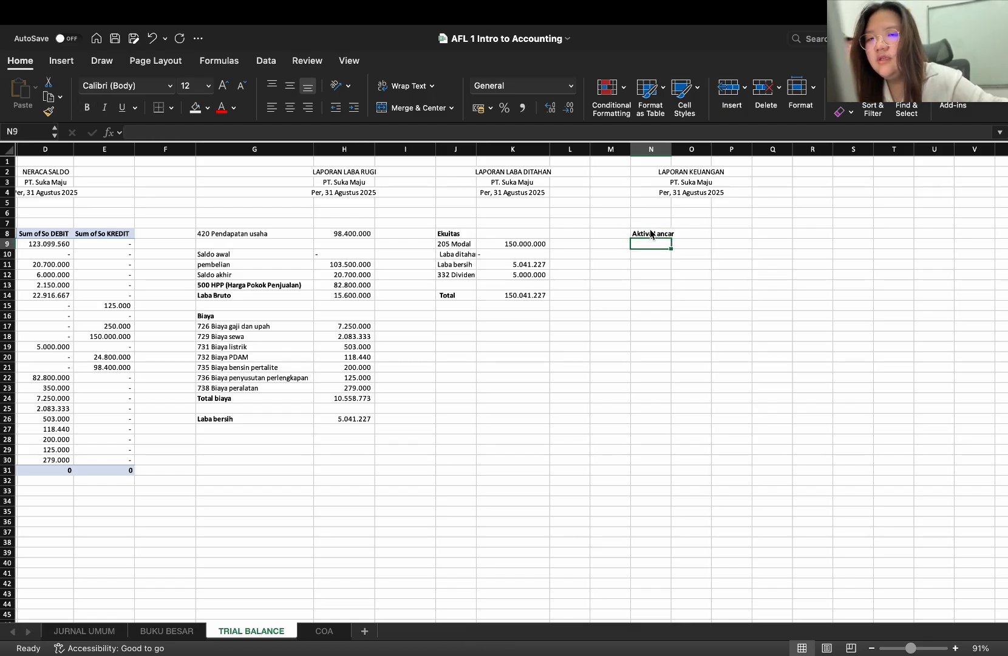
Copy the account dropdown from J9 to N9, clear its entry, and extend the empty dropdown down to N38
left_click(442, 244)
key("super+c")
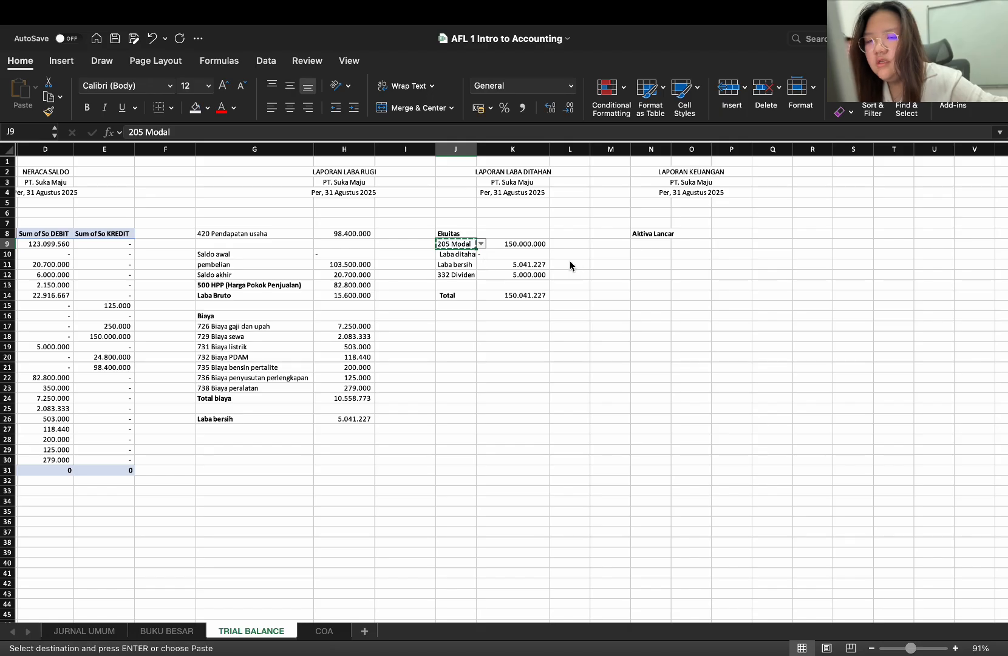
left_click(662, 243)
key("super+v")
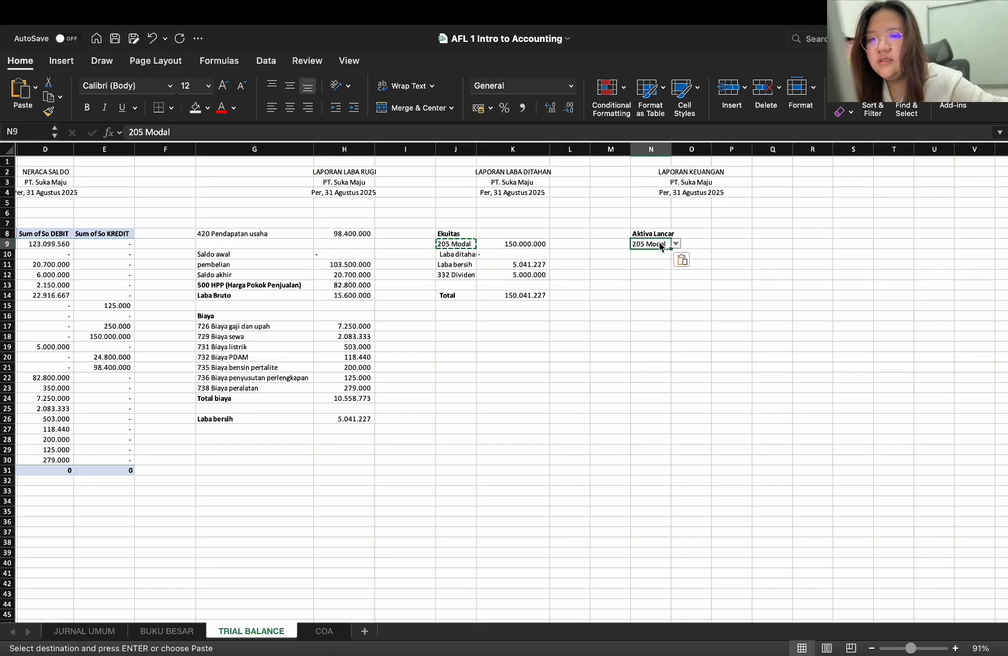
key("Escape")
key("Delete")
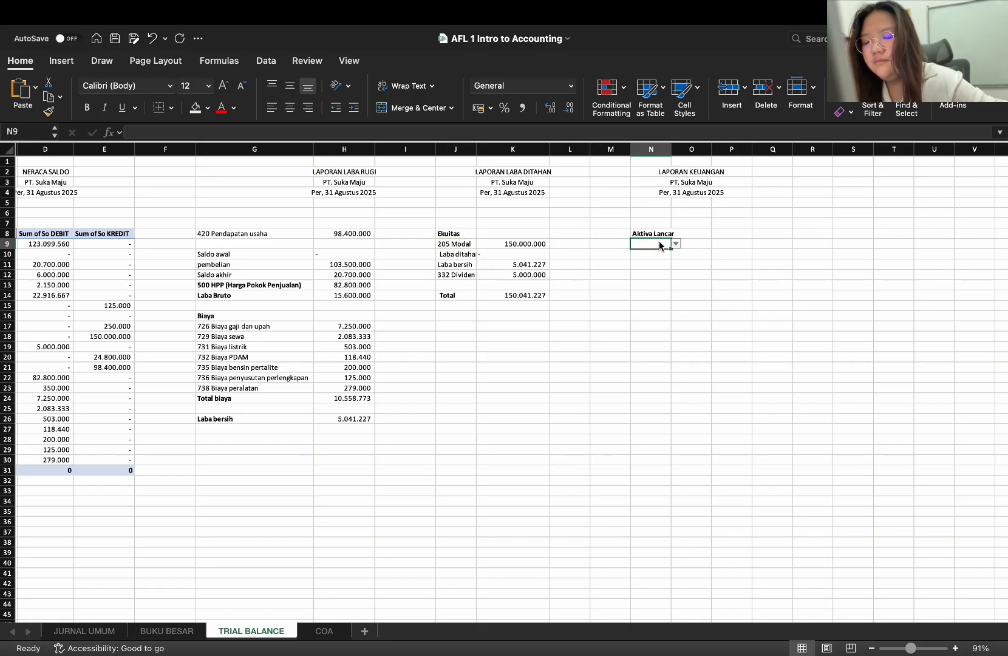
left_click_drag(671, 248, 669, 545)
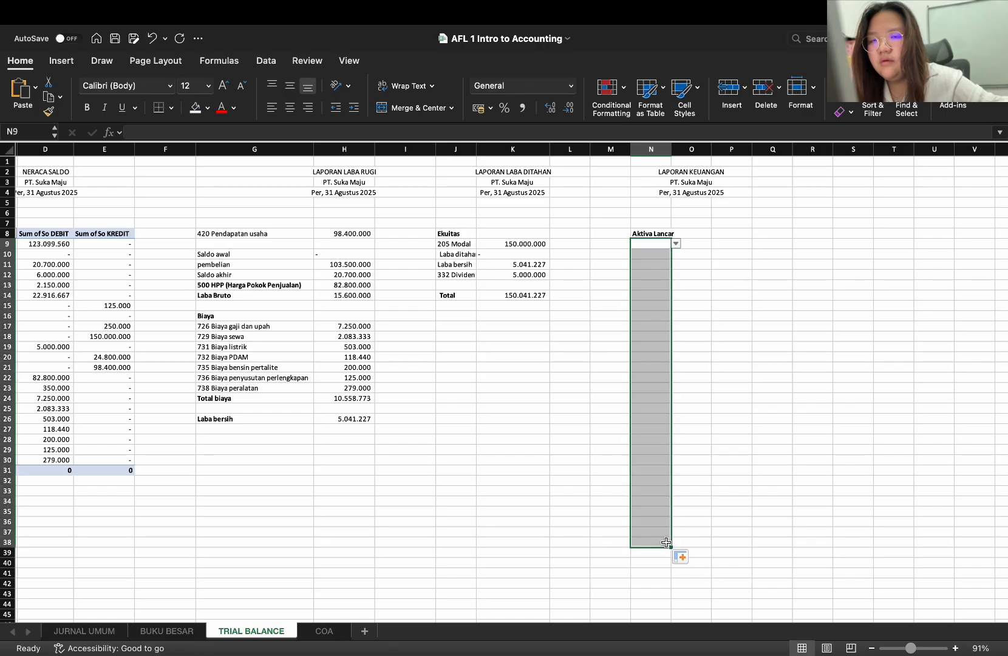
left_click(696, 306)
left_click(656, 288)
left_click(657, 236)
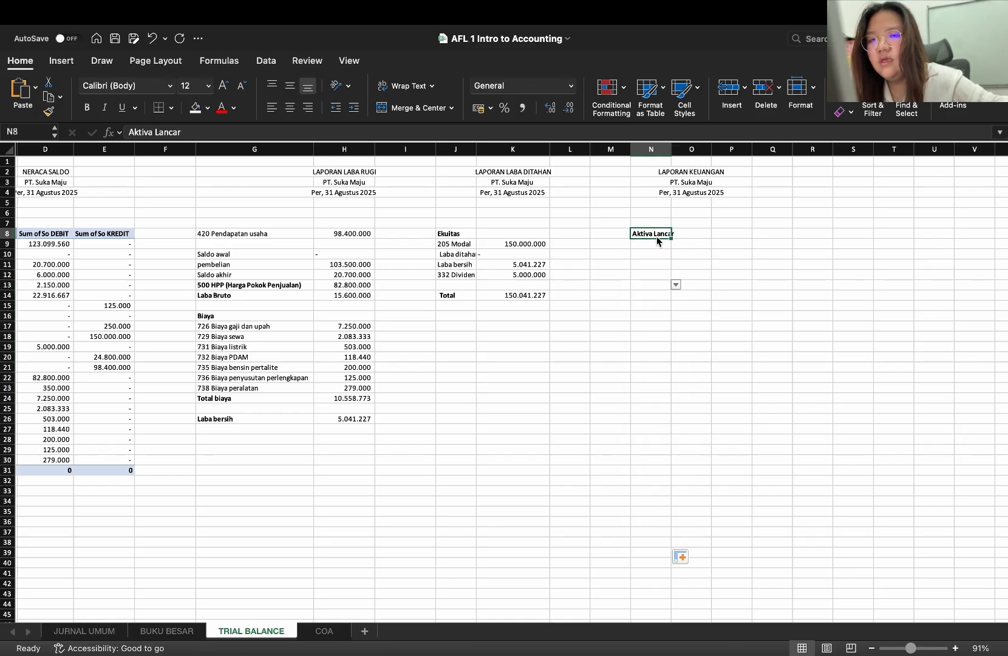
Pick the account 101 Kas in N9 as the first line under Aktiva Lancar
left_click(657, 241)
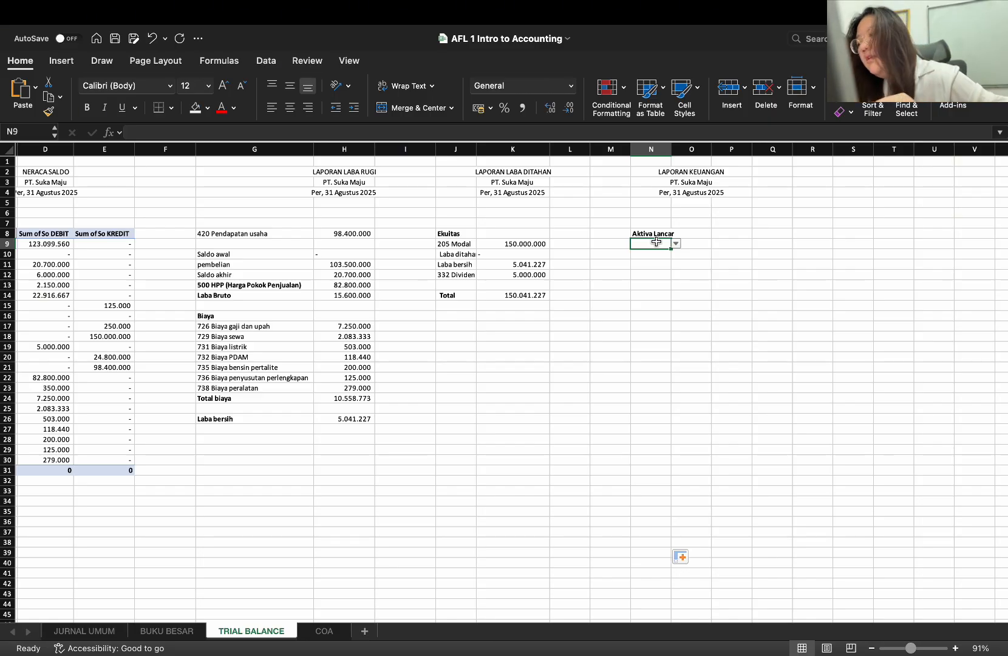
type("kas")
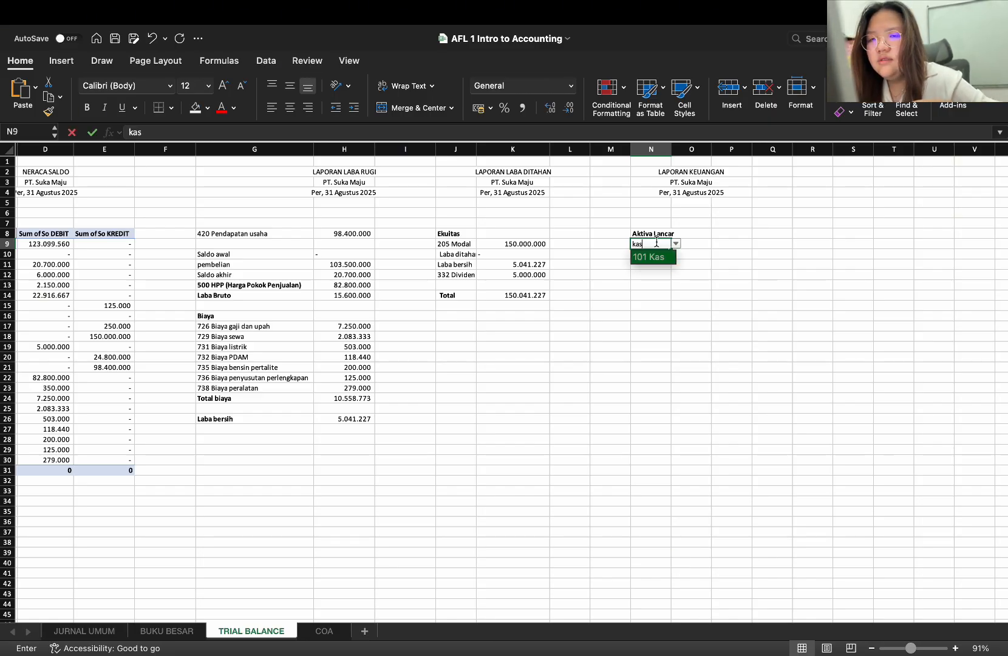
key("Return")
type("]")
key("BackSpace")
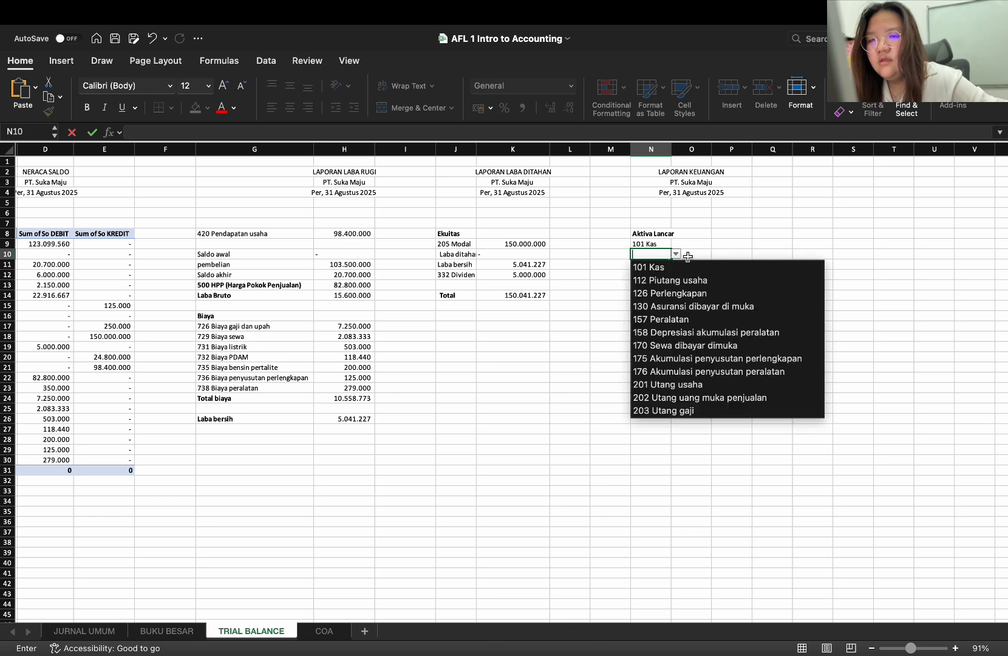
Copy the SUMIF formula from H8 into O9 beside 101 Kas and widen column O to fit the amount
left_click(679, 241)
left_click(681, 241)
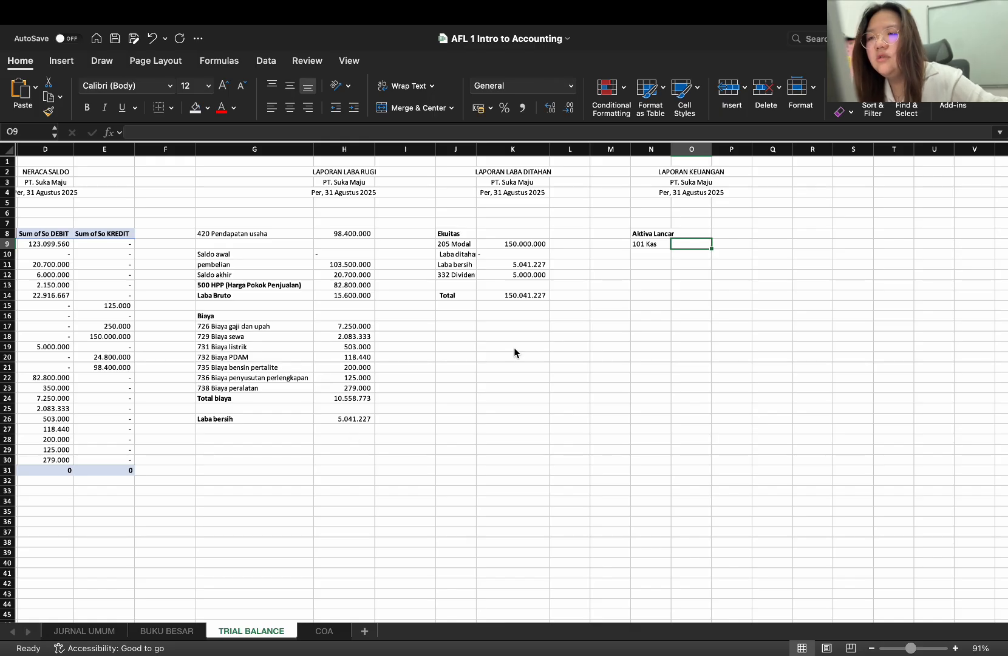
left_click(353, 235)
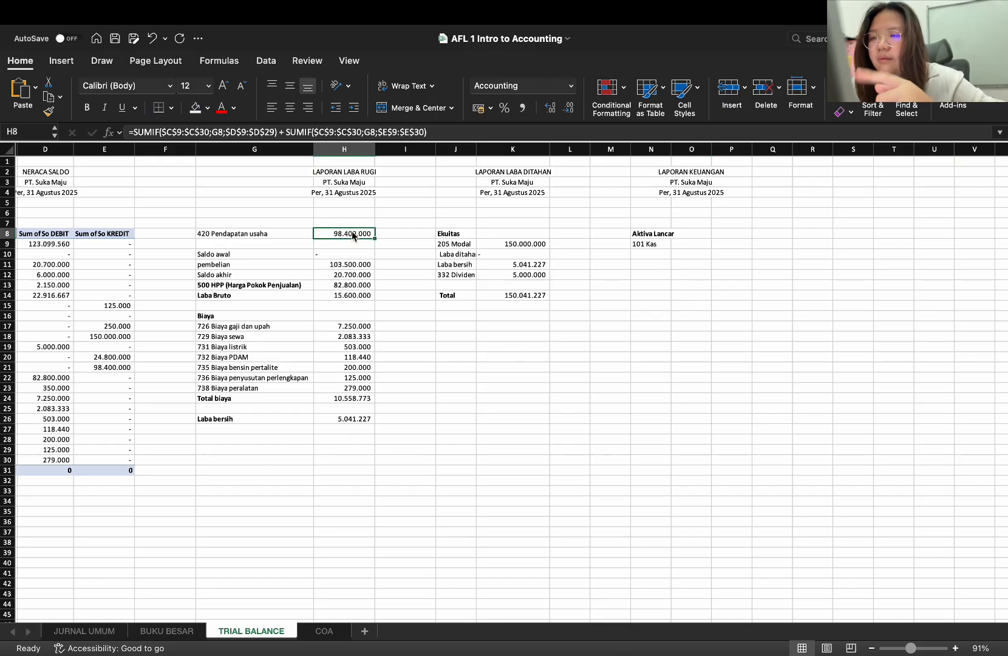
key("super+c")
left_click(700, 243)
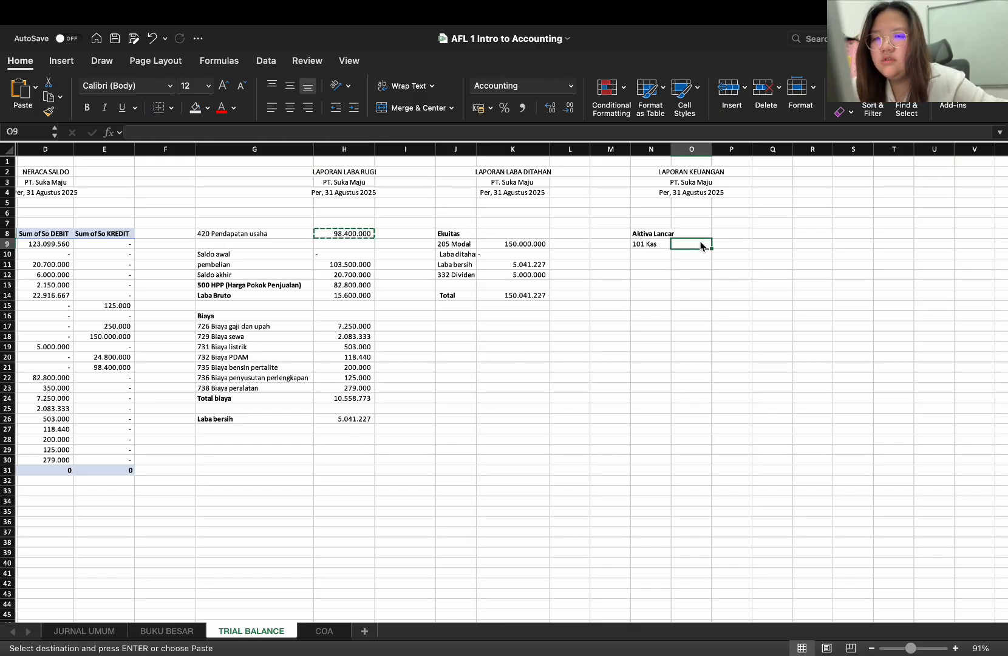
key("super+v")
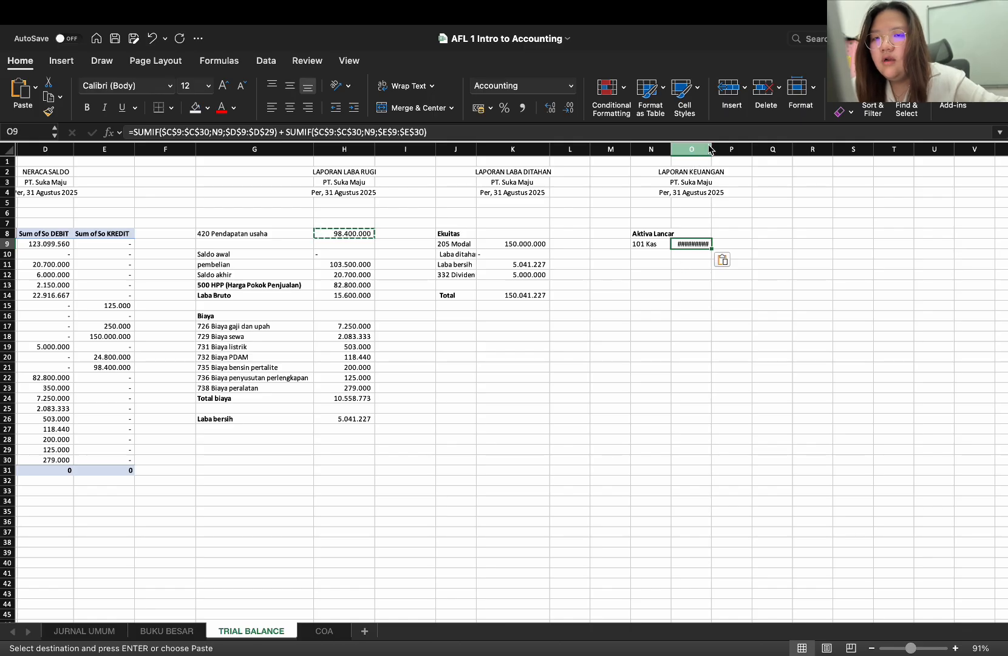
left_click_drag(713, 151, 720, 152)
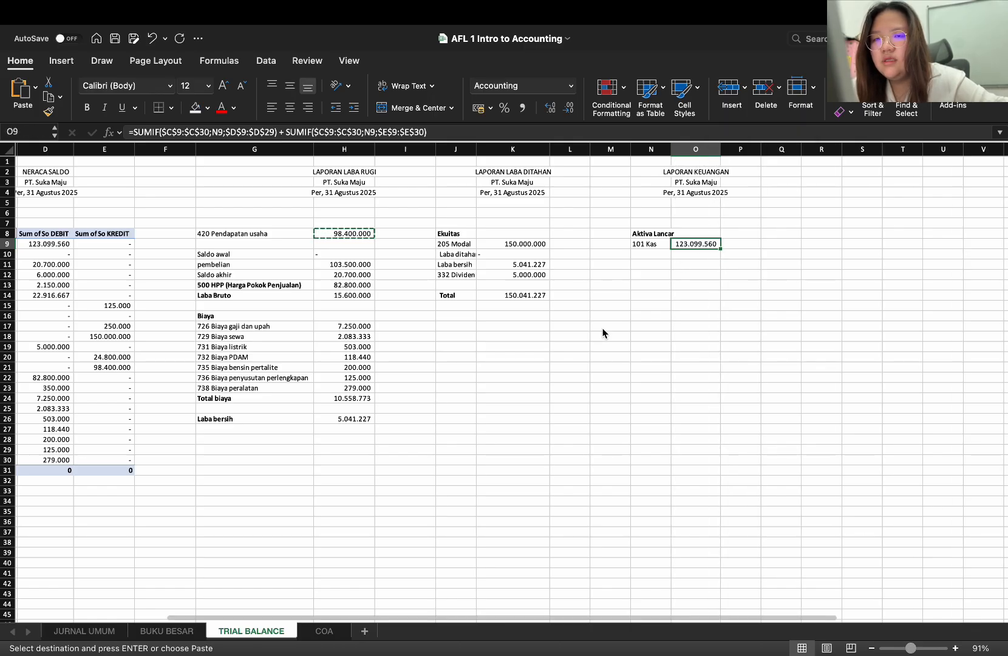
Fill the SUMIF formula in O9 down column O to row 32
left_click(658, 254)
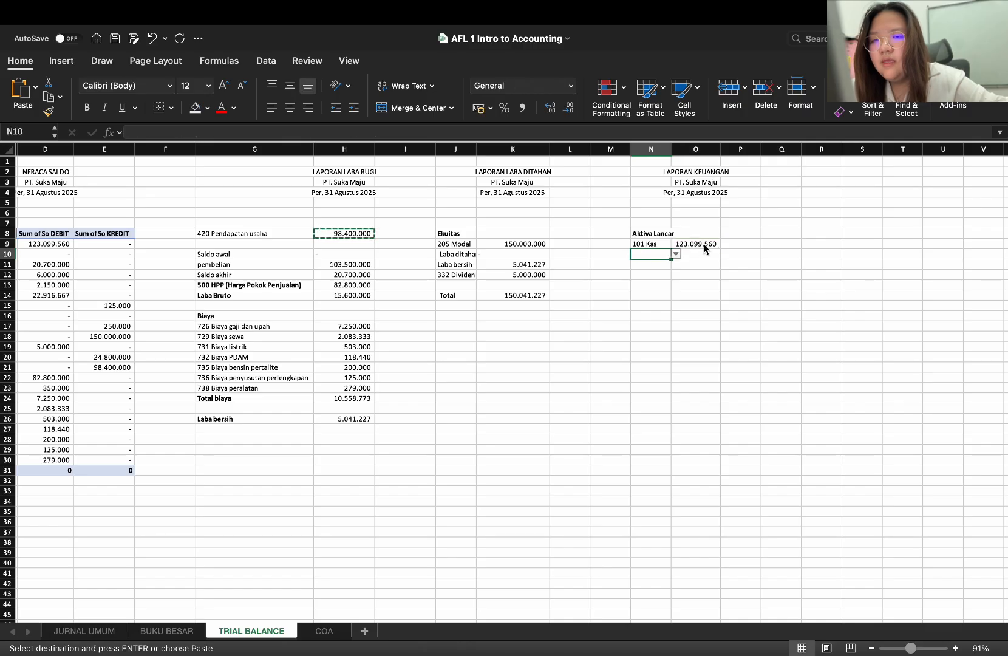
left_click(699, 245)
left_click_drag(721, 249, 720, 403)
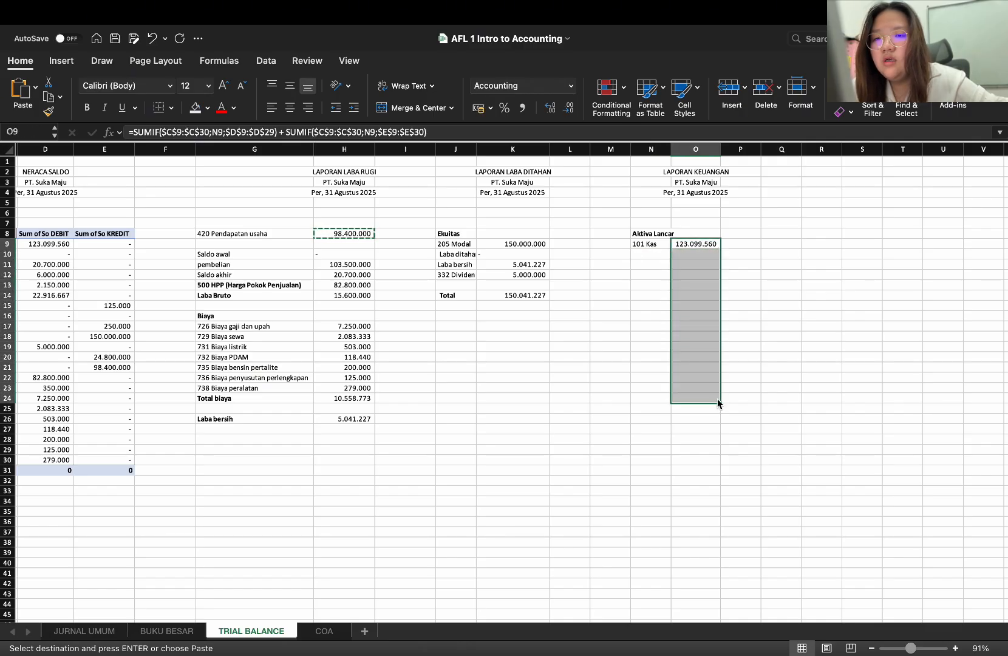
left_click(696, 305)
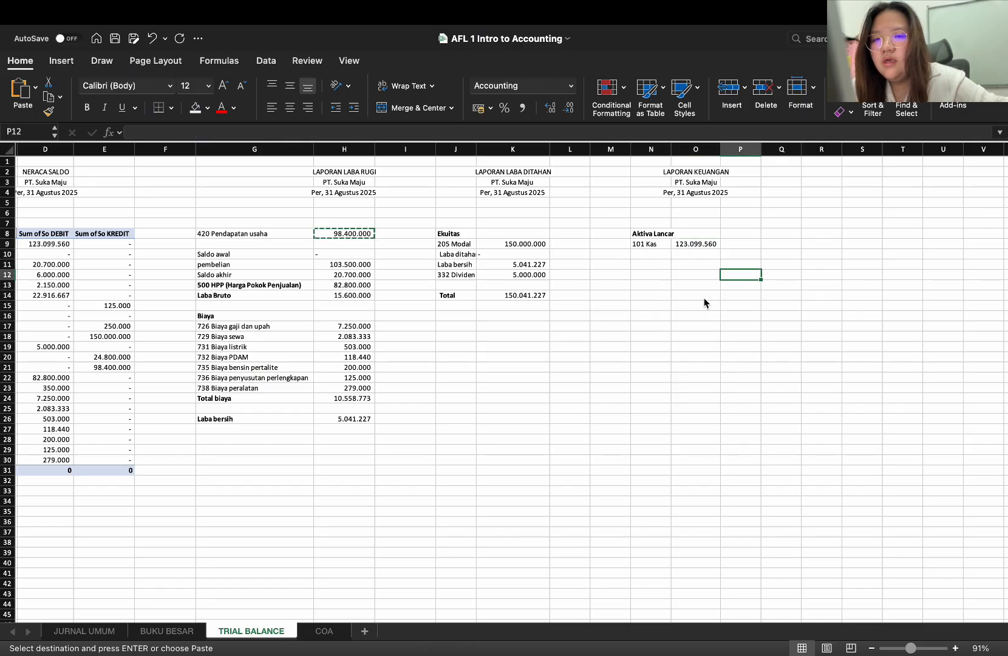
left_click(701, 244)
left_click_drag(721, 246, 711, 486)
left_click(821, 346)
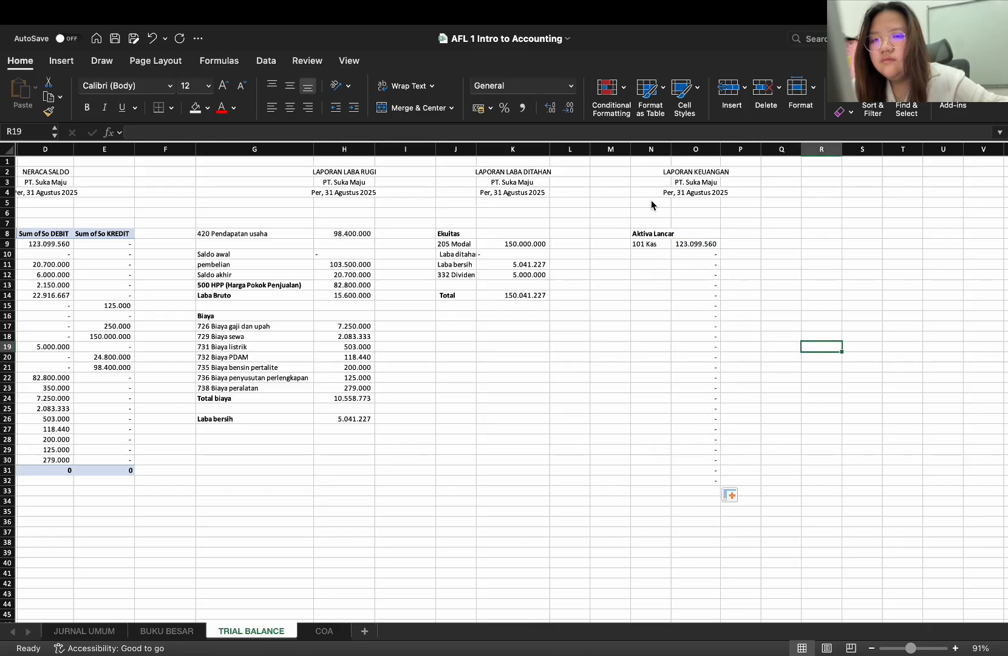
Pick the accounts 112 Piutang usaha in N10 and 115 Persediaan barang dagangan in N11
left_click(653, 254)
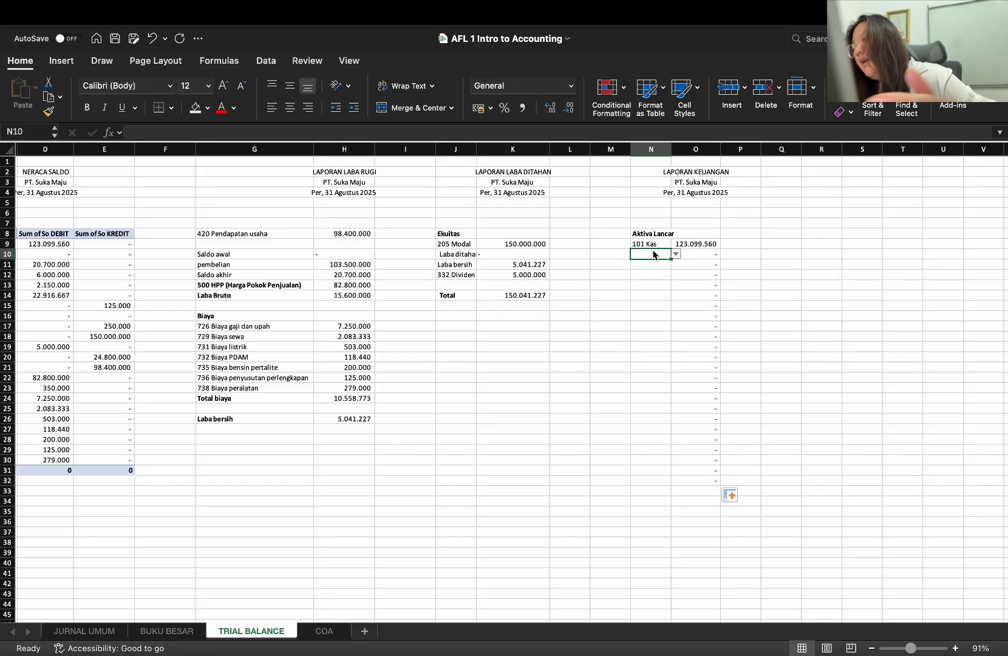
type("pi")
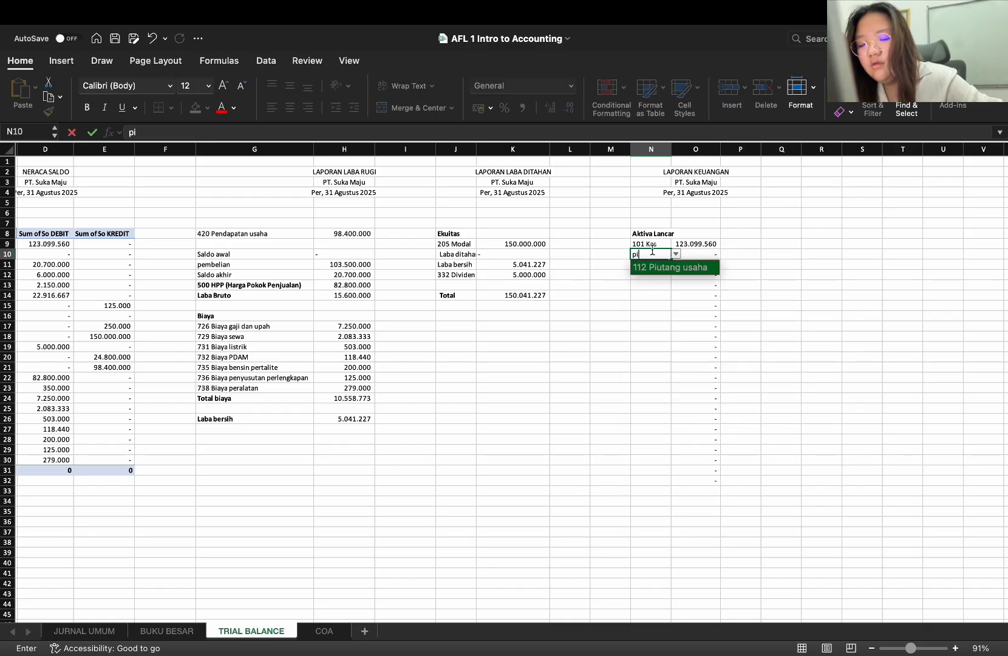
type("utang")
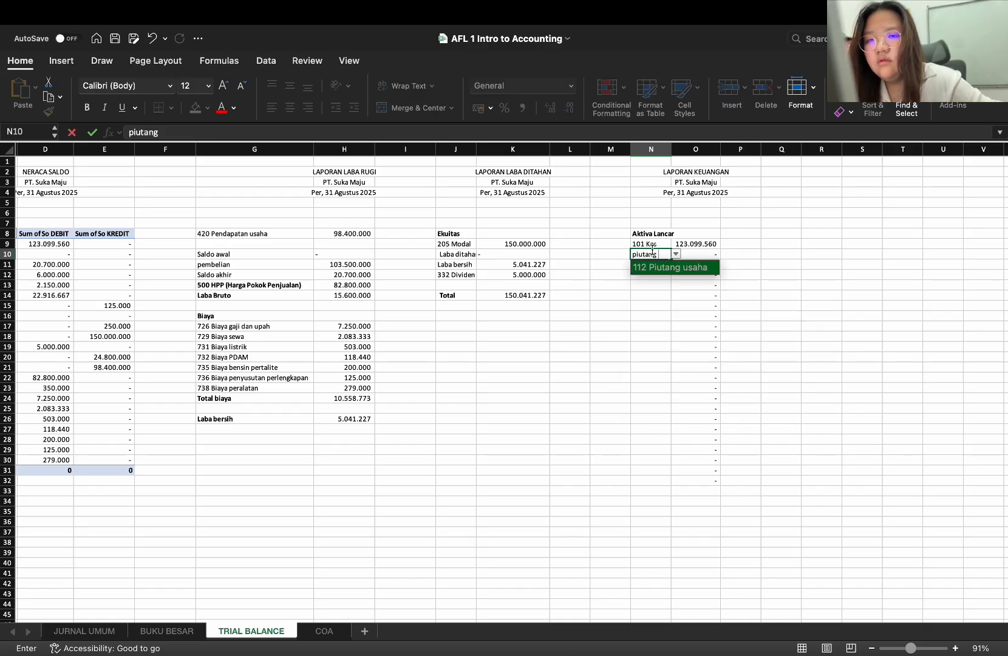
key("Return")
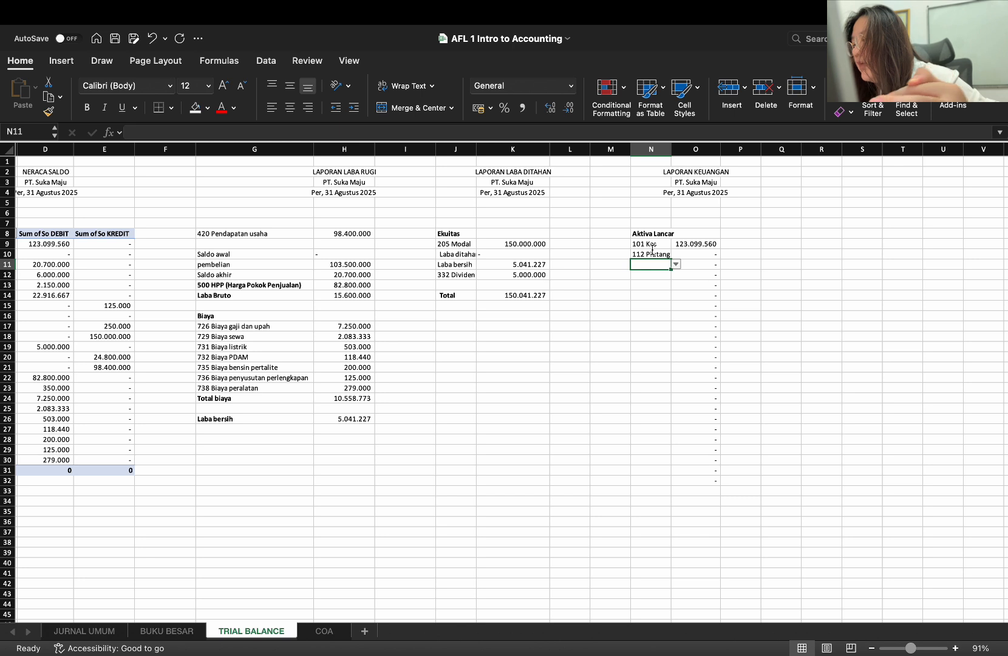
type("pers")
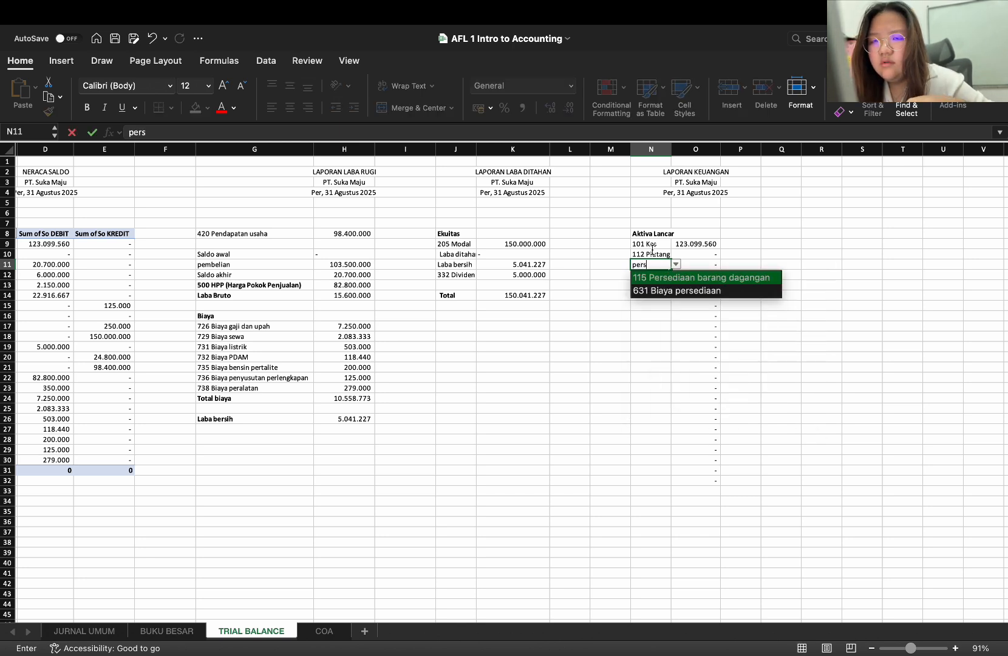
key("Return")
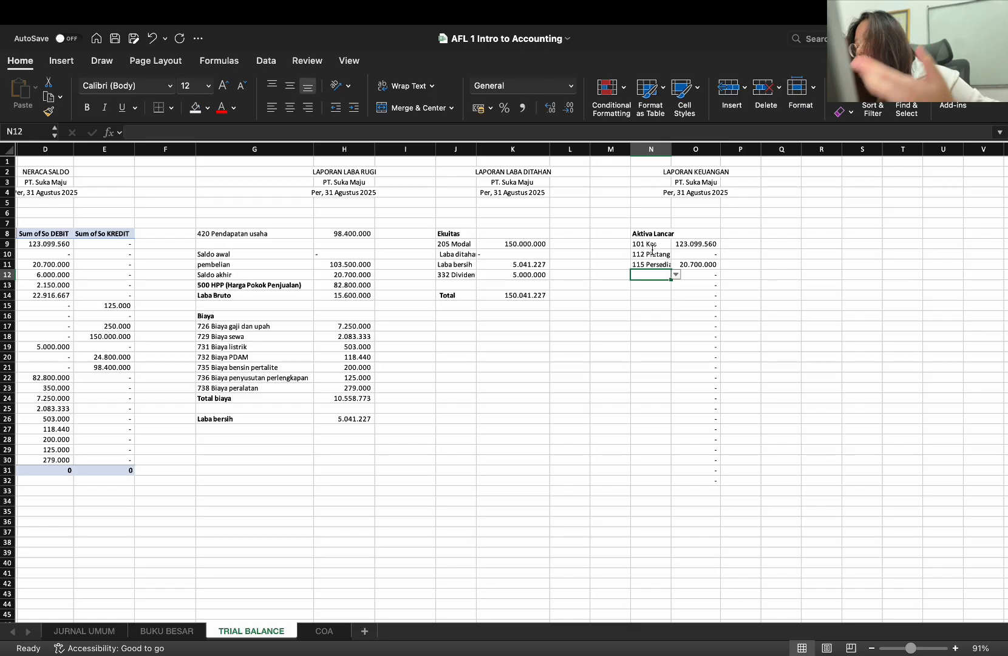
Pick the accounts 157 Peralatan in N12 and 170 Sewa dibayar dimuka in N13 under Aktiva Lancar
type("per")
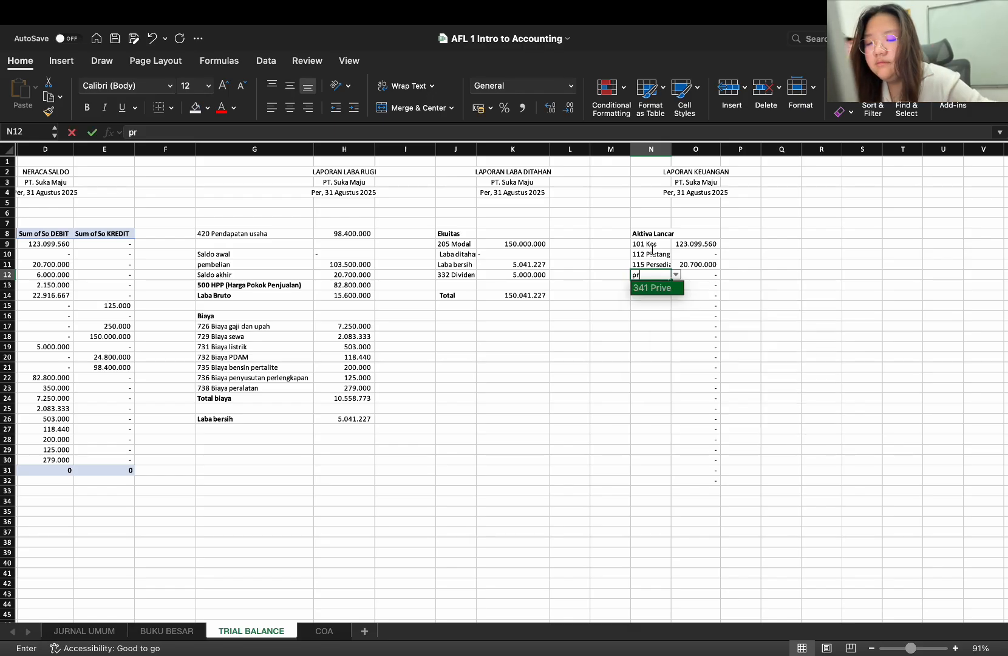
type("al")
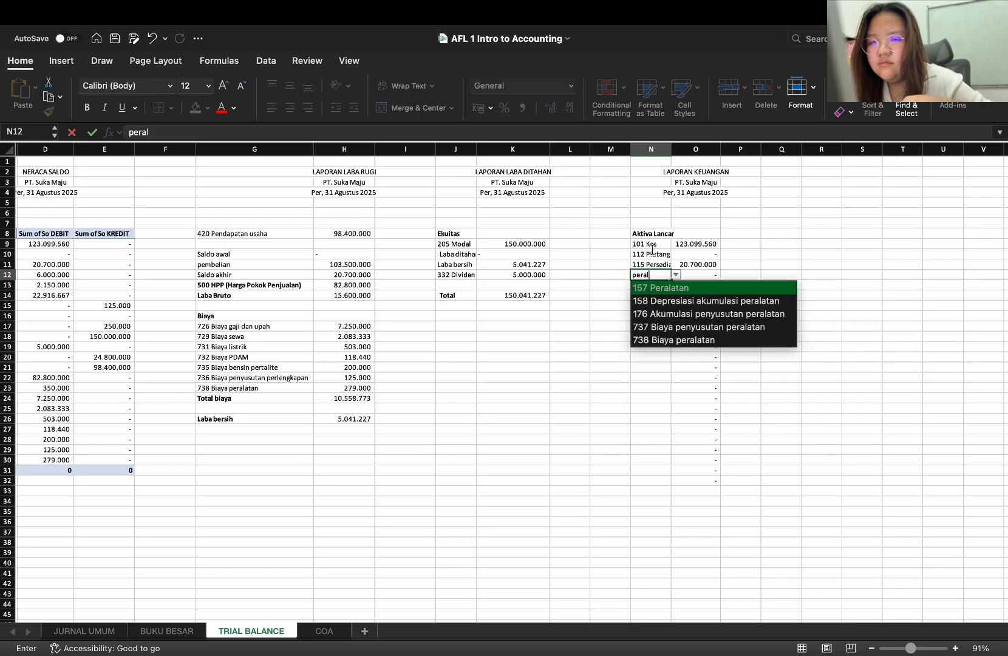
key("Return")
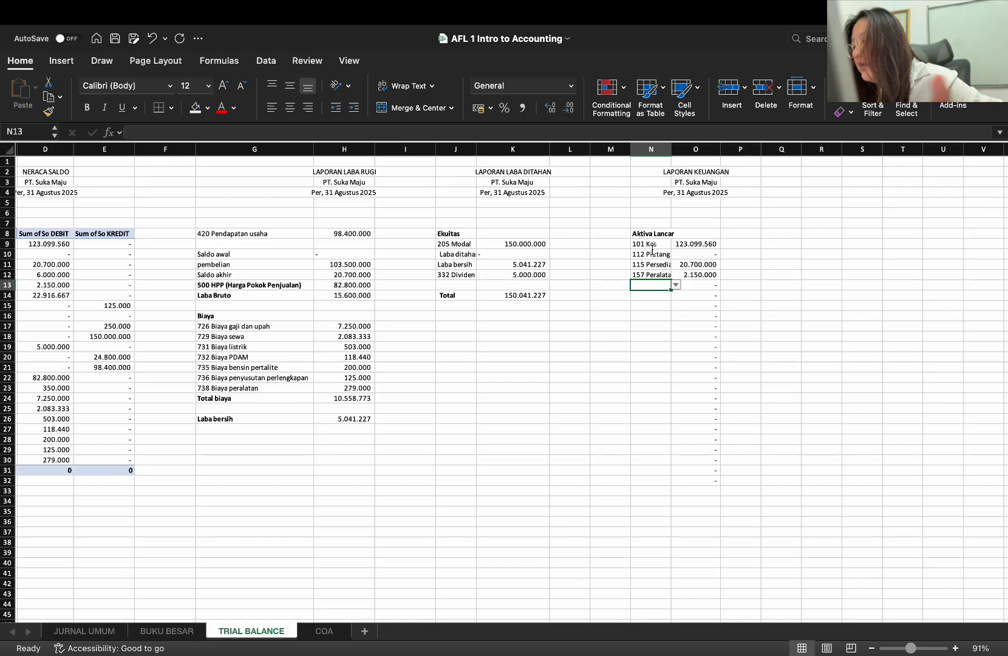
type("sew")
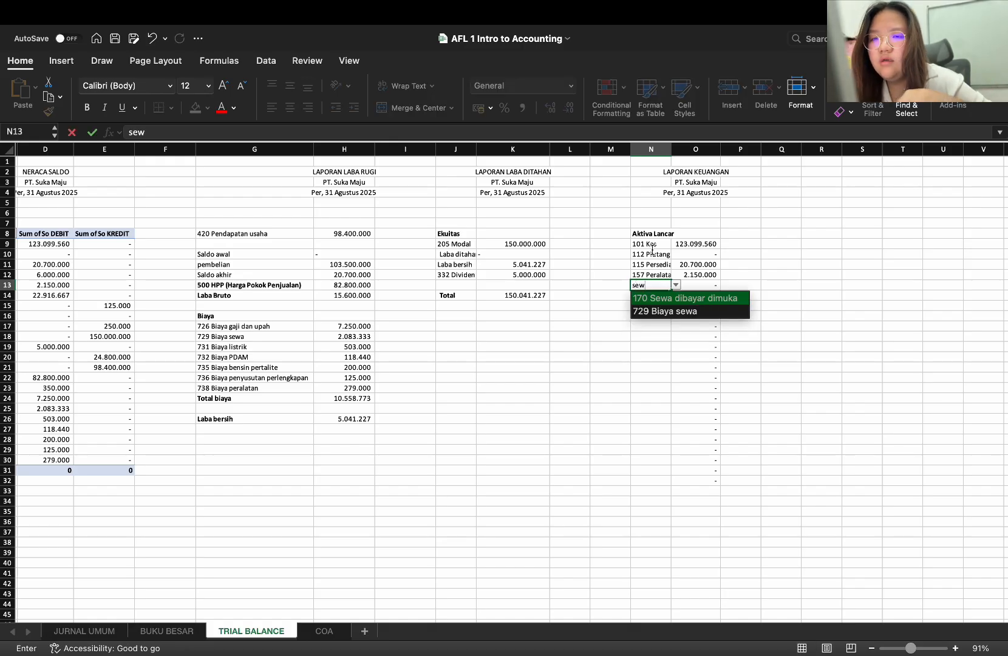
key("Return")
key("Right")
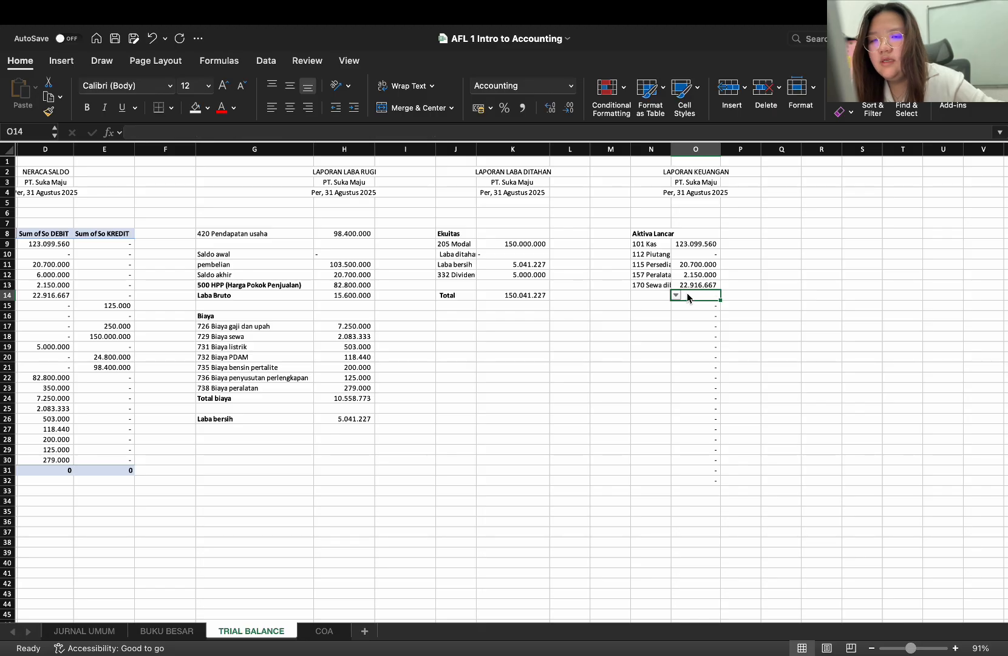
Copy the blank cell M14 over N14 to remove its account list validation
left_click(659, 295)
left_click(617, 296)
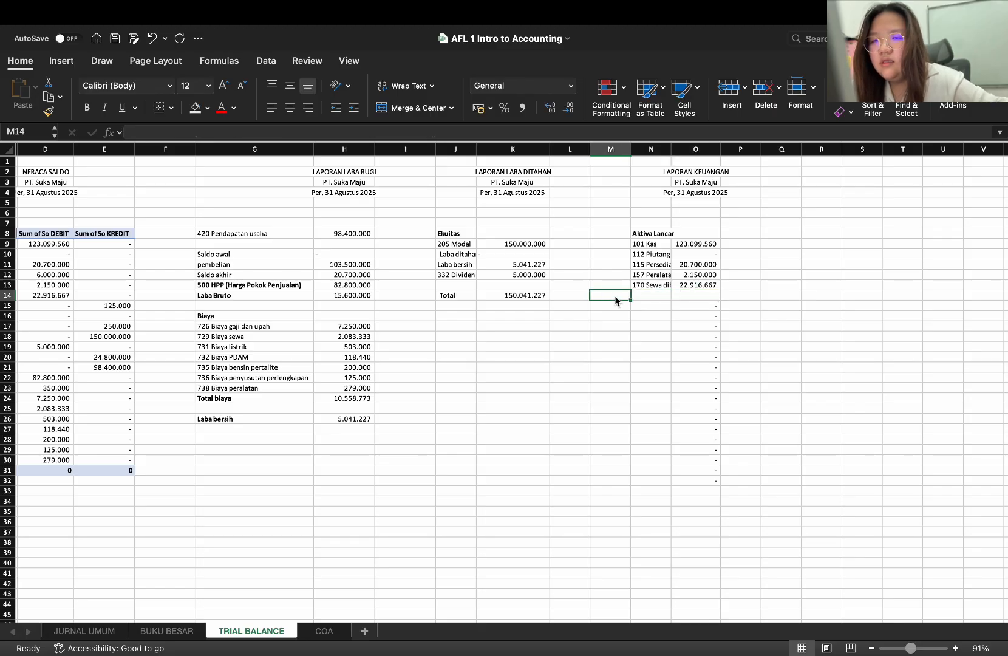
key("super+c")
left_click(641, 294)
key("super+v")
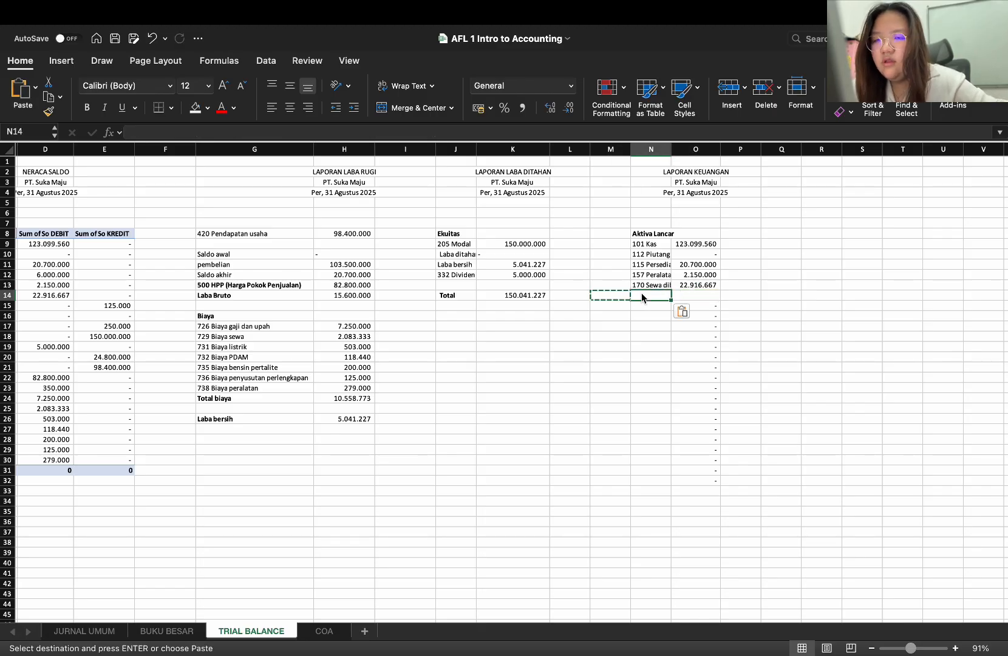
key("super+z")
Enter the label Total Aktiva Lancar in N14 and make it bold
double_click(641, 294)
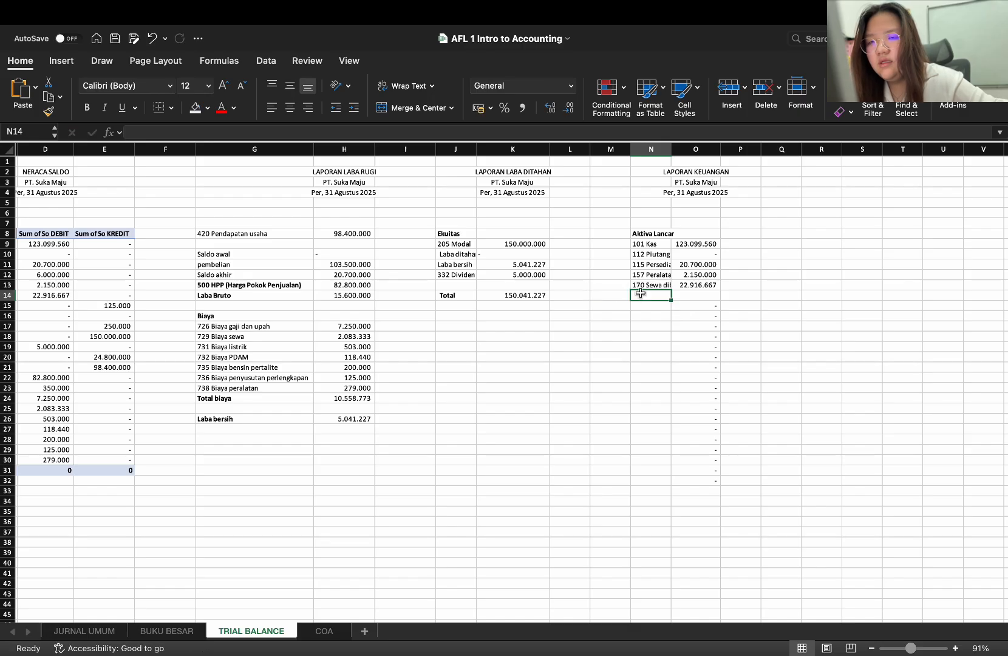
type("Total")
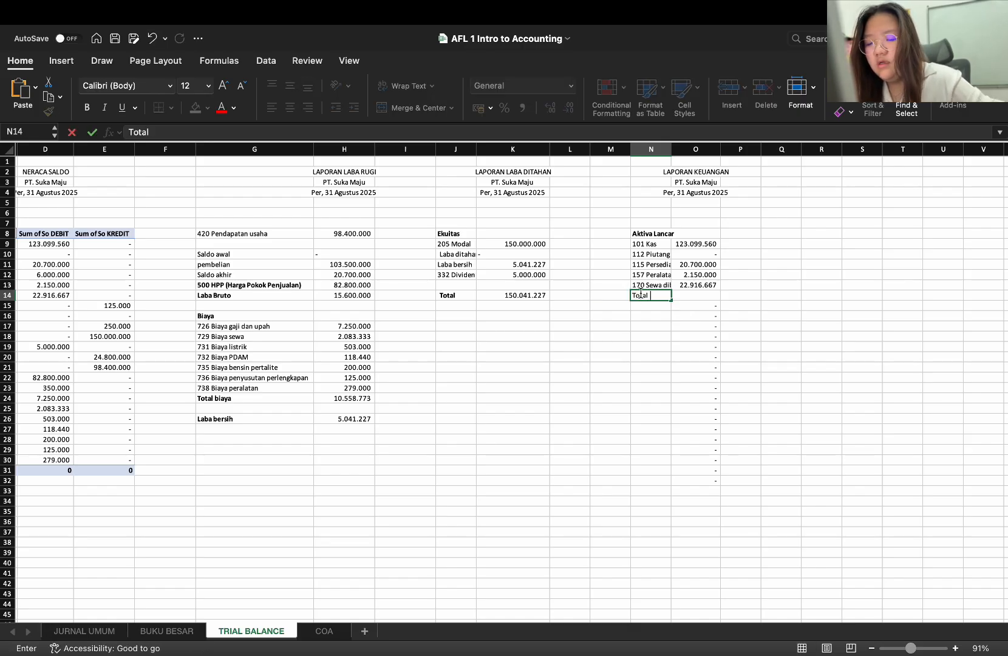
type(" Aktiva Lan")
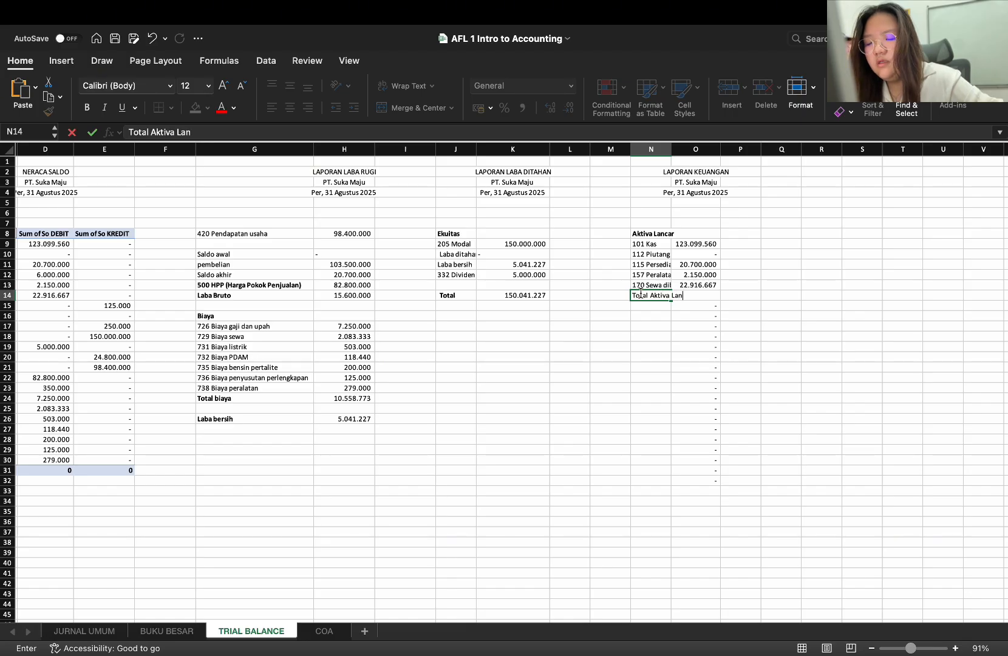
type("car")
key("Return")
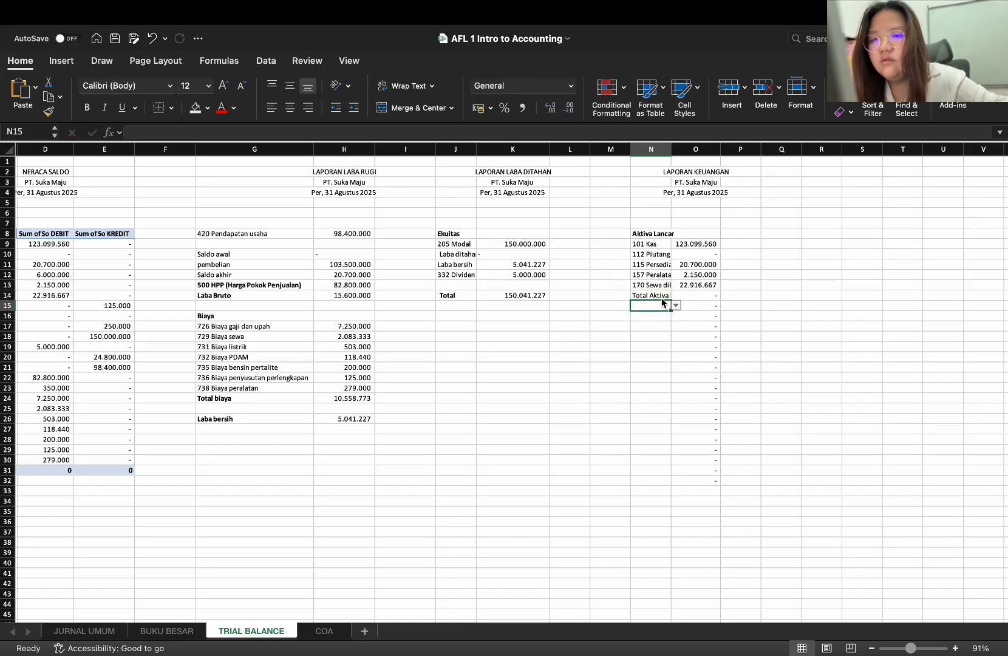
left_click(662, 298)
key("super+b")
Clear O14 and enter =SUM(O9:O13) there to total the Aktiva Lancar amounts
left_click(702, 296)
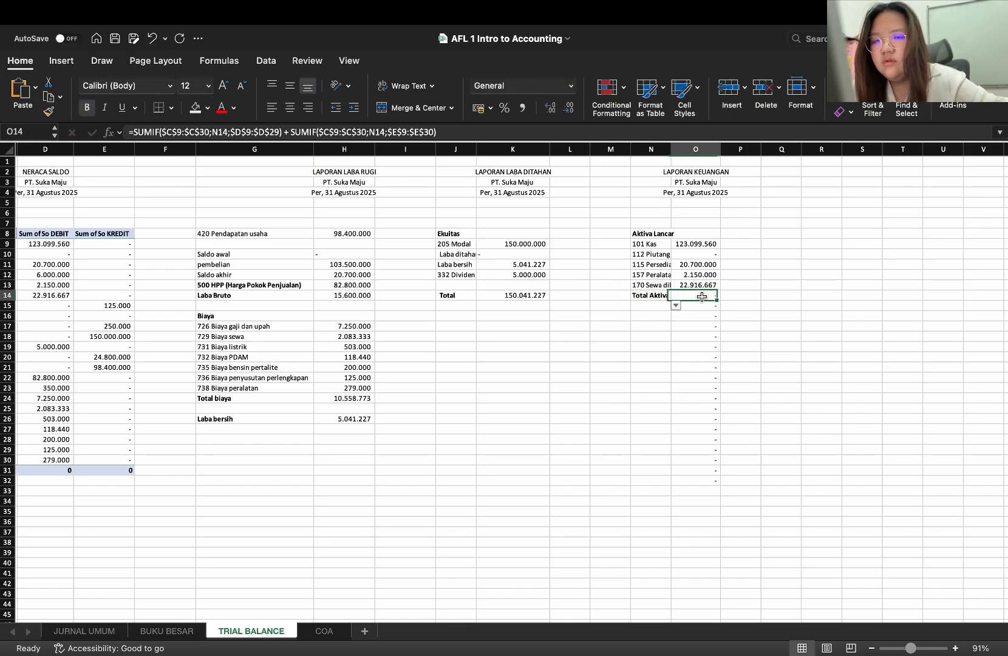
key("Delete")
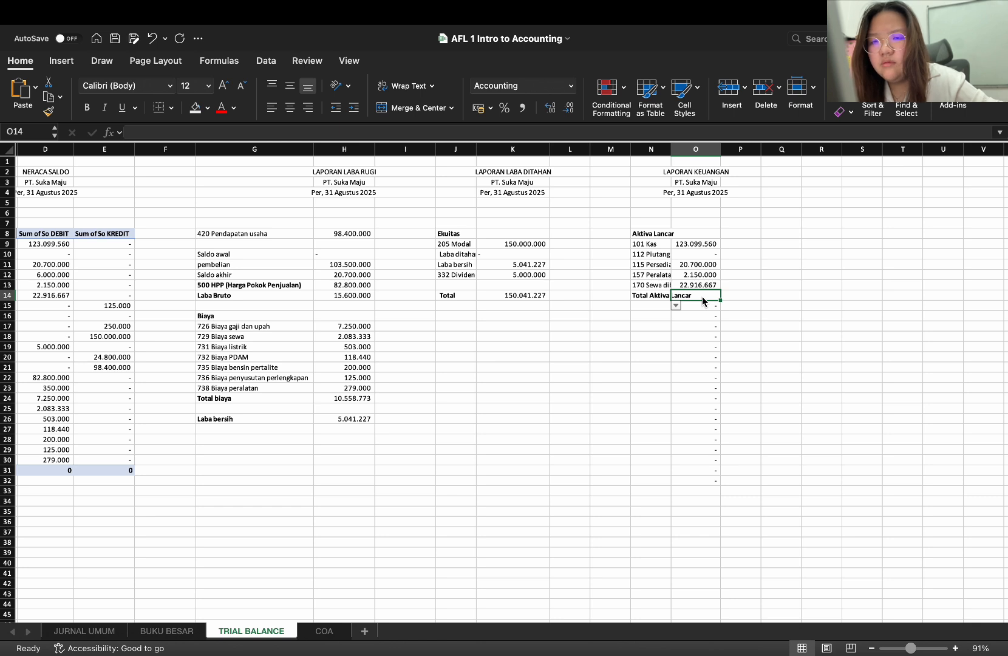
type("=SUM")
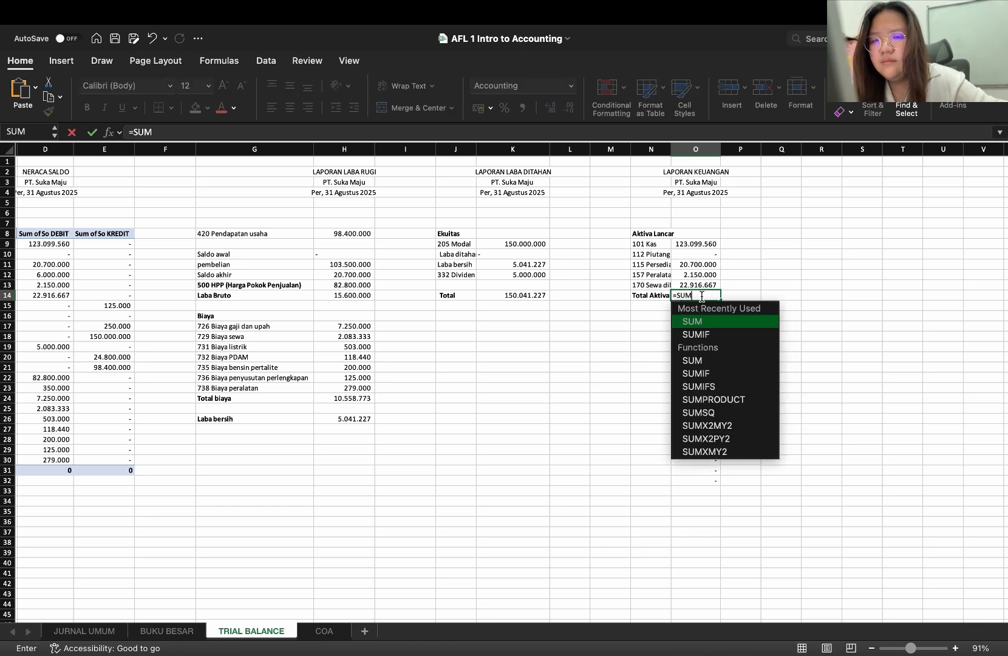
type("(")
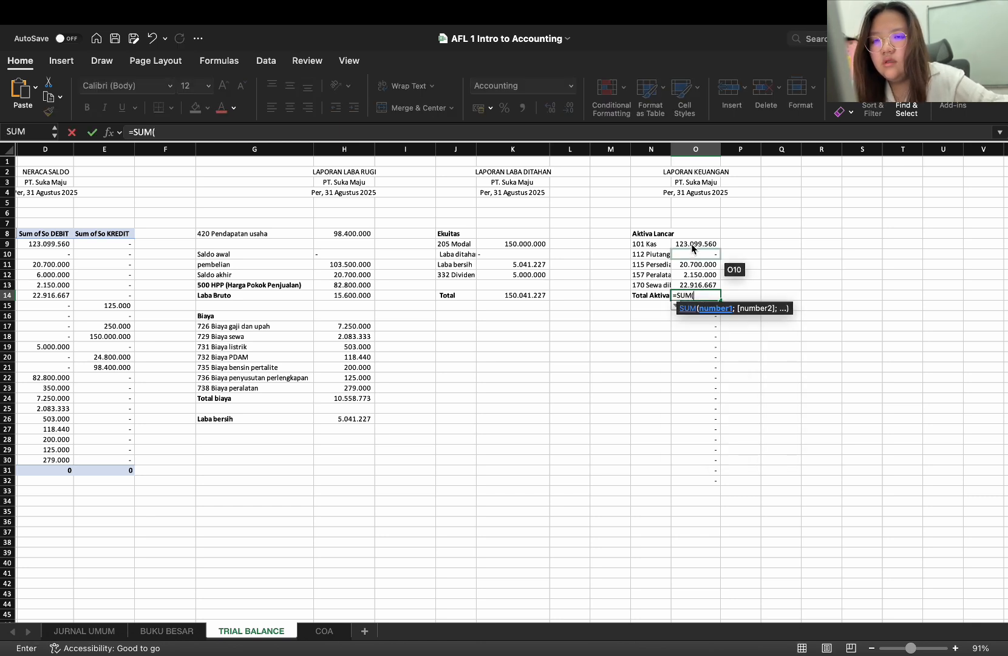
left_click_drag(695, 243, 697, 289)
type(")")
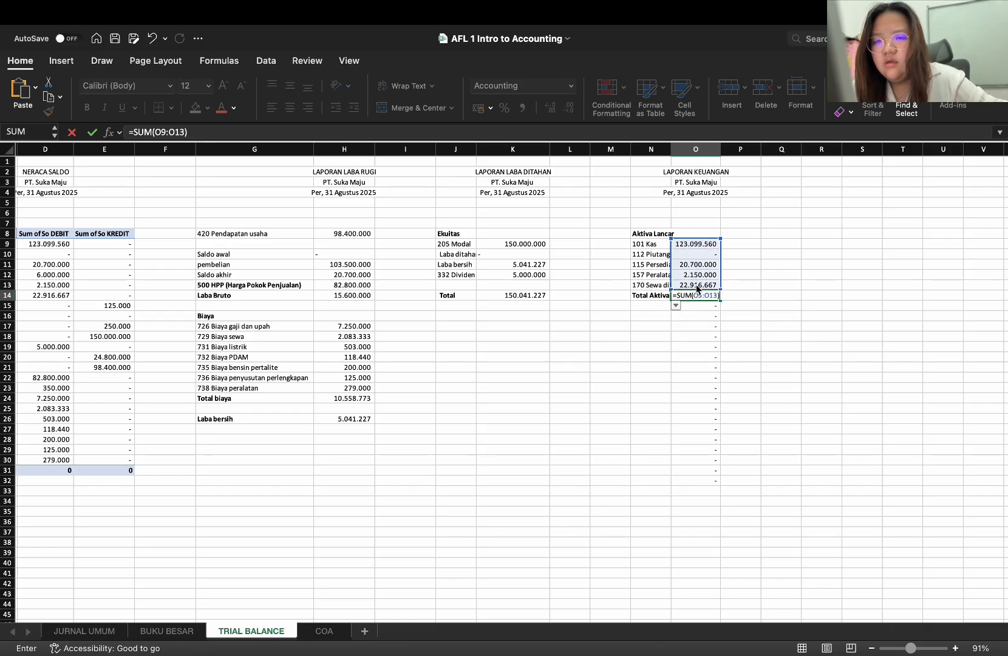
key("Return")
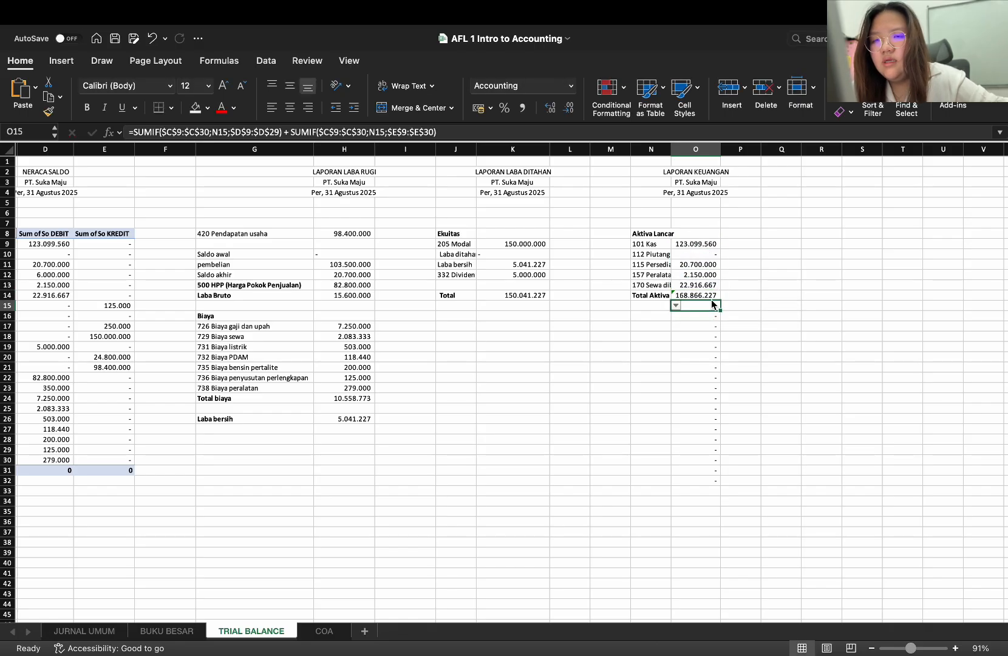
left_click(711, 295)
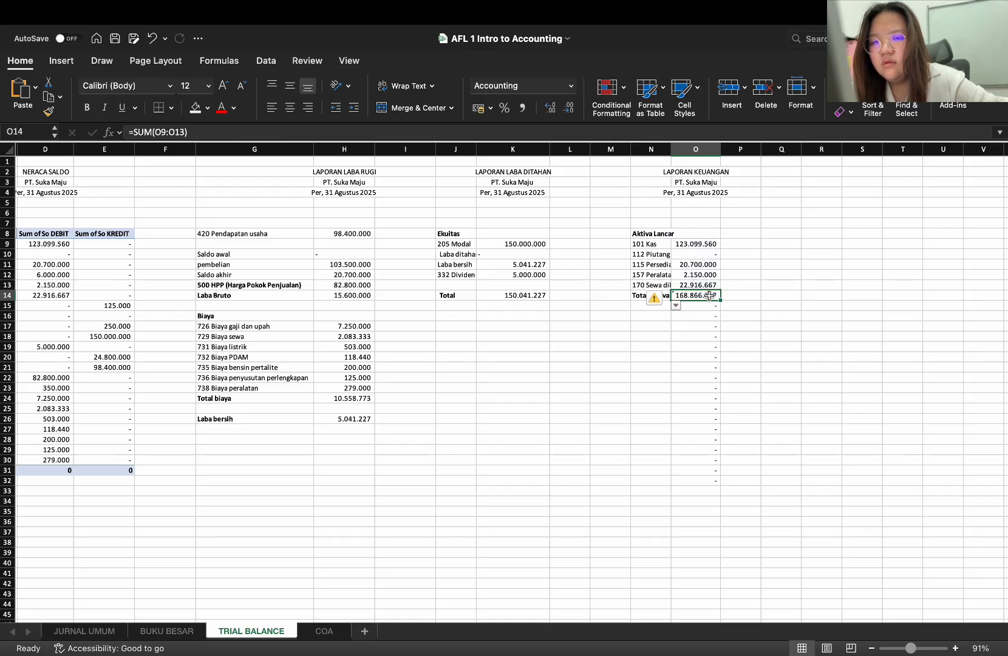
left_click(736, 315)
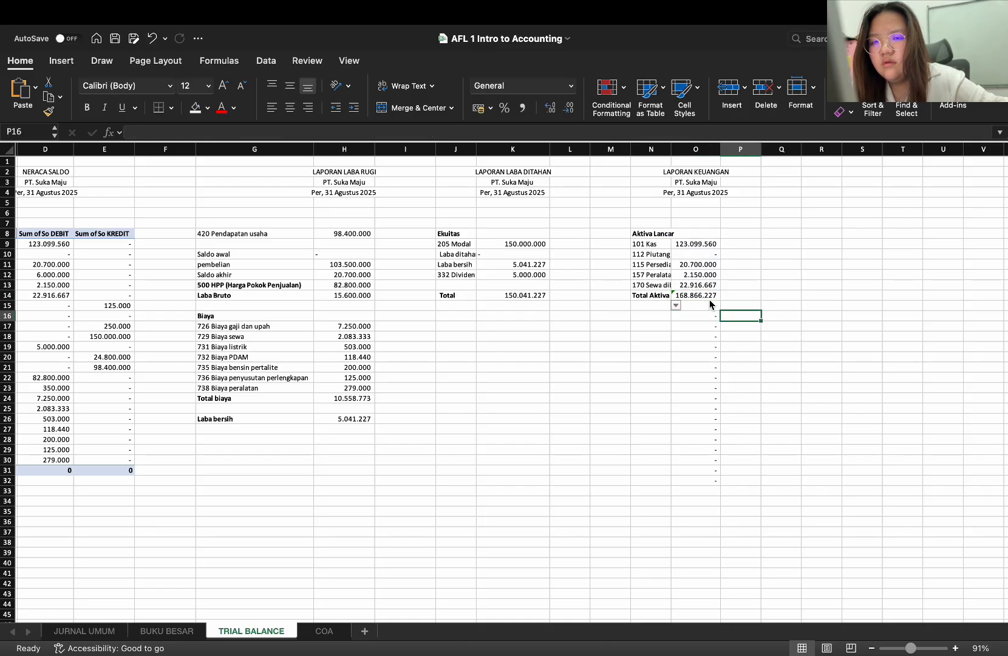
double_click(704, 296)
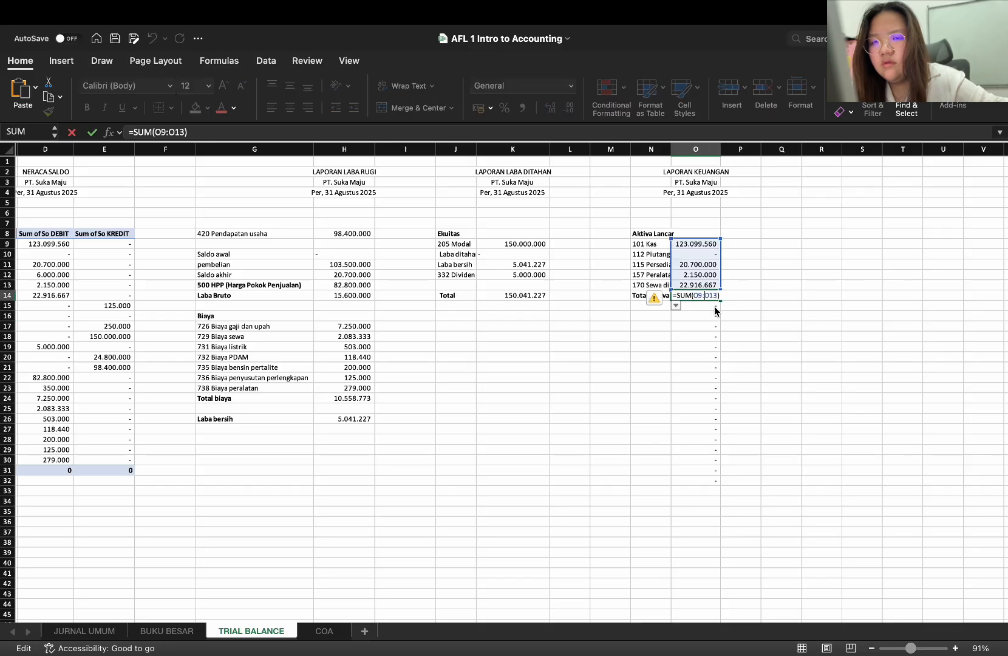
left_click(655, 298)
left_click(743, 291)
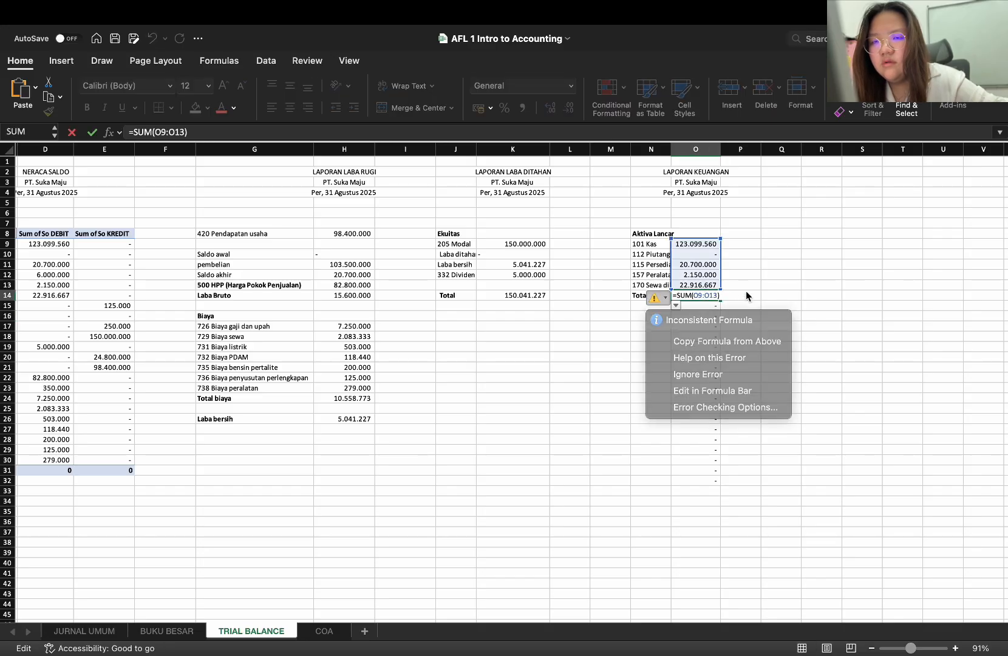
left_click(695, 316)
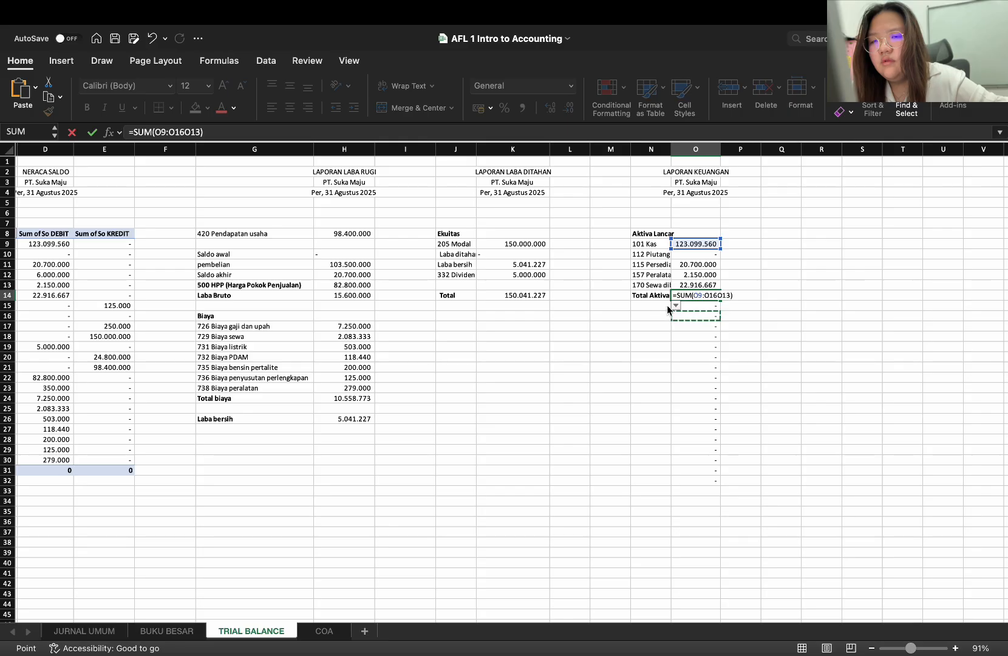
left_click(711, 309)
type("=")
key("BackSpace")
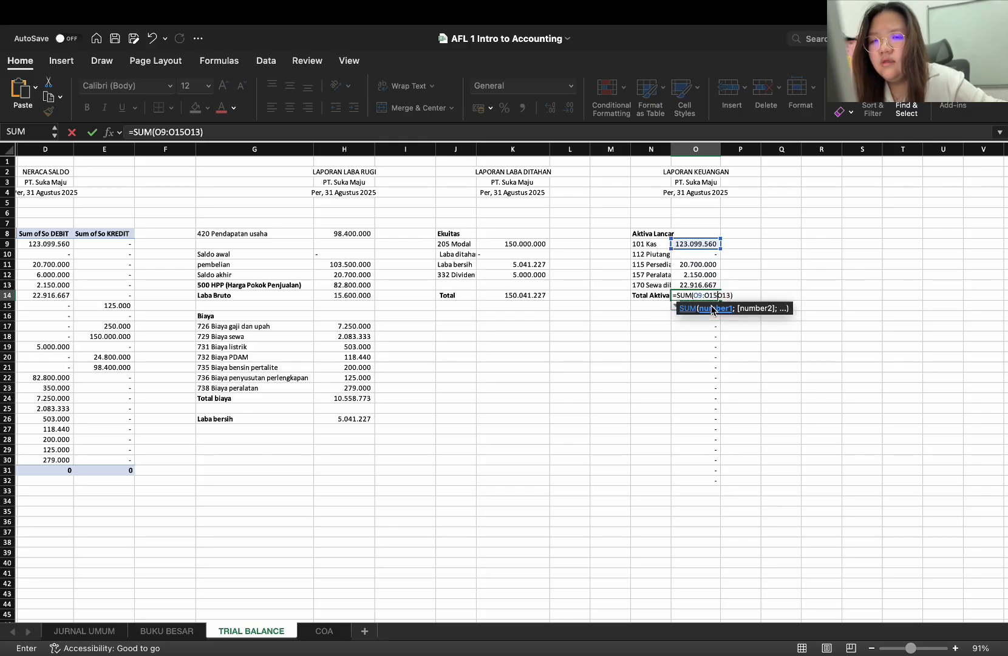
left_click(845, 339)
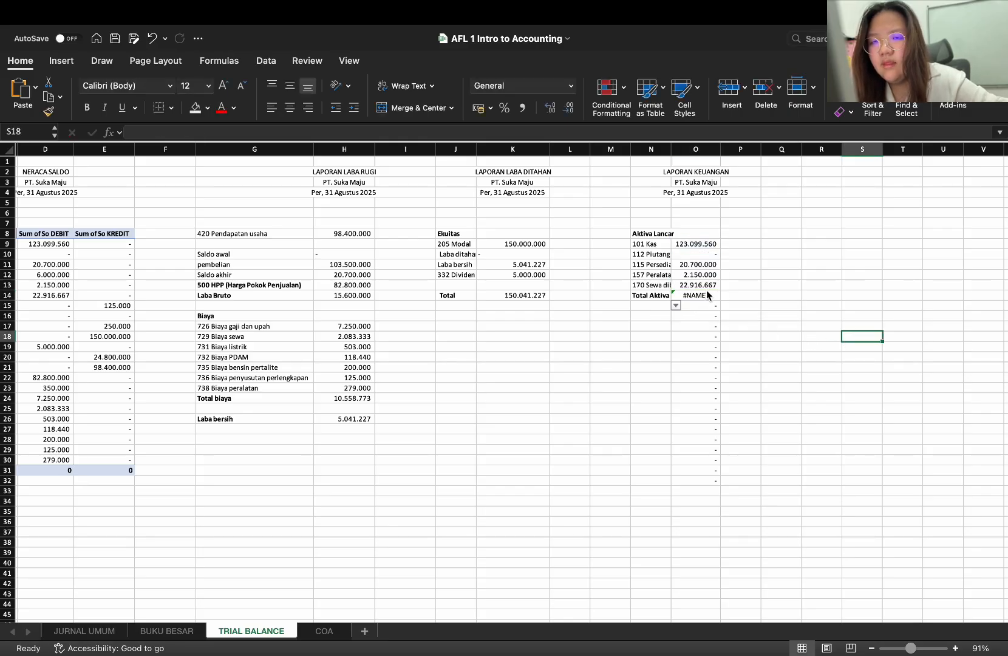
left_click(707, 291)
key("super+z")
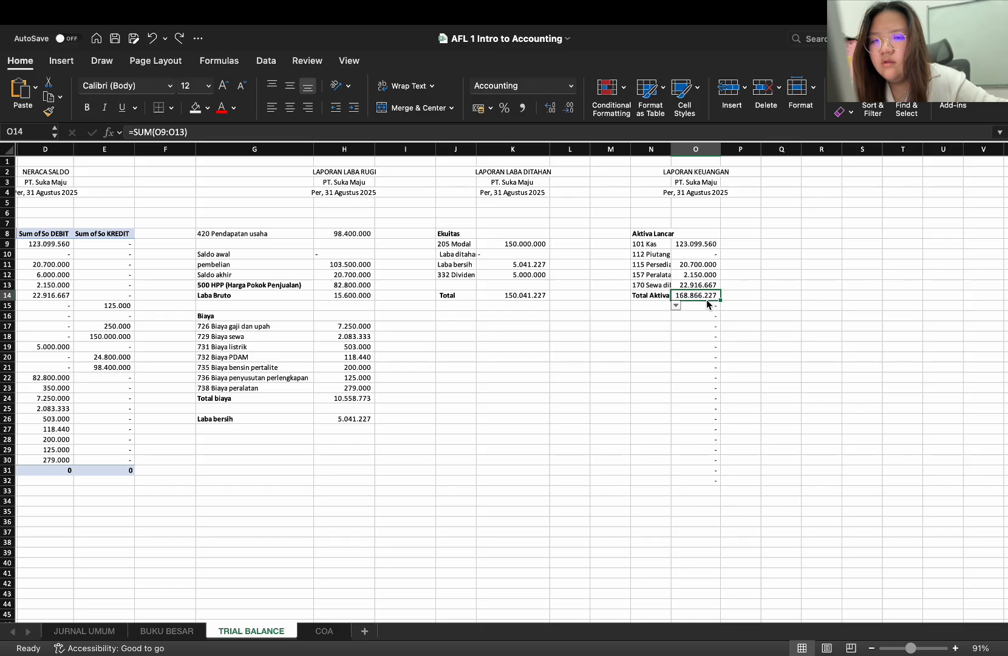
Clear the leftover SUMIF formula from O15 below the Aktiva Lancar total
left_click(708, 304)
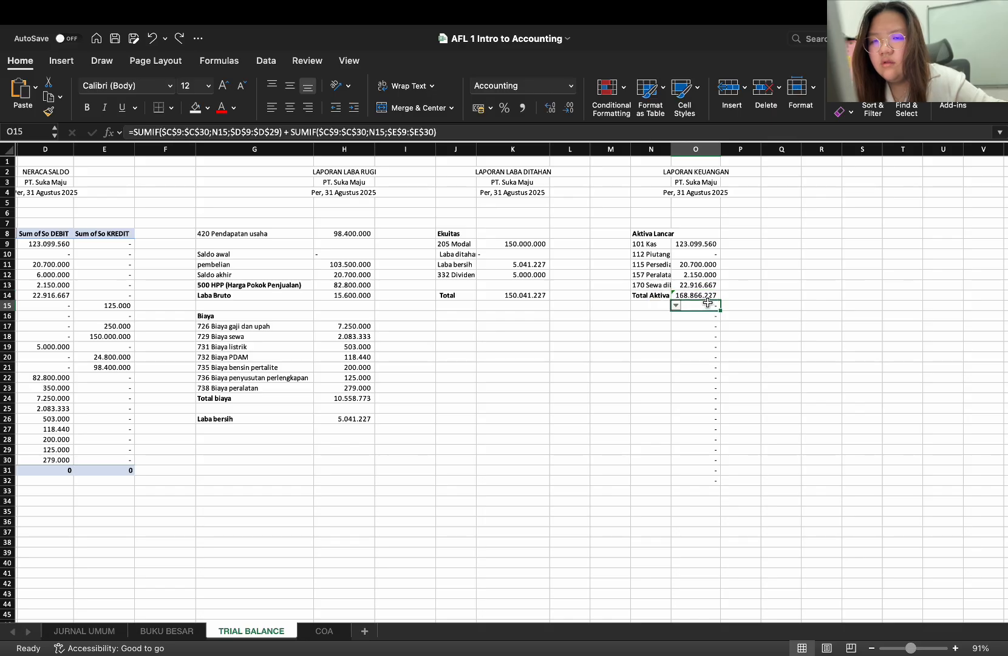
left_click(653, 297)
left_click(653, 307)
Try to enter a bold Aktiva Tetap heading in N16
left_click(654, 318)
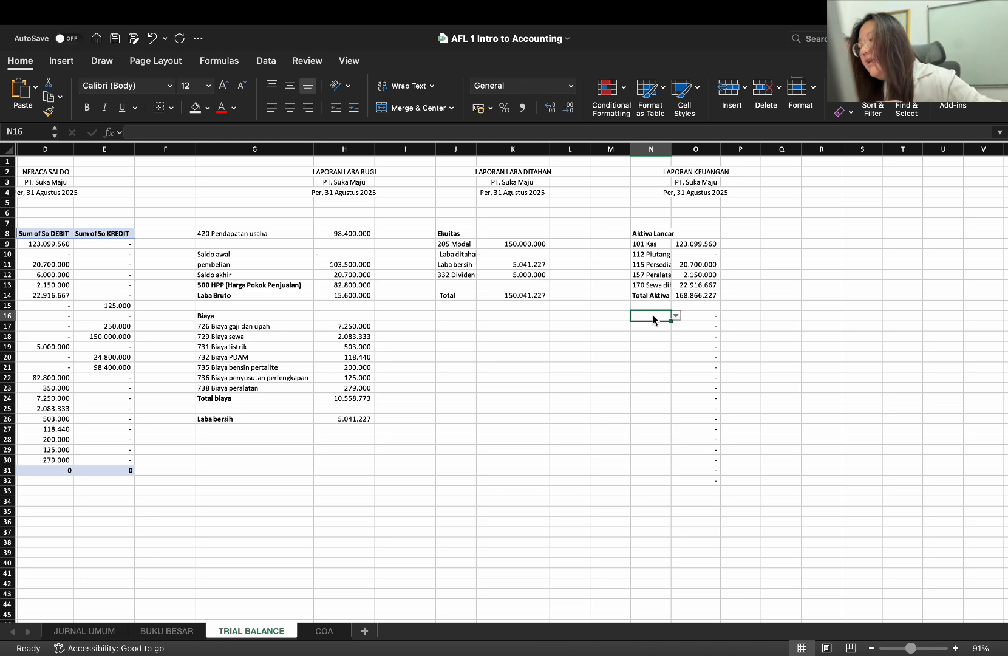
type("Aktiva")
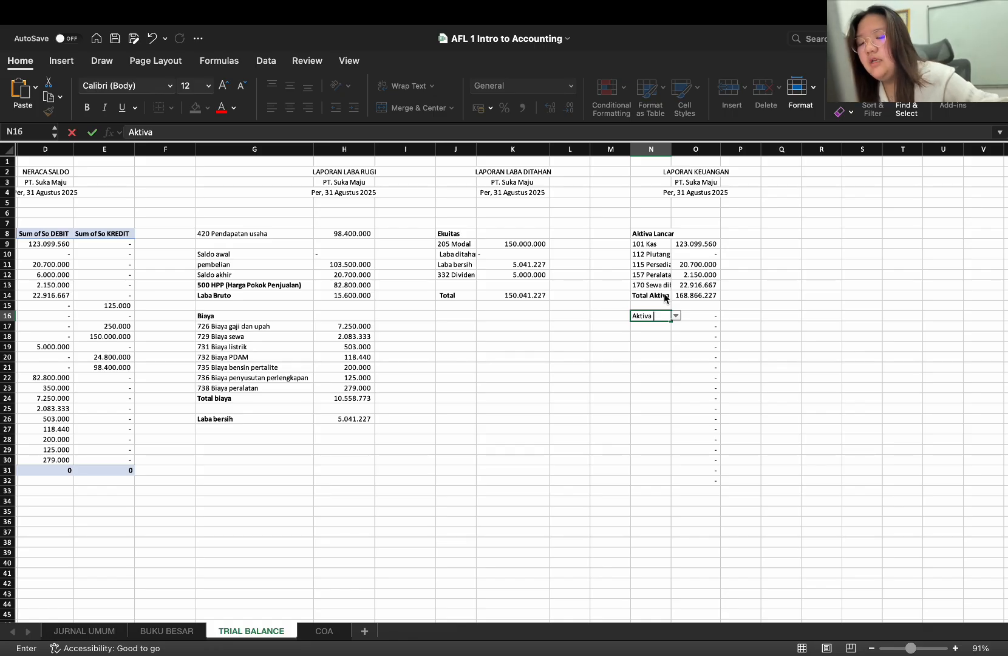
type("Tetap")
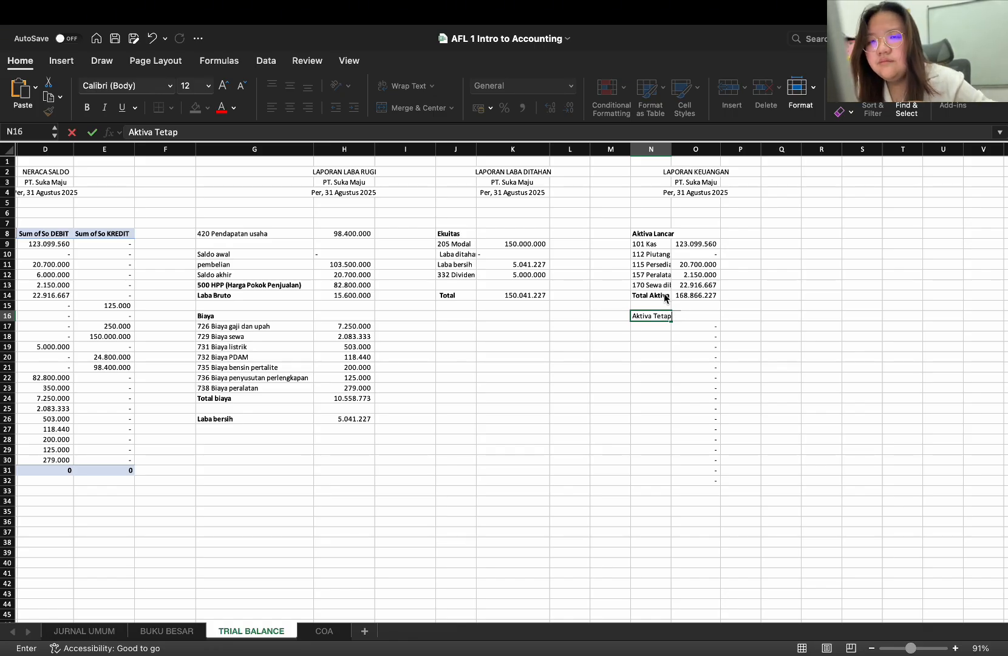
triple_click(660, 316)
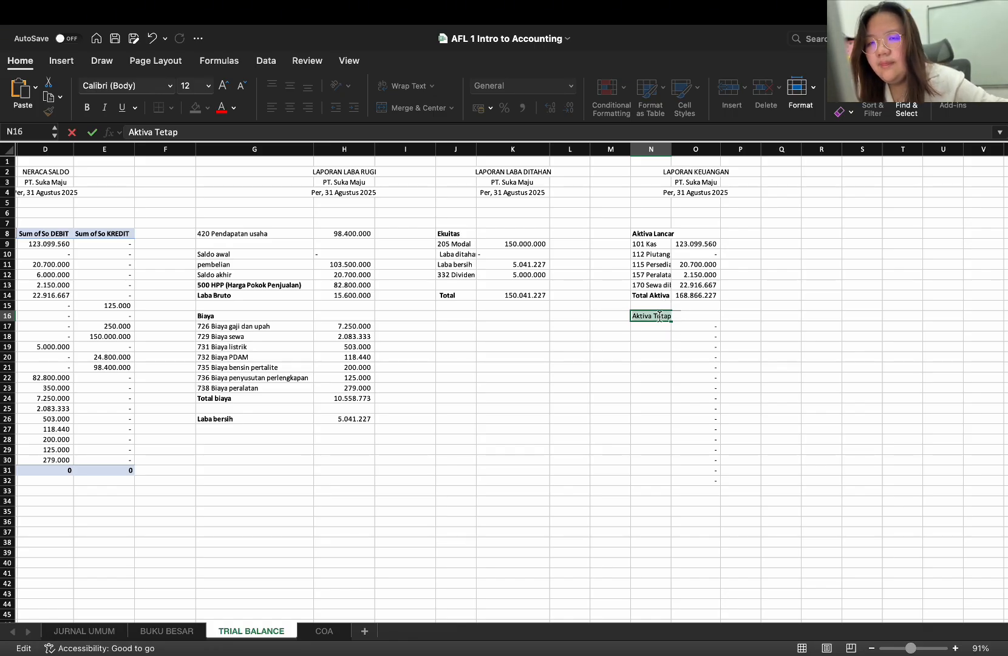
key("super+b")
key("Return")
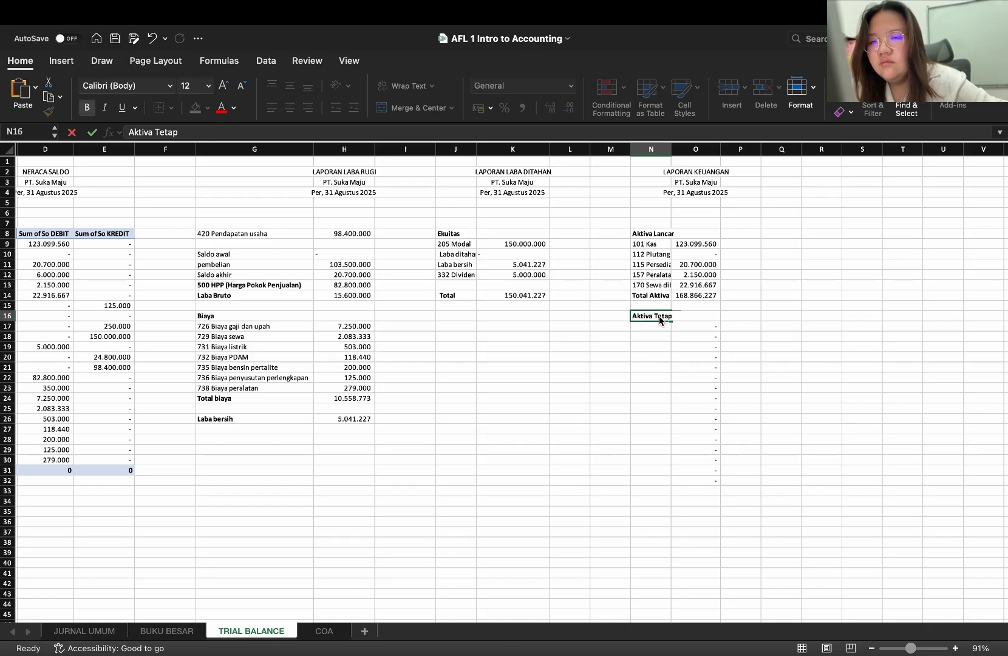
key("Escape")
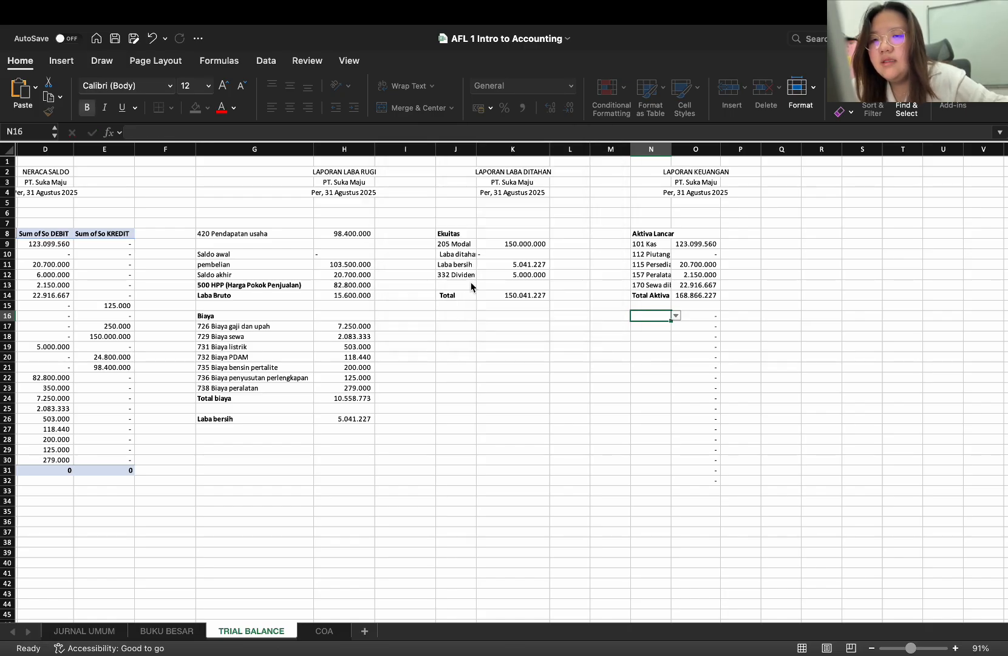
Copy the blank cell M16 over N16 to remove its account list validation
left_click(598, 314)
key("super+c")
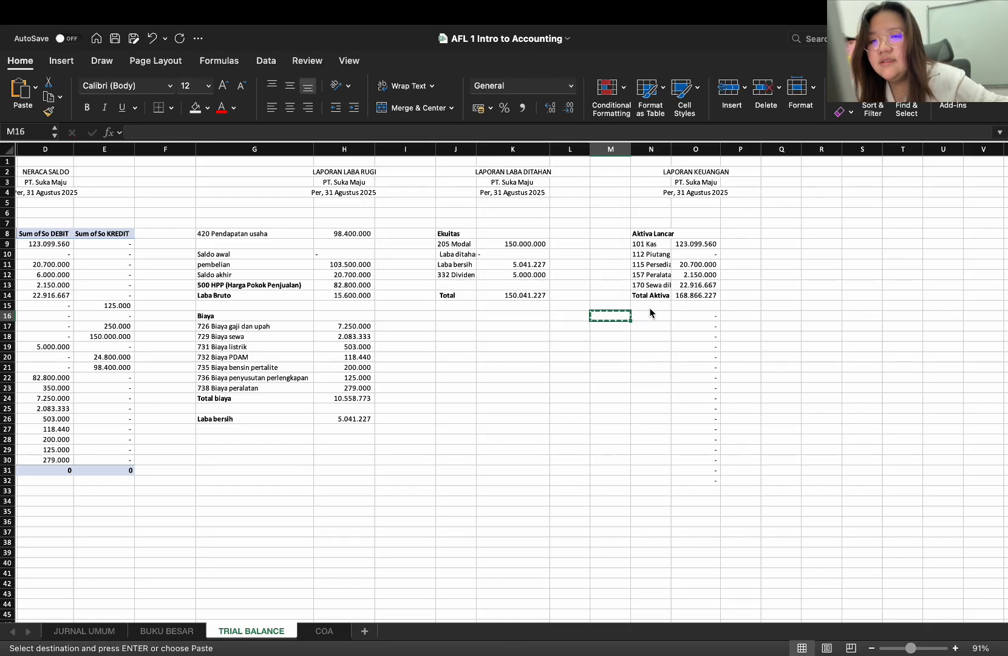
left_click(649, 314)
key("super+v")
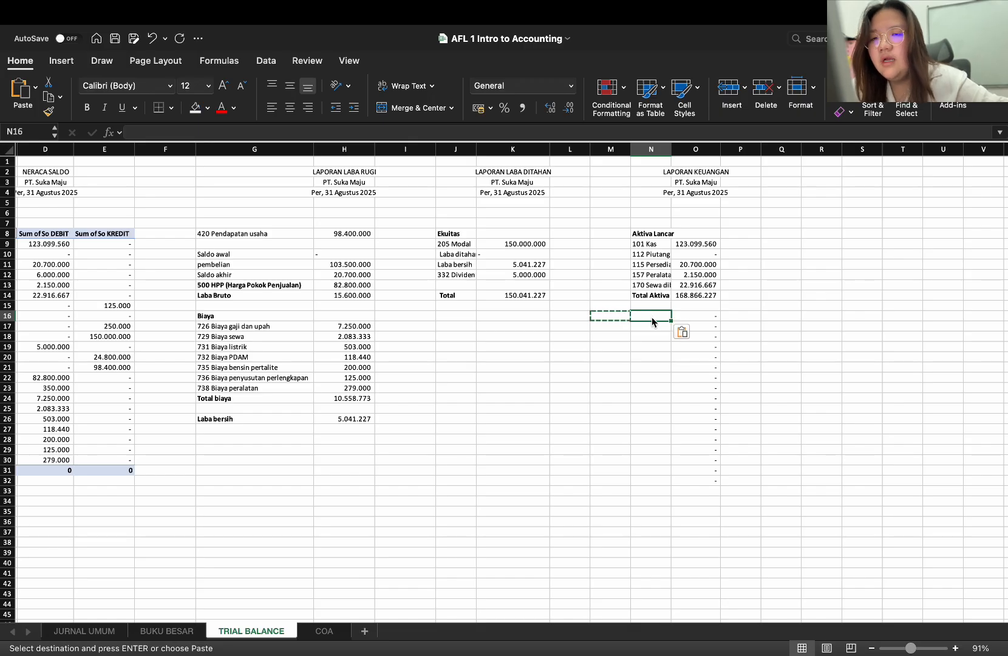
double_click(648, 314)
key("Escape")
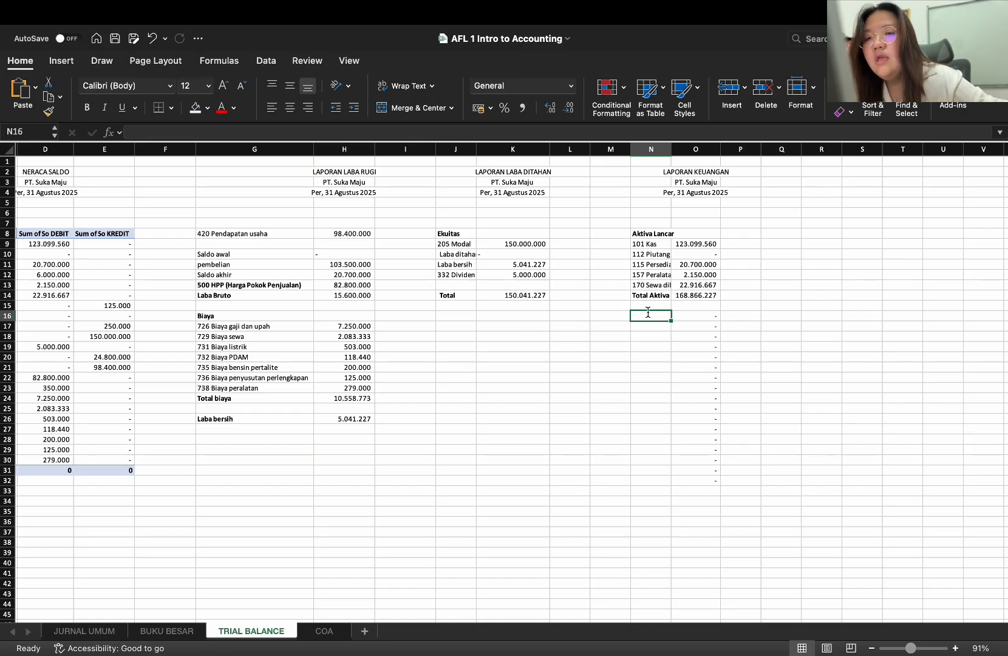
Enter the heading Aktiva Tetap in N16 and clear the leftover SUMIF formula from O16
type("Aktiv")
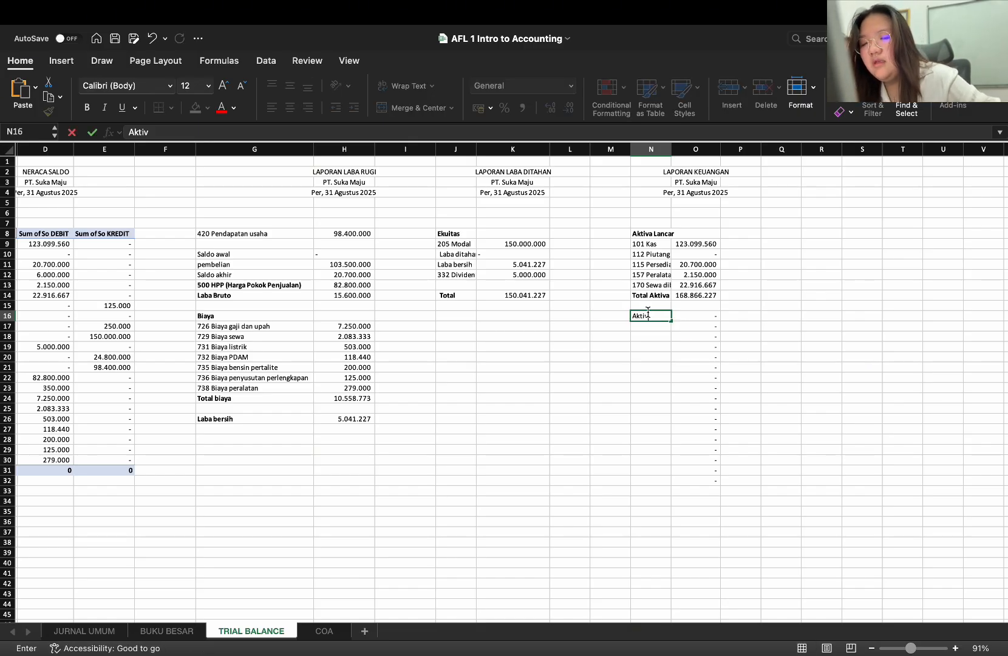
type("a Tetap")
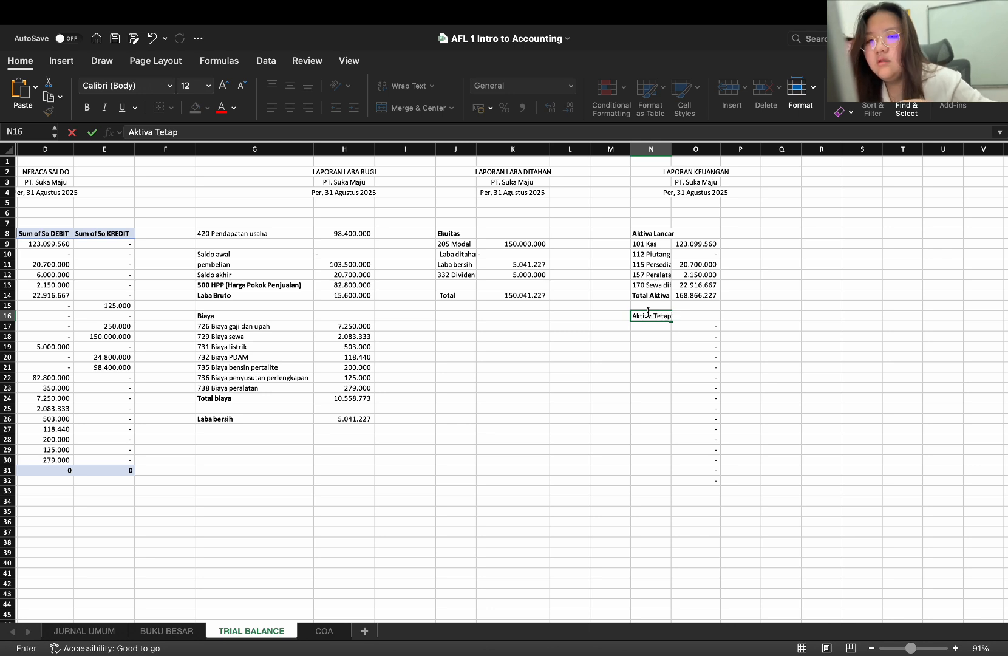
key("Return")
left_click(716, 315)
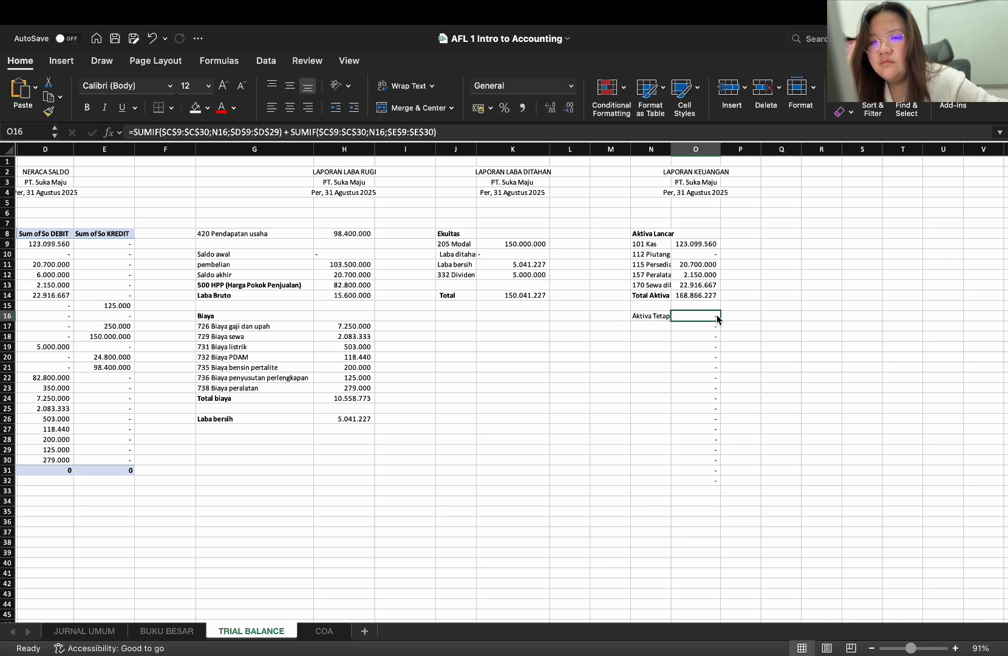
key("Delete")
Choose account 126 Perlengkapan in N17 and 175 Akumulasi penyusutan perlengkapan in N18 under Aktiva Tetap
key("Left")
key("Down")
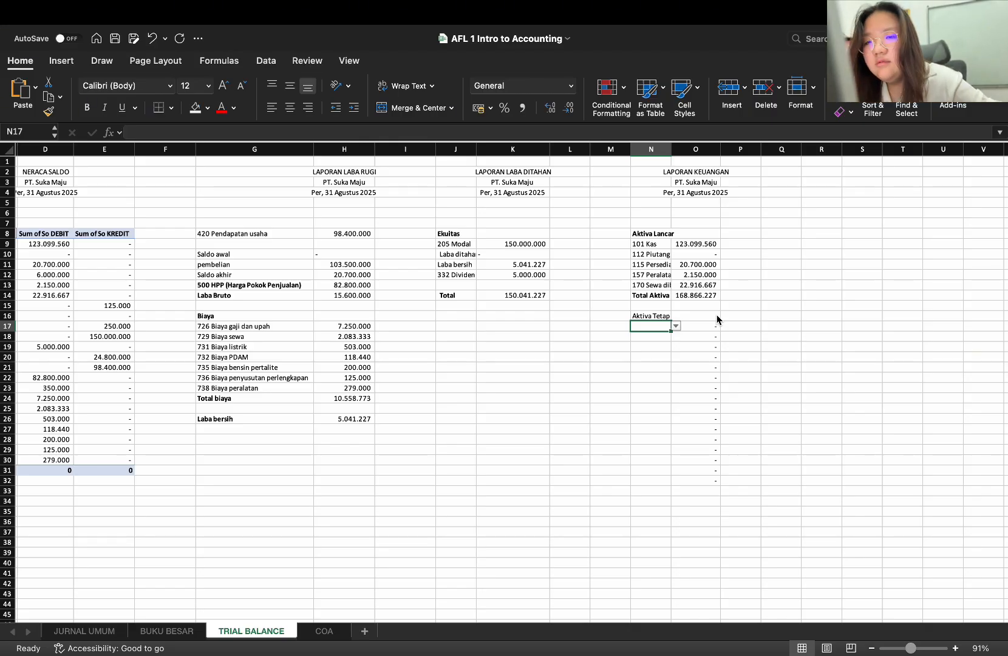
type("per")
key("Return")
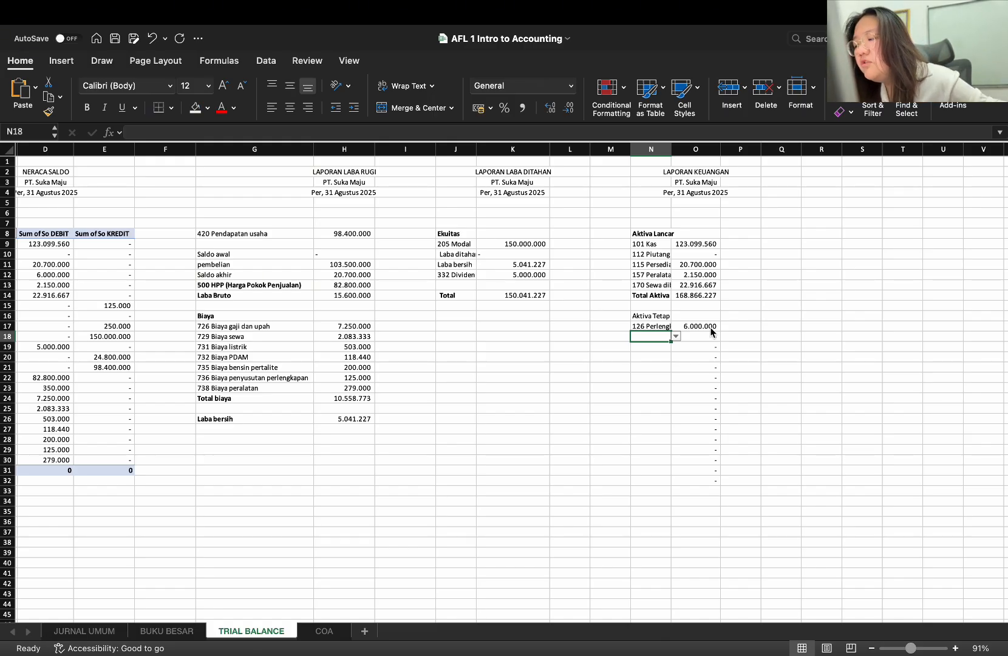
type("ak")
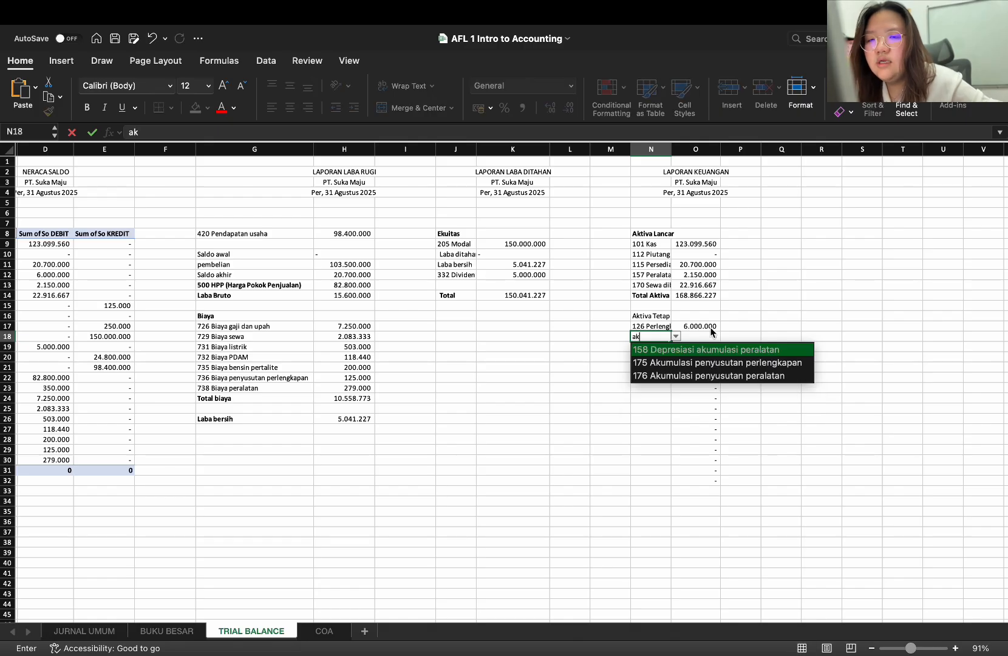
key("Down")
key("Return")
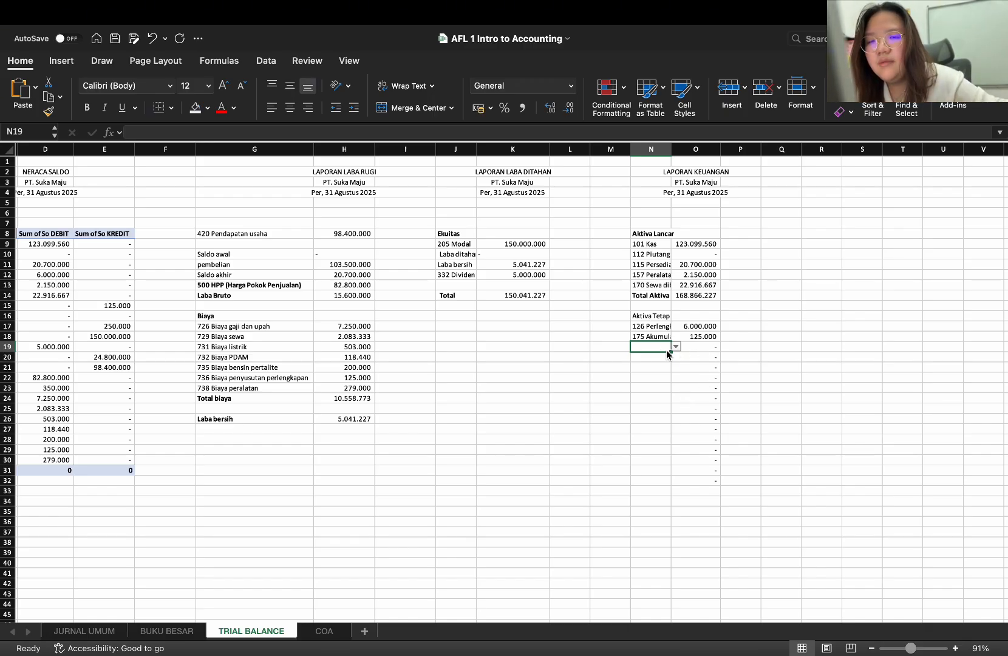
Copy the blank cell M19 over N19:O19 to remove the account list validation and SUMIF formula
left_click(619, 346)
key("super+c")
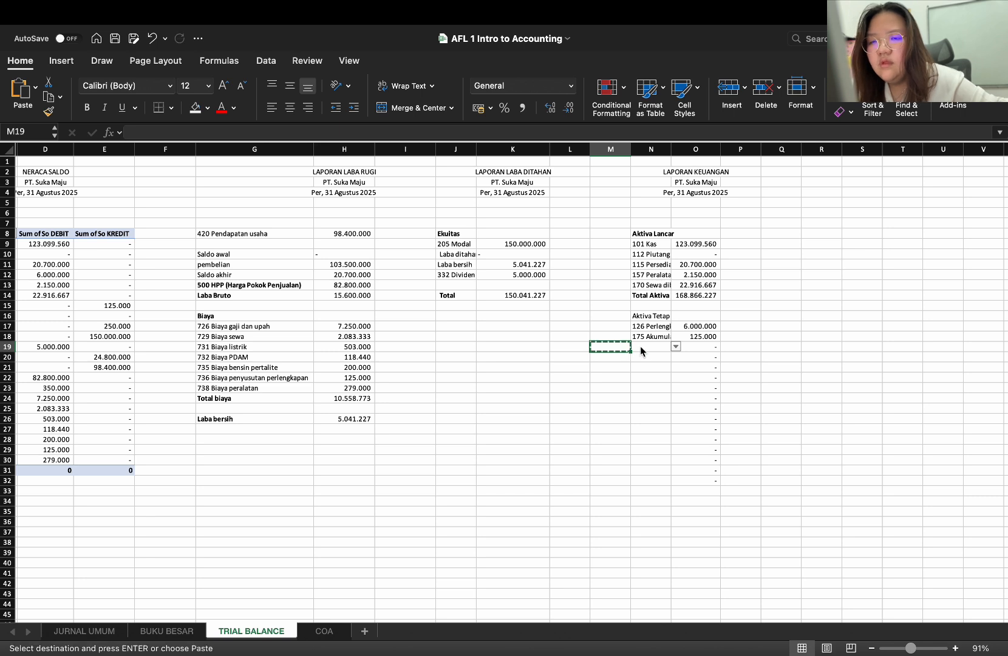
left_click_drag(662, 346, 688, 346)
key("super+v")
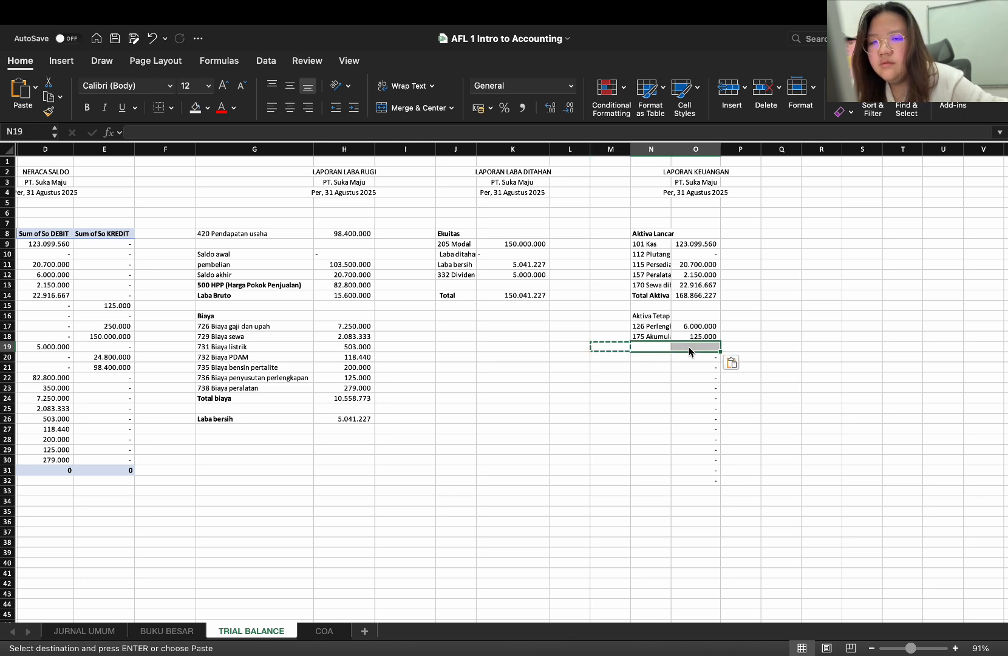
Label N19 as Total Aktiva Tetap
left_click(642, 345)
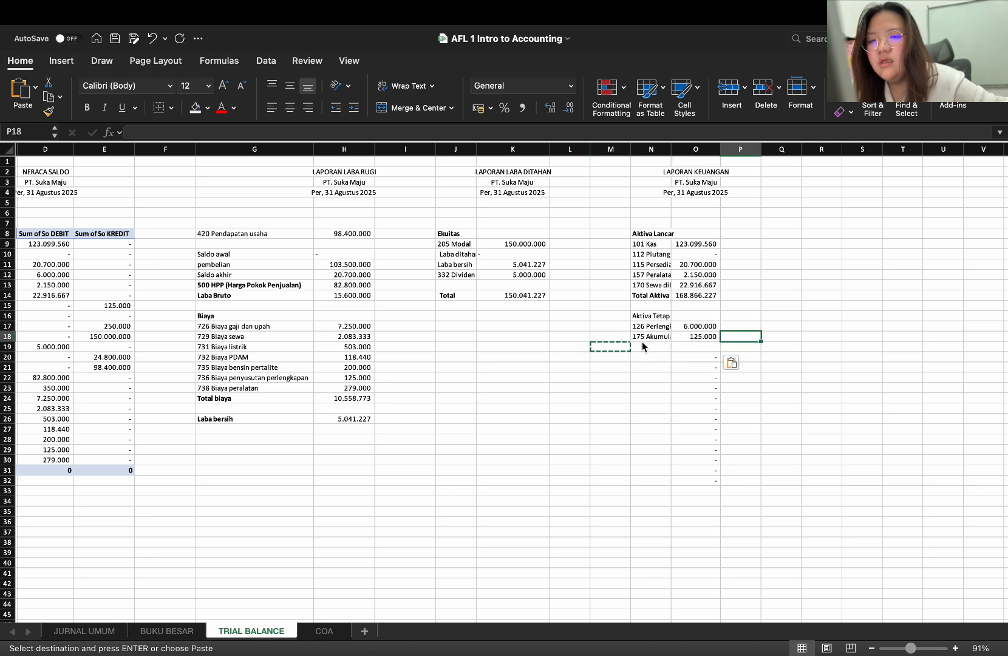
type("Total")
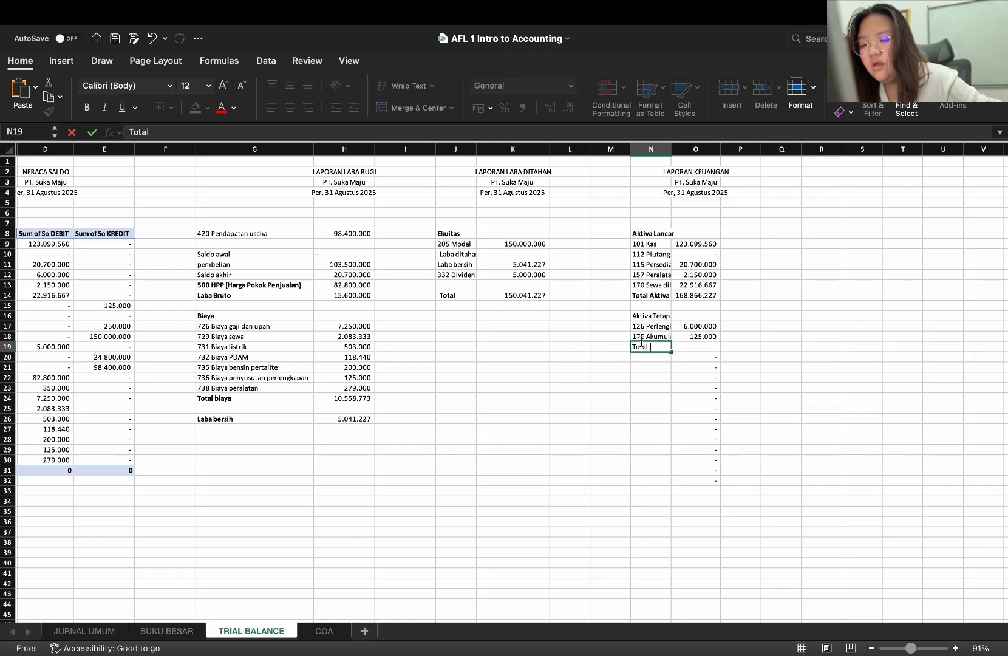
type(" Aktiva T")
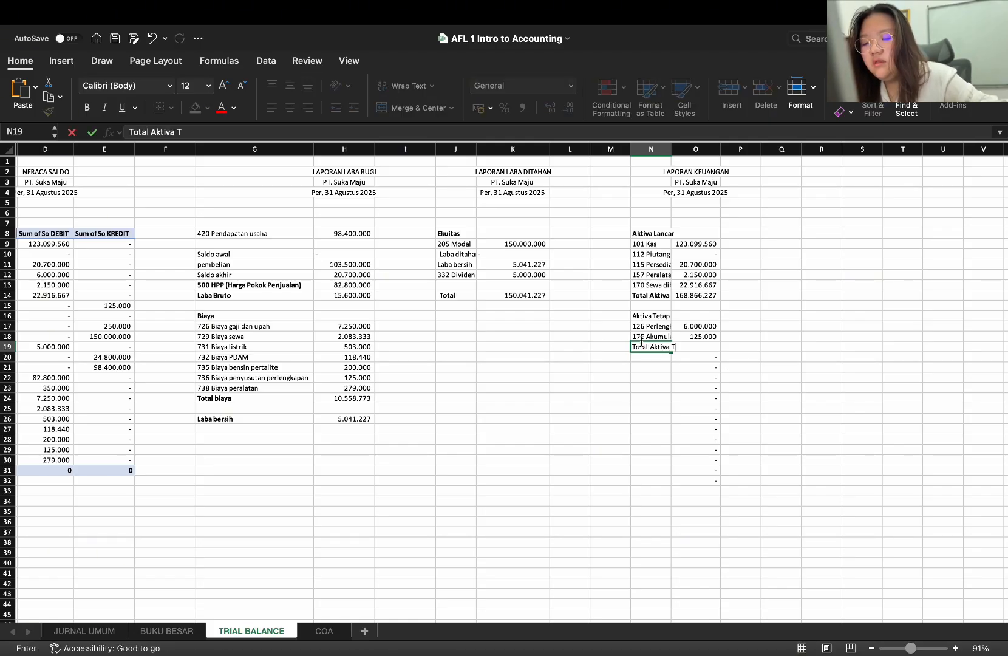
type("etap")
key("Tab")
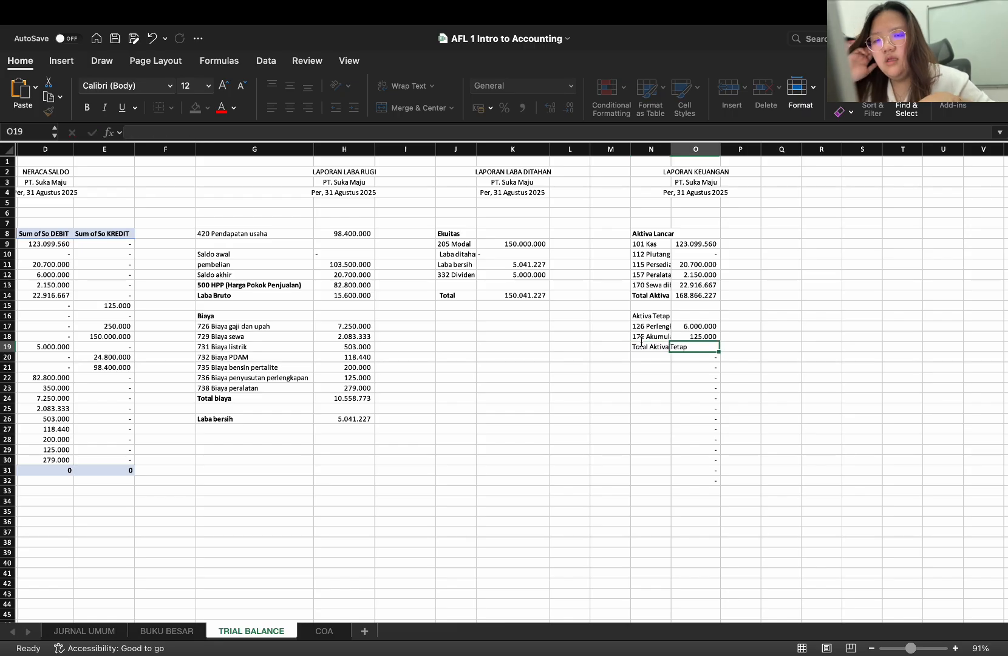
Try to calculate the Aktiva Tetap total in O19 with =O17-O18
type("=")
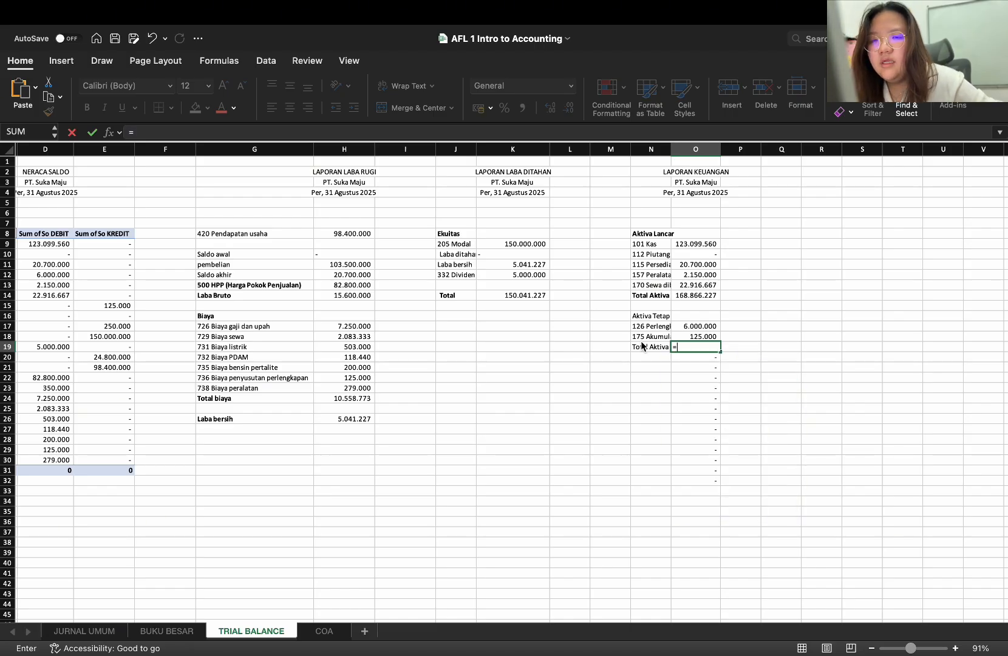
left_click(687, 327)
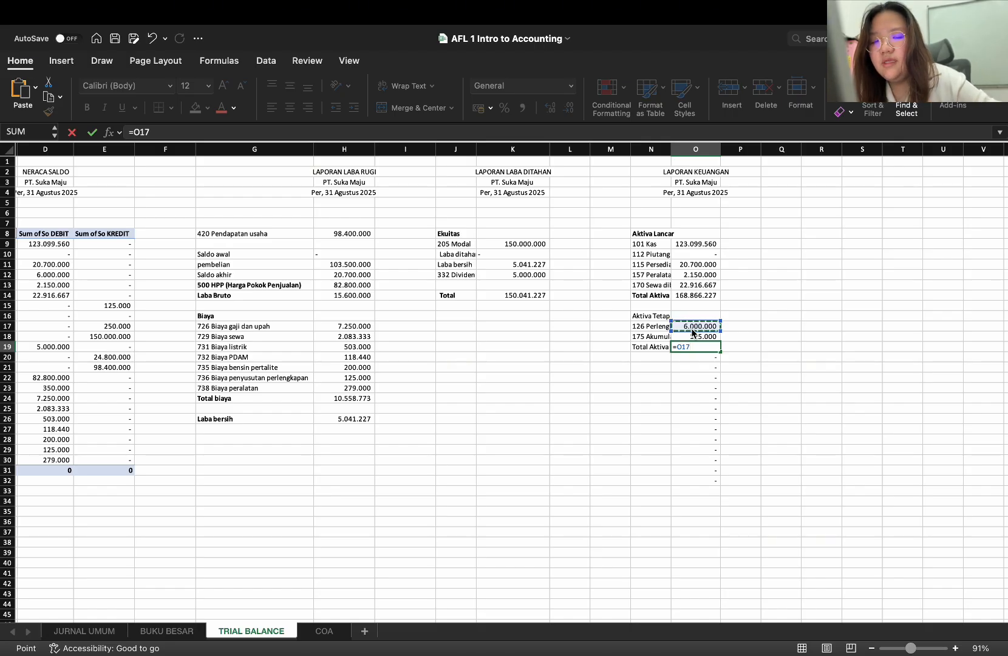
type("-")
left_click(698, 337)
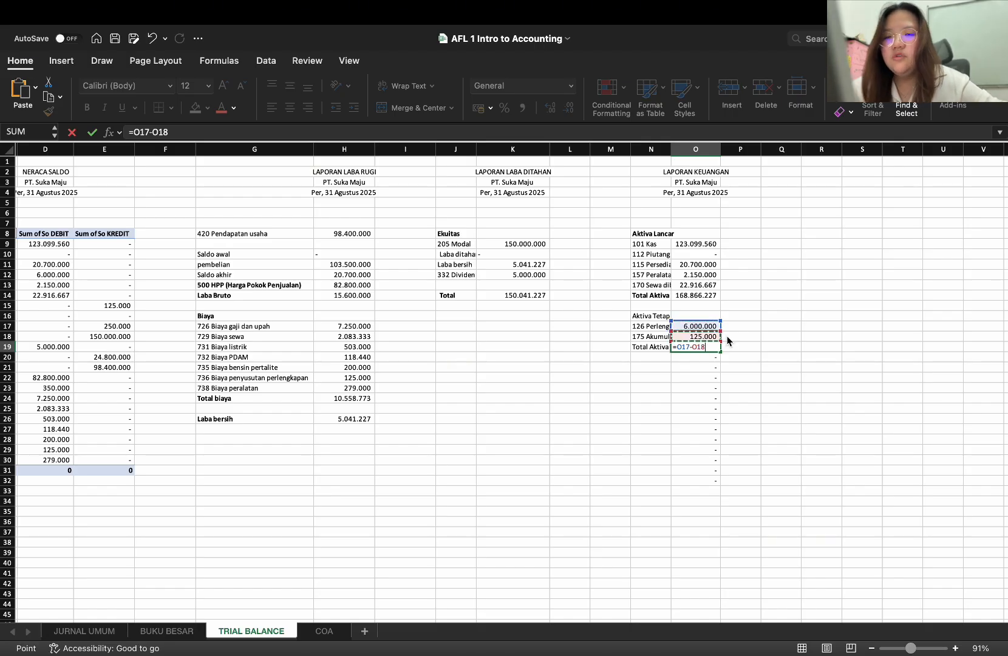
left_click(726, 349)
left_click_drag(693, 331, 693, 333)
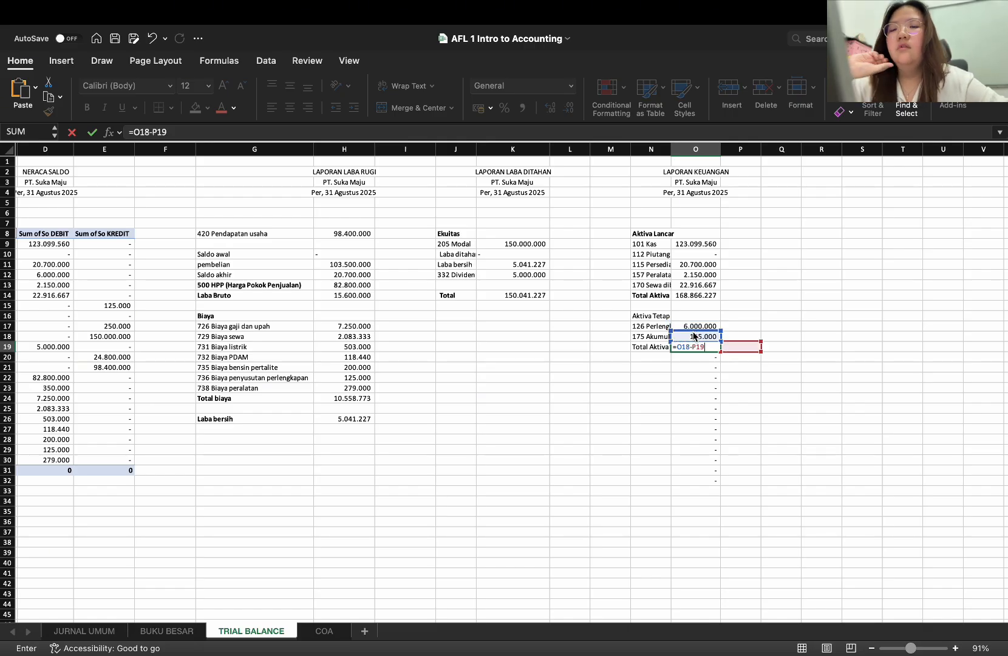
left_click(696, 327)
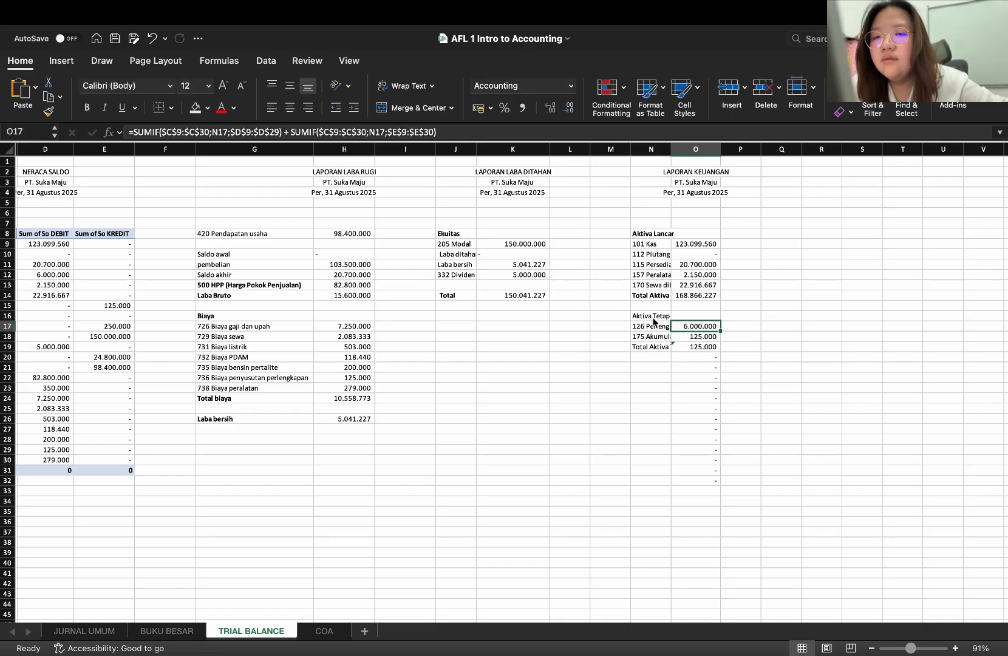
Clear the Aktiva Tetap accounts, amounts and total in N17:O19
left_click_drag(652, 327, 687, 347)
key("Delete")
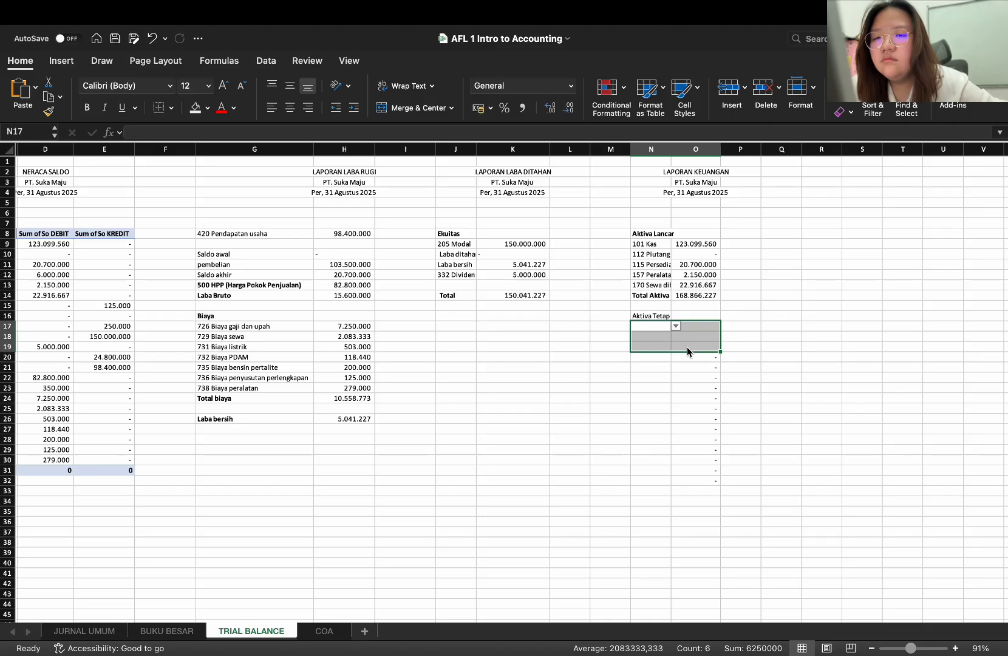
left_click(647, 320)
Choose account 126 Perlengkapan in N17 and copy the SUMIF formula from O12 into O17
left_click(652, 326)
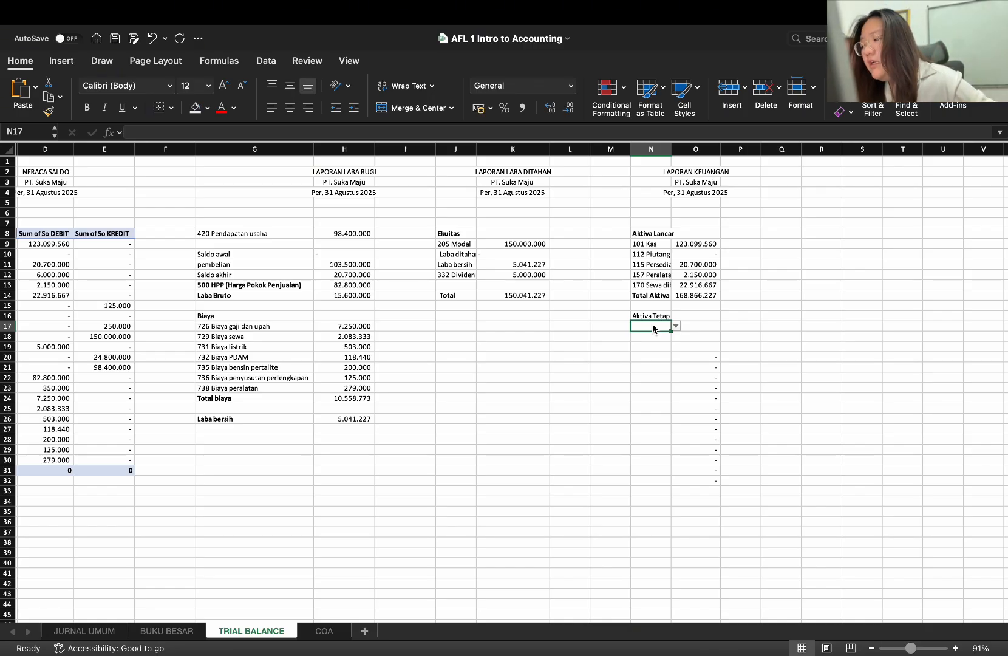
type("perl")
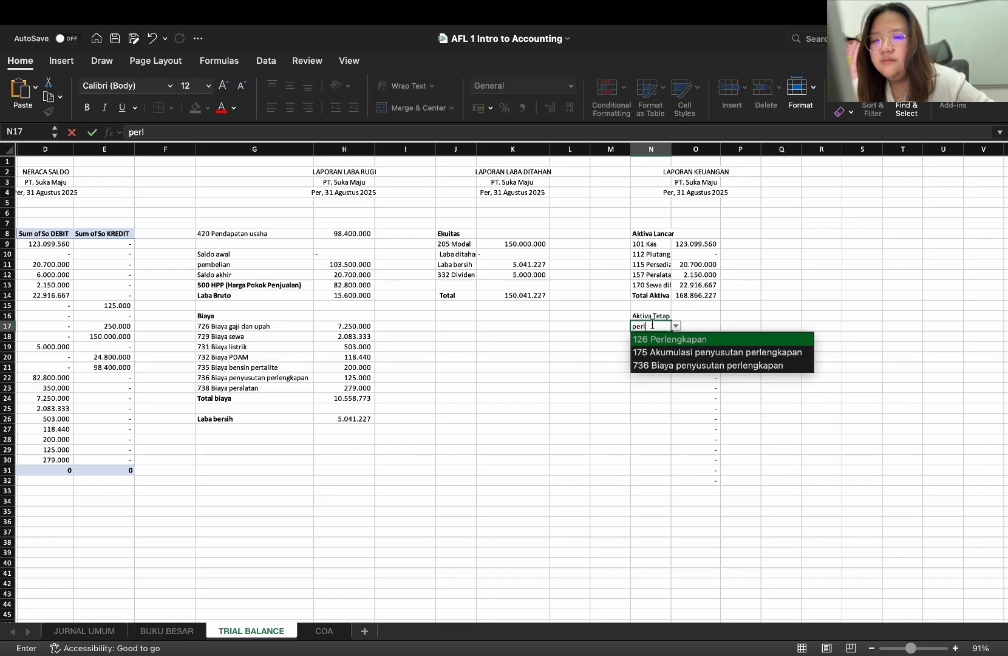
key("Return")
left_click(704, 296)
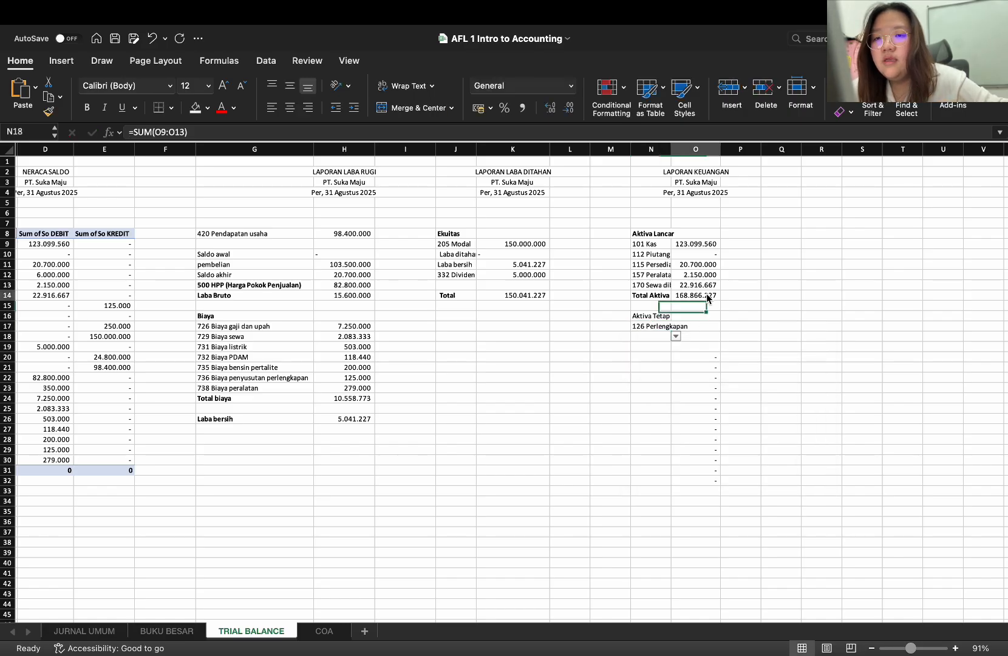
left_click(705, 276)
key("super+c")
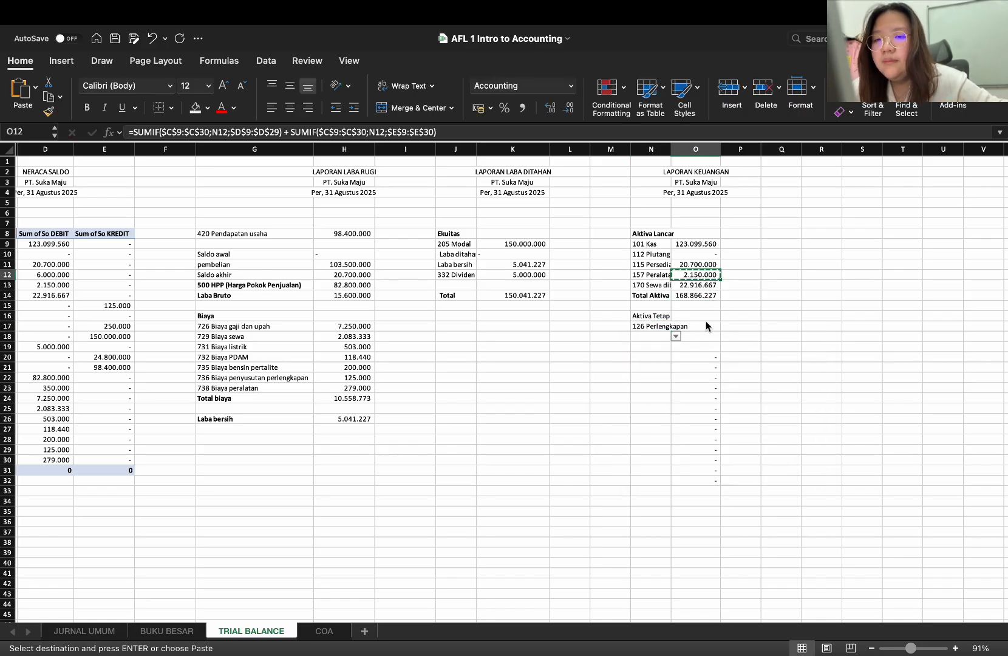
left_click(704, 324)
key("super+v")
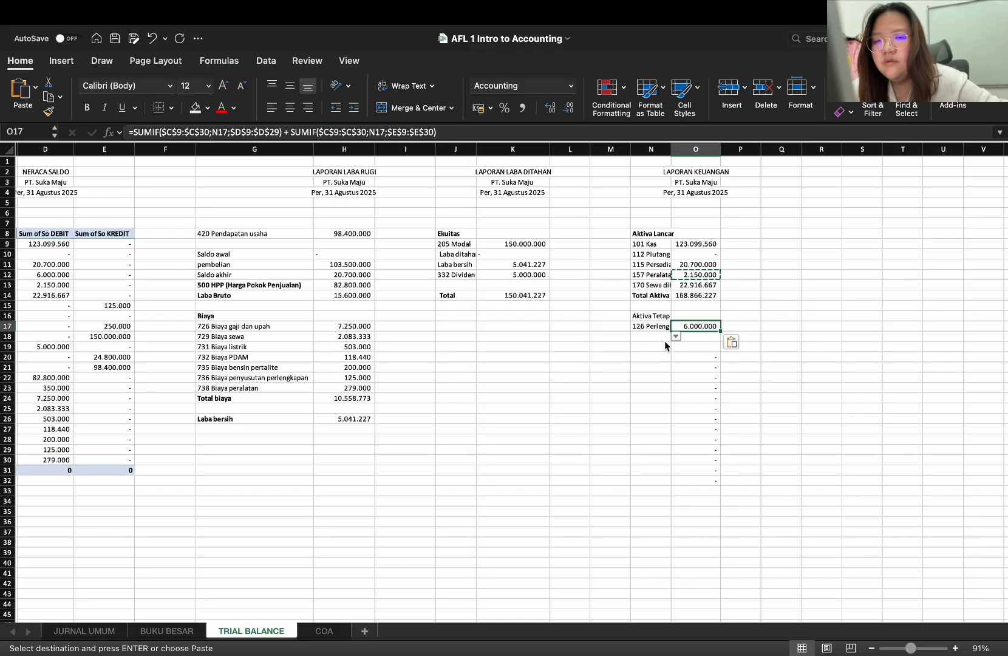
Choose account 175 Akumulasi penyusutan perlengkapan in N18 and fill the SUMIF formula from O17 down to O18
left_click(653, 337)
type("aku")
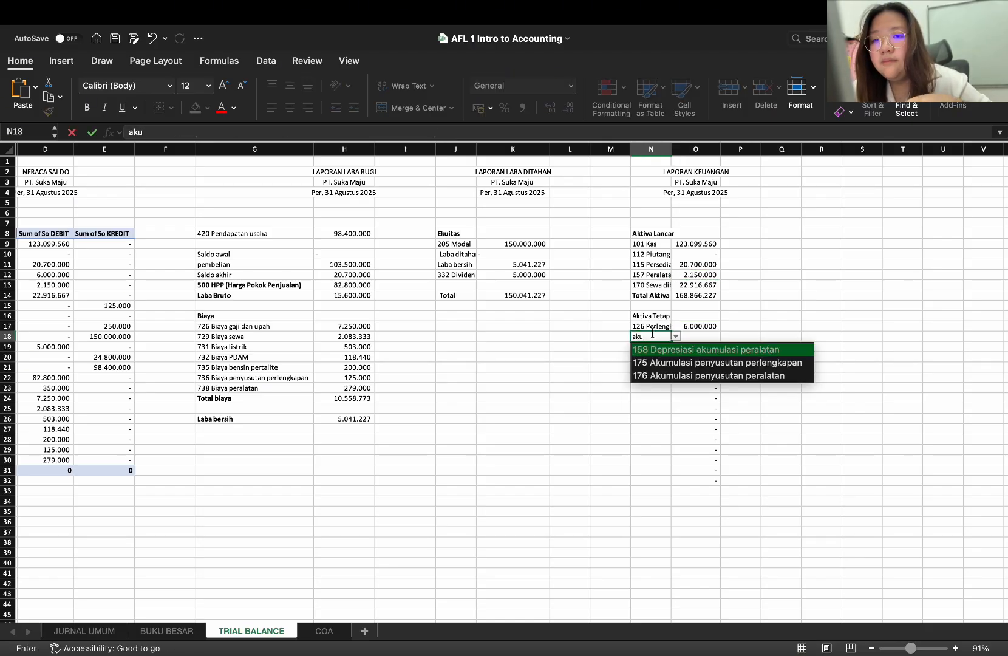
key("Down")
key("Return")
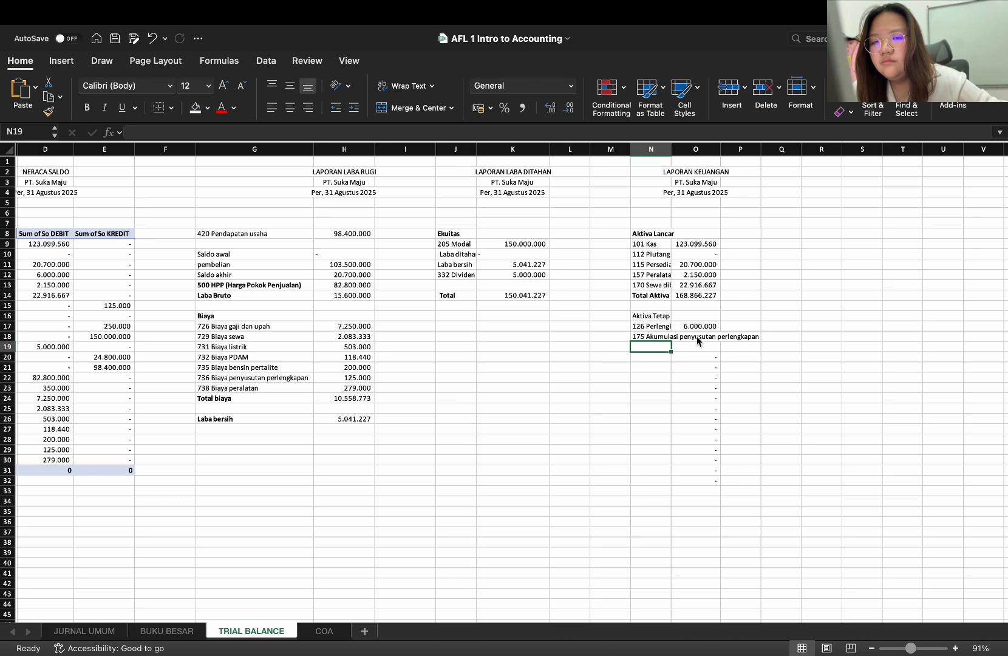
left_click(699, 331)
left_click_drag(721, 331, 721, 343)
Enter the label Total Aktiva Tetap in N19, below the accumulated depreciation account
left_click(654, 356)
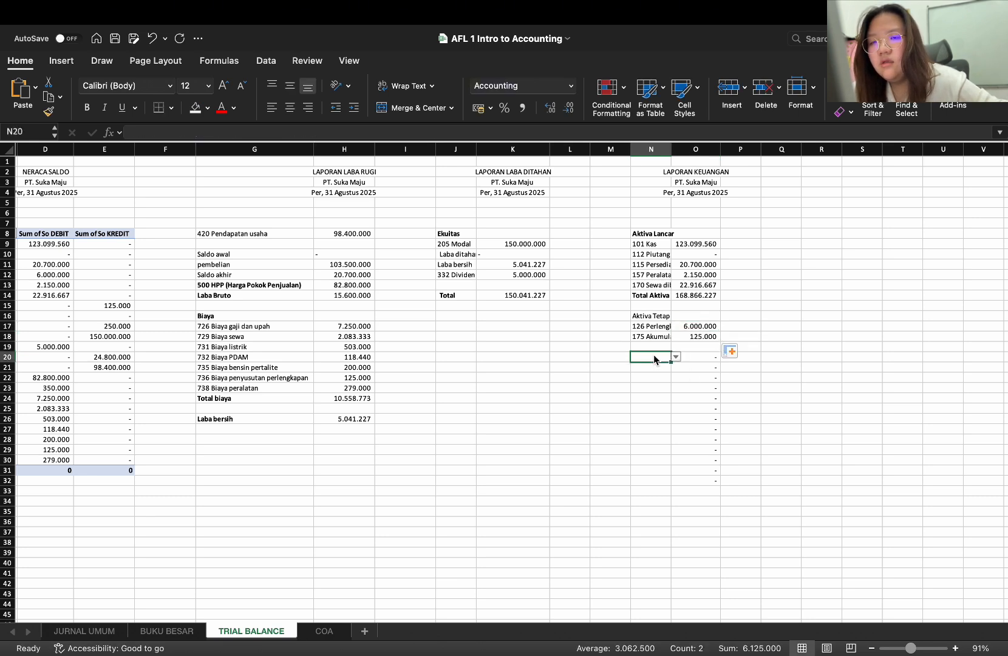
left_click(655, 347)
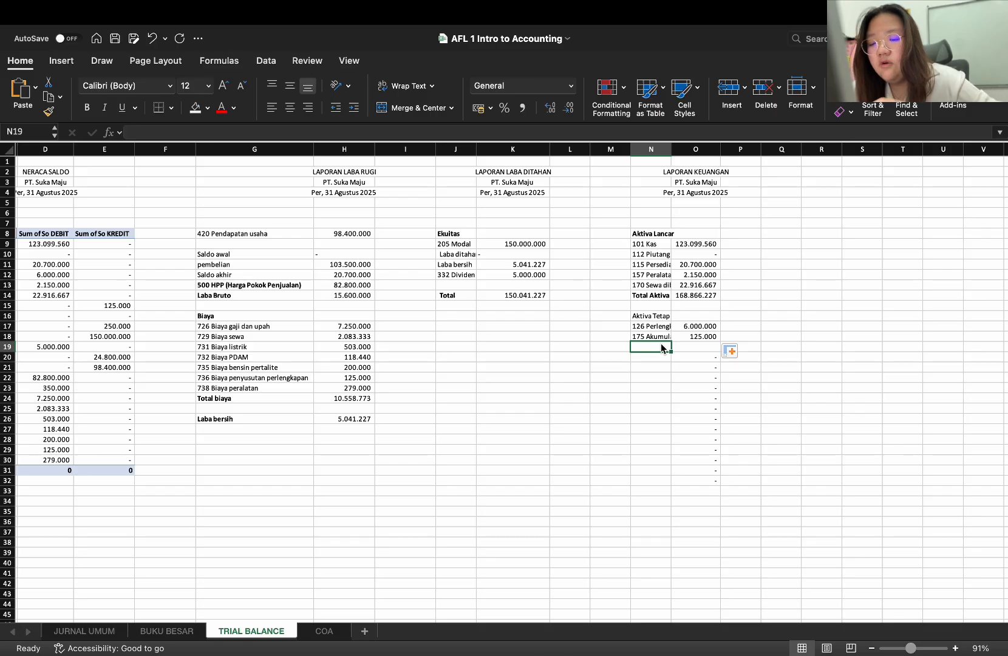
type("To")
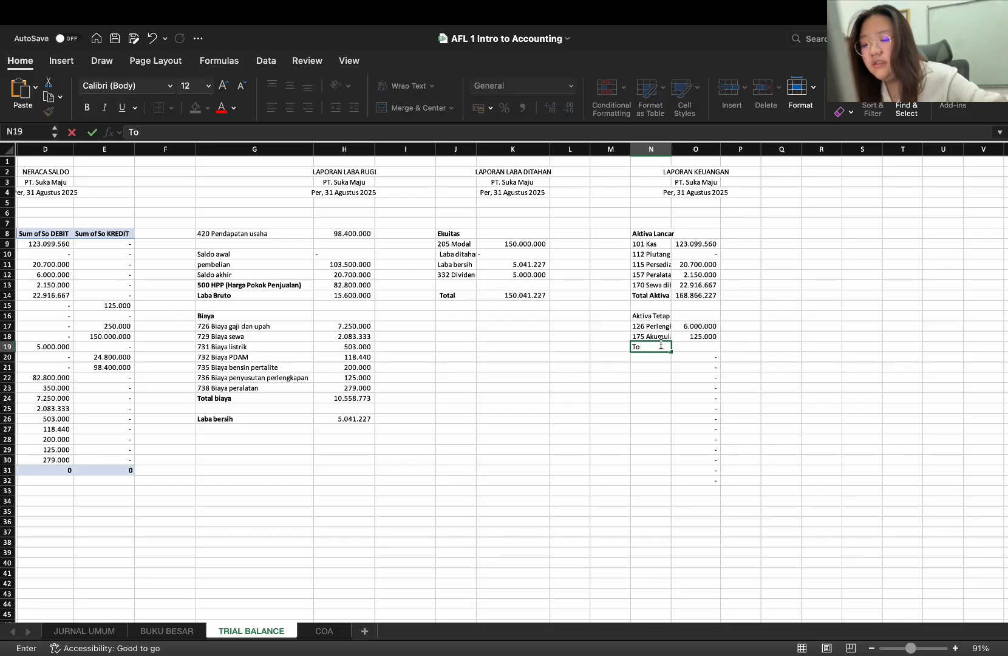
type("tal")
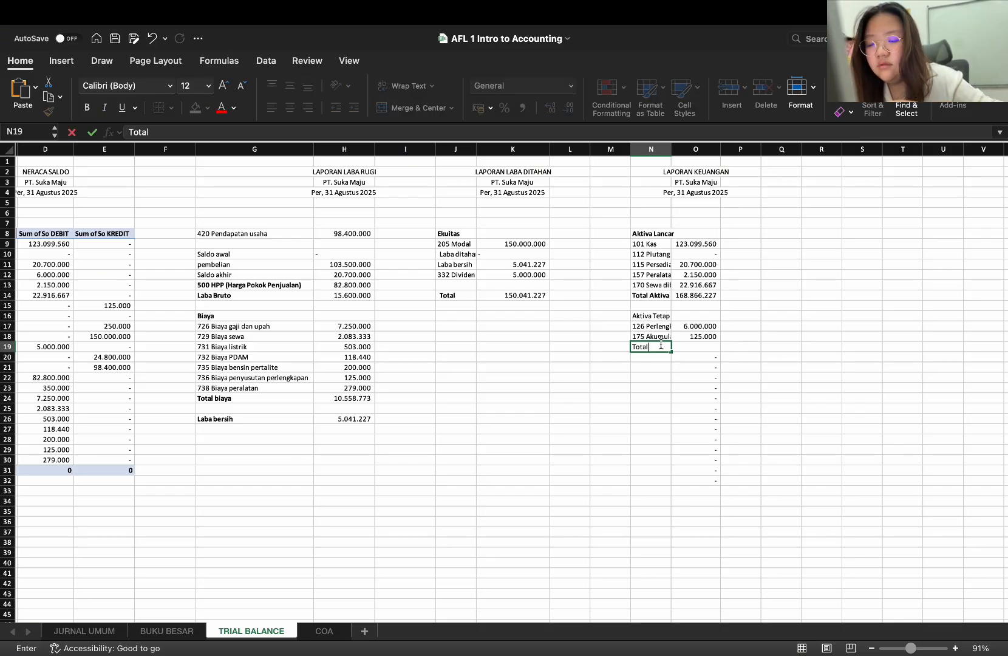
type(" Aktiva T")
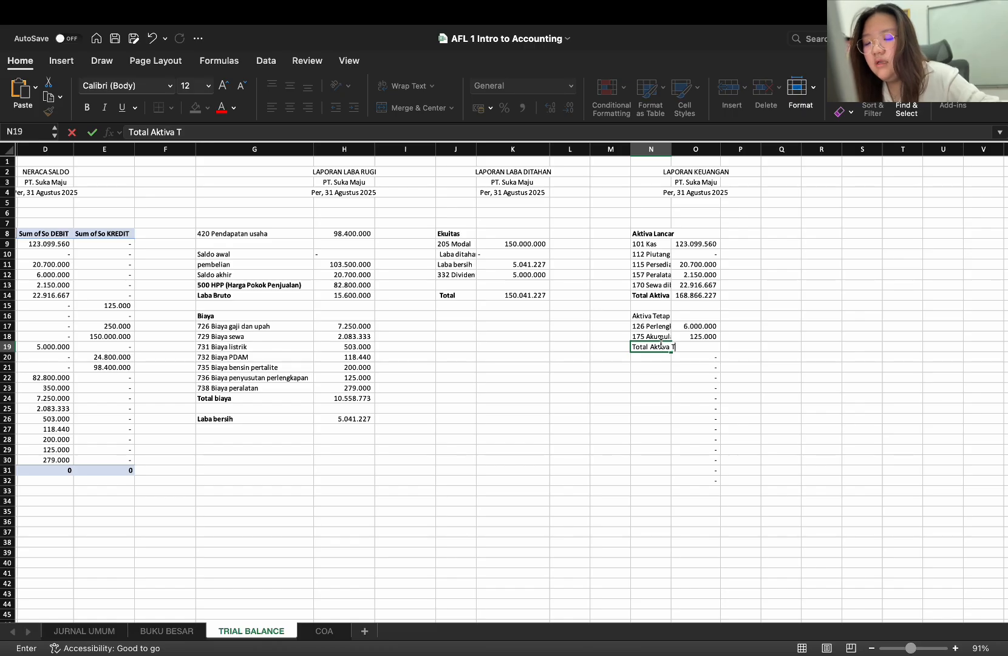
type("etap")
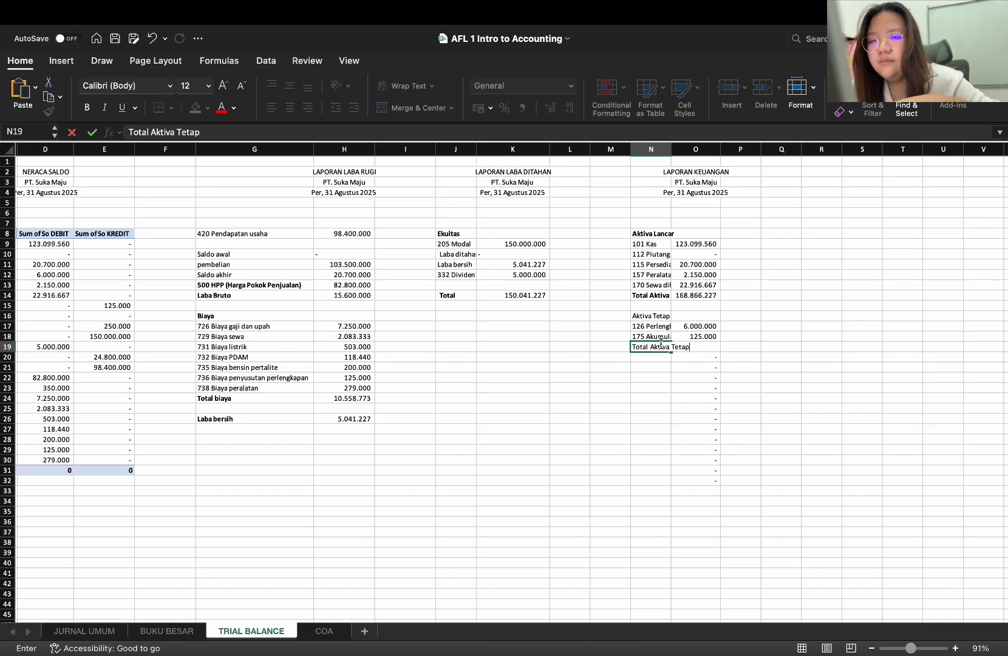
key("Tab")
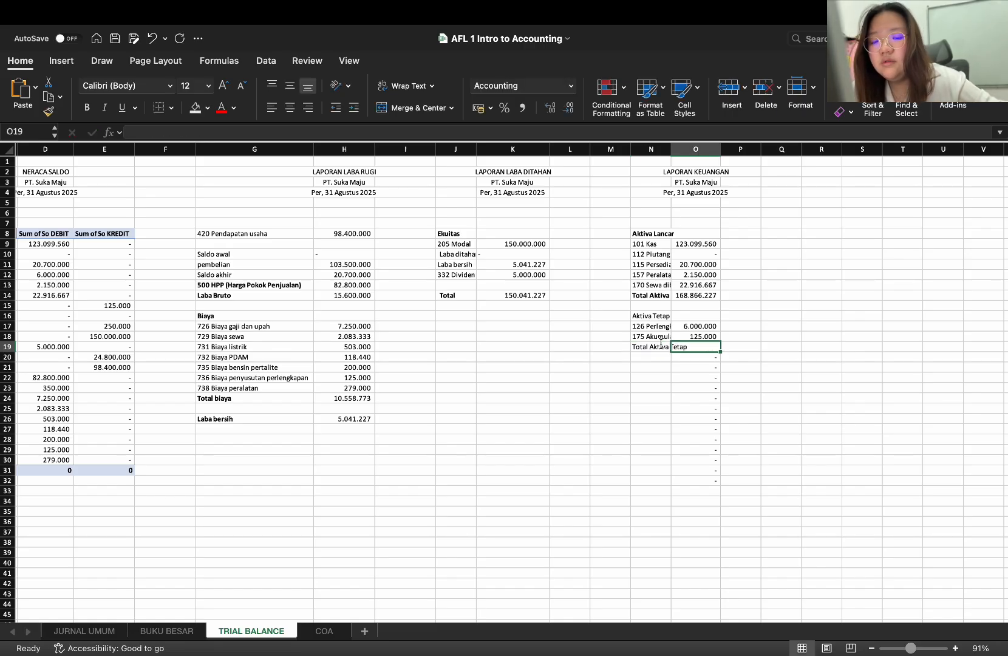
type("=")
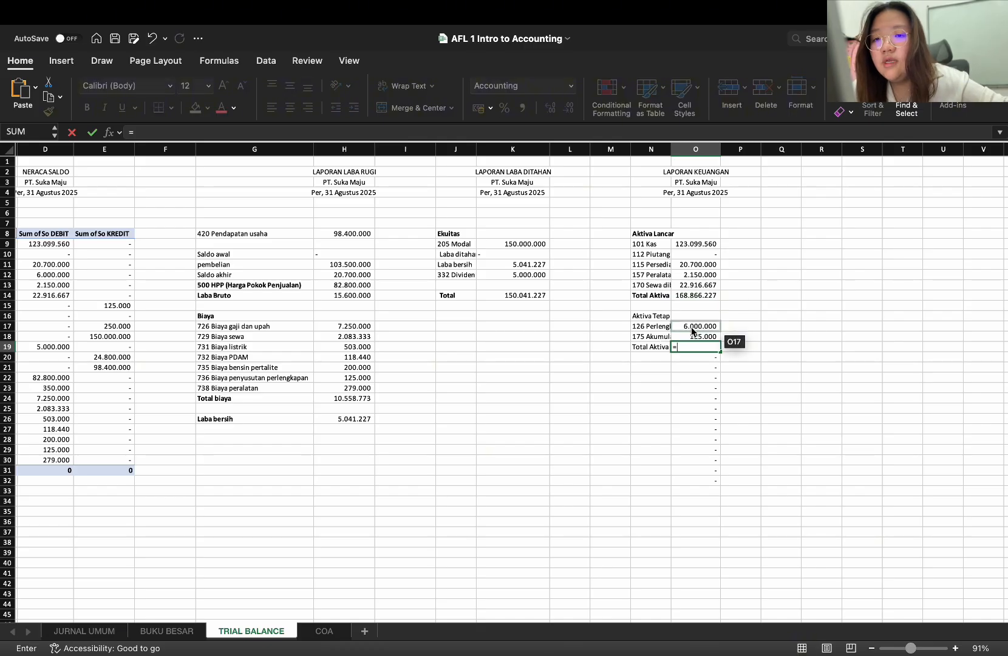
left_click(693, 329)
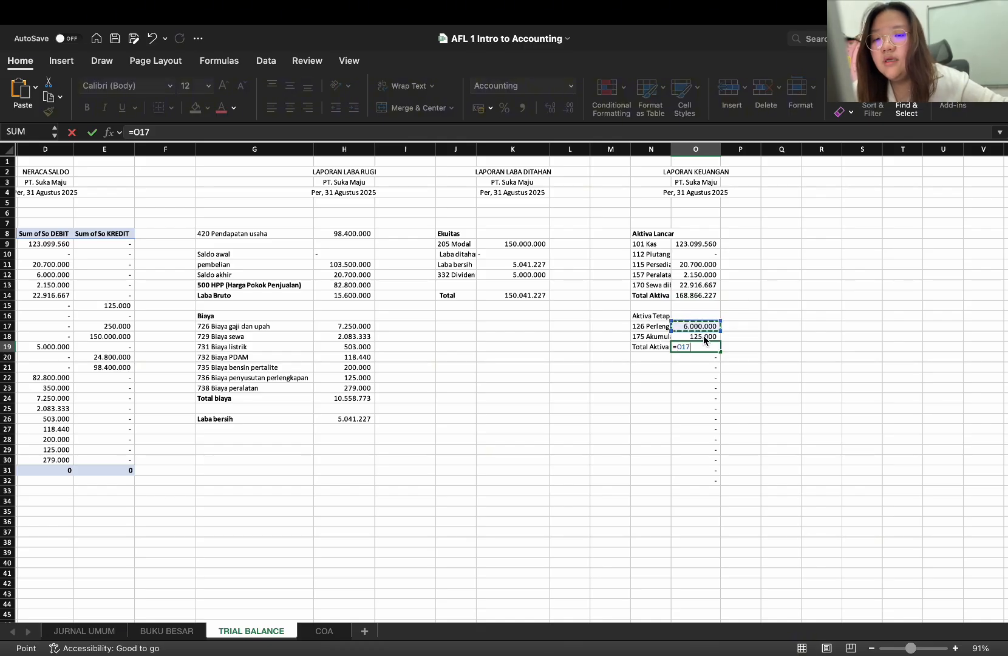
mouse_move(651, 149)
left_mouse_down()
mouse_move(733, 148)
mouse_move(653, 150)
left_mouse_up()
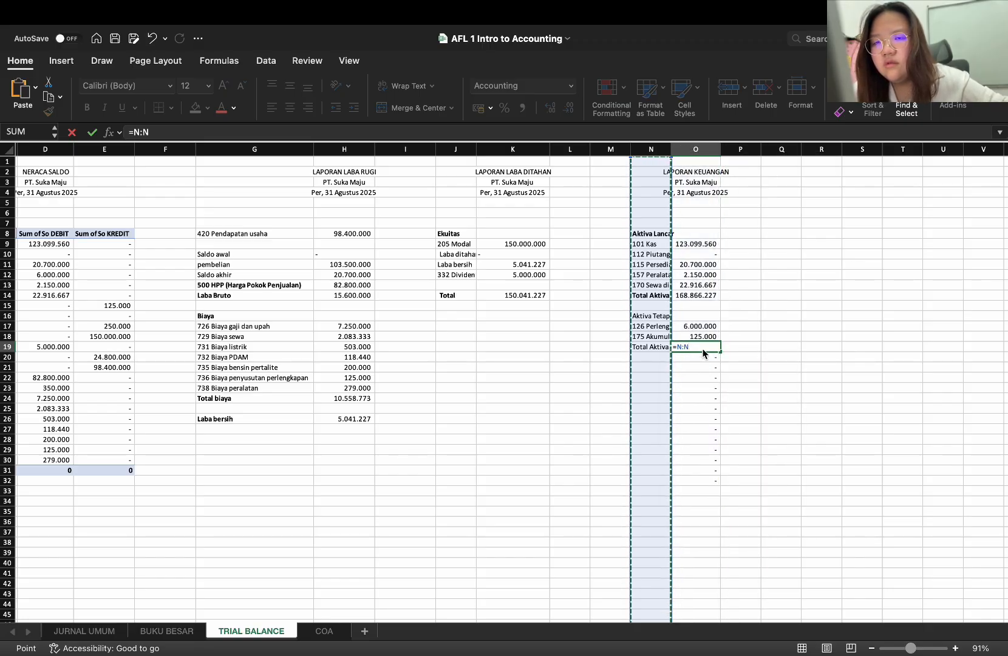
left_click(703, 349)
key("BackSpace")
key("BackSpace")
key("BackSpace")
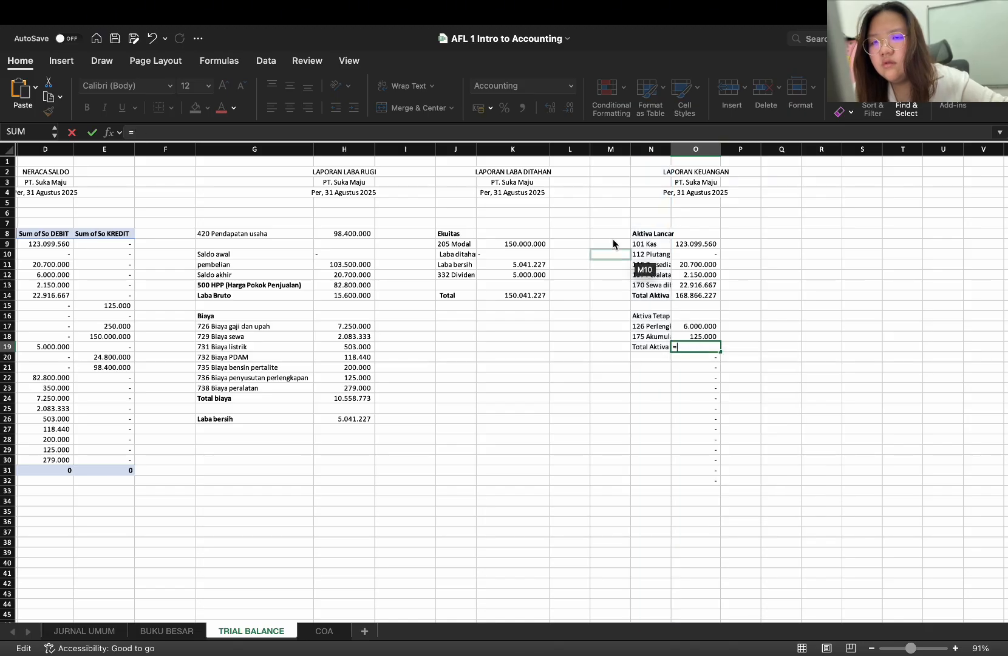
key("BackSpace")
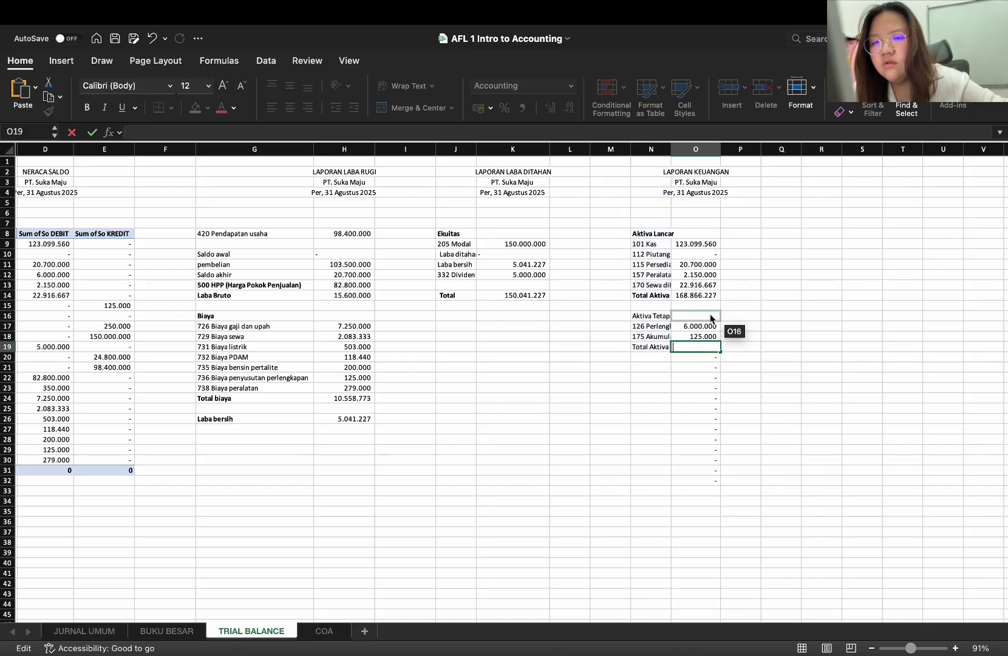
Widen column N so the account names in the LAPORAN KEUANGAN have more room
left_click_drag(668, 152, 686, 152)
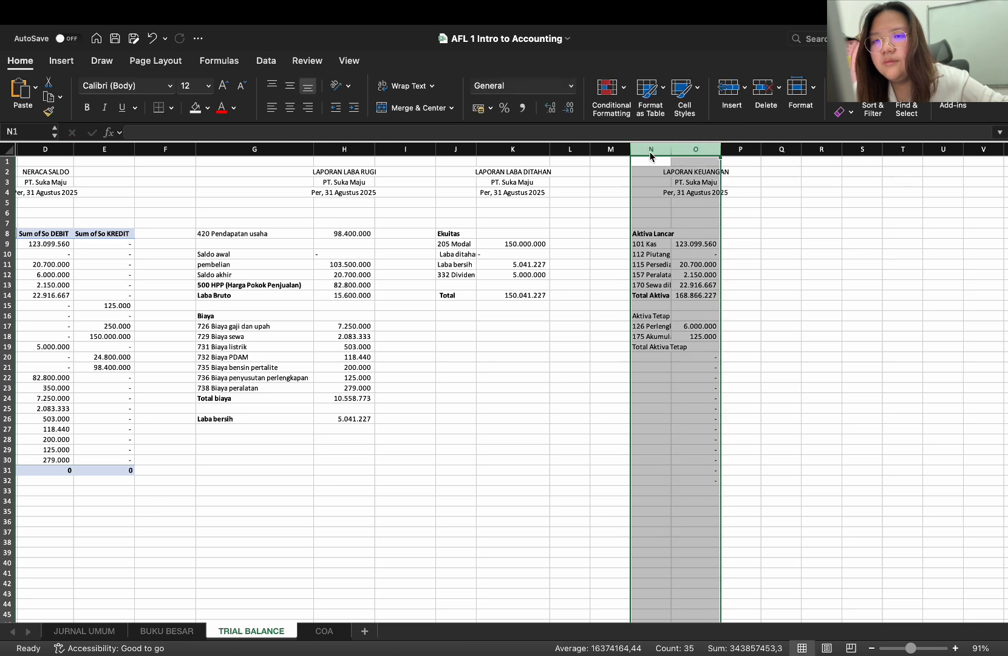
left_click(671, 151)
left_click_drag(671, 152, 727, 153)
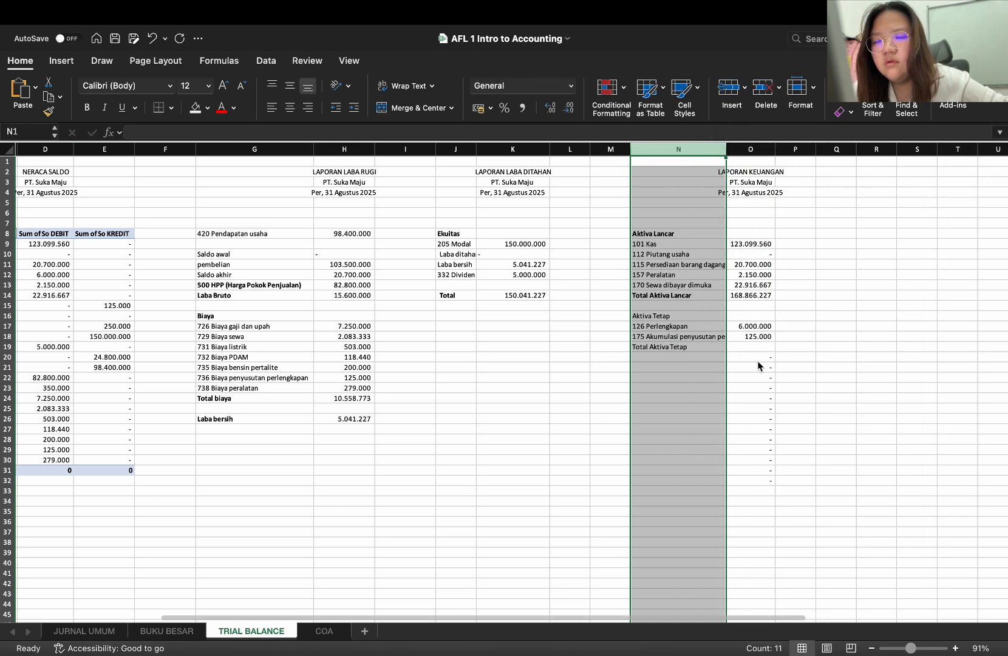
left_click(759, 366)
Calculate Total Aktiva Tetap in O19 with =O17-O18 and clear the leftover formula in O20
left_click(748, 338)
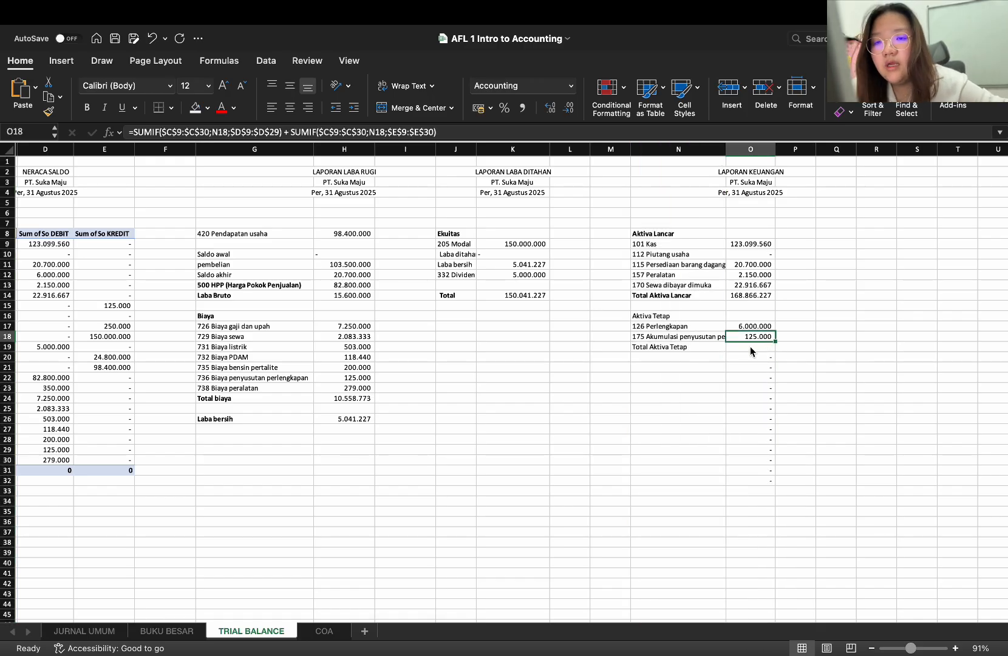
left_click(750, 347)
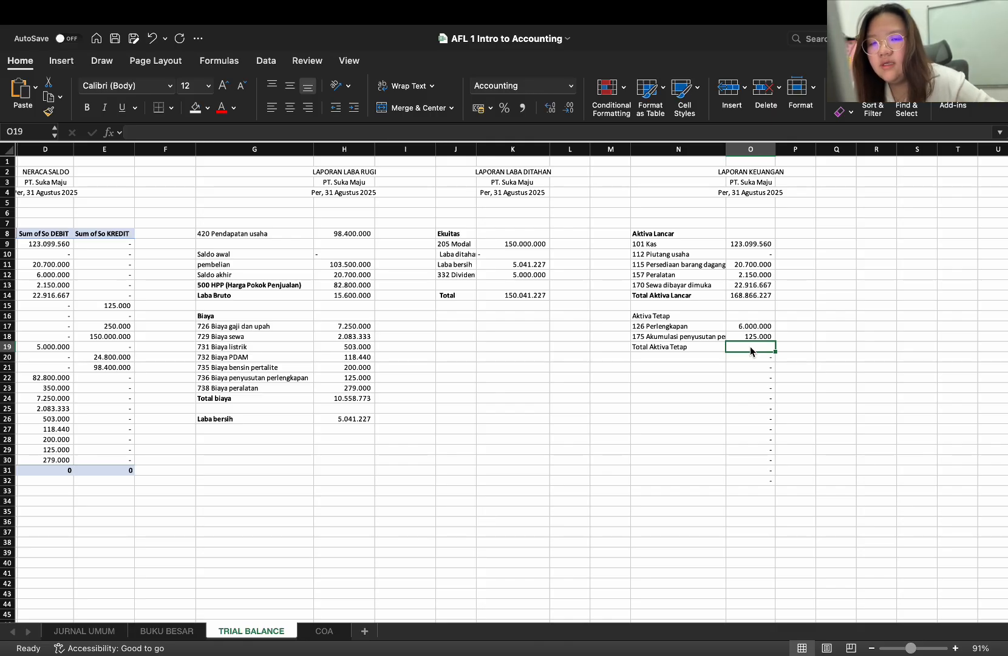
type("=")
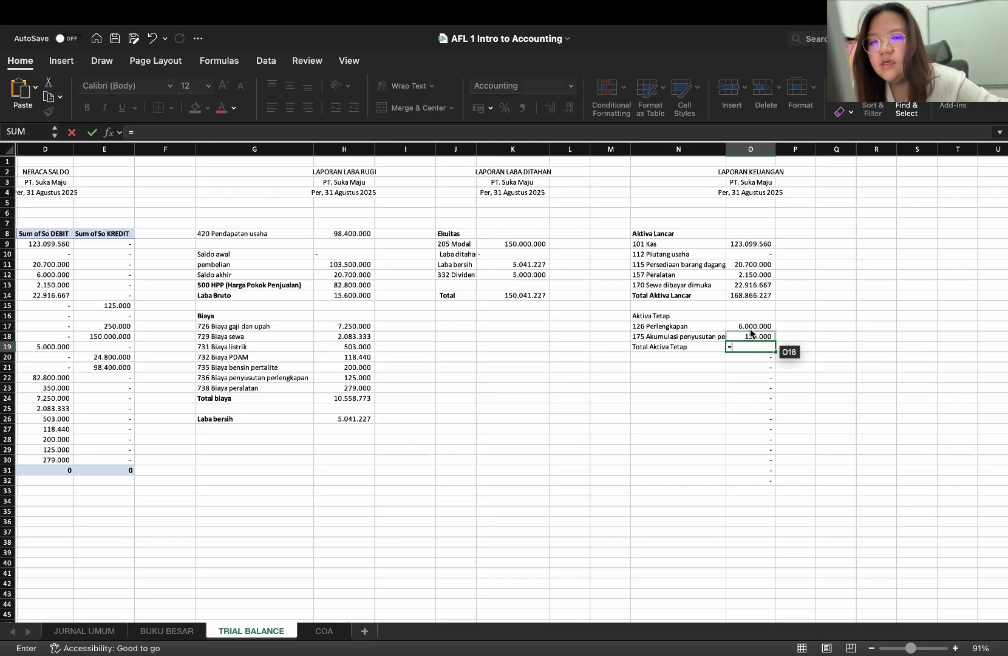
left_click(751, 328)
type("-")
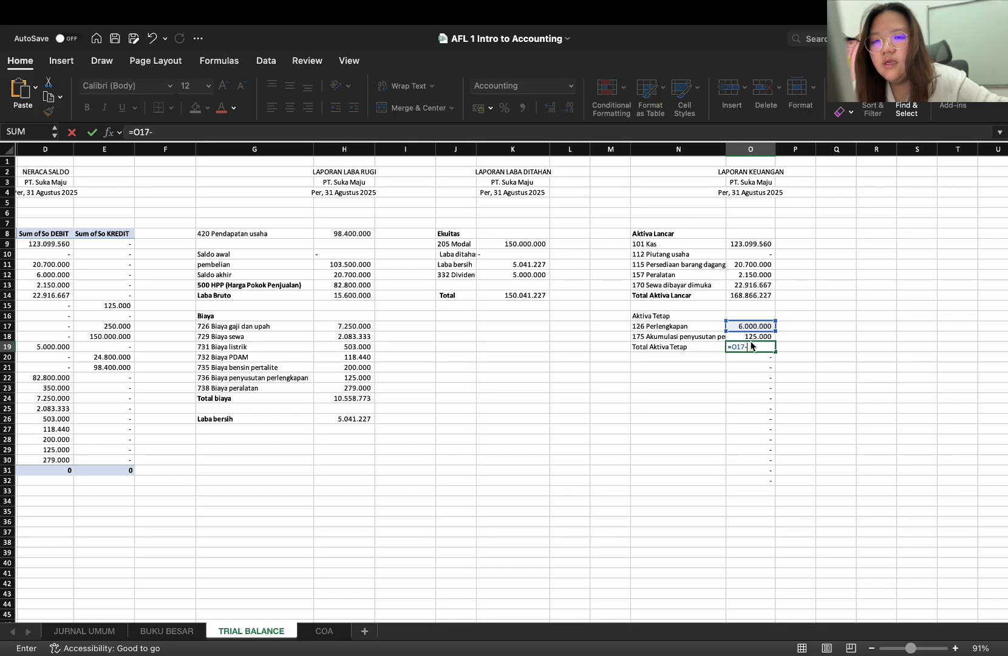
left_click(750, 338)
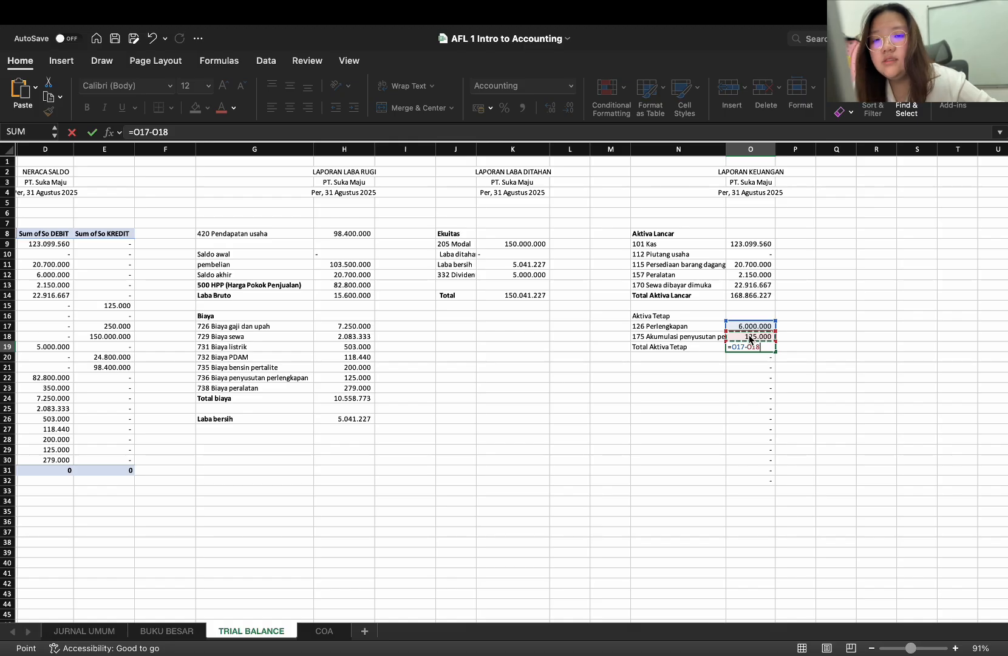
key("Return")
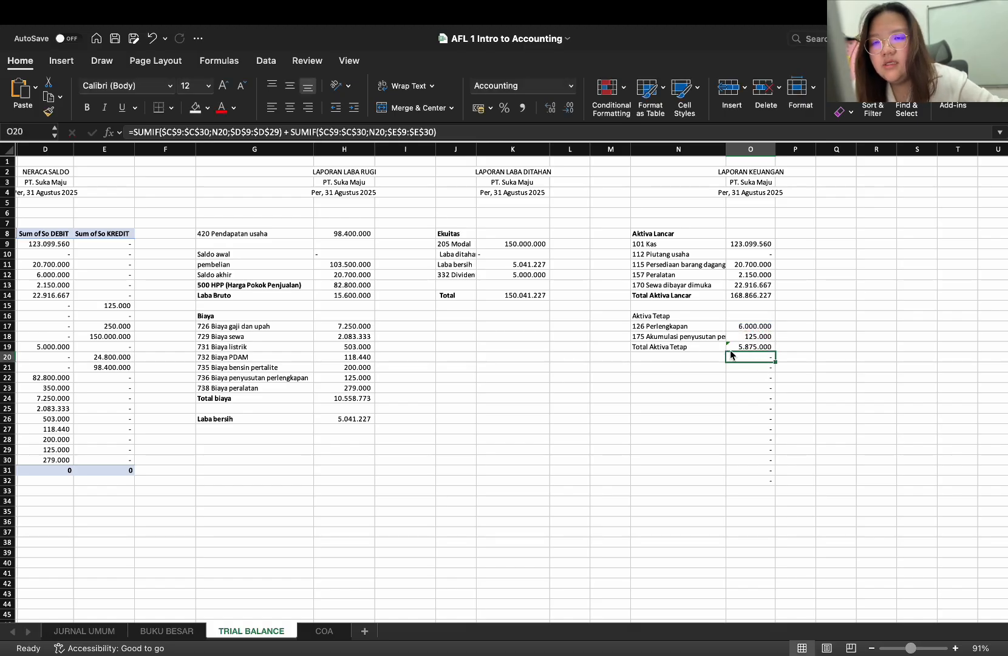
key("Delete")
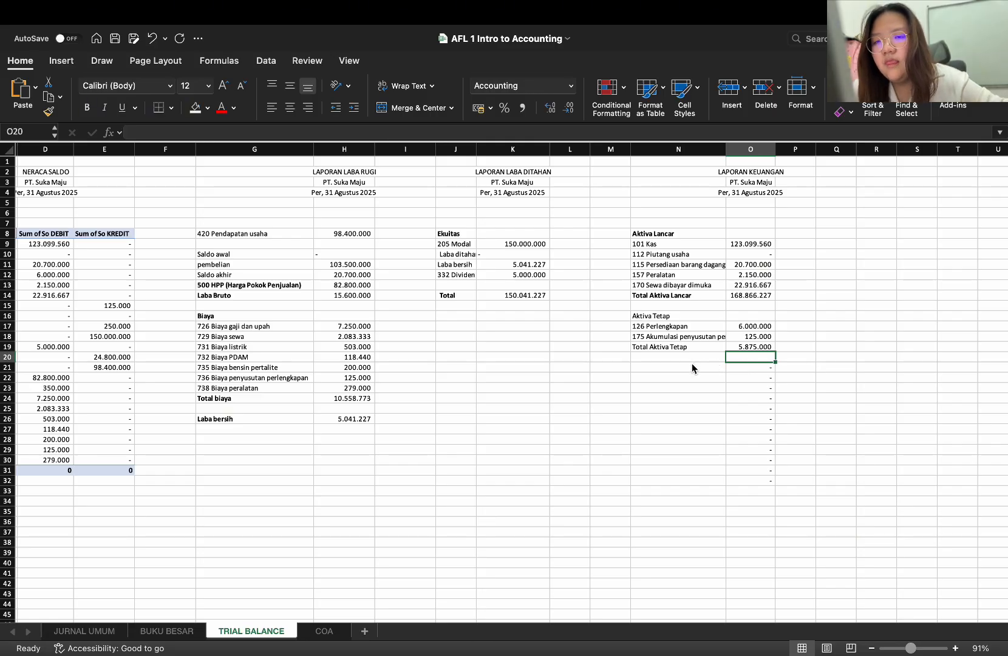
Make the Aktiva Tetap heading in N16 and the Total Aktiva Tetap label in N19 bold
left_click(666, 315)
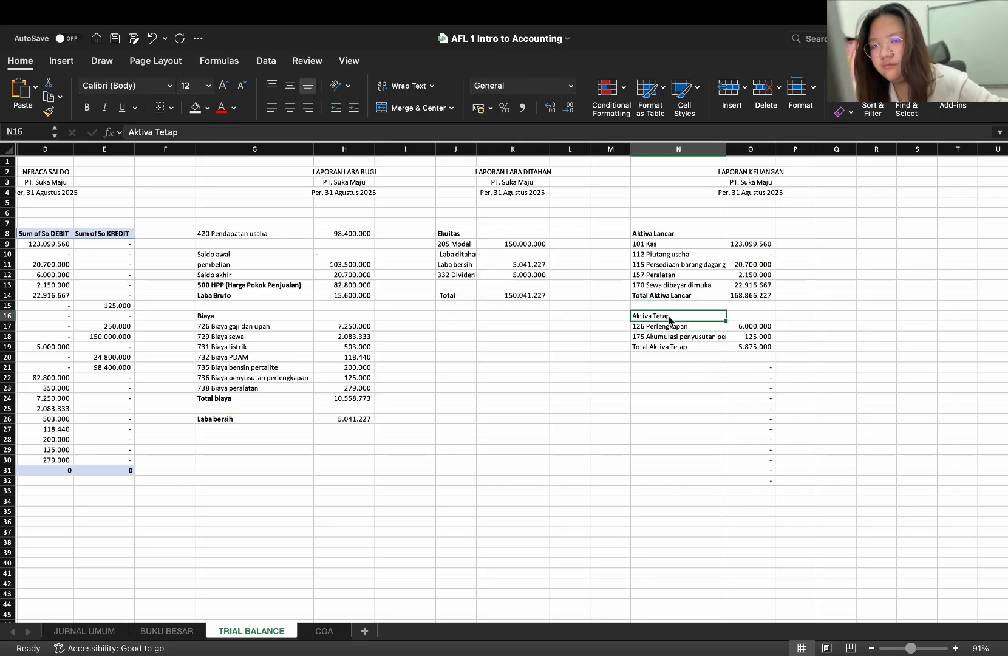
key("super+b")
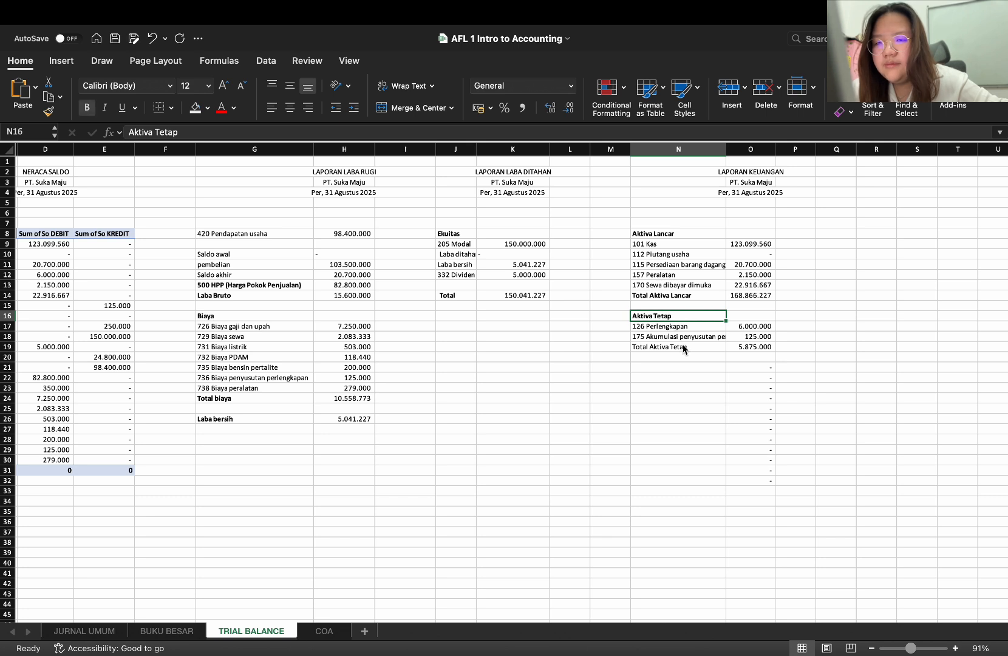
left_click(685, 347)
key("super+b")
Add a top border to the Total Aktiva Tetap amount in O19 and the Total Aktiva Lancar amount in O14
left_click(744, 347)
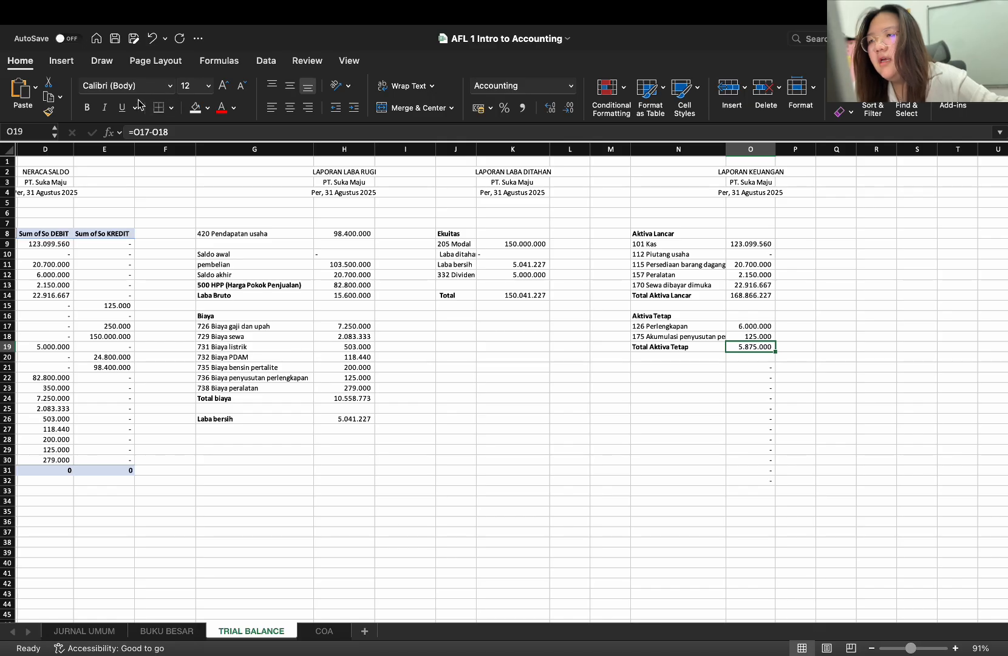
left_click(171, 108)
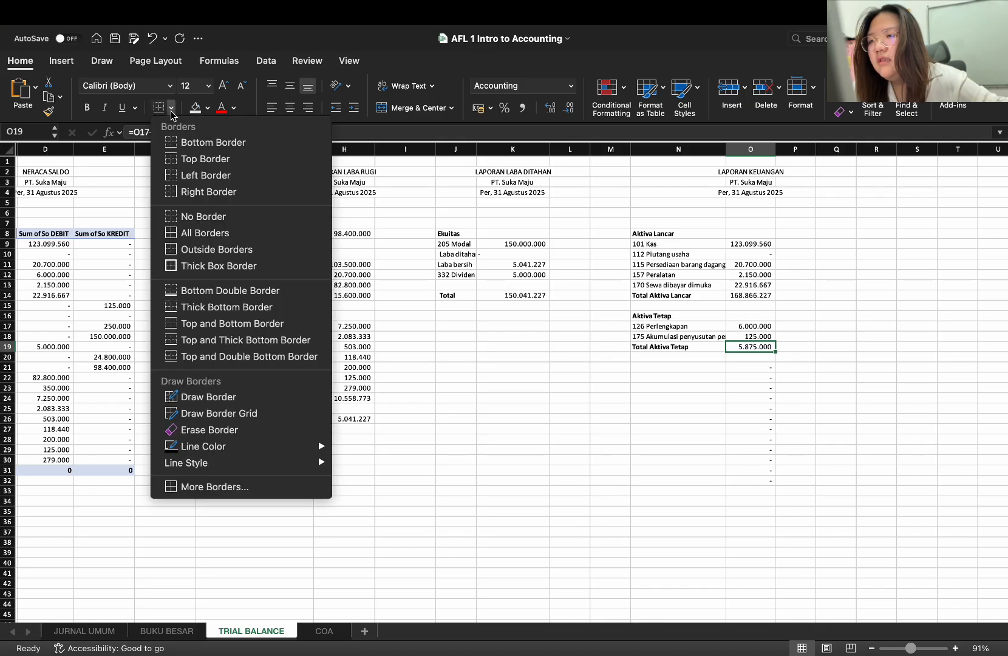
left_click(210, 159)
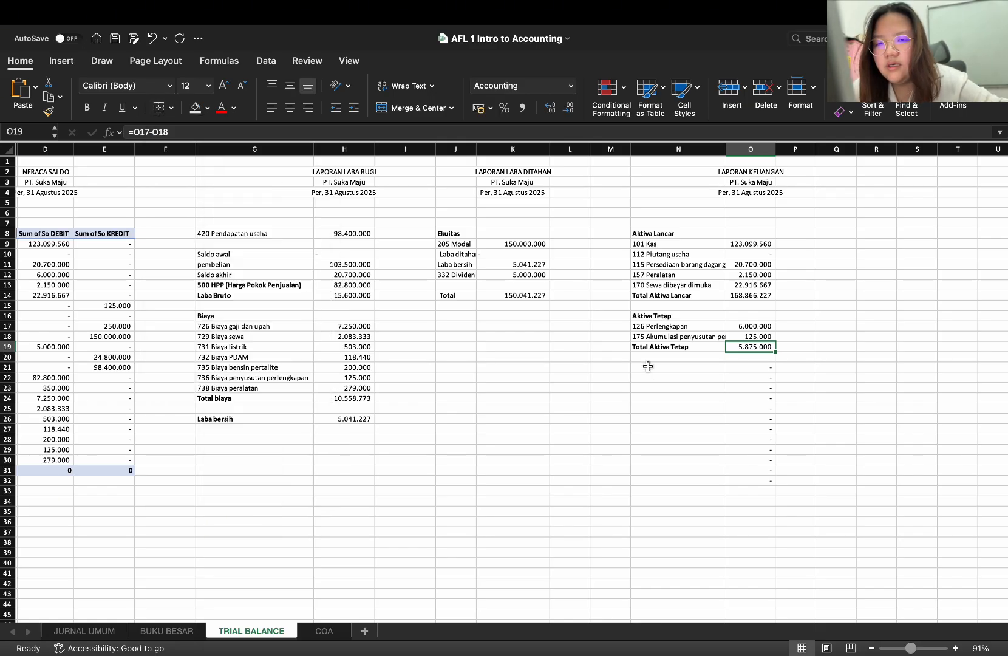
left_click(671, 367)
left_click(760, 298)
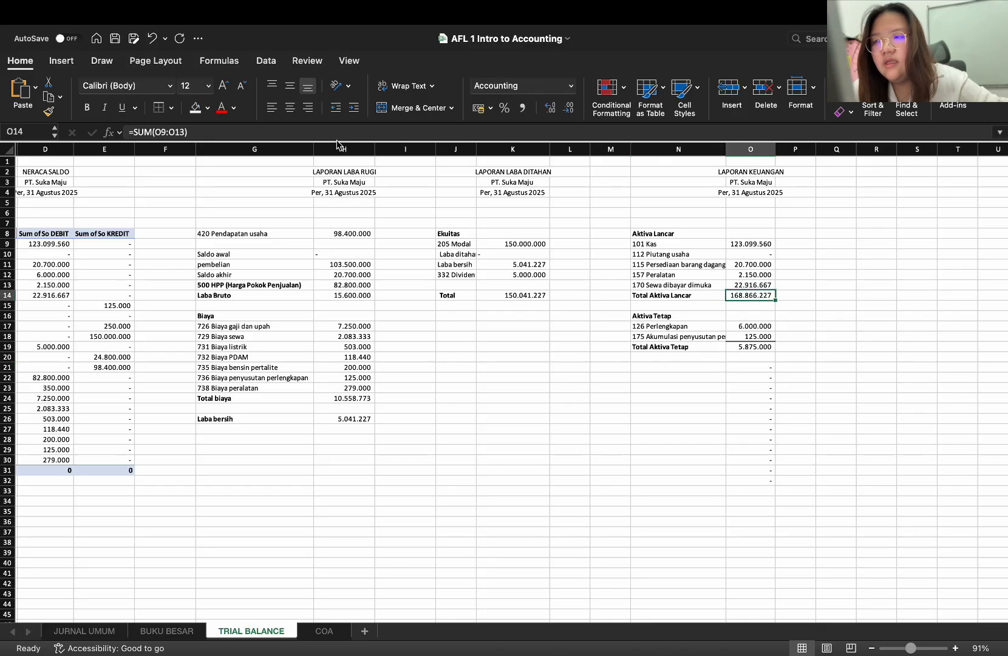
left_click(722, 349)
left_click(713, 361)
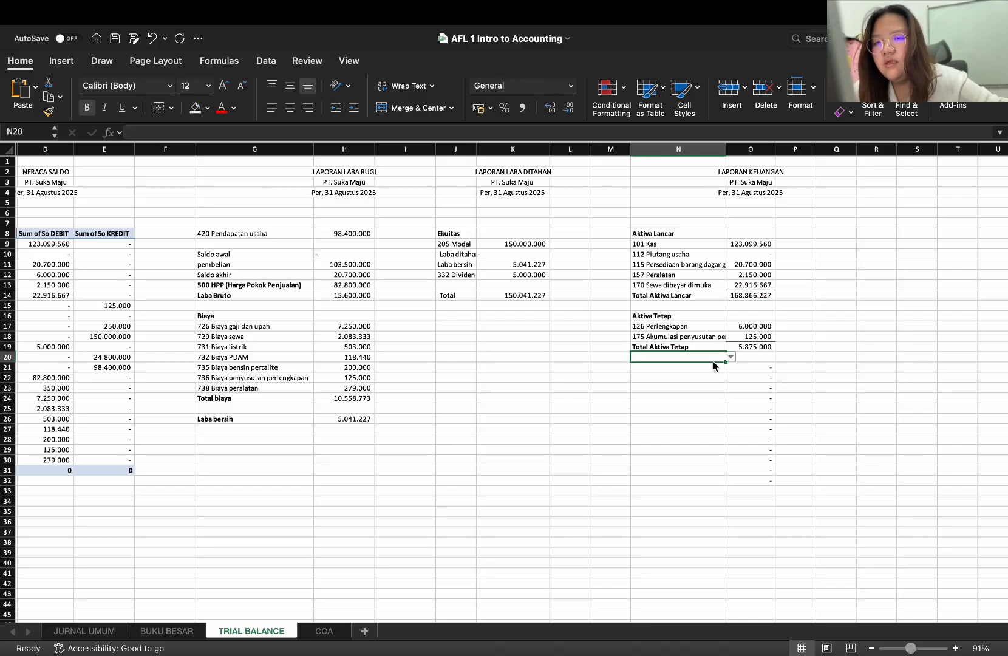
Try to enter the bold label Total Aktiva in N21, which still carries the account-list validation
left_click(711, 367)
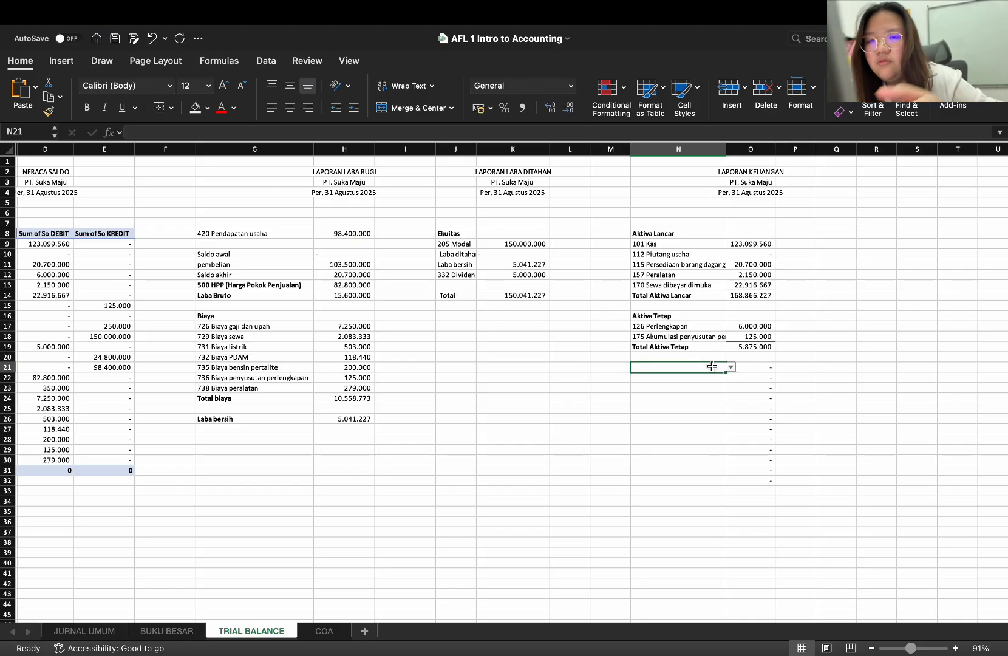
key("super+b")
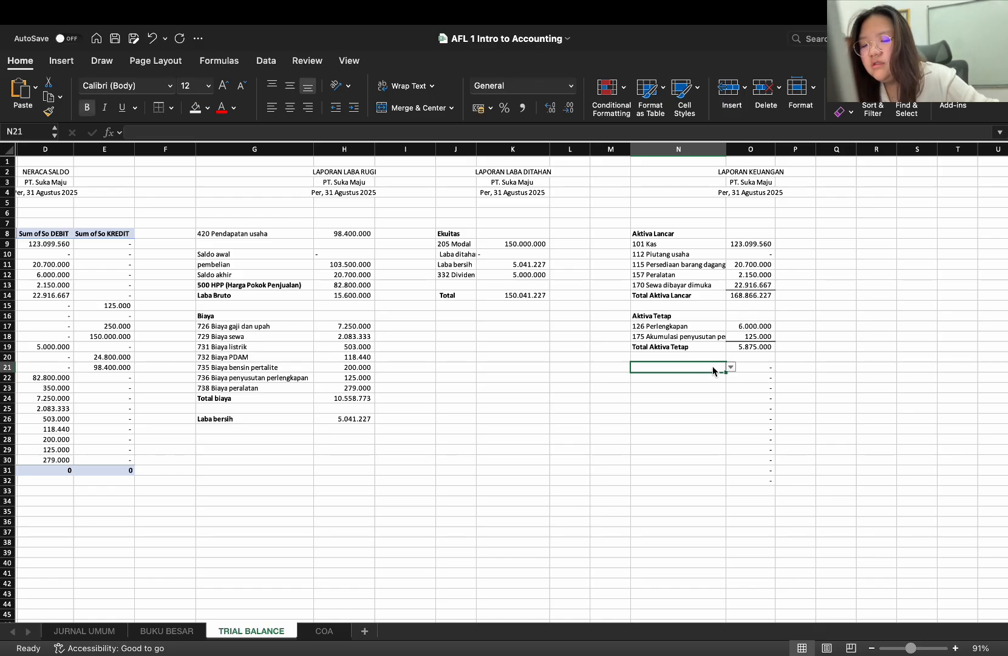
type("Total Akti")
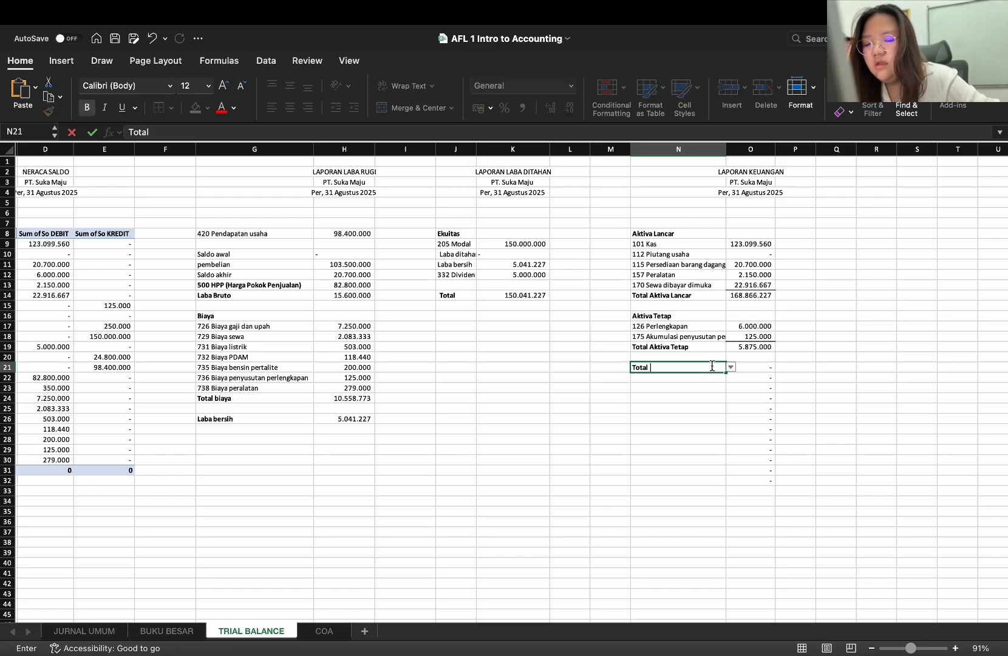
type("va")
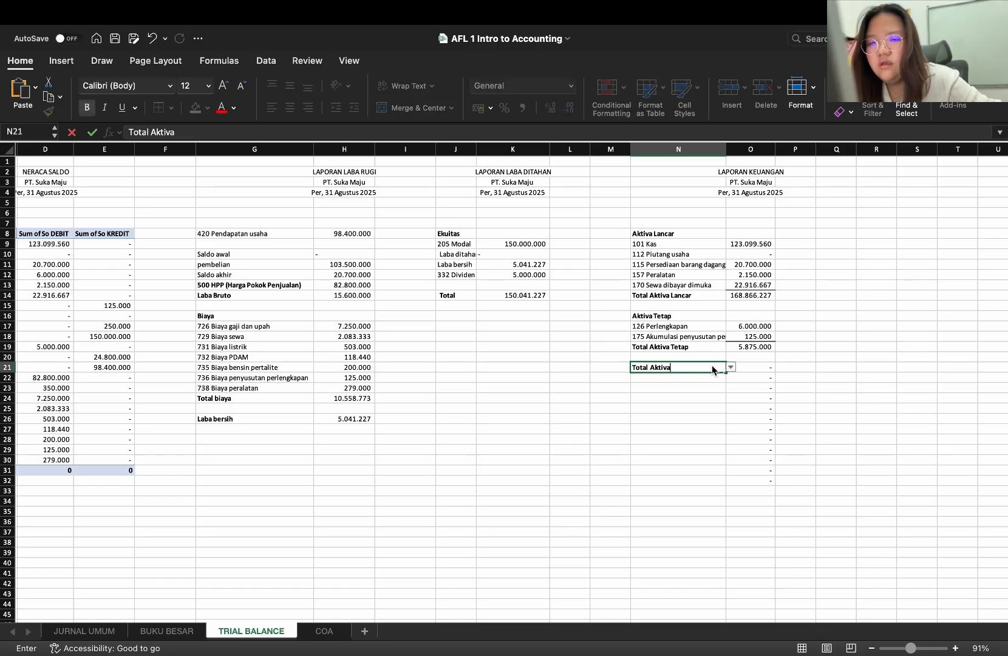
key("Return")
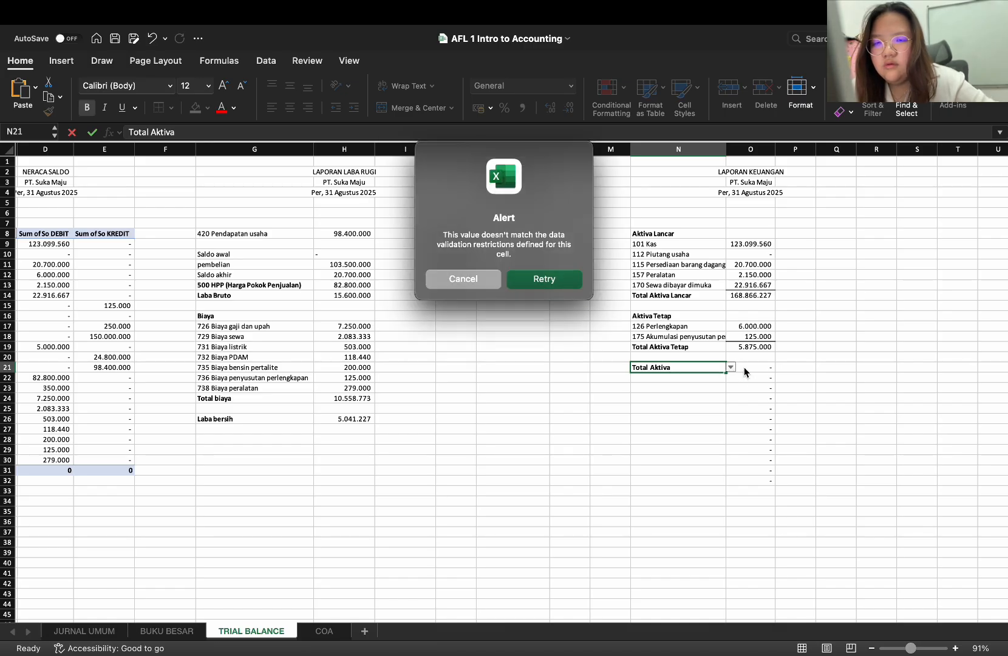
left_click(476, 280)
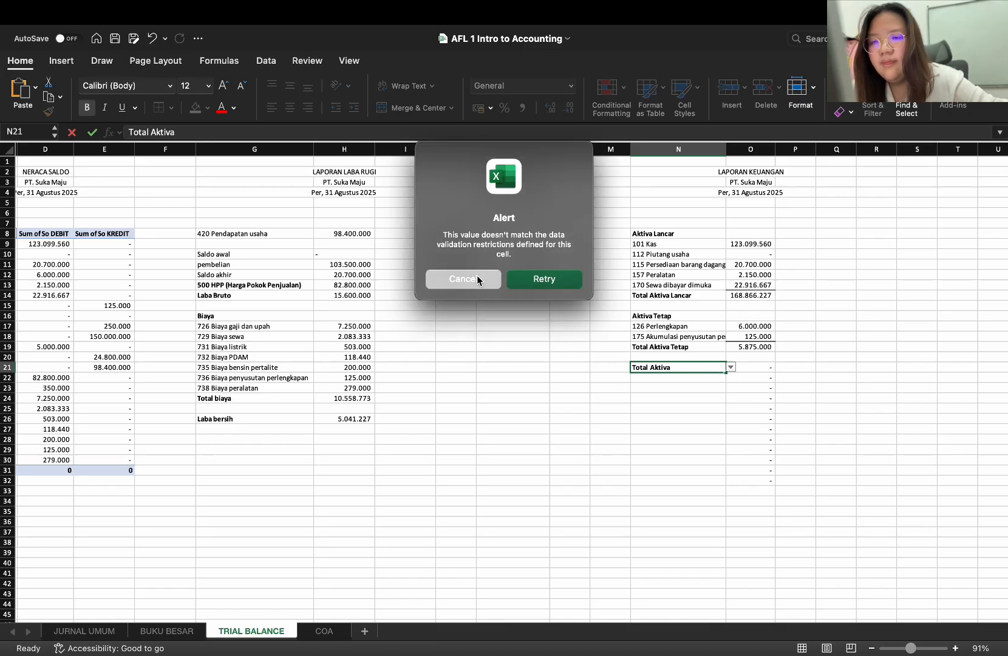
Copy the blank cell M21 over N21 to remove its data validation
left_click(614, 368)
key("super+c")
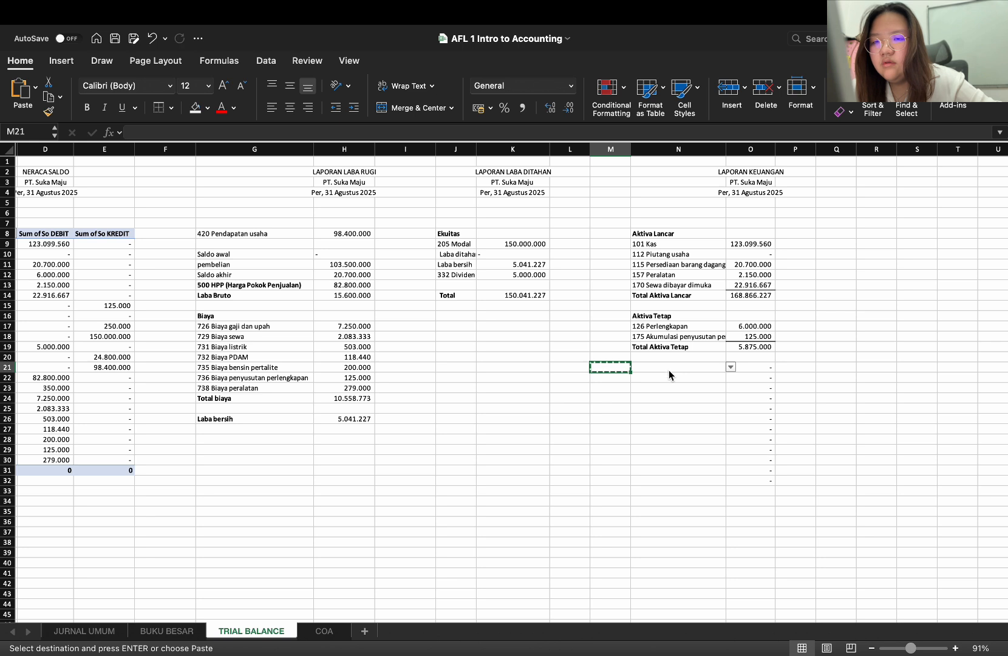
left_click(660, 364)
key("super+v")
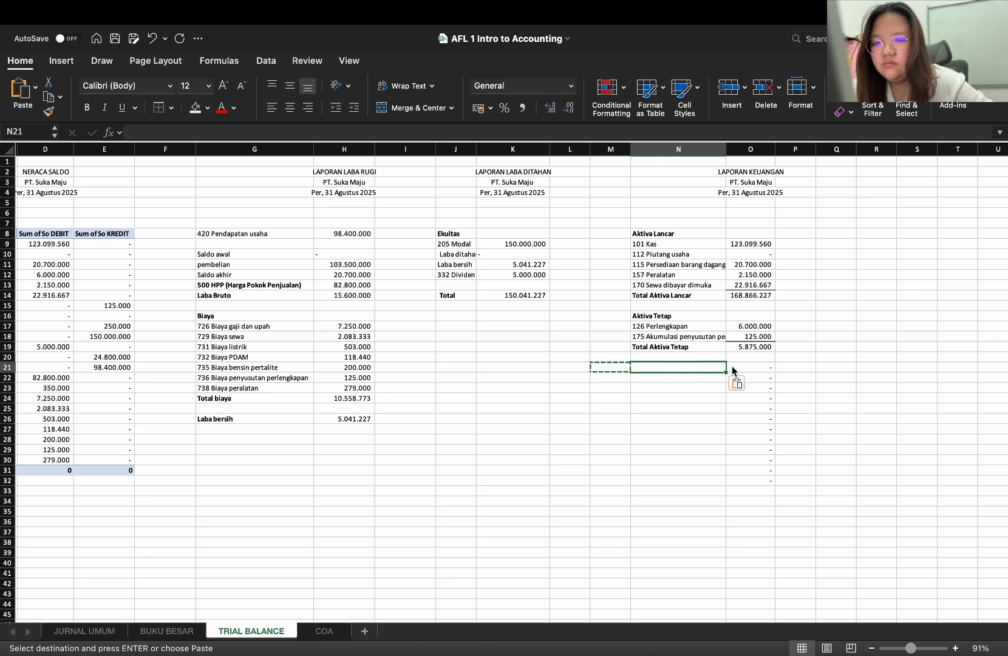
left_click(733, 369)
left_click(704, 367)
key("Escape")
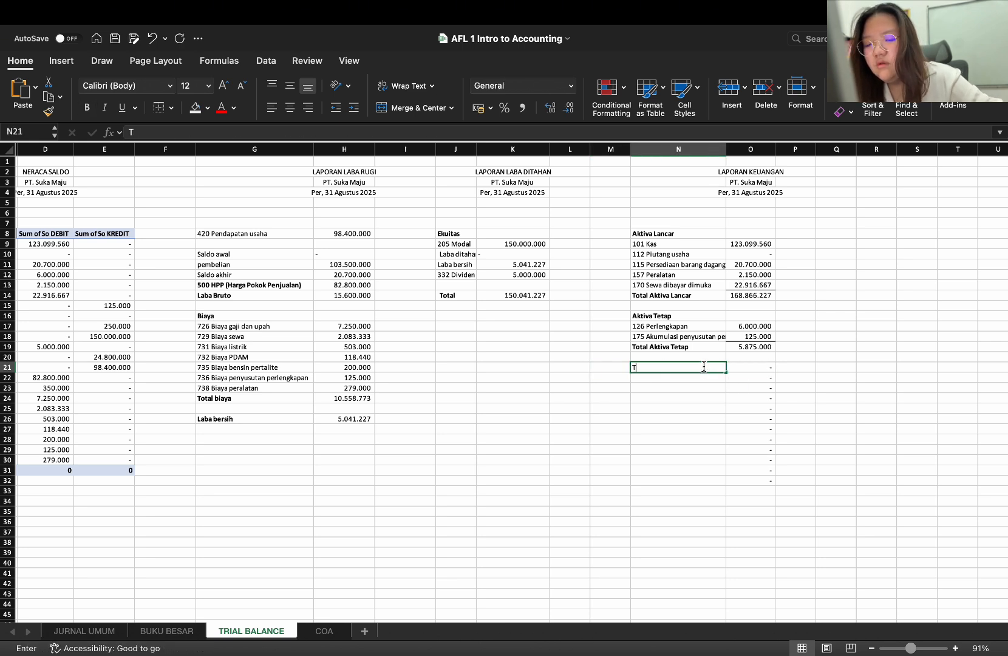
Enter the label Total Aktiva in N21 and make it bold
type("Total ")
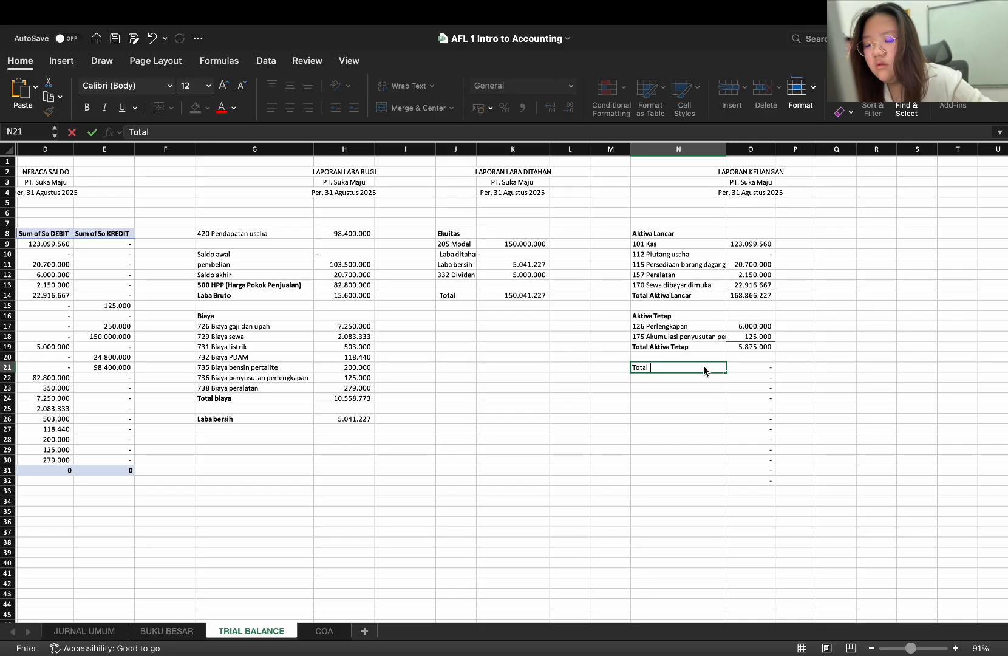
type("Aktiva")
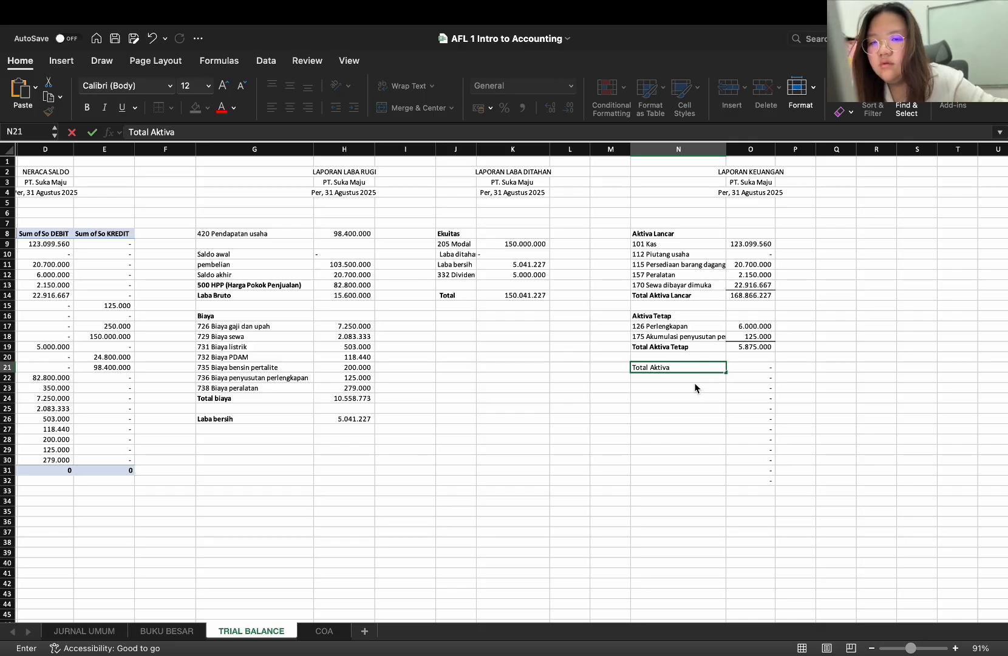
key("Return")
left_click(694, 369)
key("super+b")
Replace the lookup formula in O21 with =O14+O19 to total Aktiva Lancar and Aktiva Tetap
left_click(739, 372)
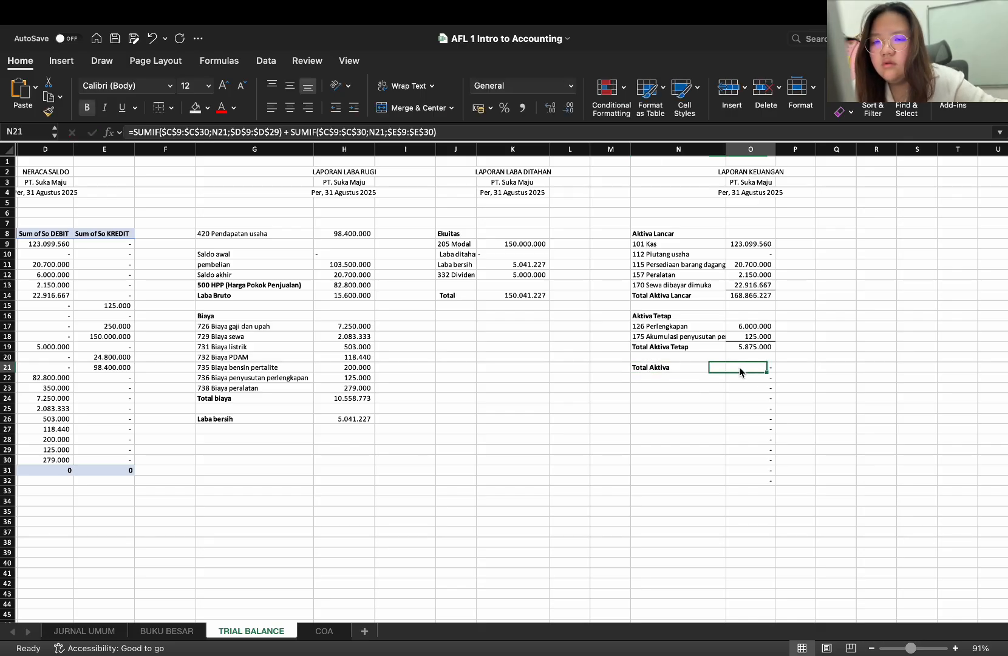
key("Delete")
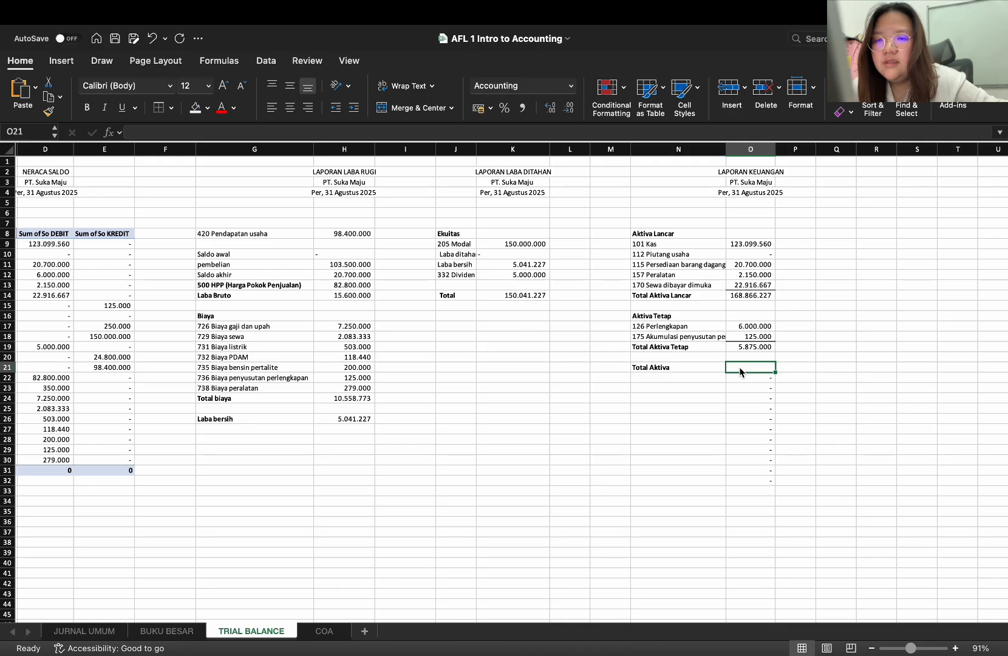
type("=")
left_click(760, 297)
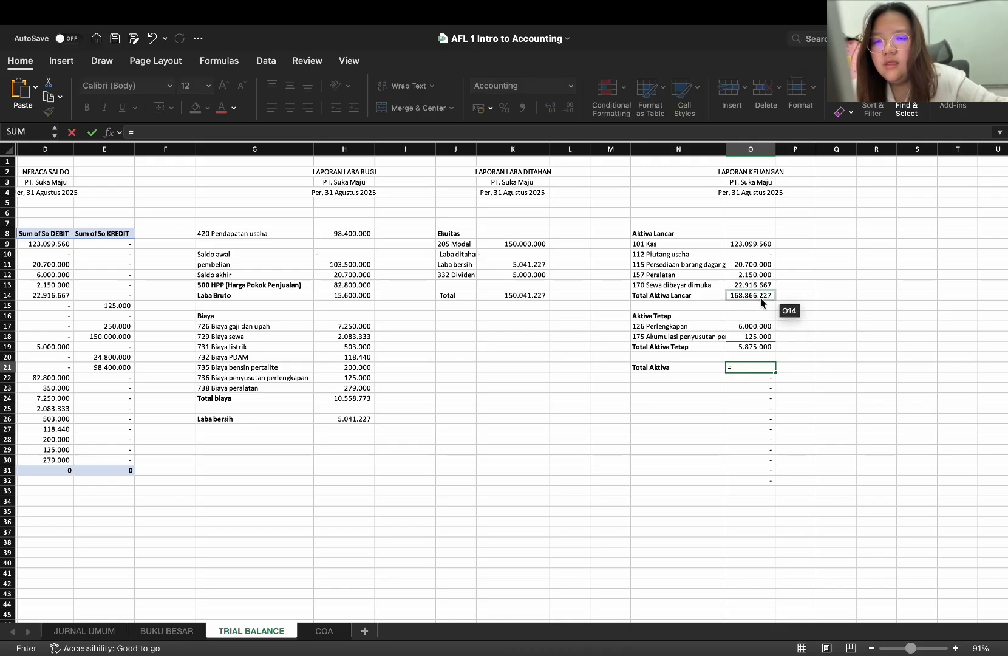
type("+")
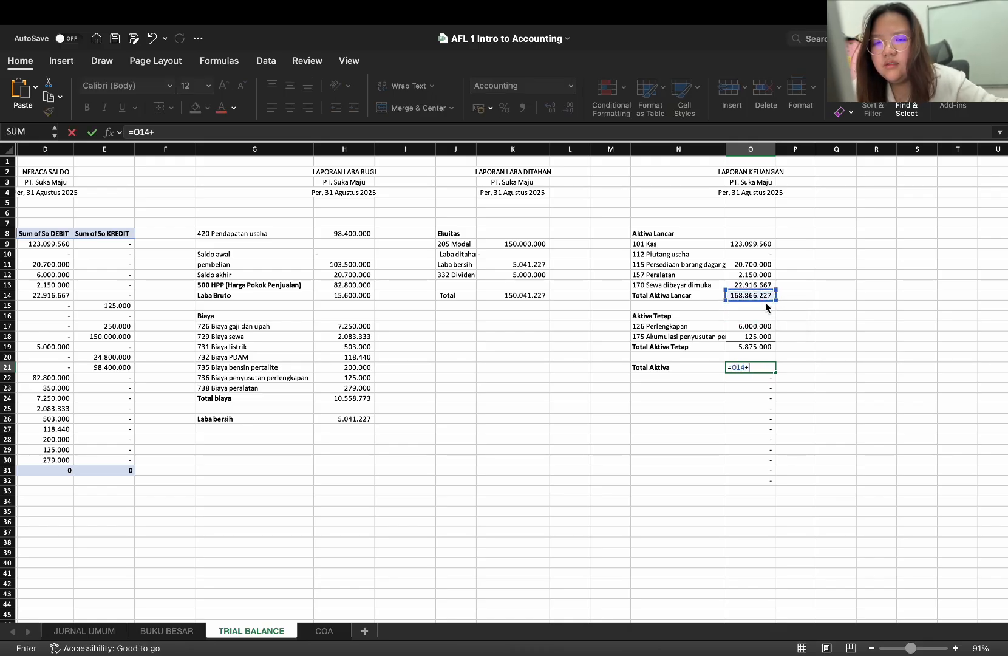
left_click(756, 348)
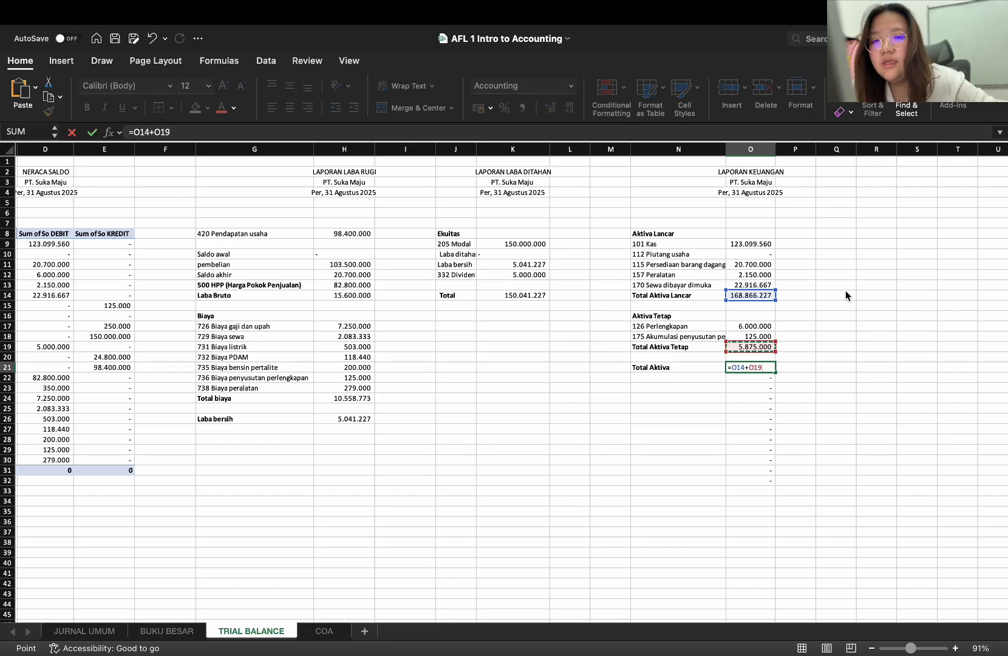
key("Return")
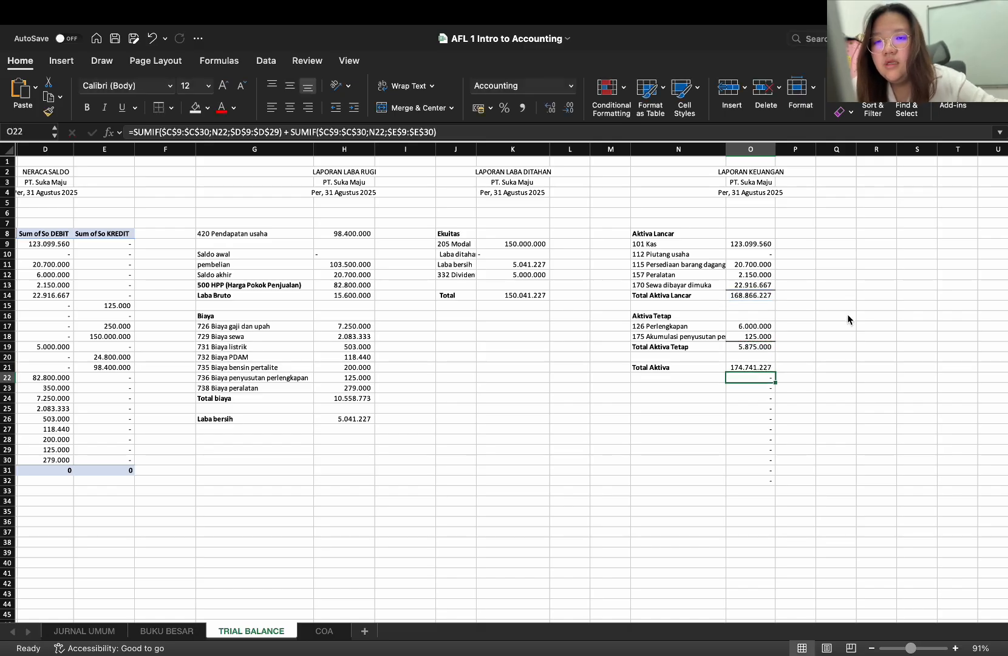
Clear the leftover SUMIF formulas from O22 and O23 below the Total Aktiva amount
double_click(718, 376)
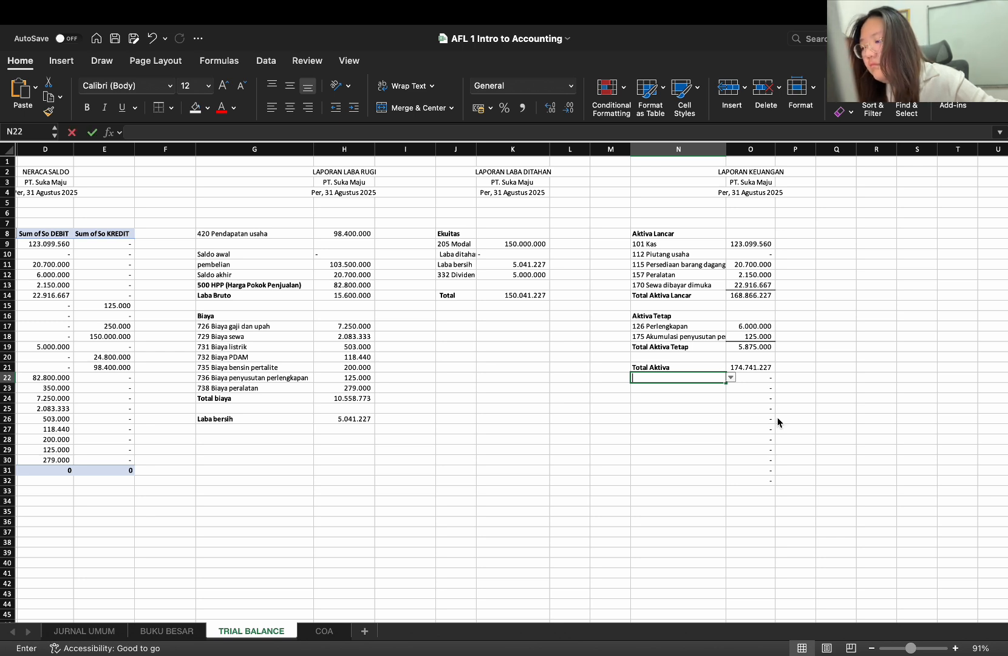
left_click(735, 401)
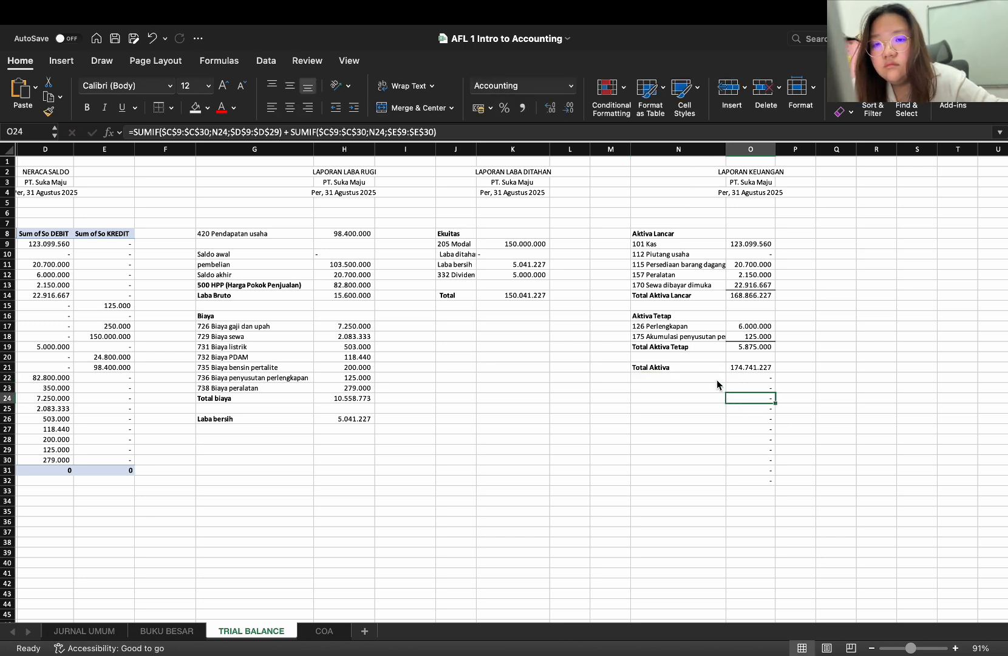
left_click(739, 377)
key("Delete")
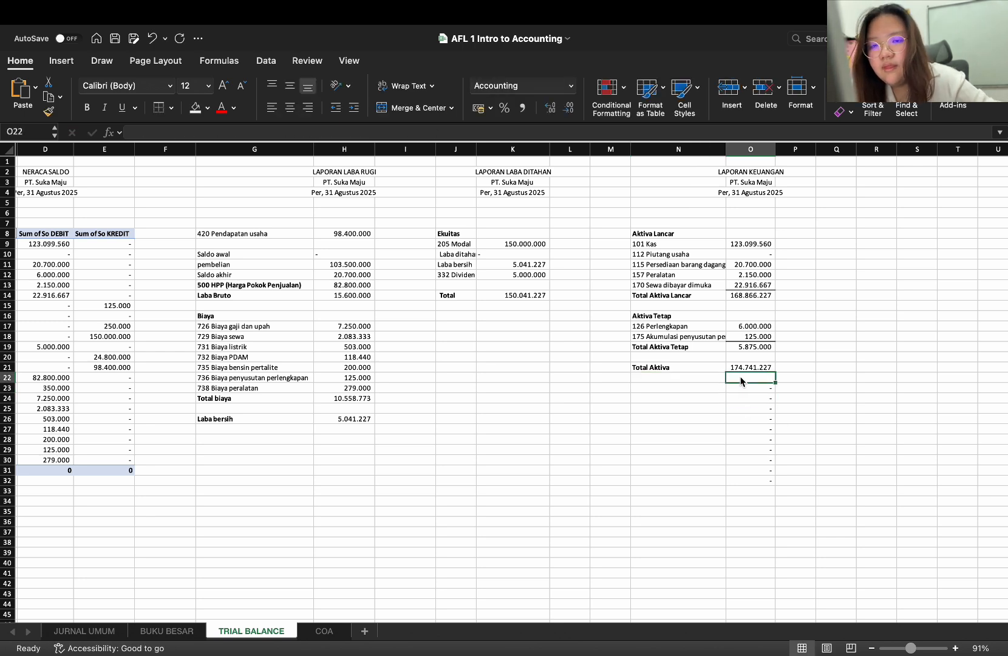
left_click(741, 389)
key("Delete")
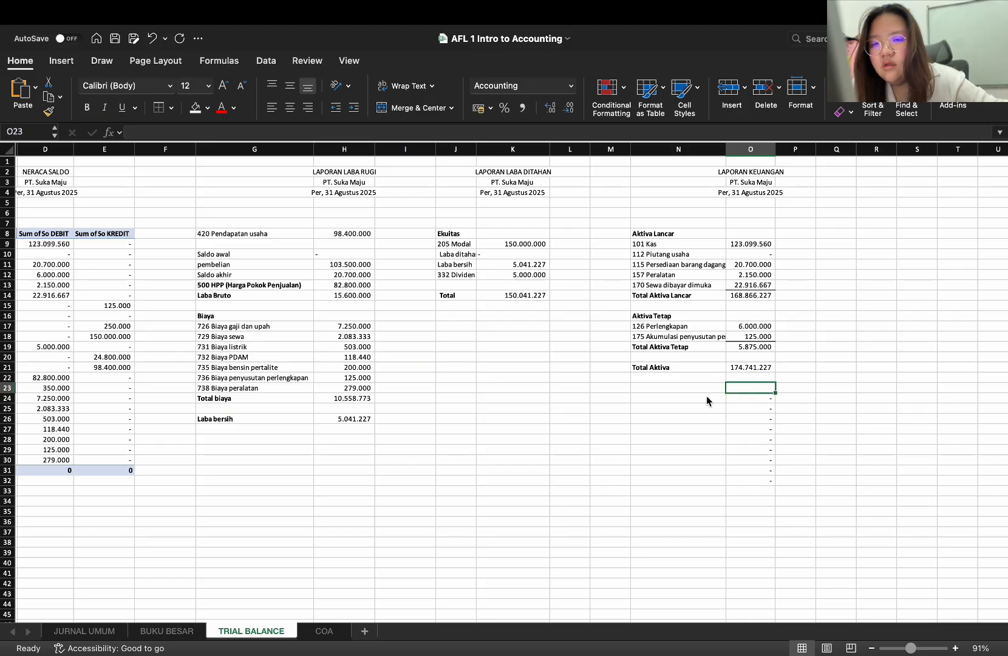
Try to enter the bold label Kewajiban Lancar in N23, which still carries the account-list validation
left_click(691, 387)
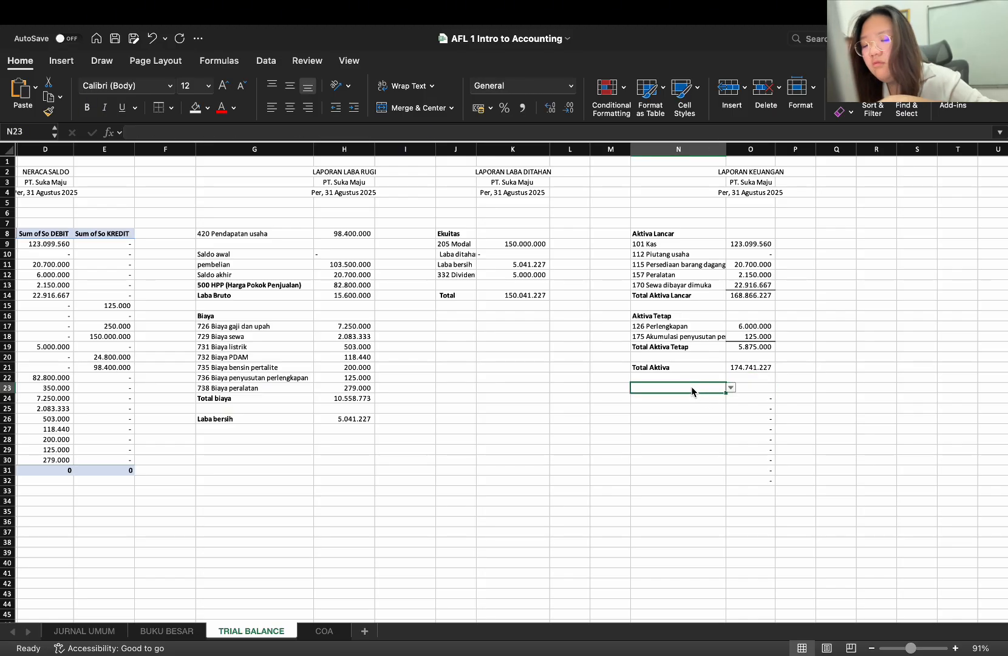
type("Ke")
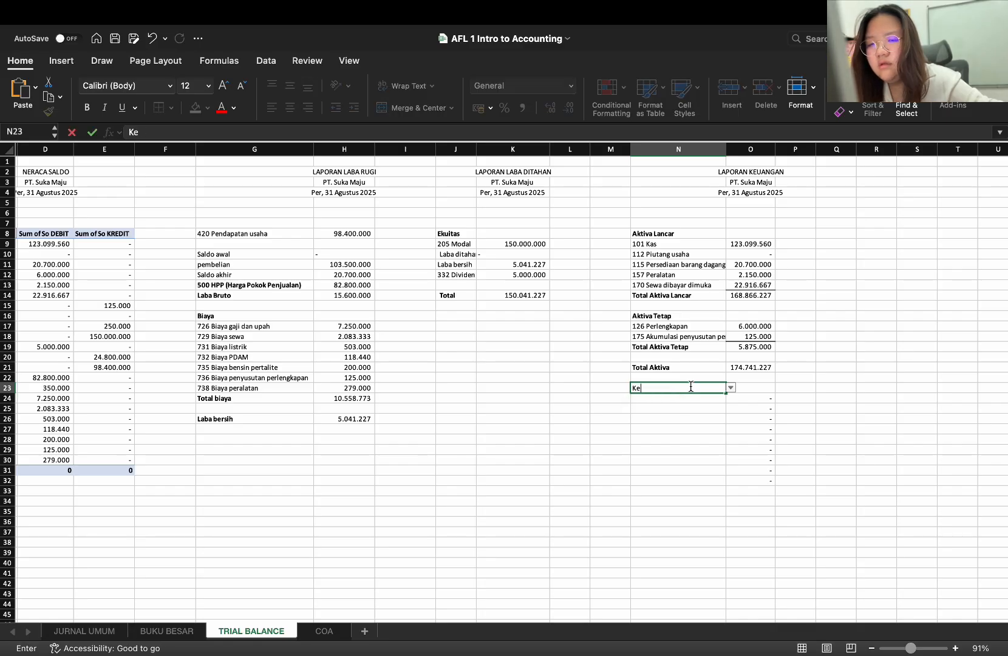
type("wajiban ")
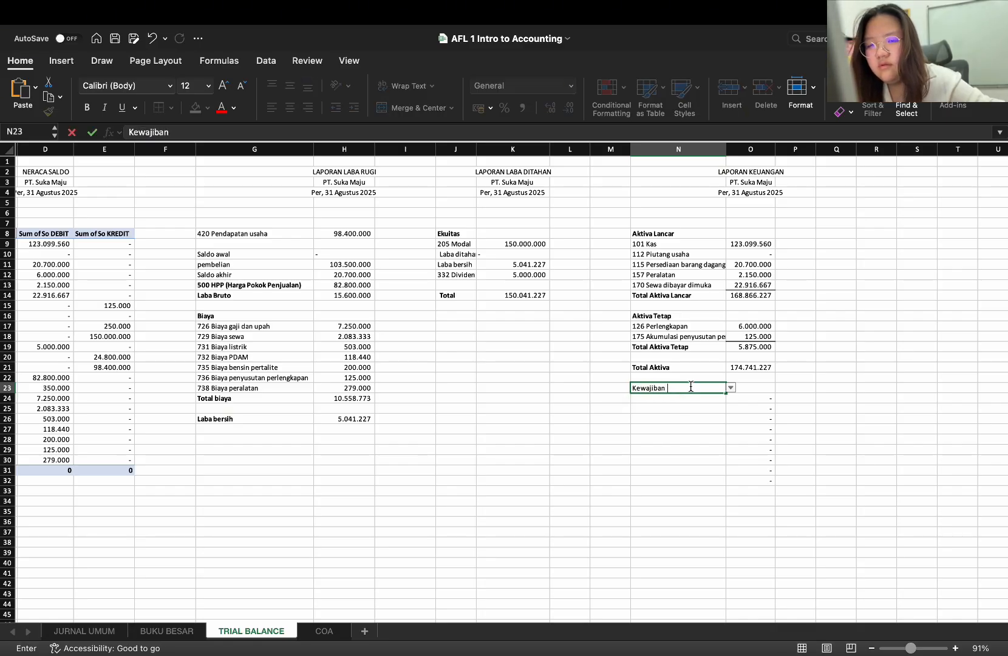
type("Lajn")
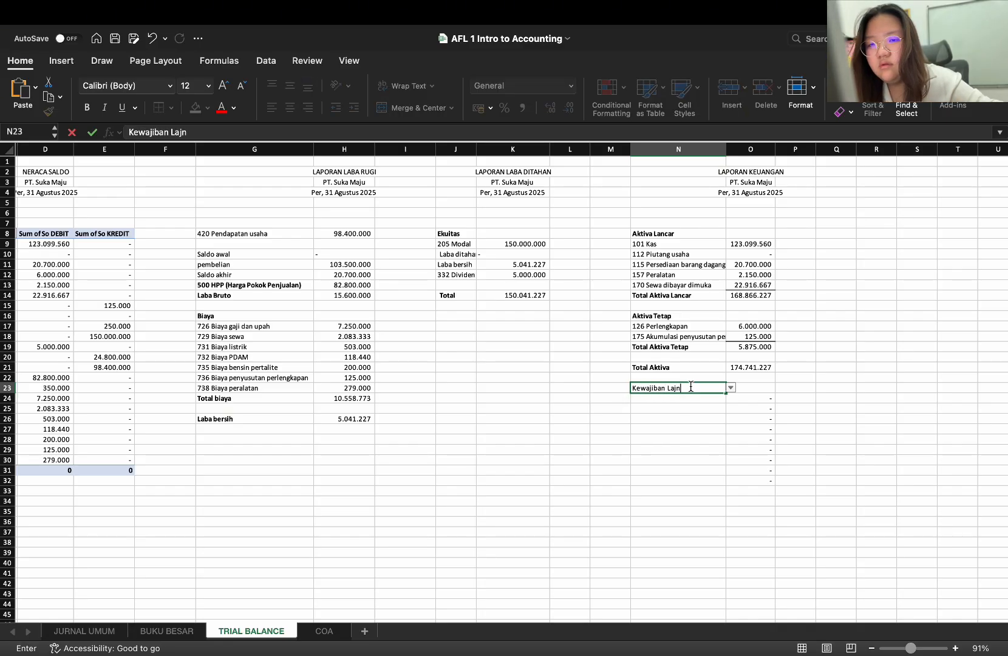
key("BackSpace")
key("BackSpace")
type("ncar")
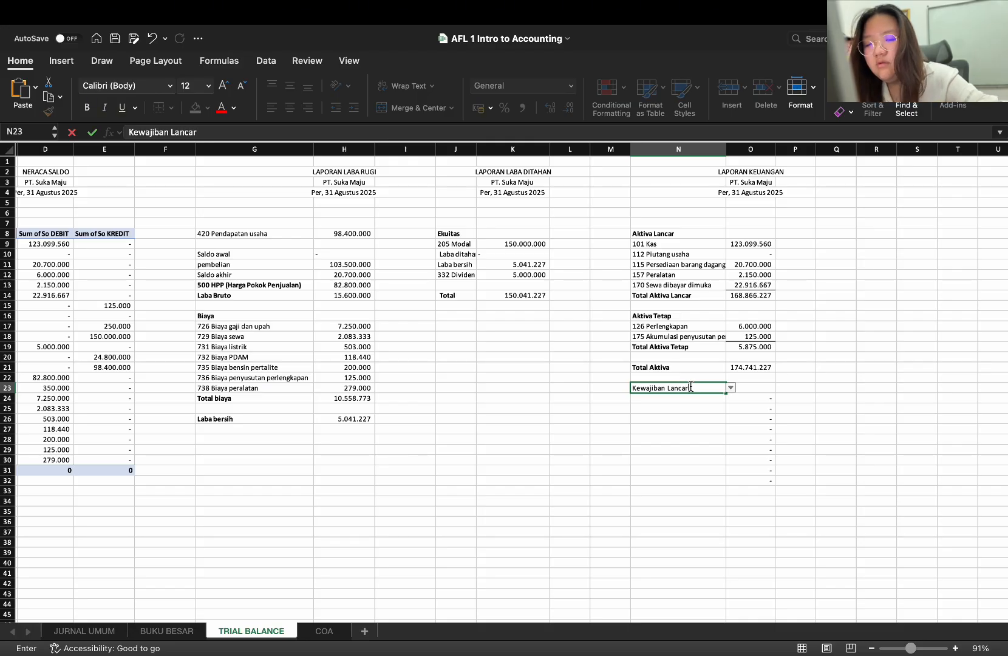
triple_click(688, 386)
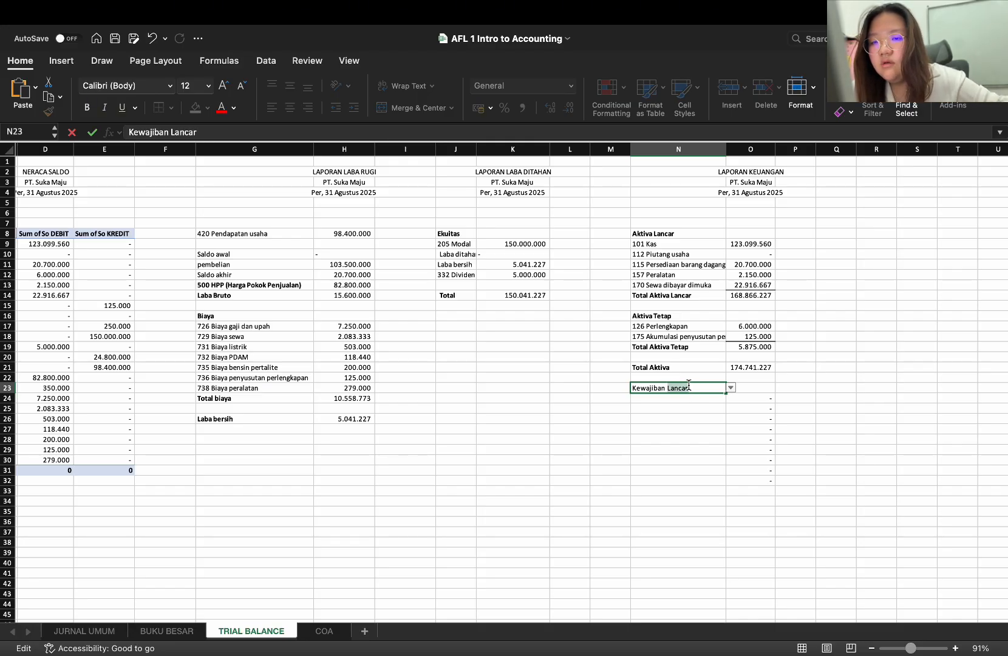
key("super+b")
key("Return")
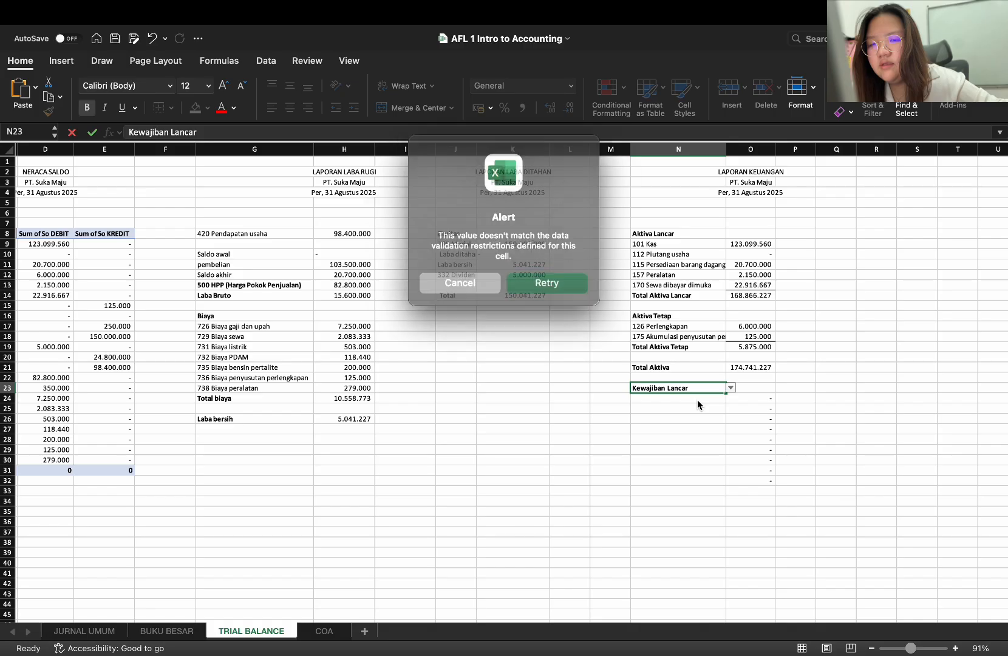
left_click(572, 281)
key("super+b")
key("Return")
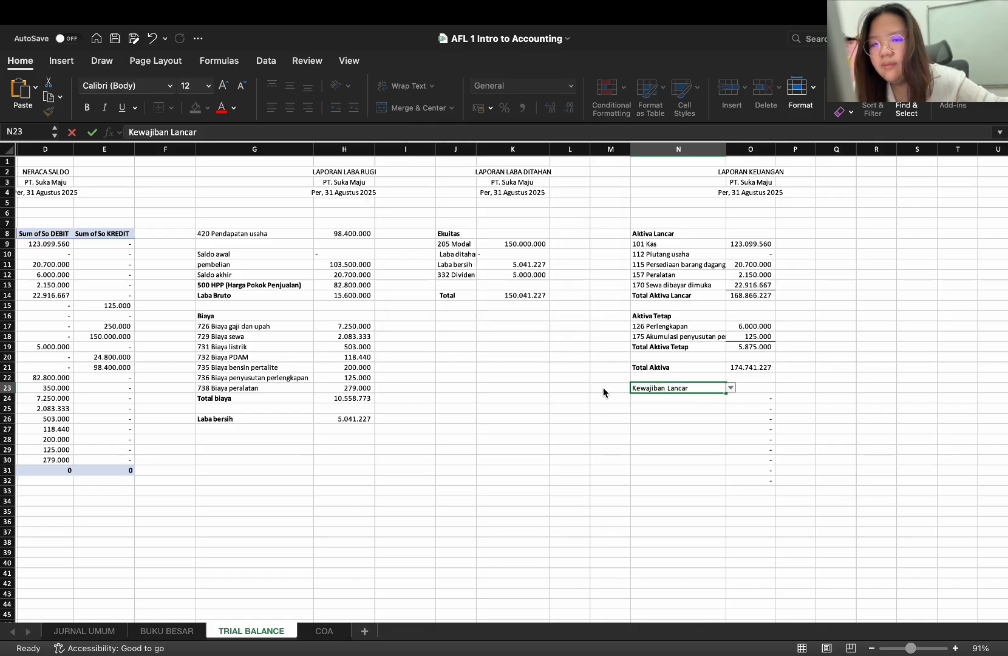
left_click(486, 278)
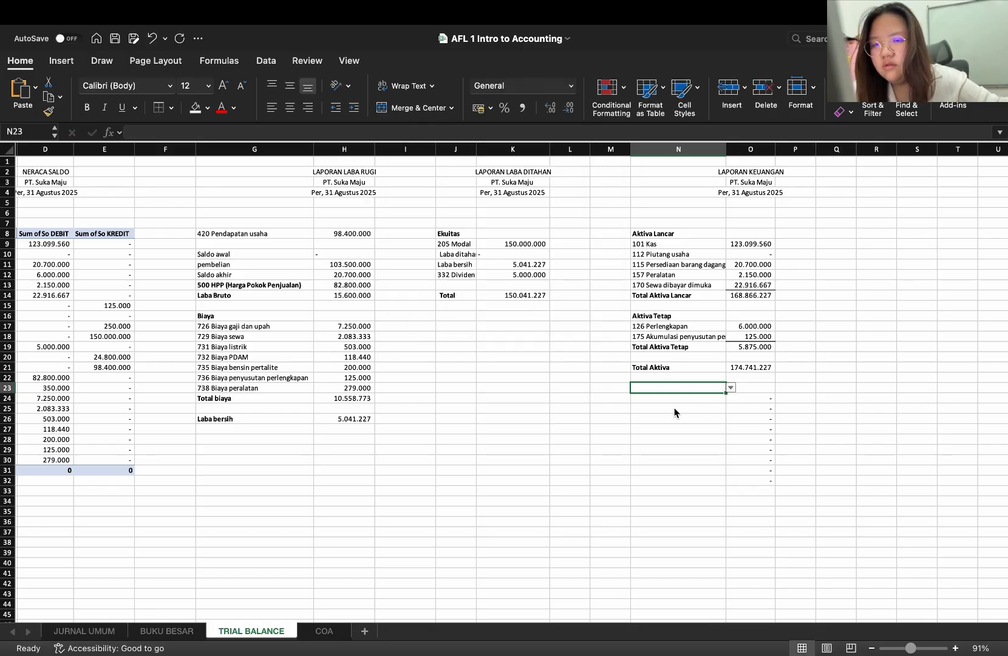
Copy the blank cell M23 over N23 to remove its data validation
left_click(625, 390)
key("super+c")
left_click(682, 387)
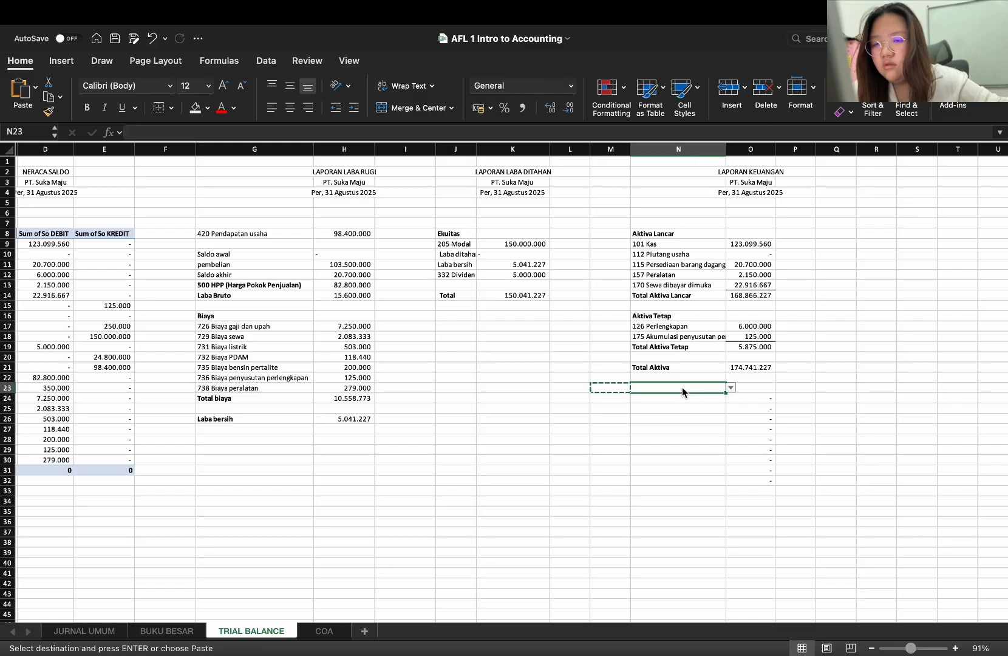
key("super+v")
key("Escape")
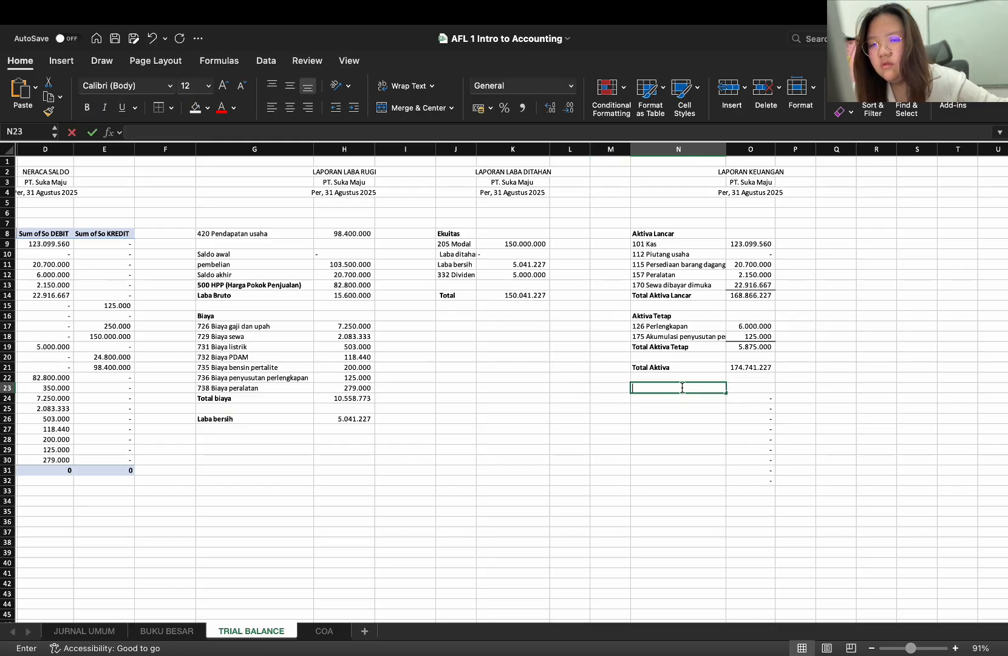
Enter the label Kewajiban Lancar in N23 and make it bold
type("kewaj")
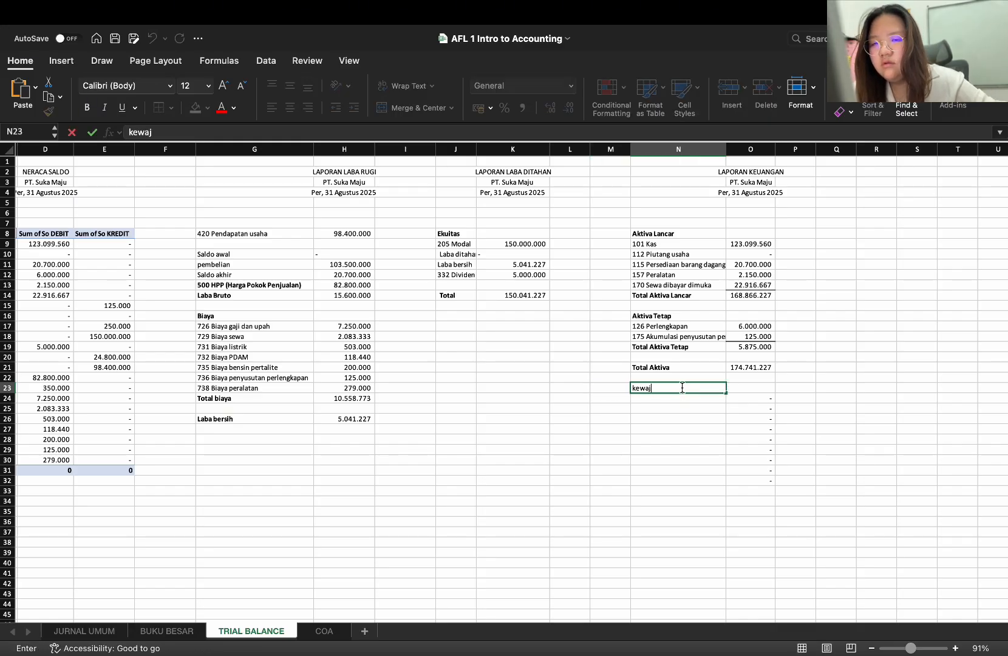
key("BackSpace")
key("BackSpace")
key("BackSpace")
key("BackSpace")
key("BackSpace")
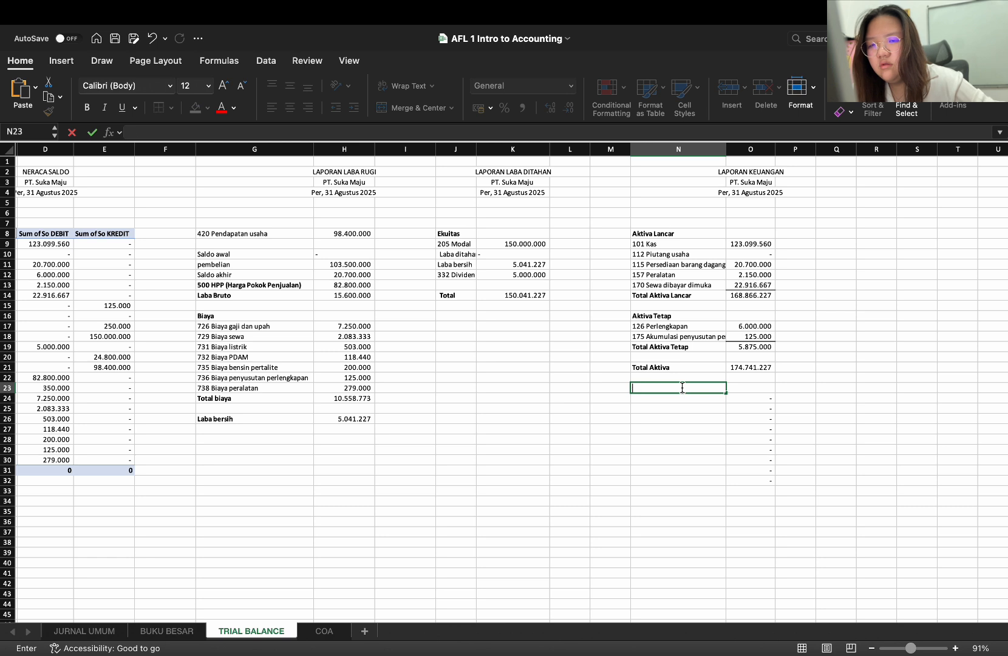
type("Kewaji")
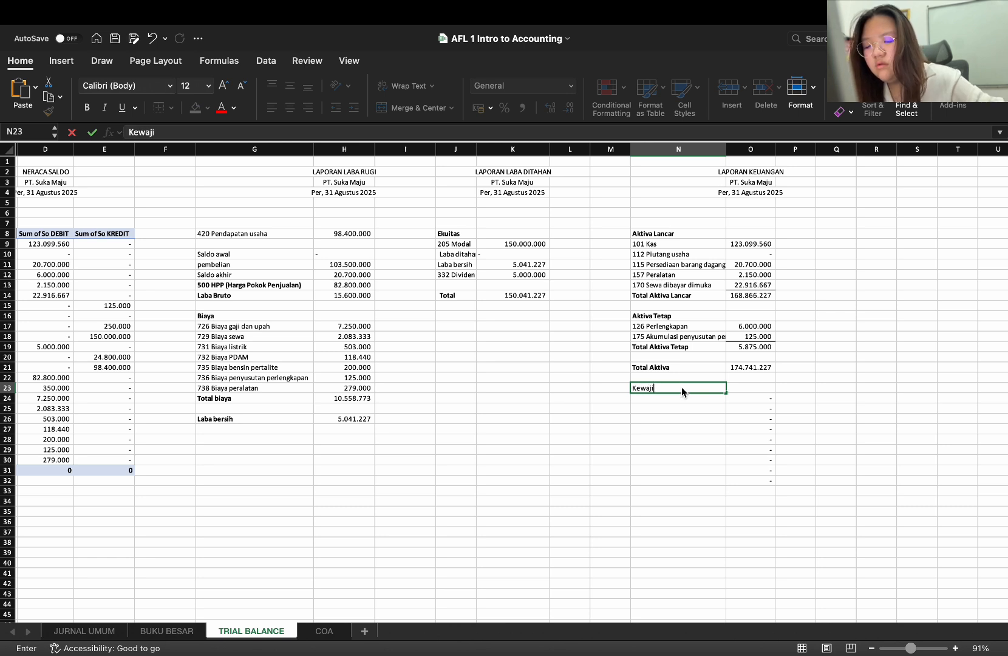
type("ban Lancar")
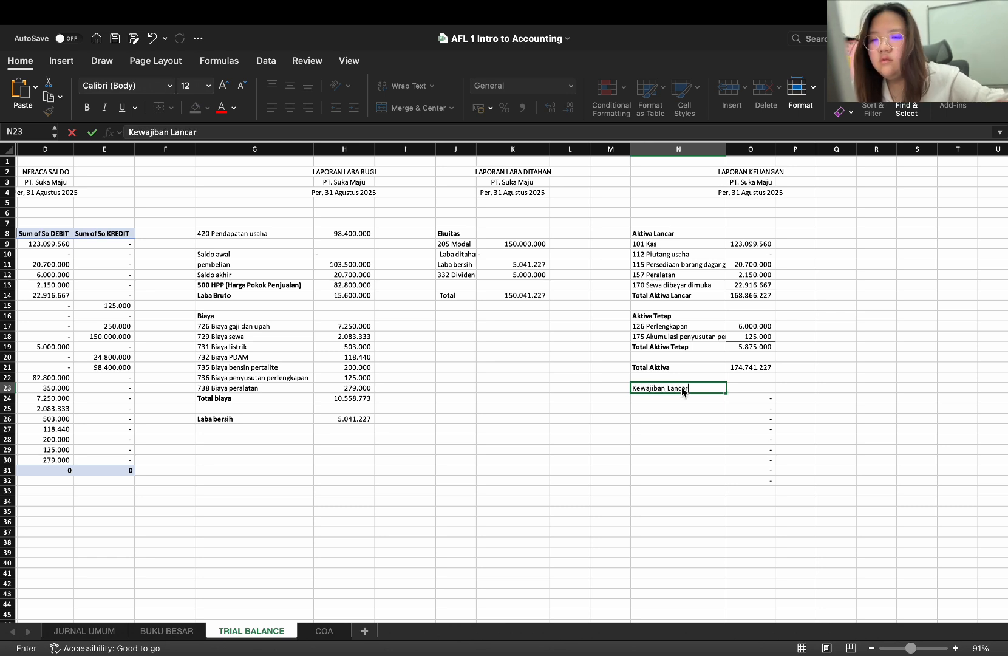
left_click(740, 382)
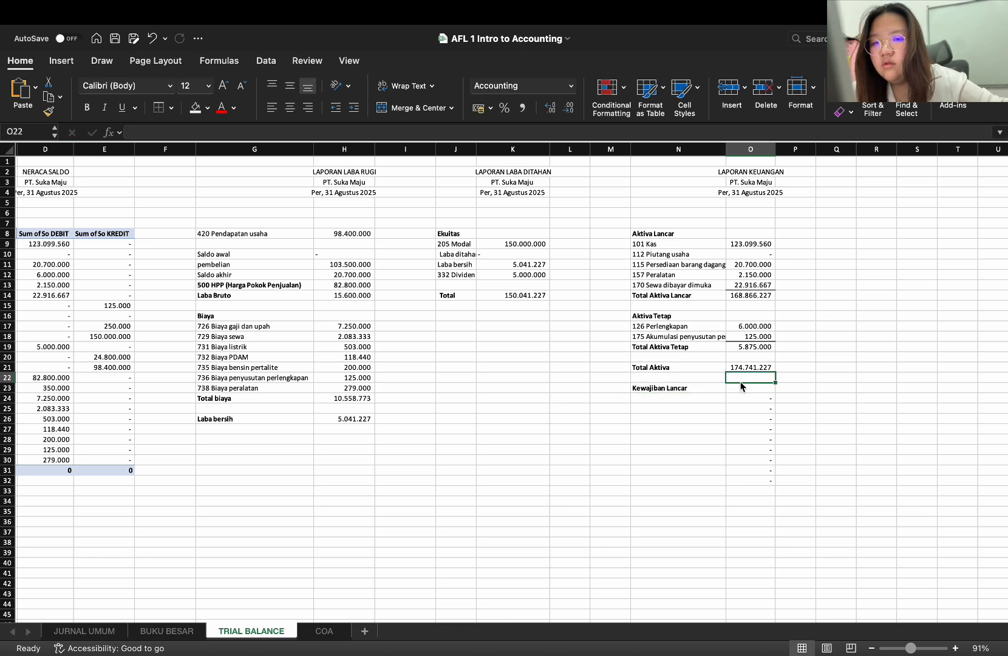
left_click(675, 394)
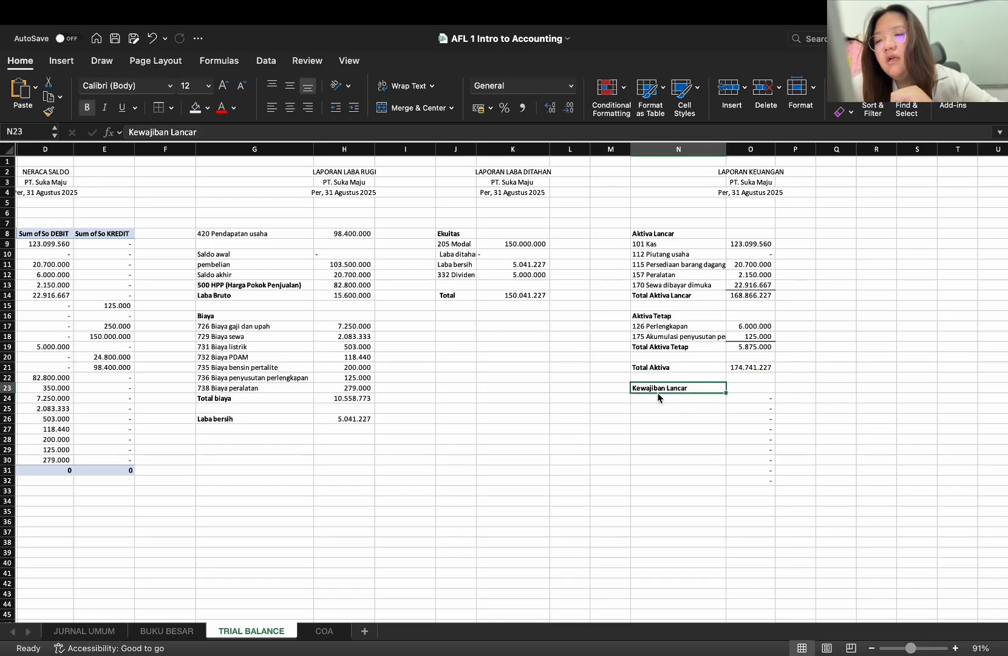
Under Kewajiban Lancar, enter the accounts 201 Utang usaha in N24 and 203 Utang gaji in N25
left_click(666, 401)
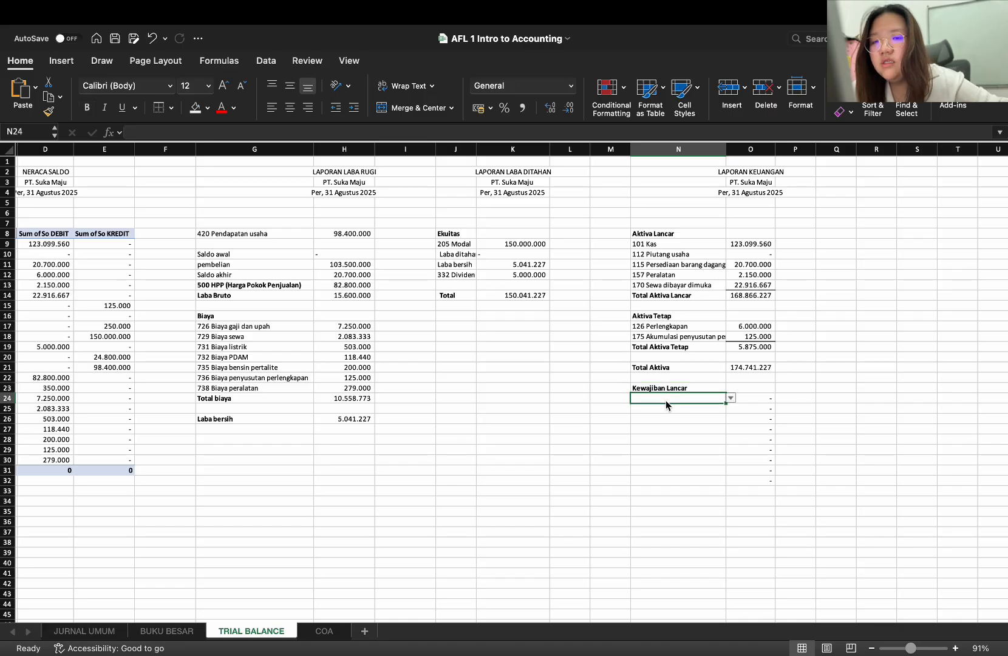
scroll(517, 398, "left", 2)
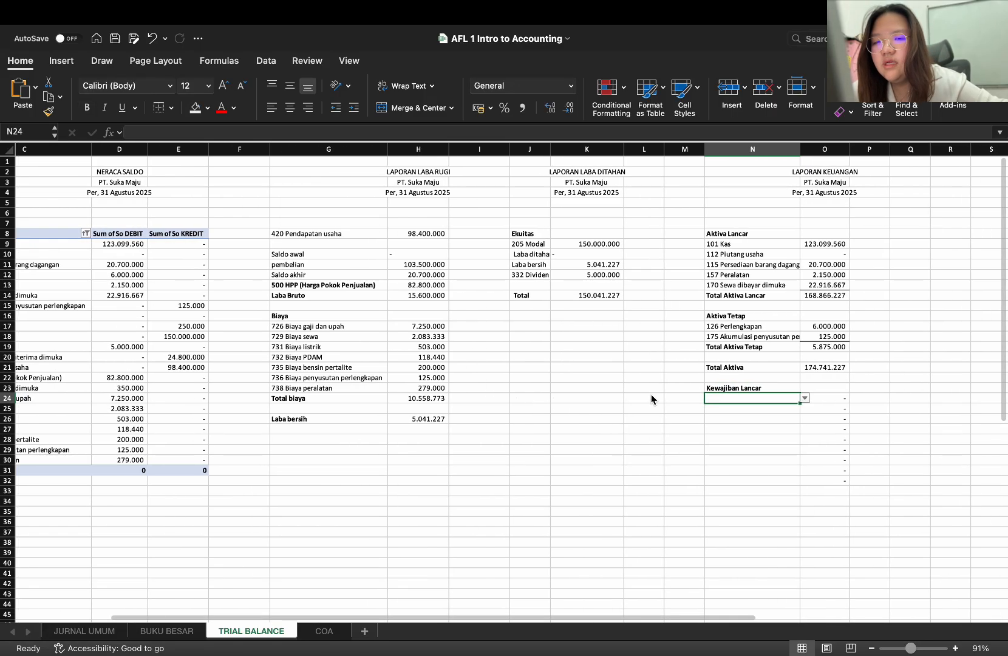
type("Ut")
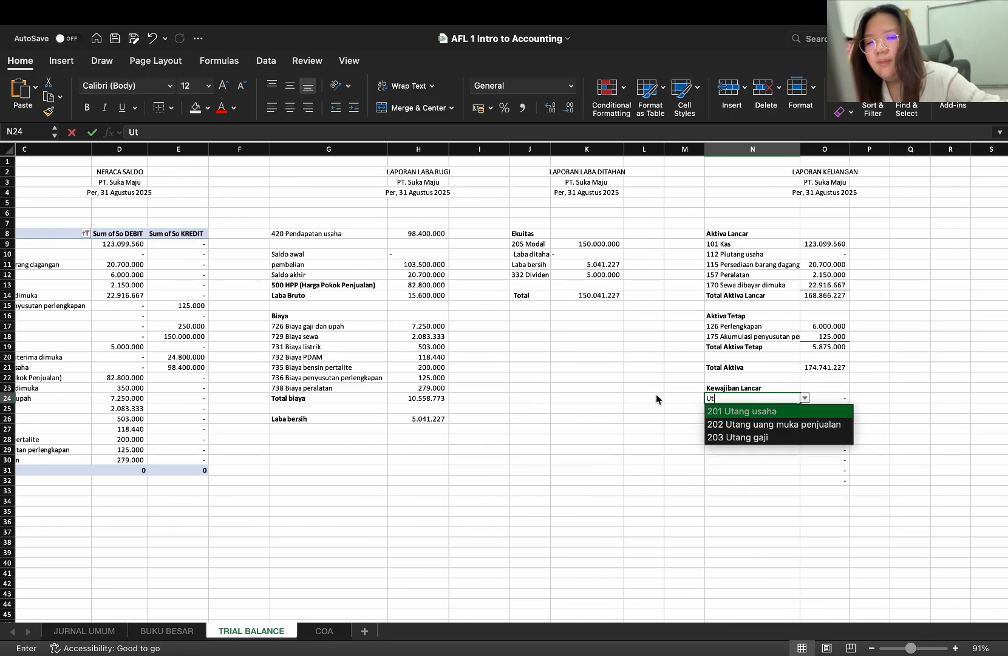
type("ang")
key("Return")
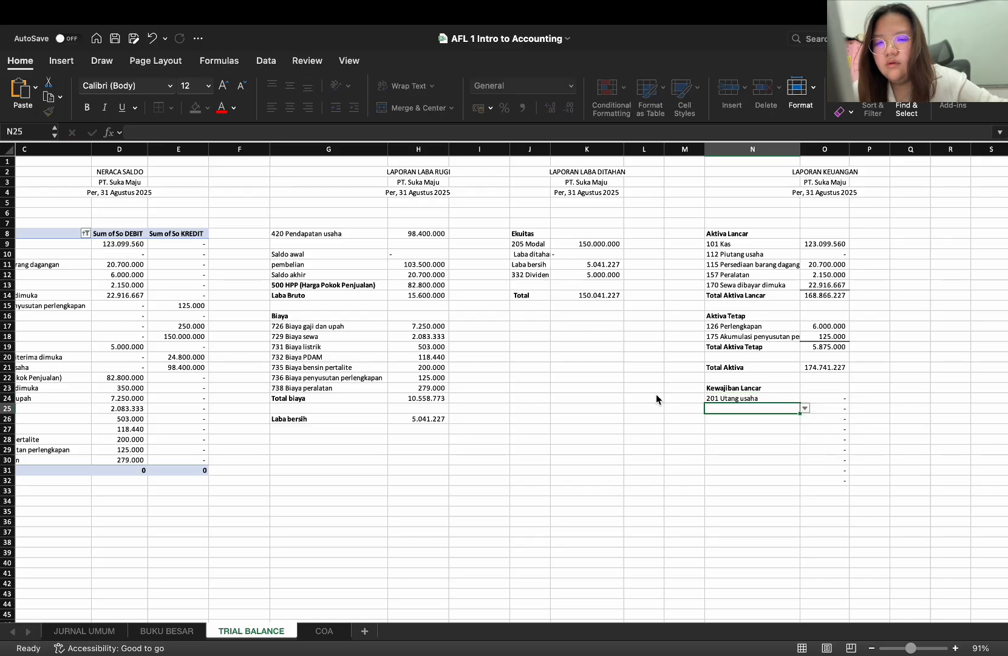
type("uta")
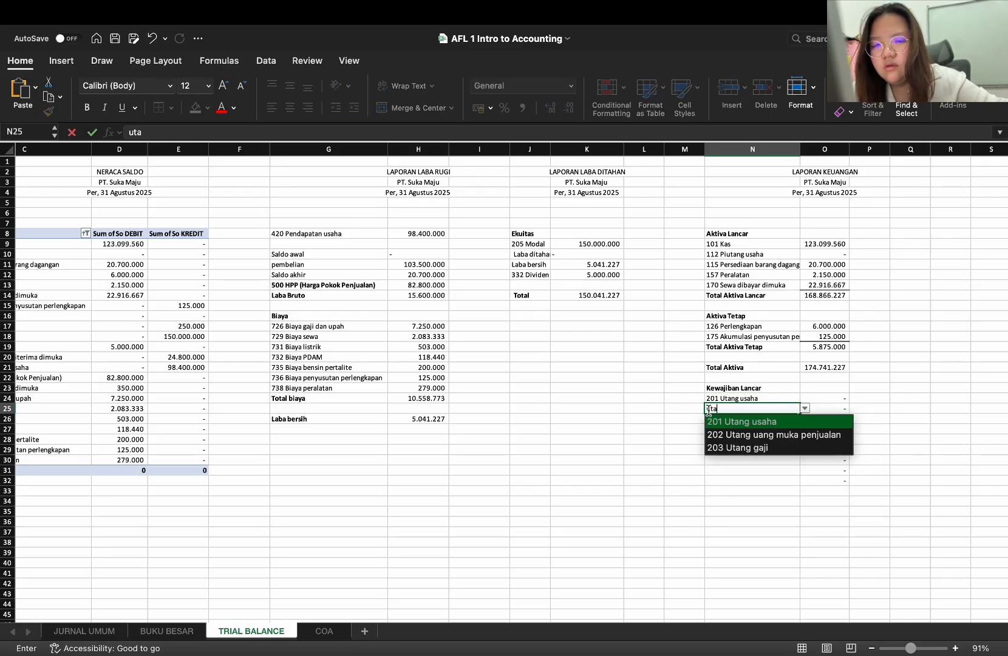
left_click(734, 448)
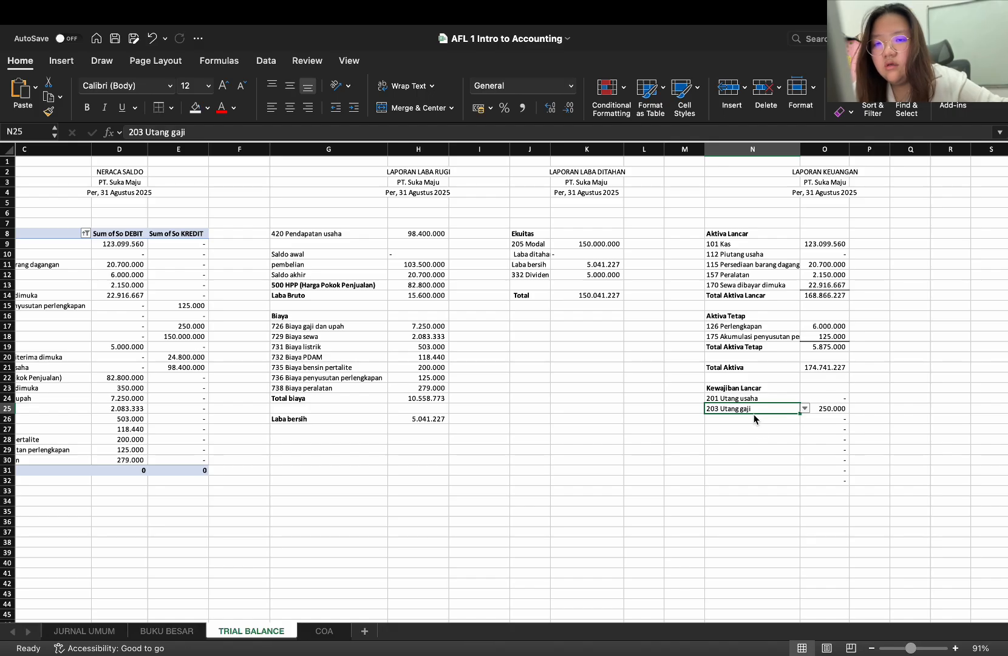
Enter the account 202 Utang uang muka penjualan in N26
left_click(756, 419)
type("utan")
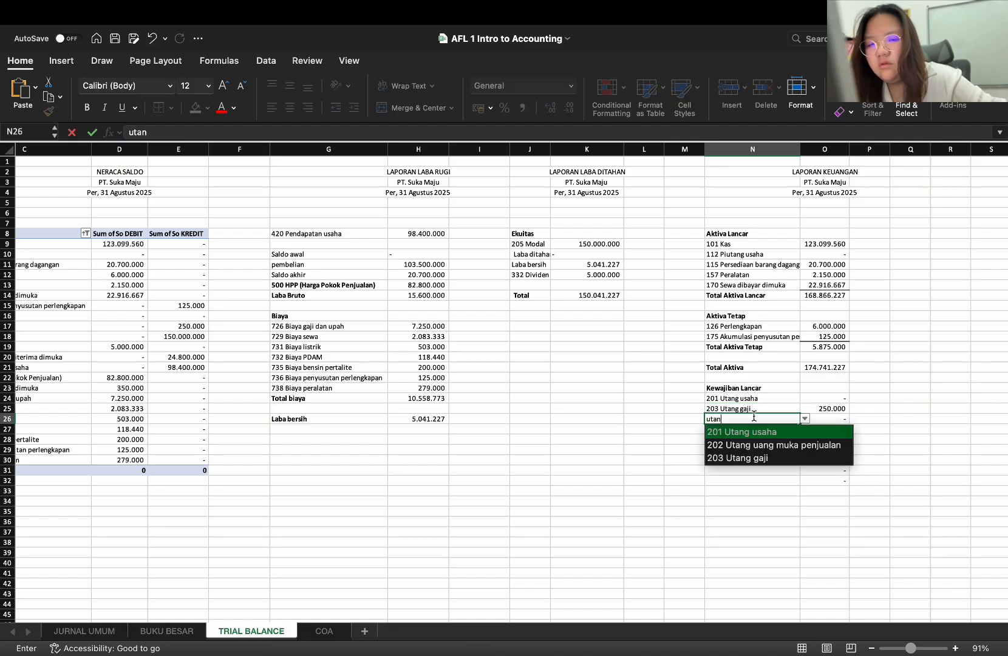
key("Down")
key("Return")
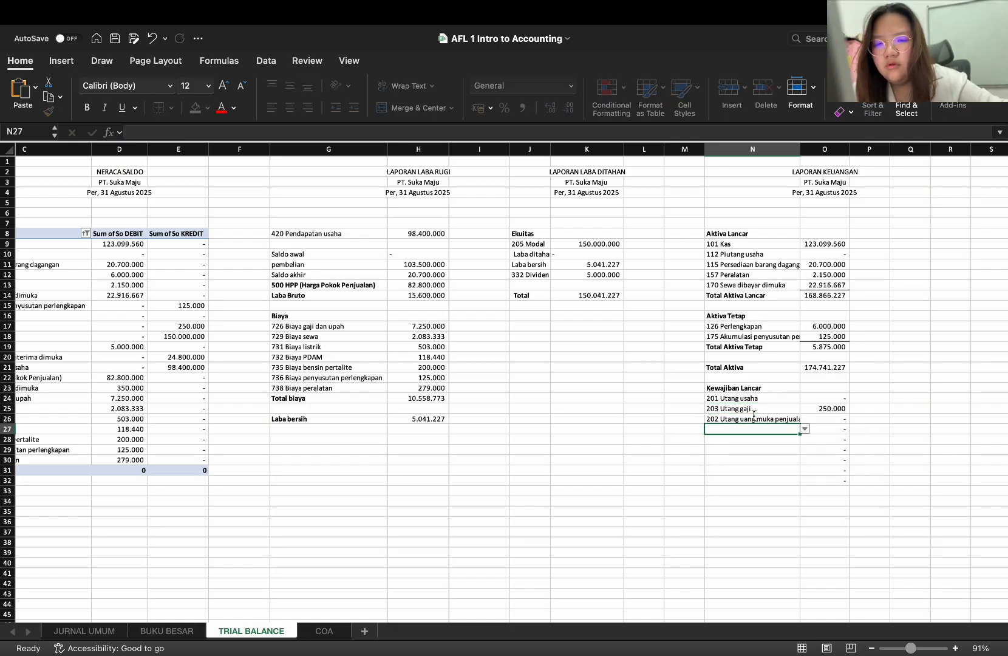
Replace the account in N26 with 380 Pendapatan diterima dimuka and clear the formula in O27
left_click(759, 412)
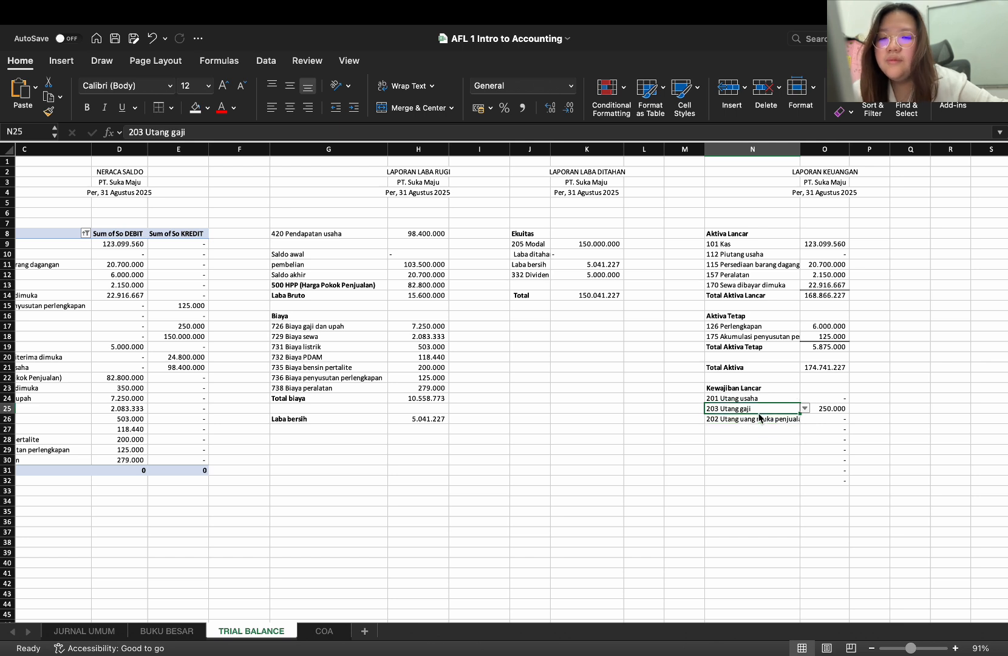
left_click(753, 416)
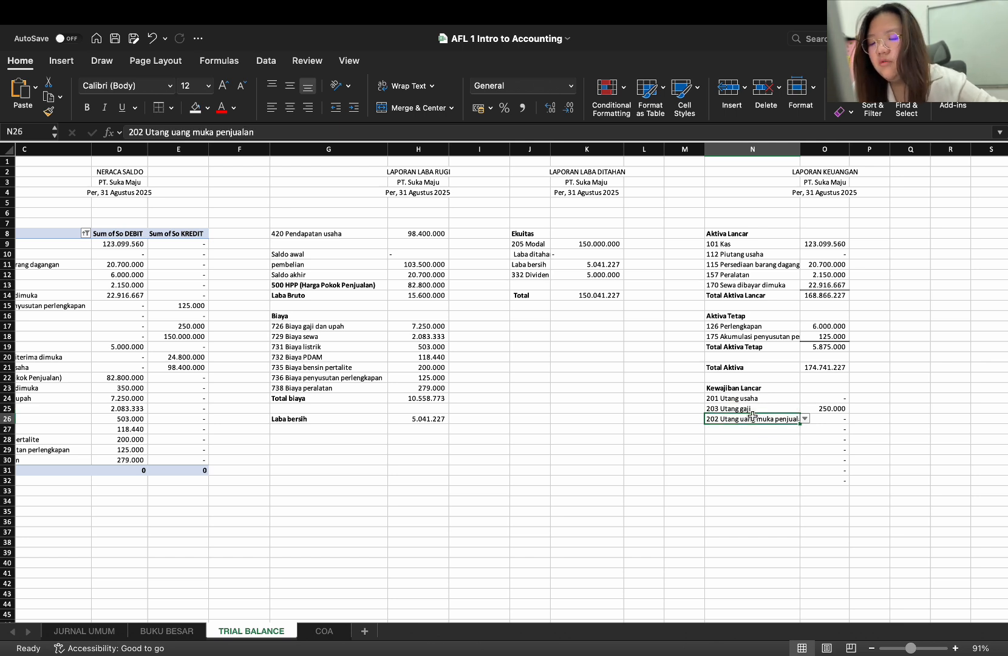
type("penda")
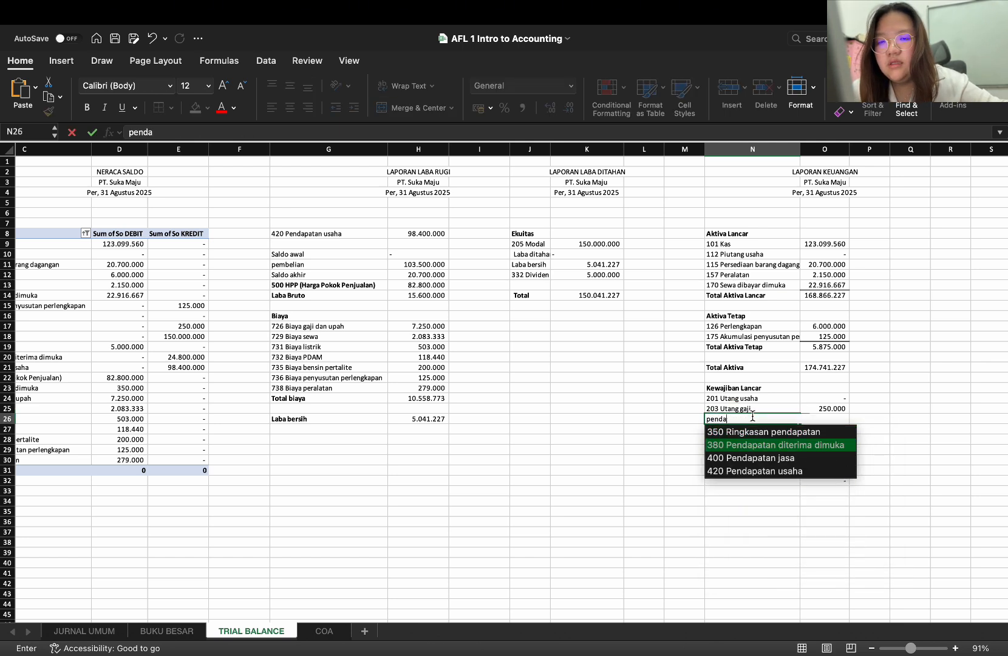
key("Return")
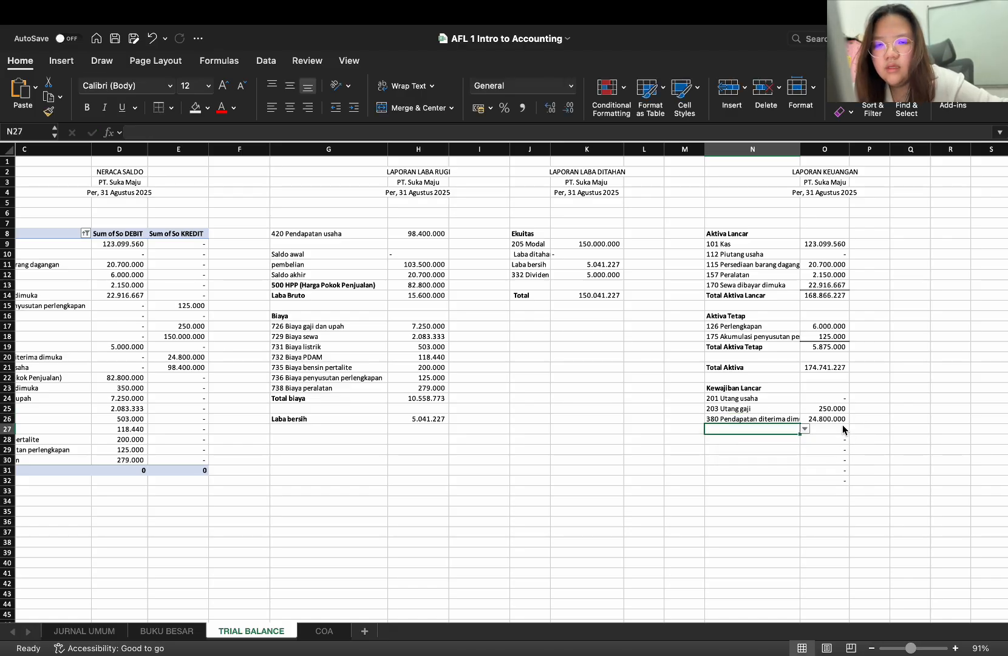
left_click(843, 428)
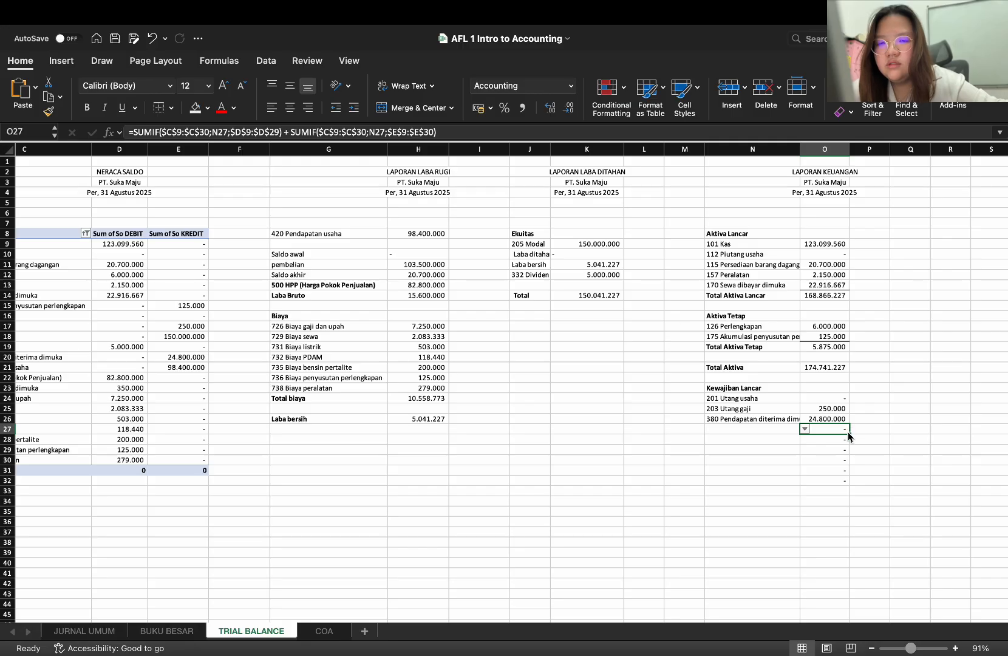
key("Delete")
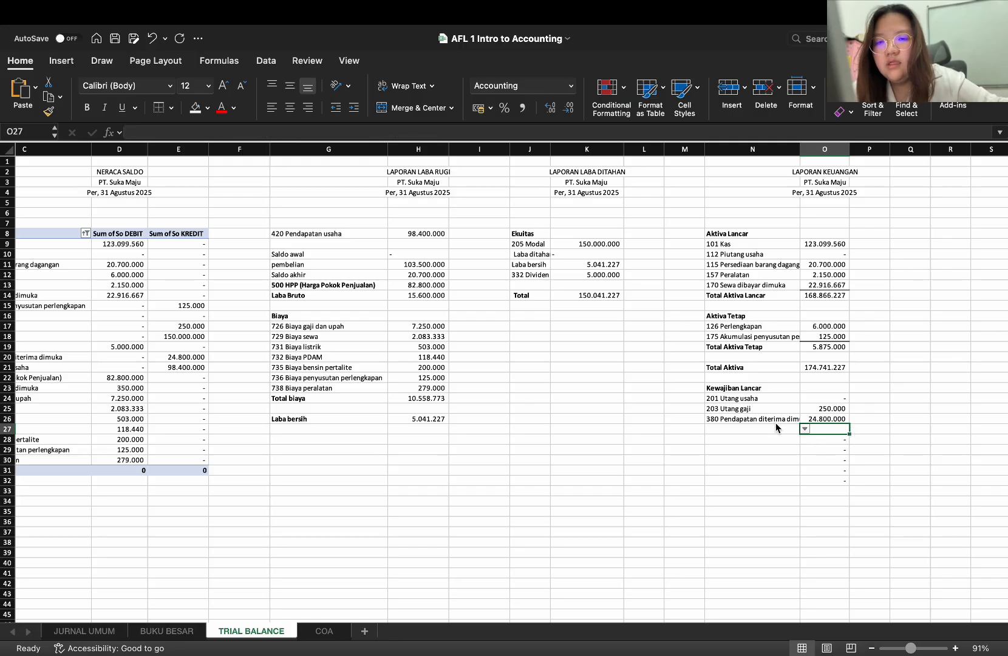
left_click(776, 422)
left_click(779, 431)
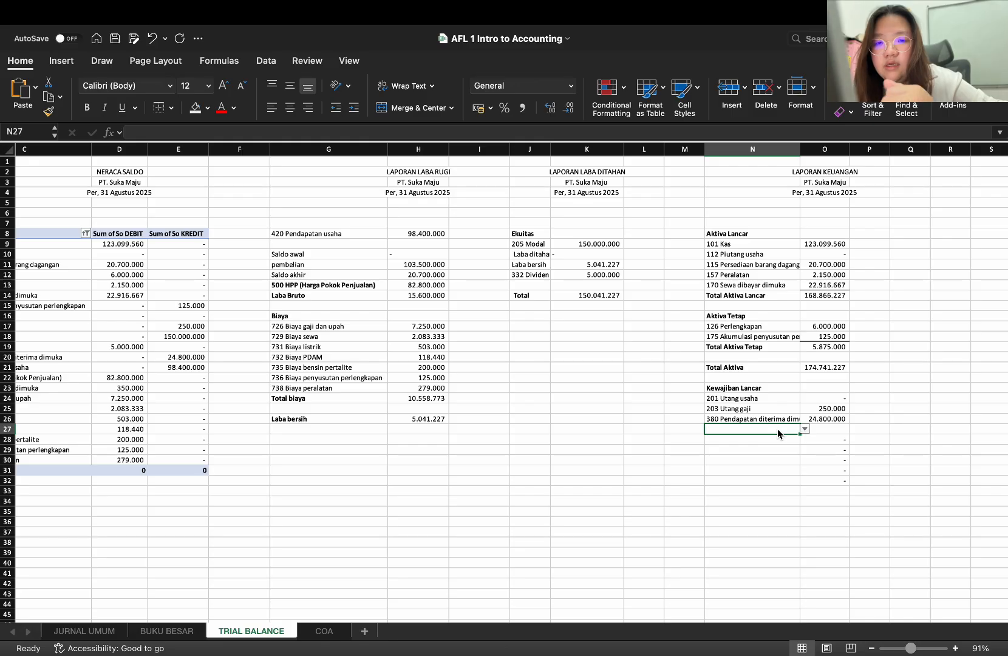
type("To")
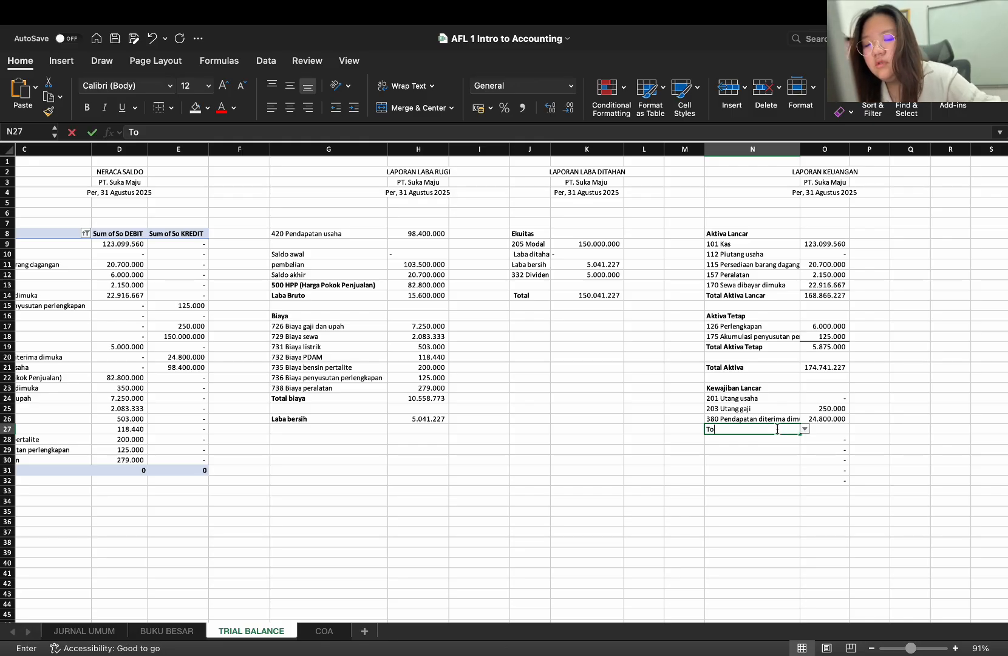
key("BackSpace")
key("BackSpace")
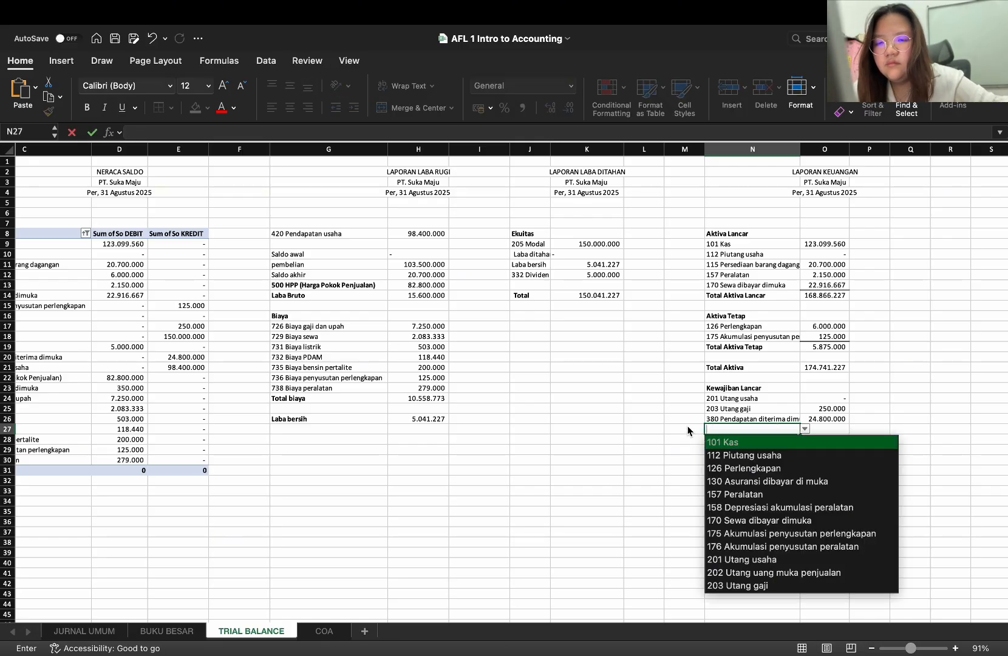
key("Escape")
Copy the blank cell M27 over N27 to remove its data validation
left_click(687, 427)
key("super+c")
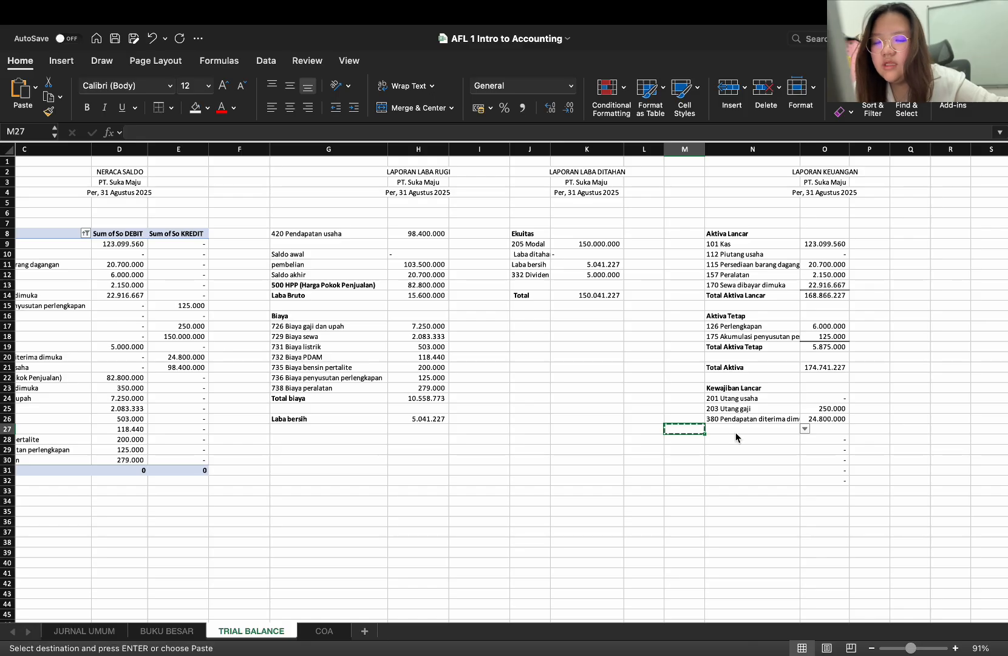
left_click(754, 430)
key("super+v")
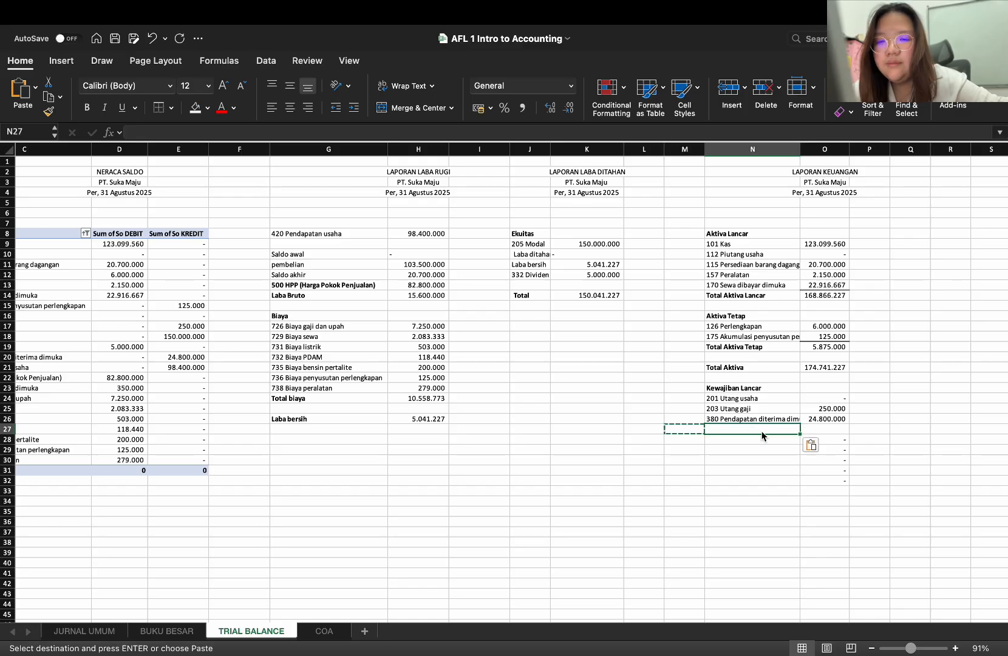
Enter the bold label Total Kewajiban Lancar in N27 and begin a formula in O27
left_click(721, 419)
double_click(721, 428)
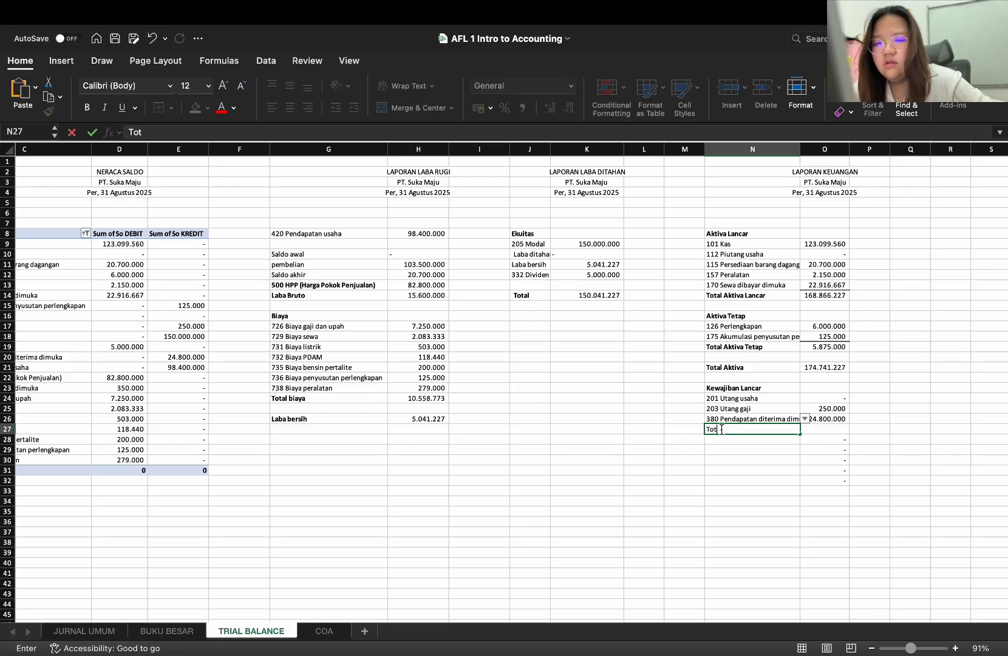
key("super+b")
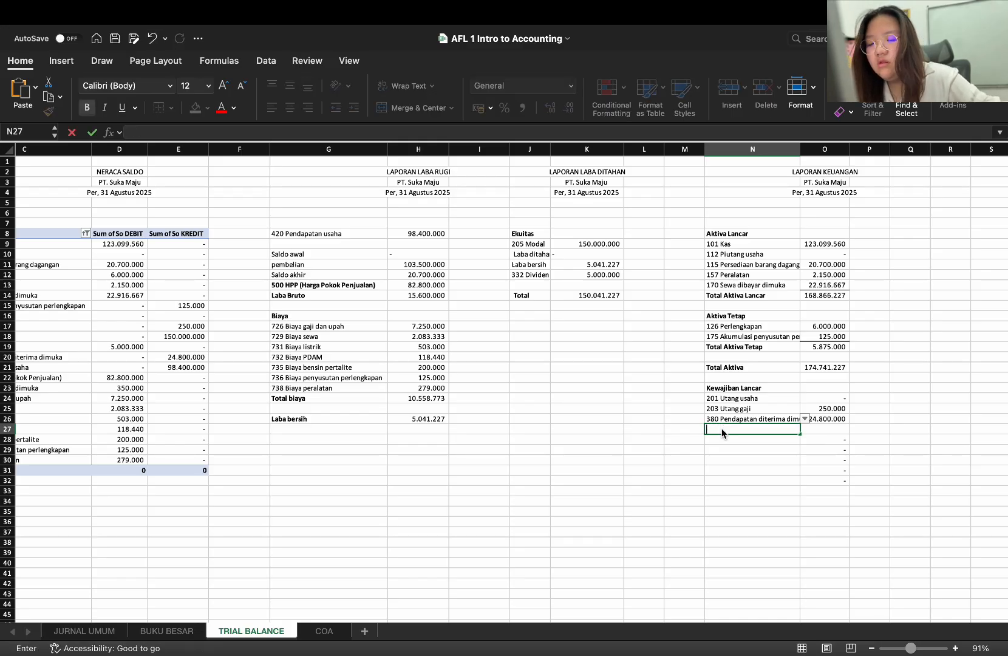
type("Total")
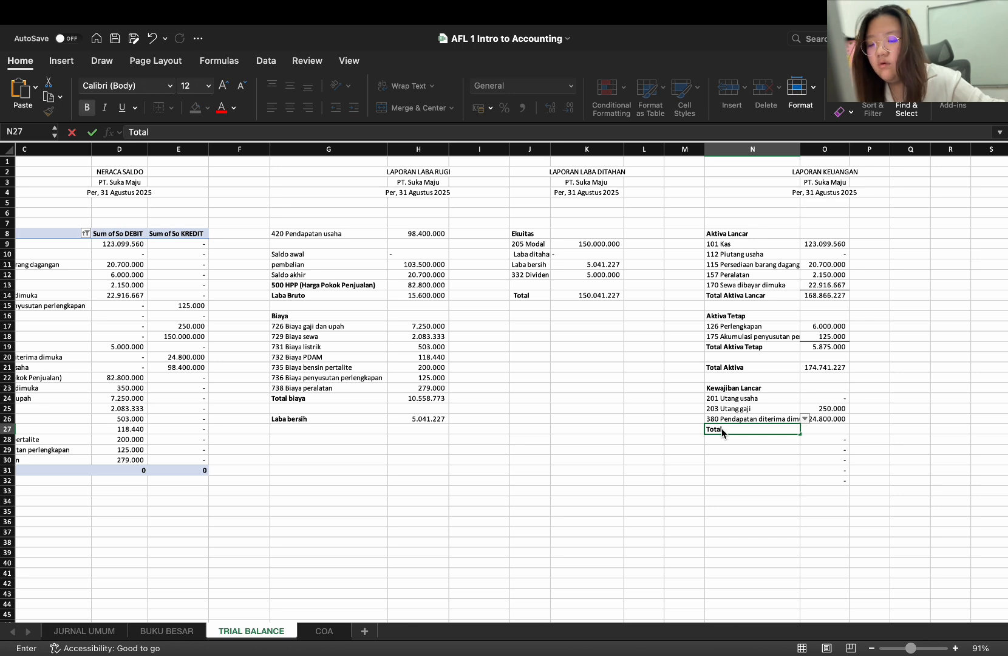
type(" Kewajiban")
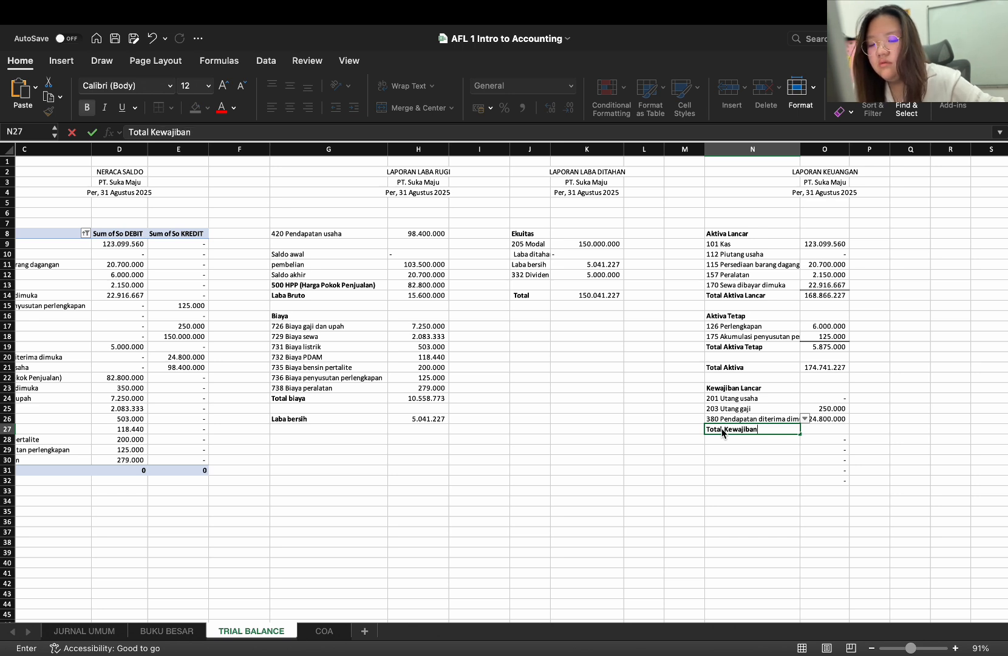
type(" Lancar")
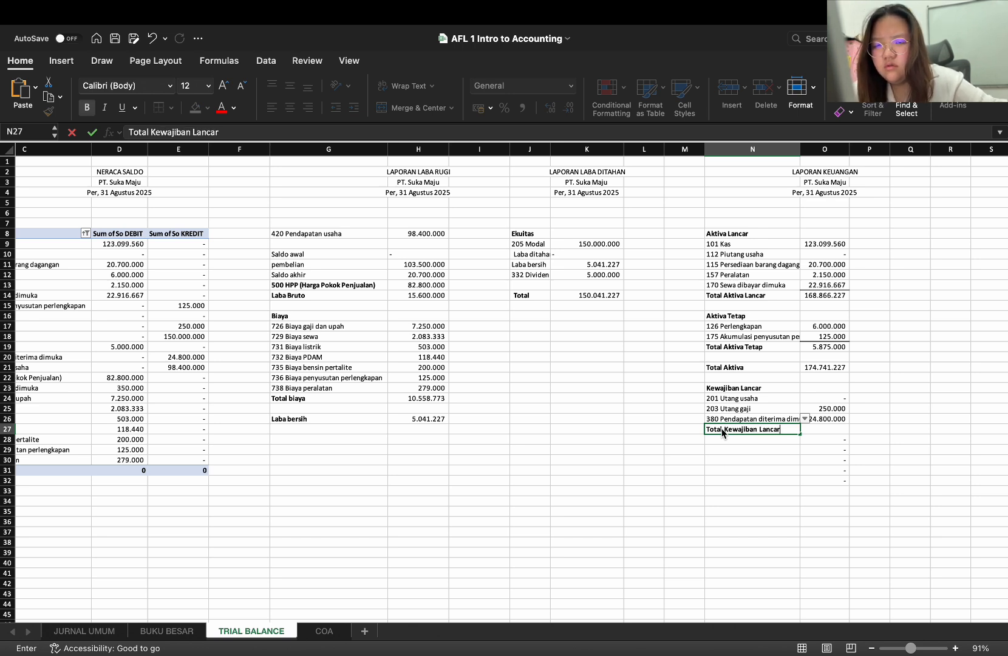
key("Tab")
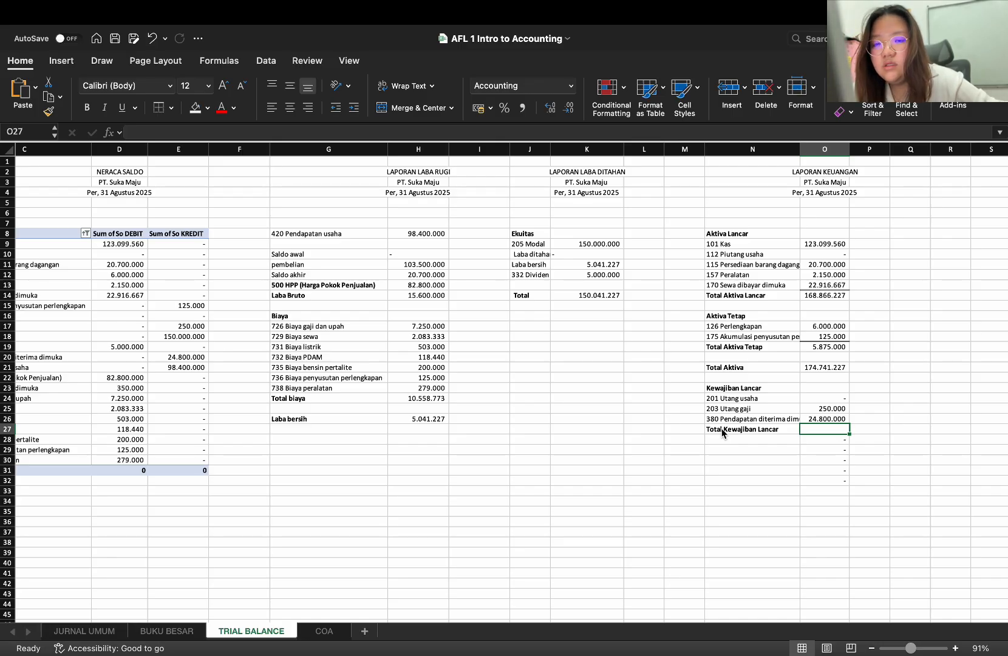
type("=")
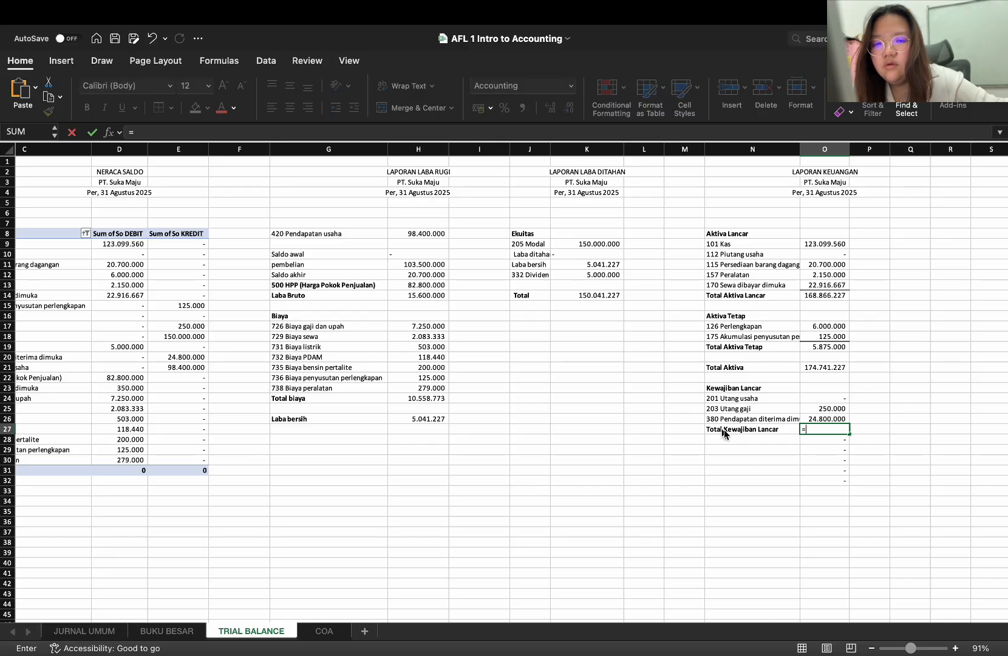
left_click(812, 422)
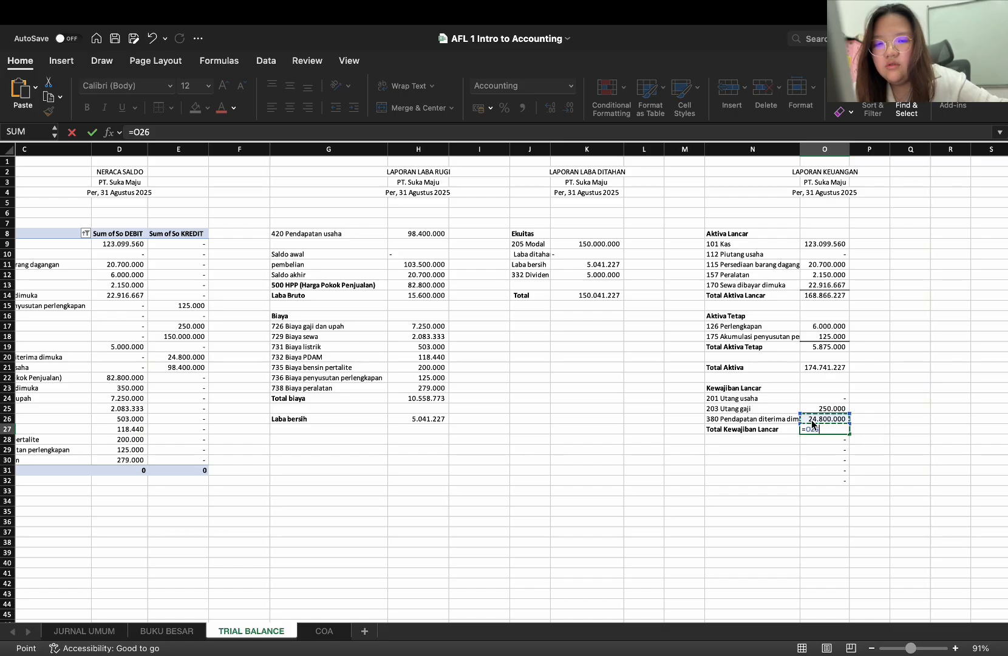
type("+")
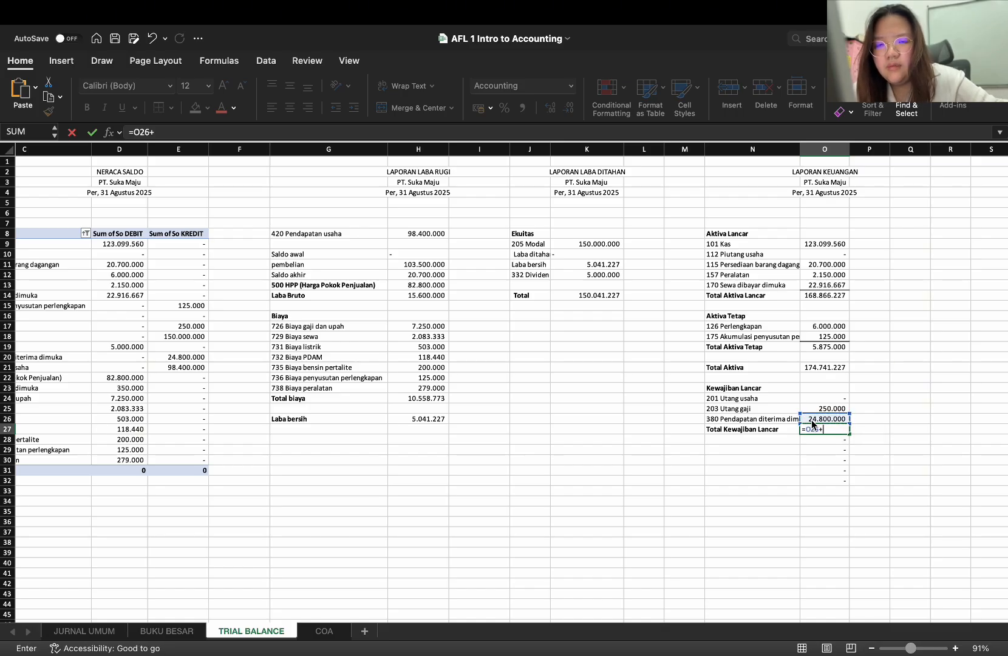
left_click(829, 409)
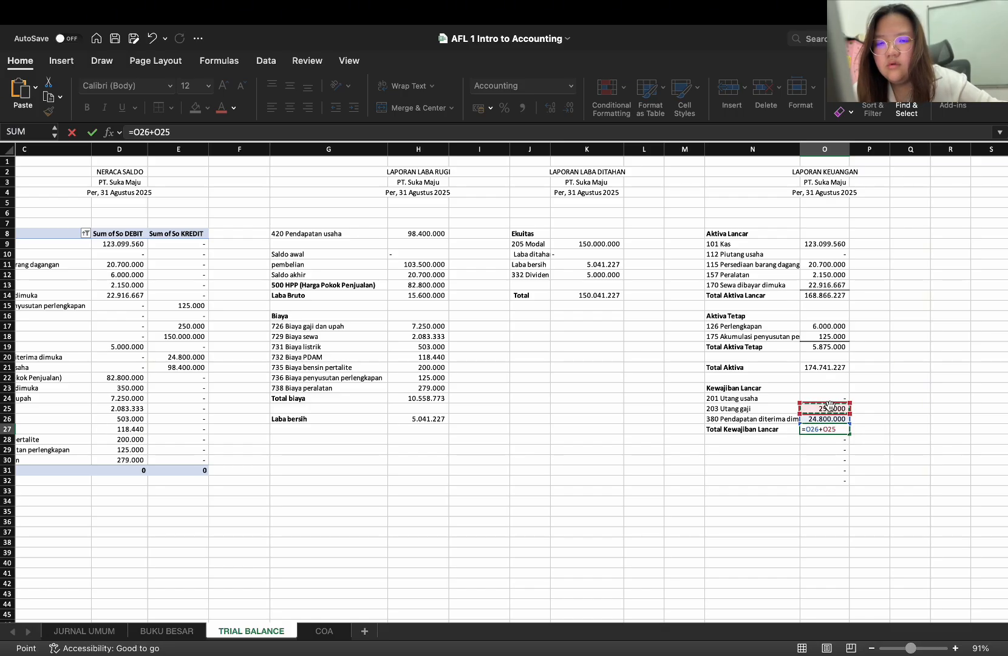
key("BackSpace")
key("BackSpace")
key("BackSpace")
key("BackSpace")
key("BackSpace")
key("BackSpace")
key("BackSpace")
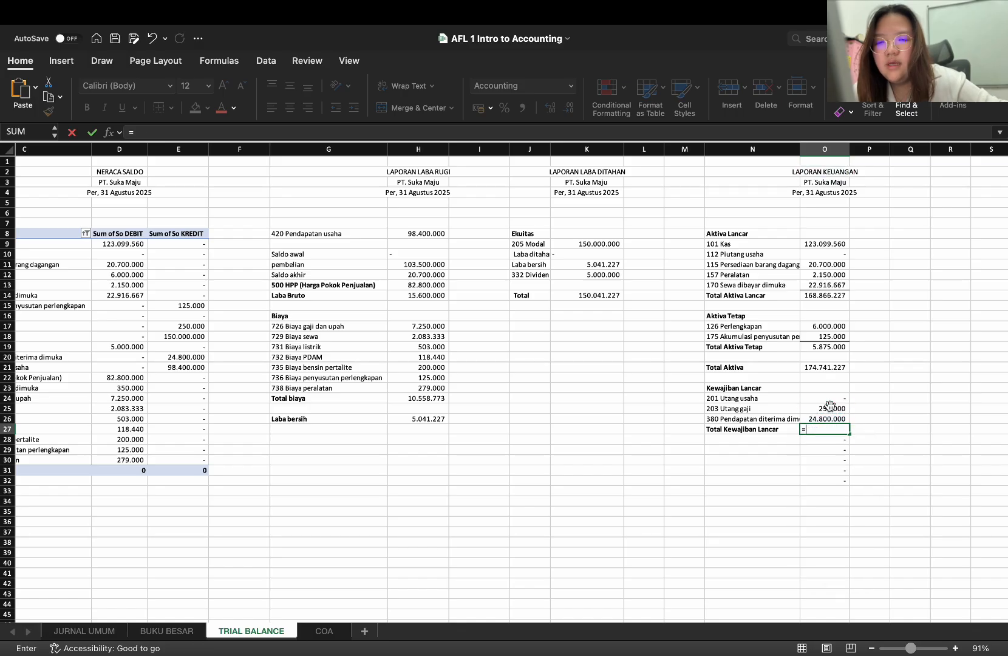
Complete the Total Kewajiban Lancar formula in O27 as =SUM(O24:O26)
type("SUM")
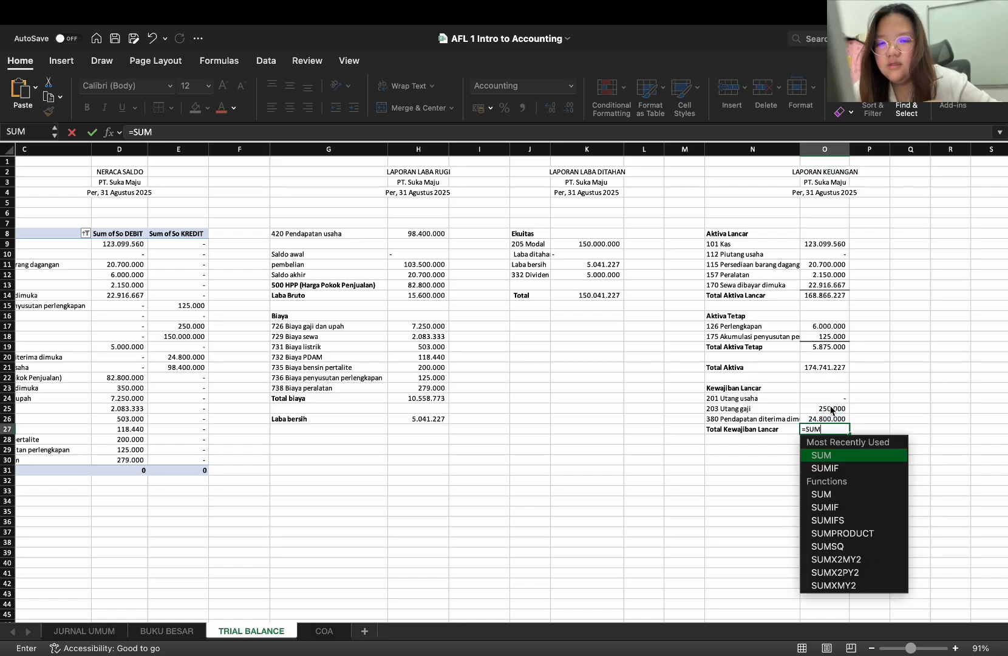
type("(")
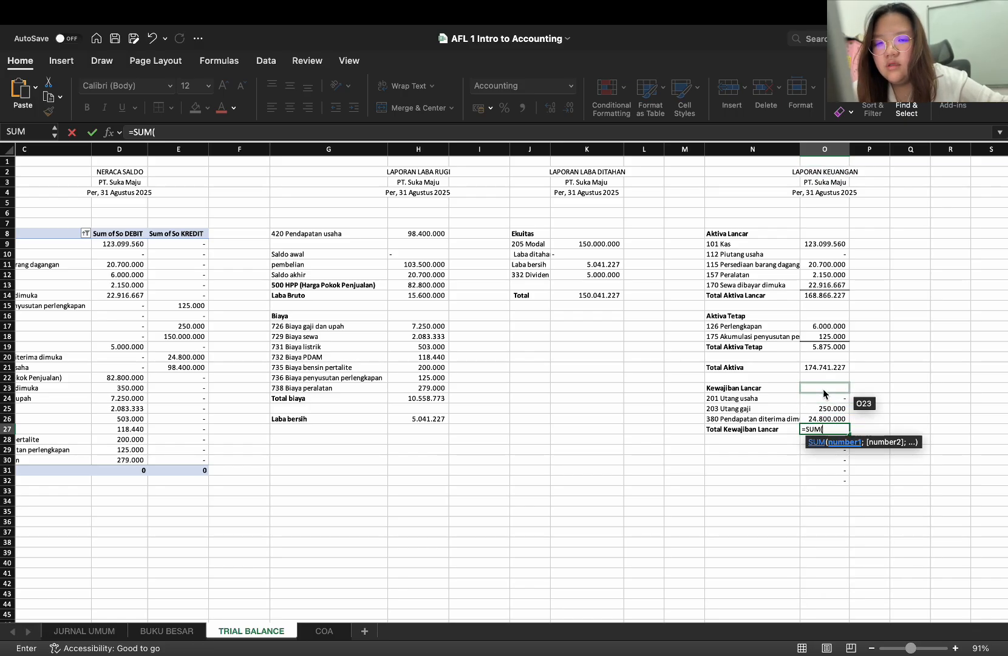
left_click_drag(823, 401, 824, 423)
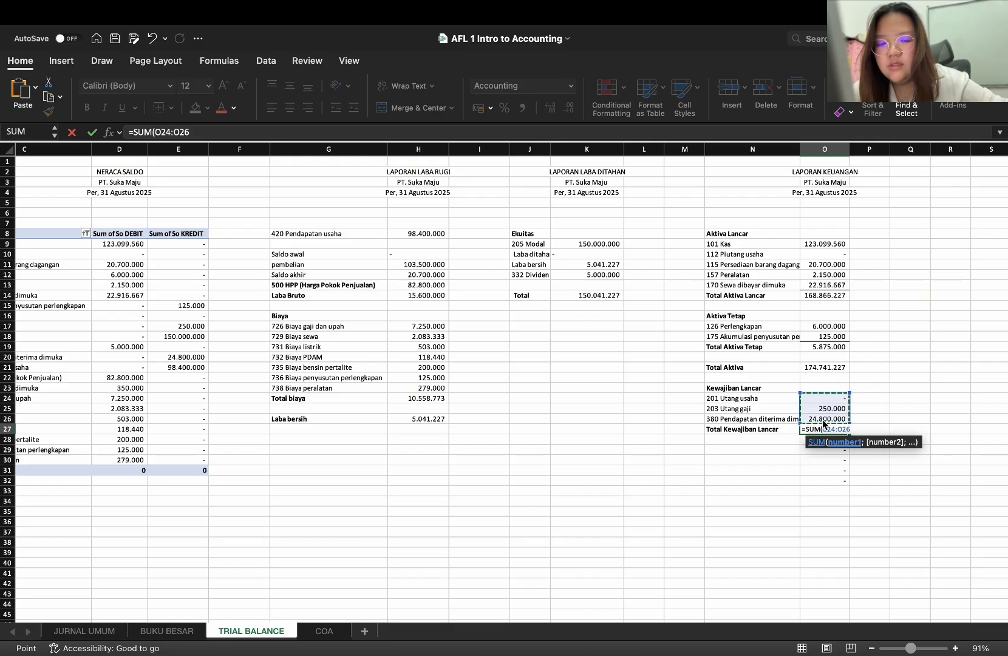
type(")")
key("Return")
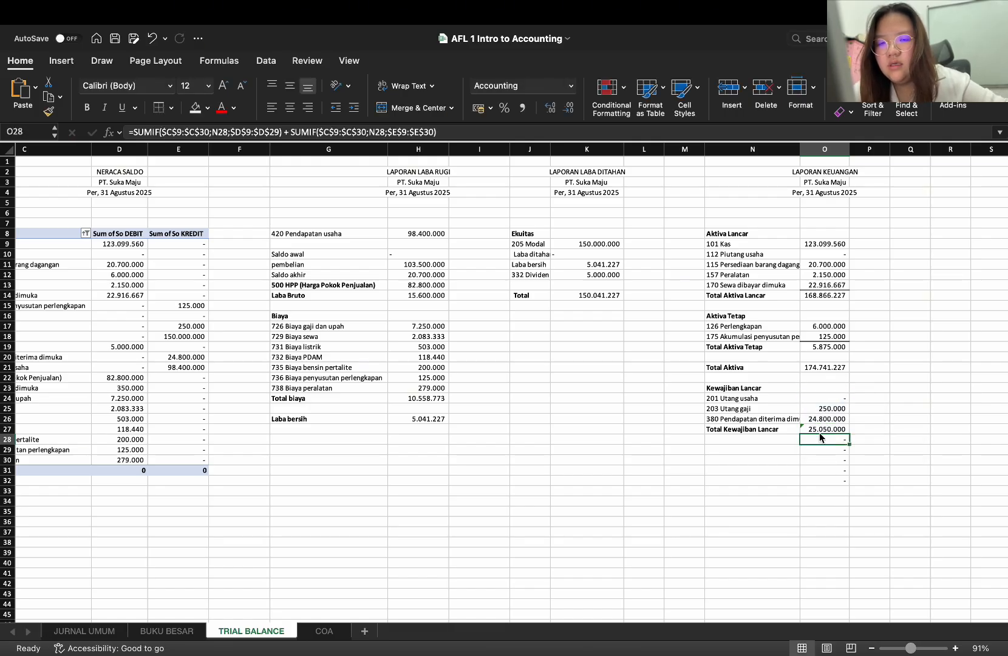
Clear the formula in O28 and select N29 below the Kewajiban Lancar section
key("Delete")
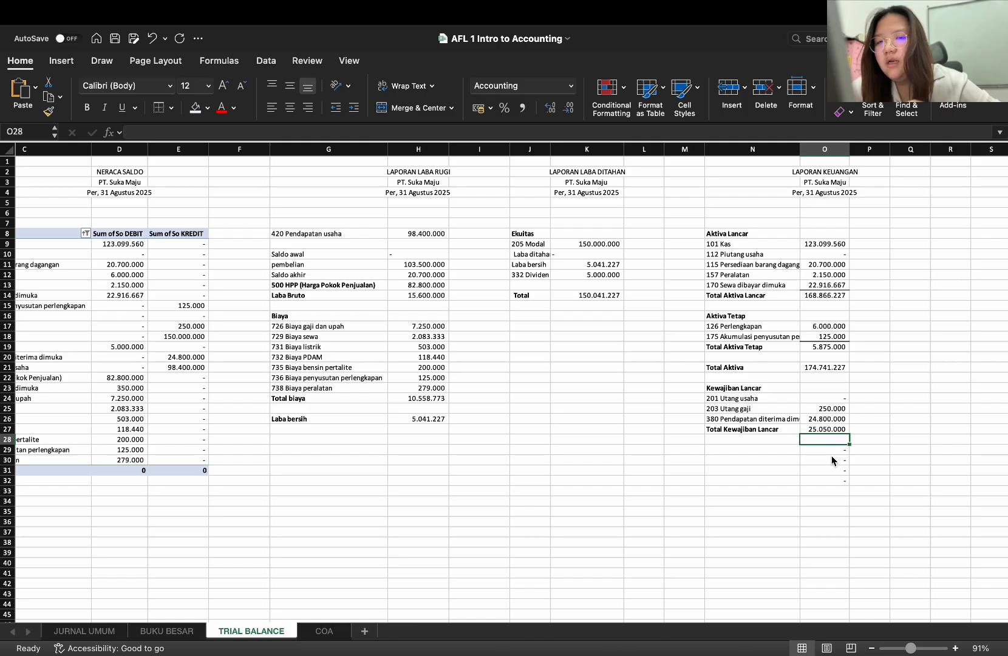
left_click(775, 450)
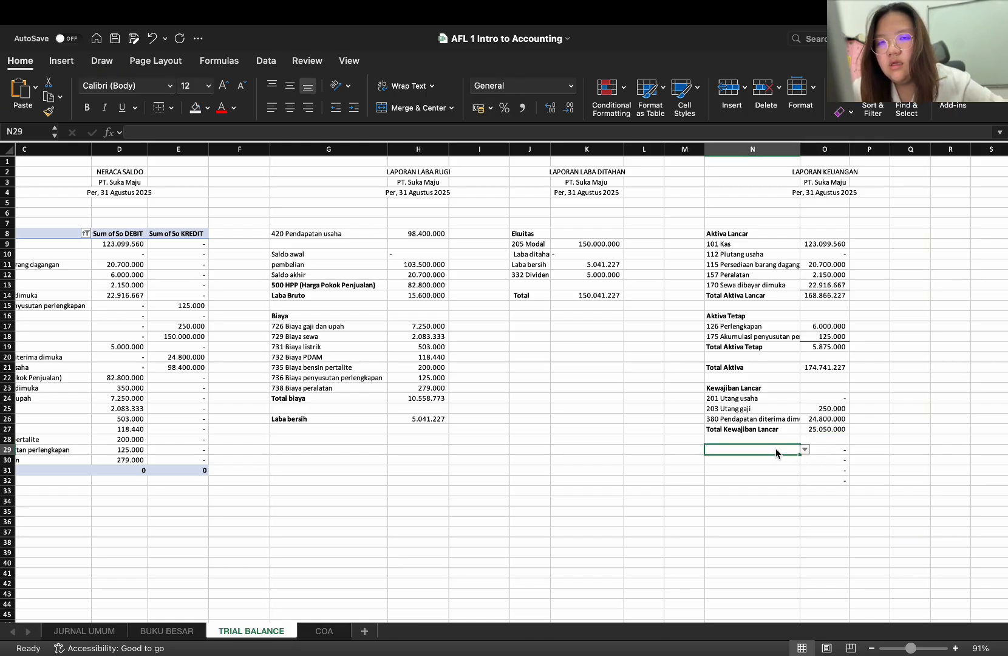
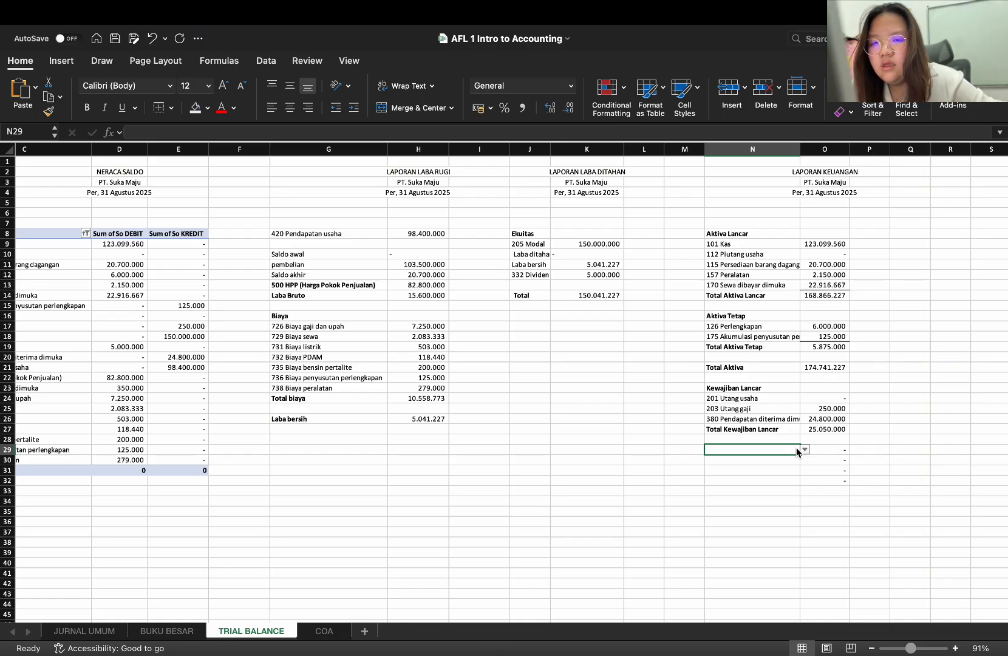
type("Laporan")
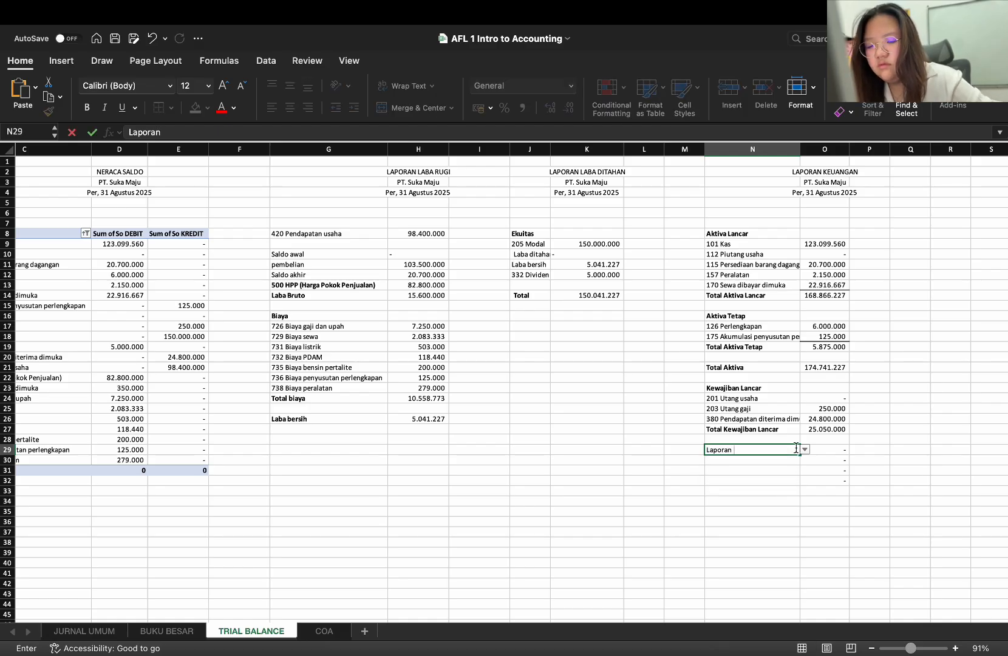
type(" Laba Ditahan")
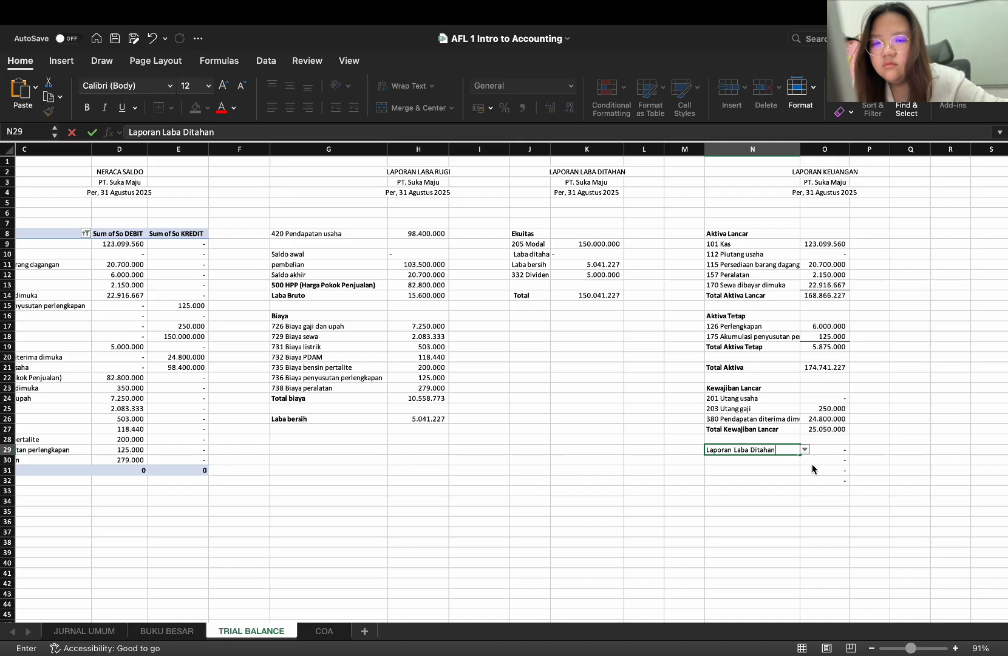
key("Return")
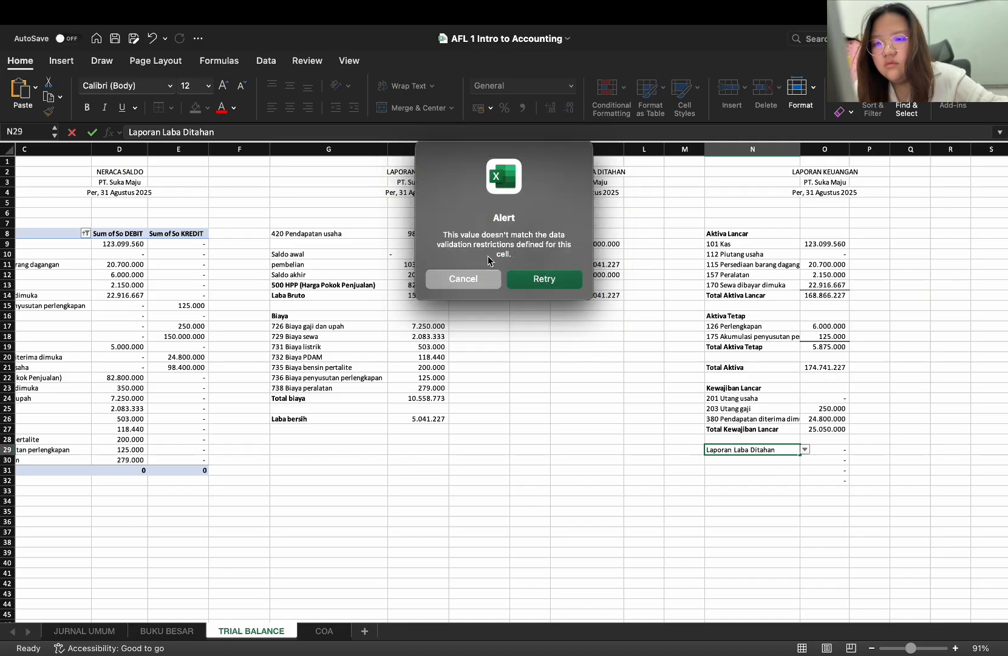
left_click(485, 276)
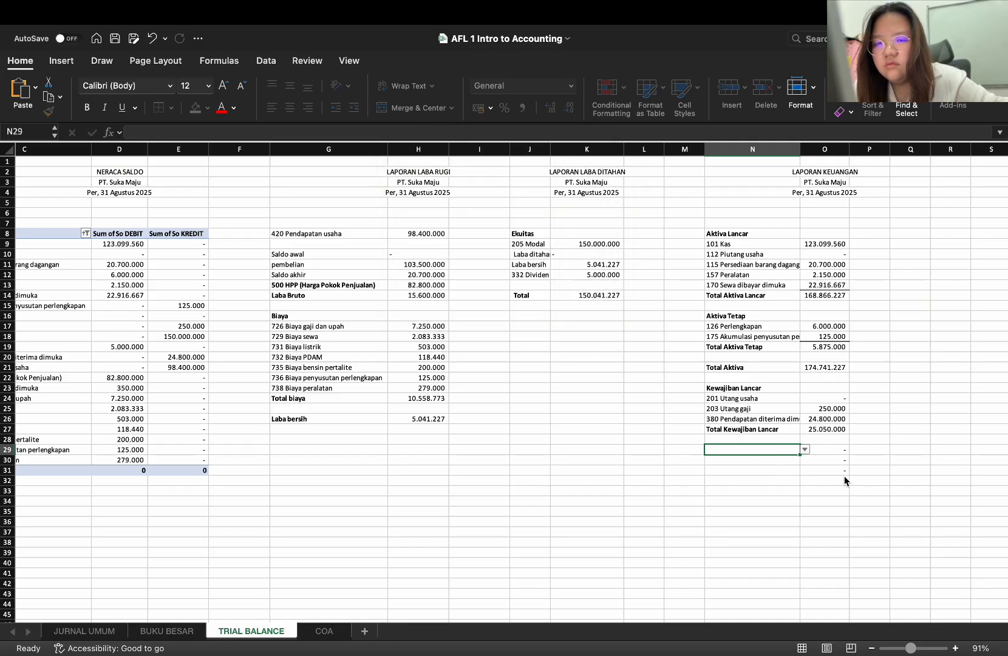
Copy the blank cell M29 over N29 to remove its dropdown validation
left_click(696, 451)
key("ctrl+c")
left_click(753, 451)
key("ctrl+v")
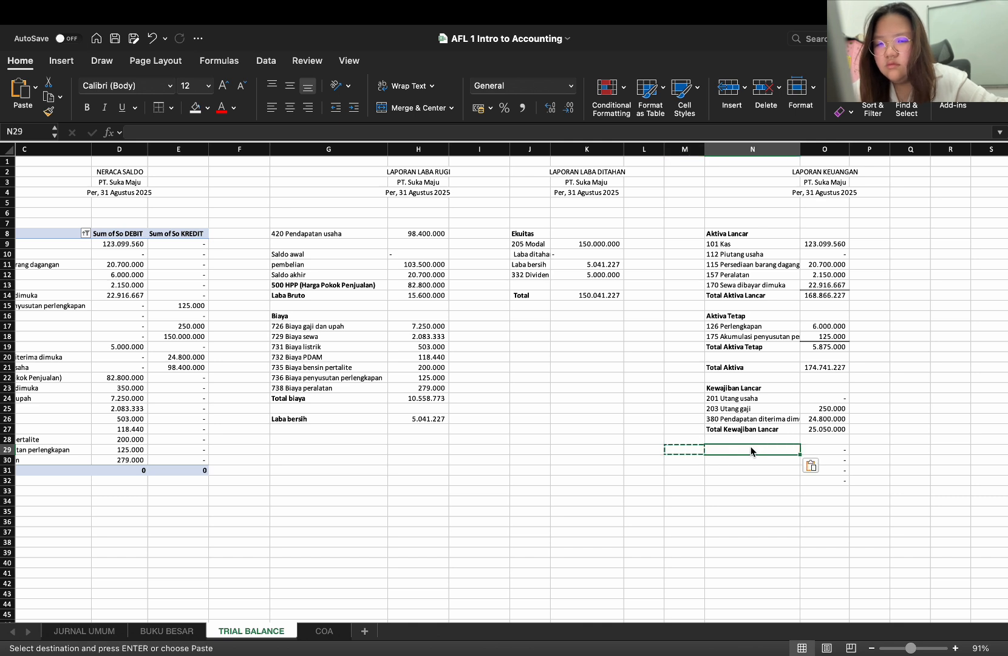
Enter the label "Laporan Laba Ditahan" in N29 and clear the amount cell O29 beside it
double_click(785, 451)
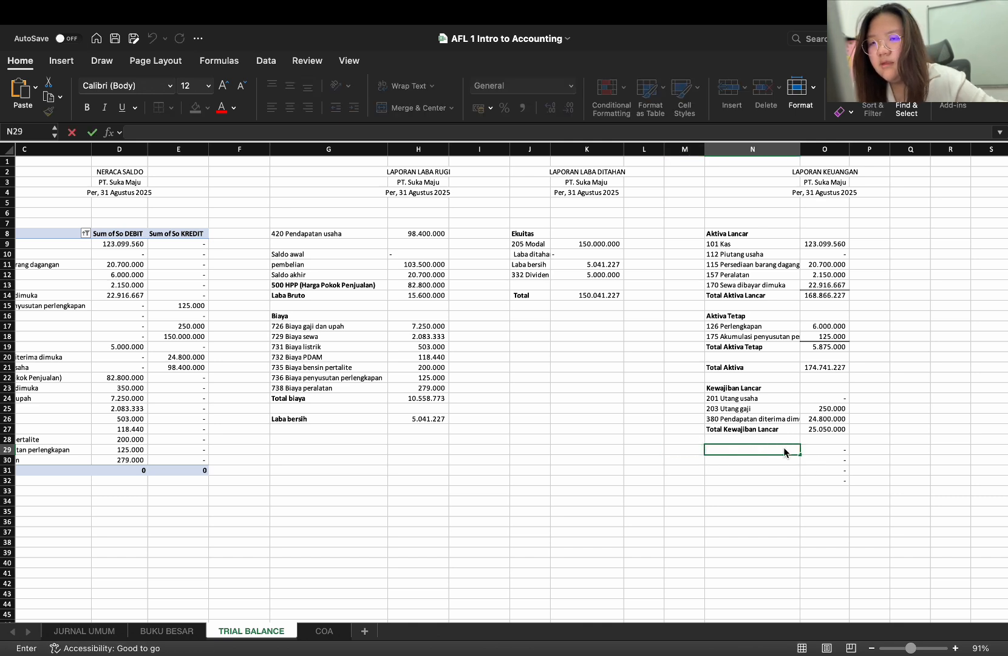
type("Laporan")
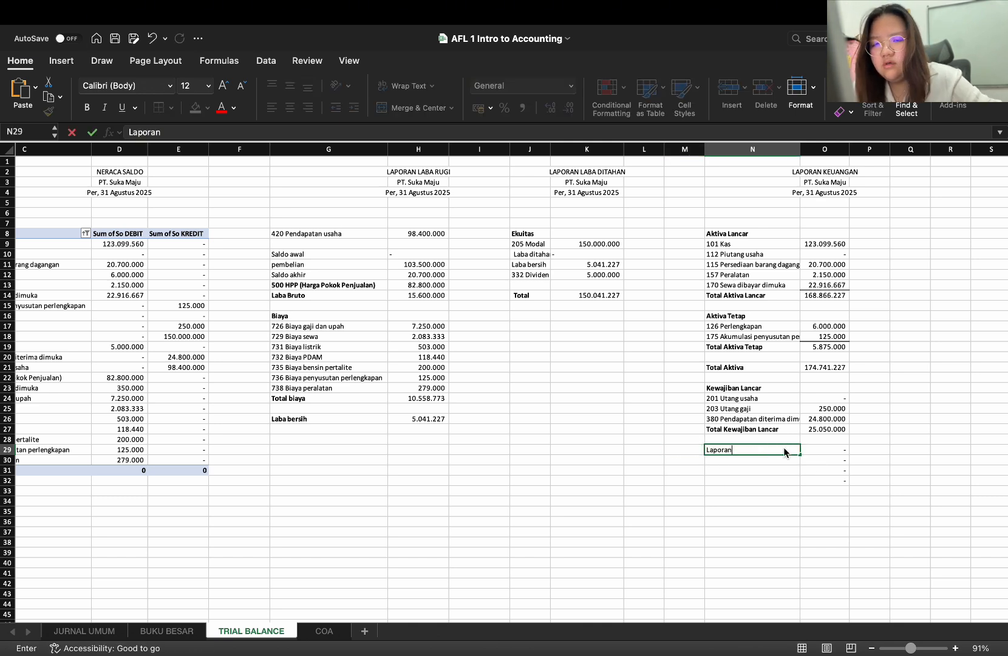
type(" Lba")
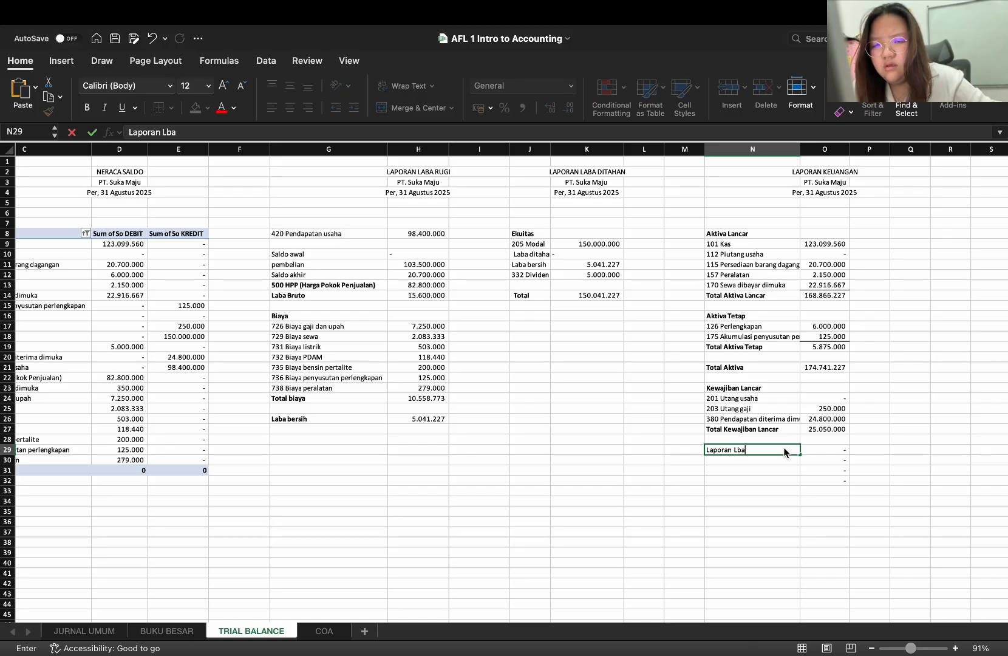
key("BackSpace")
key("BackSpace")
type("aba Dita")
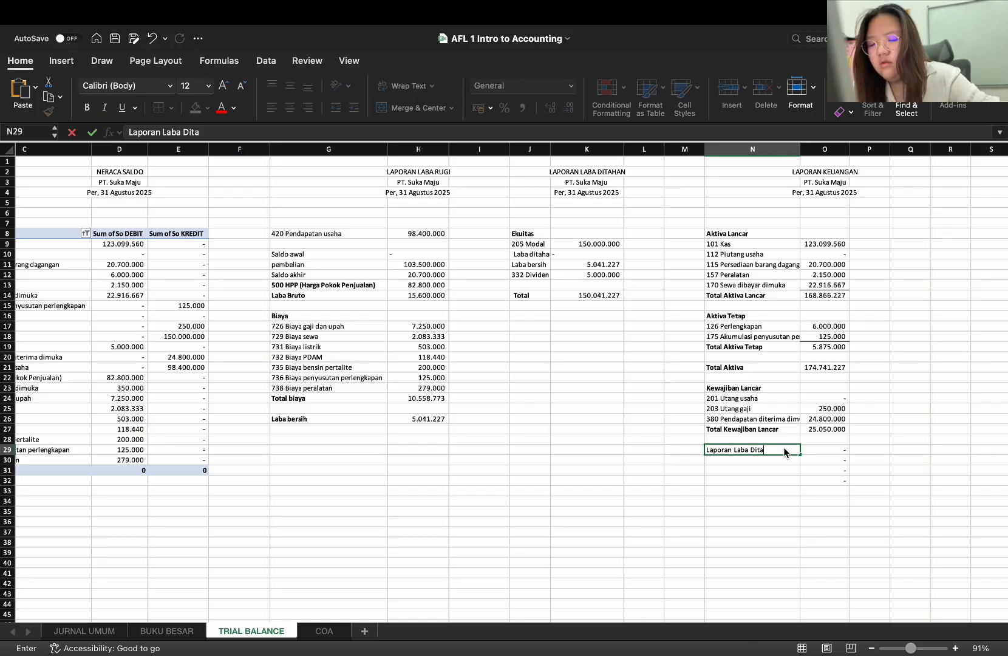
type("han")
left_click(811, 450)
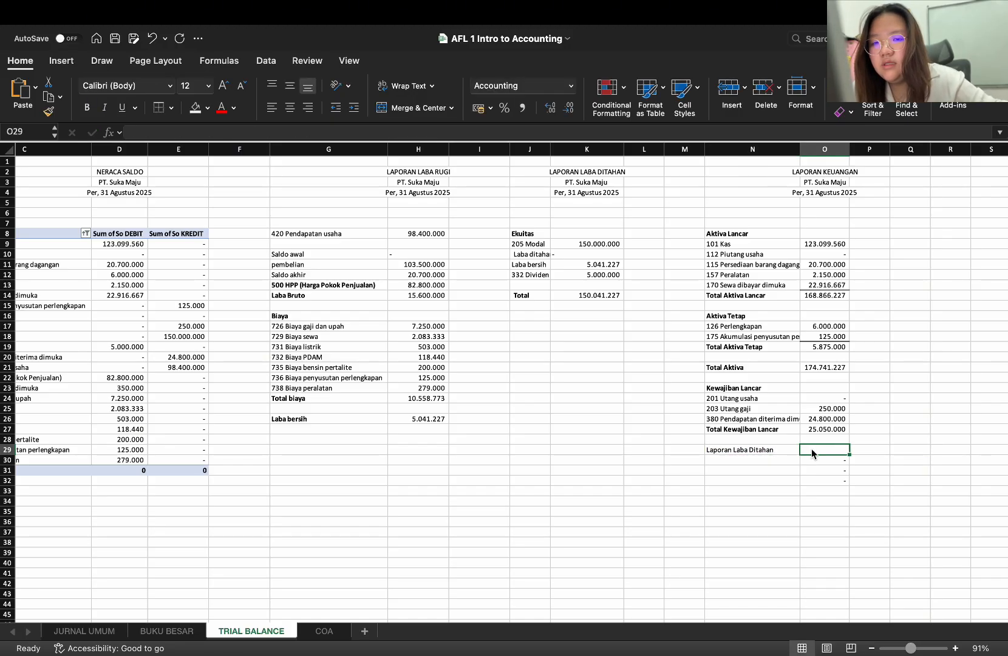
Make the references in the Laporan Laba Ditahan total in K14 absolute, so the formula reads =$K$9+$K$11-$K$12
left_click(590, 298)
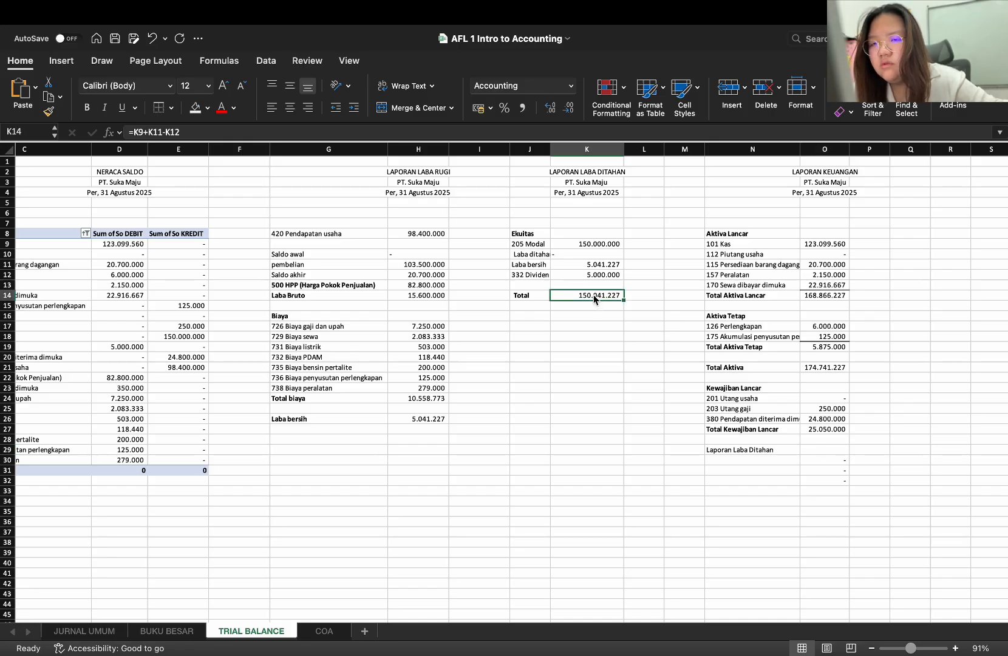
left_click(134, 133)
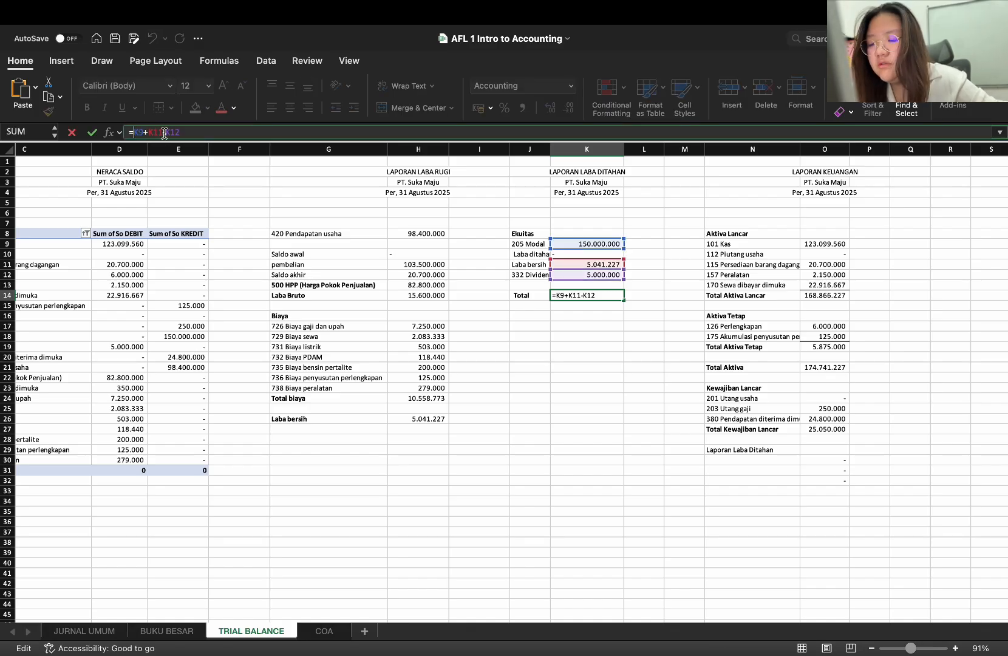
type("$")
key("Right")
key("Right")
type("$")
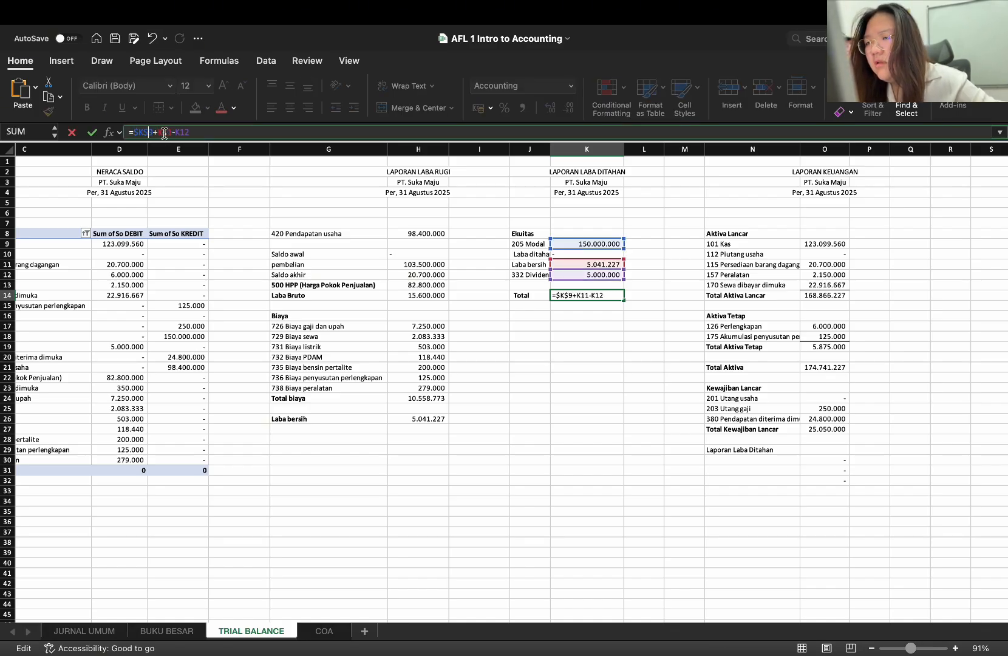
key("Right")
type("$")
key("Right")
type("$")
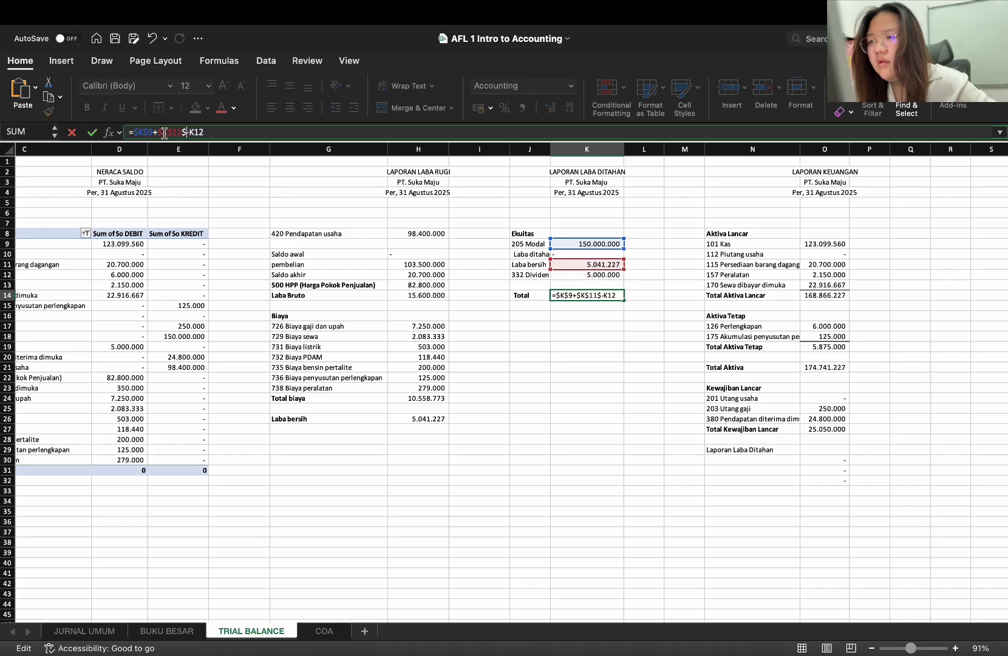
key("Right")
type("$")
key("Right")
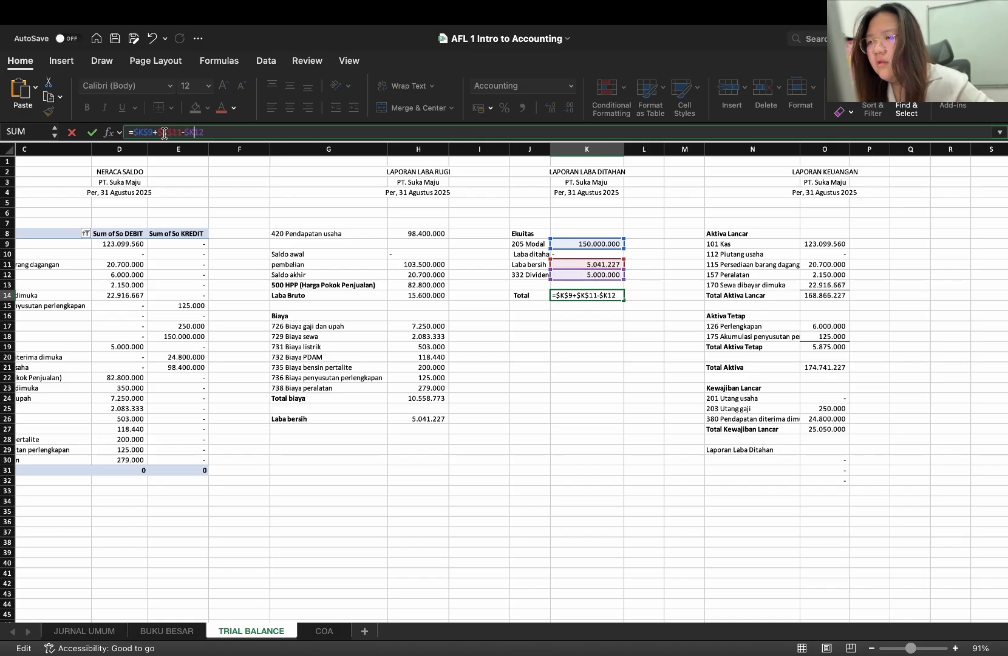
type("$")
key("Return")
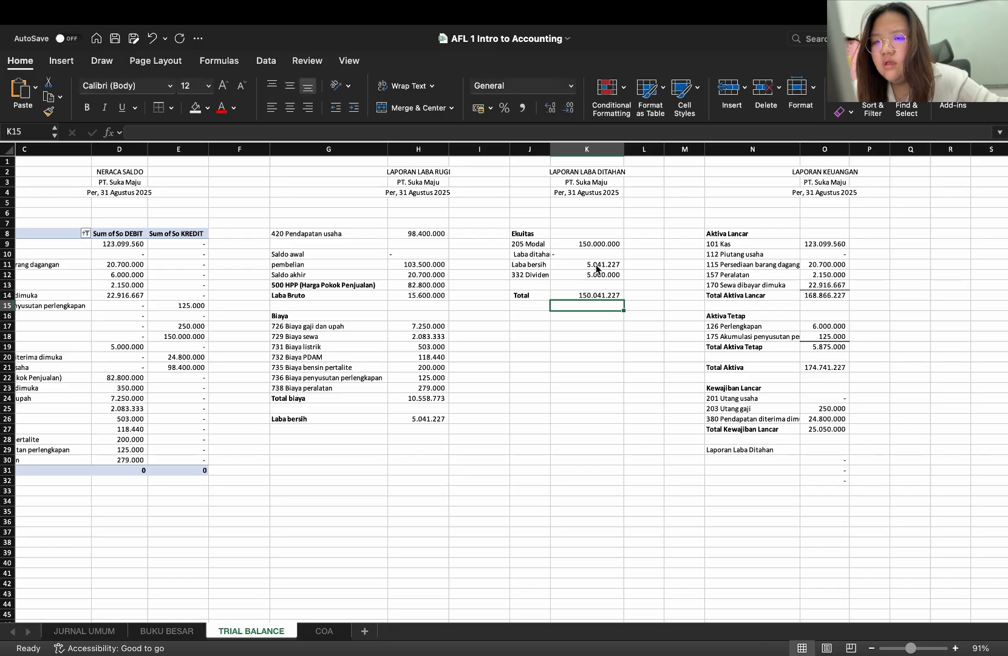
Copy the total formula from K14 into O29 as the amount for Laporan Laba Ditahan
left_click(602, 295)
key("super+c")
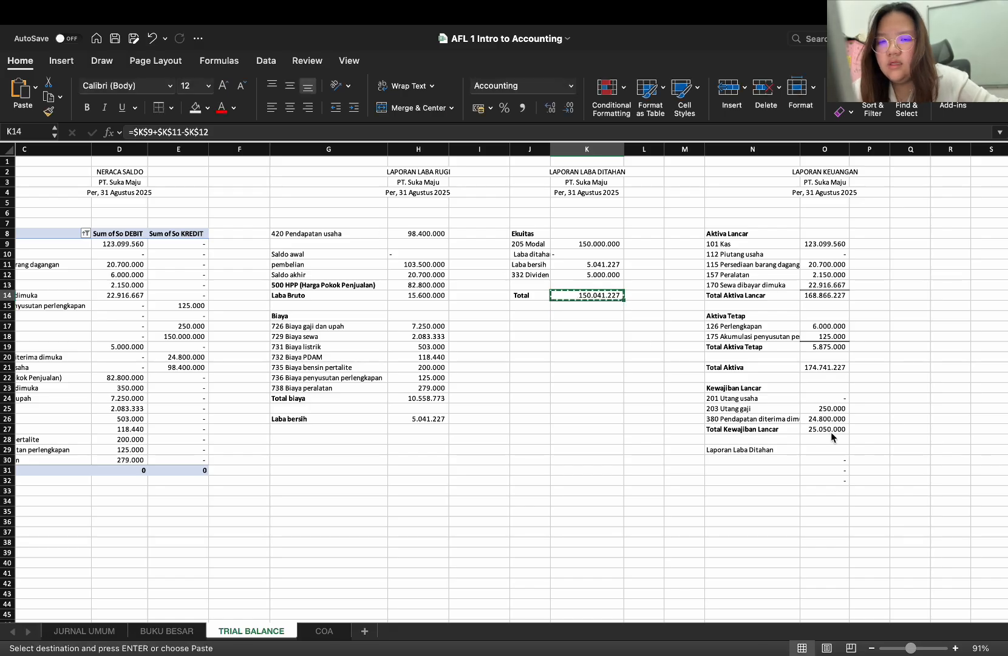
left_click(835, 443)
left_click(835, 449)
key("super+v")
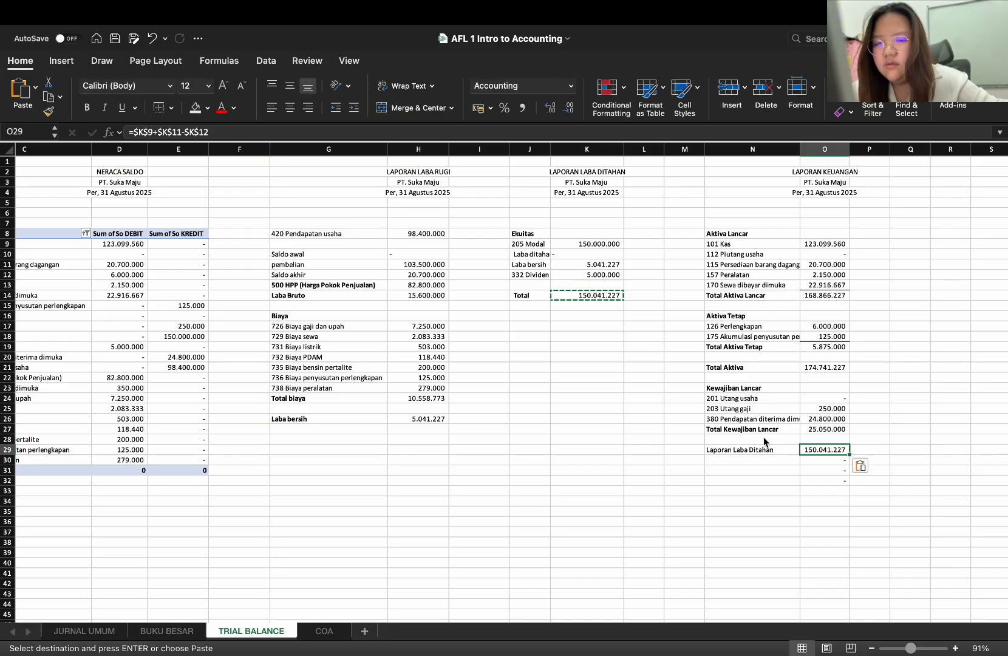
Bold the "Laporan Laba Ditahan" label in N29 and clear the leftover formulas in O30:O32
left_click(761, 449)
key("super+b")
key("Return")
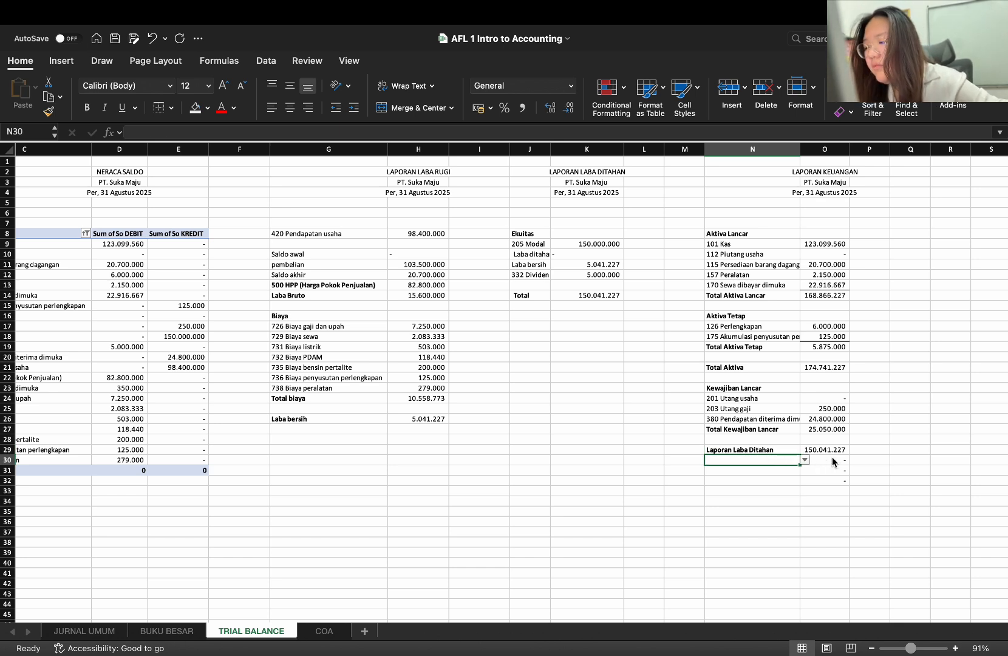
left_click_drag(833, 458, 838, 486)
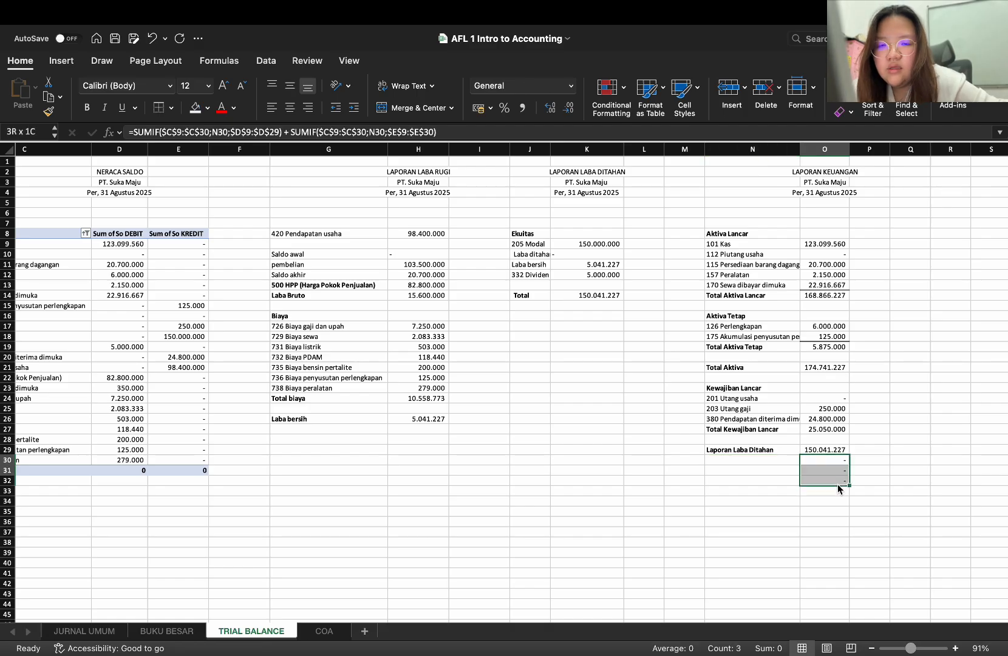
key("Delete")
Try to overwrite the dropdown cell N31 with a copy of the blank cell M31
left_click(786, 469)
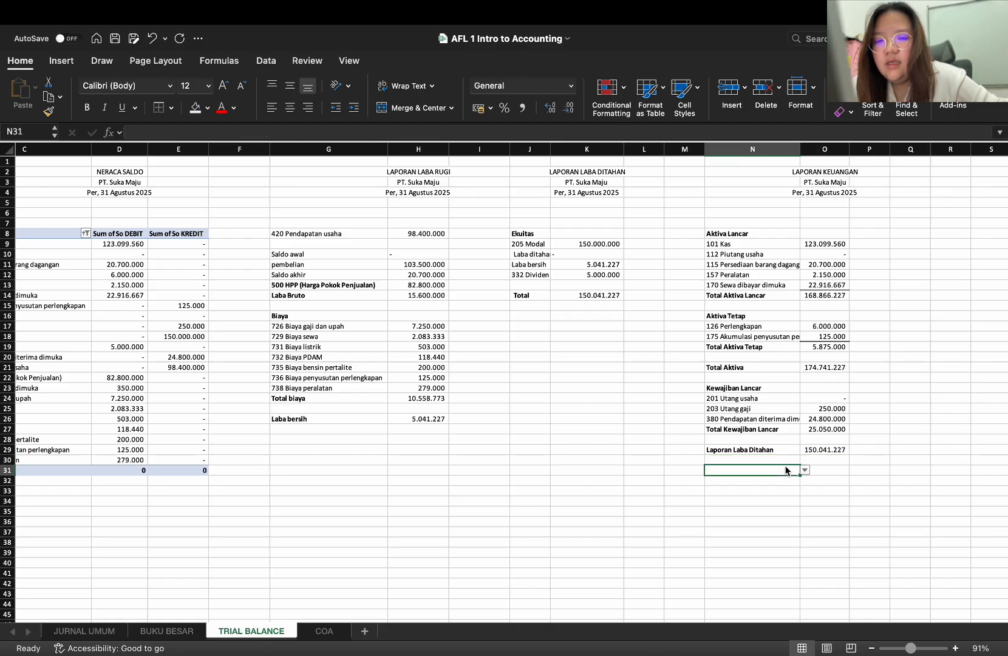
left_click(691, 471)
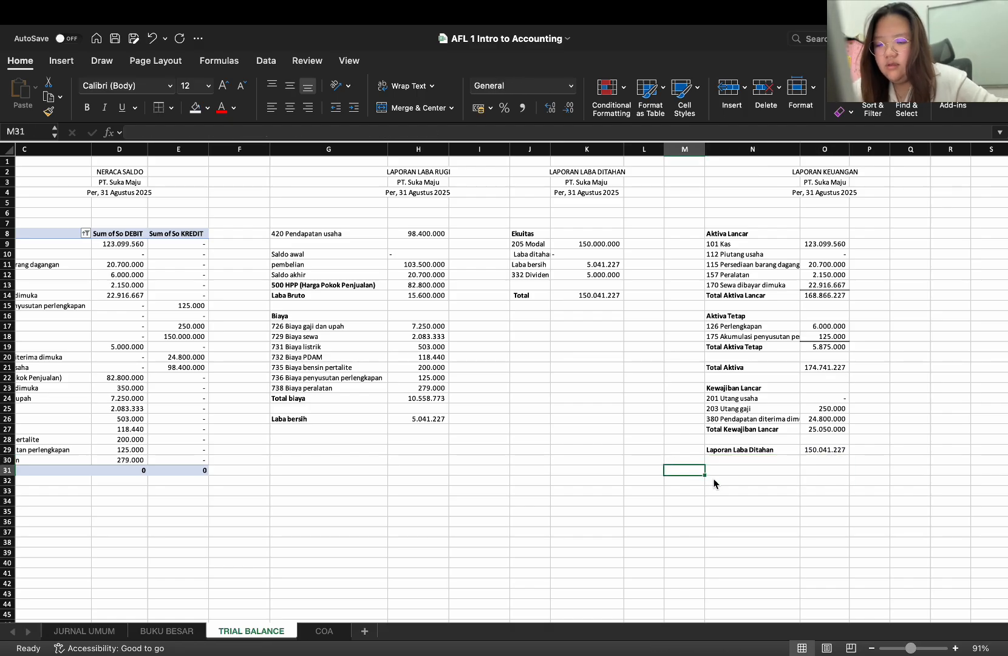
key("ctrl+c")
left_click(746, 472)
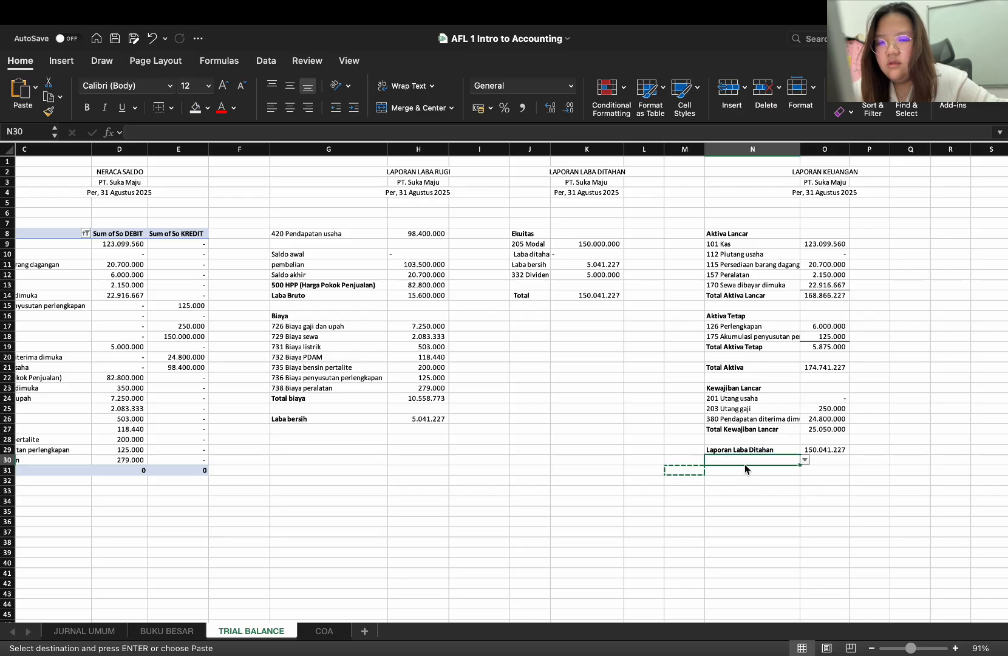
key("ctrl+v")
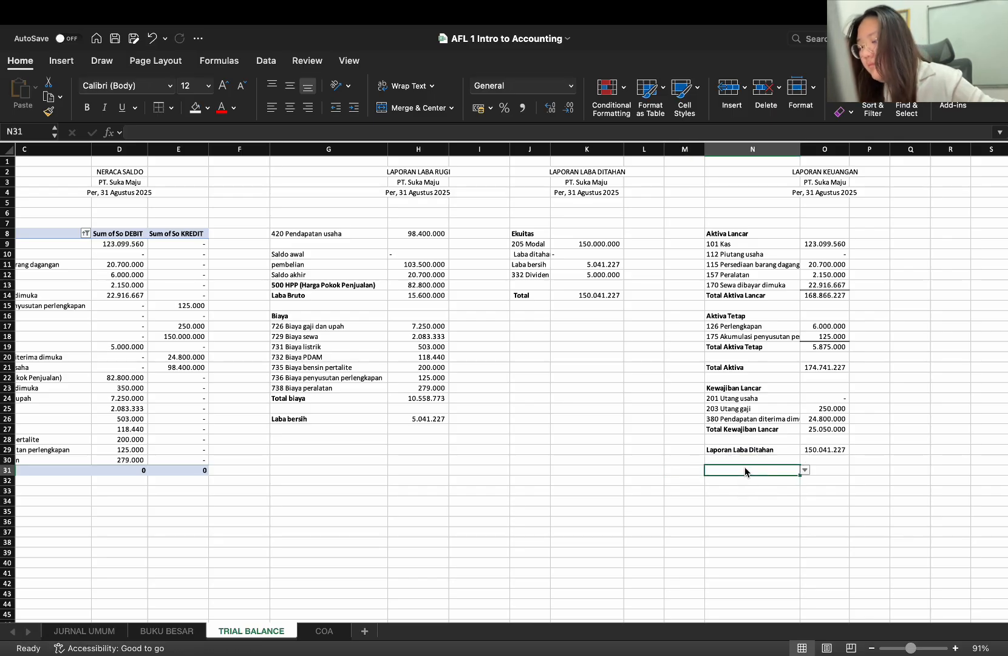
type("T")
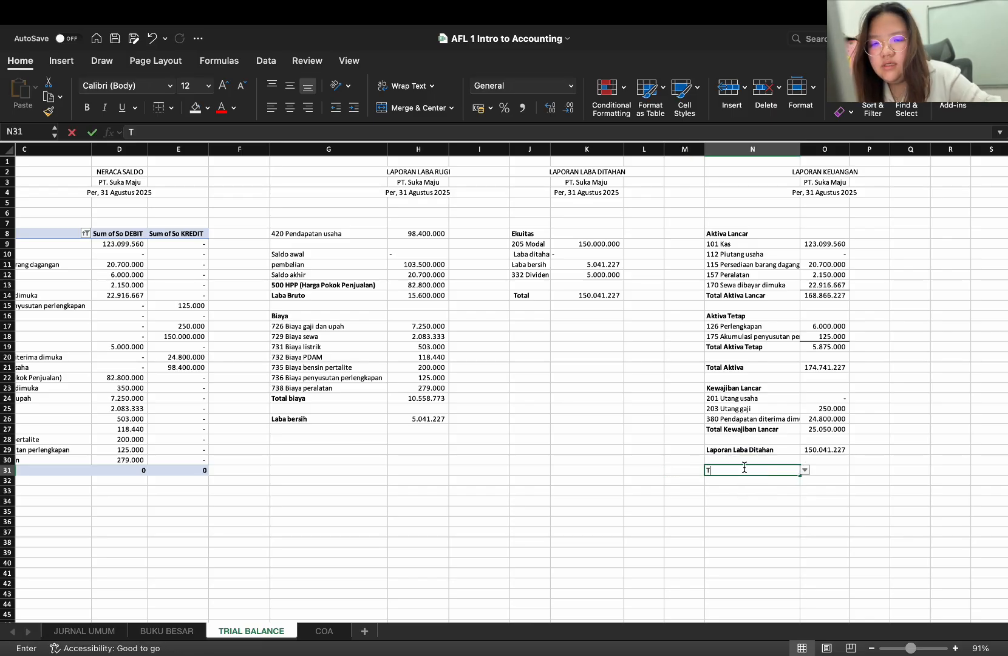
type("otal")
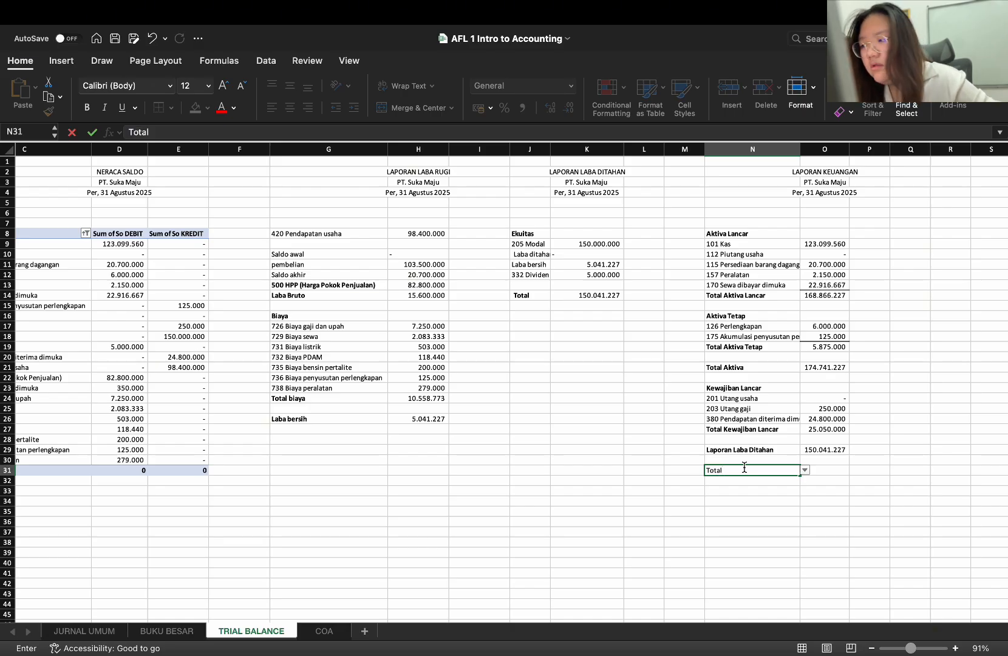
key("BackSpace")
type("l")
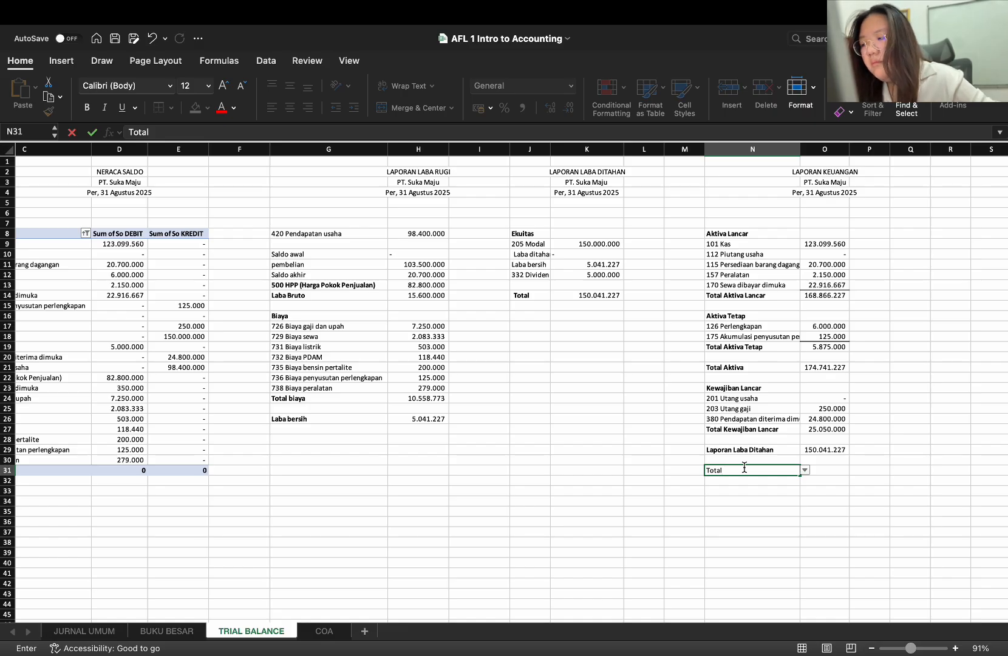
type(" Passiva")
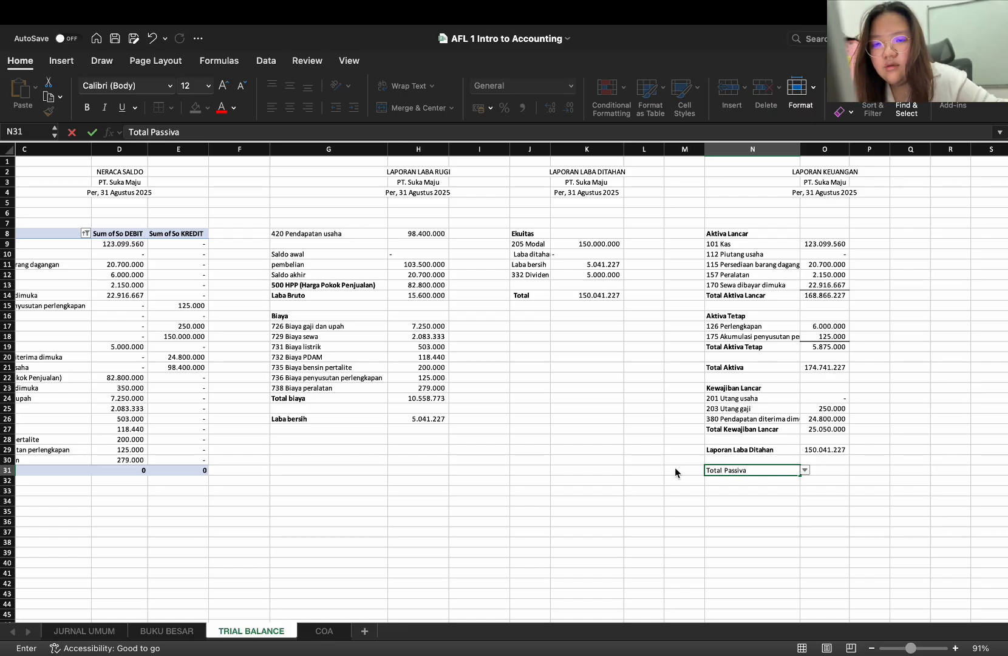
key("Return")
left_click(493, 278)
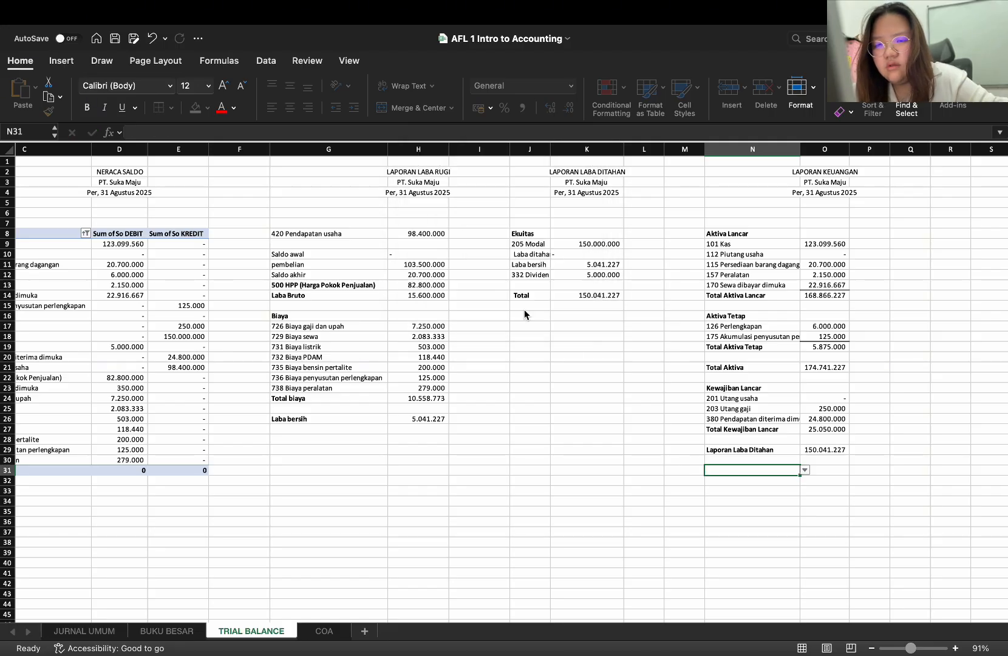
Copy the blank cell M31 over N31 to remove its dropdown validation
left_click(692, 465)
left_click(692, 467)
key("super+c")
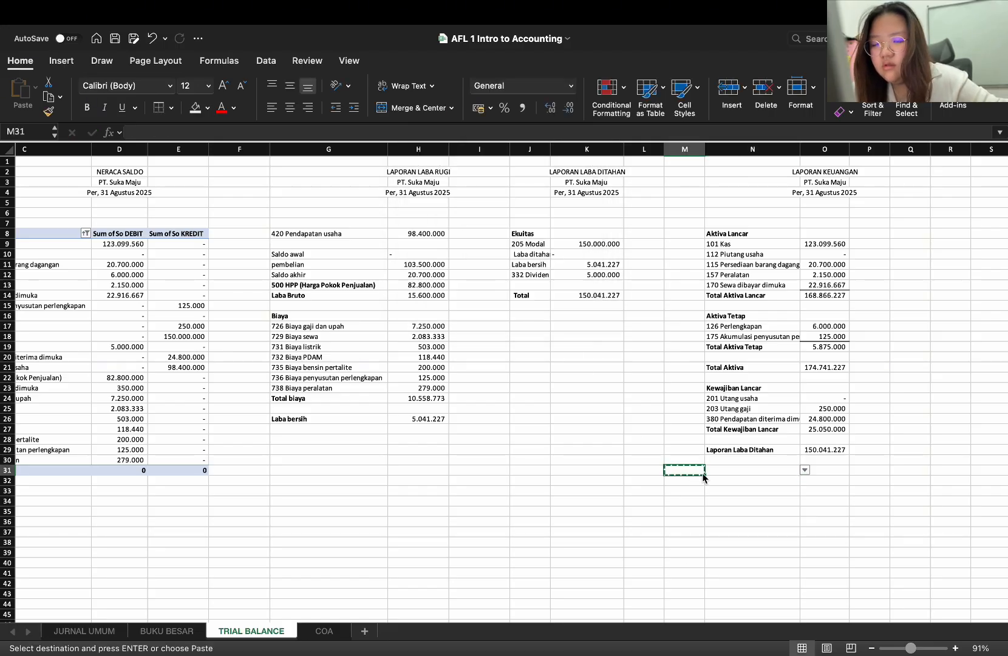
left_click(725, 469)
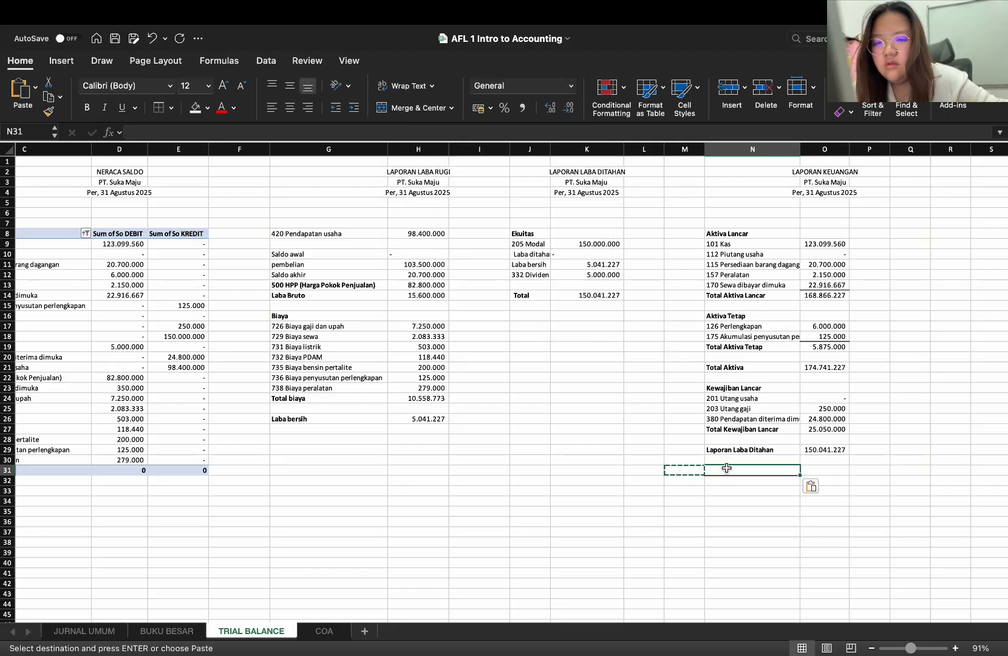
Enter the bold label "Total Passiva" in N31 below the Laporan Laba Ditahan row
double_click(726, 469)
type("Total ")
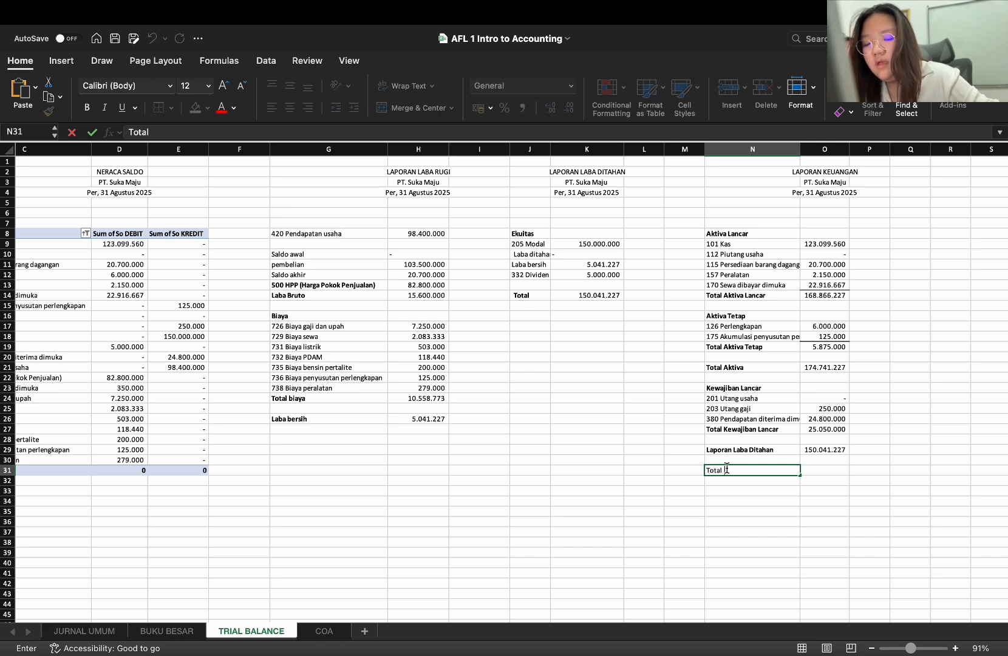
type("Passiva")
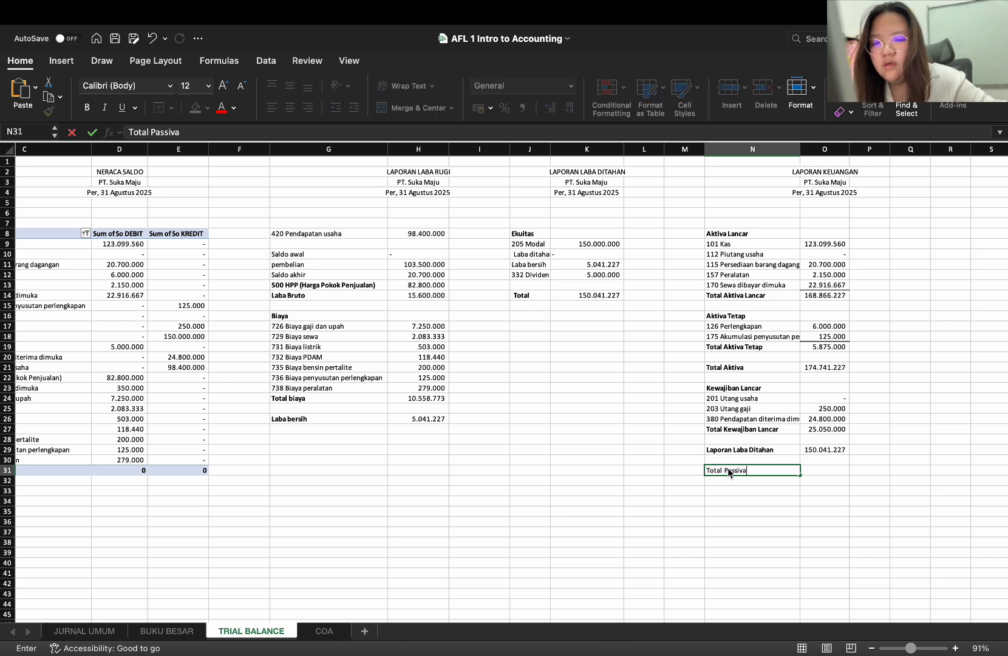
Calculate Total Passiva in O31 with the formula =O27+O29, adding Total Kewajiban Lancar and Laporan Laba Ditahan
left_click(808, 470)
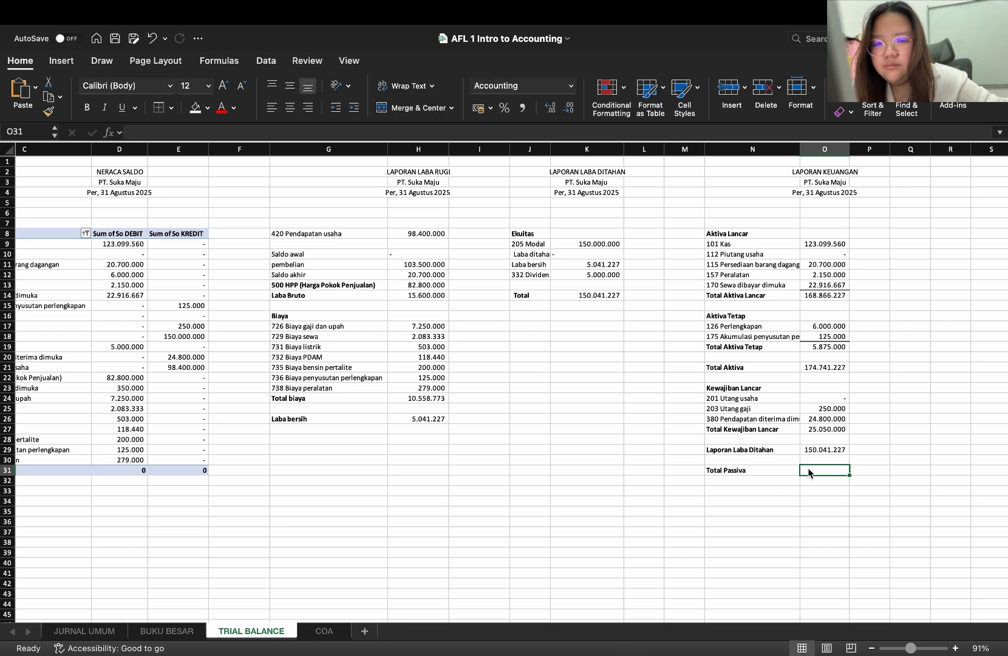
type("=")
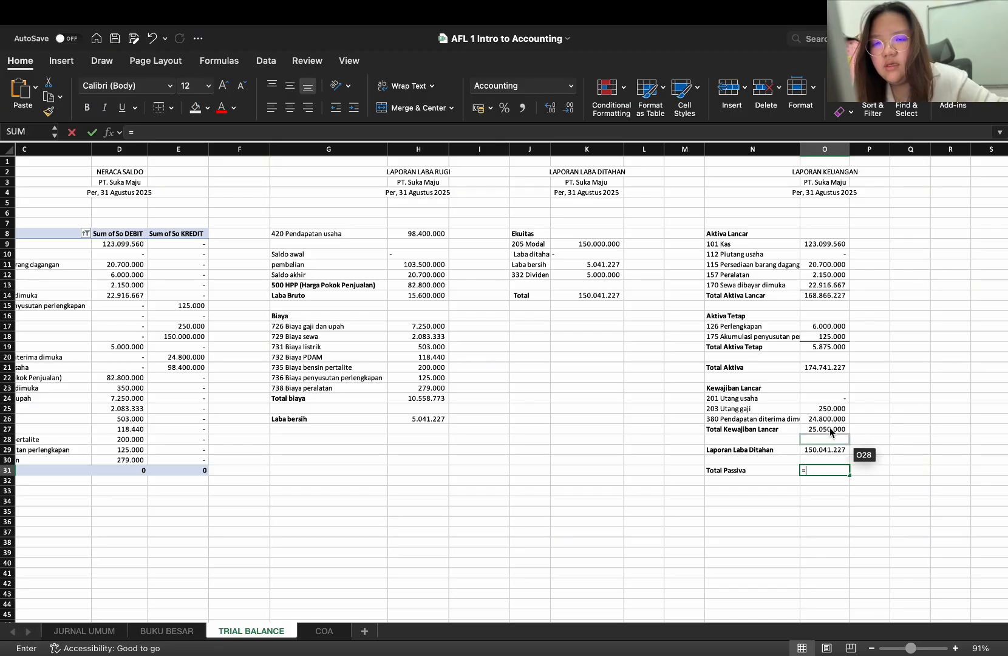
left_click(837, 371)
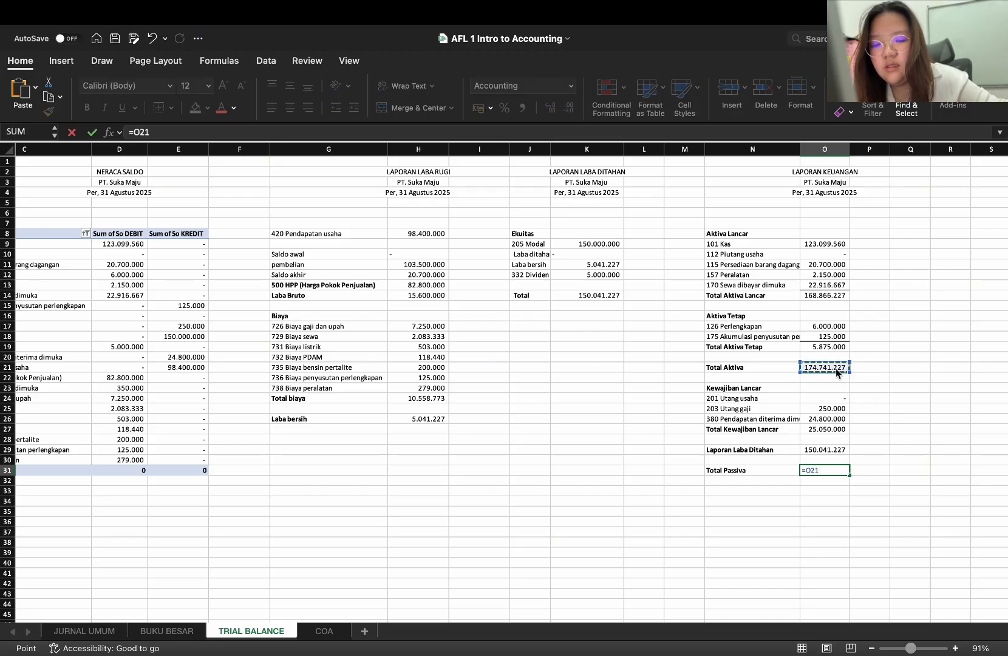
type("+")
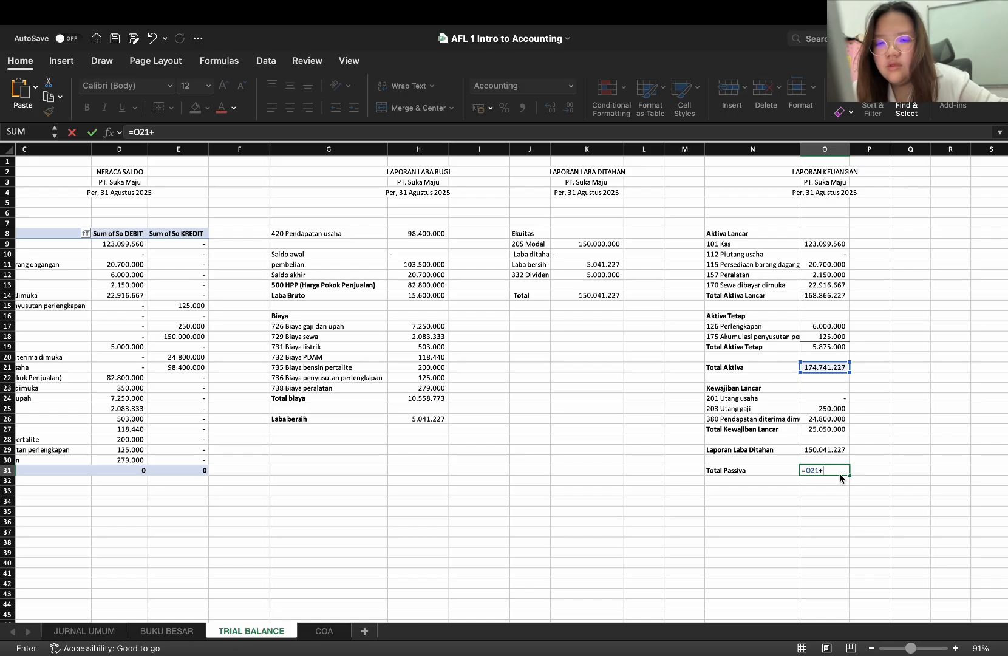
key("BackSpace")
key("BackSpace")
key("BackSpace")
key("BackSpace")
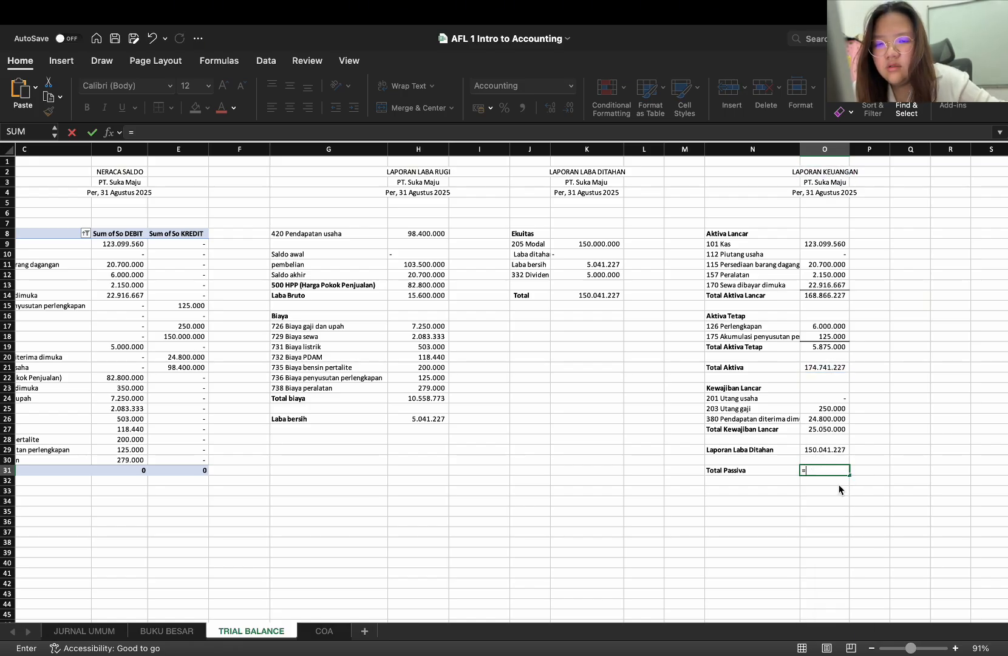
left_click(836, 430)
type("+")
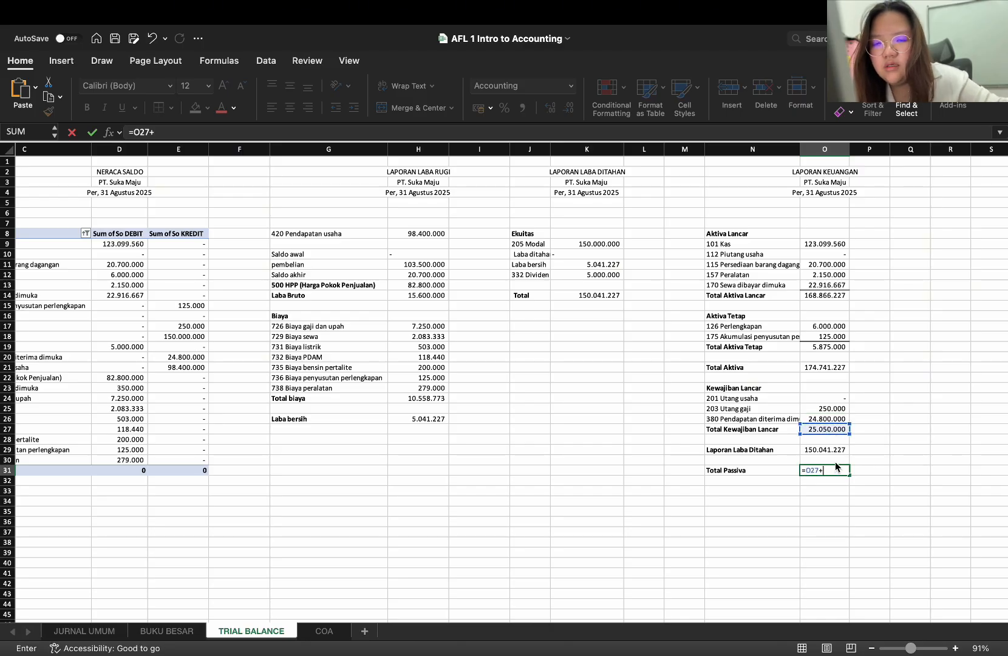
left_click(835, 449)
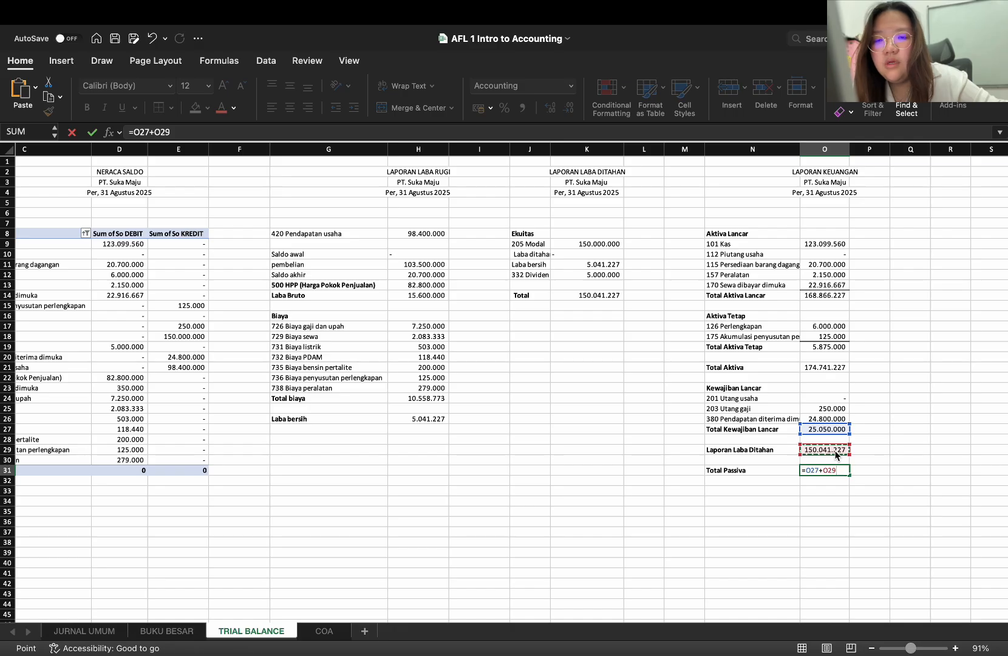
key("Return")
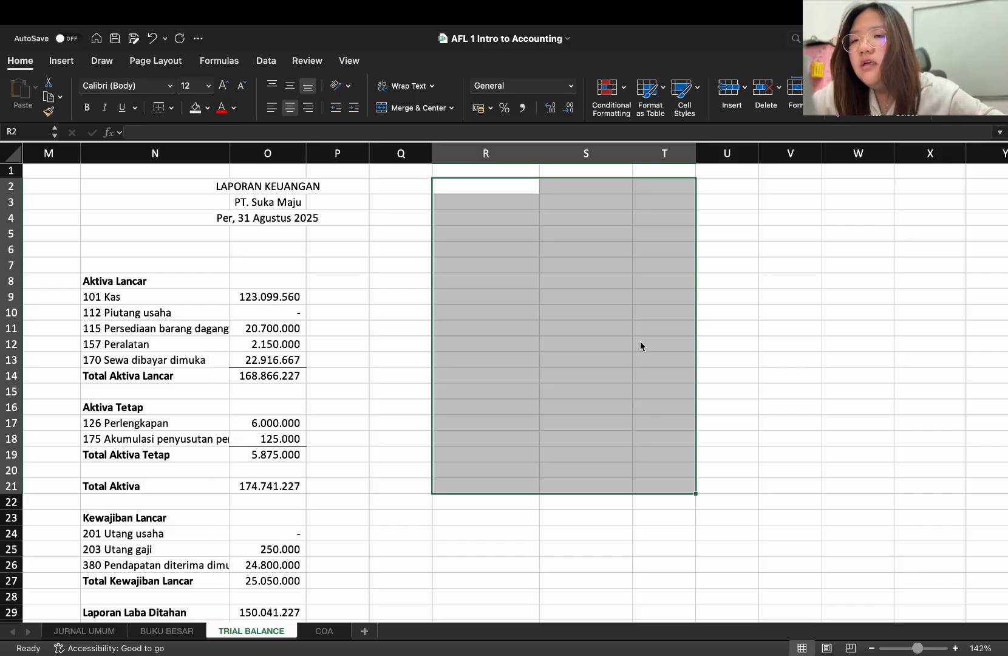
Enter the heading "LAPORAN ARUS KAS" in S2 for a new report beside the Laporan Keuangan
left_click(503, 187)
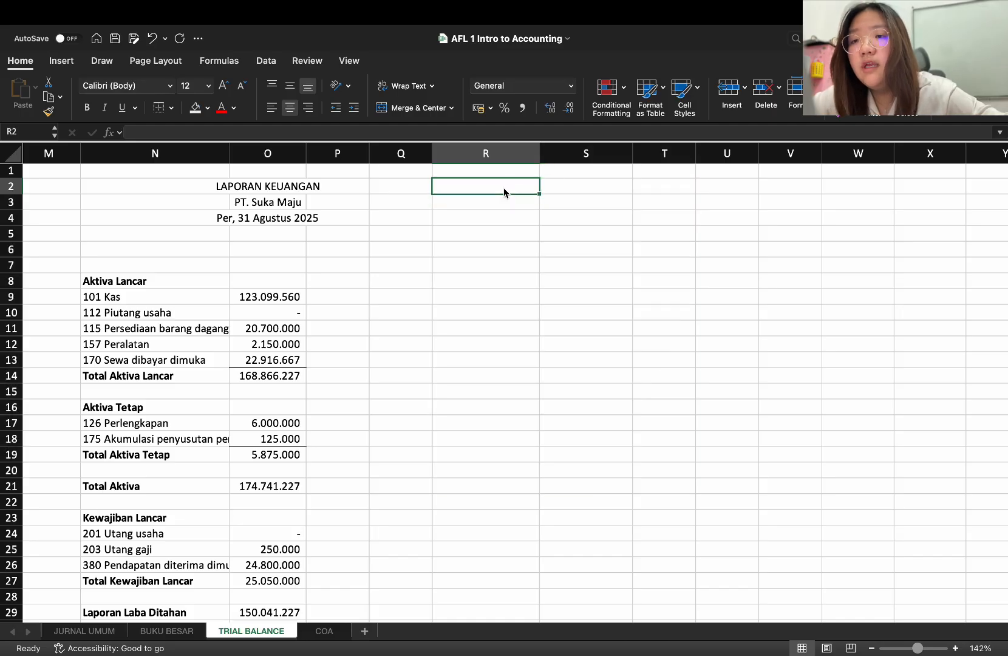
left_click(551, 188)
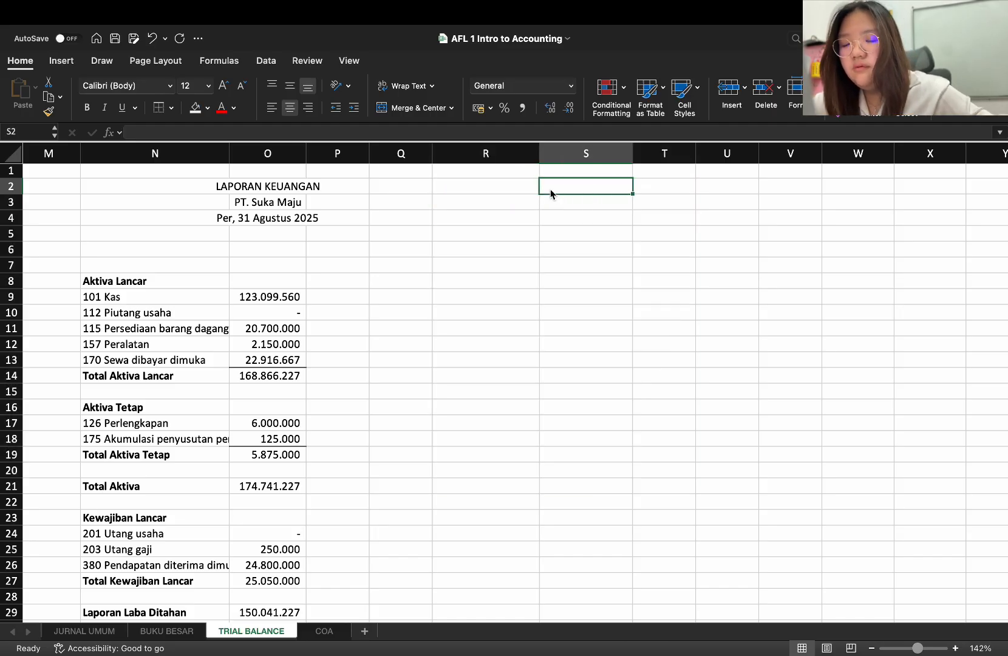
type("L")
key("BackSpace")
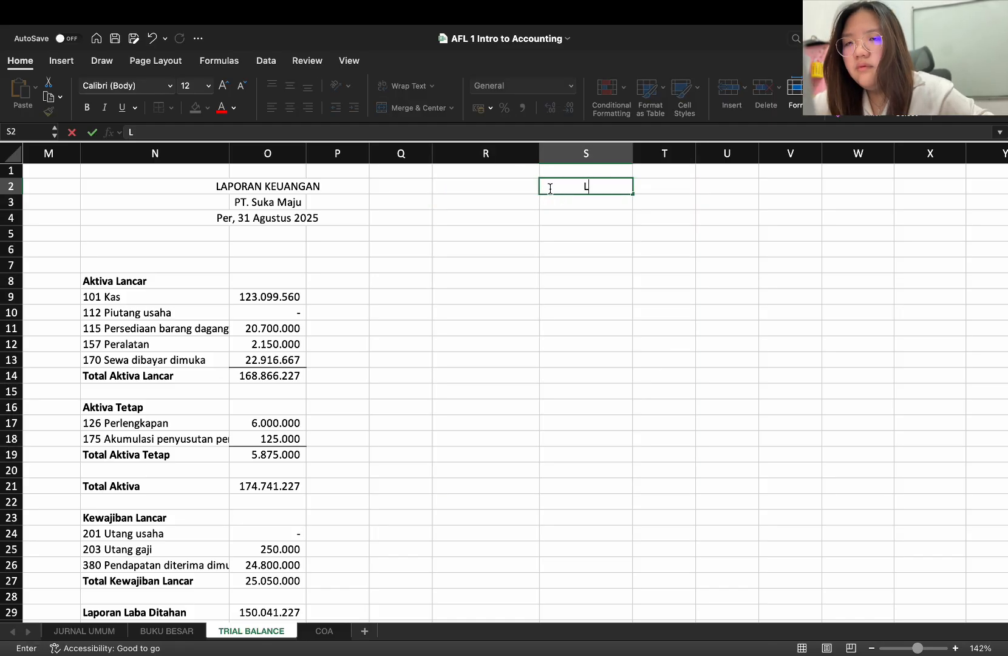
type("APOR")
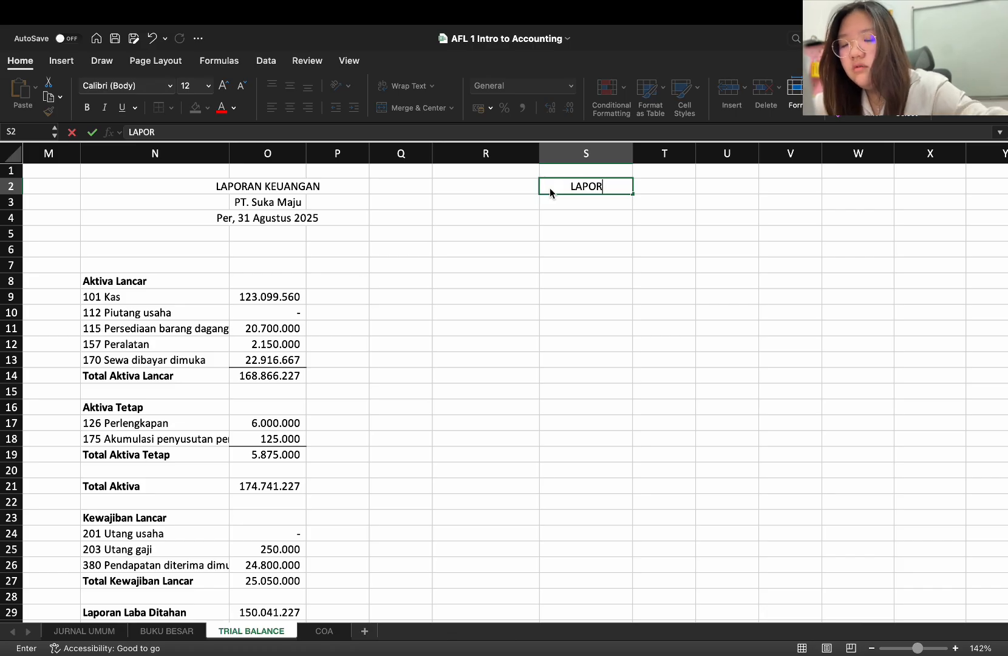
type("AM")
key("BackSpace")
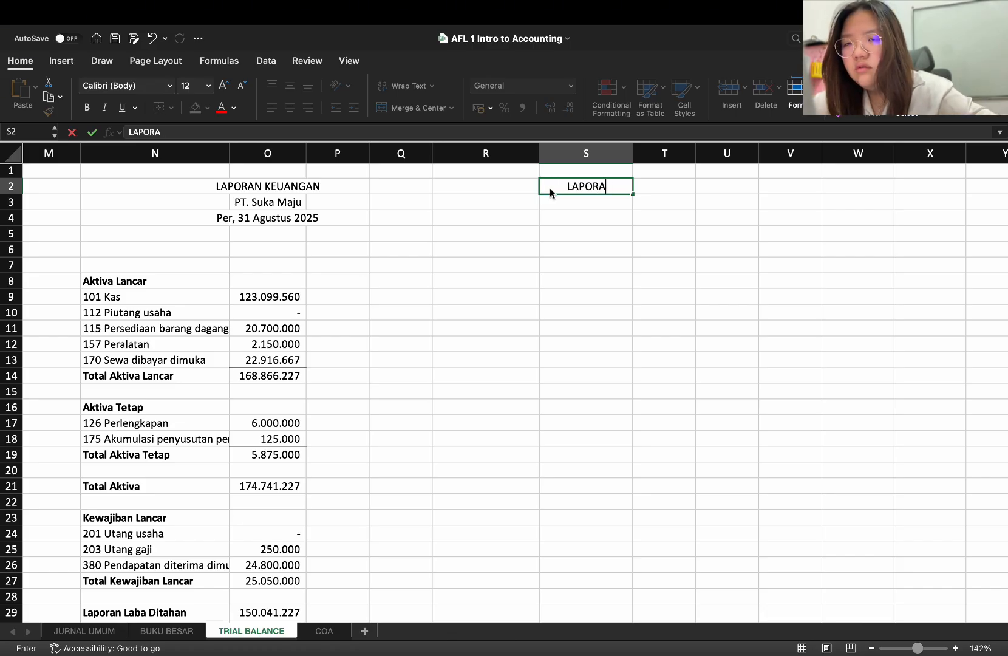
type("N ARUS KAS")
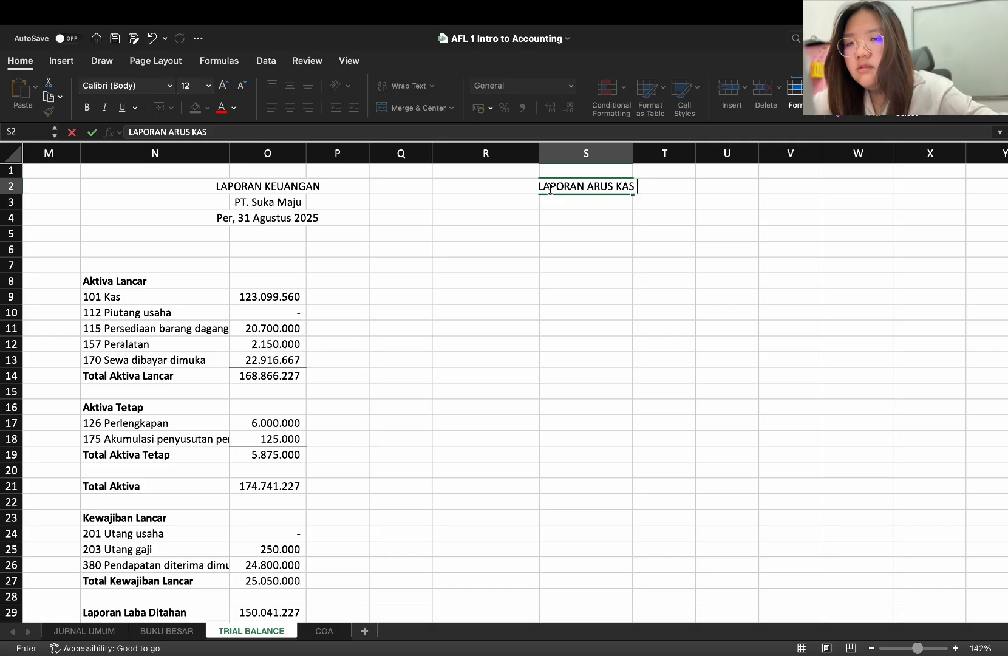
key("Return")
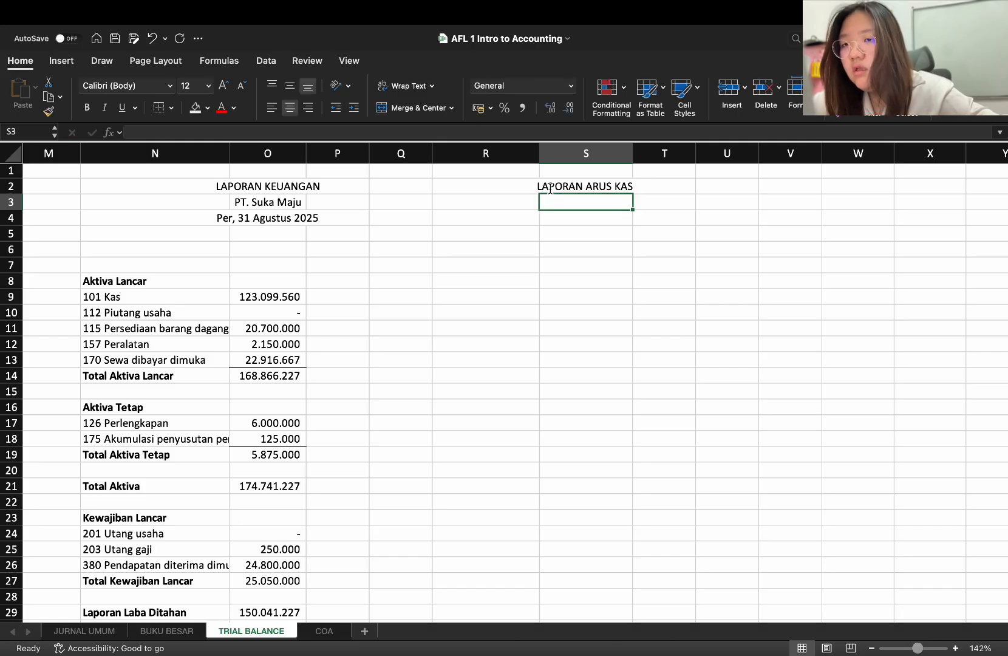
Enter the company name "PT. Suka Maju" in S3 under the LAPORAN ARUS KAS heading
type("PT")
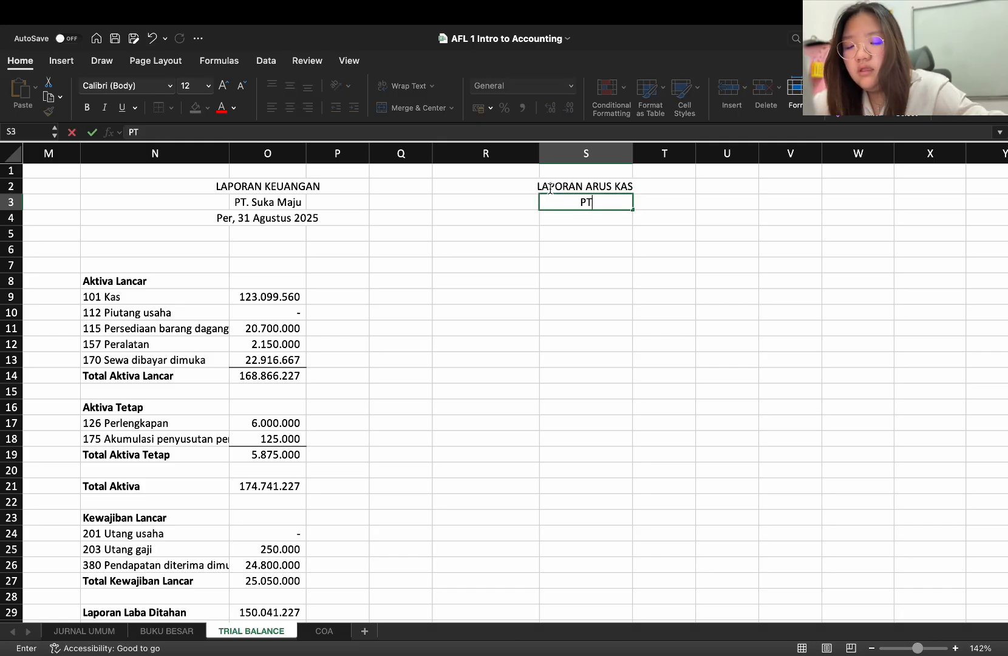
type(". Suka Maju")
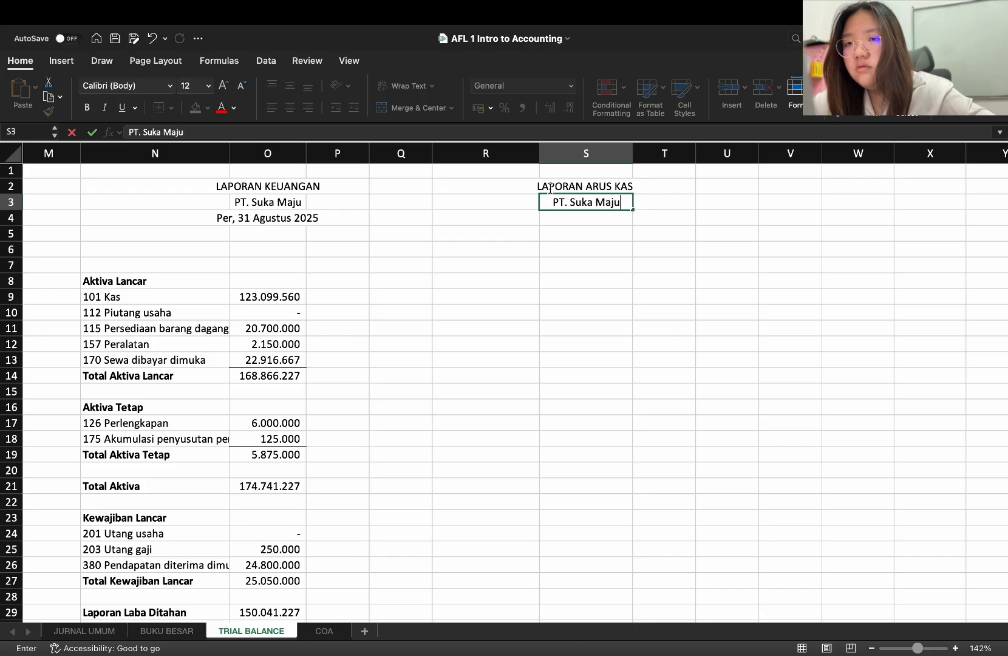
left_click(549, 189)
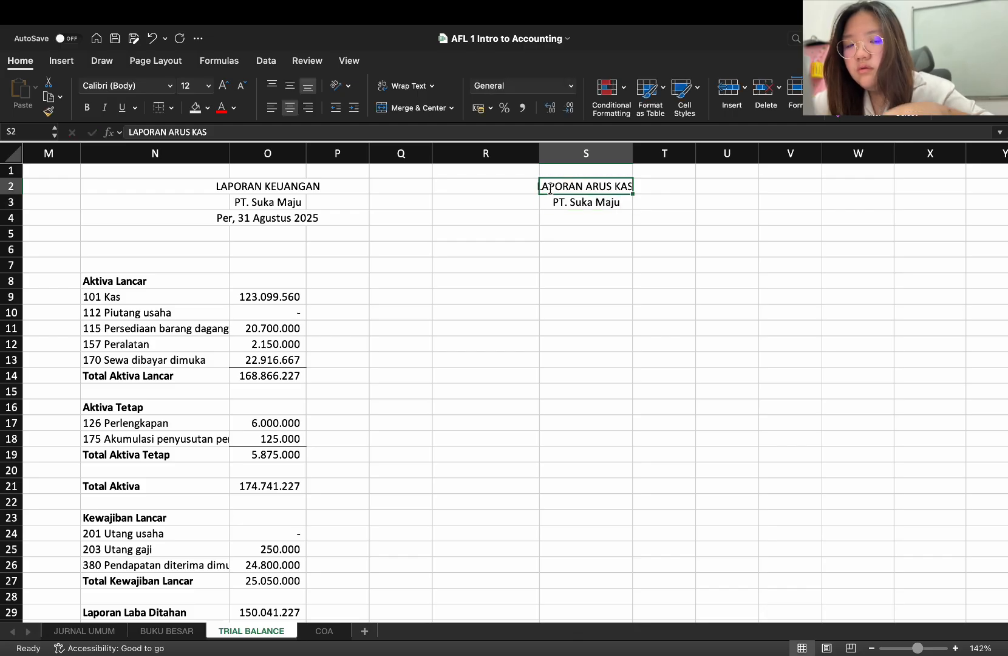
key("Down")
left_click(550, 189)
key("Down")
key("Down")
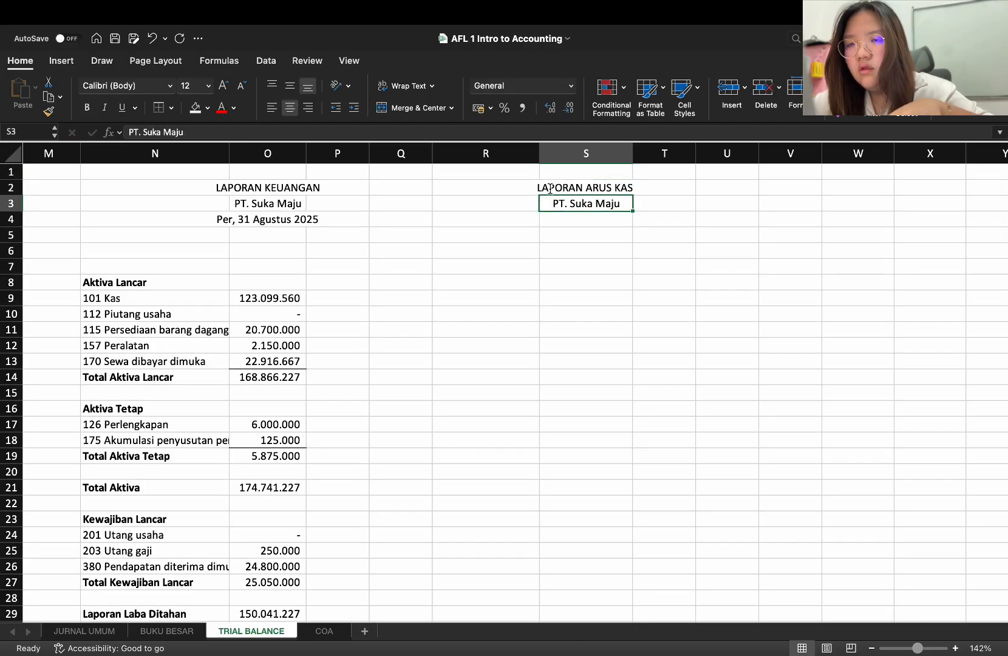
Enter the date line "Per, 31 Agustus 2025" in S4 to complete the cash flow report heading
type("Per,")
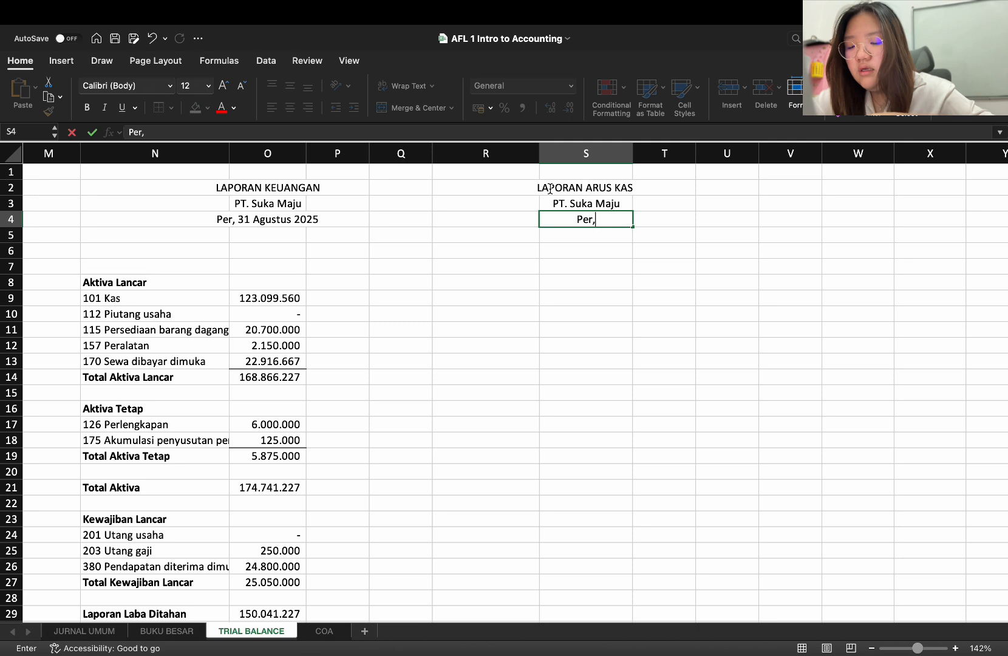
type(" 31 Agu")
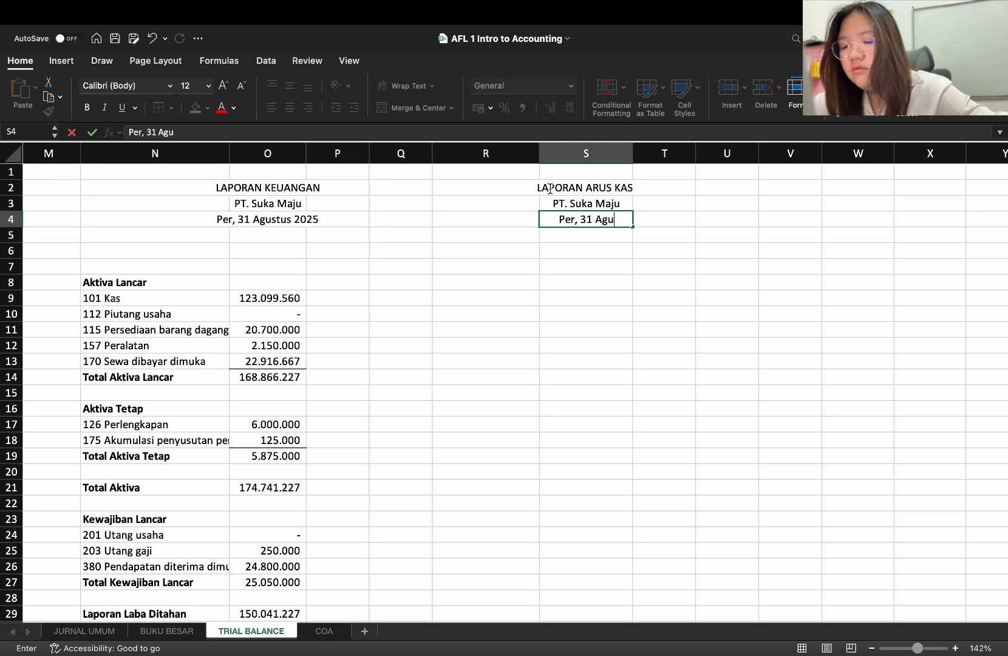
type("st")
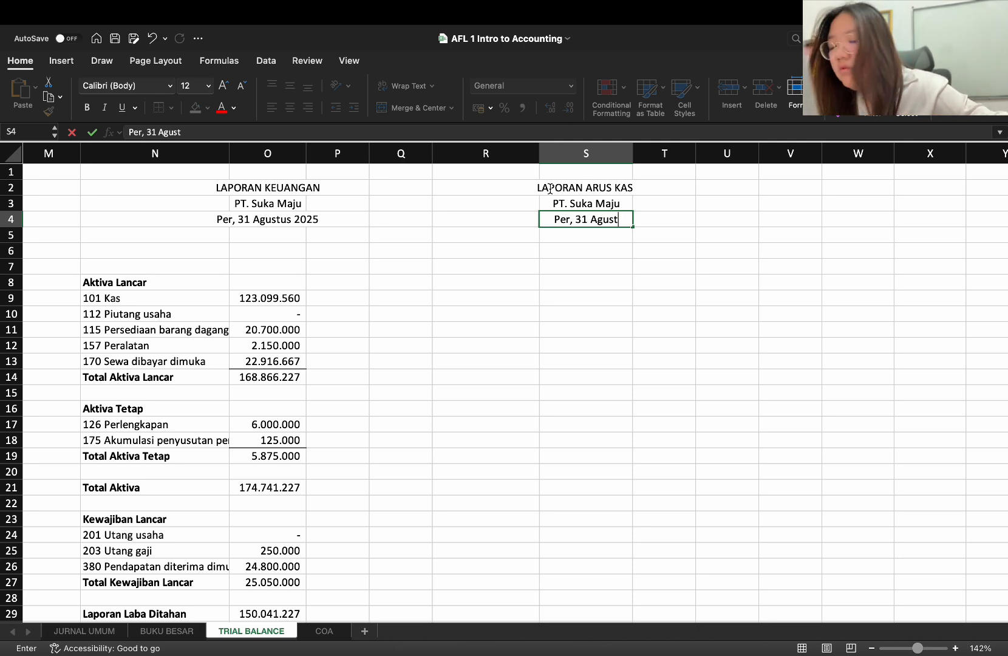
type("us 202")
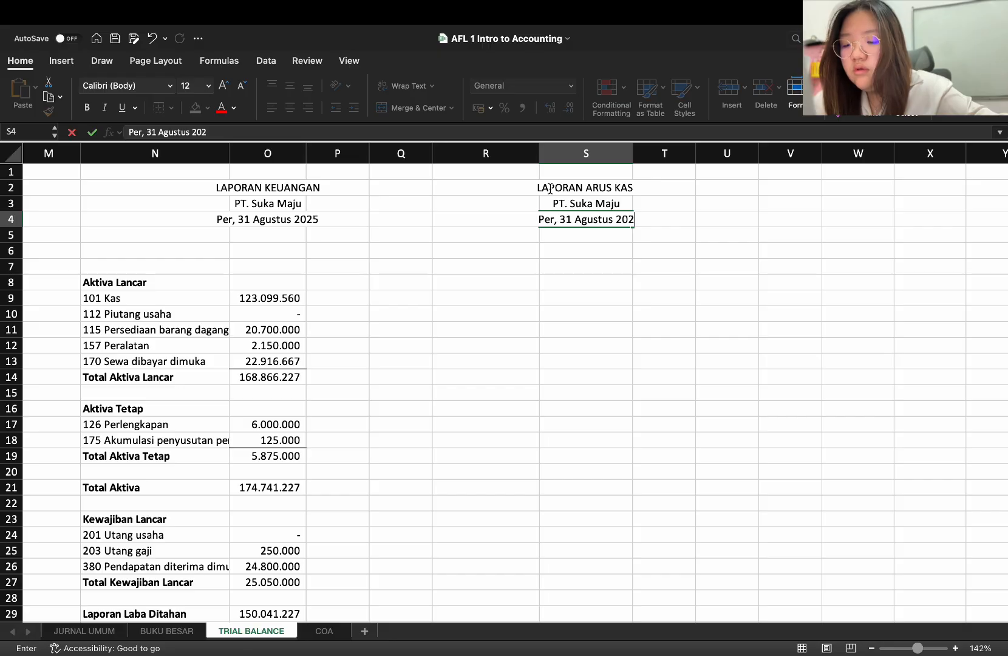
type("5")
key("Return")
key("Left")
key("Down")
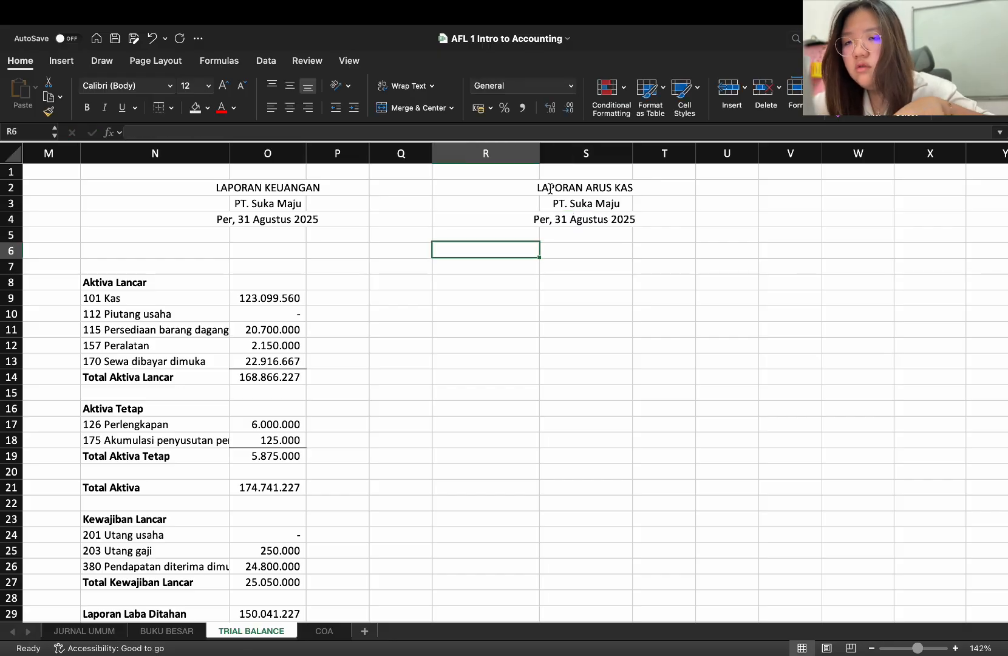
key("Up")
key("Up")
key("Down")
key("Down")
key("Down")
key("Down")
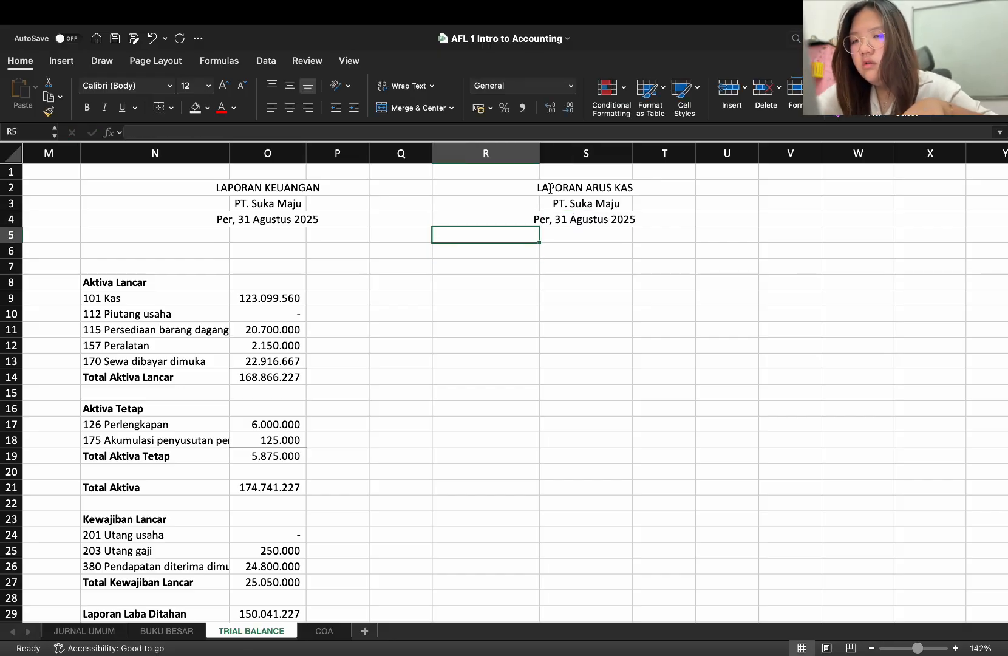
key("Down")
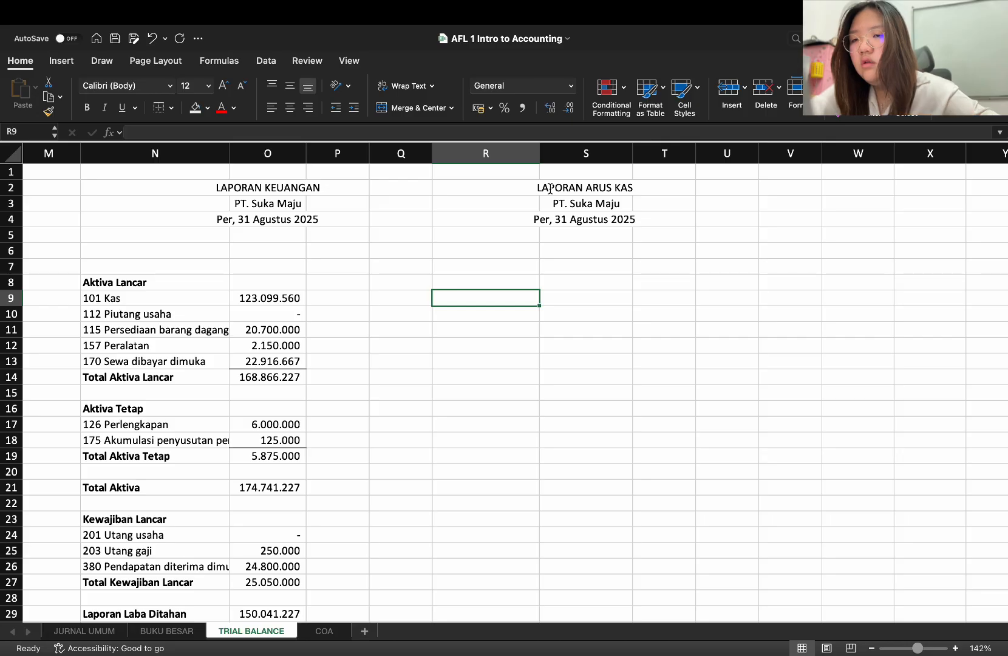
scroll(550, 189, "down", 3)
scroll(550, 193, "down", 3)
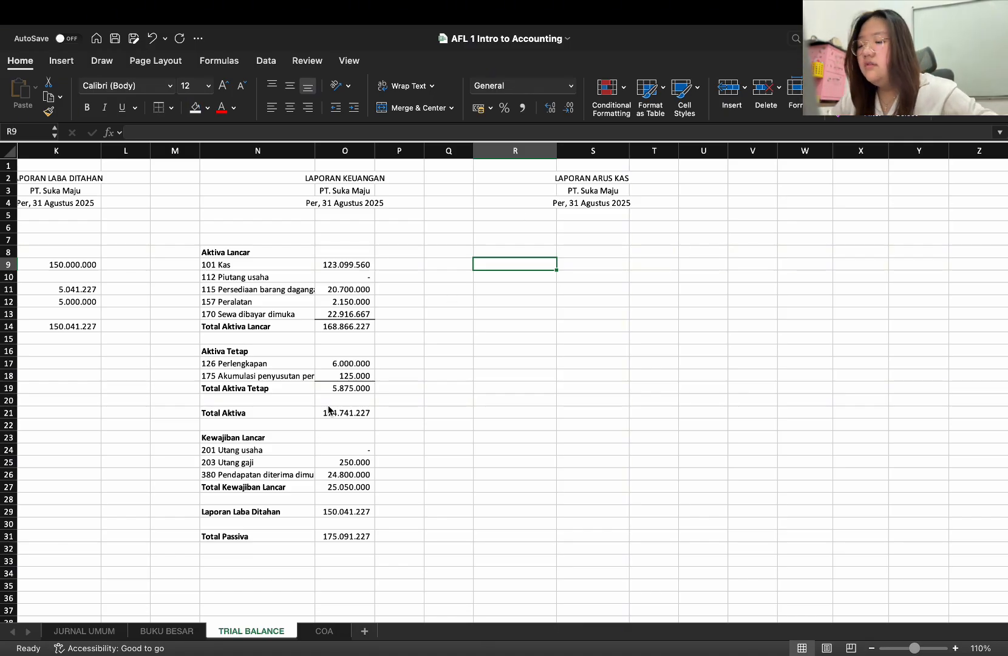
Refresh the 101 Kas pivot table on the BUKU BESAR sheet
left_click(161, 631)
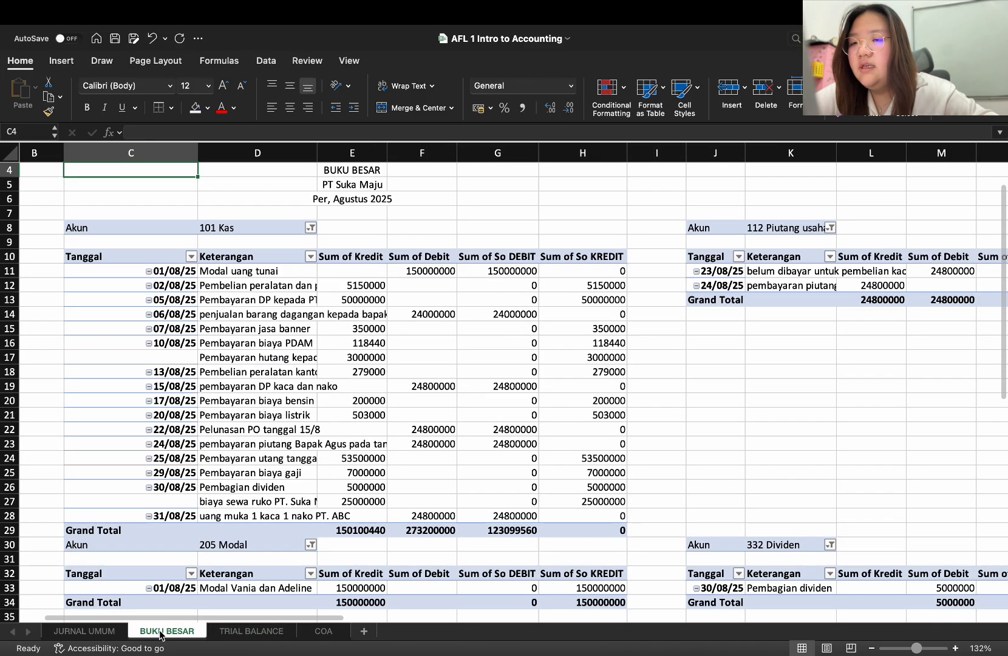
left_click(333, 346)
right_click(333, 346)
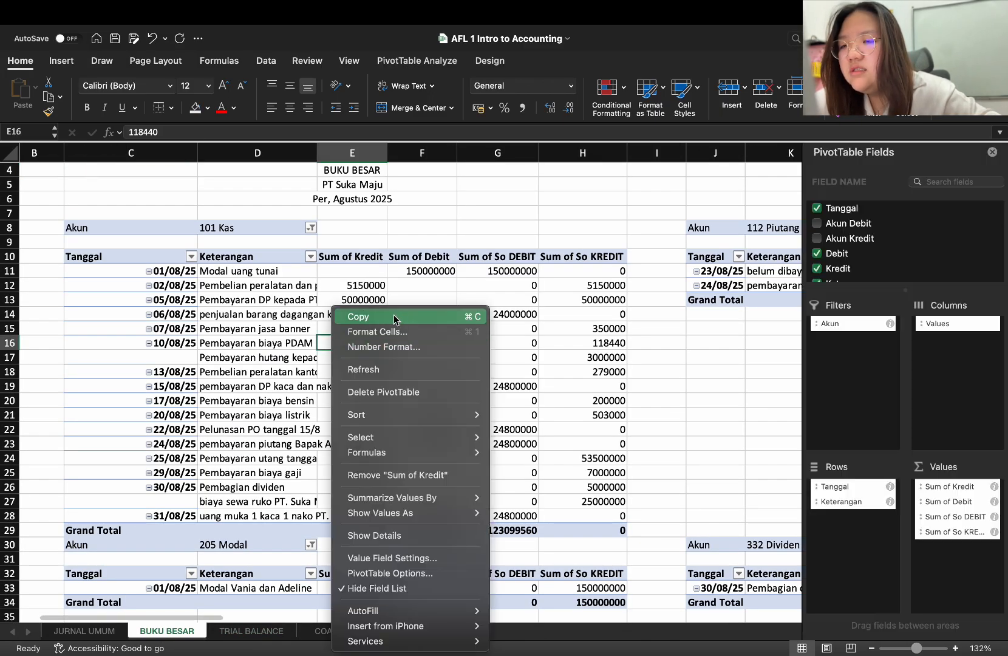
left_click(405, 373)
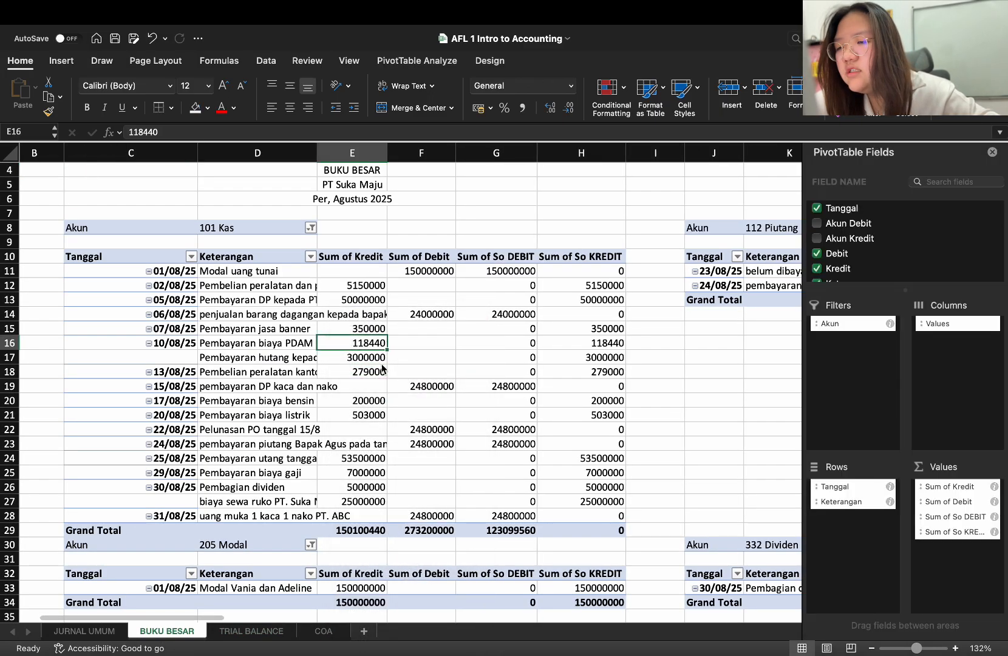
Examine the Keterangan descriptions of the 101 Kas transactions, and return to the TRIAL BALANCE sheet
left_click(215, 289)
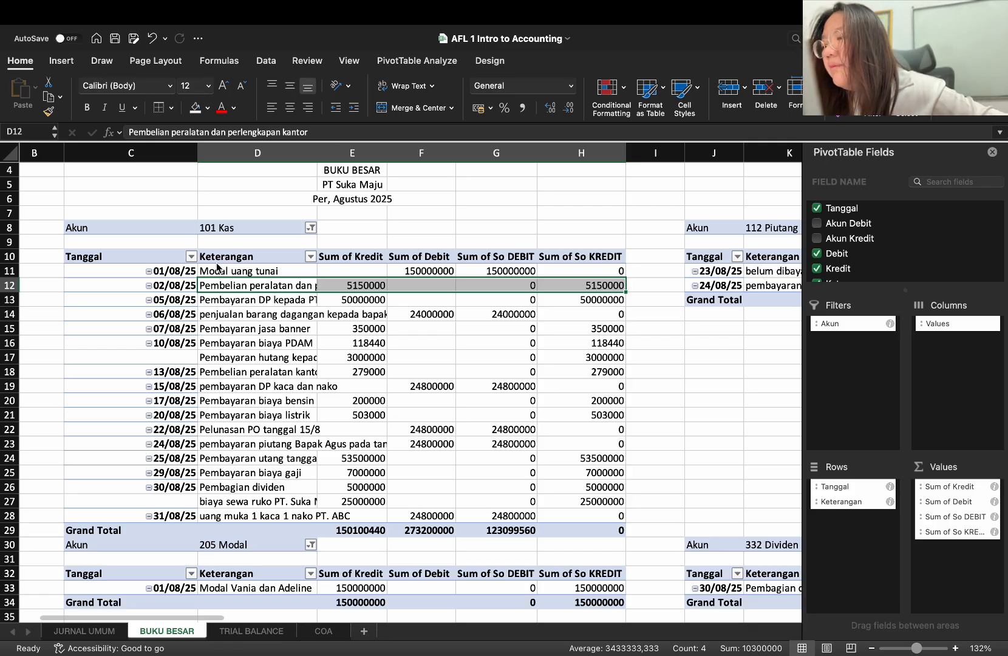
left_click(230, 272)
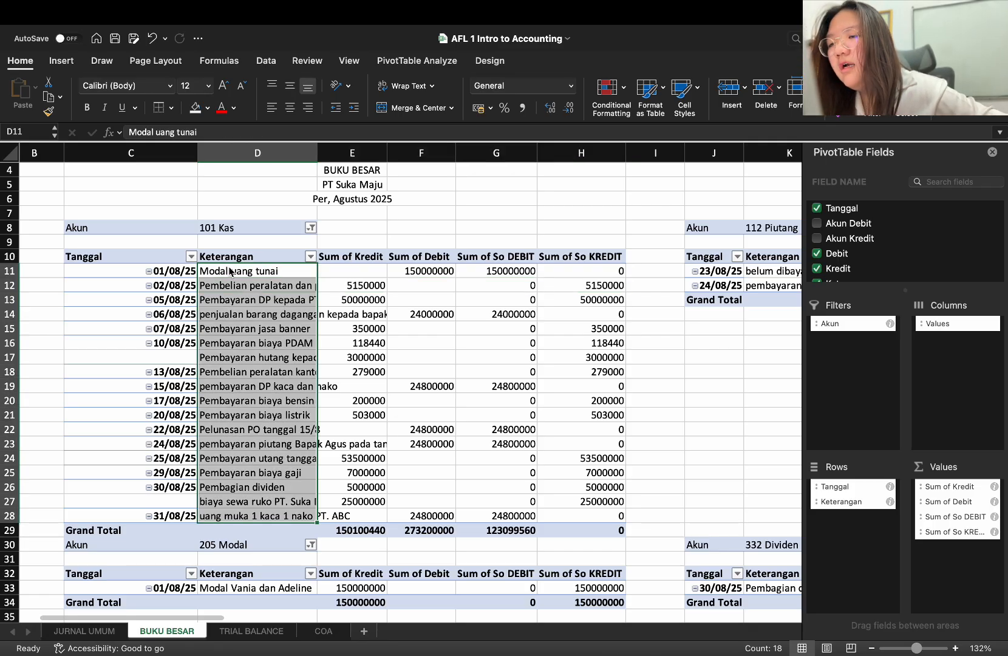
double_click(298, 277)
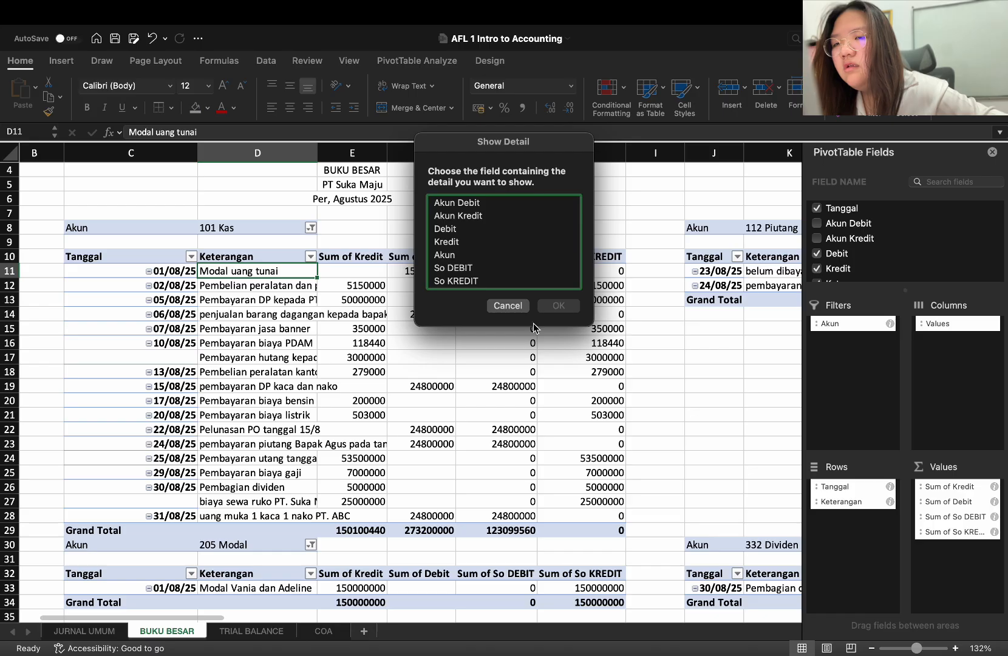
left_click(516, 307)
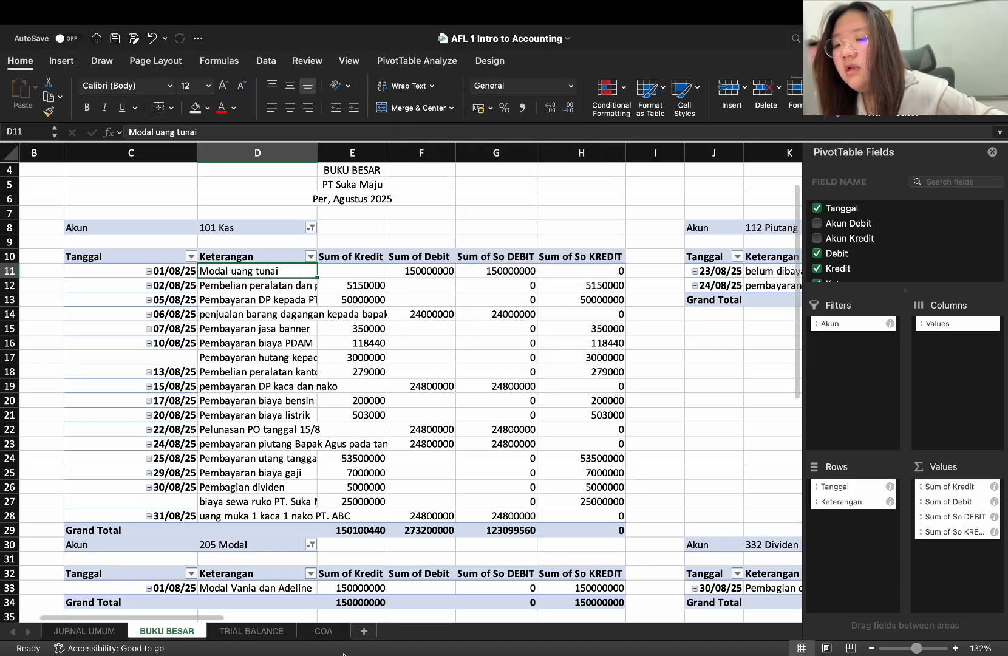
left_click(256, 632)
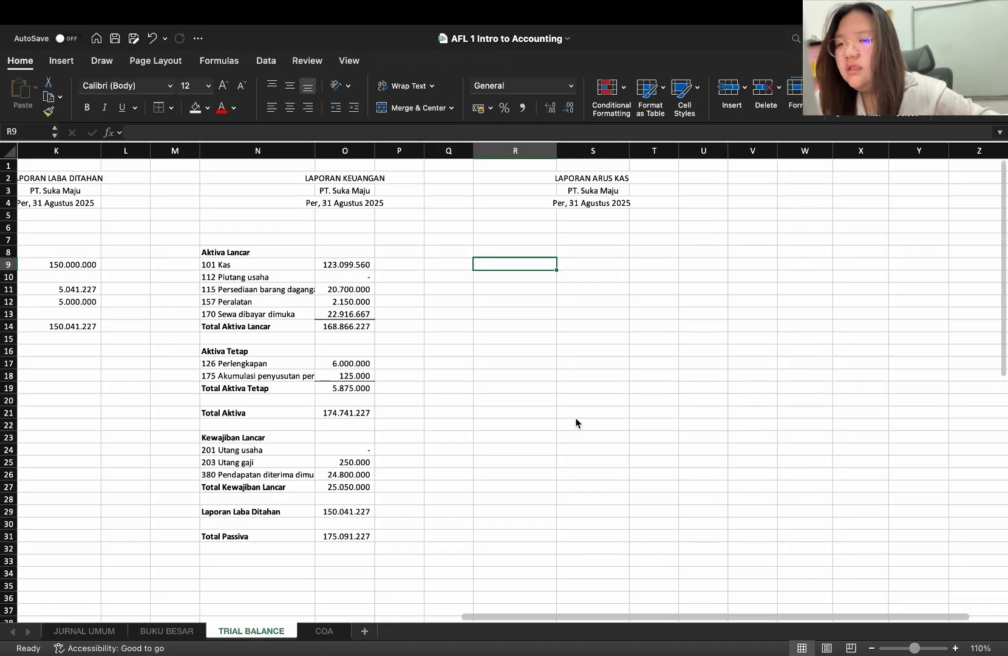
Enter the section heading "Penerimaan" in R8 of the LAPORAN ARUS KAS and make it bold
left_click(512, 254)
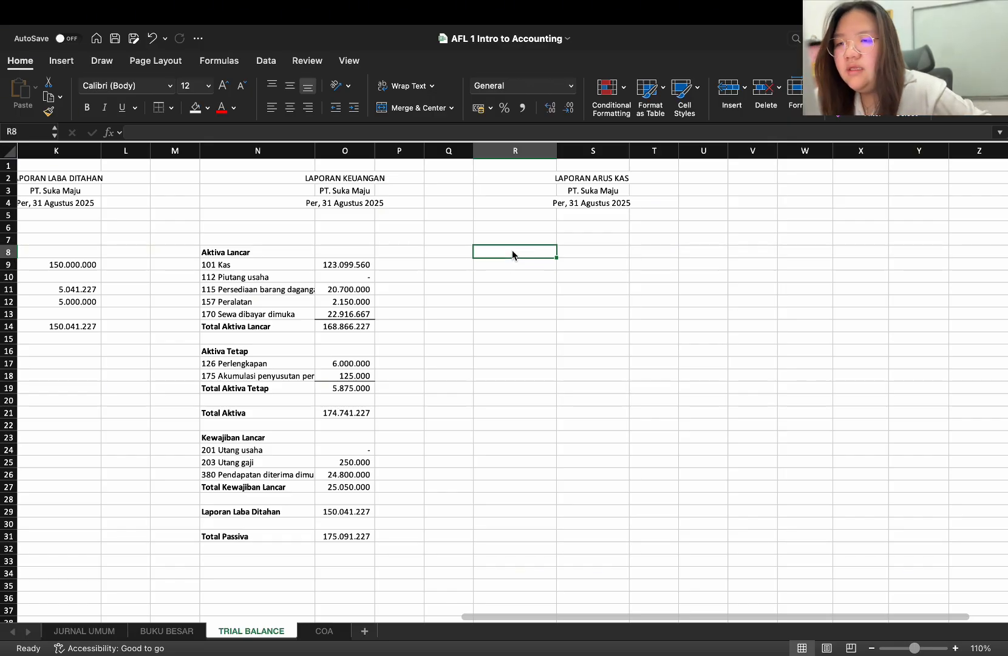
type("Peneri")
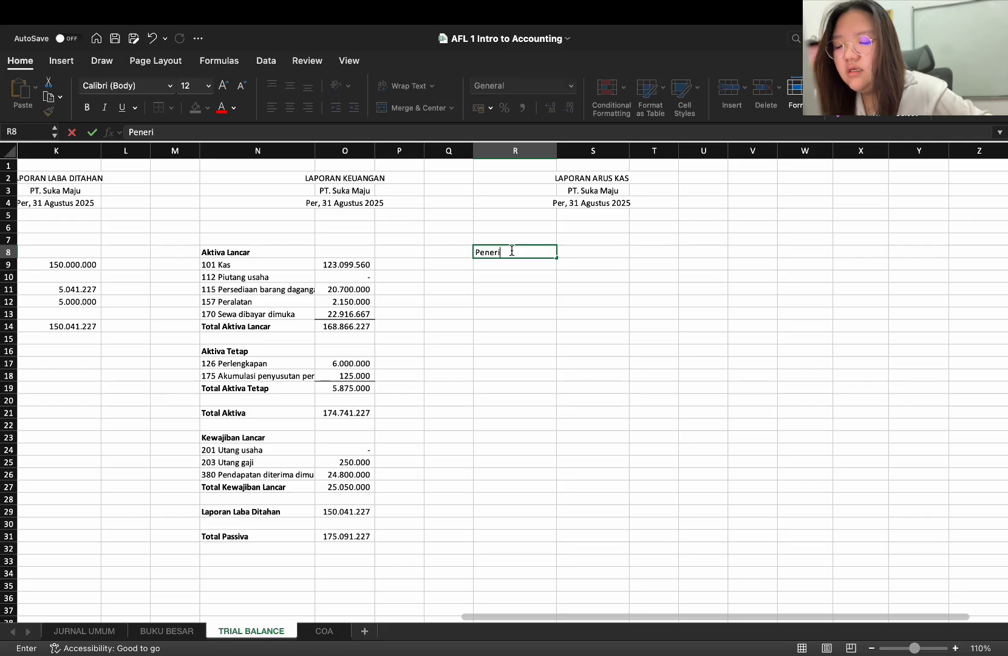
type("maan")
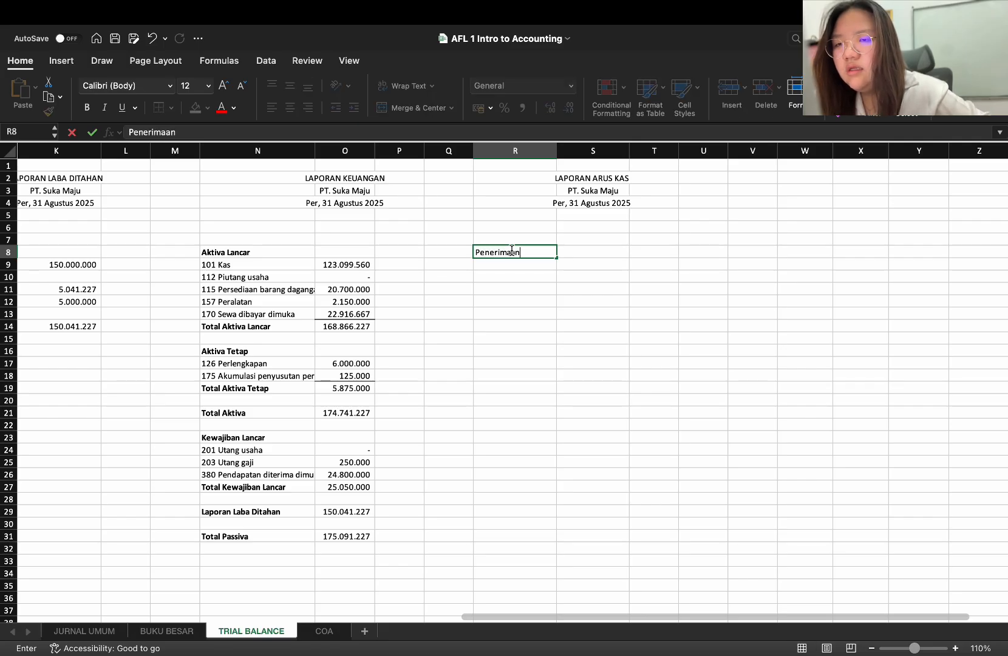
key("Return")
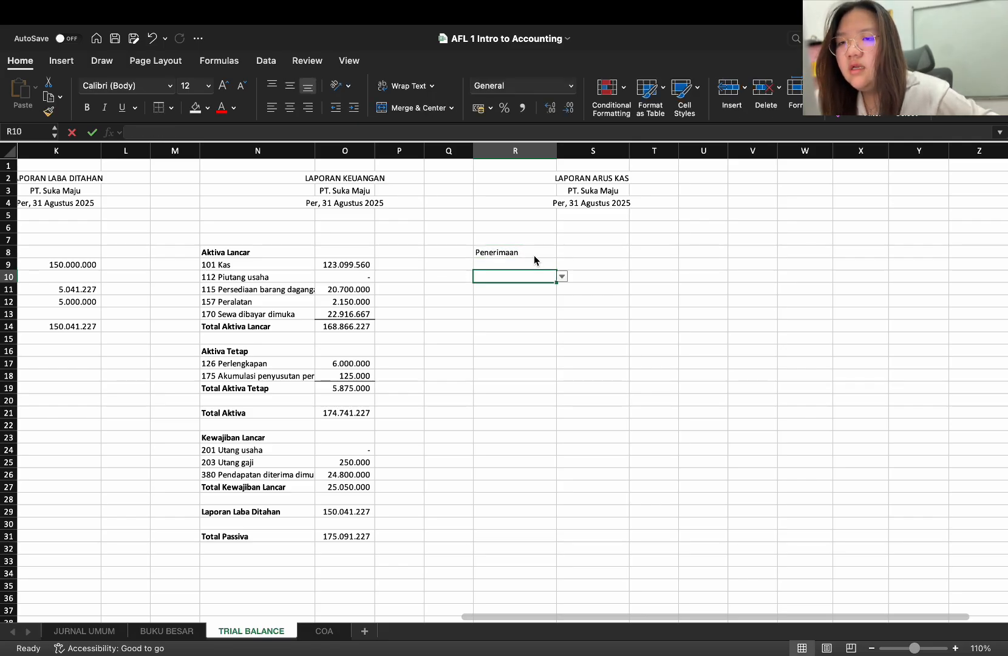
left_click(533, 255)
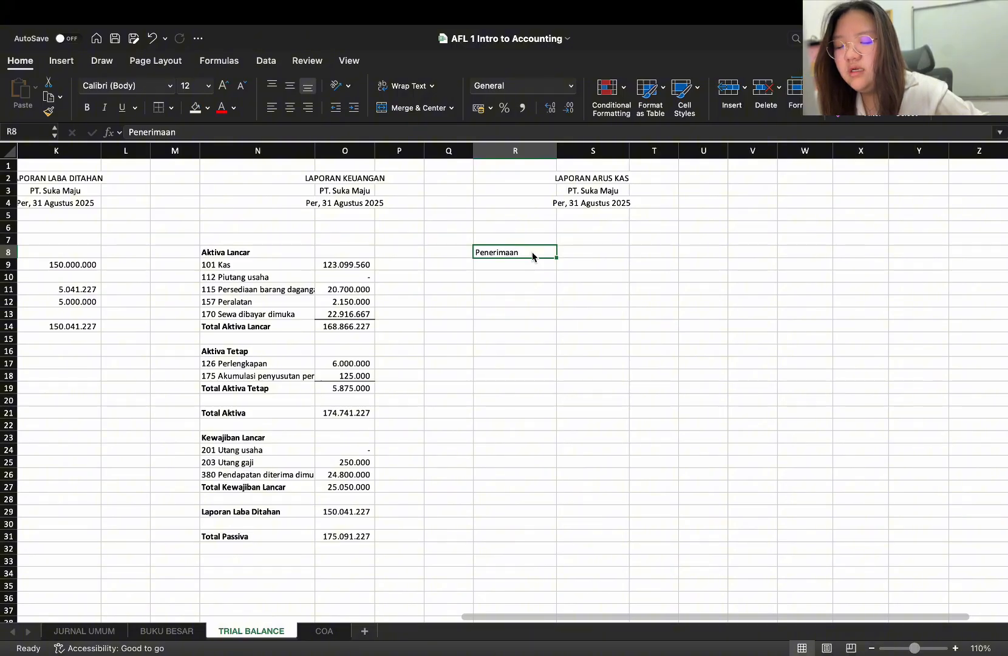
key("super+b")
key("Return")
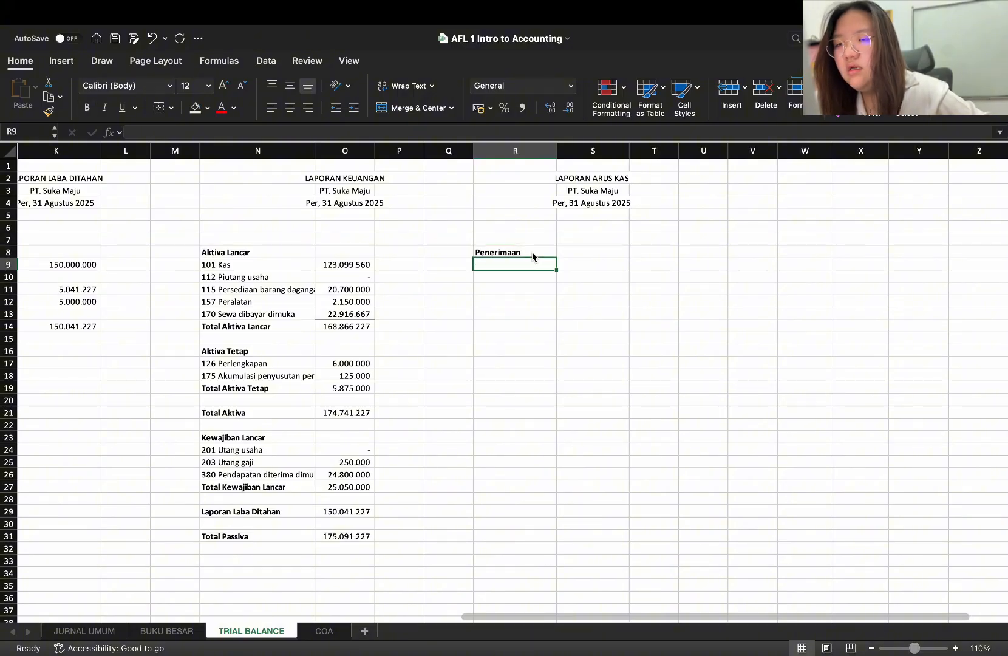
Add a List data validation to R9 sourced from the 101 Kas Keterangan cells ='BUKU BESAR'!$D$11:$D$28
left_click(169, 635)
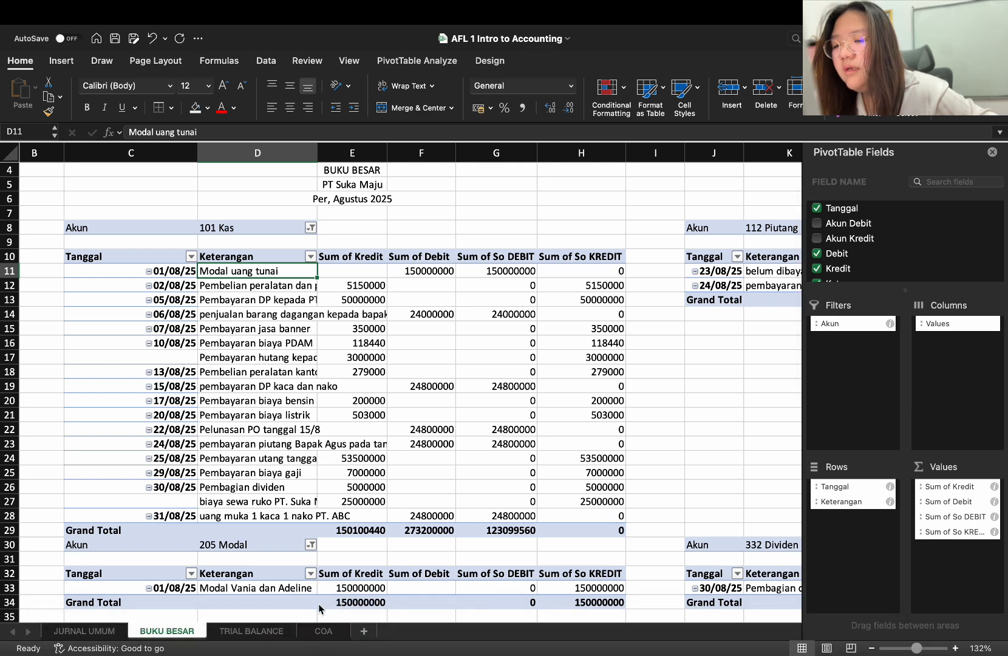
left_click(272, 635)
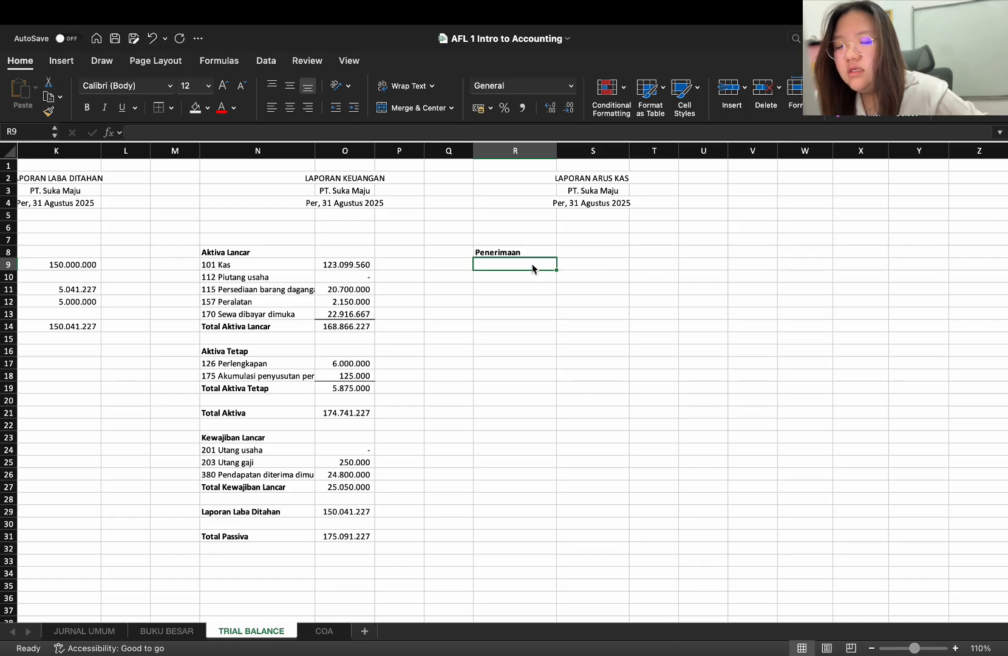
left_click(313, 61)
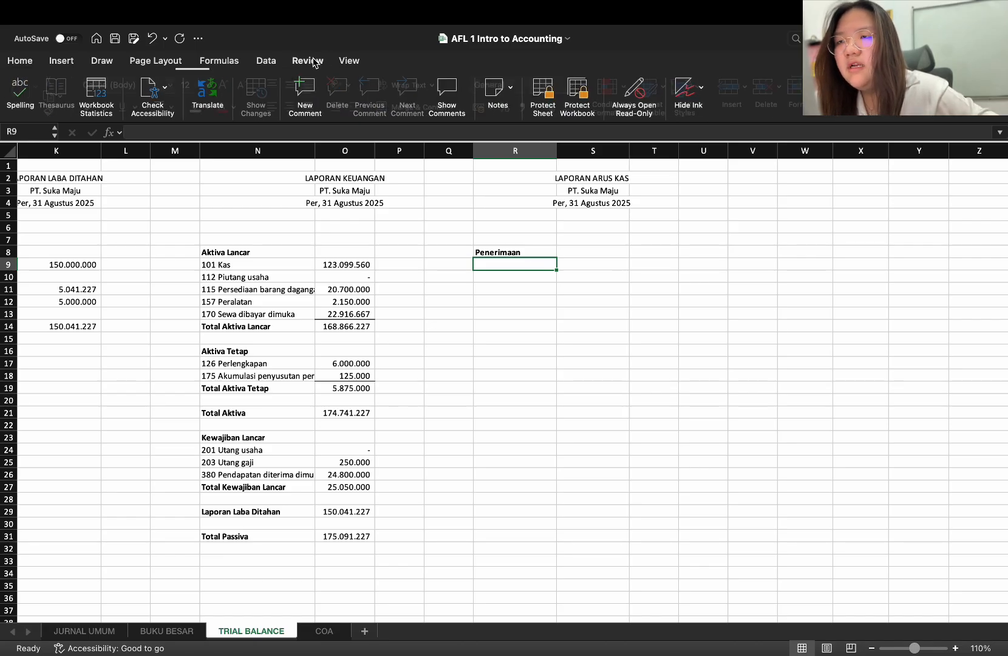
left_click(265, 60)
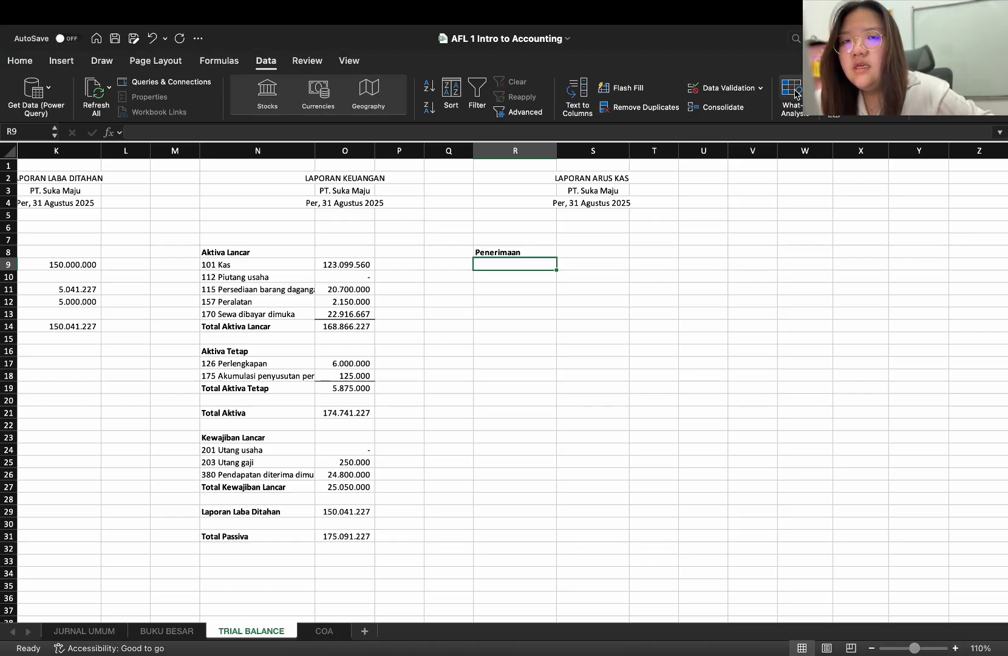
left_click(760, 88)
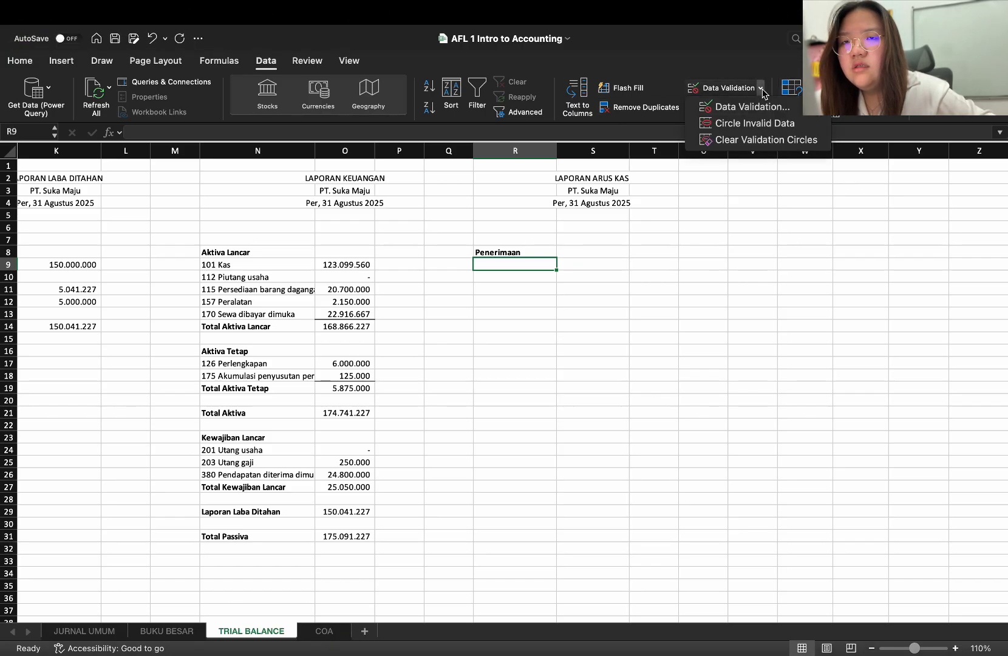
left_click(762, 107)
left_click(459, 202)
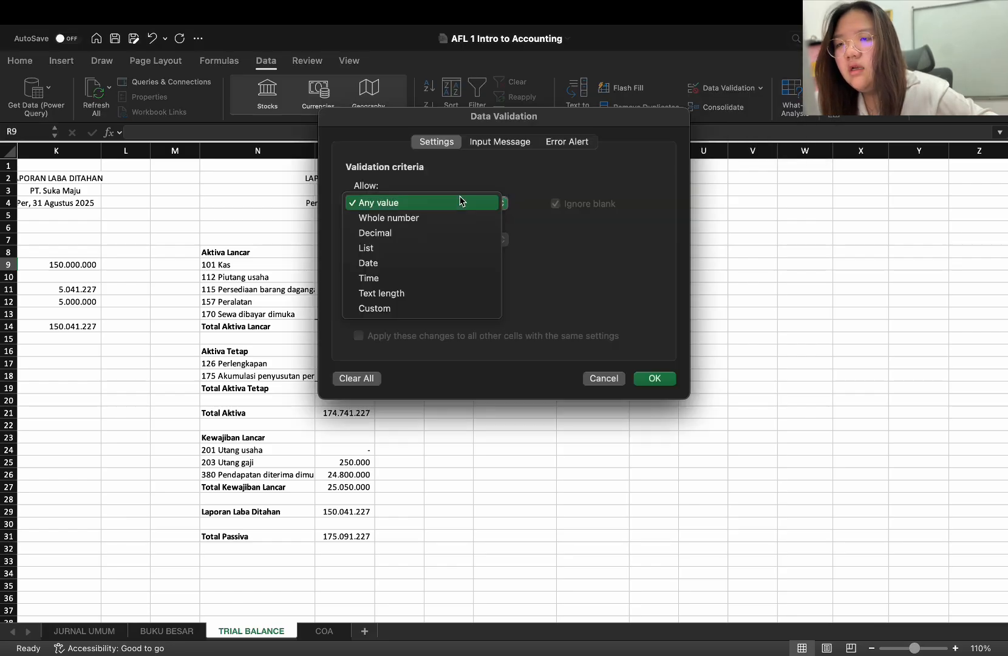
left_click(457, 251)
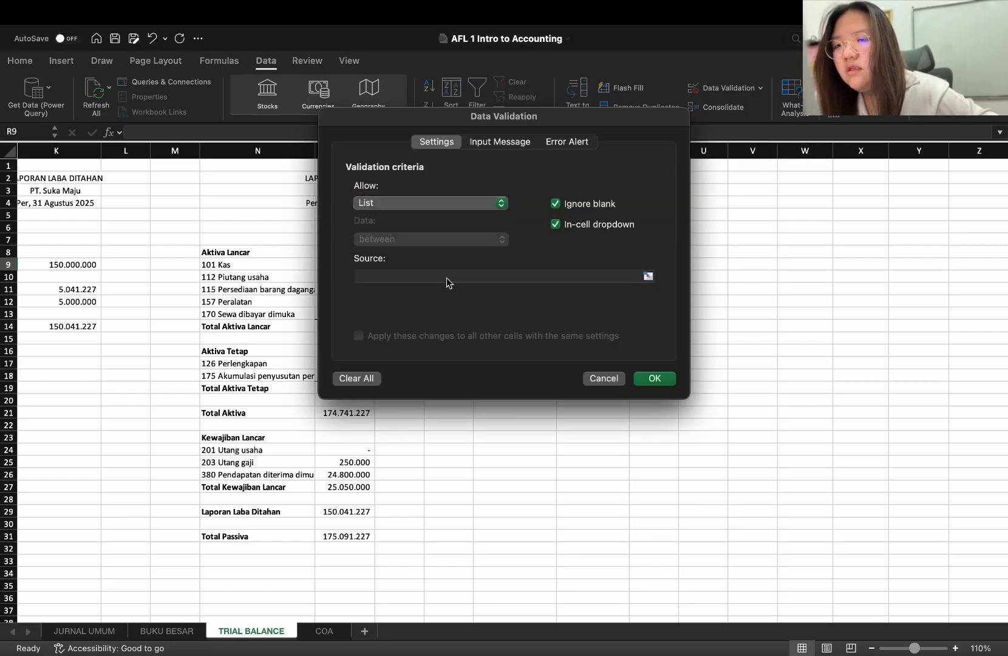
left_click(446, 278)
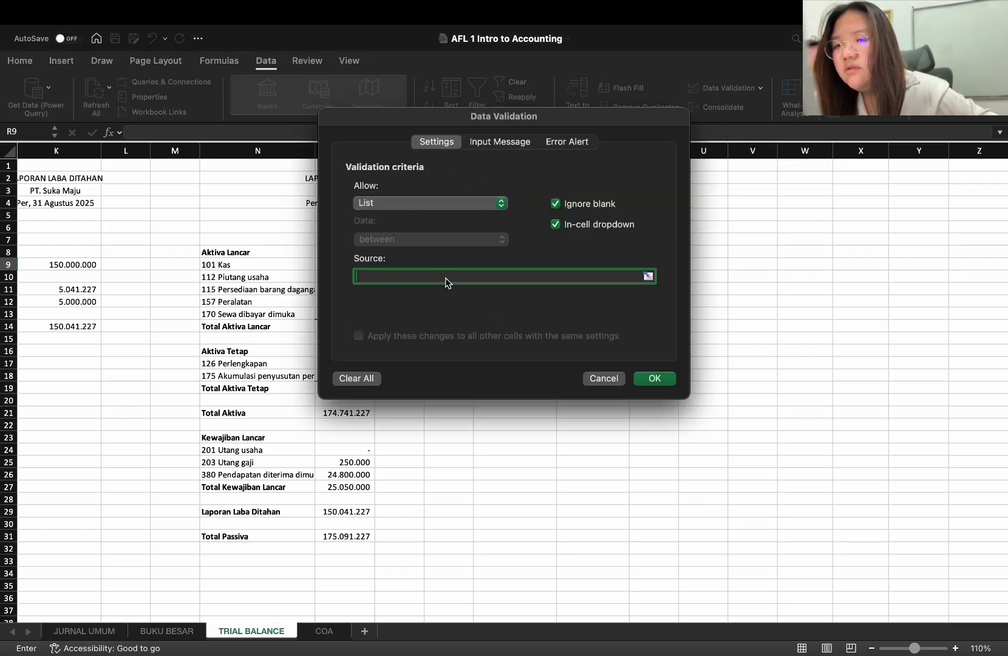
left_click(175, 631)
left_click_drag(272, 271, 272, 516)
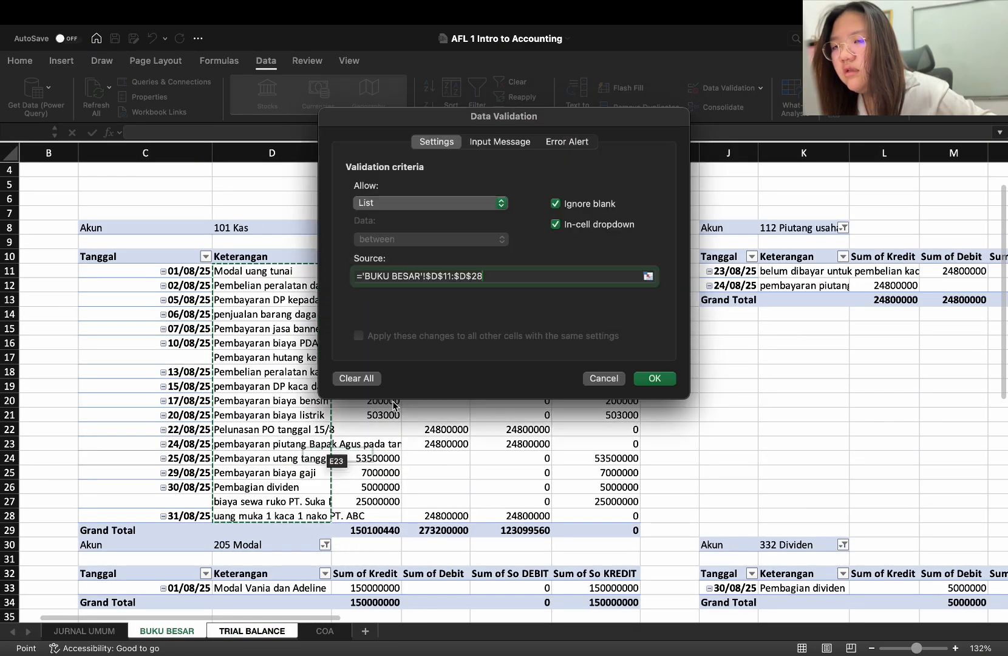
left_click(655, 377)
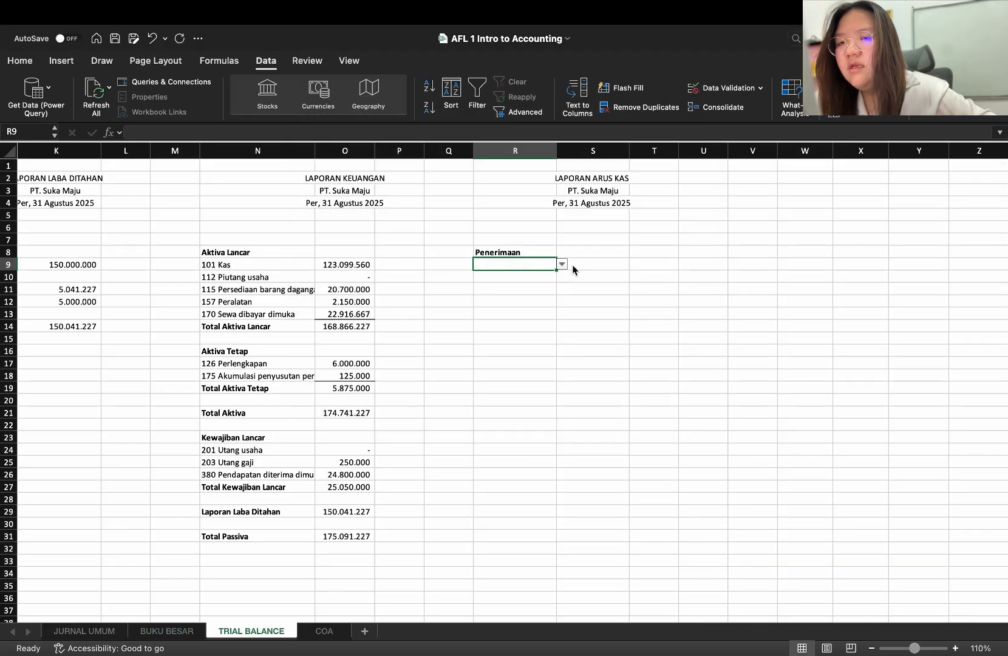
Begin a SUMIF formula in S9, picking the 101 Kas Keterangan cells D11:D28 on BUKU BESAR as its range, and return to TRIAL BALANCE
left_click(573, 269)
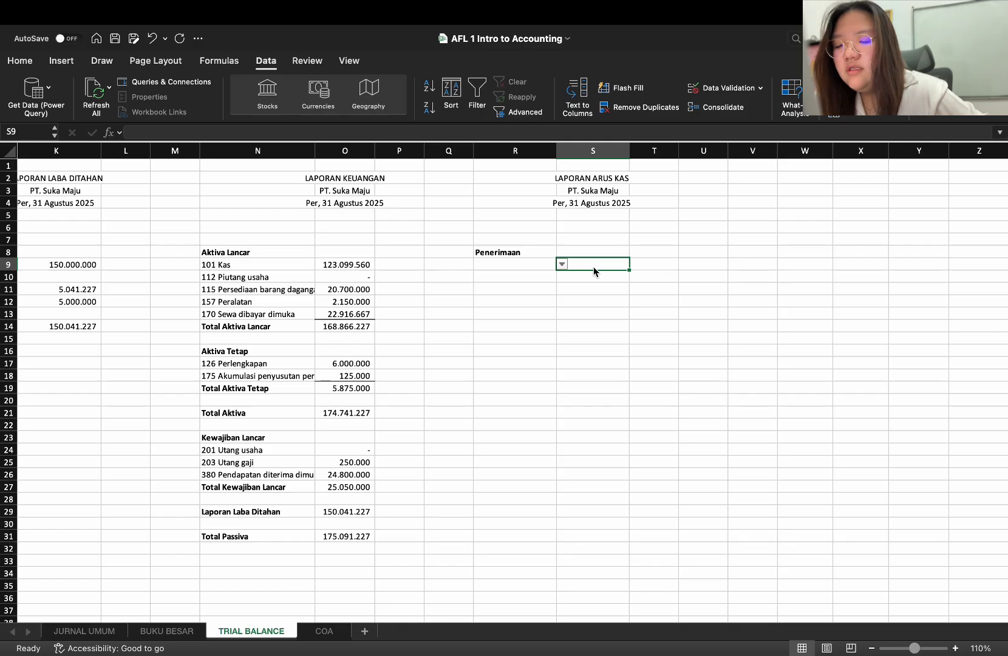
type("=SUM")
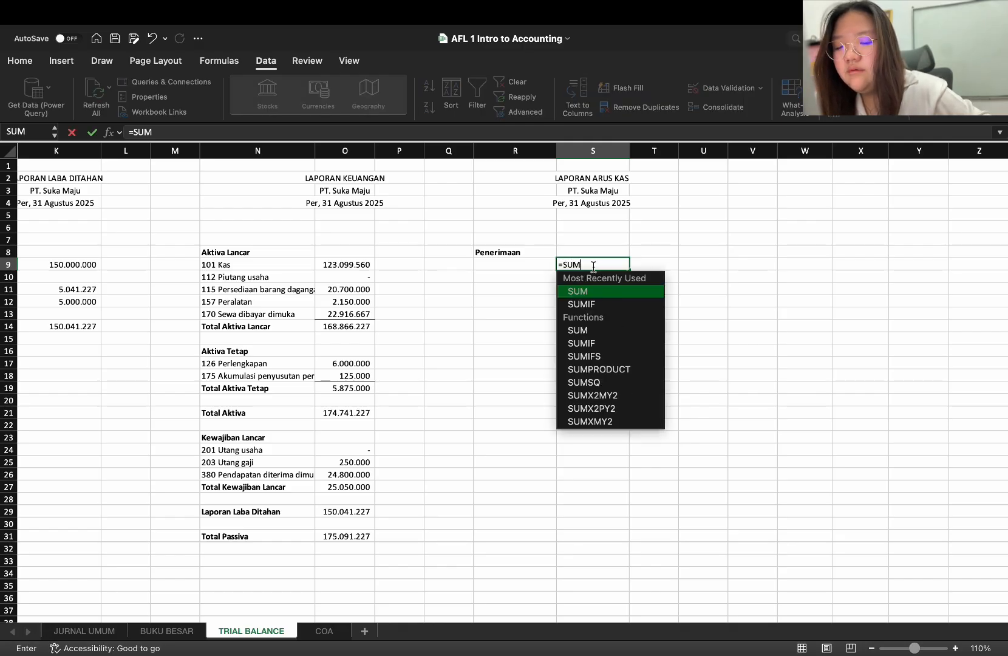
type("IF")
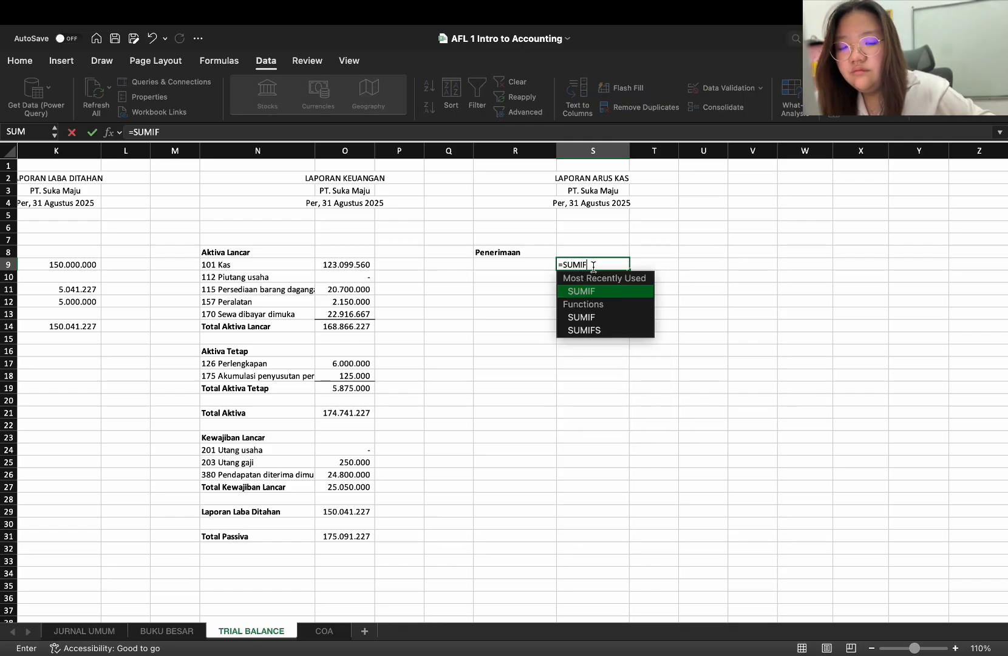
key("shift+Return")
type("(")
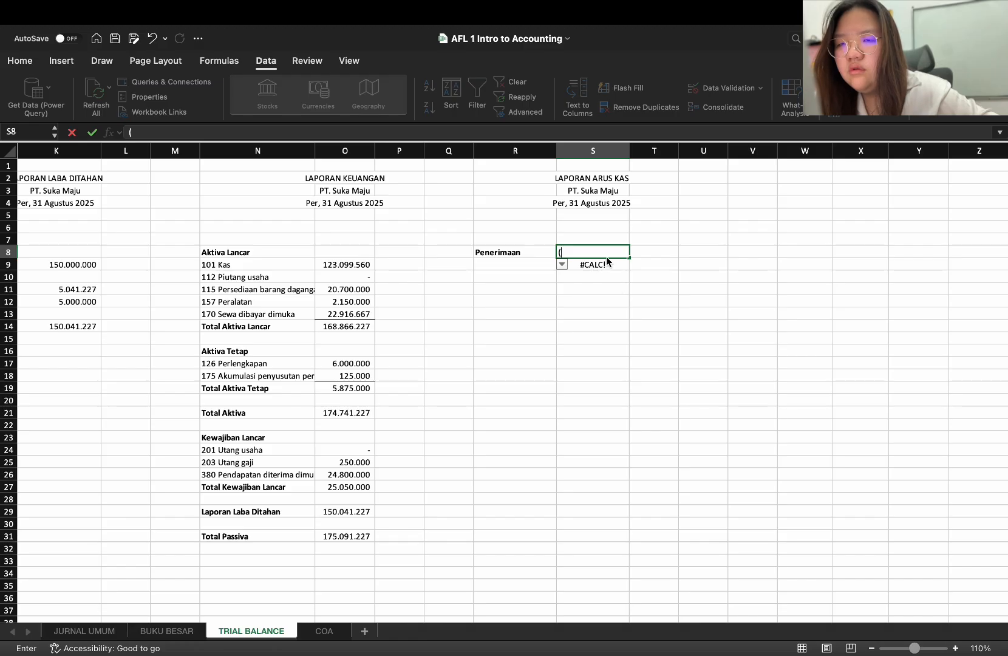
left_click(608, 263)
double_click(609, 265)
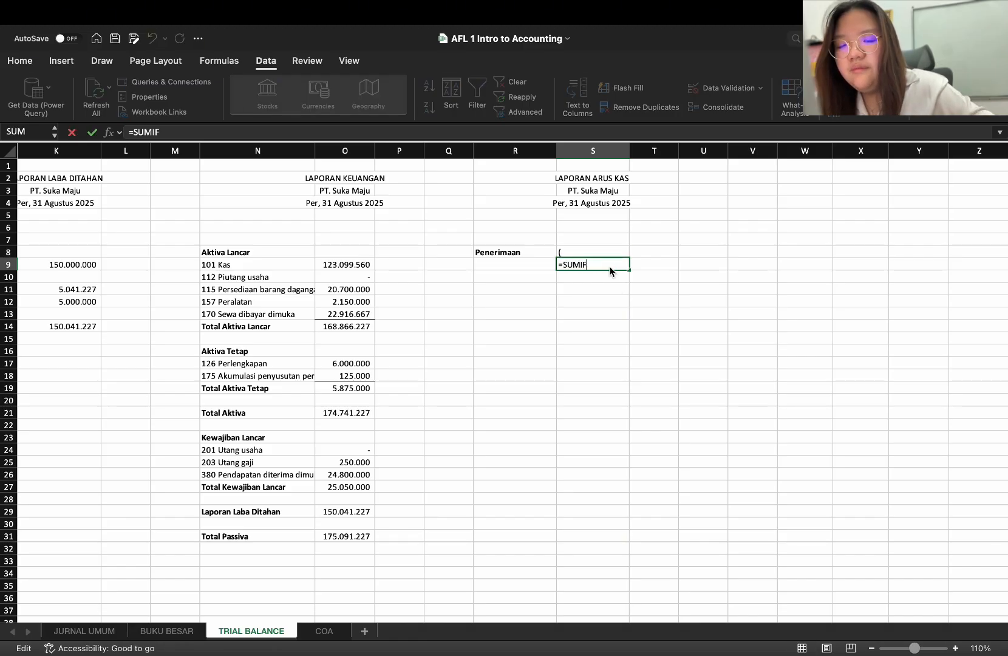
type("(")
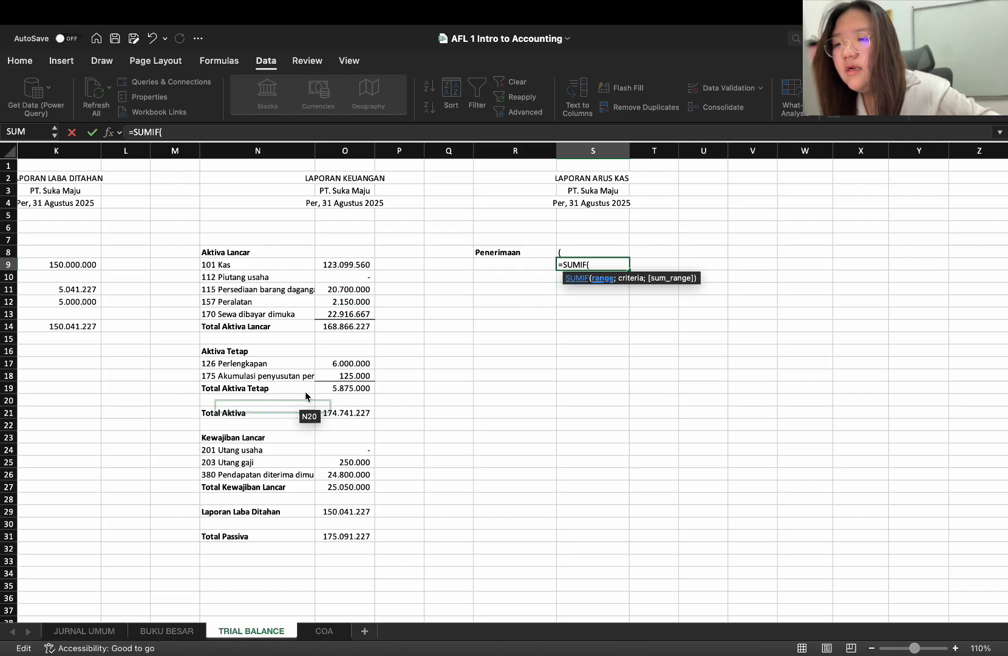
left_click(182, 634)
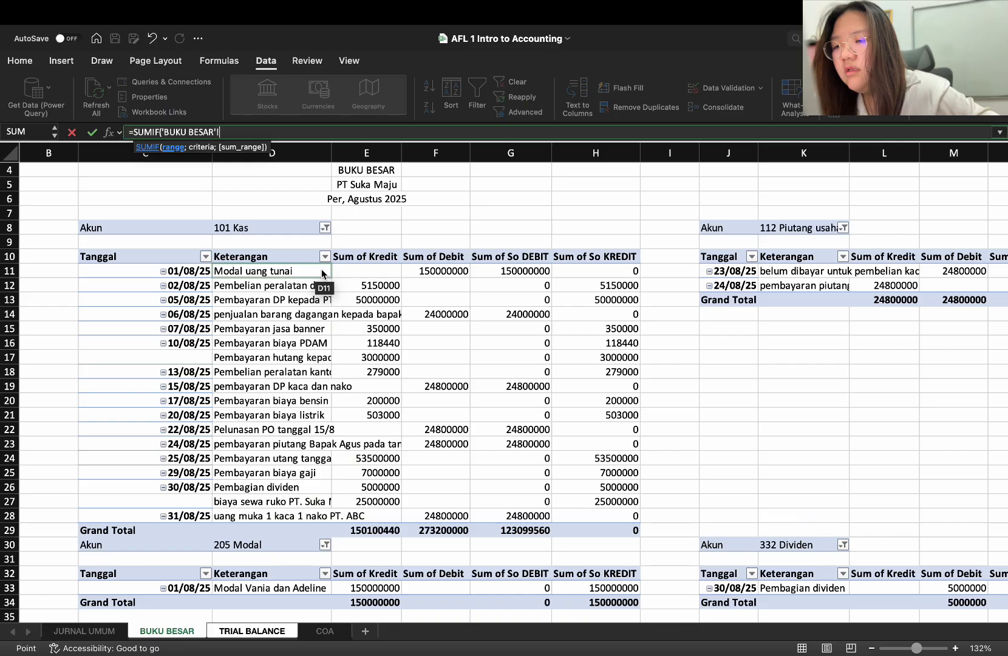
left_click_drag(321, 273, 298, 519)
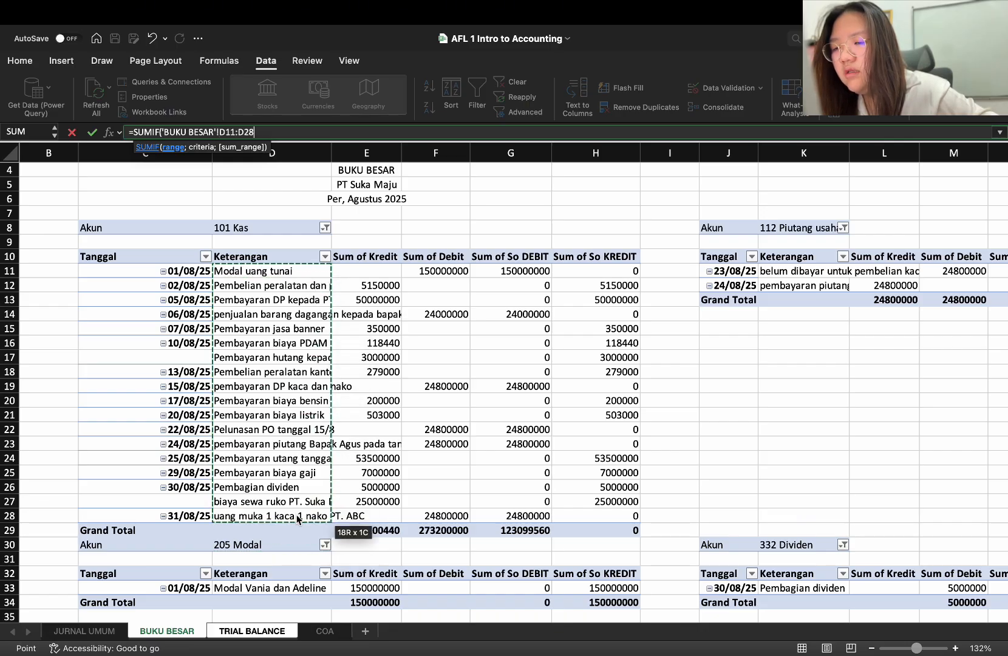
left_click(289, 631)
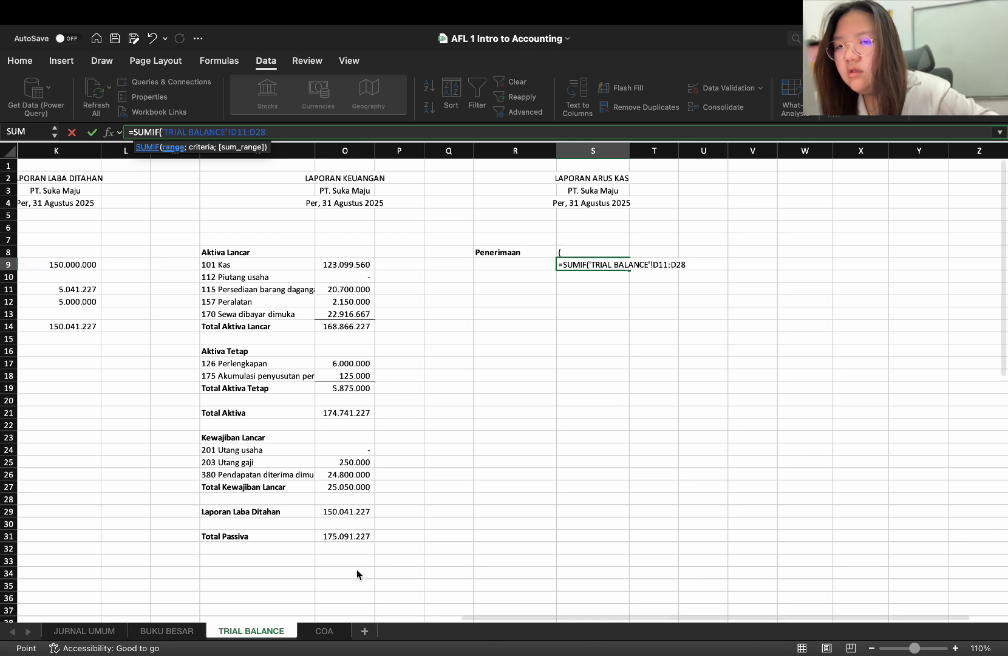
Set R9 as the SUMIF criteria and pick Sum of So DEBIT cells G11:G28 on BUKU BESAR as the sum range, closing the function on TRIAL BALANCE
type(";")
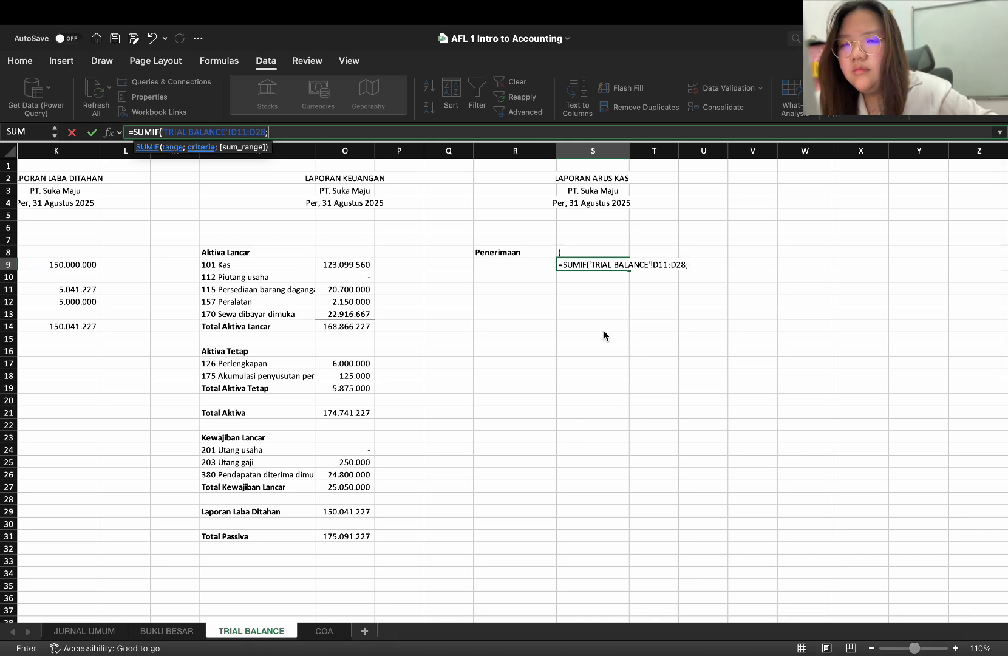
left_click(549, 262)
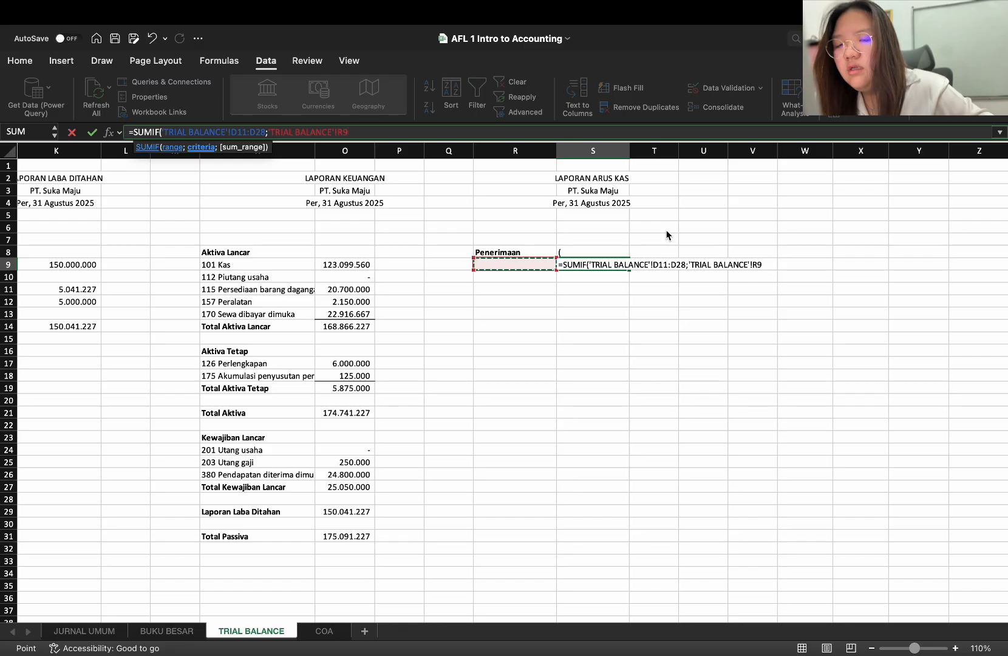
type(";")
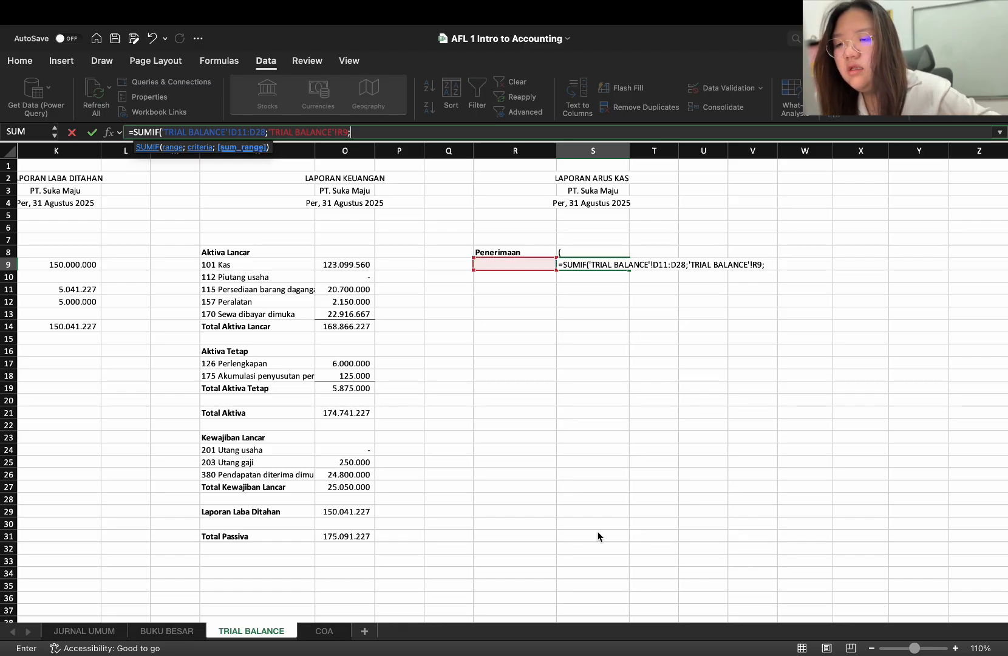
left_click(159, 633)
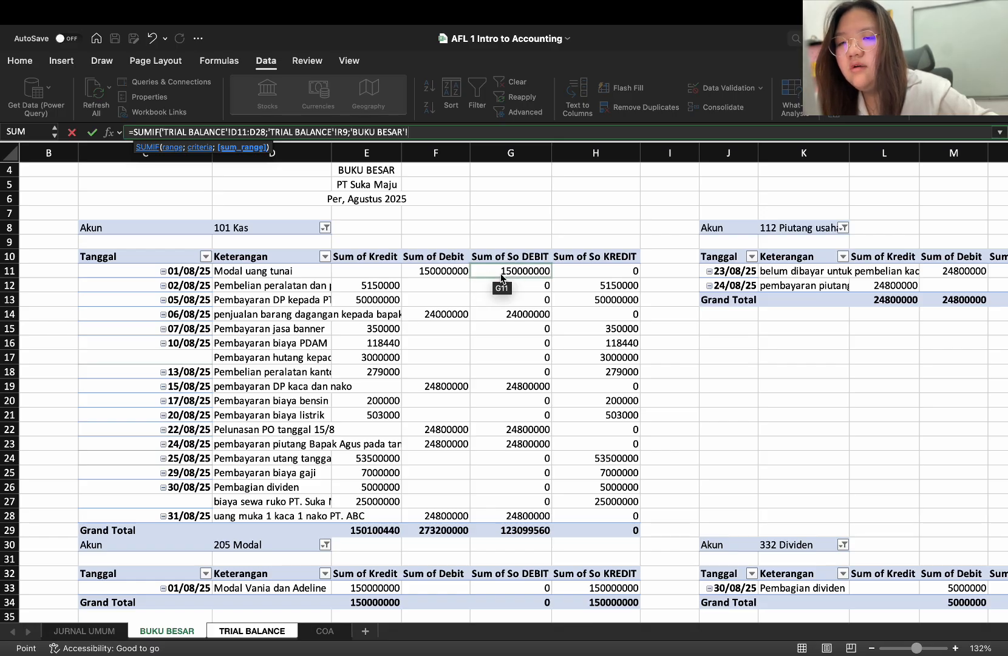
left_click_drag(502, 276, 528, 520)
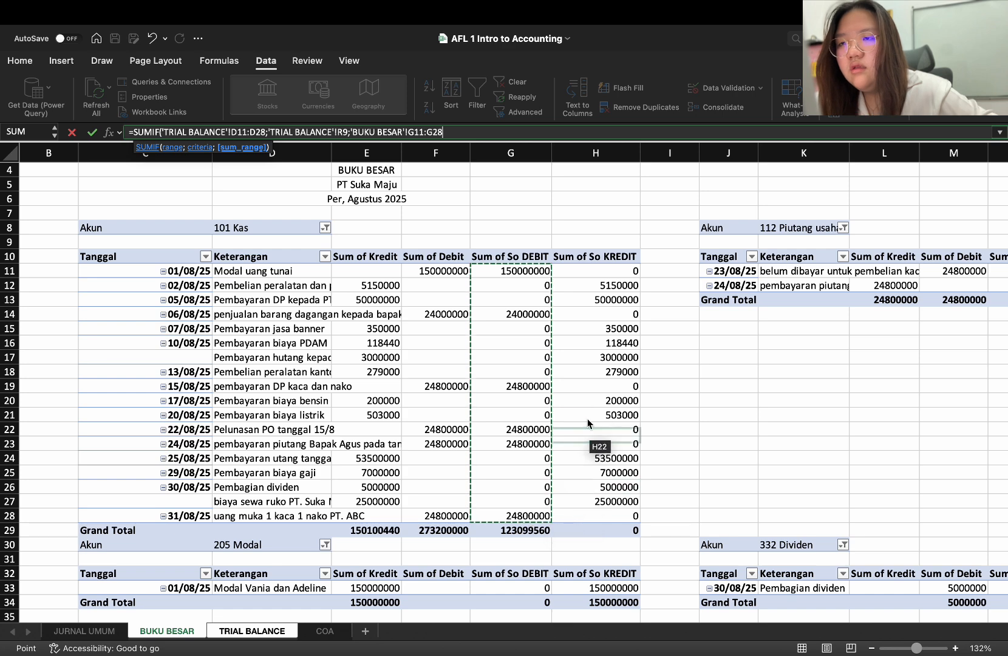
left_click(275, 632)
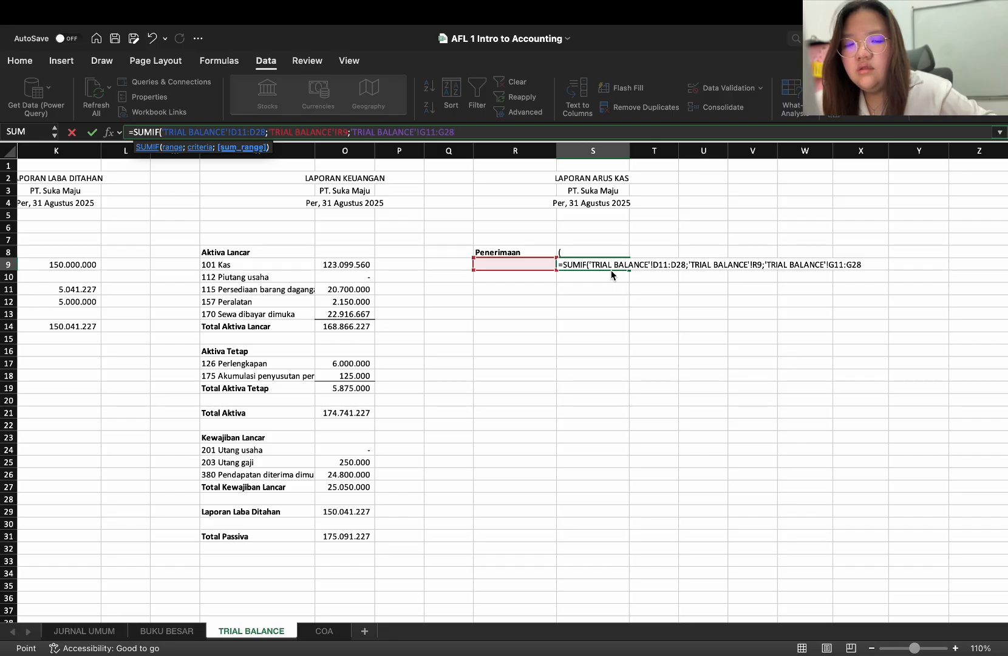
type(")")
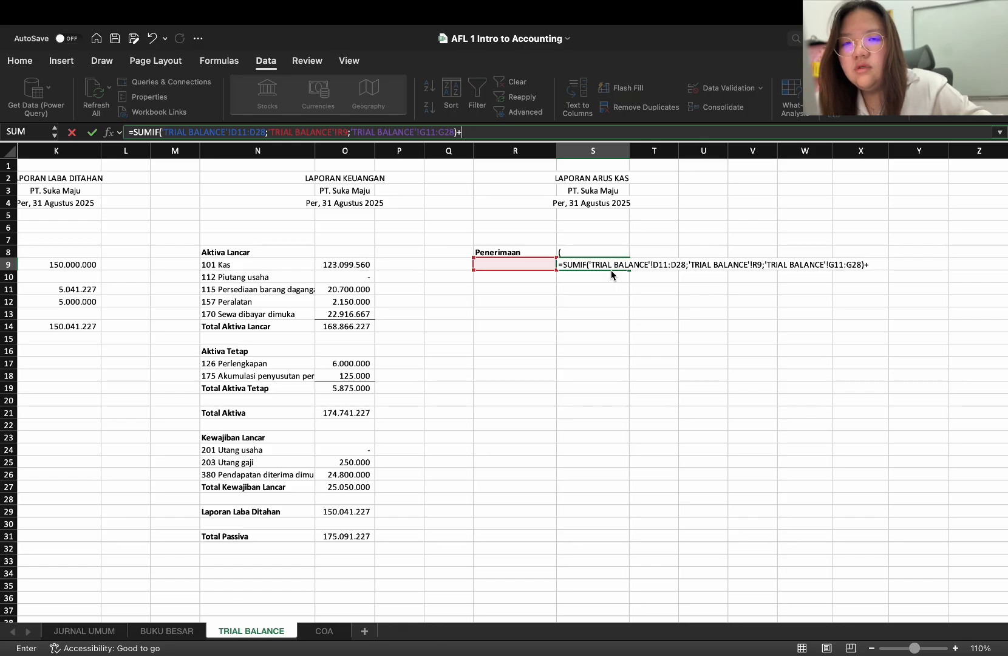
Append a second SUMIF to the S9 formula, picking BUKU BESAR cells D11:D28 as its range, and return to TRIAL BALANCE
type("+SU")
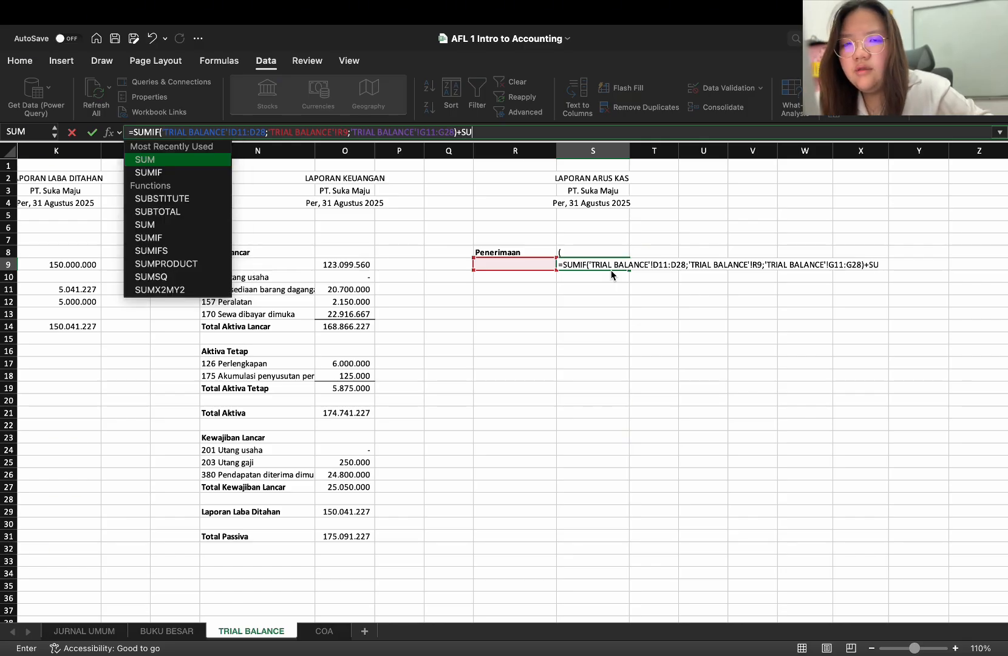
type("MIF")
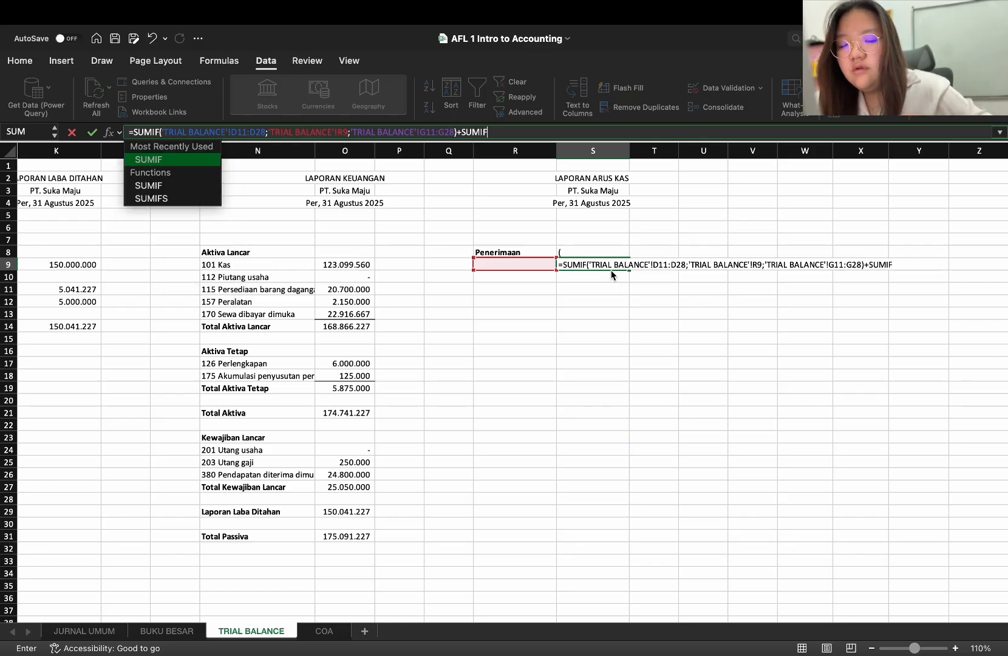
type("(")
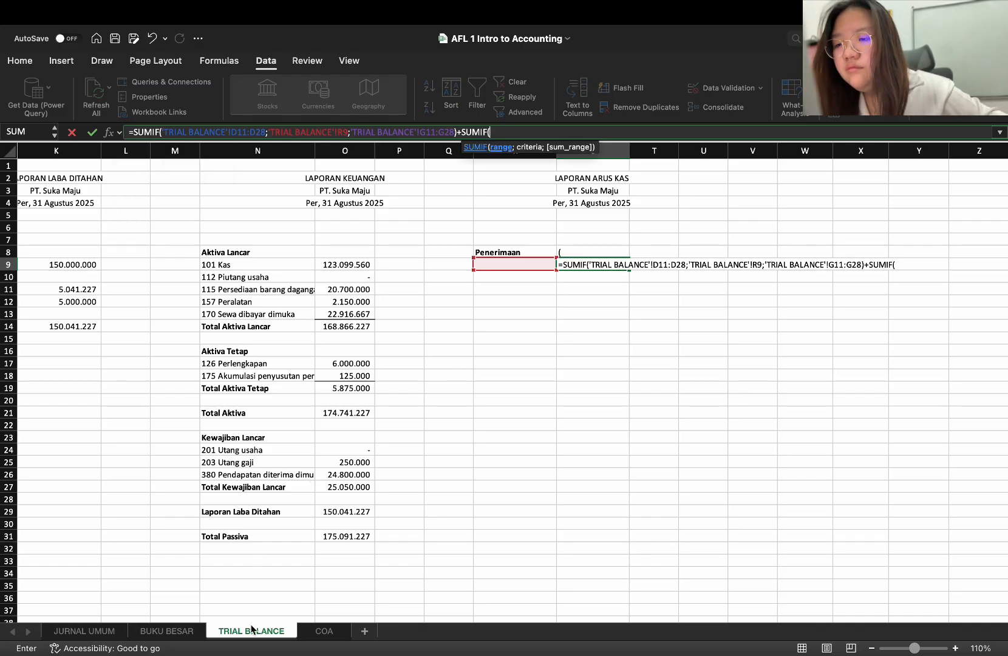
left_click(173, 631)
left_click_drag(273, 271, 286, 512)
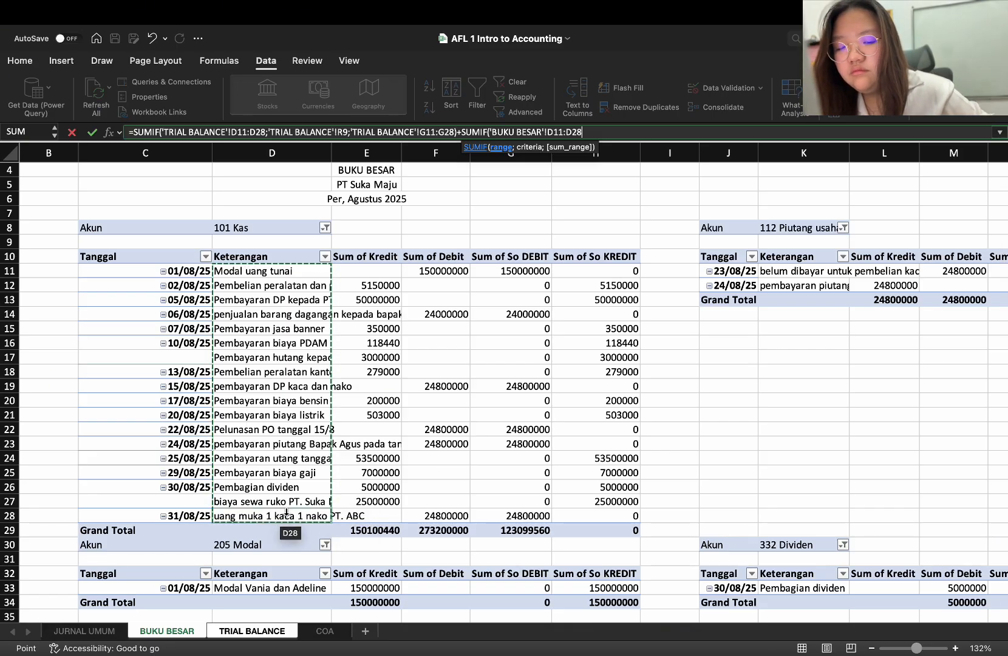
type(";")
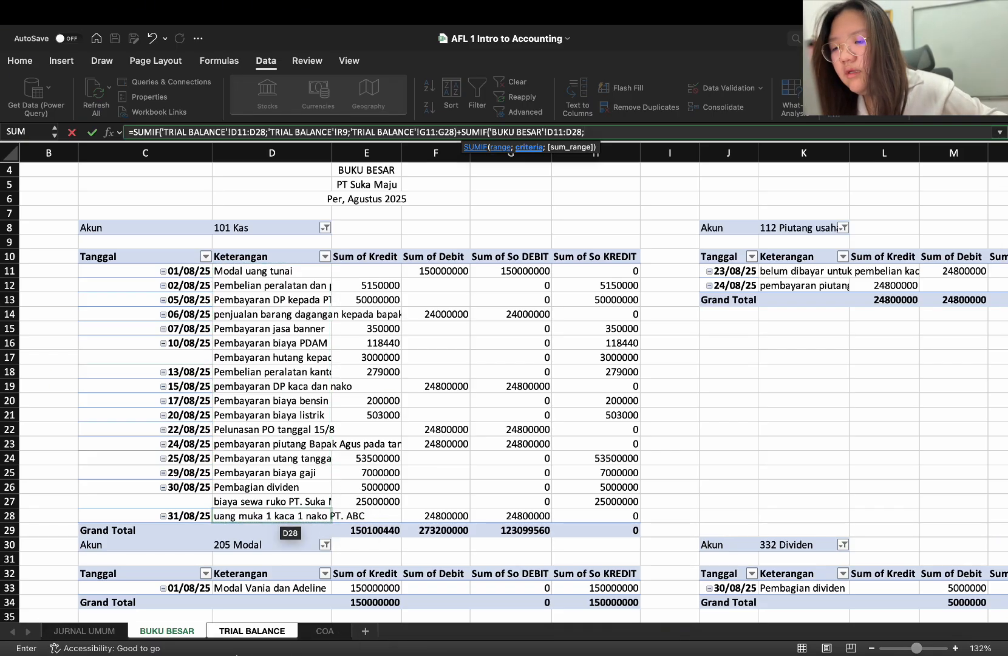
left_click(273, 632)
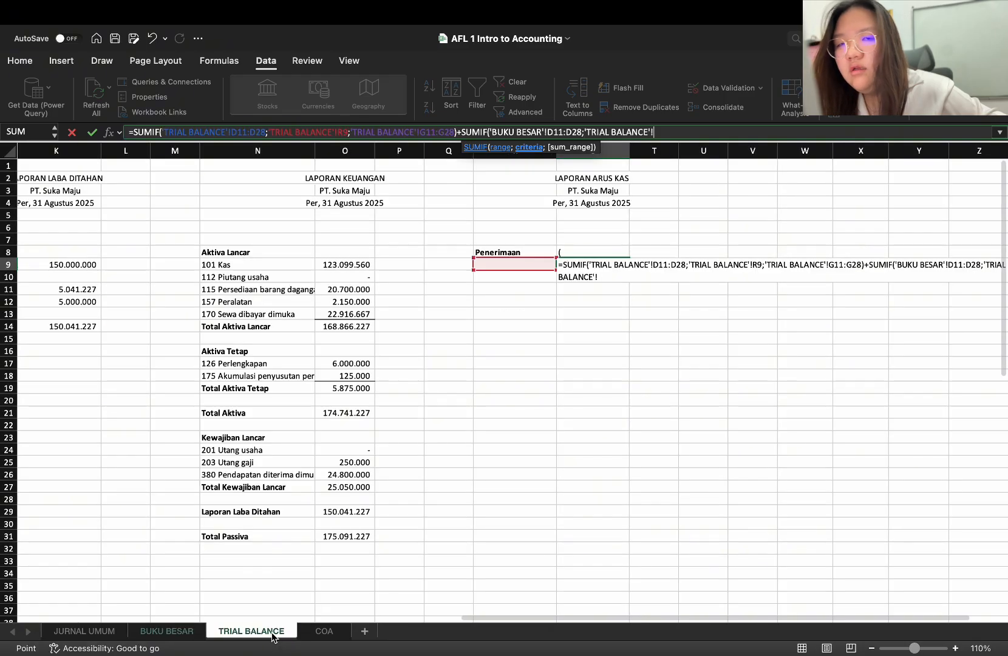
Set R9 as the second SUMIF's criteria and BUKU BESAR H11:H28 as its sum range, and commit the S9 formula
left_click(535, 264)
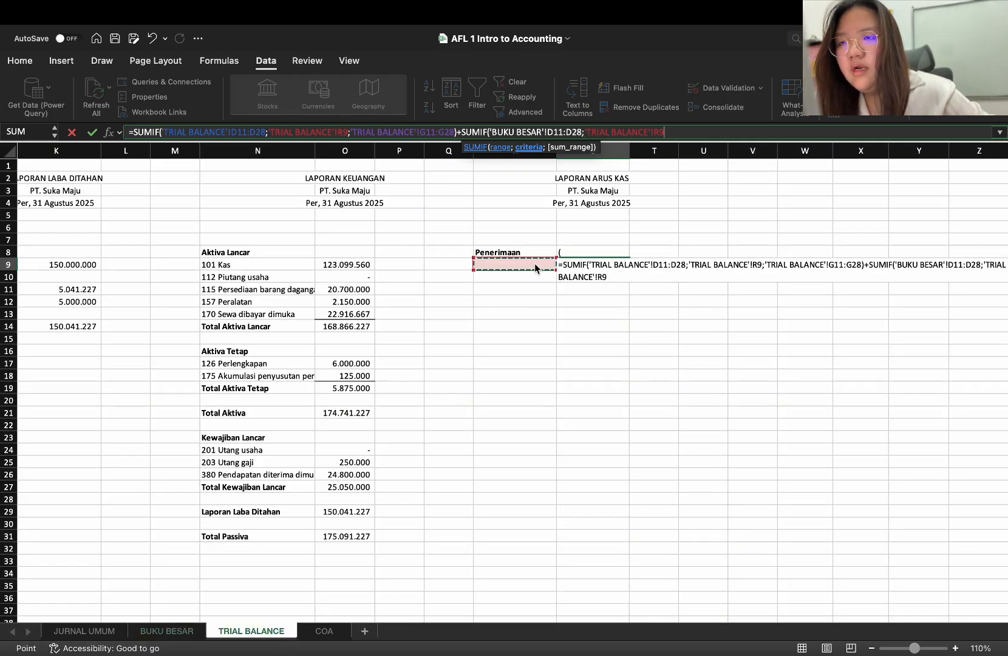
type(";")
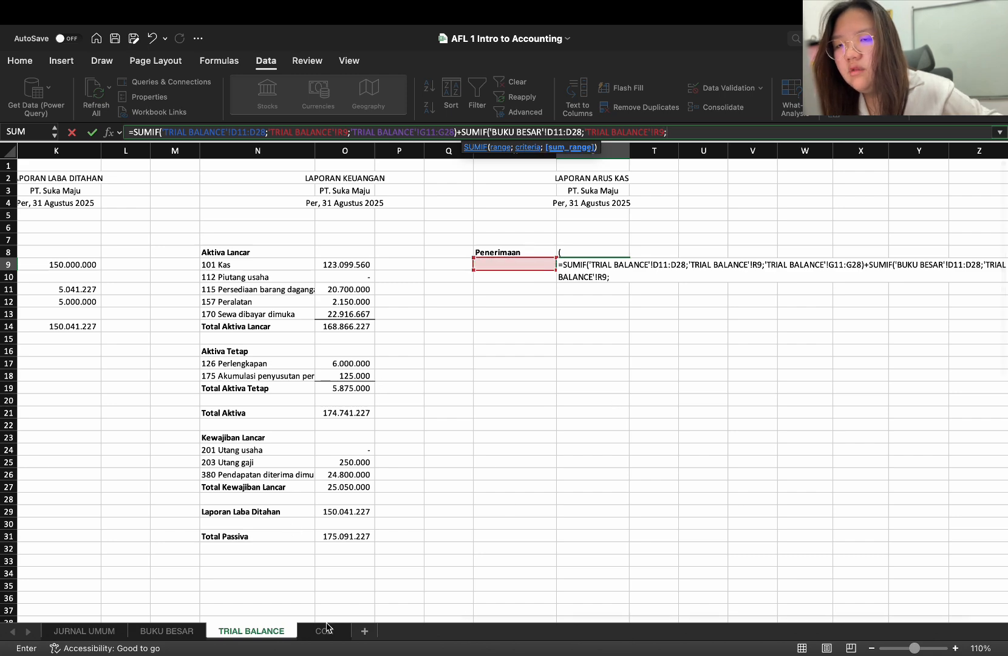
left_click(167, 631)
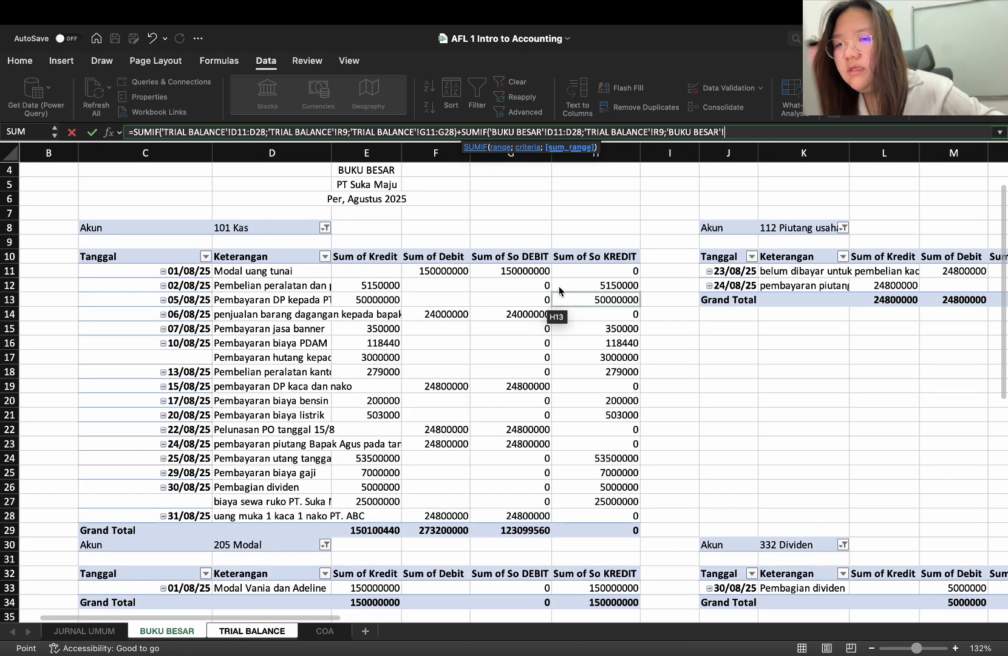
left_click_drag(577, 267, 613, 522)
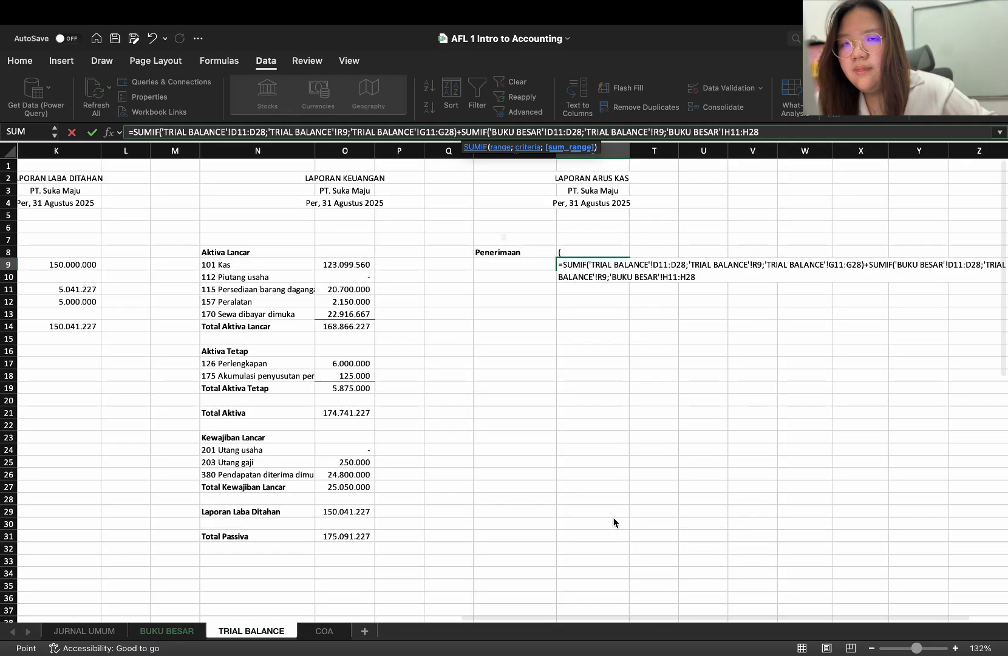
key("Return")
left_click(557, 332)
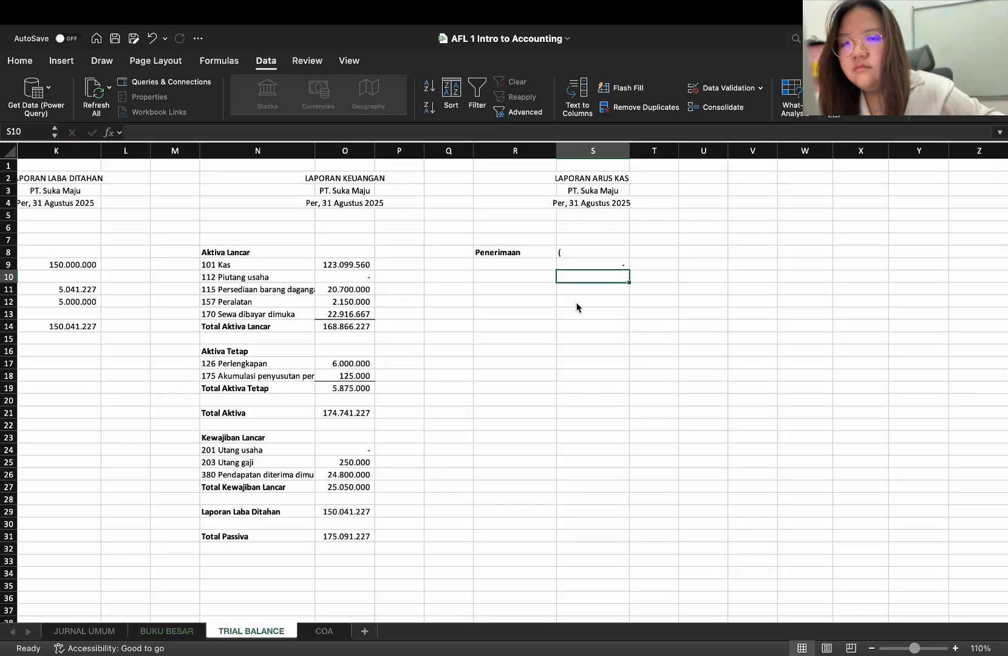
key("Up")
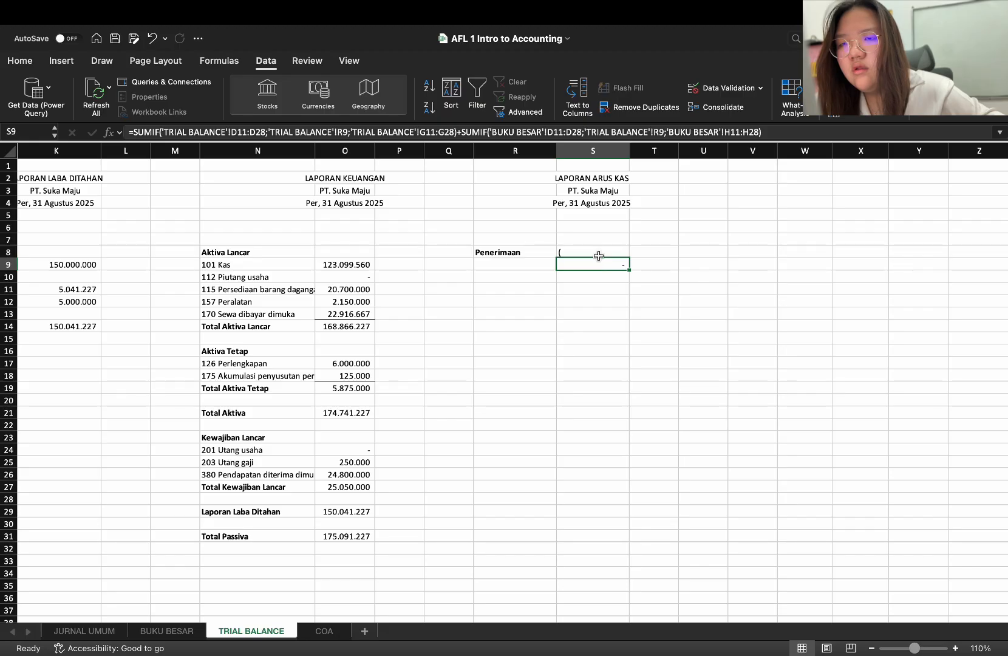
left_click(598, 252)
left_click(595, 263)
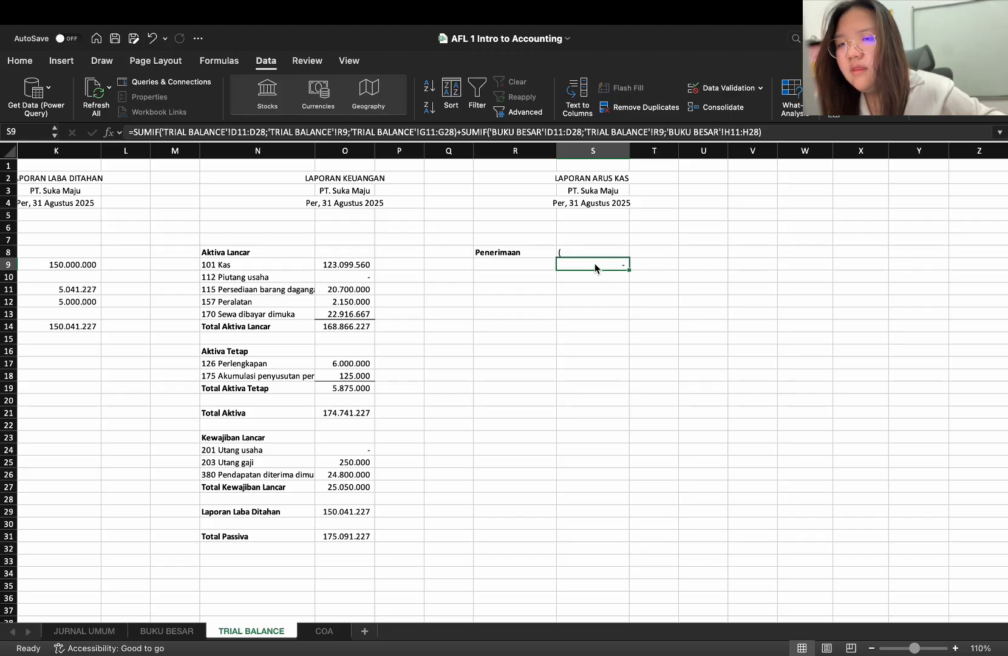
Choose "Modal uang tunai" as the first Penerimaan description in R9
left_click(535, 264)
type("MO")
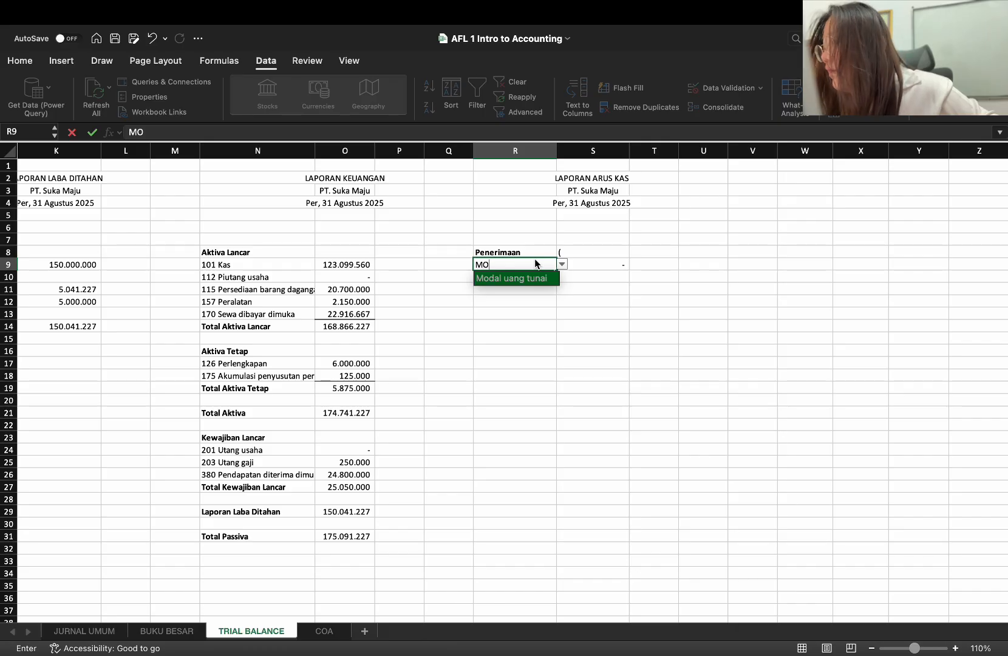
key("Return")
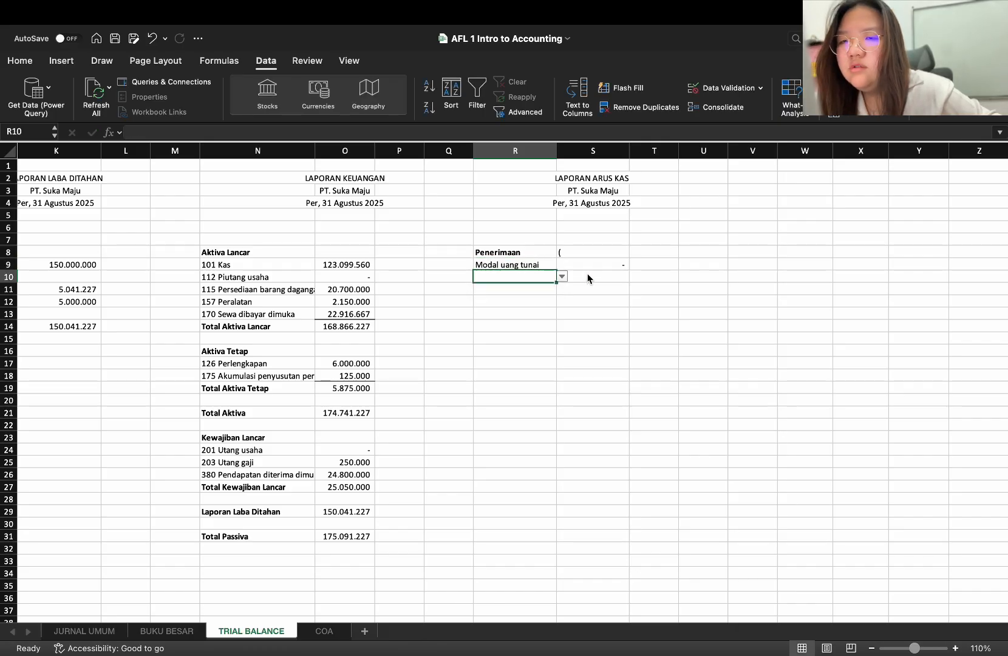
Make the first SUMIF's range in the S9 formula absolute as $D$11:$D$28
left_click(593, 264)
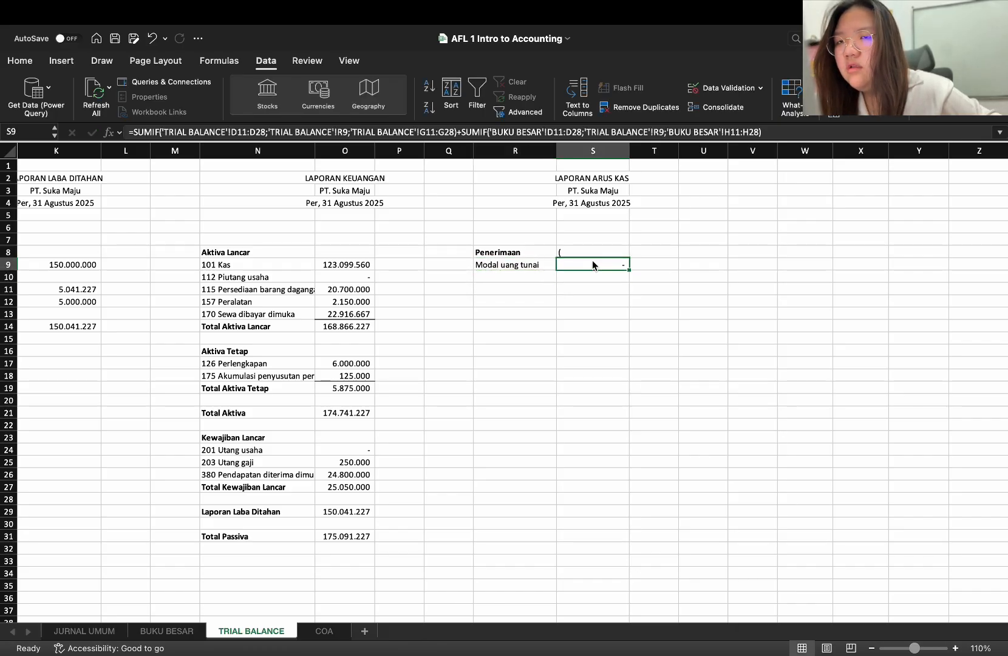
double_click(590, 265)
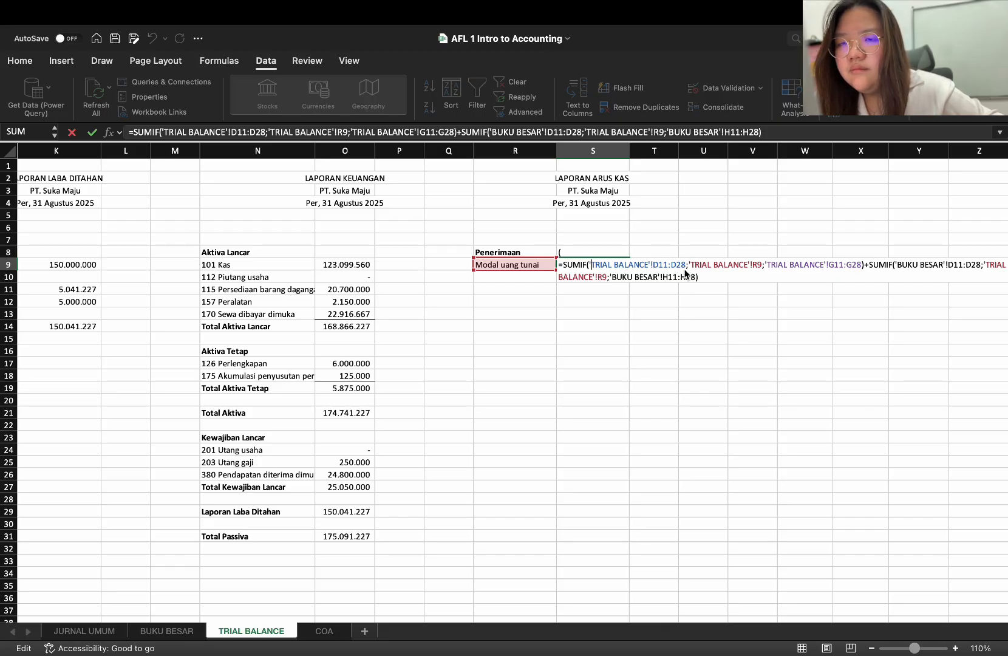
left_click(235, 133)
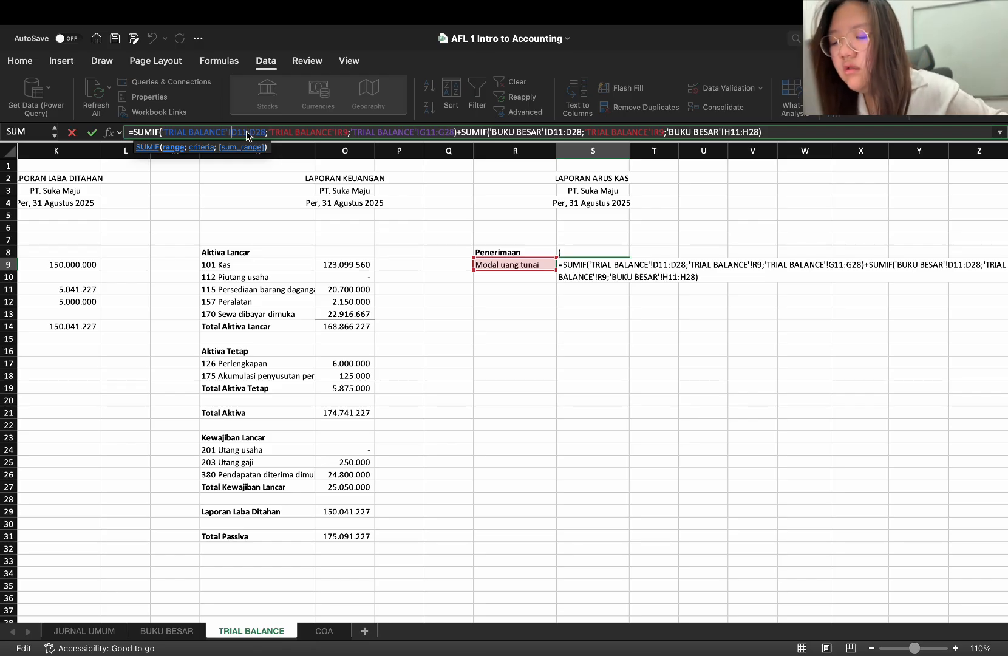
type("$")
key("Right")
type("$D")
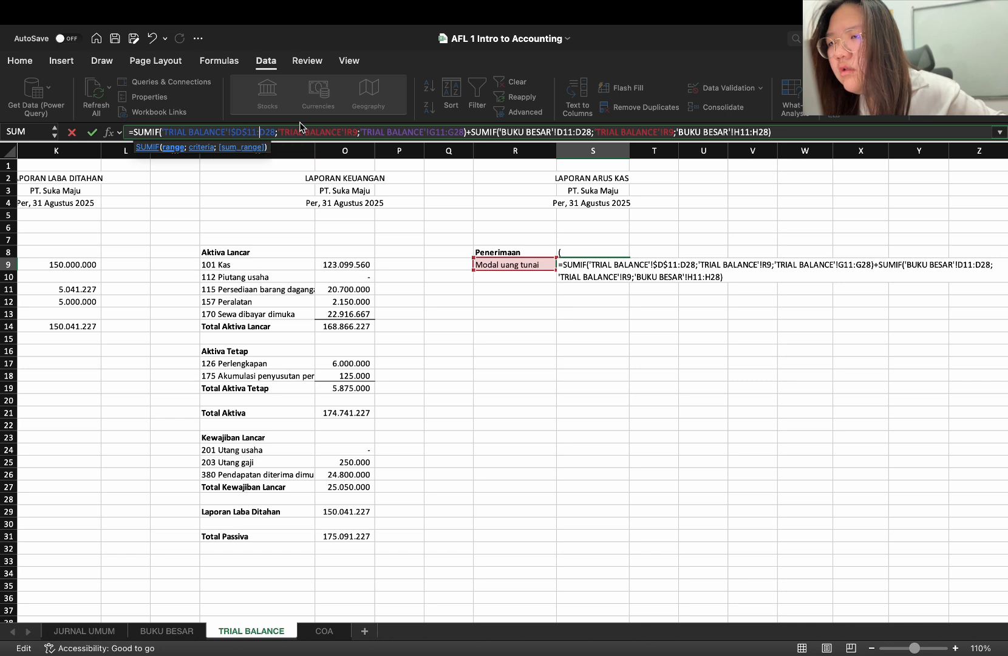
type("$11:$D$")
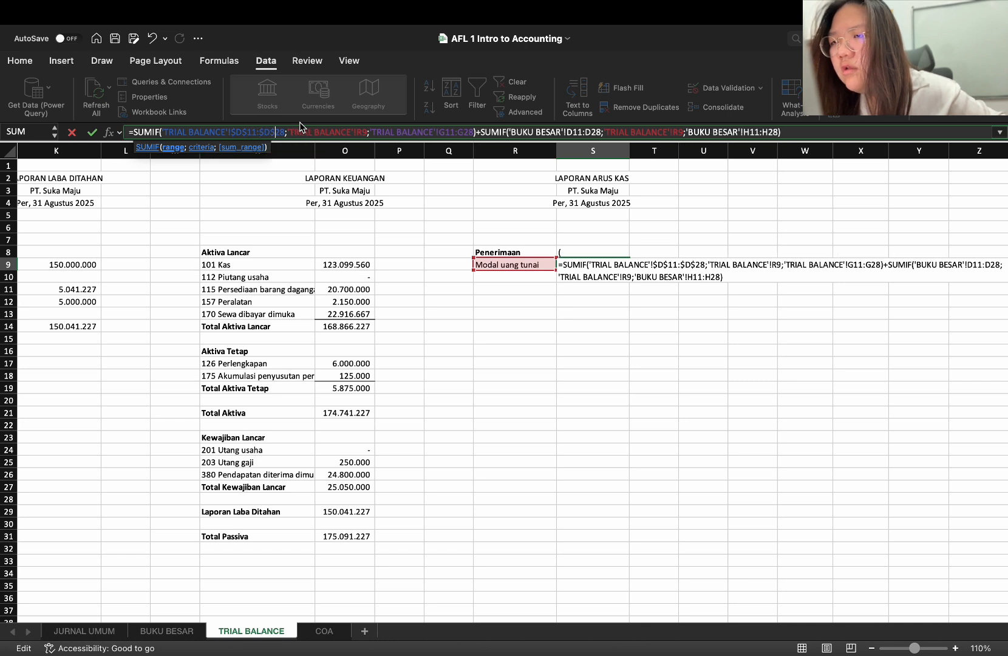
key("Right")
key("Right")
key("Right")
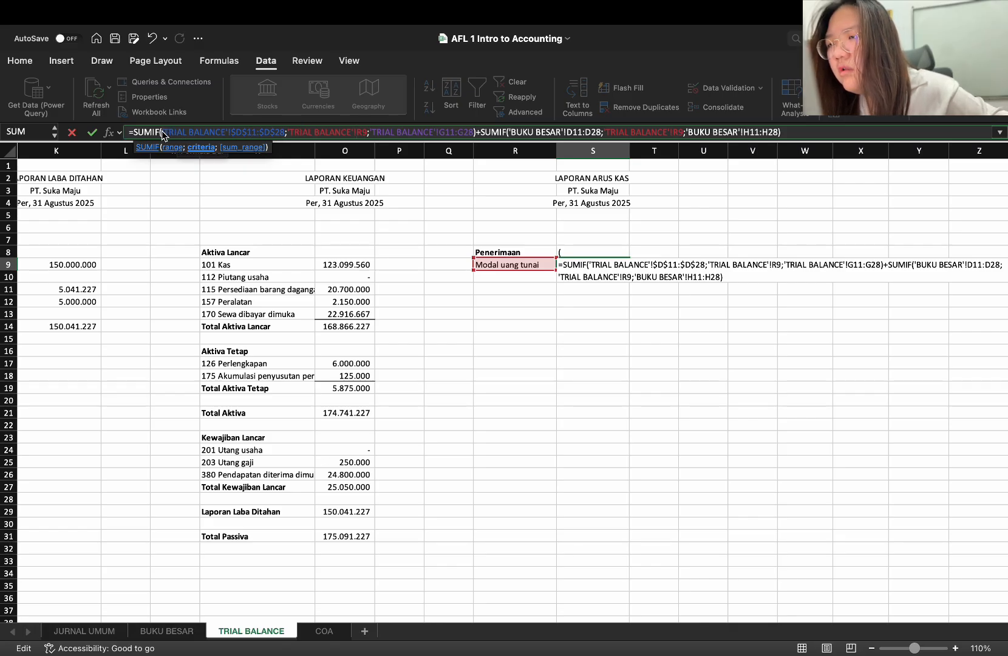
Replace the first SUMIF's range in S9 with cells D11:D28 on BUKU BESAR and commit the formula
left_click_drag(163, 132, 286, 137)
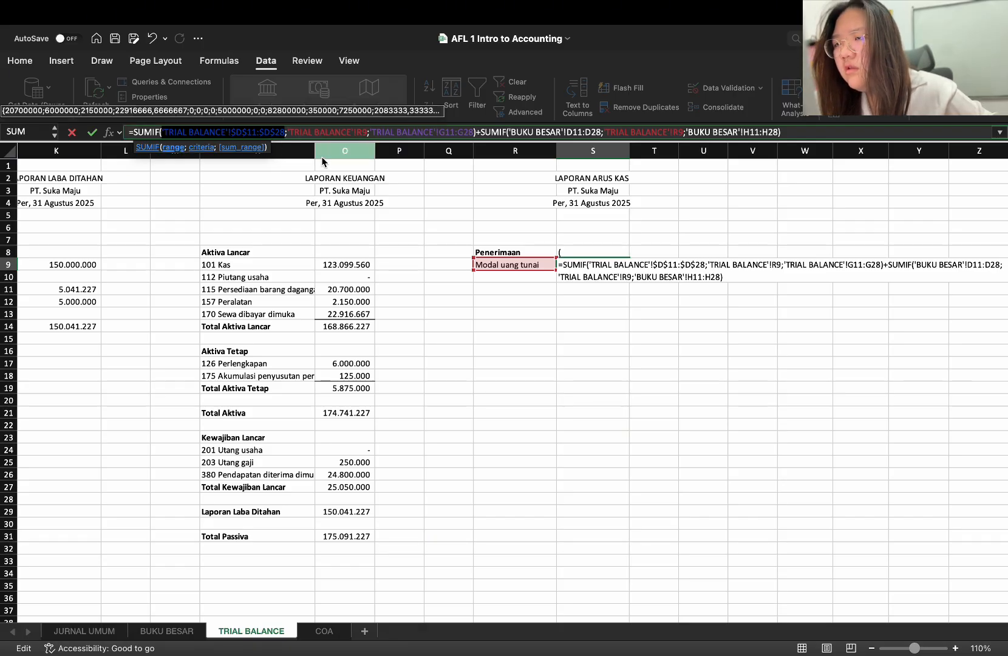
key("BackSpace")
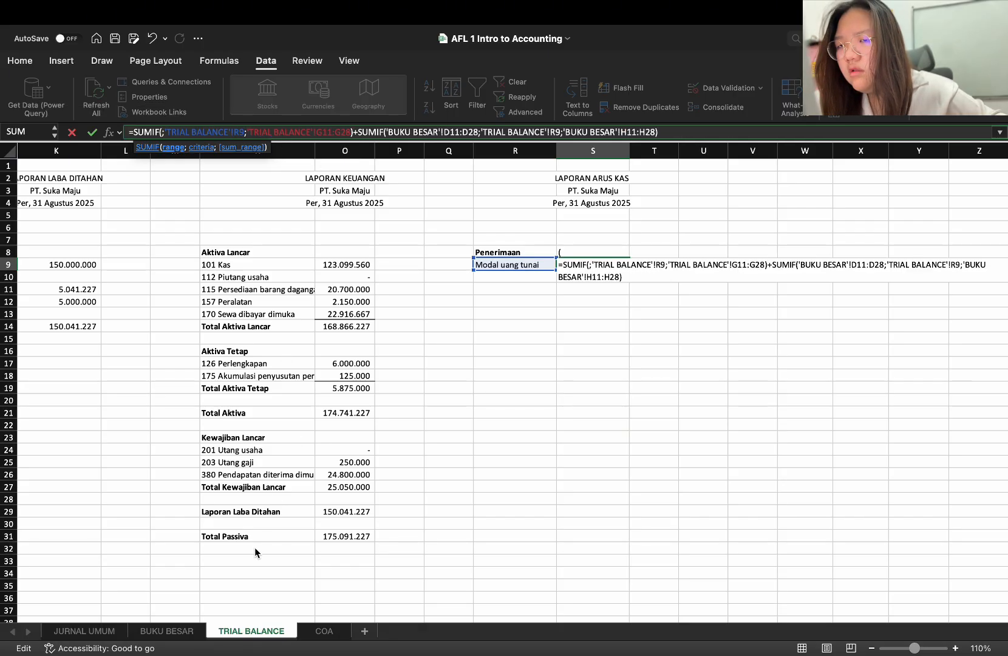
left_click(176, 634)
left_click_drag(296, 271, 300, 517)
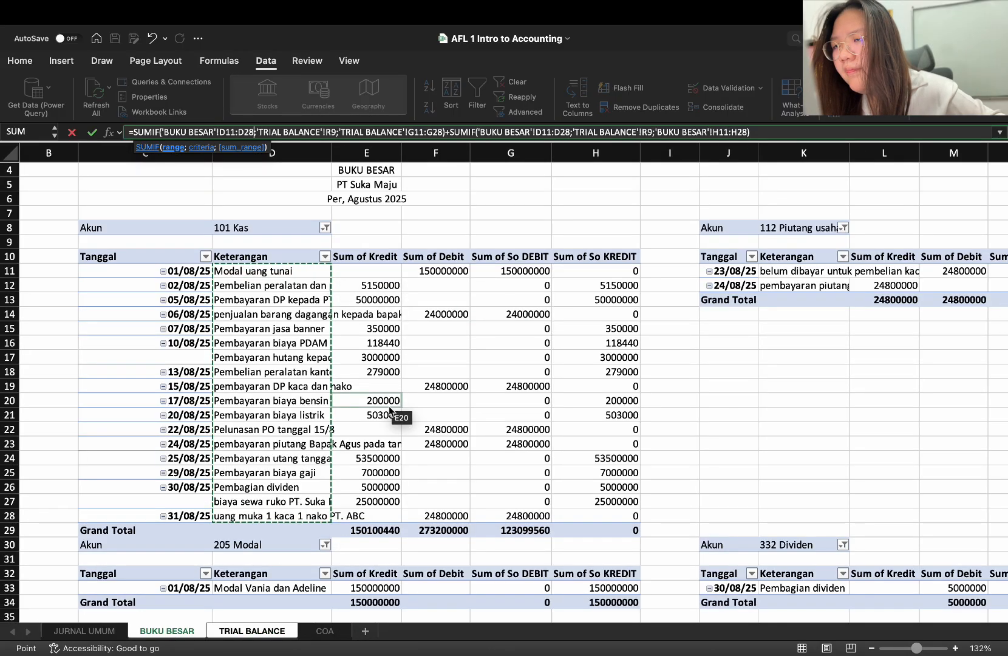
key("Return")
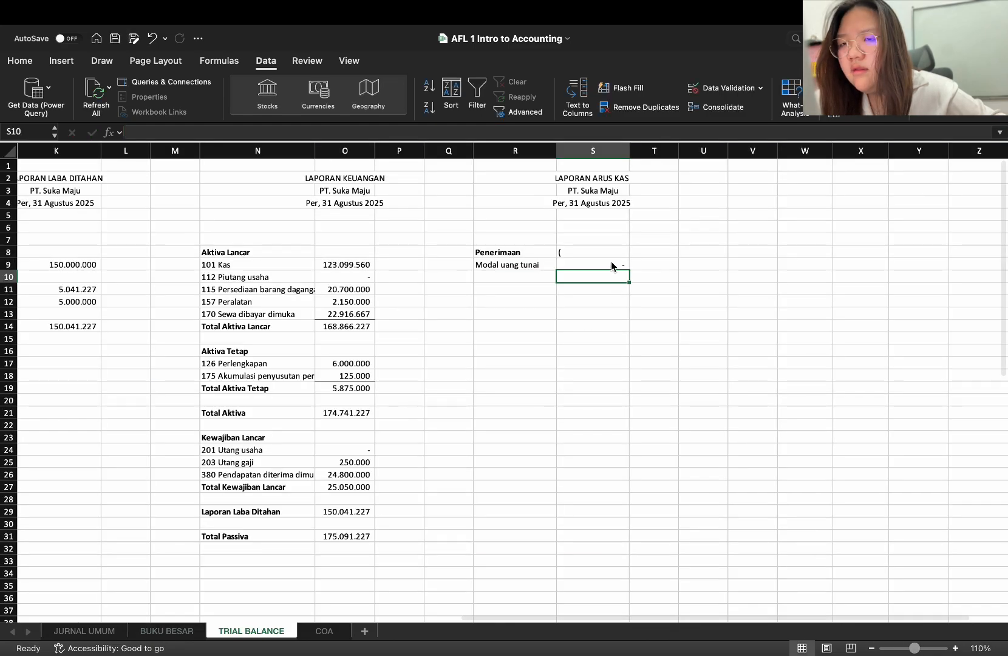
Re-enter "Modal uang tunai" in R9 and clear the stray "(" from S8
left_click(568, 265)
left_click(533, 264)
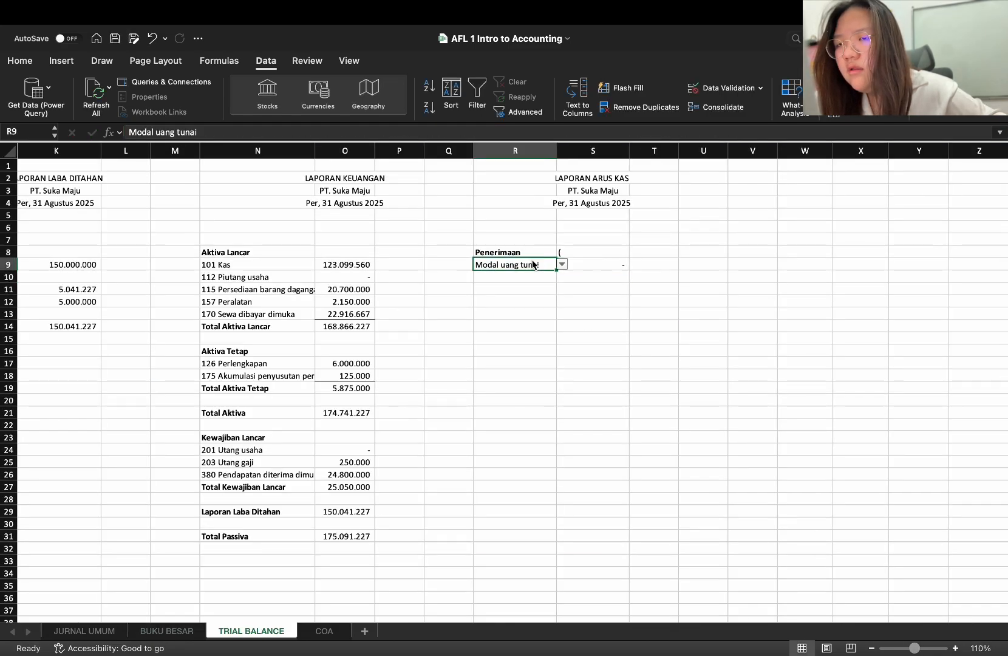
type("MO")
left_click(513, 278)
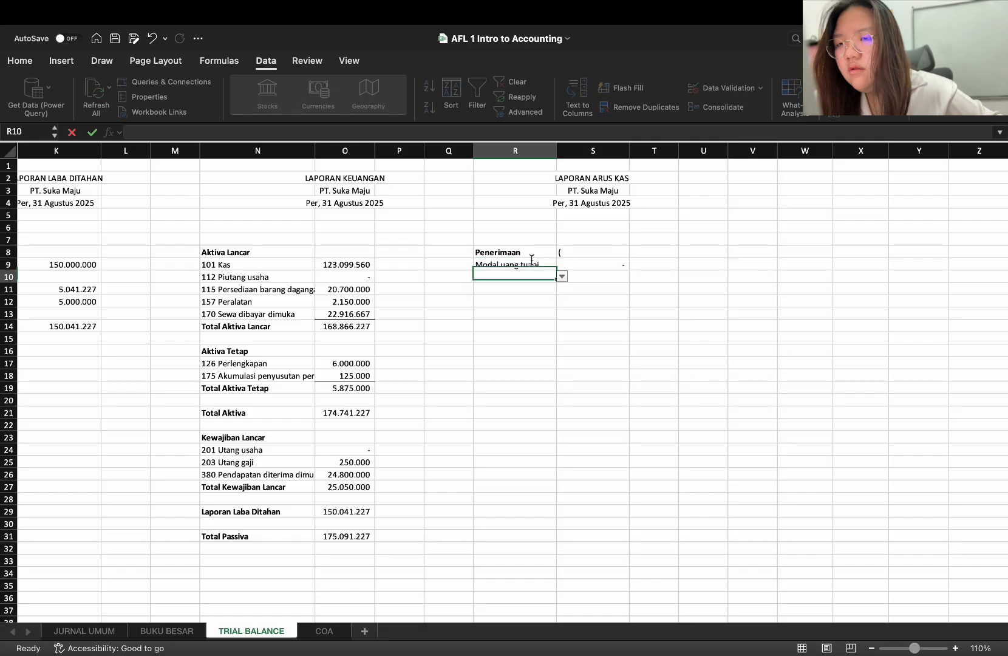
key("Return")
left_click(585, 263)
left_click(587, 250)
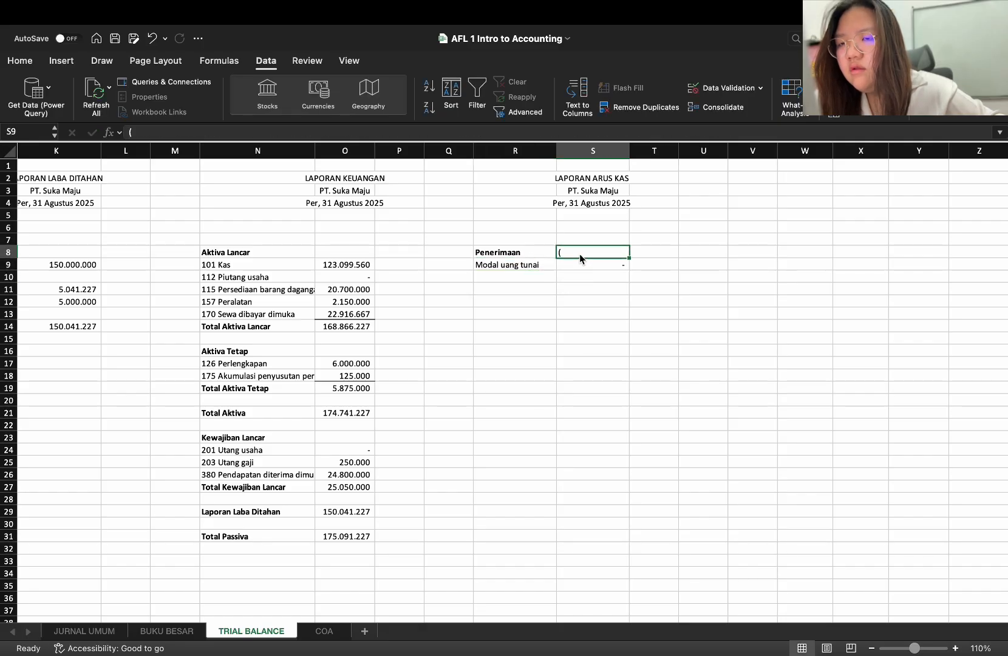
Replace the first SUMIF's sum range in S9 with cells G11:G28 on BUKU BESAR and commit the formula
left_click(600, 261)
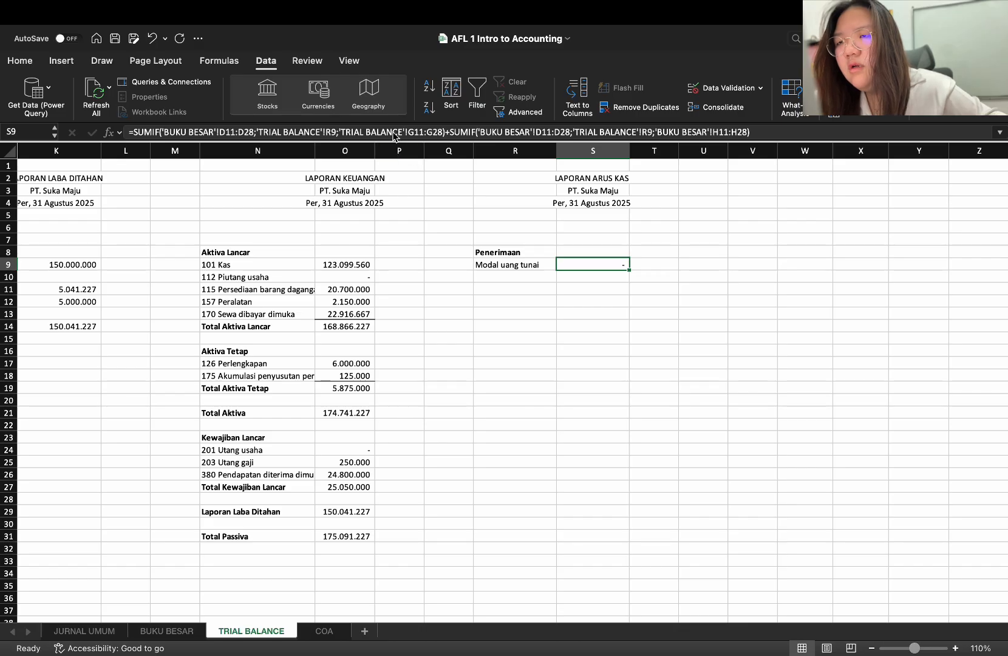
left_click(344, 133)
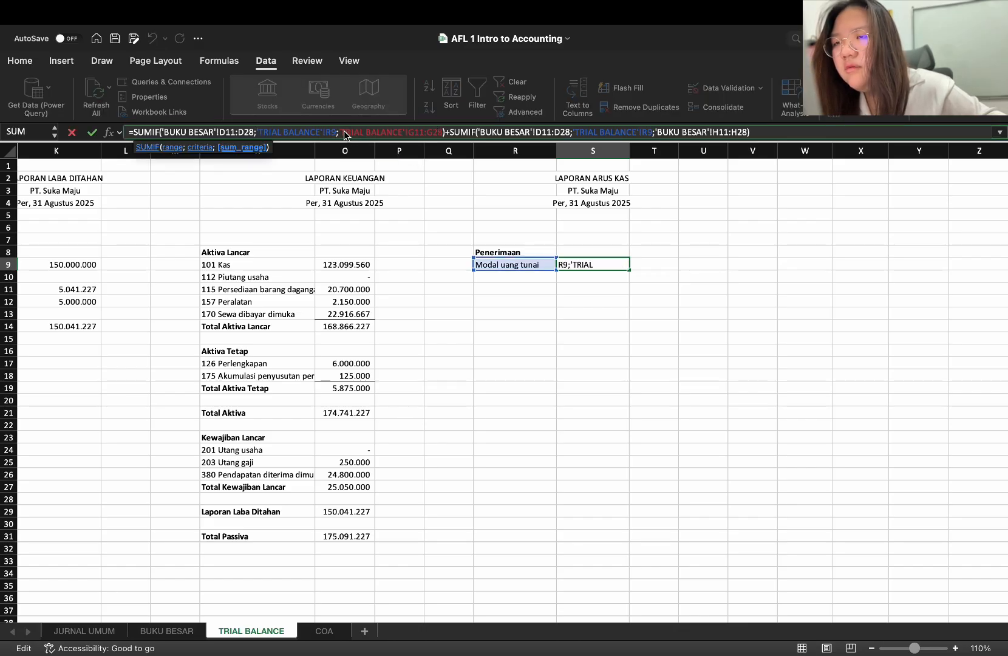
left_click_drag(343, 132, 439, 142)
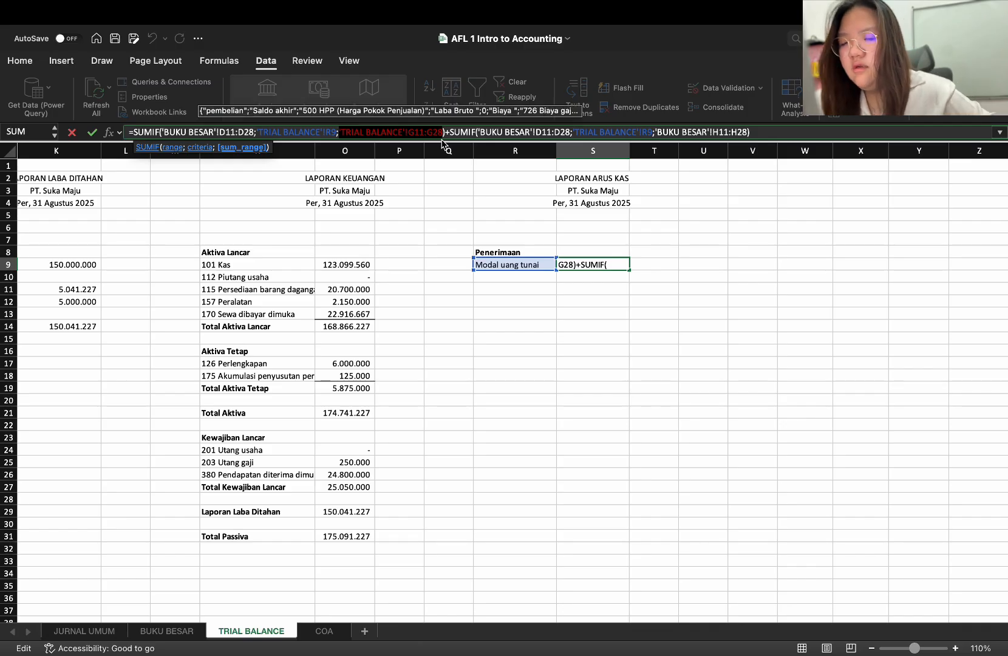
key("BackSpace")
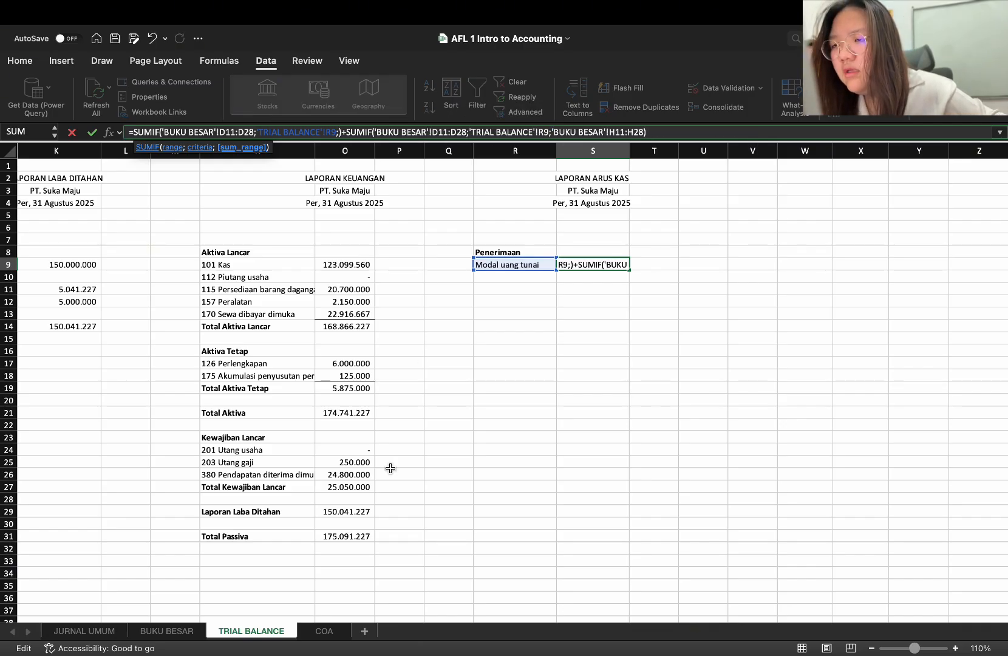
left_click(189, 631)
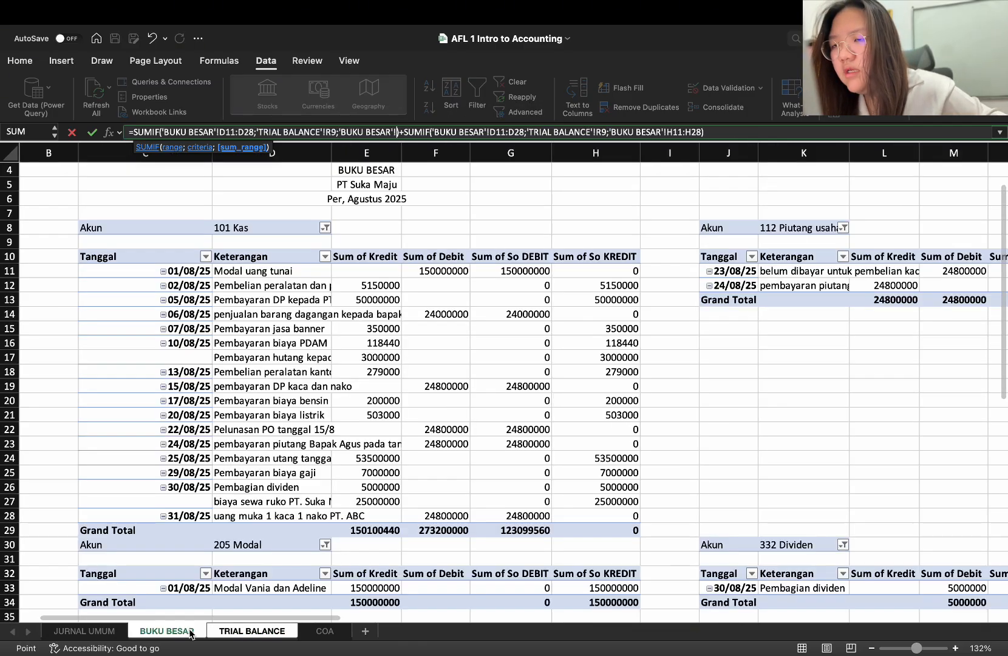
left_click_drag(520, 271, 527, 524)
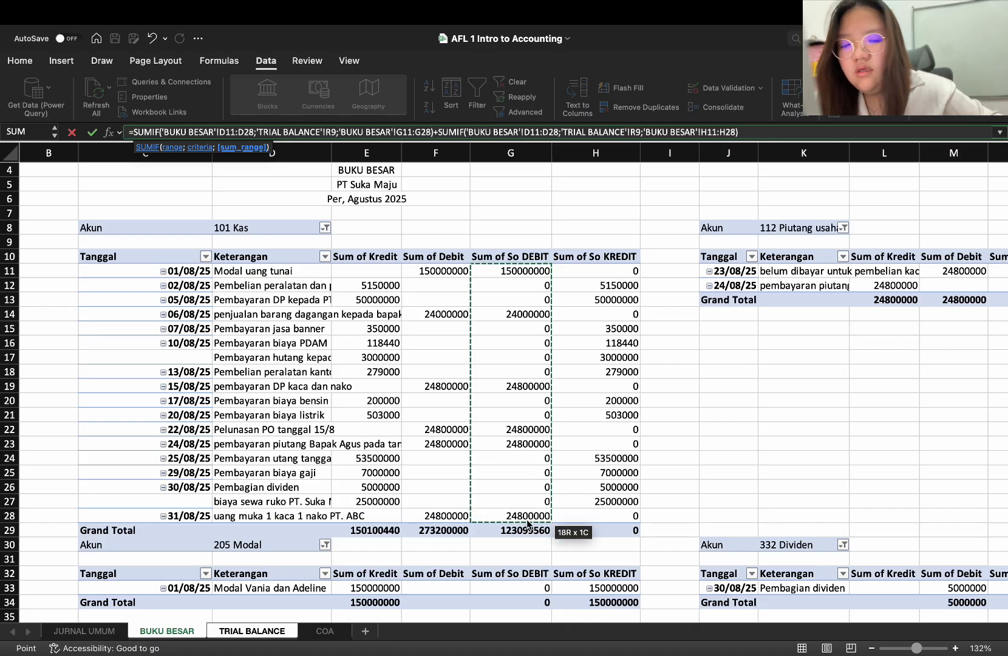
key("Return")
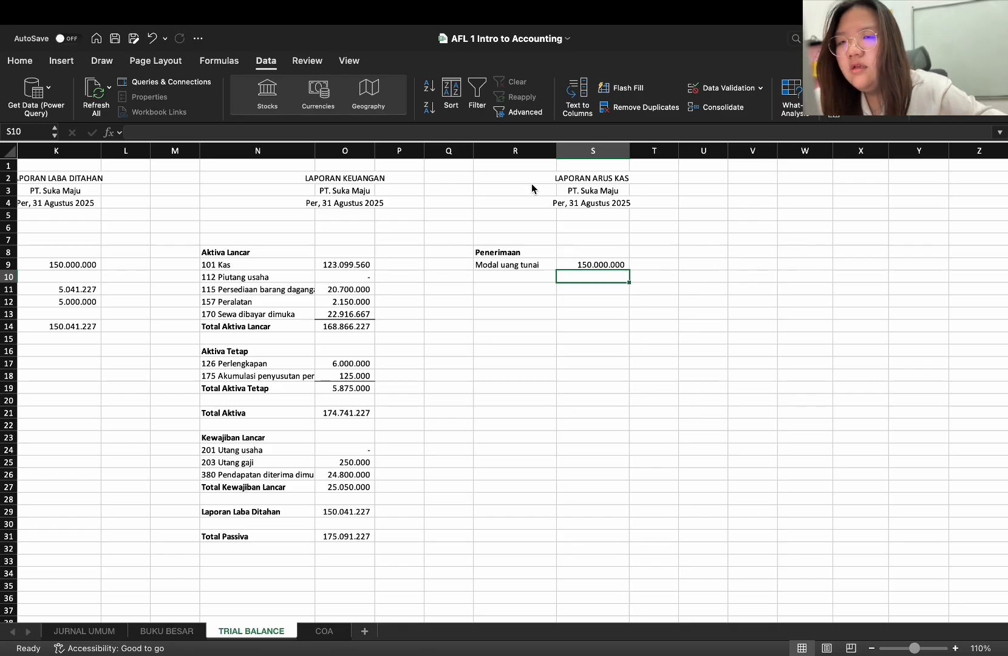
left_click_drag(524, 177, 596, 211)
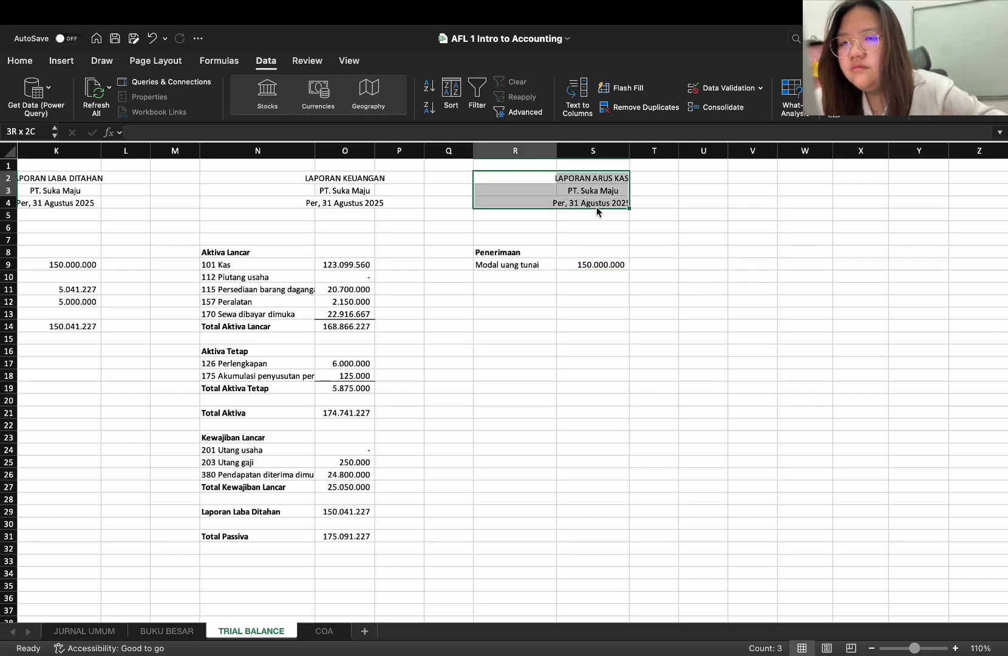
left_click(575, 193)
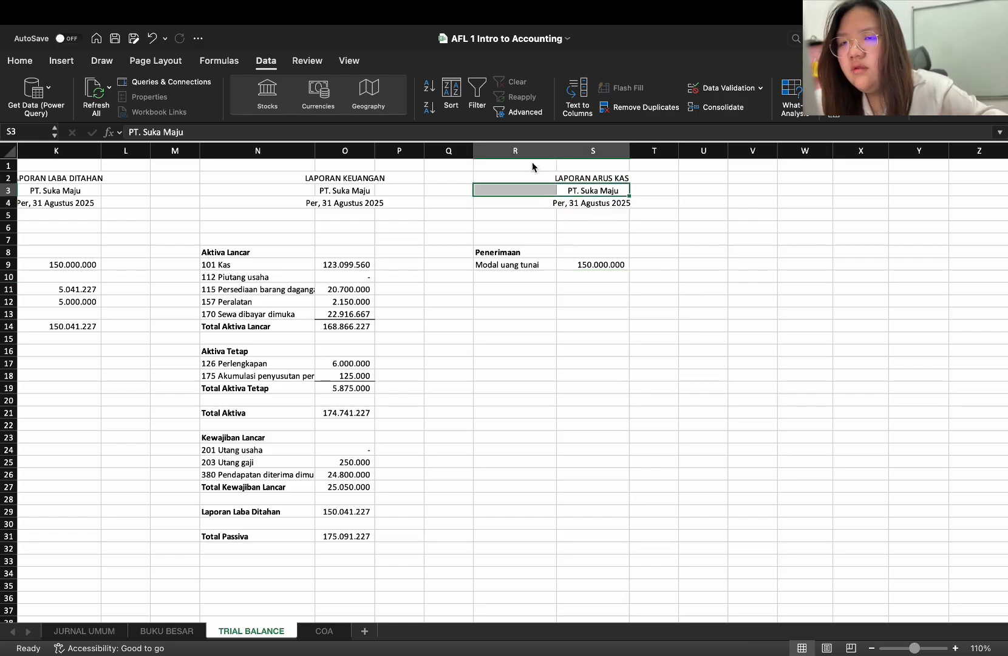
left_click_drag(528, 177, 580, 207)
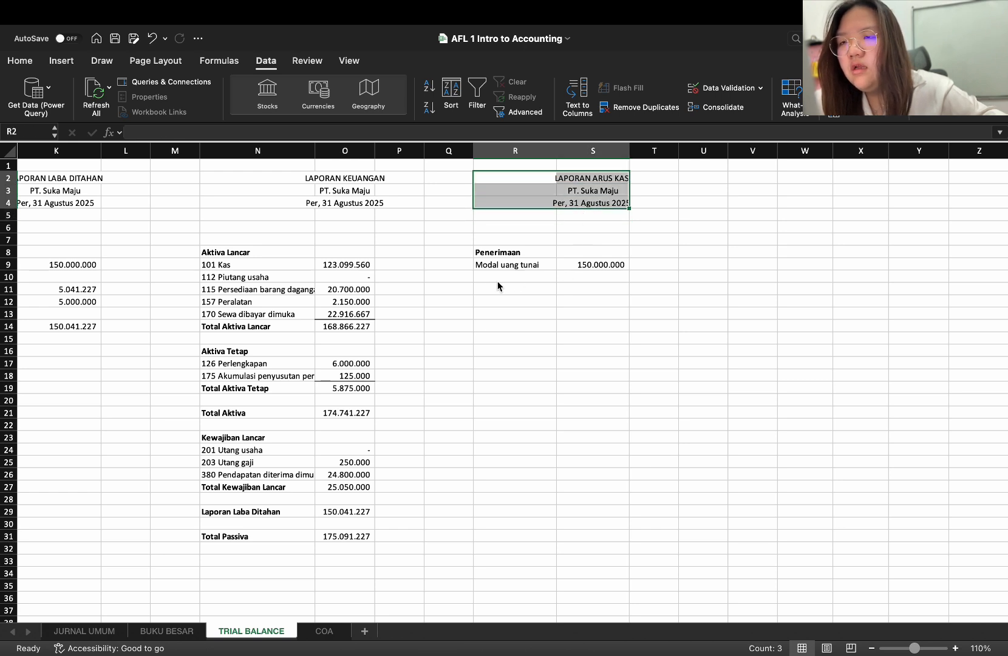
left_click(527, 291)
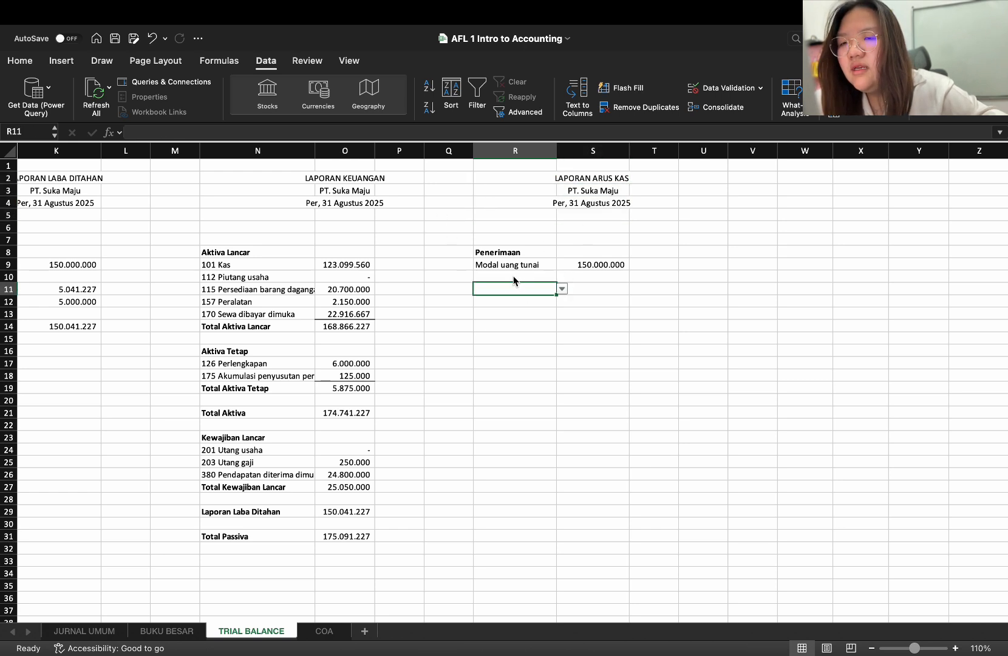
left_click(513, 276)
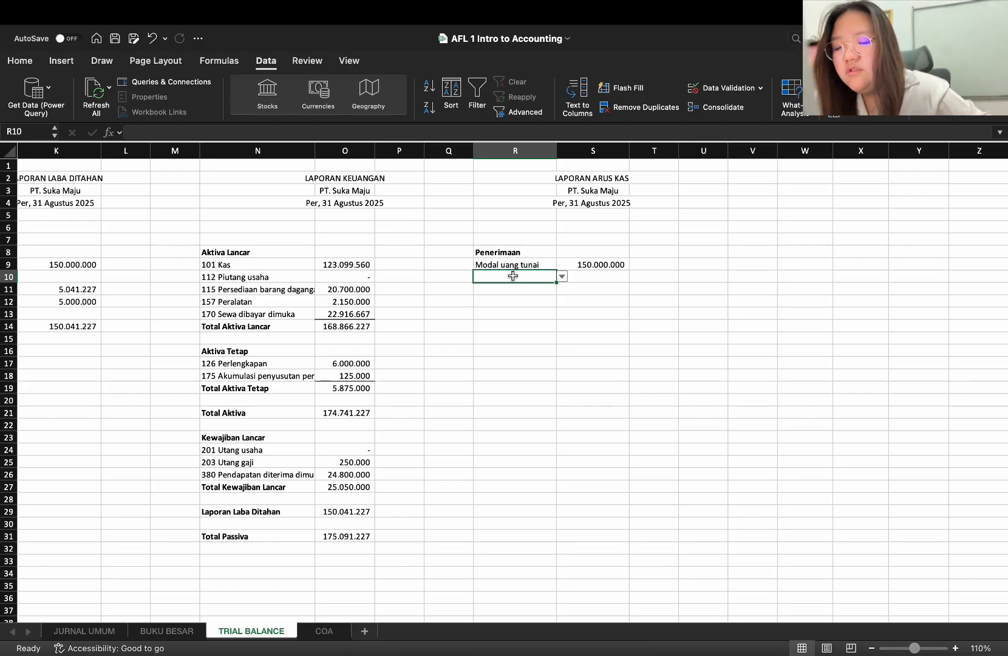
type("PENJUAL")
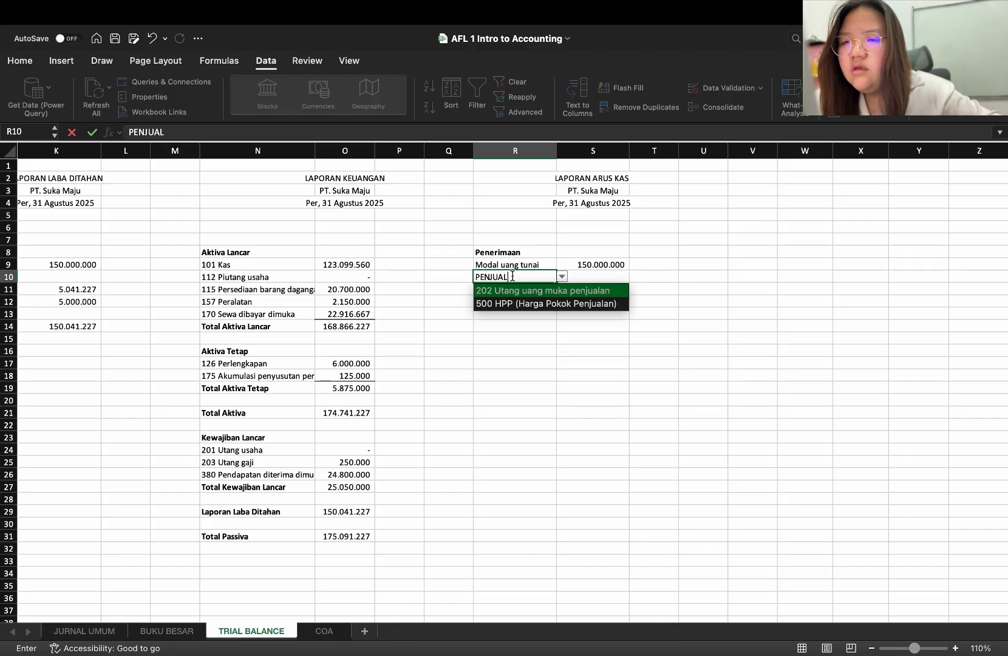
key("BackSpace")
key("BackSpace")
key("BackSpace")
key("BackSpace")
key("BackSpace")
key("BackSpace")
key("BackSpace")
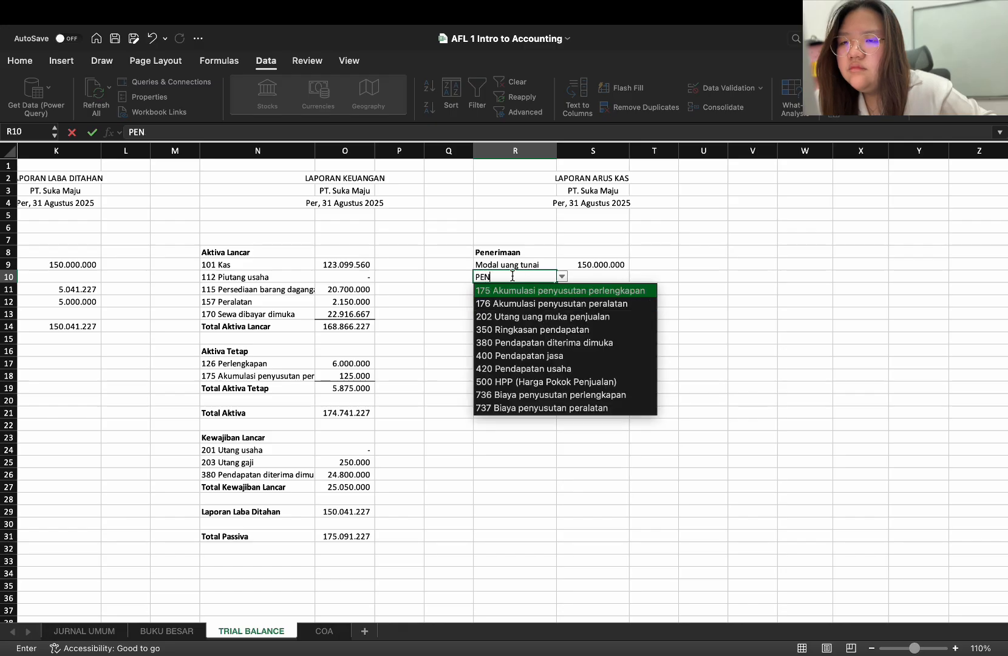
key("Escape")
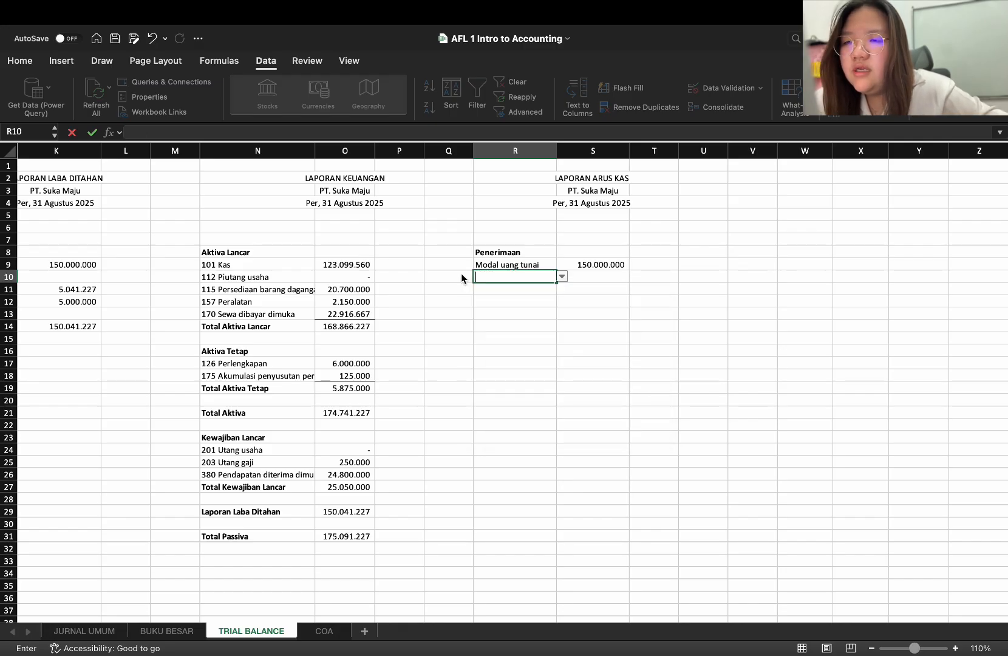
Copy the blank cell Q10 over R10 to remove R10's account dropdown
left_click(462, 277)
key("super+c")
left_click(521, 276)
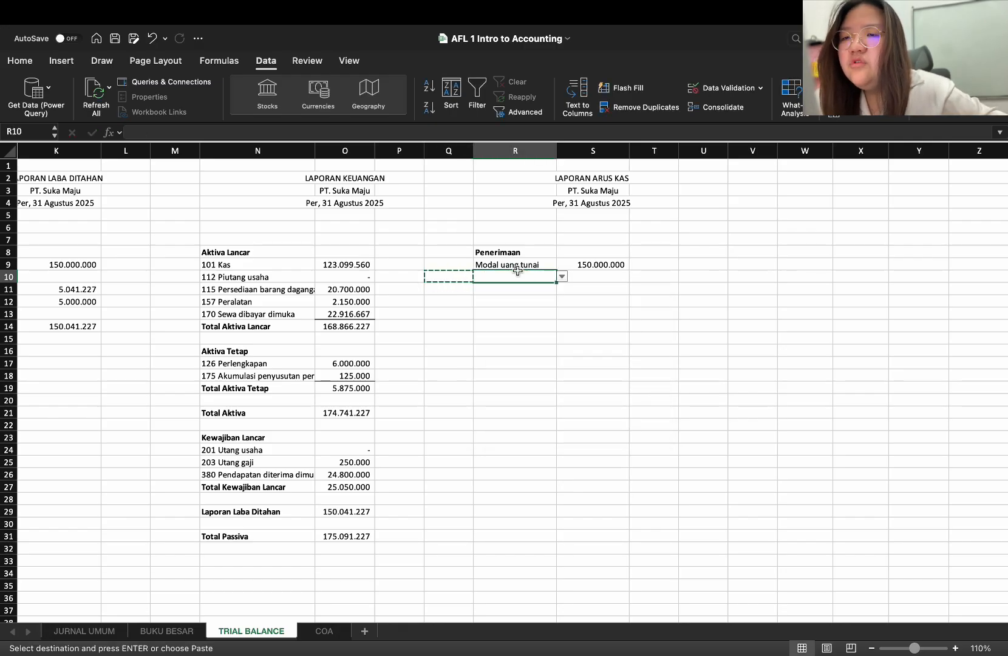
key("super+v")
left_click(520, 292)
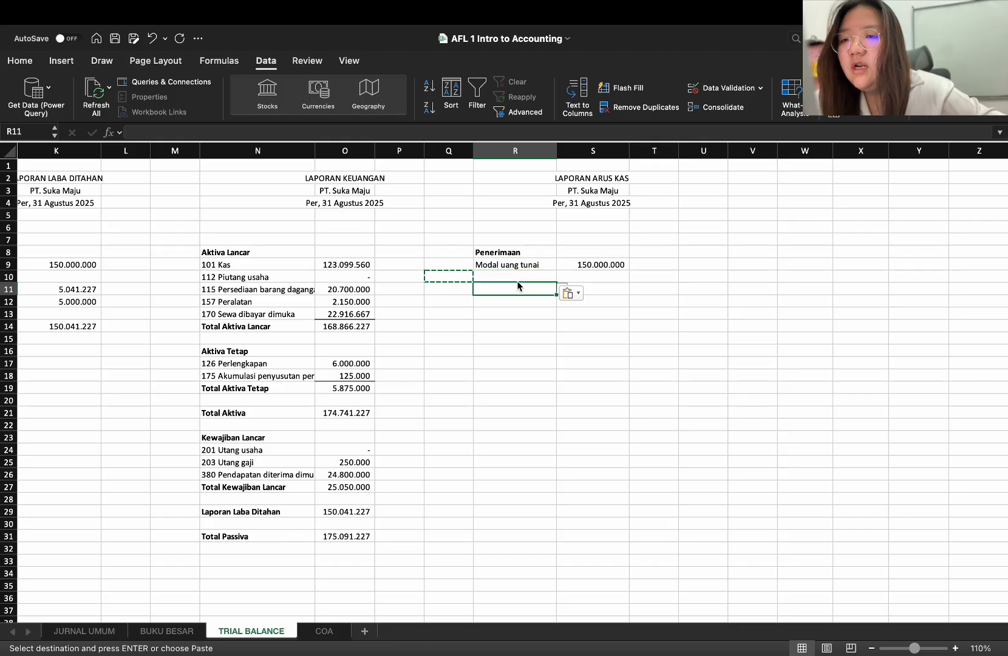
Enter the description "Panjualan" in R10 and the amount 24.000.000 in S10 under Penerimaan
left_click(514, 277)
double_click(513, 277)
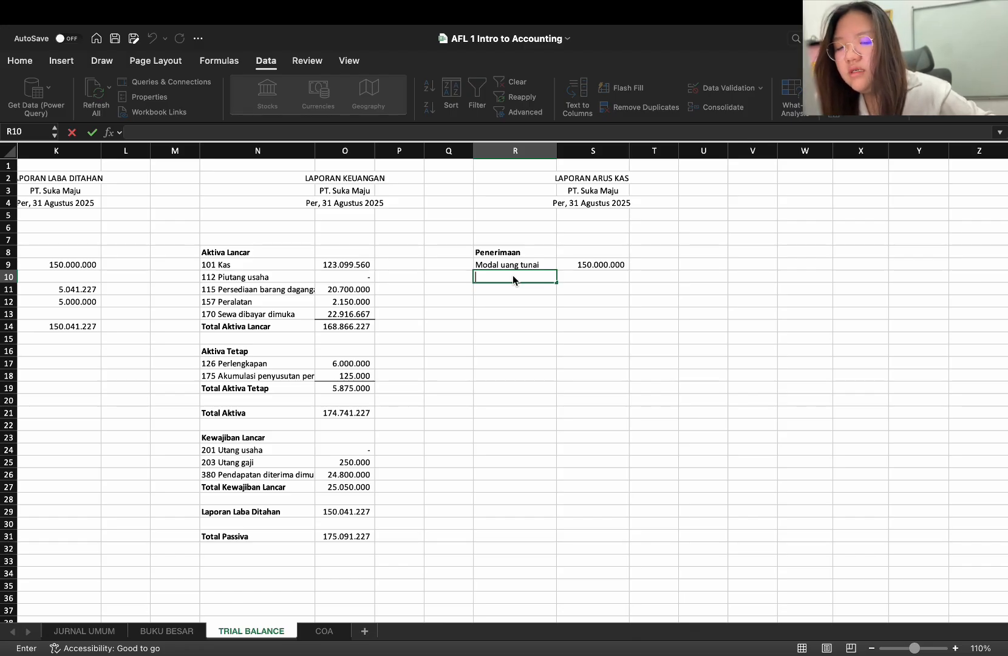
type("Panjualam")
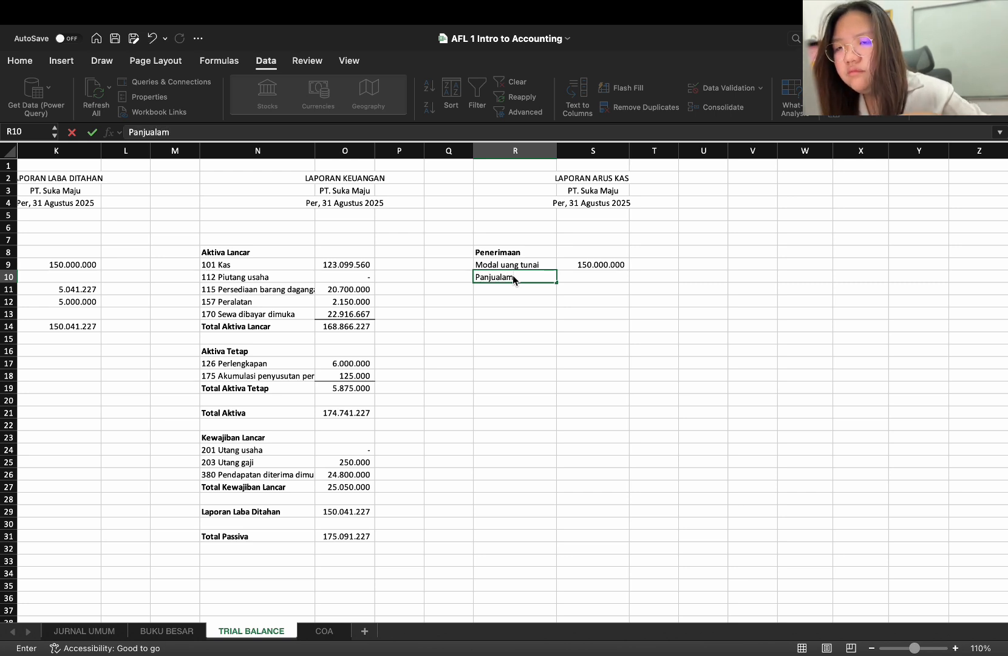
key("BackSpace")
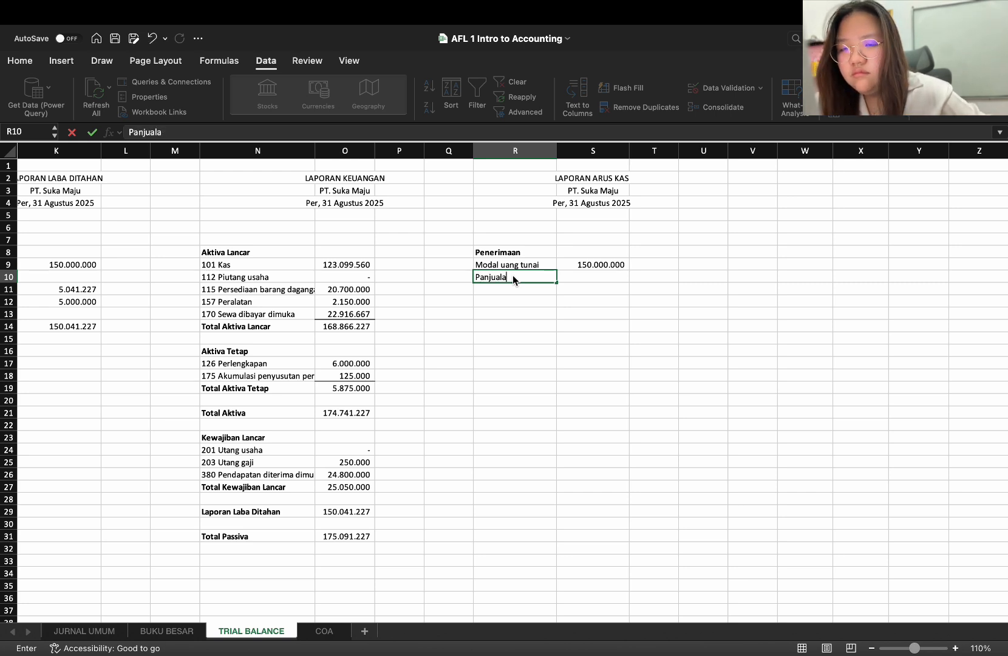
type("n")
key("Tab")
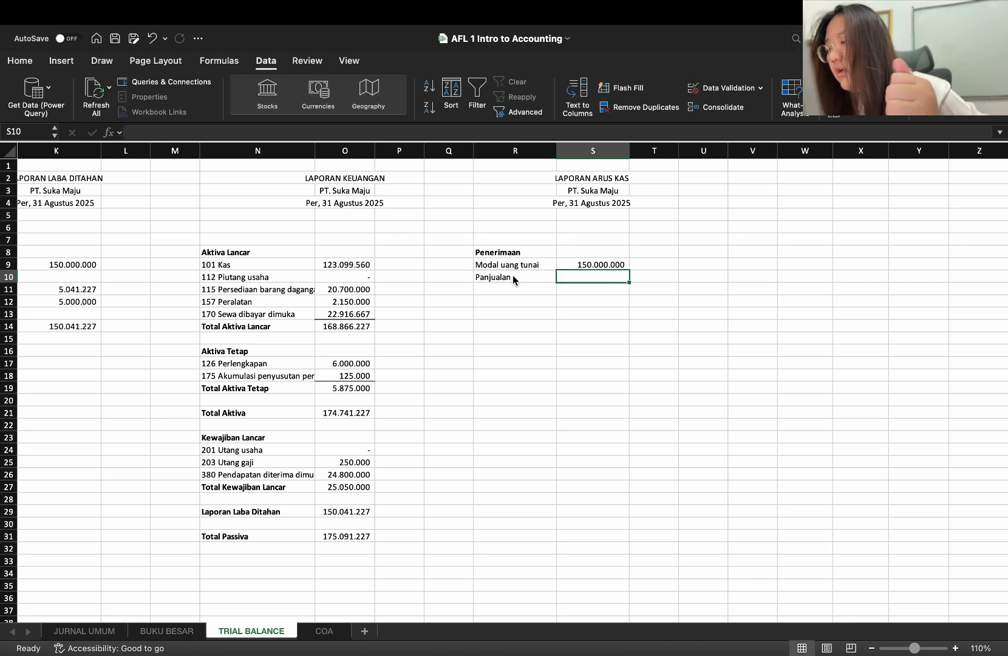
type("24")
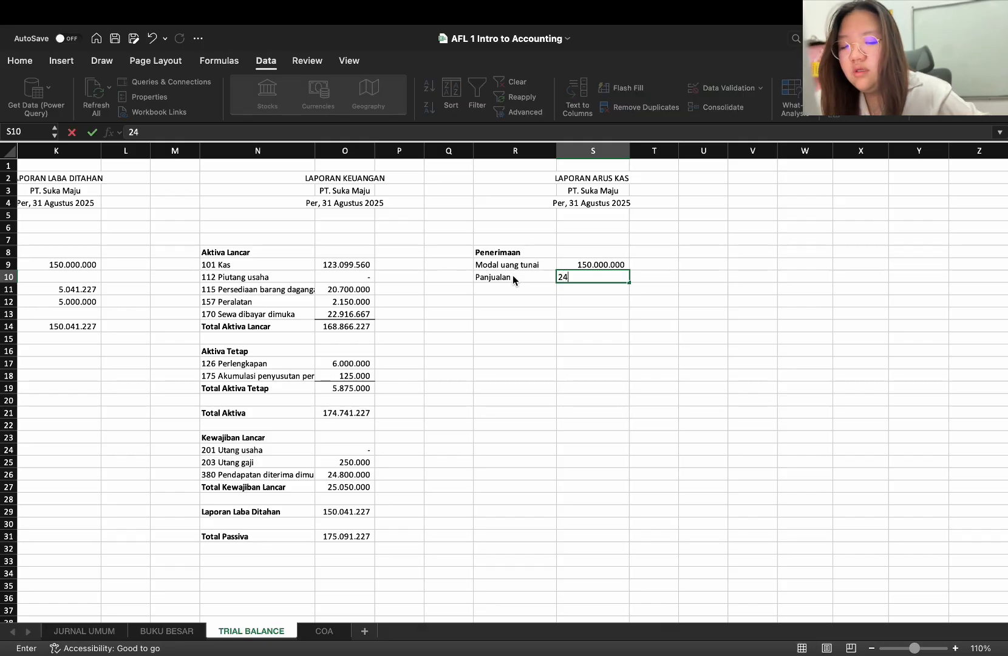
type(".000.000")
key("Return")
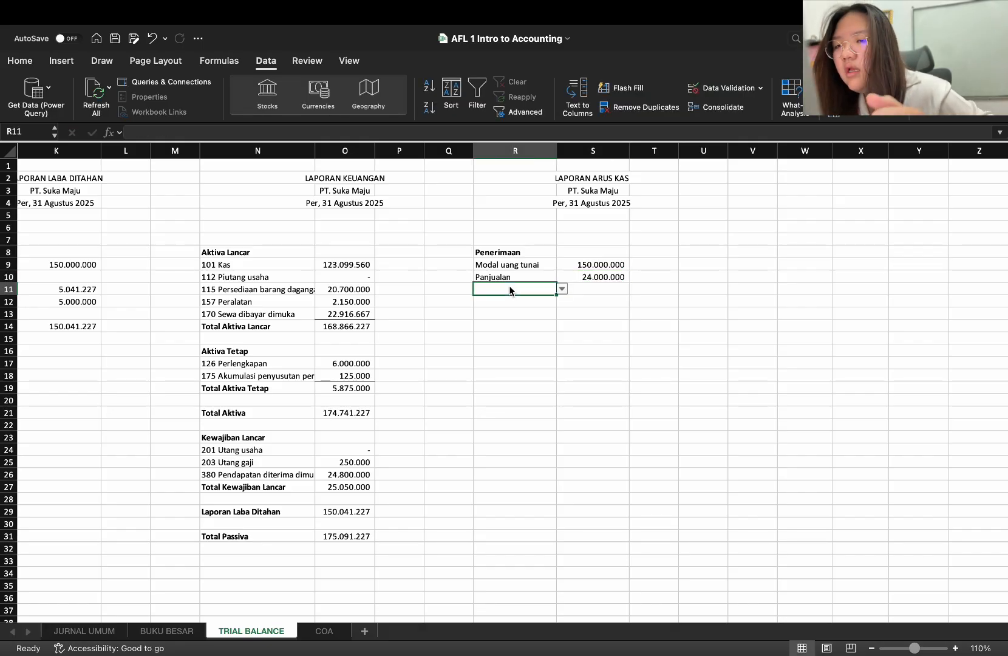
Correct the spelling of the description in R10 to "Penjualan"
double_click(490, 278)
key("BackSpace")
type("e")
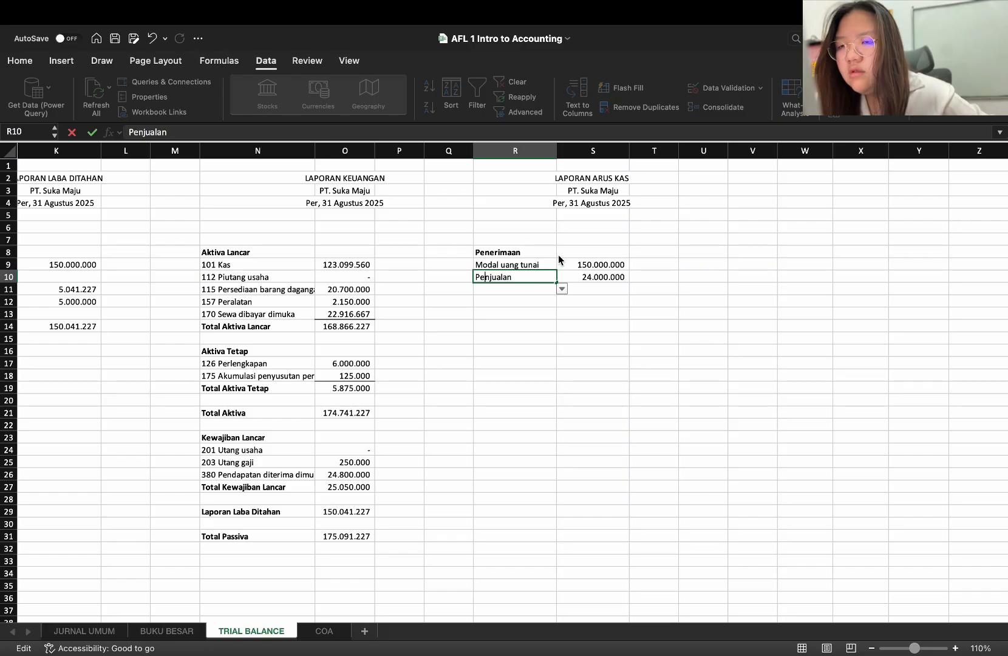
Fill R11 with the account "112 Piutang usaha" from the account list
left_click(531, 296)
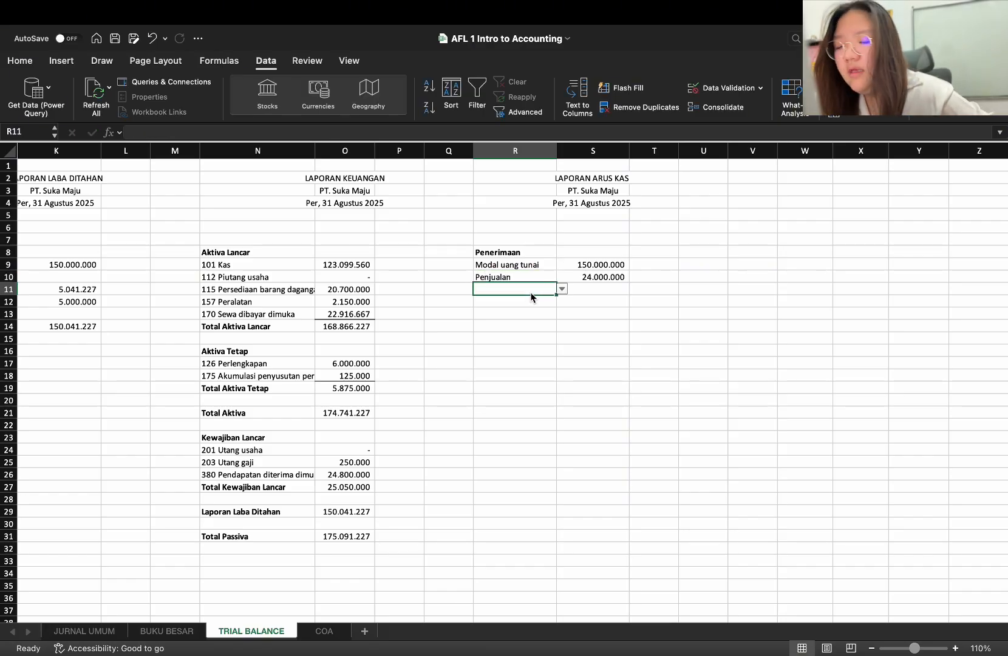
type("piuta")
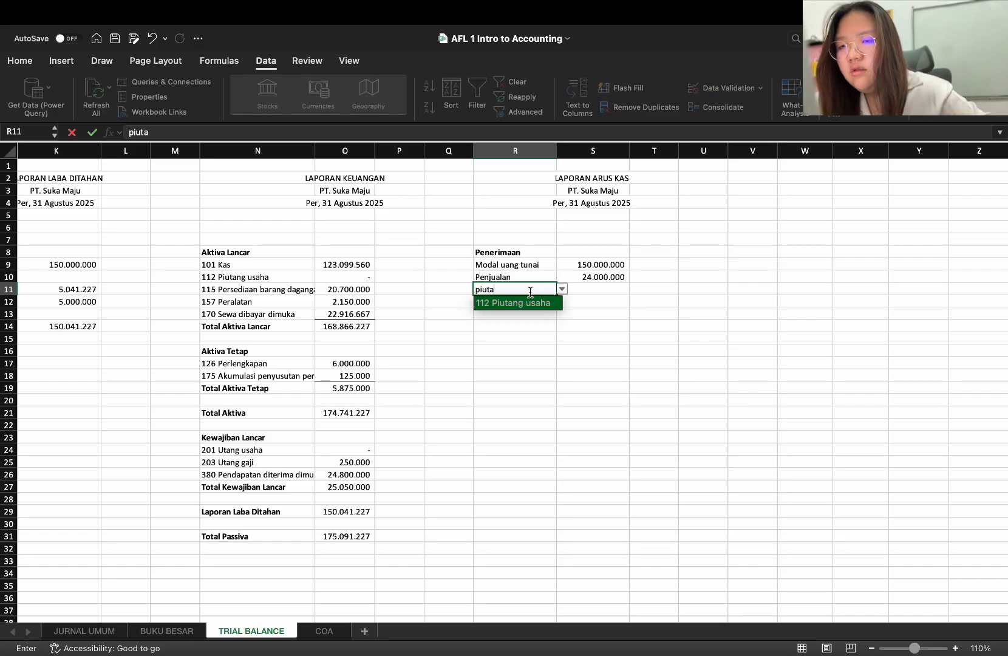
key("Return")
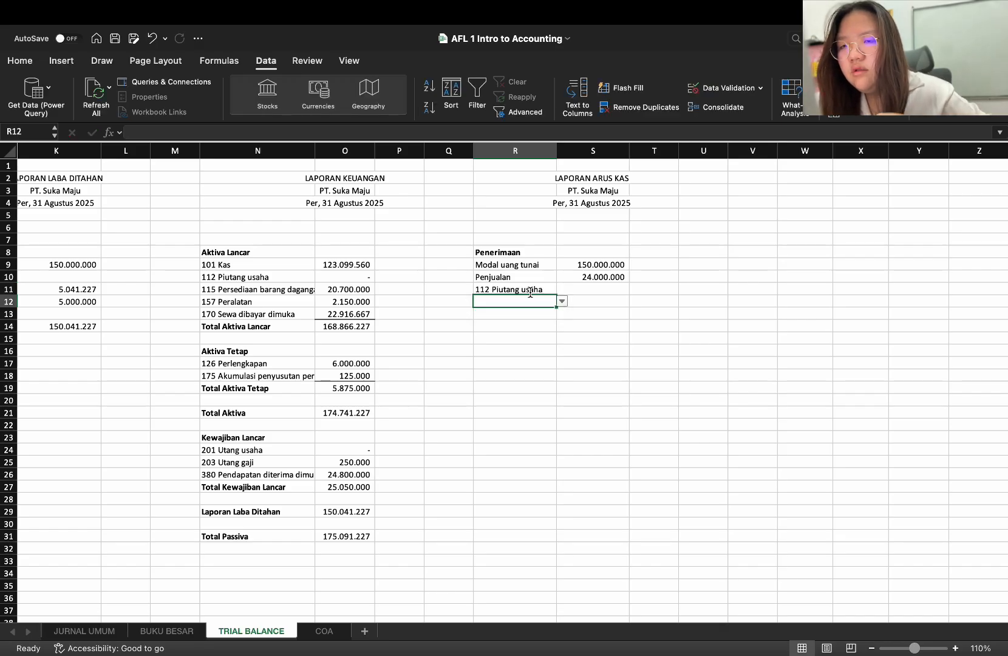
Make the first SUMIF's BUKU BESAR range in the S9 formula absolute as $D$11:$D$28
left_click(617, 267)
key("super+c")
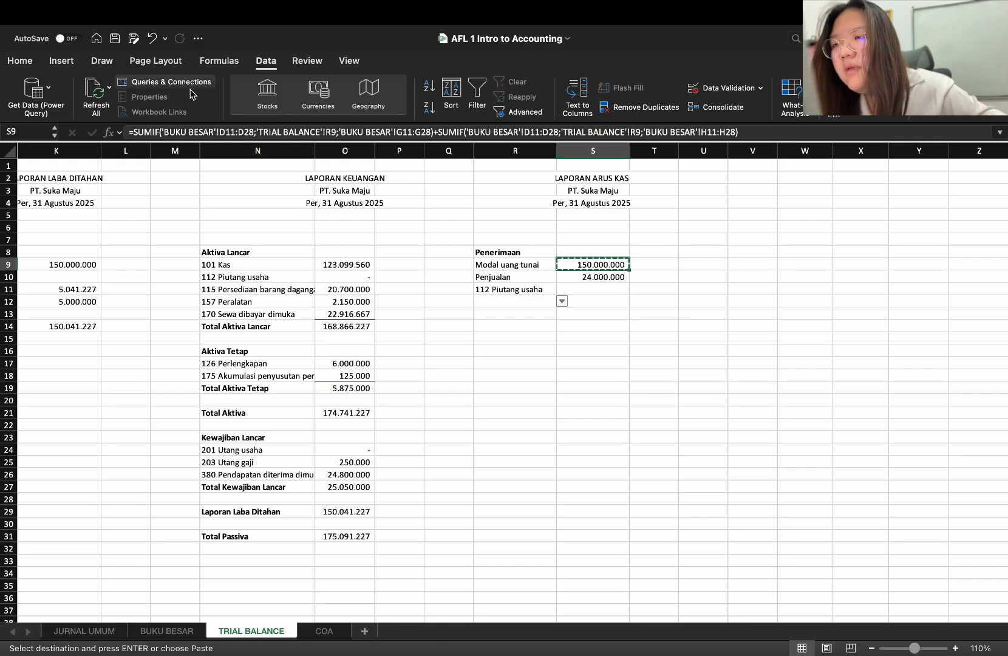
left_click(220, 131)
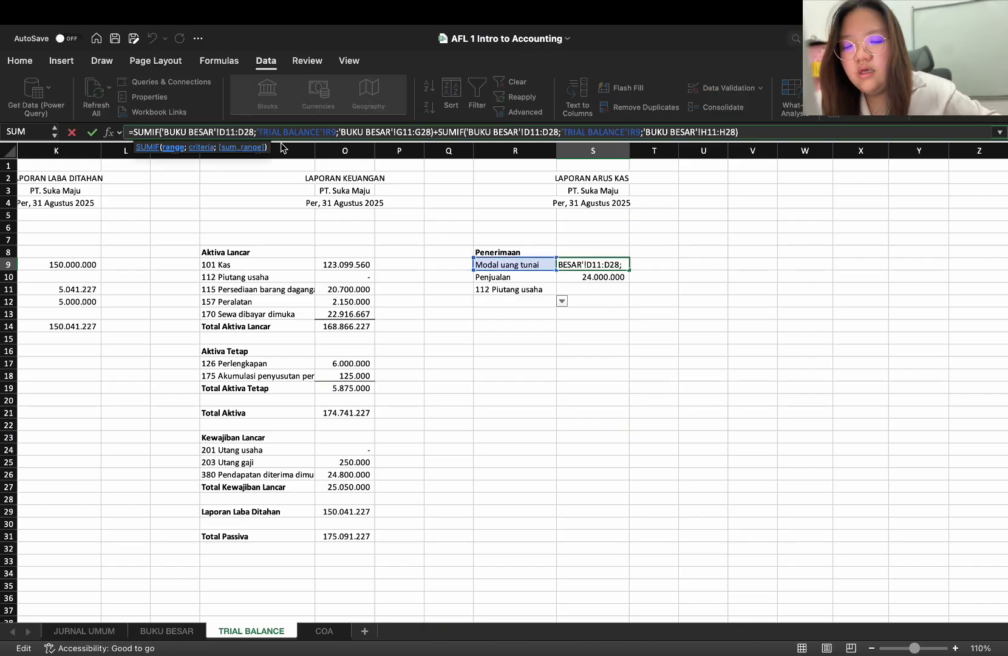
type("$D")
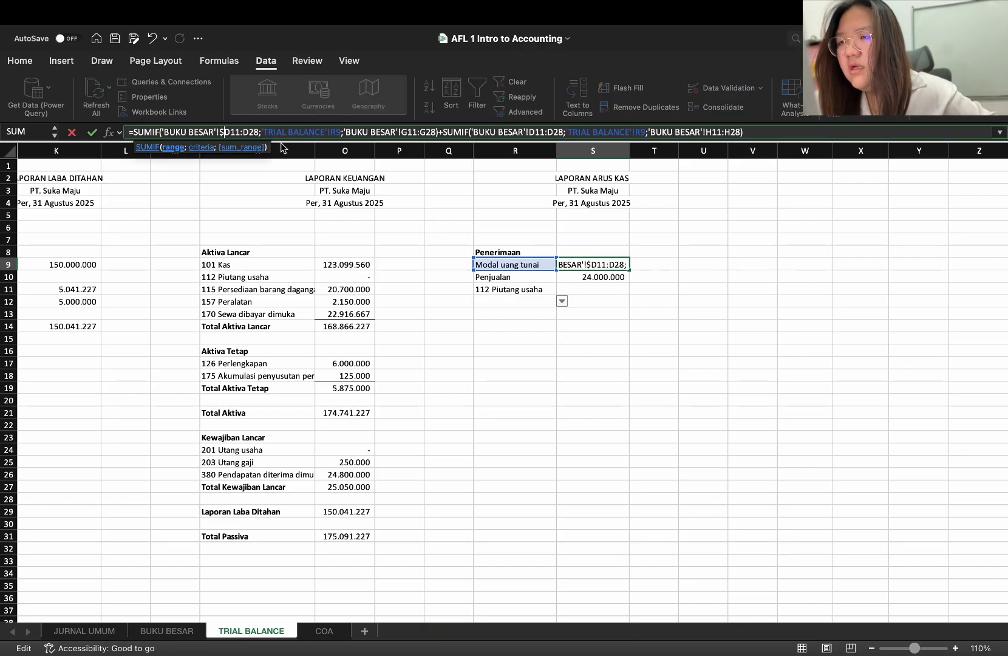
type("$")
key("Right")
key("Right")
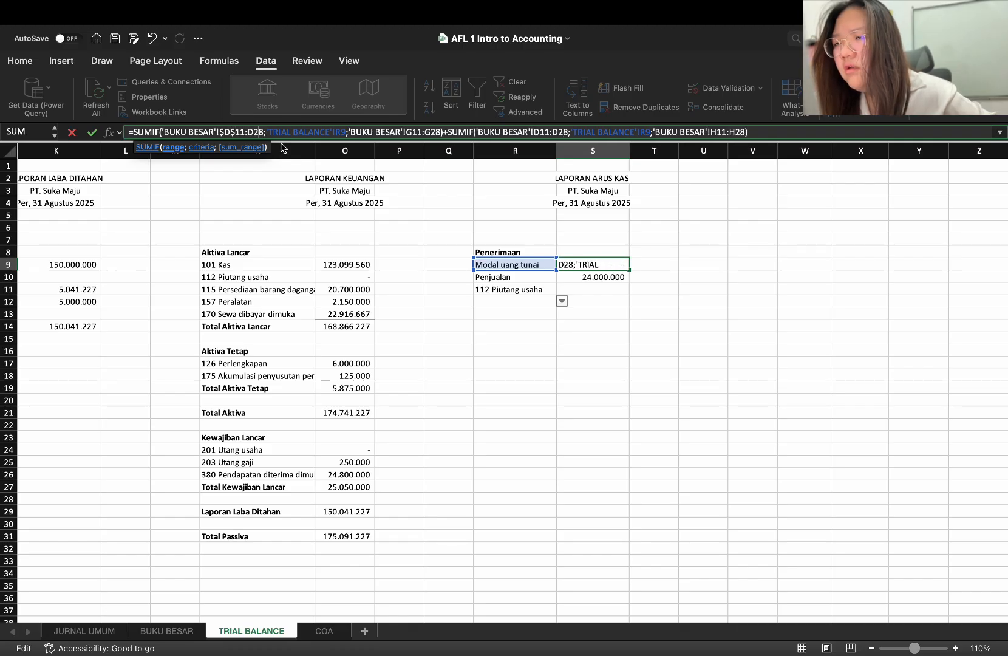
type("$D")
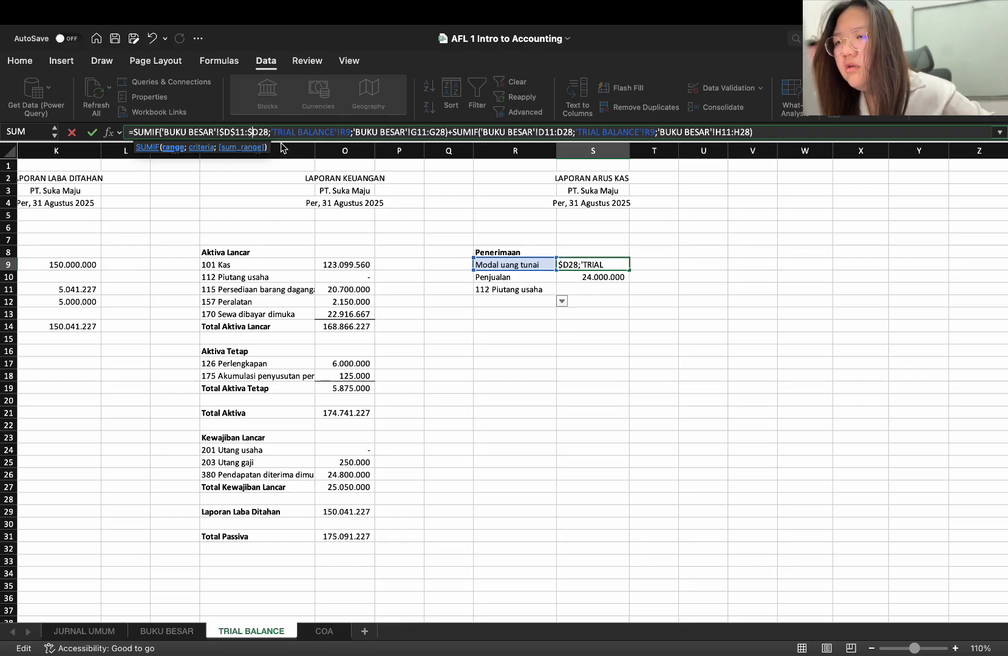
type("$")
Make the first SUMIF's sum range in the S9 formula absolute as $G$11:$G$28
key("Right")
key("Right")
key("Right")
key("Right")
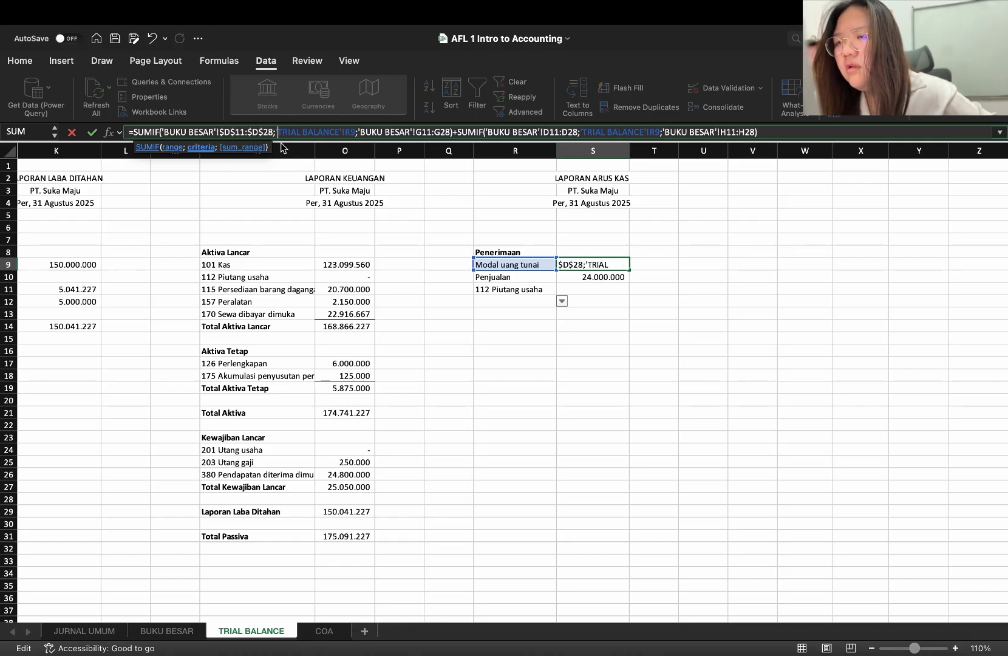
key("Right")
key("Right")
key("Right")
key("Right")
key("Right")
key("Right")
key("Right")
key("Right")
key("Right")
key("Right")
key("Right")
key("Right")
key("Right")
key("Right")
key("Right")
key("Right")
key("Right")
key("Right")
key("Right")
key("Right")
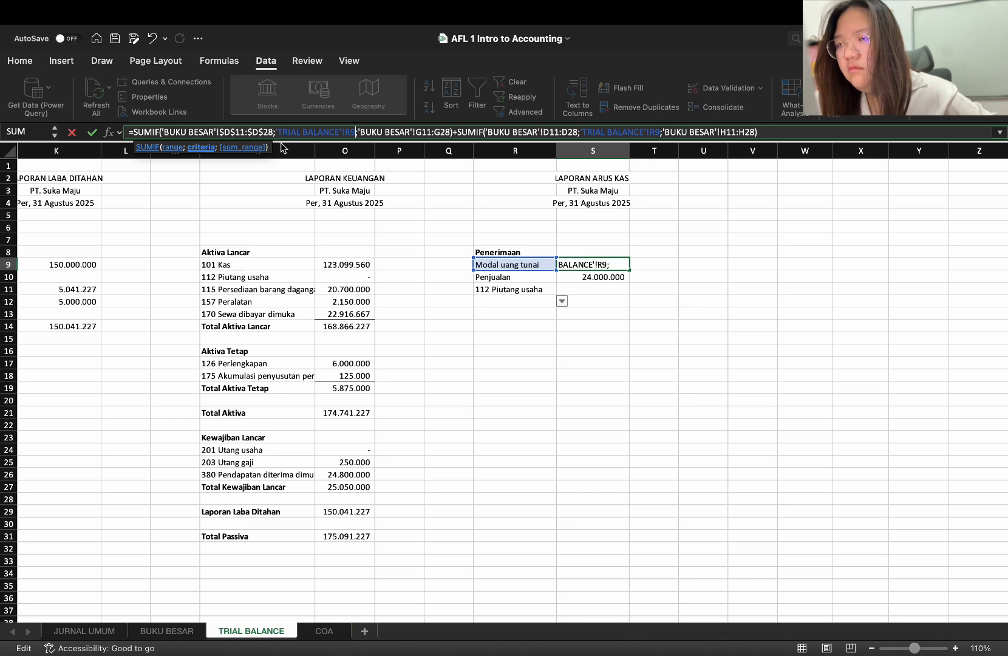
key("Right")
key("Right")
key("Right")
key("Right")
key("Right")
key("Right")
key("Right")
key("Right")
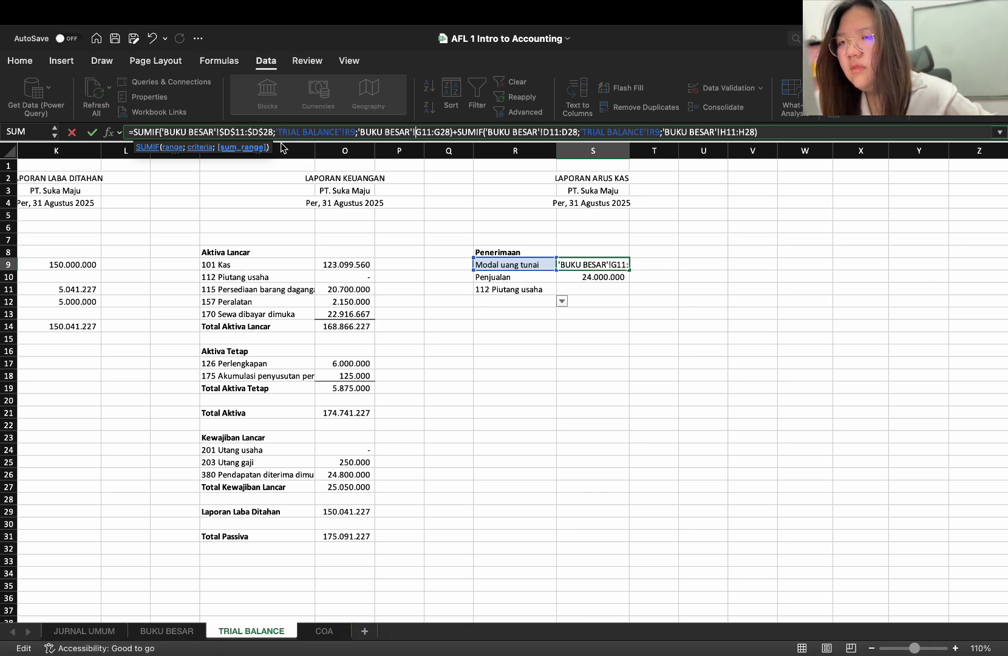
type("$")
key("Right")
key("Right")
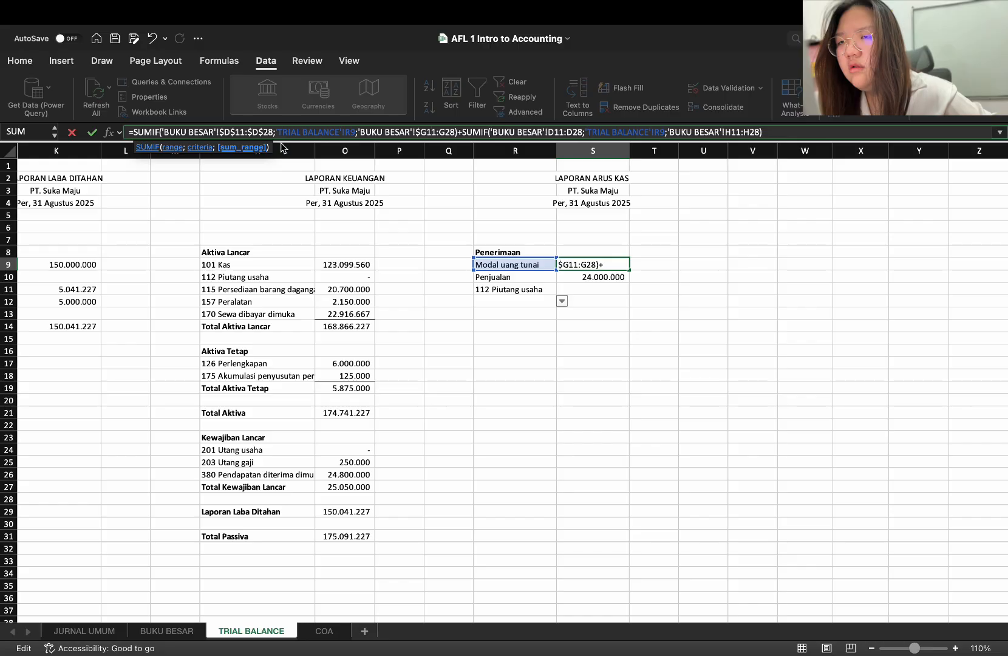
type("$")
key("Right")
key("Right")
key("Right")
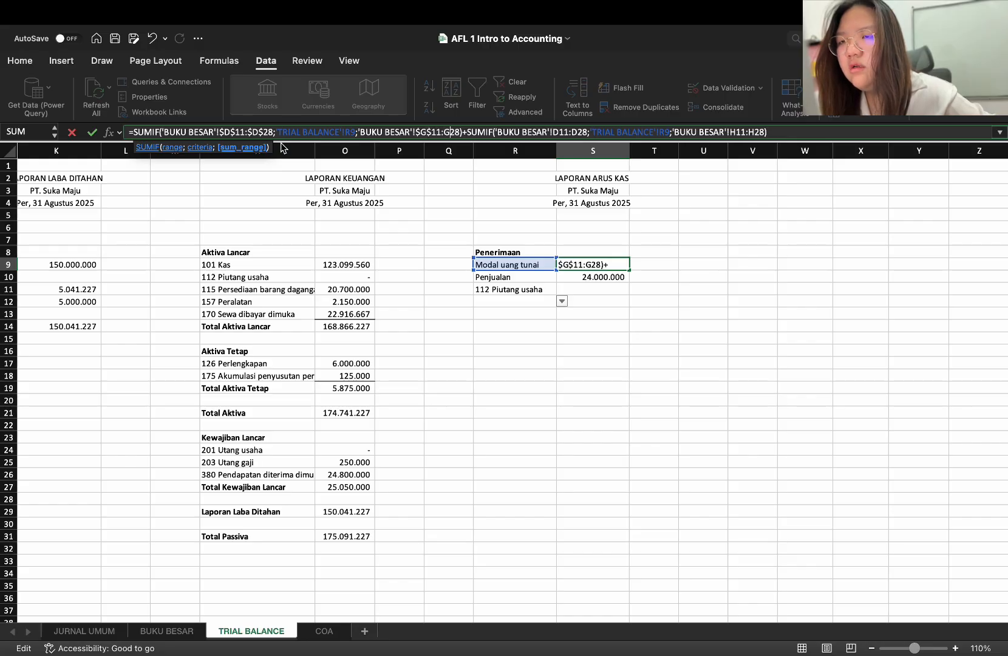
type("$")
key("Right")
type("$")
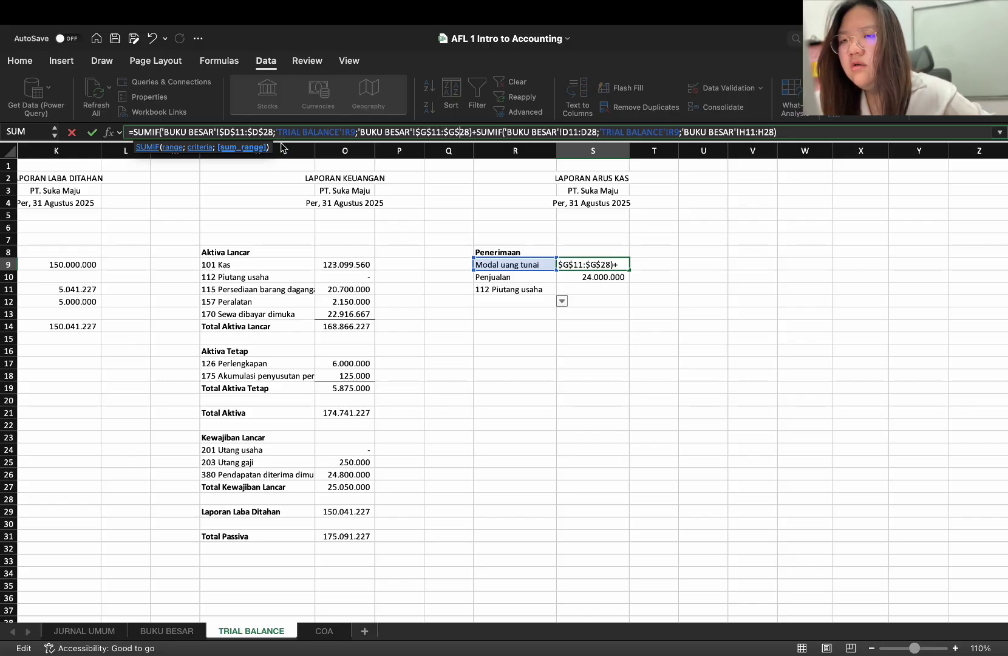
Make the second SUMIF's BUKU BESAR criteria range in the S9 formula absolute as $D$11:$D$28
key("Right")
key("Right")
key("Right")
key("Right")
key("Right")
key("Right")
key("Right")
key("Right")
key("Right")
key("Right")
key("Right")
key("Right")
key("Right")
key("Right")
key("Right")
key("Right")
key("Right")
key("Right")
key("Right")
key("Right")
key("Right")
key("Right")
key("Right")
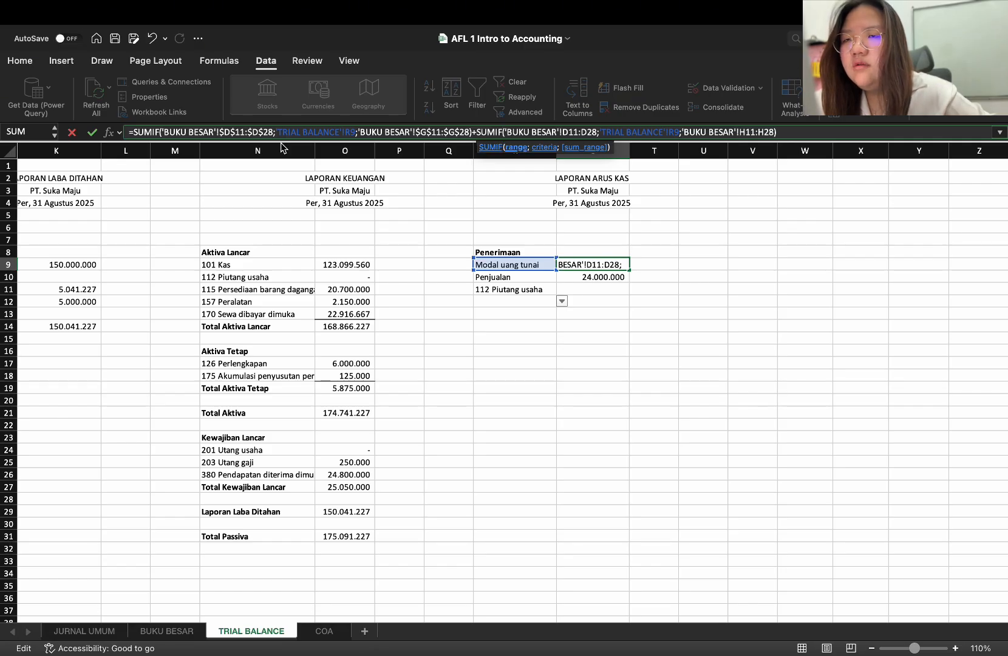
type("$D$11")
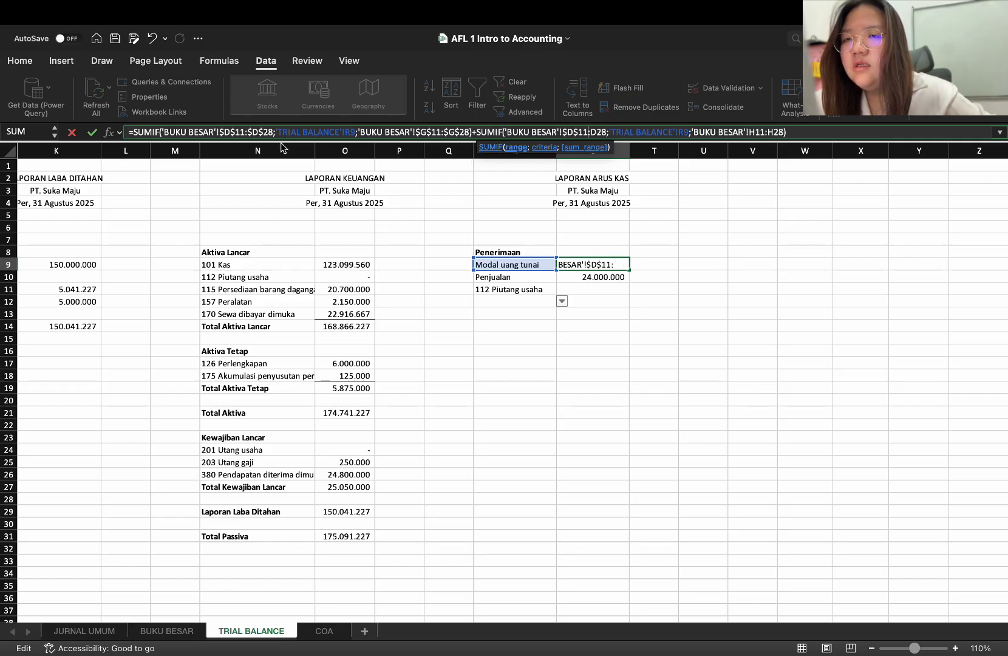
type("$")
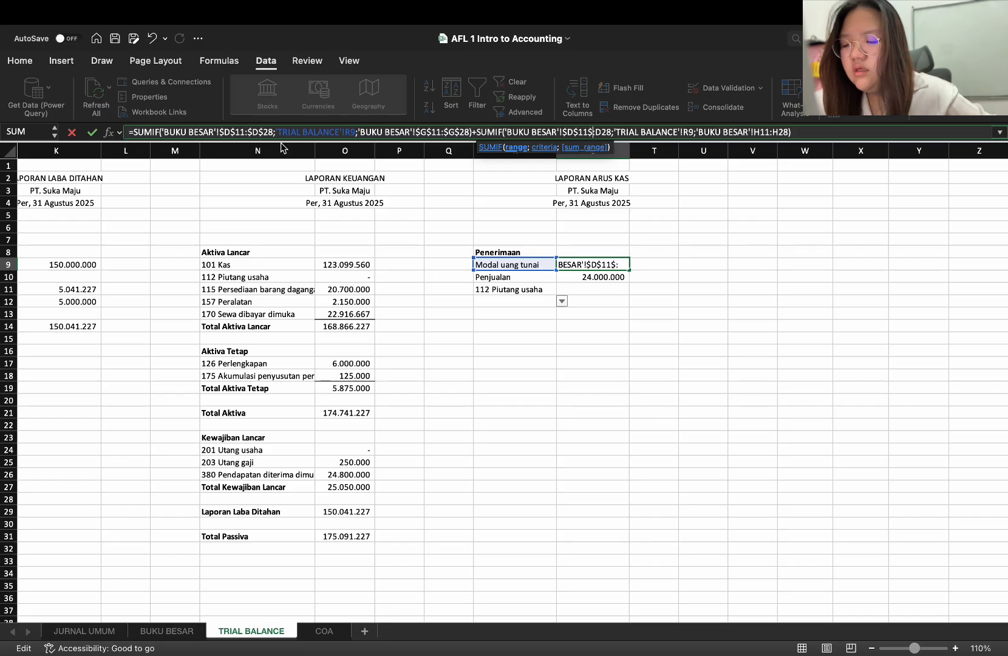
key("BackSpace")
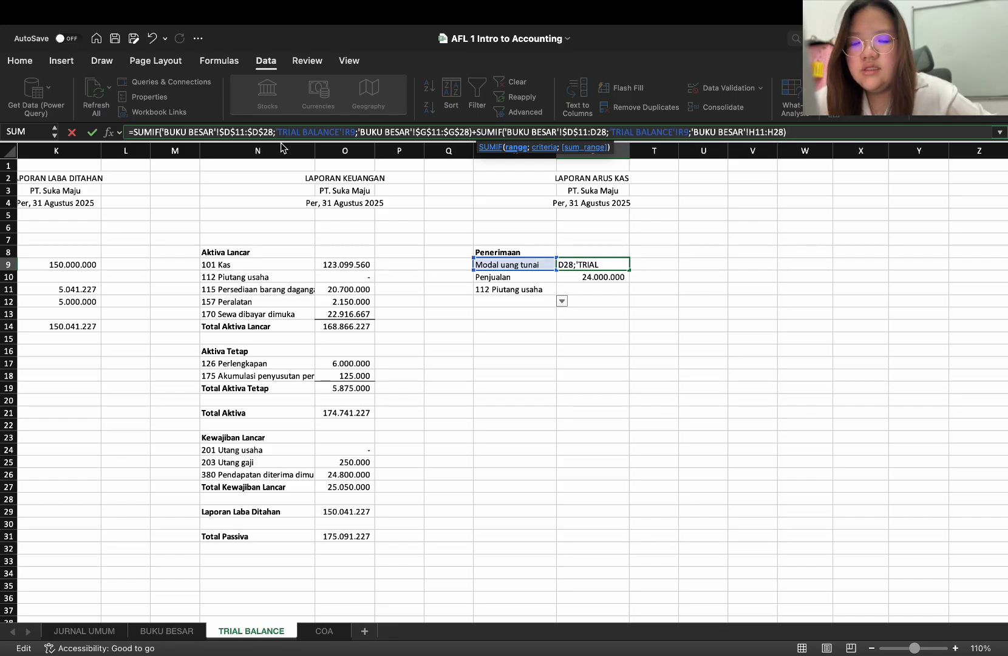
type("$D")
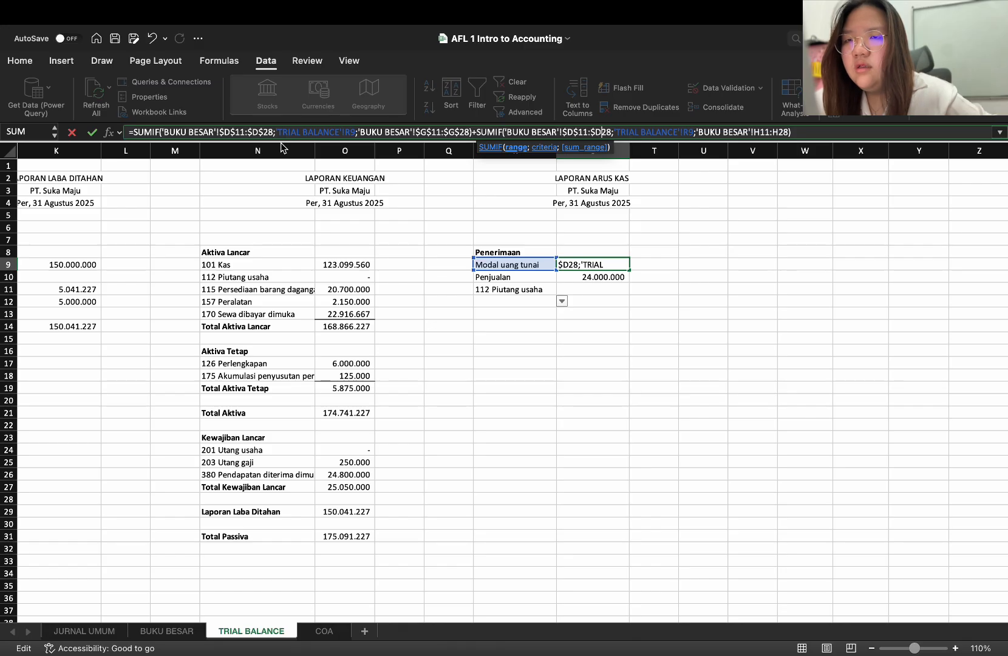
type("$")
key("Right")
key("Right")
key("Right")
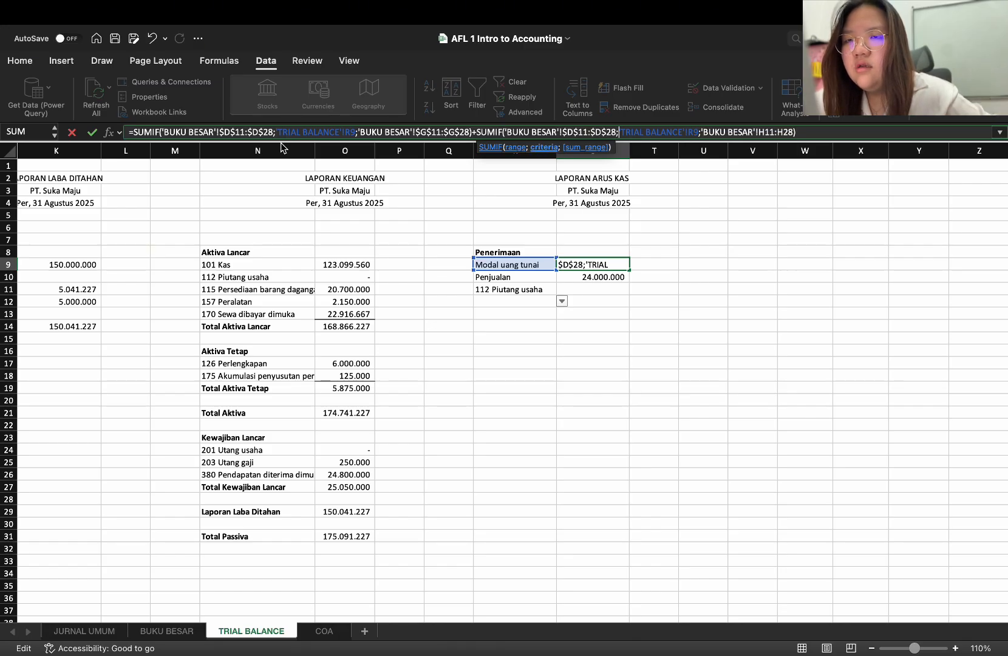
Make the second SUMIF's sum range in the S9 formula absolute as $H$11:$H$28 and commit the formula
key("Right")
key("Right")
key("Right")
key("Right")
key("Right")
key("Right")
key("Right")
key("Right")
key("Right")
key("Right")
key("Right")
key("Right")
key("Right")
key("Right")
key("Right")
key("Right")
key("Right")
key("Right")
key("Right")
key("Right")
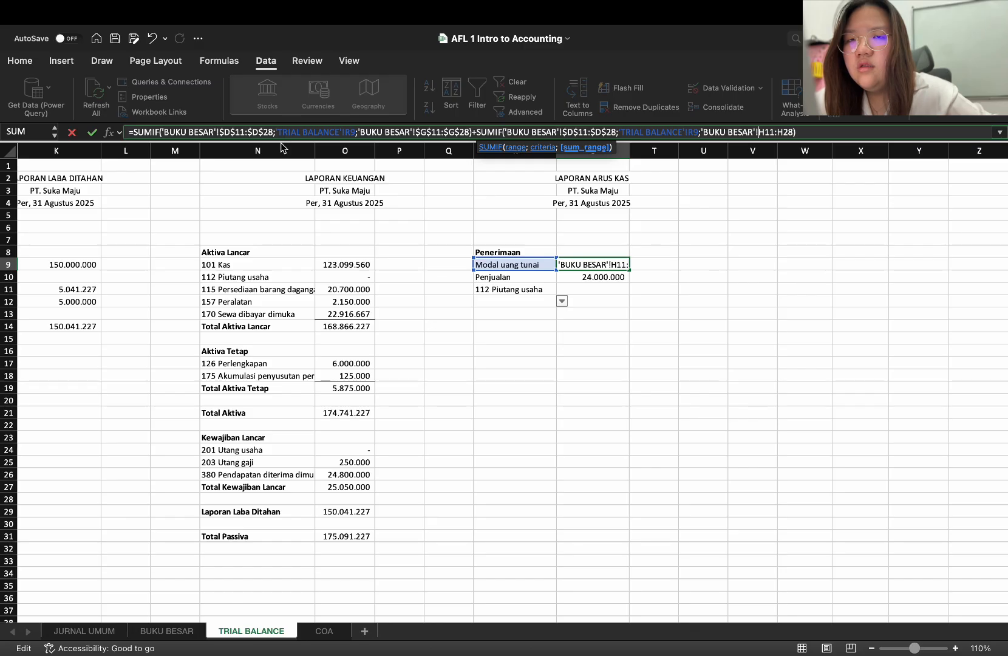
type("$H$H")
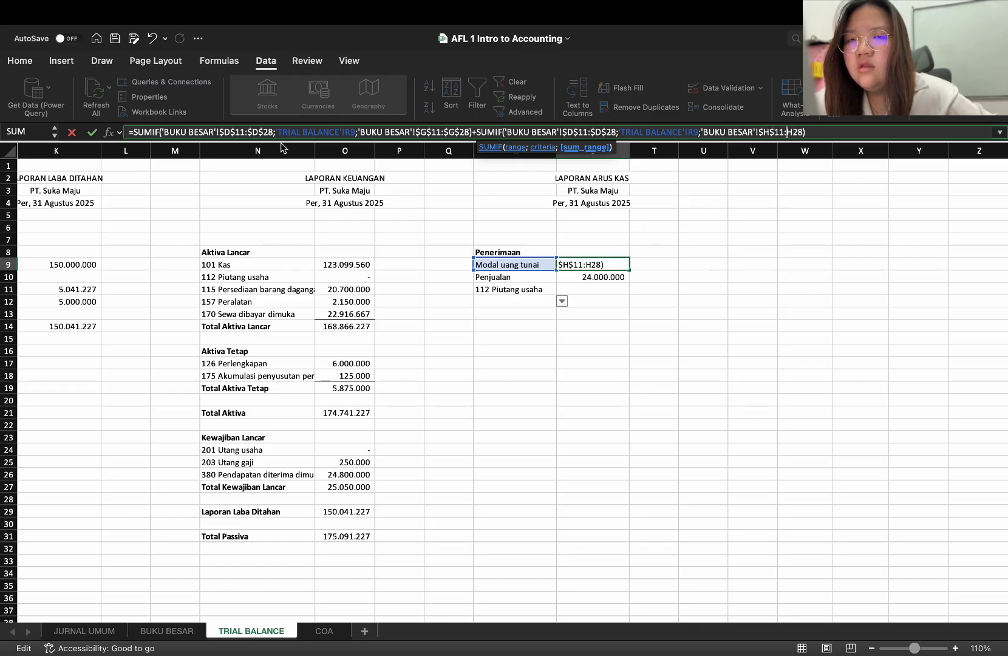
type("$H")
type("$H$")
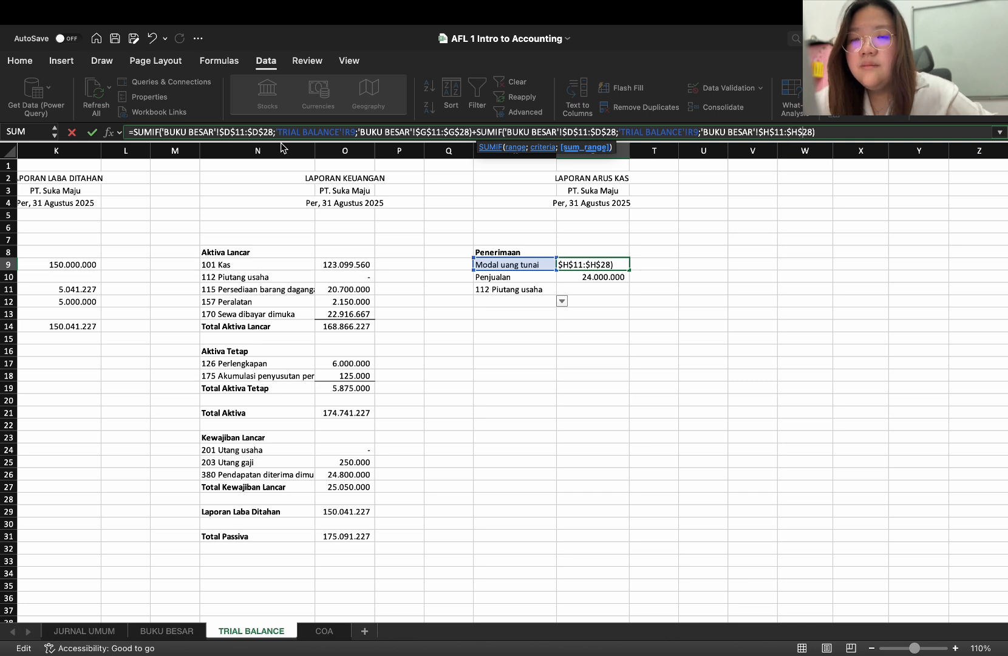
key("Return")
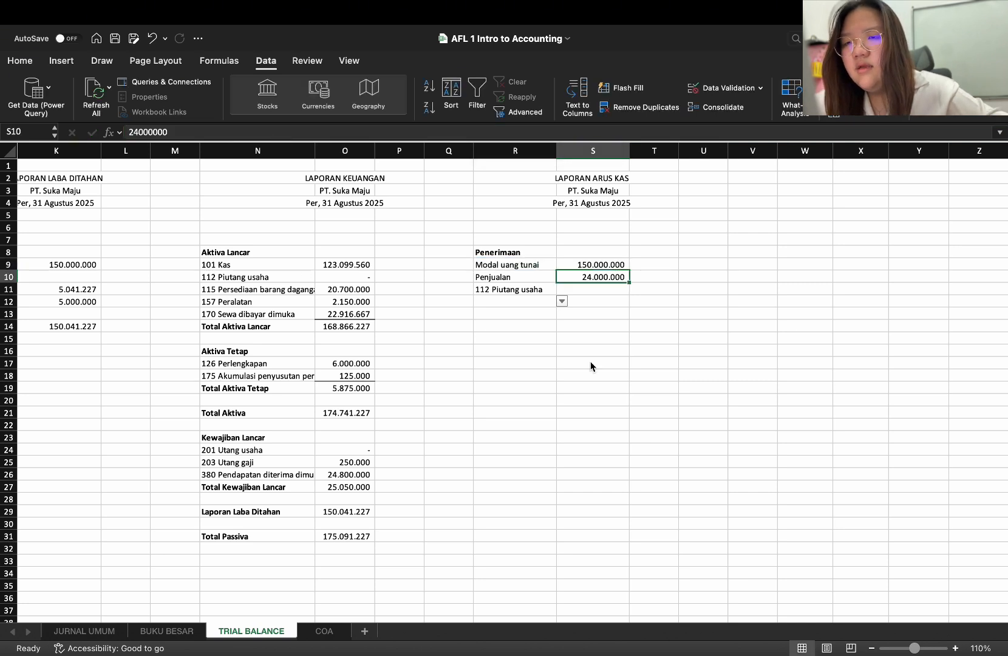
Copy the Modal uang tunai formula from S9 into S11 for 112 Piutang usaha
left_click(603, 263)
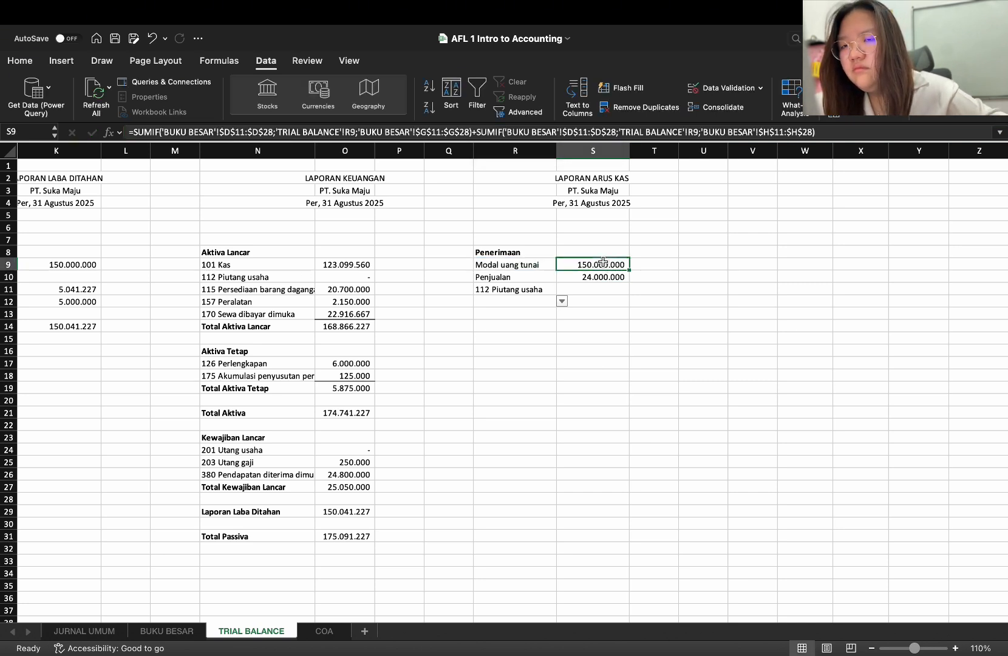
key("ctrl+c")
left_click(603, 291)
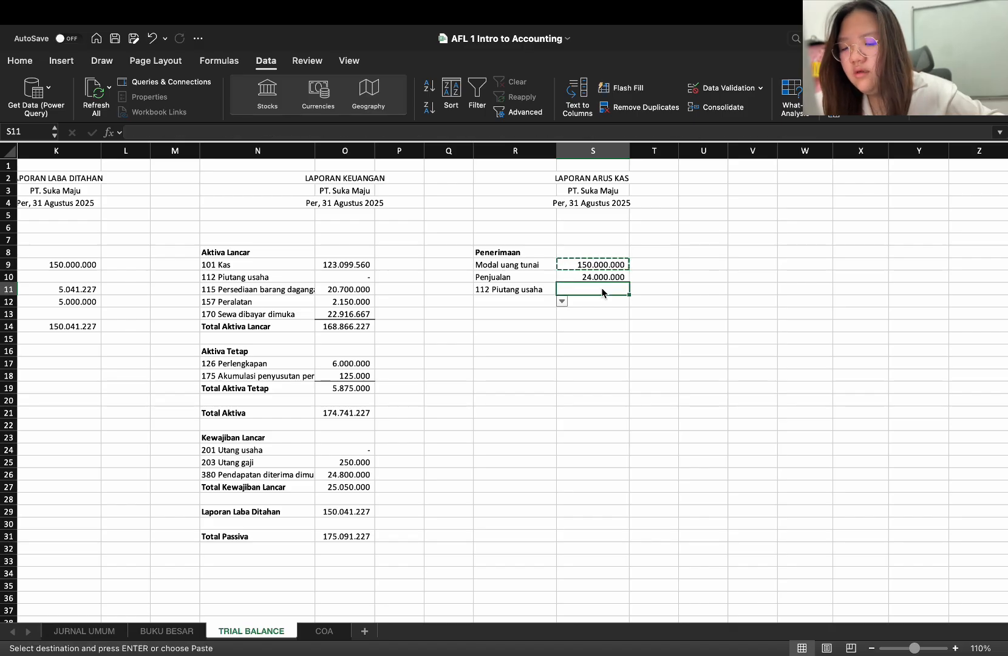
key("ctrl+v")
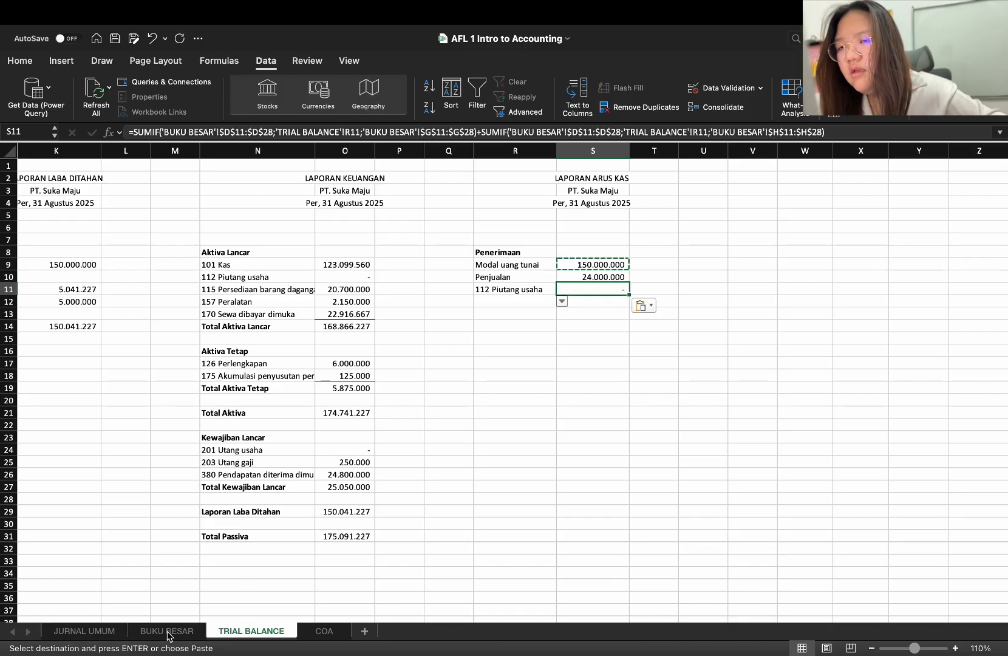
left_click(503, 289)
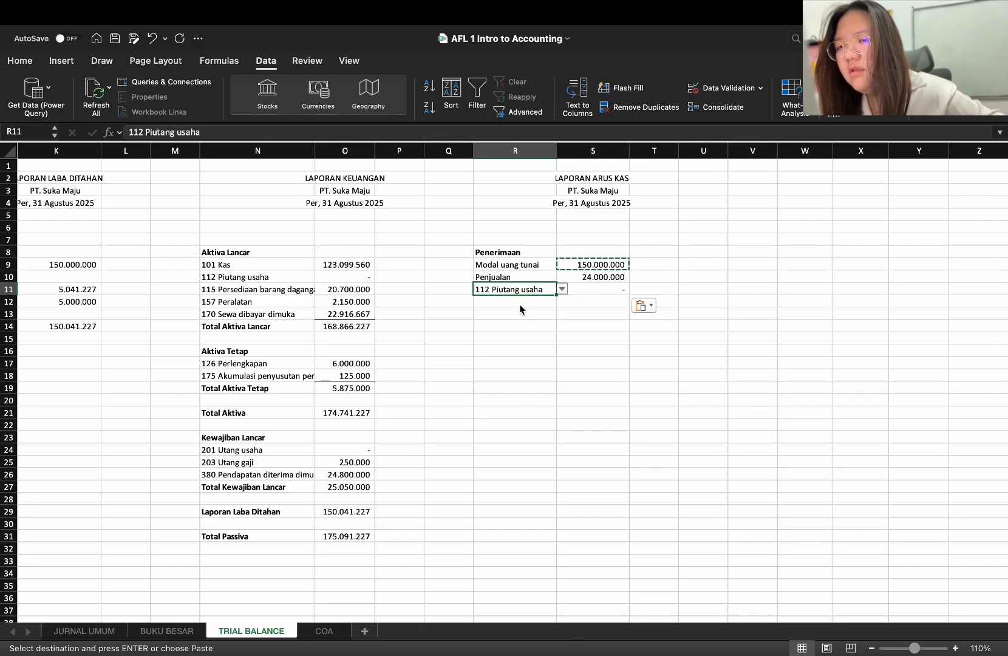
left_click(562, 289)
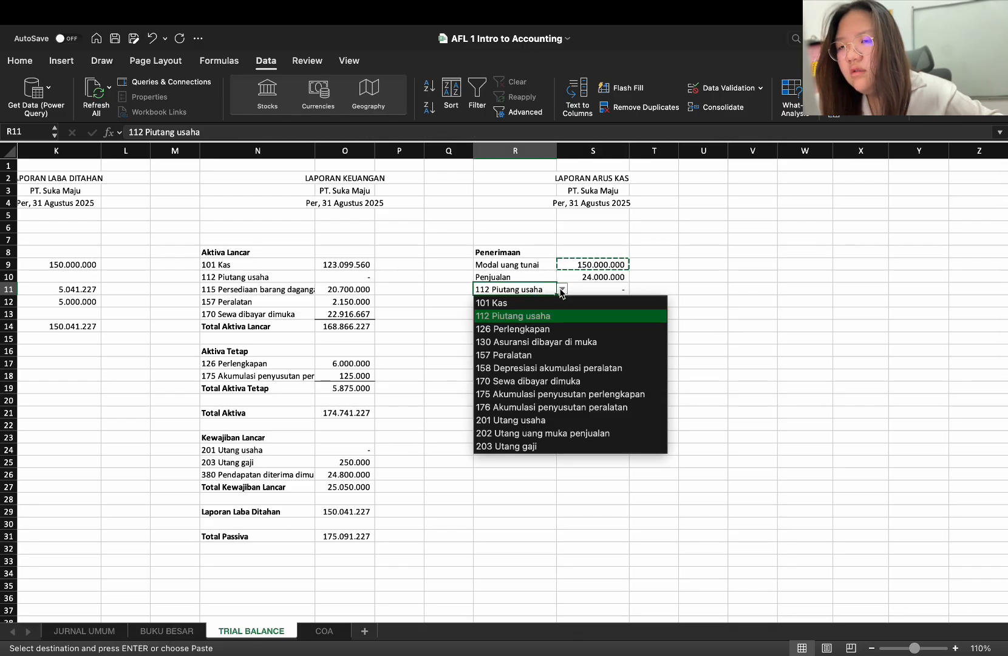
key("Escape")
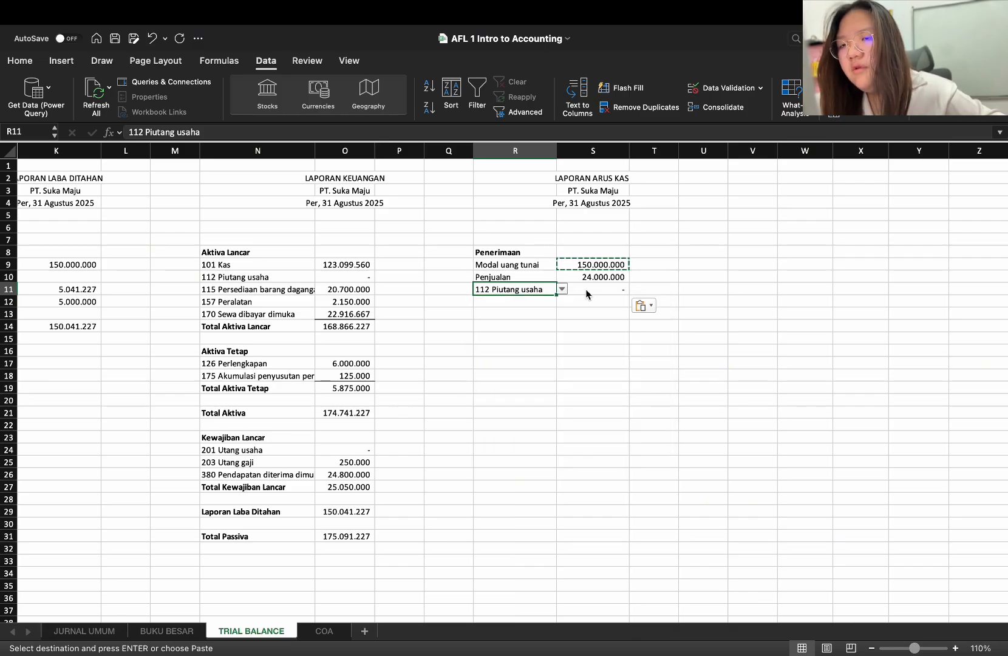
left_click_drag(530, 296, 530, 300)
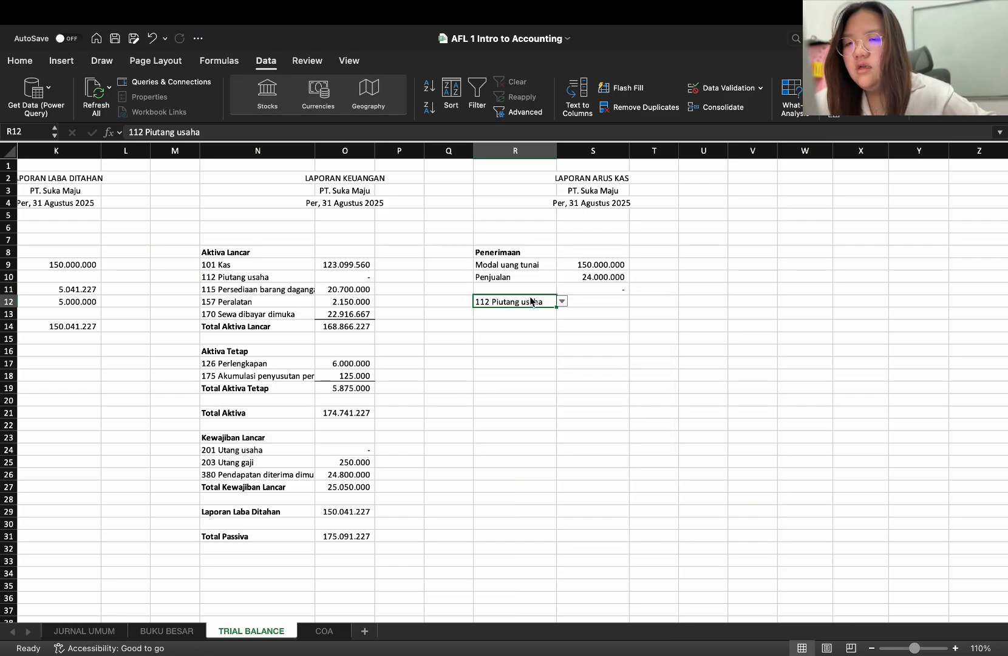
key("ctrl+z")
Fill R12 with the account "380 Pendapatan diterima dimuka" from the account list
left_click(536, 314)
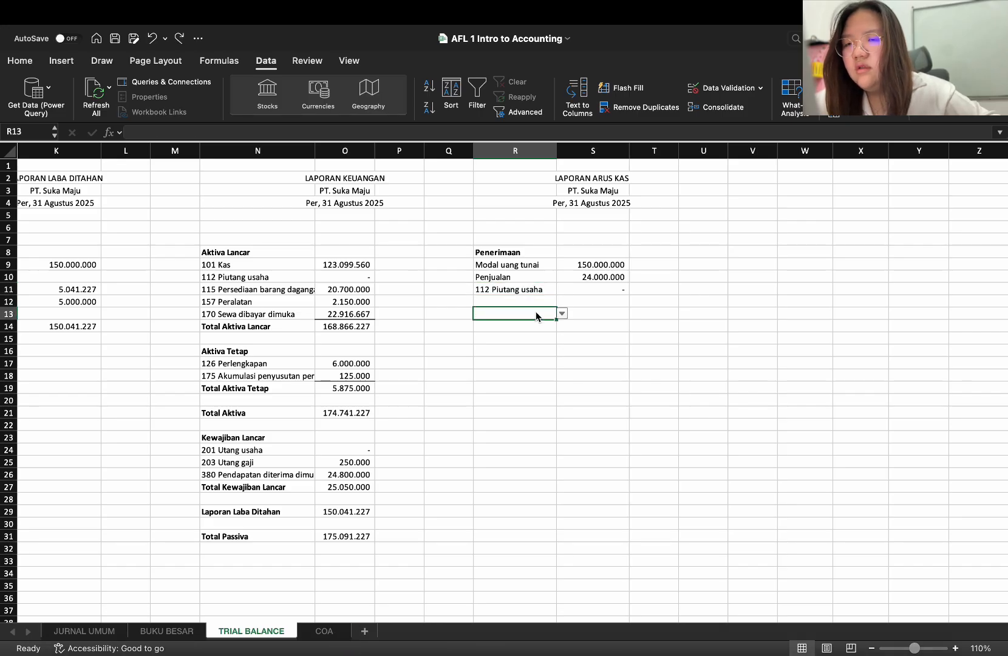
left_click(535, 306)
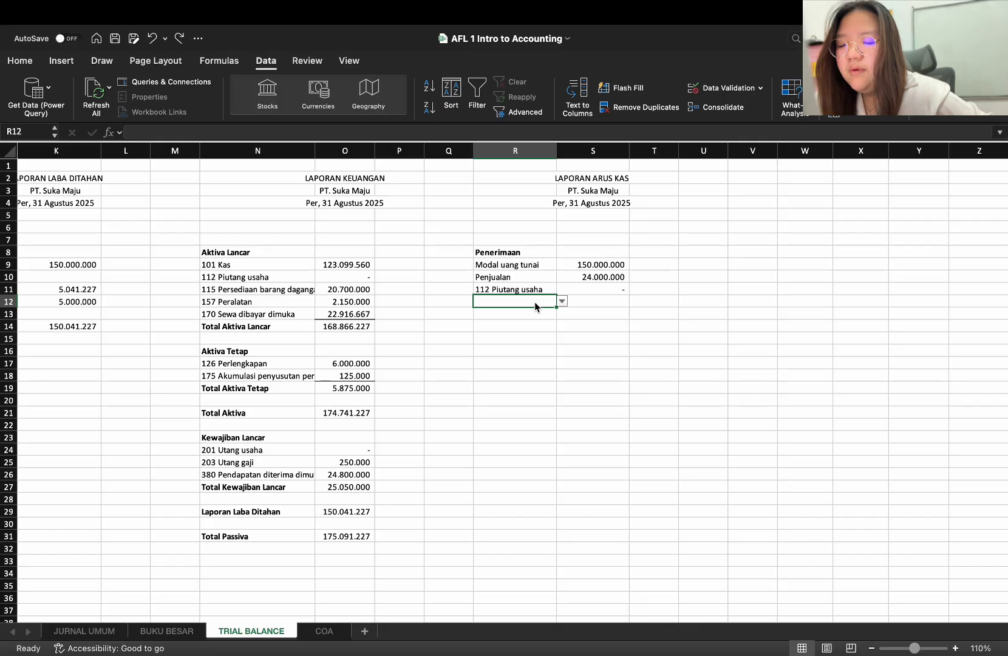
type("pend")
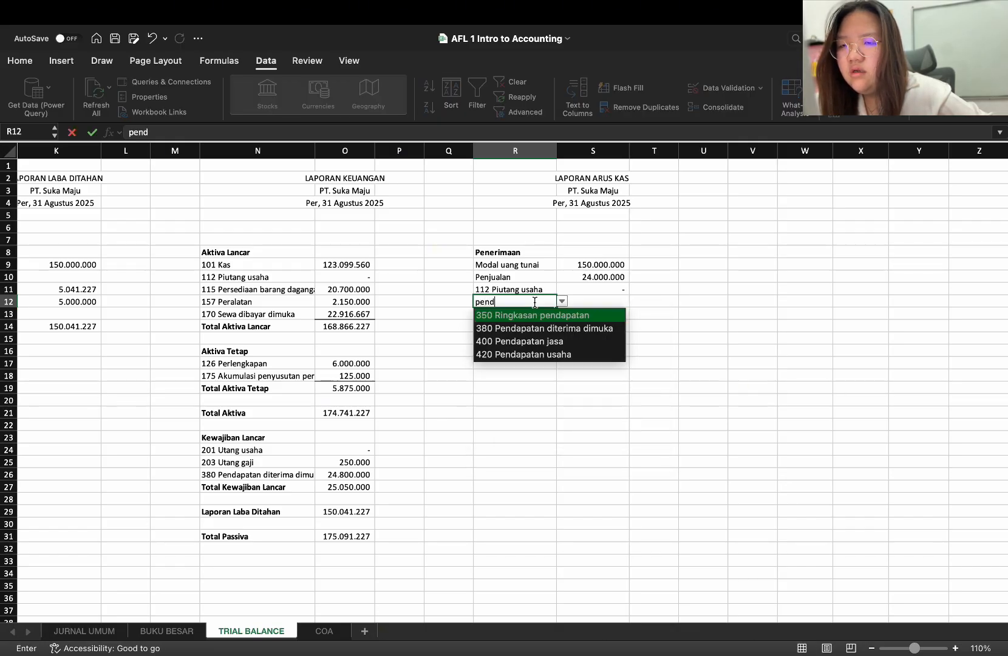
left_click(537, 328)
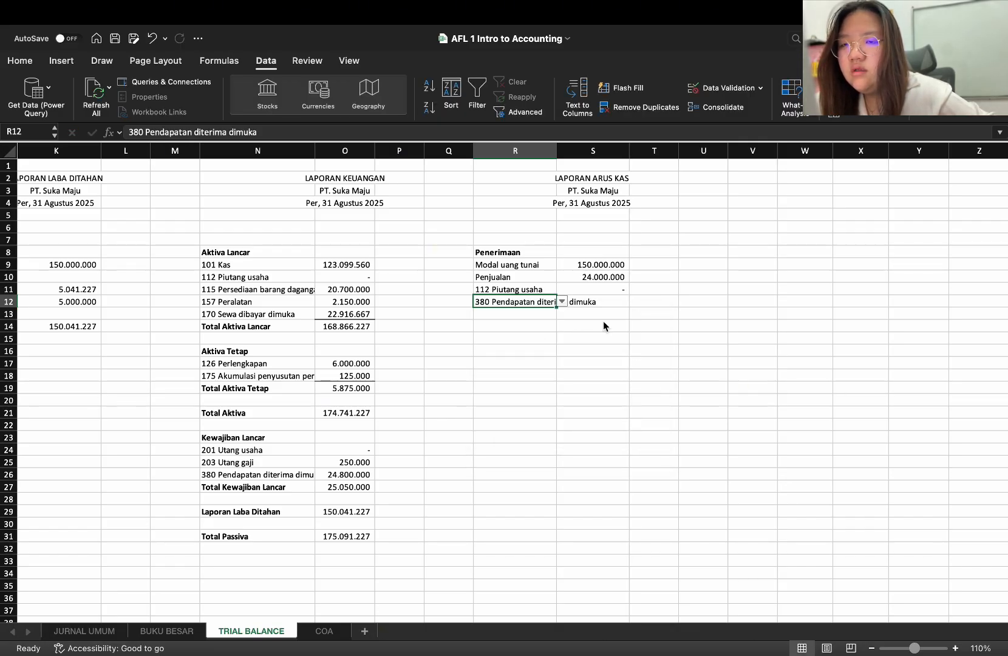
Link S12 to the Neraca Saldo pivot's KREDIT amount in E20 for 380 Pendapatan diterima dimuka
left_click(615, 307)
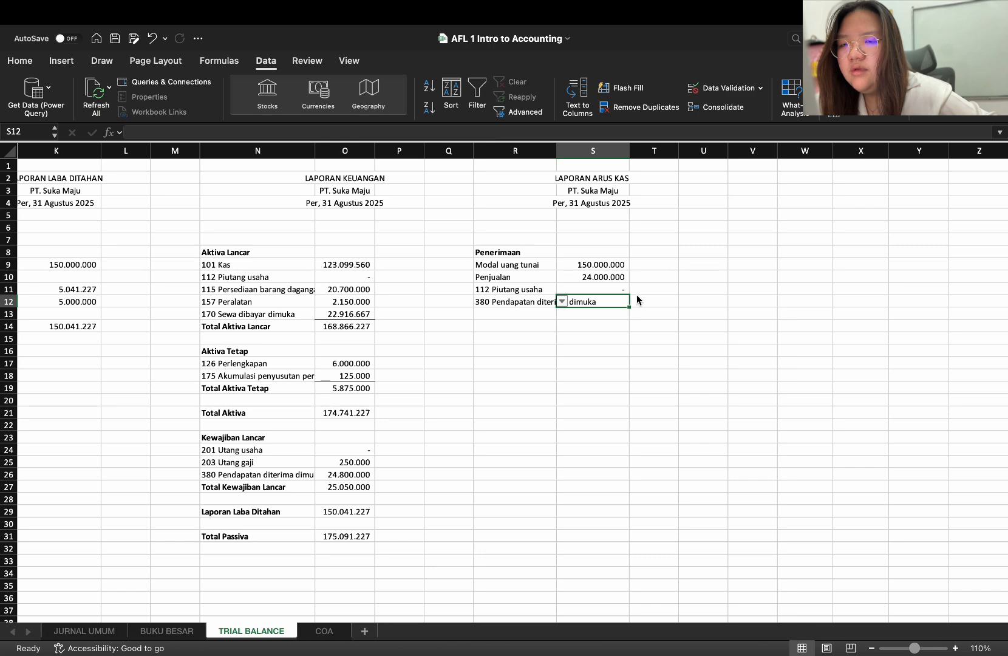
left_click(622, 278)
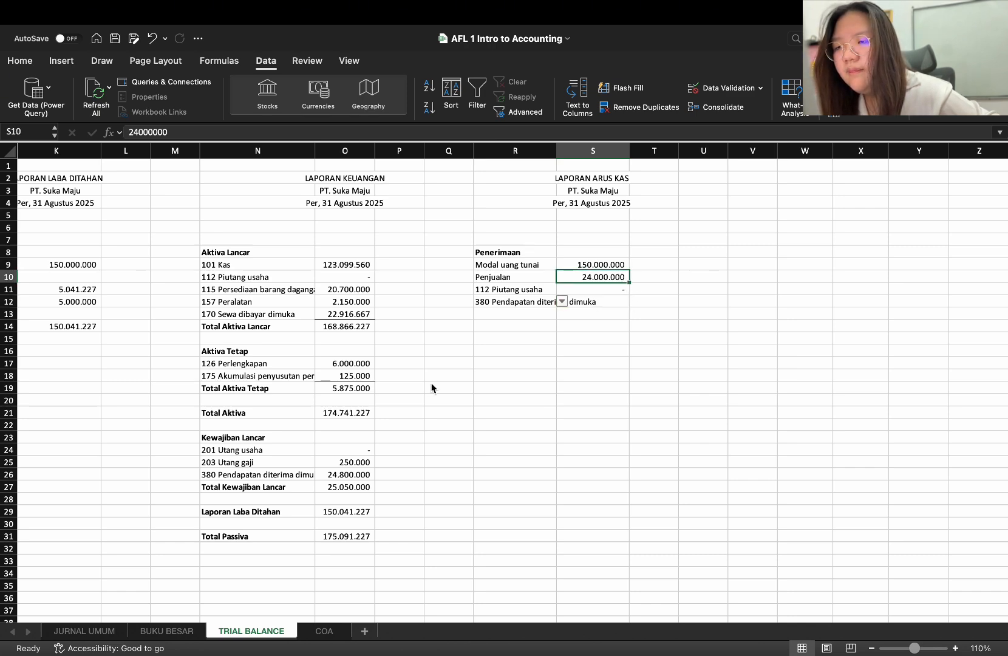
scroll(433, 392, "left", 10)
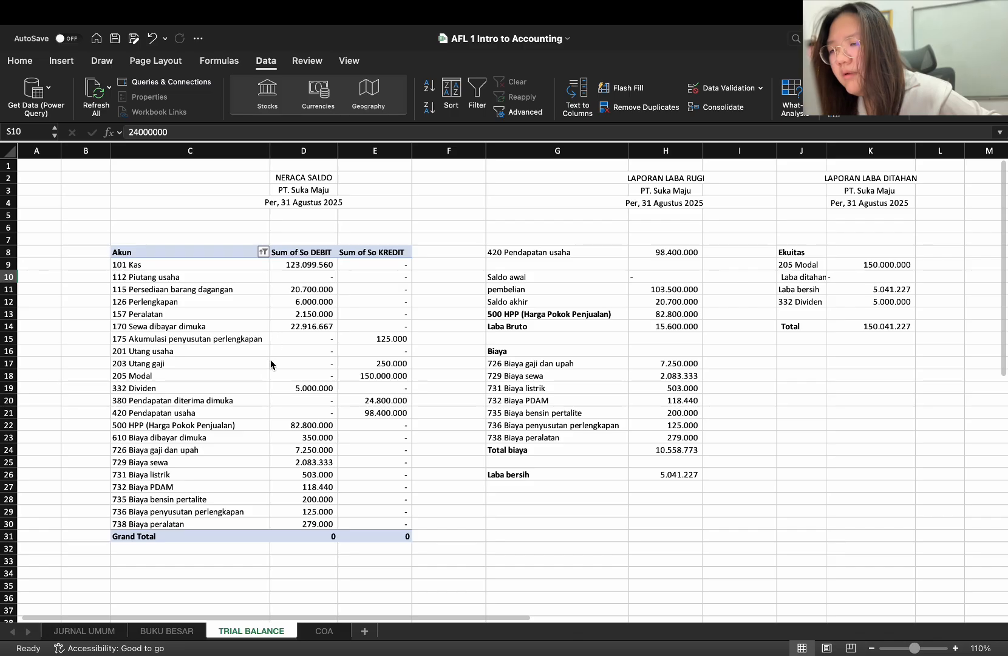
left_click(371, 402)
scroll(376, 404, "right", 8)
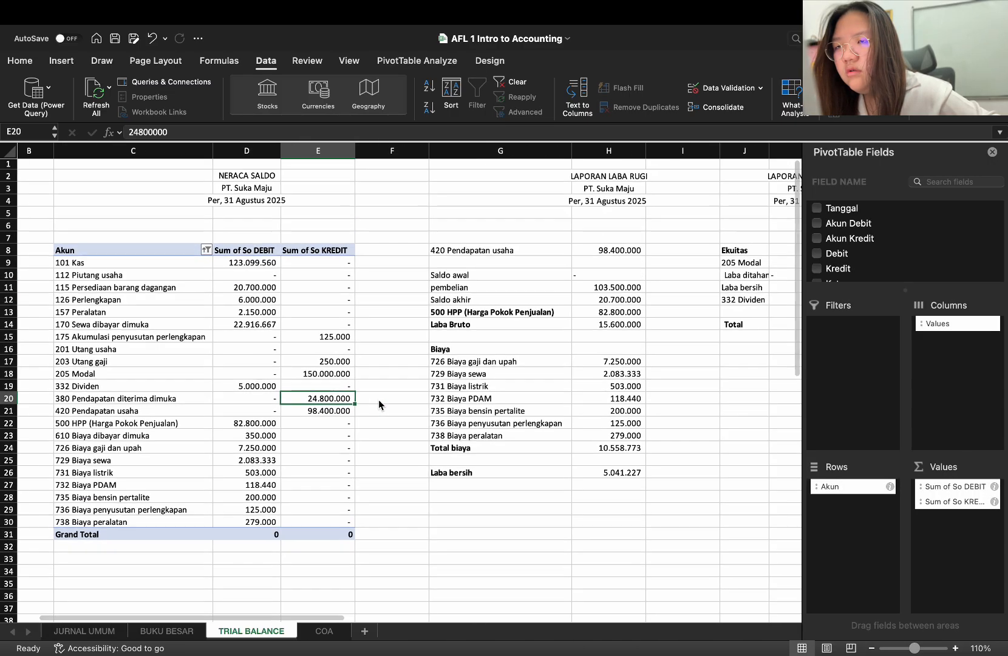
scroll(380, 405, "right", 10)
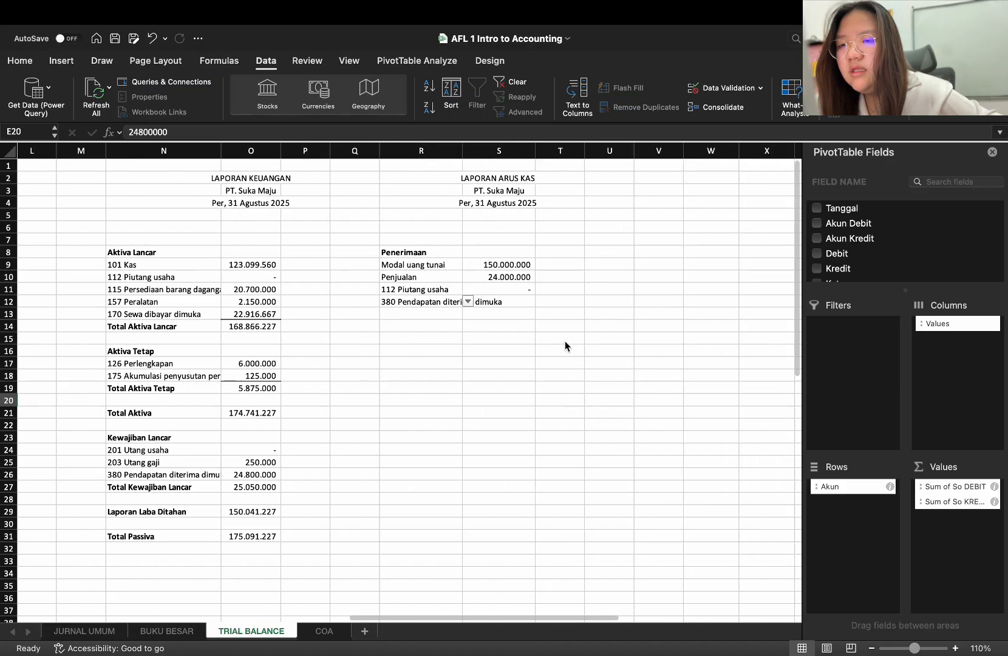
left_click(519, 302)
type("=")
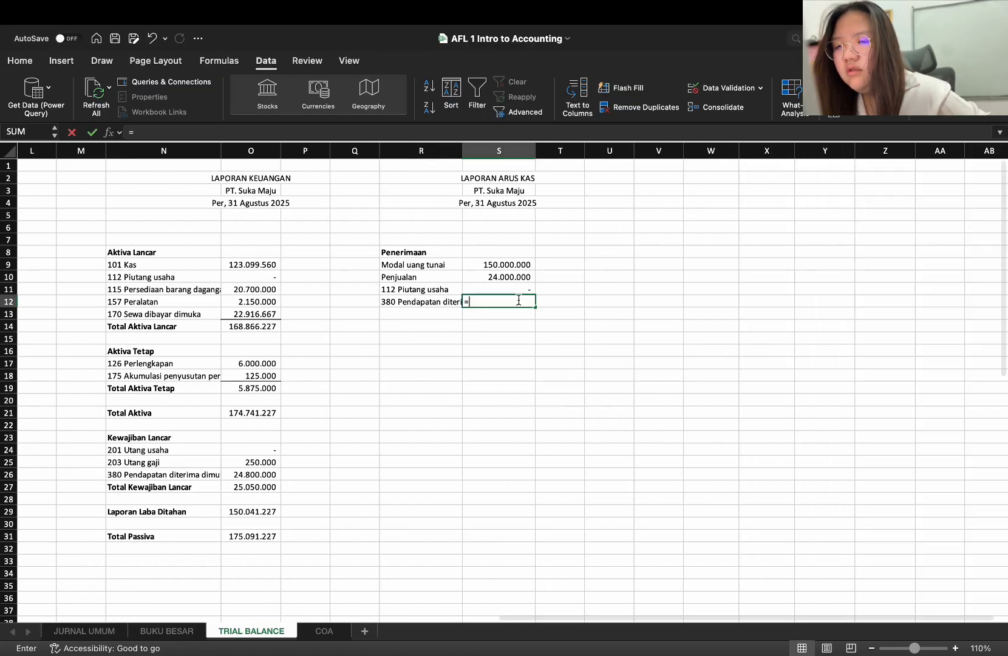
scroll(395, 395, "left", 10)
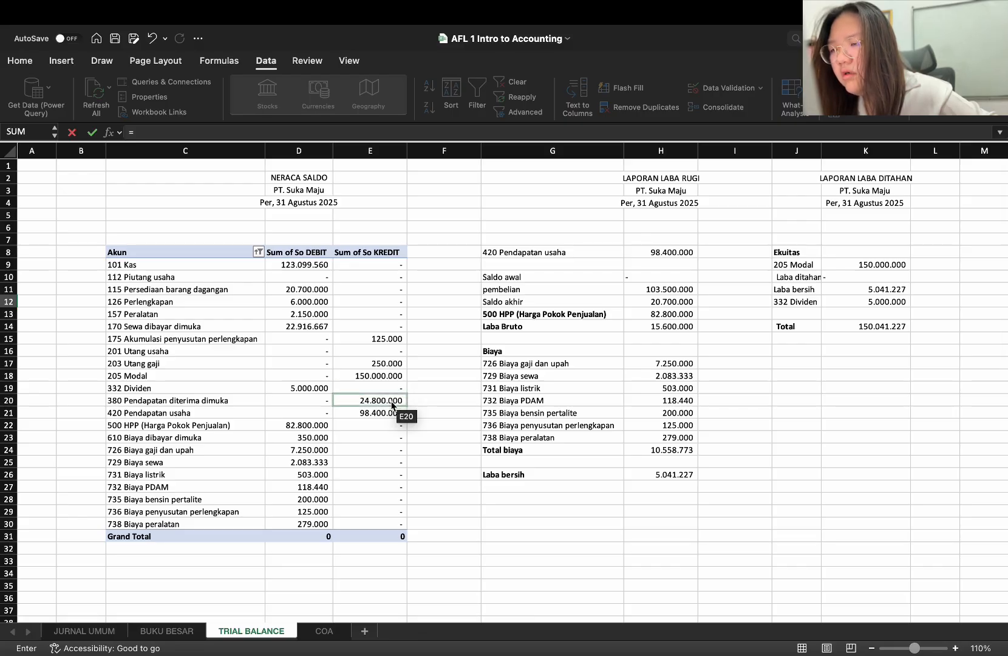
left_click(391, 403)
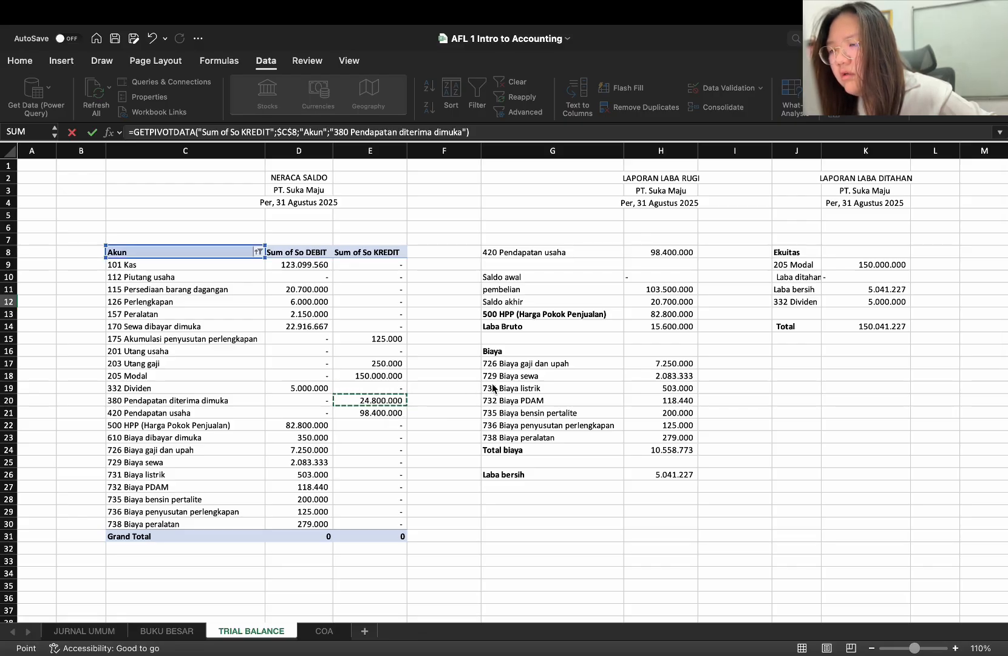
key("Return")
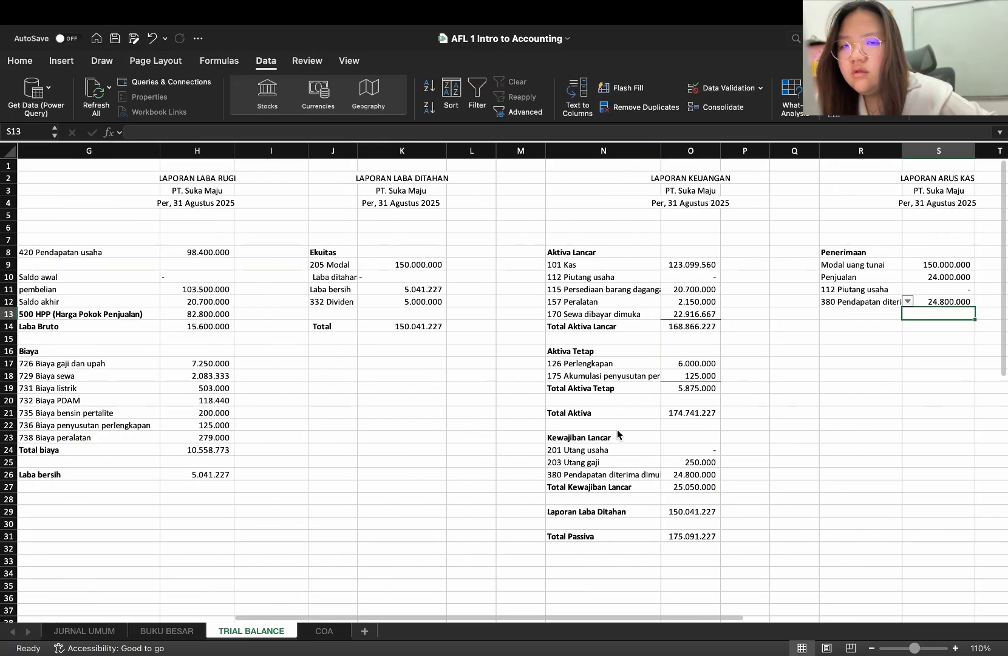
Try to enter the label "Total" in R13 below the Penerimaan items
scroll(850, 405, "right", 3)
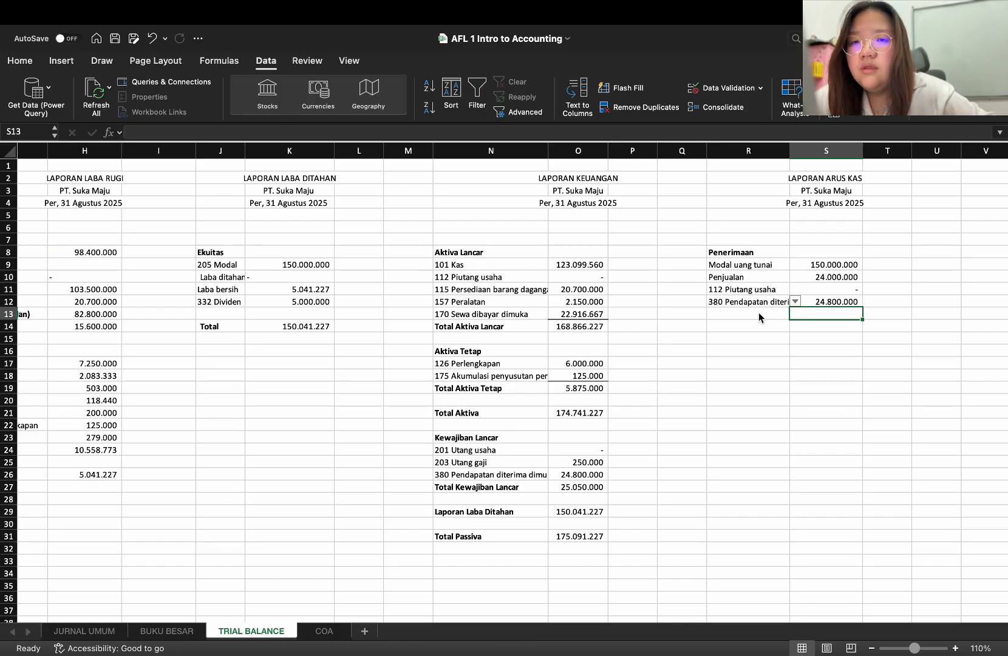
left_click(763, 313)
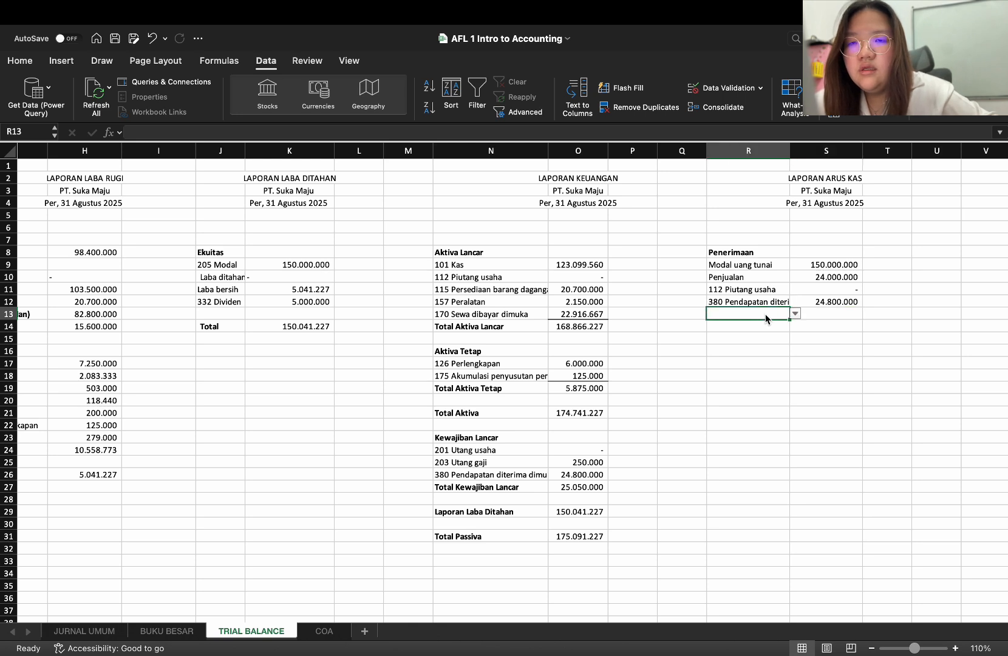
type("Total")
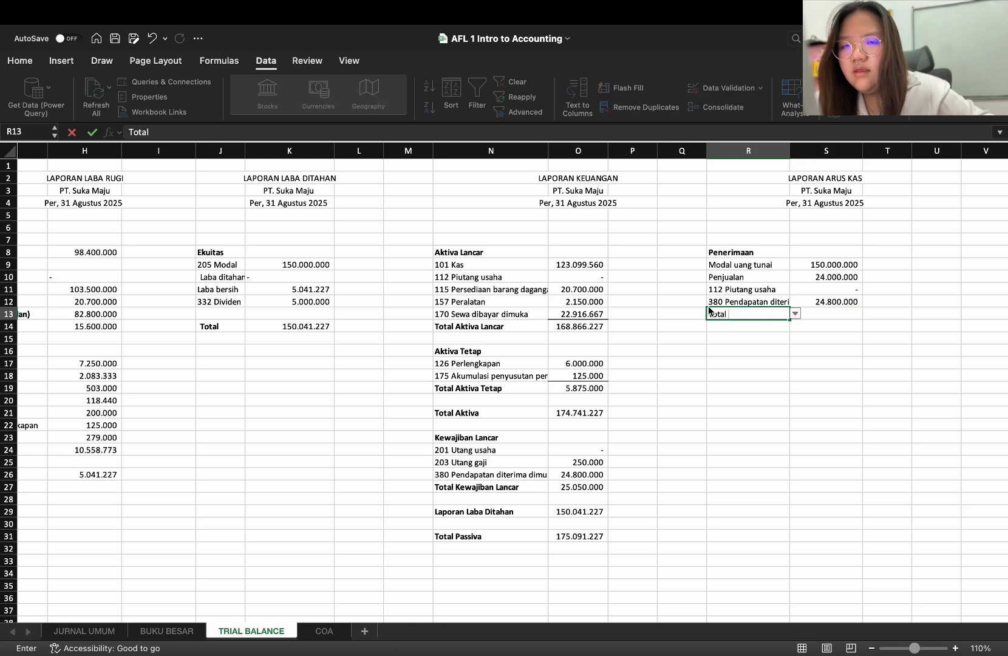
left_click(698, 311)
left_click(461, 278)
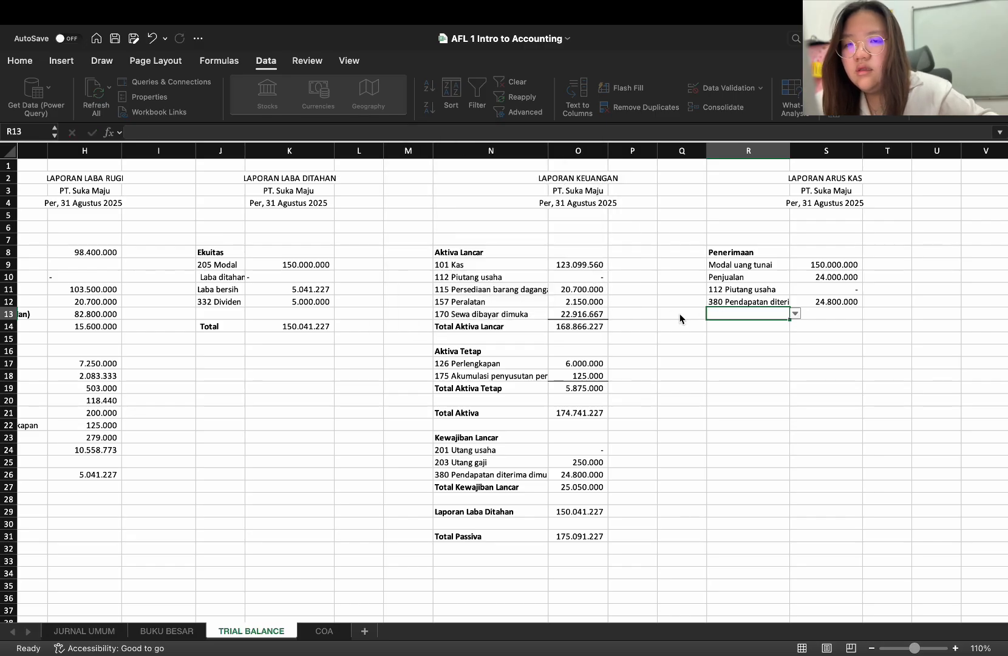
Replace R13 with the blank, unrestricted cell Q13 and enter the label "TOTAL" there
key("ctrl+c")
left_click(731, 315)
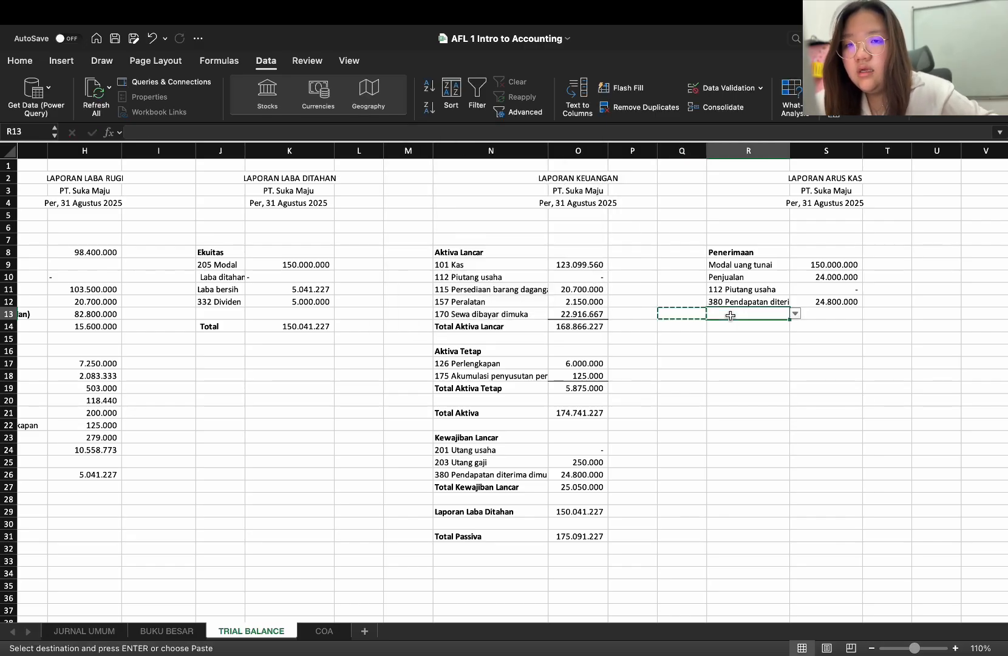
key("ctrl+v")
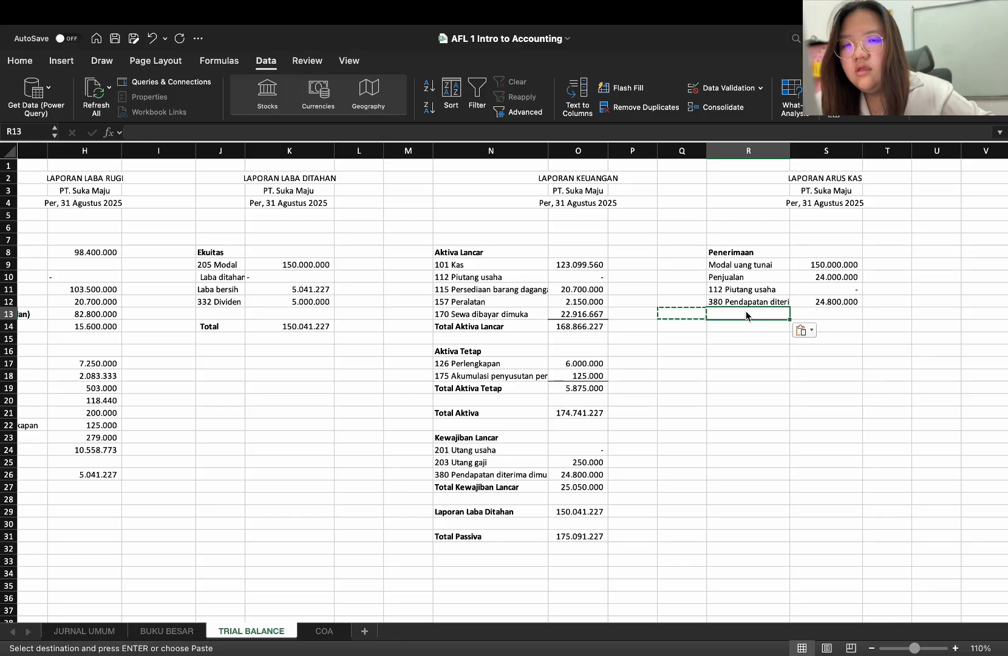
double_click(746, 311)
type("TOTAL")
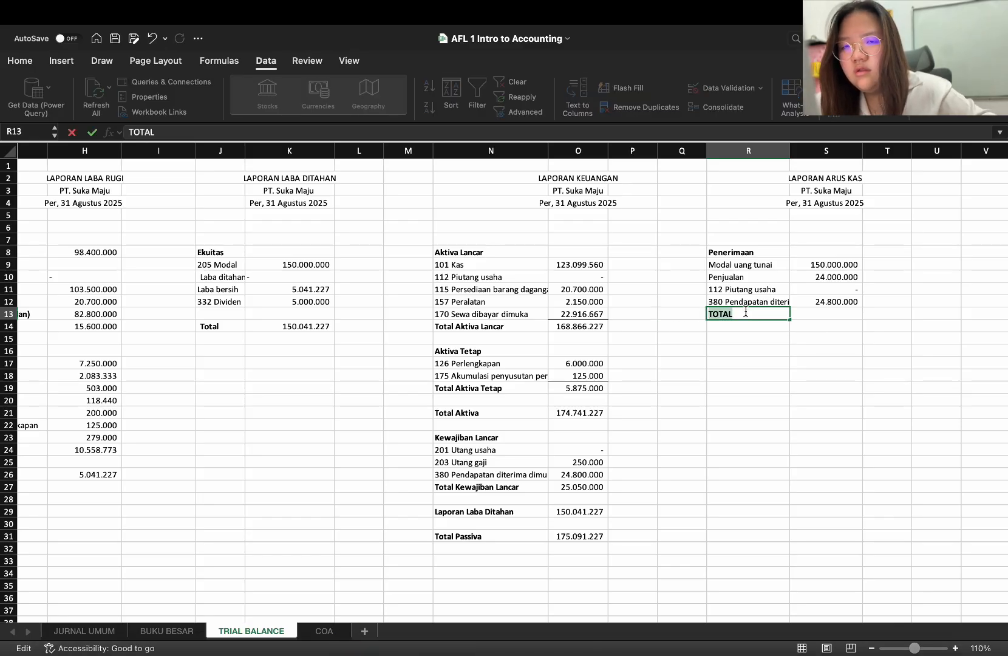
Total the Penerimaan amounts in S13 with =SUM(S9:S12)
left_click(856, 316)
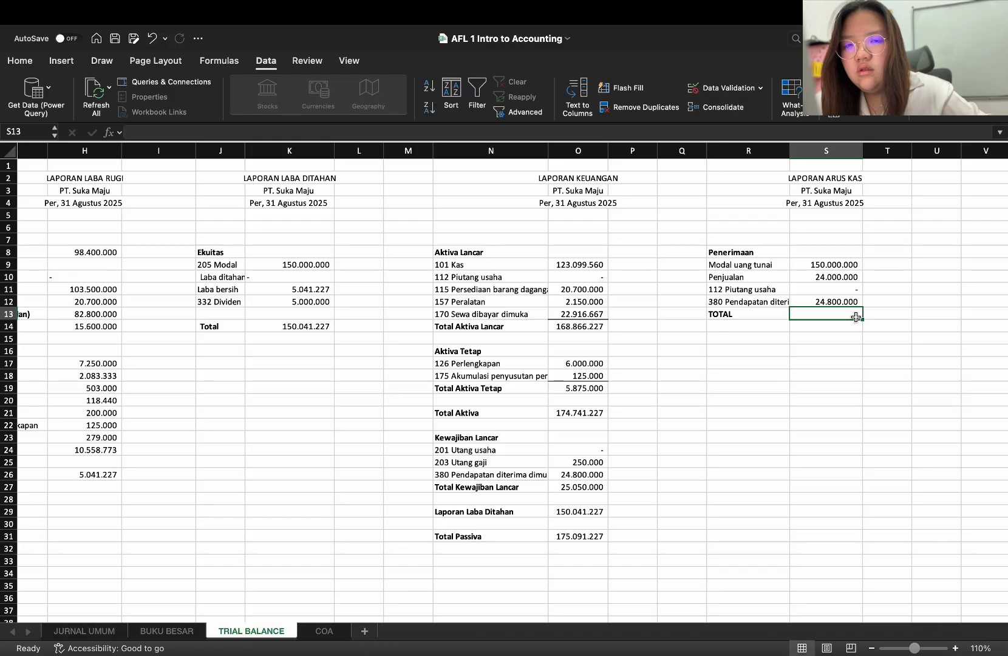
type("=SU")
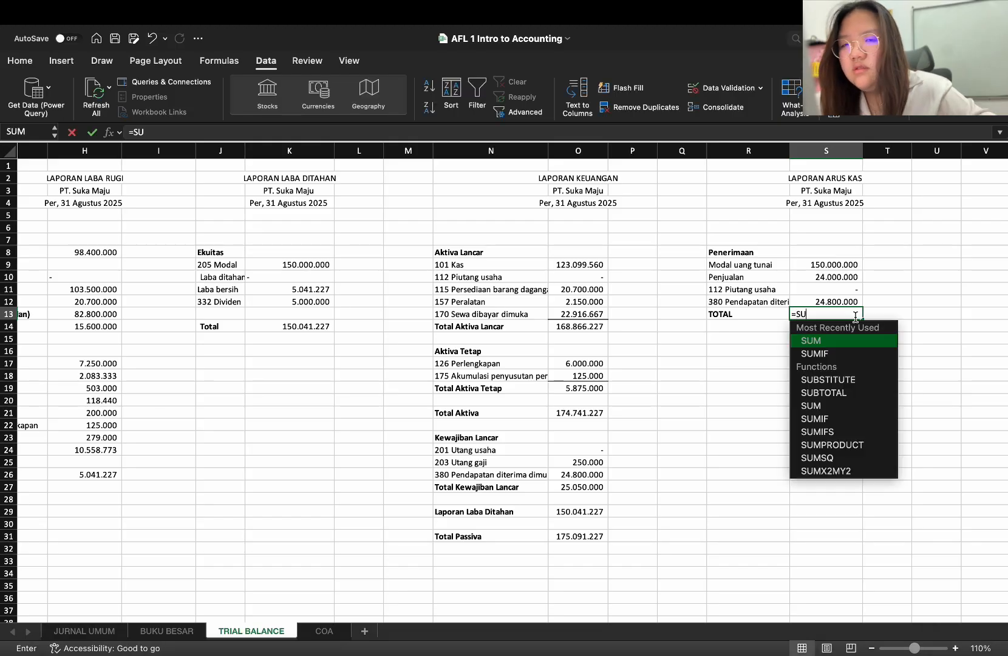
type("M(")
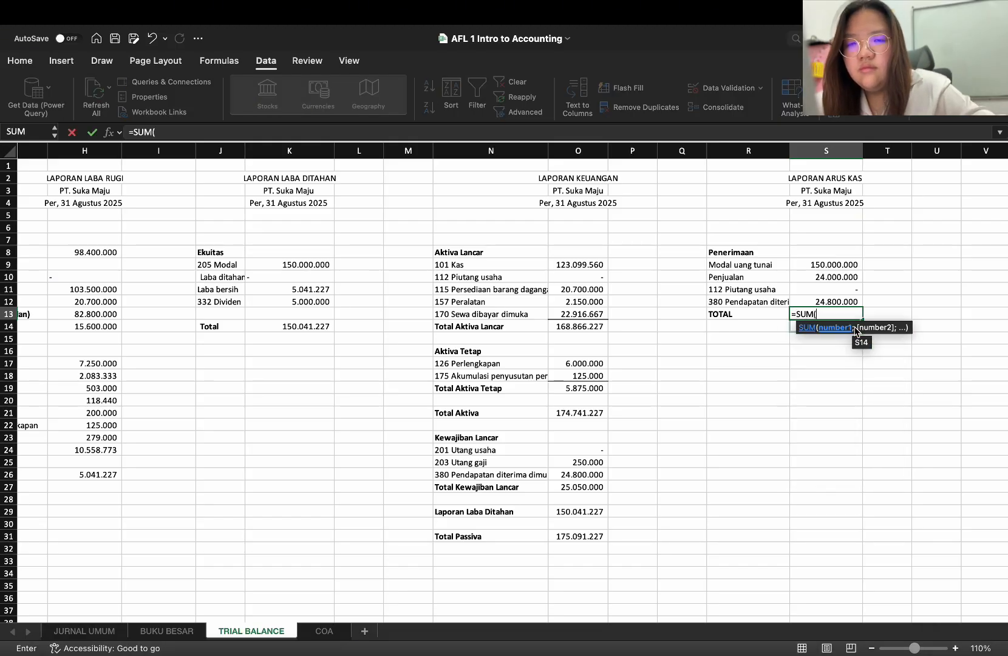
left_click_drag(823, 270, 823, 304)
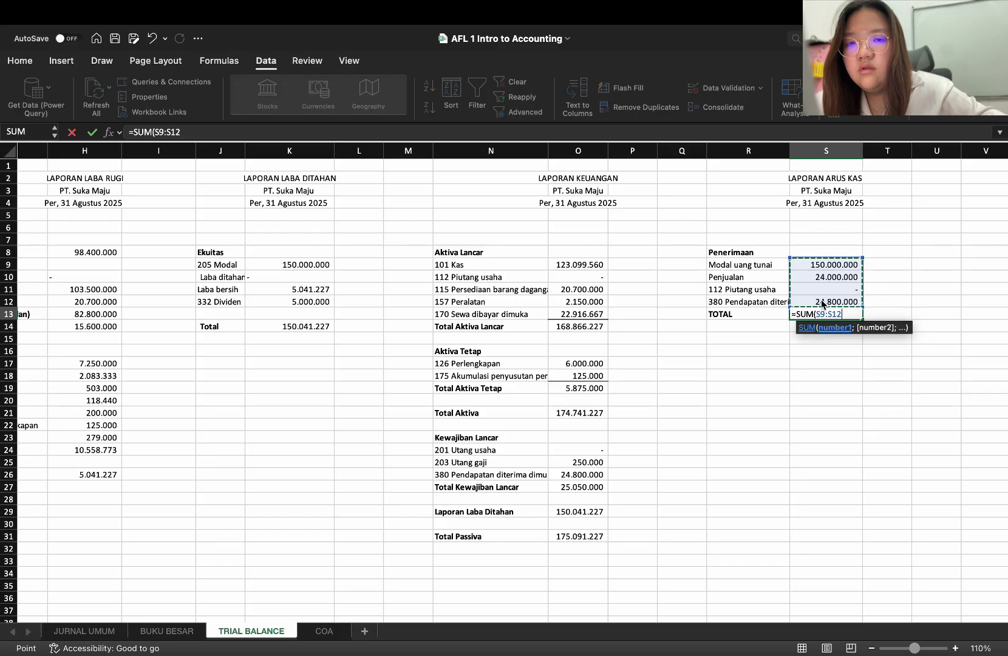
type(")")
key("Return")
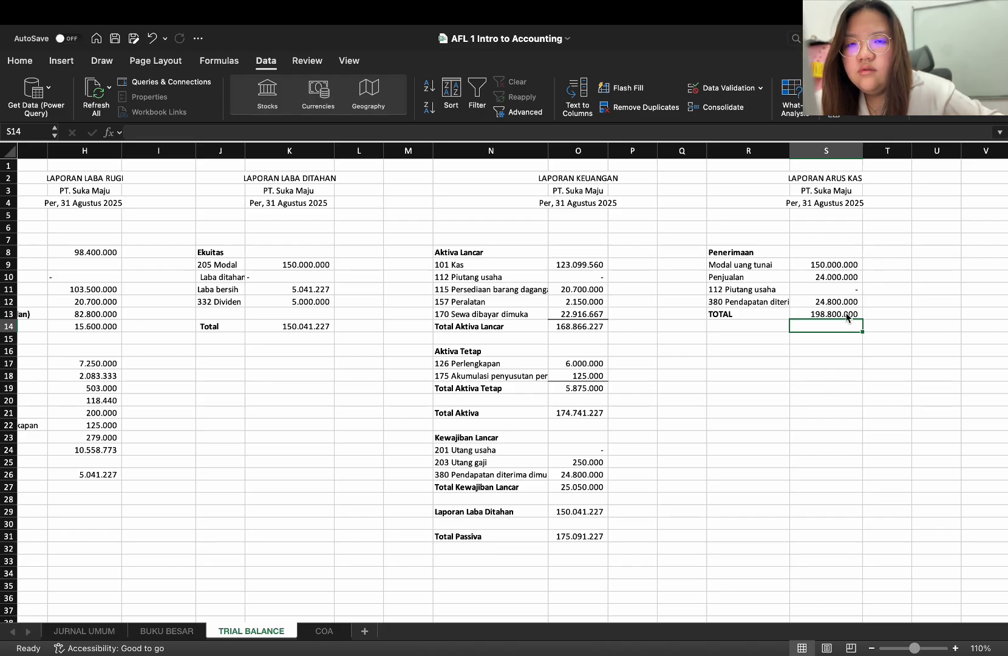
Replace the 112 Piutang usaha formula in S11 with 24800000, the 24/08/25 receivable payment listed under 101 Kas on BUKU BESAR
left_click(837, 290)
key("Delete")
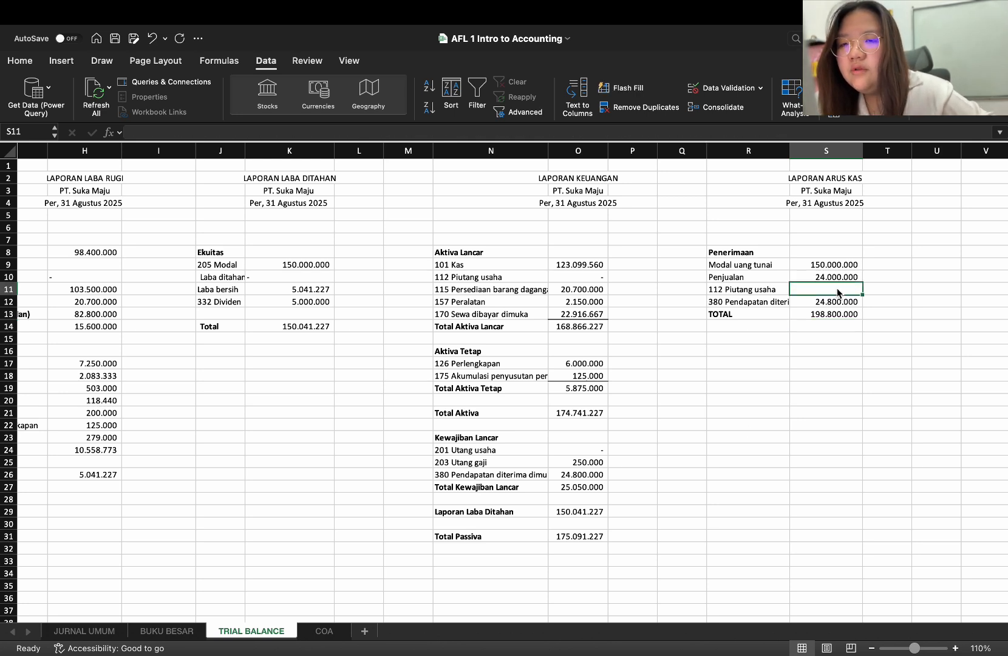
left_click(172, 630)
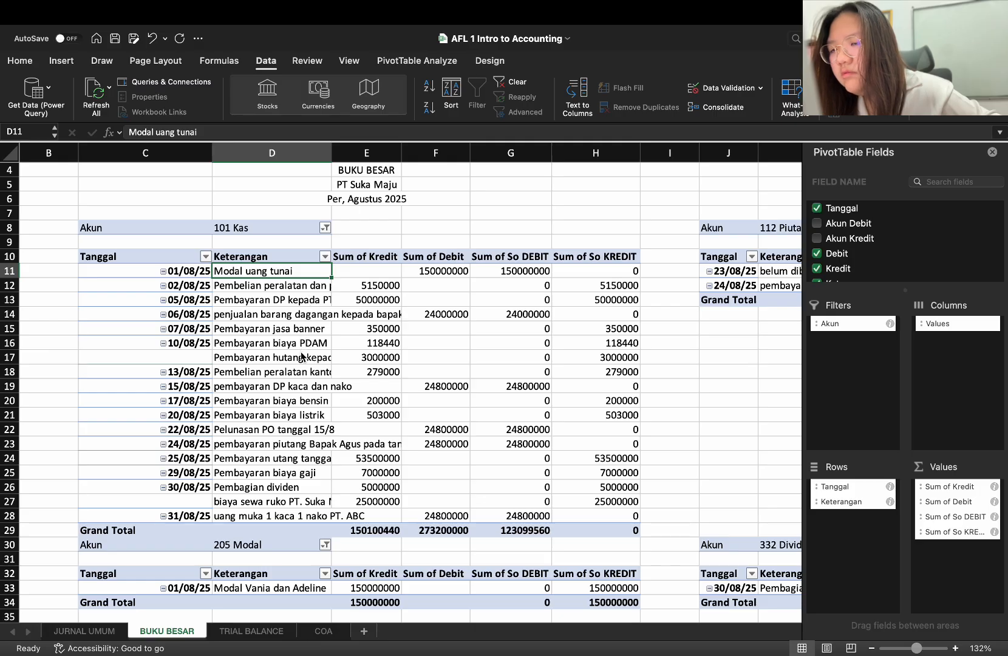
left_click(301, 445)
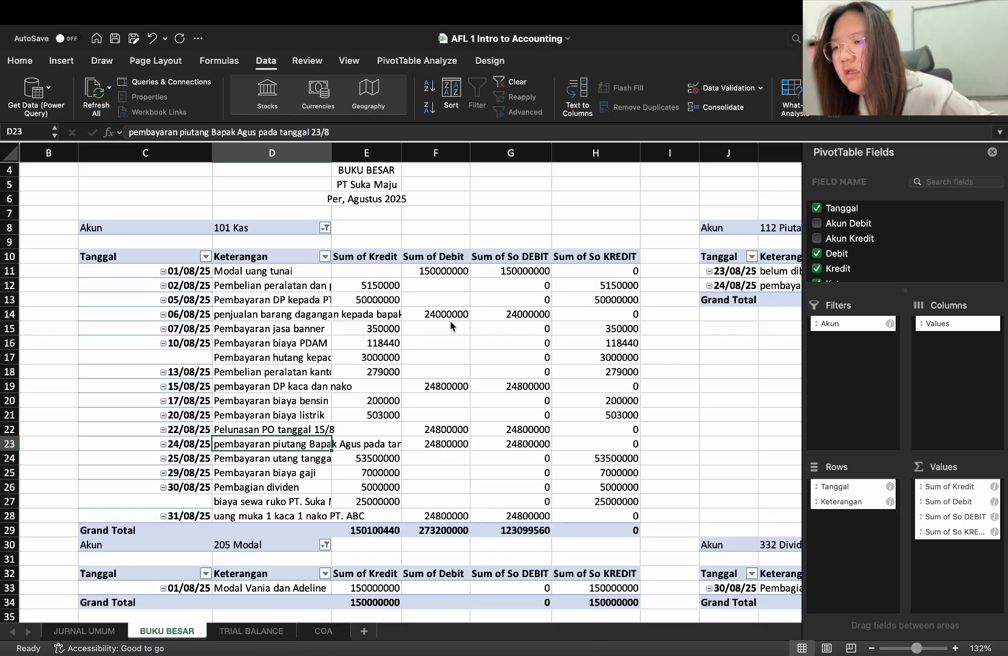
scroll(551, 400, "right", 10)
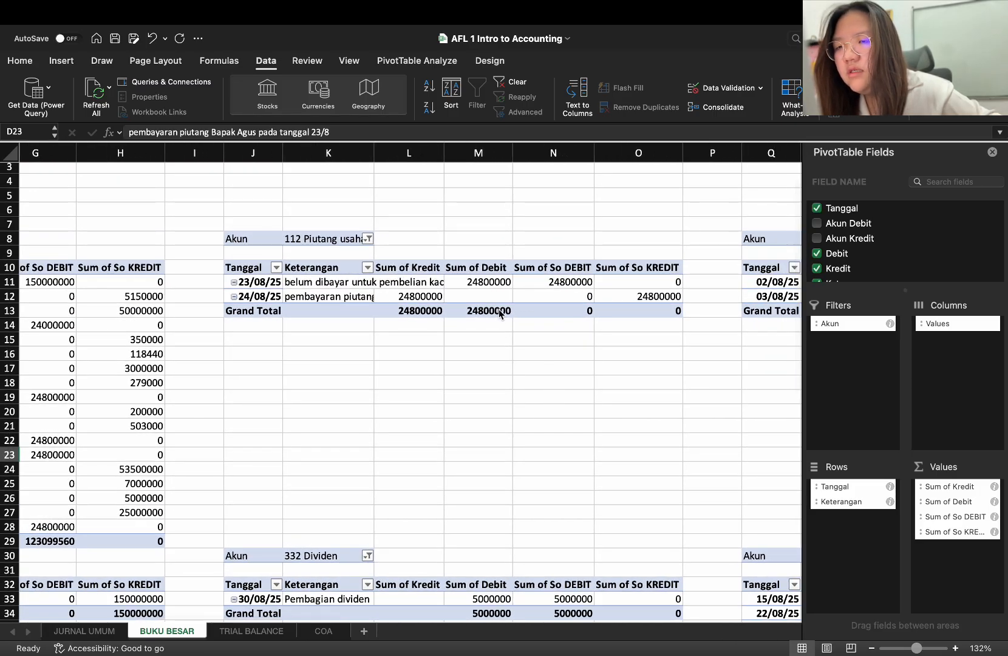
scroll(480, 330, "left", 3)
scroll(479, 329, "left", 5)
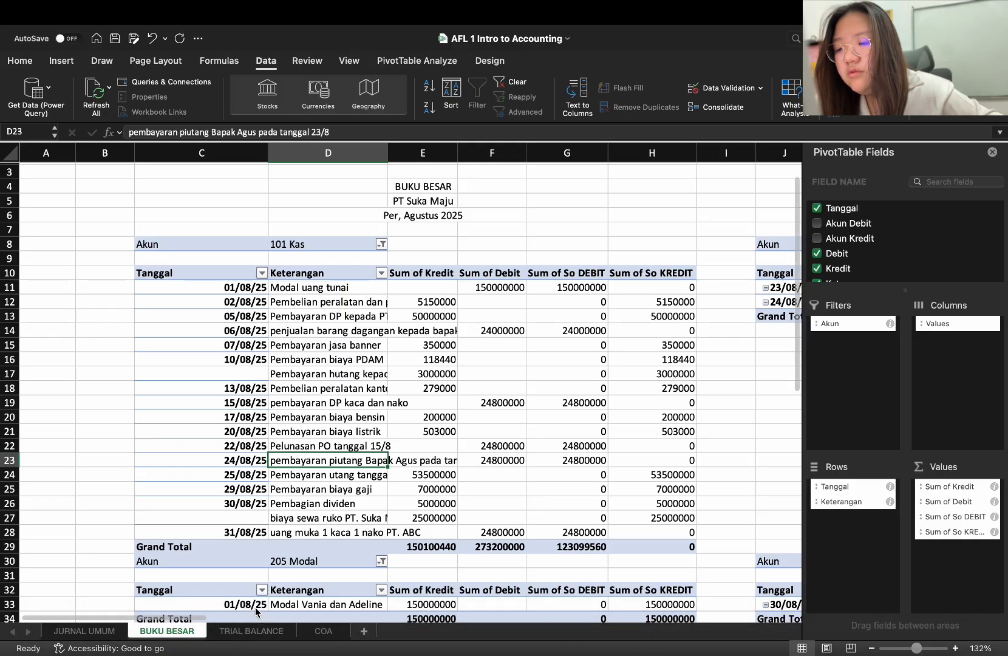
left_click(251, 631)
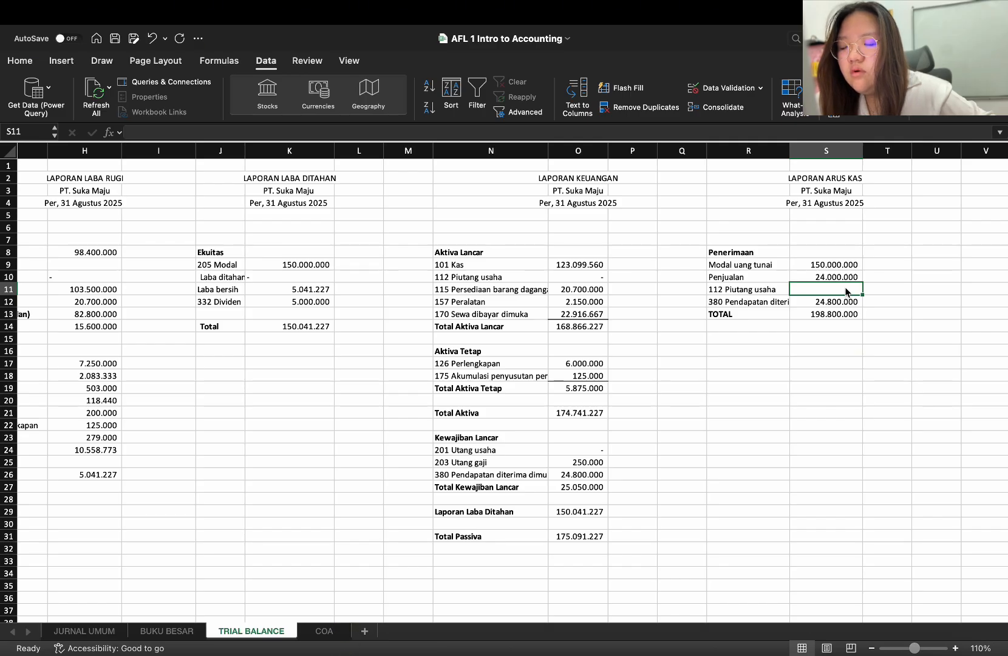
type("24")
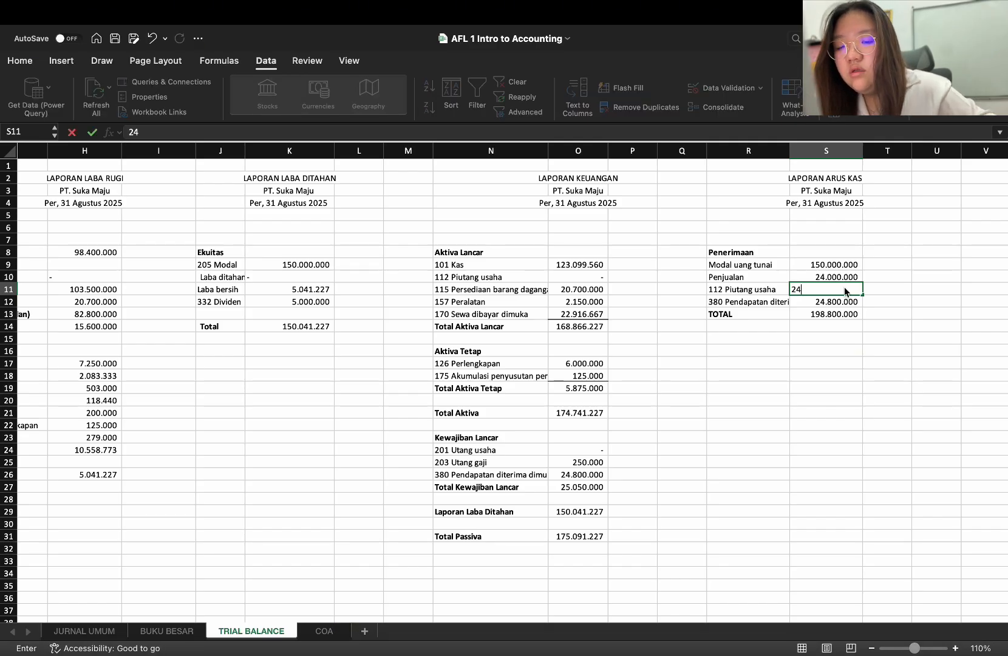
type("800000")
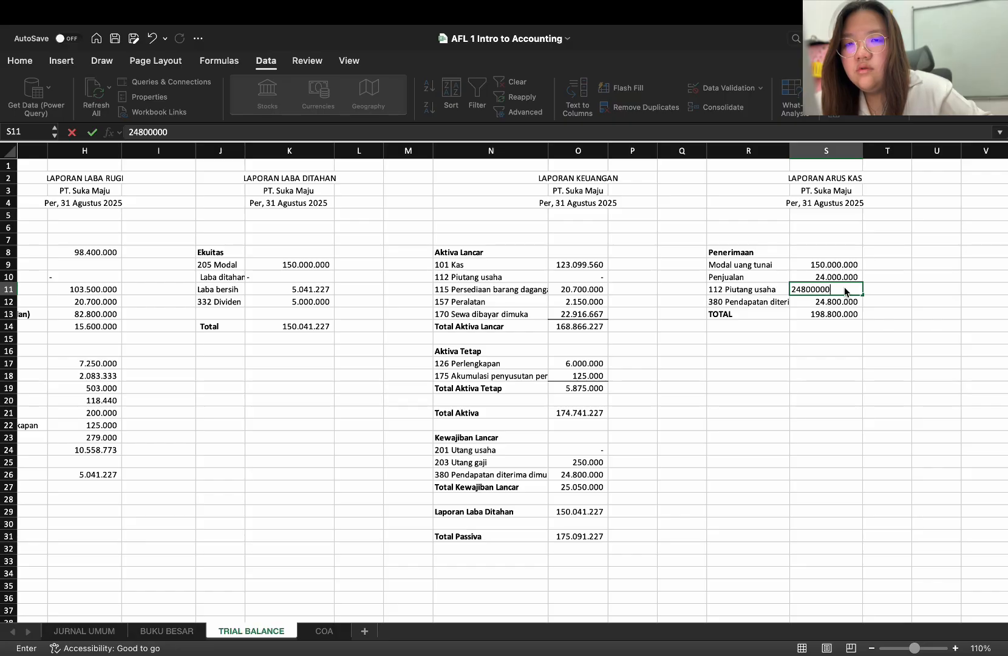
key("Return")
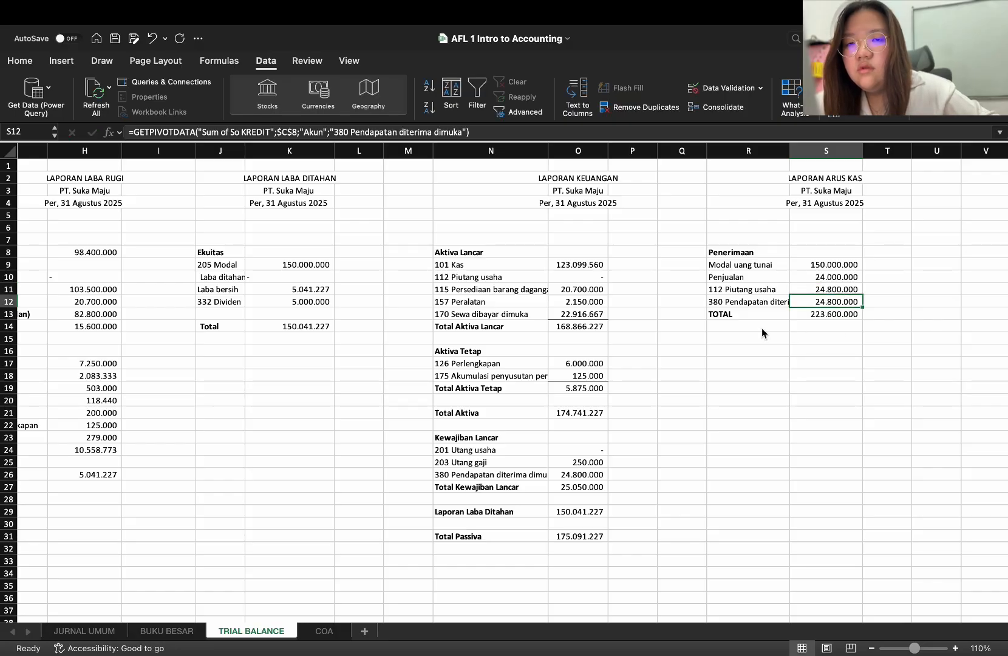
Try to enter the heading "Pengeluaran" in R15 below the Penerimaan total
left_click(761, 327)
left_click(758, 340)
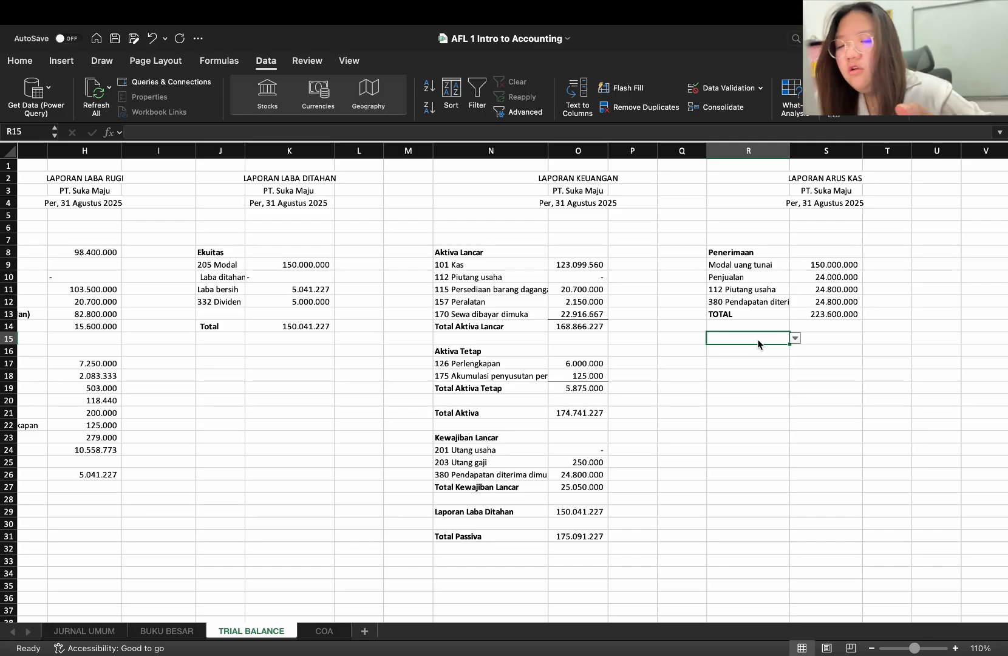
type("P")
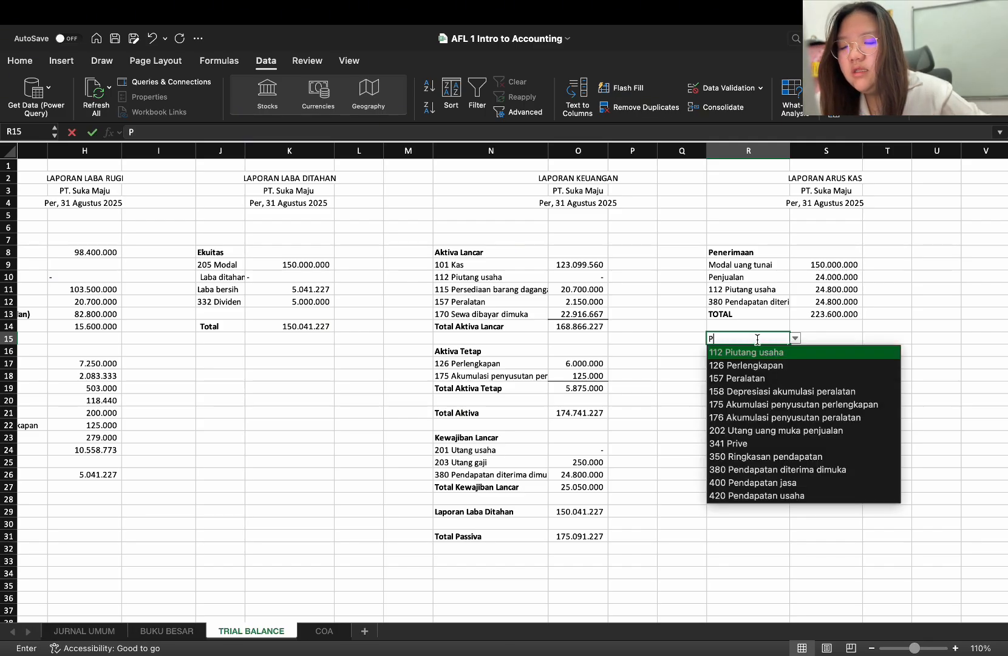
type("engel")
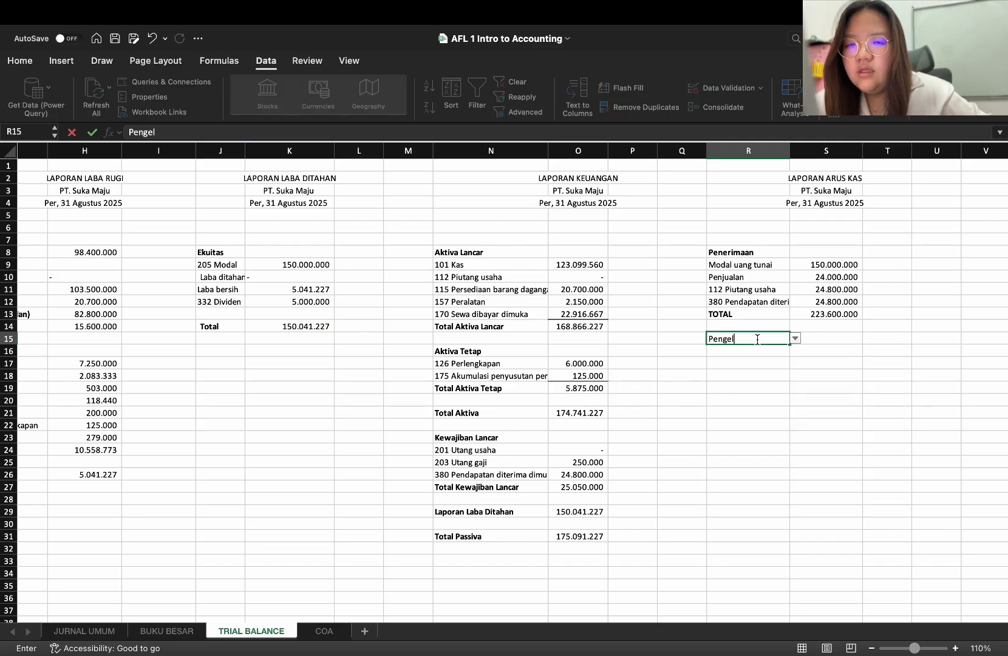
type("uaran")
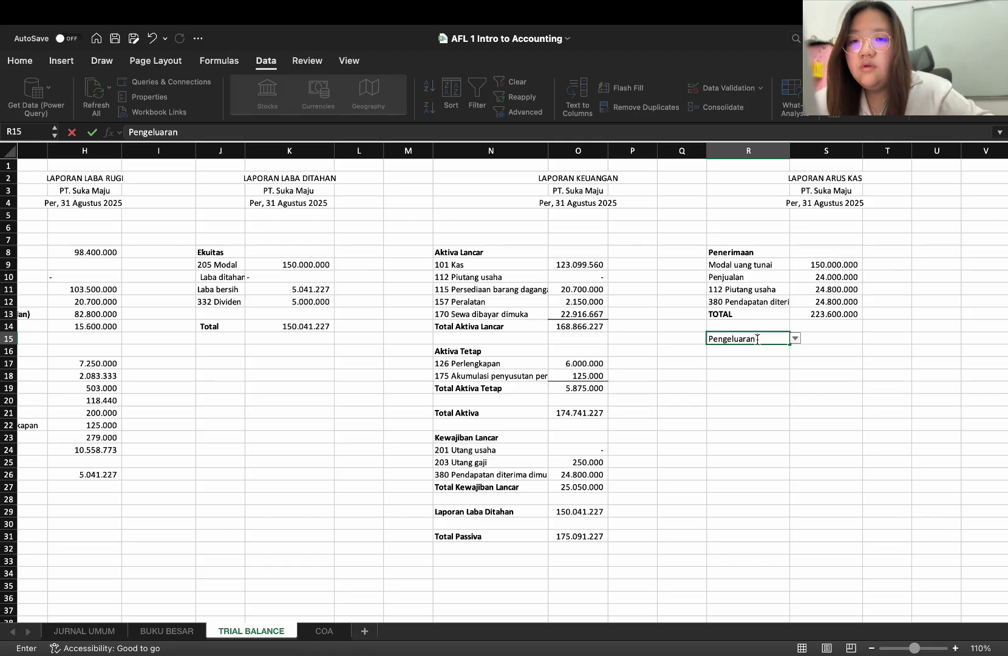
key("Return")
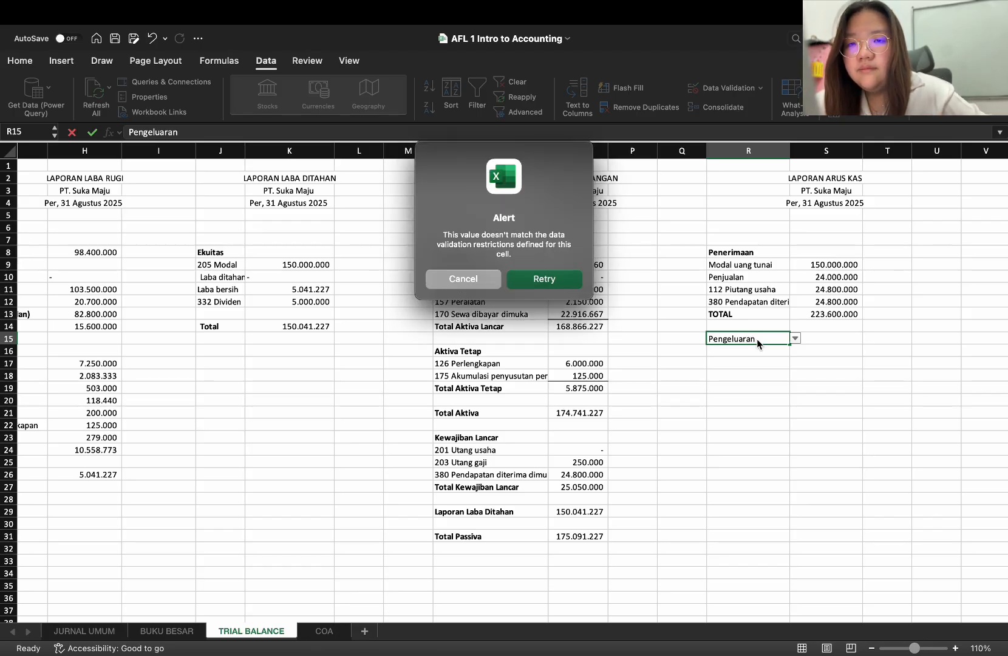
left_click(456, 278)
Overwrite R15 with the blank cell Q15 to remove its list restriction and enter the heading "Pengeluaran"
left_click(690, 343)
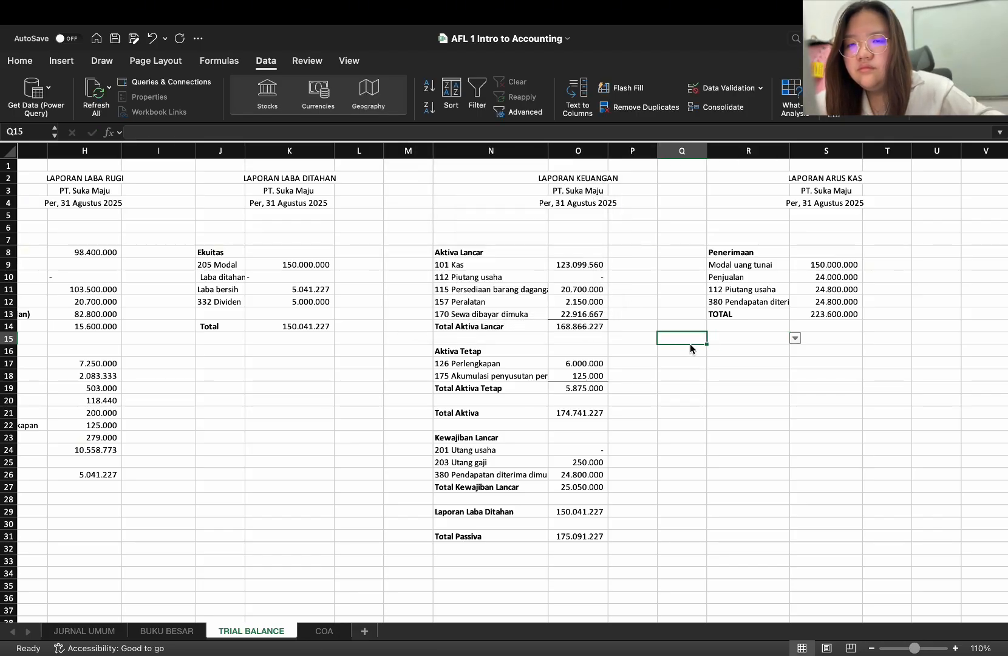
key("ctrl+c")
left_click(744, 336)
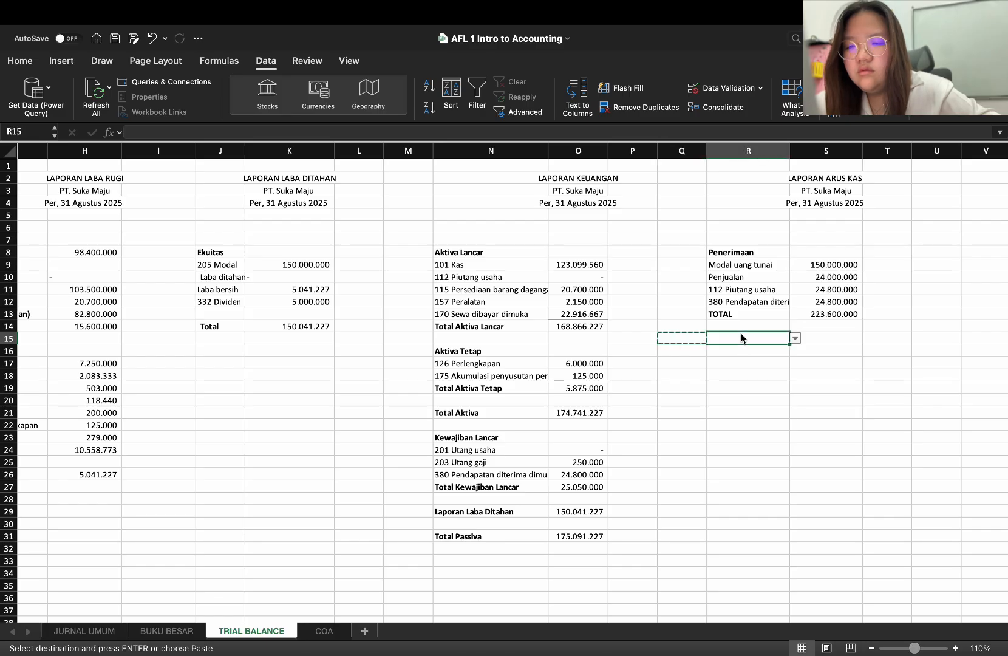
key("super+v")
double_click(759, 338)
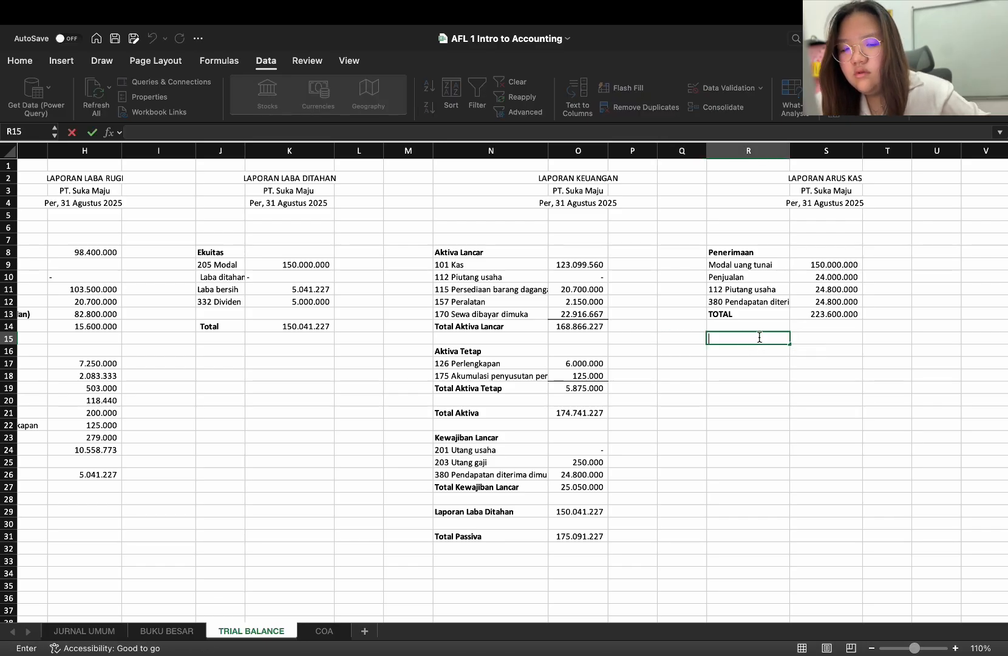
type("Pen")
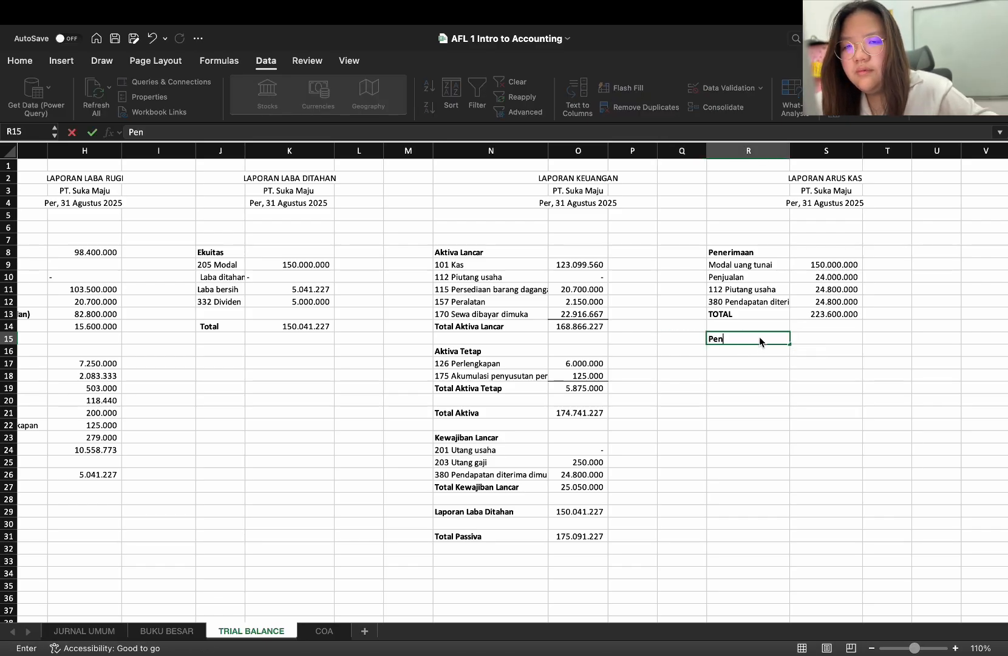
type("geluaran")
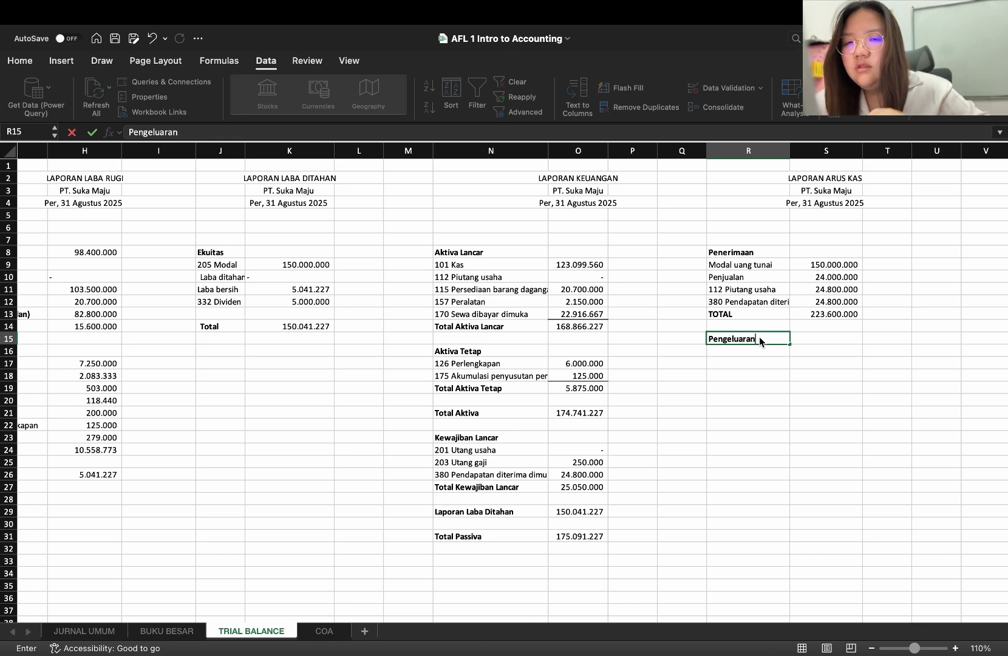
key("Return")
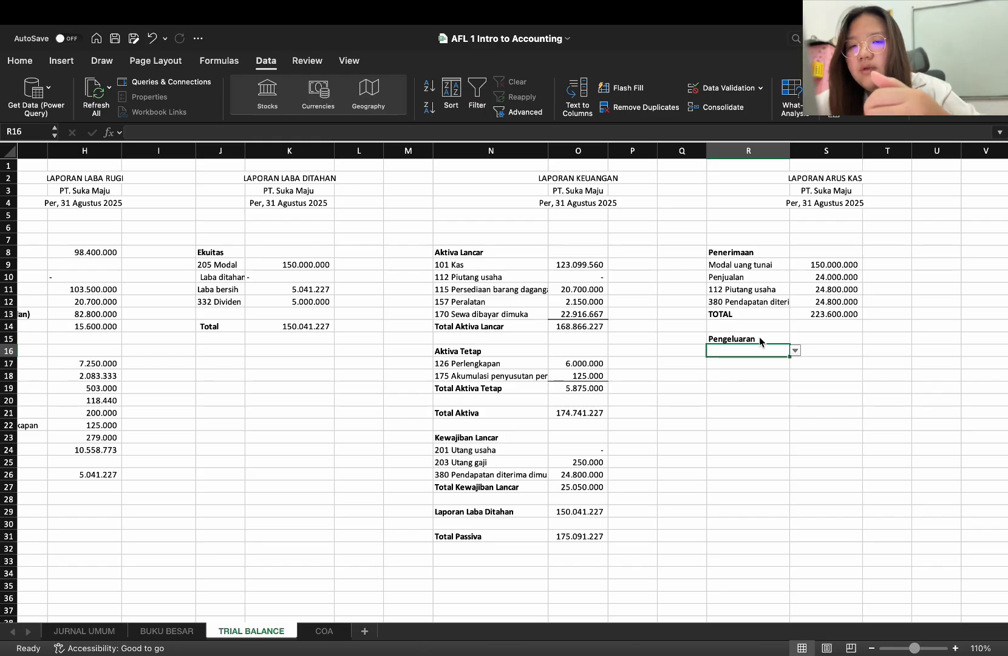
Copy R9 with its transaction list into R16 and set the entry to "Pembayaran hutang kepada PT AGA"
left_click(751, 263)
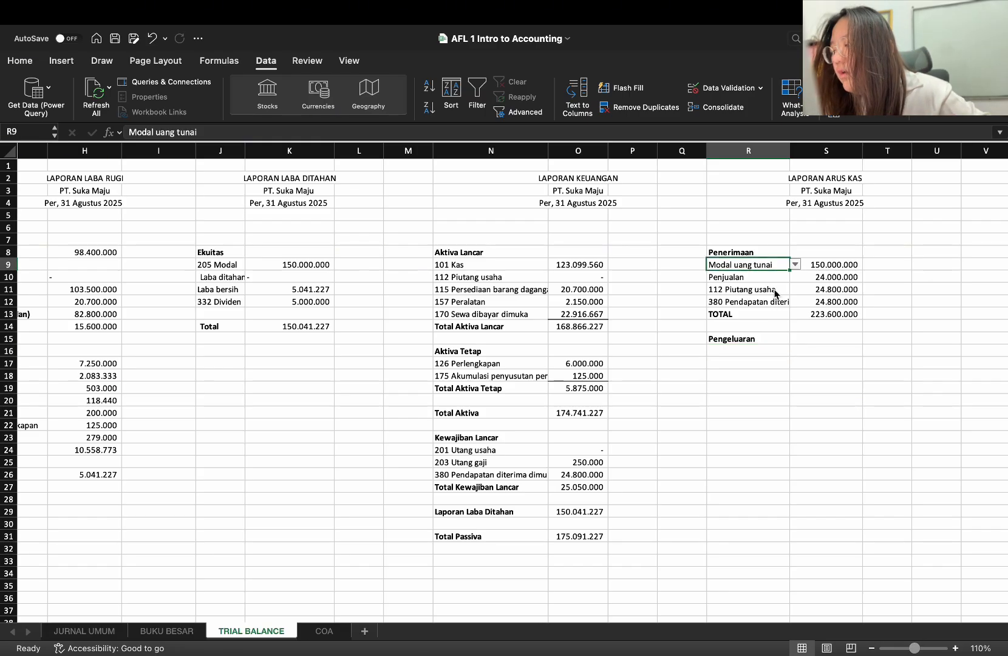
key("super+c")
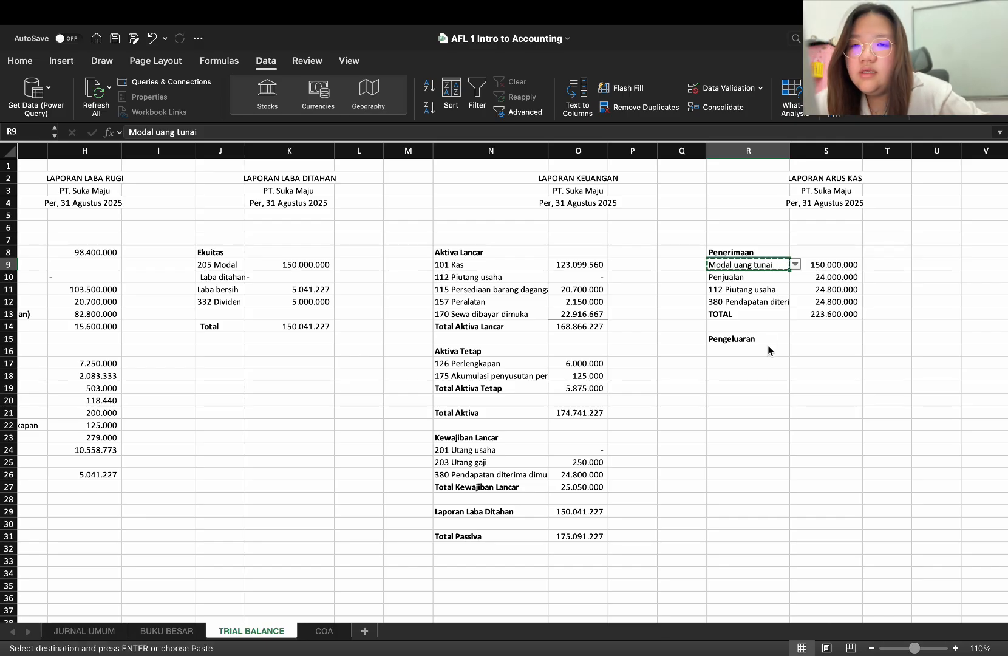
left_click(766, 349)
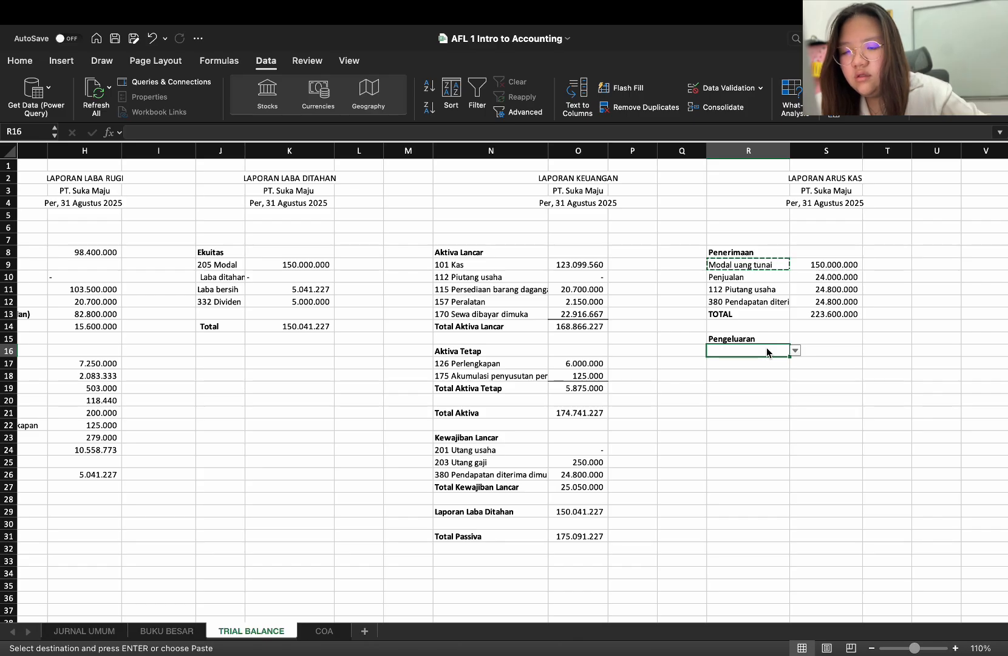
key("super+v")
left_click(769, 370)
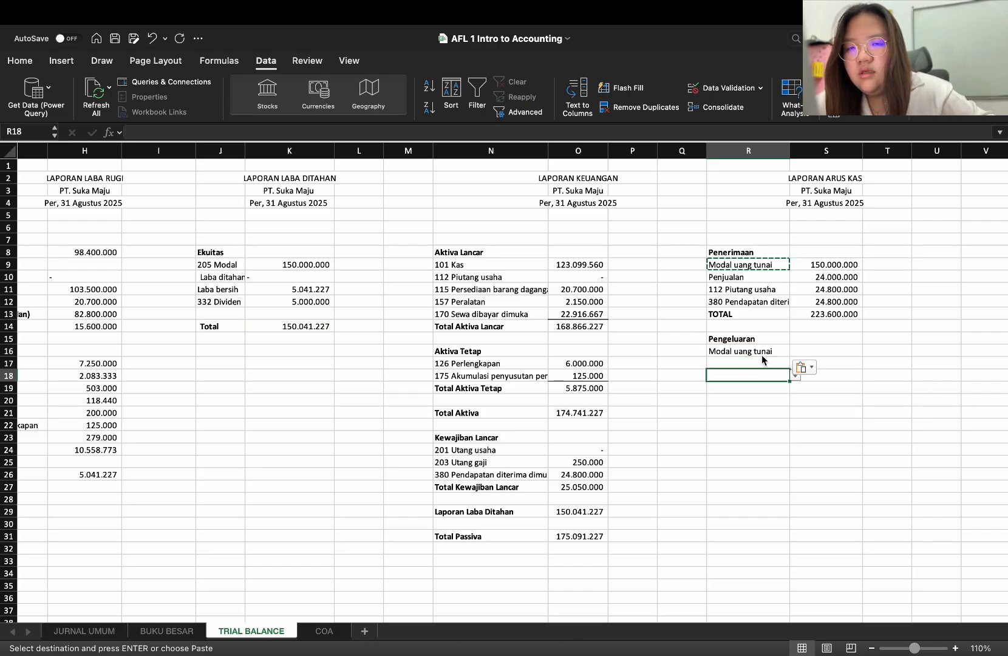
left_click(759, 352)
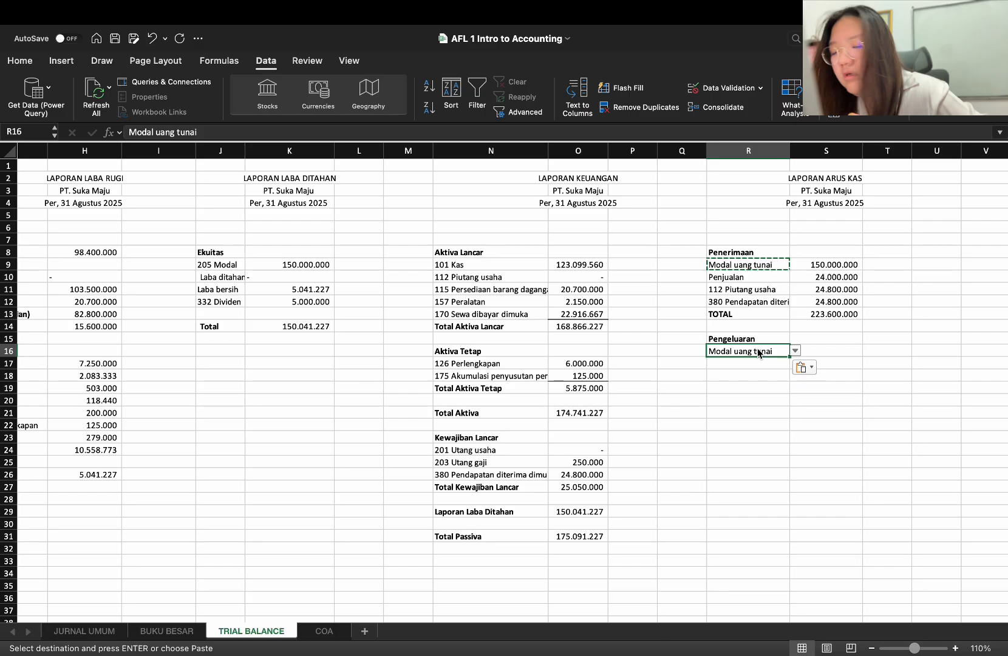
type("pembayaran huta")
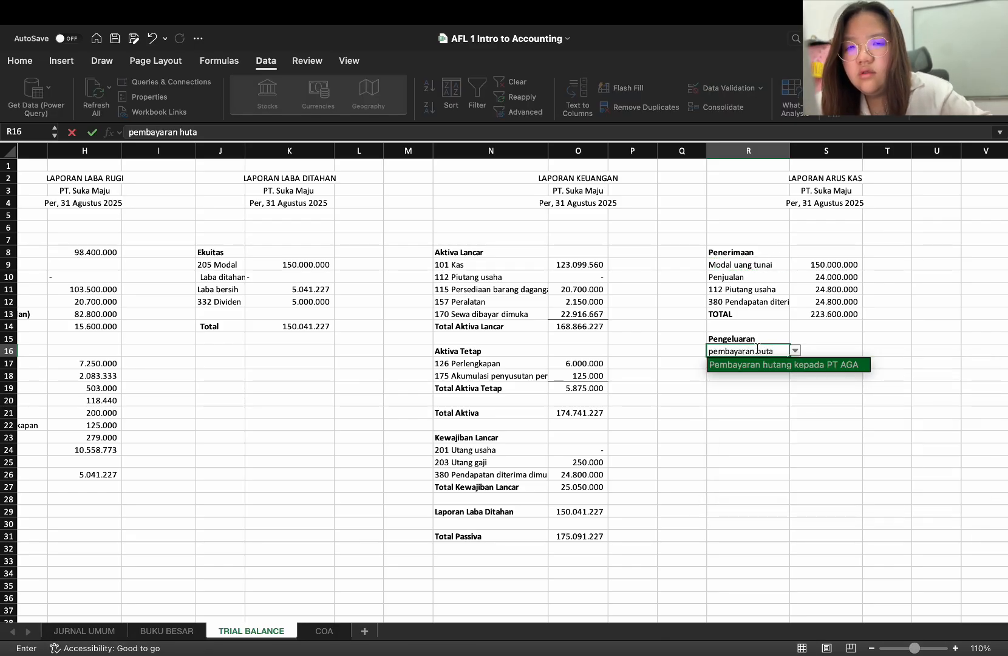
key("Return")
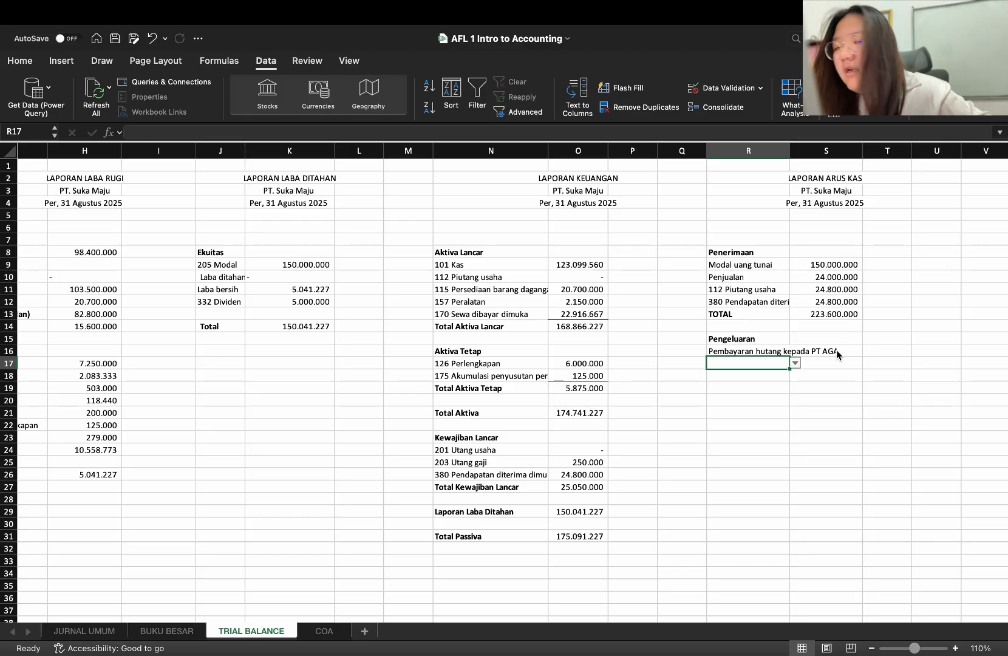
Copy the SUMIF formula from S9 into S16 to fetch the amount for the PT AGA debt payment
left_click(845, 265)
key("super+c")
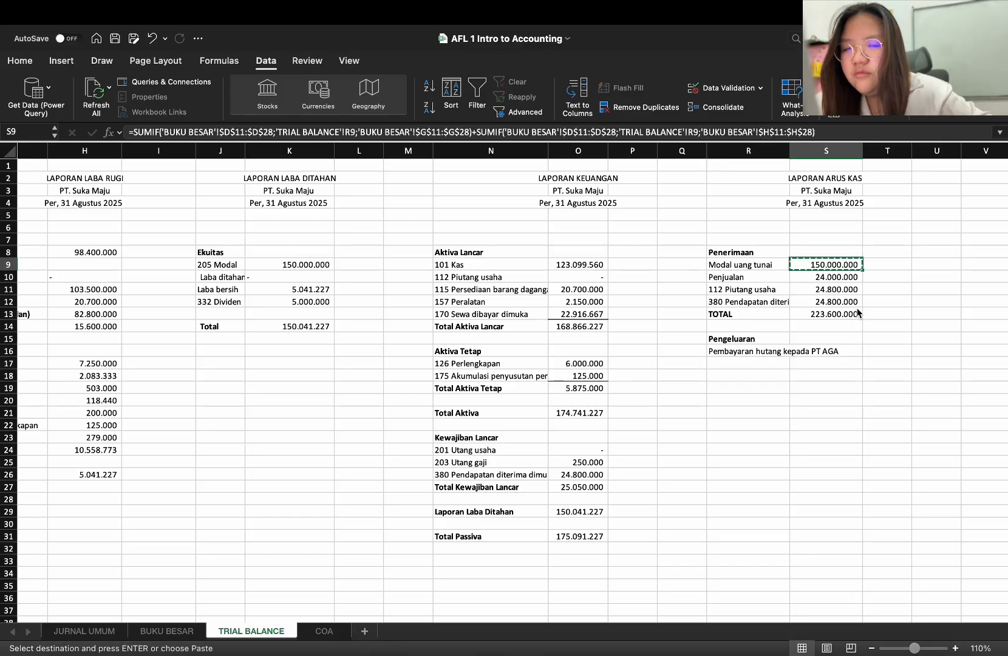
left_click(838, 351)
key("super+v")
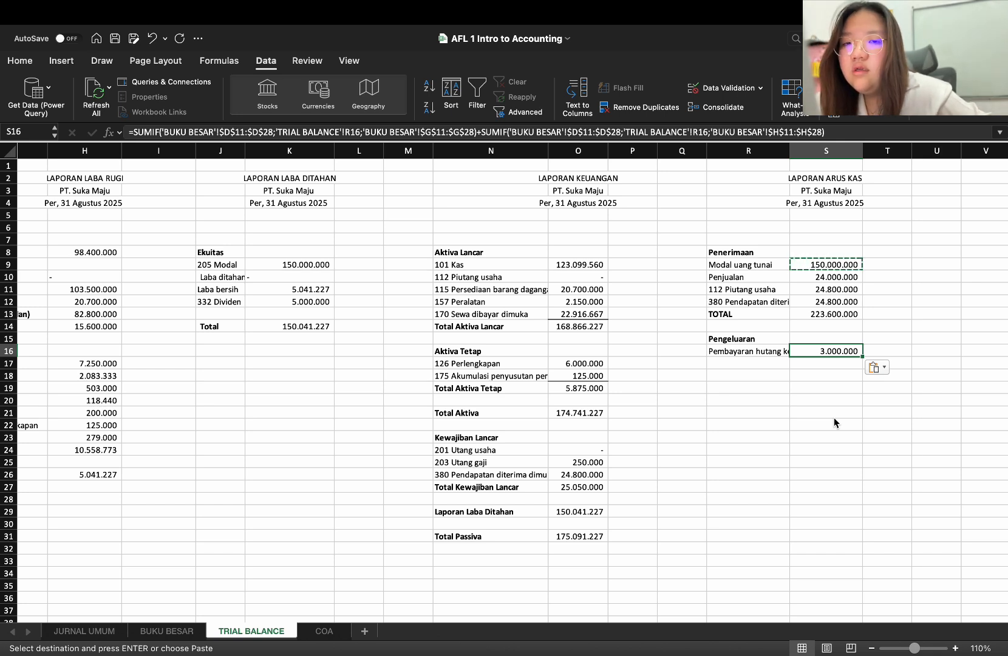
key("Escape")
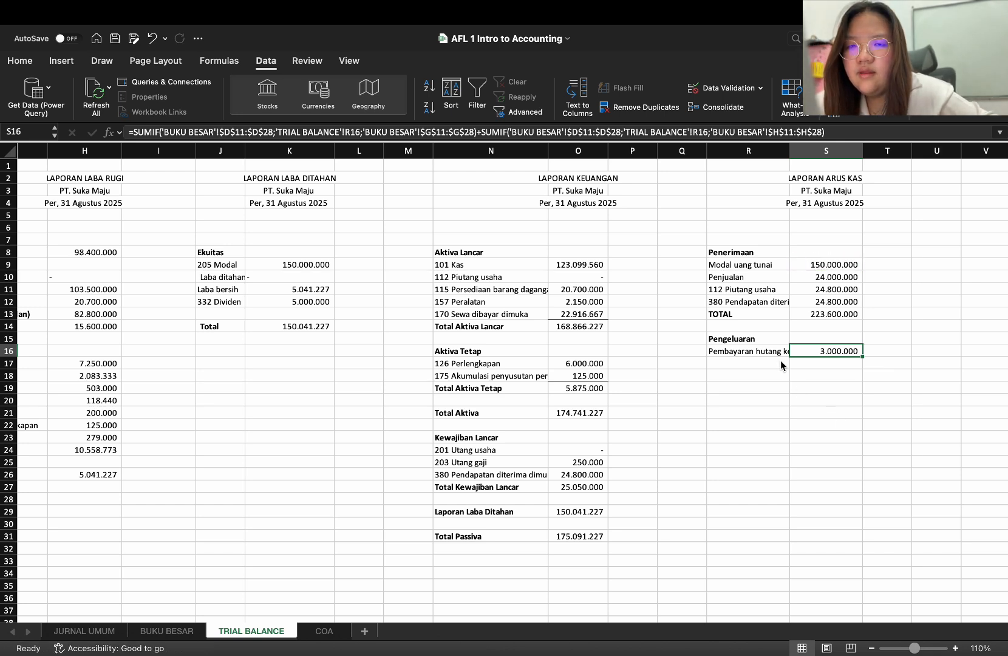
left_click(779, 360)
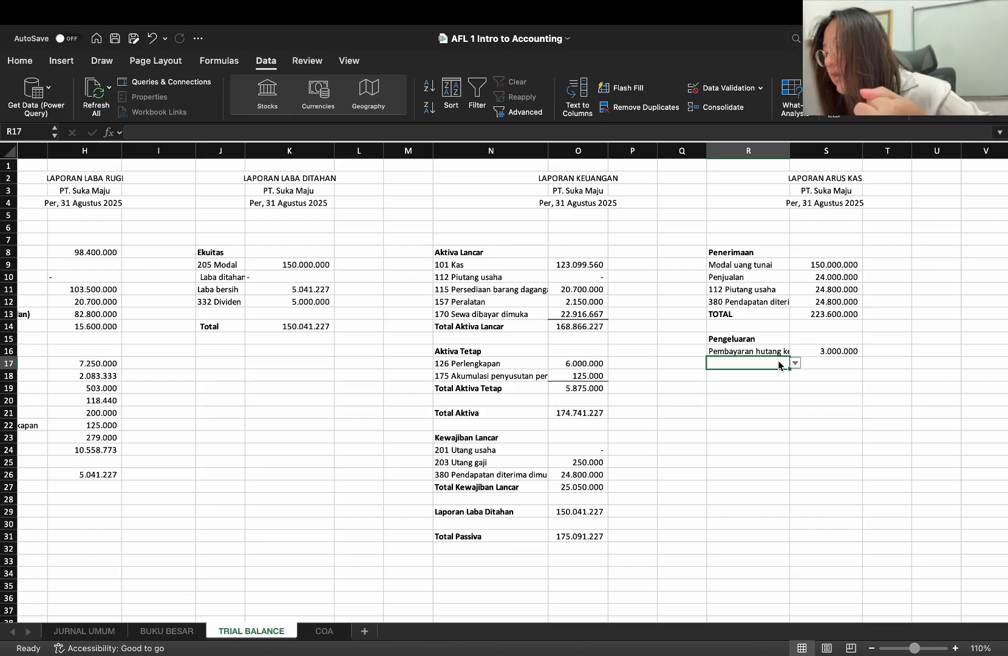
type("pem")
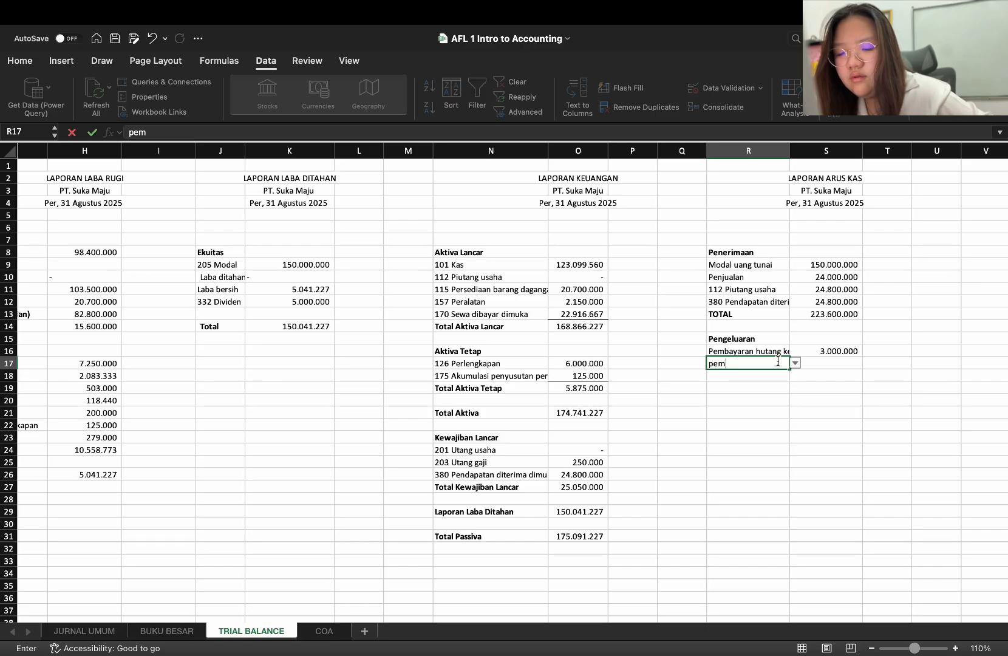
type("be")
key("BackSpace")
key("BackSpace")
key("BackSpace")
key("BackSpace")
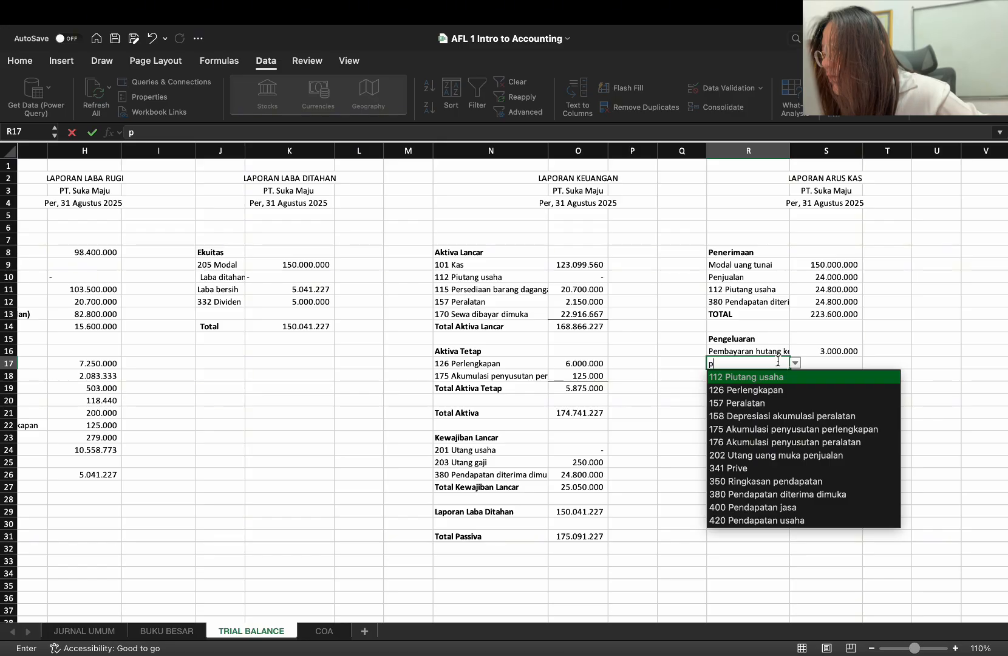
key("BackSpace")
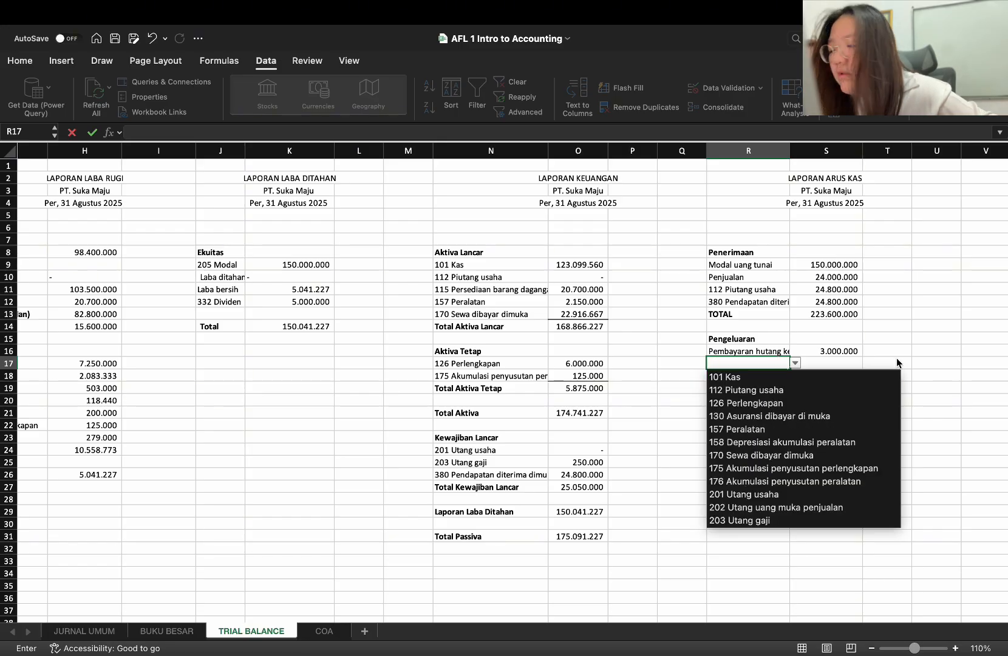
left_click(688, 362)
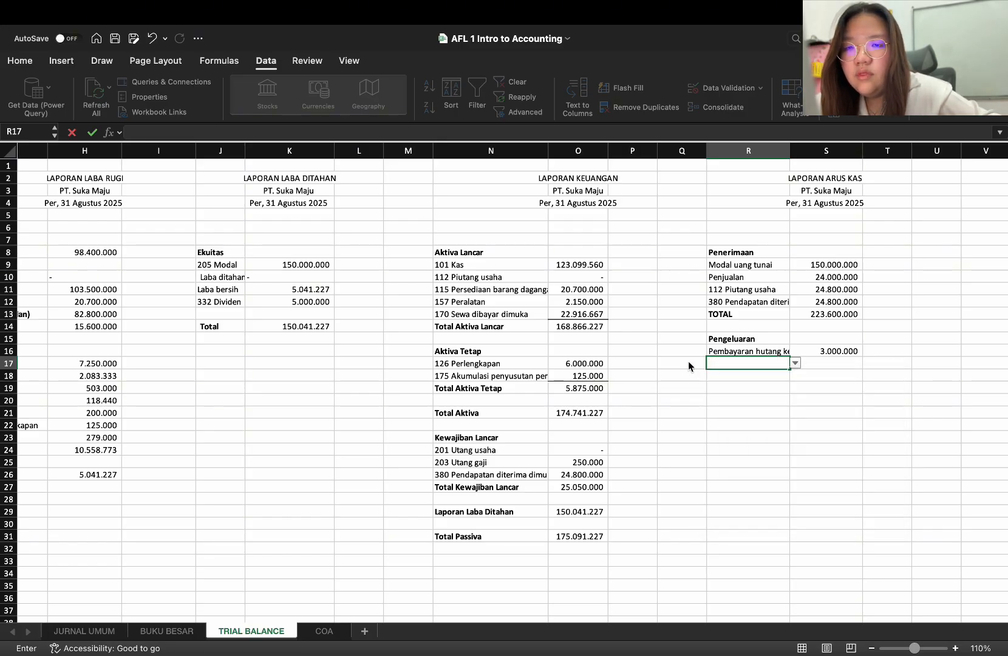
Overwrite R17 with the blank cell Q17 to remove its list restriction and enter an item beginning with "Pembelian"
left_click(698, 367)
key("ctrl+c")
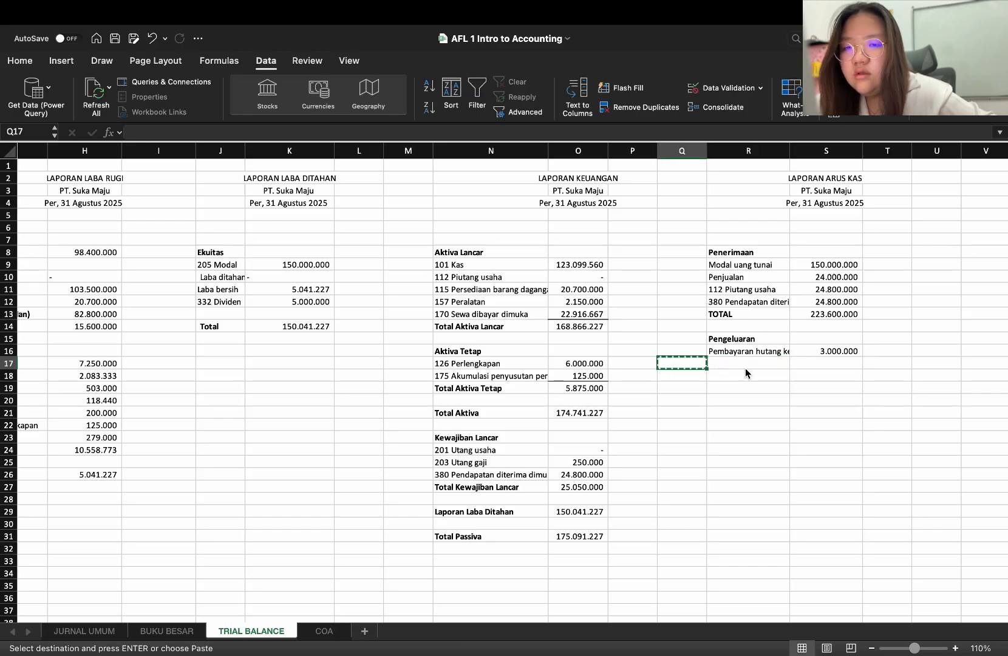
left_click(743, 365)
key("ctrl+v")
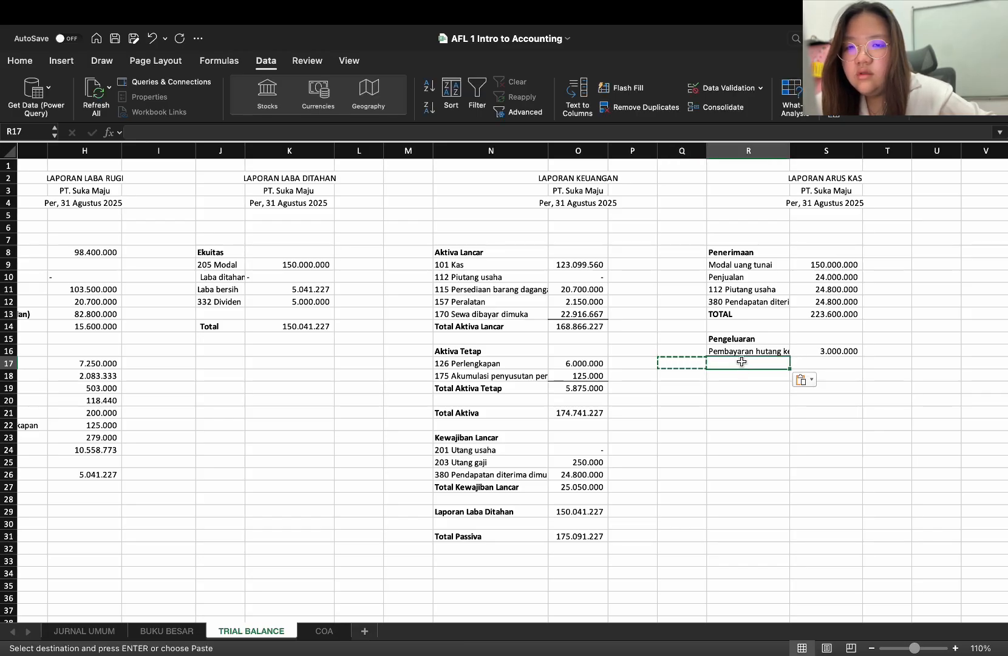
key("Escape")
type("Pemba")
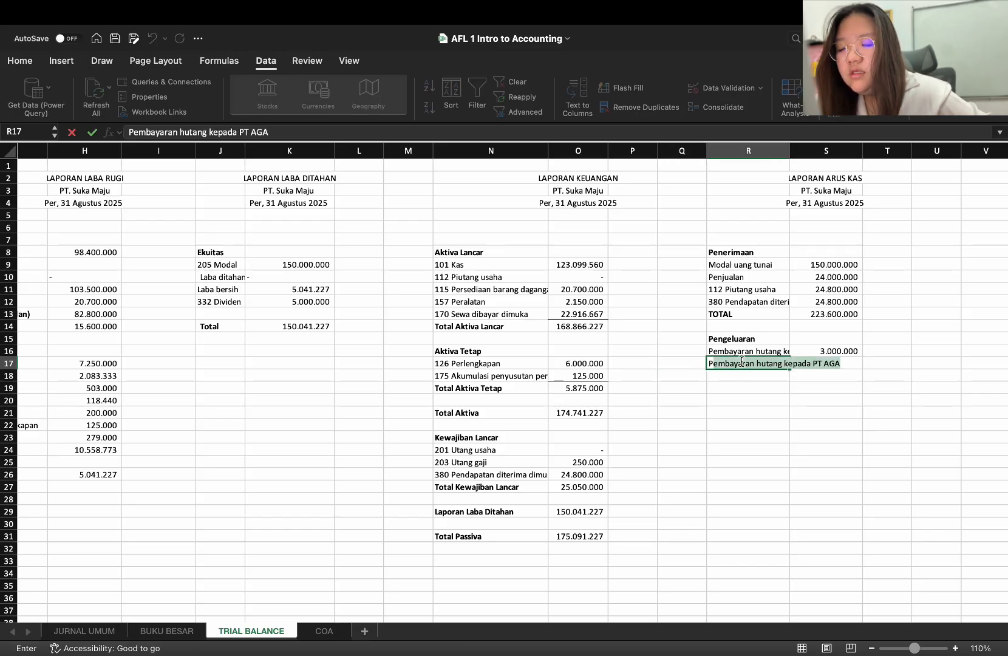
type("e")
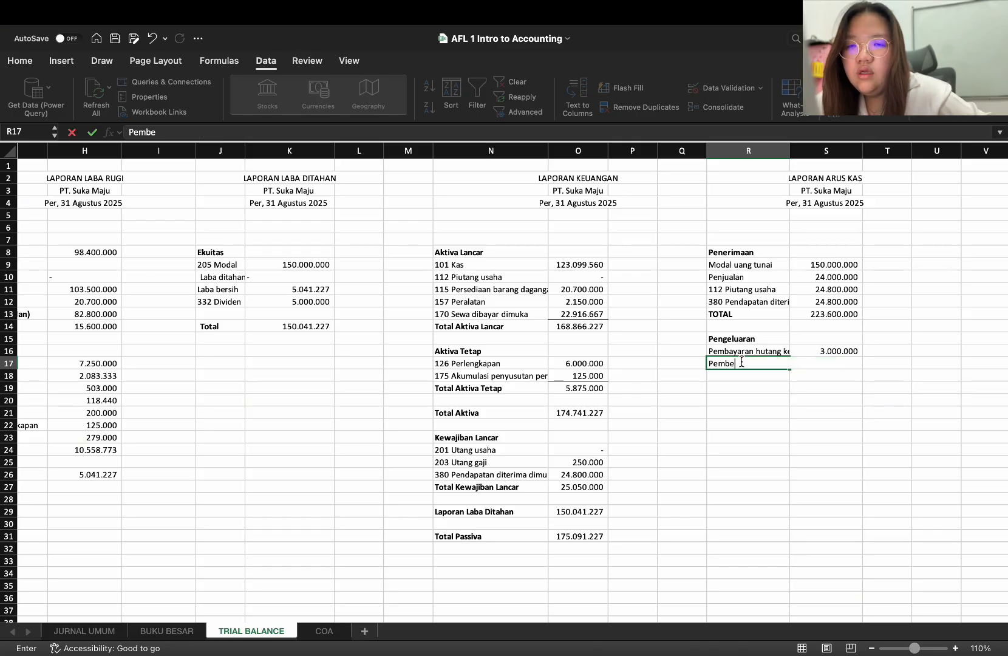
type("lian kaca dan naki")
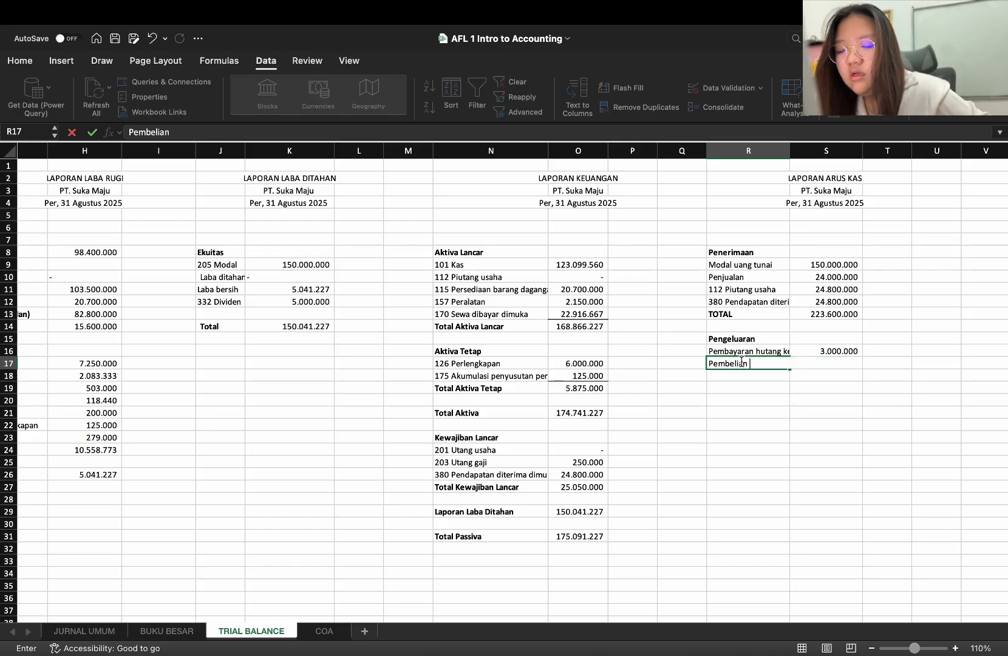
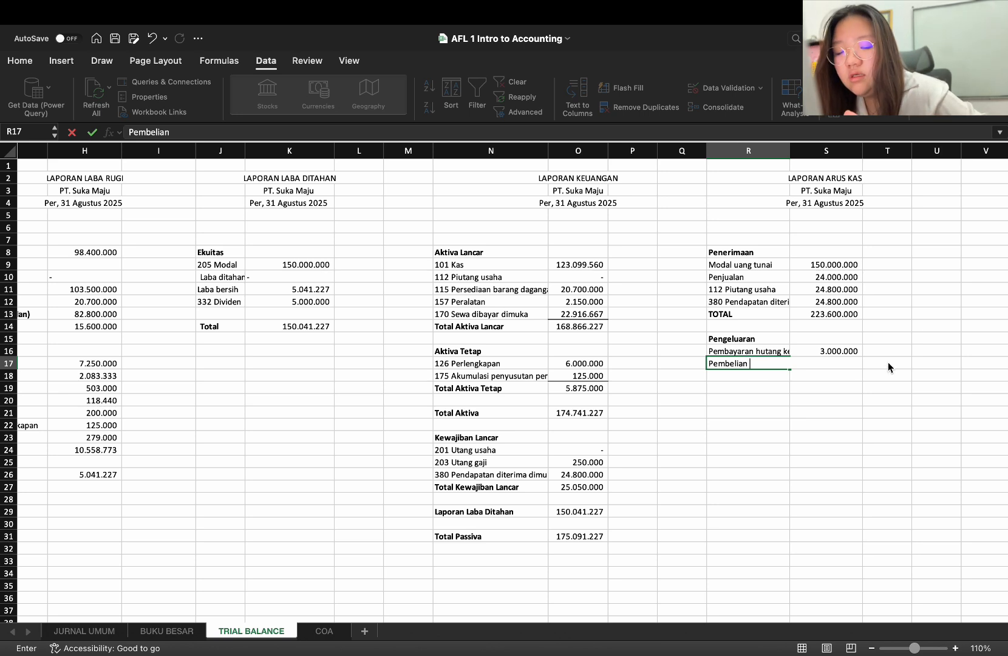
Complete the R17 item under Pengeluaran as "Pembelian kaca dan nako"
type("kaca dan ")
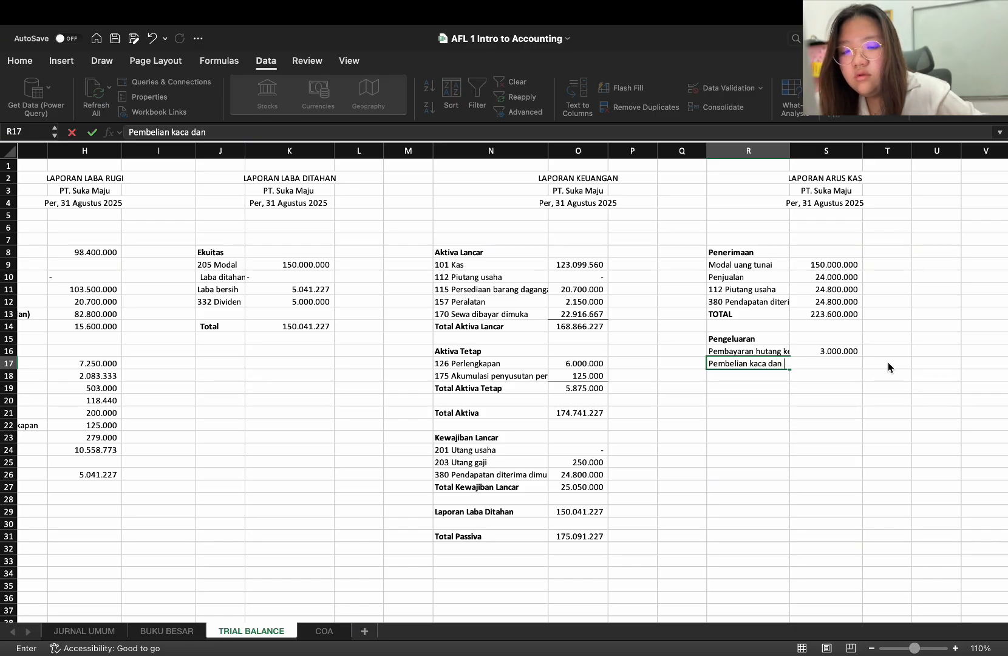
type("raki")
key("Tab")
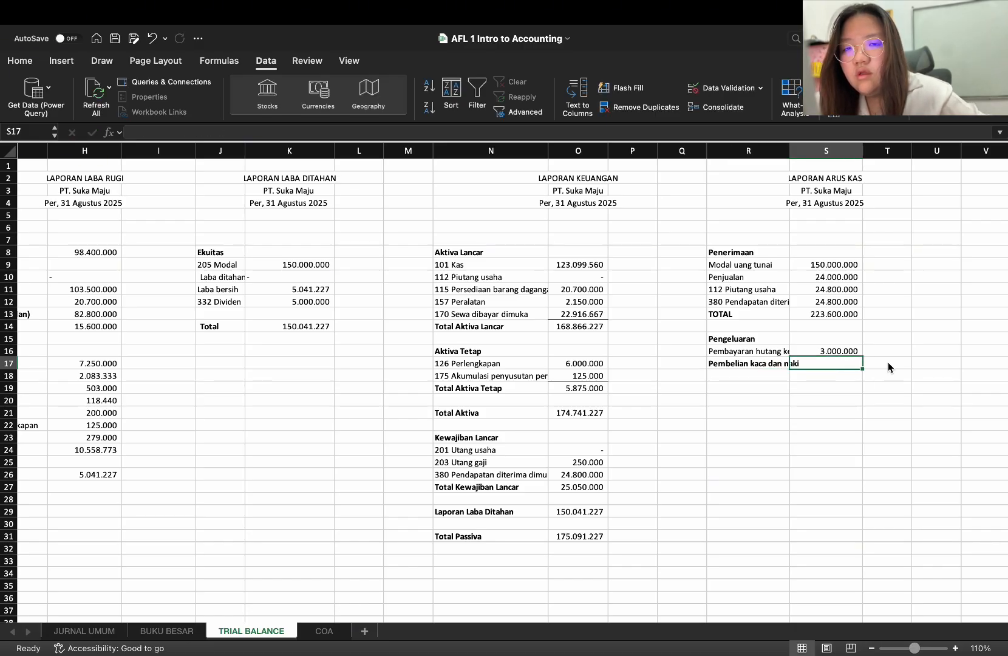
double_click(780, 367)
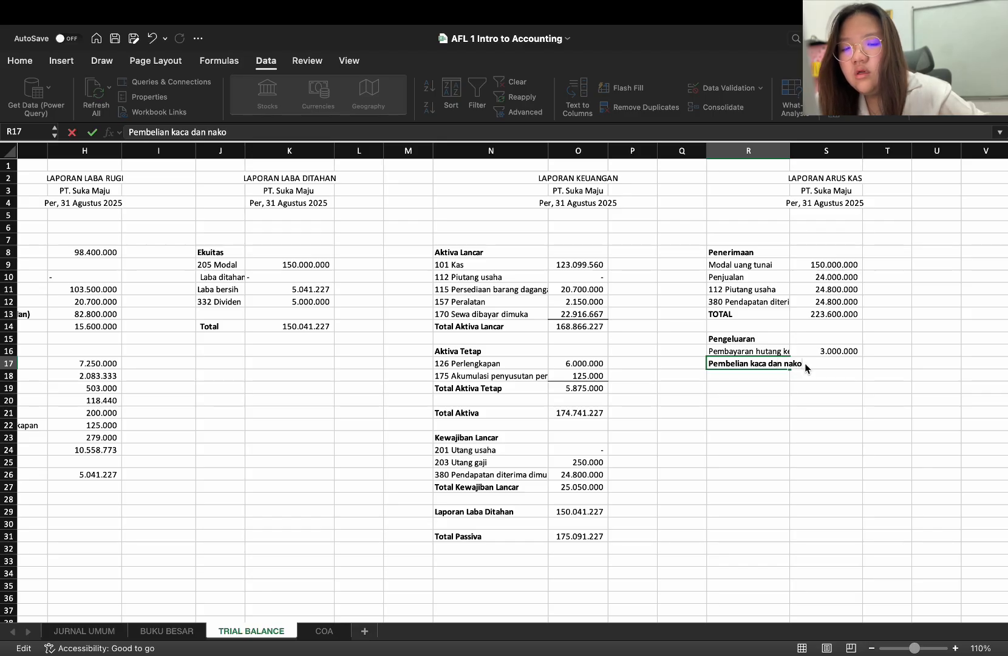
key("Return")
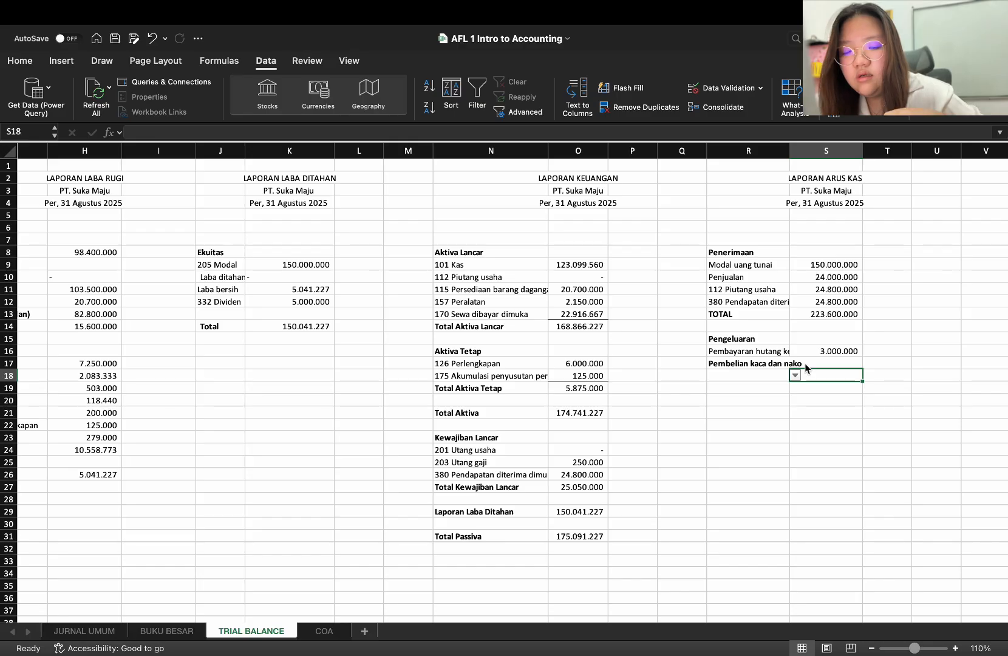
Enter the amount 50000000 in S17 for the kaca and nako purchase
left_click(806, 367)
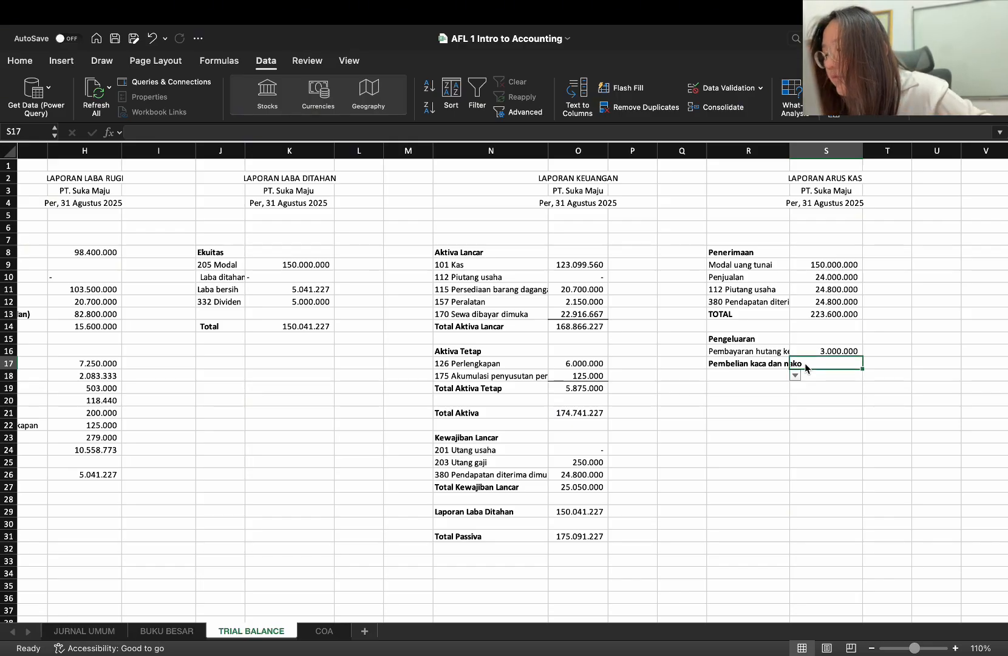
type("50000000")
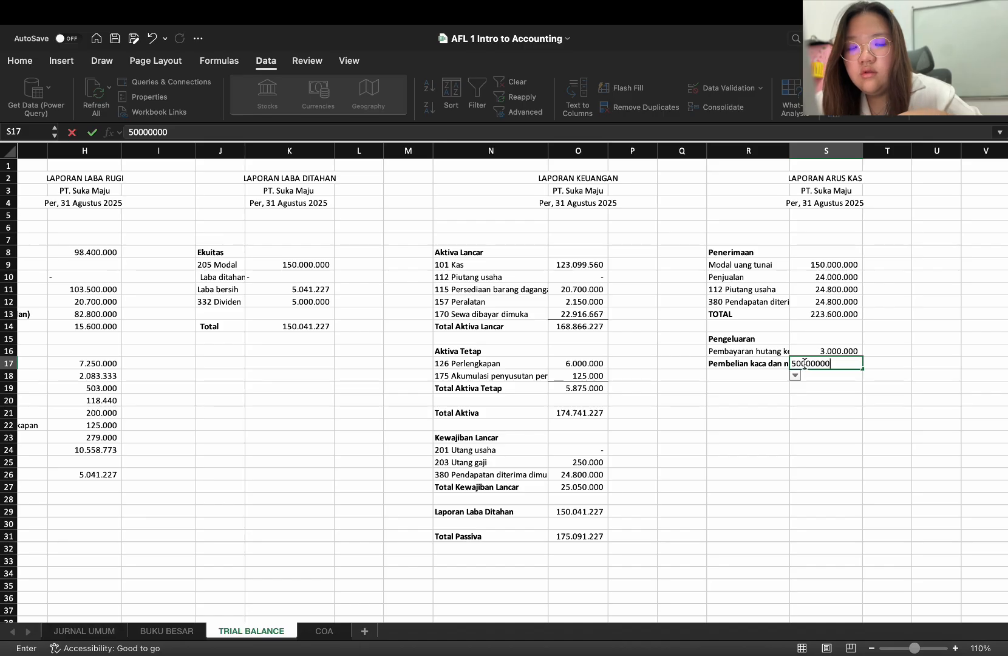
key("Return")
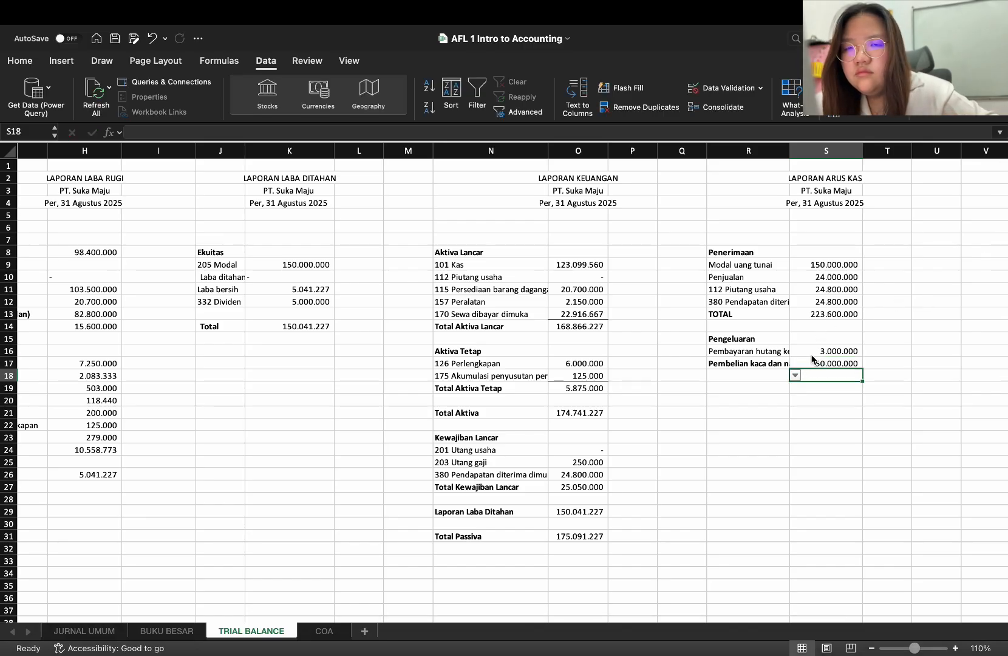
left_click(754, 352)
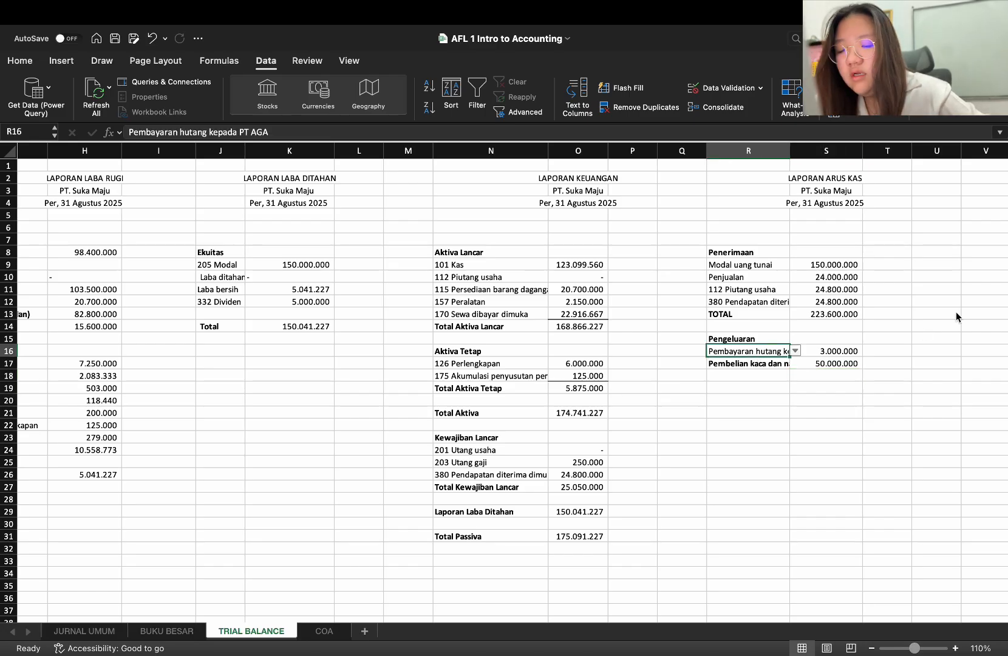
type("Pe")
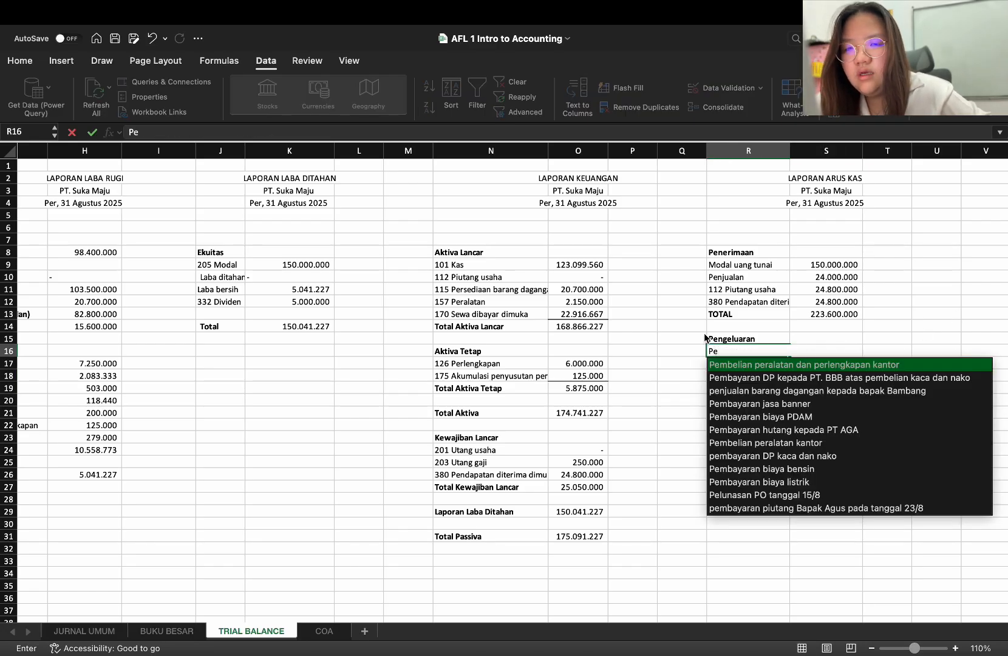
left_click(688, 355)
key("ctrl+c")
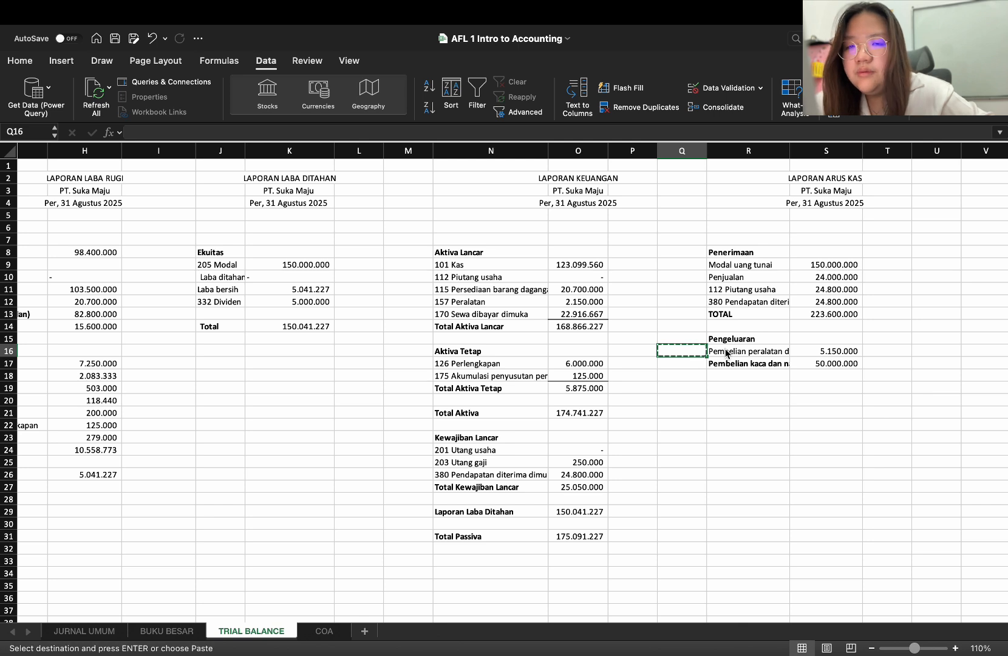
left_click(727, 353)
key("Return")
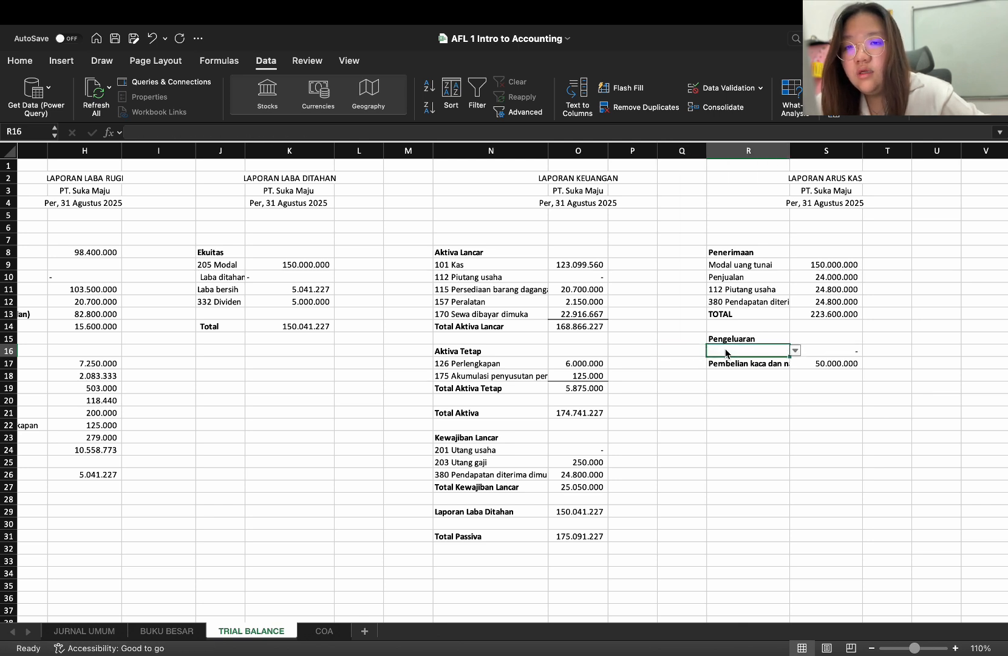
type("Pem")
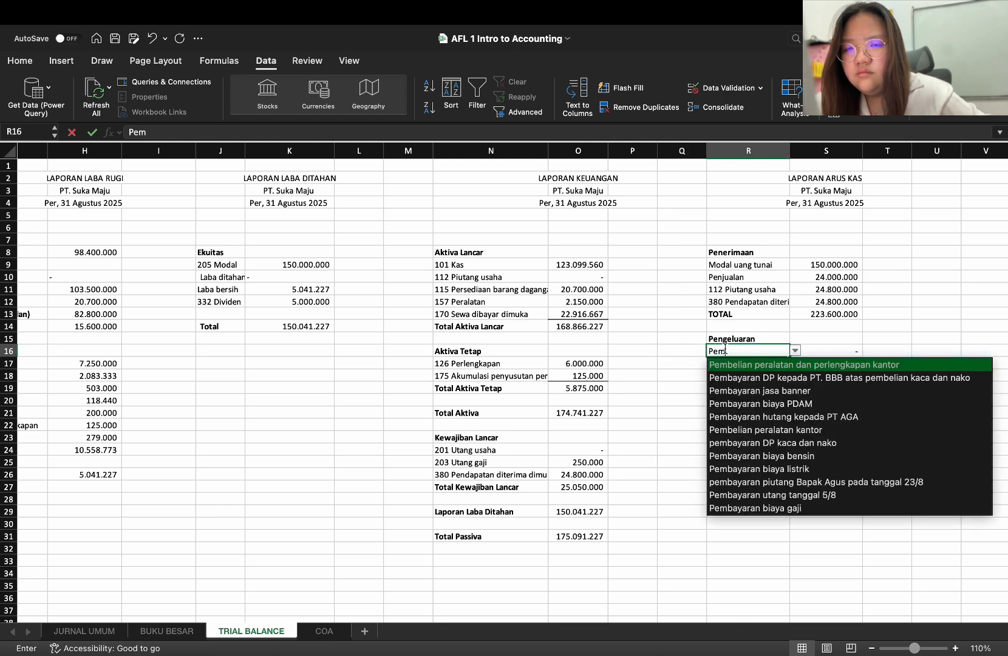
Overwrite R16 with the blank cell Q16 to remove its list restriction and enter "Pembayaran Hutang"
left_click(690, 354)
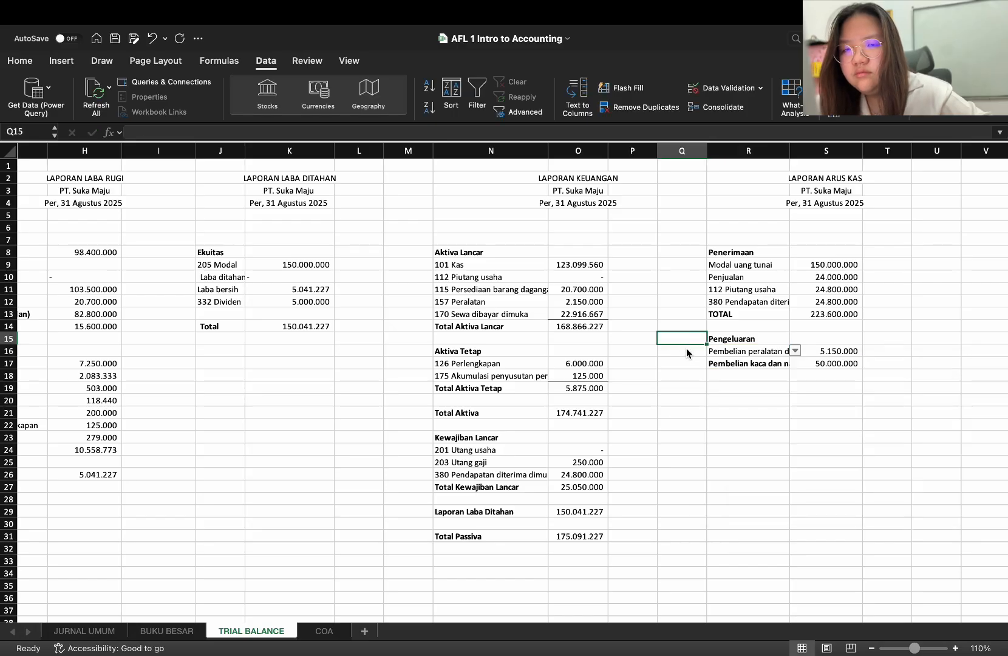
key("ctrl+c")
left_click(746, 353)
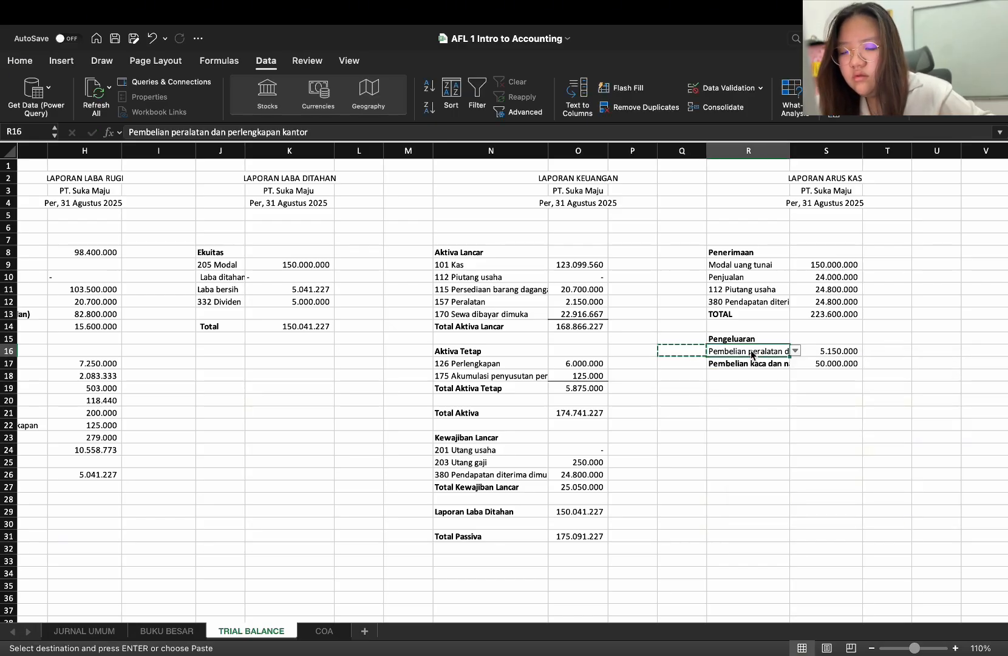
key("ctrl+v")
double_click(751, 350)
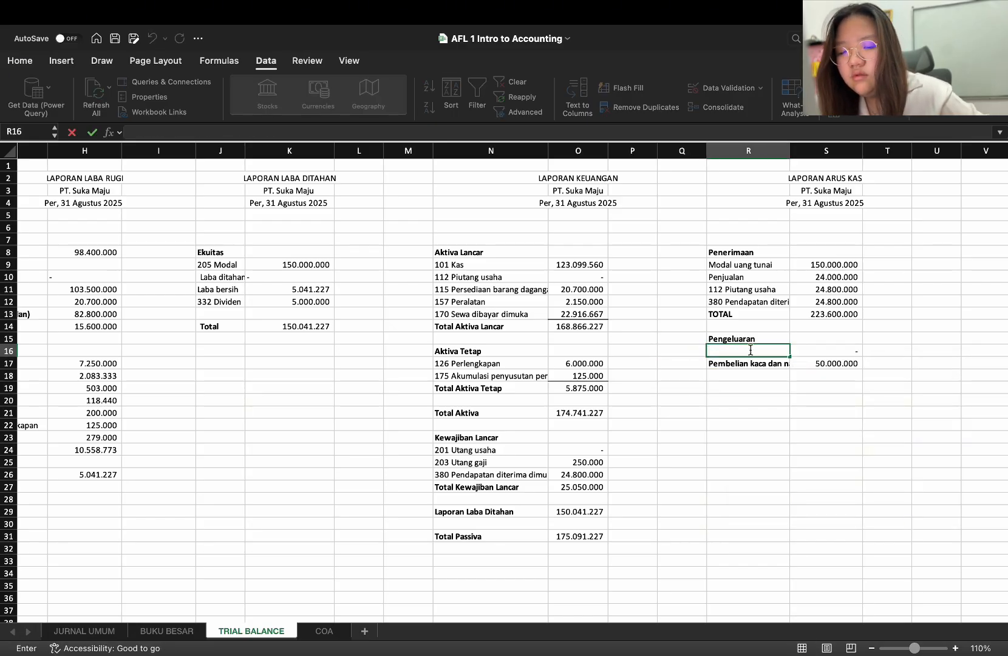
type("Pembayar")
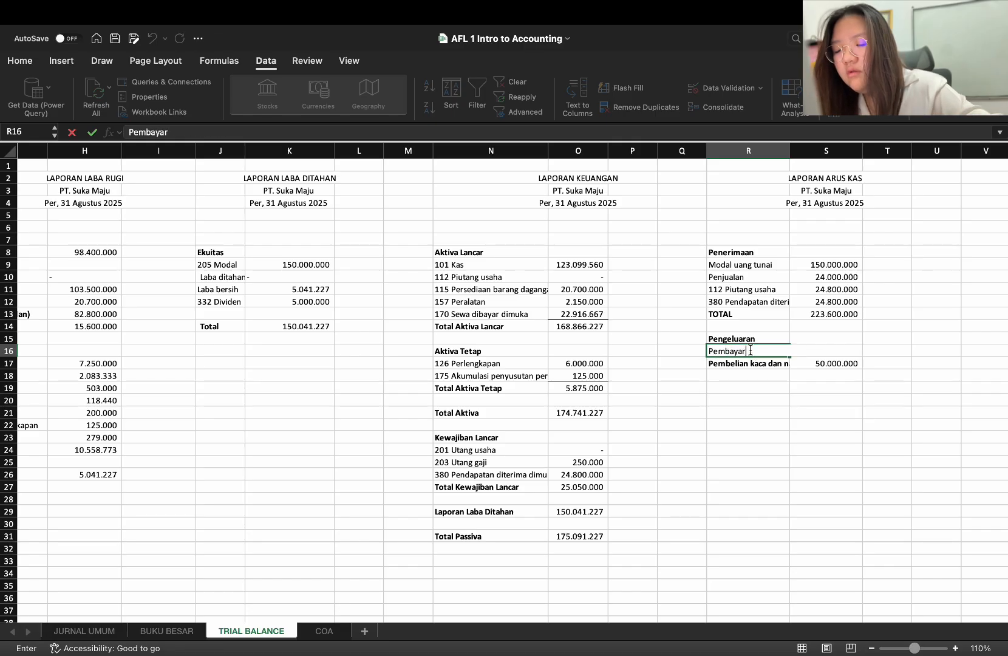
type("an HUtan")
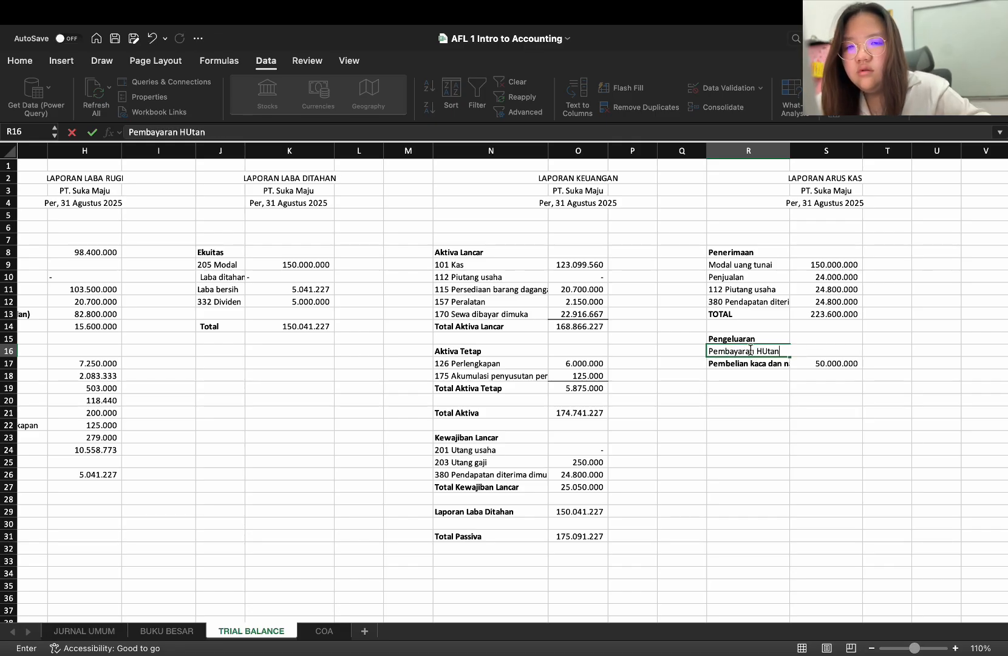
key("BackSpace")
key("BackSpace")
key("BackSpace")
type("tan")
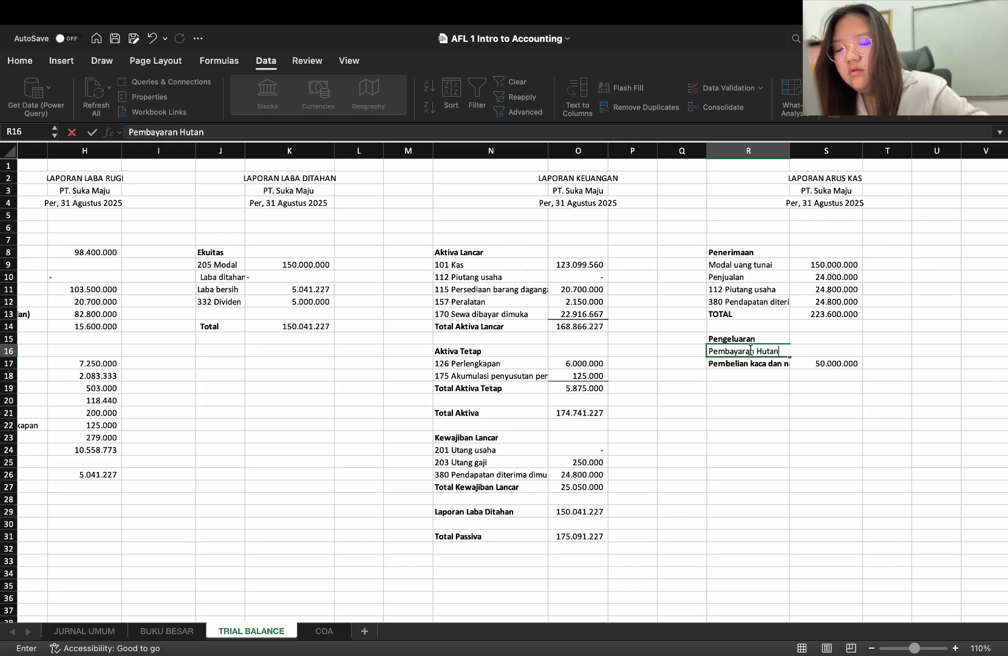
left_click(841, 350)
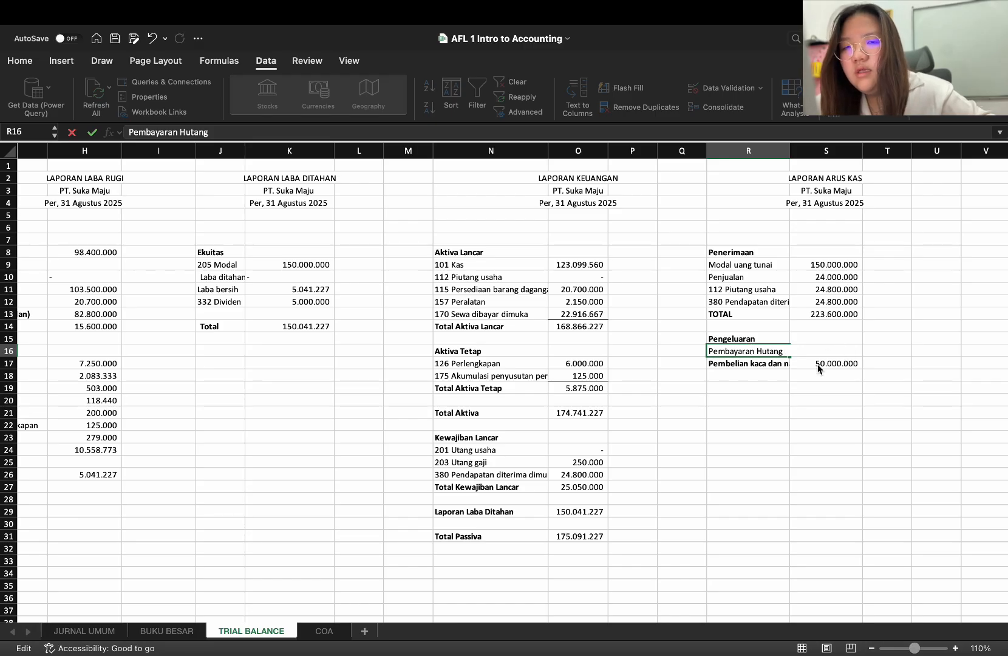
left_click(839, 381)
Replace the SUMIF formula in S16 with the amount 5300000 for the debt payment
left_click(839, 352)
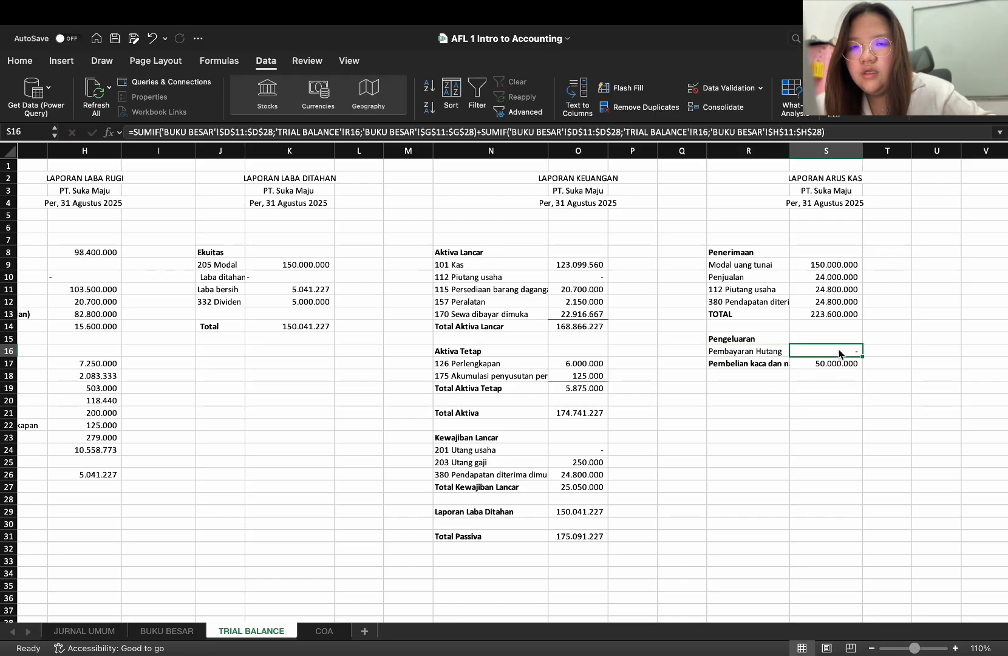
type("53")
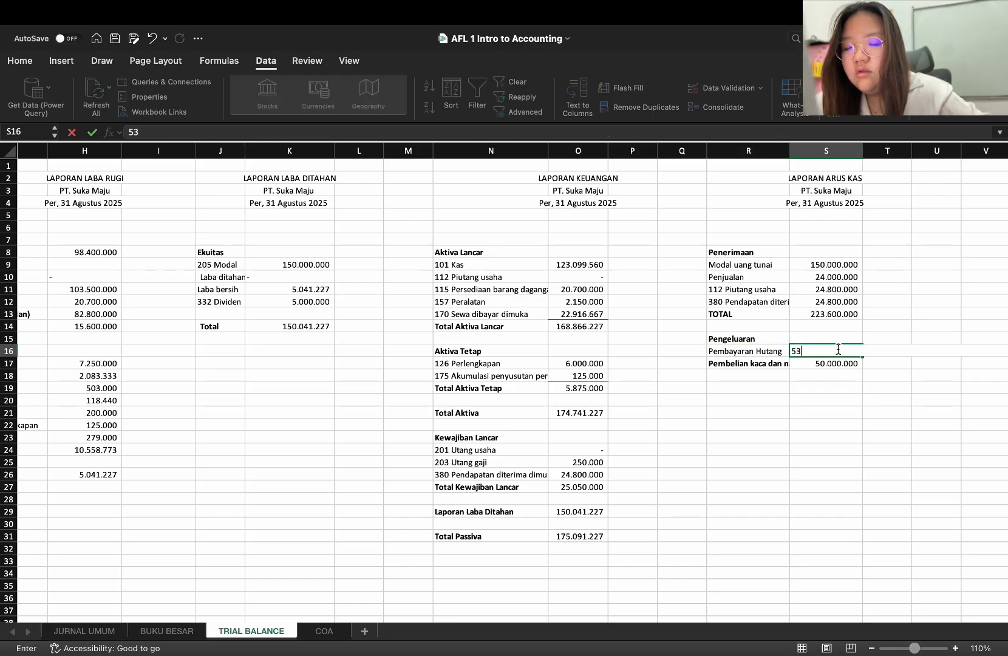
type("0.000.000")
key("Return")
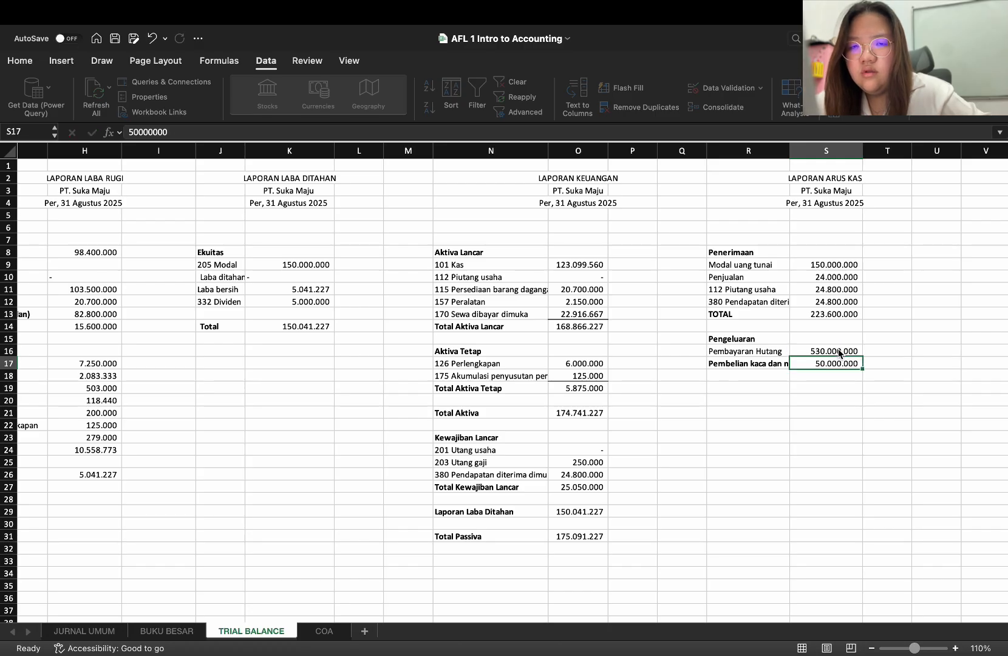
double_click(827, 351)
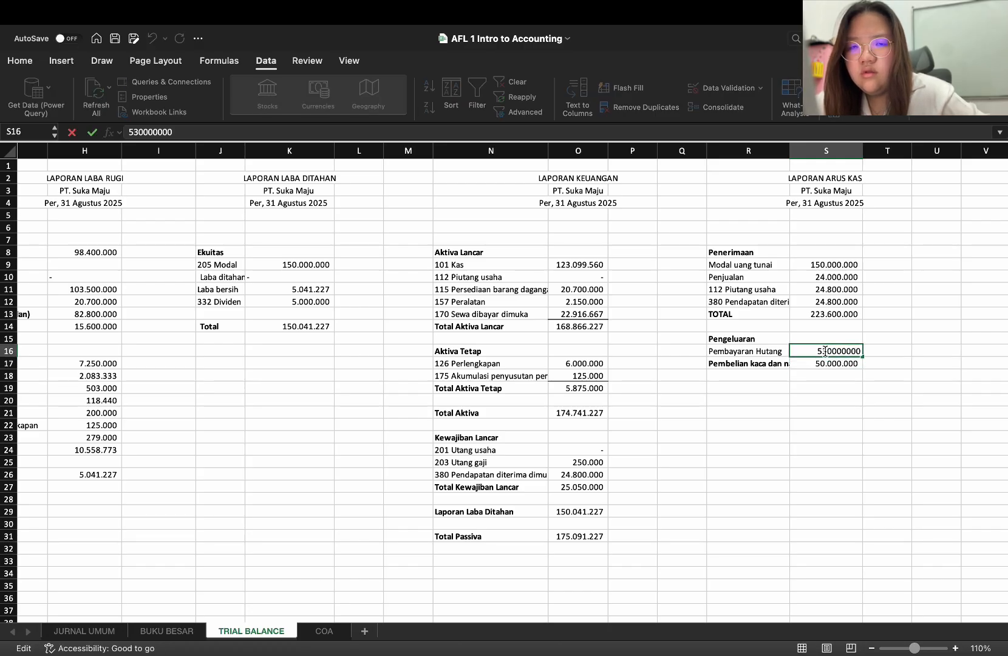
key("BackSpace")
key("shift+Return")
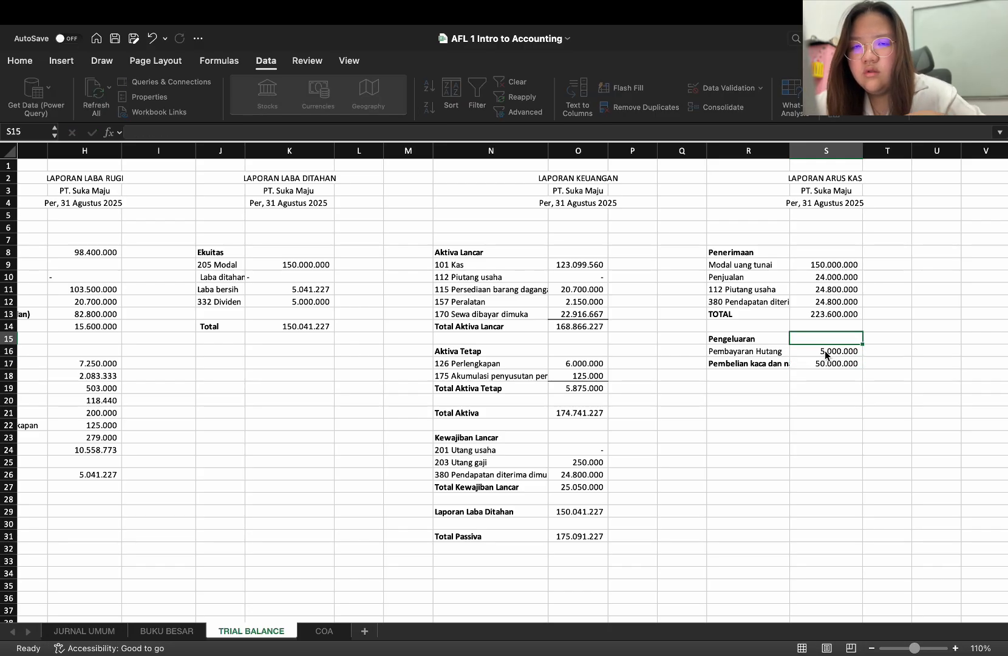
double_click(833, 352)
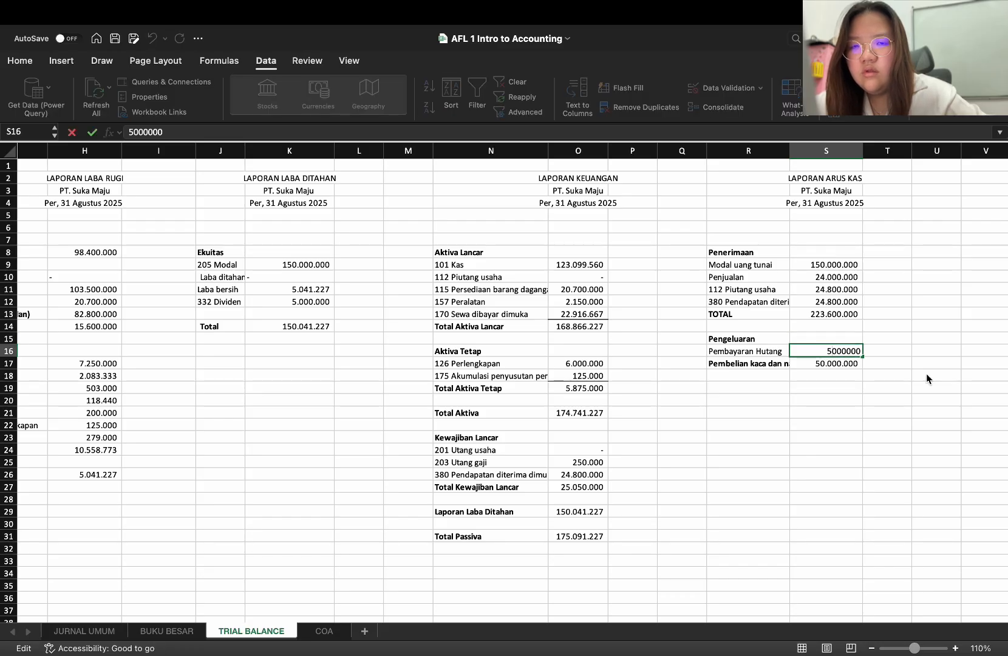
key("Delete")
type("3")
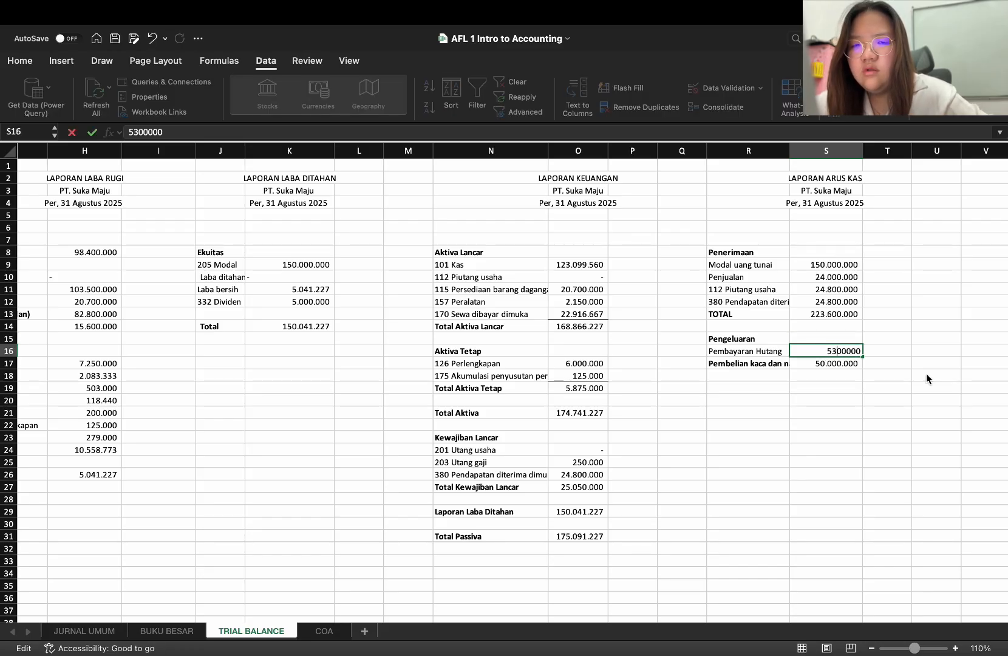
key("Return")
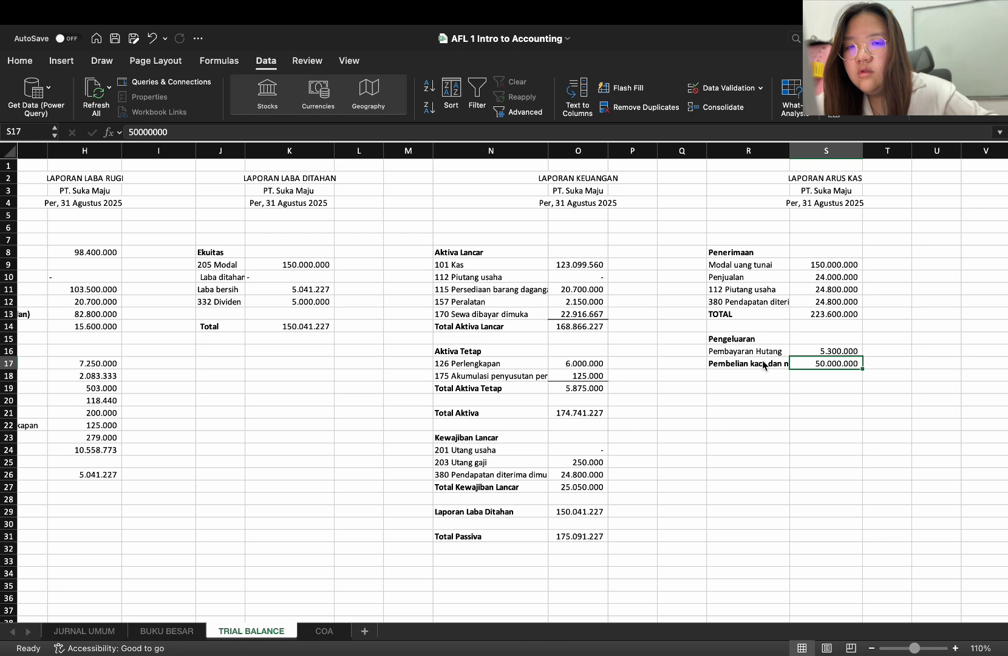
Remove the bold formatting from the "Pembelian kaca dan nako" item in R17
left_click(763, 364)
key("ctrl+b")
key("Return")
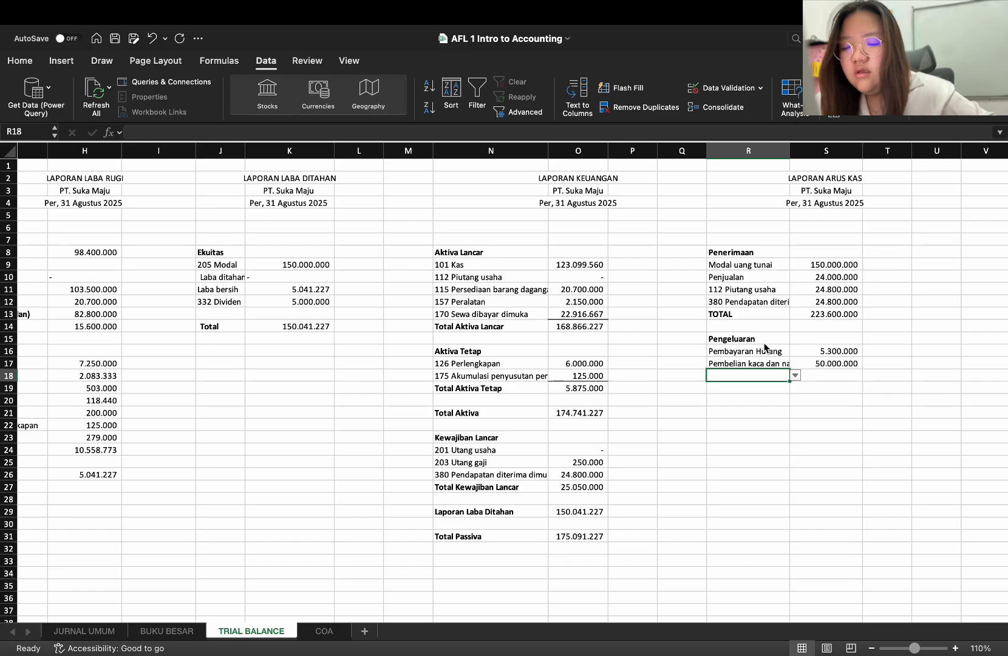
type("pemba")
key("BackSpace")
key("BackSpace")
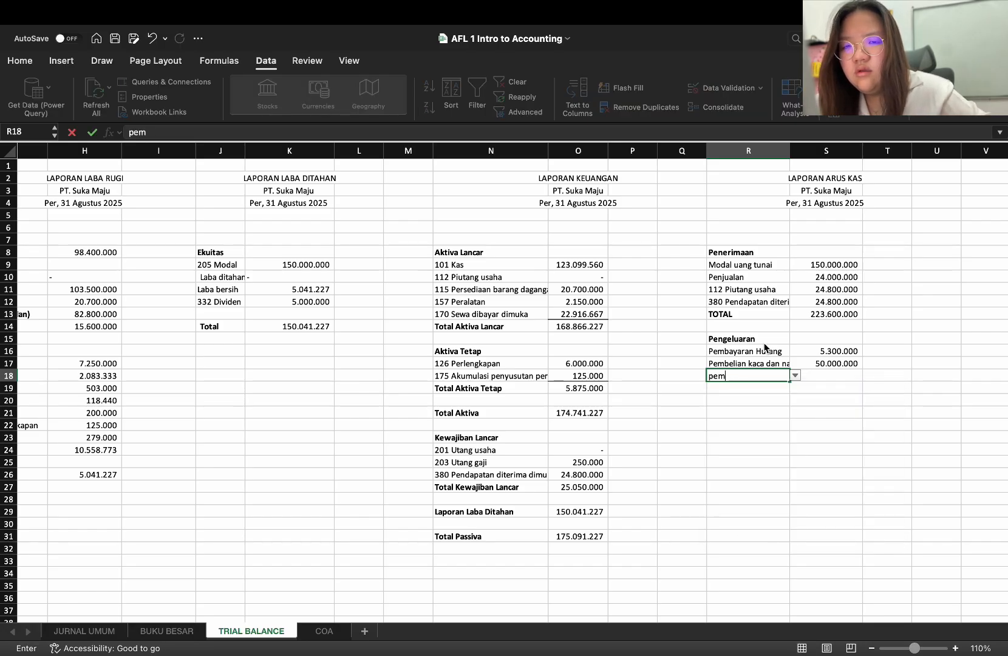
key("BackSpace")
key("BackSpace")
key("BackSpace")
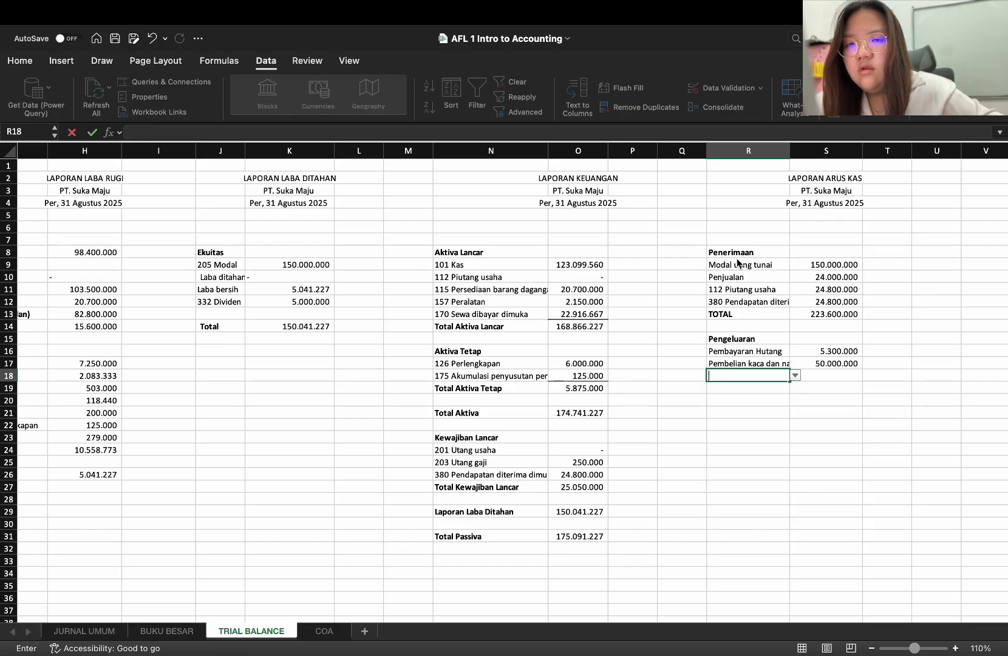
key("Escape")
left_click(739, 263)
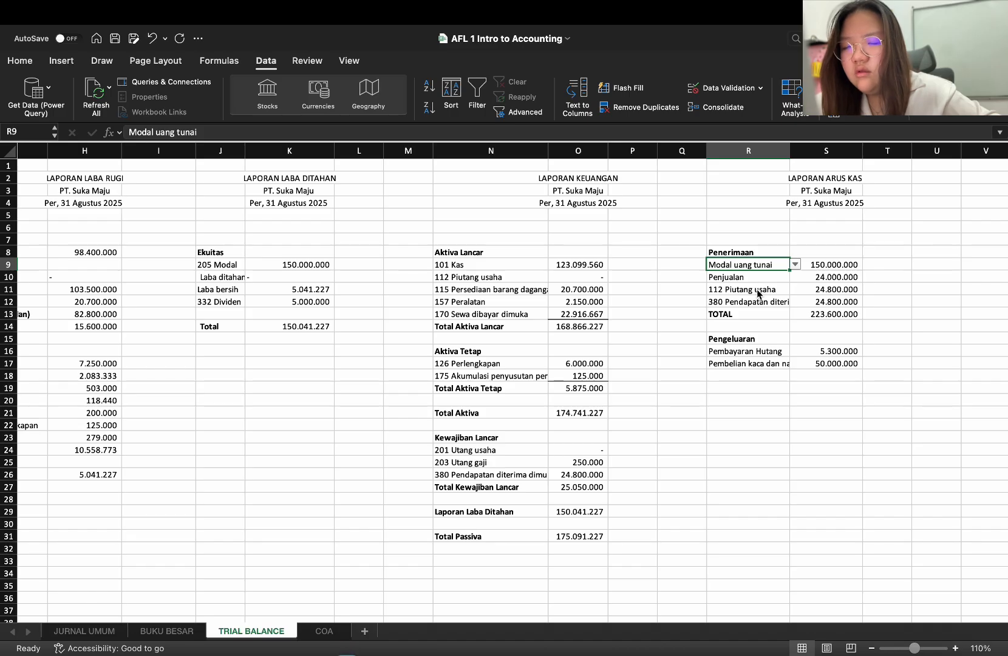
key("super+c")
left_click(745, 372)
type("pe")
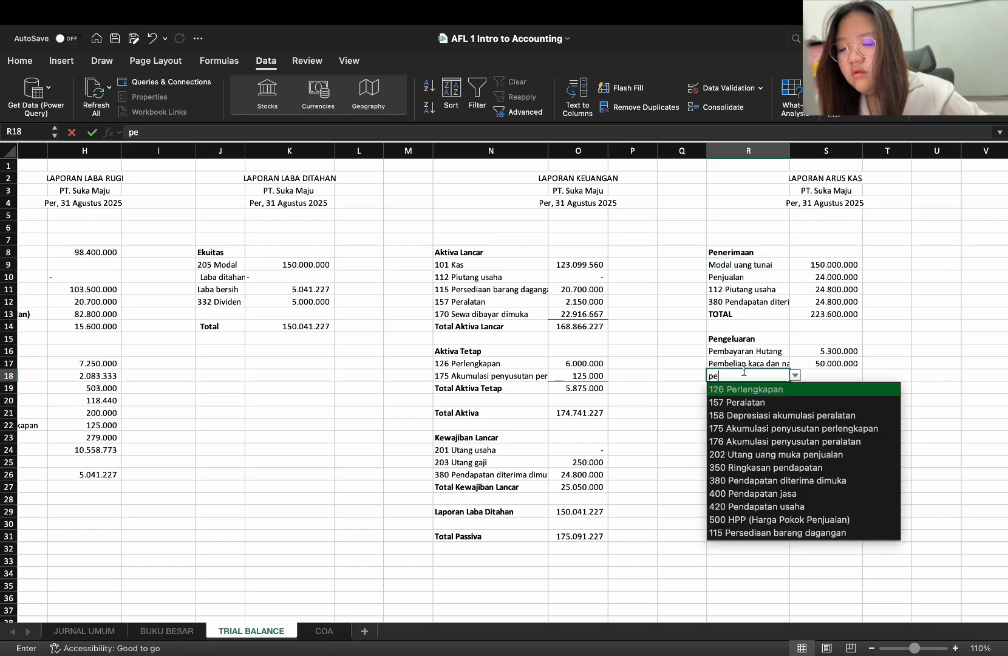
type("mb")
key("Return")
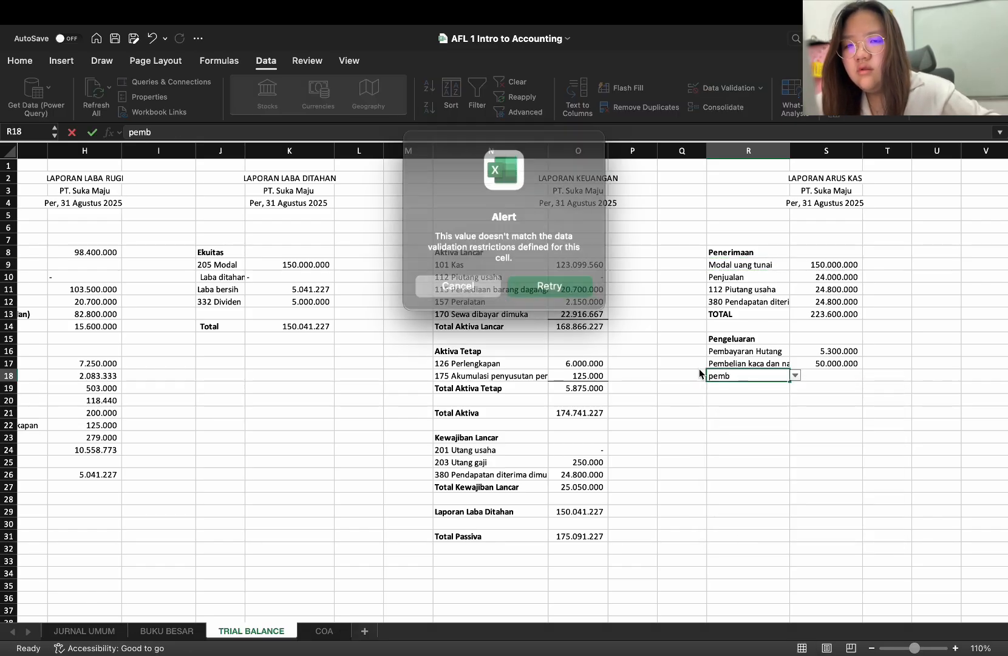
left_click(473, 279)
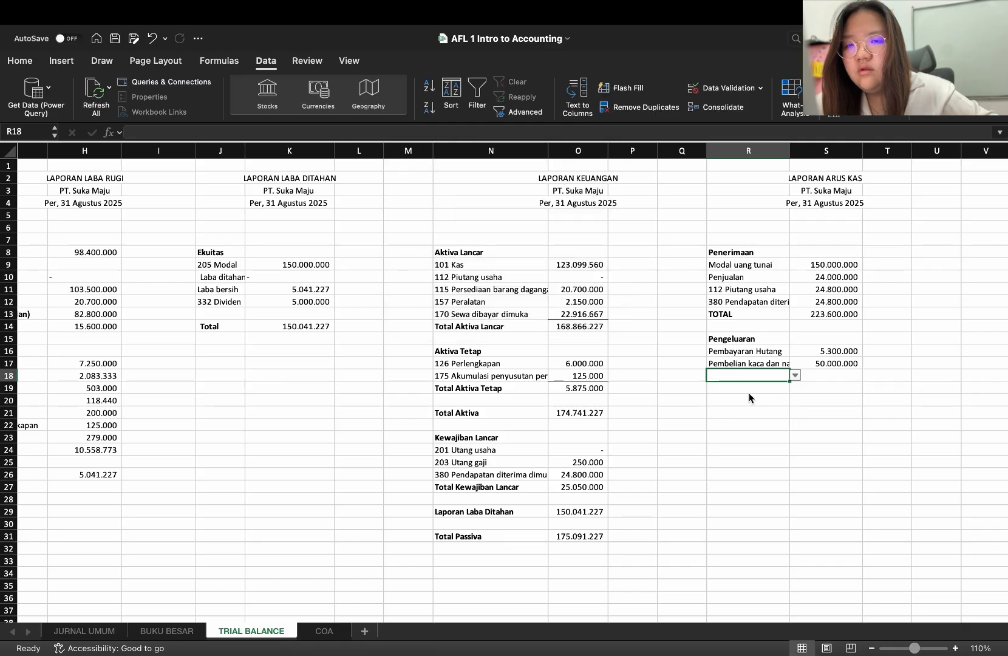
Overwrite R18 with the blank cell Q18 to remove its list restriction
left_click(692, 376)
key("super+c")
left_click(766, 379)
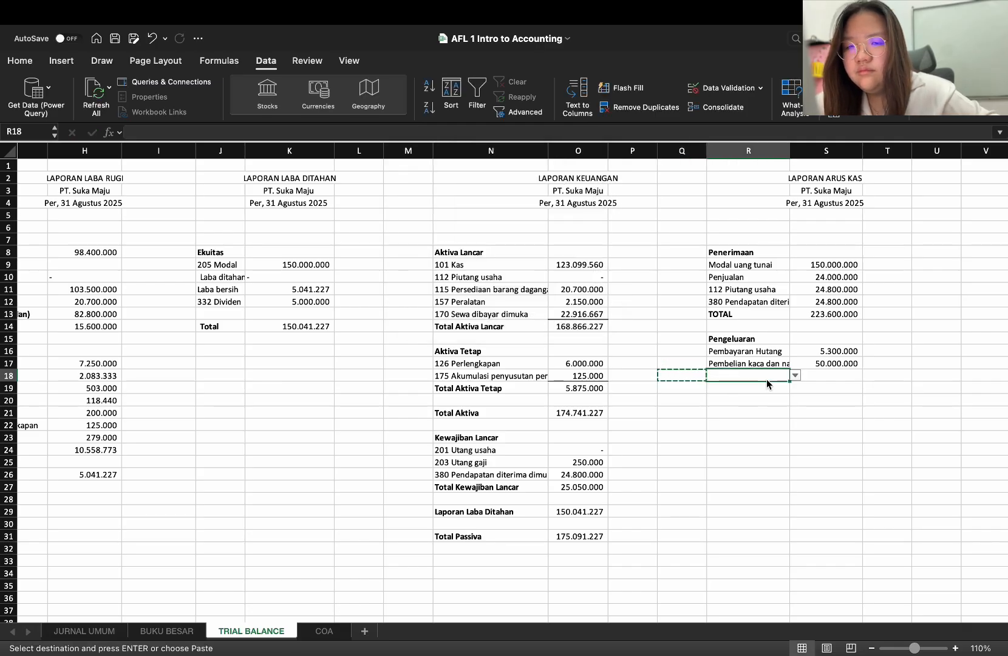
key("super+v")
key("Escape")
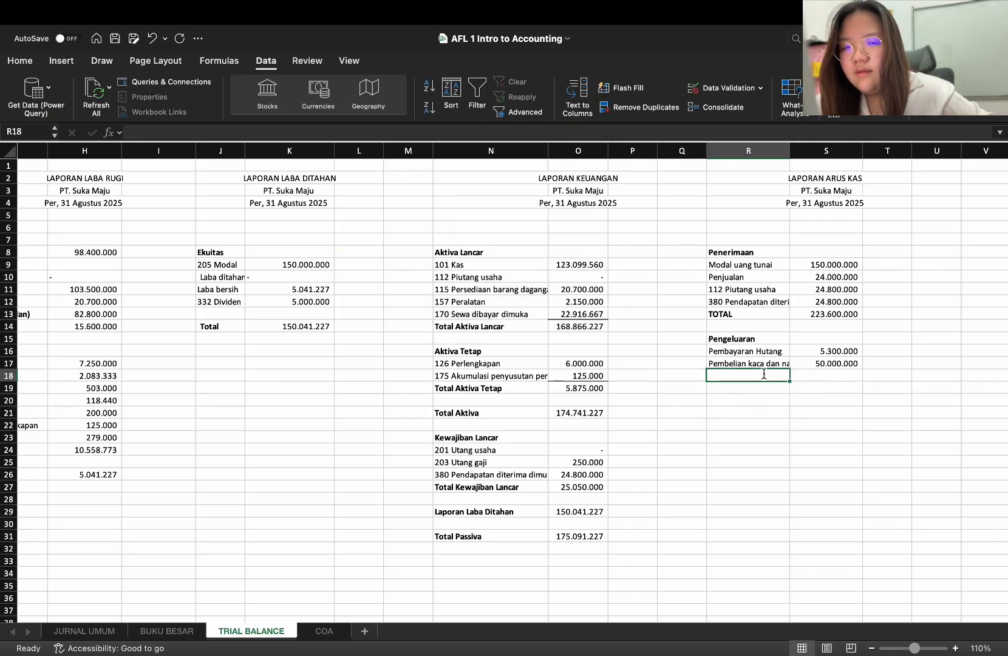
Enter the expense item "Pembayaran sewa dimuka" in R18 with the amount 25000000 in S18
type("Pembayaran")
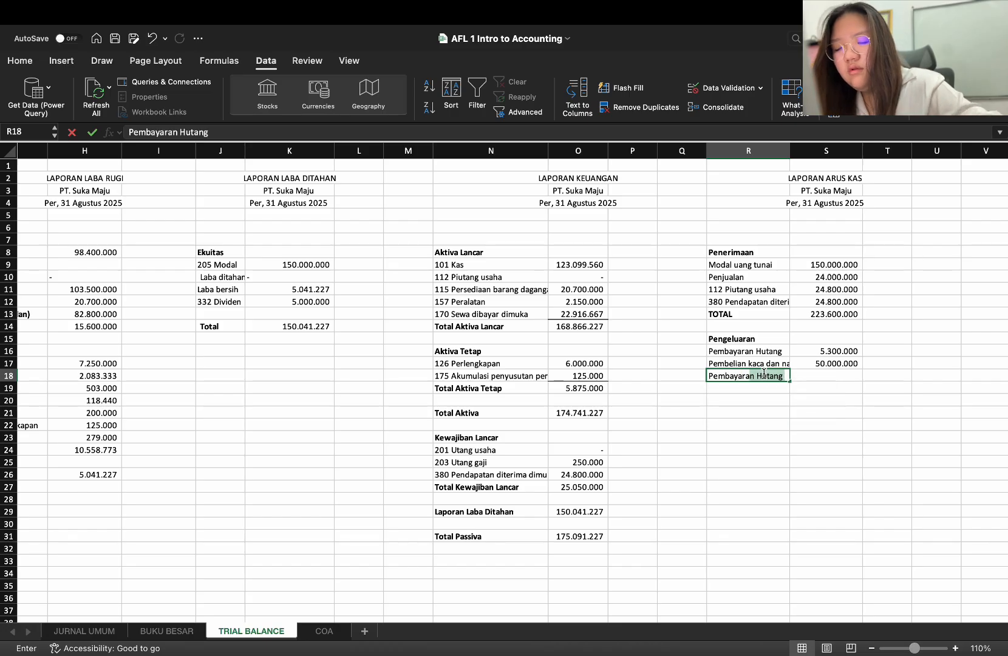
type(" sewa dimuka")
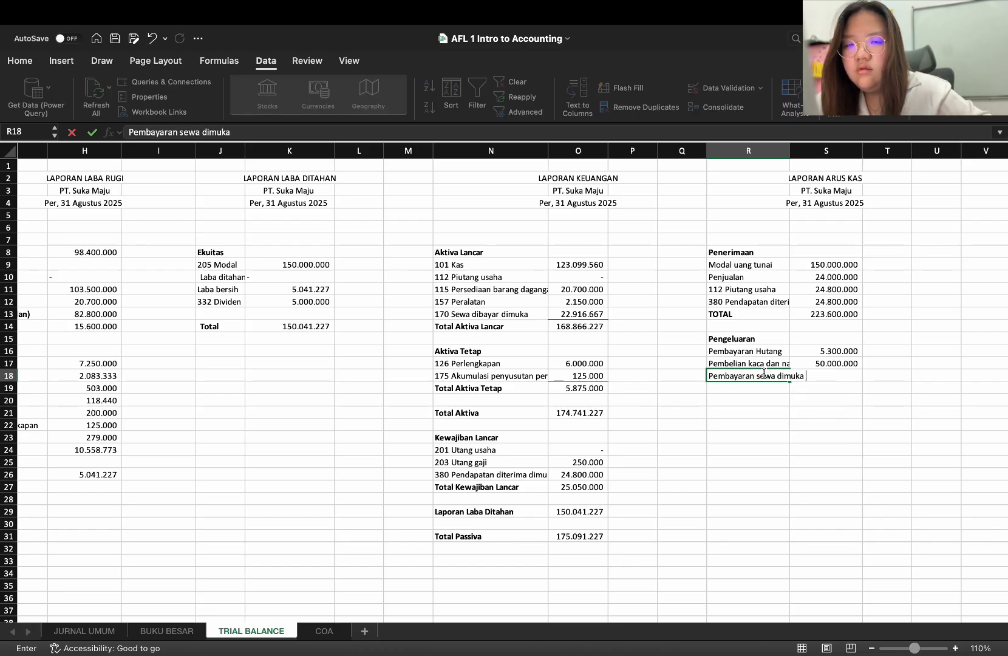
key("Tab")
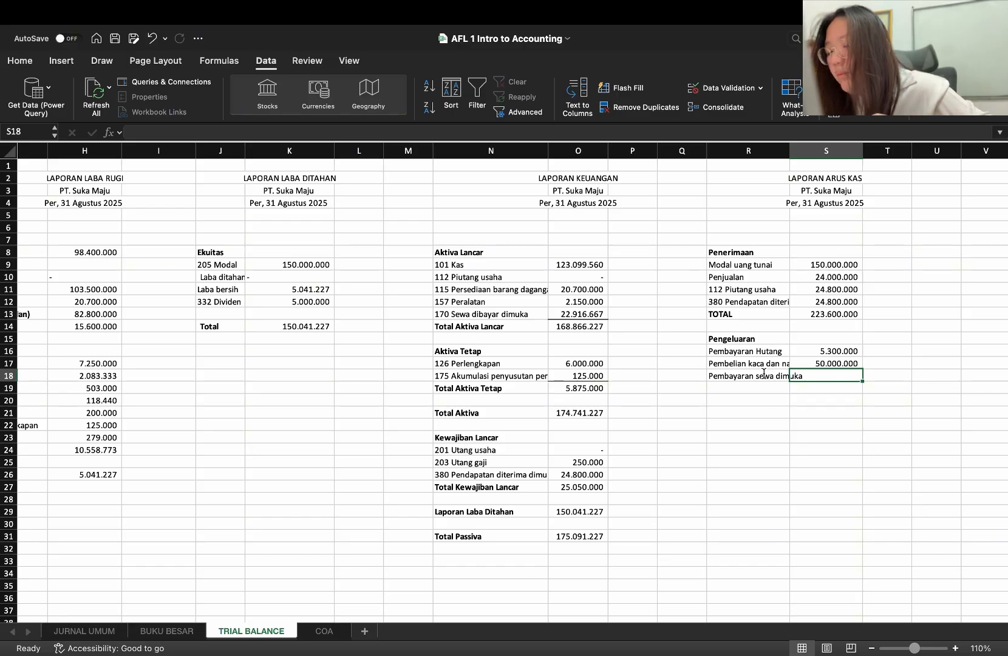
type("25.000.000")
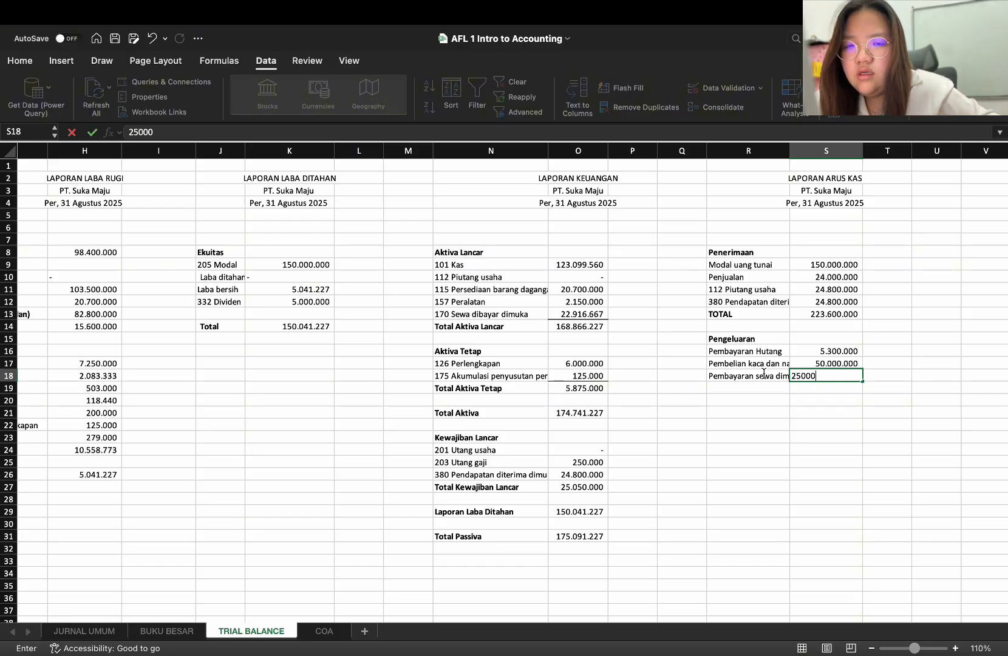
key("Return")
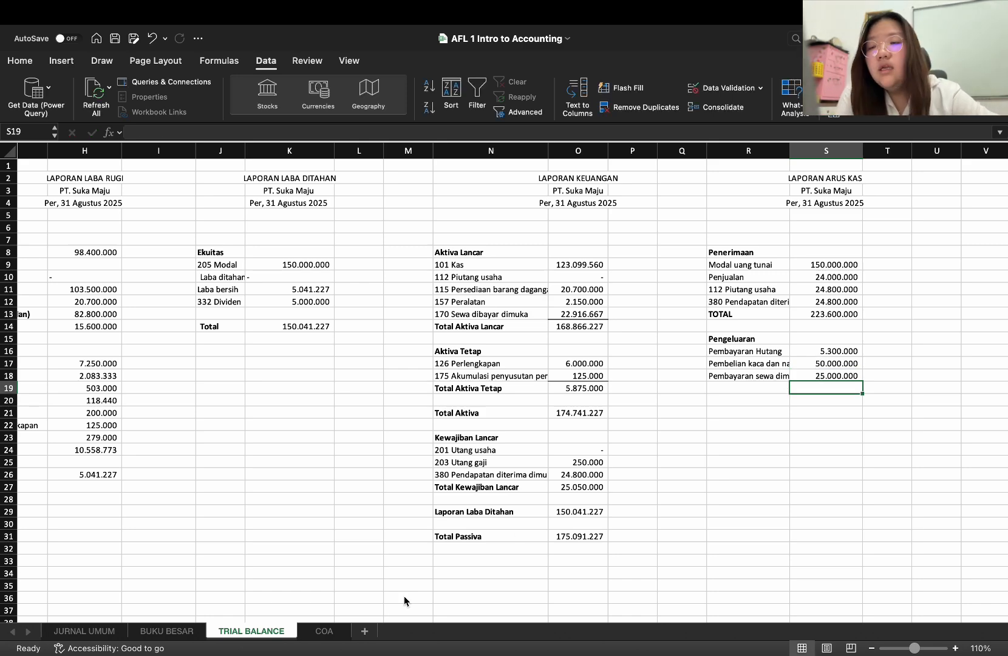
Check the ruko rent payment and its credit amount in the 101 Kas ledger on the BUKU BESAR sheet
left_click(146, 632)
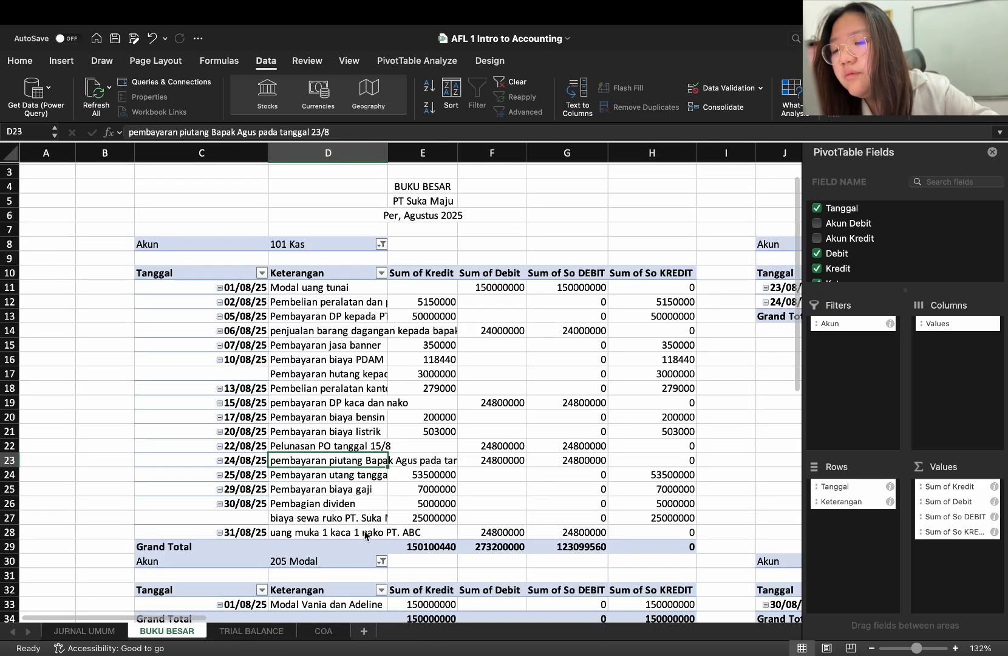
left_click(367, 533)
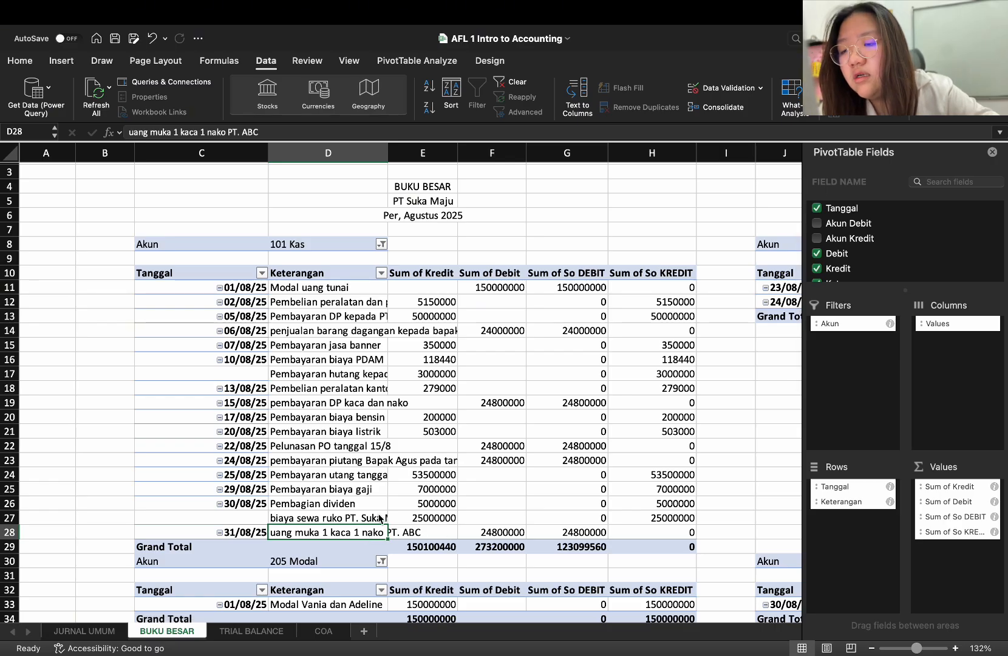
left_click(369, 518)
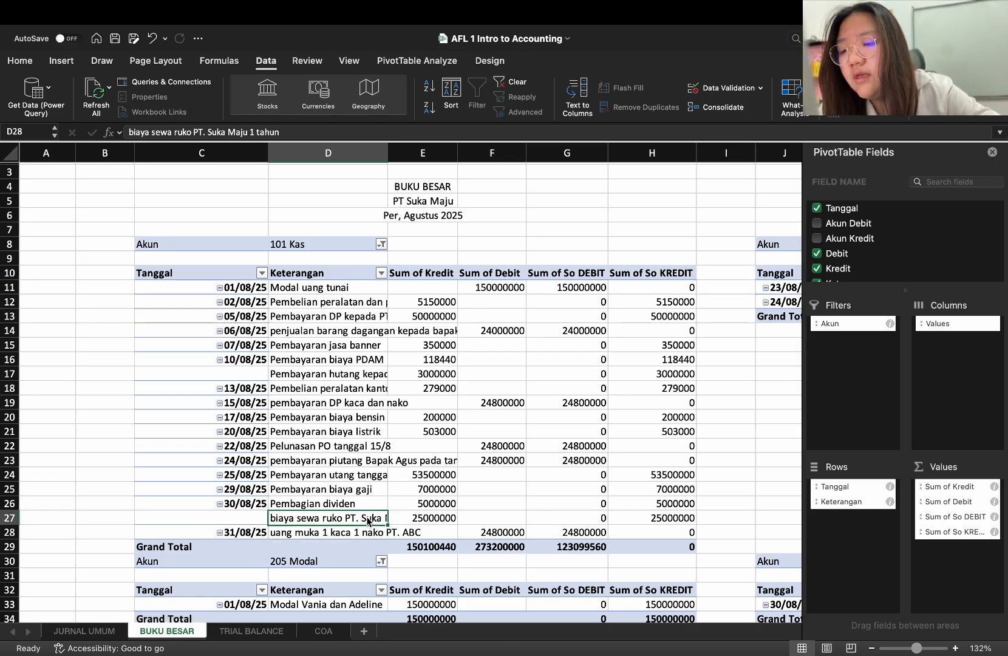
left_click(448, 520)
left_click(272, 631)
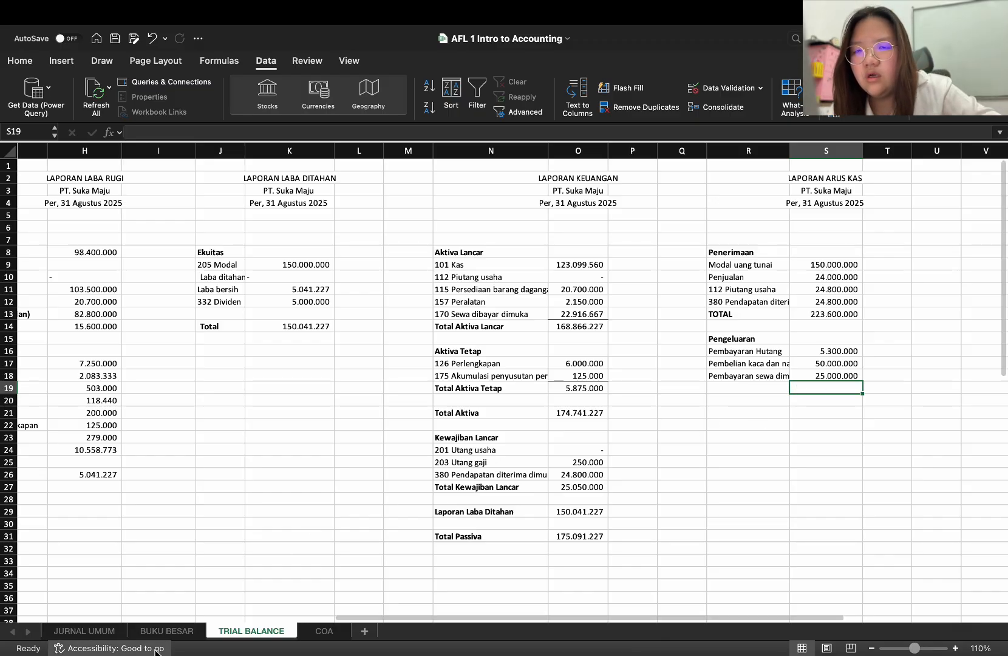
mouse_move(157, 650)
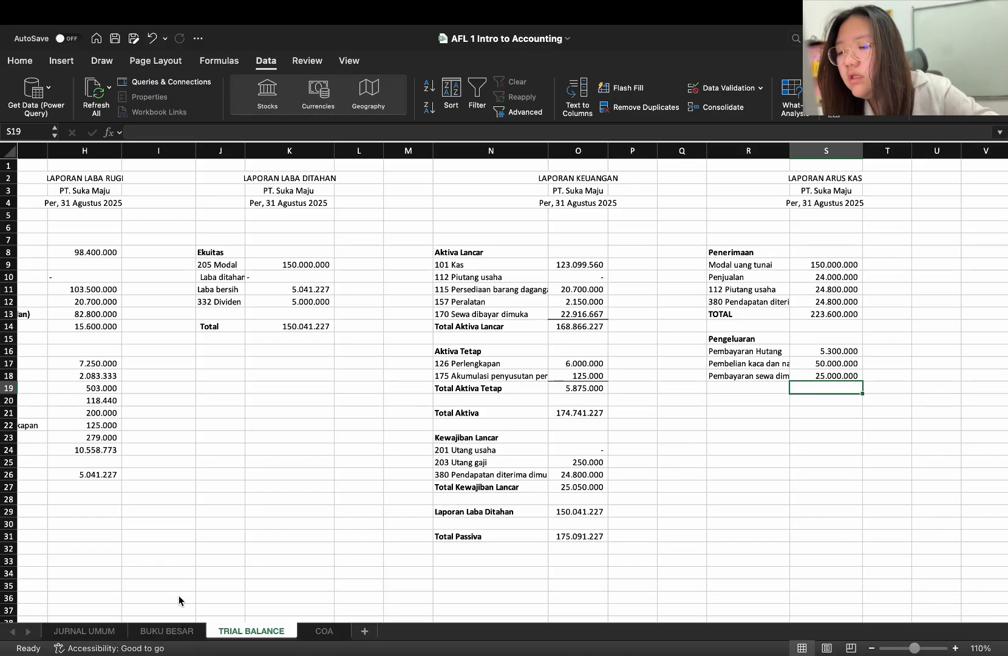
Apply the comma number style to the credit amounts in E11:E28 of the 101 Kas ledger on BUKU BESAR
left_click(163, 634)
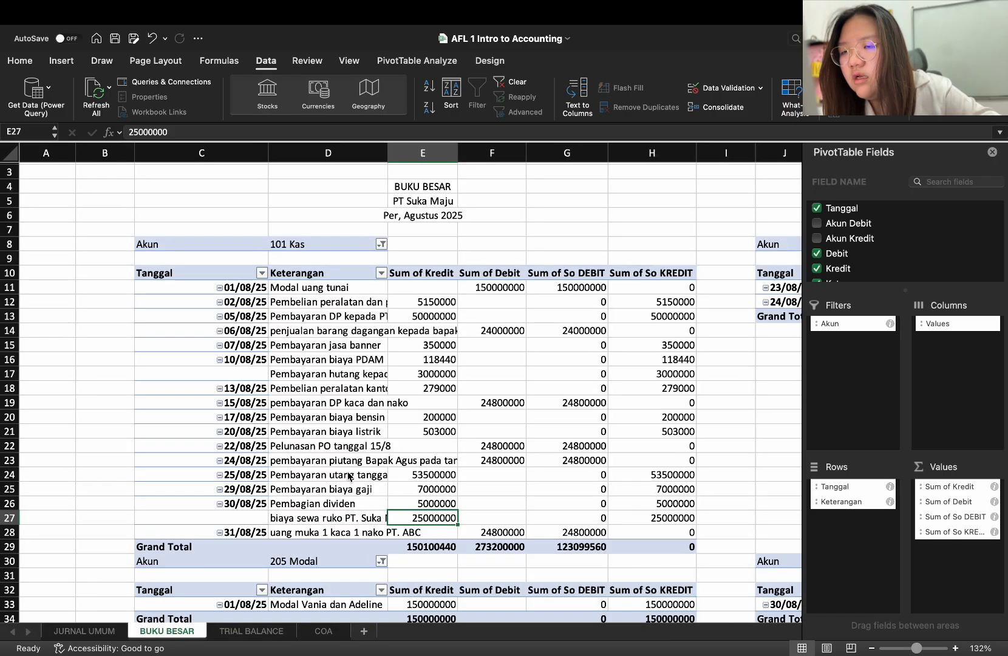
left_click(351, 323)
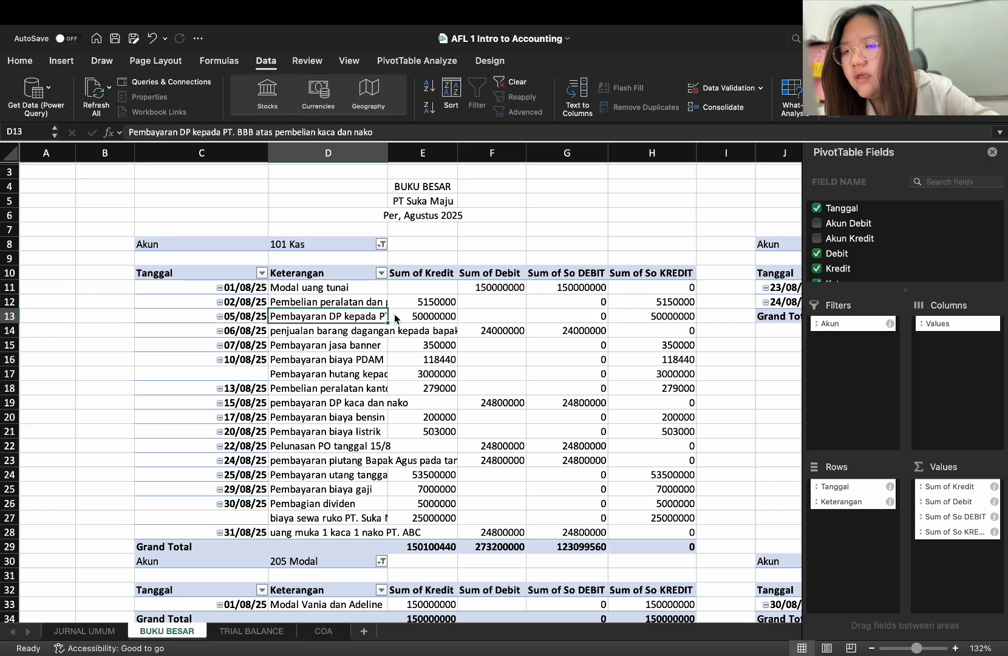
left_click_drag(440, 291, 452, 534)
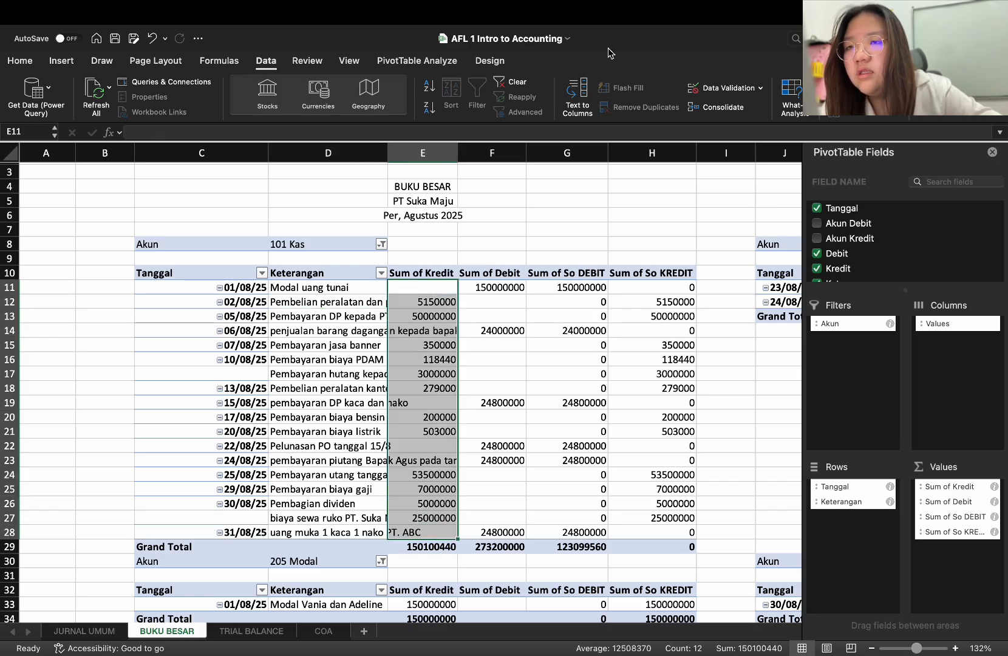
left_click(22, 61)
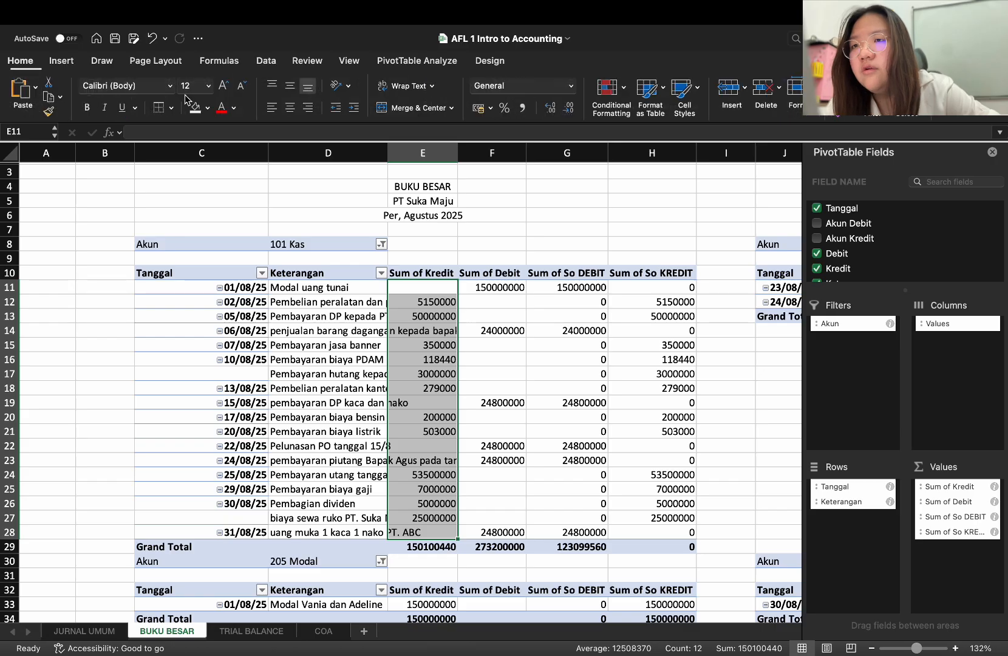
left_click(524, 108)
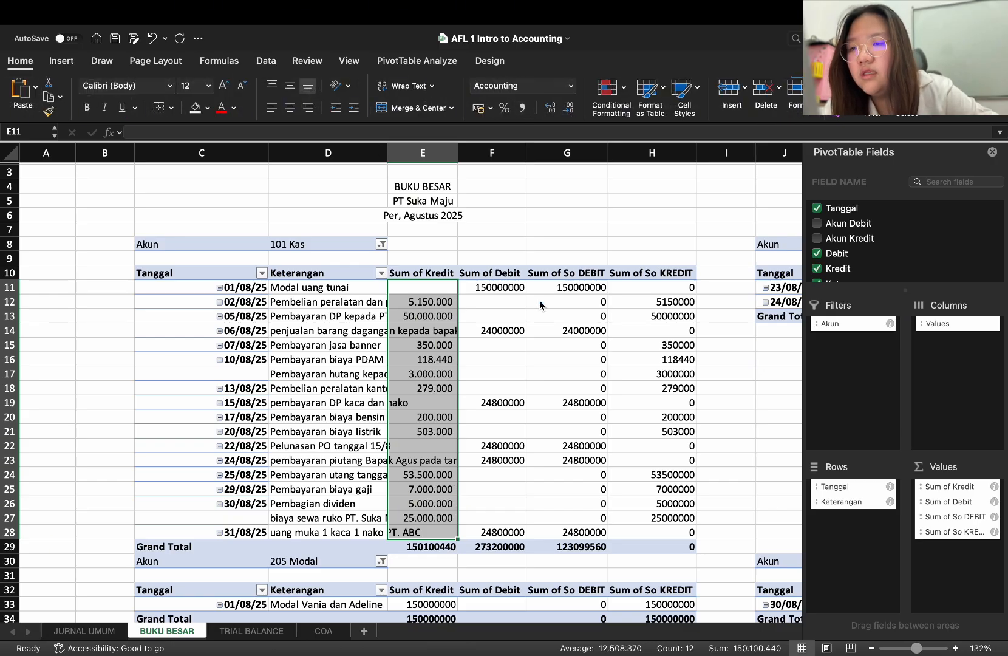
left_click(525, 246)
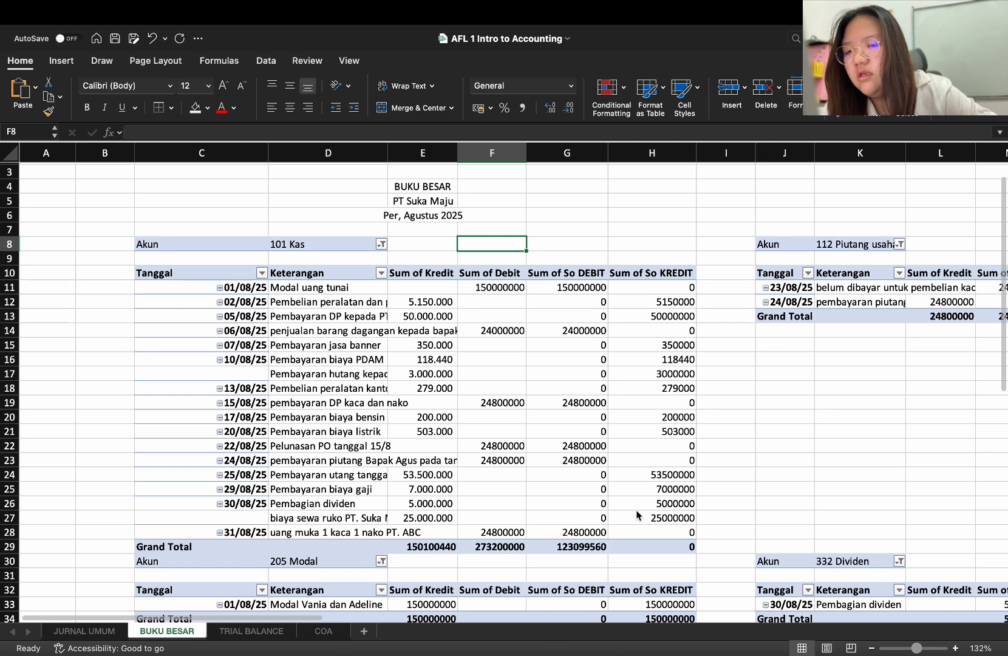
Apply the comma number style to the debit and balance amounts in F11:H28 of the 101 Kas ledger
left_click_drag(588, 290, 649, 550)
left_click_drag(489, 272, 650, 529)
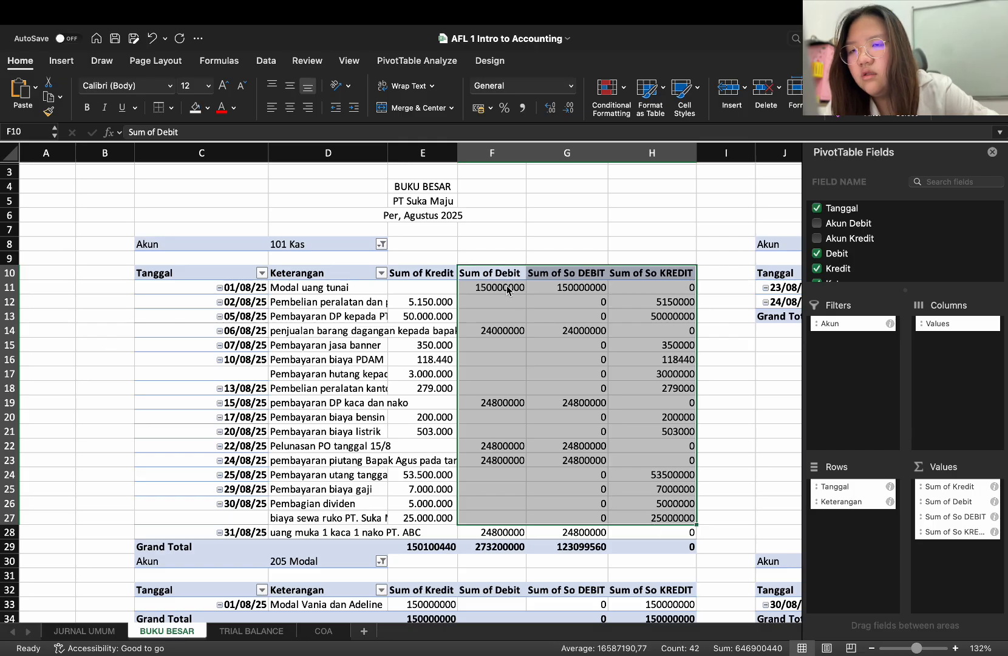
left_click_drag(509, 288, 656, 533)
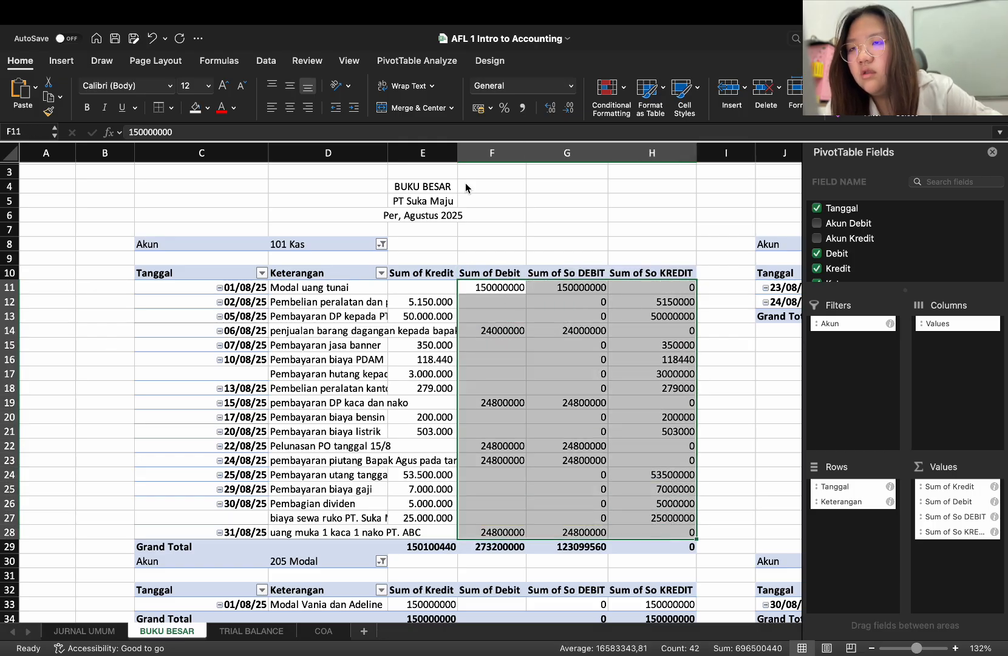
left_click(521, 110)
left_click(495, 419)
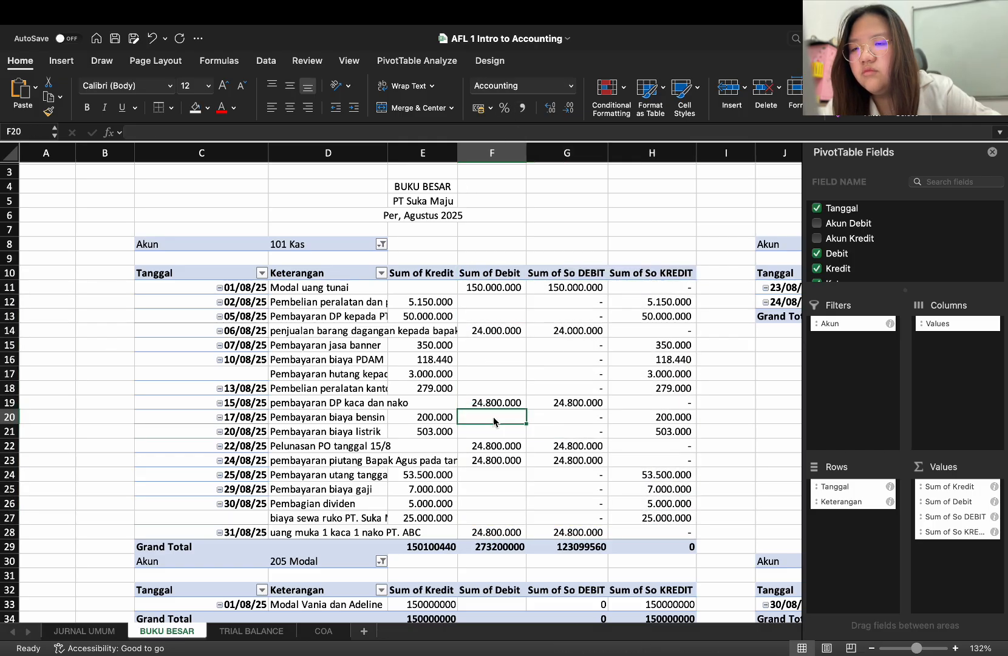
Return to the TRIAL BALANCE sheet and enter the expense item "Pembelian meja" in R19 under Pengeluaran
left_click(261, 630)
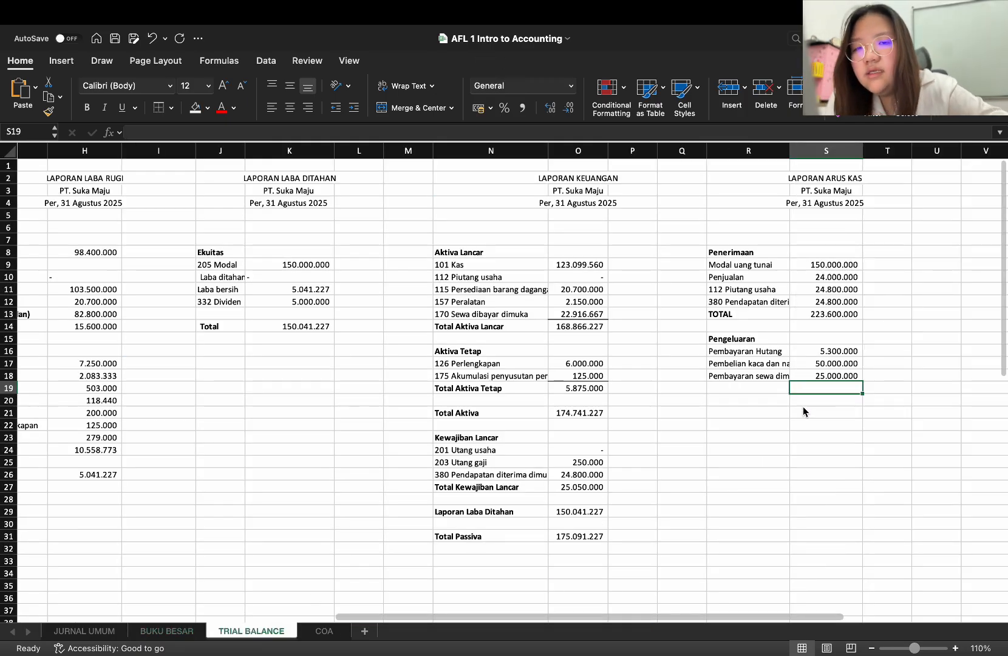
left_click(775, 392)
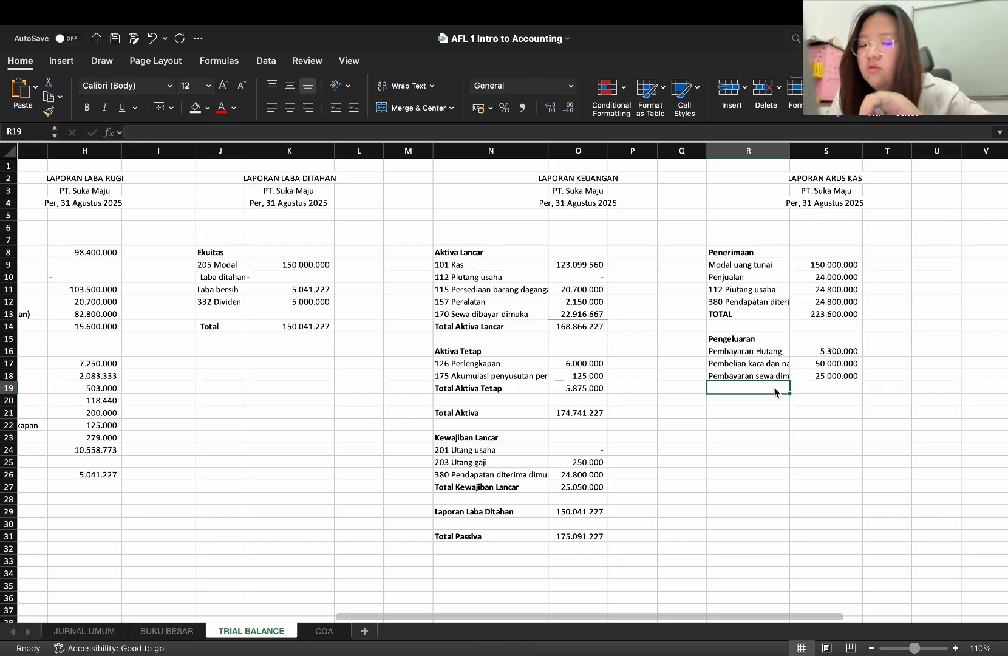
type("P")
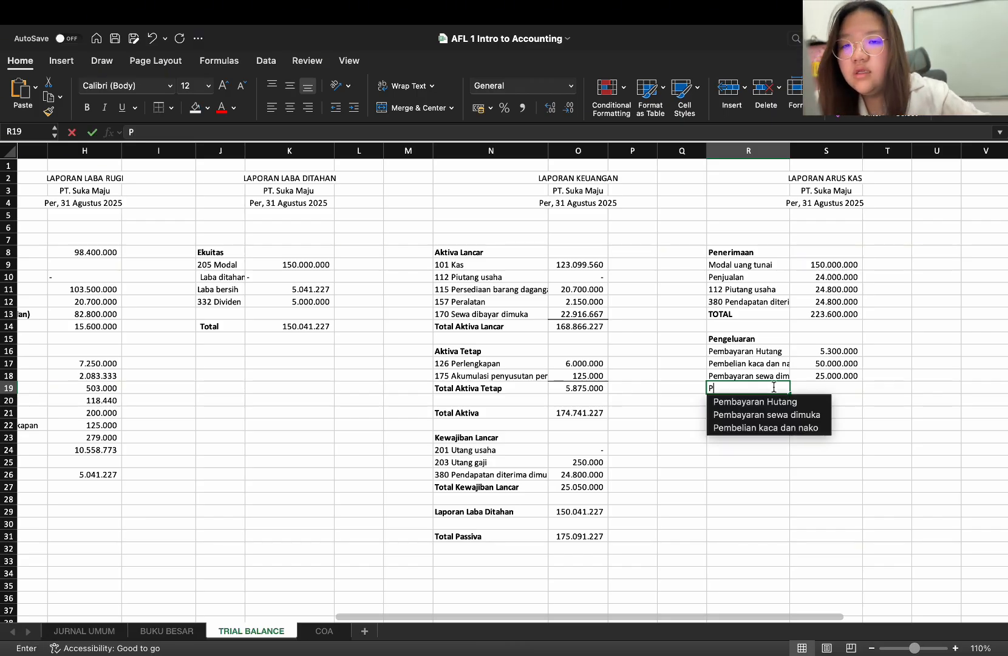
type("enmb")
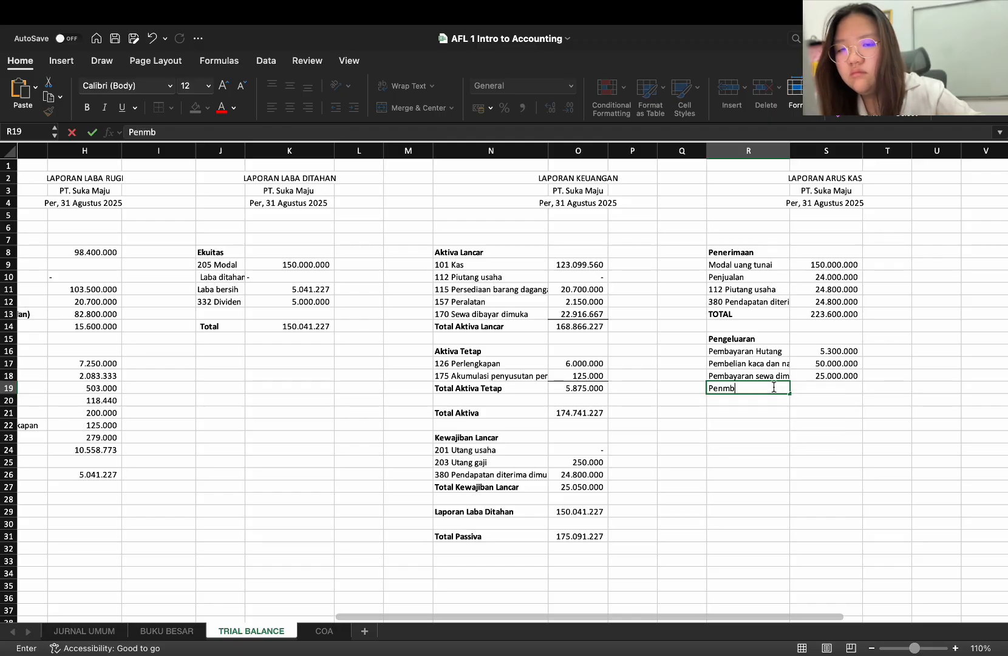
key("BackSpace")
key("BackSpace")
key("BackSpace")
type("mbelian ")
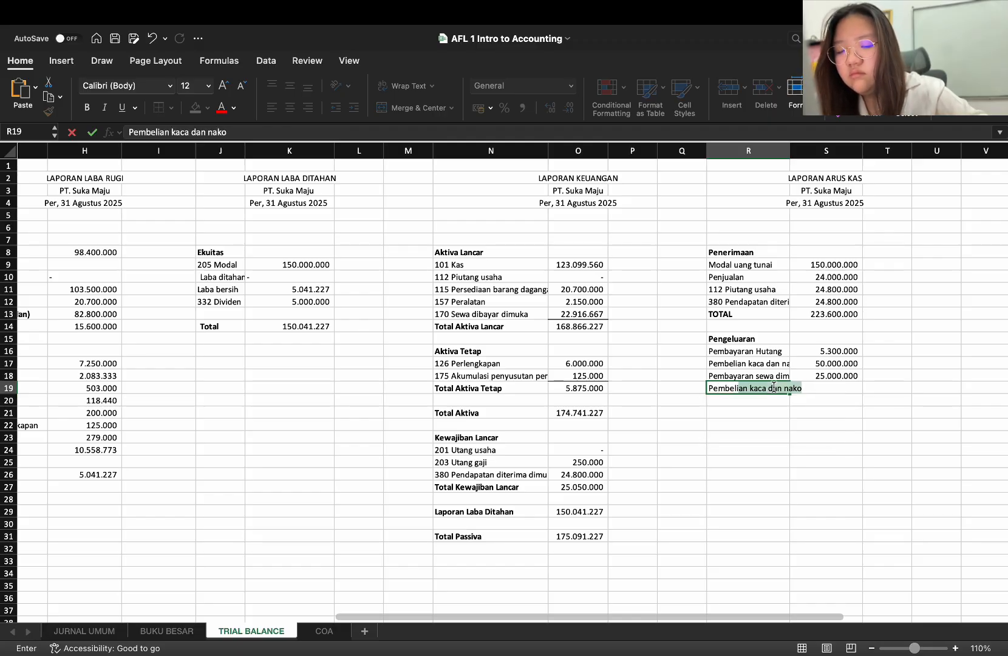
type("meja dan")
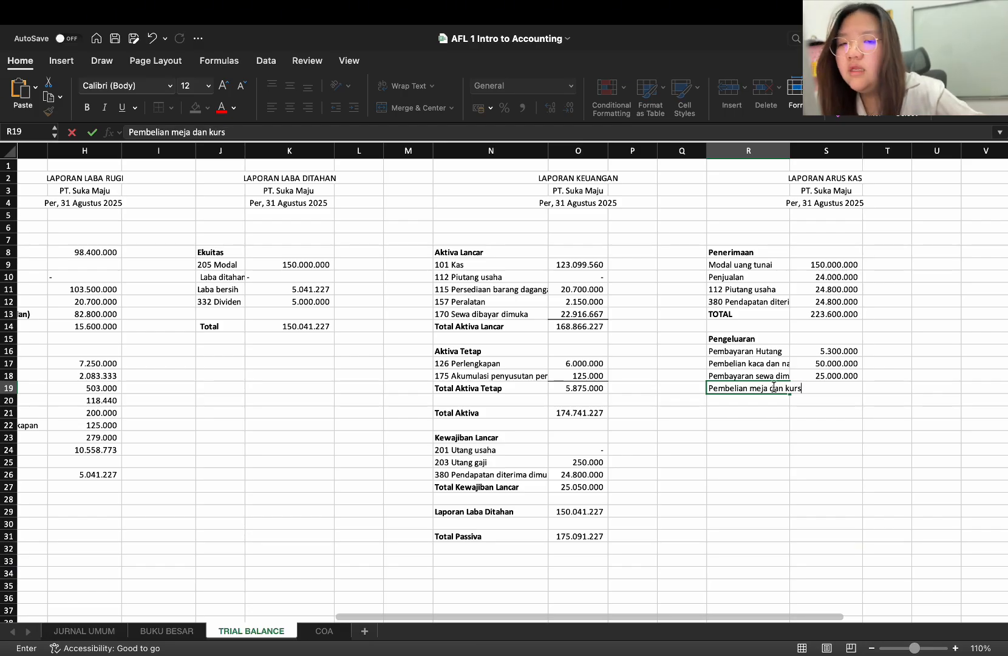
key("BackSpace")
key("BackSpace")
key("BackSpace")
key("BackSpace")
key("BackSpace")
key("Return")
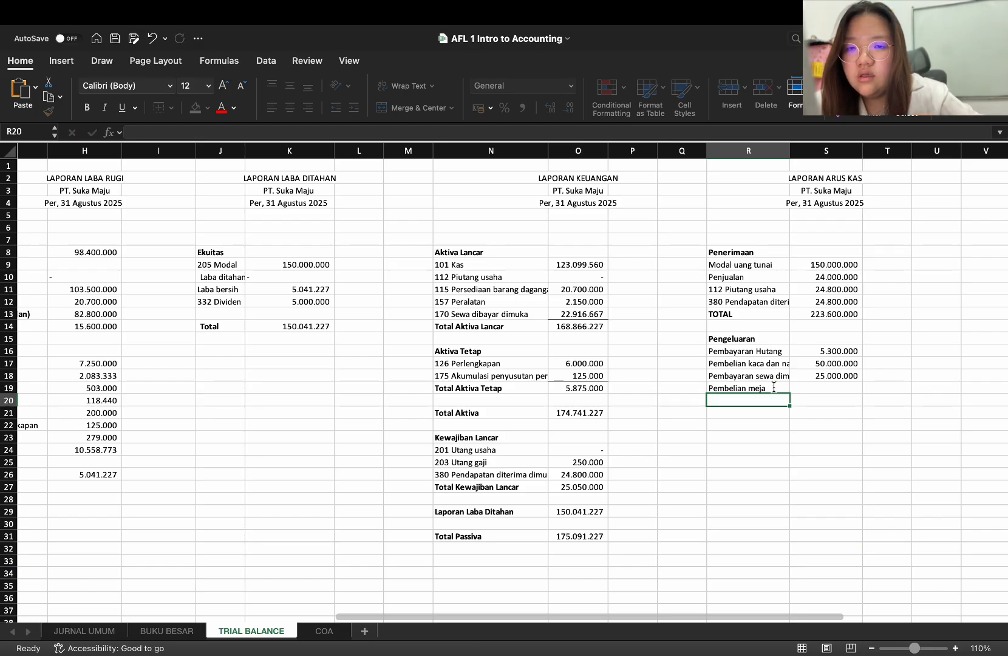
Enter the amount 3000000 in S19 for the meja purchase
key("Right")
key("Up")
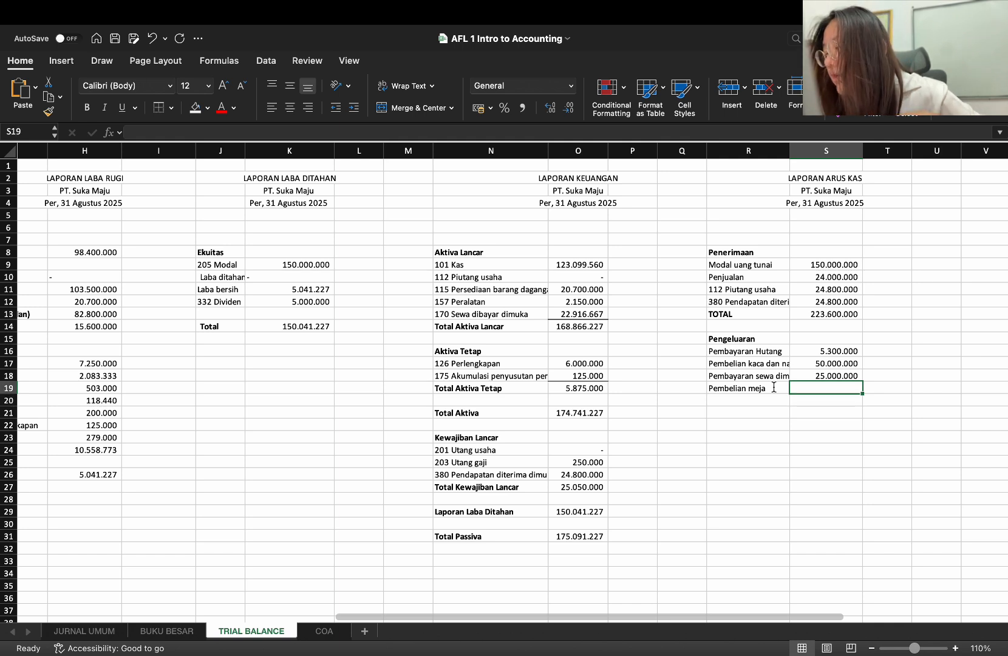
type("3000000")
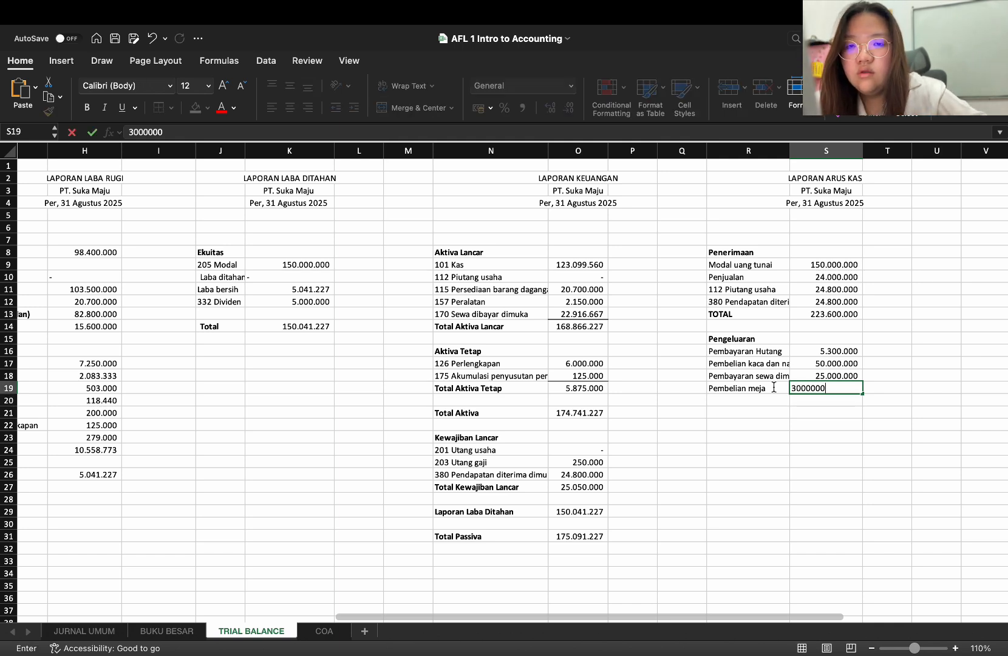
key("Return")
Enter the expense item "Pembelian kursi" in R20 with the amount 3000000 in S20
key("Left")
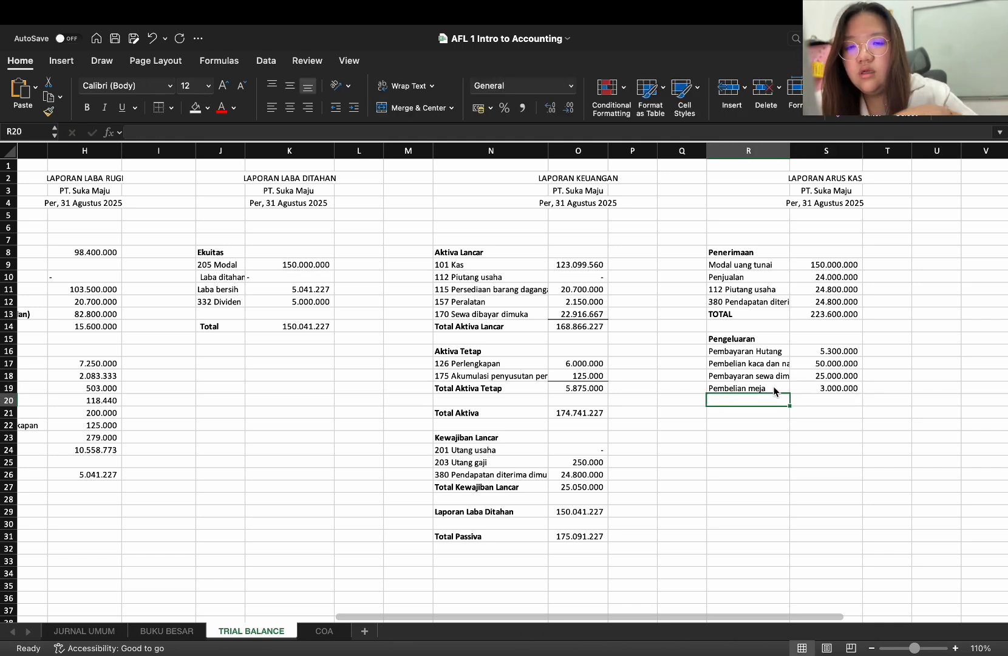
type("Pembe")
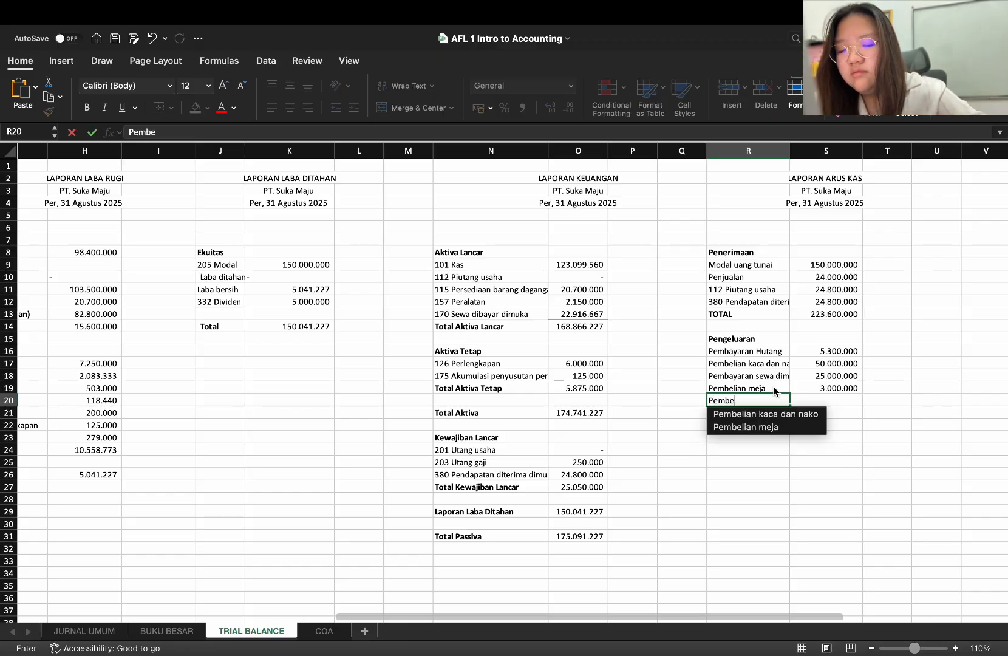
type("lian kursi")
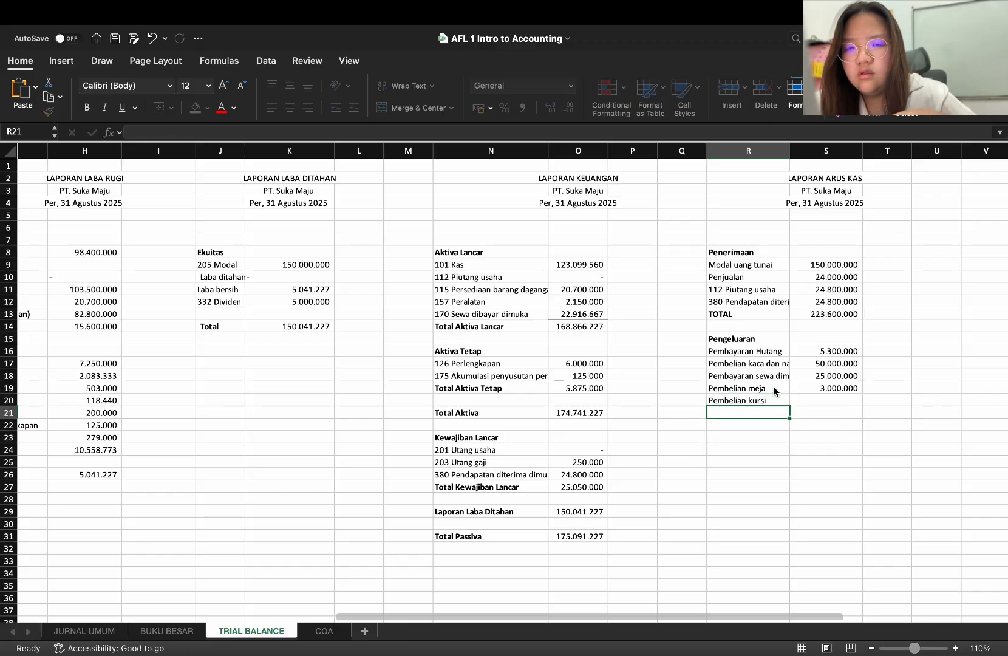
key("Tab")
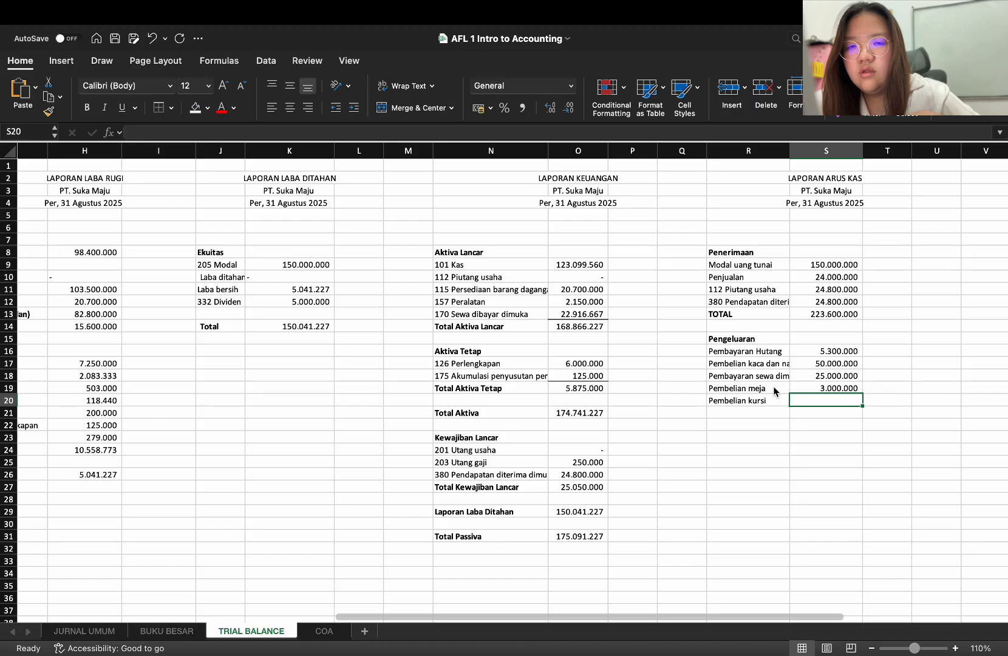
type("3000000")
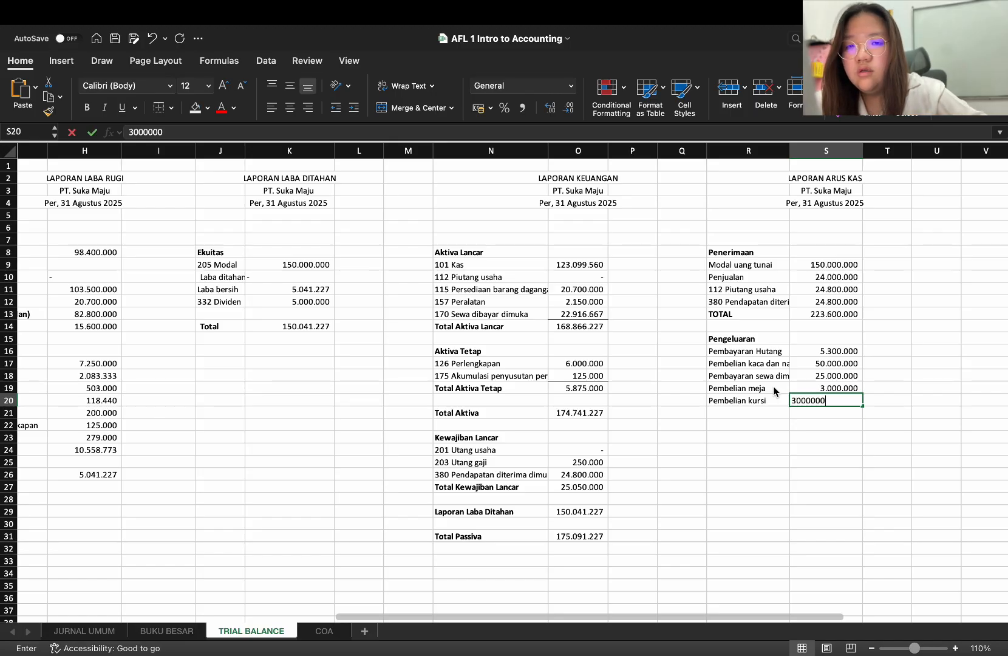
key("Return")
Enter the expense item "peralatan" in R21 with the amount 2150000 in S21
key("Left")
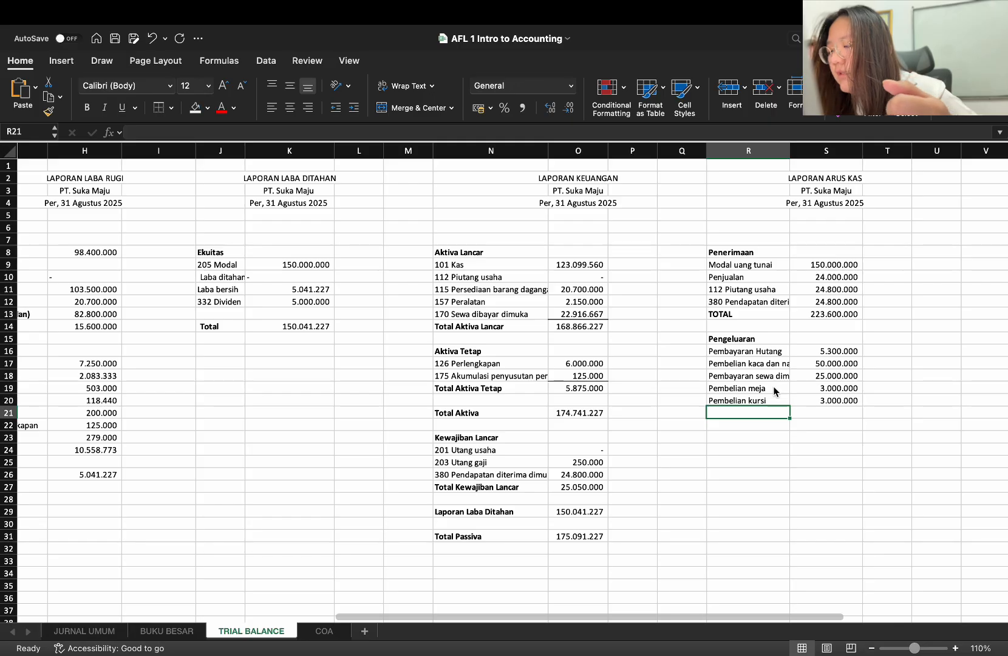
type("pera")
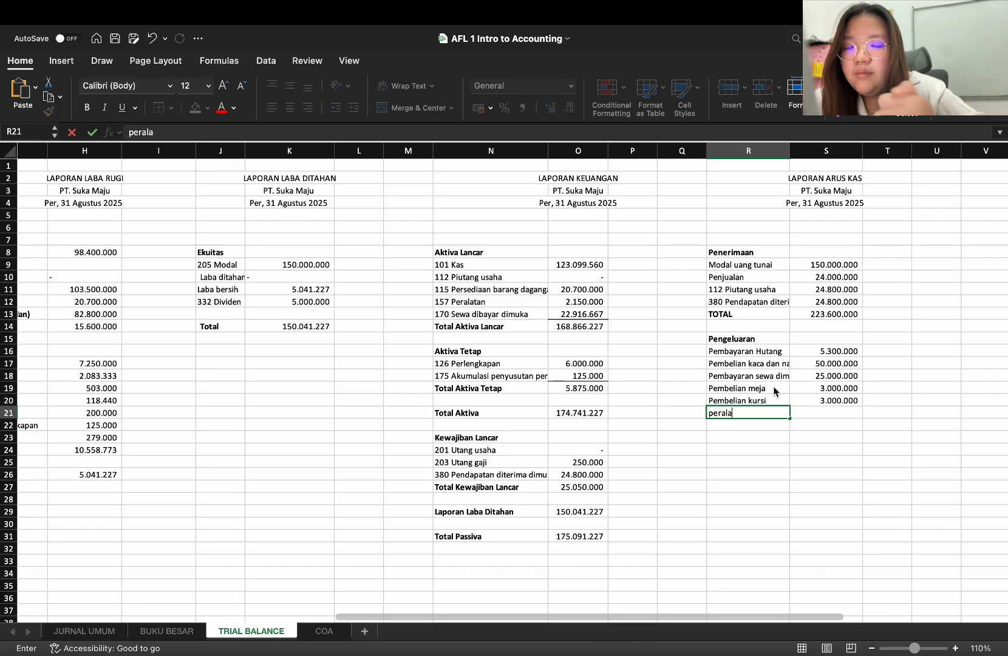
type("la")
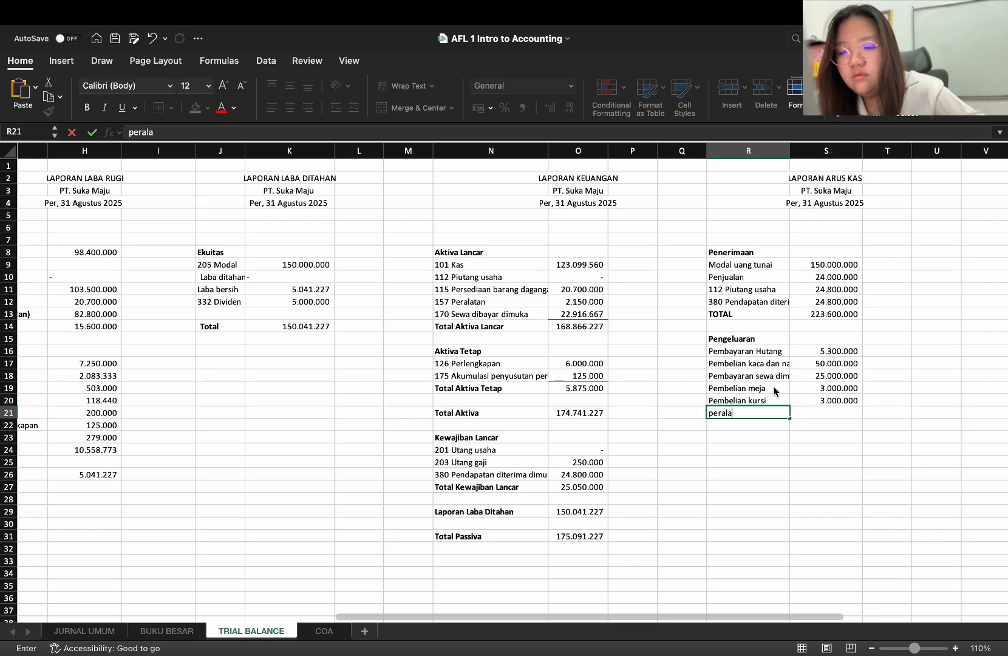
type("tan")
key("Tab")
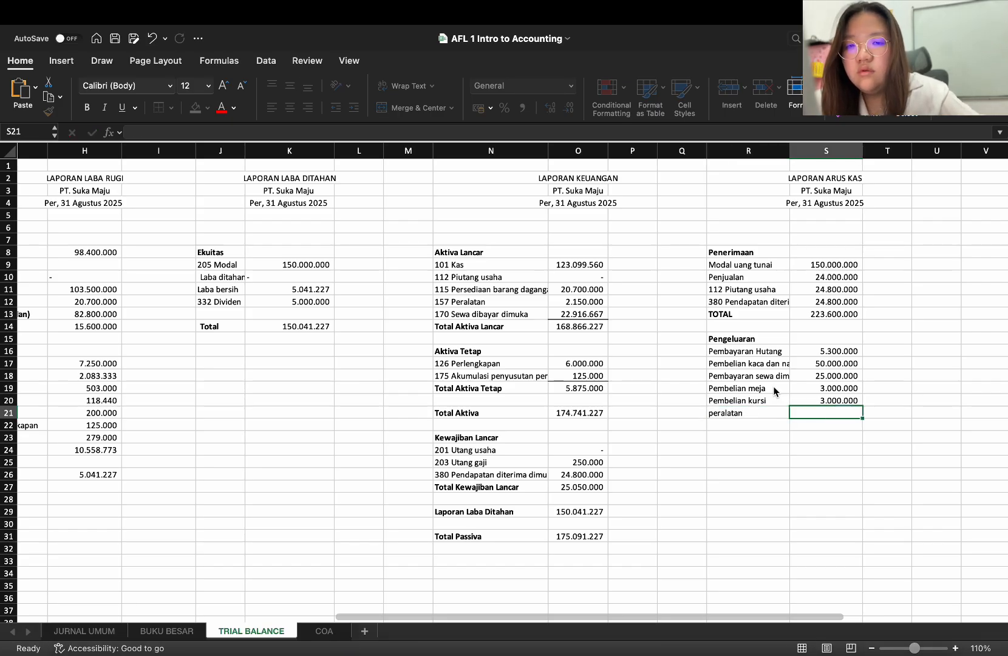
type("1")
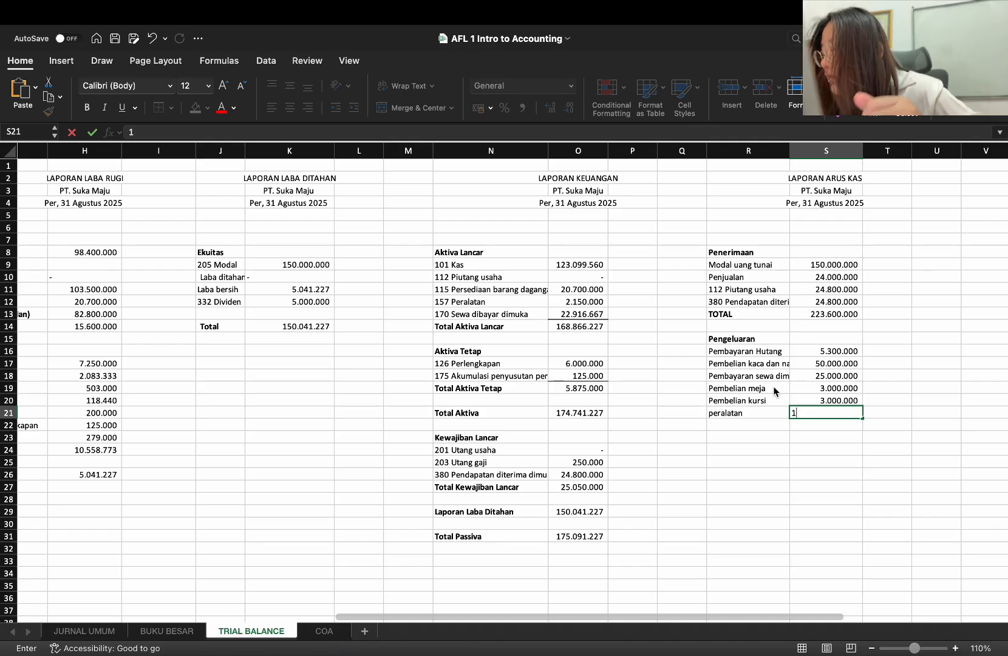
key("BackSpace")
type("21")
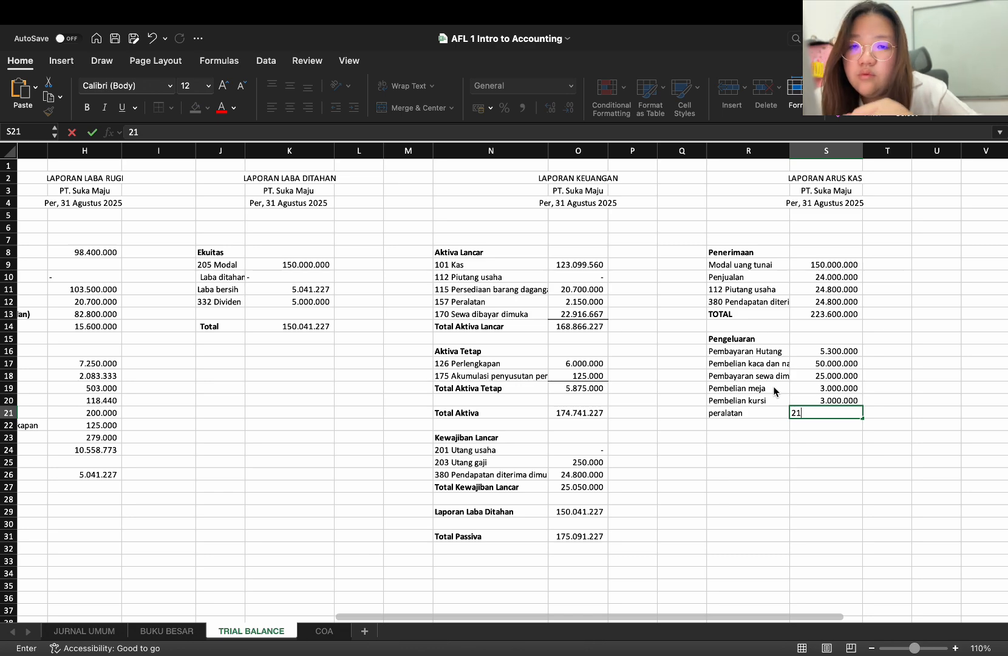
type("50.000")
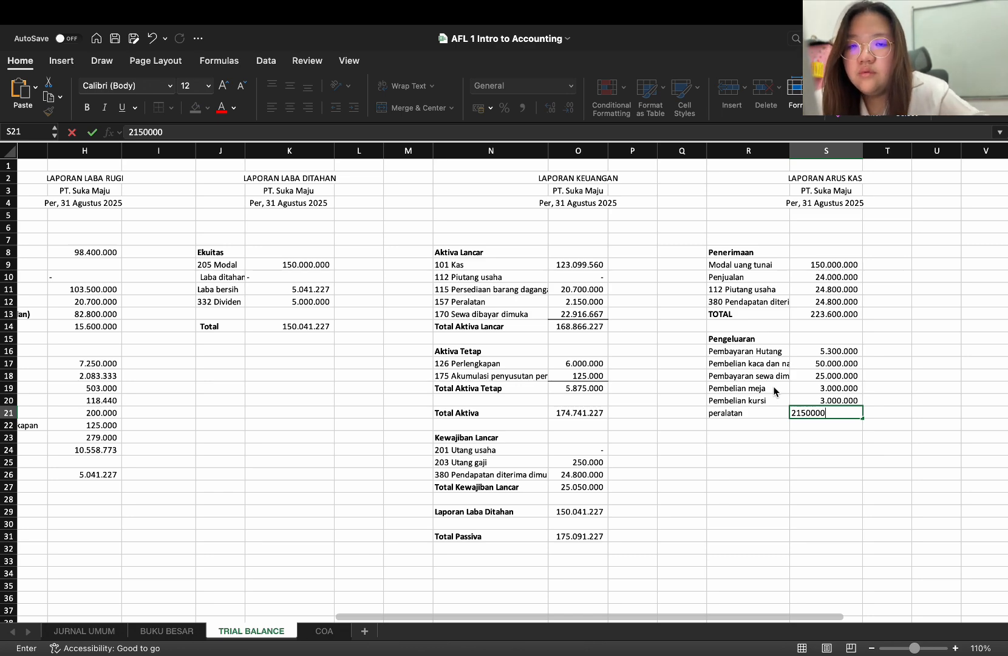
key("Return")
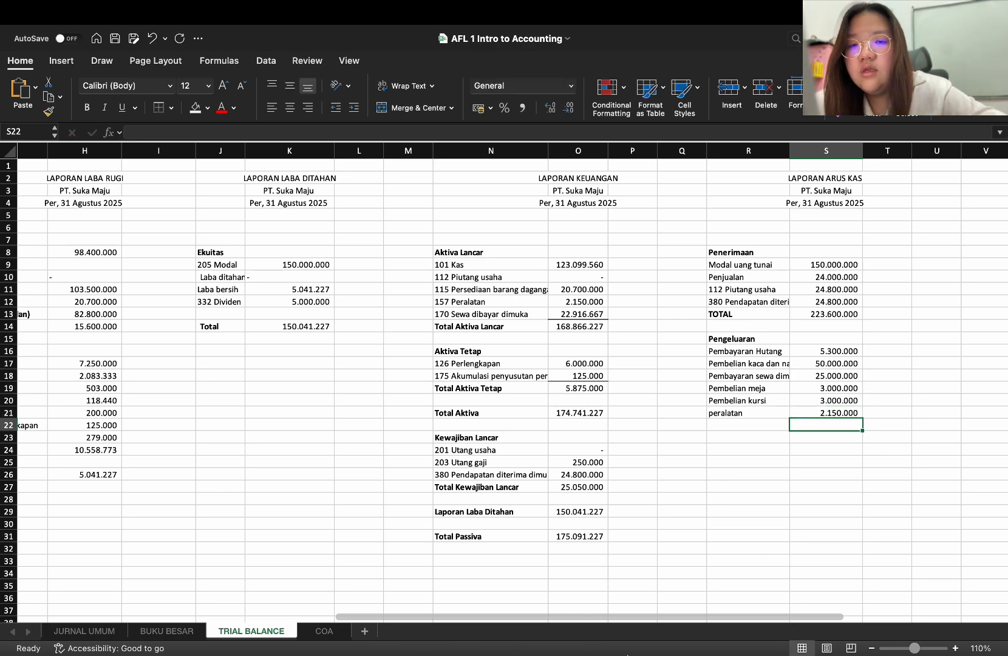
Check the debit entries and grand total of the 157 Peralatan ledger on the BUKU BESAR sheet
left_click(176, 631)
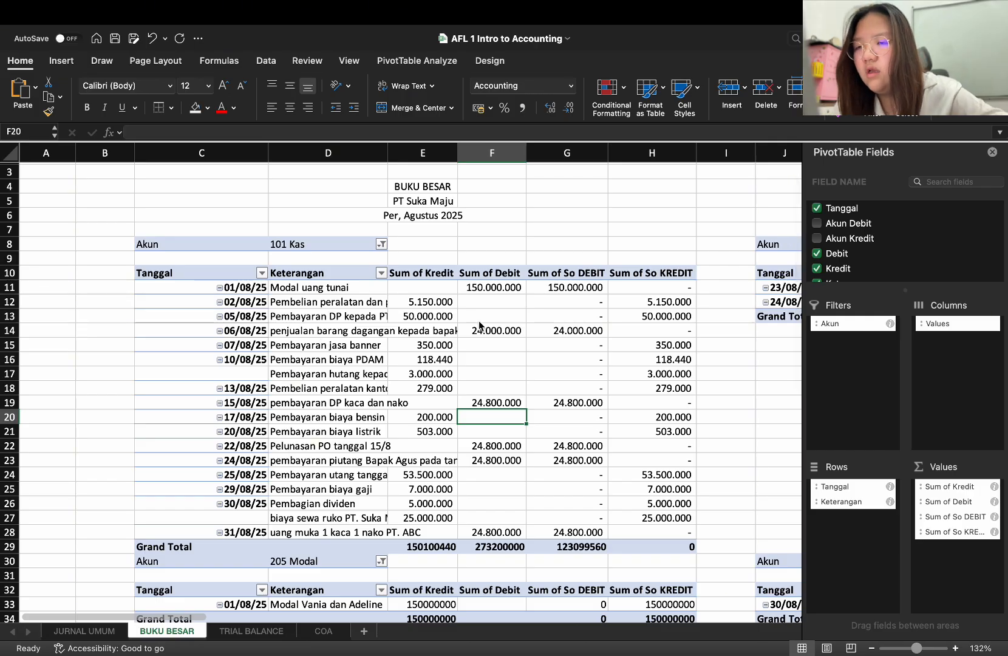
scroll(493, 412, "right", 5)
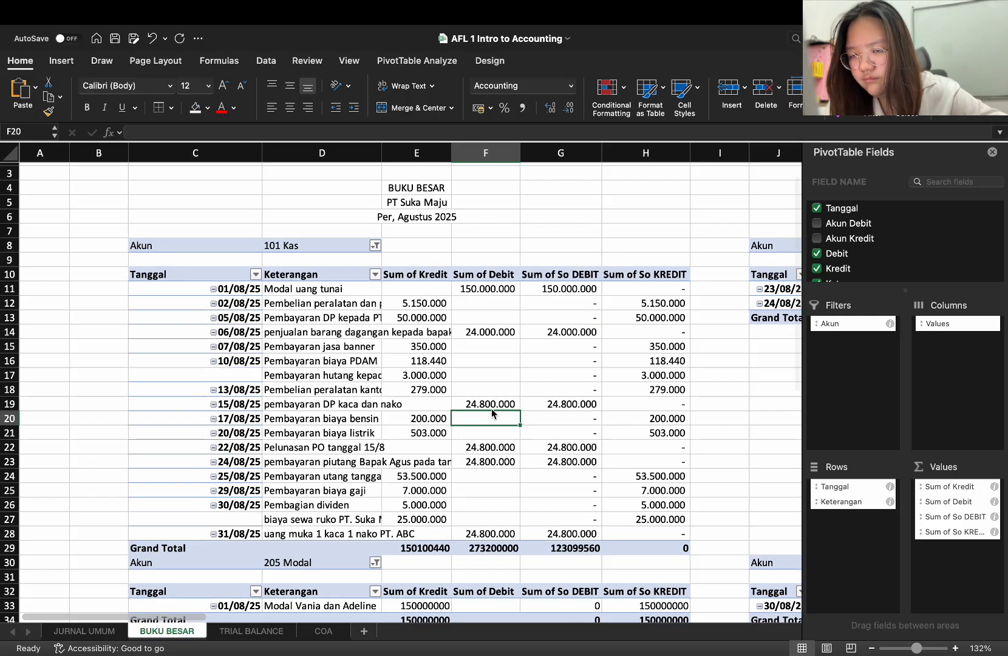
scroll(491, 409, "right", 15)
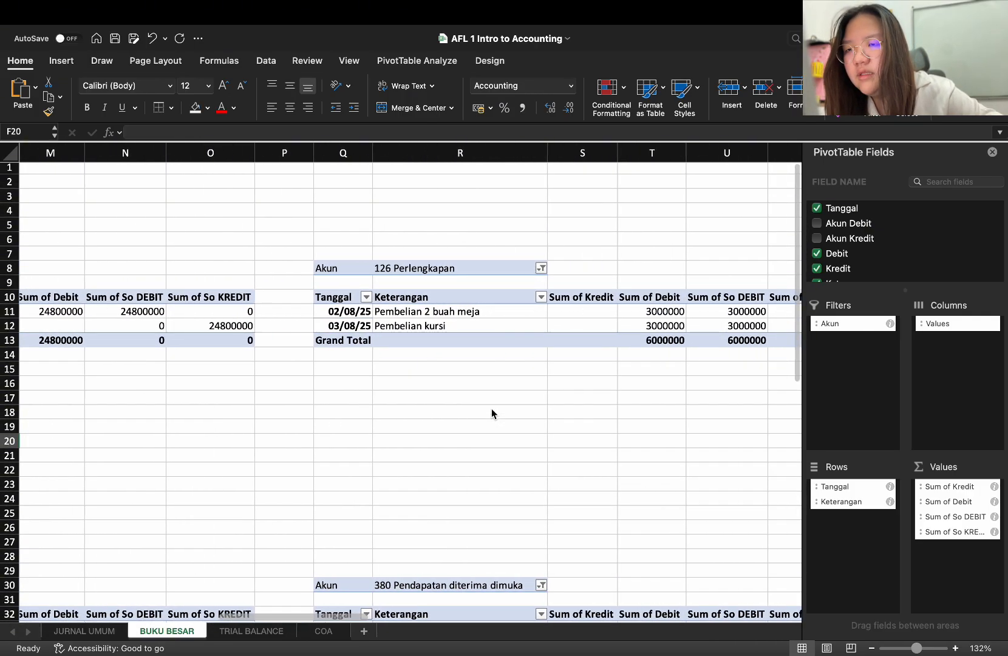
scroll(492, 414, "right", 2)
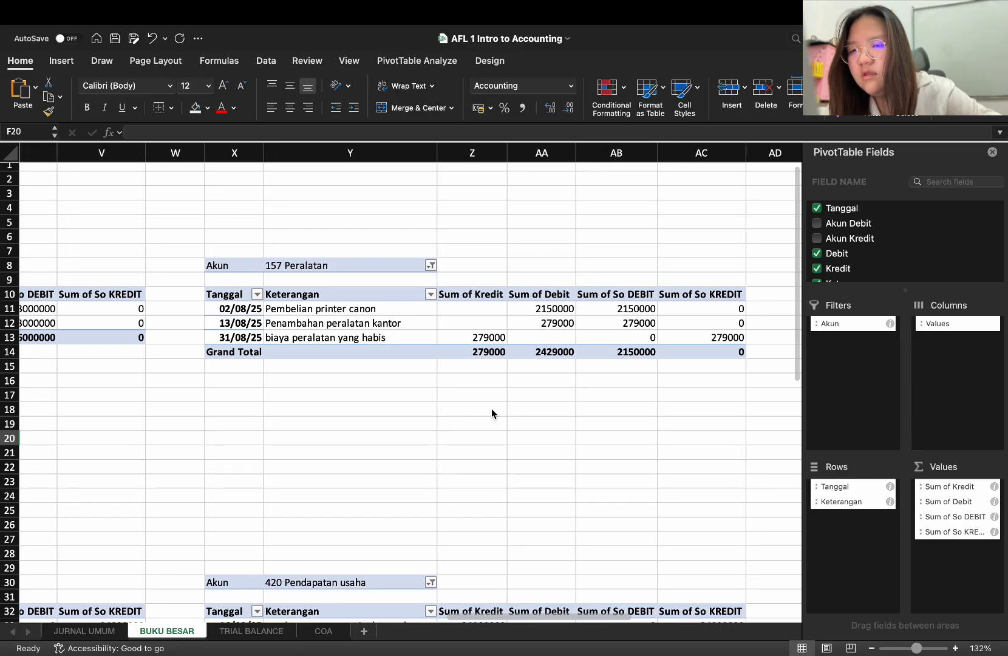
left_click(561, 309)
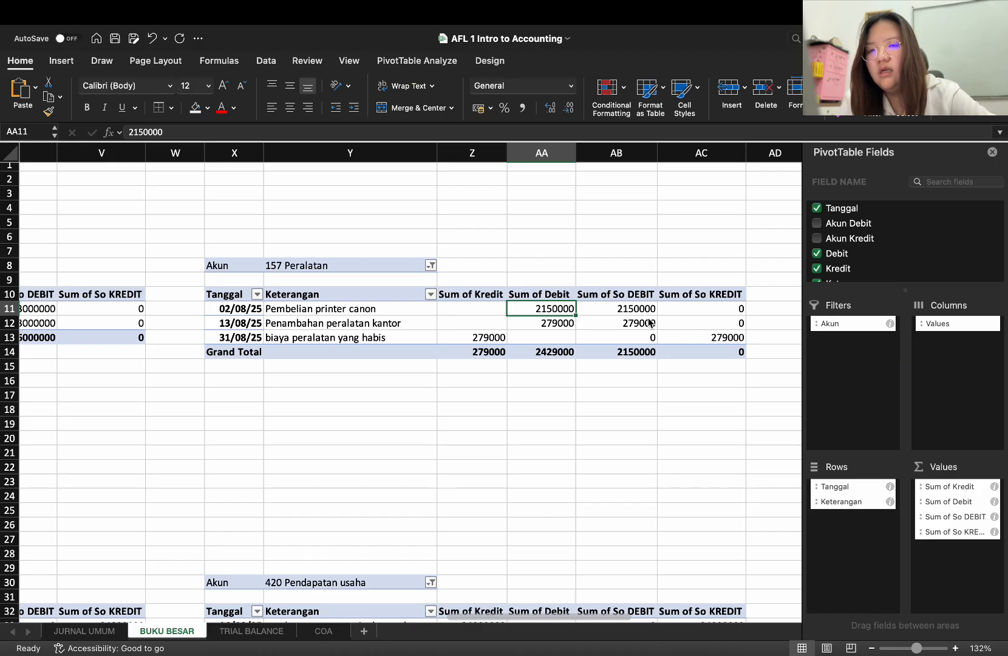
left_click(653, 354)
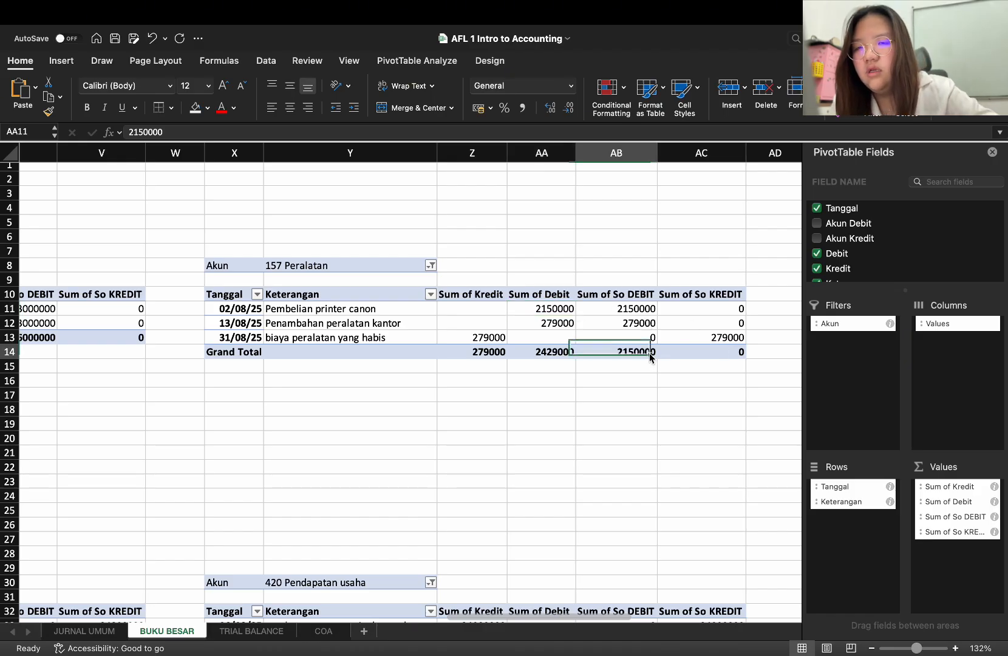
Return to the TRIAL BALANCE sheet and enter the expense item "Dividen" in R22 under Pengeluaran
left_click(251, 631)
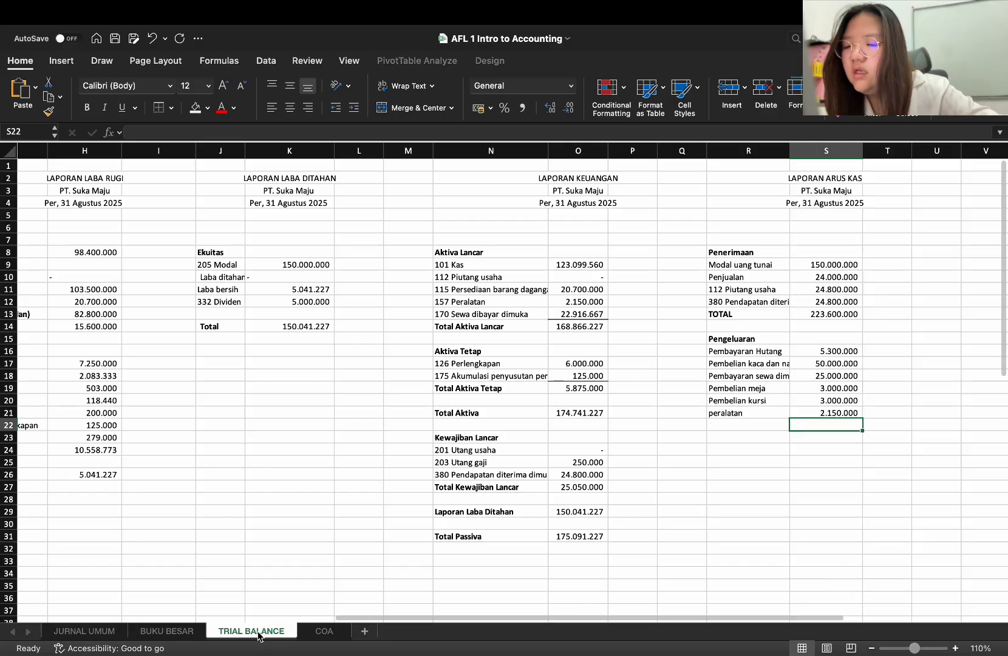
left_click(730, 427)
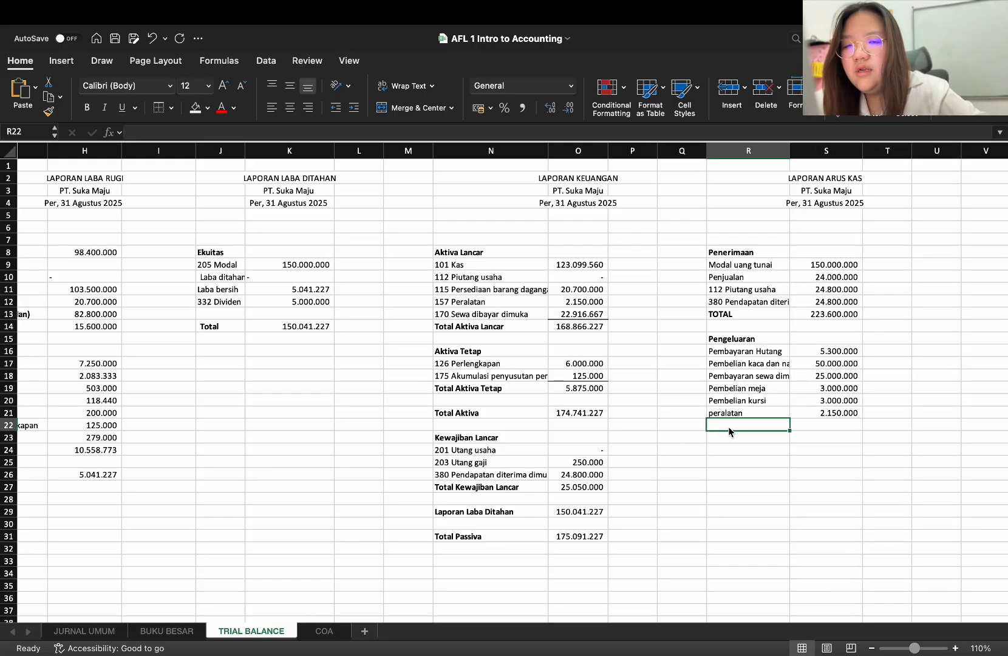
type("Di")
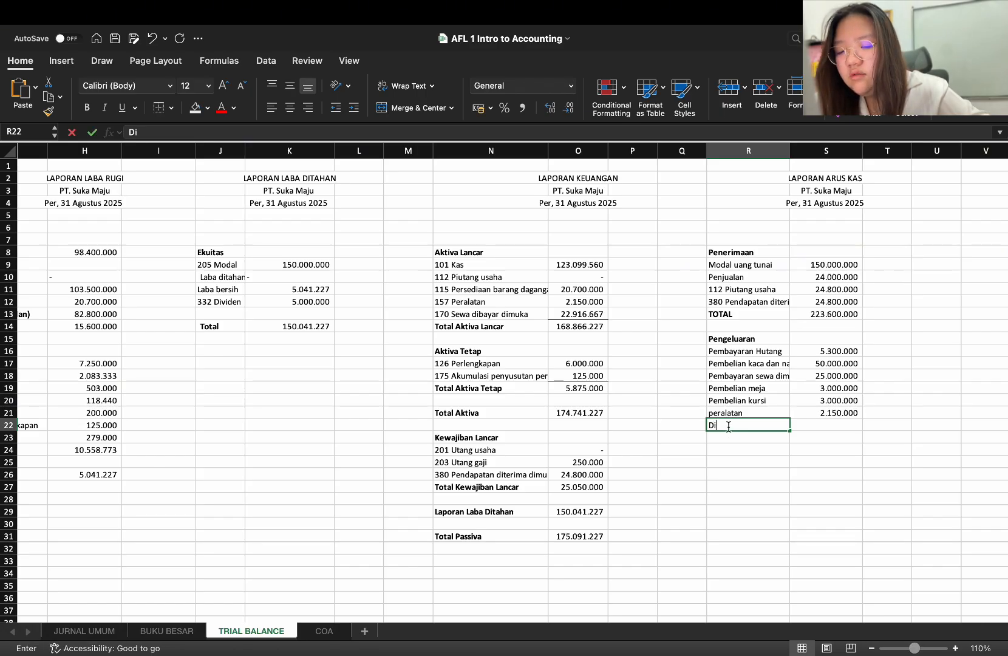
type("viden")
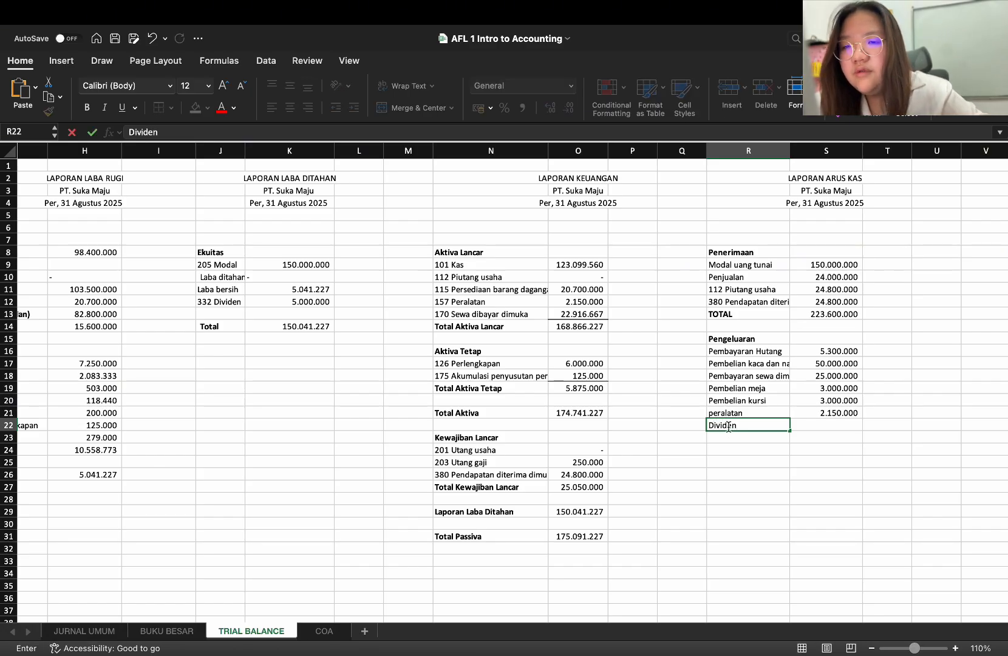
scroll(526, 423, "left", 10)
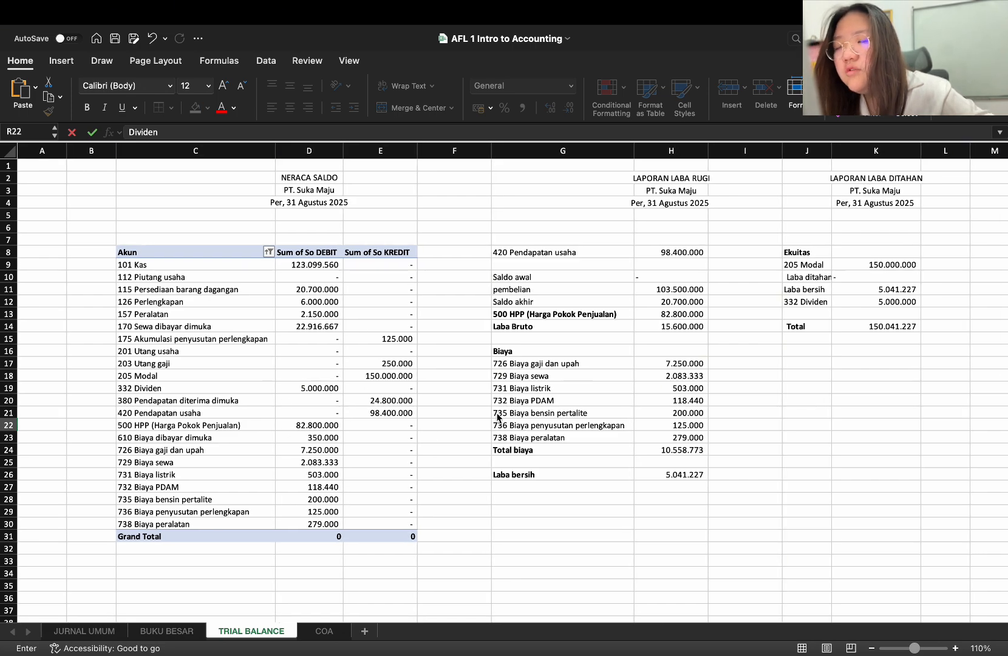
scroll(921, 450, "right", 1)
scroll(921, 450, "right", 10)
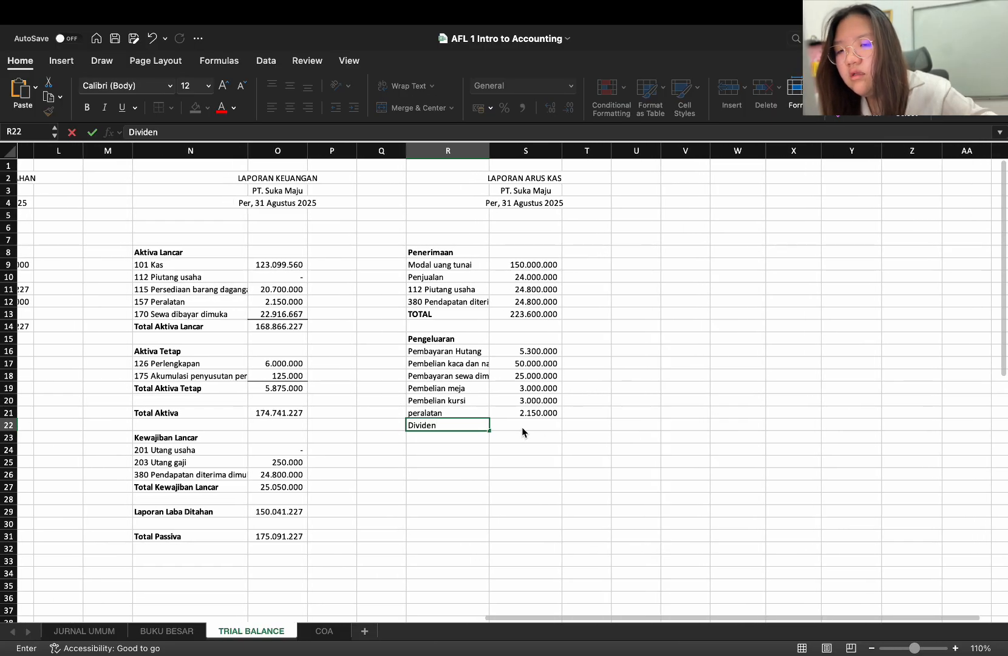
Link S22 to the 332 Dividen debit amount in the Neraca Saldo pivot table and apply the comma number style
left_click(522, 427)
scroll(513, 425, "left", 10)
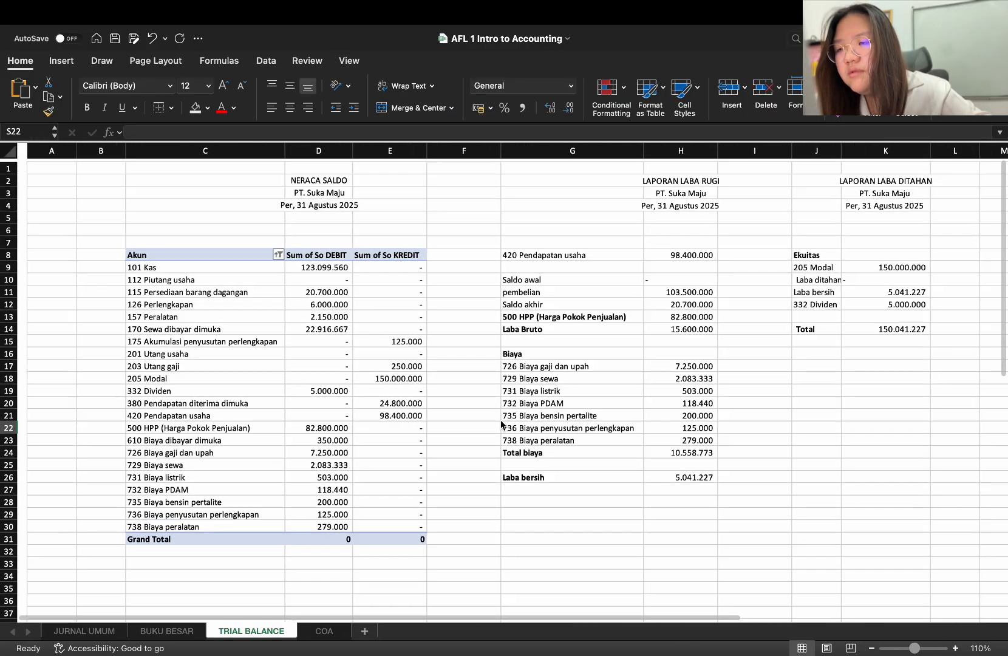
scroll(502, 424, "right", 15)
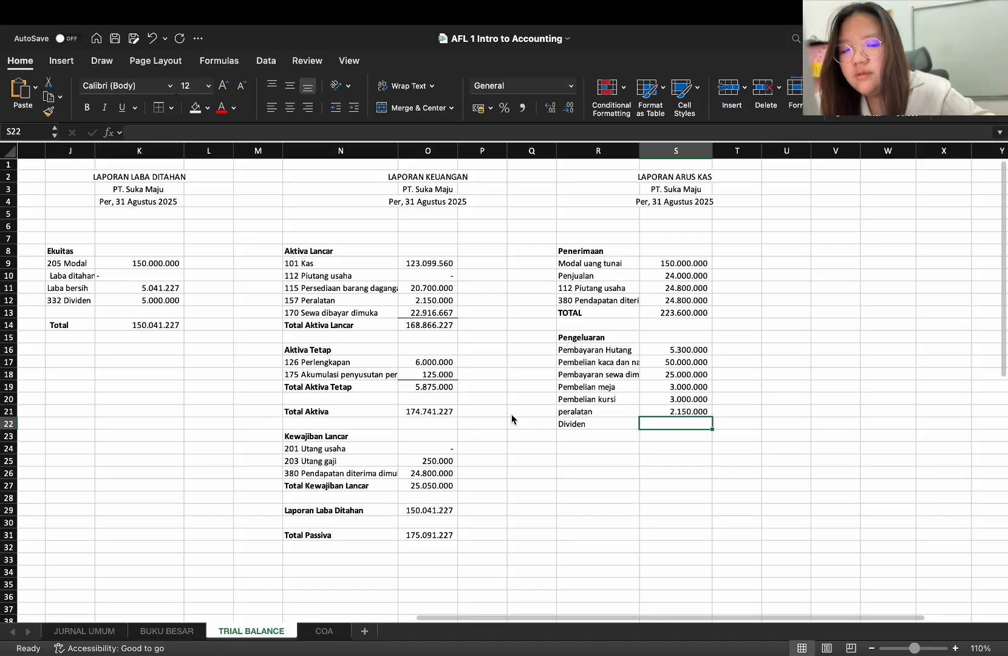
type("=")
scroll(512, 419, "left", 10)
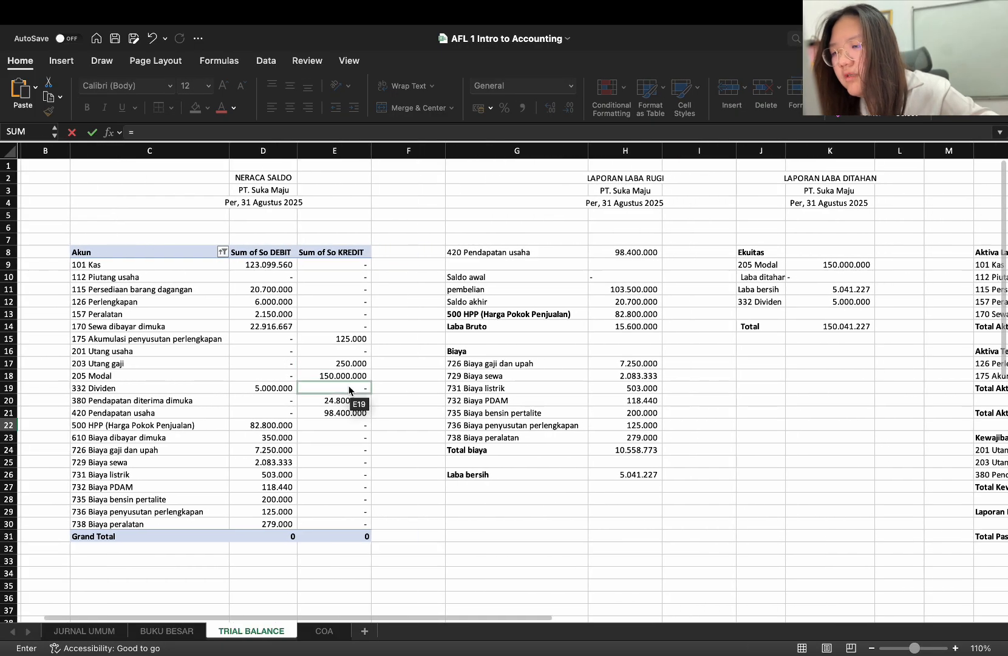
left_click(348, 391)
left_click(288, 390)
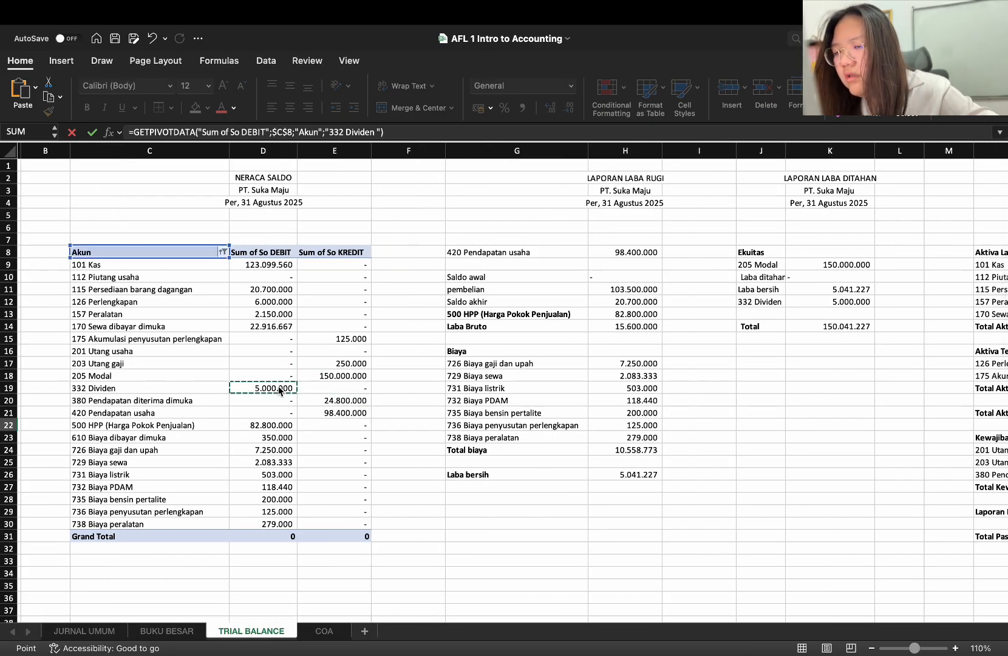
key("Return")
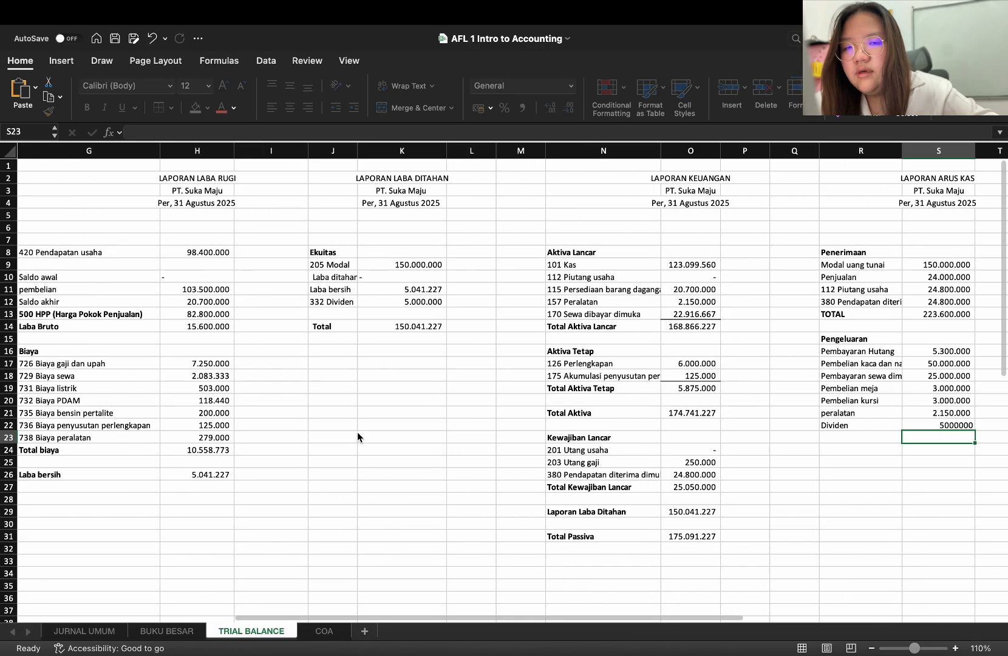
left_click(926, 422)
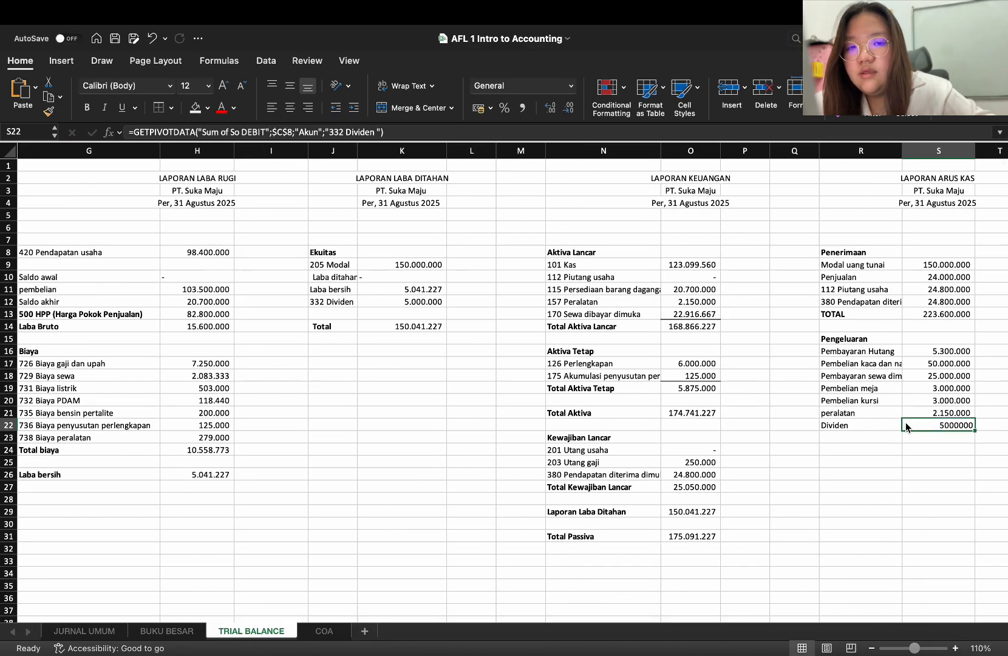
left_click(522, 107)
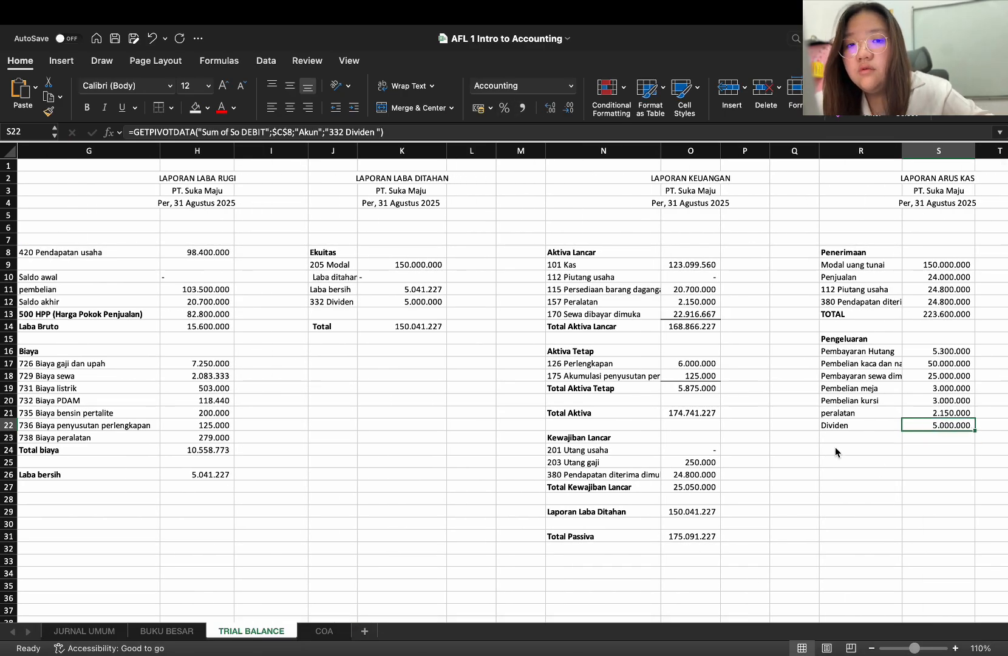
Copy the "112 Piutang usaha" cell R11 with its account list into R23 below Dividen
left_click(872, 437)
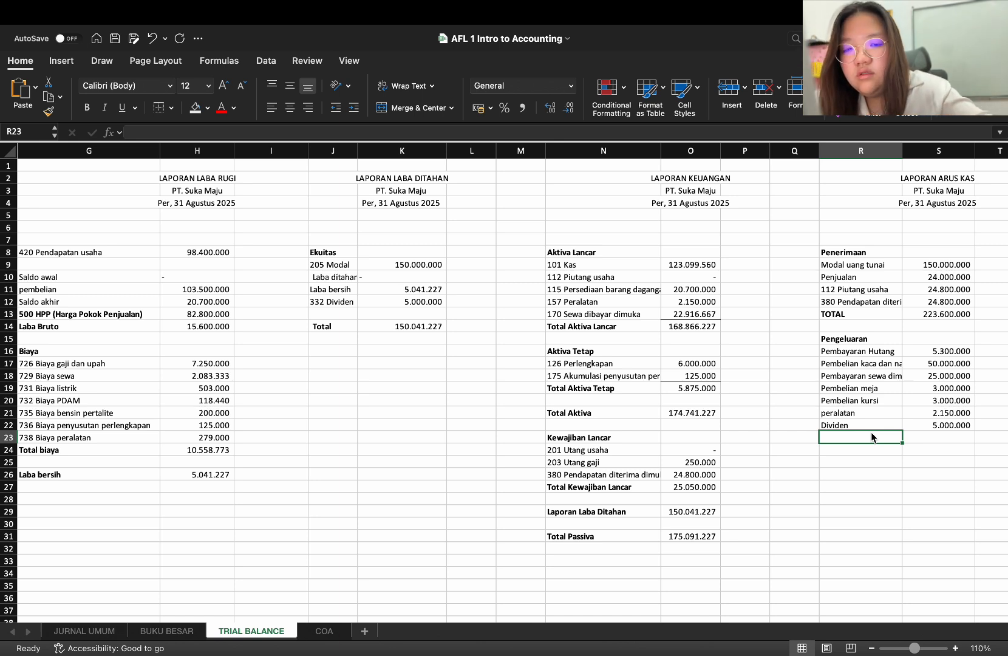
left_click(874, 290)
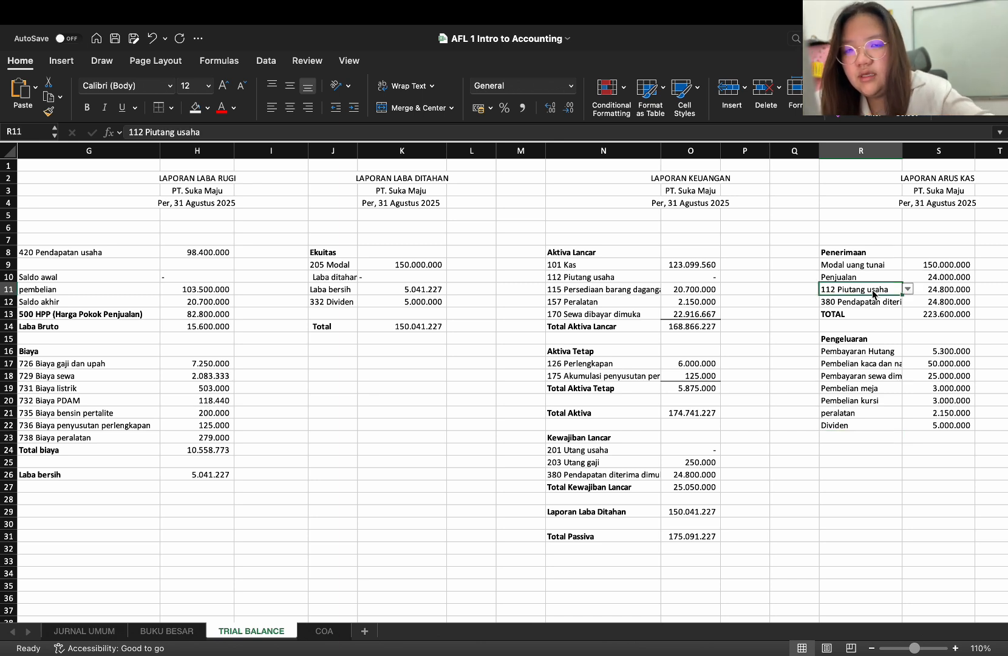
key("cmd+c")
left_click(846, 436)
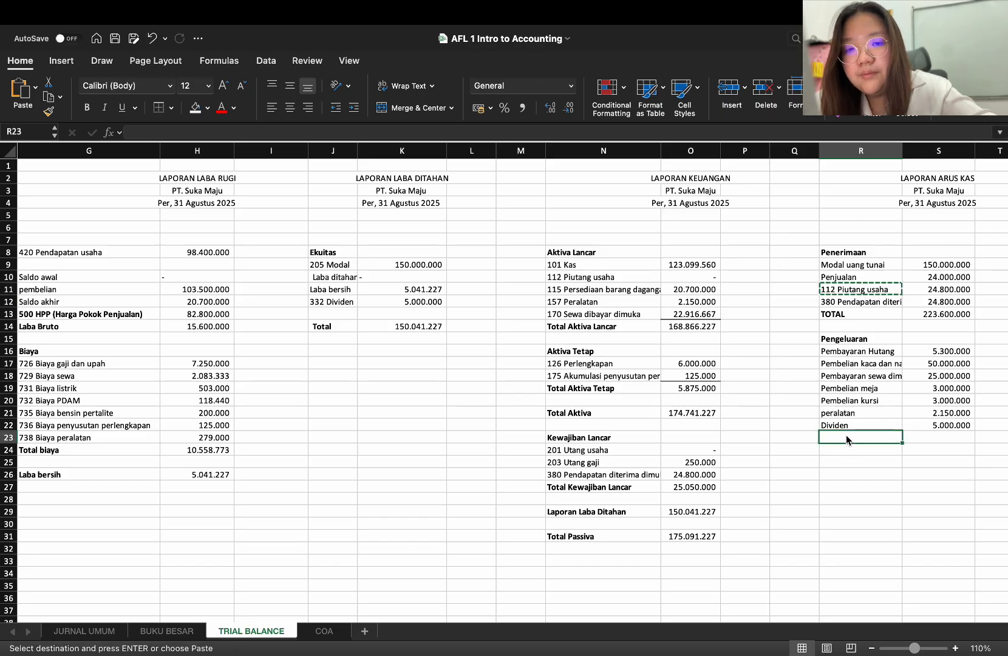
key("super+v")
key("Escape")
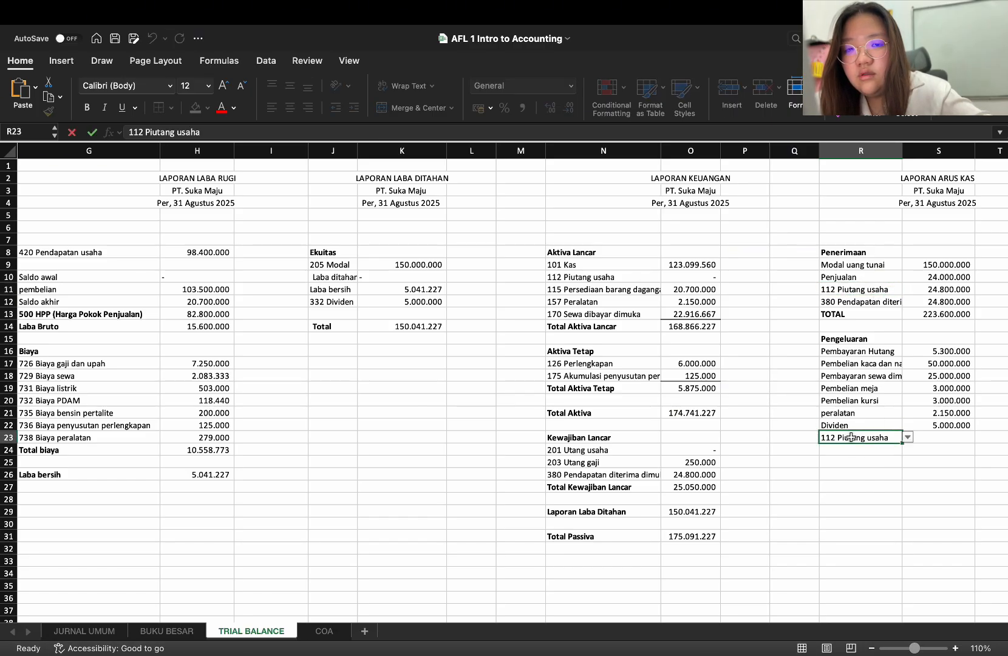
Replace the copied account in R23 with "726 Biaya gaji dan upah"
left_click_drag(891, 438, 848, 442)
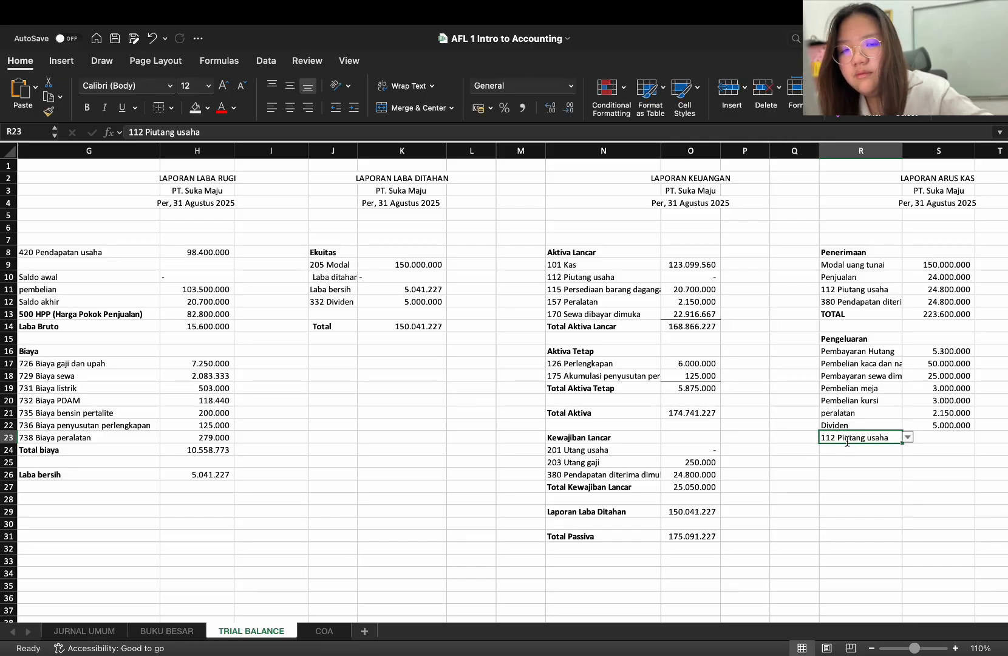
type("Biaya")
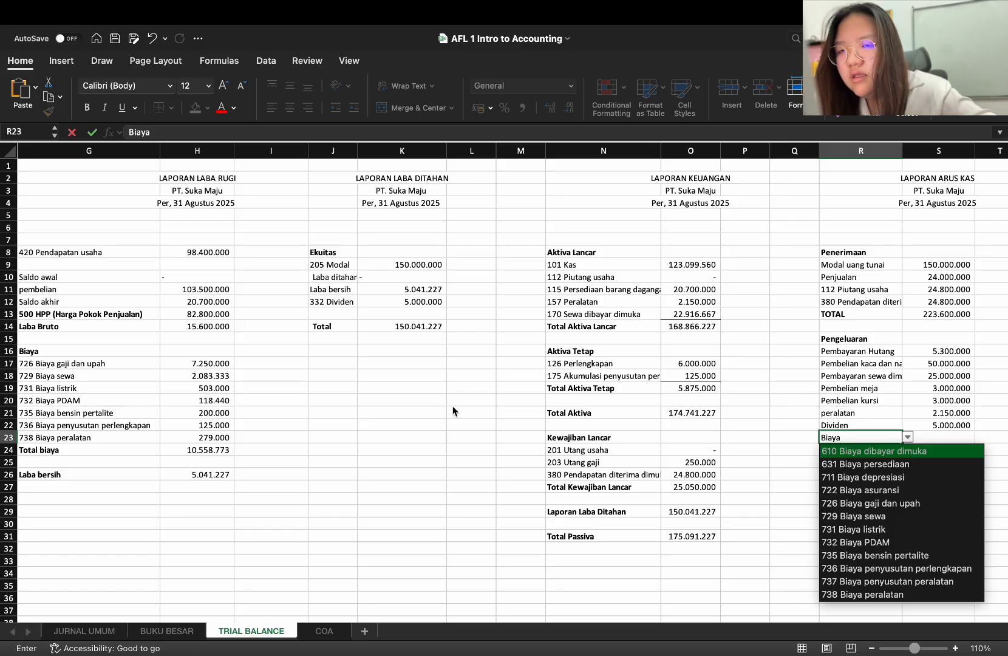
scroll(452, 406, "left", 2)
scroll(453, 412, "right", 2)
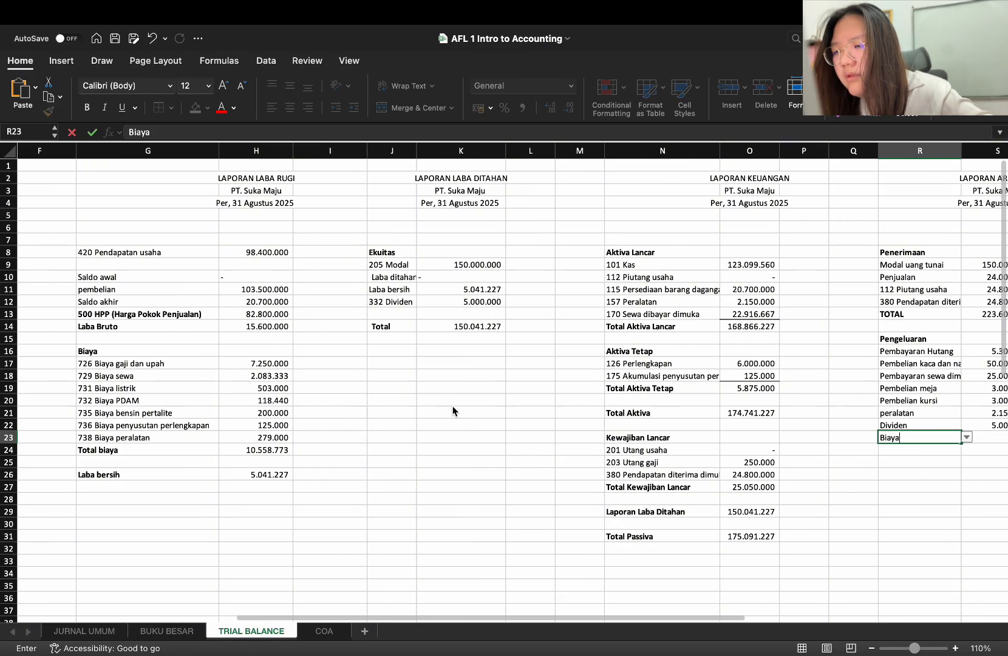
type("gaji")
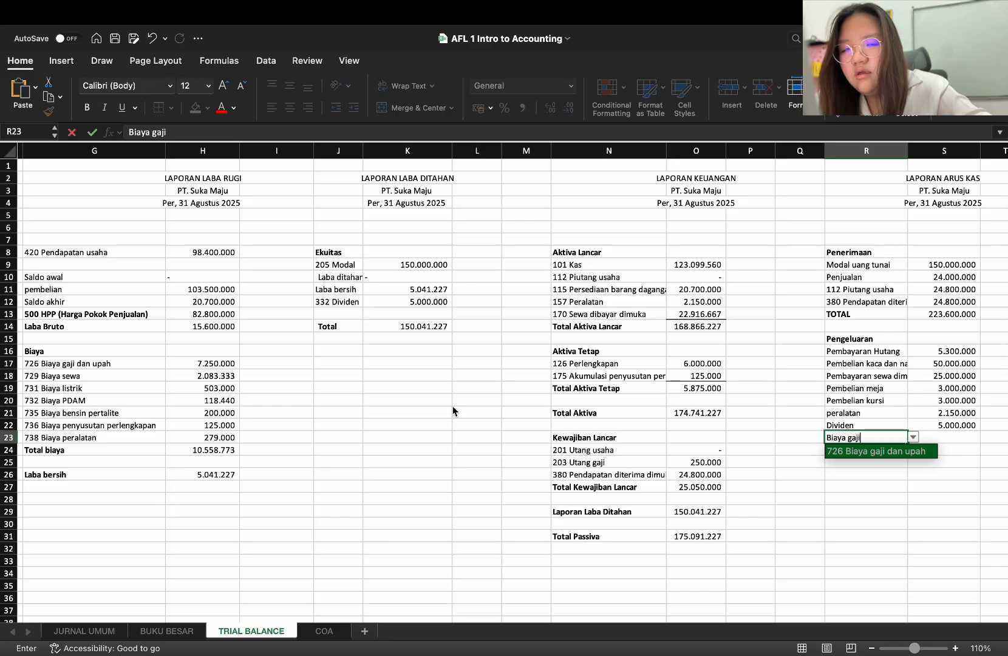
key("Return")
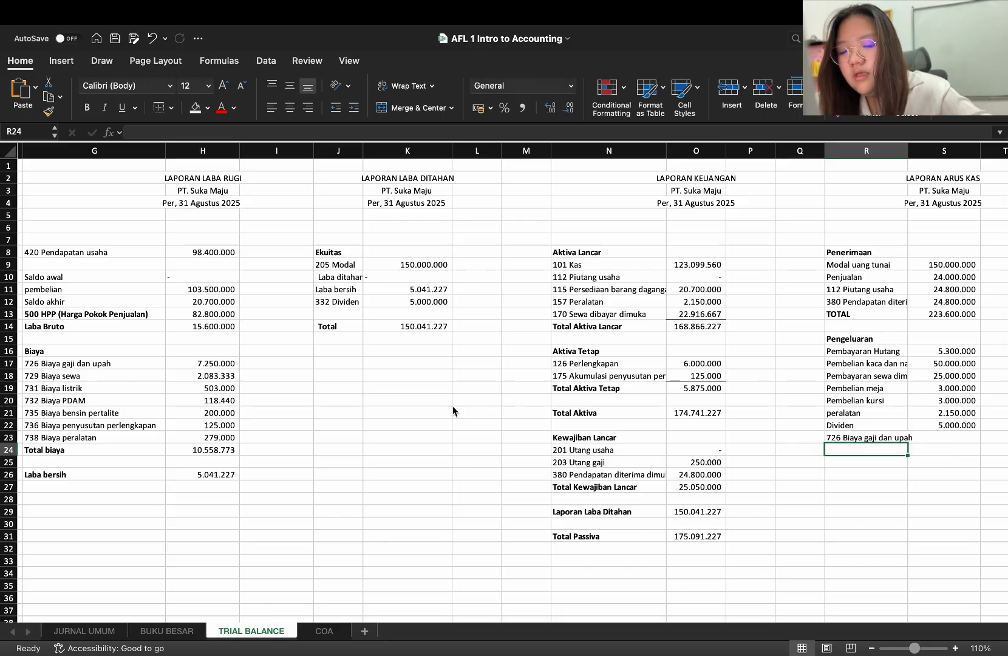
Enter the expense item "Biaya sewa" as plain text in R24
type("Bi")
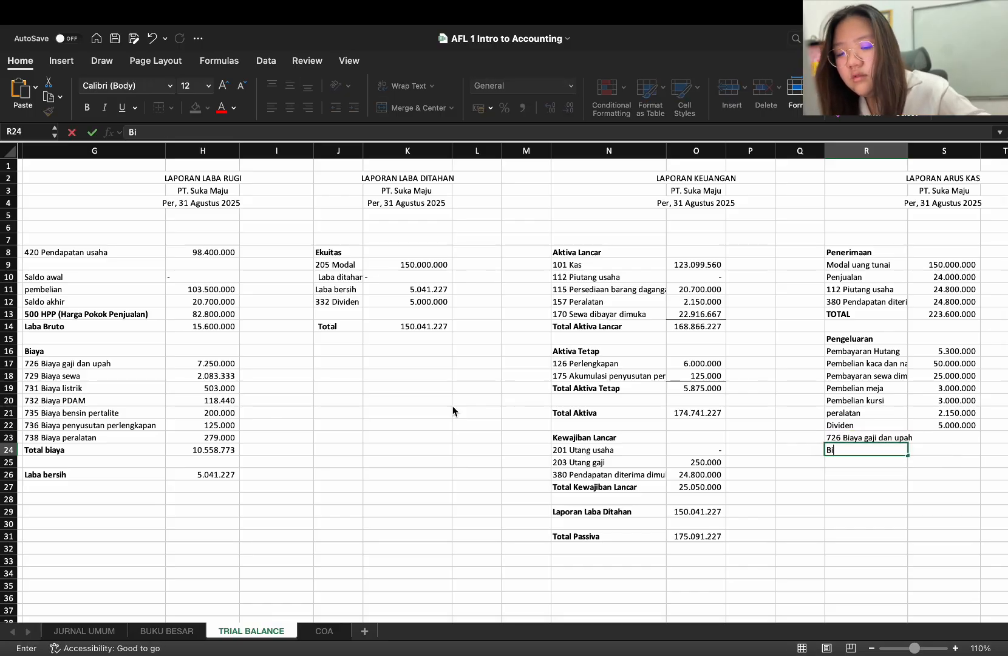
type("aya")
scroll(452, 411, "left", 2)
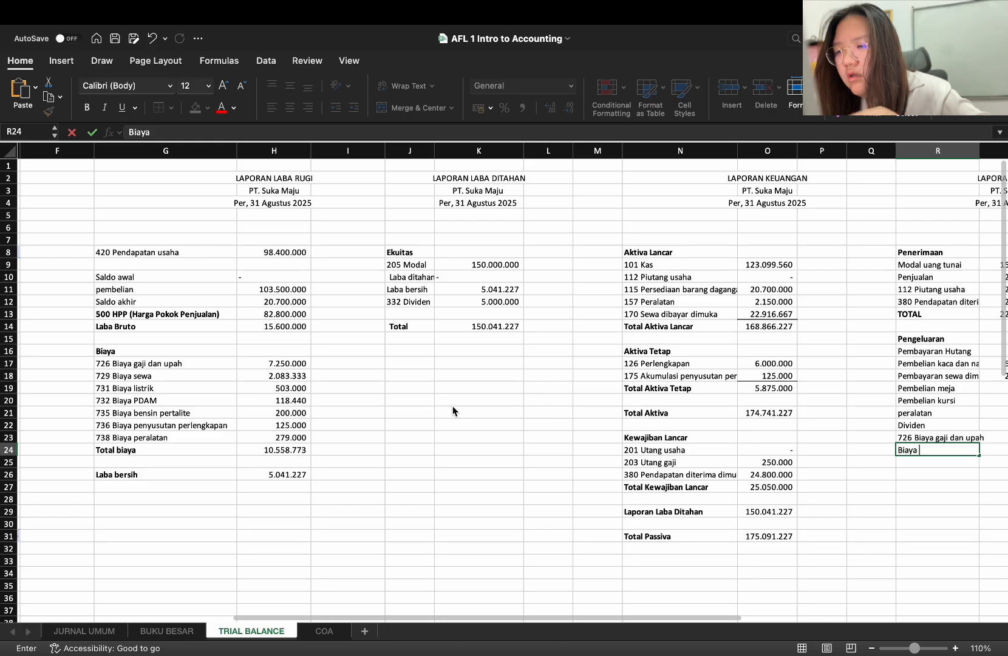
type("s")
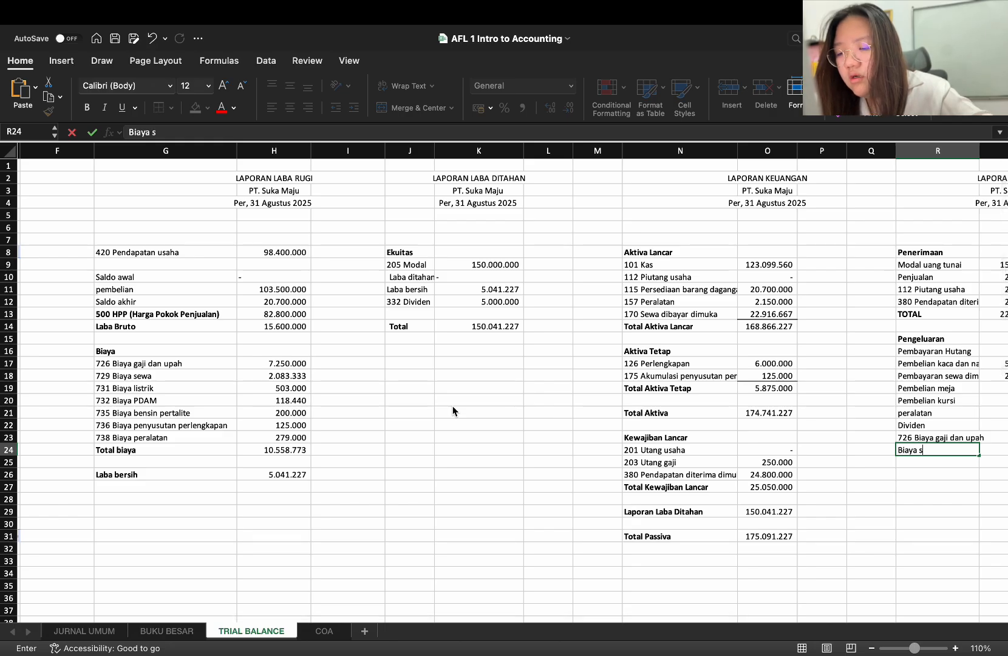
type("ewa")
key("Return")
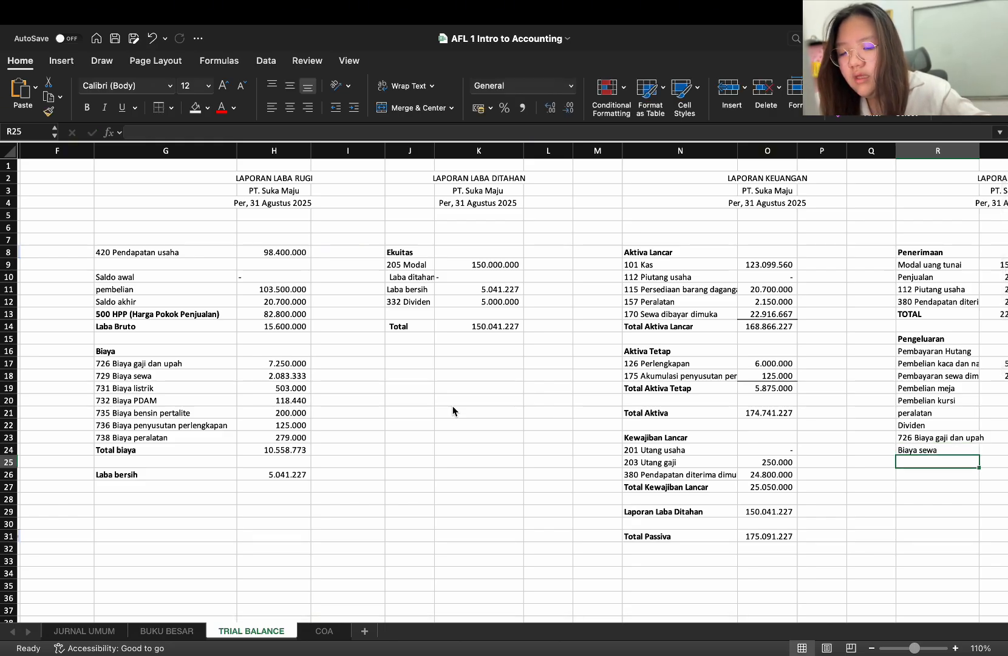
type("B")
key("BackSpace")
key("BackSpace")
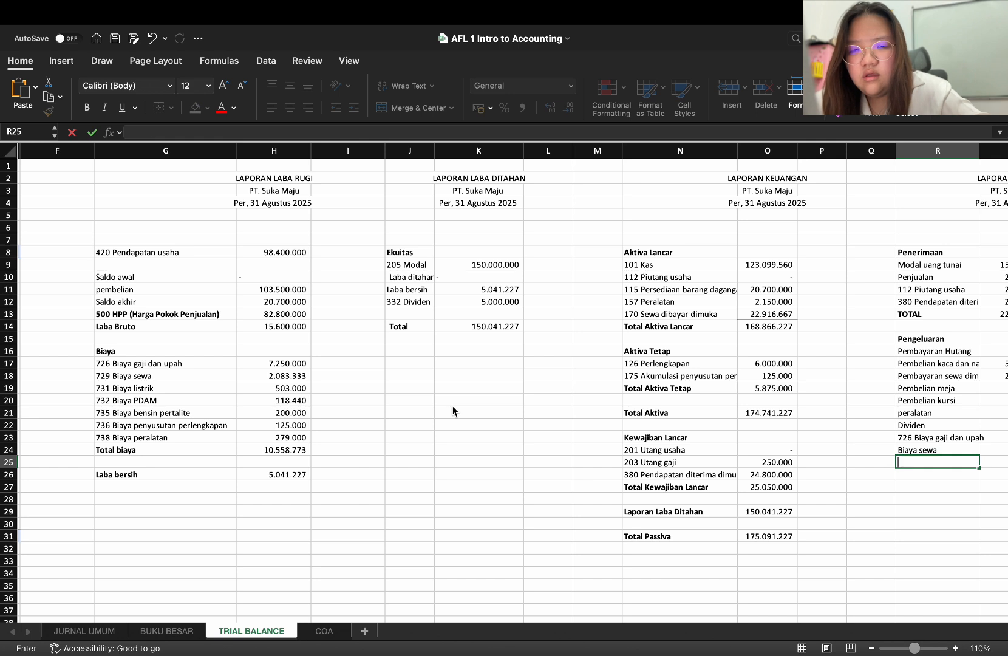
Fill the "726 Biaya gaji dan upah" cell R23 down through R28 to extend its account list
left_click(952, 452)
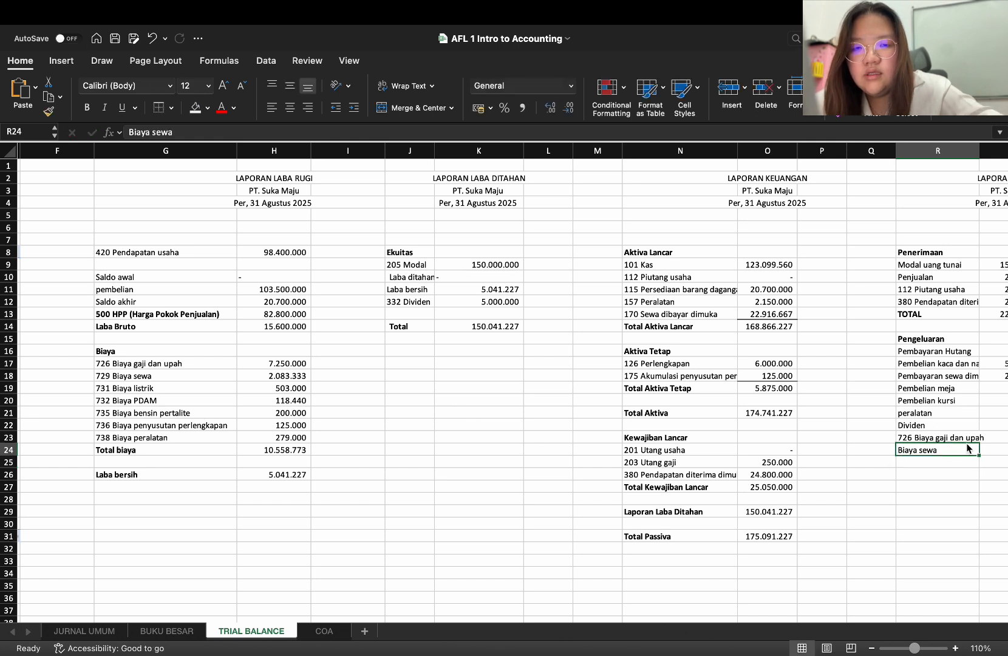
left_click(972, 442)
left_click_drag(979, 444, 977, 501)
key("super+z")
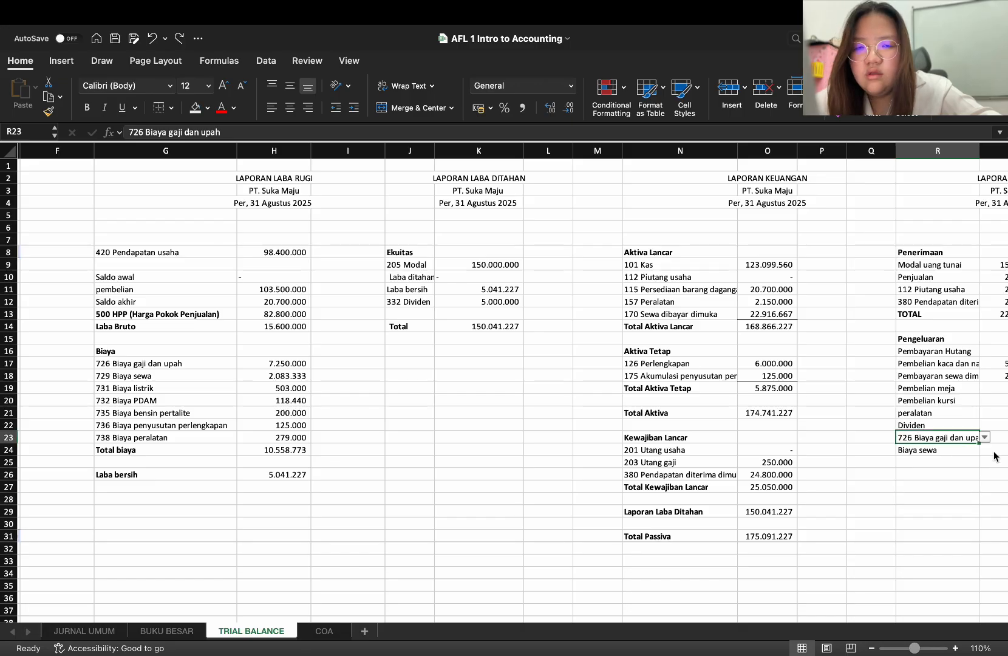
left_click_drag(978, 443, 977, 500)
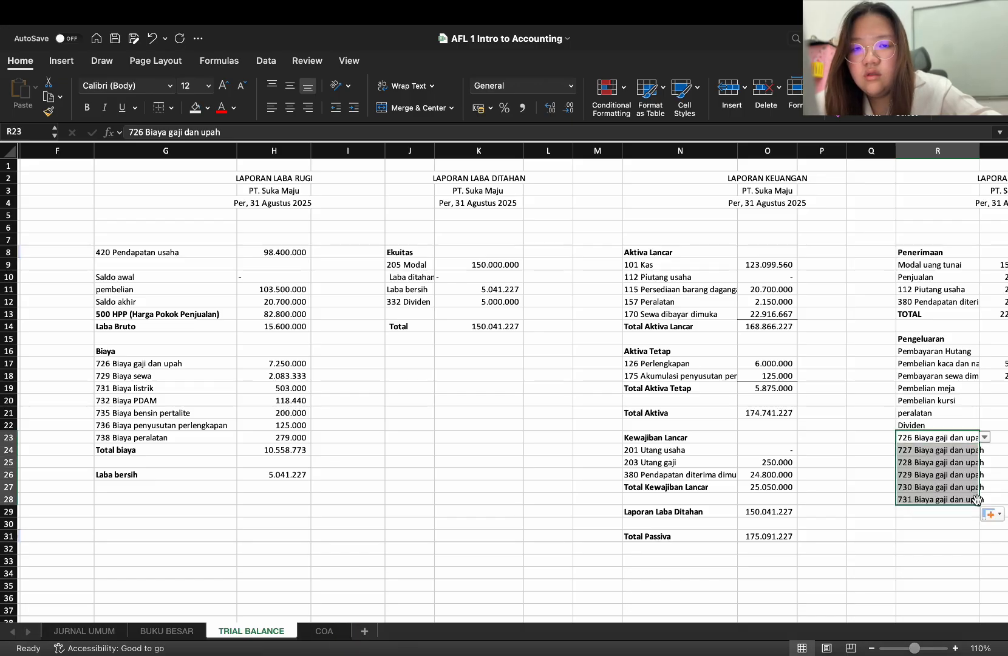
Set the expense account in R24 to "729 Biaya sewa"
left_click(949, 449)
type("b")
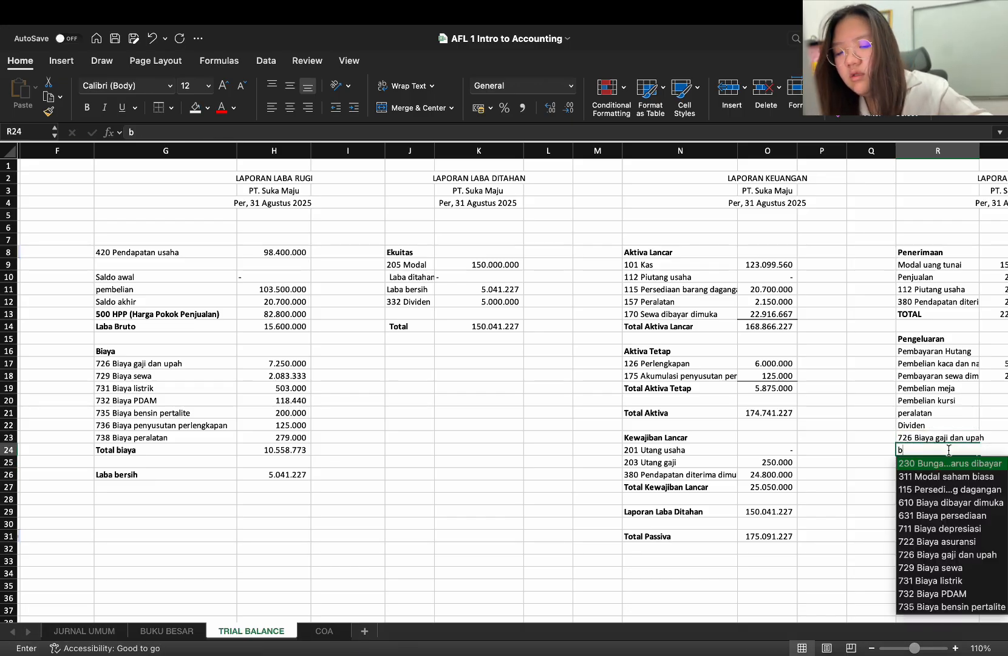
type("iaya sea")
key("Return")
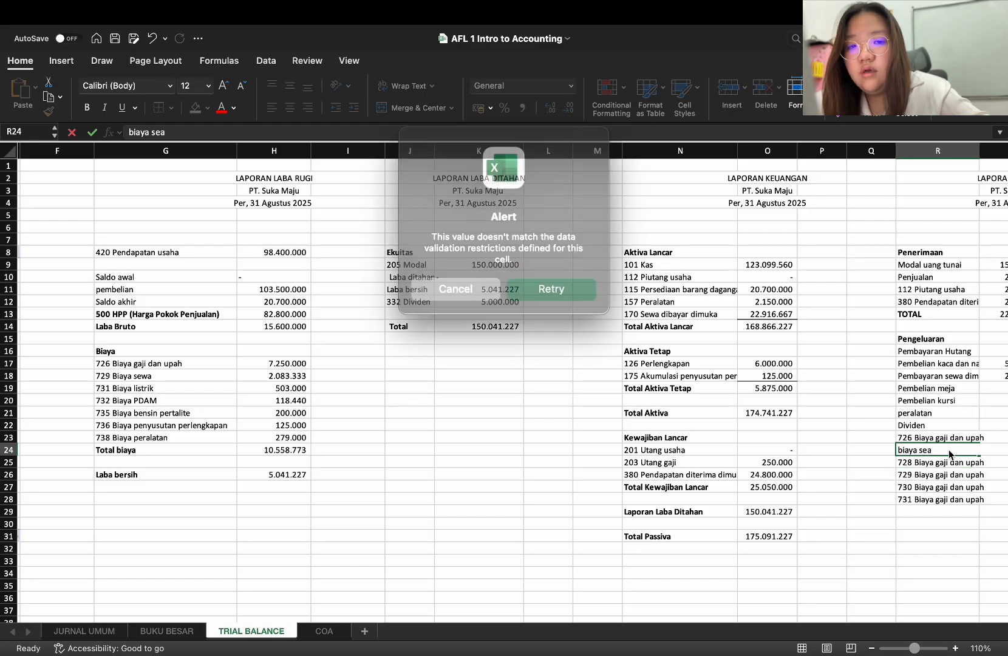
left_click(461, 279)
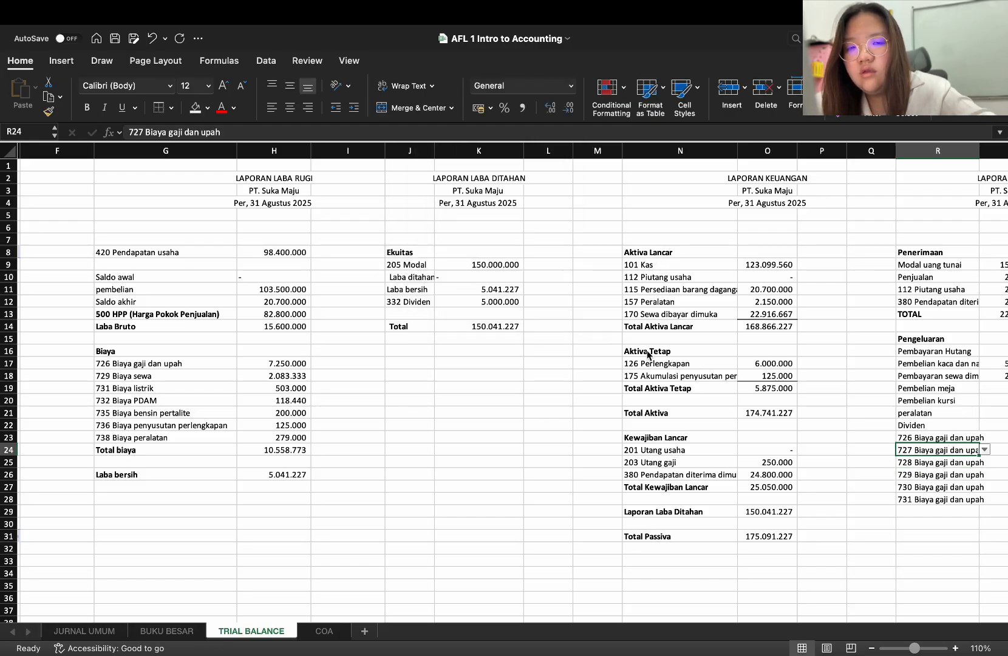
type("biaya sew")
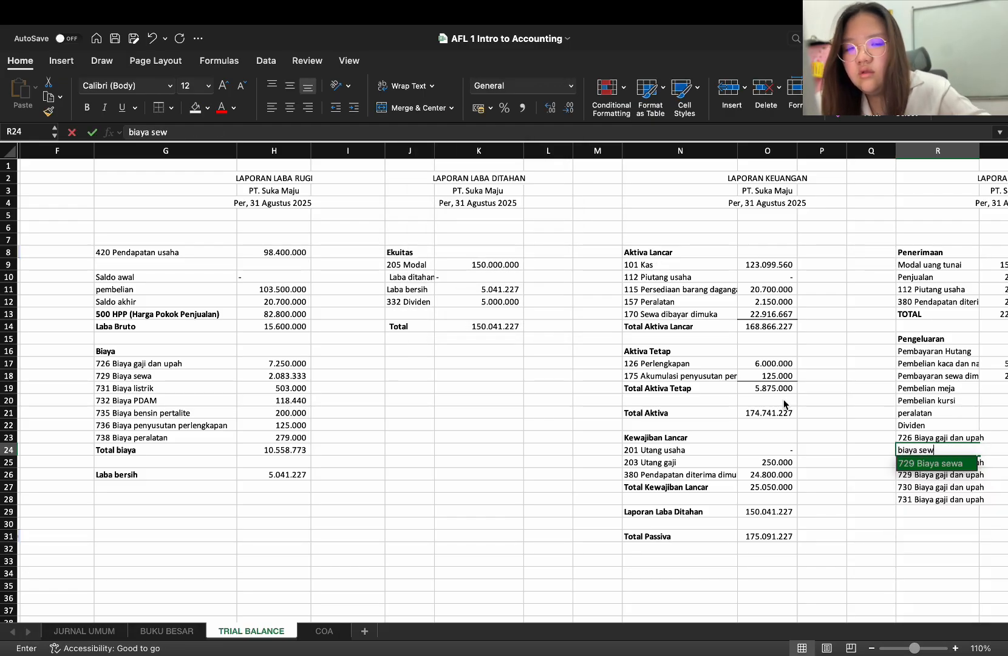
key("Return")
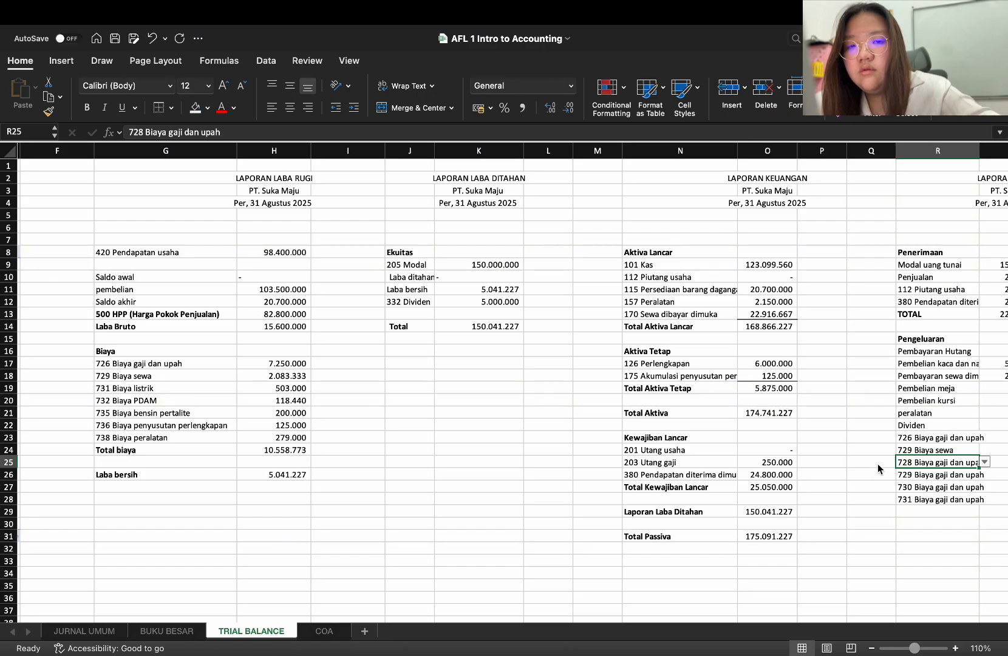
Clear the filled labels in R25:R28 and enter the account "731 Biaya listrik" in R25
left_click_drag(906, 463, 908, 503)
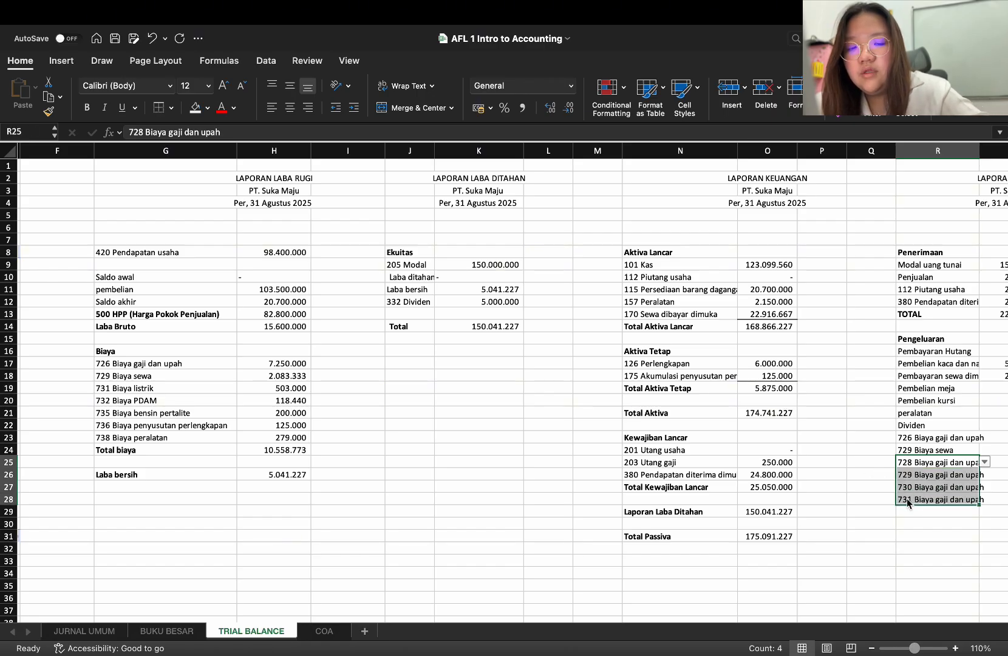
key("Delete")
left_click(927, 469)
left_click(926, 466)
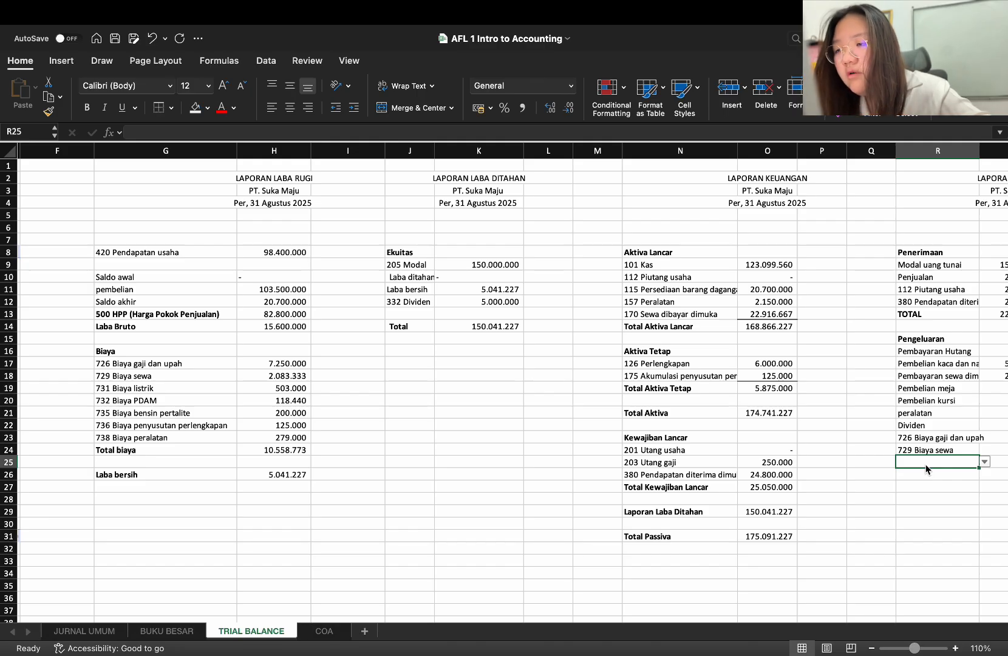
type("biaya lis")
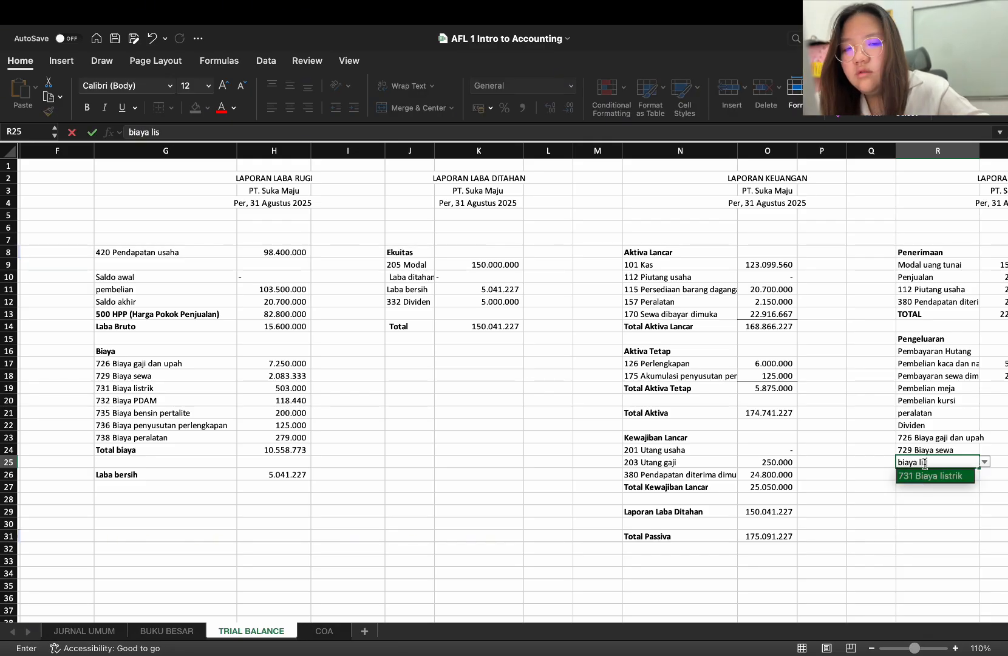
key("Return")
Enter the expense account "732 Biaya PDAM" in R26
type("biaya")
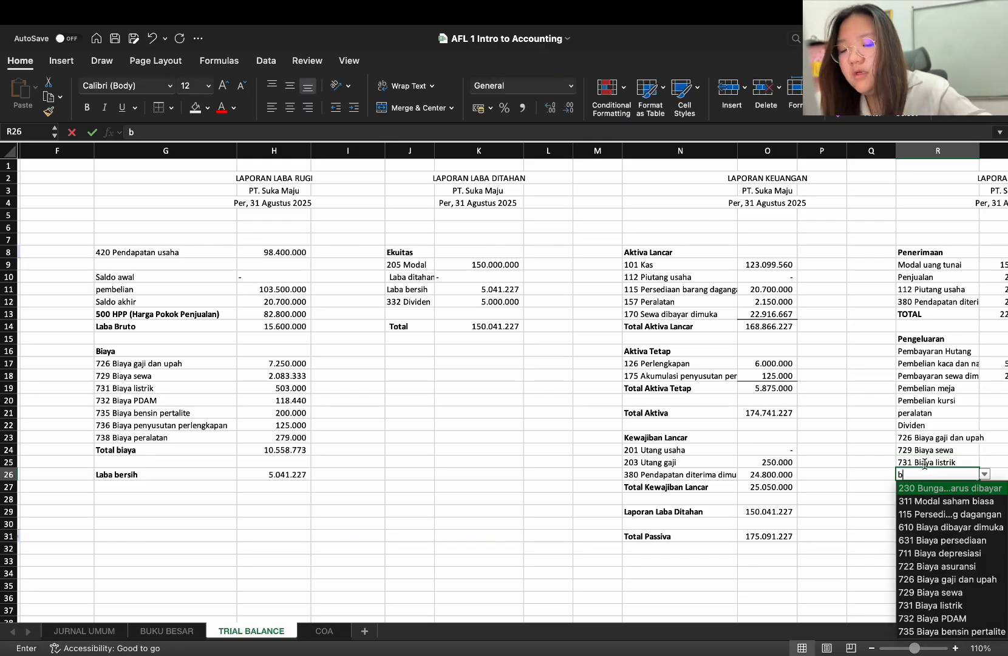
type(" pa")
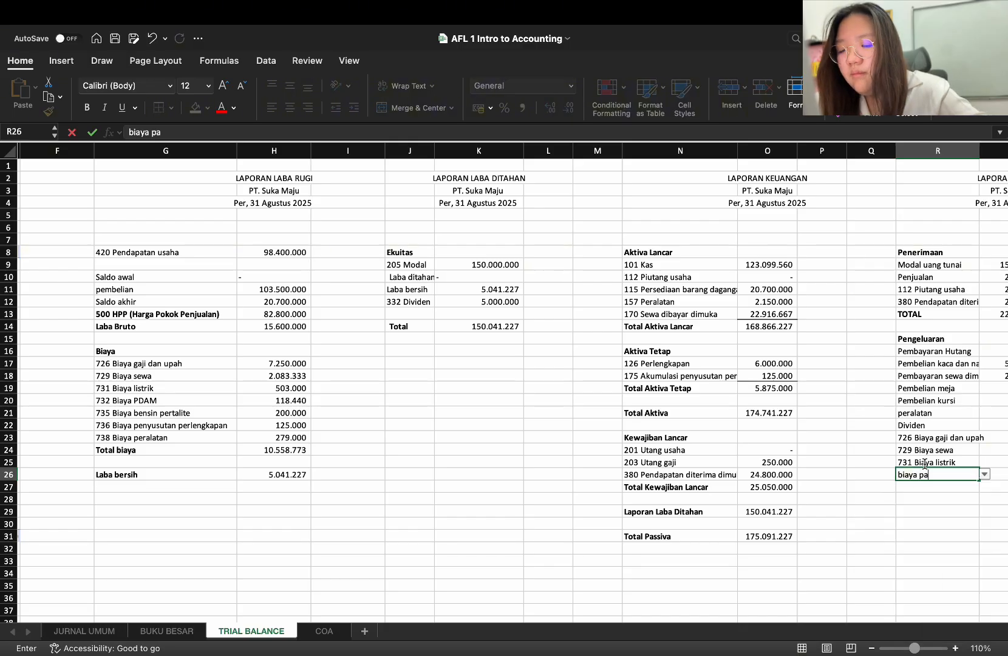
type("da")
key("BackSpace")
key("BackSpace")
key("BackSpace")
type("da")
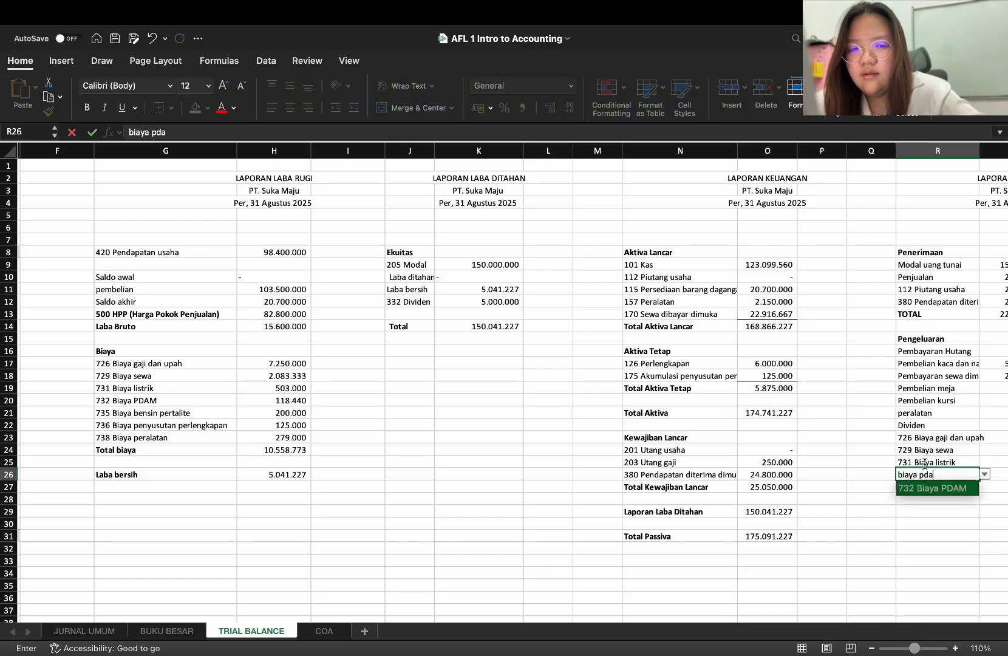
key("Return")
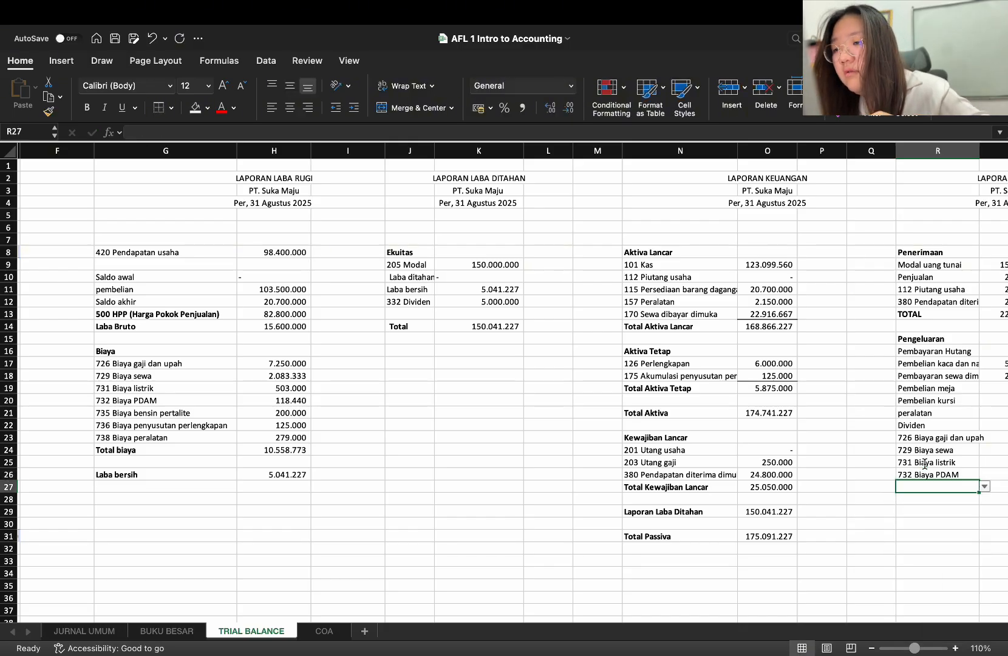
Enter the expense accounts "735 Biaya bensin pertalite" in R27 and "738 Biaya peralatan" in R28
type("biaya ")
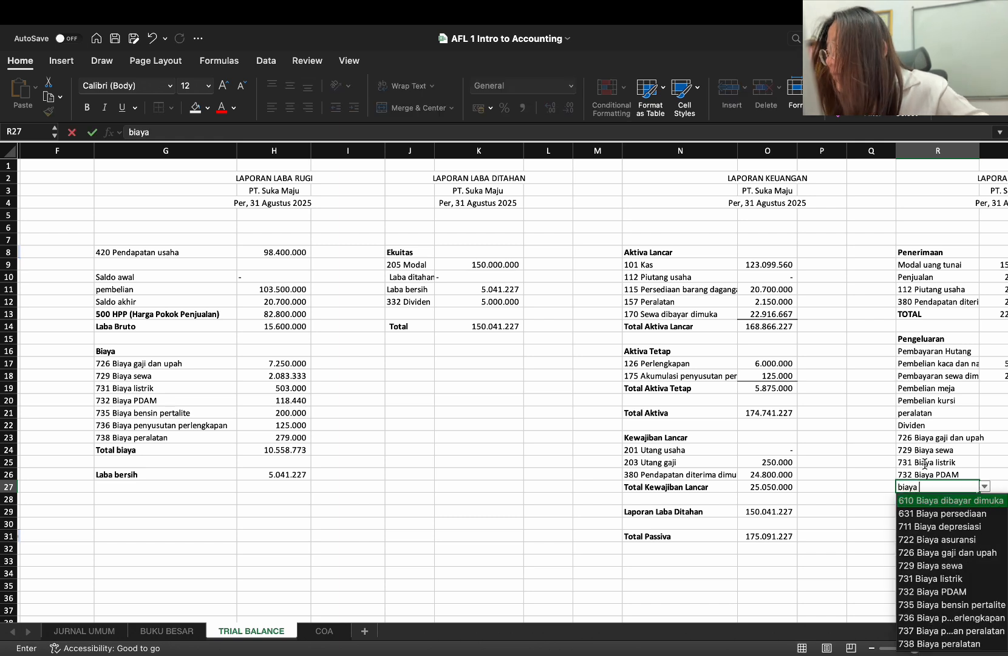
type("ben")
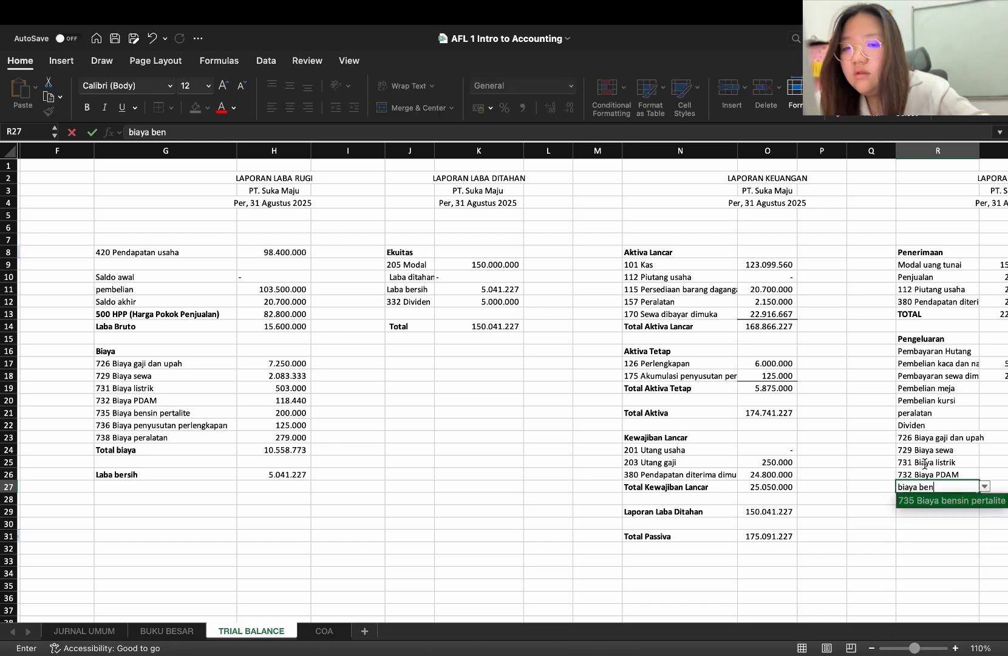
key("Return")
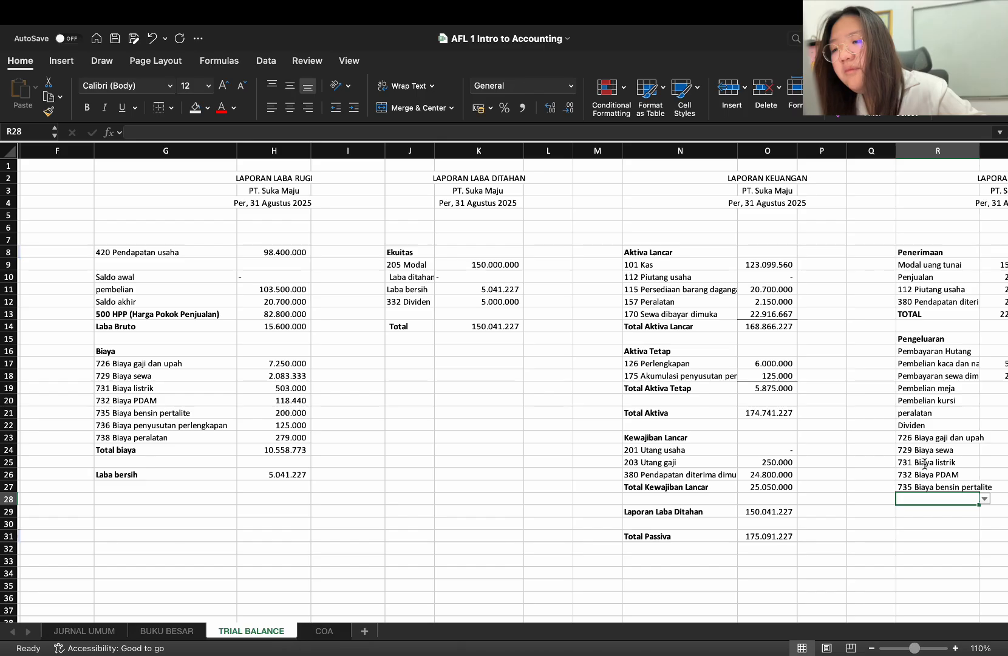
type("biaya ")
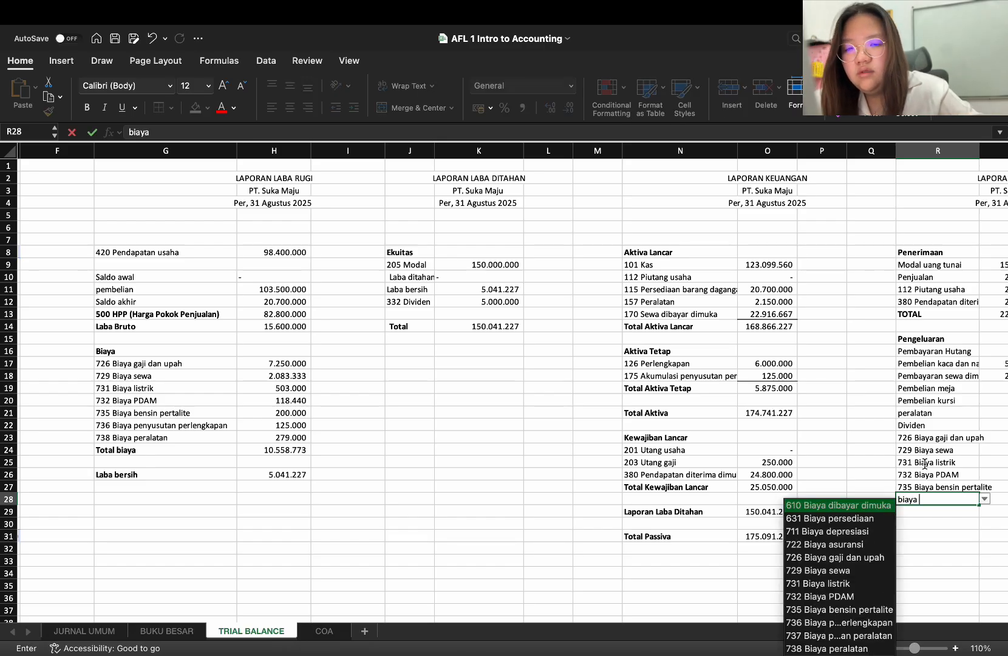
type("peral")
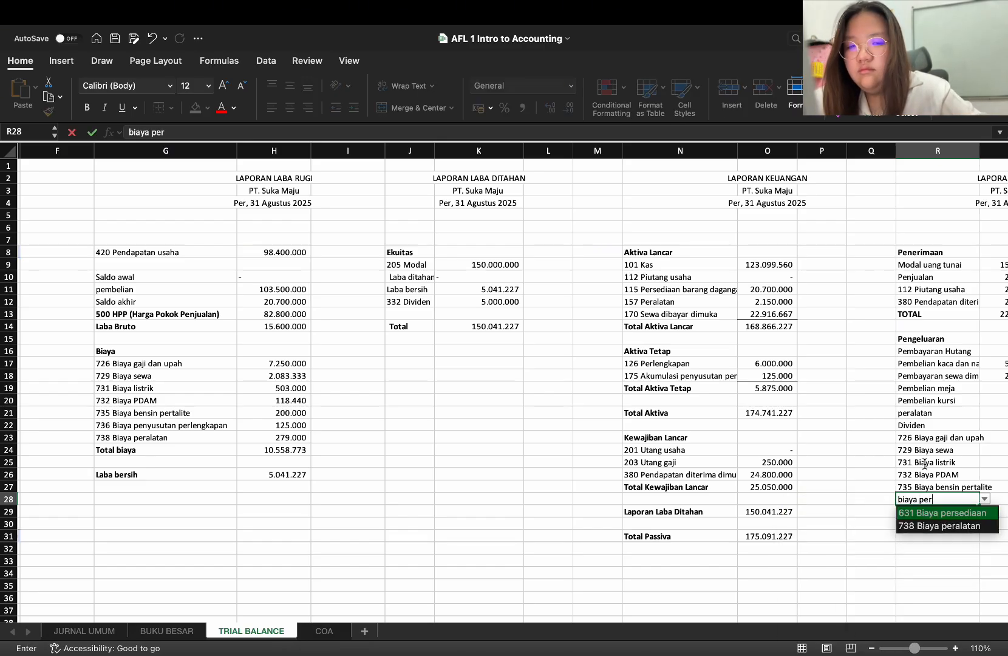
key("Return")
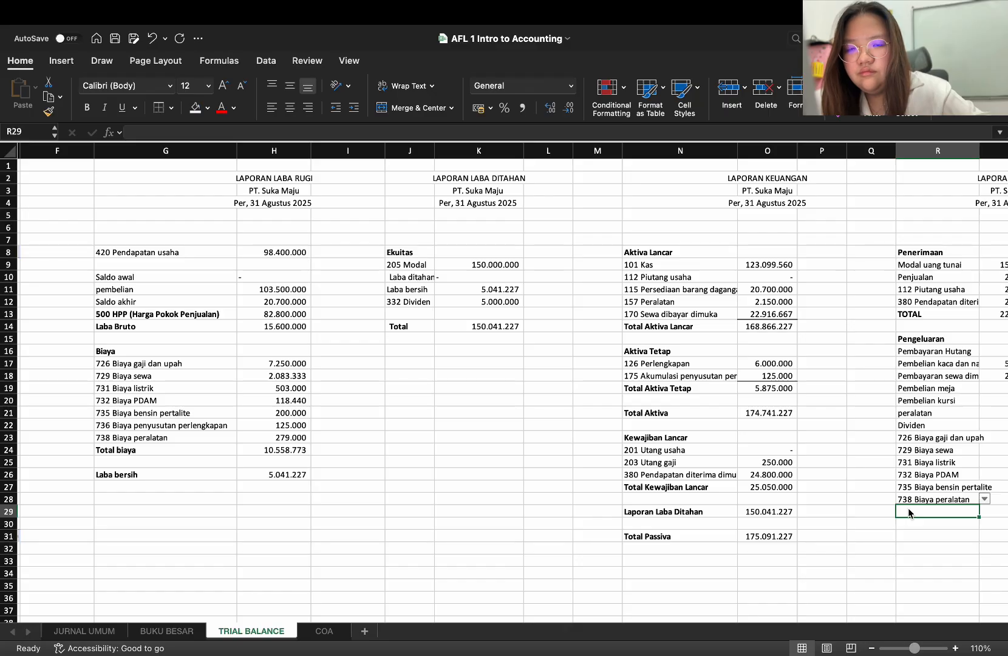
Copy the SUMIF formula from H13 into S23 and fill it down through S28 for the Biaya accounts
scroll(936, 453, "right", 3)
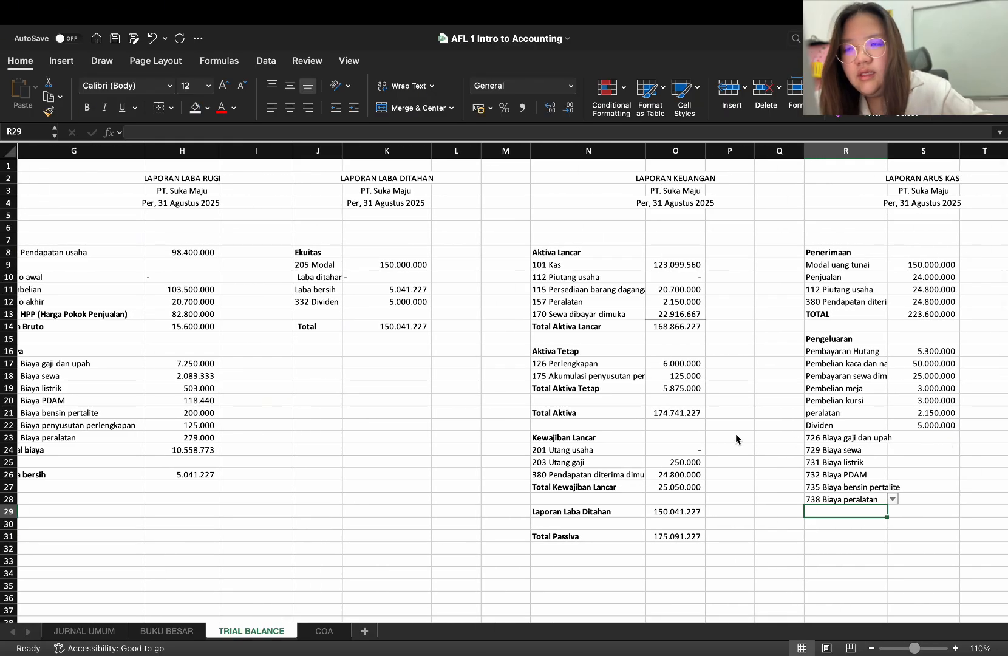
left_click(171, 318)
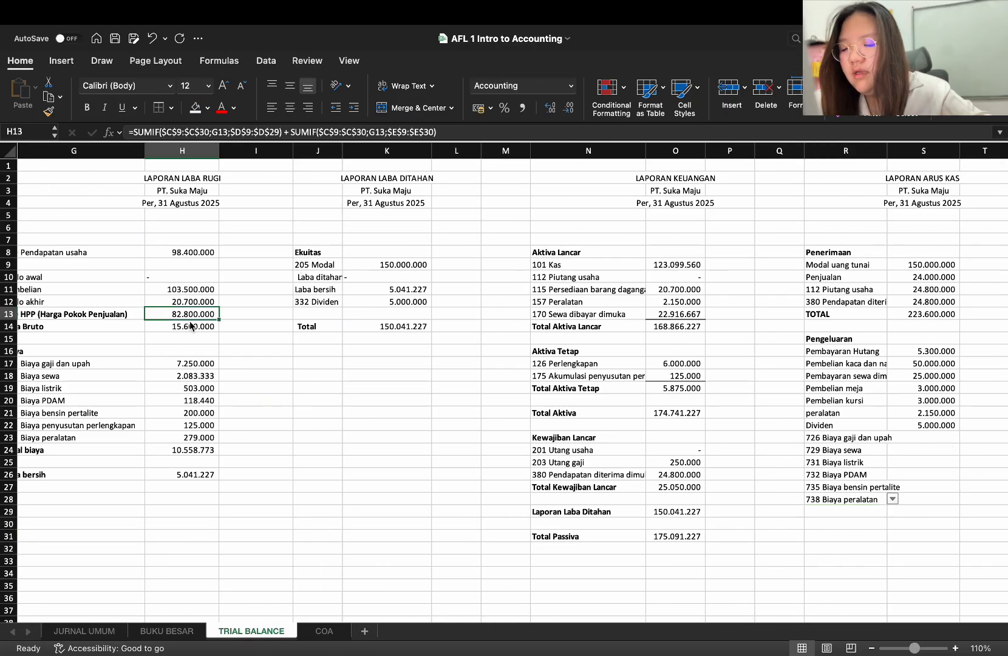
key("super+c")
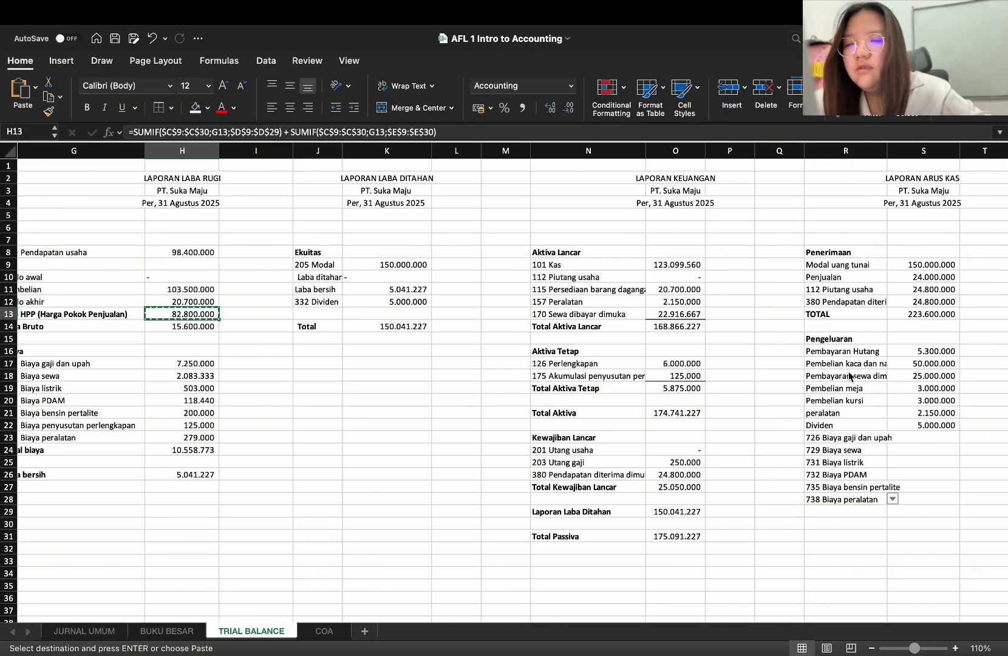
left_click(920, 440)
key("super+v")
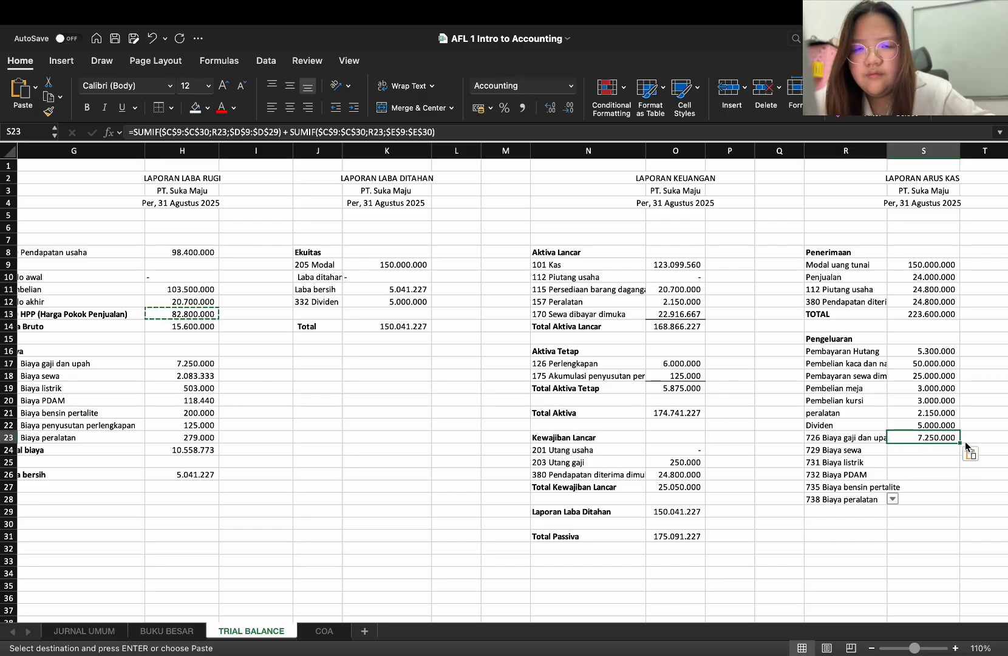
left_click_drag(960, 443, 947, 516)
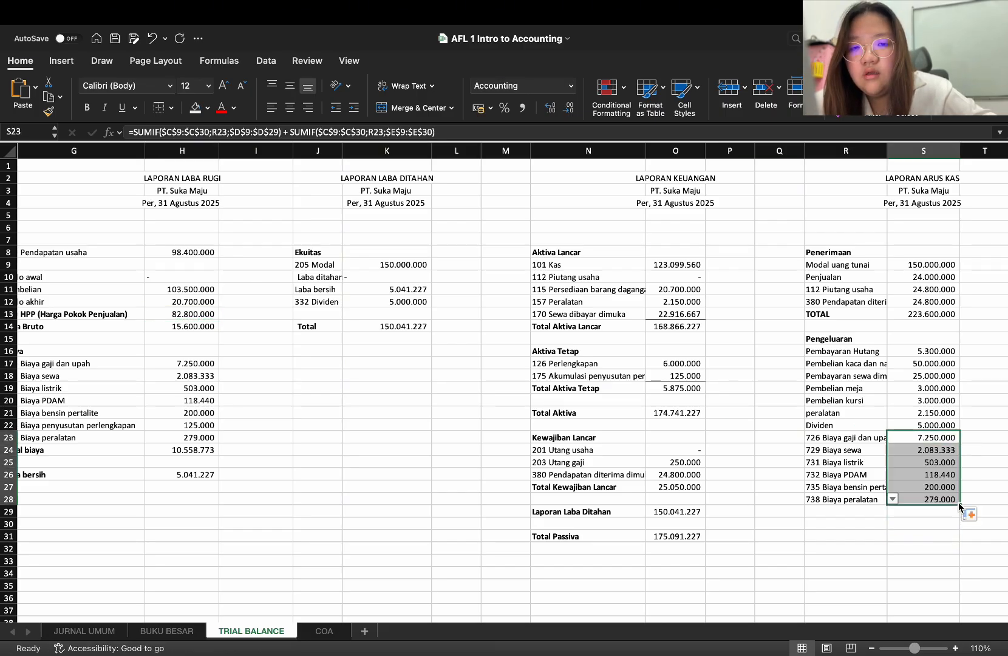
left_click(941, 524)
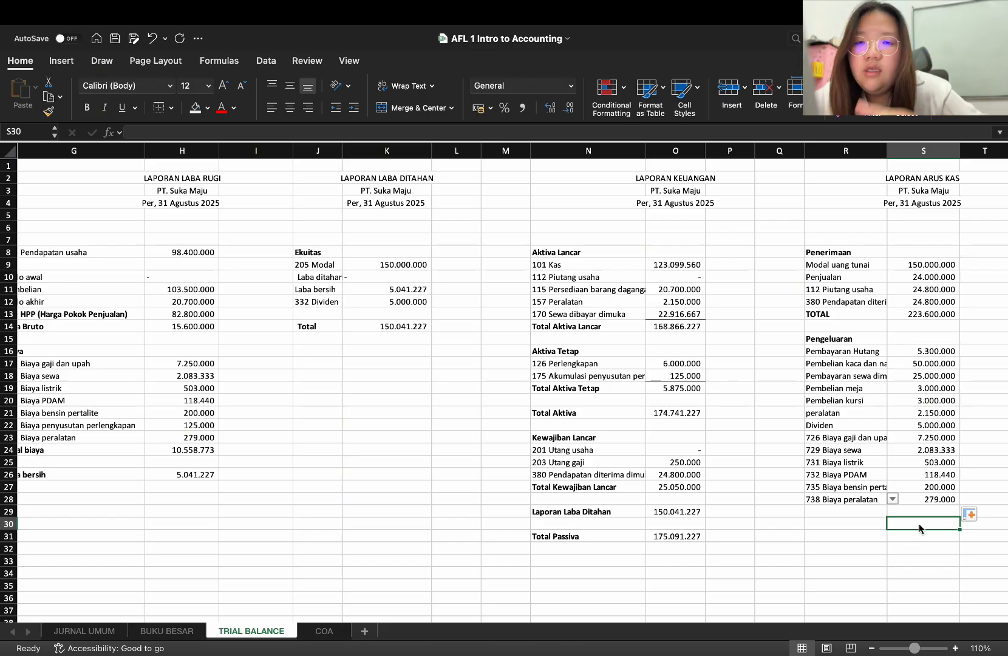
Enter the label TOTAL in R29 and sum the Pengeluaran amounts S16:S28 in S29
left_click(850, 508)
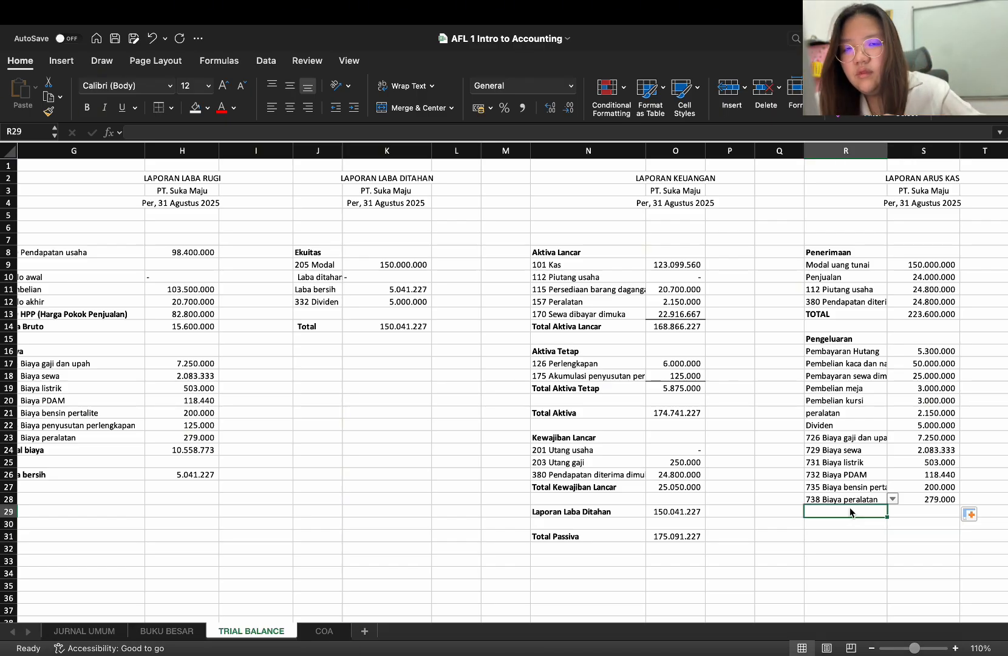
type("TOTAL")
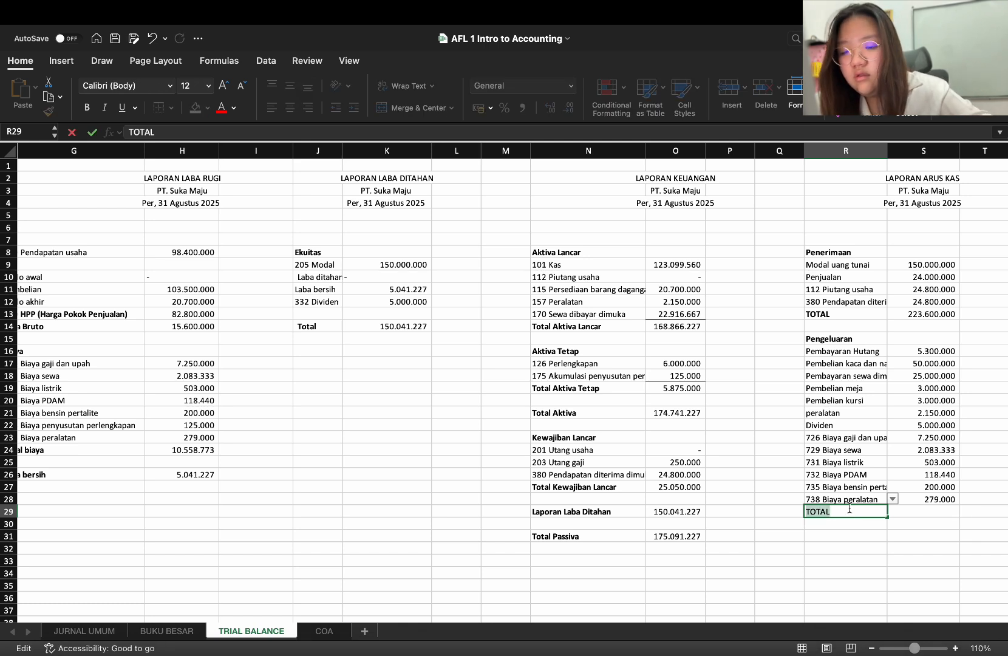
left_click(925, 512)
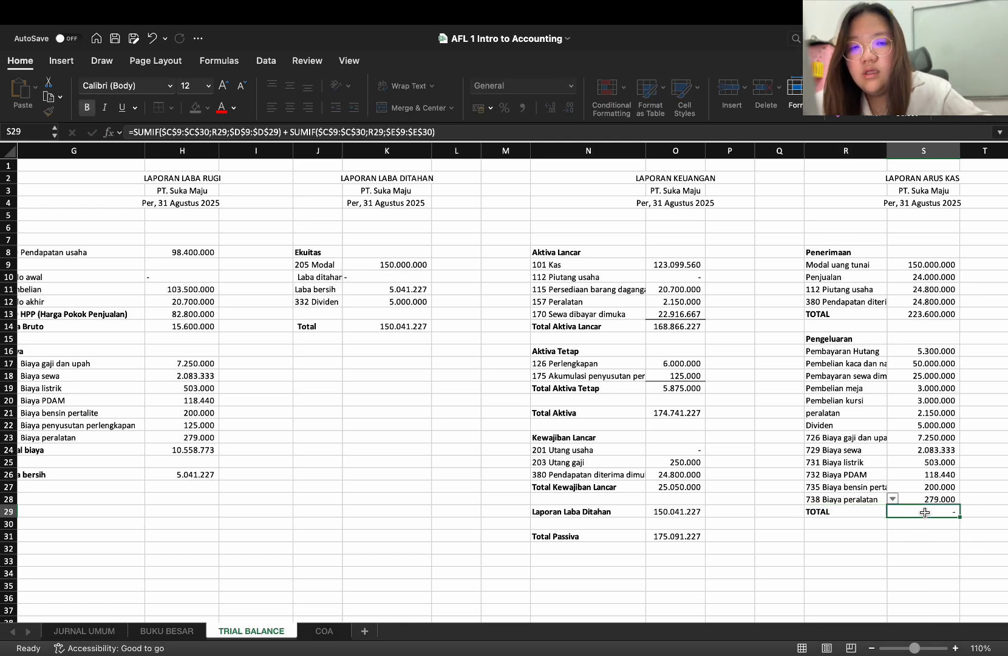
type("=SUM")
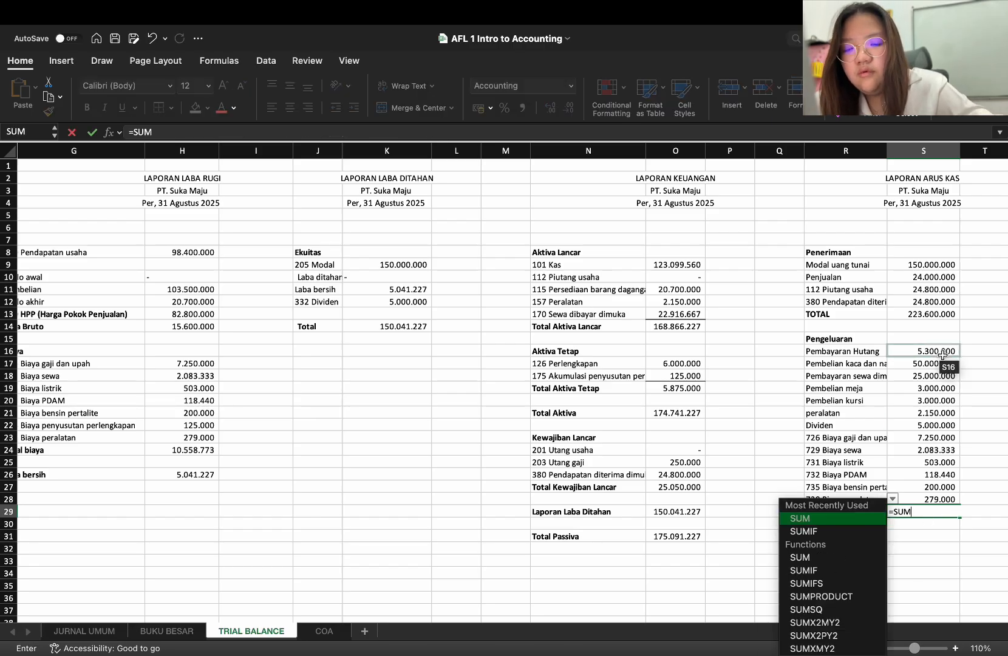
type("(")
left_click_drag(941, 353, 934, 504)
key("Return")
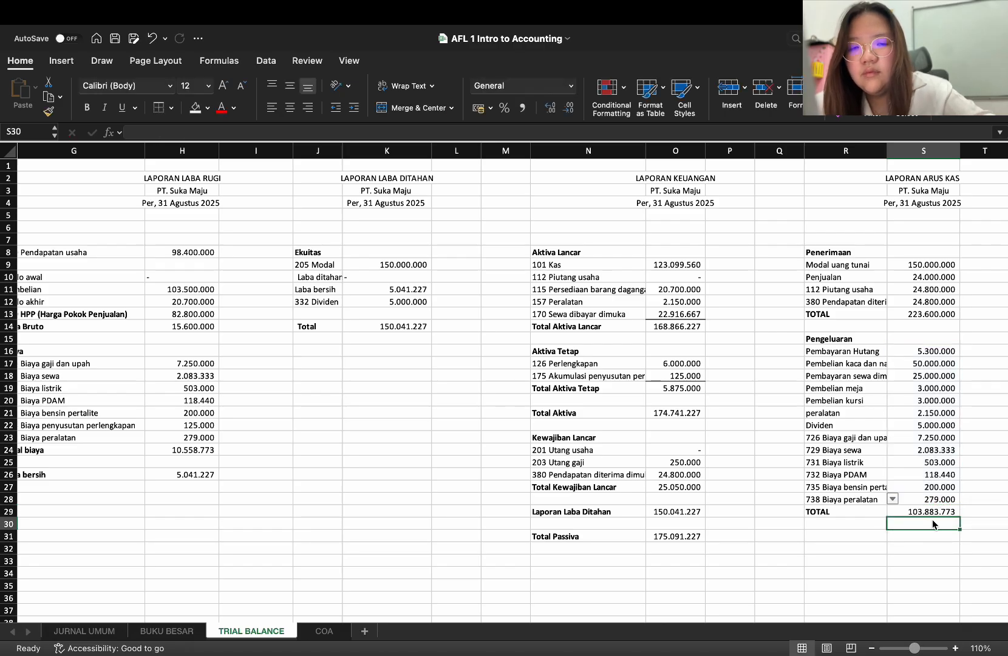
Enter the label "Saldo Akhir" in R31 and make it bold
left_click(872, 538)
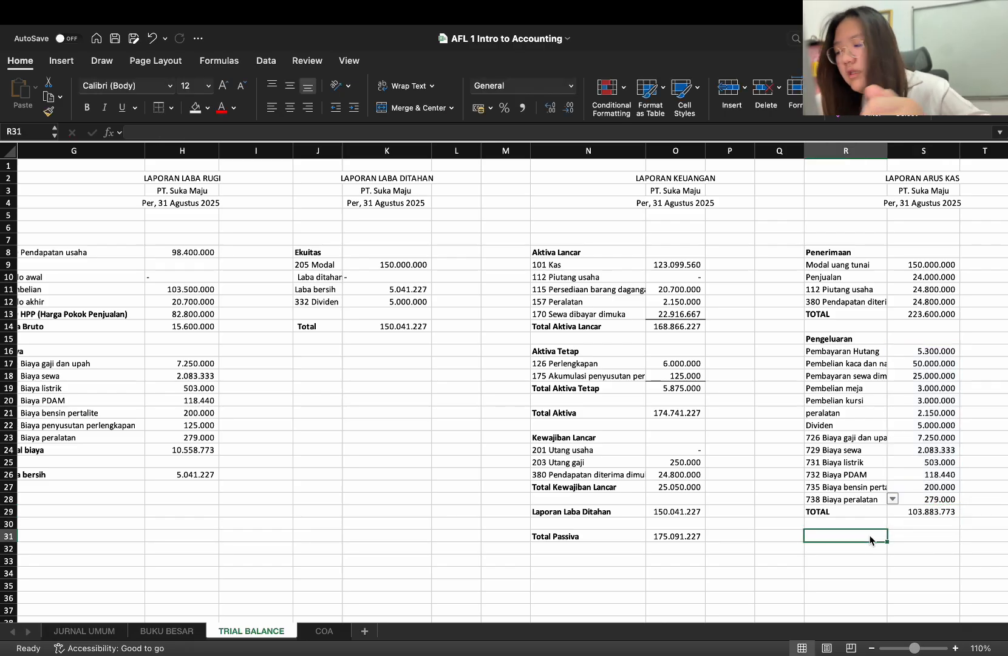
type("s")
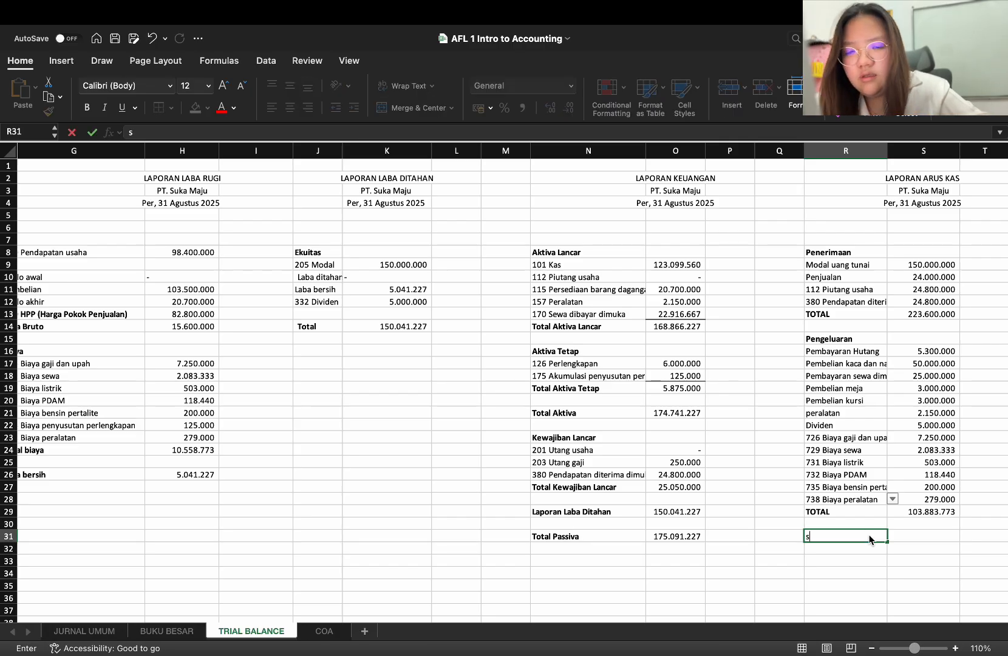
key("BackSpace")
type("S")
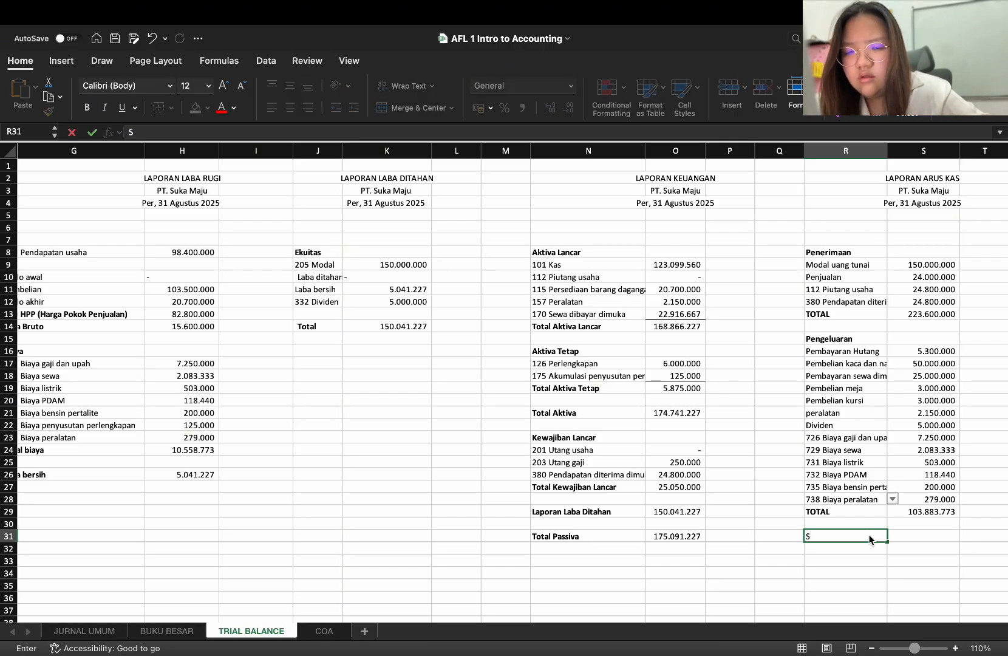
type("aldo ")
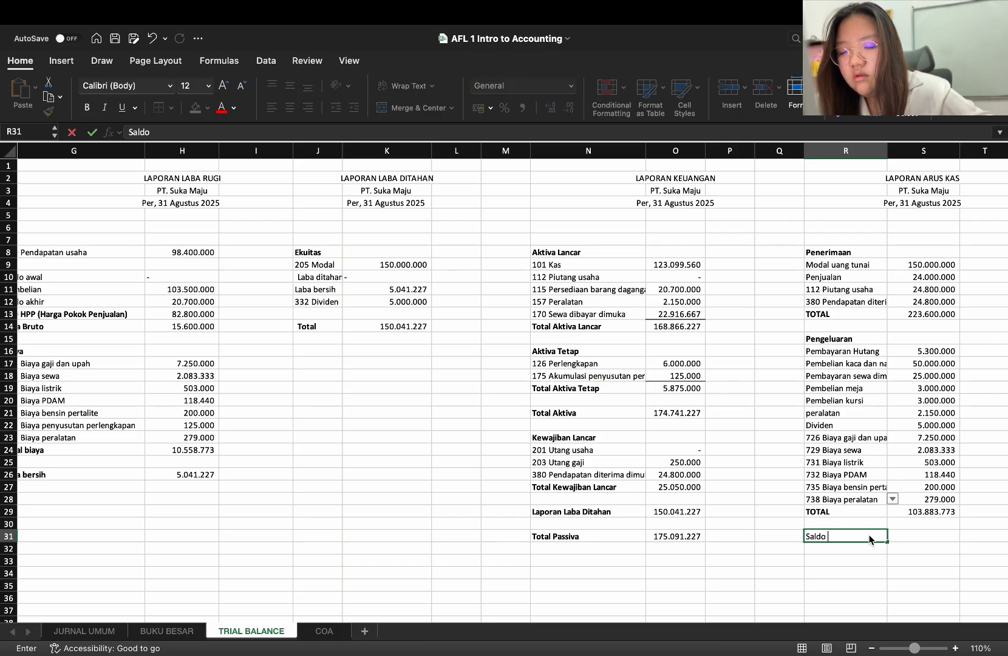
type("Akhir")
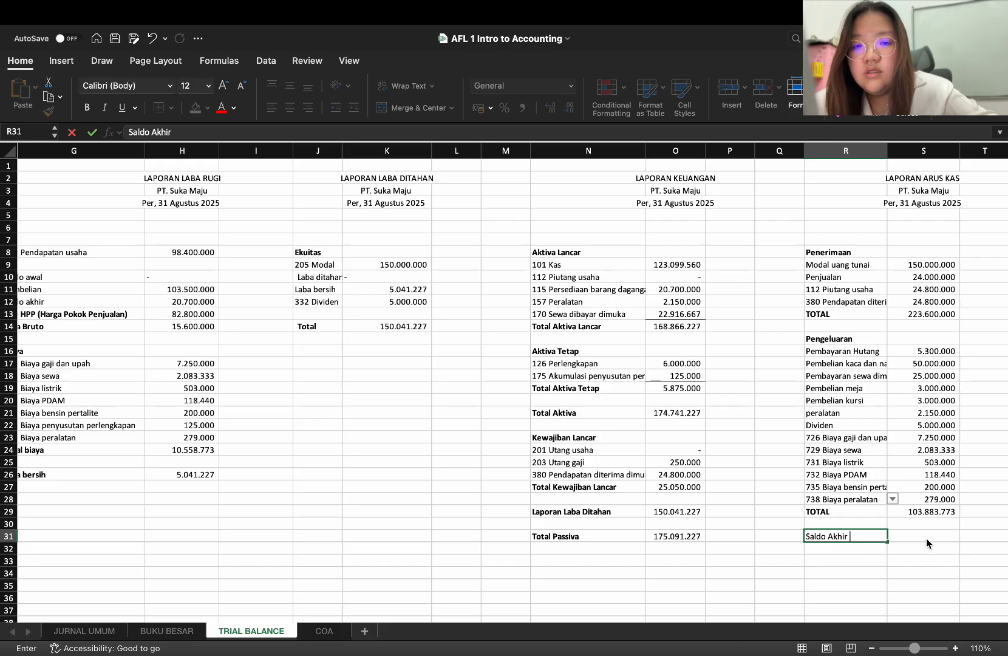
left_click(852, 530)
left_click(844, 537)
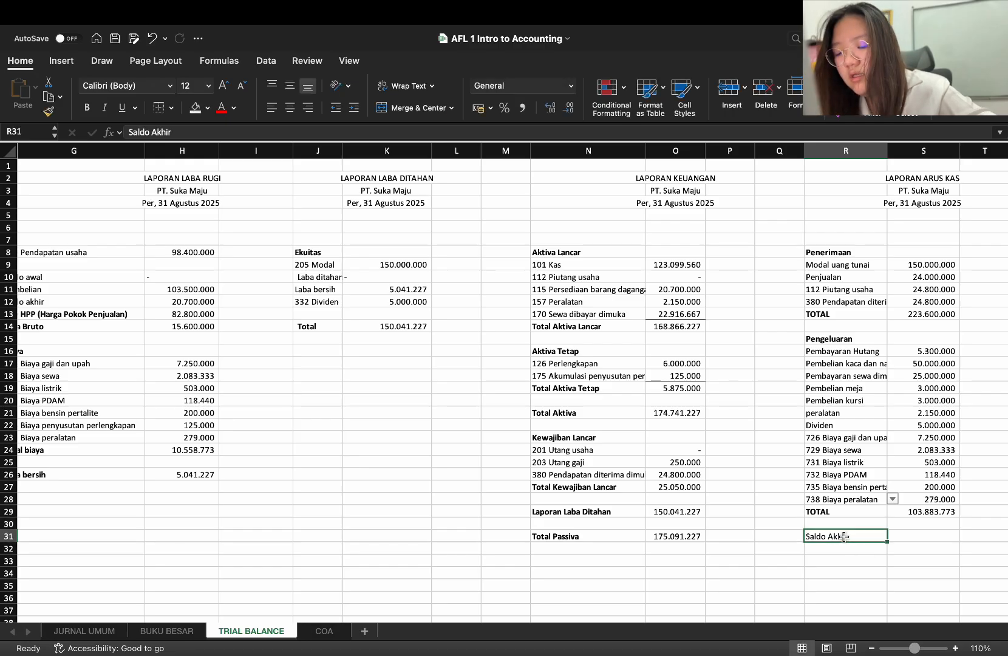
key("super+b")
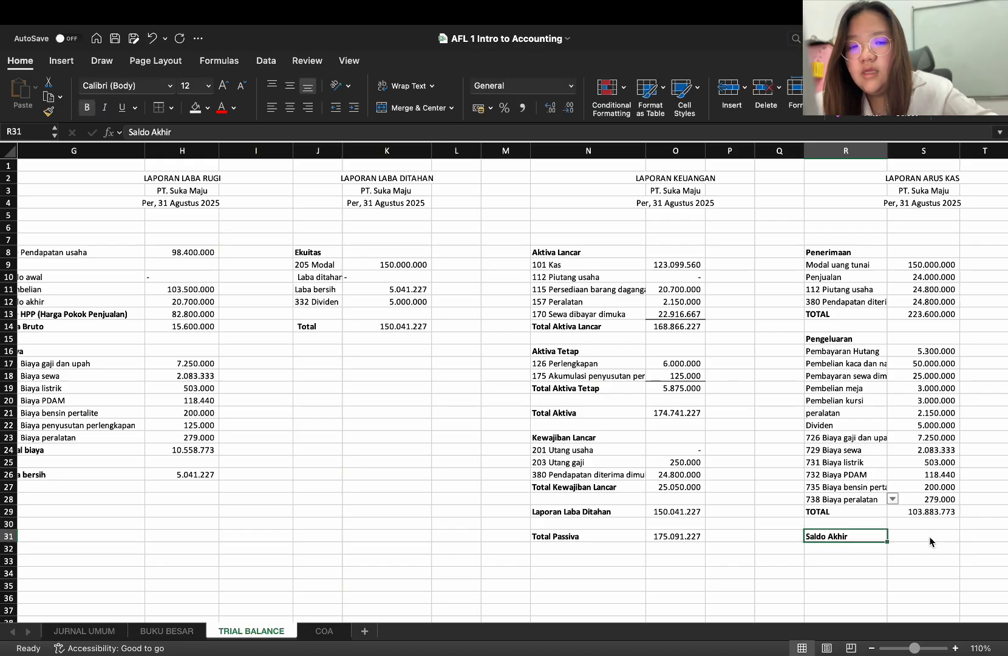
Calculate the Saldo Akhir in S31 with the formula =S13-S29, subtracting total Pengeluaran from total Penerimaan
left_click(930, 536)
type("=")
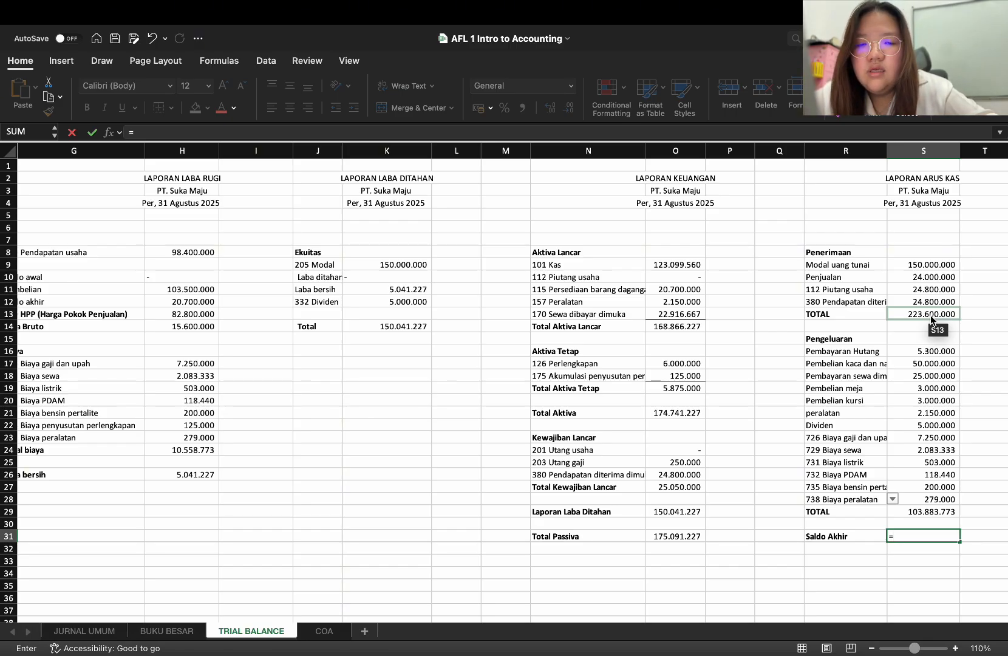
left_click(932, 314)
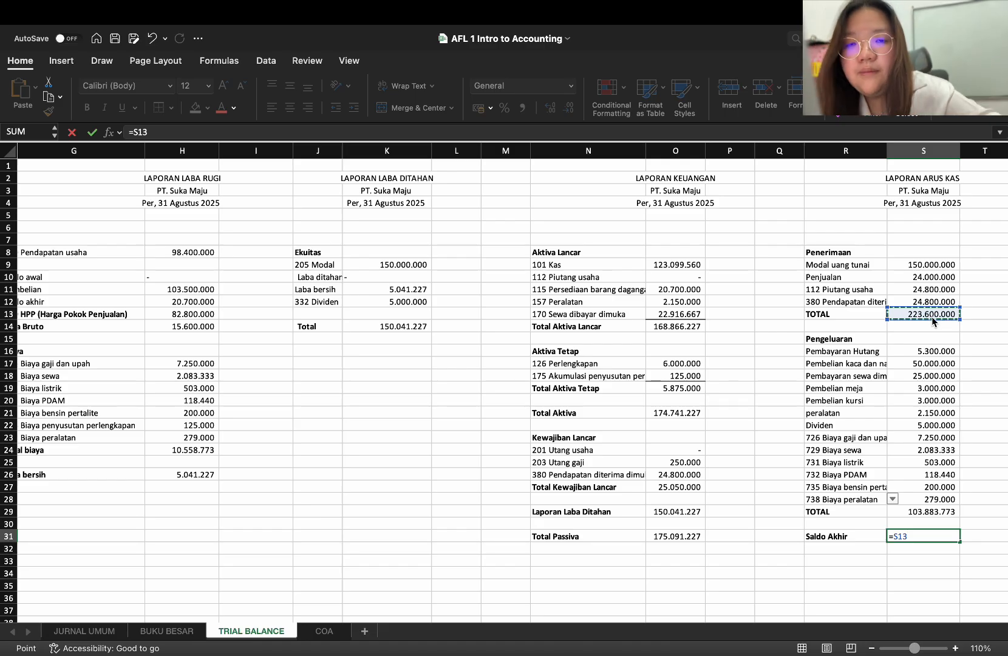
type("-")
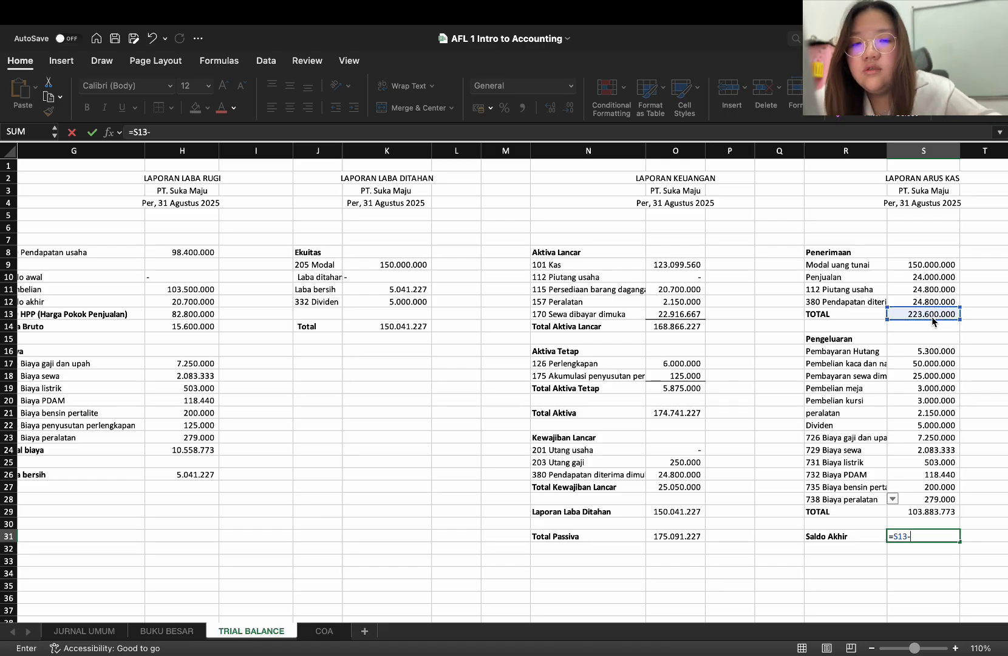
left_click(941, 512)
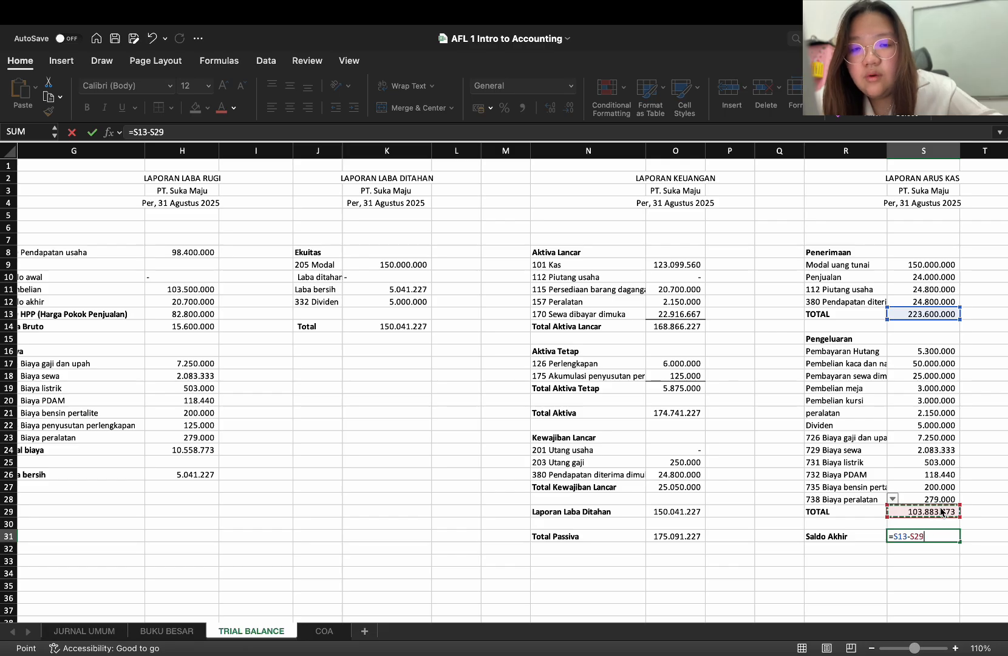
key("Return")
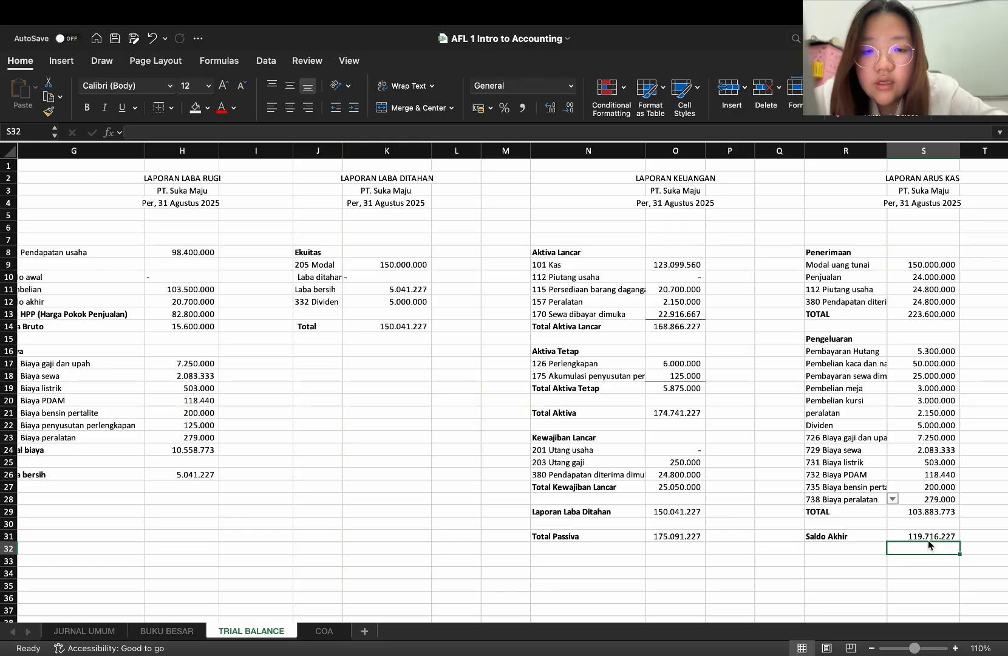
scroll(903, 533, "right", 2)
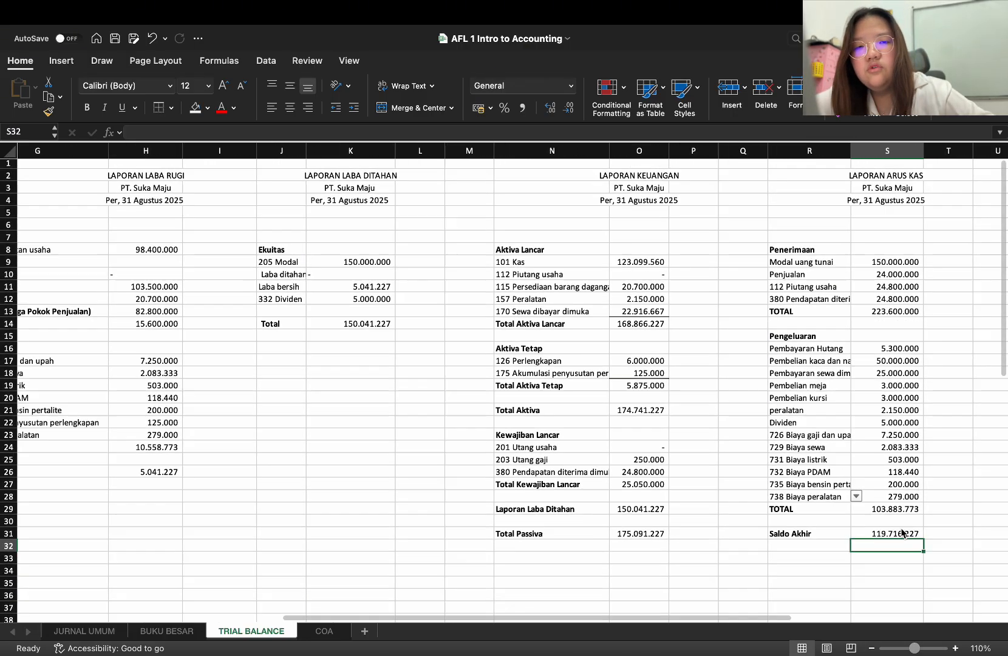
scroll(902, 533, "right", 1)
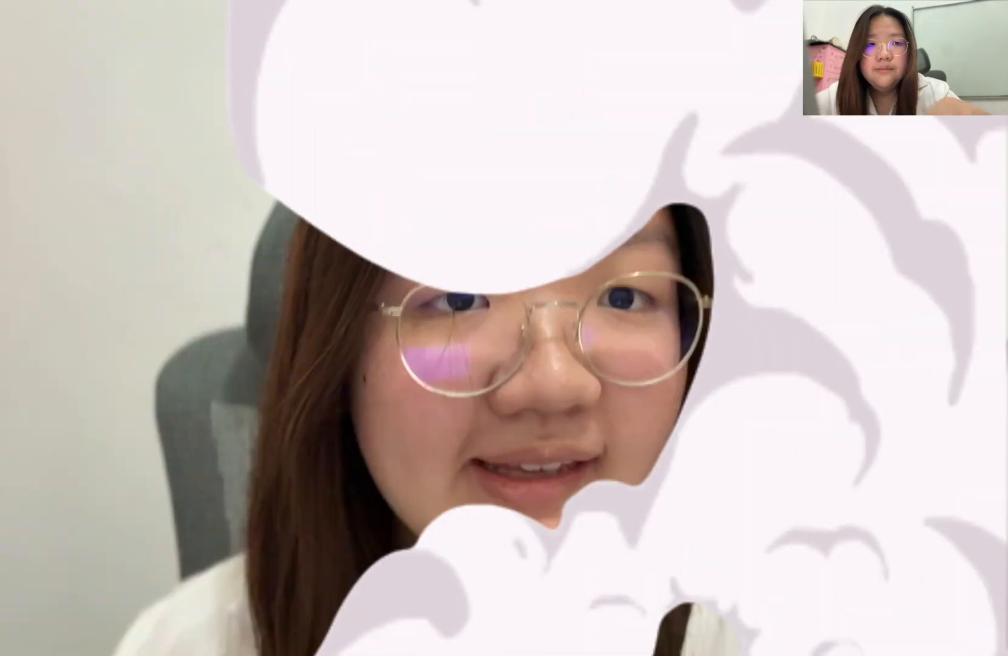